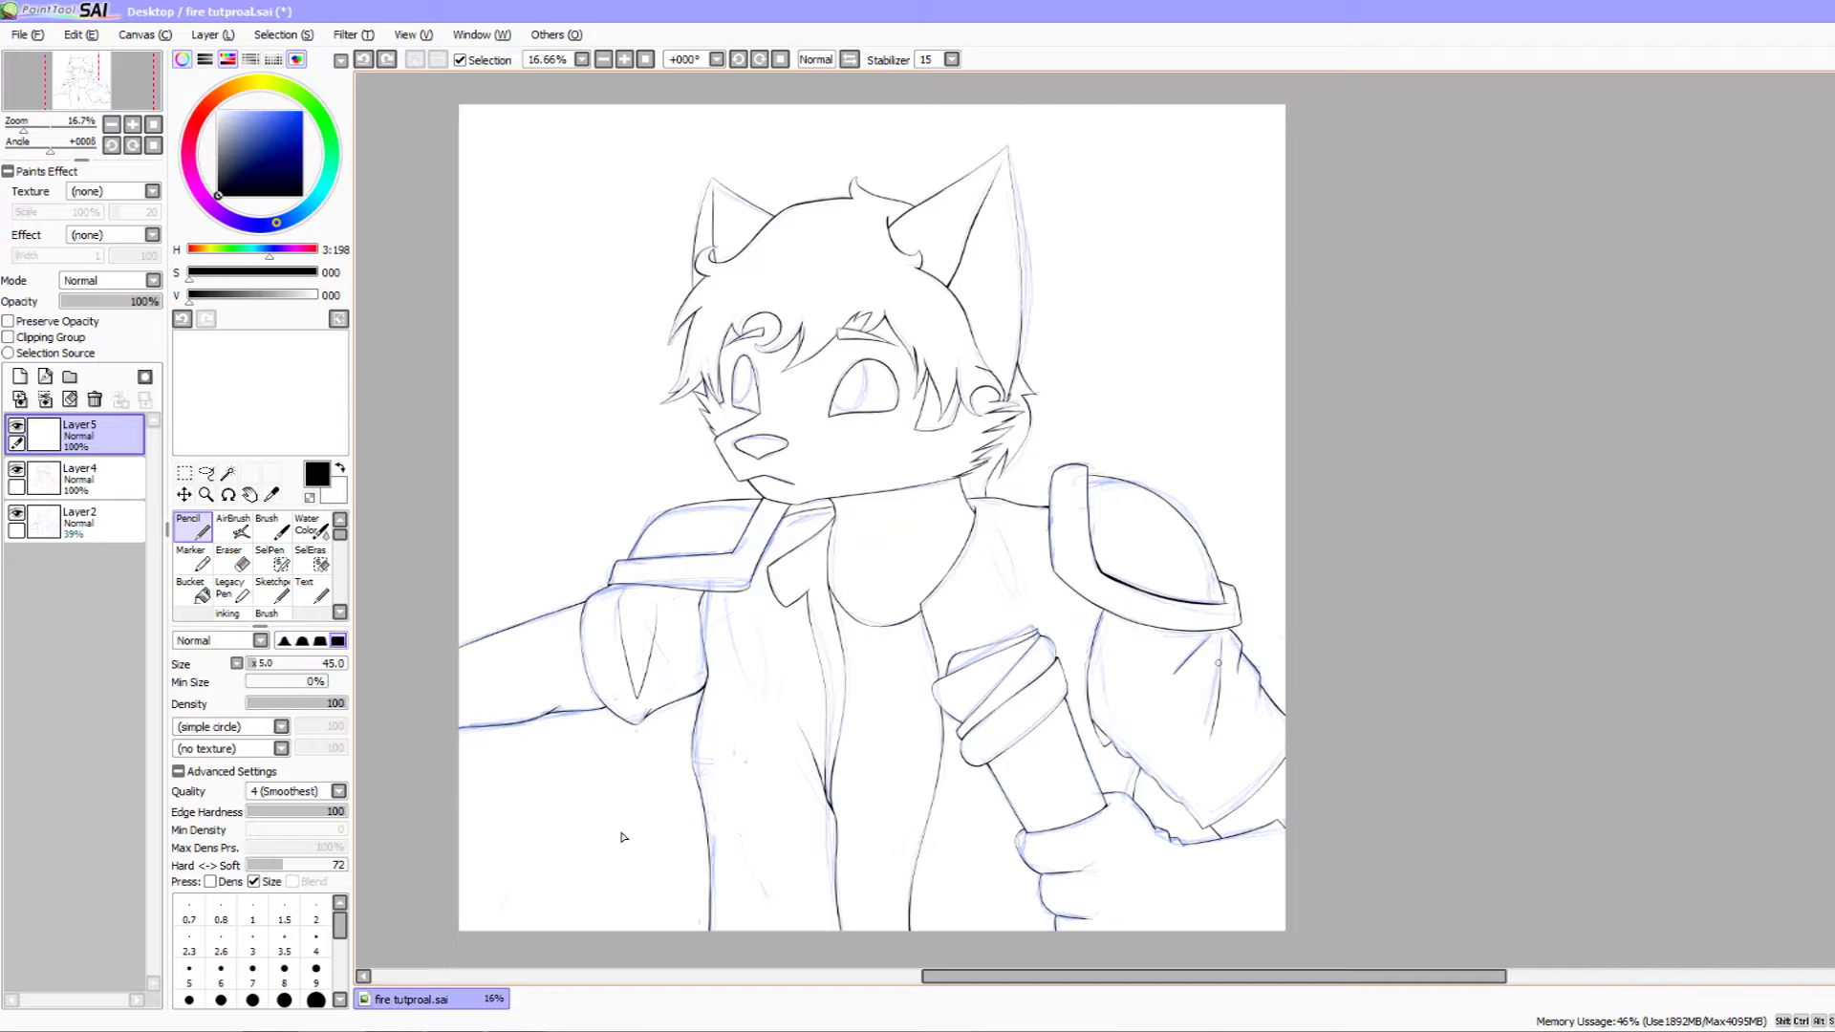
left_click_drag(712, 672, 695, 719)
key("ctrl+z")
mouse_move(1028, 701)
left_mouse_down()
mouse_move(1010, 735)
mouse_move(978, 588)
mouse_move(1061, 723)
mouse_move(1024, 584)
left_mouse_up()
key("ctrl+z")
- Reduce the Pencil size to 25 for drawing around the torch head
left_click(133, 124)
left_click(134, 127)
left_click_drag(718, 568, 784, 388)
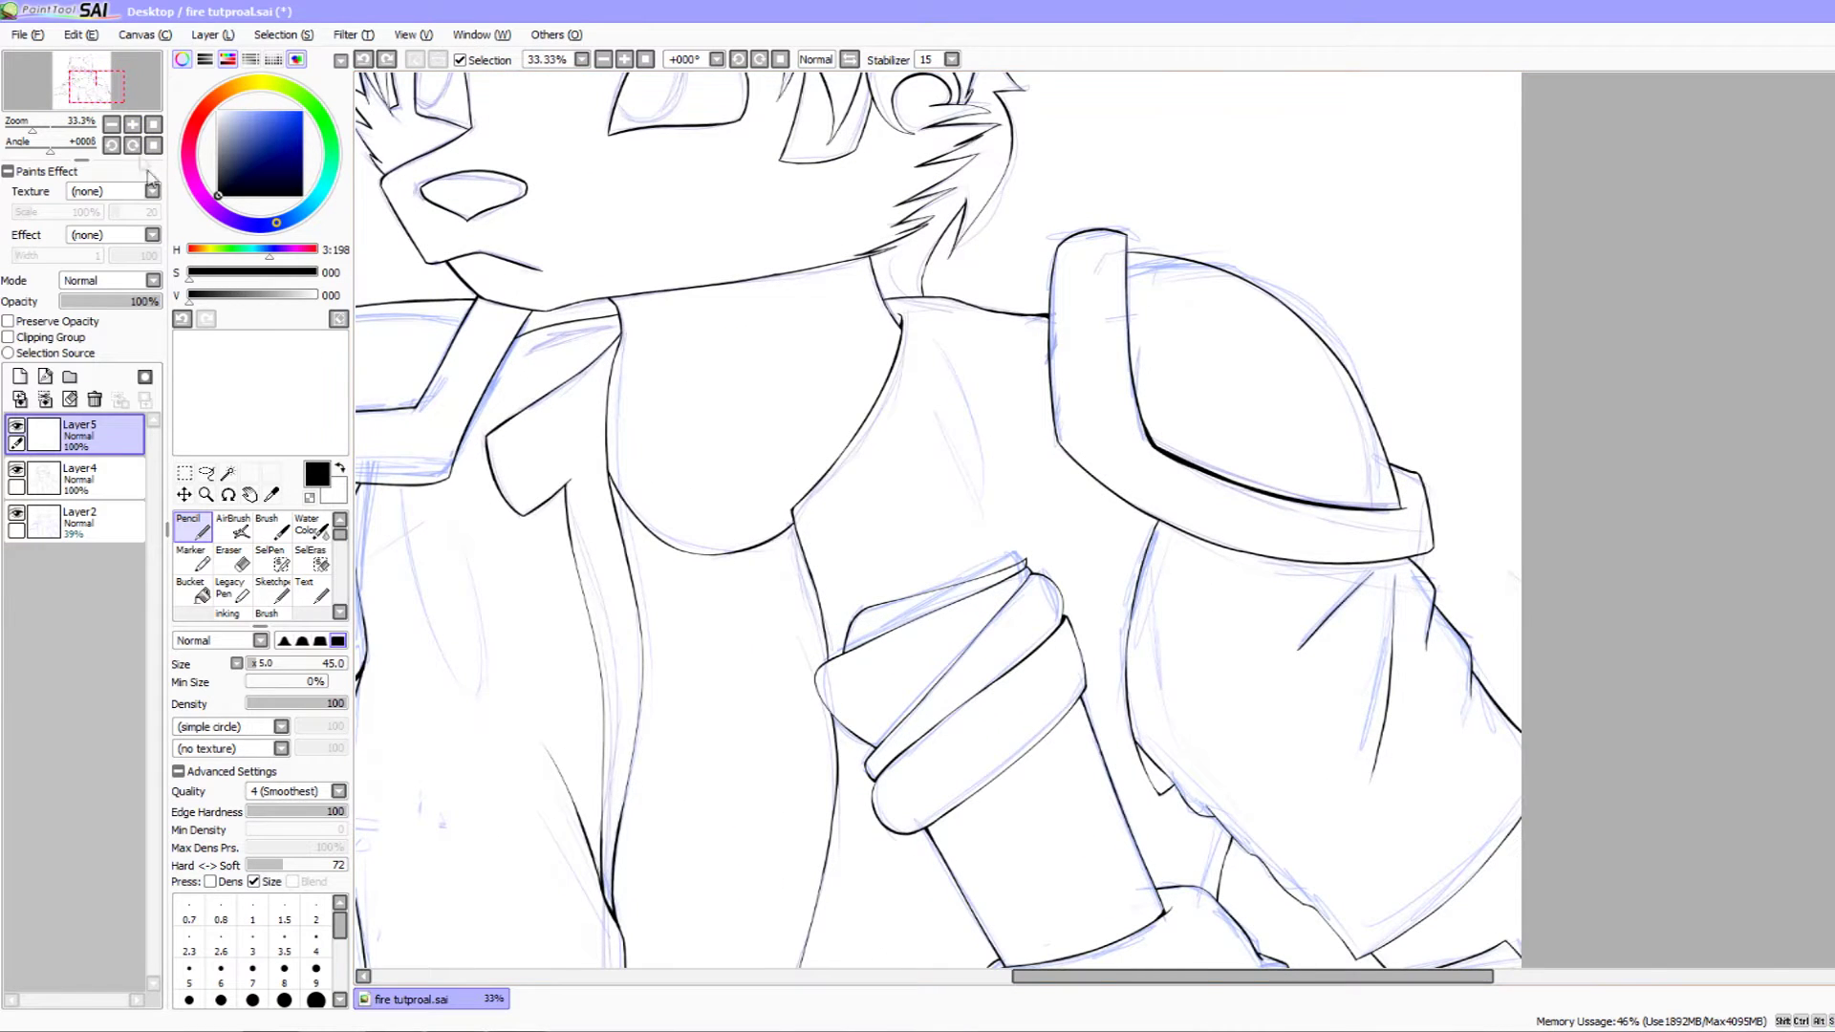
left_click_drag(665, 535, 629, 524)
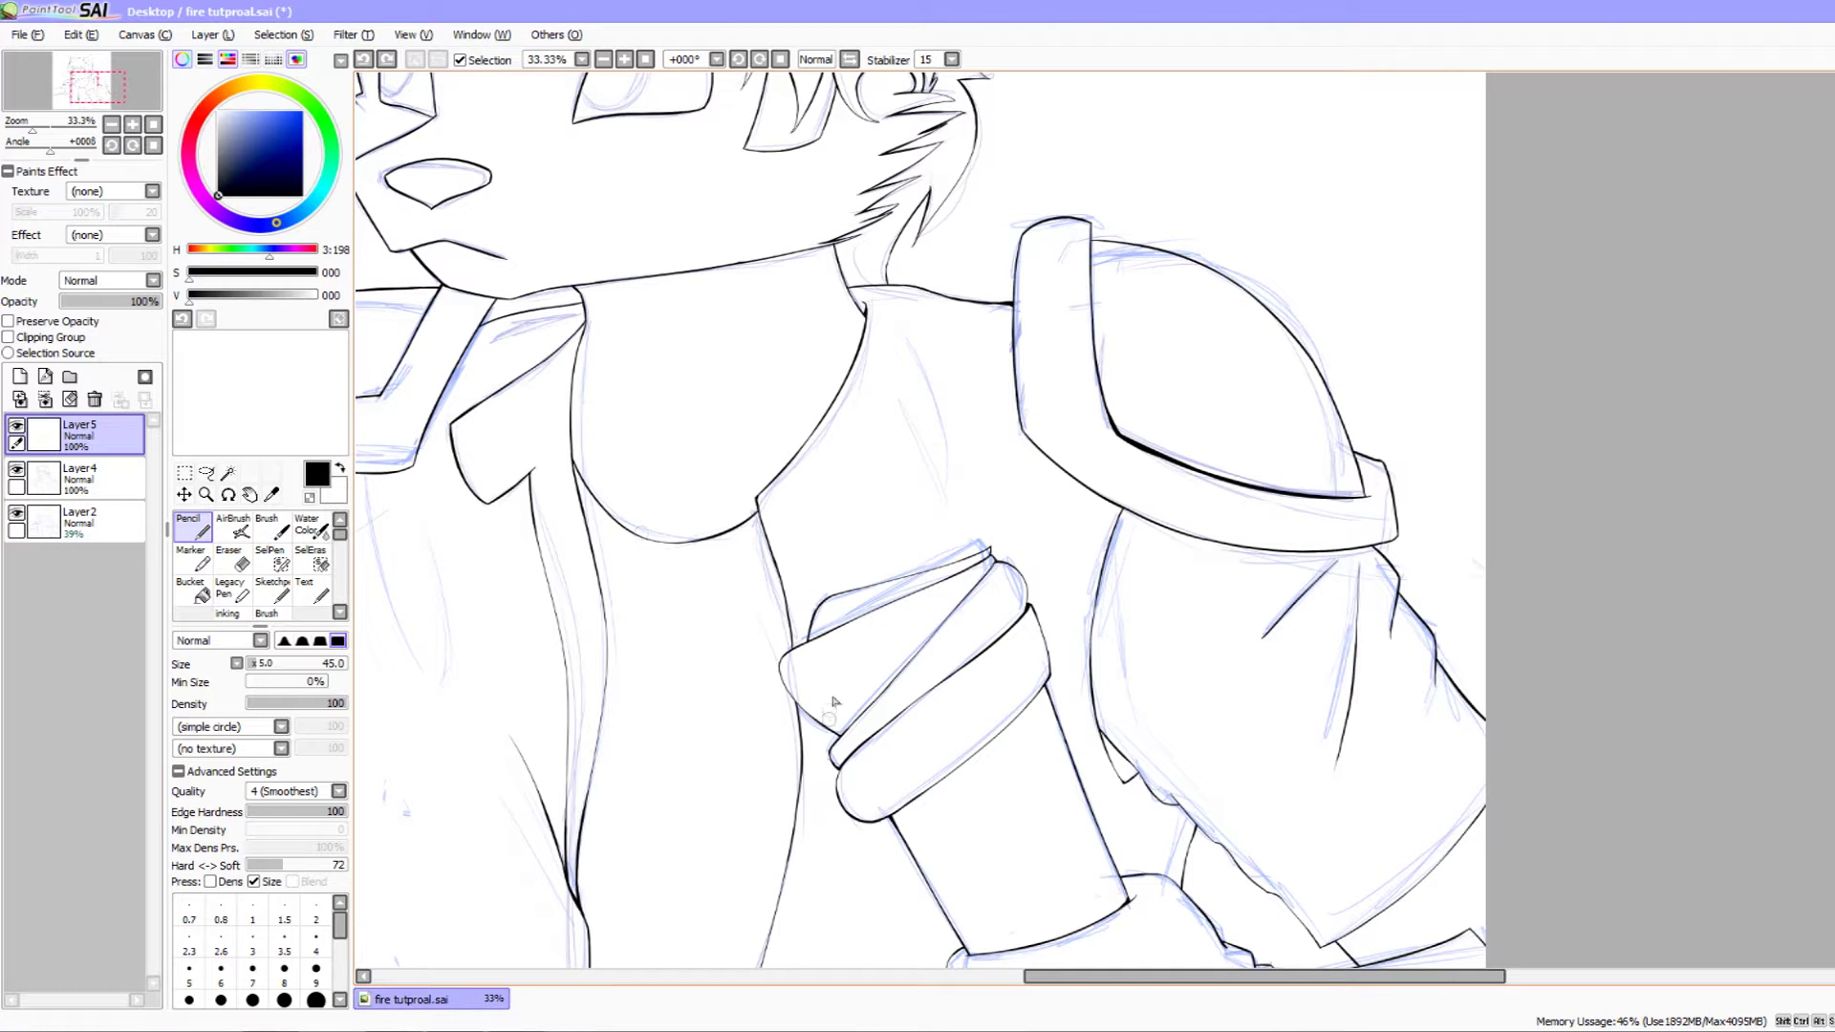
key("bracketleft")
key("bracketleft")
key("bracketleft")
key("bracketleft")
- Toggle the visibility of Layer2 to compare the line art with and without the blue sketch
left_click(19, 514)
left_click(19, 514)
left_click(19, 514)
left_click(19, 514)
mouse_move(791, 700)
left_mouse_down()
mouse_move(866, 820)
mouse_move(889, 728)
mouse_move(885, 786)
mouse_move(961, 736)
mouse_move(881, 753)
mouse_move(982, 553)
mouse_move(825, 648)
left_mouse_up()
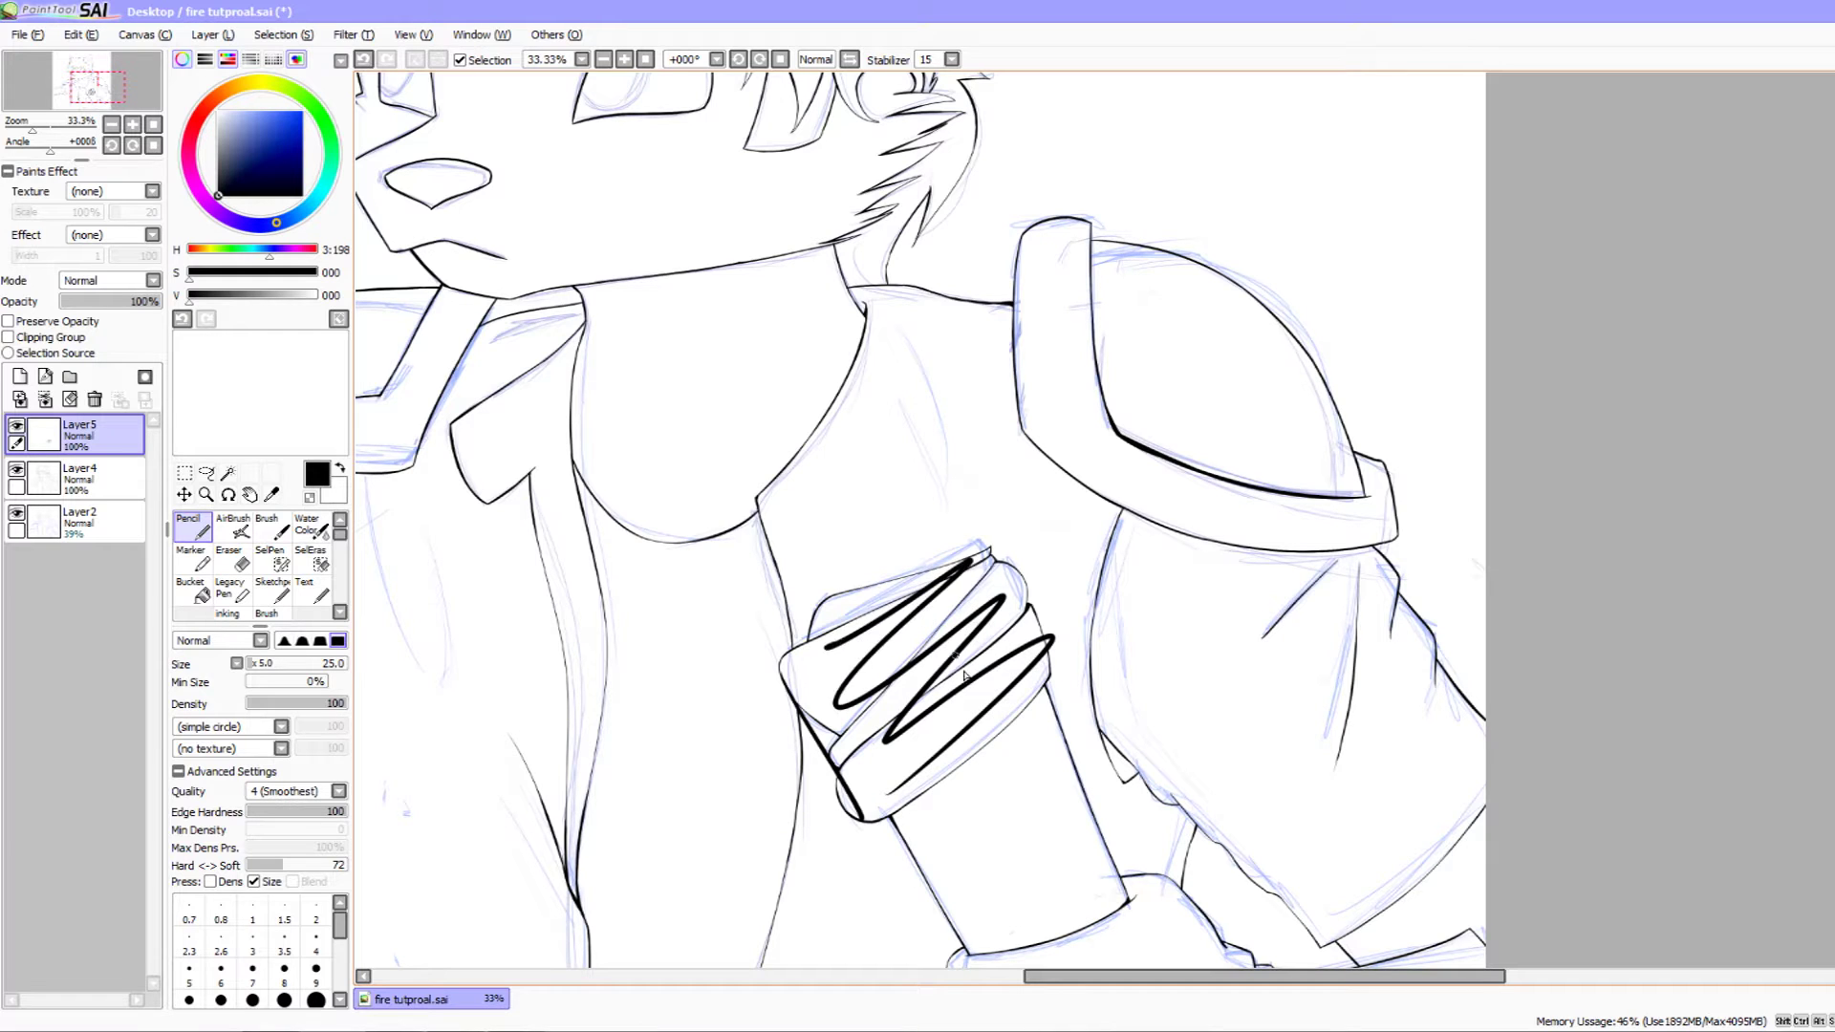
key("ctrl+z")
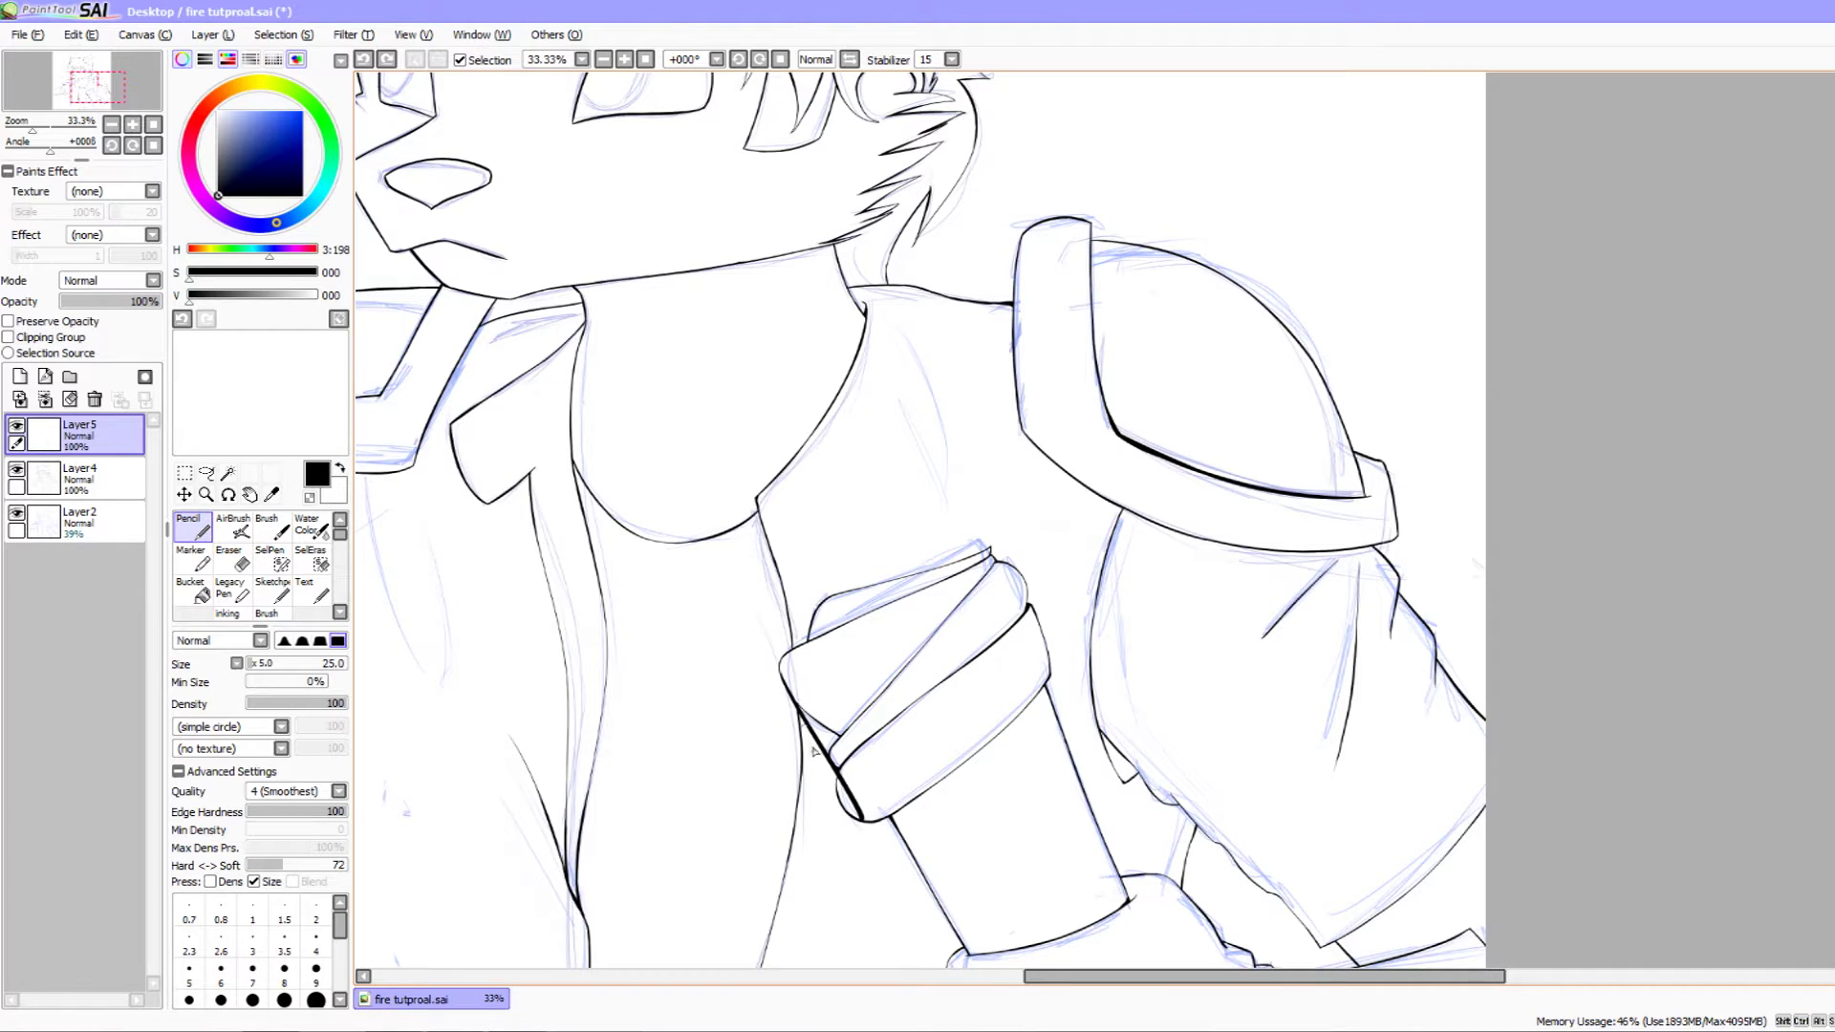
key("ctrl+z")
mouse_move(759, 616)
left_mouse_down()
mouse_move(817, 770)
mouse_move(914, 647)
left_mouse_up()
key("ctrl+z")
left_click_drag(893, 717, 1017, 604)
key("ctrl+z")
key("ctrl+z")
mouse_move(773, 675)
left_mouse_down()
mouse_move(829, 751)
mouse_move(833, 808)
mouse_move(903, 842)
mouse_move(893, 828)
mouse_move(1047, 703)
left_mouse_up()
key("ctrl+z")
key("ctrl+z")
key("ctrl+z")
left_click_drag(1053, 641, 1050, 669)
mouse_move(999, 572)
left_mouse_down()
mouse_move(1057, 668)
mouse_move(1059, 714)
left_mouse_up()
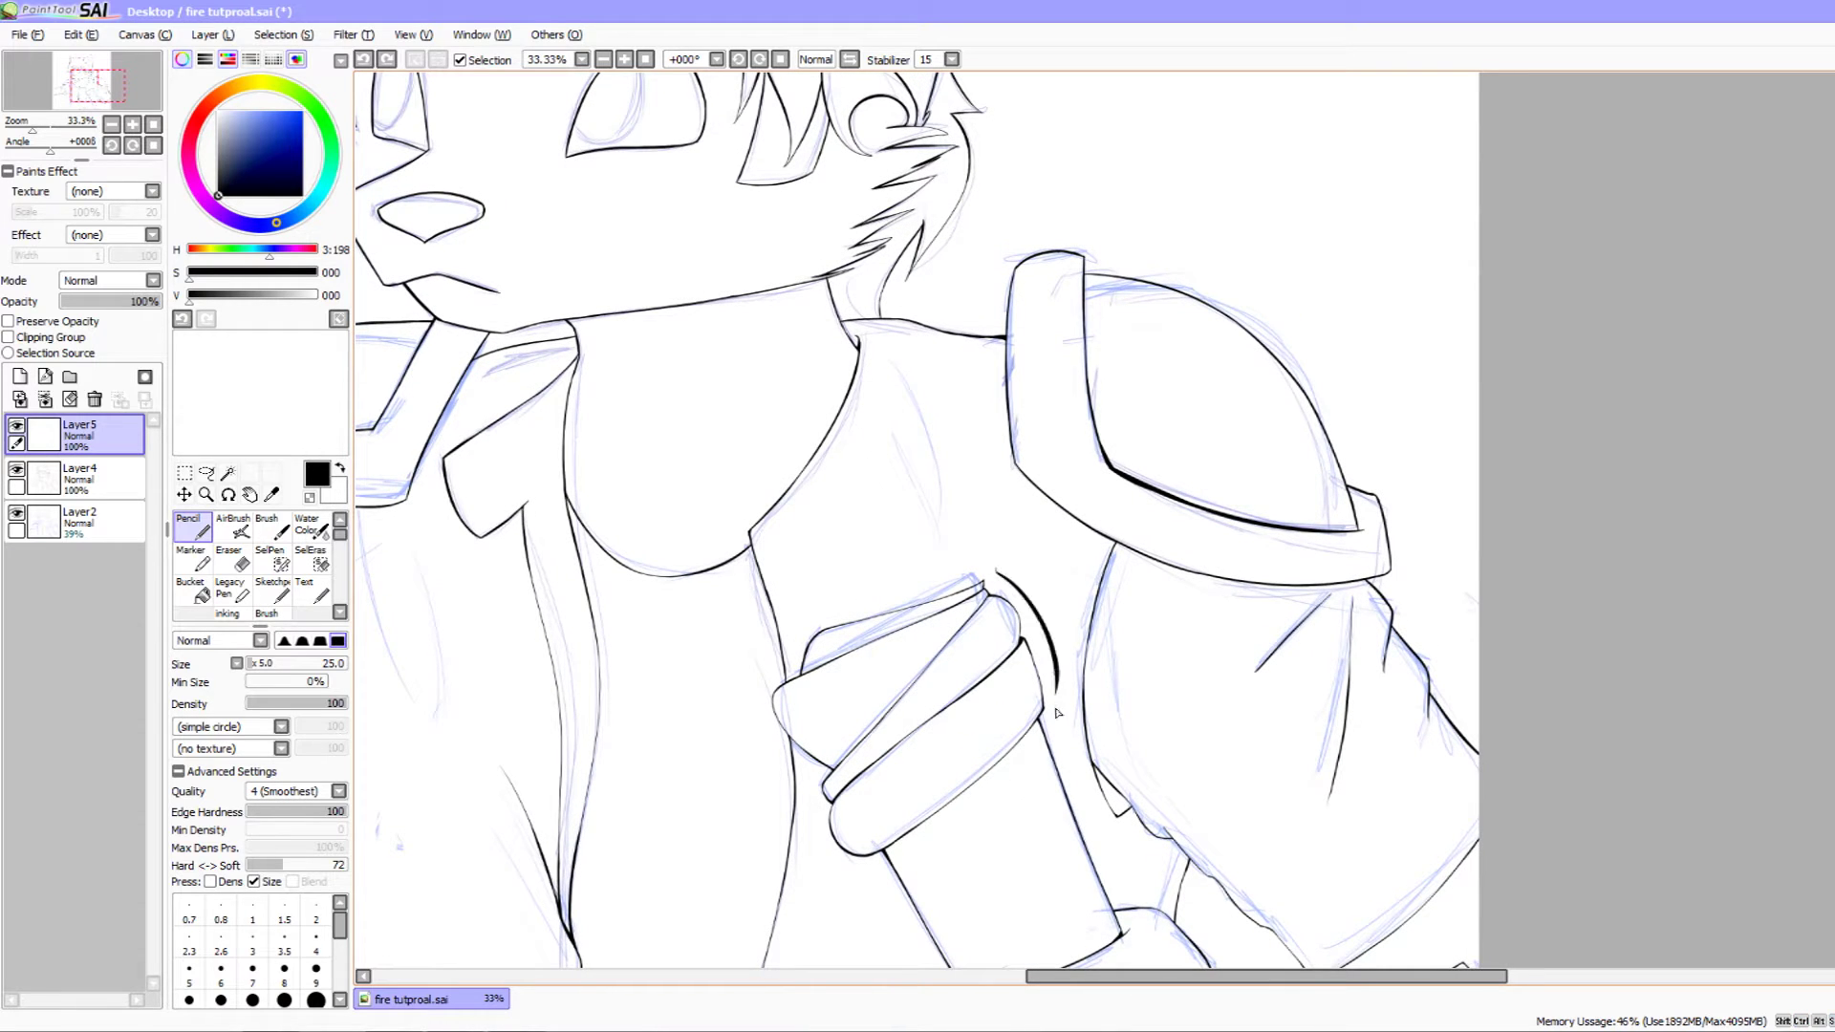
key("ctrl+z")
left_click_drag(1054, 594, 1035, 608)
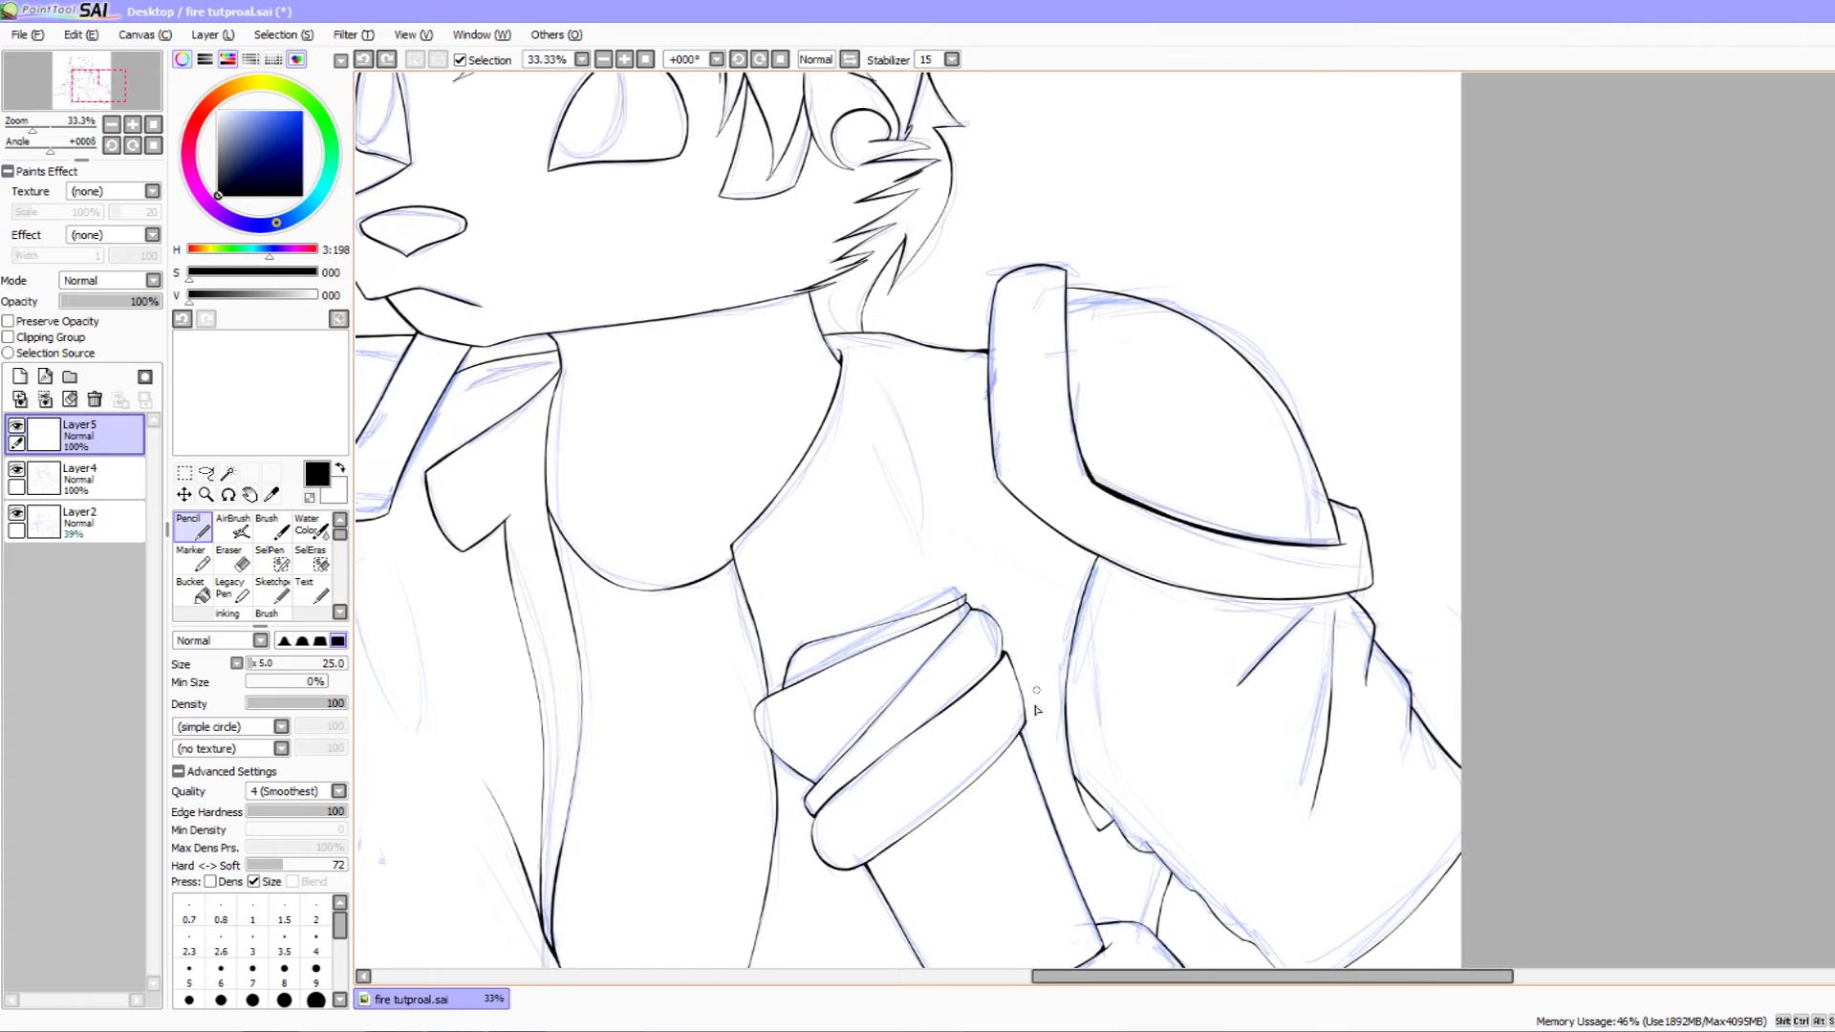
mouse_move(1040, 696)
left_mouse_down()
mouse_move(1028, 610)
mouse_move(993, 542)
mouse_move(918, 530)
left_mouse_up()
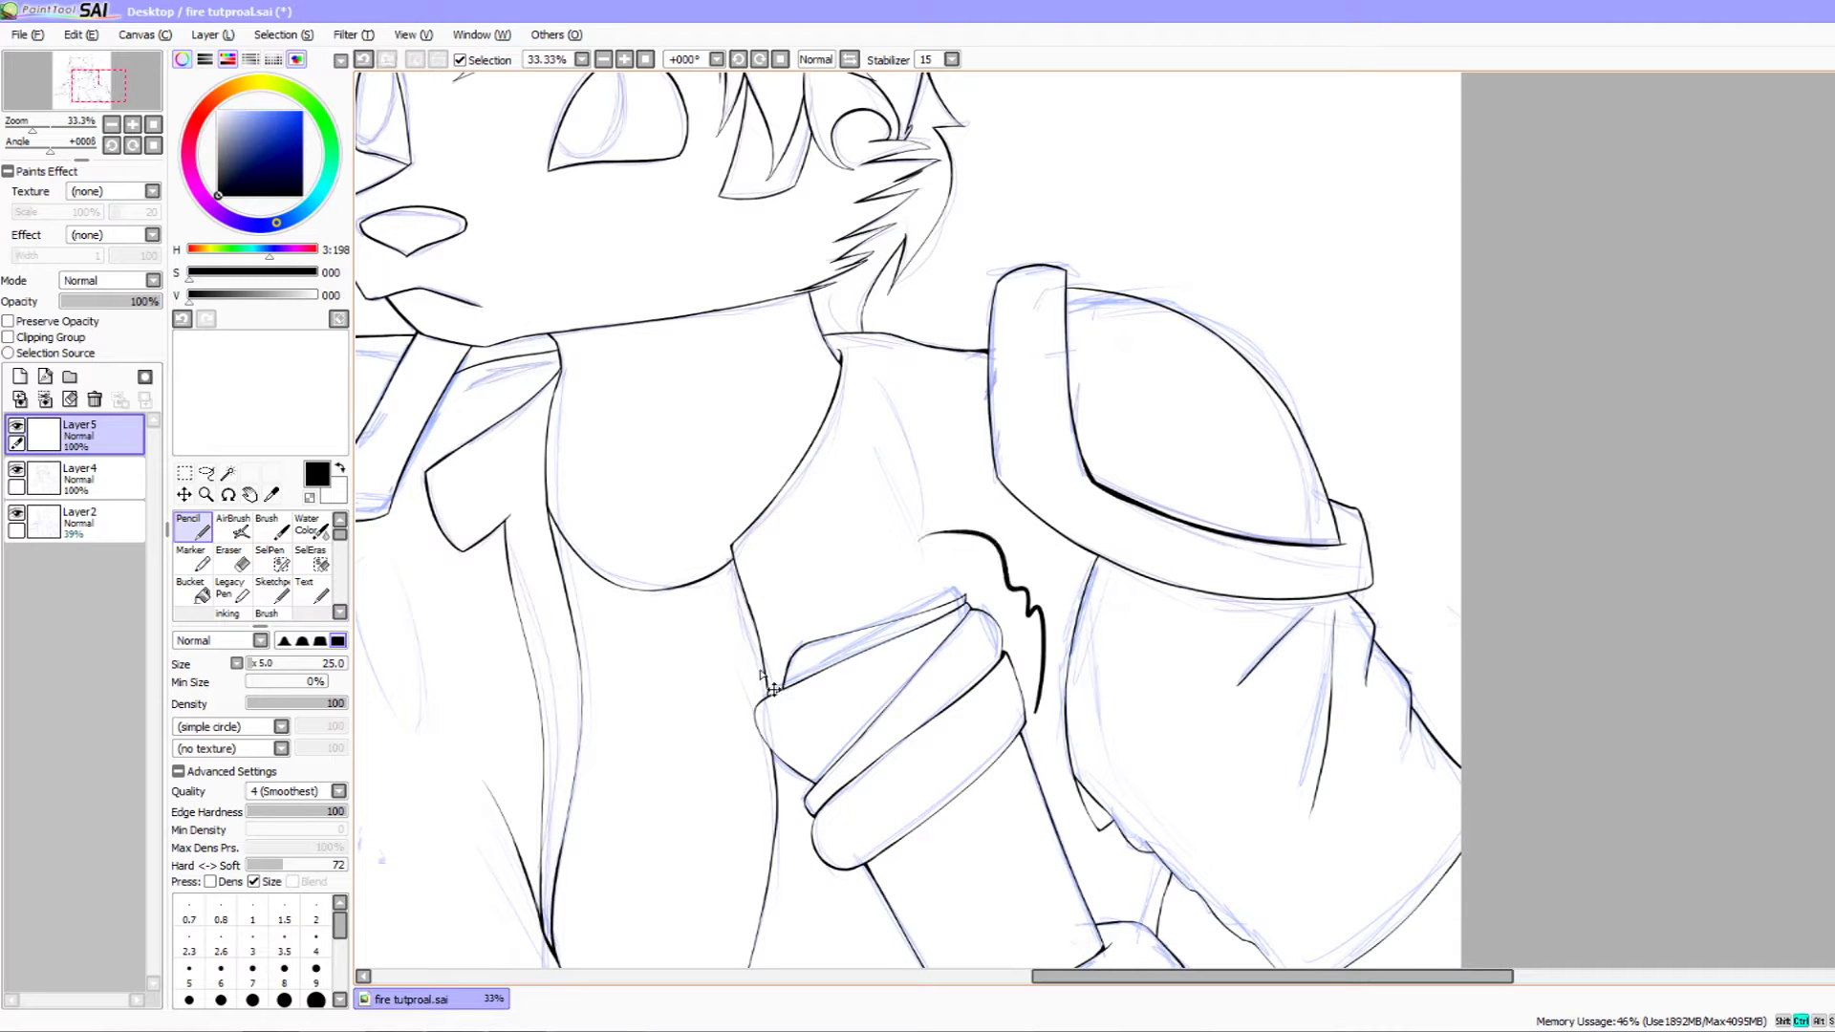
key("ctrl+z")
left_click_drag(758, 680, 877, 505)
mouse_move(900, 379)
left_mouse_down()
mouse_move(1041, 605)
mouse_move(1042, 783)
left_mouse_up()
key("ctrl+z")
left_click_drag(872, 560, 870, 497)
- Draw a teardrop outline with a thin pointed tip in the blank area beside the character's large ear
scroll(903, 556, "up", 3)
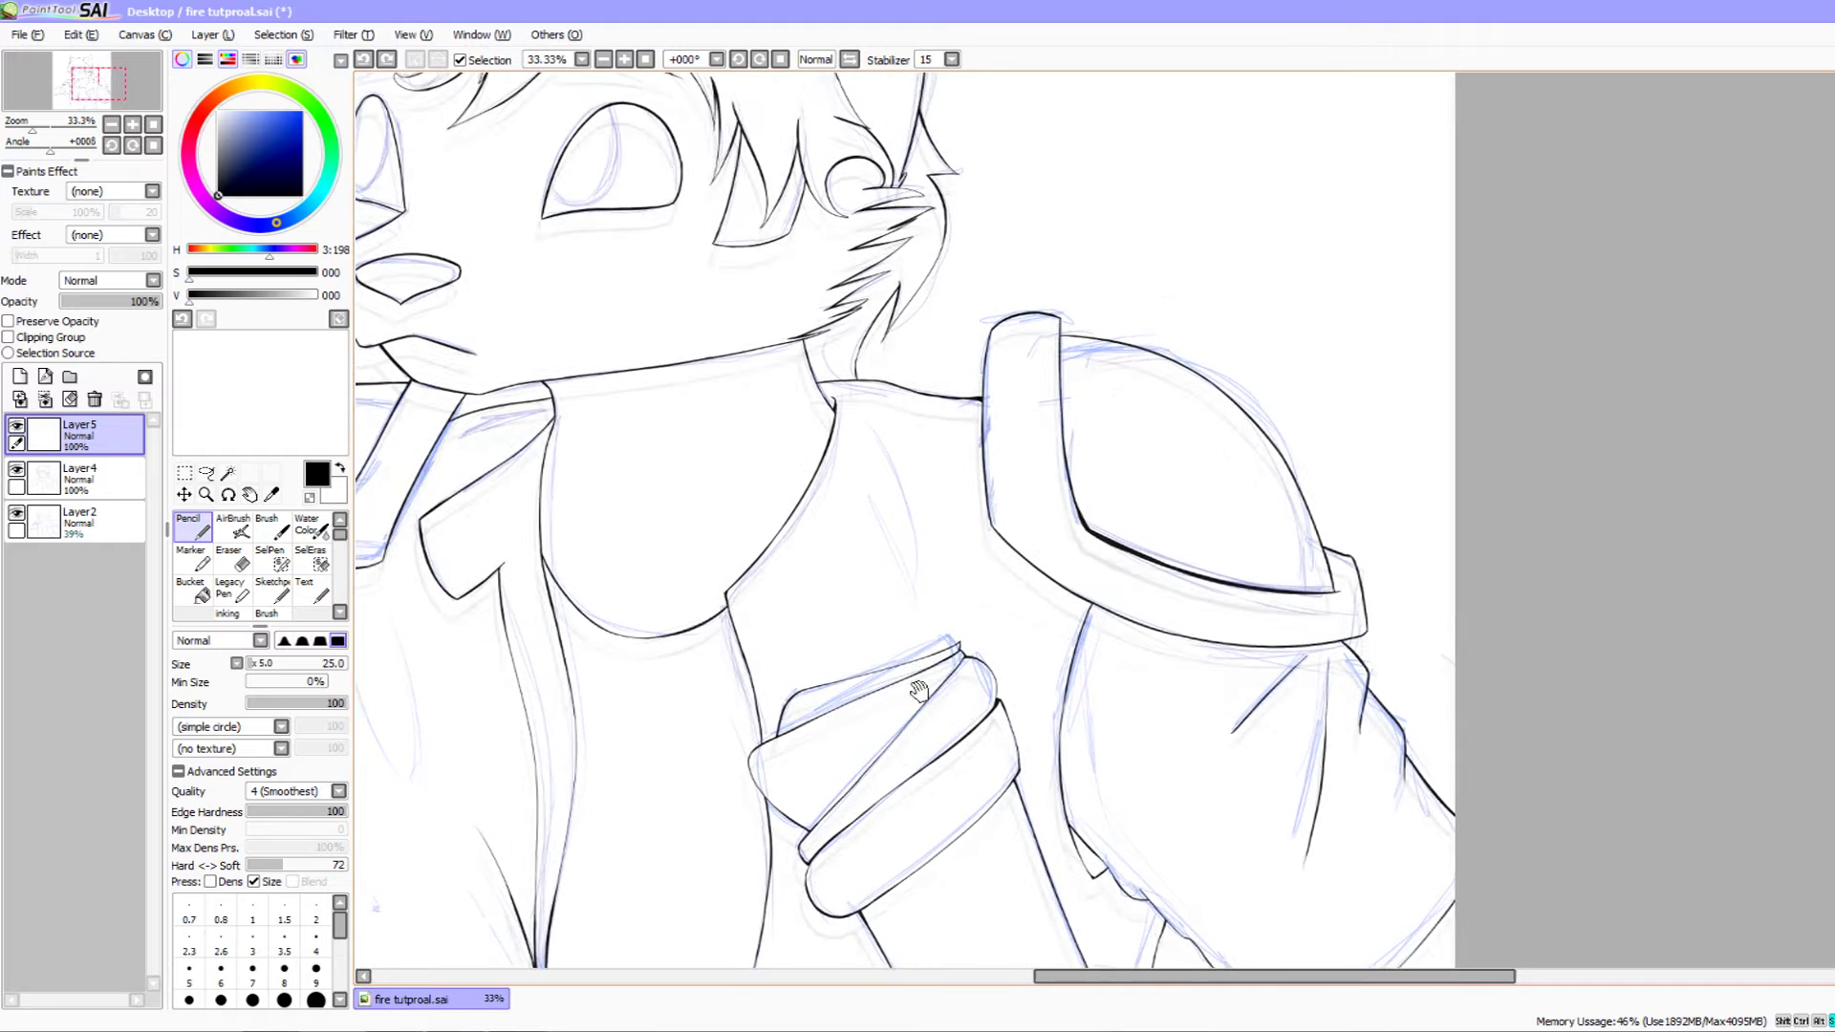
mouse_move(910, 576)
left_mouse_down()
mouse_move(901, 533)
mouse_move(827, 754)
mouse_move(721, 917)
left_mouse_up()
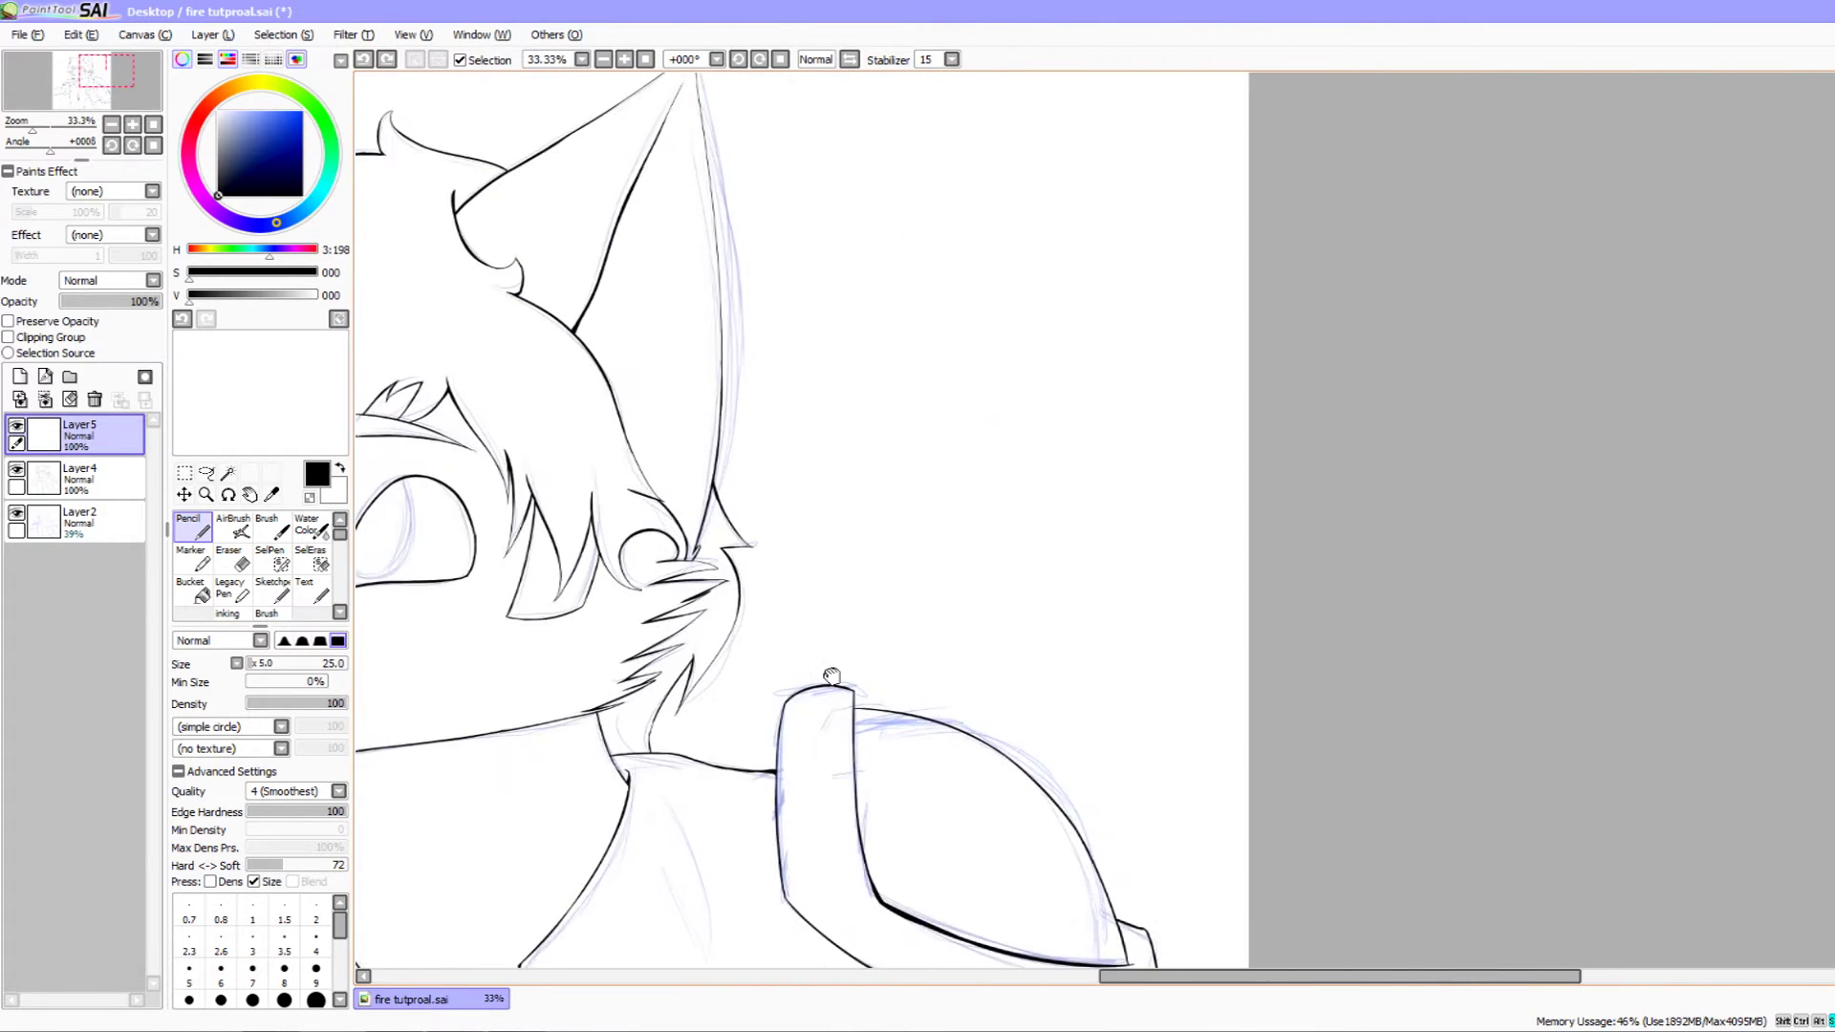
left_click_drag(831, 676, 814, 740)
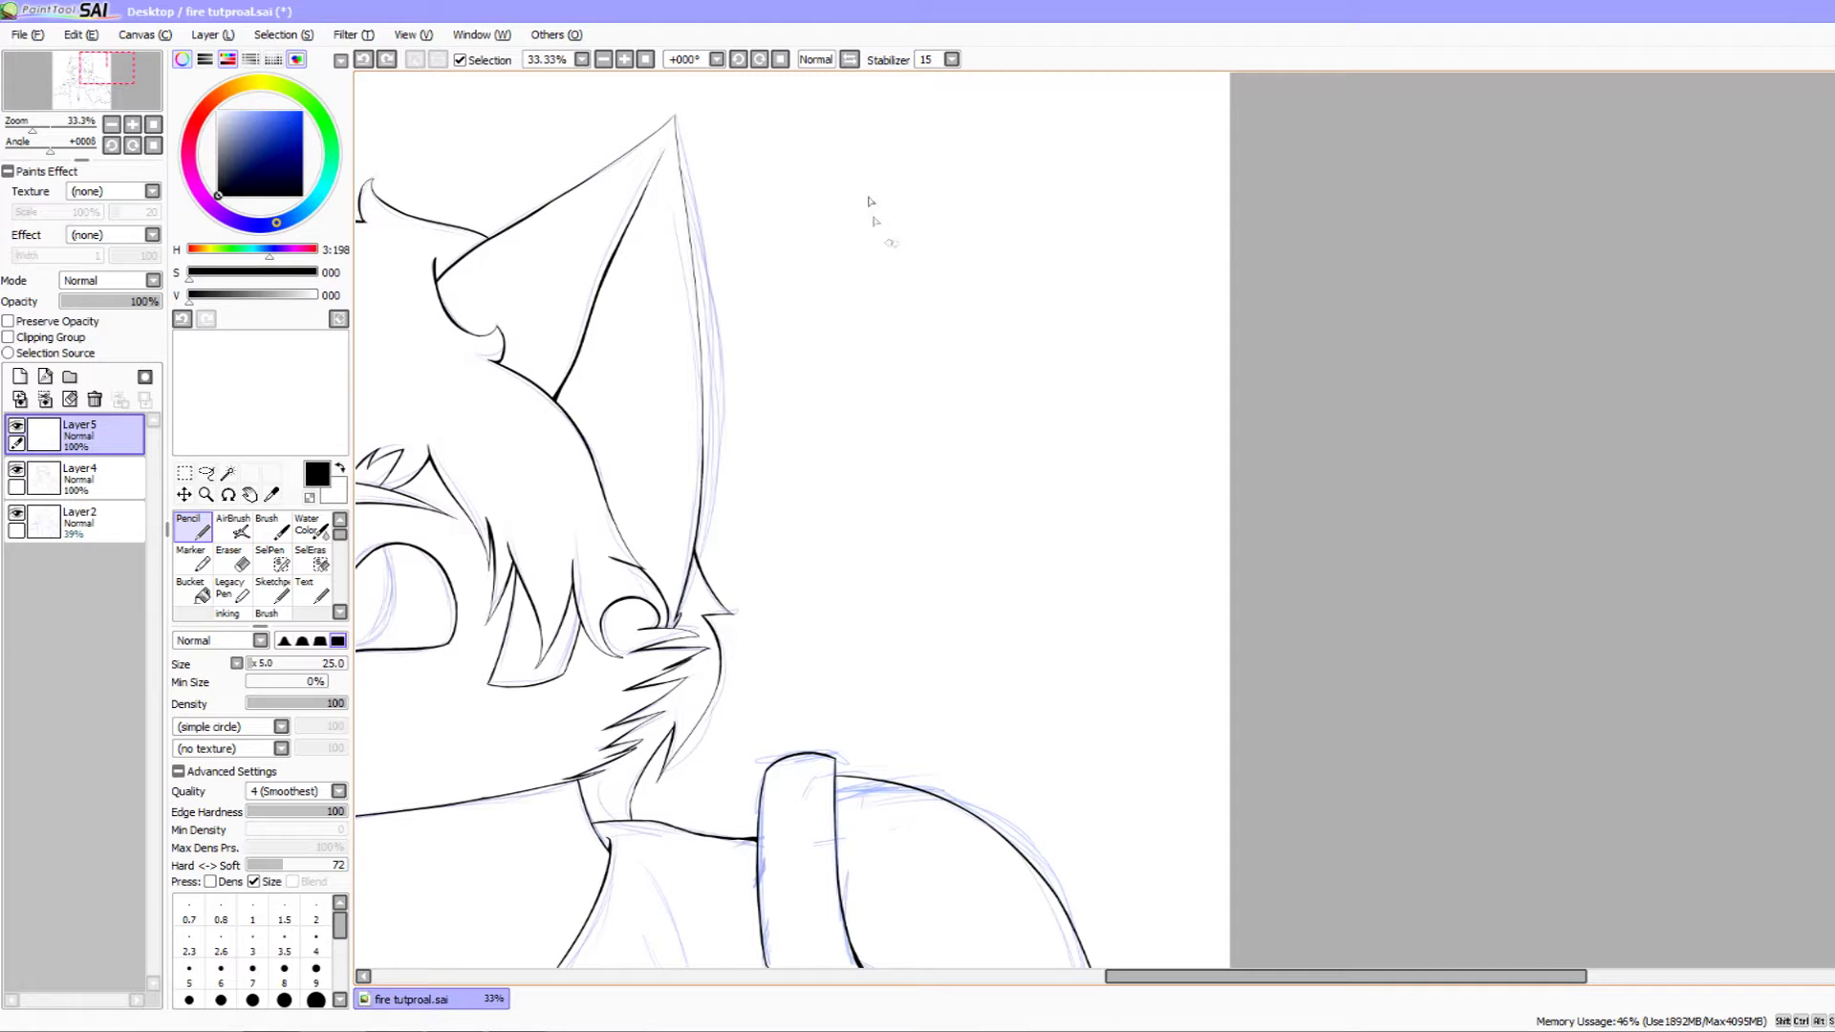
mouse_move(894, 143)
left_mouse_down()
mouse_move(886, 568)
mouse_move(983, 431)
mouse_move(906, 160)
left_mouse_up()
left_click_drag(960, 389, 929, 413)
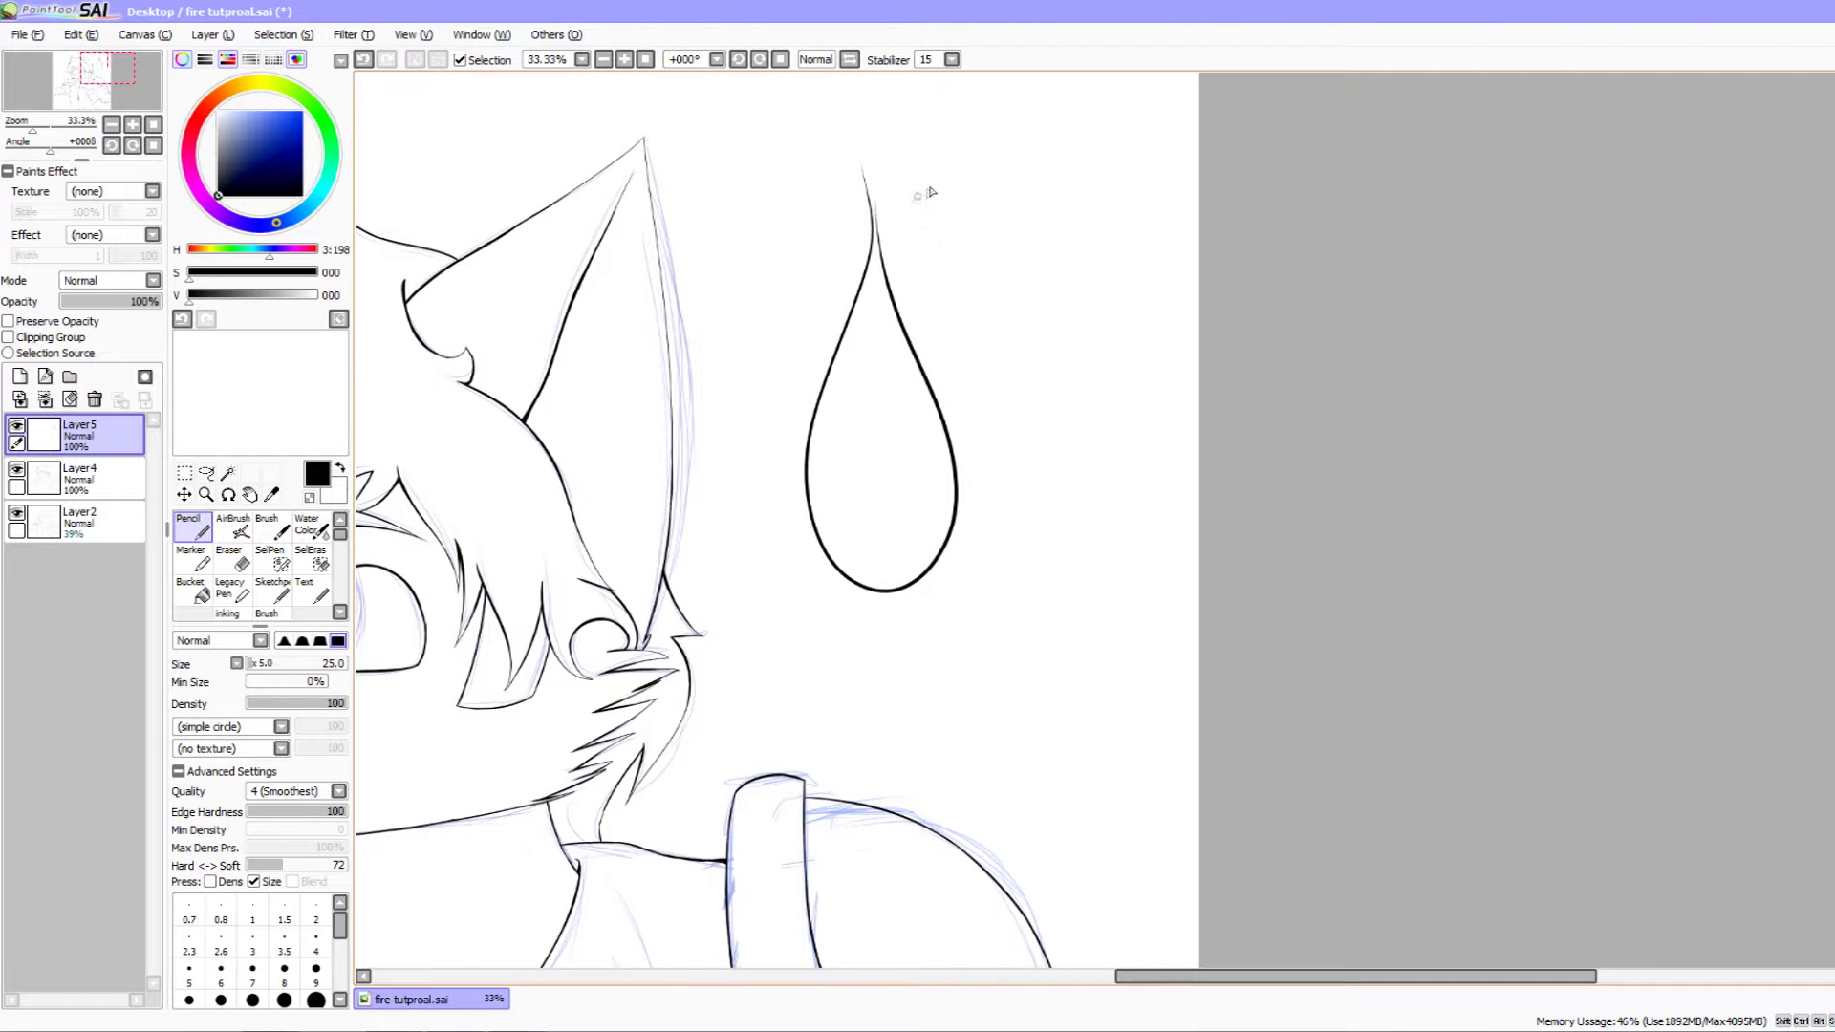
- Draw two more teardrops overlapping the first one, a taller one on its right and another on its left
mouse_move(946, 97)
left_mouse_down()
mouse_move(975, 243)
mouse_move(1032, 382)
mouse_move(947, 113)
left_mouse_up()
left_click_drag(1003, 414, 960, 454)
key("ctrl+z")
mouse_move(906, 143)
left_mouse_down()
mouse_move(889, 355)
mouse_move(963, 602)
mouse_move(972, 316)
mouse_move(923, 173)
left_mouse_up()
left_click_drag(947, 414, 1021, 449)
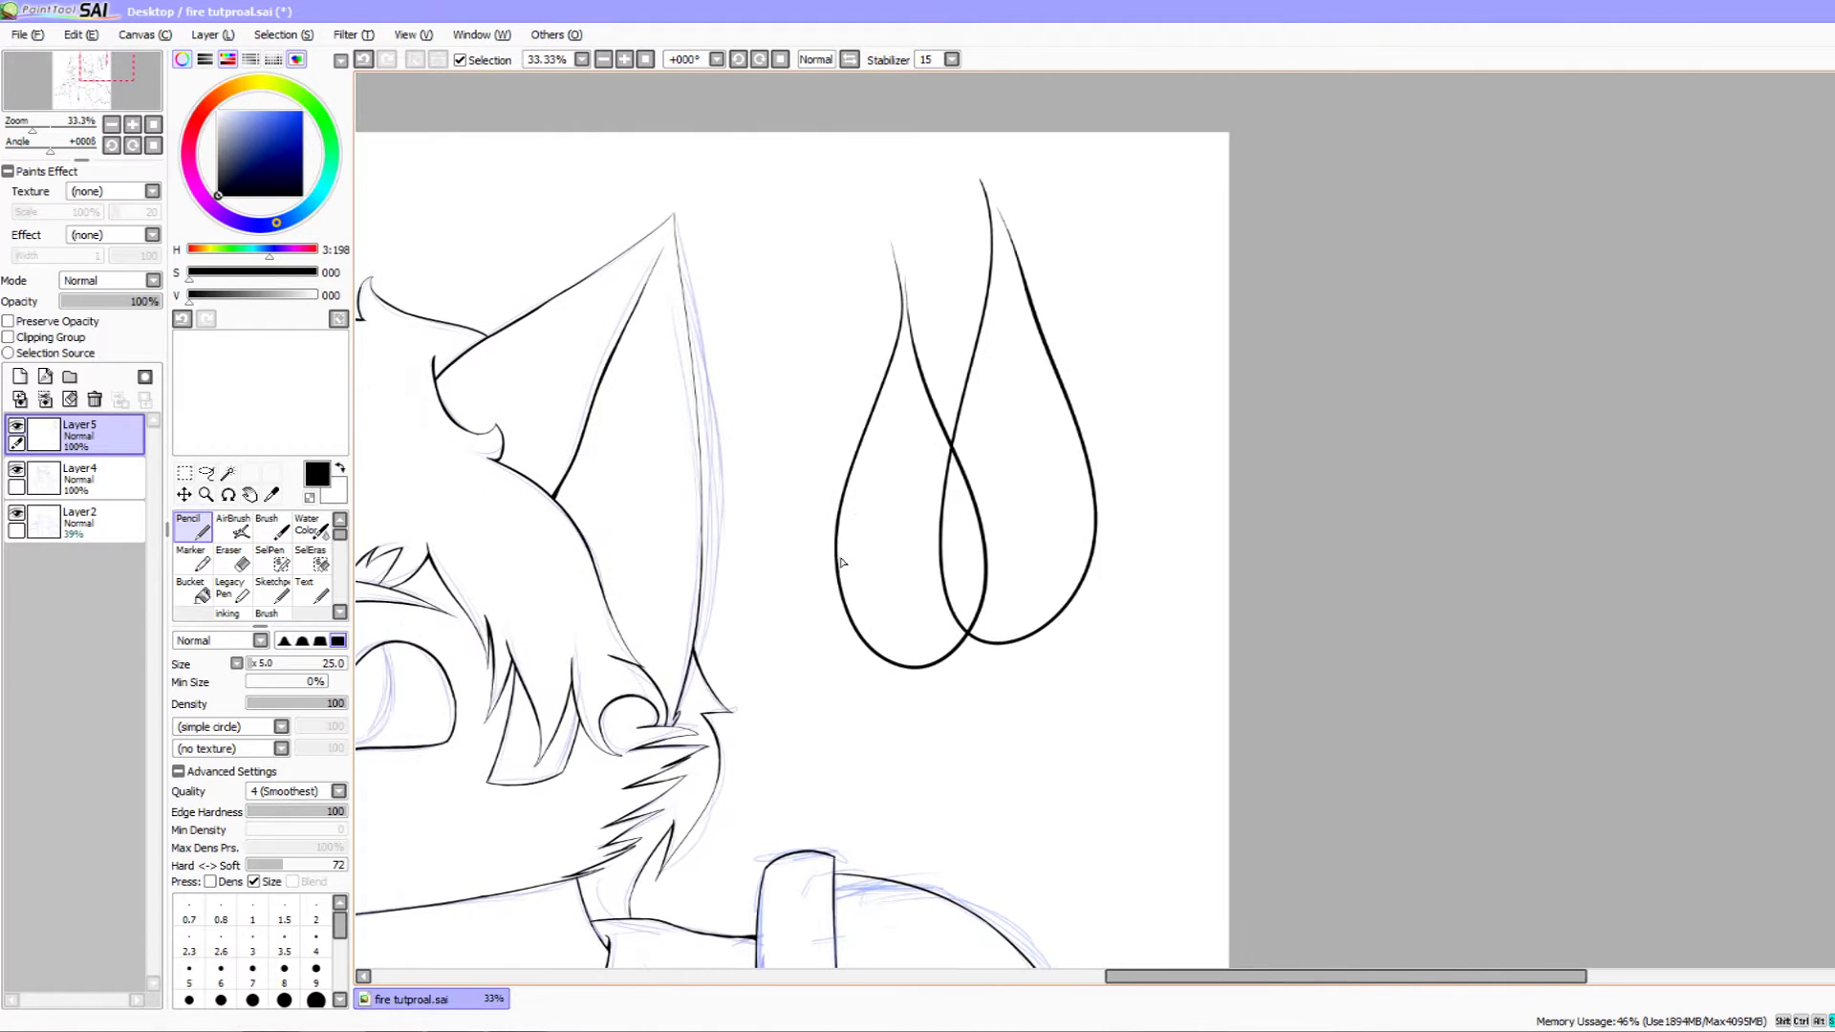
mouse_move(801, 283)
left_mouse_down()
mouse_move(857, 647)
mouse_move(755, 436)
mouse_move(799, 262)
left_mouse_up()
left_click_drag(795, 475, 831, 470)
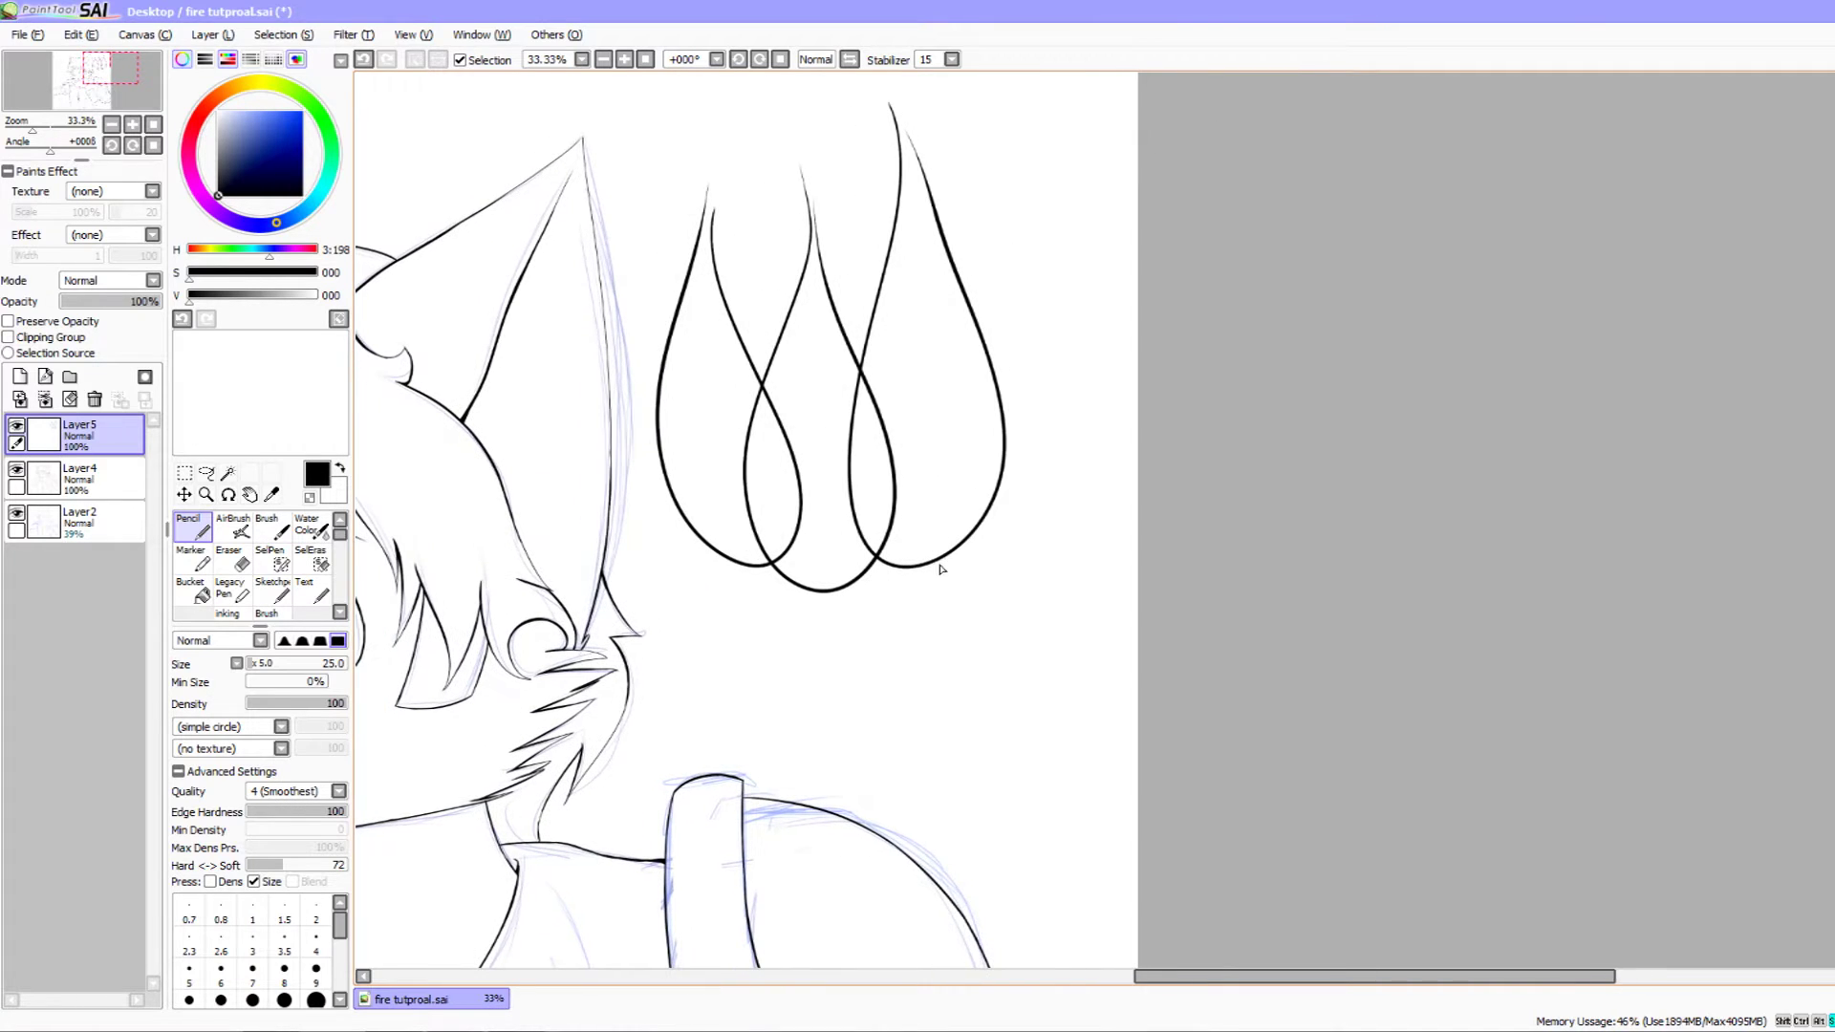
- Enlarge the Eraser to 160 and remove the overlapping lower curves so the teardrops merge into one three-tipped flame outline
key("e")
key("bracketright")
key("bracketright")
key("bracketright")
key("bracketright")
key("bracketright")
key("bracketright")
key("bracketright")
key("bracketright")
key("bracketright")
key("bracketright")
key("bracketright")
key("bracketright")
key("bracketright")
key("bracketright")
key("bracketright")
key("bracketright")
mouse_move(877, 394)
left_mouse_down()
mouse_move(770, 410)
mouse_move(767, 570)
mouse_move(820, 585)
mouse_move(815, 615)
mouse_move(872, 602)
mouse_move(898, 638)
mouse_move(984, 657)
mouse_move(977, 701)
left_mouse_up()
key("n")
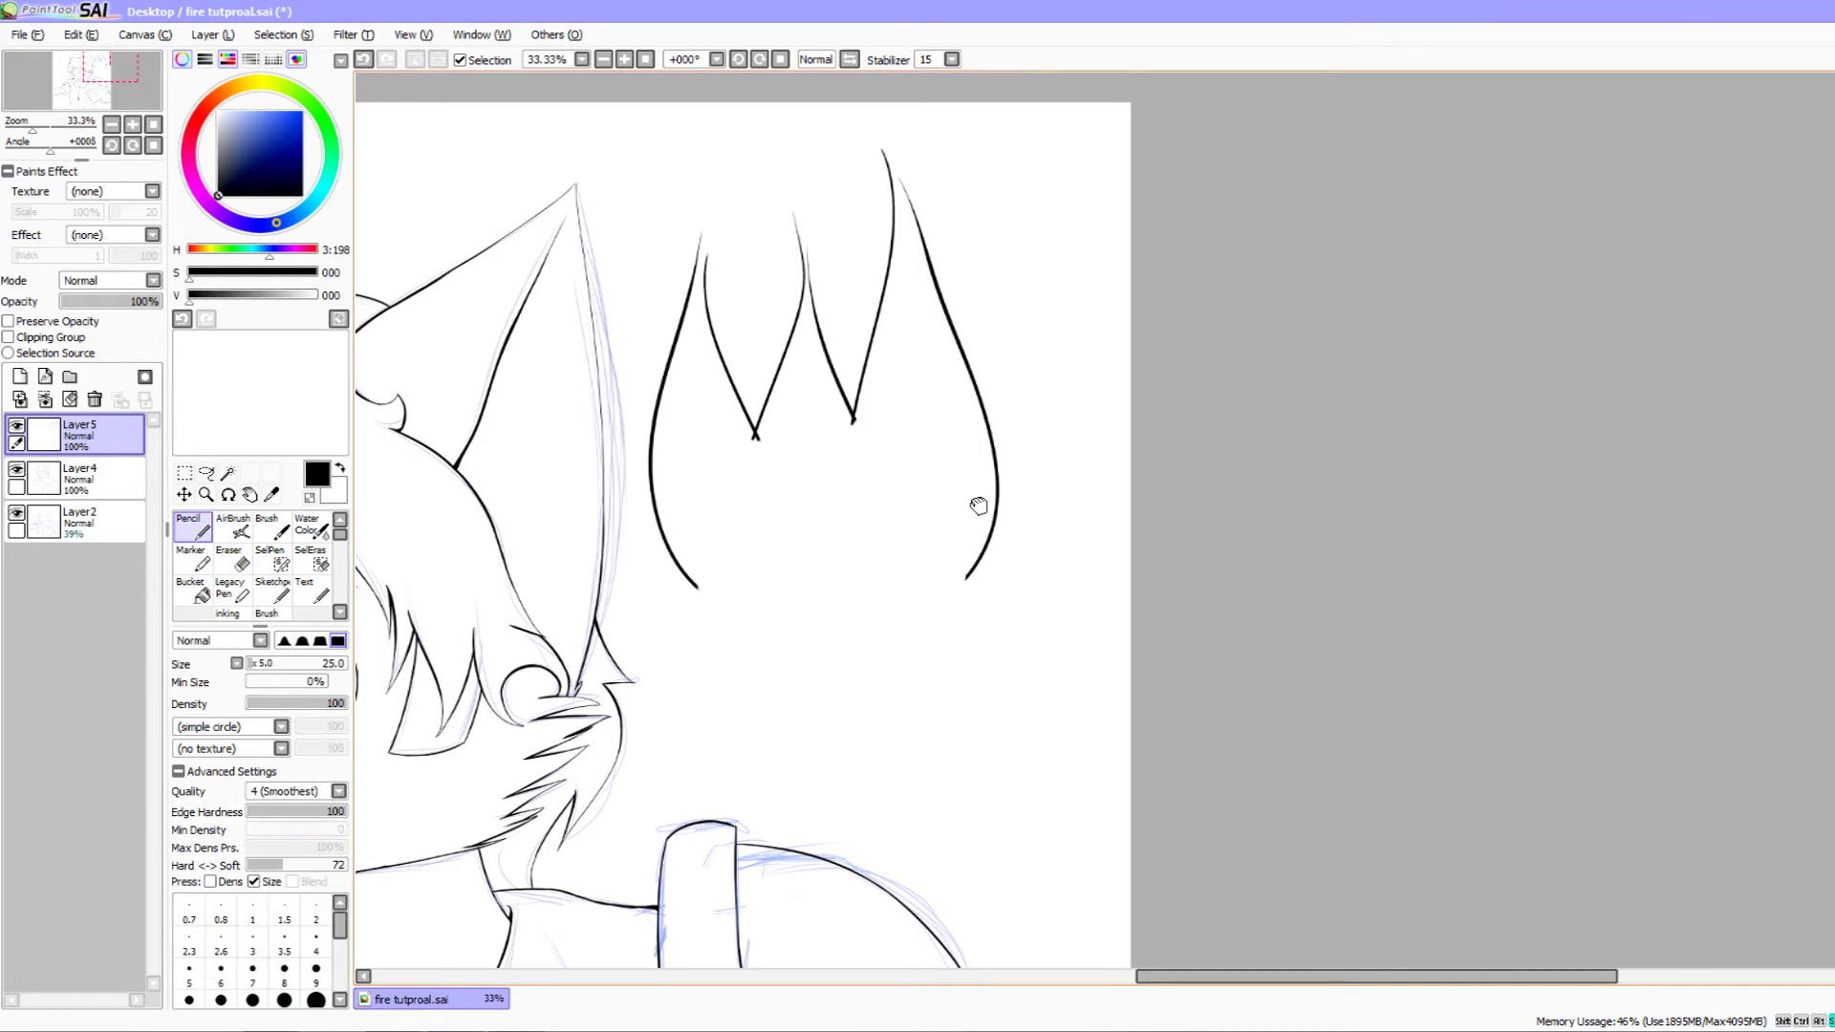
- Add a small teardrop over the tallest flame tip and erase its overlapping lines to form a forked tongue
left_click_drag(979, 495, 960, 600)
mouse_move(819, 277)
left_mouse_down()
mouse_move(823, 367)
mouse_move(880, 508)
mouse_move(871, 393)
left_mouse_up()
key("ctrl+z")
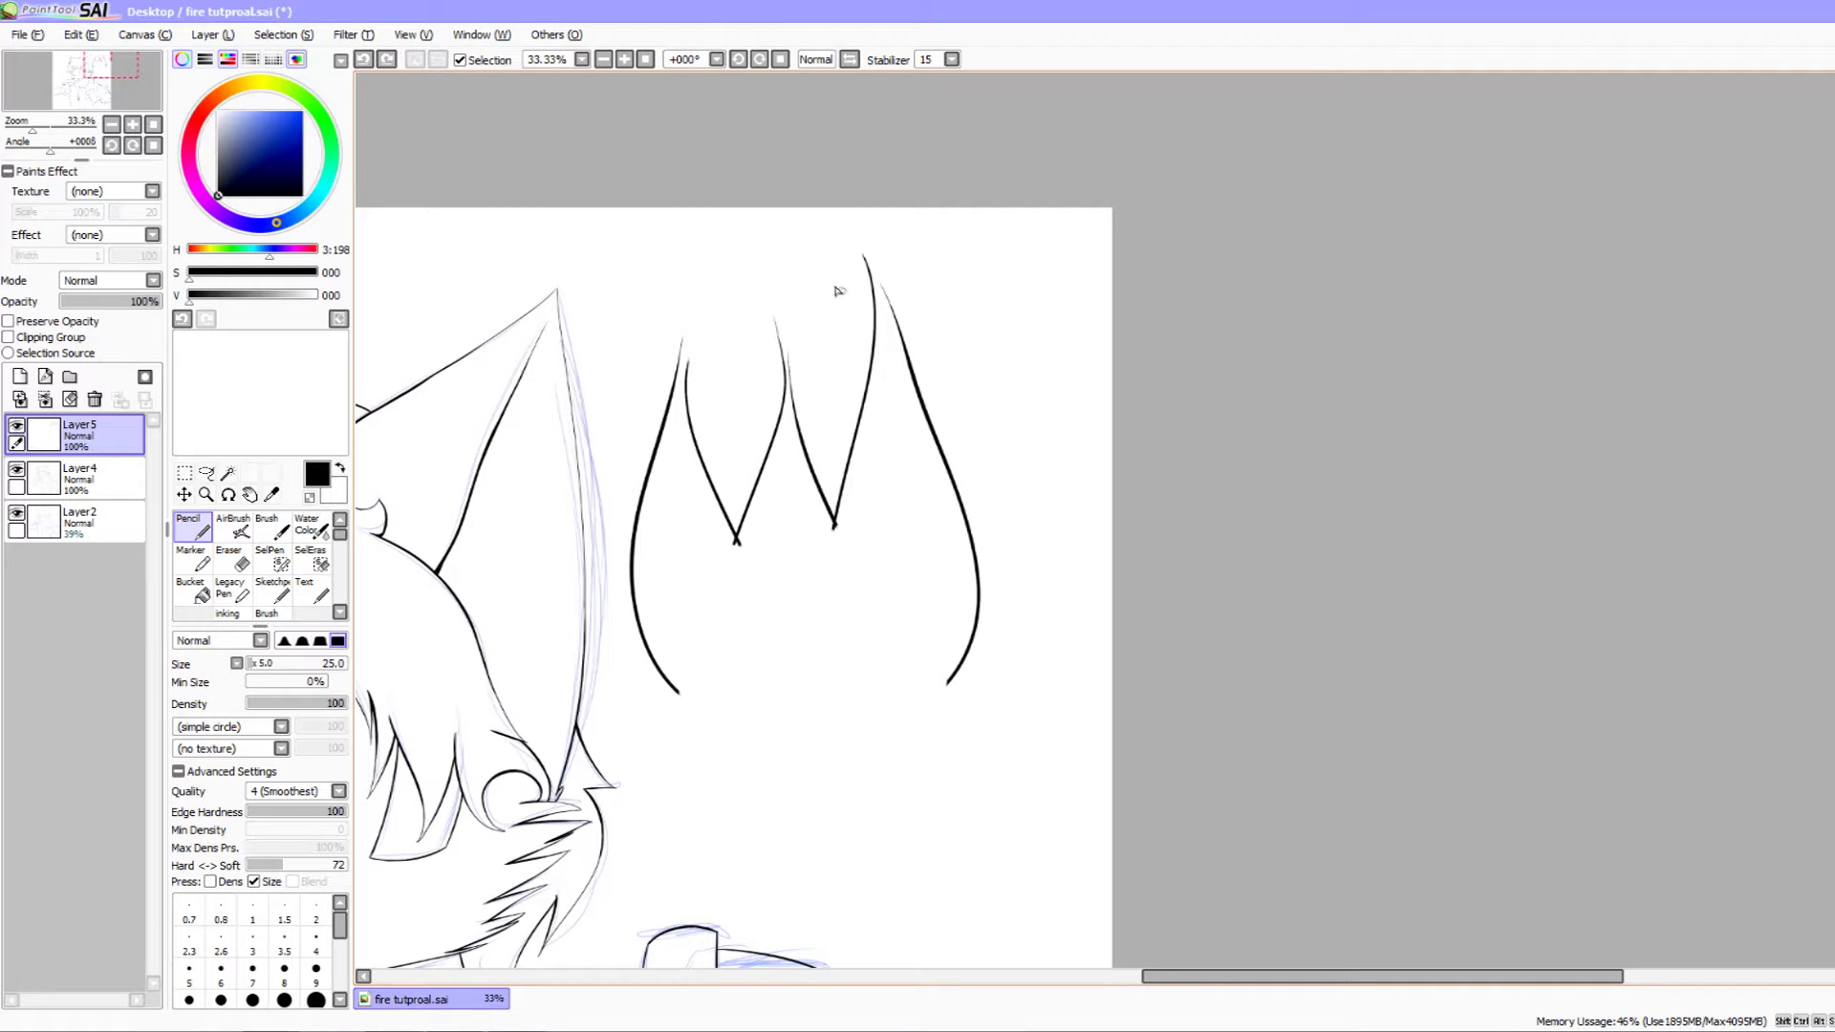
mouse_move(845, 278)
left_mouse_down()
mouse_move(896, 443)
mouse_move(831, 455)
mouse_move(840, 277)
left_mouse_up()
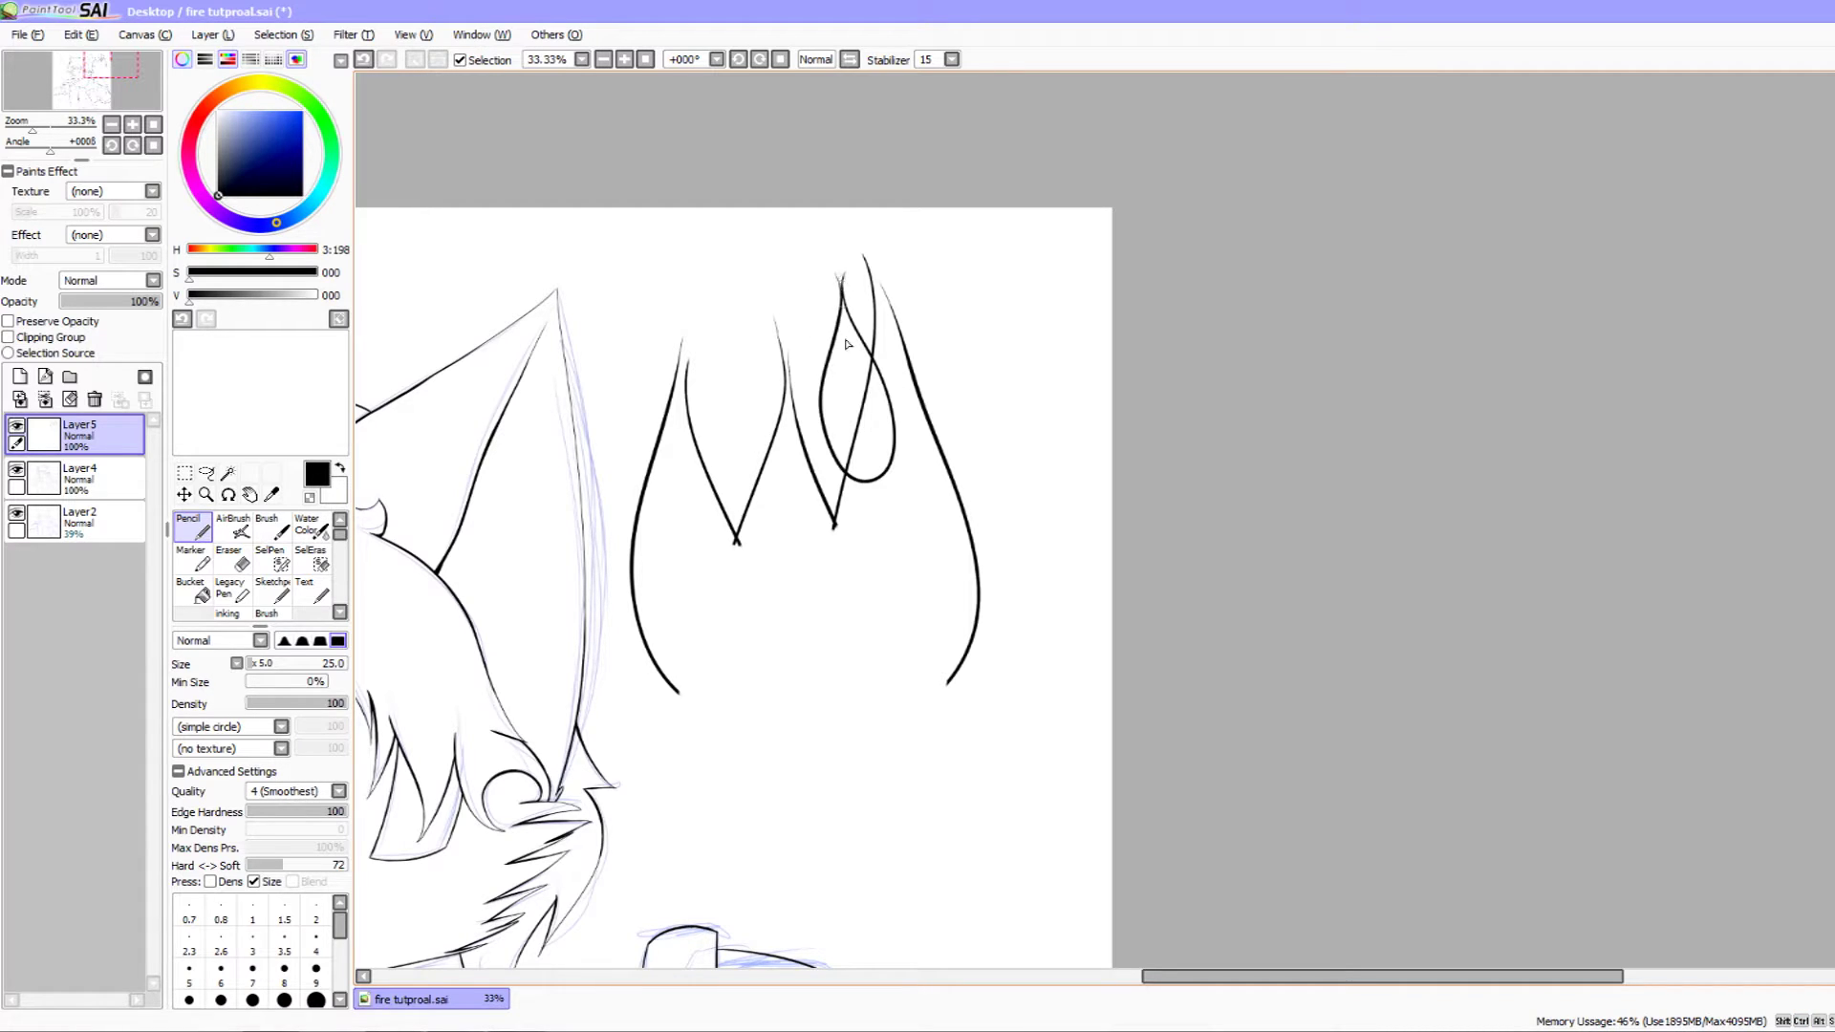
key("e")
mouse_move(884, 425)
left_mouse_down()
mouse_move(876, 387)
mouse_move(898, 445)
mouse_move(869, 485)
left_mouse_up()
left_click_drag(942, 605, 945, 640)
- Redraw the inner left edge of the tall forked tongue as a smooth curve reaching the notch below
key("n")
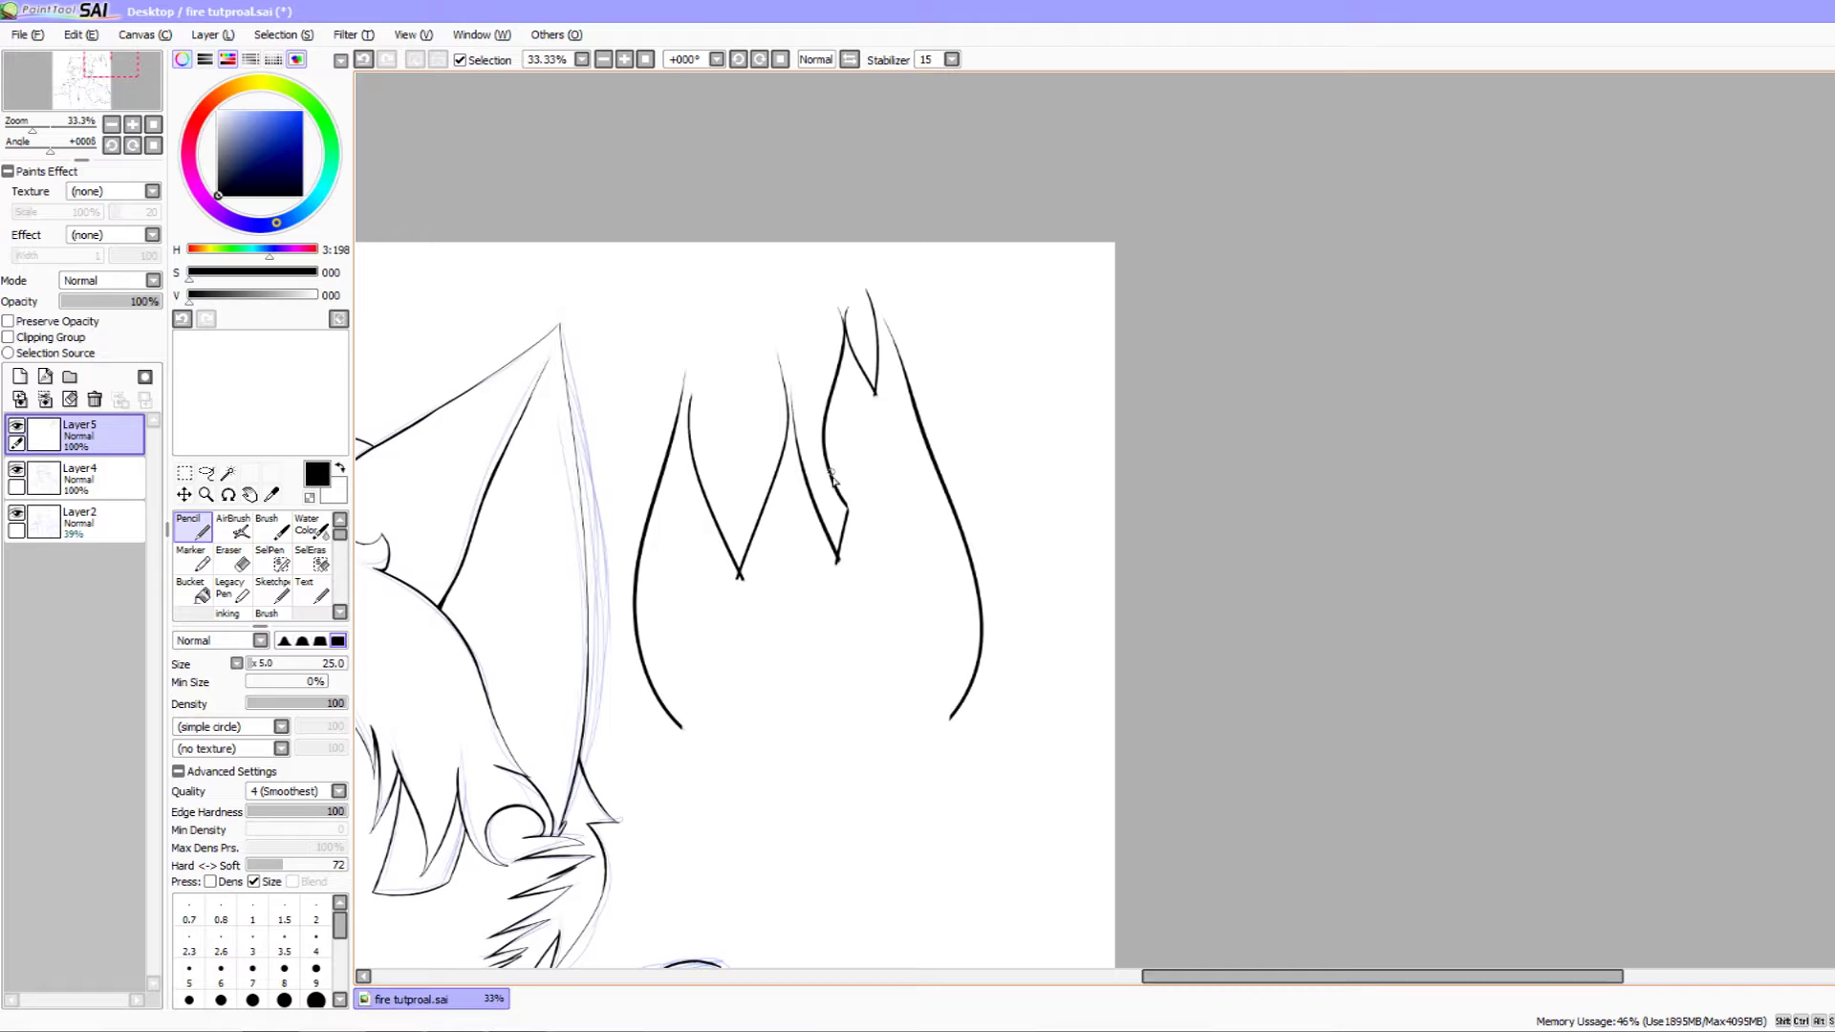
key("ctrl+z")
left_click_drag(832, 480, 840, 537)
key("ctrl+z")
left_click_drag(828, 473, 841, 557)
key("e")
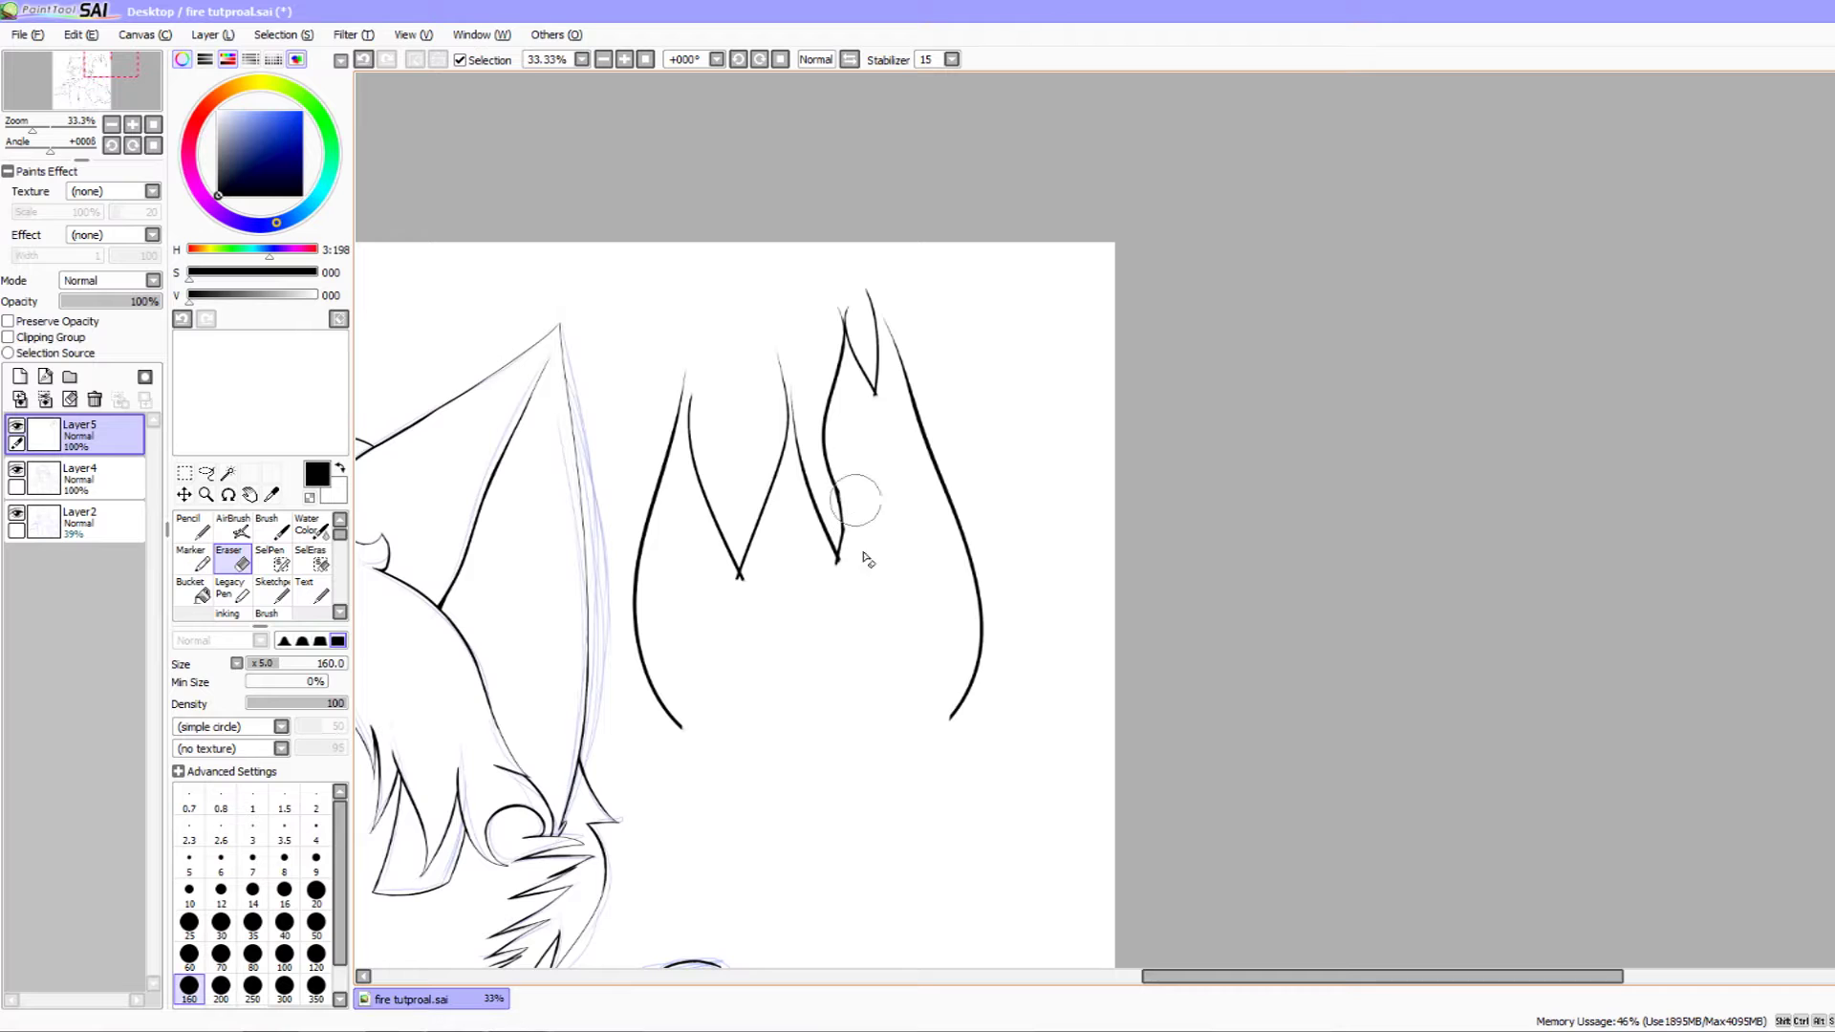
left_click_drag(917, 593, 969, 602)
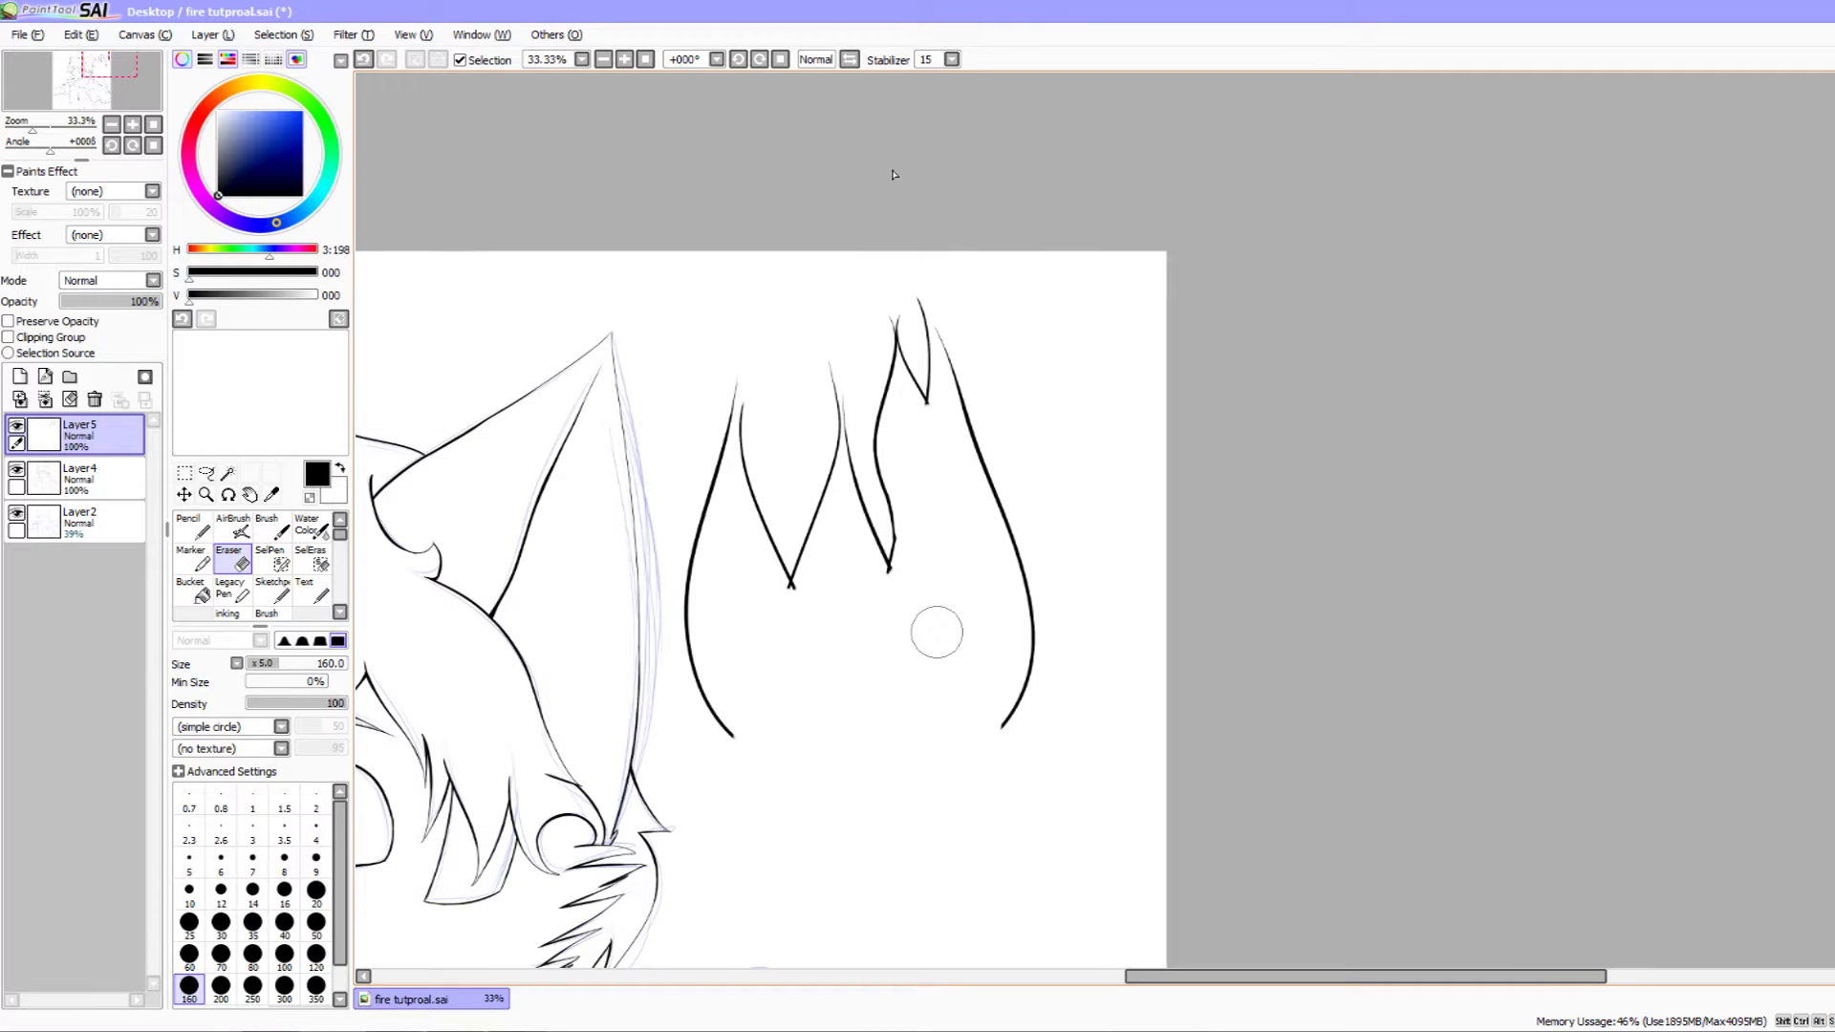
- Draw a small teardrop-shaped tongue branching from the lower left edge of the practice flame
key("n")
mouse_move(796, 535)
left_mouse_down()
mouse_move(827, 544)
mouse_move(819, 577)
mouse_move(871, 551)
left_mouse_up()
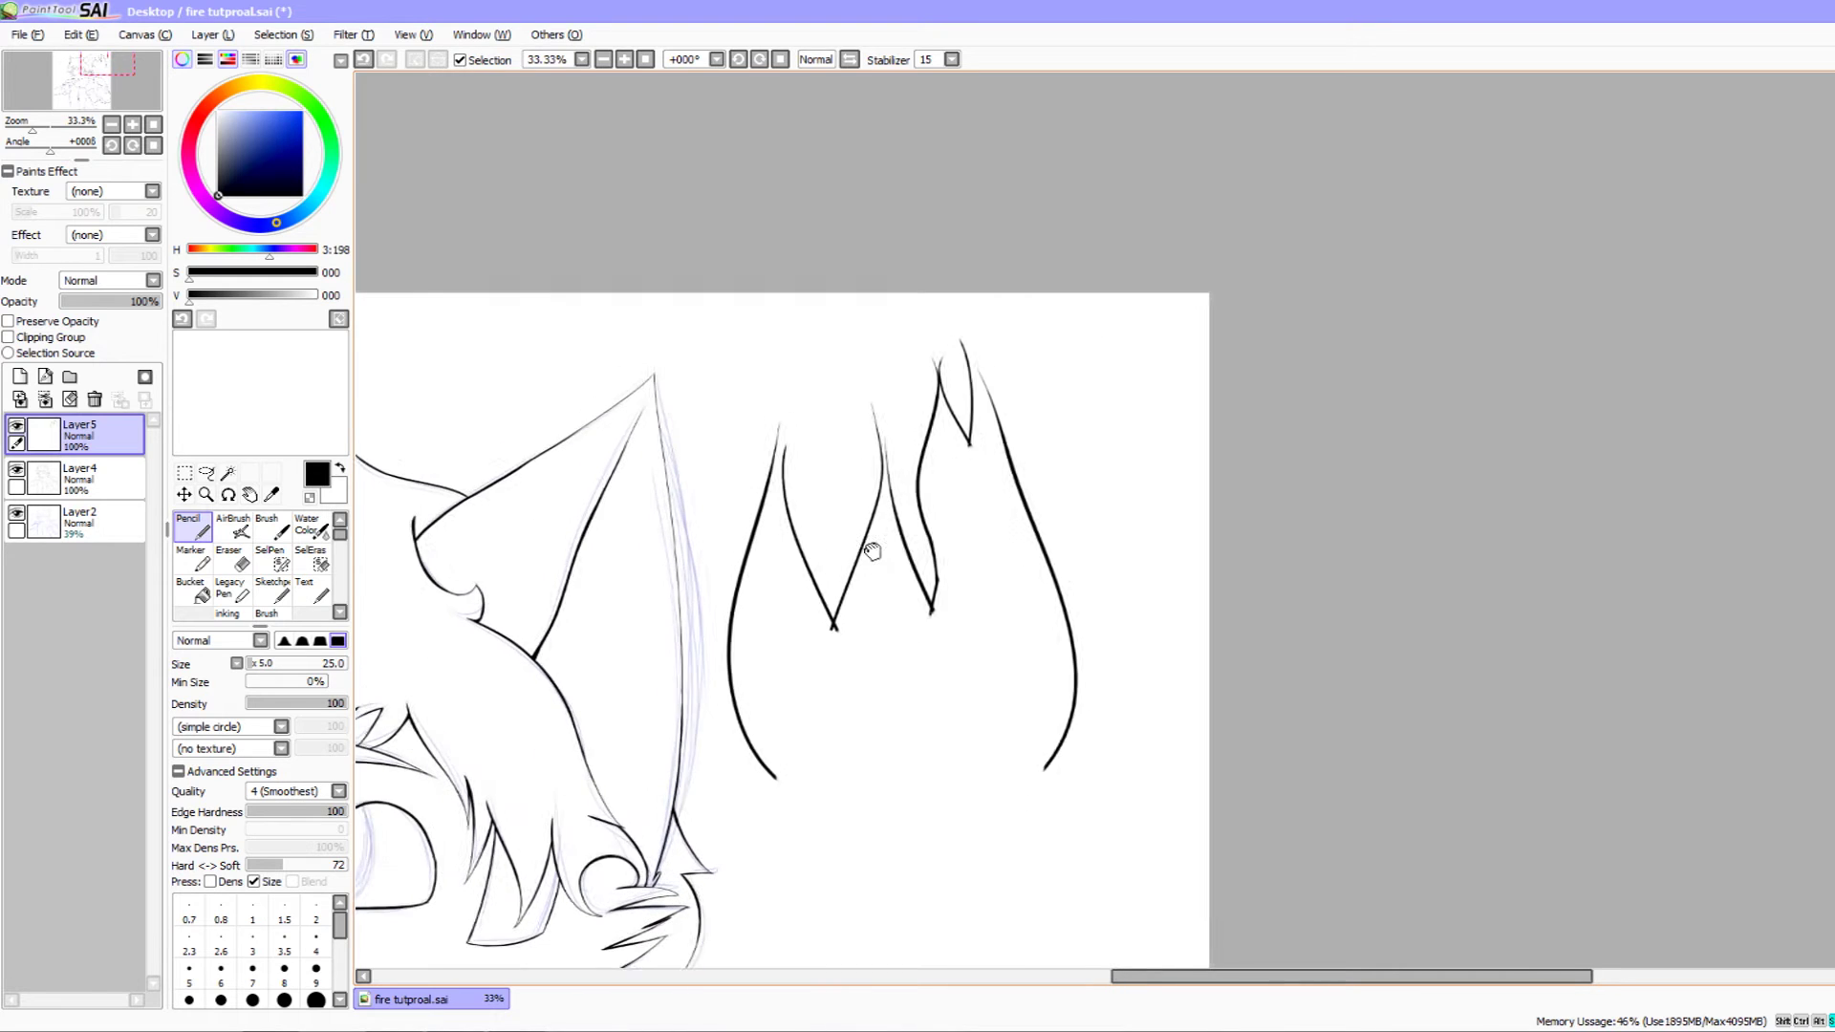
scroll(767, 639, "down", 1)
scroll(762, 627, "down", 3)
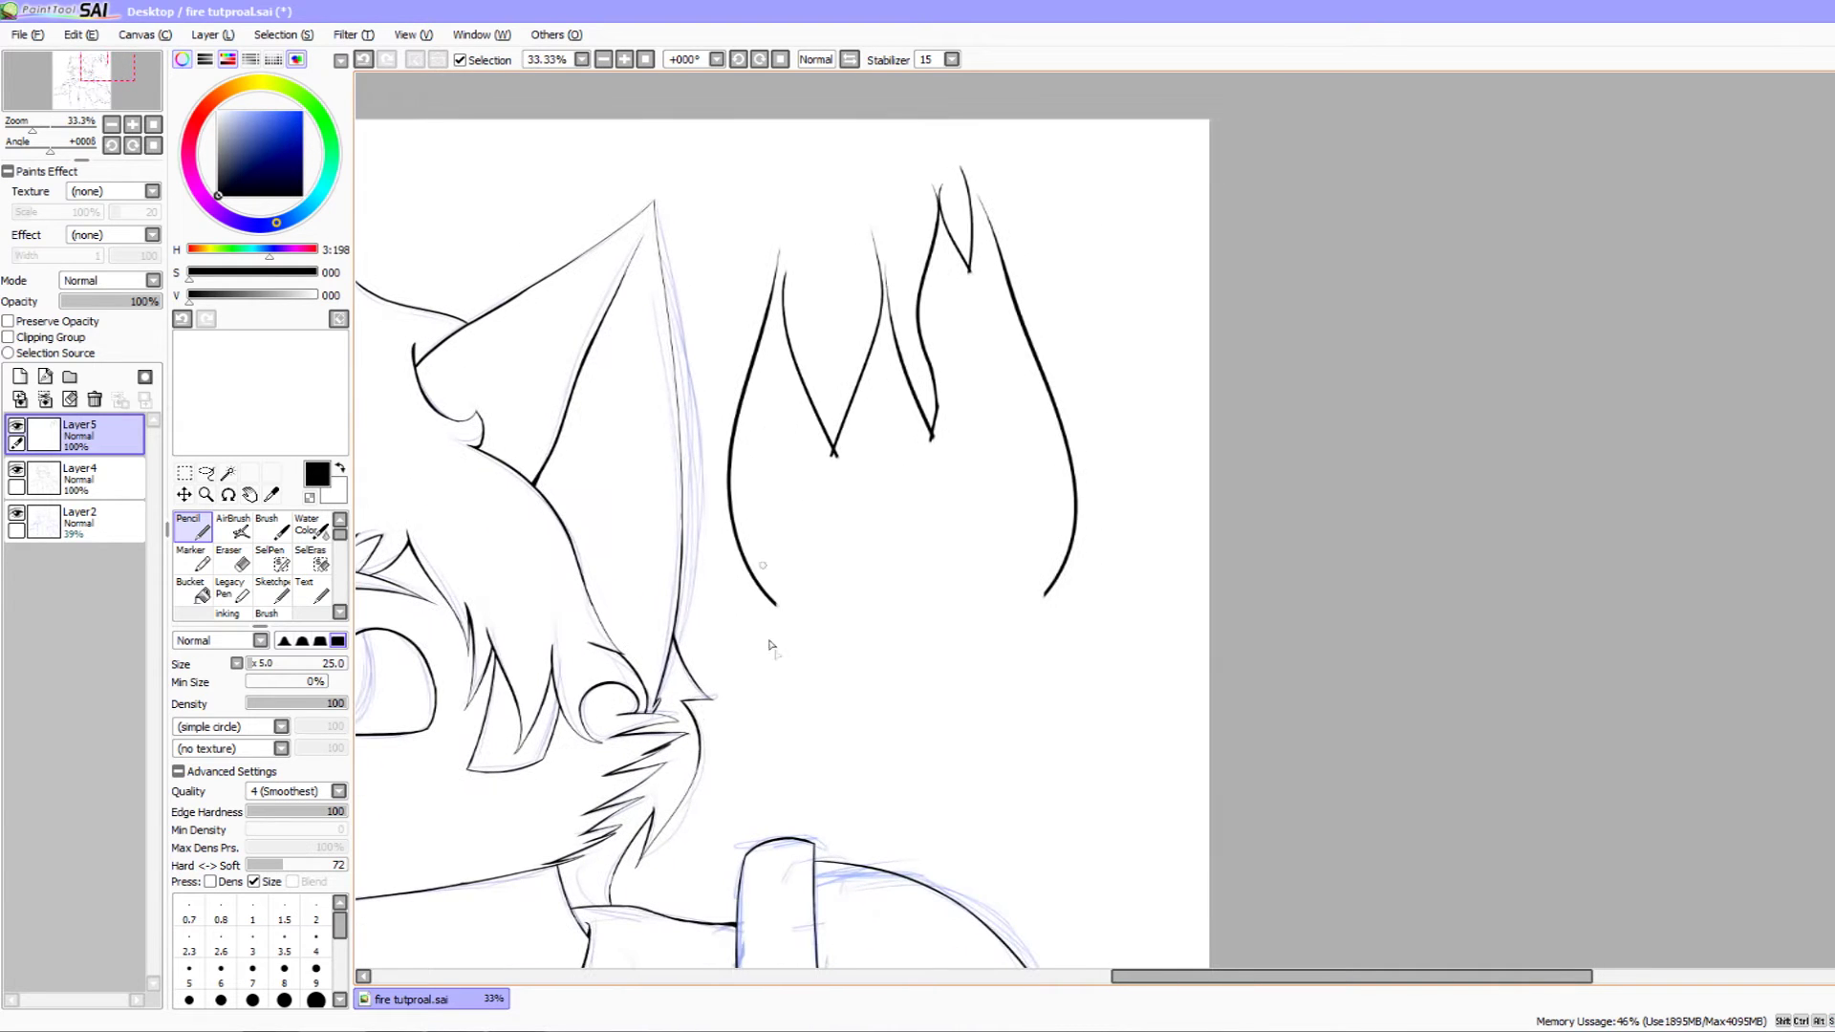
mouse_move(789, 678)
left_mouse_down()
mouse_move(744, 550)
mouse_move(804, 666)
left_mouse_up()
mouse_move(952, 657)
left_mouse_down()
mouse_move(869, 708)
mouse_move(879, 688)
left_mouse_up()
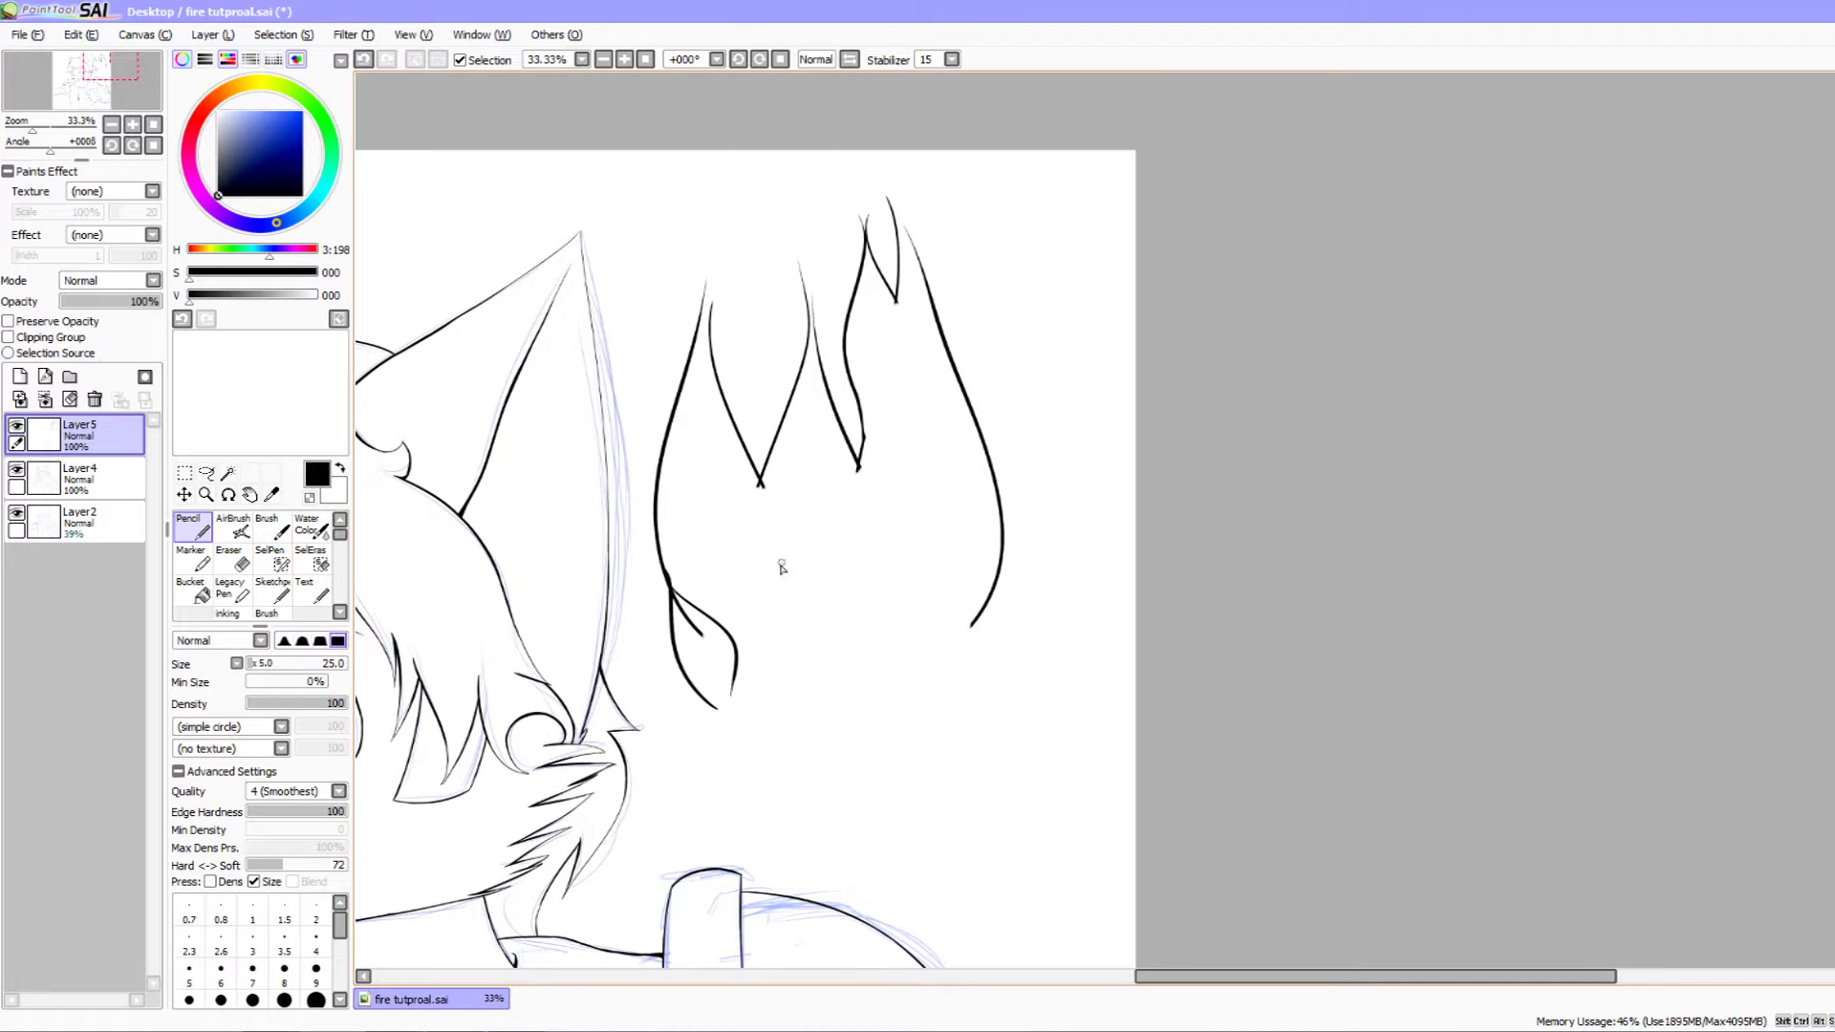
- Erase the stray crossing ends and the rest of the teardrop practice flame beside the ear
key("e")
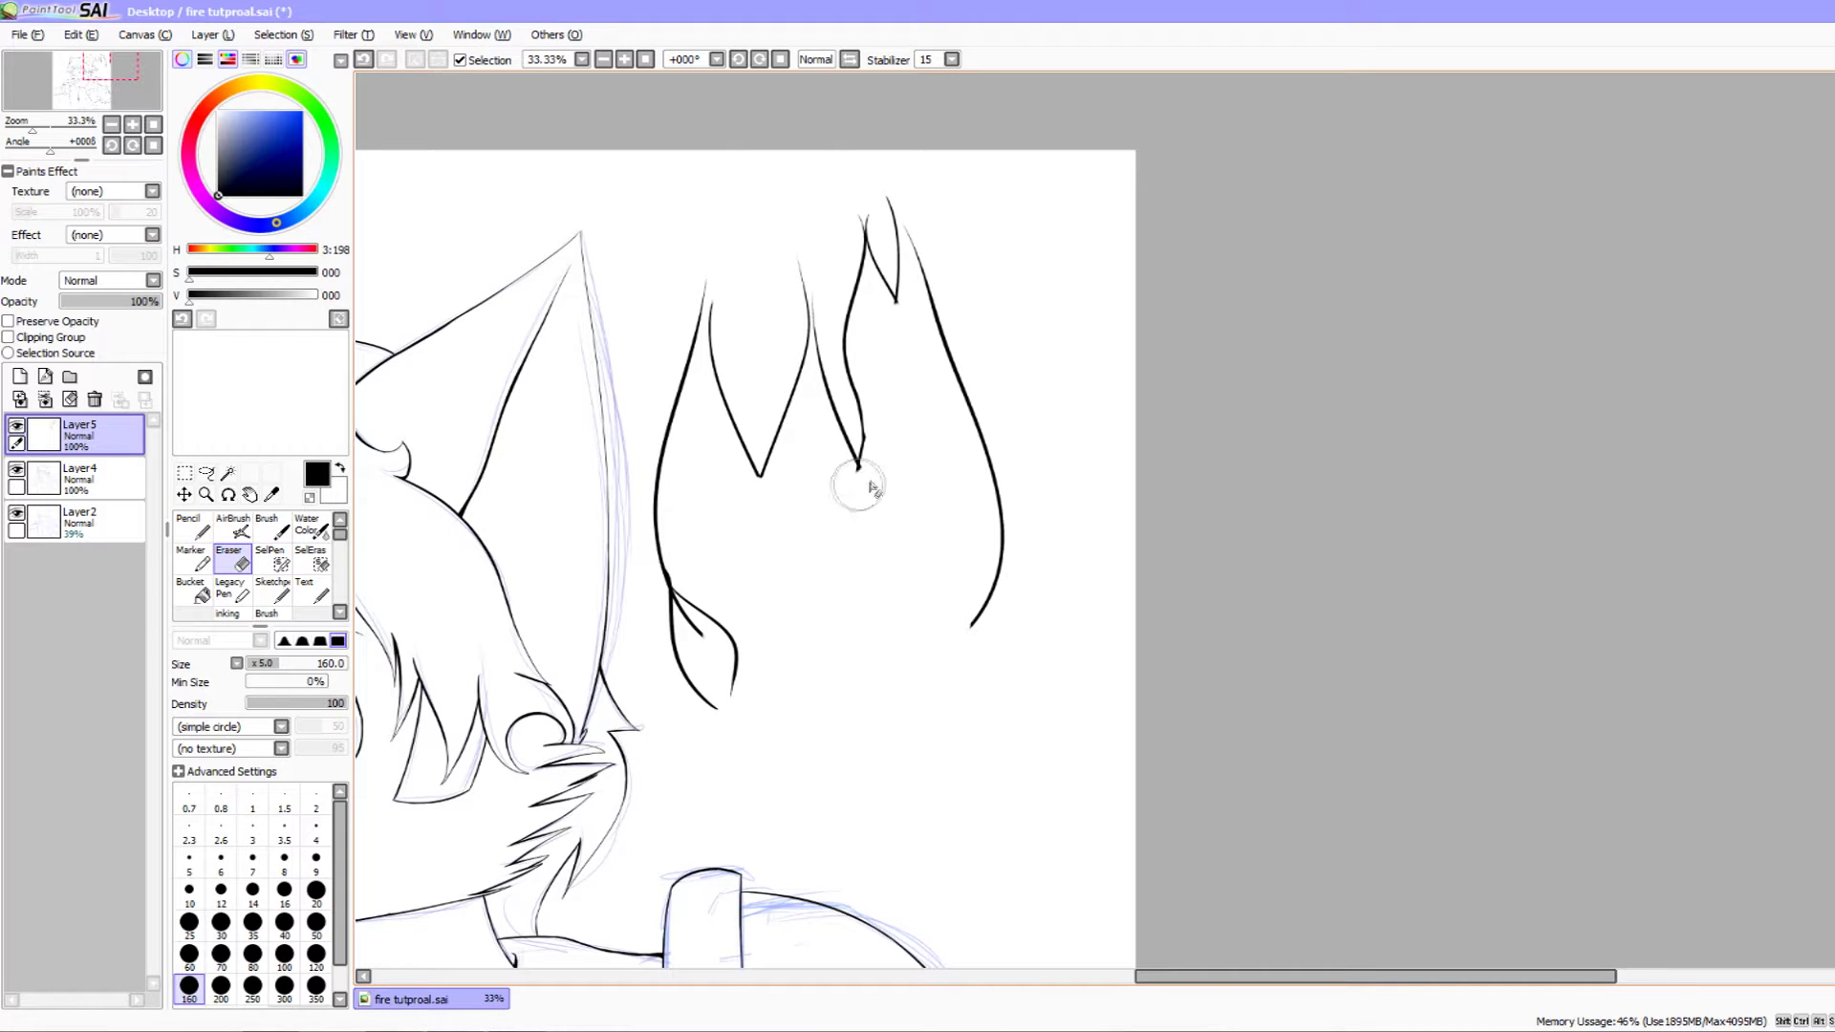
mouse_move(741, 684)
left_mouse_down()
mouse_move(704, 627)
mouse_move(712, 570)
mouse_move(746, 614)
mouse_move(731, 654)
left_mouse_up()
mouse_move(950, 655)
left_mouse_down()
mouse_move(972, 571)
mouse_move(890, 268)
mouse_move(866, 316)
mouse_move(844, 283)
mouse_move(827, 426)
mouse_move(839, 522)
mouse_move(778, 325)
mouse_move(763, 489)
mouse_move(723, 525)
mouse_move(679, 354)
mouse_move(690, 334)
mouse_move(660, 591)
mouse_move(678, 736)
mouse_move(650, 496)
left_mouse_up()
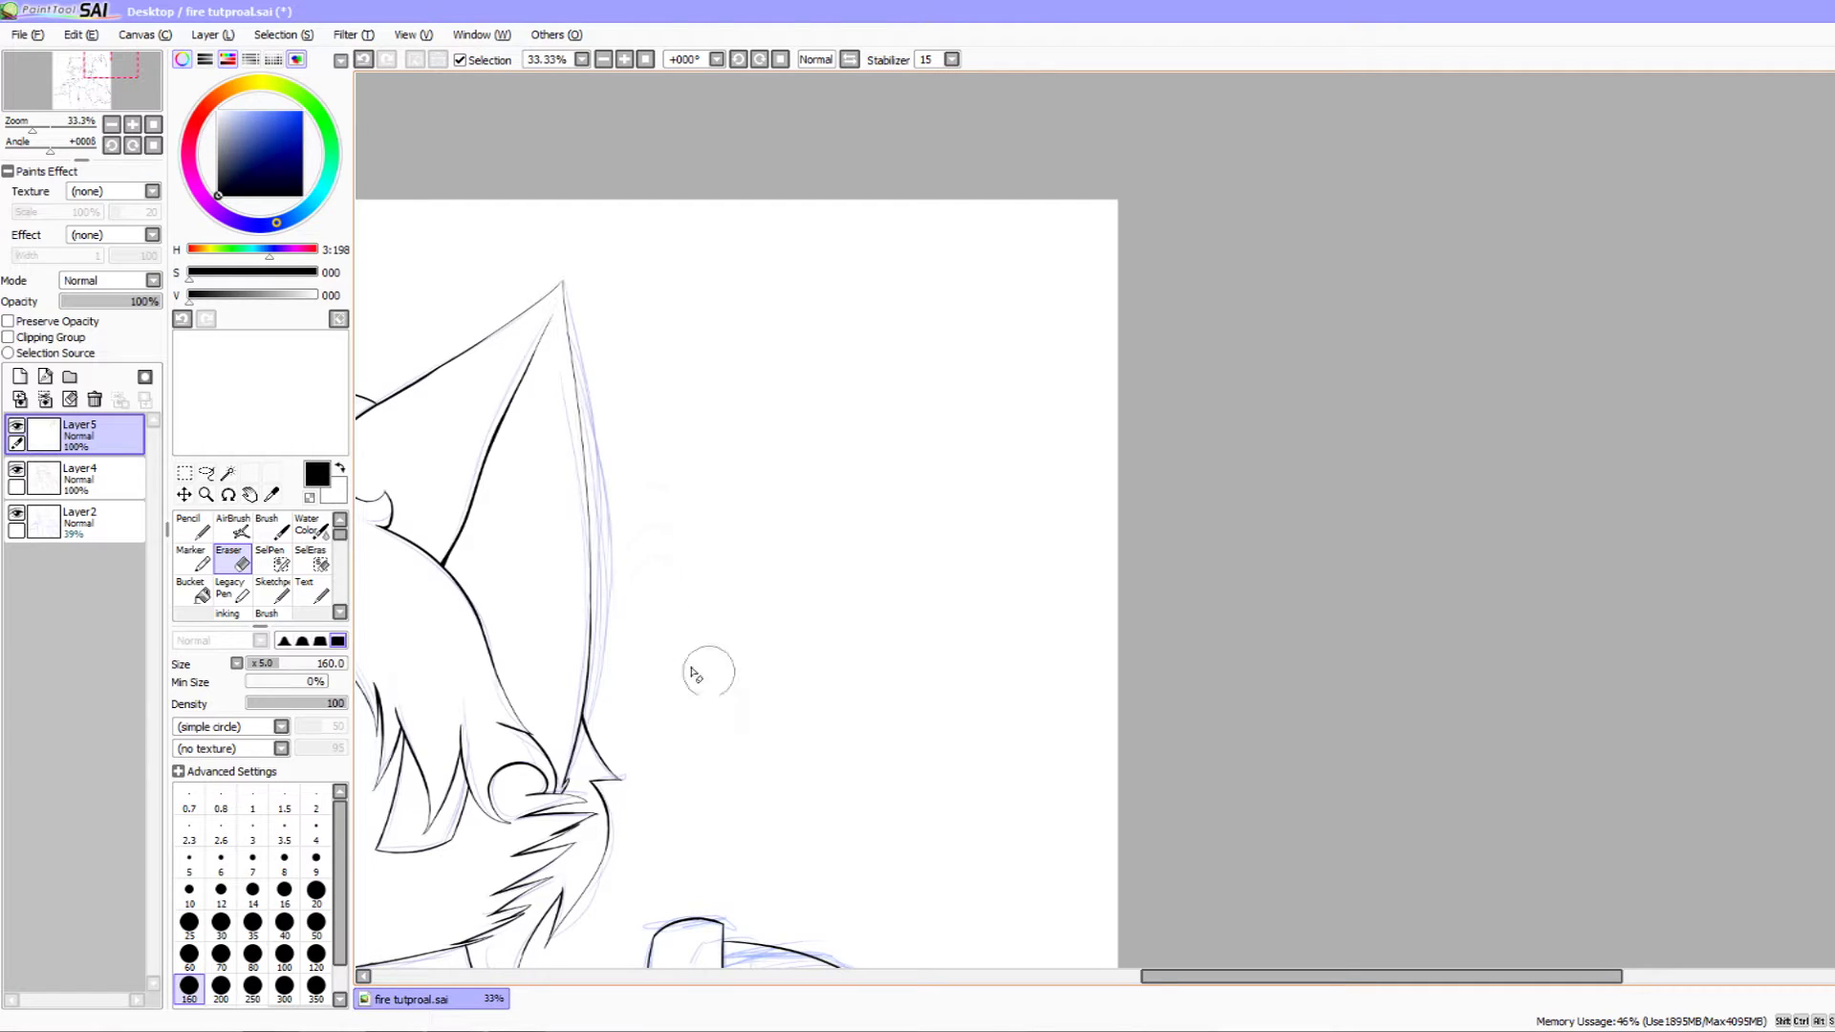
- Draw a second practice flame beside the ear using wavy S-curved tongues joined by rounded valleys
key("n")
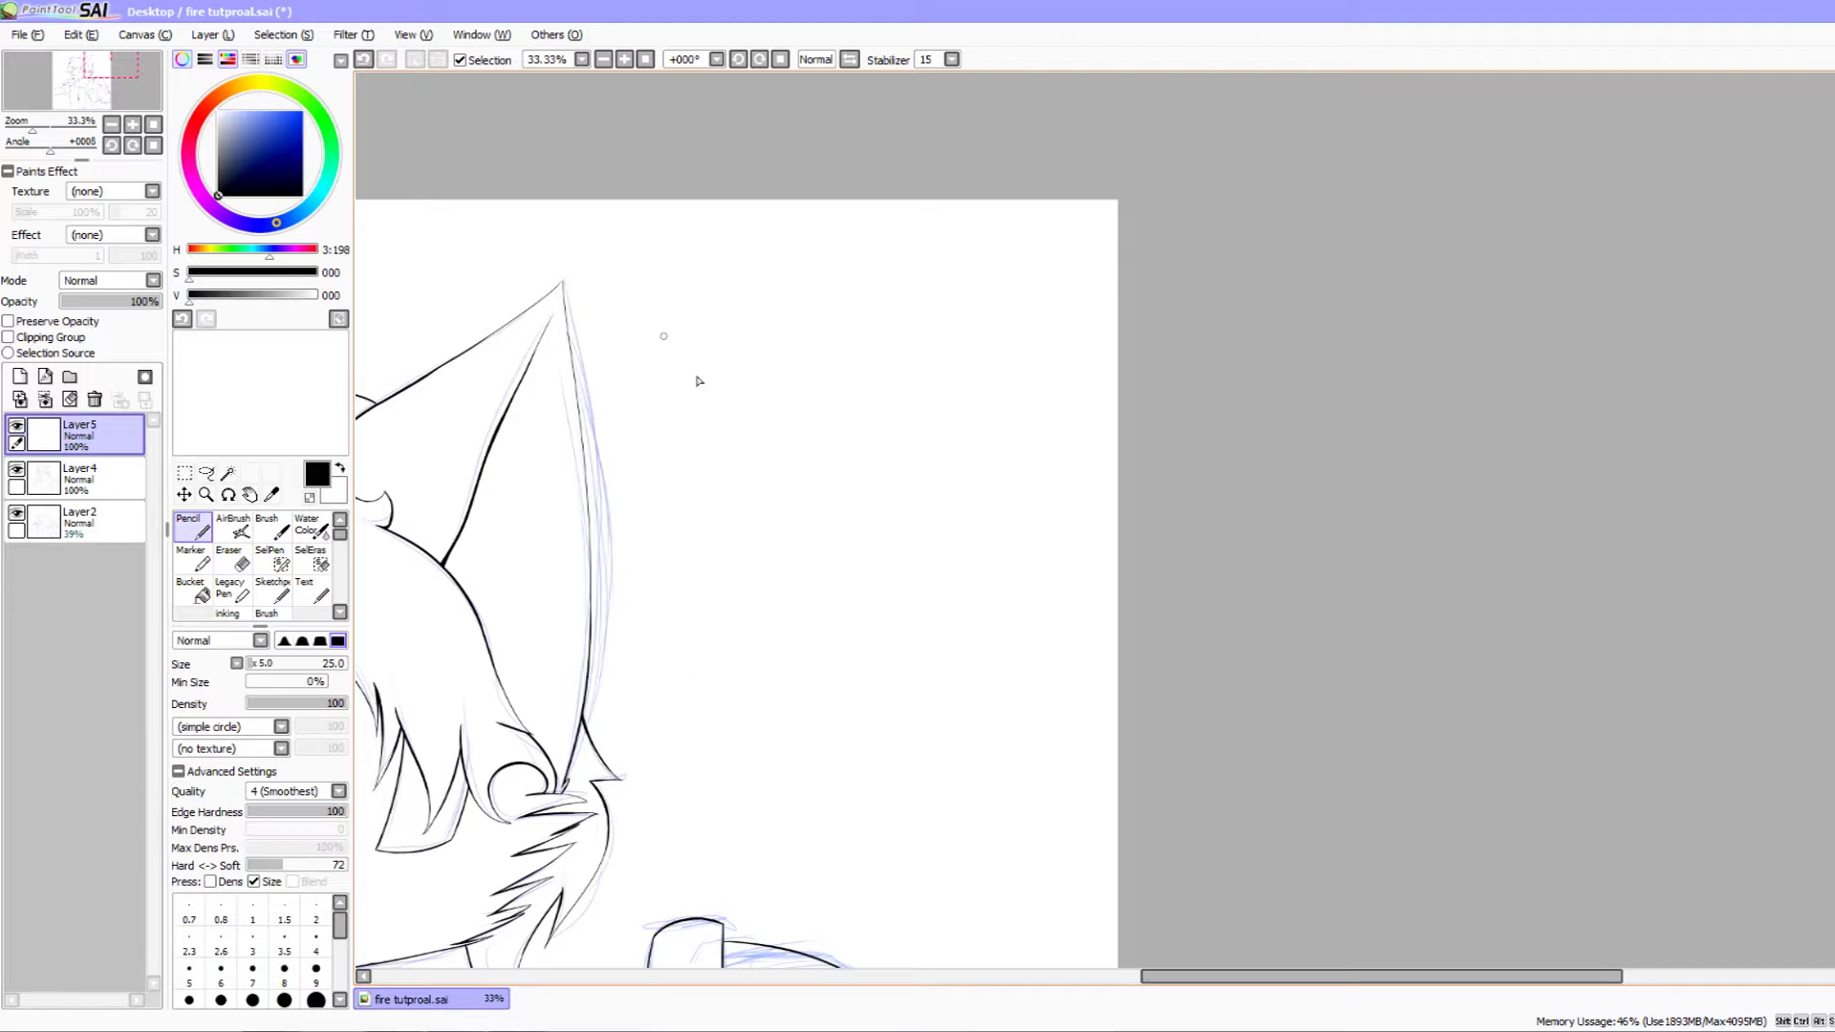
mouse_move(732, 669)
left_mouse_down()
mouse_move(747, 532)
mouse_move(703, 413)
mouse_move(741, 309)
mouse_move(767, 334)
left_mouse_up()
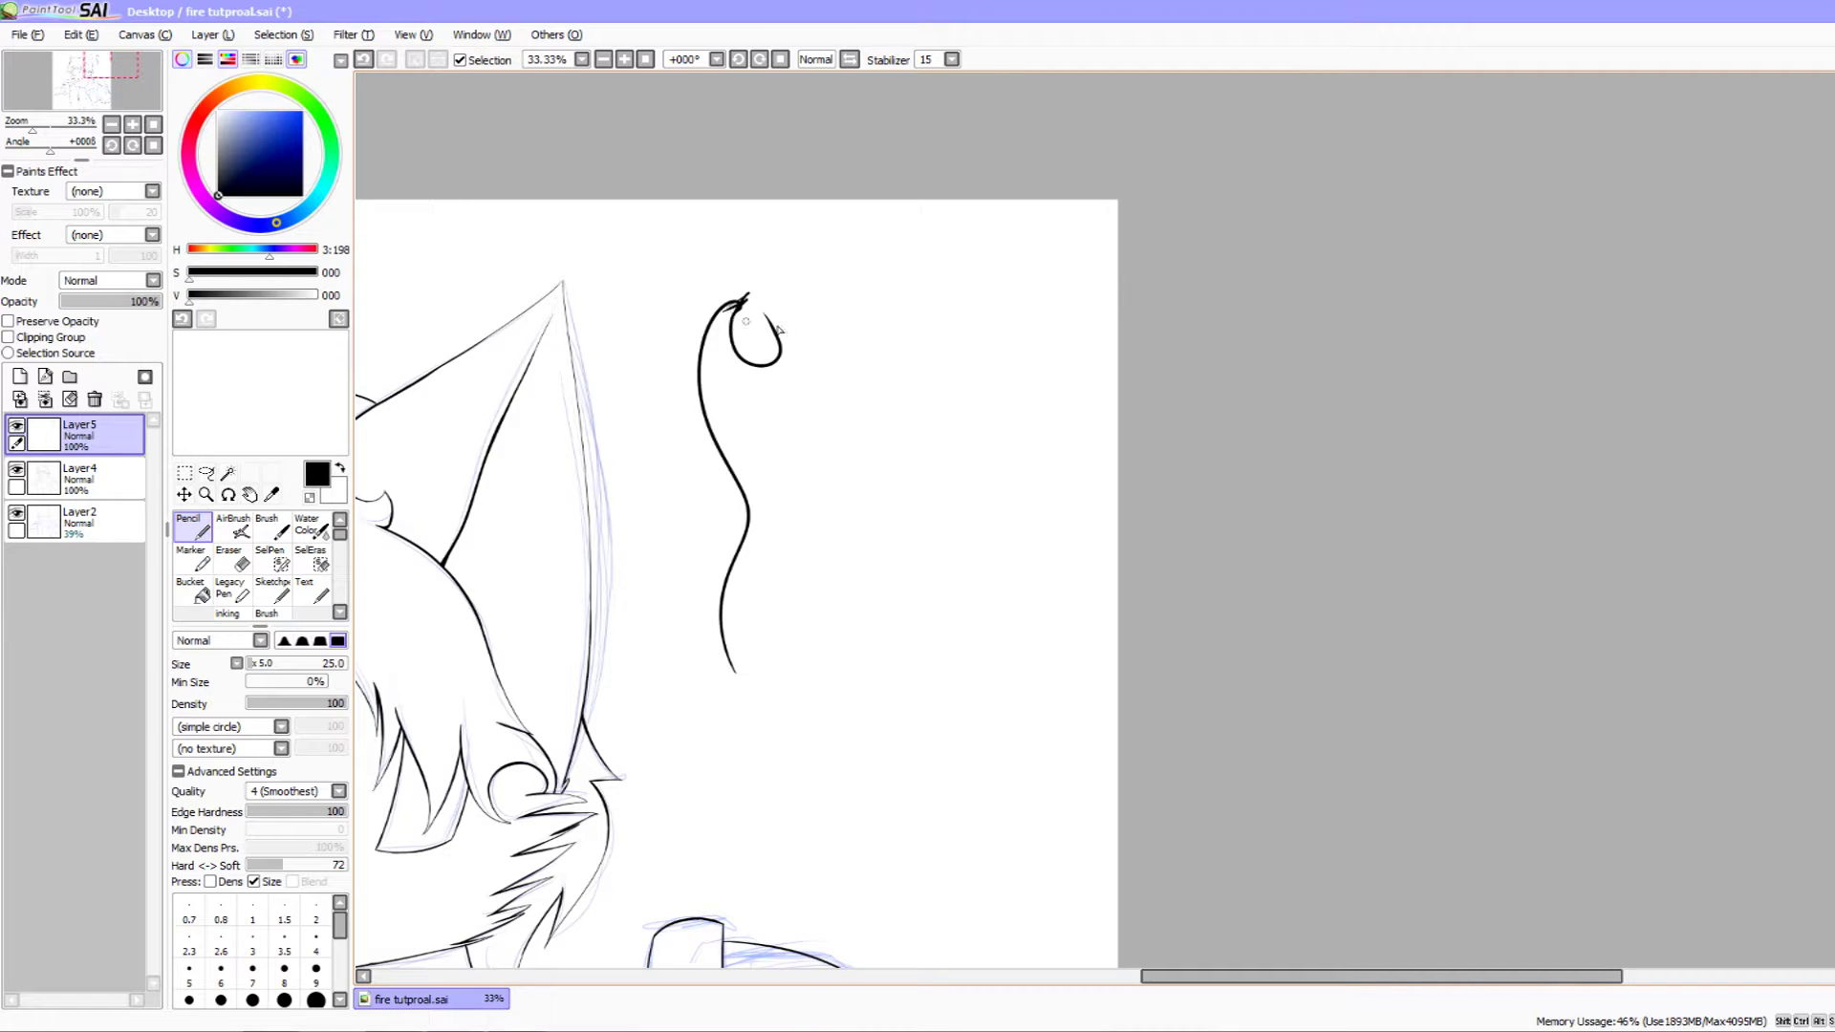
mouse_move(790, 385)
left_mouse_down()
mouse_move(780, 470)
mouse_move(838, 623)
mouse_move(816, 633)
mouse_move(794, 565)
mouse_move(837, 602)
mouse_move(798, 456)
mouse_move(793, 279)
left_mouse_up()
key("space")
mouse_move(835, 341)
left_mouse_down()
mouse_move(823, 462)
mouse_move(906, 626)
left_mouse_up()
key("space")
left_click_drag(930, 652, 904, 672)
mouse_move(874, 611)
left_mouse_down()
mouse_move(930, 634)
mouse_move(896, 529)
mouse_move(935, 315)
mouse_move(986, 390)
mouse_move(949, 489)
mouse_move(993, 631)
mouse_move(961, 667)
mouse_move(981, 644)
mouse_move(959, 733)
mouse_move(951, 653)
left_mouse_up()
key("space")
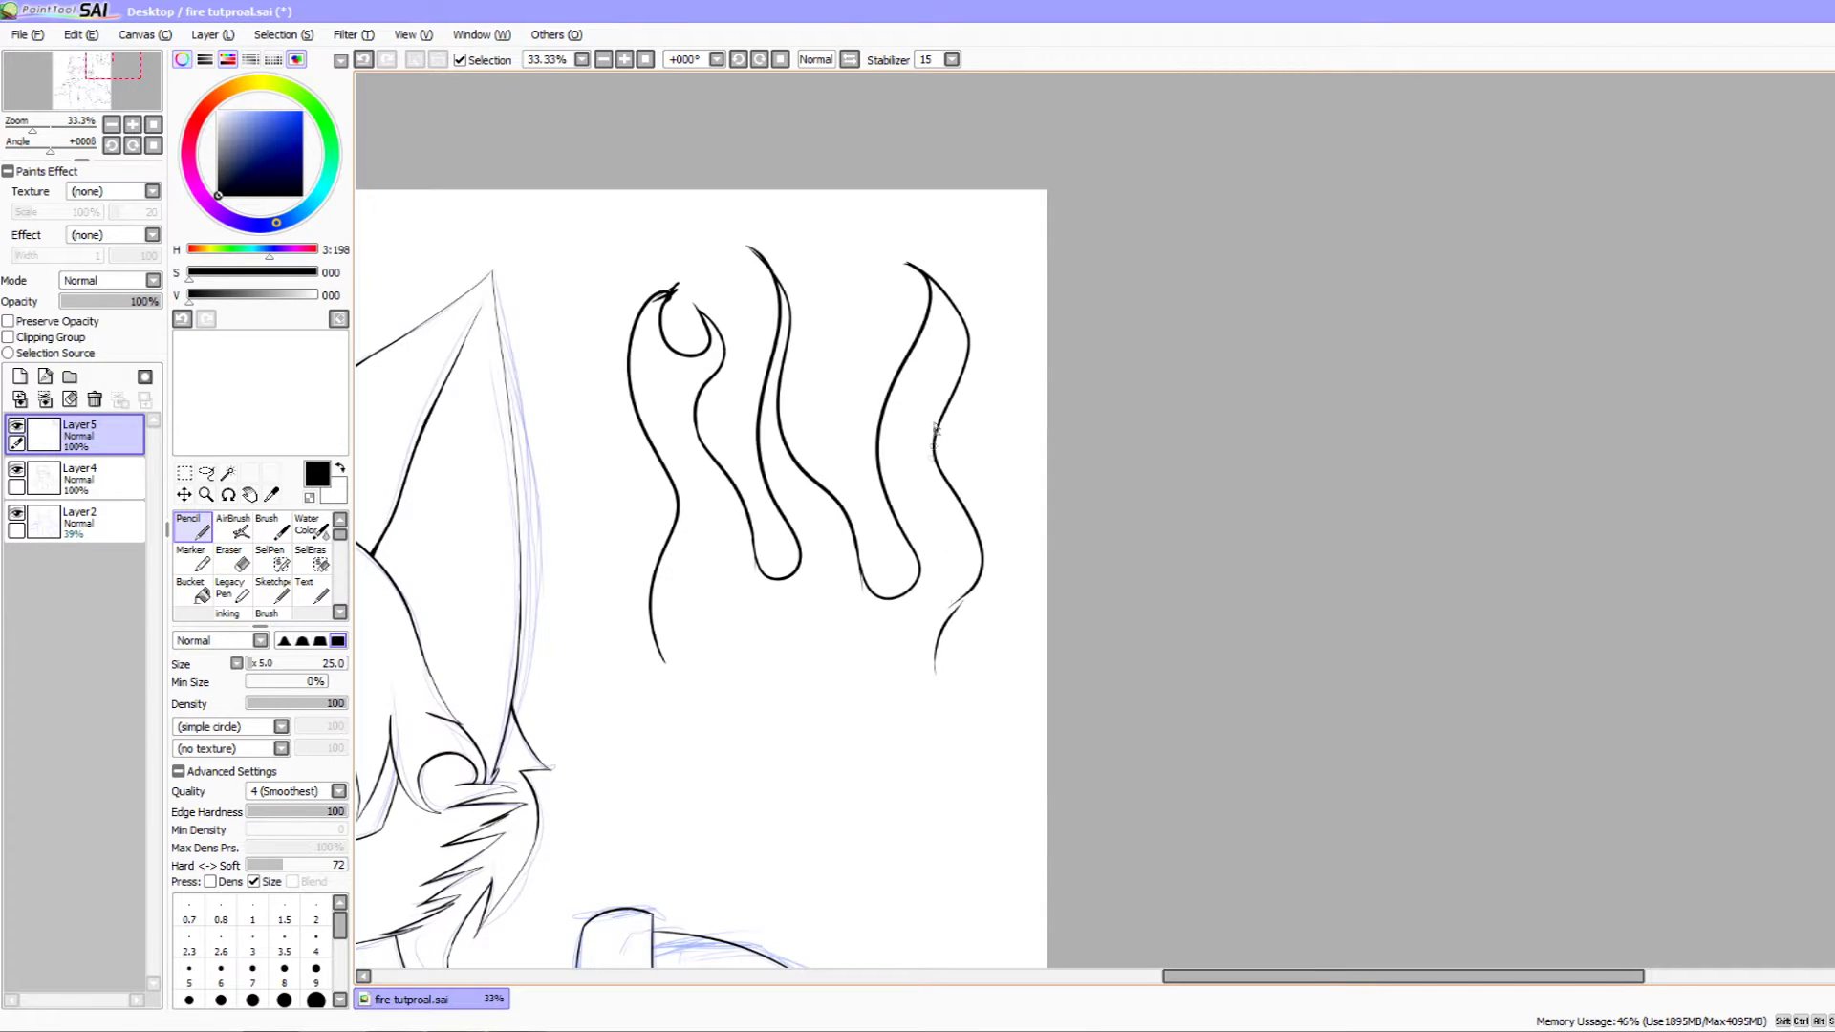
- Add overlapping teardrop curves inside the right tongue of the wavy practice flame
mouse_move(935, 438)
left_mouse_down()
mouse_move(929, 568)
mouse_move(959, 597)
left_mouse_up()
scroll(923, 391, "up", 1)
scroll(923, 392, "left", 1)
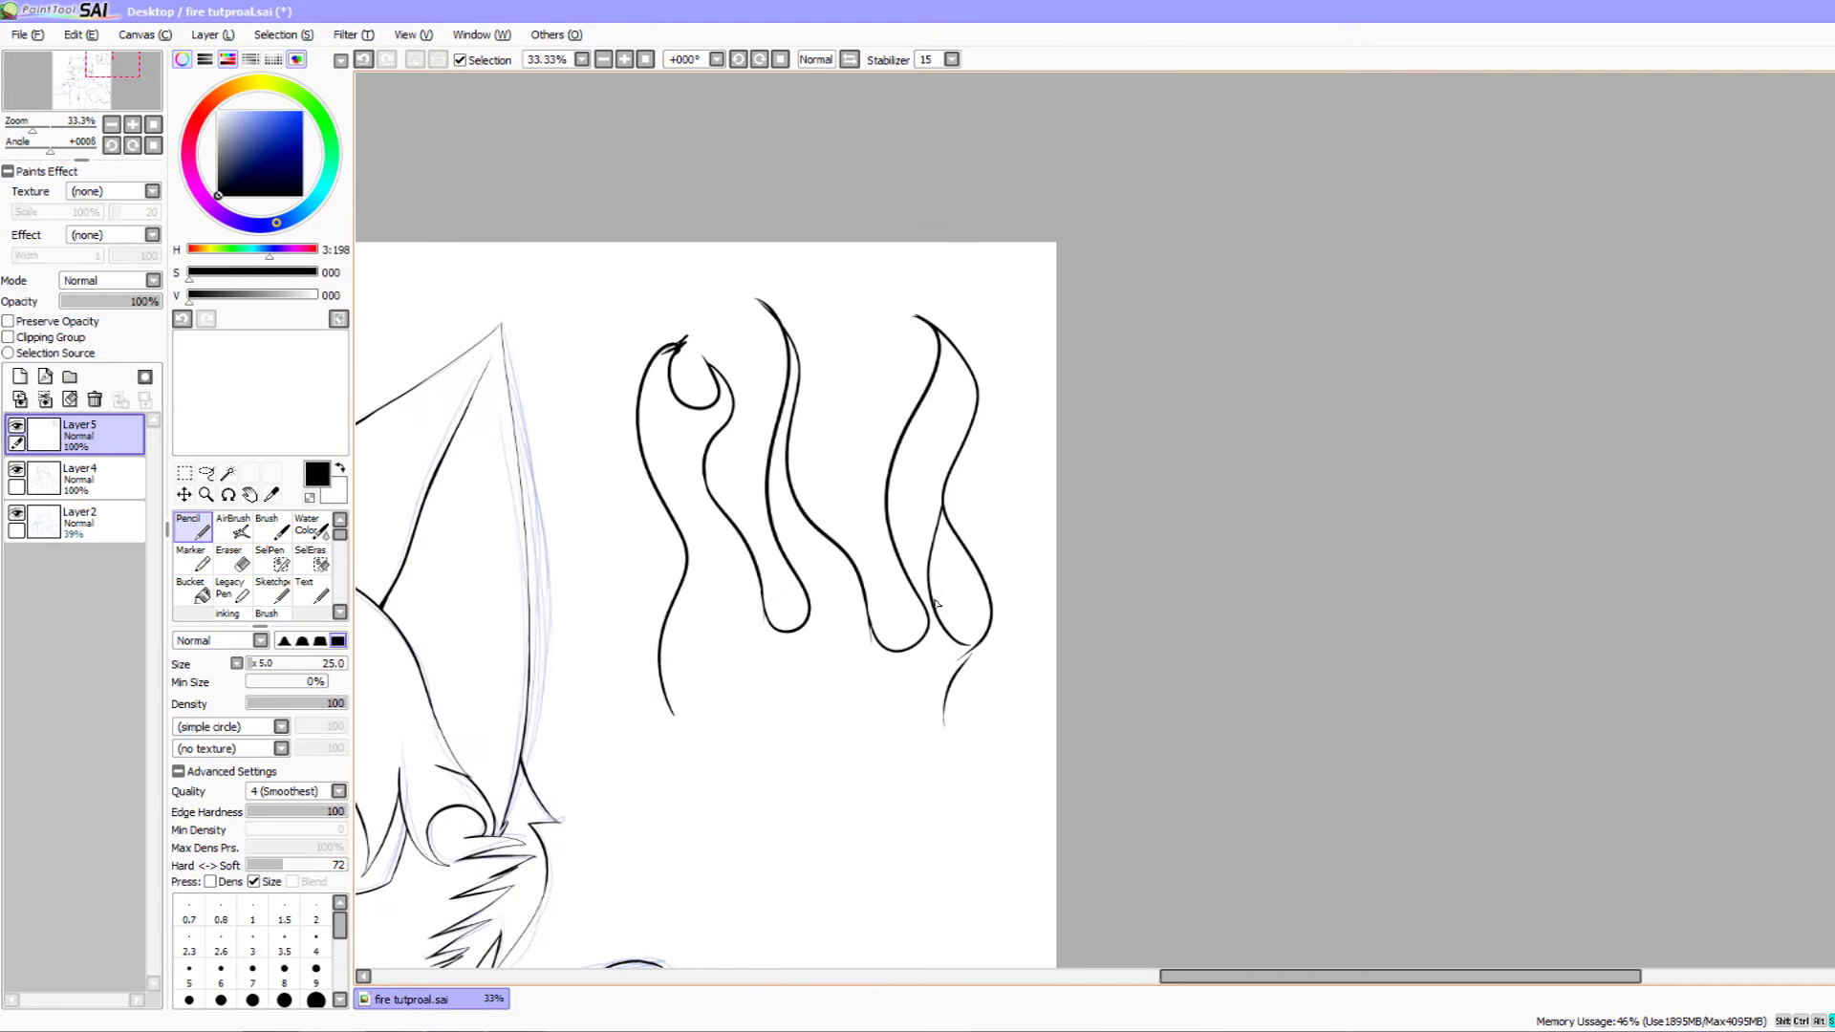
left_click_drag(935, 492, 893, 566)
key("ctrl+z")
mouse_move(912, 421)
left_mouse_down()
mouse_move(896, 552)
mouse_move(891, 483)
mouse_move(907, 537)
left_mouse_up()
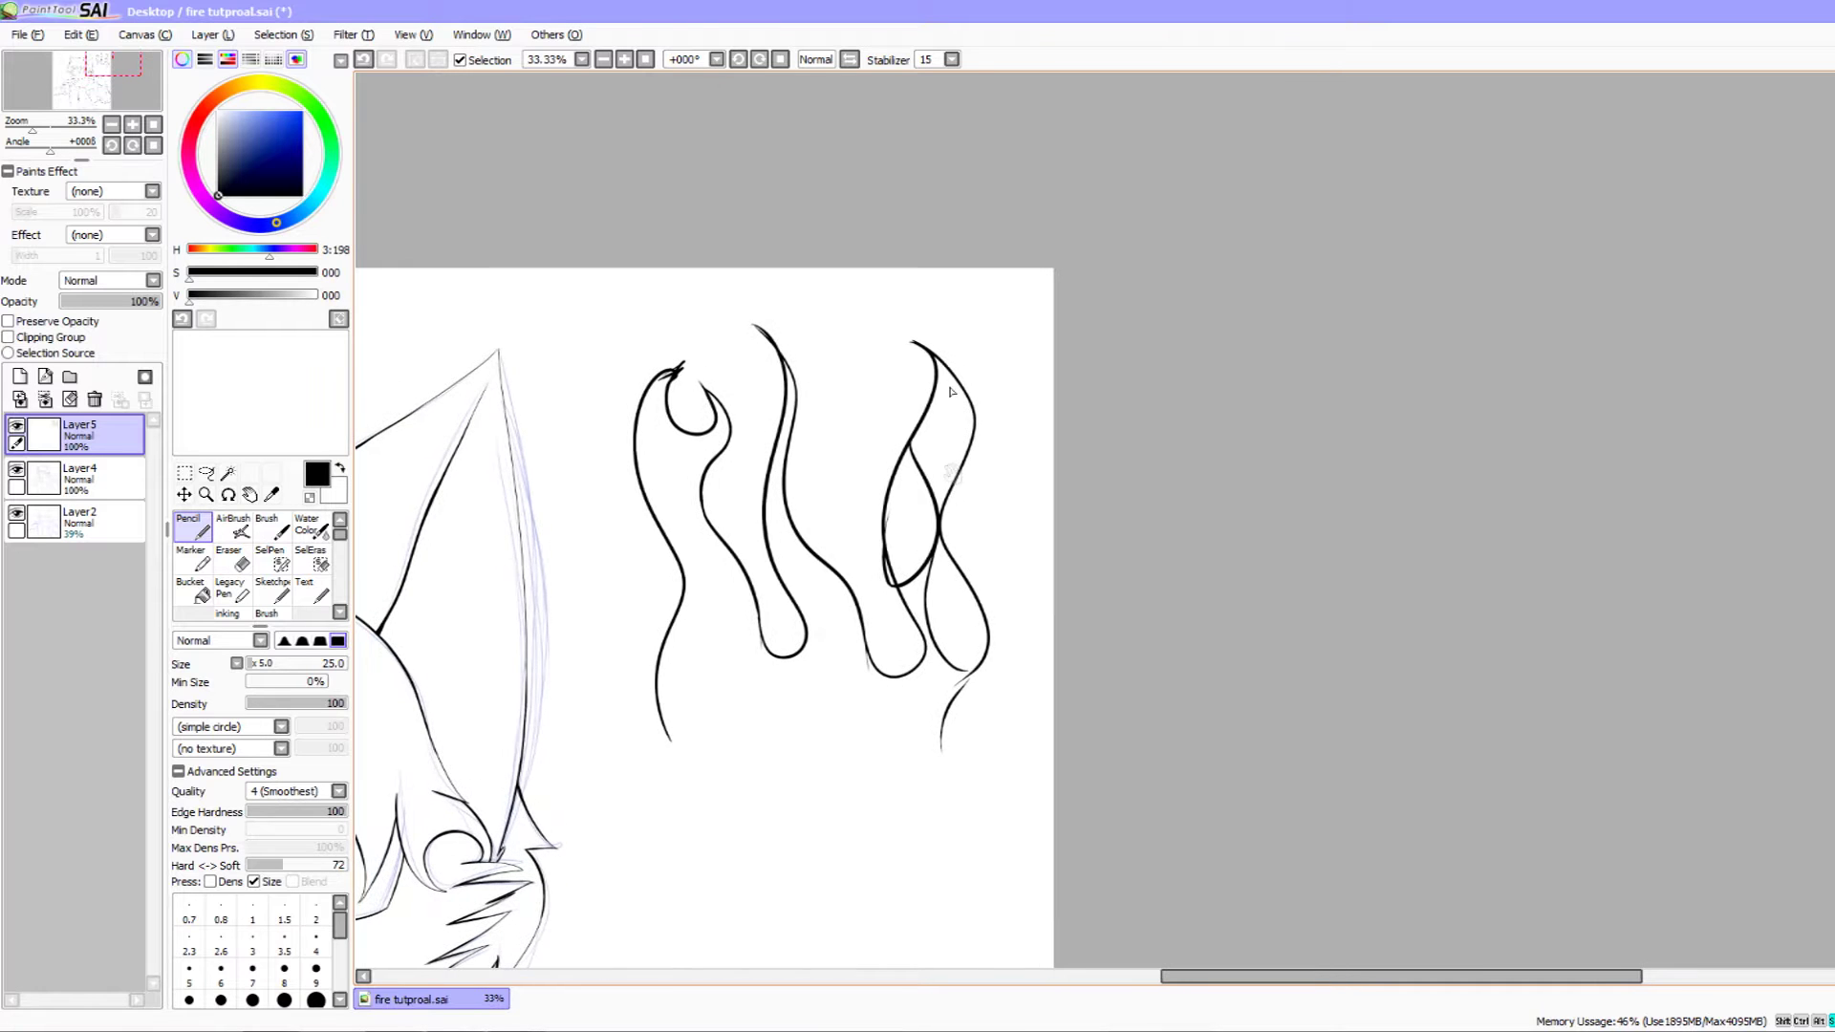
left_click_drag(923, 423, 945, 500)
- Add curved lines and teardrop loops inside the left tongue and along the base of the wavy flame
left_click_drag(784, 412, 861, 434)
mouse_move(883, 652)
left_mouse_down()
mouse_move(935, 634)
mouse_move(937, 685)
mouse_move(941, 639)
left_mouse_up()
key("ctrl+z")
mouse_move(881, 518)
left_mouse_down()
mouse_move(889, 497)
mouse_move(859, 533)
mouse_move(899, 492)
mouse_move(895, 551)
left_mouse_up()
key("ctrl+z")
mouse_move(770, 401)
left_mouse_down()
mouse_move(853, 458)
mouse_move(806, 429)
mouse_move(848, 445)
mouse_move(851, 481)
mouse_move(798, 479)
left_mouse_up()
key("ctrl+z")
key("ctrl+z")
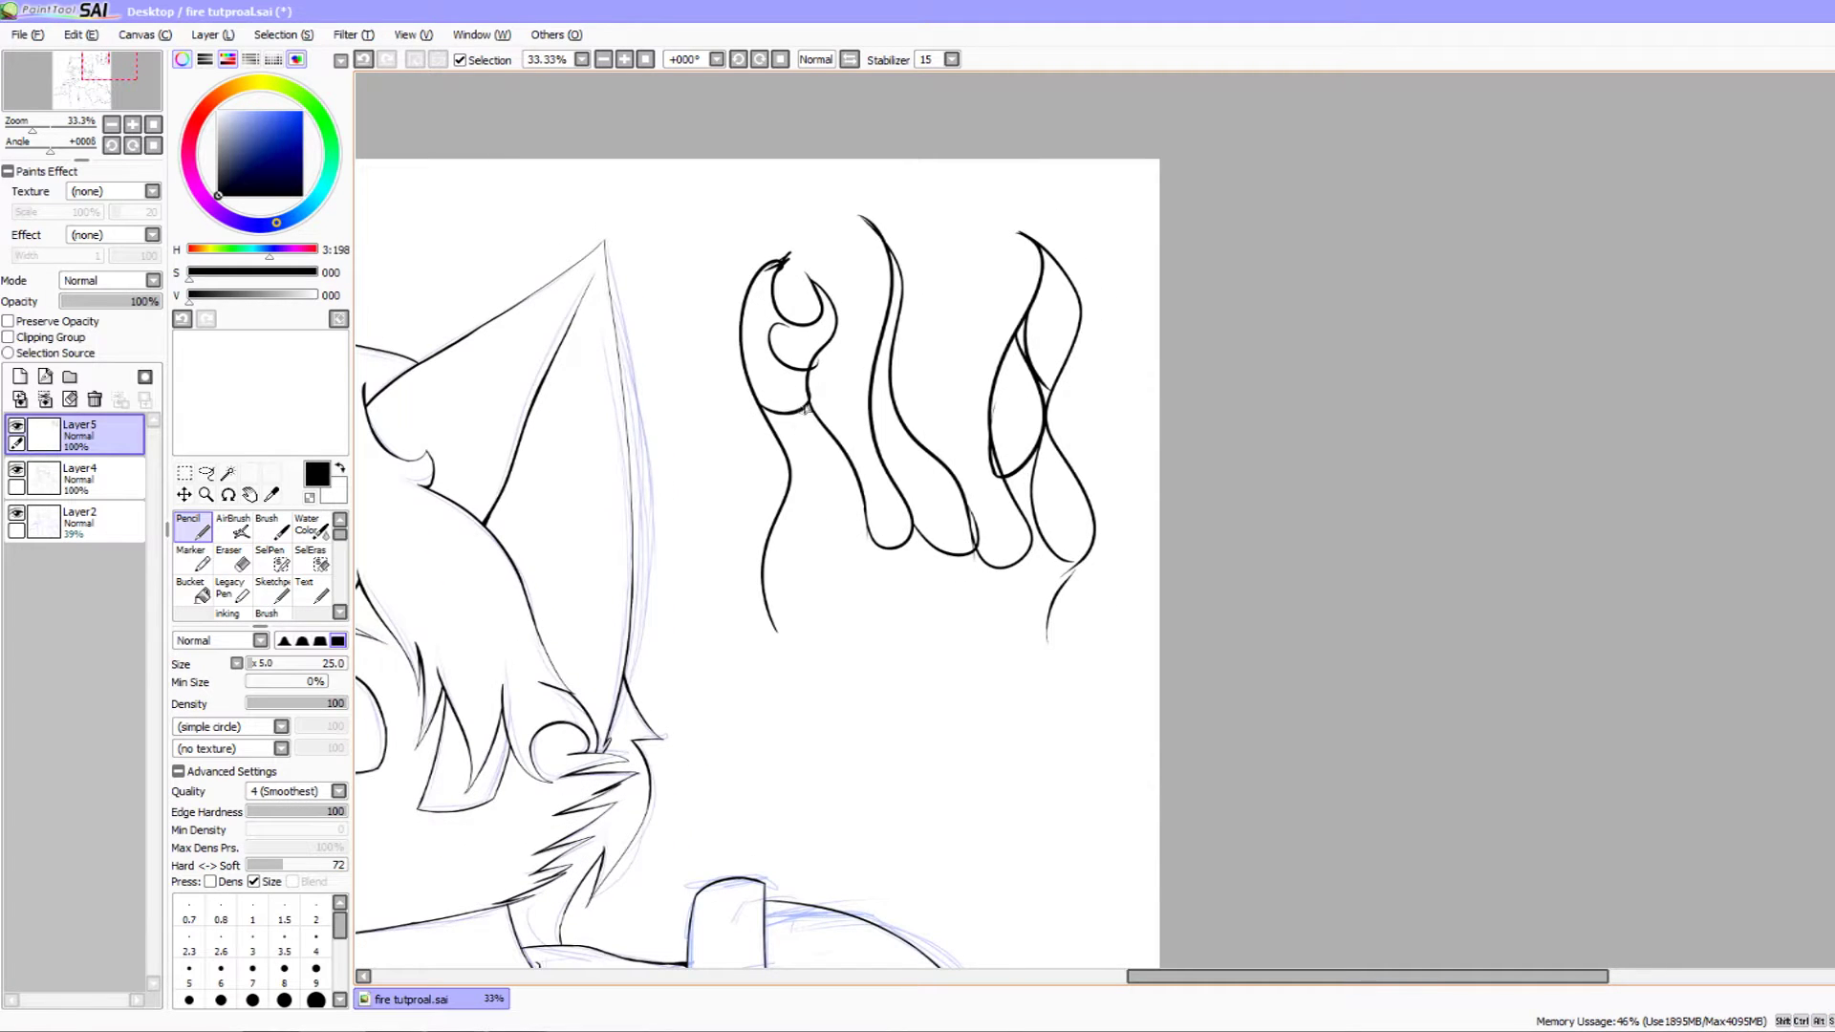
left_click_drag(805, 413, 863, 505)
left_click_drag(933, 587, 894, 633)
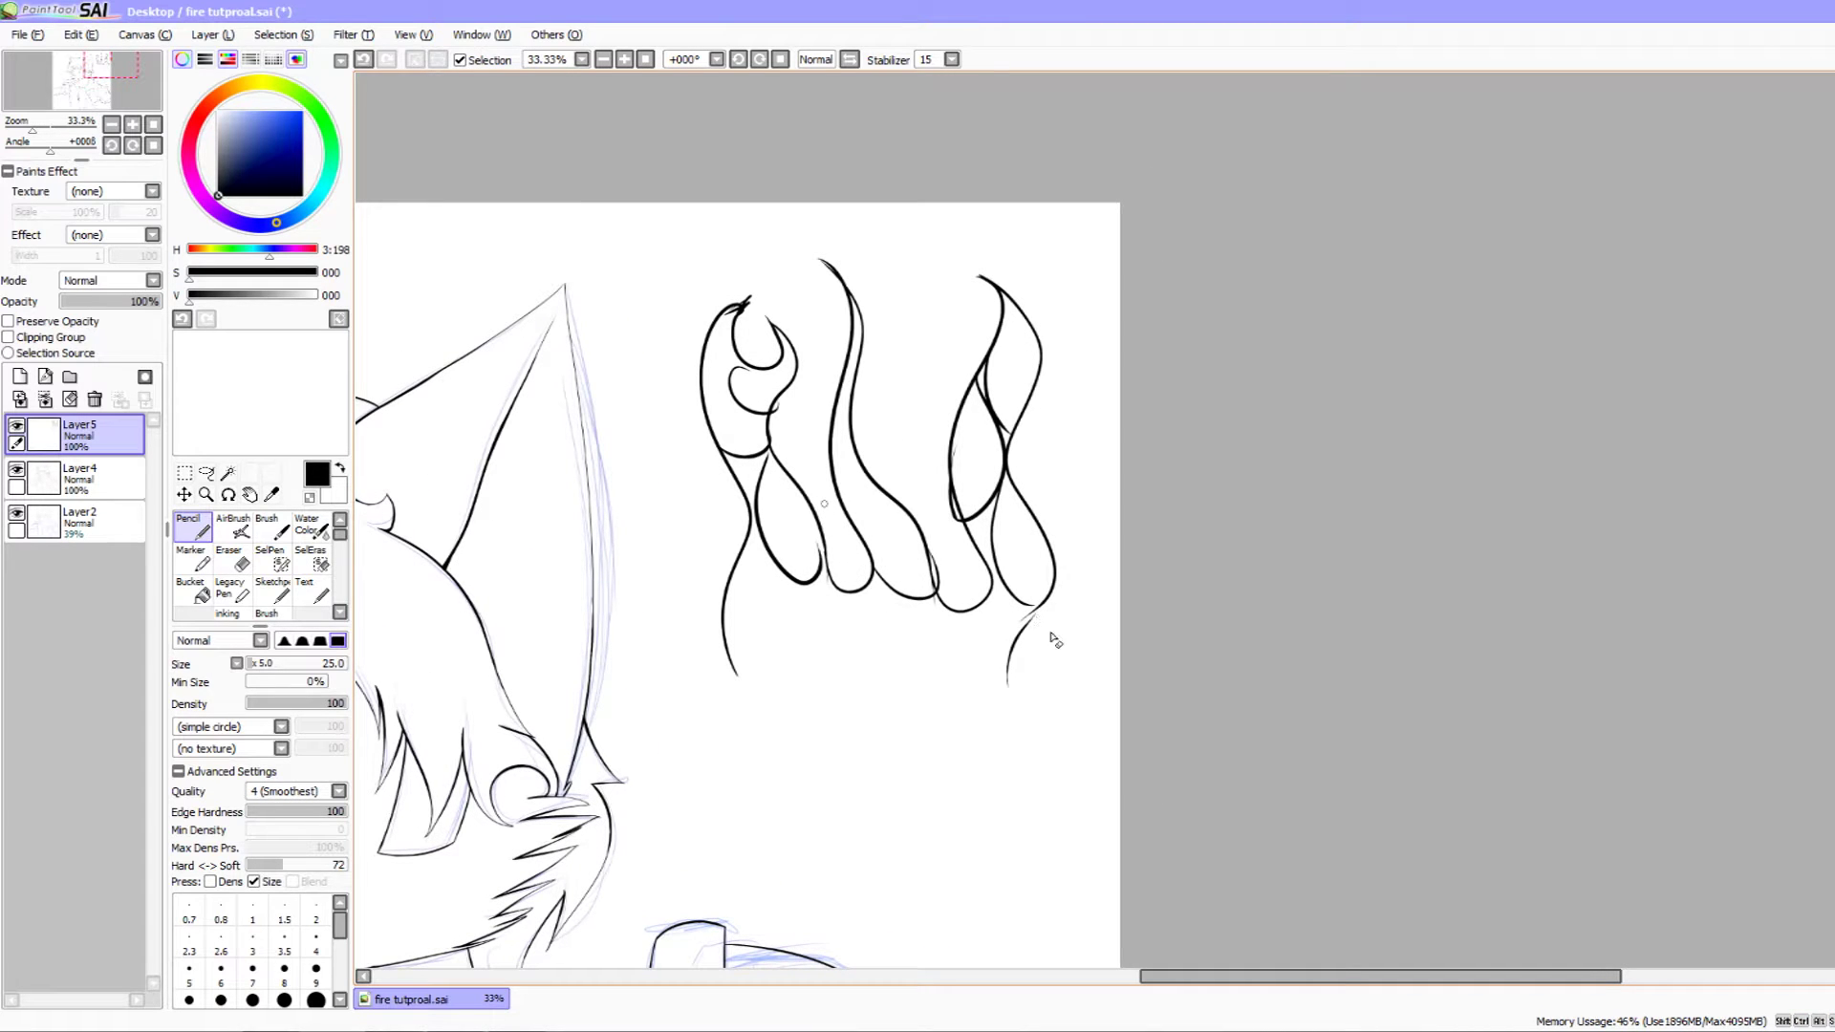
- Erase the entire wavy practice flame beside the ear
key("e")
mouse_move(1024, 688)
left_mouse_down()
mouse_move(1065, 525)
mouse_move(1021, 499)
mouse_move(1008, 583)
mouse_move(1035, 494)
mouse_move(1018, 286)
mouse_move(932, 487)
mouse_move(984, 378)
mouse_move(975, 592)
mouse_move(989, 454)
mouse_move(977, 531)
mouse_move(991, 510)
mouse_move(952, 468)
mouse_move(978, 626)
mouse_move(846, 402)
mouse_move(822, 241)
mouse_move(867, 325)
mouse_move(846, 449)
mouse_move(890, 608)
mouse_move(833, 428)
mouse_move(856, 589)
mouse_move(793, 486)
mouse_move(745, 307)
mouse_move(779, 386)
mouse_move(741, 310)
mouse_move(735, 428)
mouse_move(698, 349)
mouse_move(759, 687)
mouse_move(713, 628)
mouse_move(738, 435)
mouse_move(818, 601)
mouse_move(751, 405)
mouse_move(823, 568)
mouse_move(775, 564)
left_mouse_up()
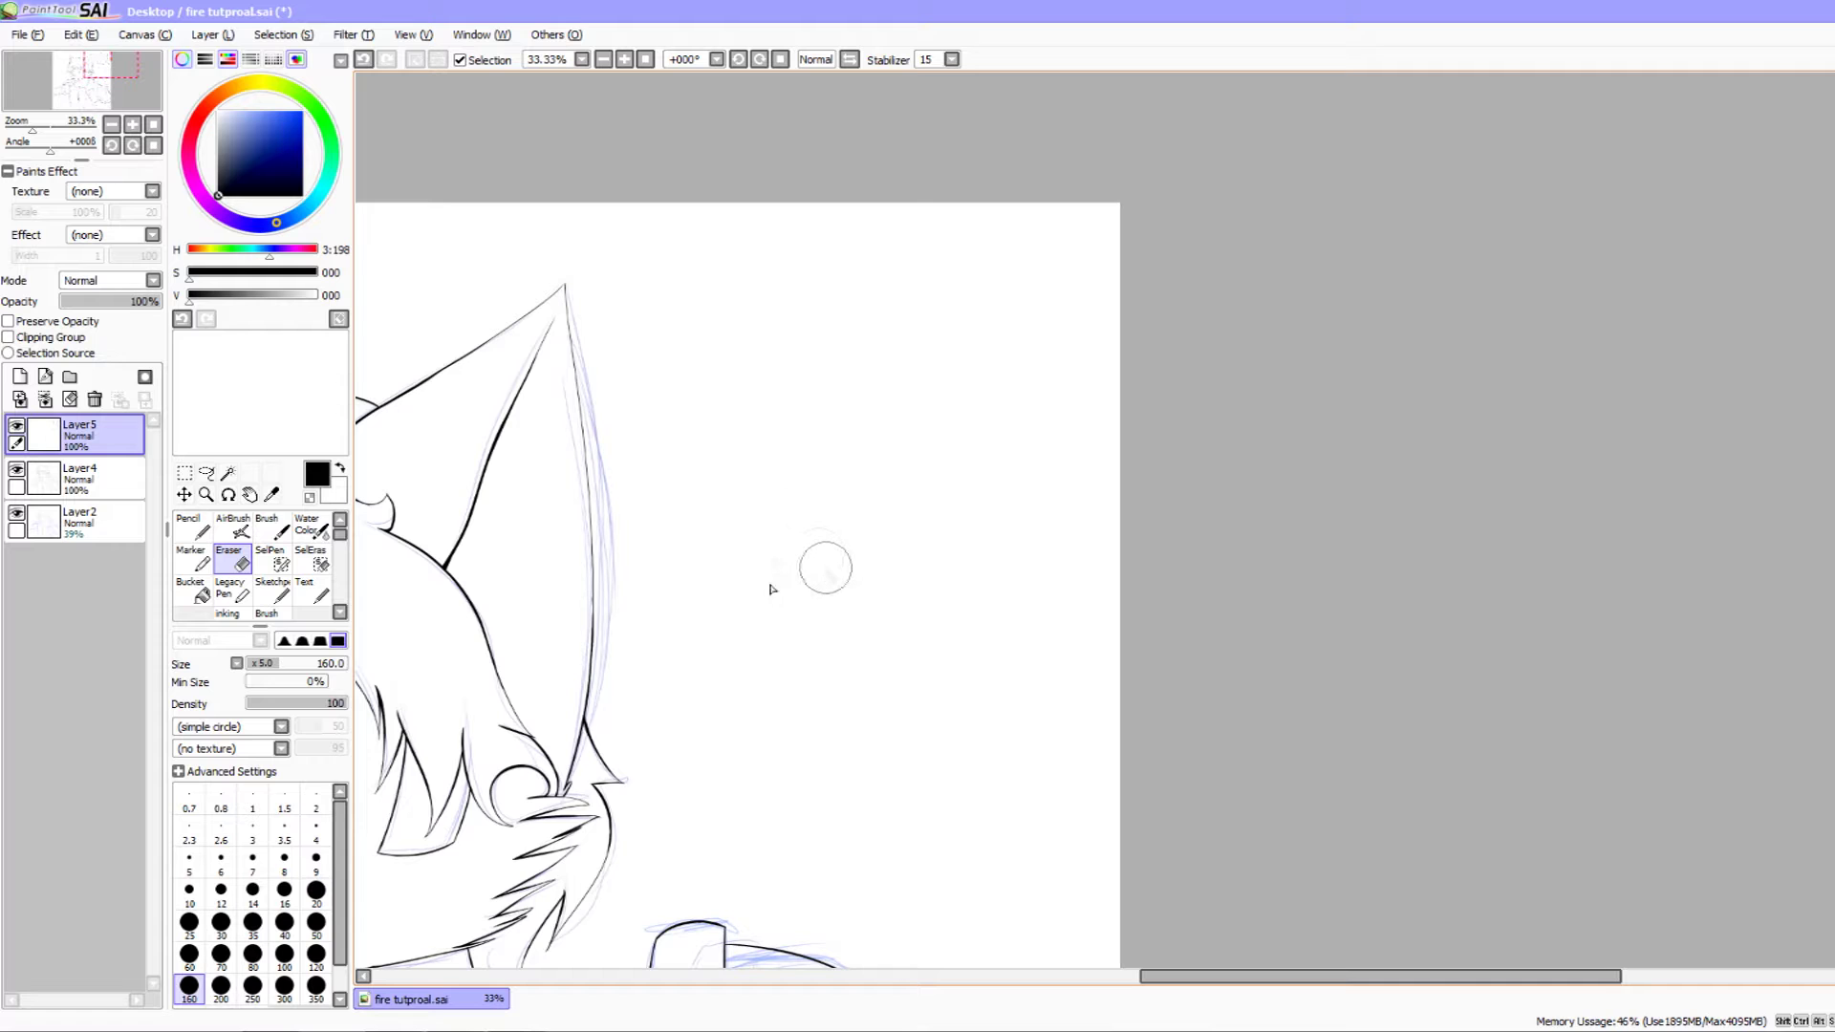
- Draw the torch flame's curved left outer edge with the Pencil, rising from the left rim of the torch head
key("n")
mouse_move(836, 927)
left_mouse_down()
mouse_move(1020, 618)
mouse_move(1011, 598)
mouse_move(1032, 594)
left_mouse_up()
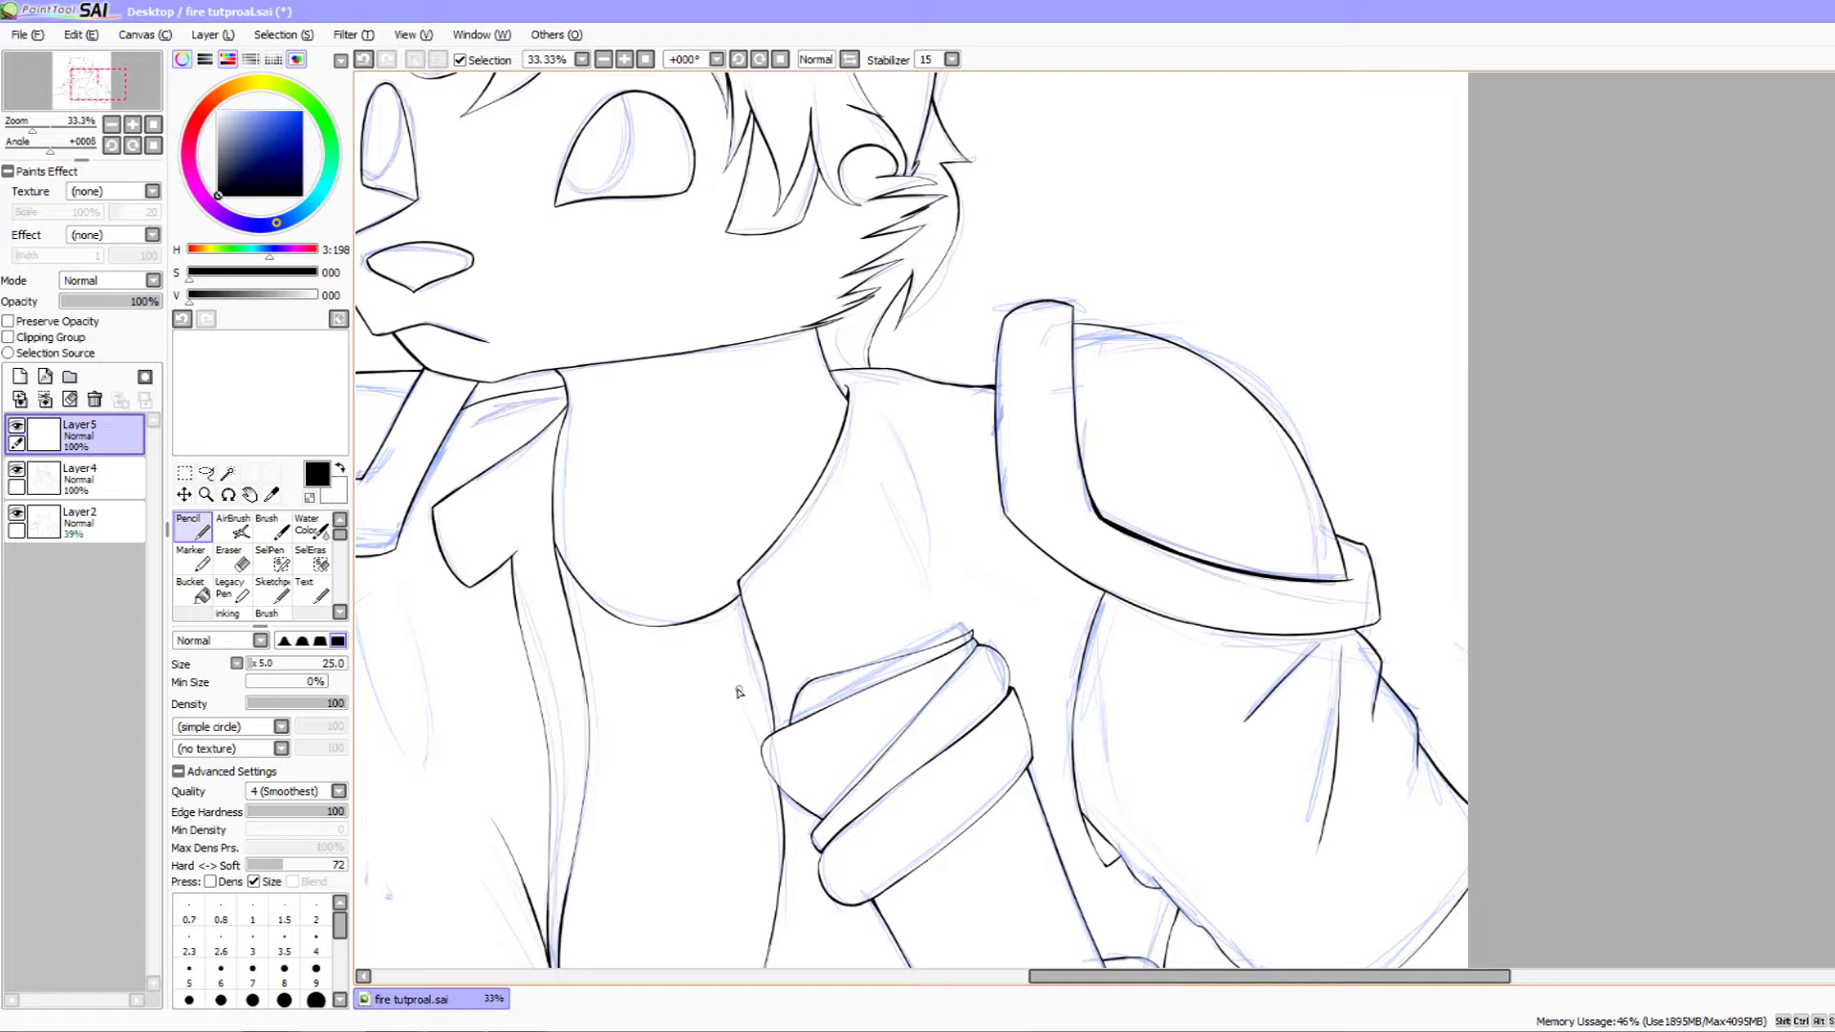
mouse_move(744, 662)
left_mouse_down()
mouse_move(774, 537)
mouse_move(827, 608)
mouse_move(766, 640)
mouse_move(736, 517)
left_mouse_up()
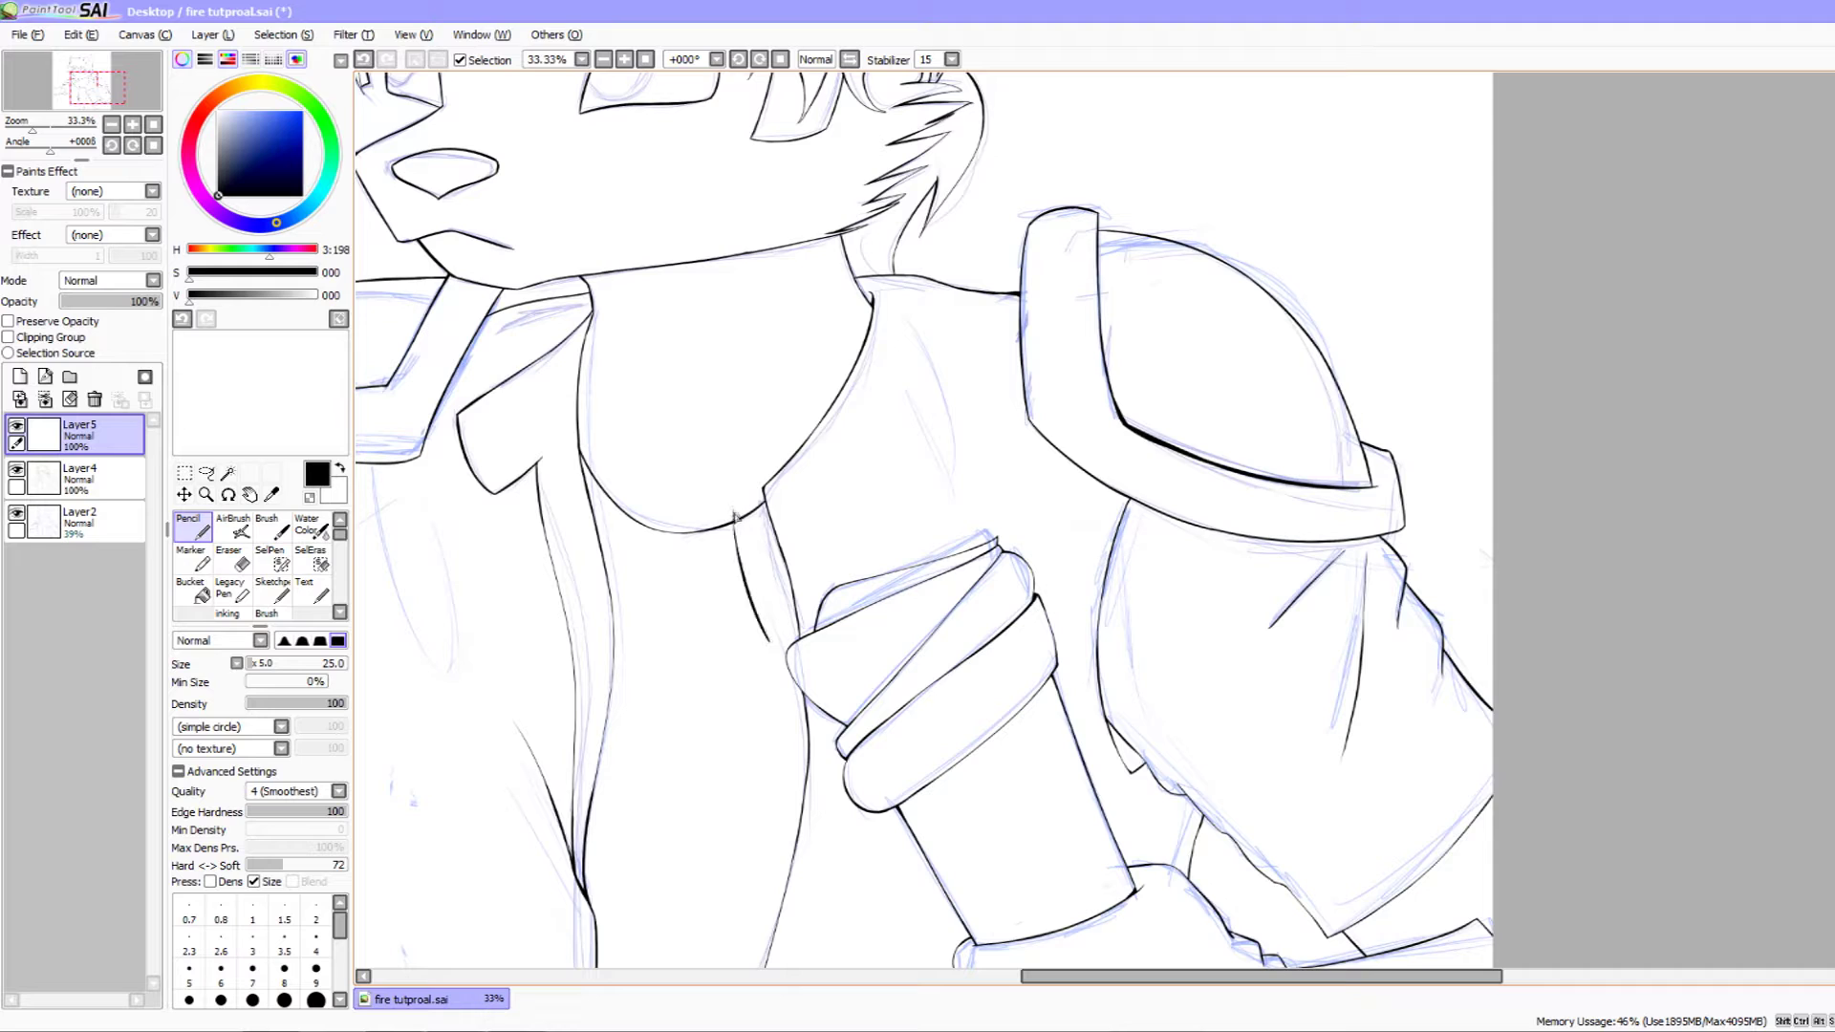
key("ctrl+z")
key("ctrl+z")
mouse_move(770, 643)
left_mouse_down()
mouse_move(720, 546)
mouse_move(748, 499)
left_mouse_up()
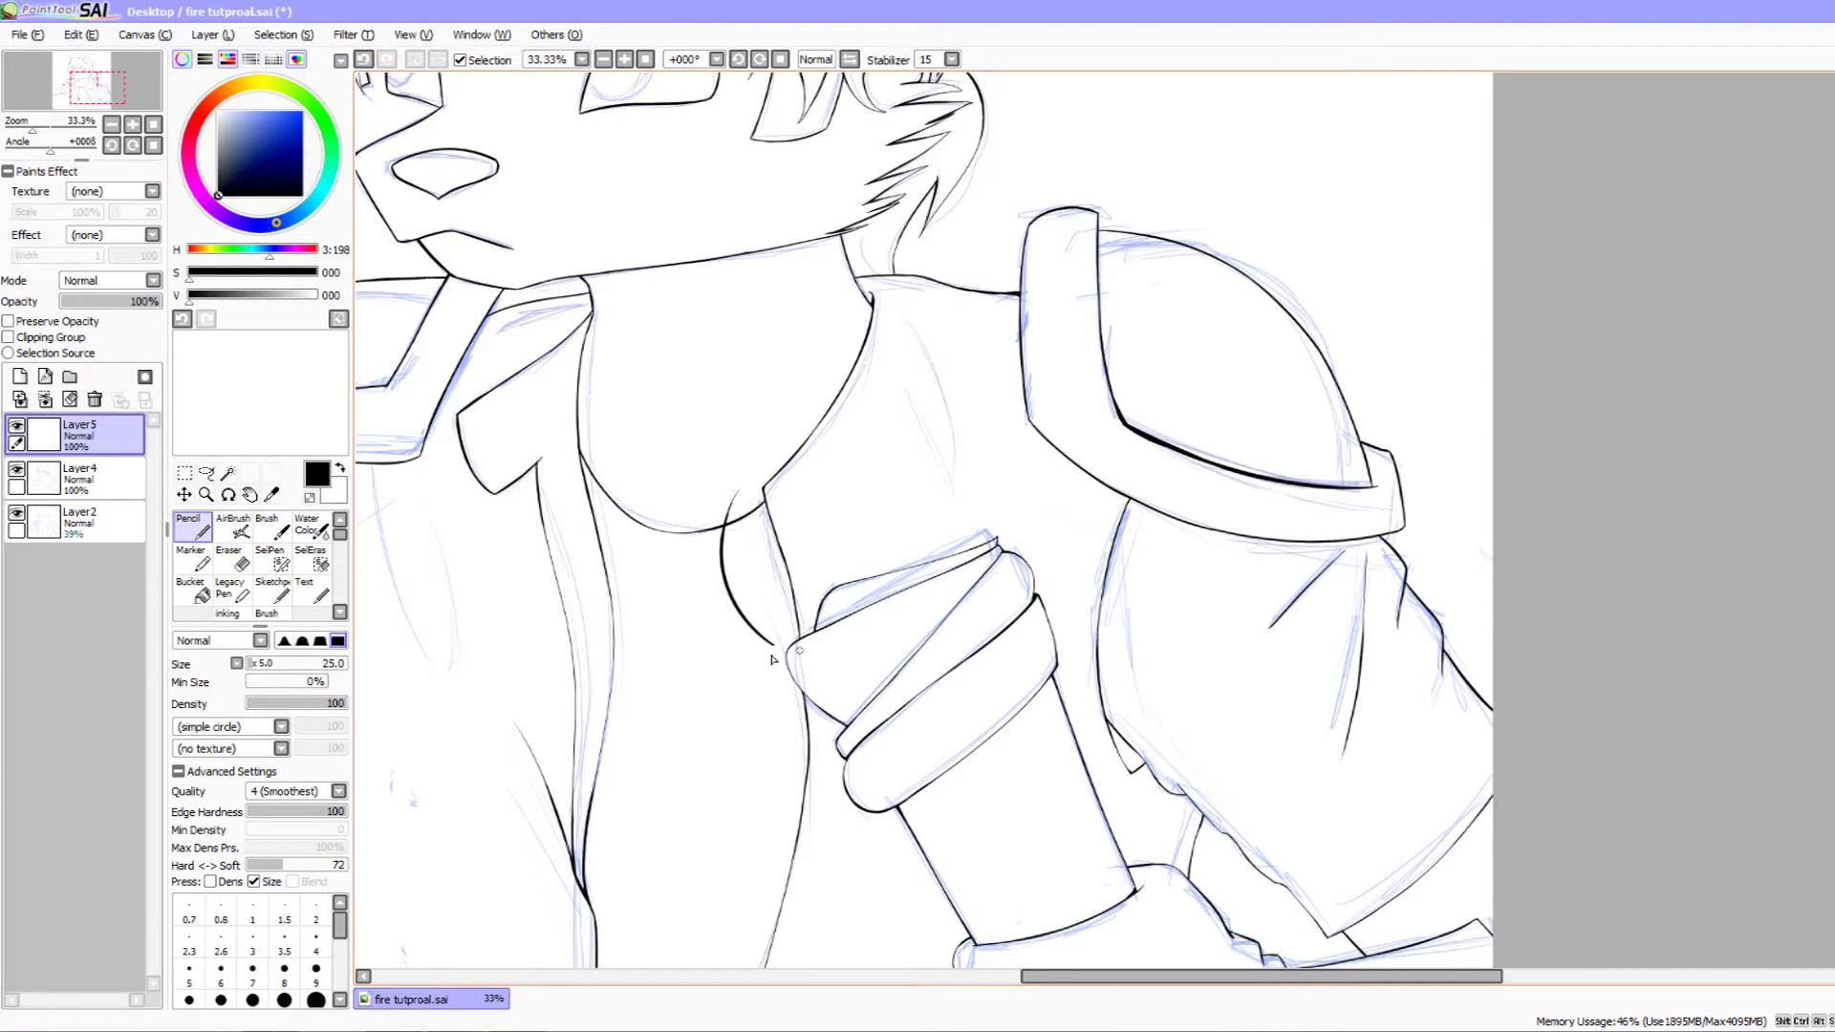
- Add a small rounded valley at the top of the flame's left edge and start the next pointed tongue above it
mouse_move(735, 495)
left_mouse_down()
mouse_move(766, 552)
mouse_move(720, 566)
left_mouse_up()
key("ctrl+z")
mouse_move(724, 538)
left_mouse_down()
mouse_move(738, 480)
mouse_move(777, 373)
mouse_move(794, 521)
mouse_move(754, 551)
left_mouse_up()
key("space")
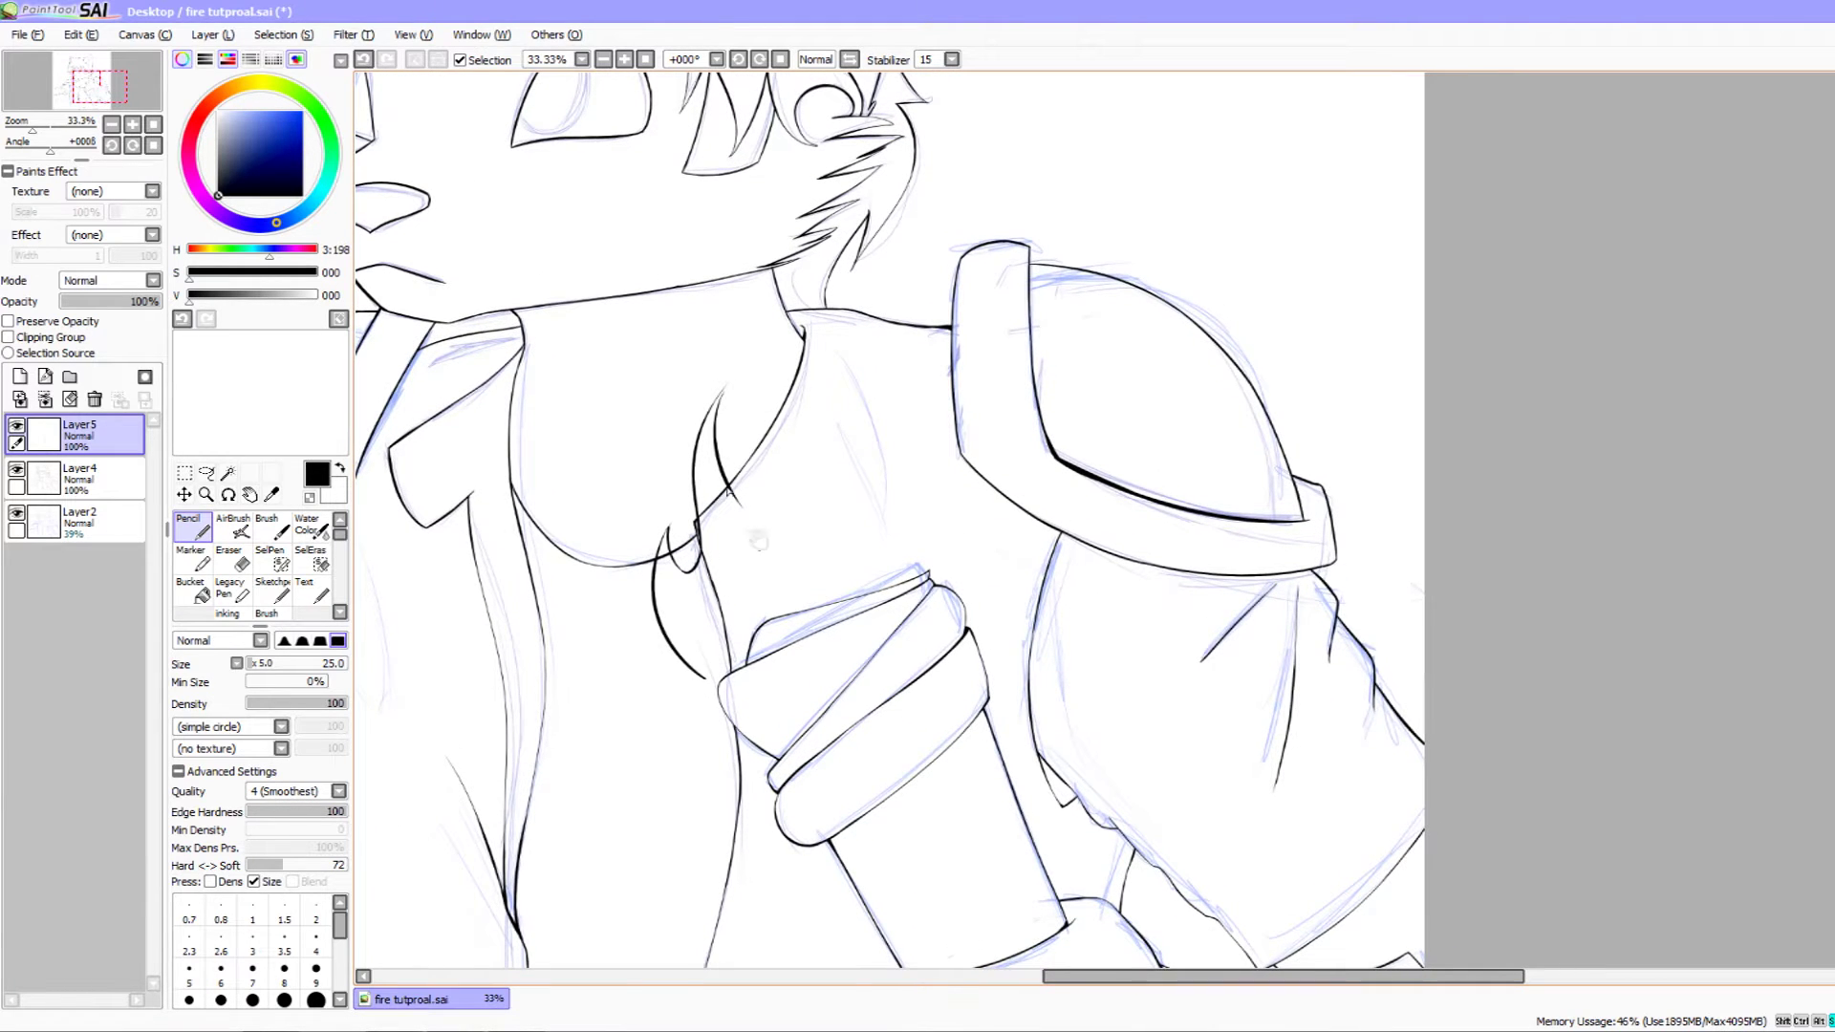
- Continue the flame outline up and right with a deeper rounded valley, another pointed tongue and a small teardrop loop
mouse_move(729, 488)
left_mouse_down()
mouse_move(764, 537)
mouse_move(757, 519)
mouse_move(755, 587)
left_mouse_up()
key("ctrl+z")
key("ctrl+z")
key("space")
key("ctrl+z")
mouse_move(756, 585)
left_mouse_down()
mouse_move(754, 445)
mouse_move(789, 390)
left_mouse_up()
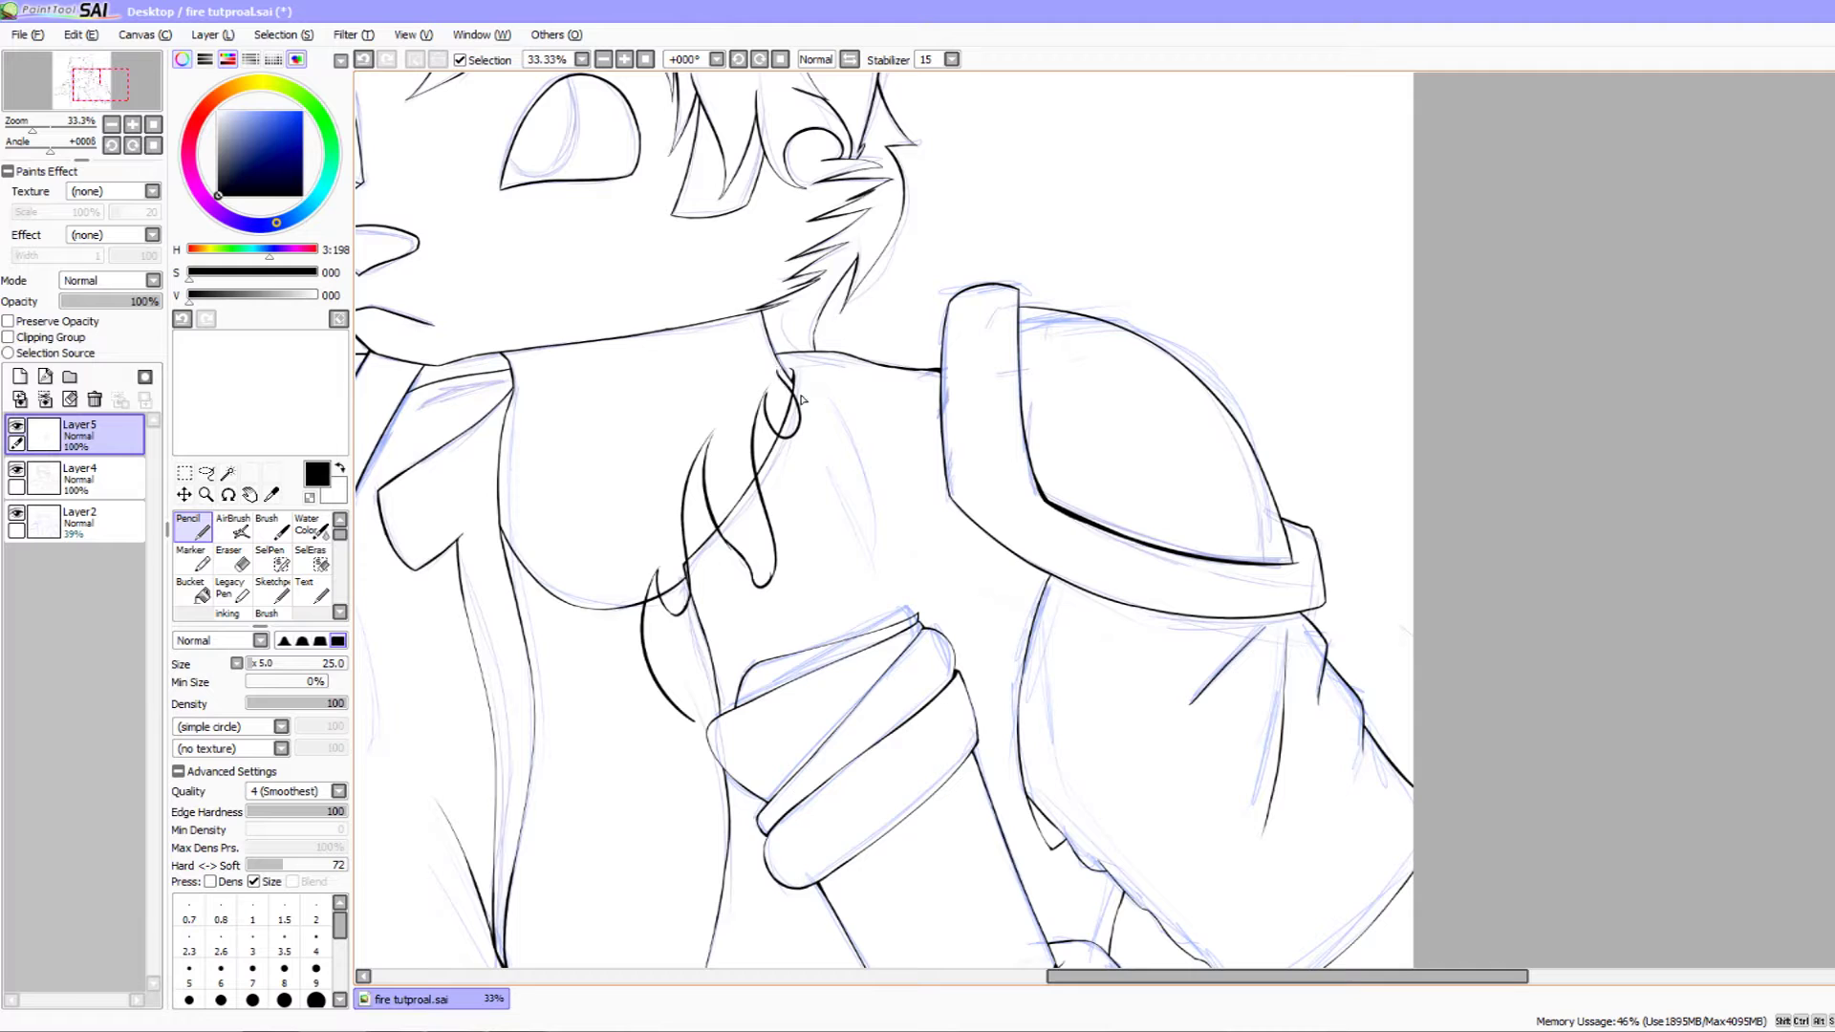
- Draw the tall central tongue with its deep rounded valley and long right slope, and start the flame's lower right edge
mouse_move(805, 443)
left_mouse_down()
mouse_move(828, 510)
mouse_move(851, 498)
mouse_move(841, 363)
mouse_move(762, 436)
mouse_move(787, 376)
mouse_move(781, 410)
mouse_move(856, 537)
mouse_move(825, 507)
left_mouse_up()
key("ctrl+z")
left_click_drag(862, 696, 835, 699)
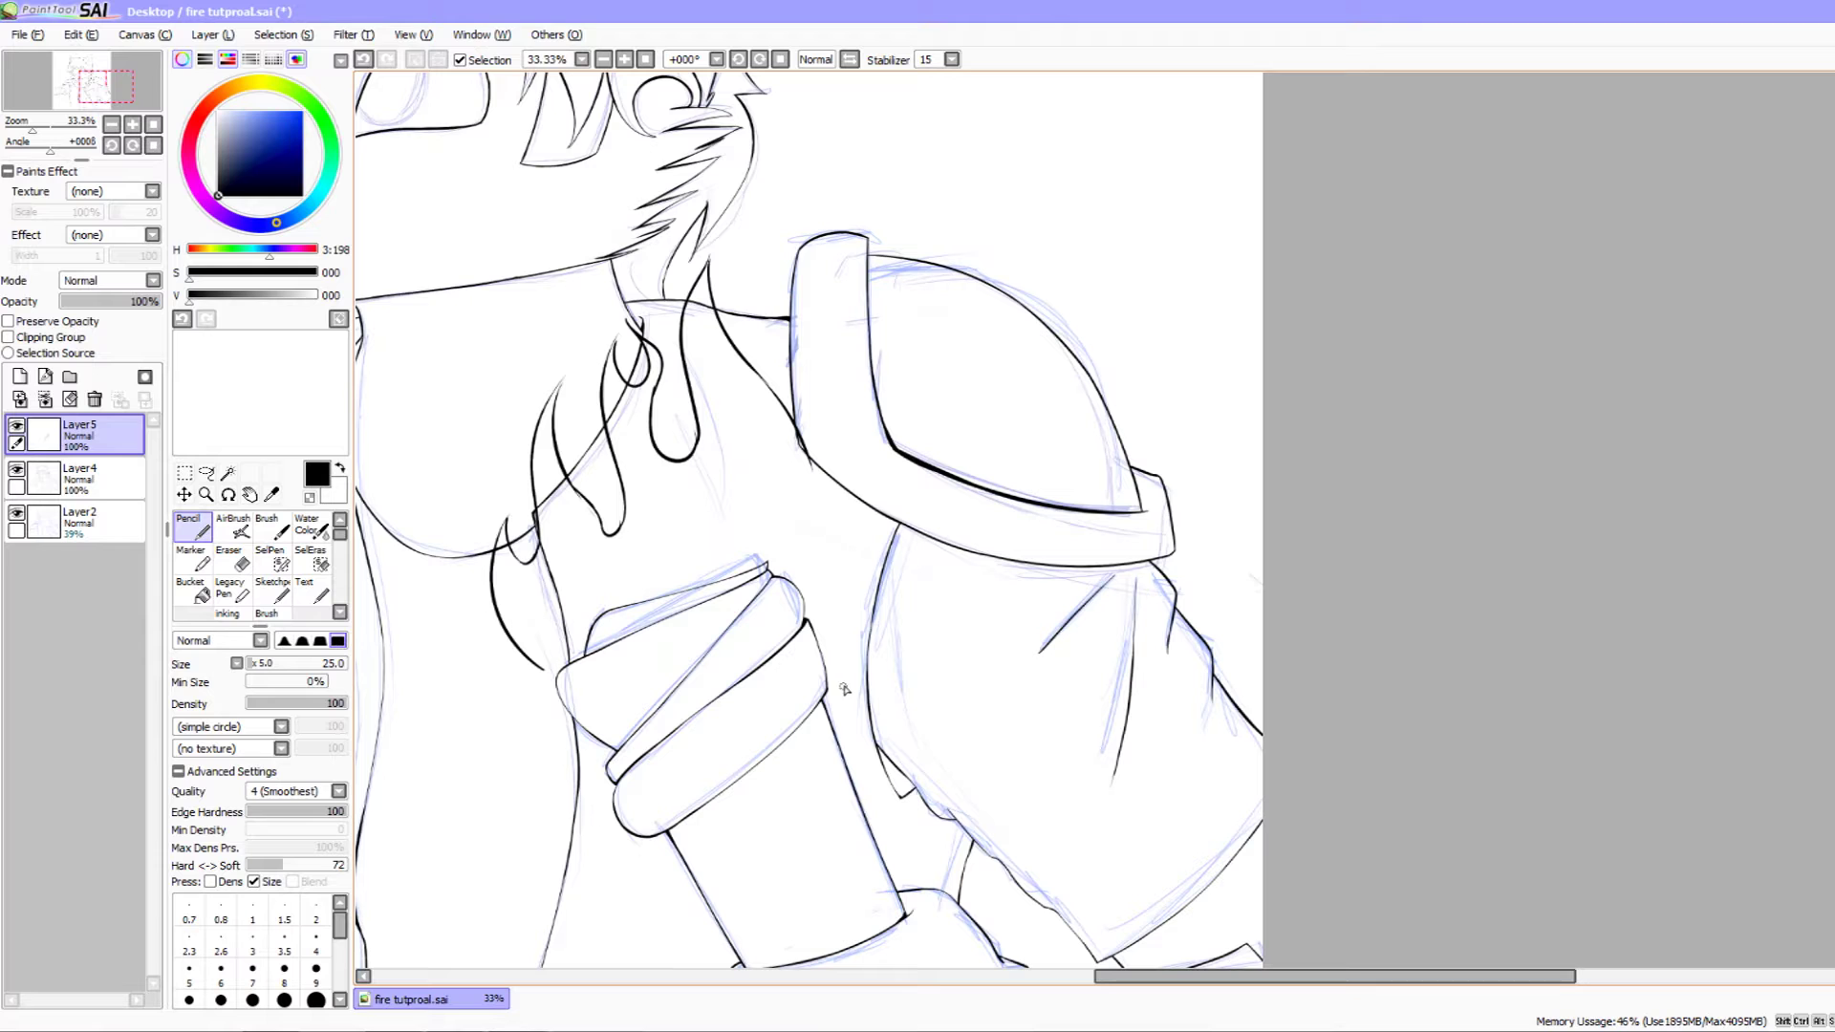
left_click_drag(847, 683, 884, 633)
left_click_drag(866, 702, 882, 621)
key("ctrl+z")
left_click_drag(901, 634, 952, 622)
- Sketch an arrow off the torch rim and a large teardrop arc around the whole flame as a guide, and undo them
left_click_drag(685, 645, 665, 616)
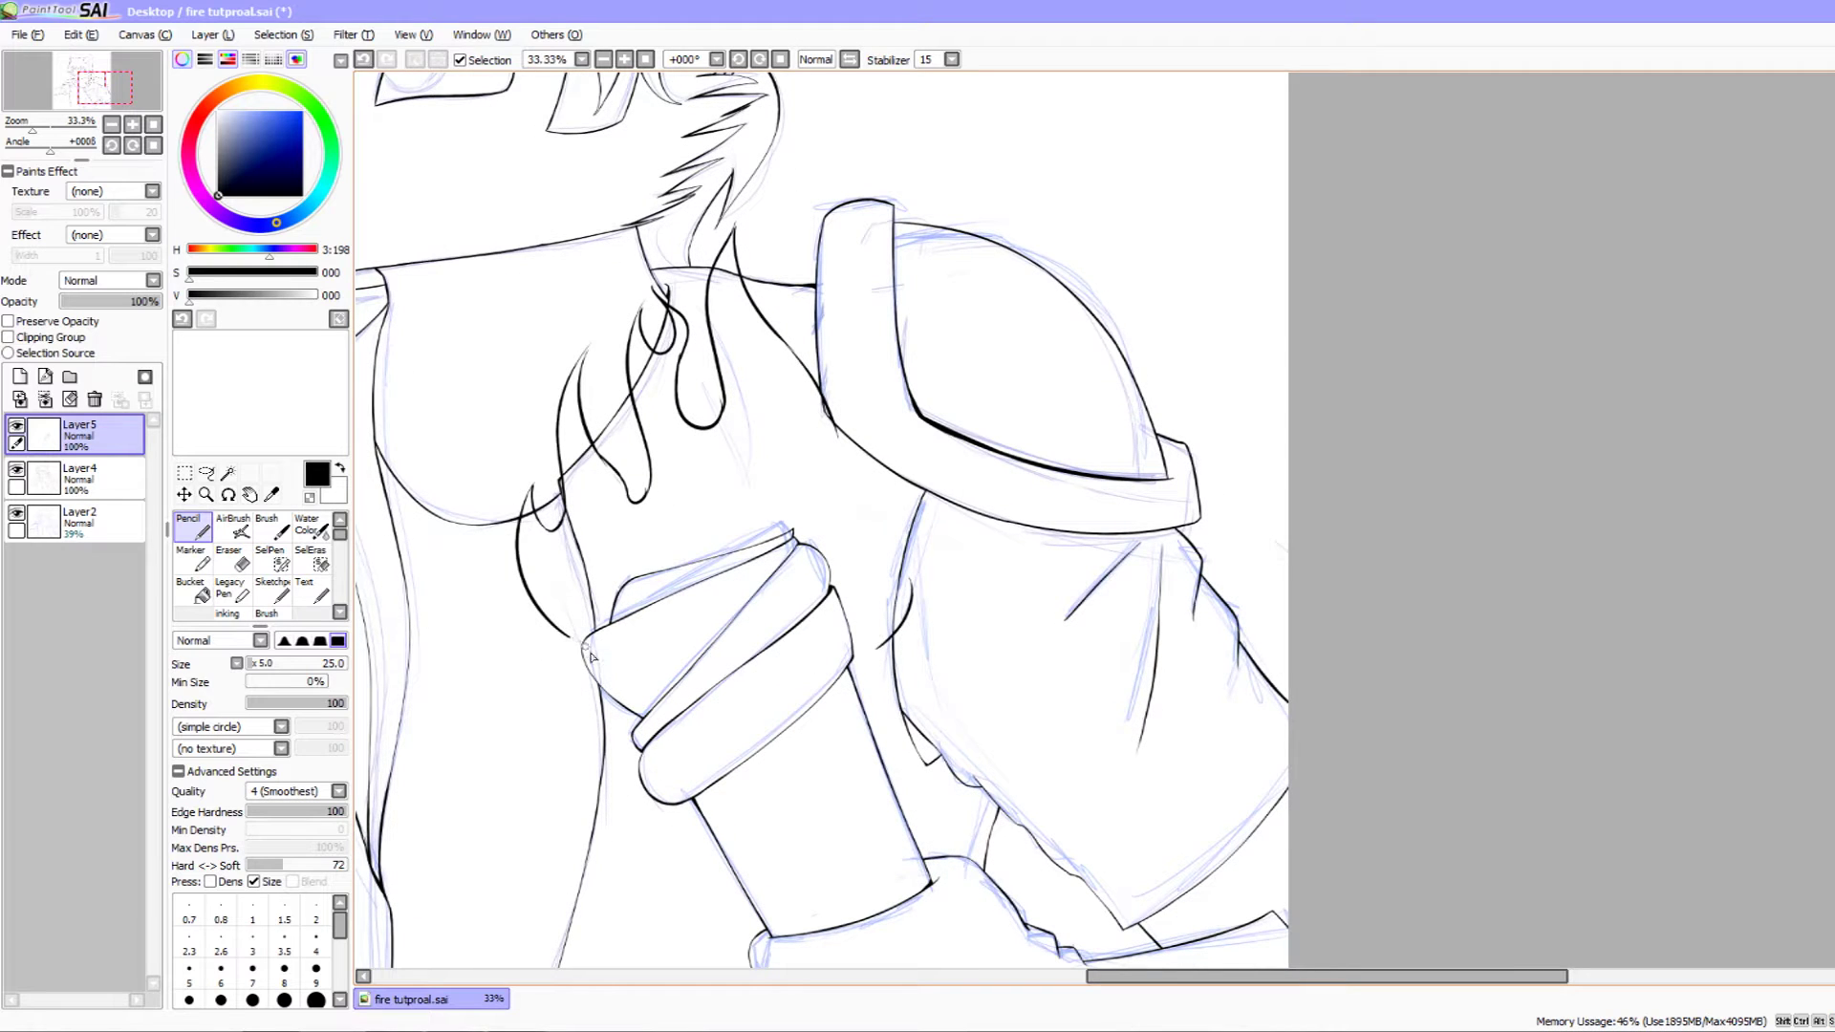
left_click_drag(585, 658, 460, 604)
mouse_move(484, 598)
left_mouse_down()
mouse_move(461, 605)
mouse_move(482, 633)
mouse_move(810, 164)
mouse_move(970, 564)
mouse_move(917, 724)
mouse_move(887, 715)
mouse_move(922, 705)
left_mouse_up()
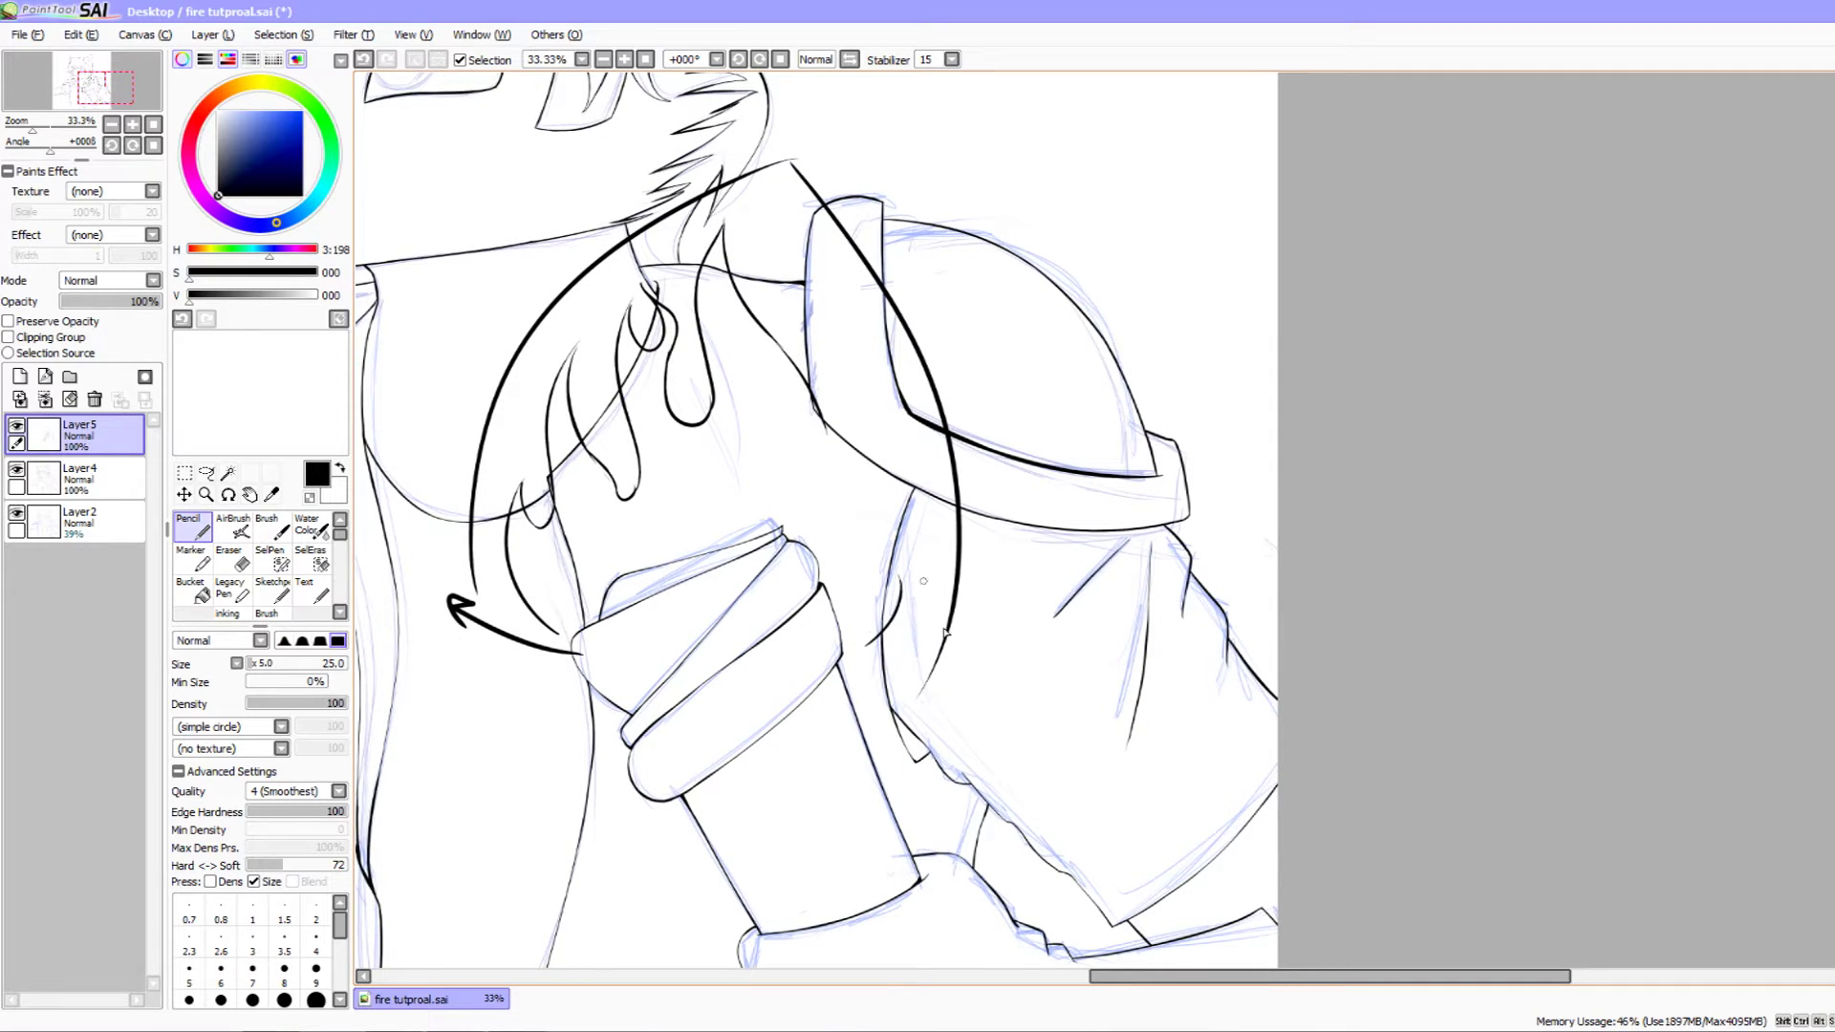
left_click_drag(845, 685, 915, 683)
key("ctrl+z")
key("ctrl+z")
key("ctrl+z")
key("ctrl+z")
key("ctrl+z")
- Draw small pointed tongues with narrow valleys down the flame's right side, linking the central tongue to the lower right edge
mouse_move(867, 540)
left_mouse_down()
mouse_move(913, 622)
mouse_move(880, 477)
mouse_move(873, 560)
left_mouse_up()
key("ctrl+z")
mouse_move(829, 441)
left_mouse_down()
mouse_move(839, 535)
mouse_move(868, 466)
mouse_move(852, 426)
mouse_move(839, 487)
left_mouse_up()
key("ctrl+z")
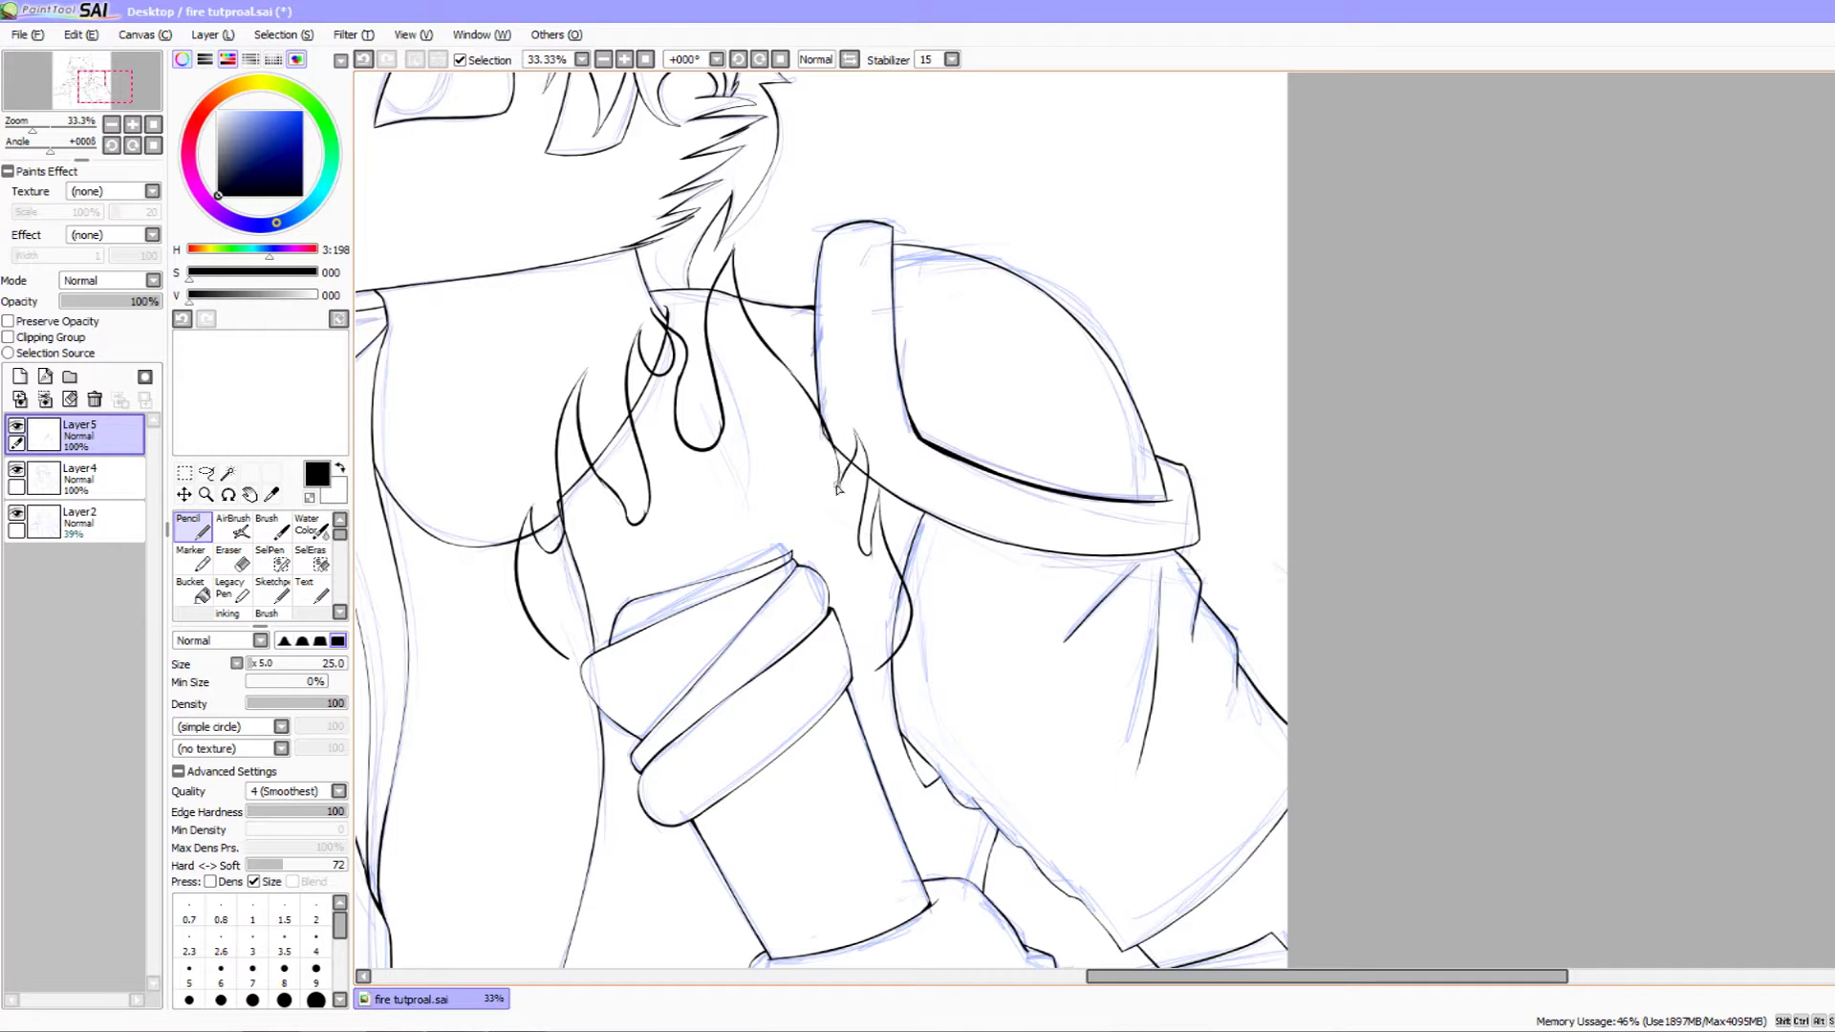
left_click_drag(861, 520, 890, 500)
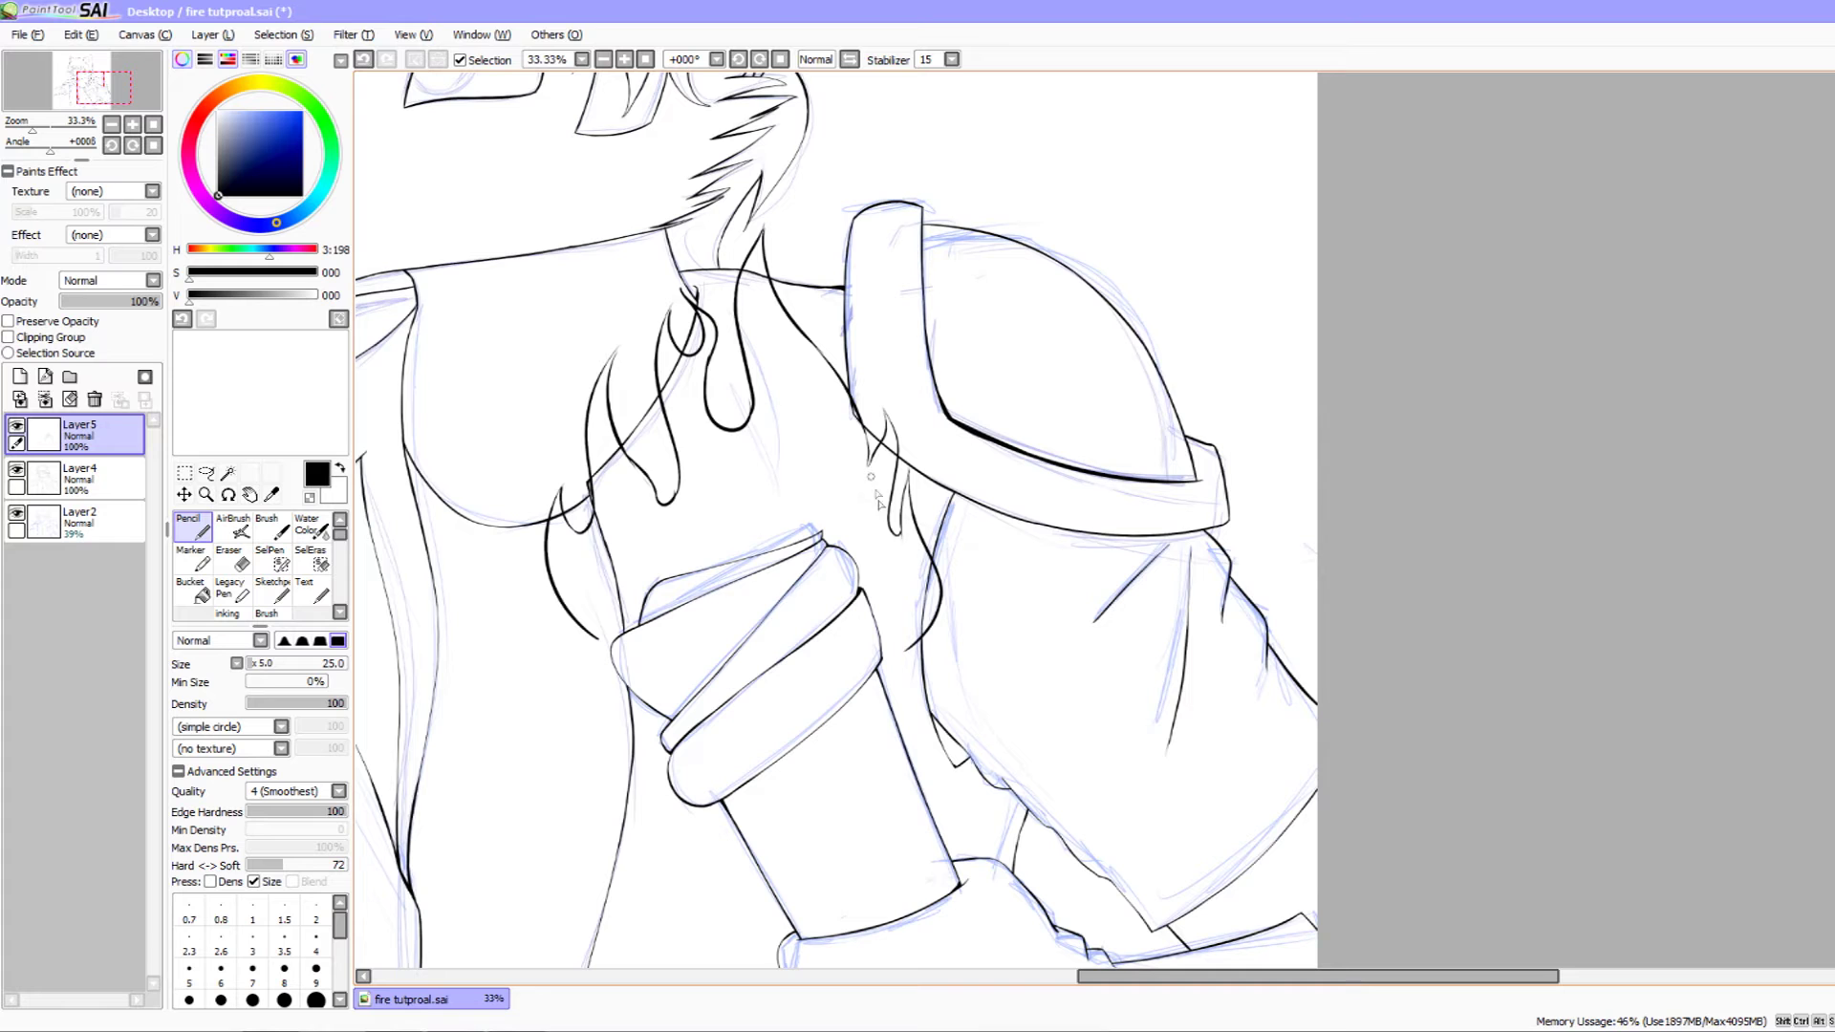
left_click_drag(764, 418, 766, 416)
left_click_drag(853, 462, 890, 461)
key("ctrl+z")
key("ctrl+z")
scroll(822, 430, "up", 3)
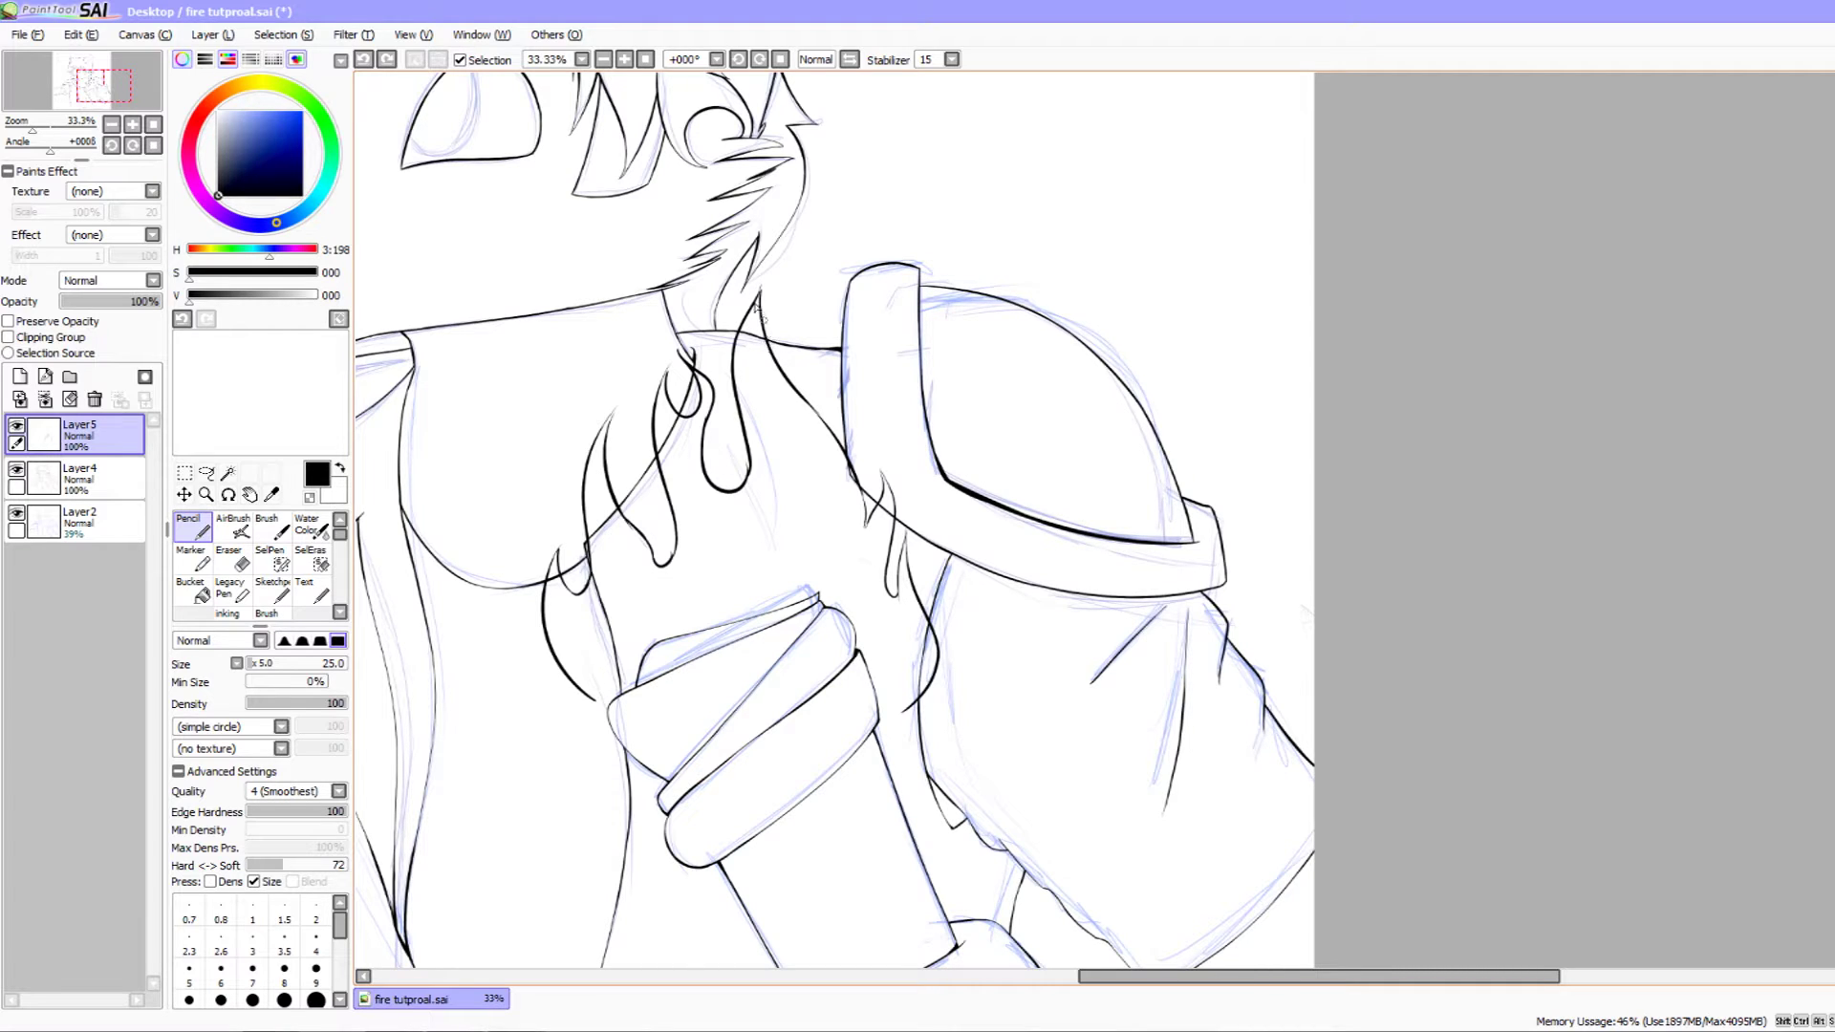
mouse_move(736, 321)
left_mouse_down()
mouse_move(801, 337)
mouse_move(742, 295)
mouse_move(724, 330)
left_mouse_up()
key("ctrl+z")
key("ctrl+z")
- Try a small jagged flame line on the torch's upper wrap, and undo it
left_click_drag(786, 544, 758, 369)
mouse_move(672, 584)
left_mouse_down()
mouse_move(692, 604)
mouse_move(722, 541)
mouse_move(755, 524)
left_mouse_up()
mouse_move(695, 650)
left_mouse_down()
mouse_move(708, 627)
mouse_move(674, 610)
left_mouse_up()
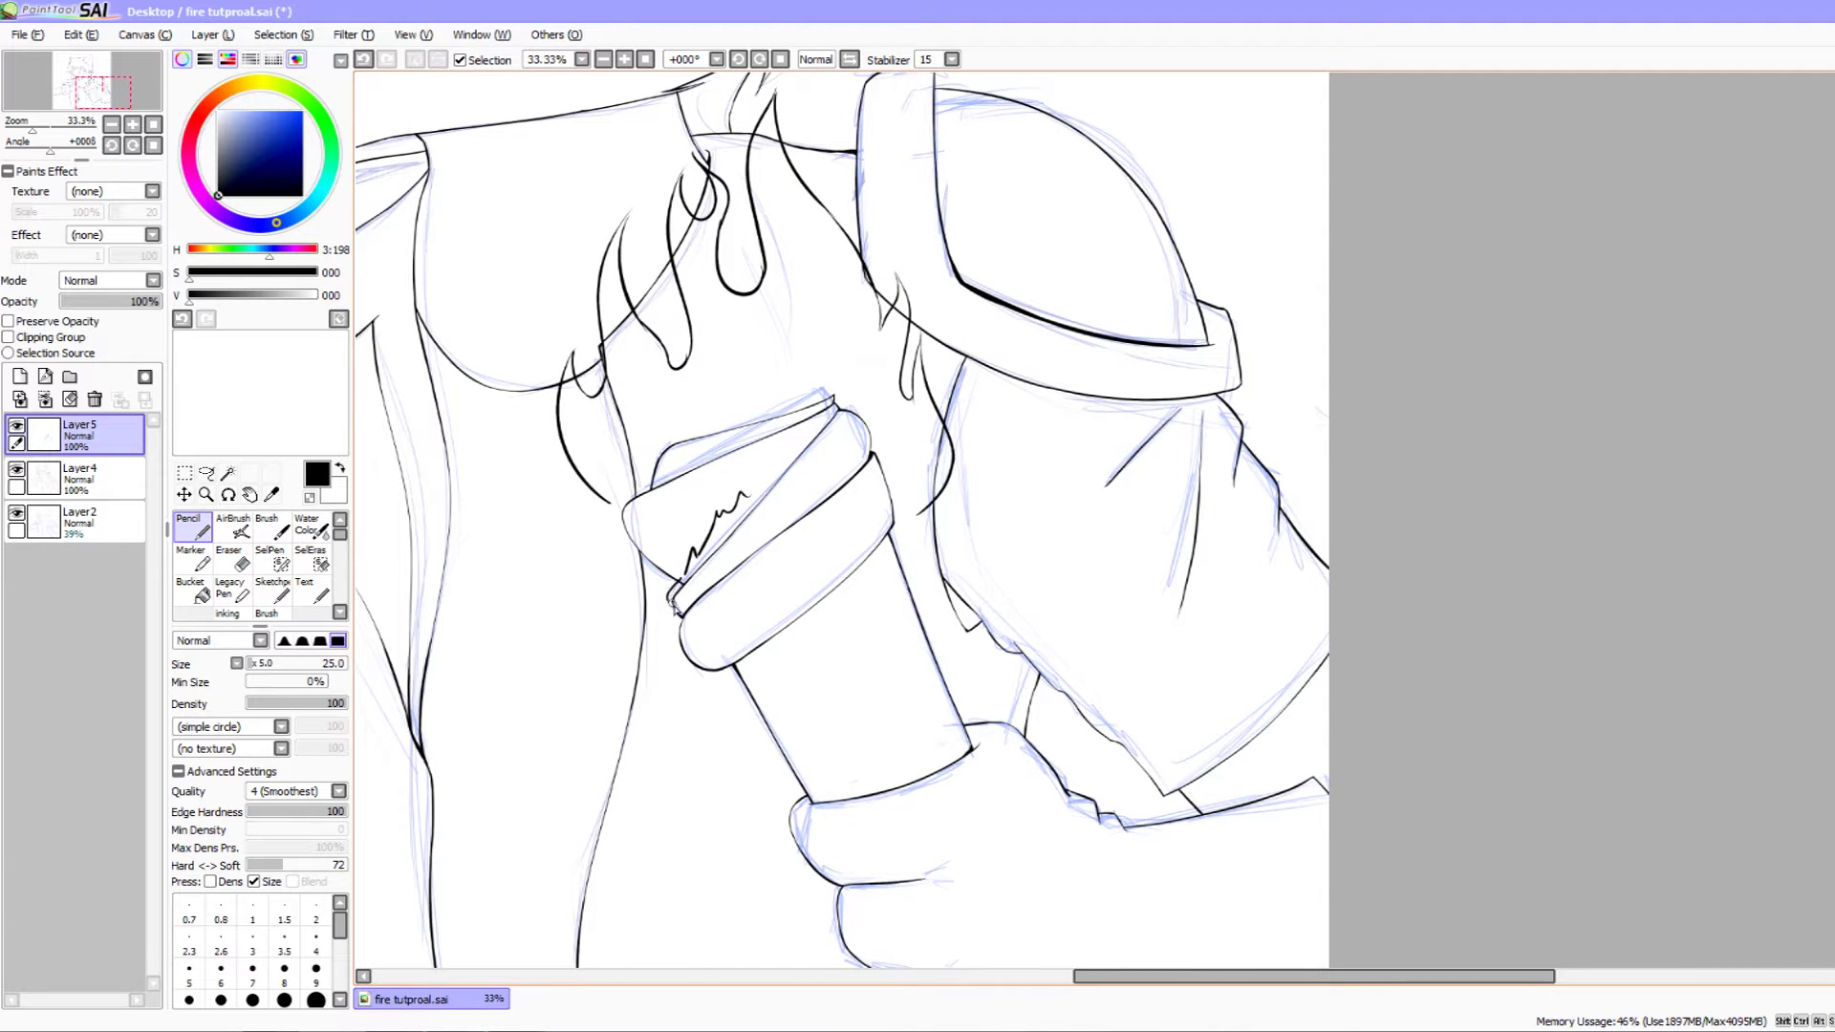
key("ctrl+z")
key("ctrl+z")
key("ctrl+z")
- Try two wavy lines across the torch's wraps, and undo them
left_click_drag(709, 595, 715, 615)
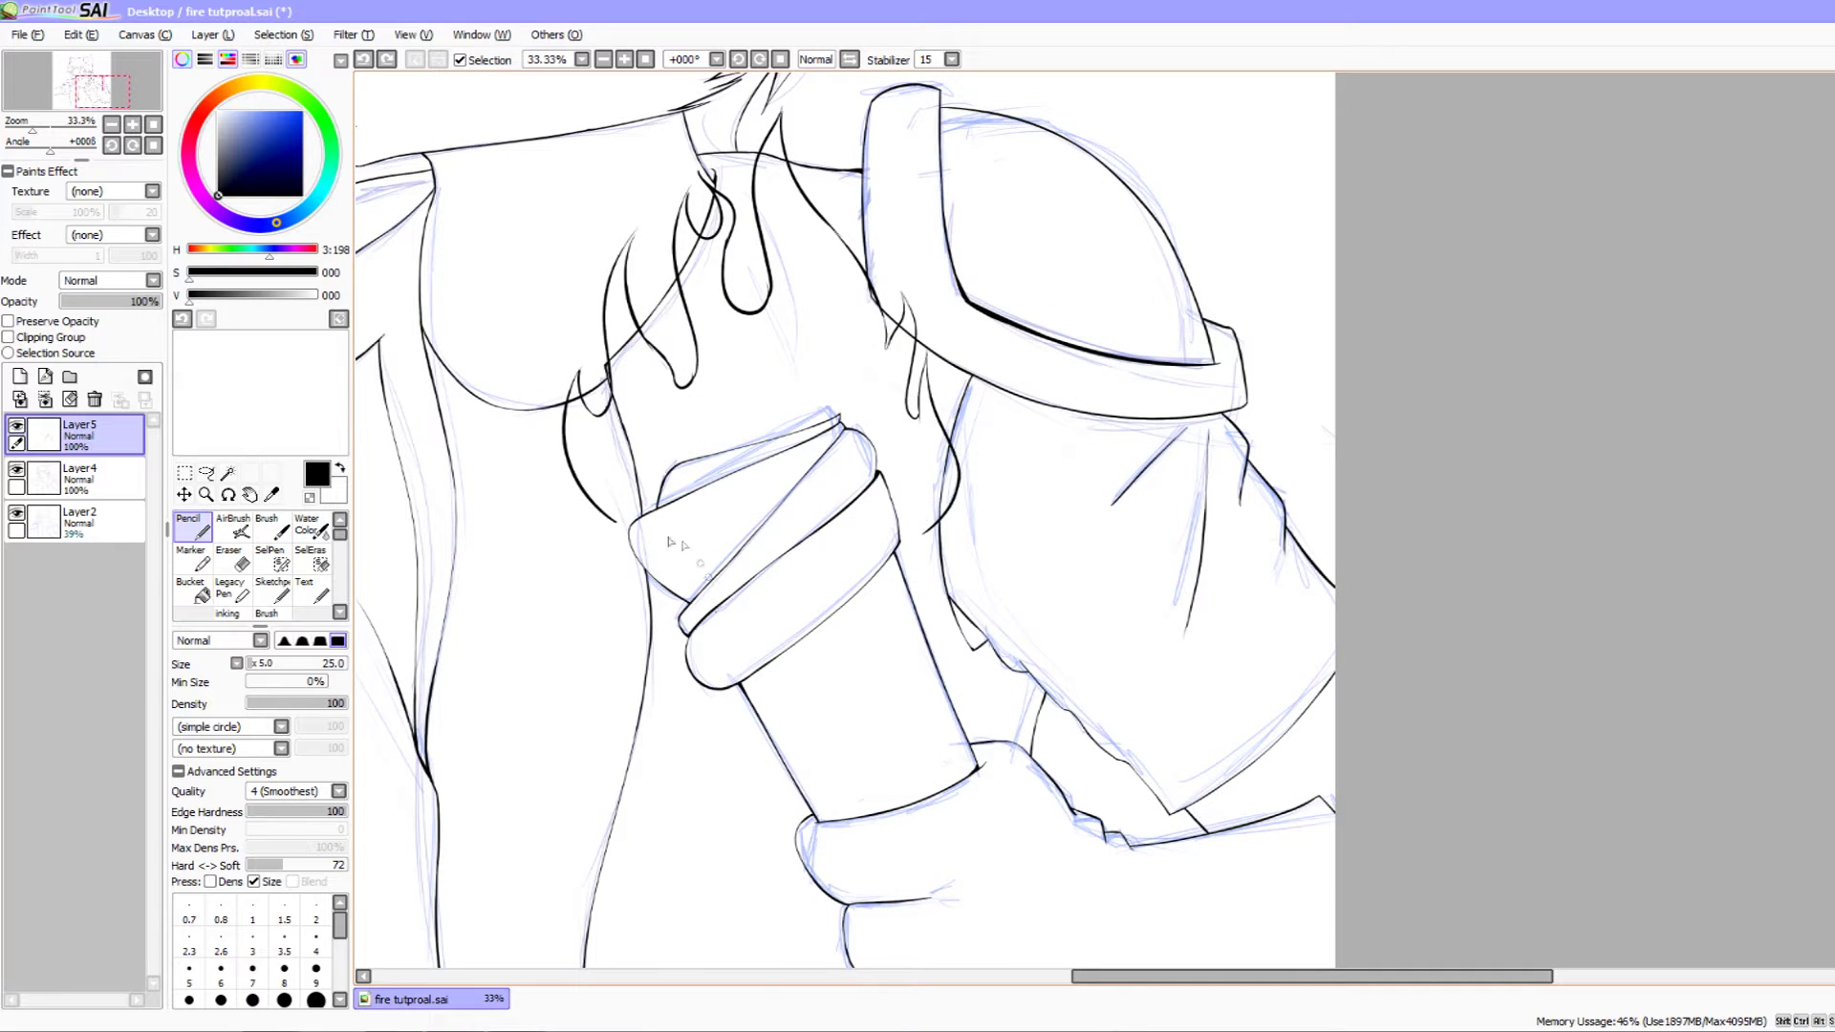
left_click_drag(644, 522, 630, 544)
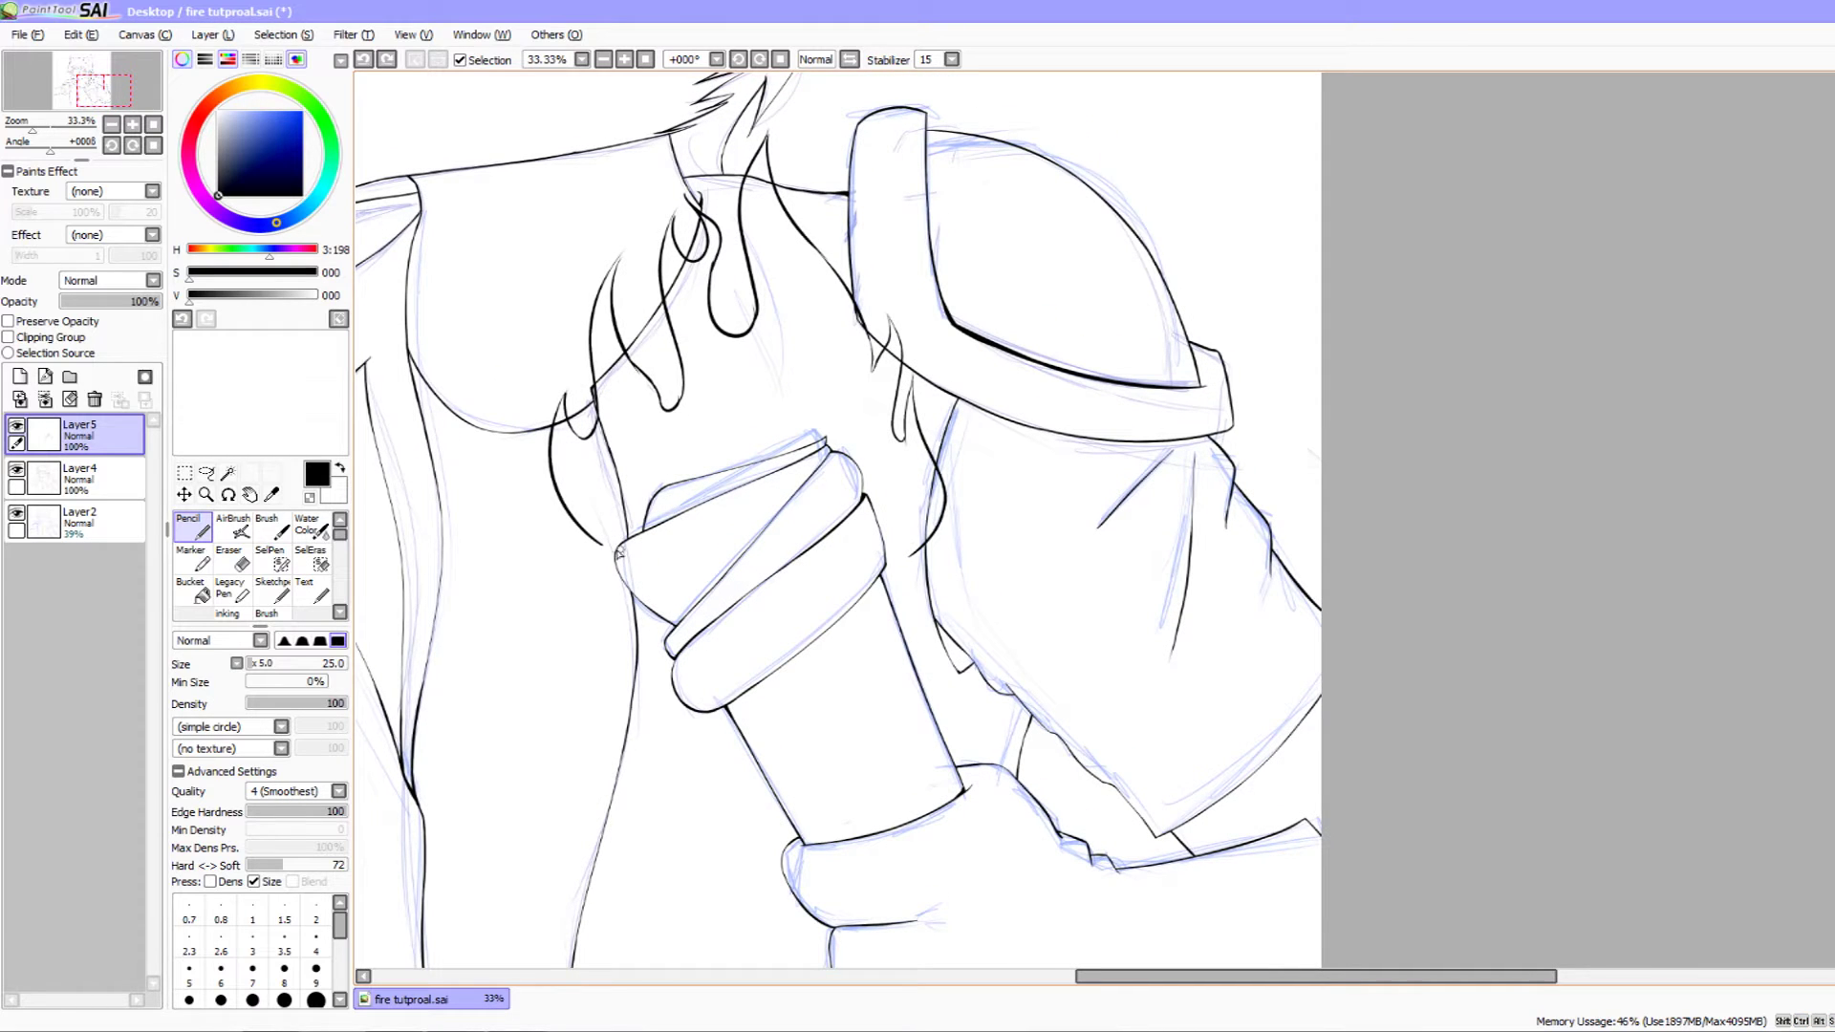
left_click_drag(618, 562, 785, 504)
left_click_drag(728, 600, 832, 539)
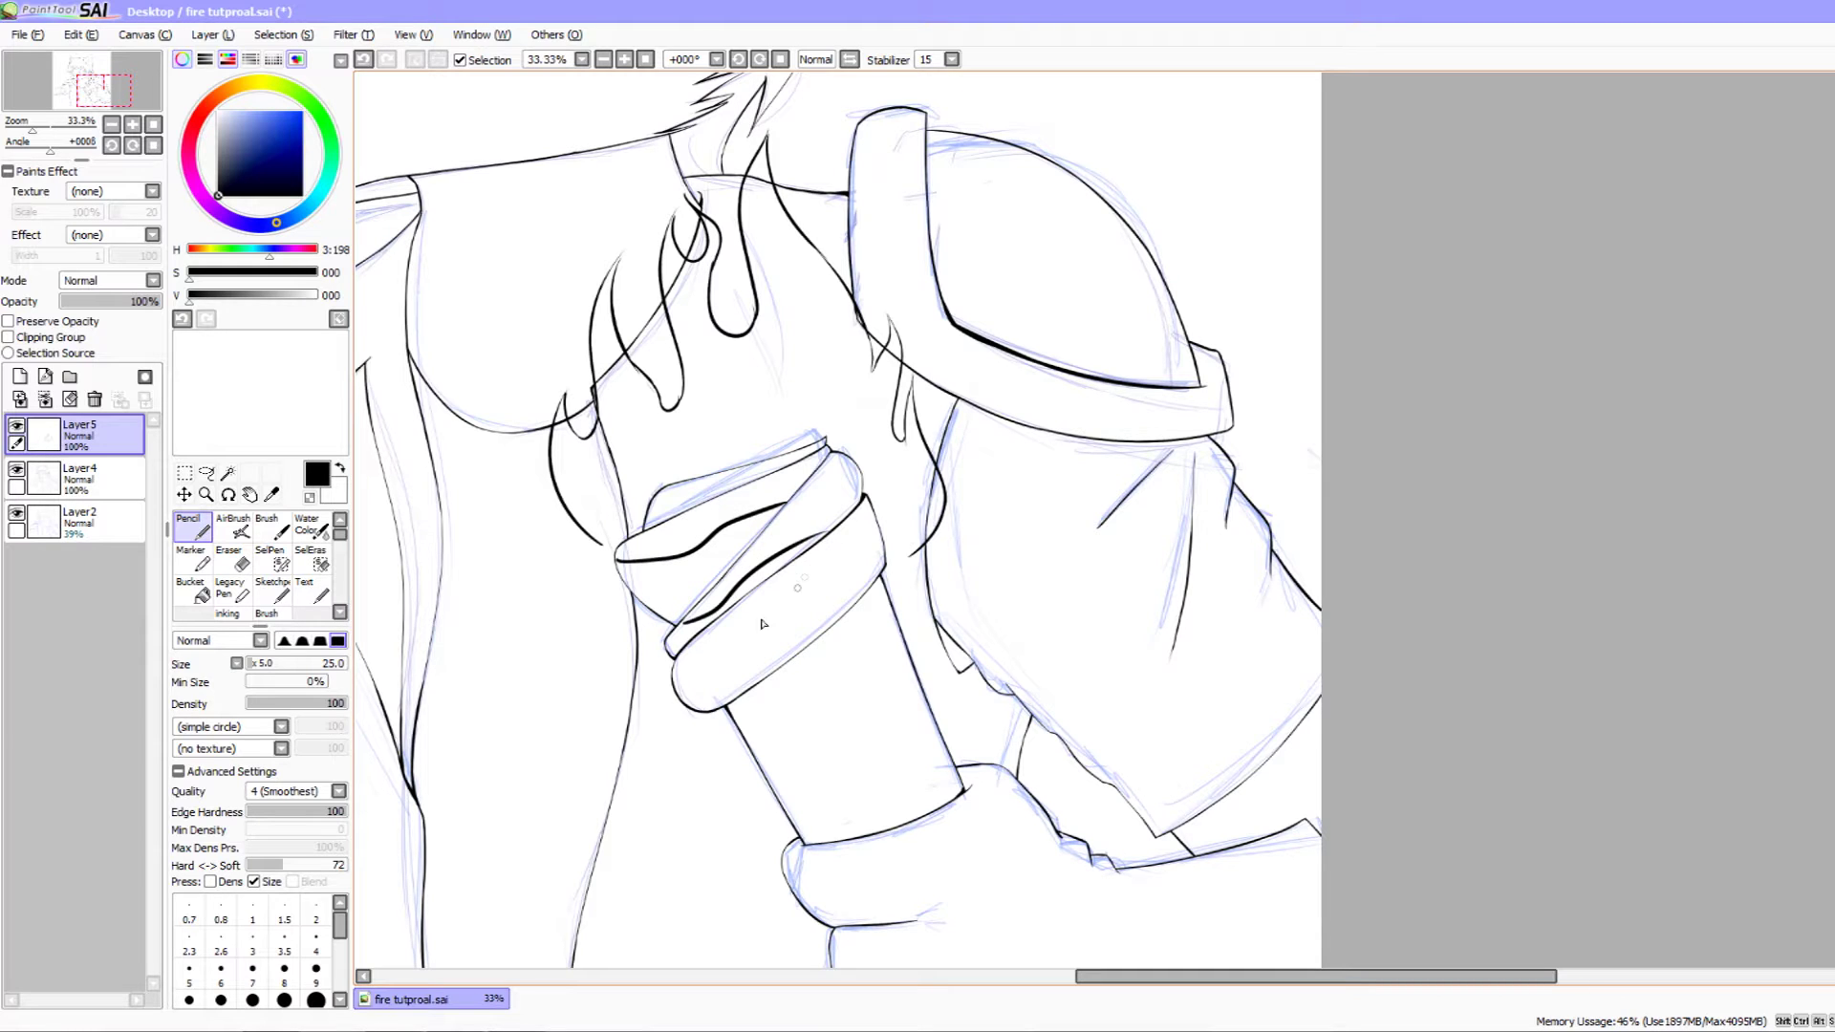
key("ctrl+z")
key("ctrl+z")
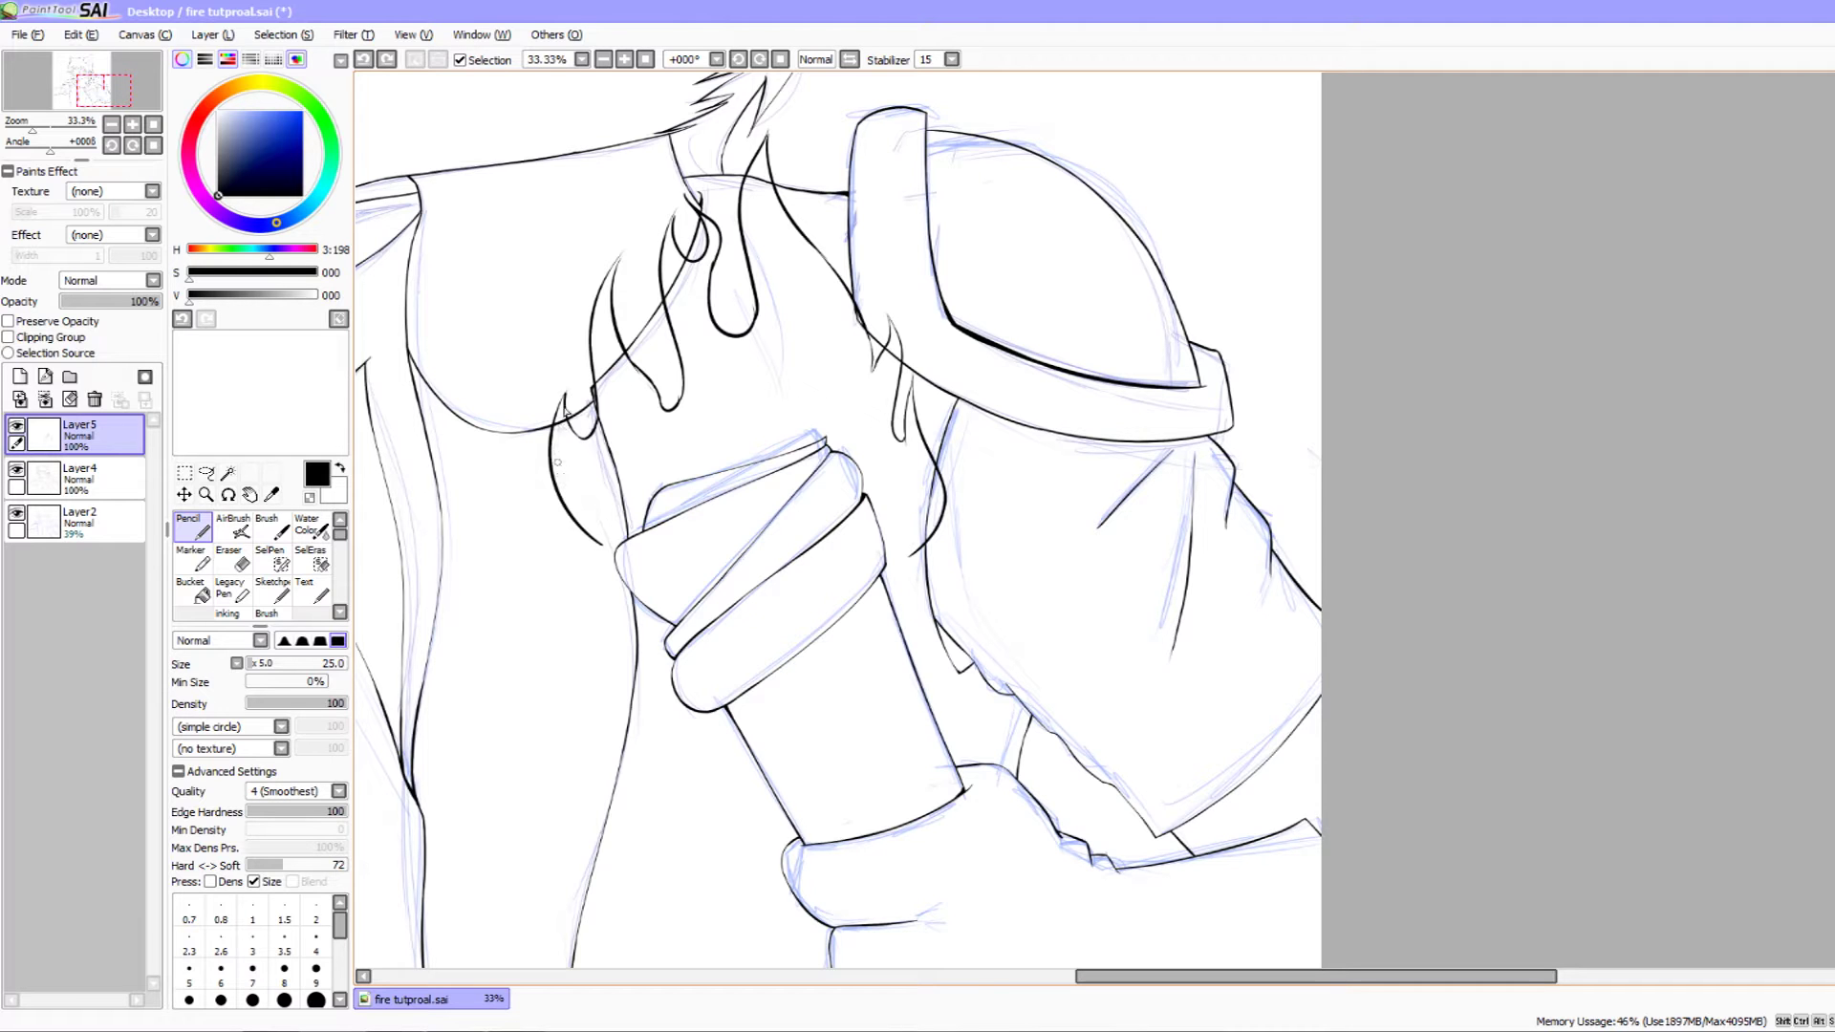
- Zoom to 50% on the flame, lower Layer4's opacity to 17% and make Layer5 the active layer
left_click_drag(509, 371, 580, 394)
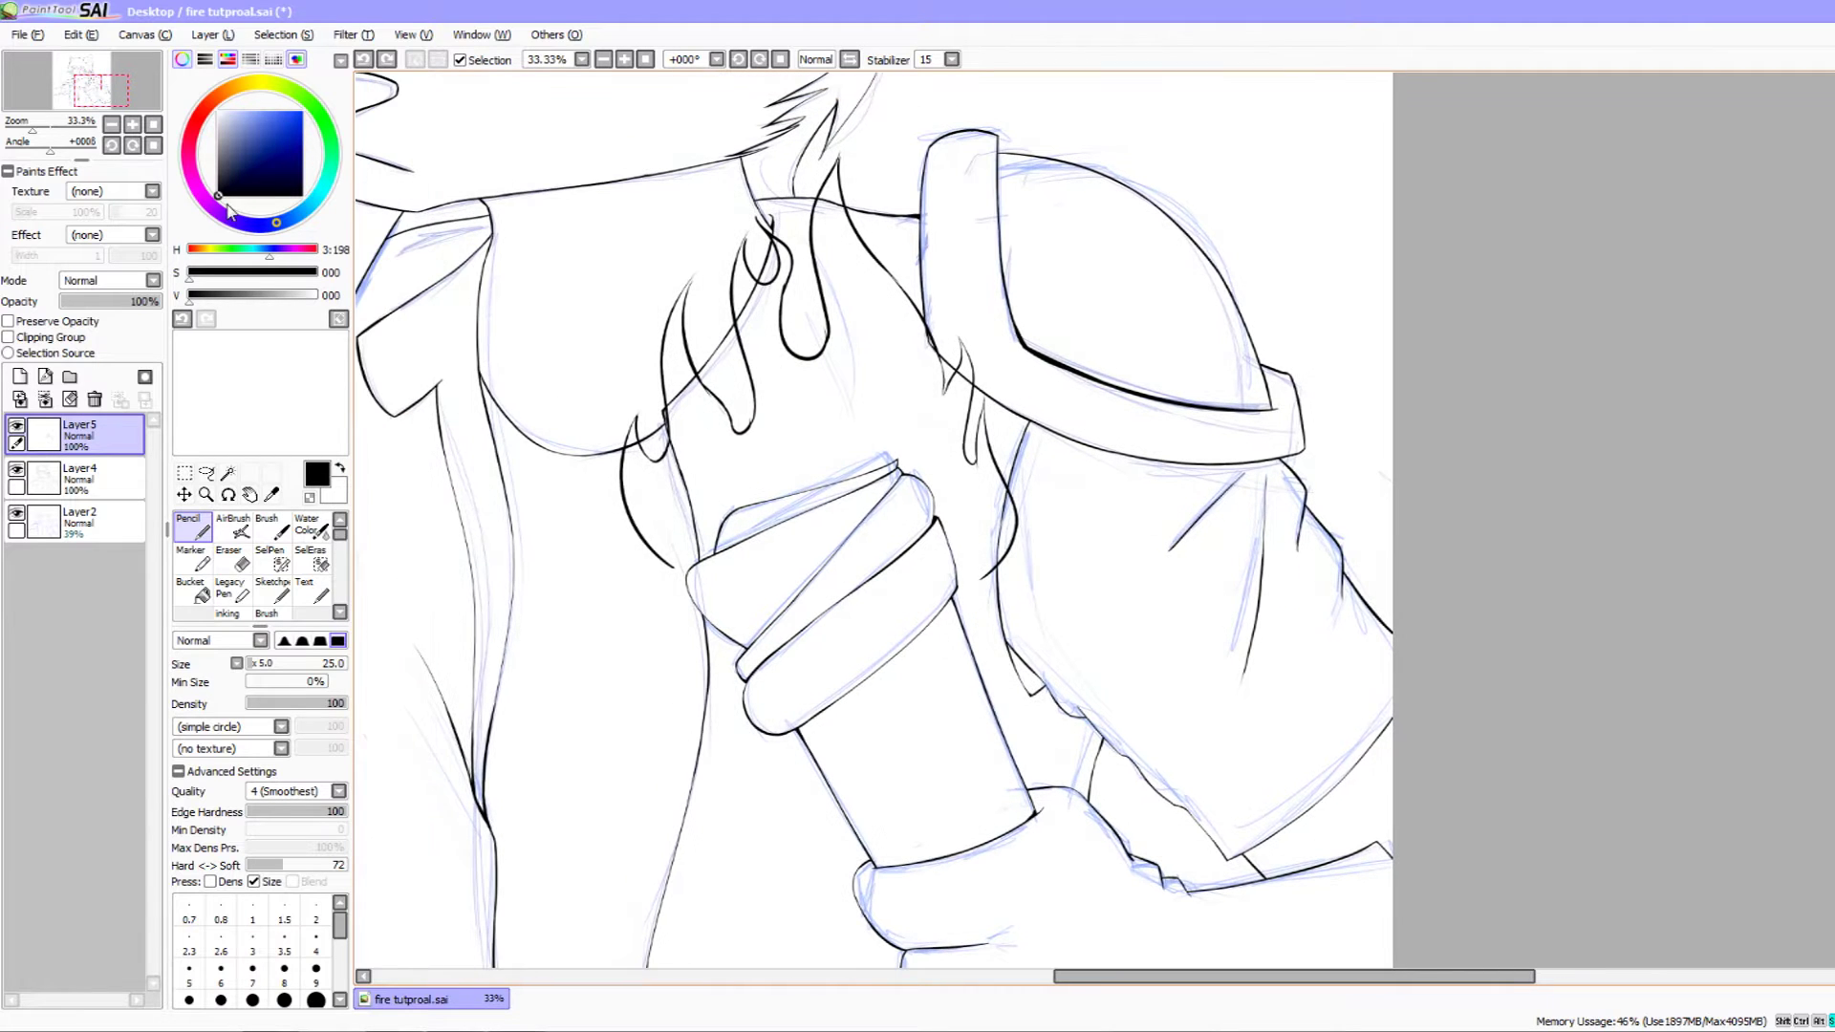
left_click(131, 127)
left_click_drag(453, 213, 723, 359)
left_click(123, 478)
left_click_drag(125, 308, 80, 307)
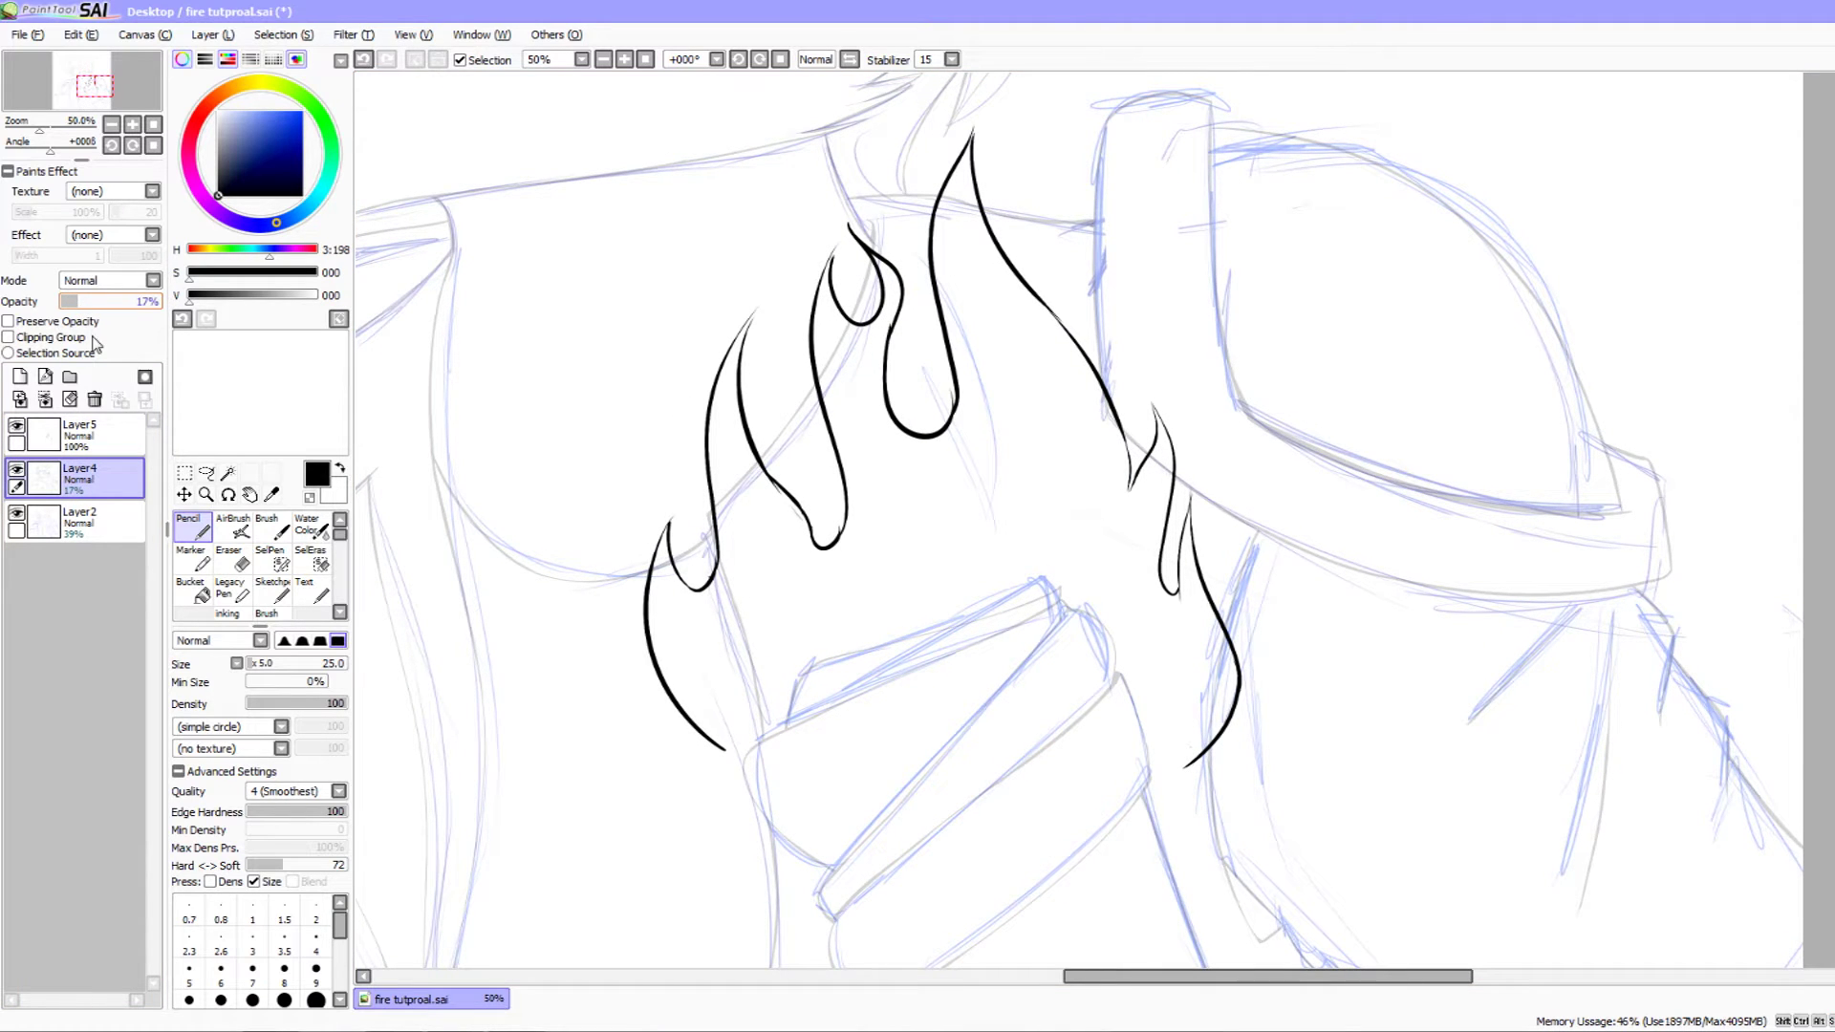
left_click(93, 425)
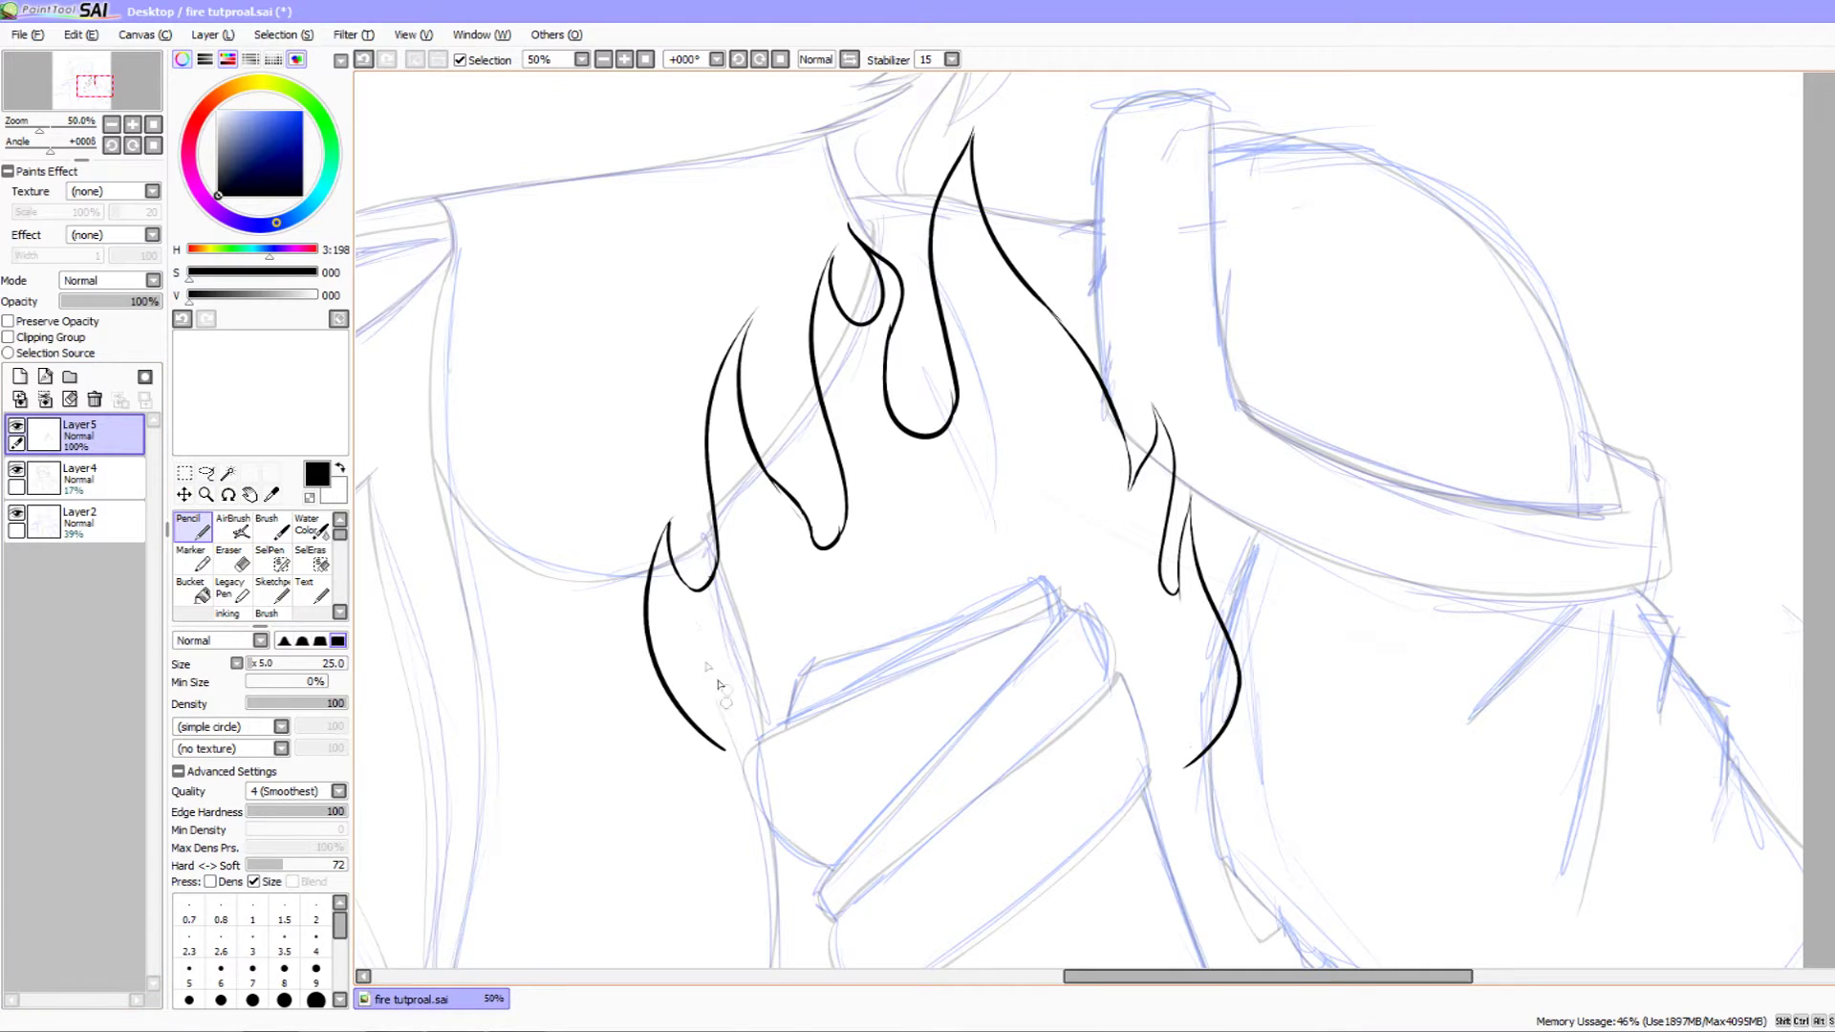
- Paint a bright yellow swatch left of the flame with the Pencil at size 170
mouse_move(828, 647)
left_mouse_down()
mouse_move(787, 554)
mouse_move(795, 641)
mouse_move(771, 643)
mouse_move(780, 631)
left_mouse_up()
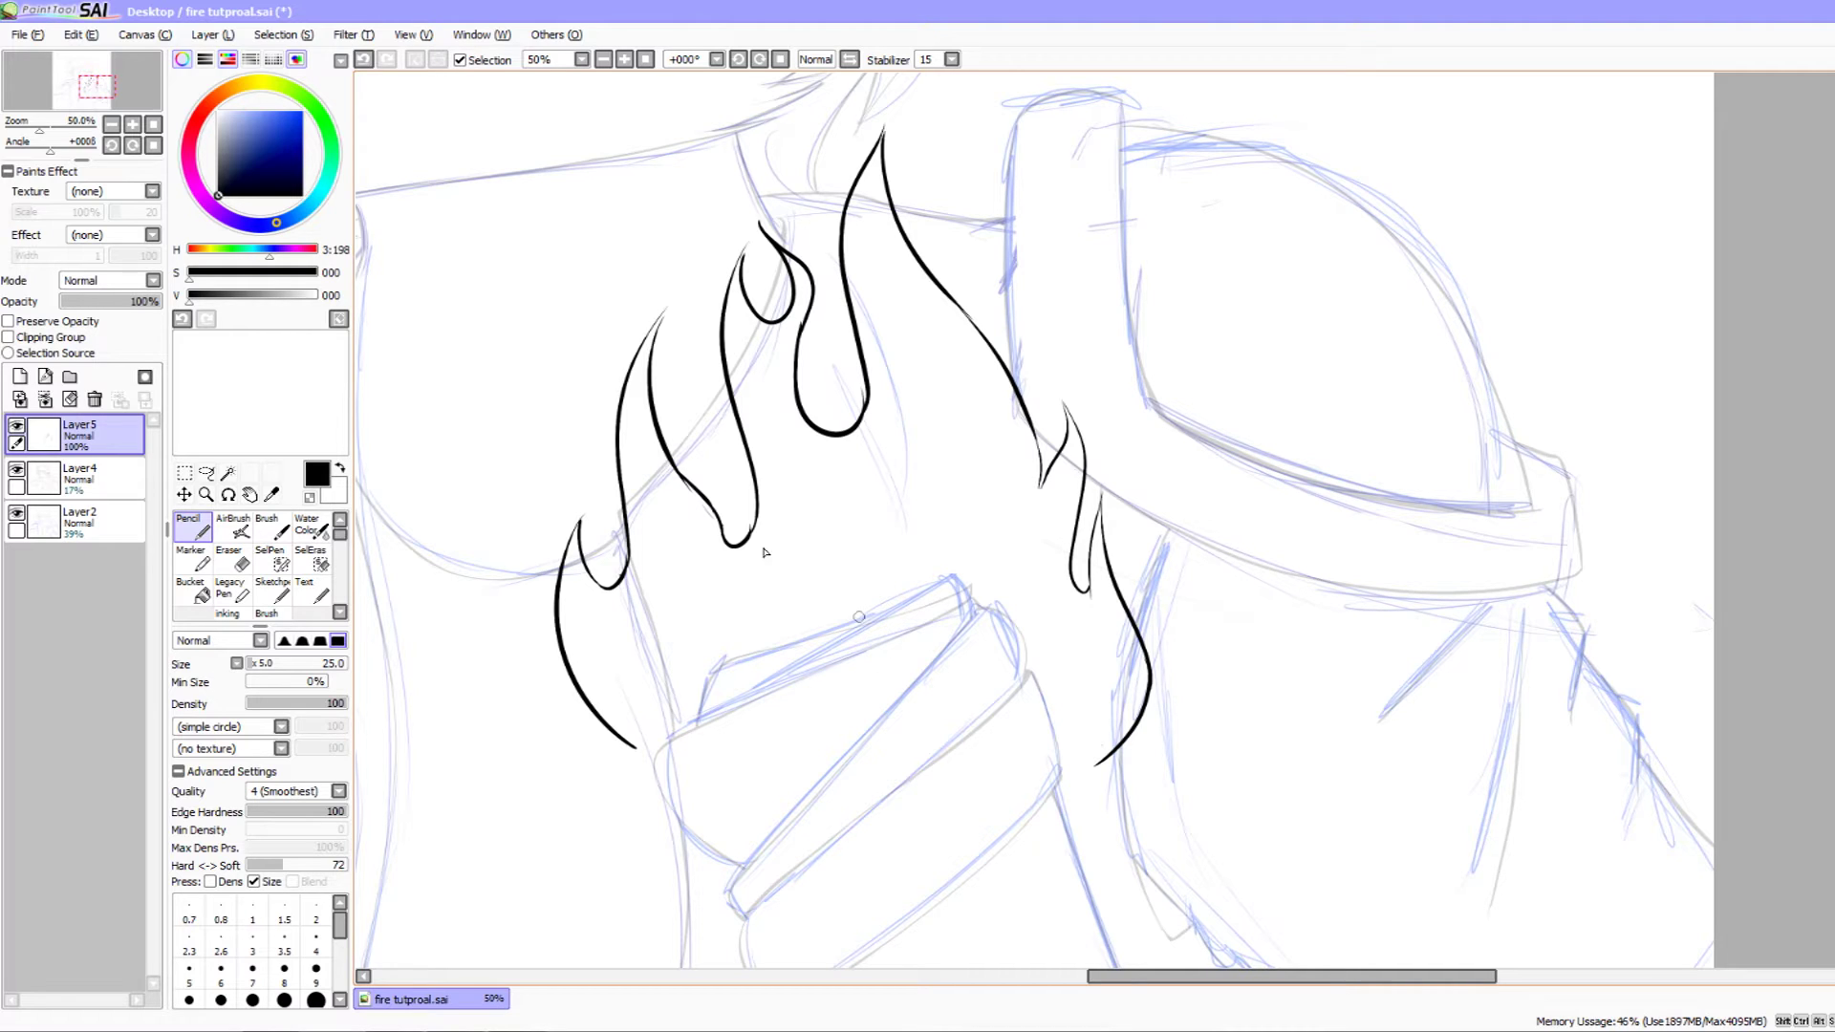
left_click(260, 85)
left_click(302, 111)
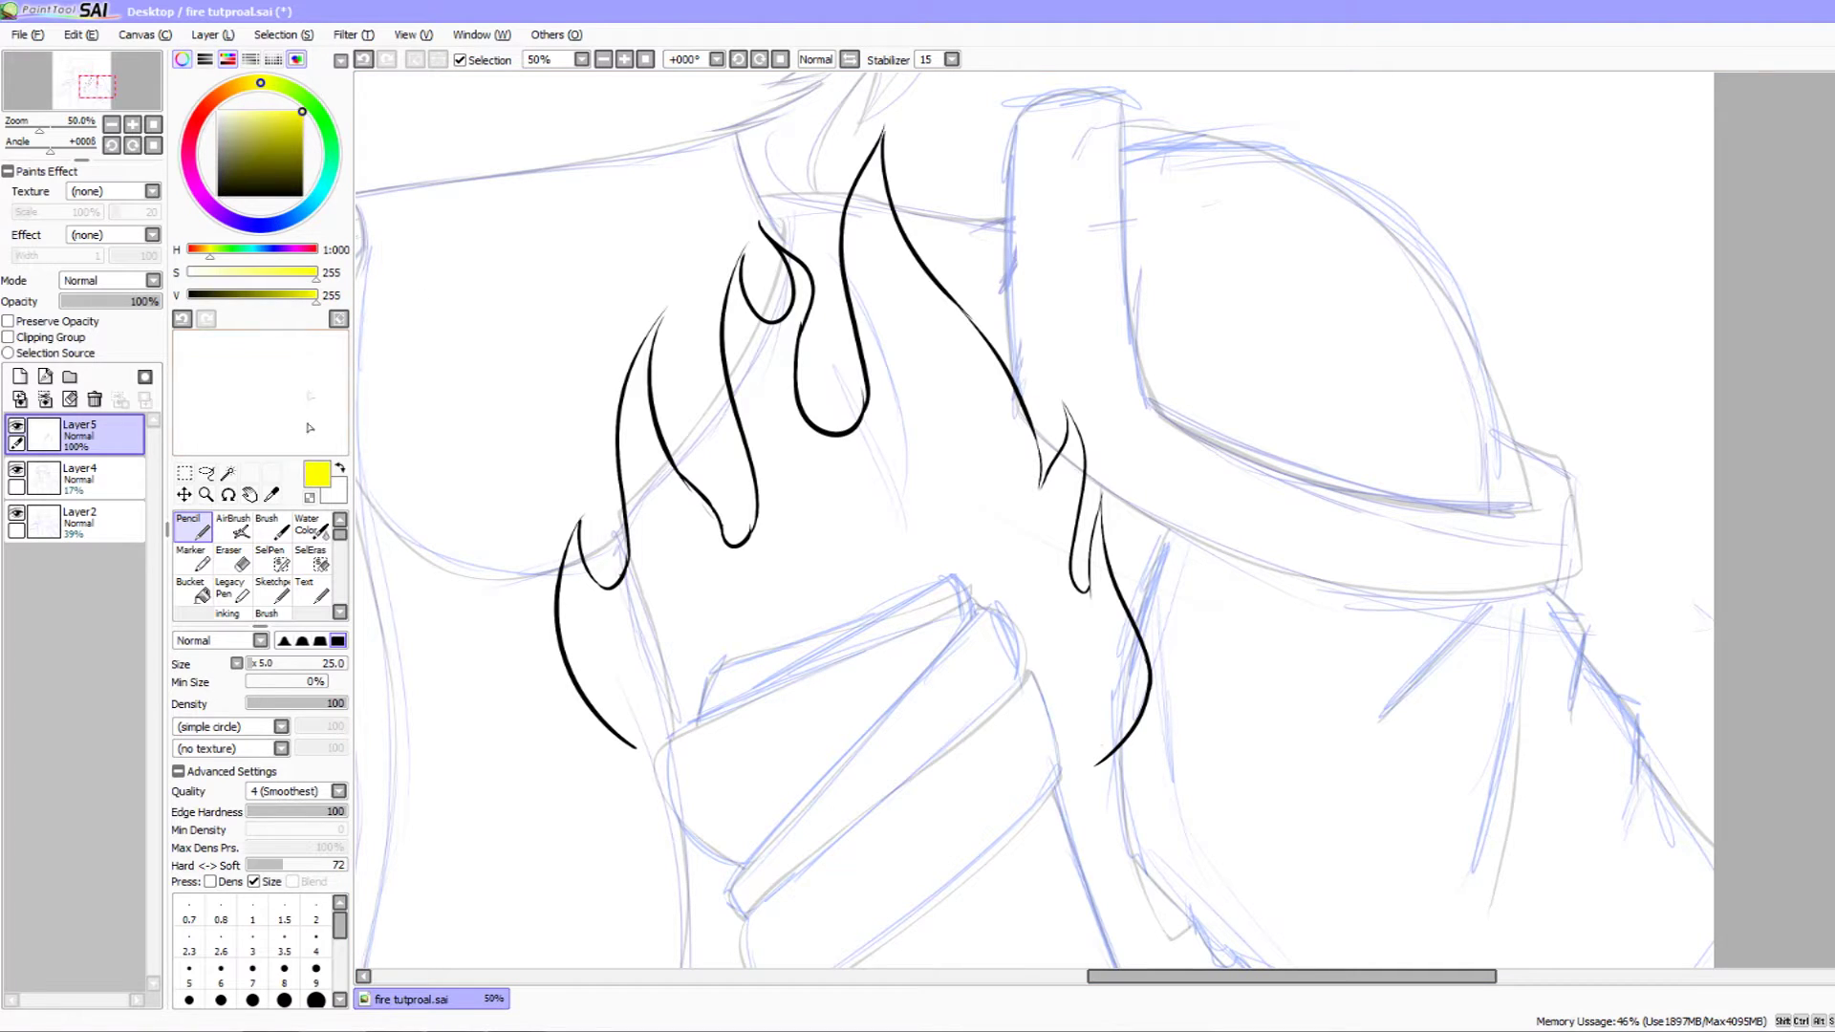
left_click_drag(264, 662, 280, 663)
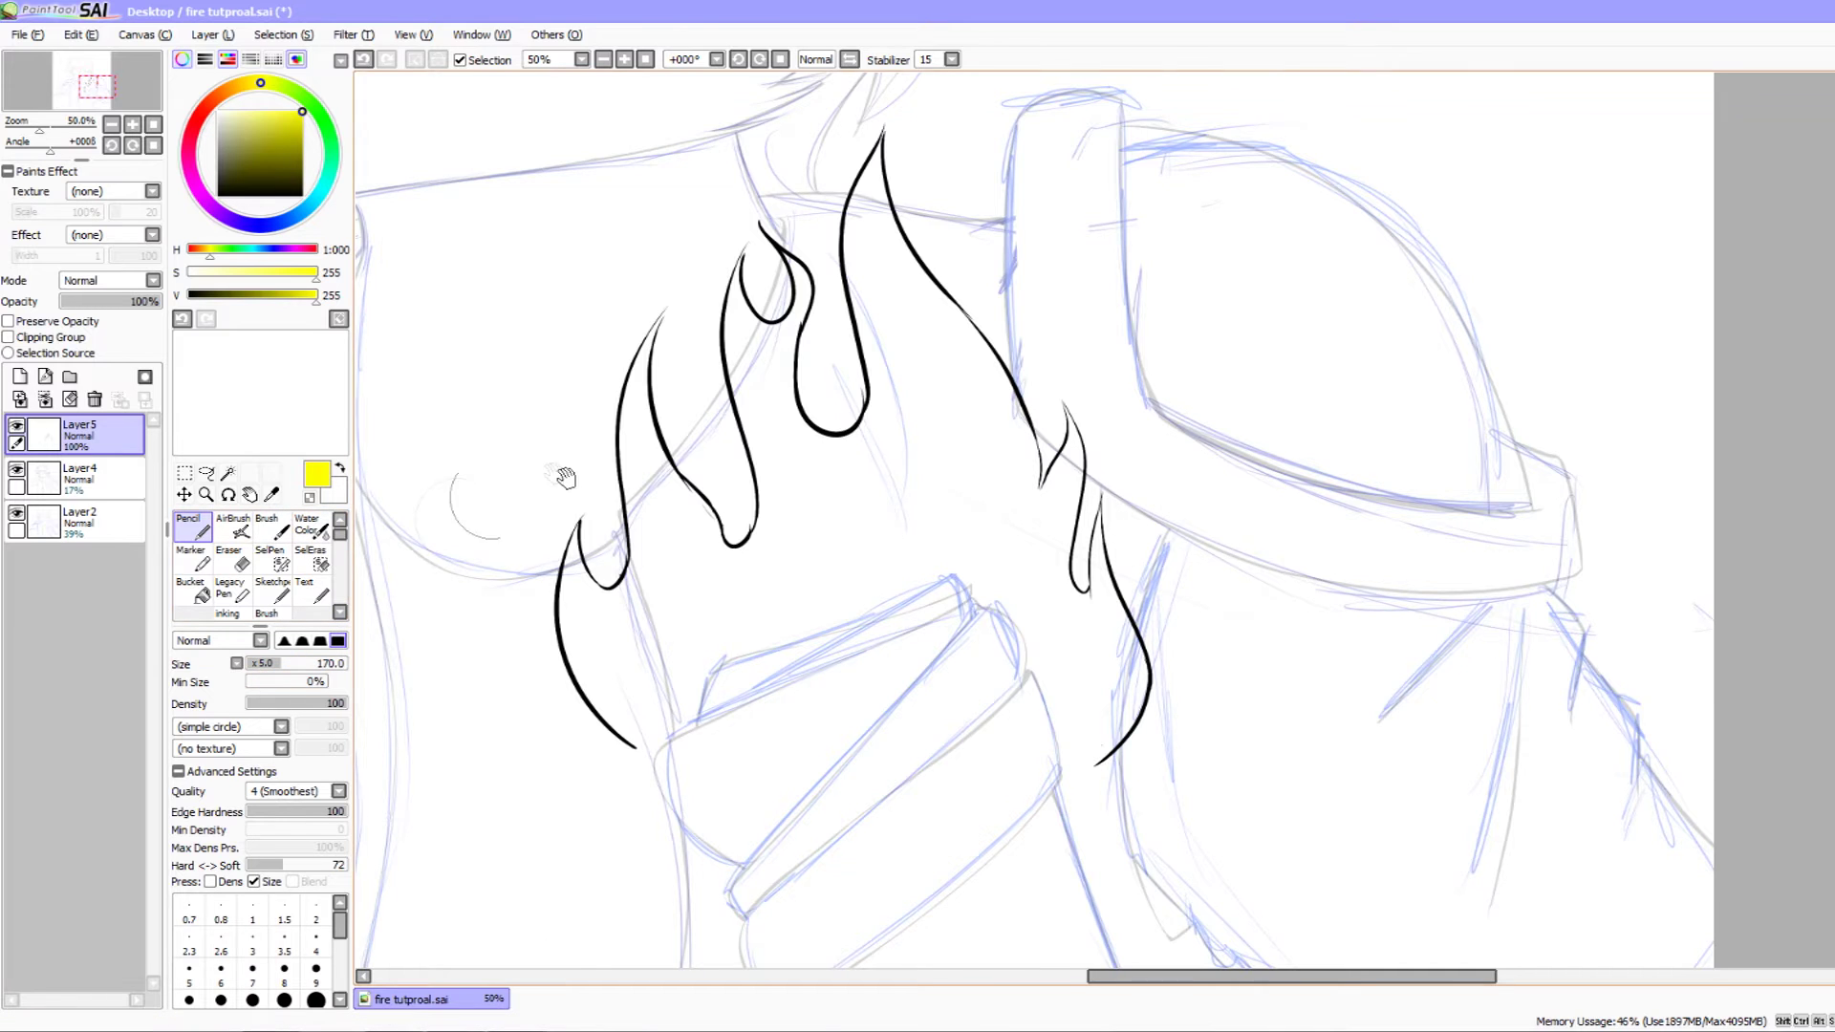
left_click_drag(562, 476, 845, 480)
mouse_move(449, 439)
left_mouse_down()
mouse_move(508, 385)
mouse_move(447, 545)
mouse_move(492, 492)
left_mouse_up()
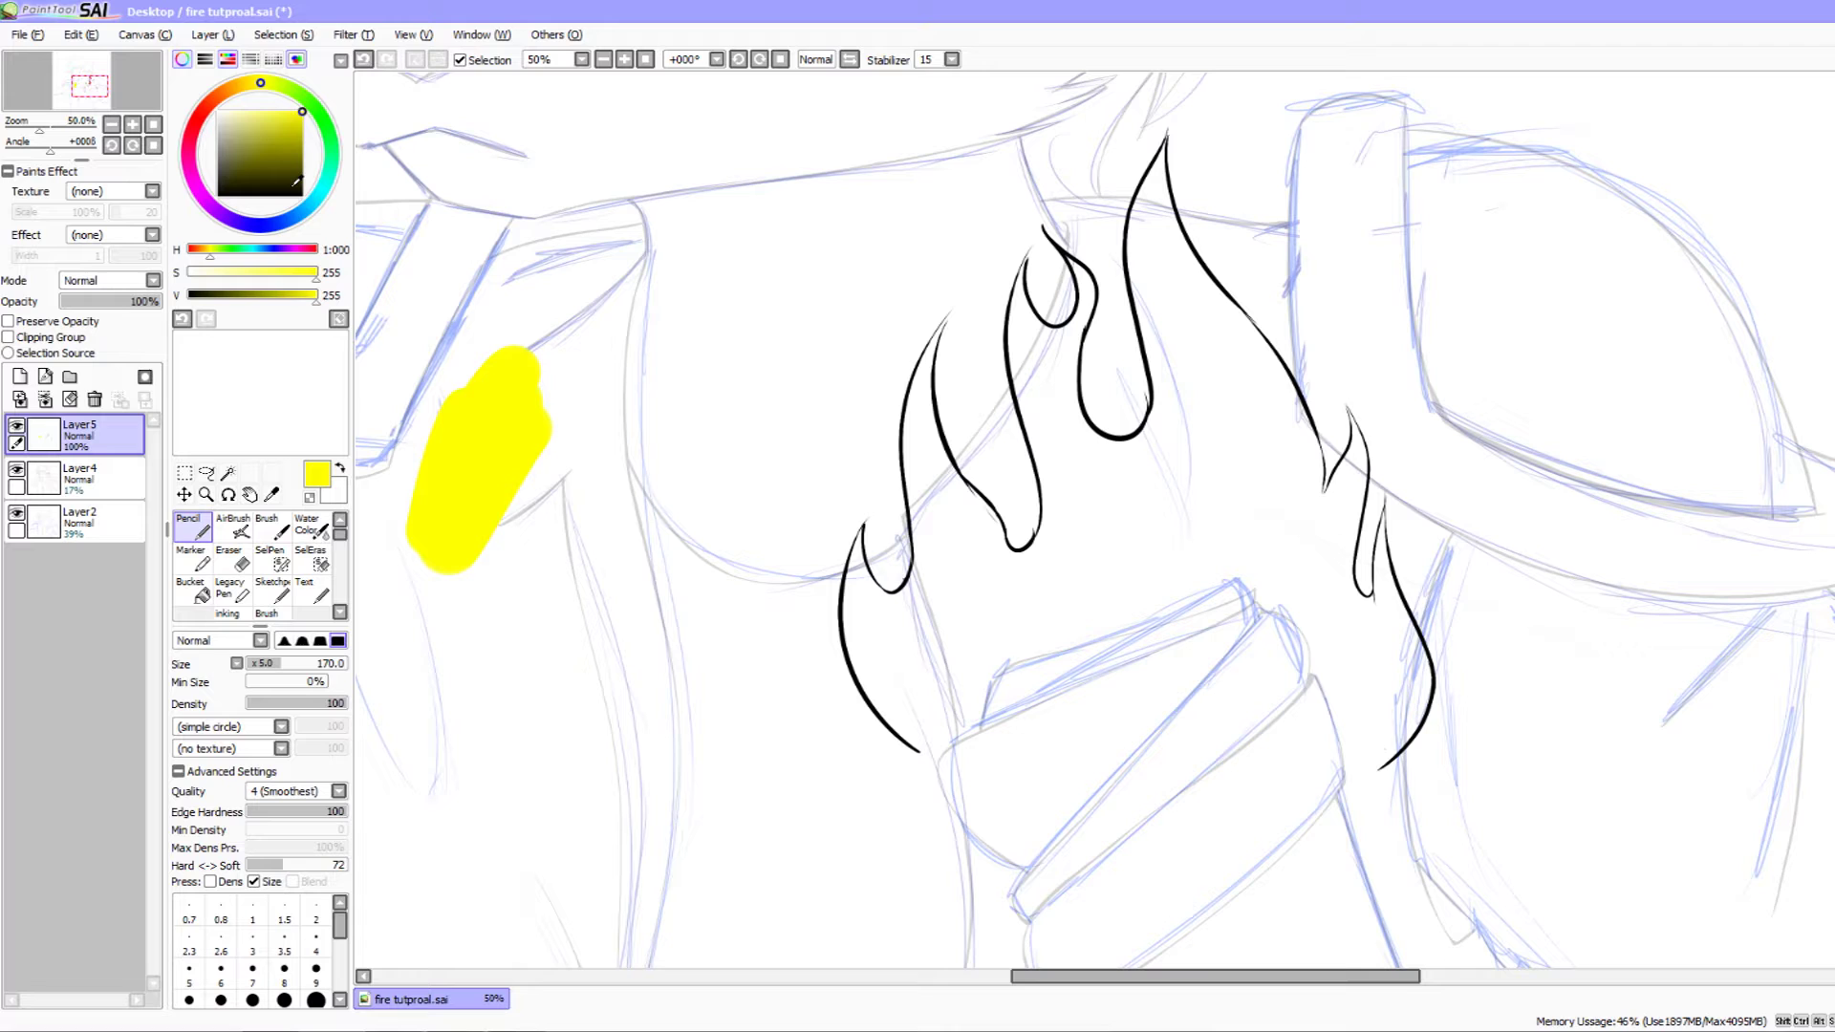
- Add an orange swatch and a red swatch overlapping side by side to the right of the yellow one
left_click_drag(246, 87, 232, 90)
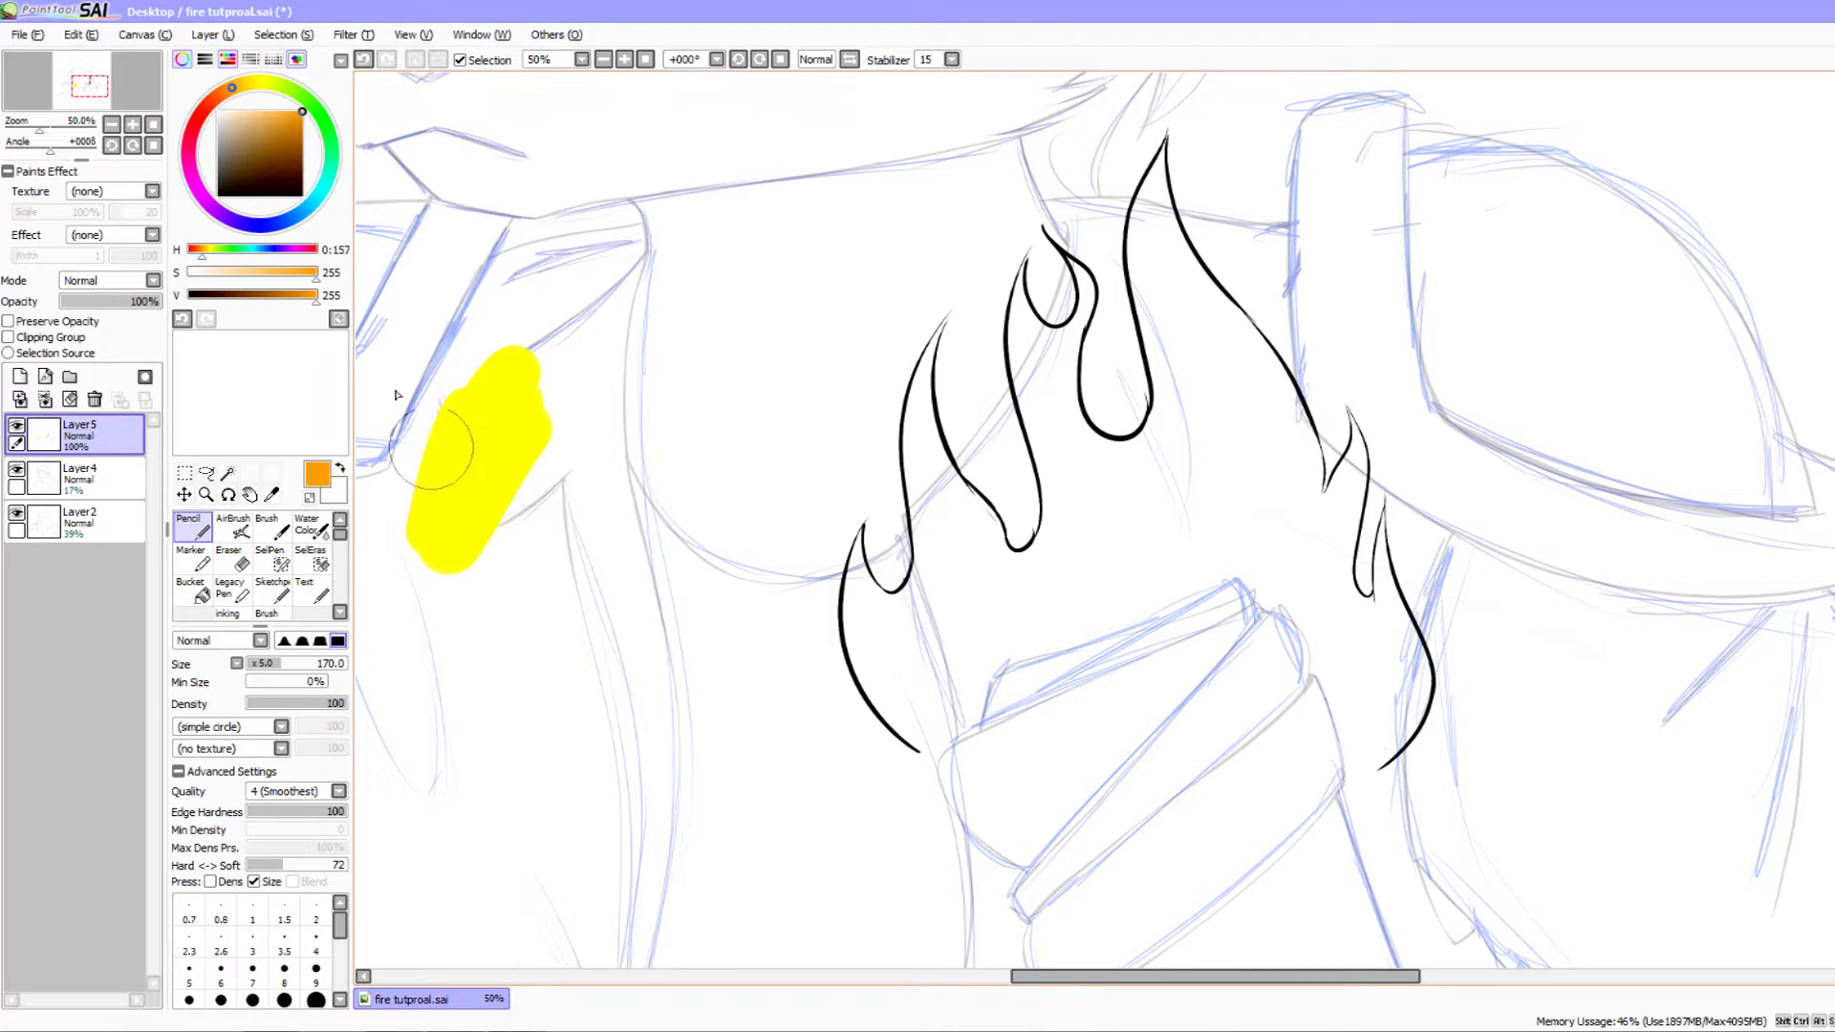
left_click_drag(315, 303, 307, 303)
mouse_move(478, 564)
left_mouse_down()
mouse_move(531, 425)
mouse_move(495, 569)
left_mouse_up()
left_click_drag(231, 87, 204, 109)
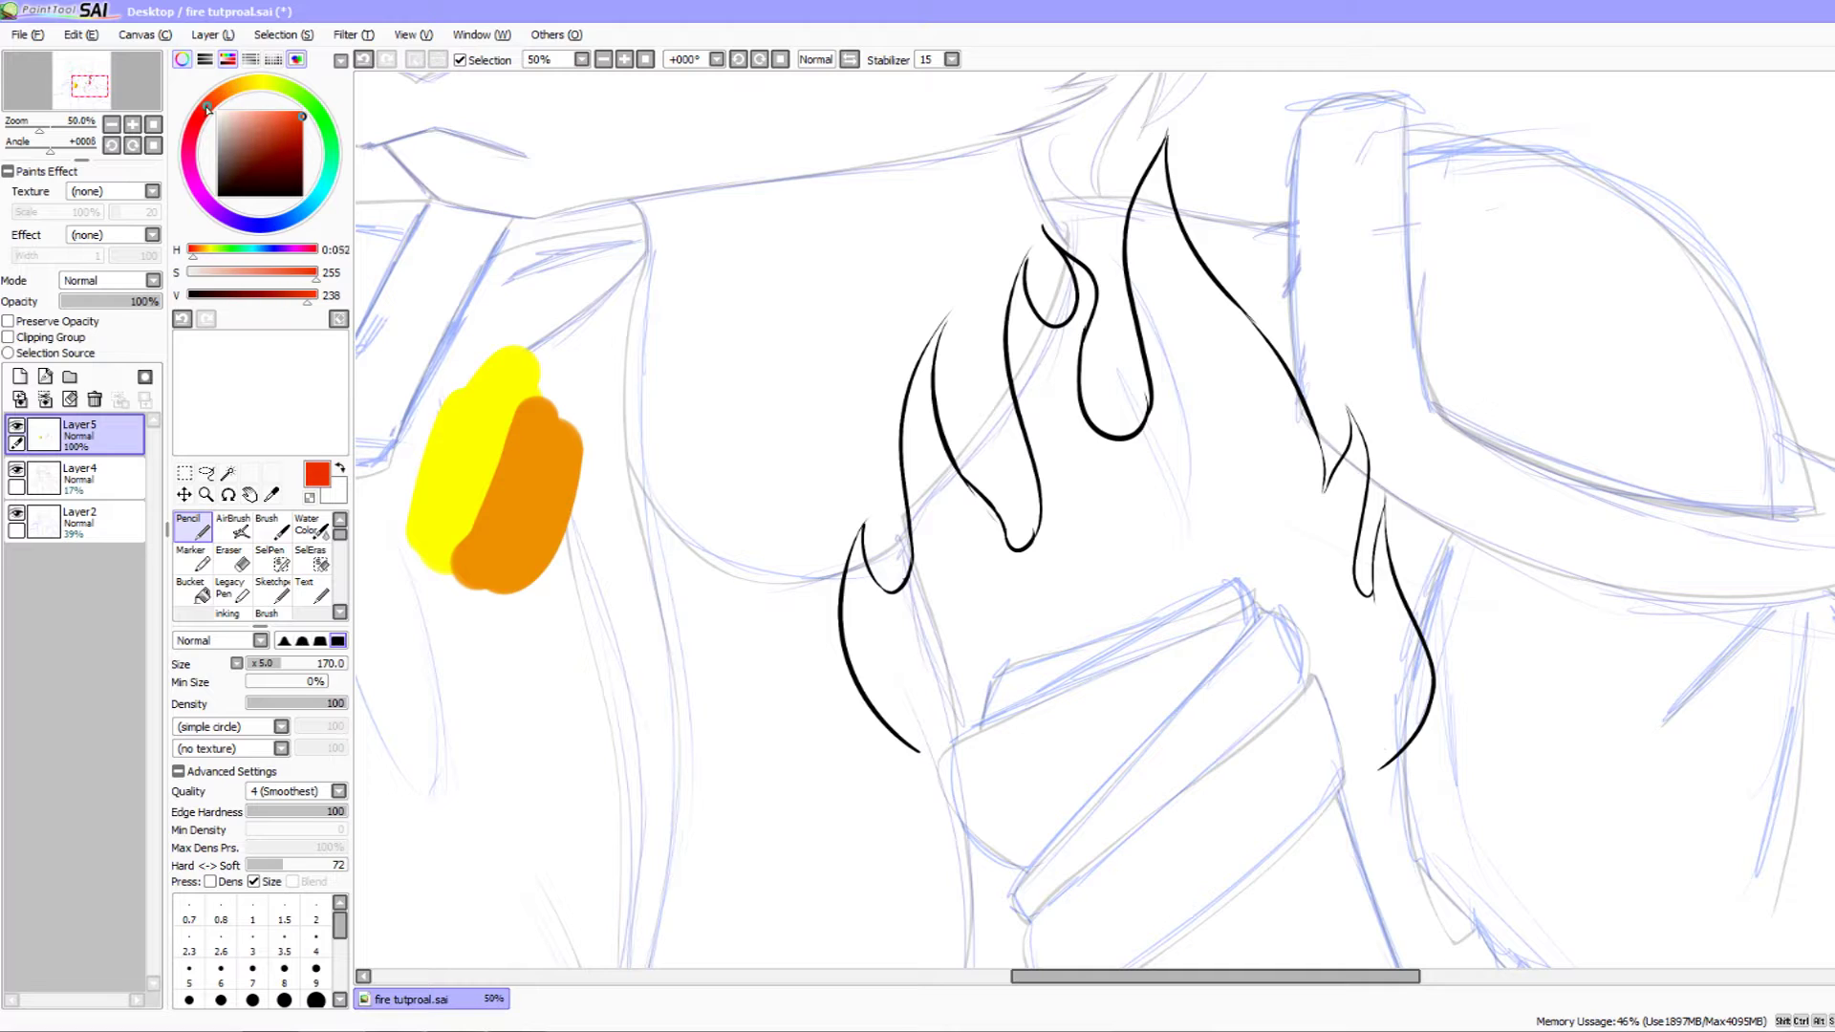
left_click_drag(307, 296, 287, 295)
mouse_move(564, 607)
left_mouse_down()
mouse_move(555, 573)
mouse_move(606, 520)
mouse_move(626, 583)
left_mouse_up()
- Extend the row of swatches with a dark red one and a dark navy blue one
mouse_move(203, 109)
left_mouse_down()
mouse_move(189, 143)
mouse_move(197, 120)
left_mouse_up()
left_click_drag(299, 151, 297, 150)
mouse_move(630, 532)
left_mouse_down()
mouse_move(608, 613)
mouse_move(674, 574)
left_mouse_up()
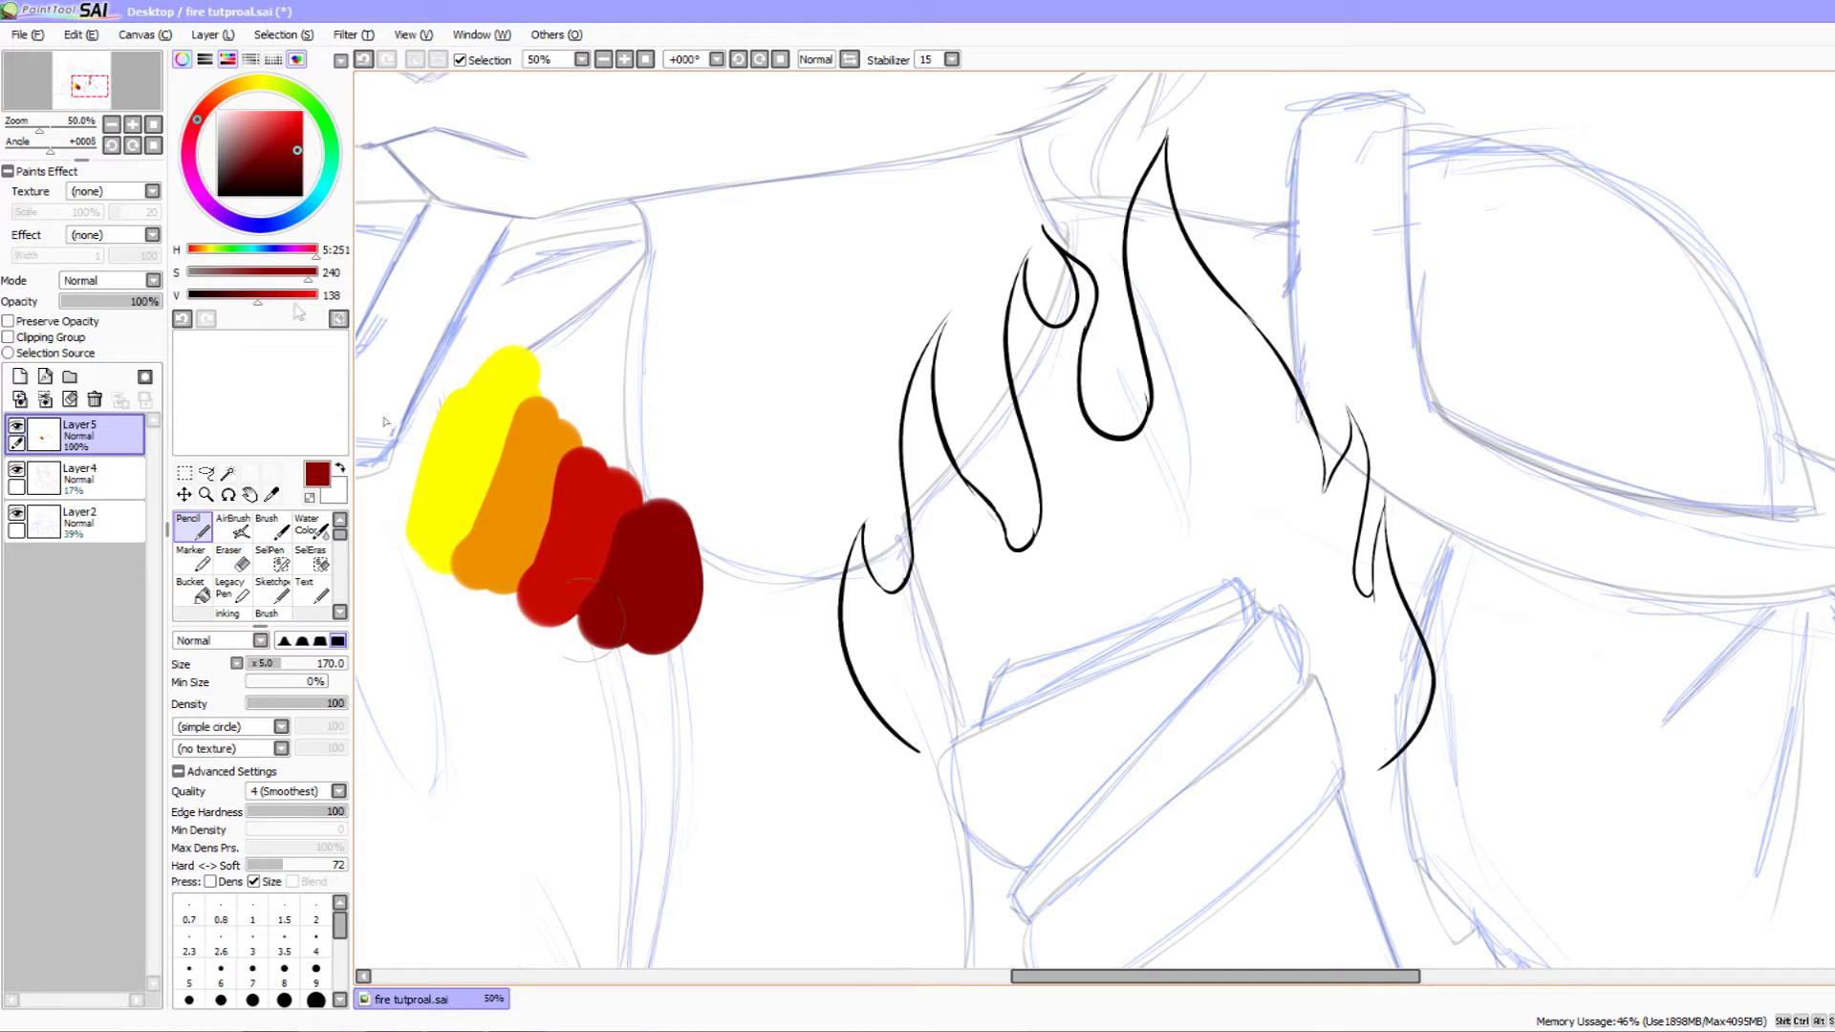
left_click(273, 227)
left_click_drag(297, 150, 299, 173)
mouse_move(712, 570)
left_mouse_down()
mouse_move(723, 662)
mouse_move(767, 621)
left_mouse_up()
mouse_move(225, 302)
left_mouse_down()
mouse_move(258, 306)
mouse_move(230, 308)
left_mouse_up()
left_click_drag(749, 485, 849, 470)
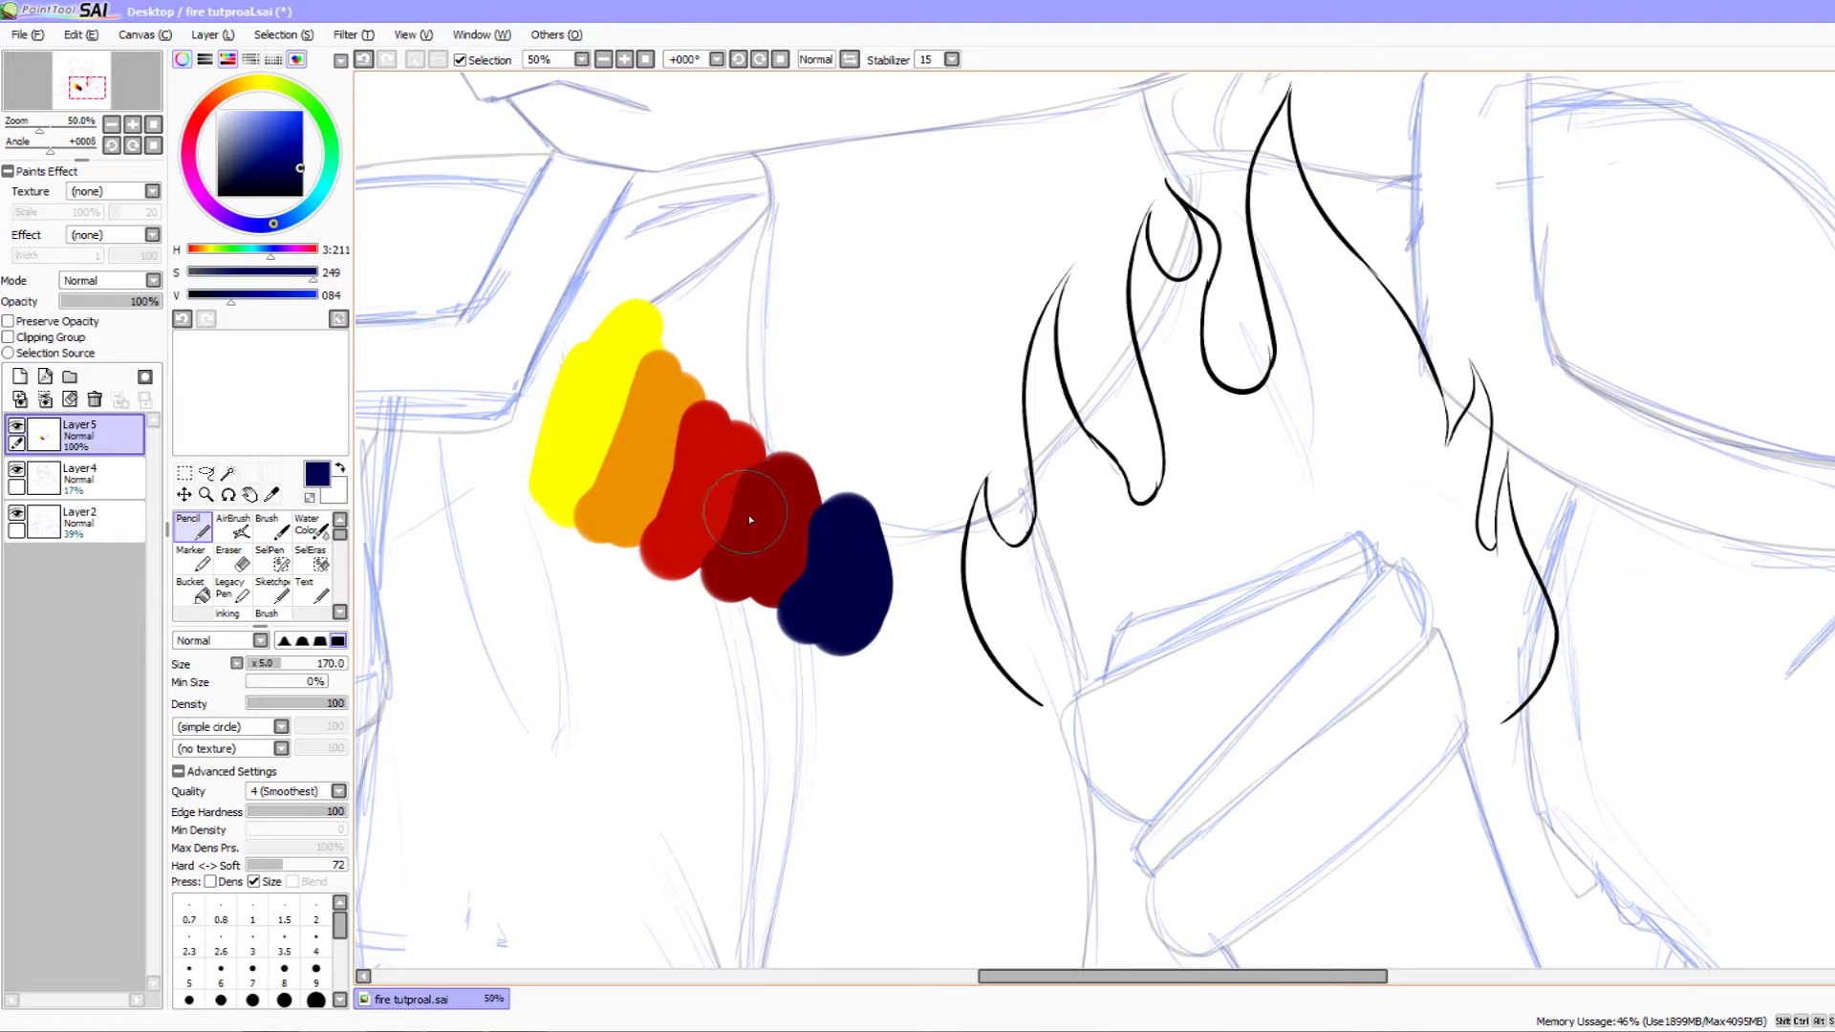
- Try blending the fire colour swatches with the Blur tool at size 365, and undo the blurring
left_click(340, 613)
left_click(339, 613)
left_click(312, 589)
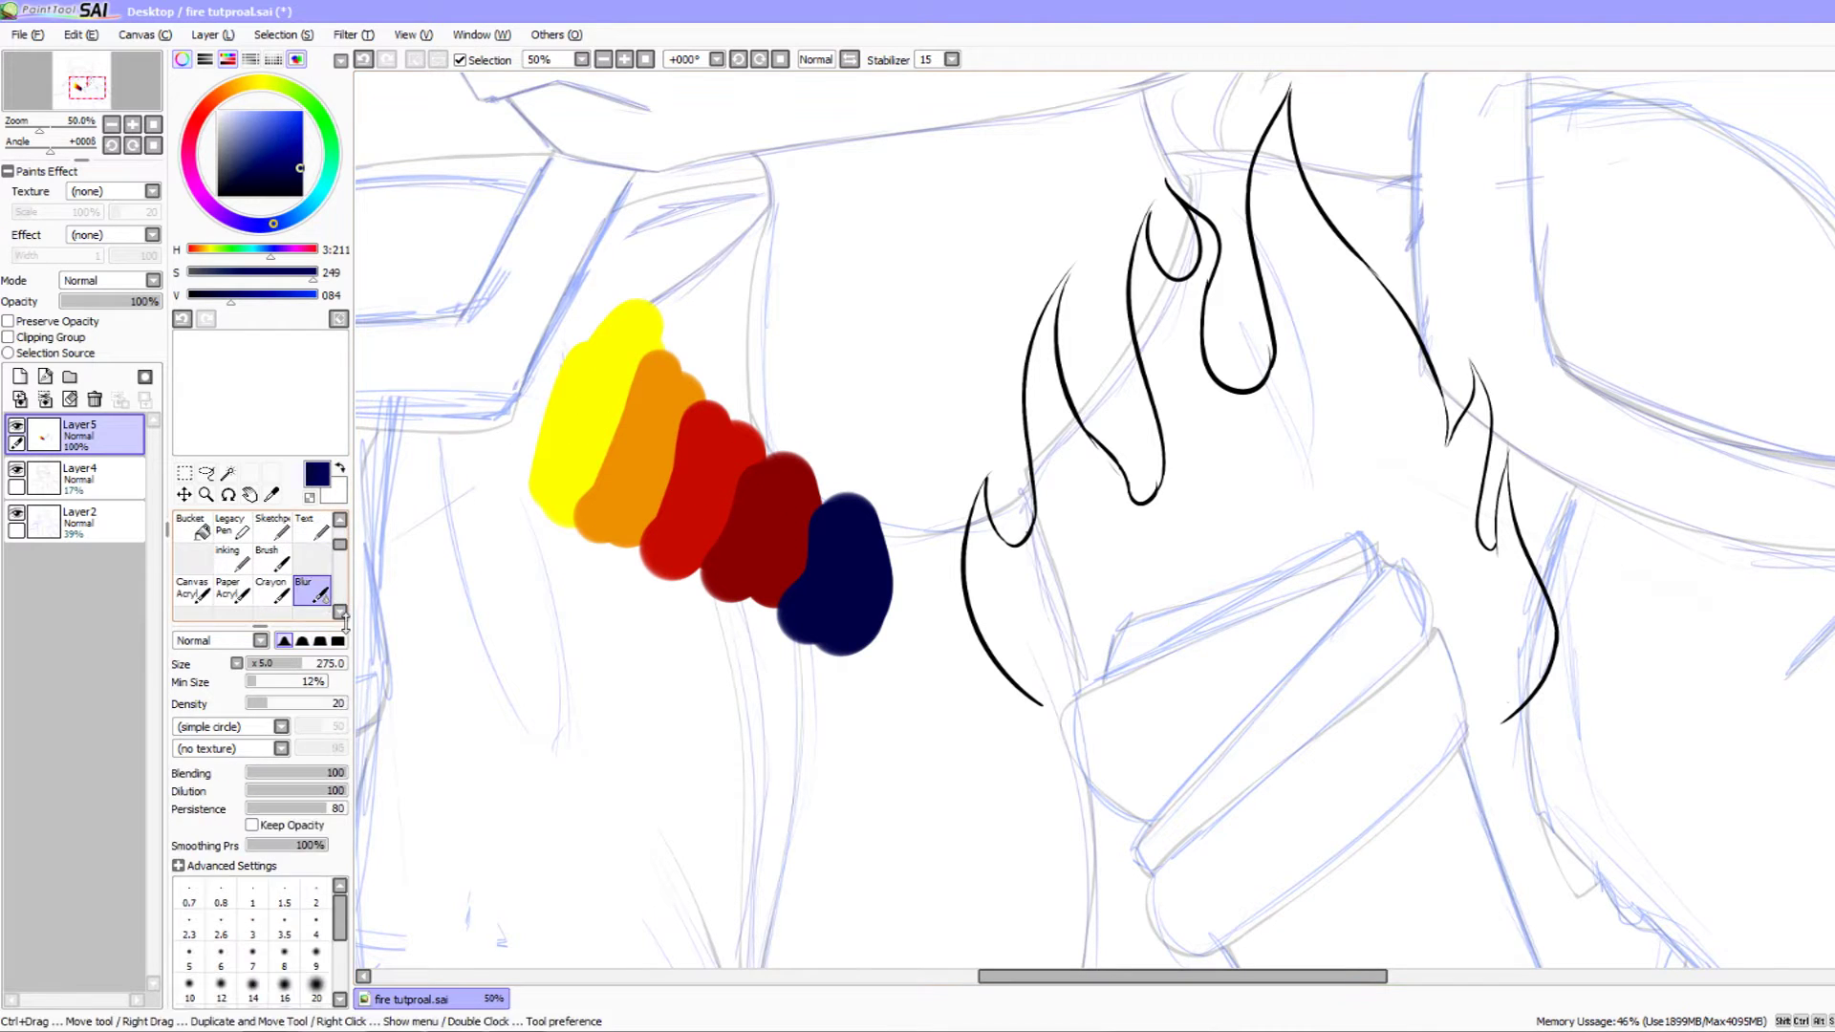
mouse_move(824, 594)
left_mouse_down()
mouse_move(708, 500)
mouse_move(835, 622)
mouse_move(570, 410)
mouse_move(840, 584)
left_mouse_up()
key("ctrl+z")
key("ctrl+z")
key("ctrl+z")
key("ctrl+z")
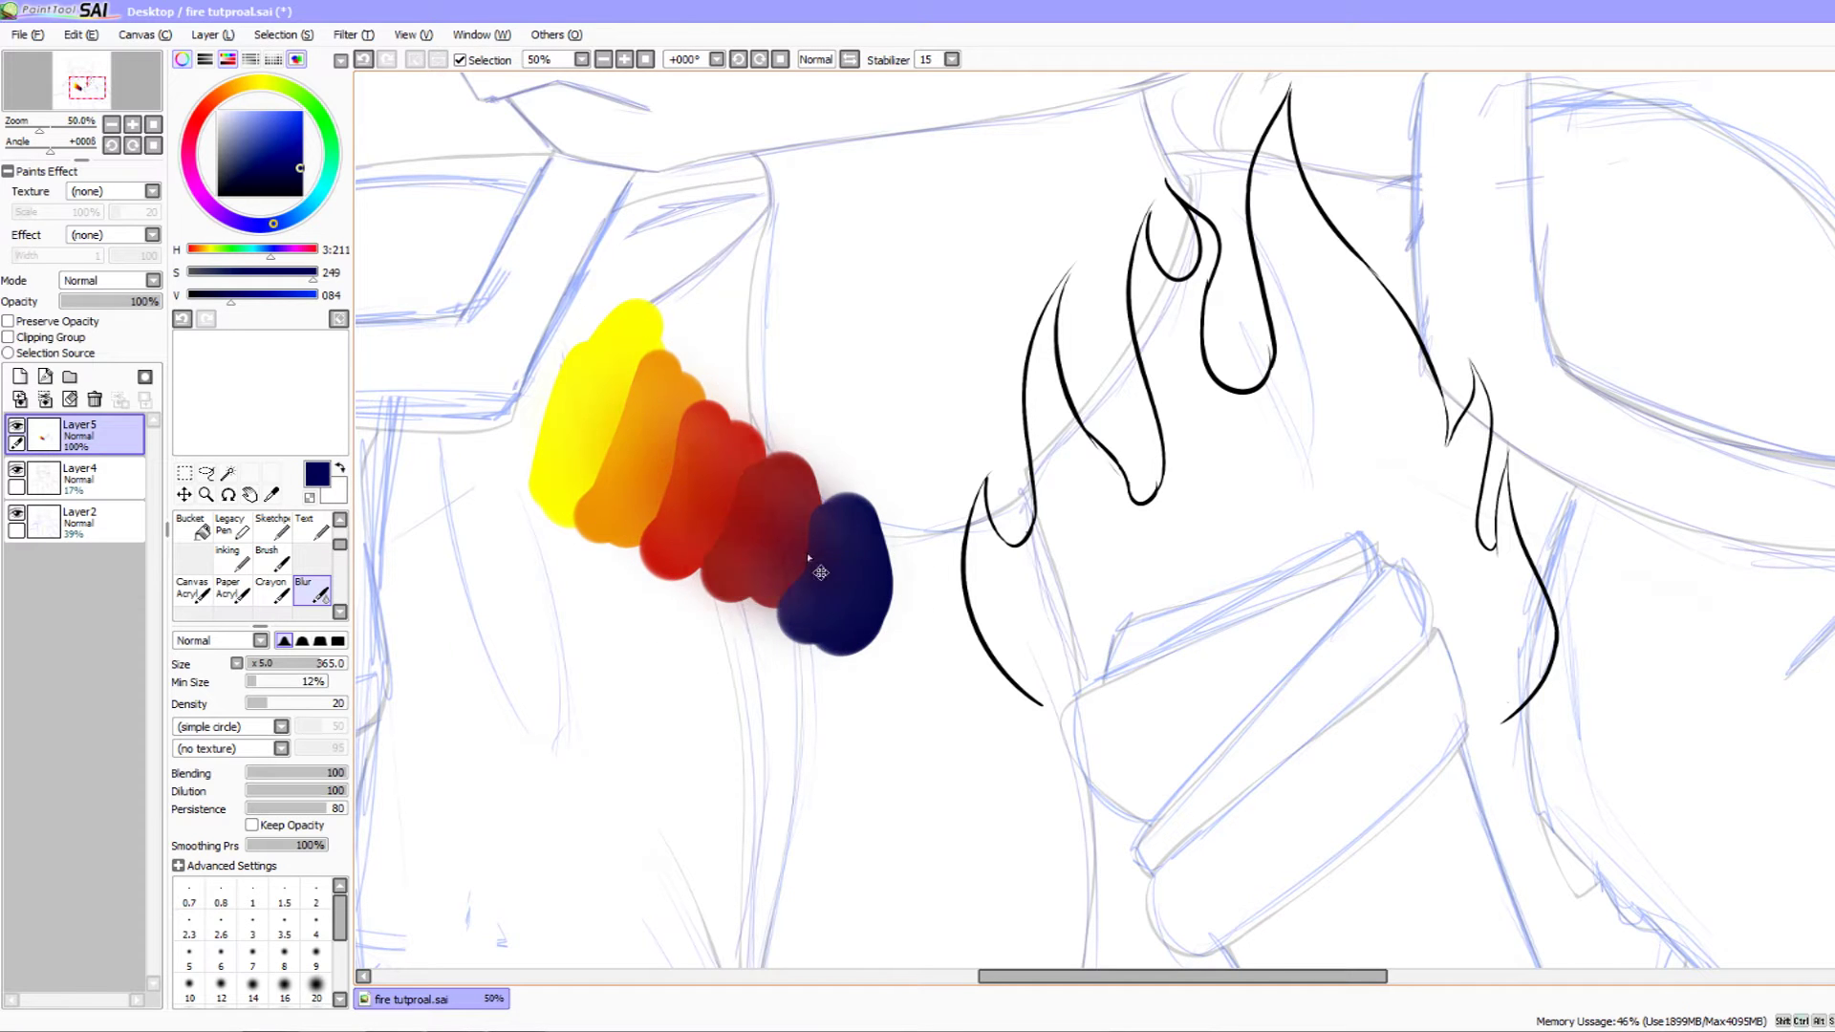
left_click_drag(606, 566, 558, 601)
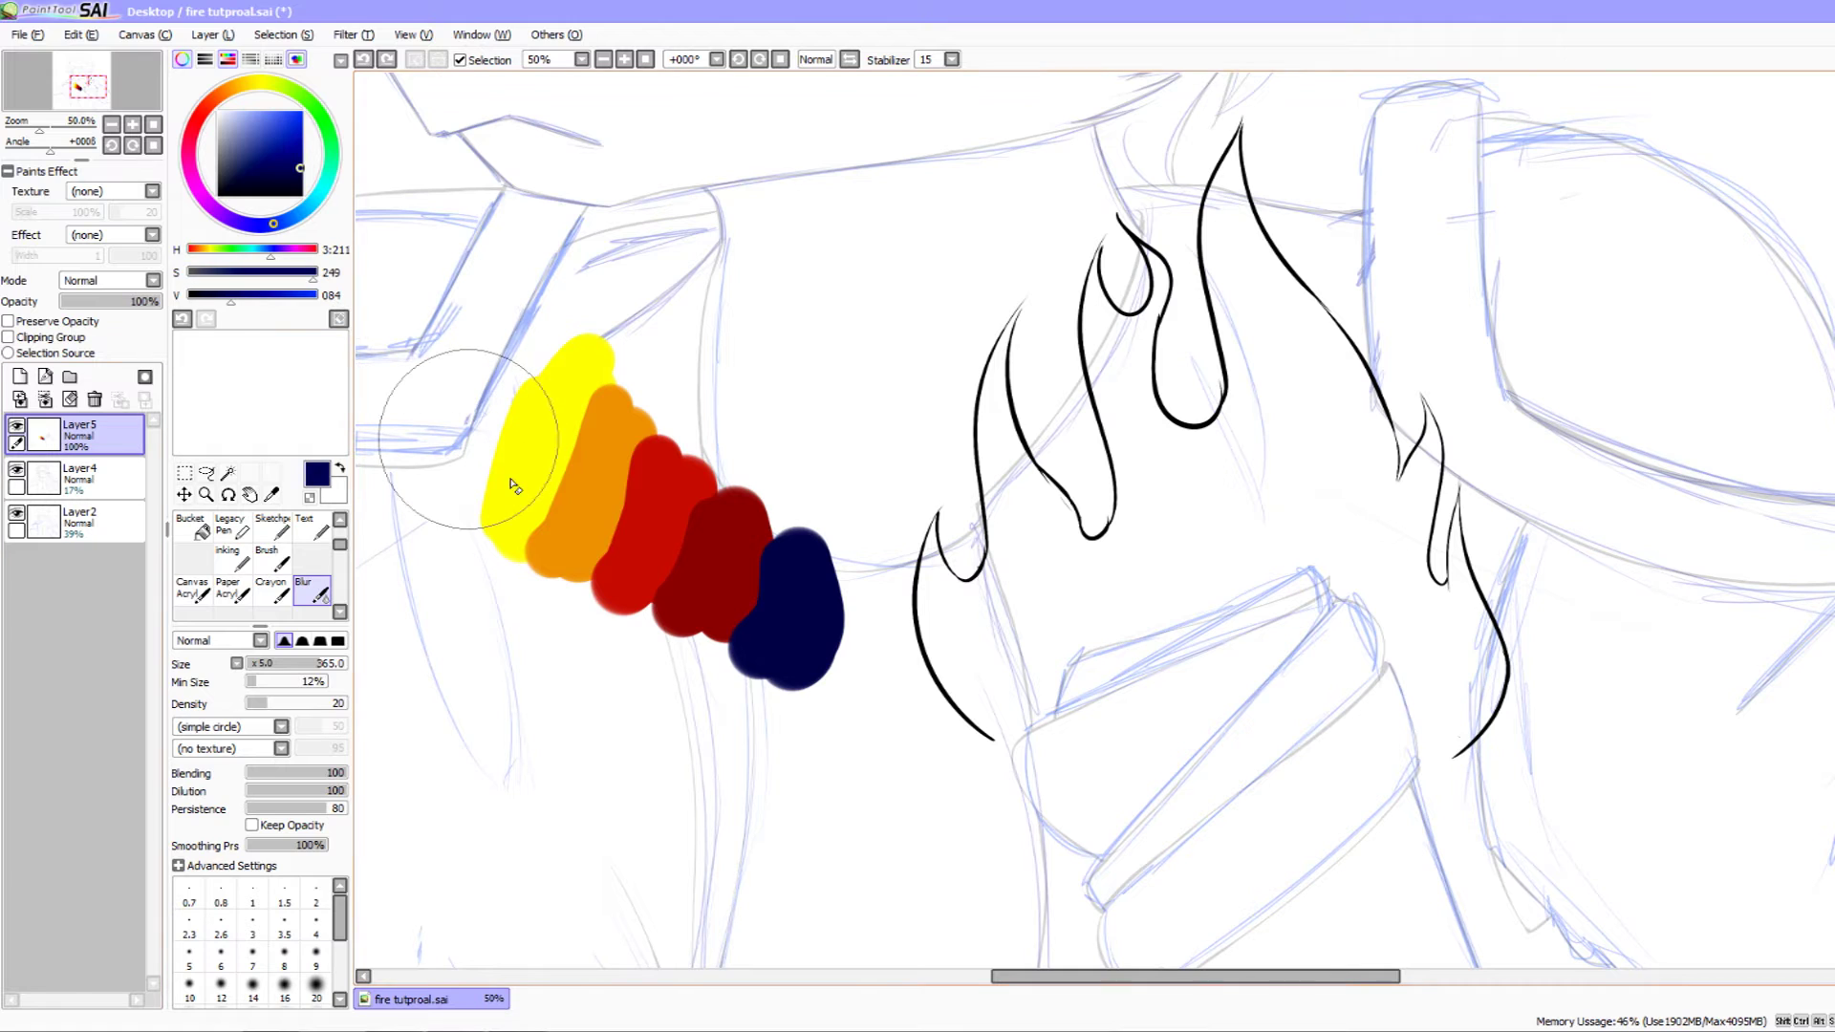
- Erase all the colour swatches beside the flame
key("e")
mouse_move(463, 504)
left_mouse_down()
mouse_move(534, 373)
mouse_move(505, 487)
mouse_move(521, 506)
mouse_move(607, 430)
mouse_move(680, 418)
left_mouse_up()
mouse_move(578, 571)
left_mouse_down()
mouse_move(712, 573)
mouse_move(798, 612)
mouse_move(779, 621)
left_mouse_up()
key("e")
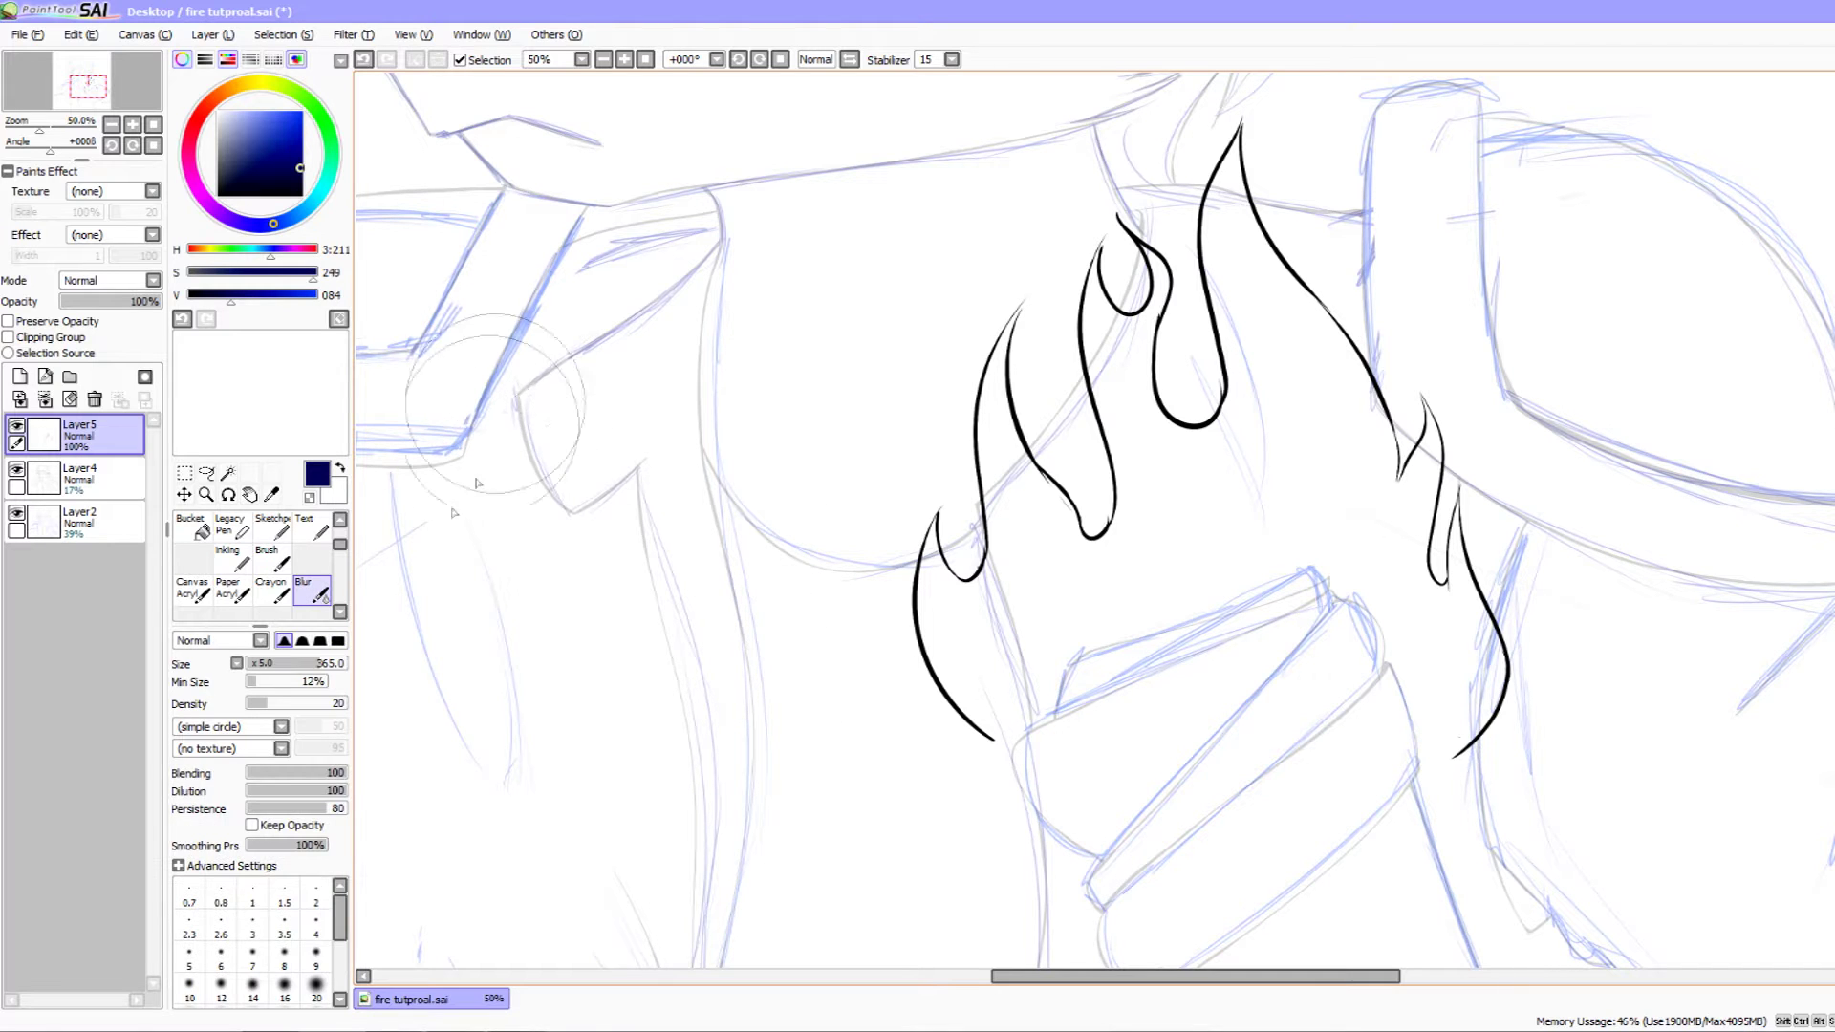
- Switch back to the Pencil with black as the colour and a brush size of 16 for the torch flame
left_click(339, 520)
left_click(195, 524)
left_click_drag(263, 297, 189, 297)
left_click_drag(860, 631, 558, 462)
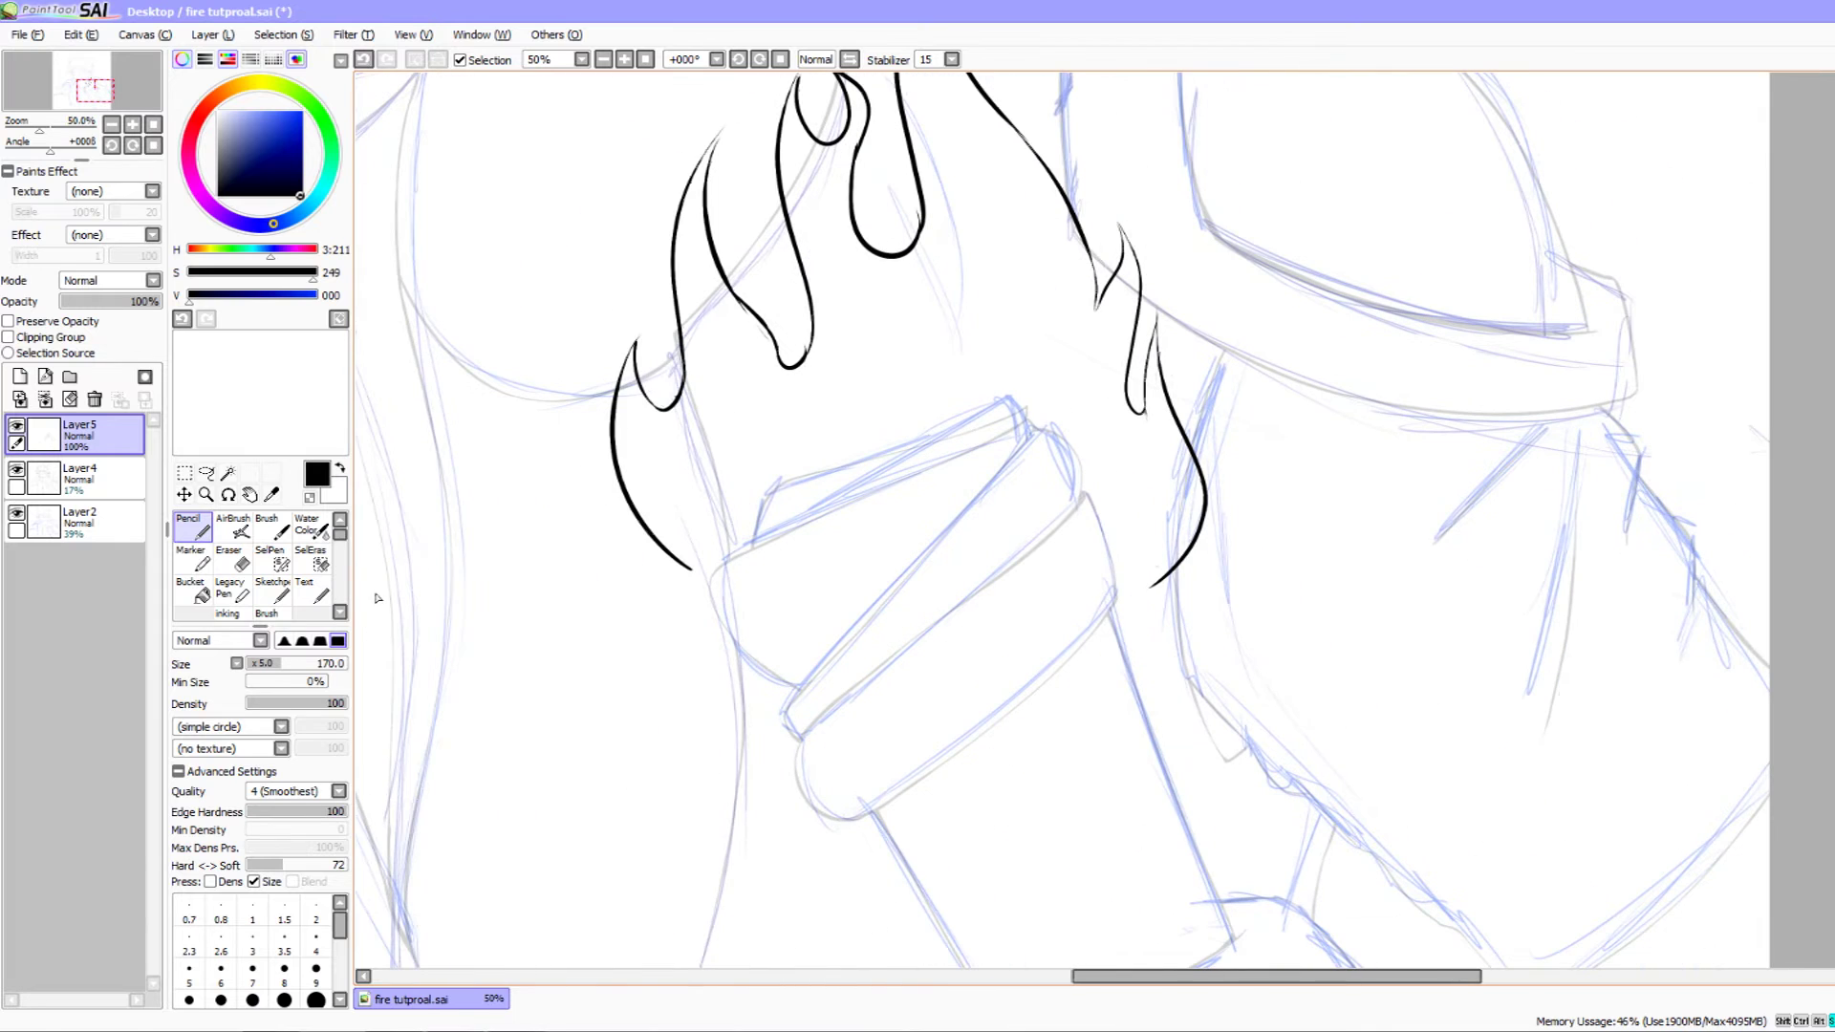
left_click(253, 662)
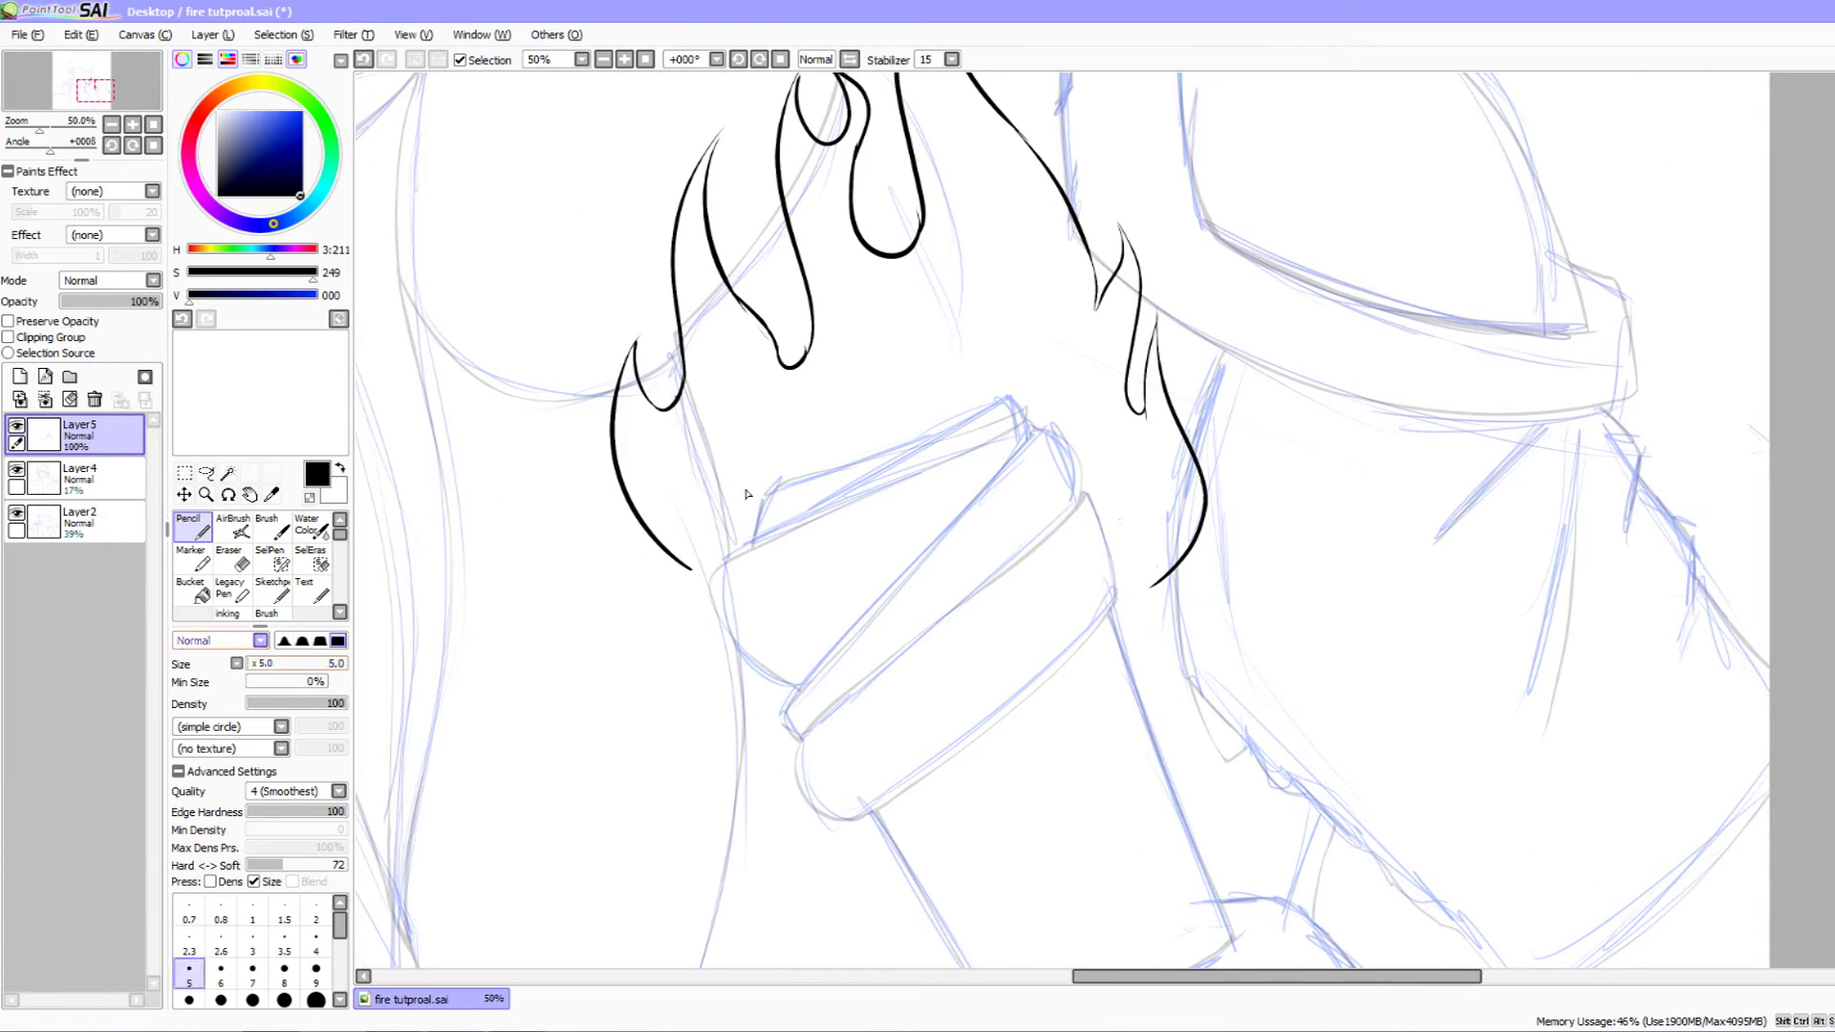
key("bracketright")
key("bracketright")
key("bracketright")
key("bracketright")
key("bracketright")
key("bracketright")
key("bracketright")
key("bracketright")
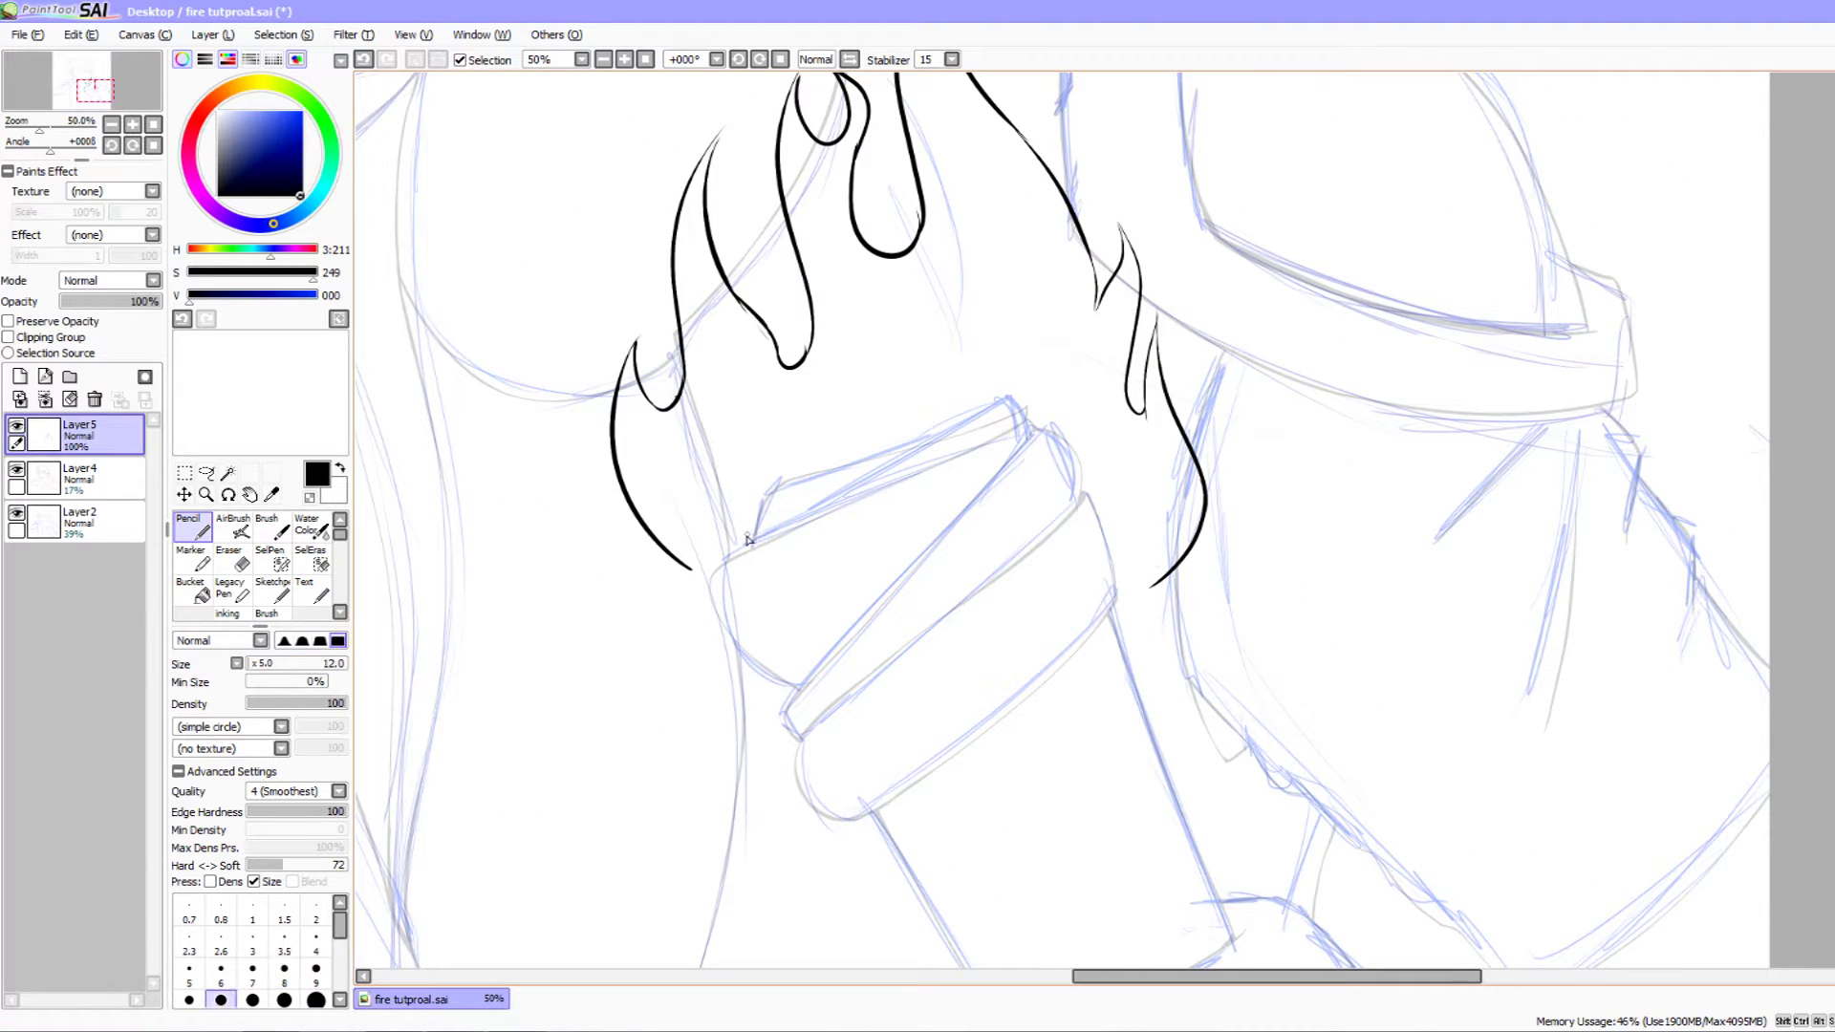
left_click_drag(750, 532, 736, 566)
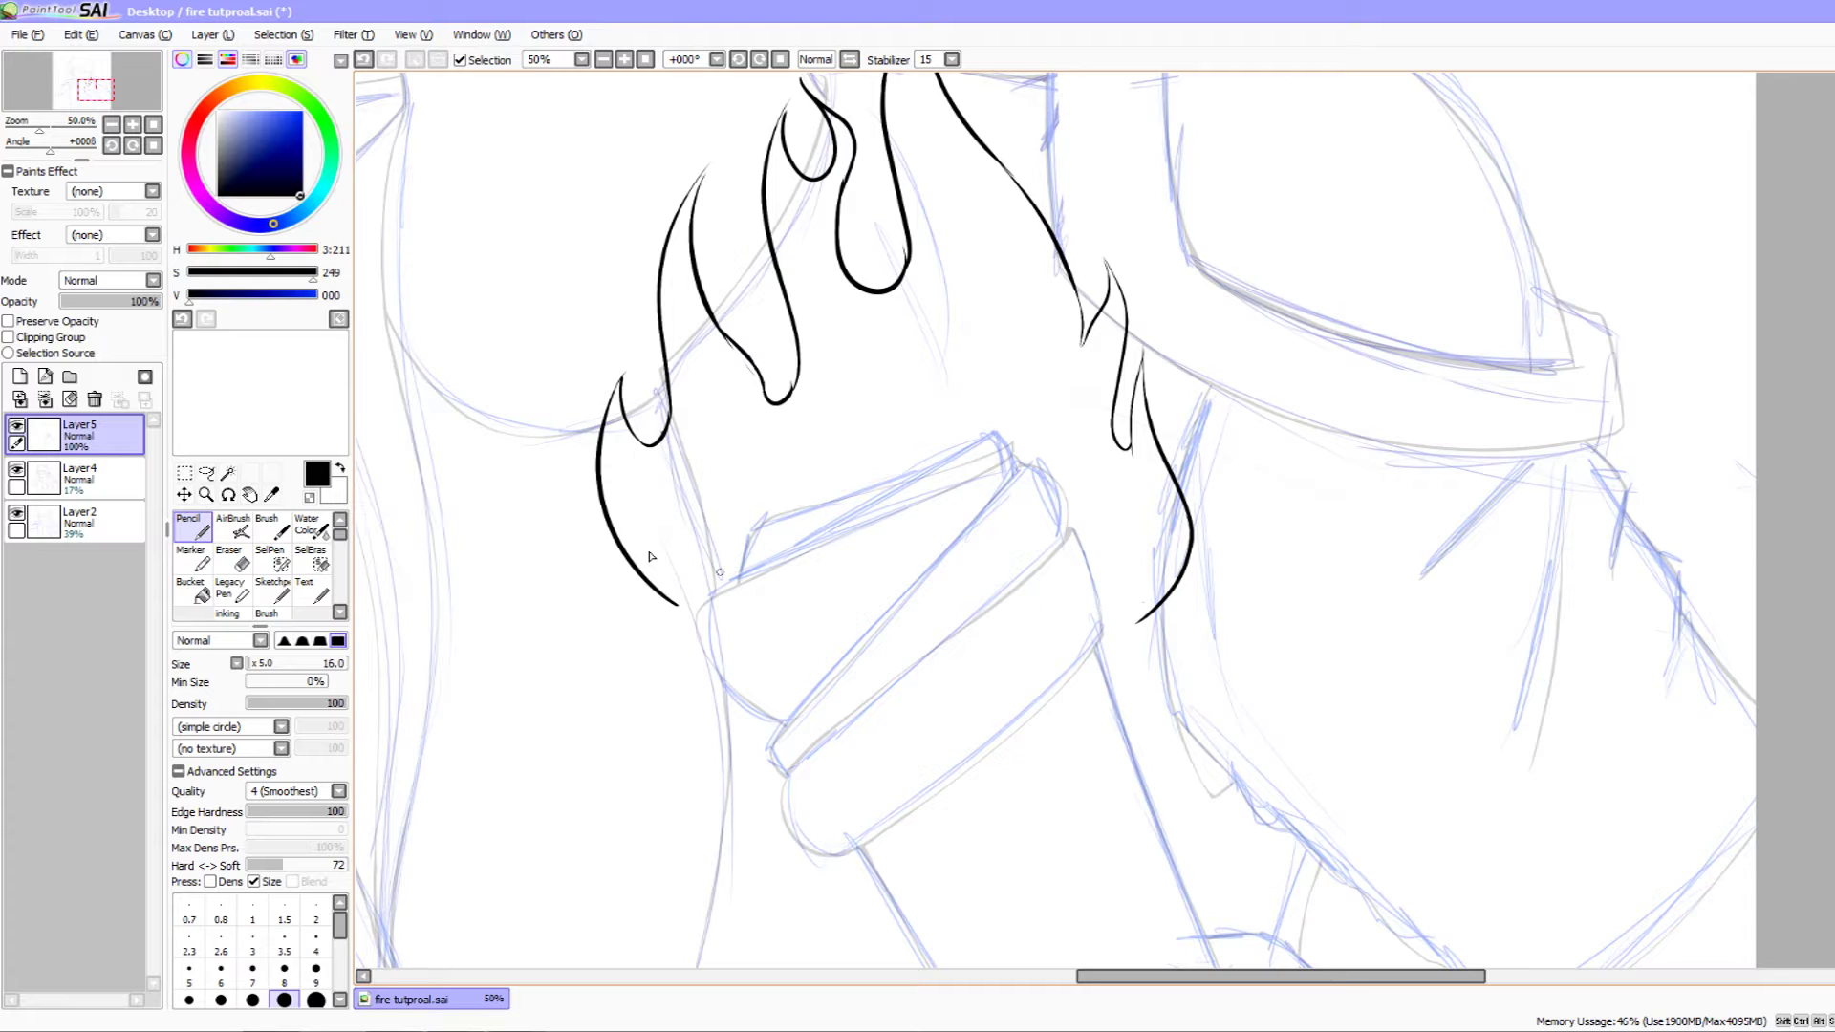
- Sketch small inner flame strokes inside the left part of the torch flame, undoing the strokes that miss
left_click_drag(727, 585, 682, 631)
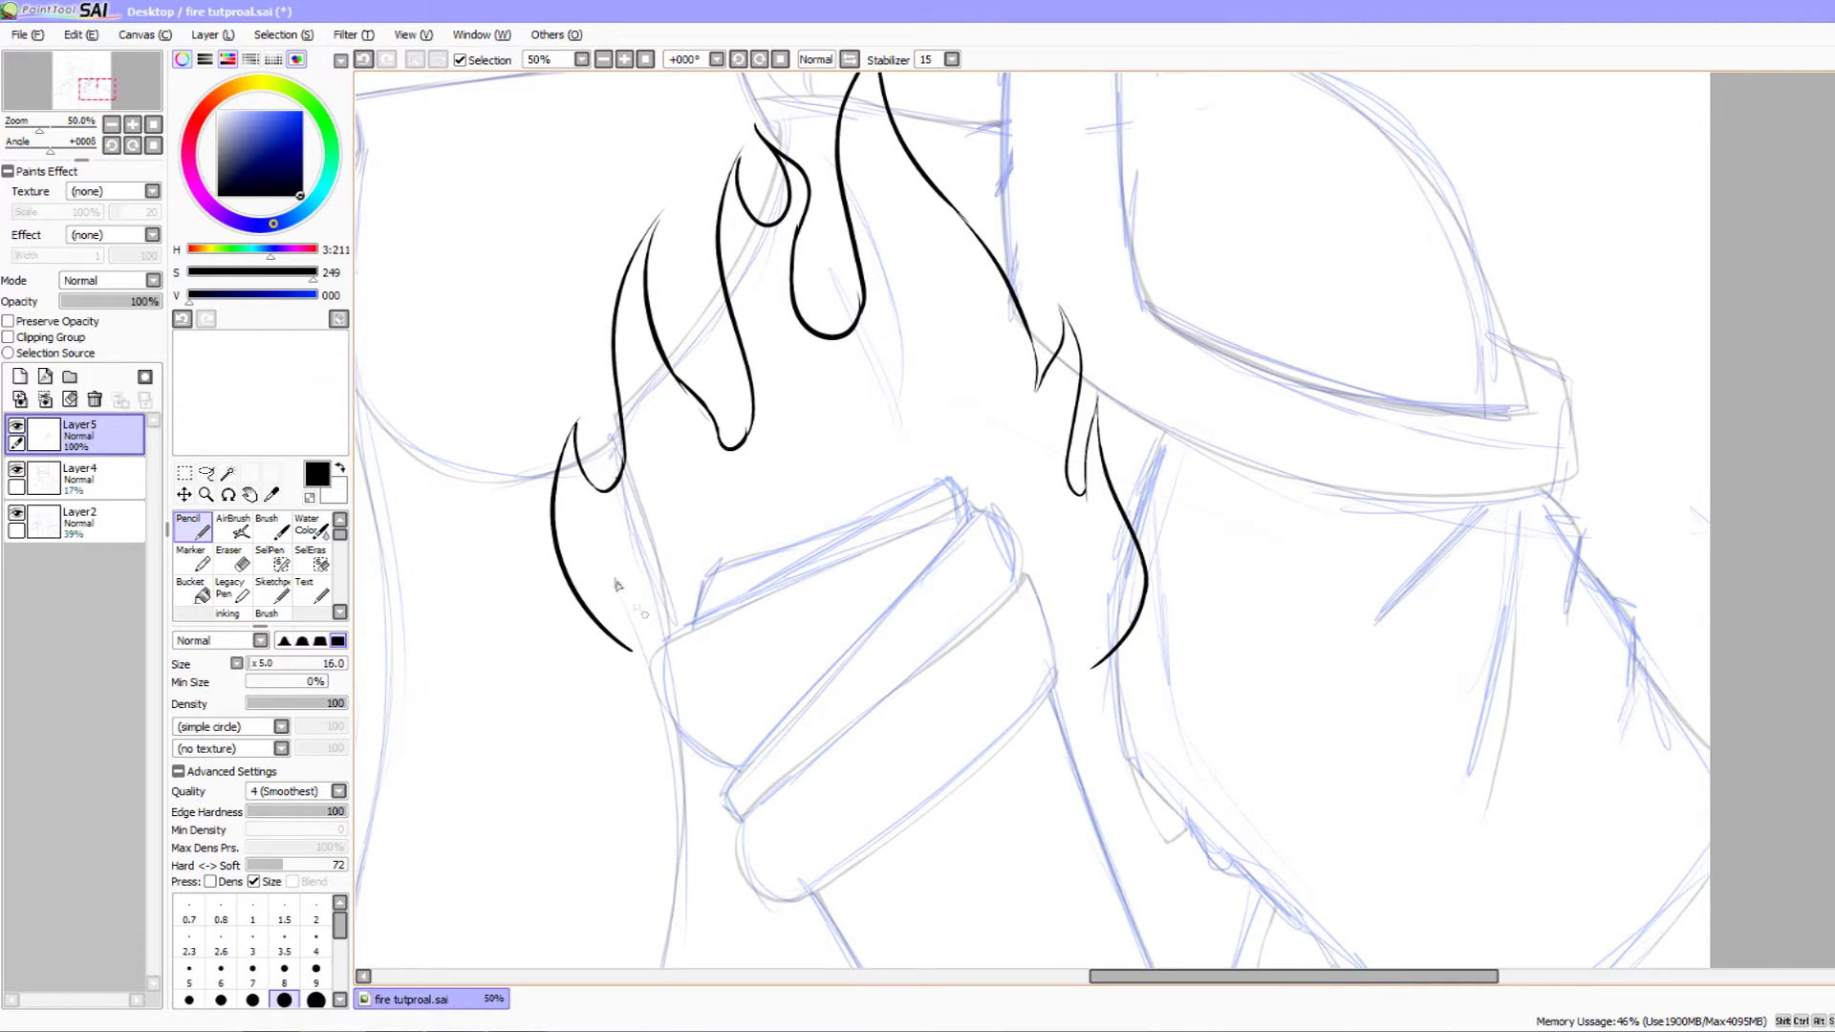
mouse_move(617, 578)
left_mouse_down()
mouse_move(640, 626)
mouse_move(654, 593)
mouse_move(640, 608)
mouse_move(668, 622)
mouse_move(643, 464)
mouse_move(697, 552)
mouse_move(683, 581)
mouse_move(619, 600)
left_mouse_up()
mouse_move(655, 525)
left_mouse_down()
mouse_move(638, 524)
mouse_move(659, 572)
mouse_move(698, 576)
mouse_move(628, 544)
left_mouse_up()
mouse_move(628, 545)
left_mouse_down()
mouse_move(657, 579)
mouse_move(654, 526)
mouse_move(666, 567)
mouse_move(784, 567)
left_mouse_up()
key("ctrl+z")
key("ctrl+z")
mouse_move(740, 468)
left_mouse_down()
mouse_move(694, 465)
mouse_move(712, 475)
left_mouse_up()
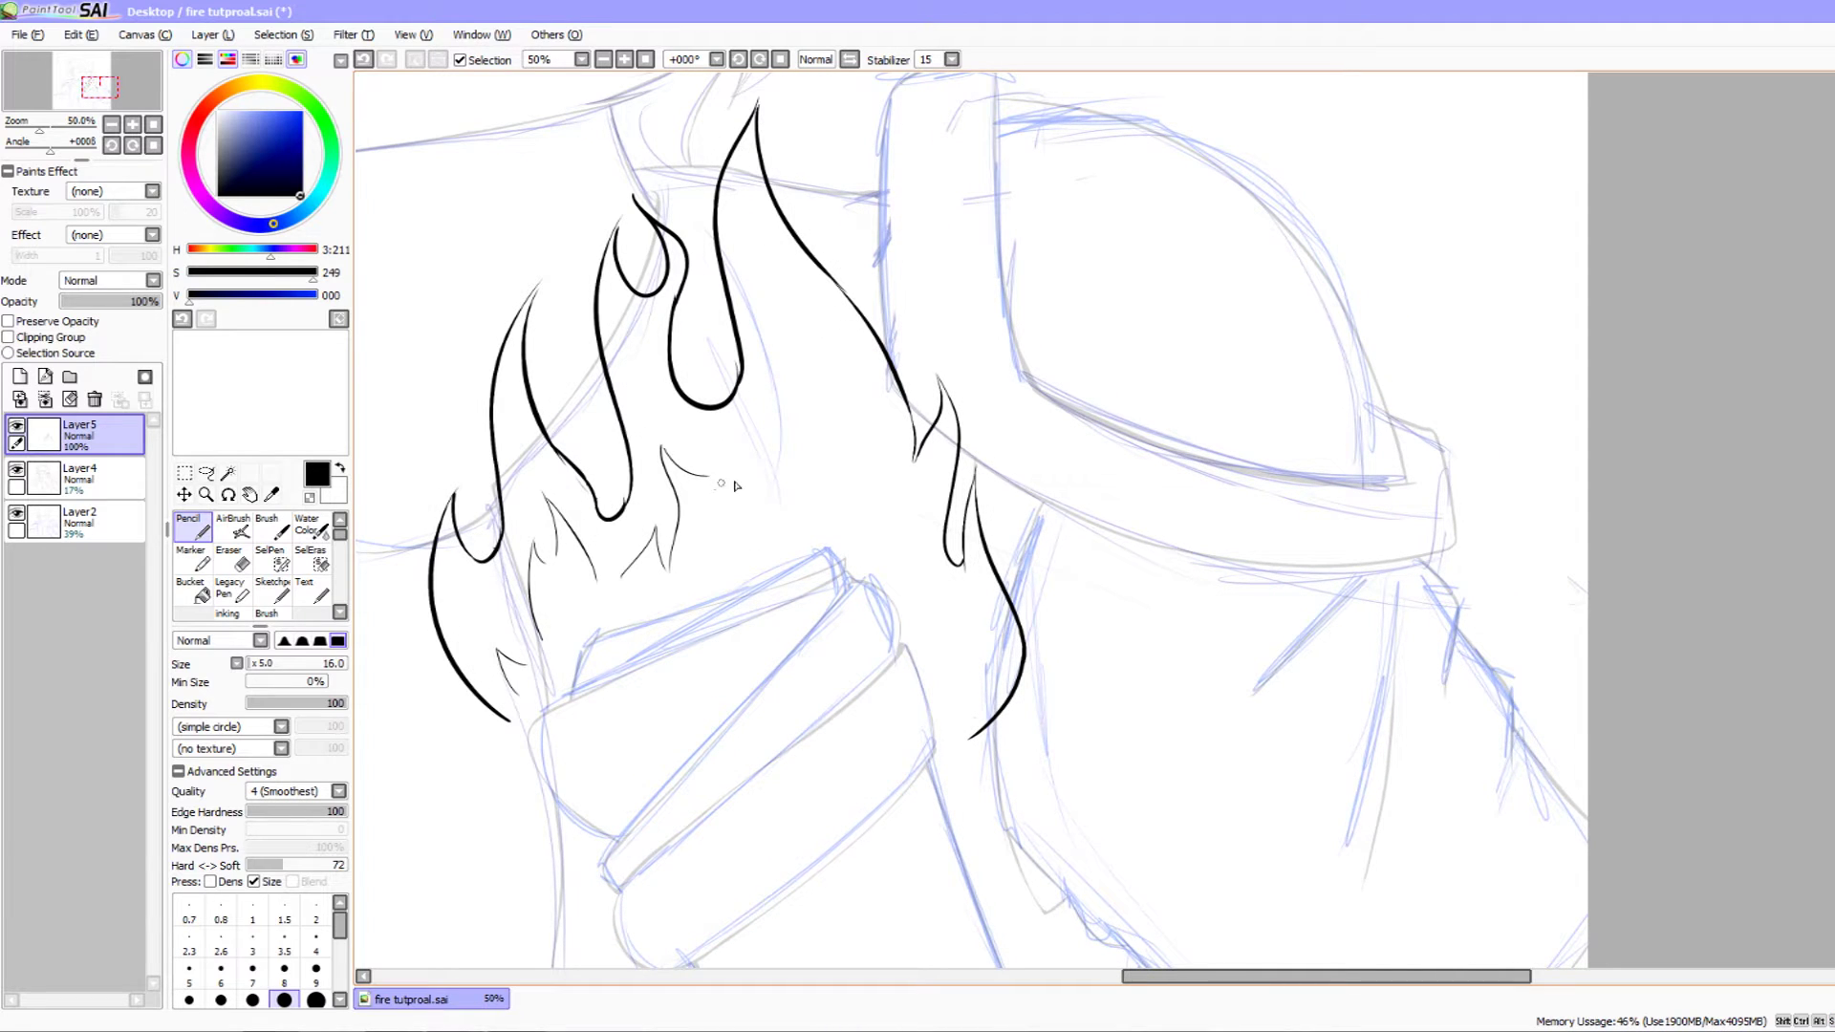
- Add small inner flame strokes through the middle and right part of the torch flame
mouse_move(784, 528)
left_mouse_down()
mouse_move(819, 555)
mouse_move(790, 559)
mouse_move(791, 463)
left_mouse_up()
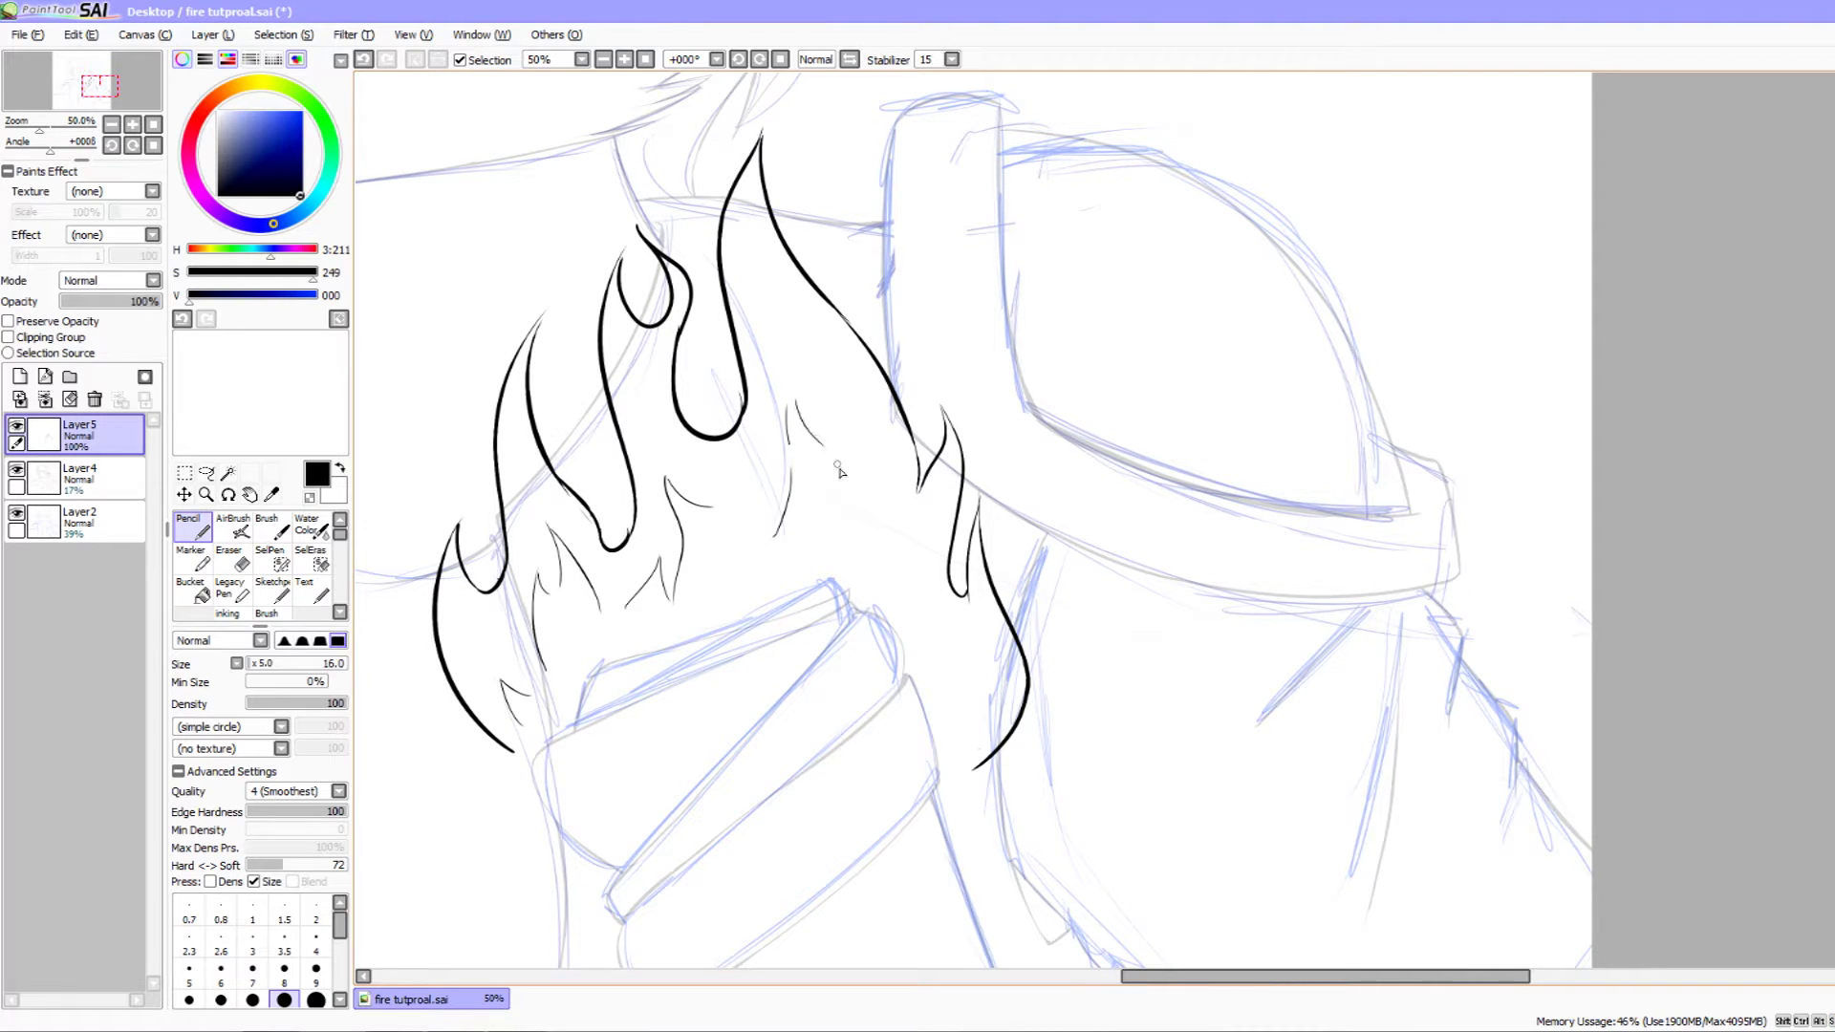
mouse_move(905, 581)
left_mouse_down()
mouse_move(815, 564)
mouse_move(835, 507)
mouse_move(828, 580)
mouse_move(864, 528)
left_mouse_up()
key("ctrl+z")
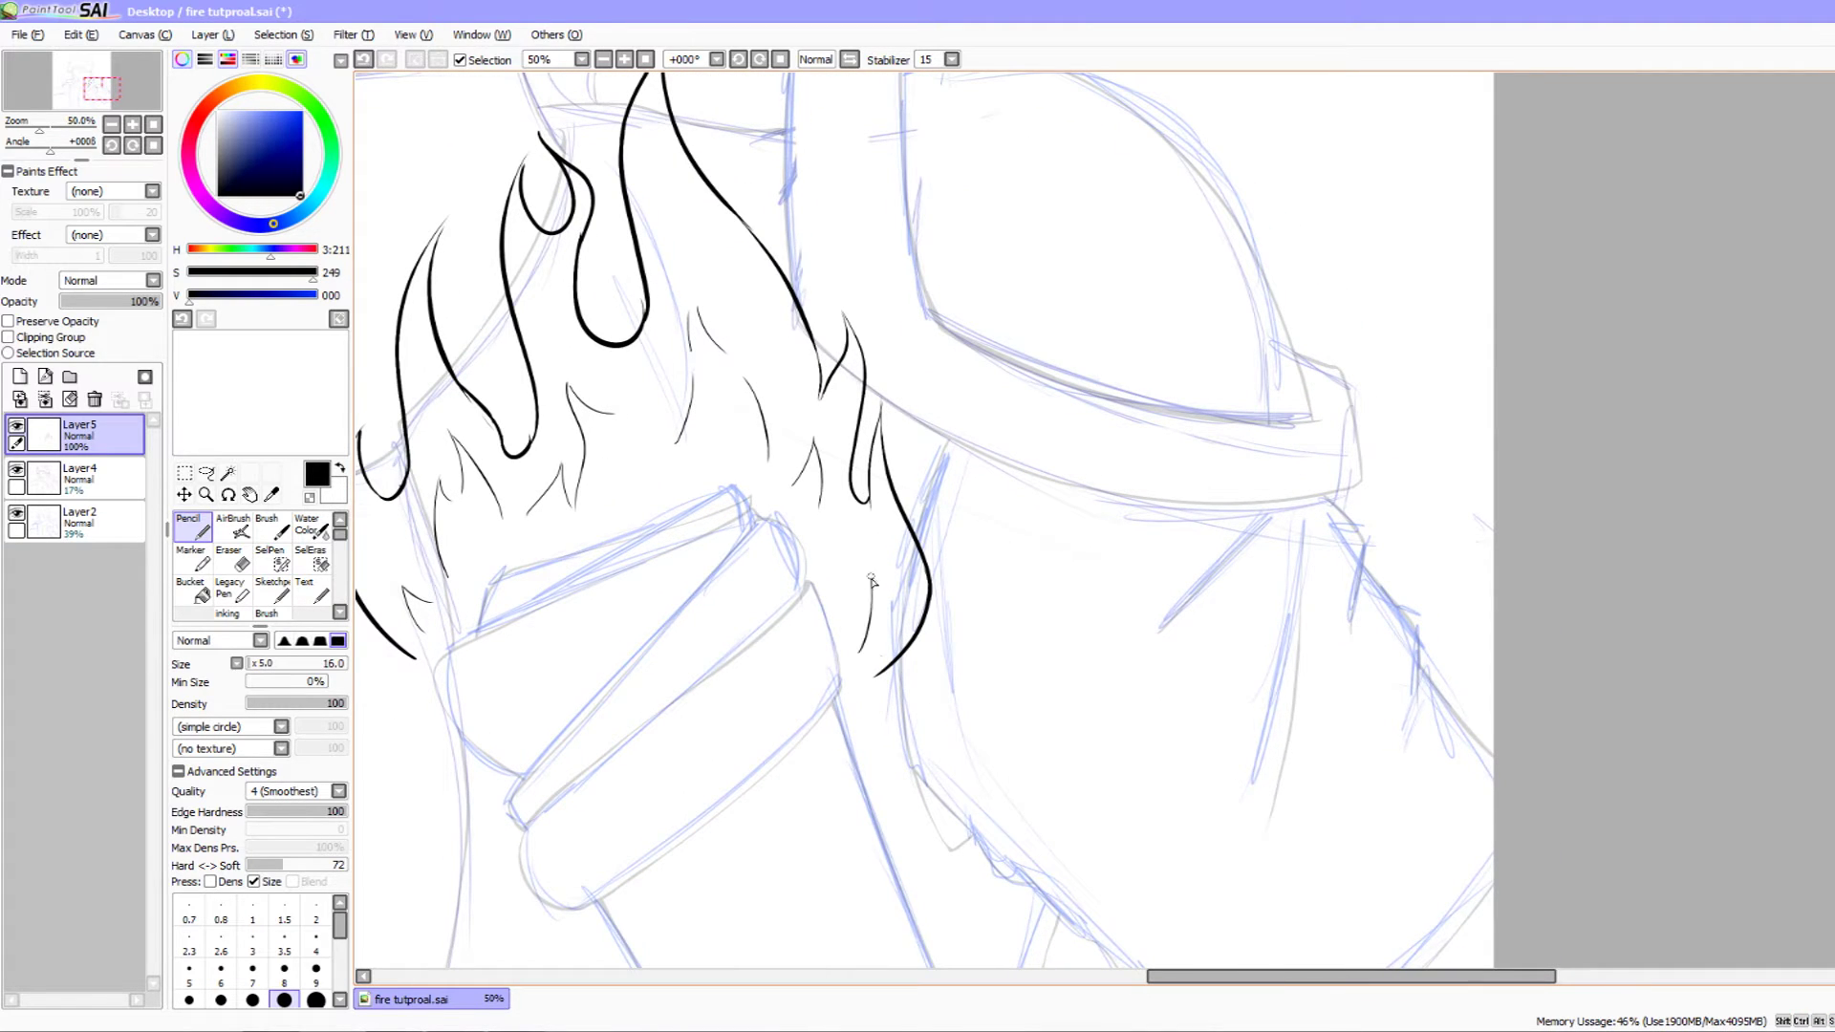
key("ctrl+z")
mouse_move(855, 606)
left_mouse_down()
mouse_move(853, 587)
mouse_move(935, 553)
mouse_move(906, 558)
left_mouse_up()
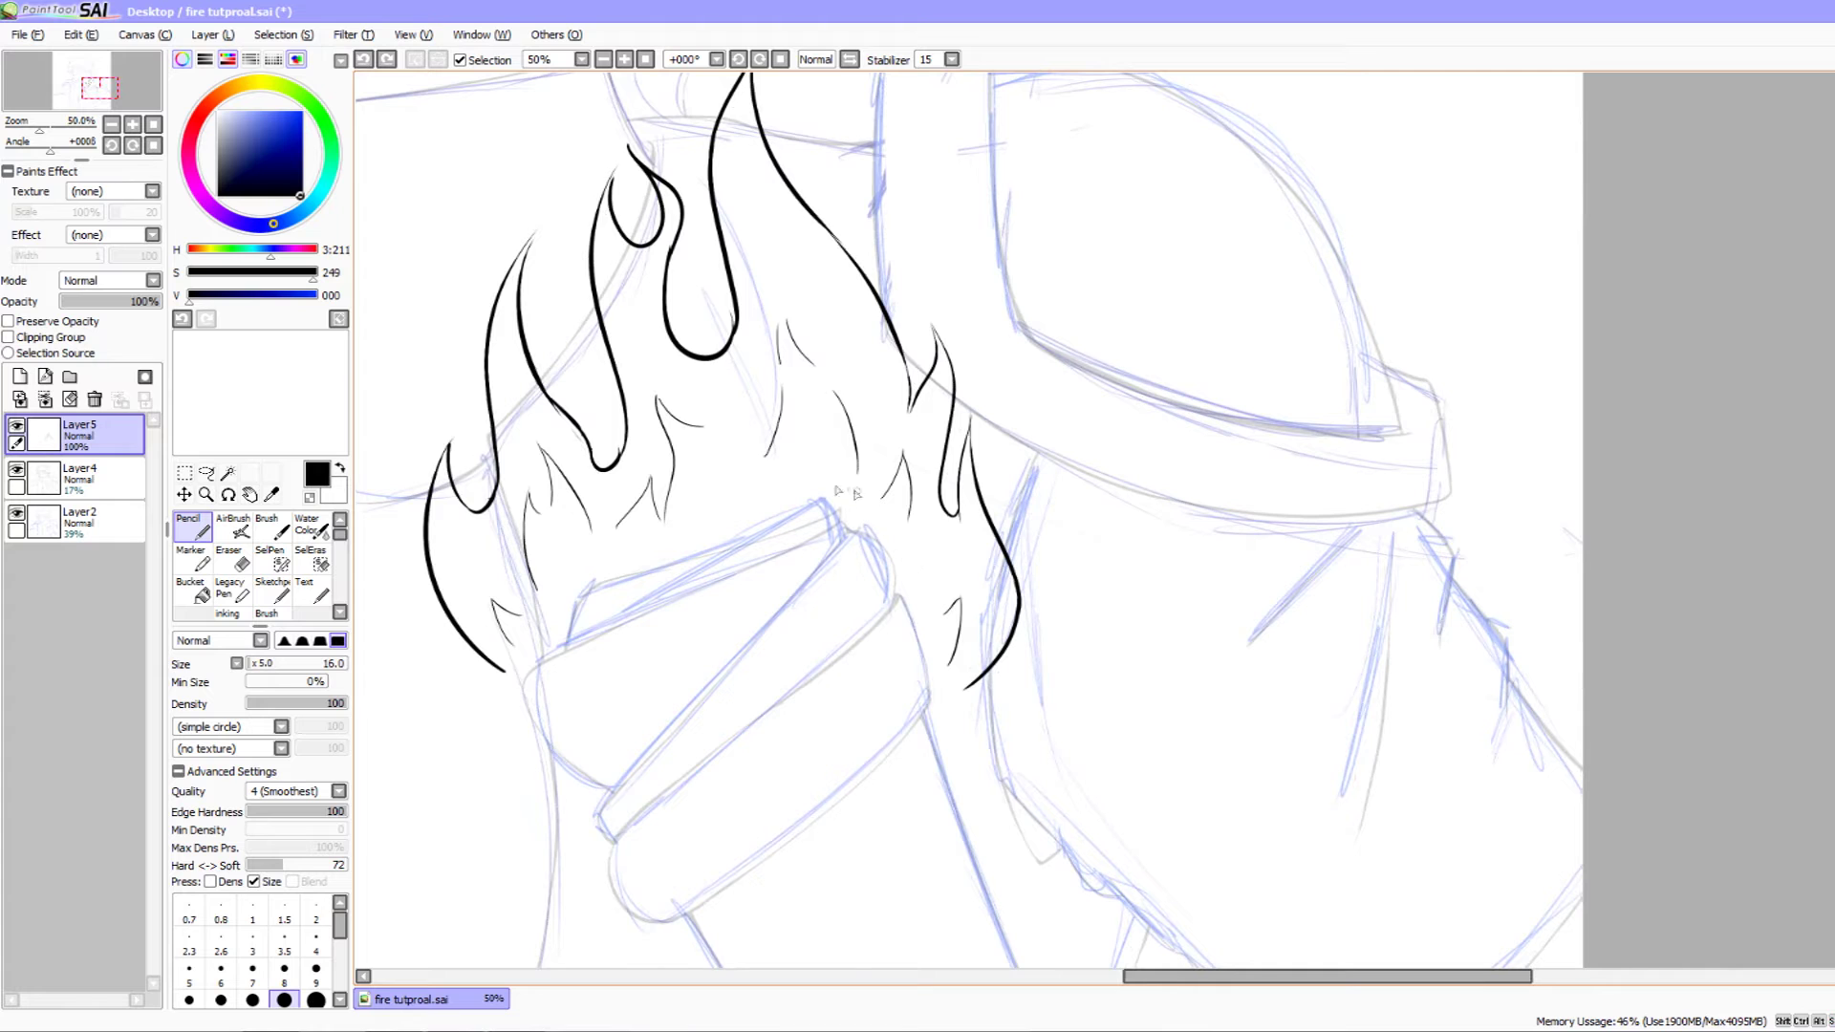
mouse_move(716, 430)
left_mouse_down()
mouse_move(774, 473)
mouse_move(832, 476)
mouse_move(840, 445)
left_mouse_up()
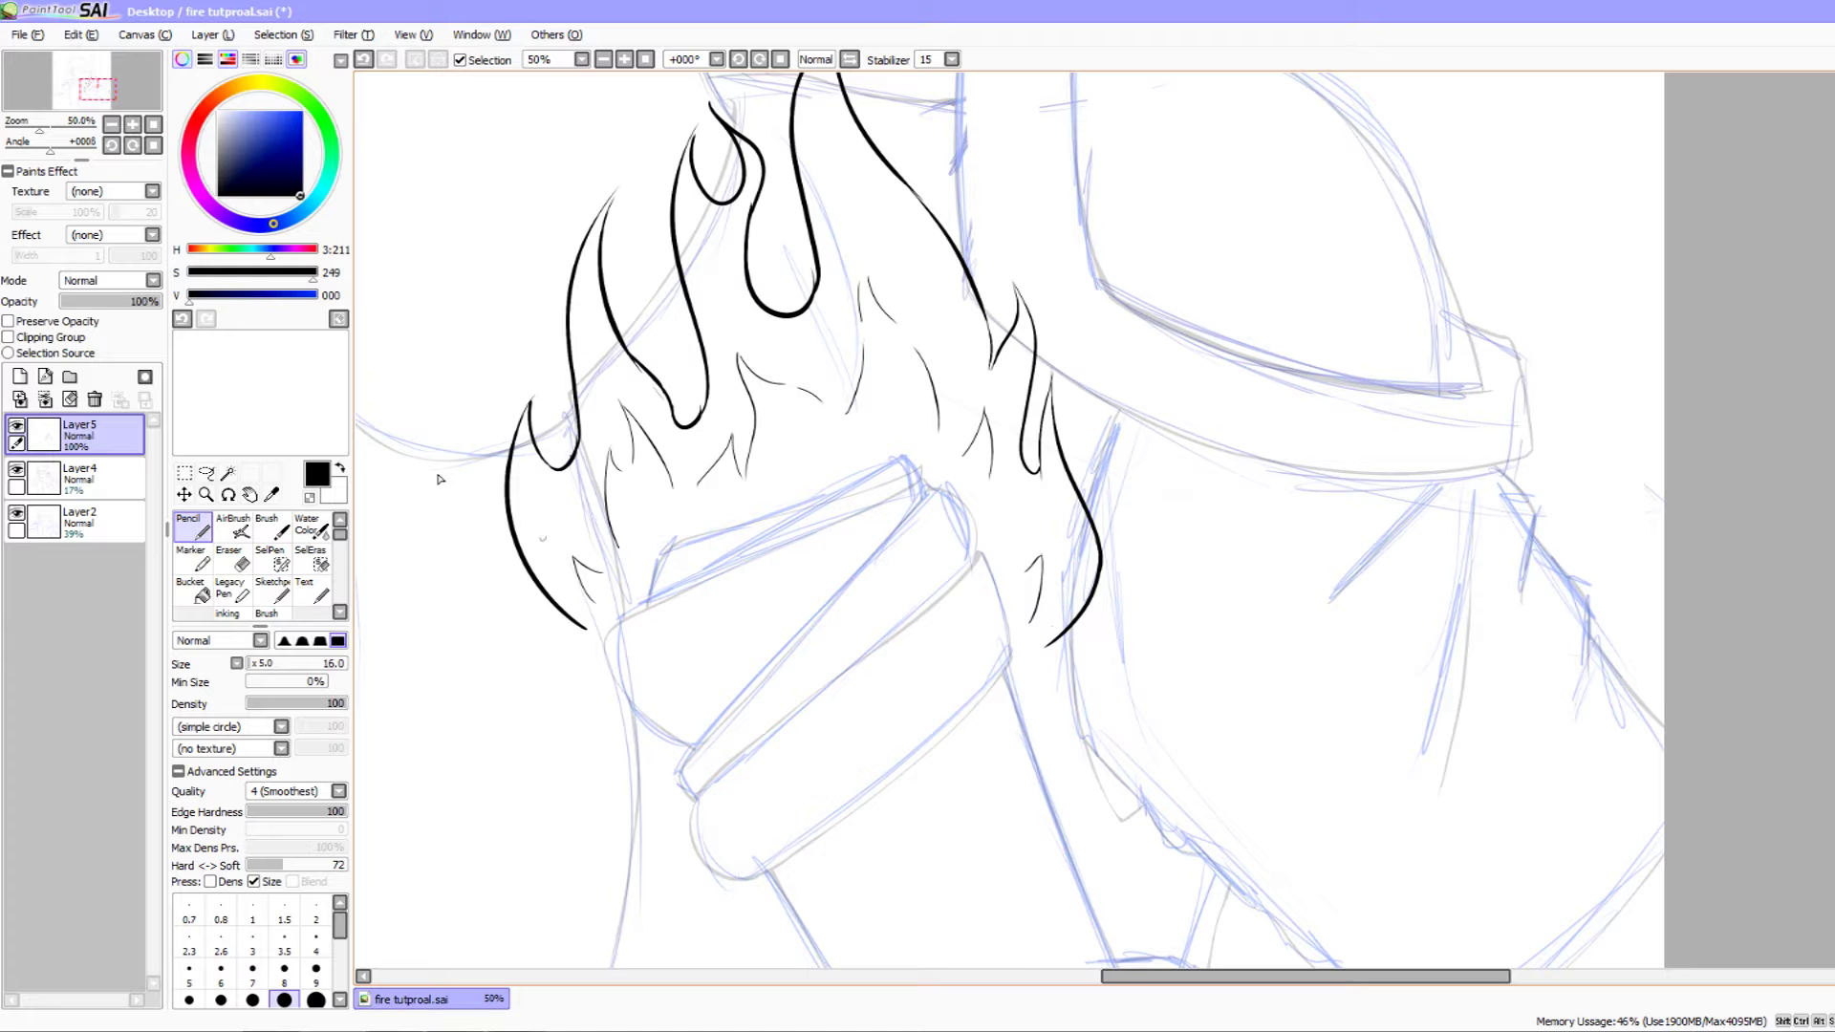
- Raise the opacity of the character line art on Layer4 to 100%
left_click(111, 124)
left_click(112, 125)
left_click(112, 125)
left_click_drag(565, 462, 547, 572)
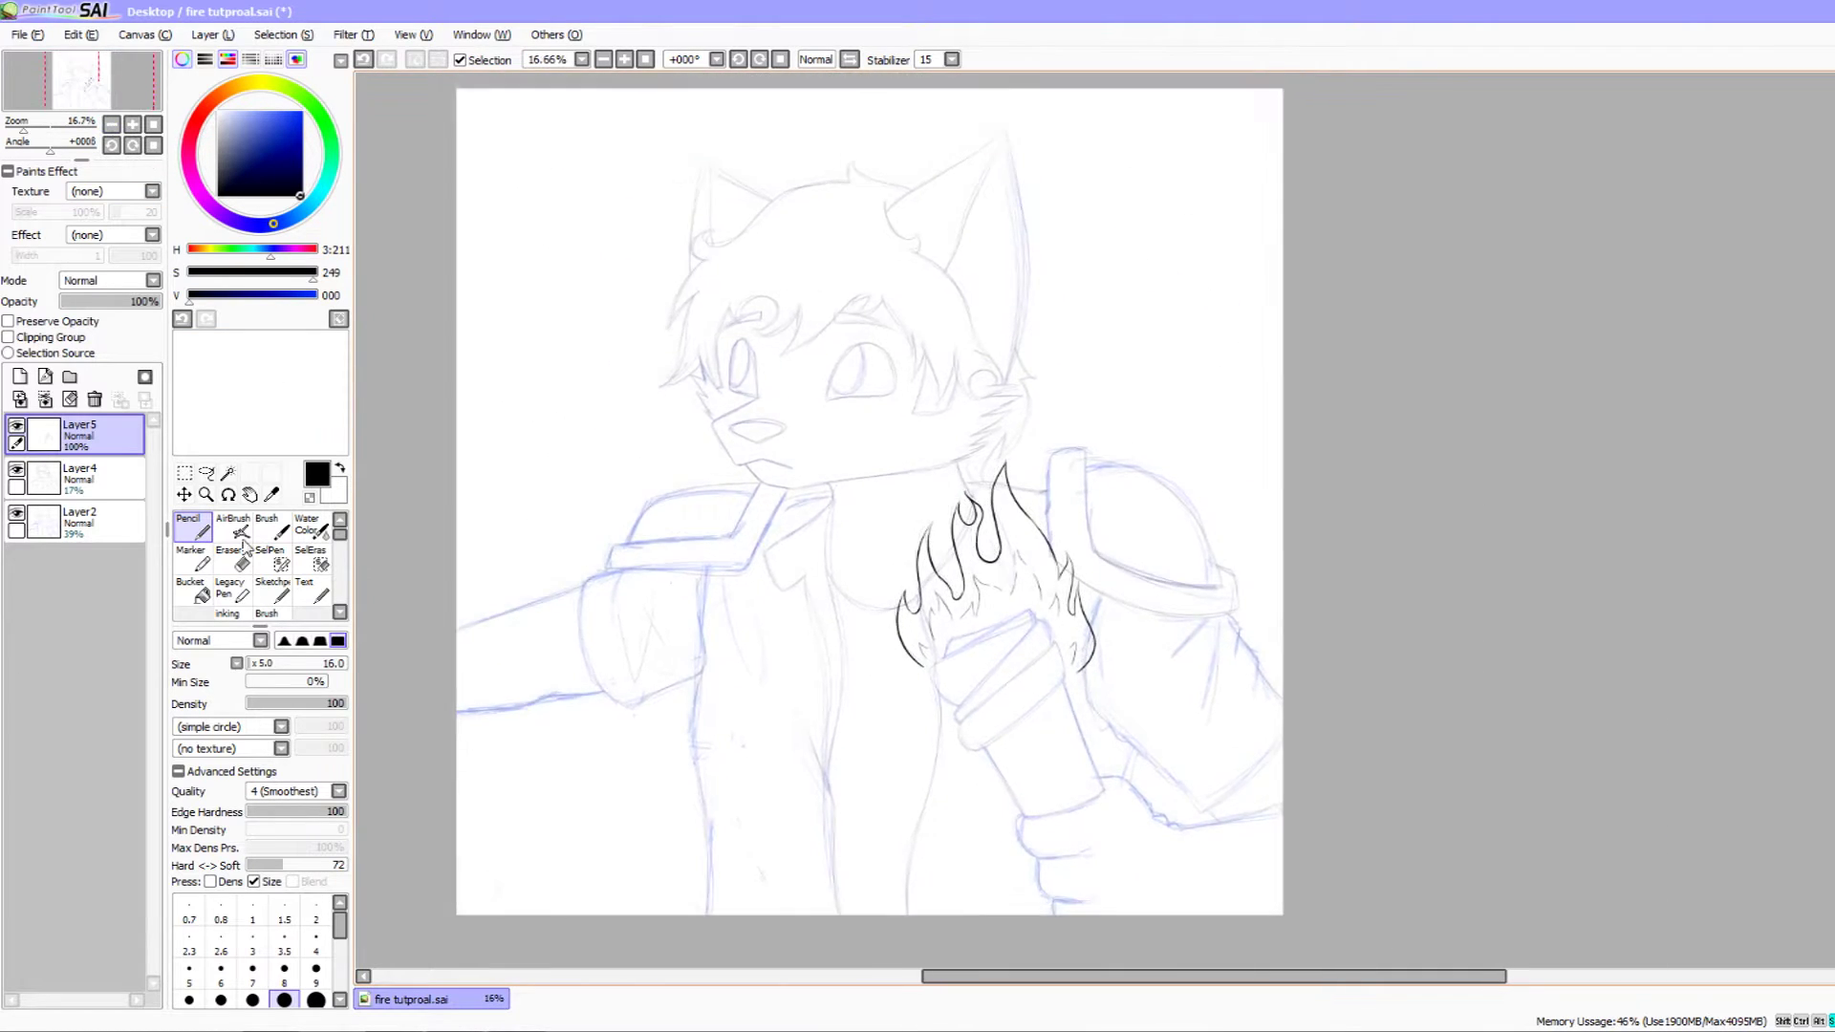
left_click(81, 473)
left_click_drag(136, 301, 241, 331)
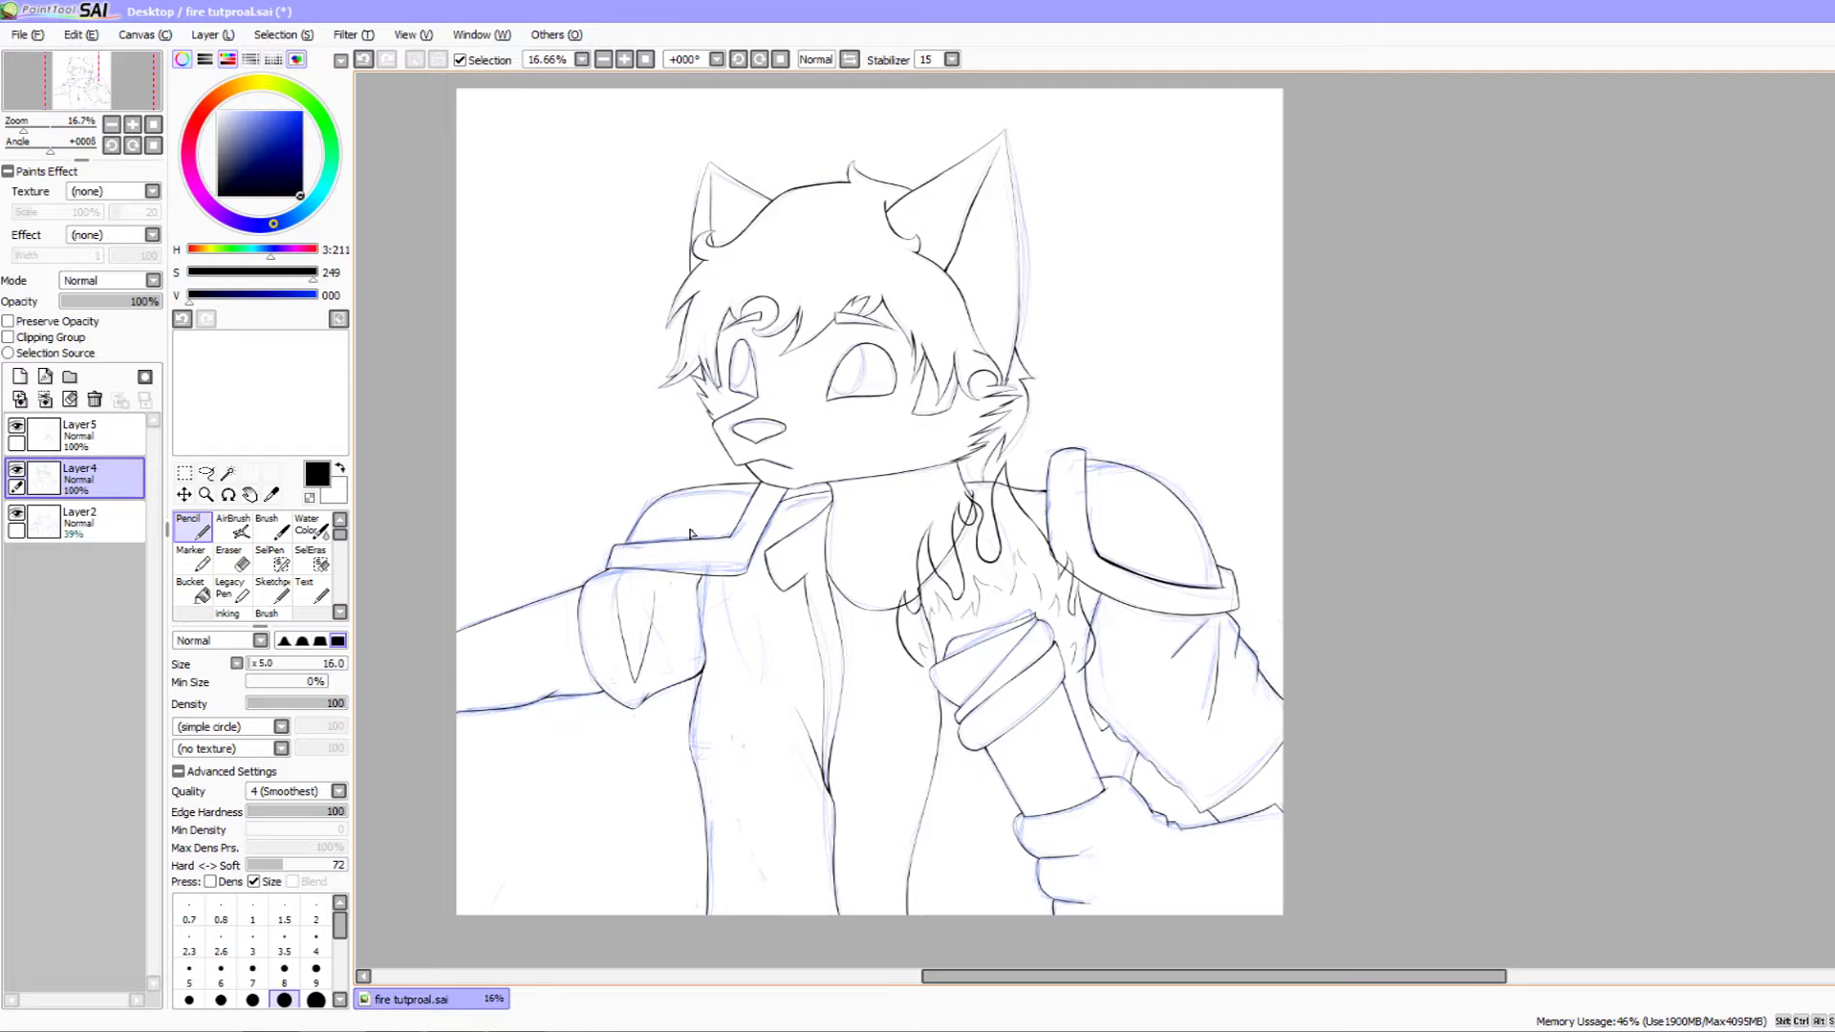
- Hide the flame sketch on Layer5 and add a new layer above it
left_click(17, 435)
left_click(16, 428)
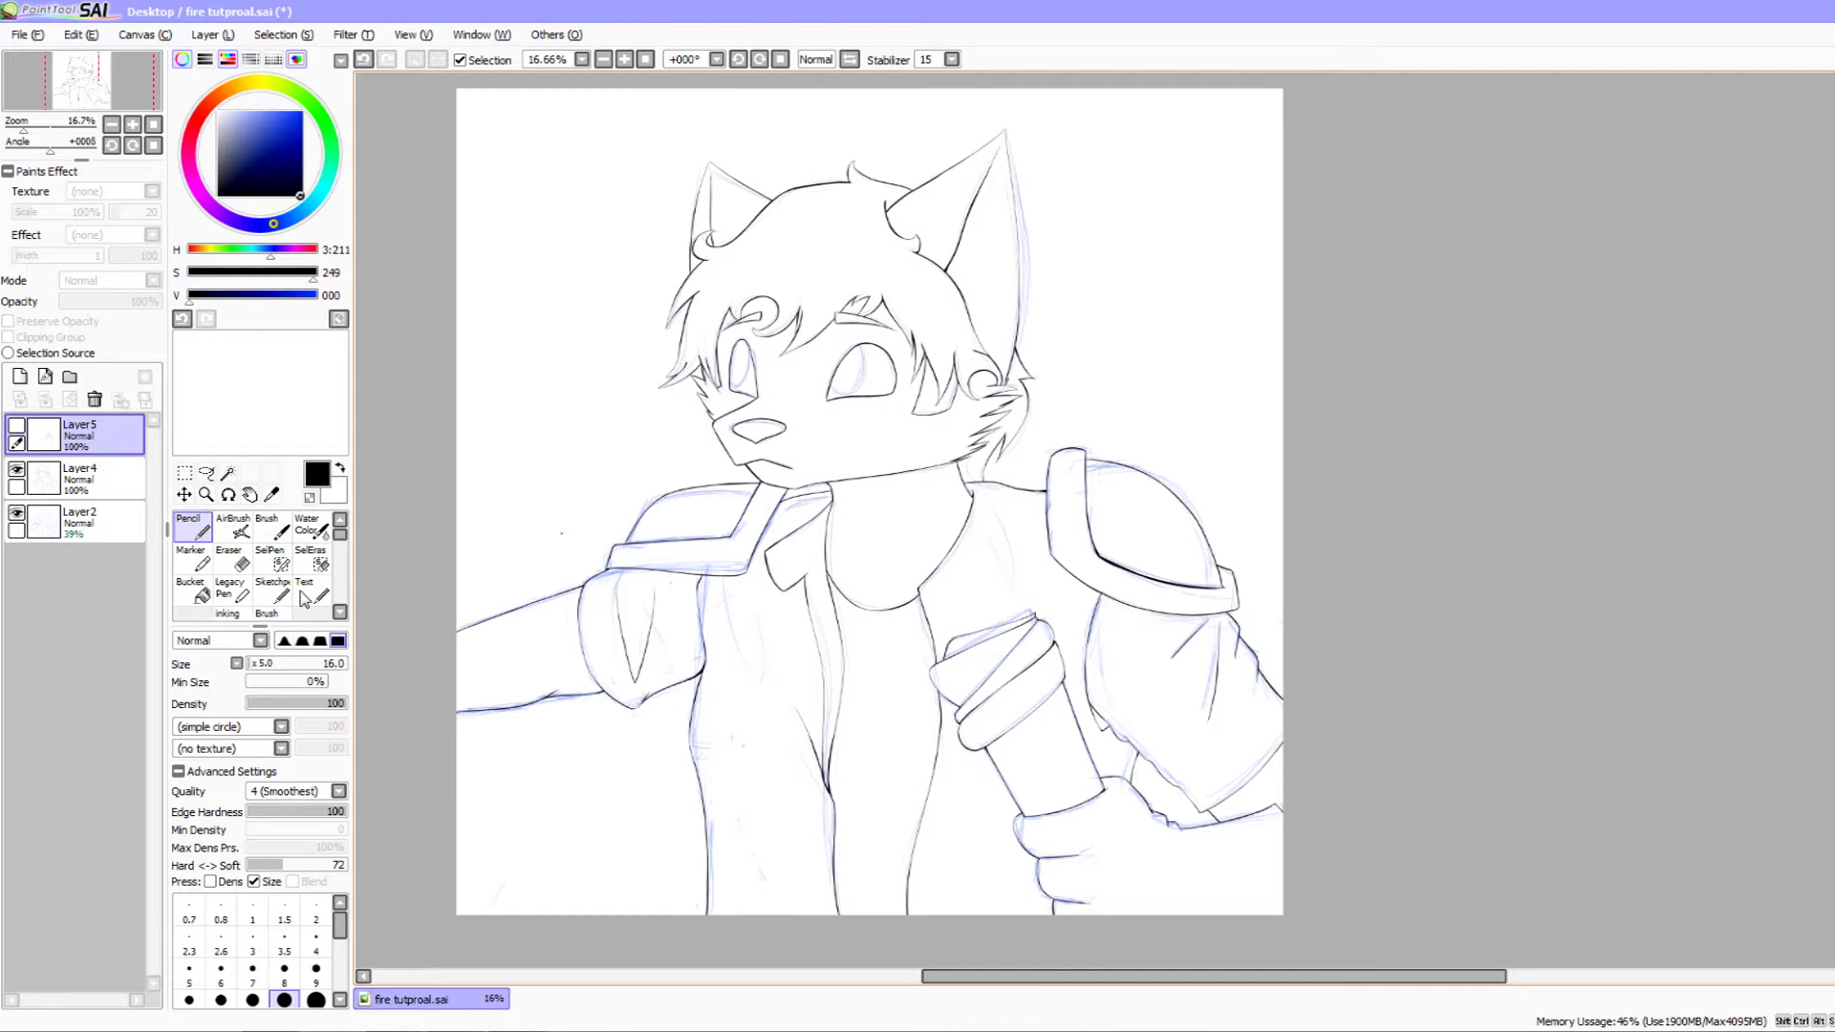
left_click(19, 376)
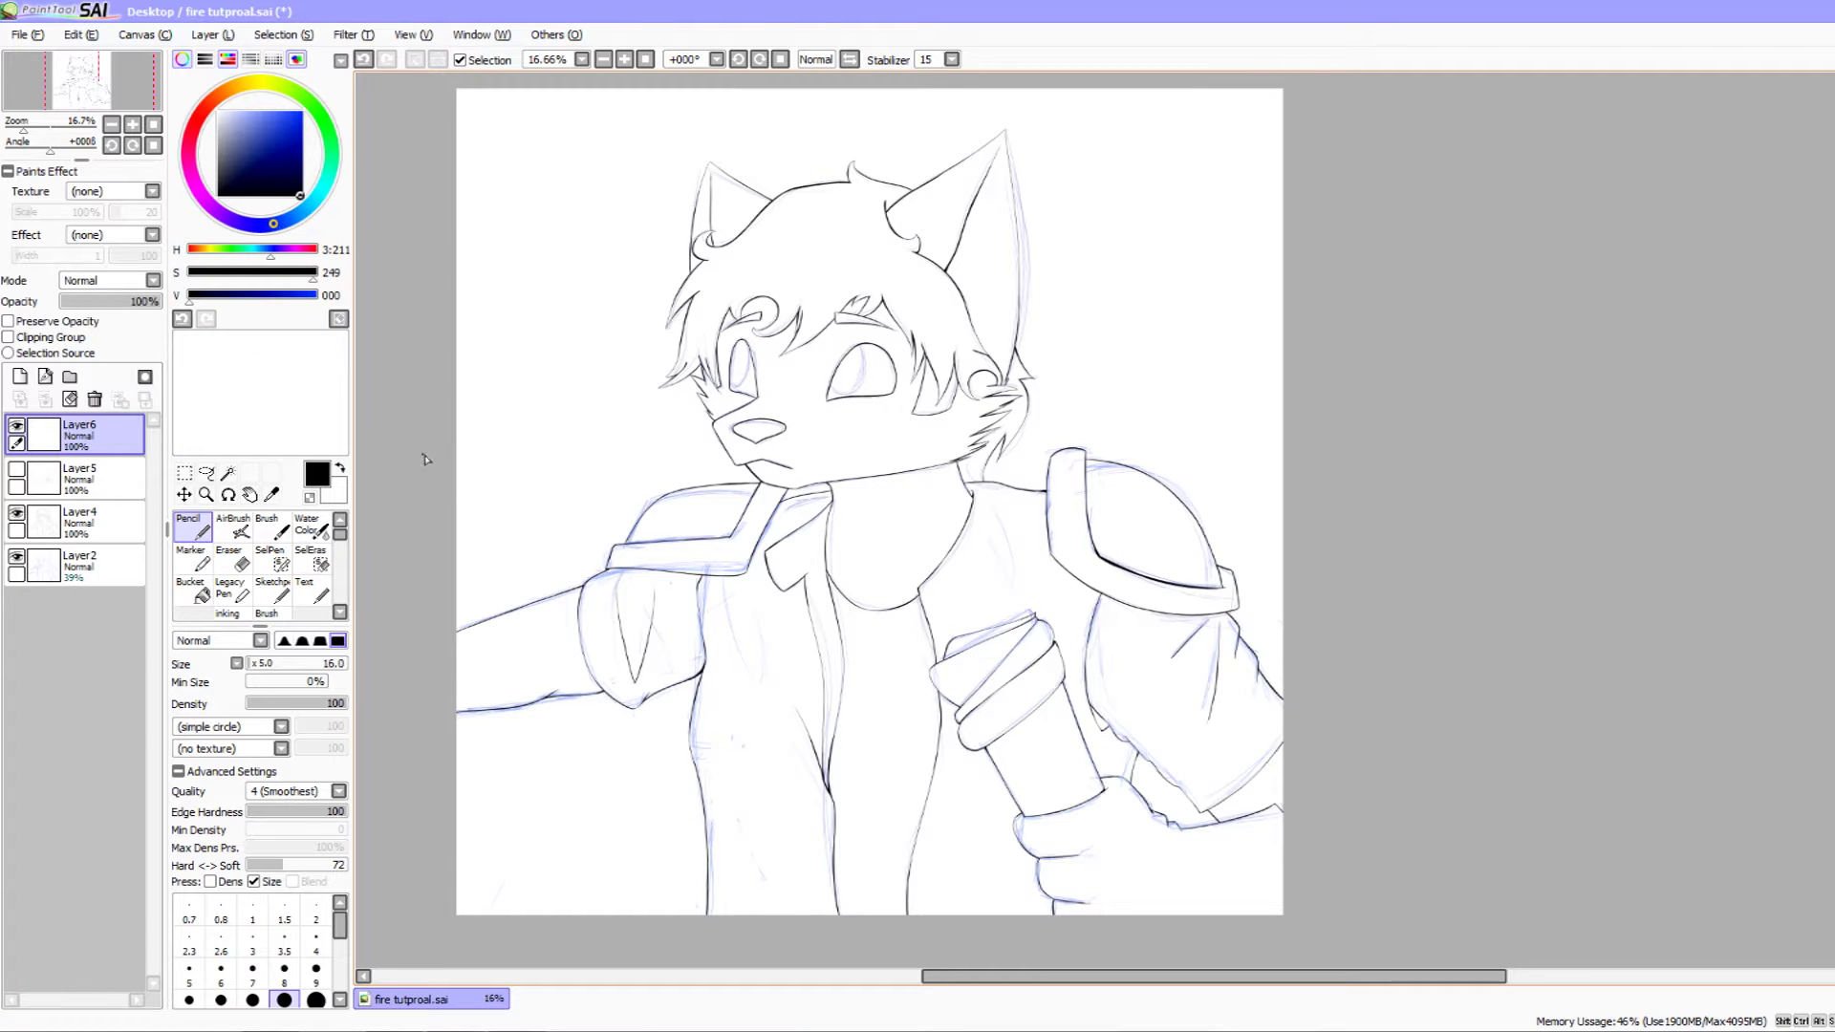
- Pick a yellow with saturation 180 and value 238, and set the Pencil size to 60
left_click(256, 85)
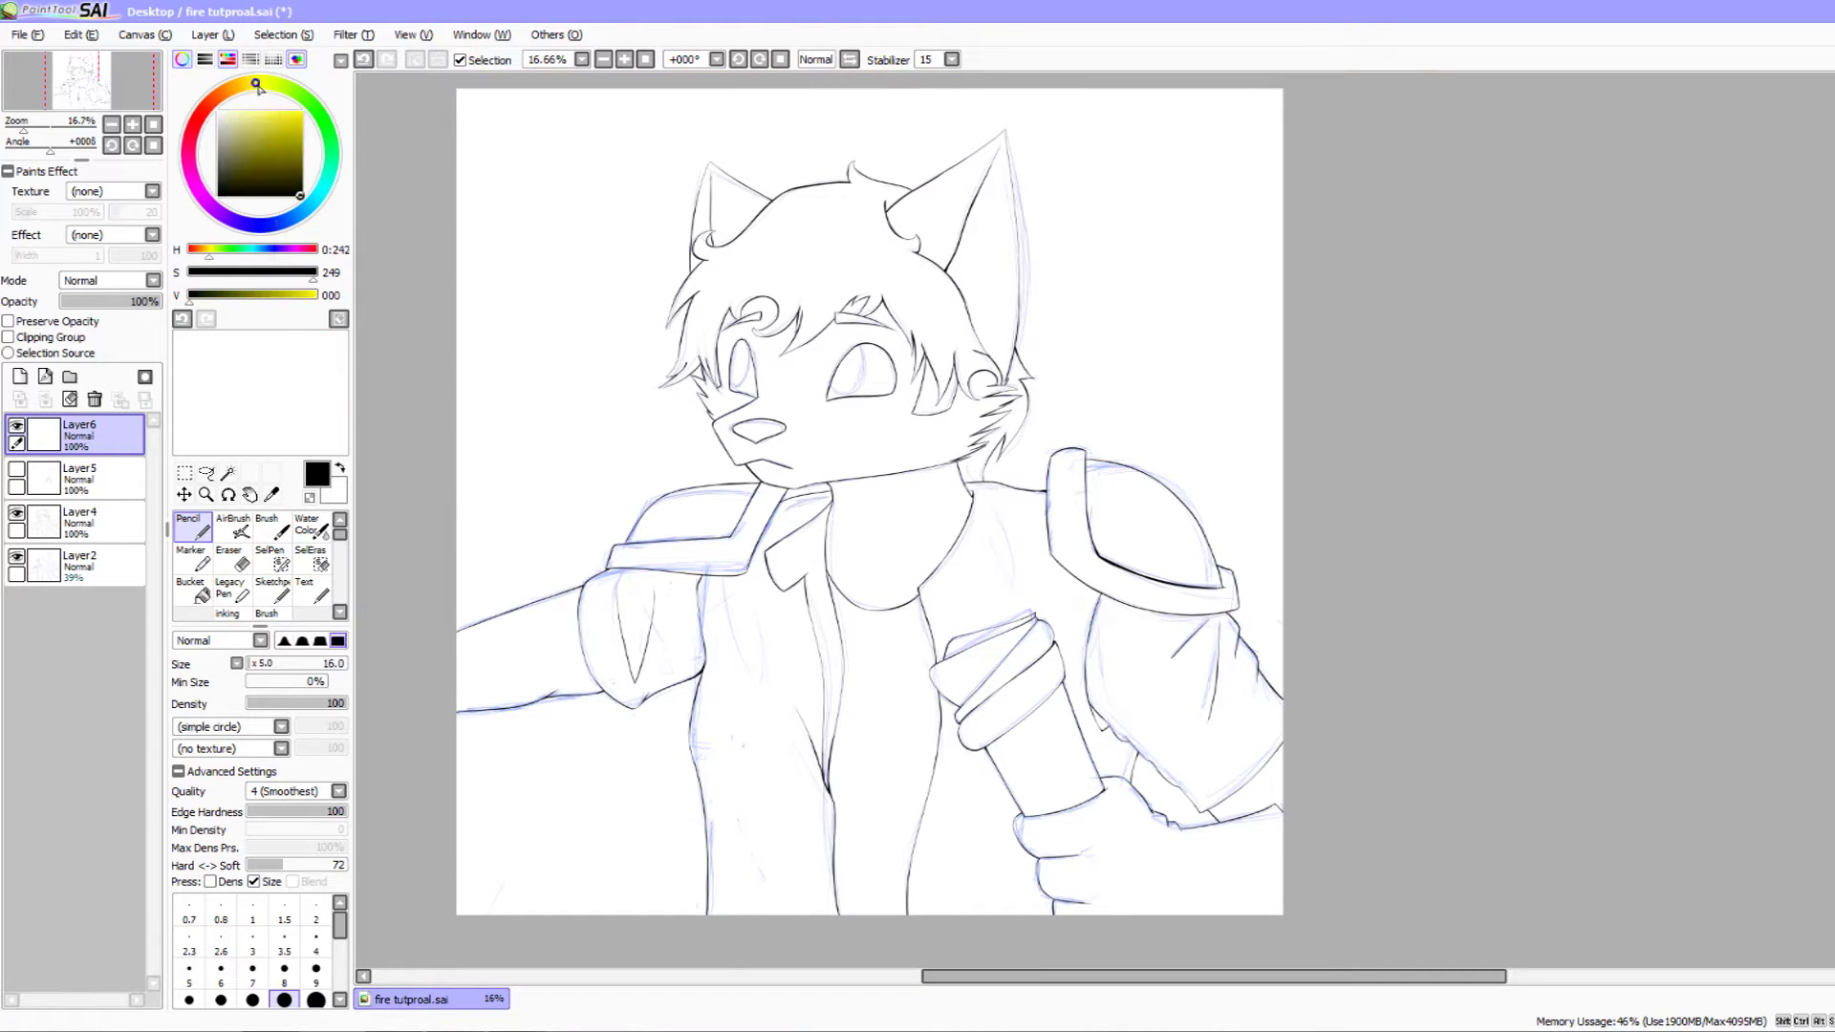
left_click_drag(302, 155, 303, 111)
left_click_drag(313, 299, 277, 278)
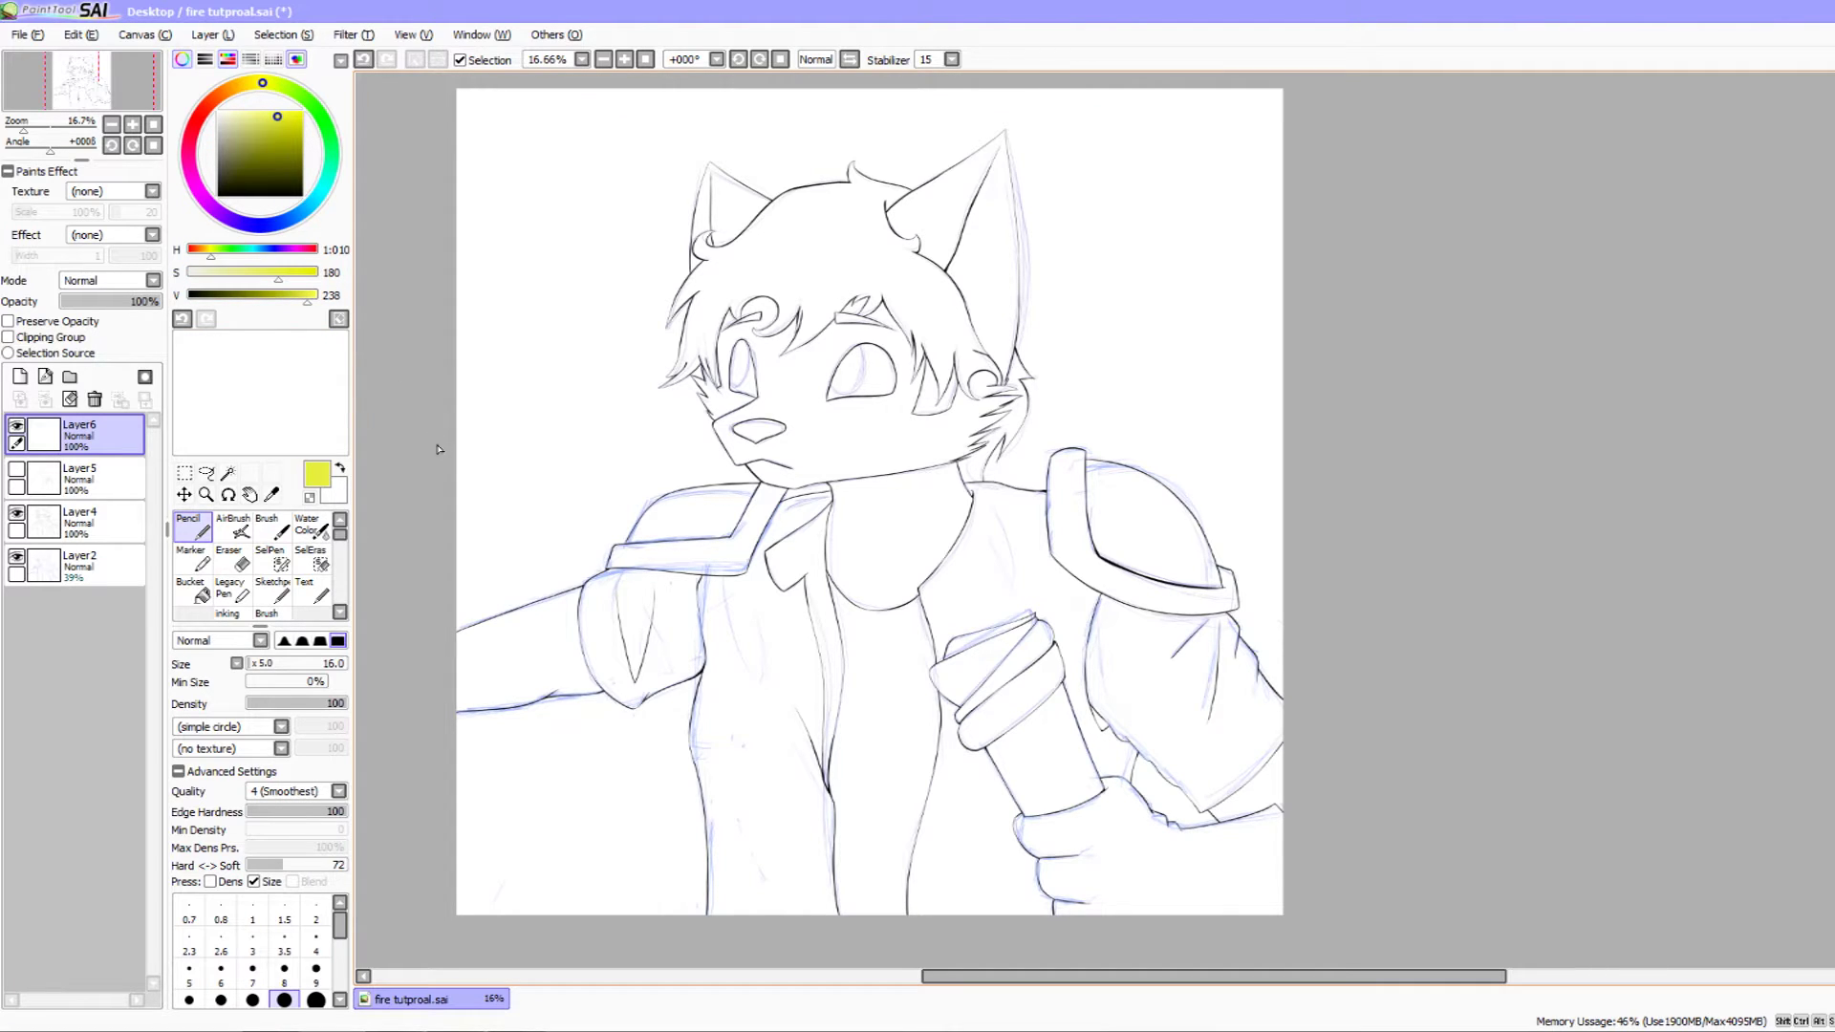
left_click(134, 125)
left_click(134, 127)
mouse_move(566, 359)
left_mouse_down()
mouse_move(676, 270)
mouse_move(606, 232)
left_mouse_up()
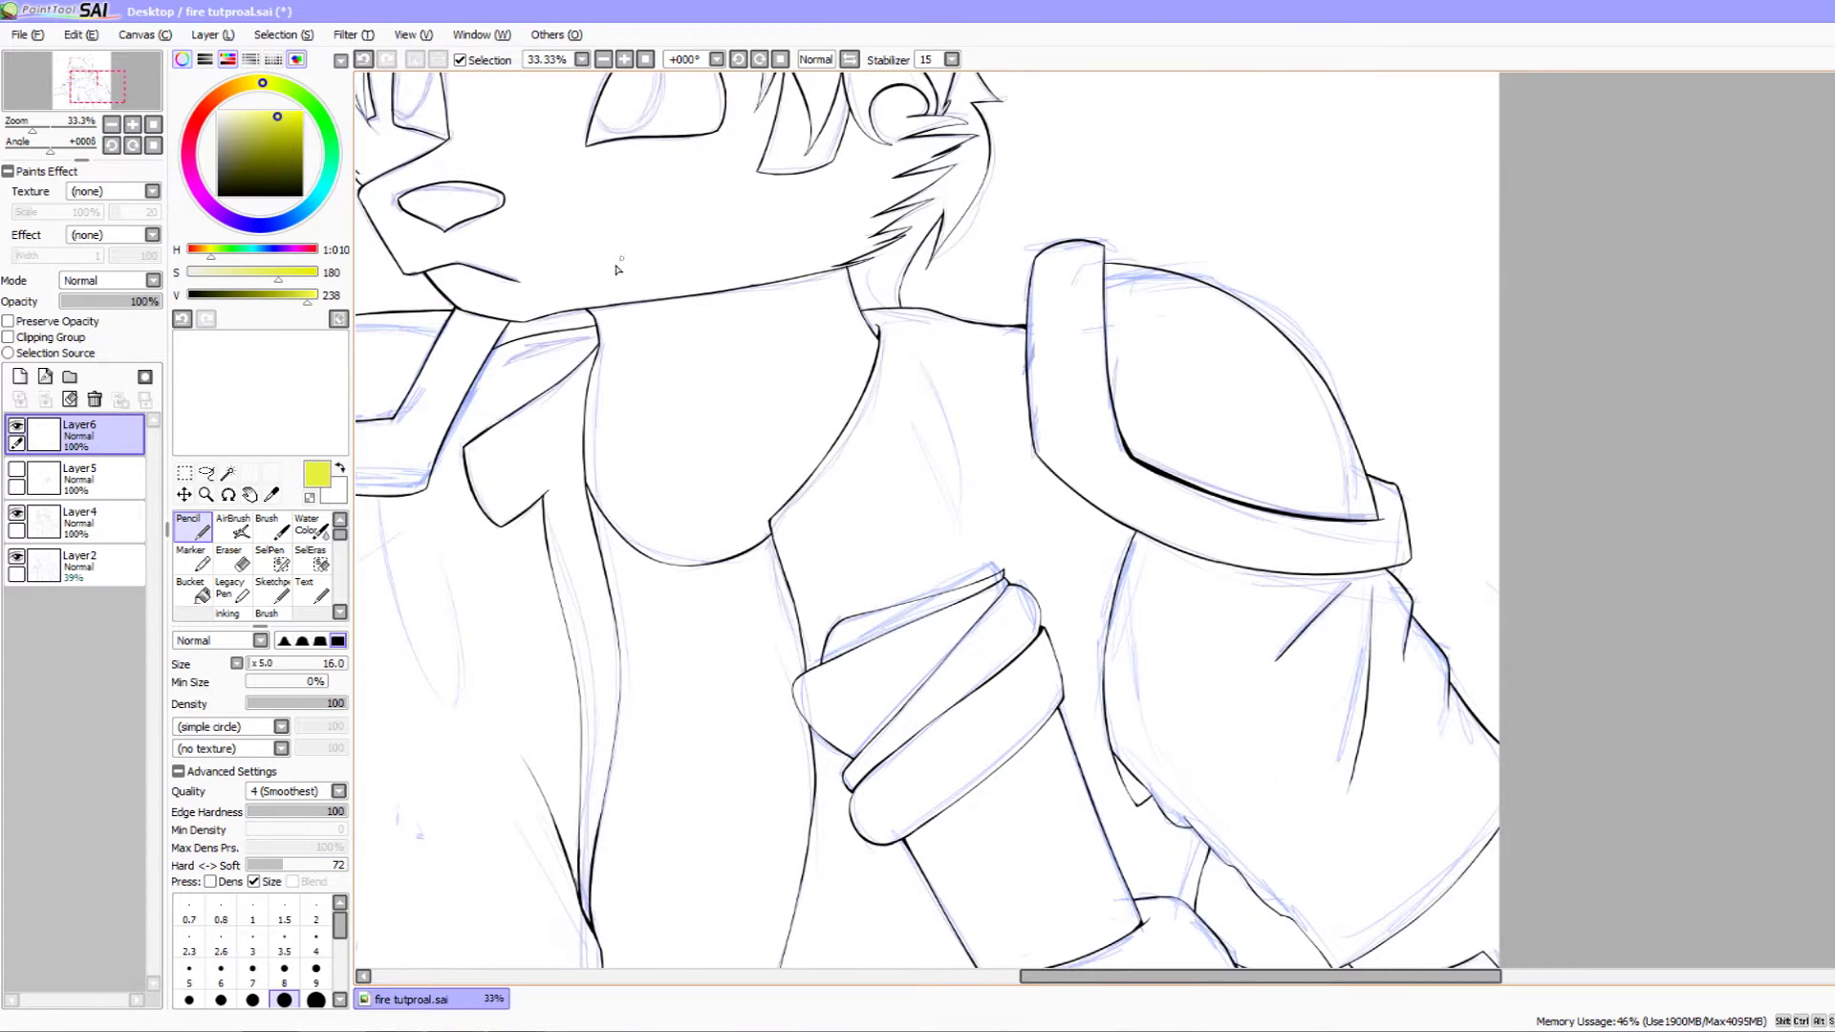
left_click(258, 664)
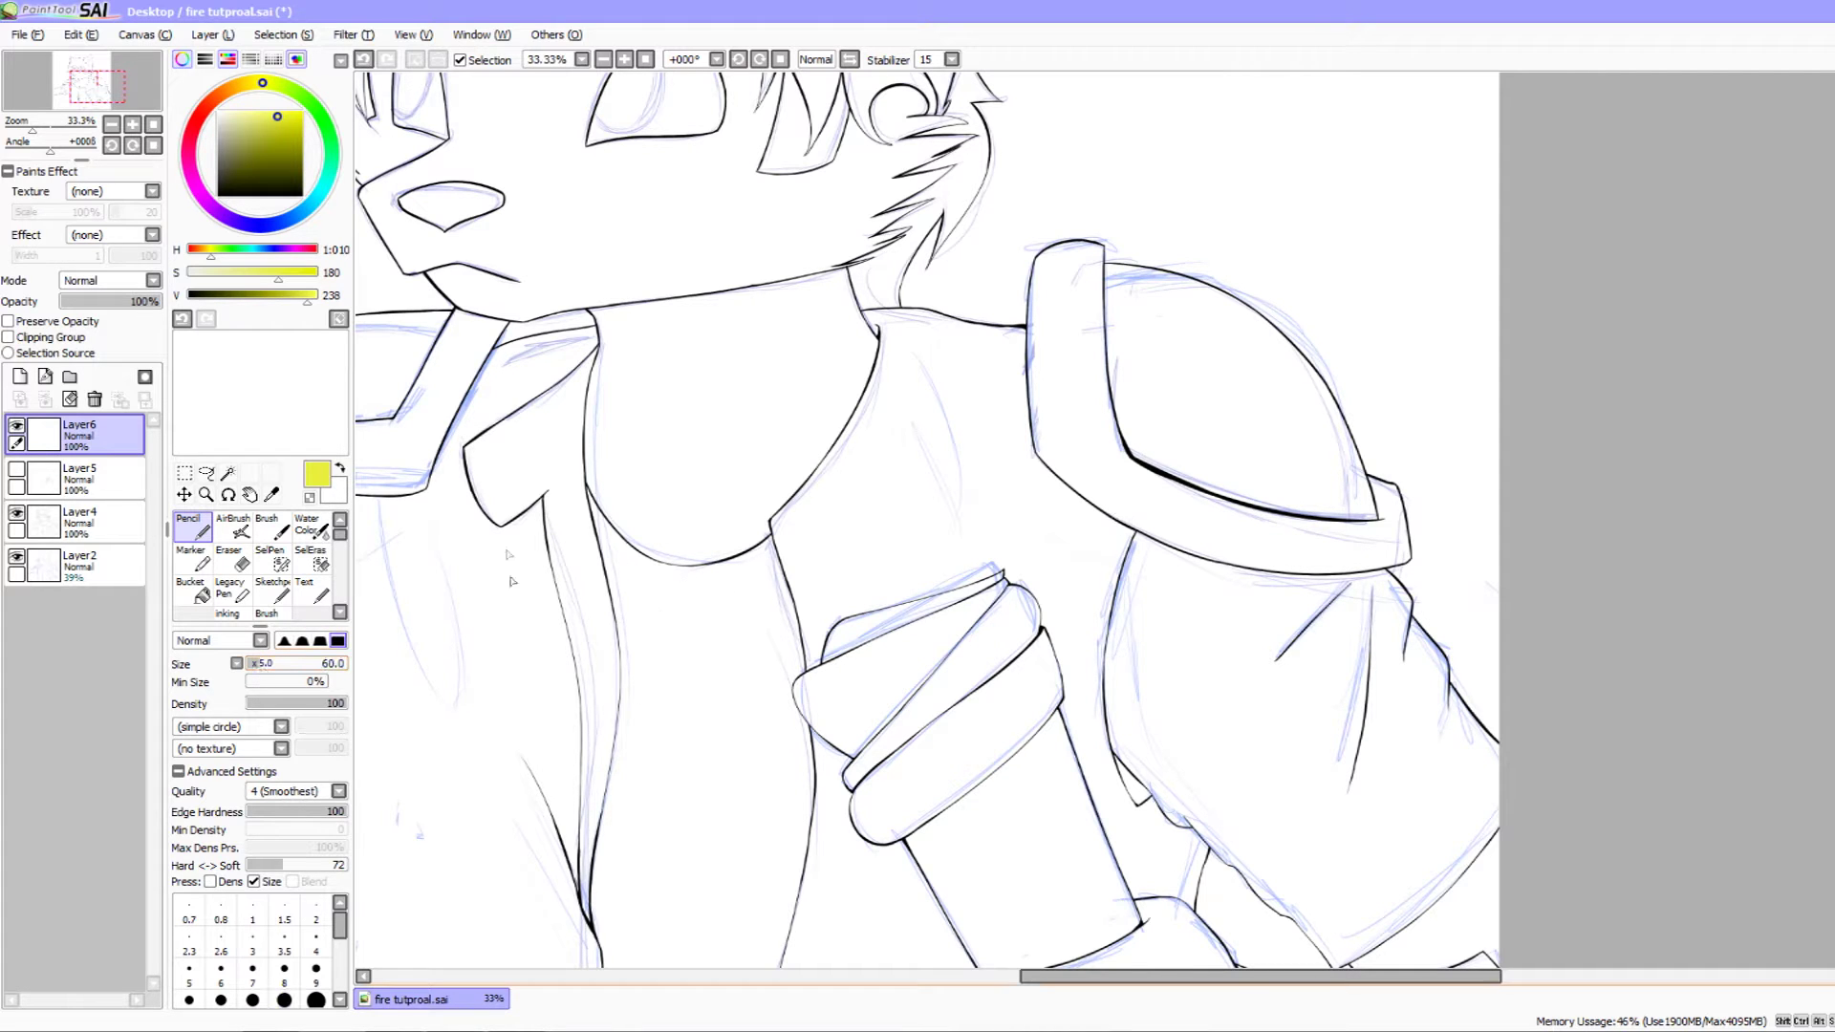
- Test the yellow with a stroke beside the torch, undo it, and brighten the colour to saturation 190 and value 255
mouse_move(762, 648)
left_mouse_down()
mouse_move(780, 718)
mouse_move(747, 442)
left_mouse_up()
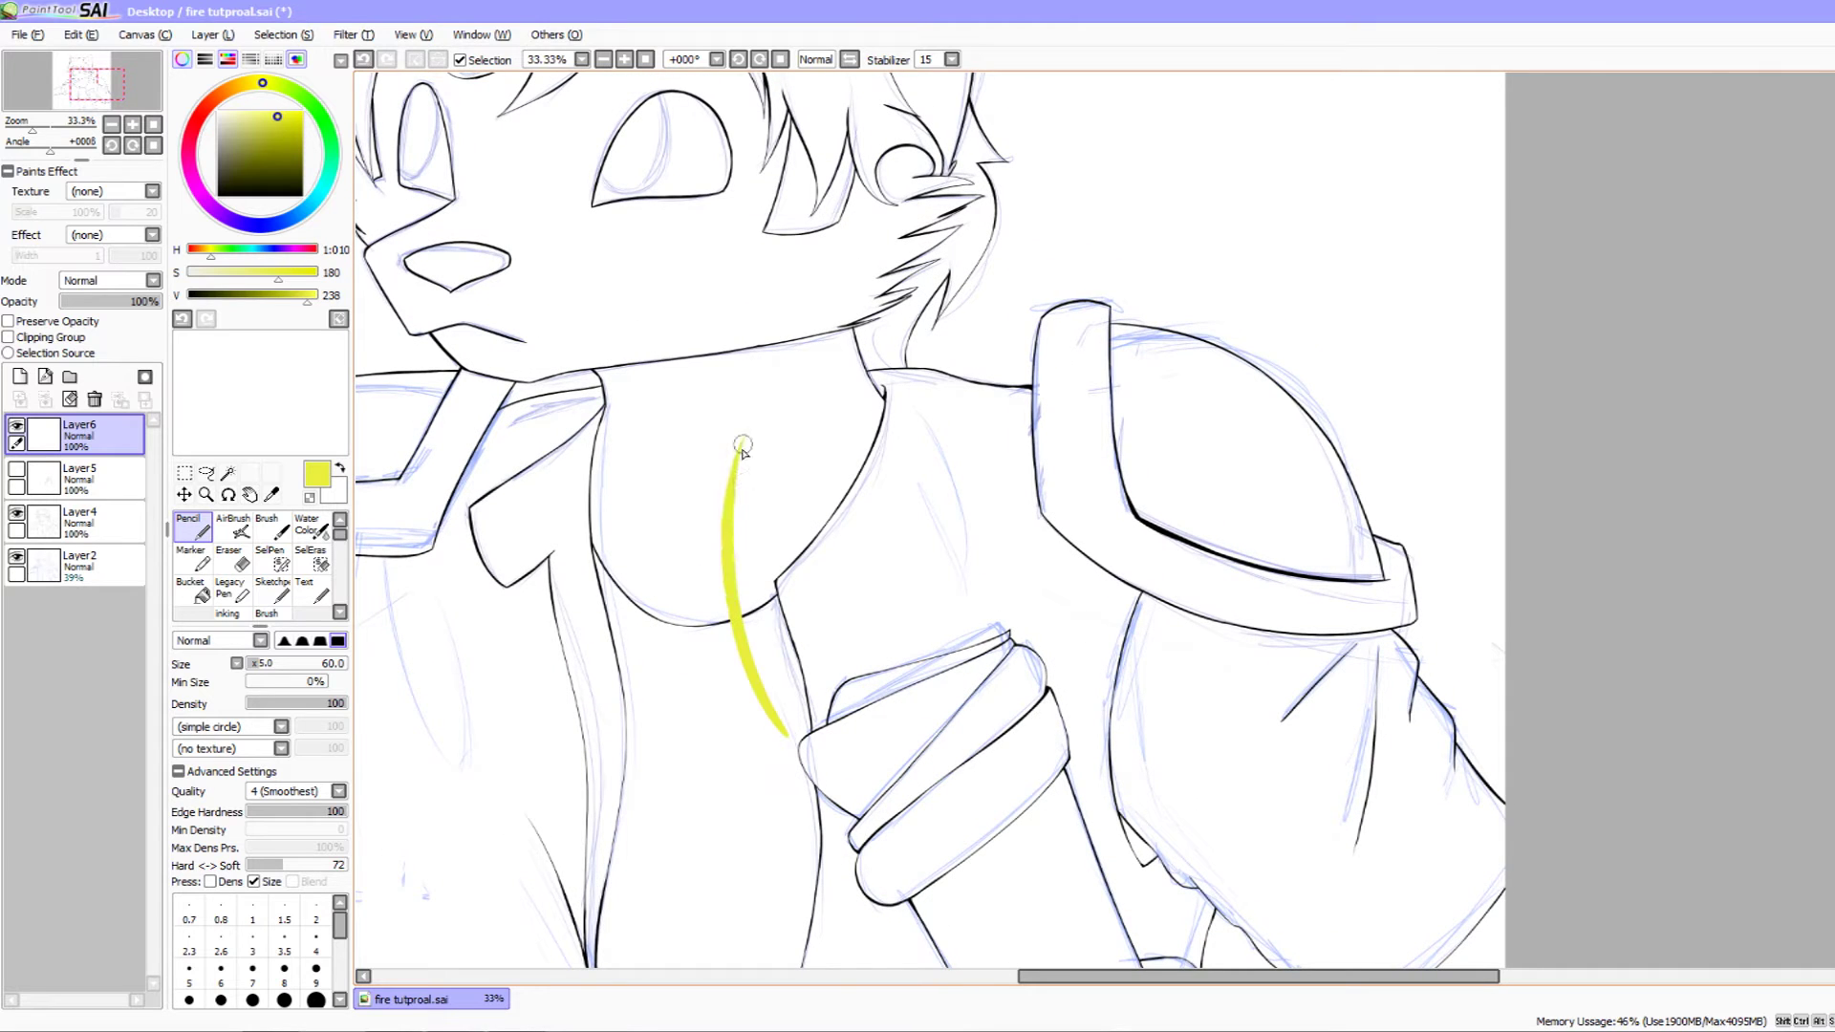
key("ctrl+z")
left_click(315, 294)
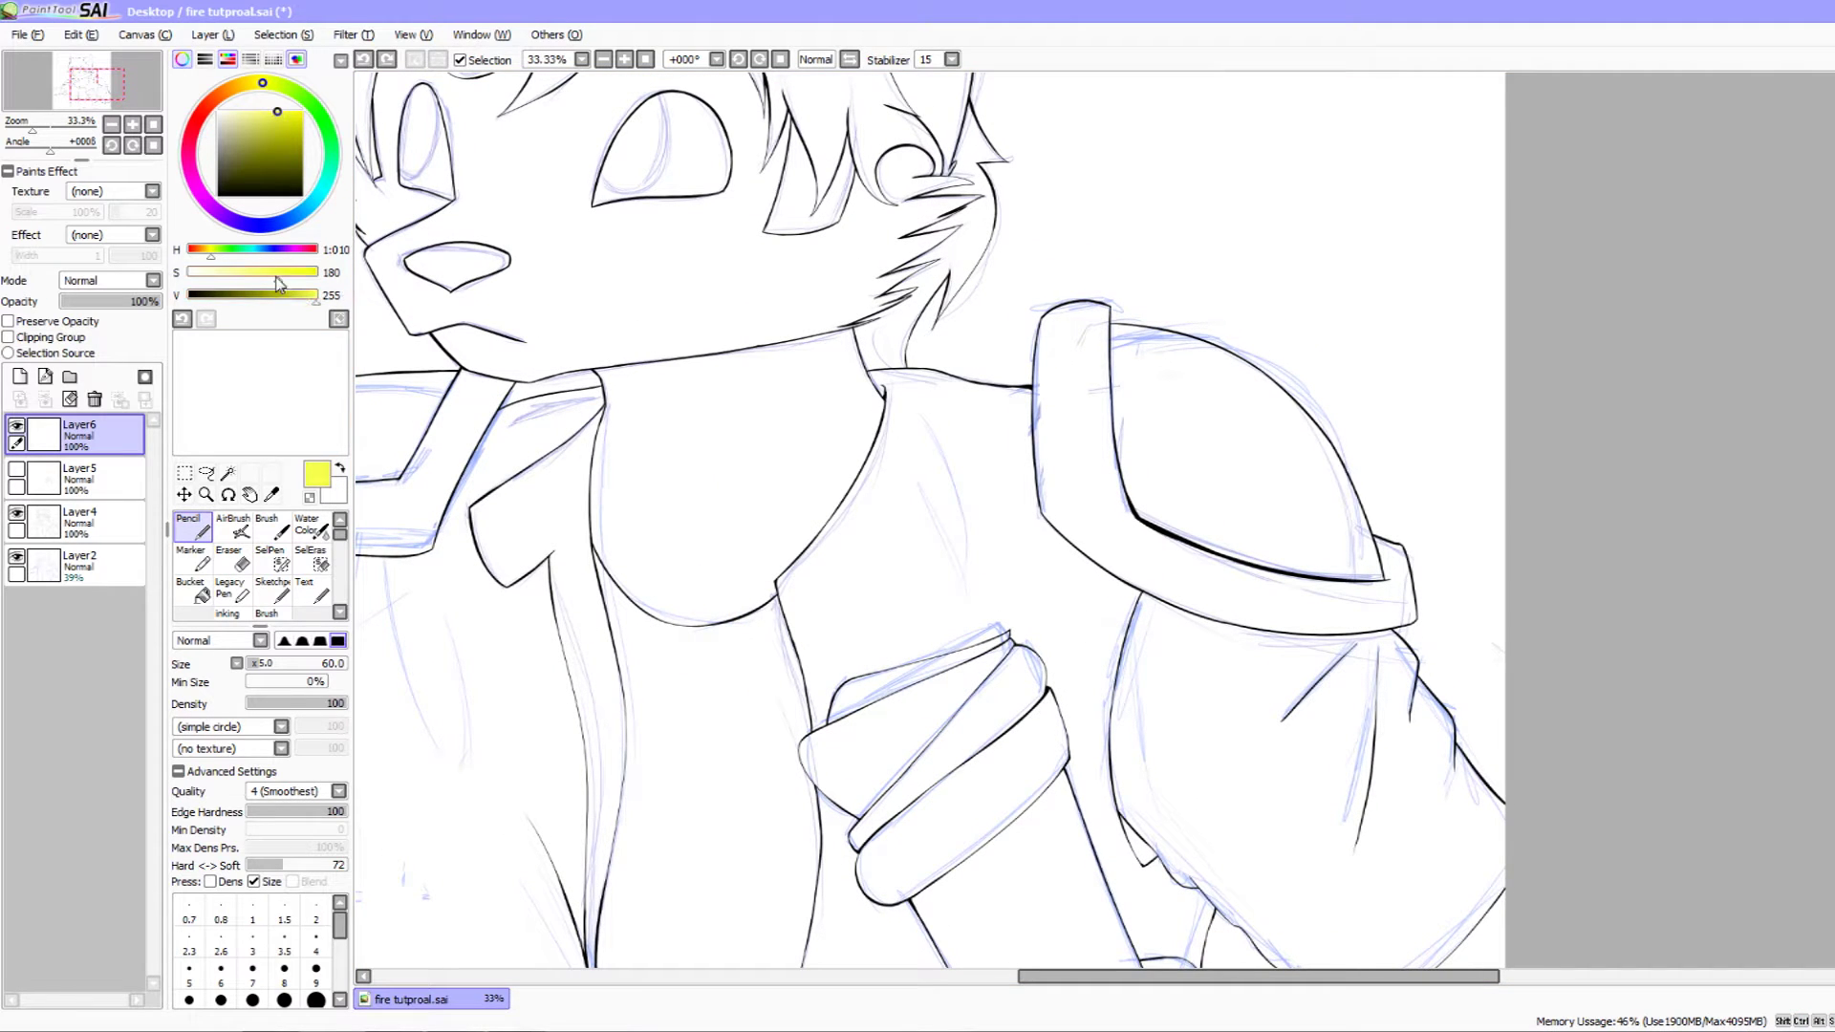
left_click(282, 279)
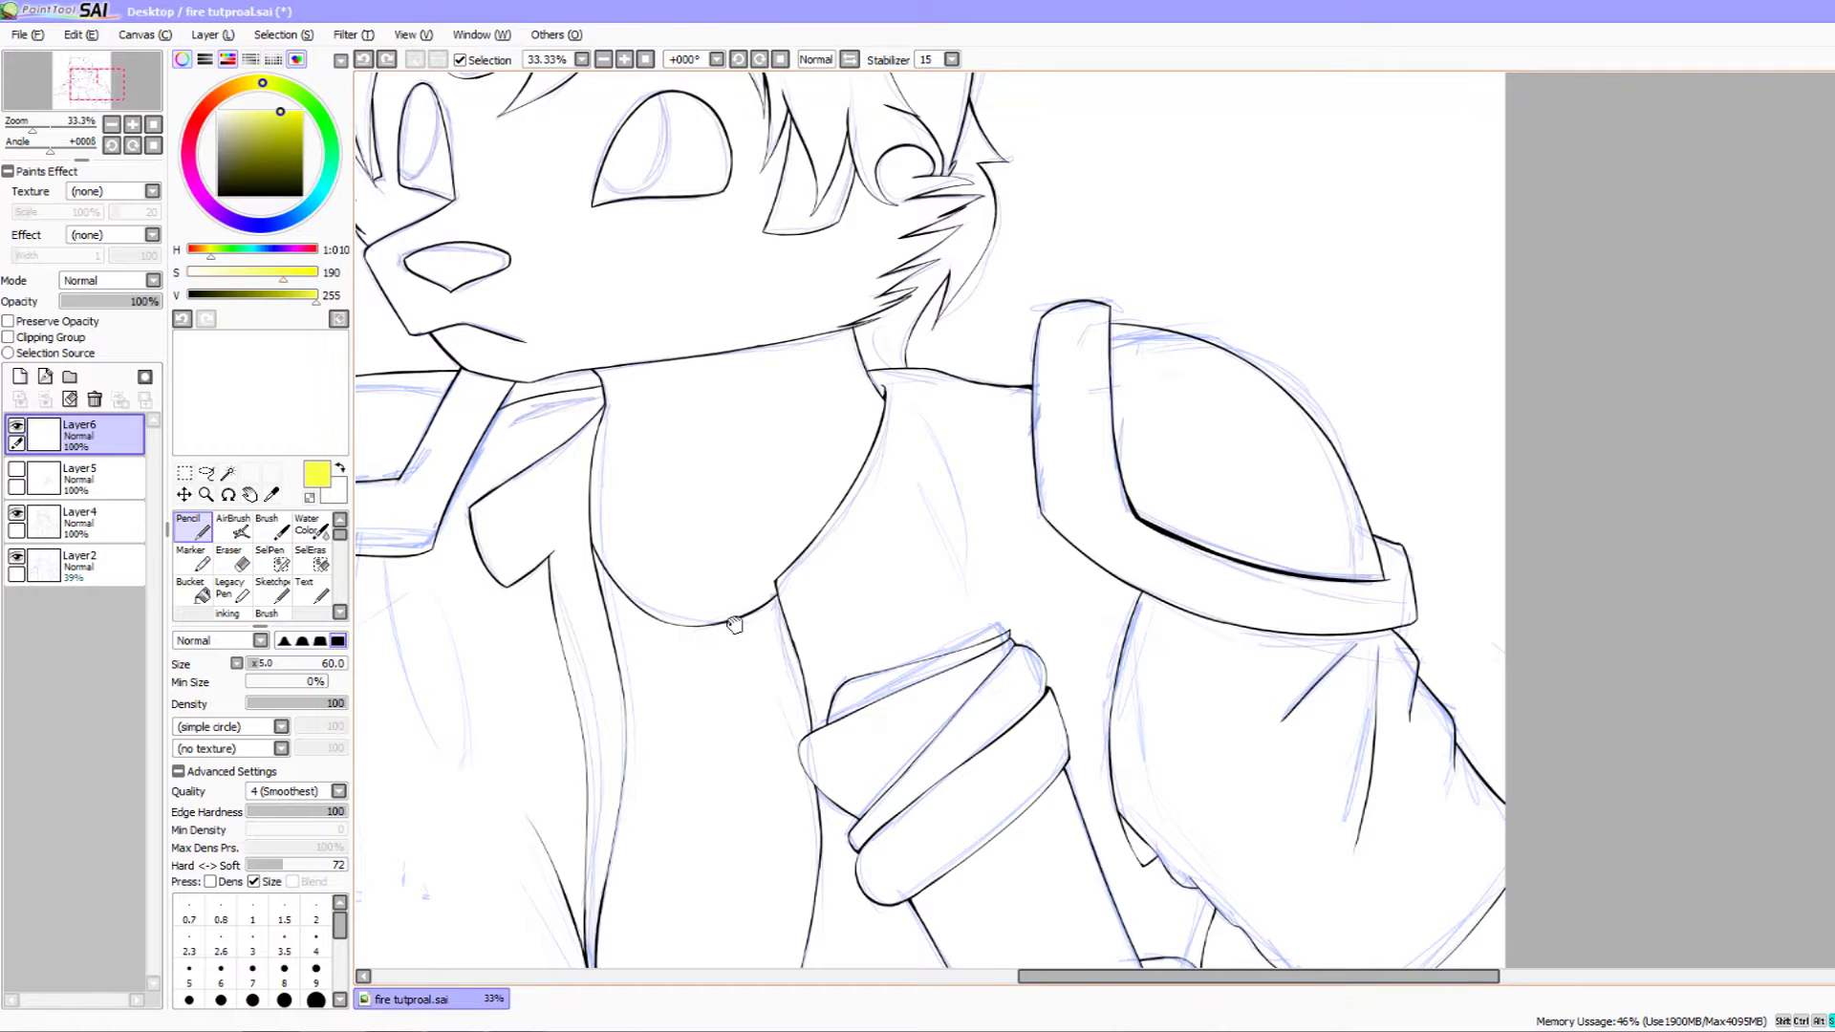
left_click_drag(736, 626, 721, 603)
left_click_drag(777, 712, 747, 475)
key("ctrl+z")
mouse_move(778, 713)
left_mouse_down()
mouse_move(718, 648)
mouse_move(702, 570)
left_mouse_up()
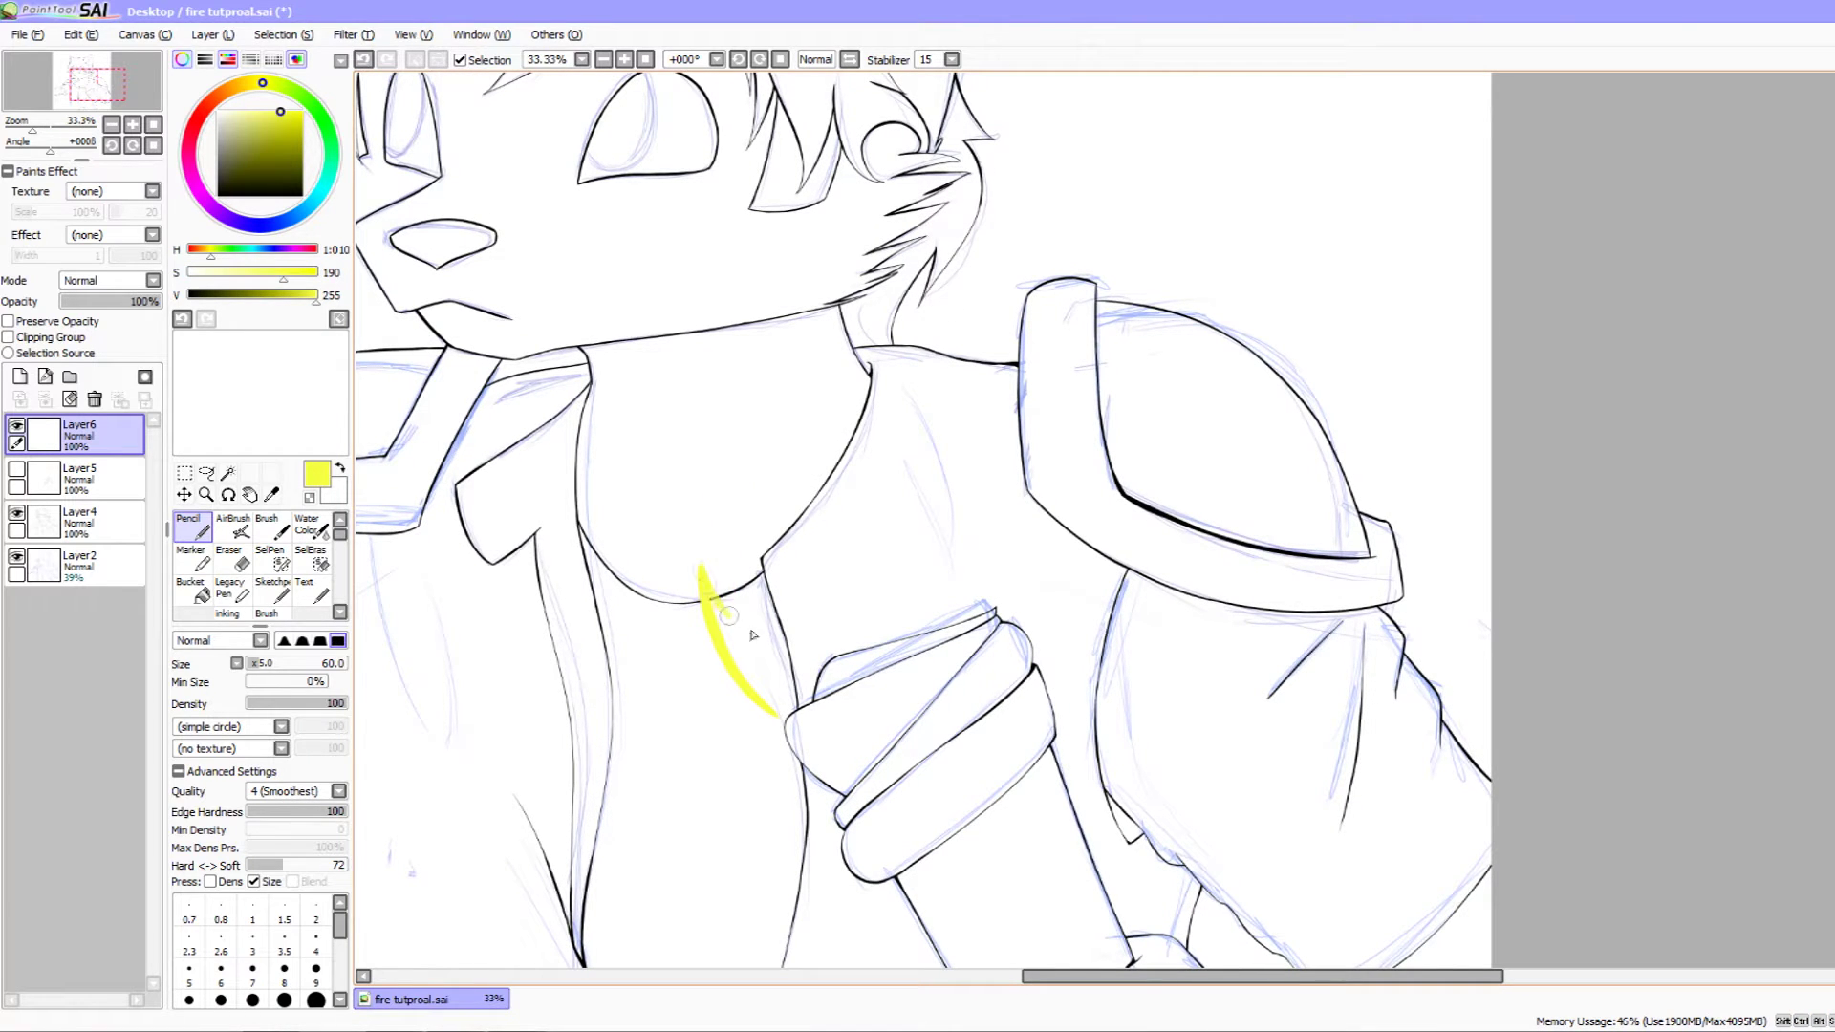
key("ctrl+z")
- Shift the yellow slightly toward orange and draw the flame outline with several tongues around the torch head on Layer6
left_click_drag(261, 86, 253, 87)
left_click_drag(664, 527, 627, 480)
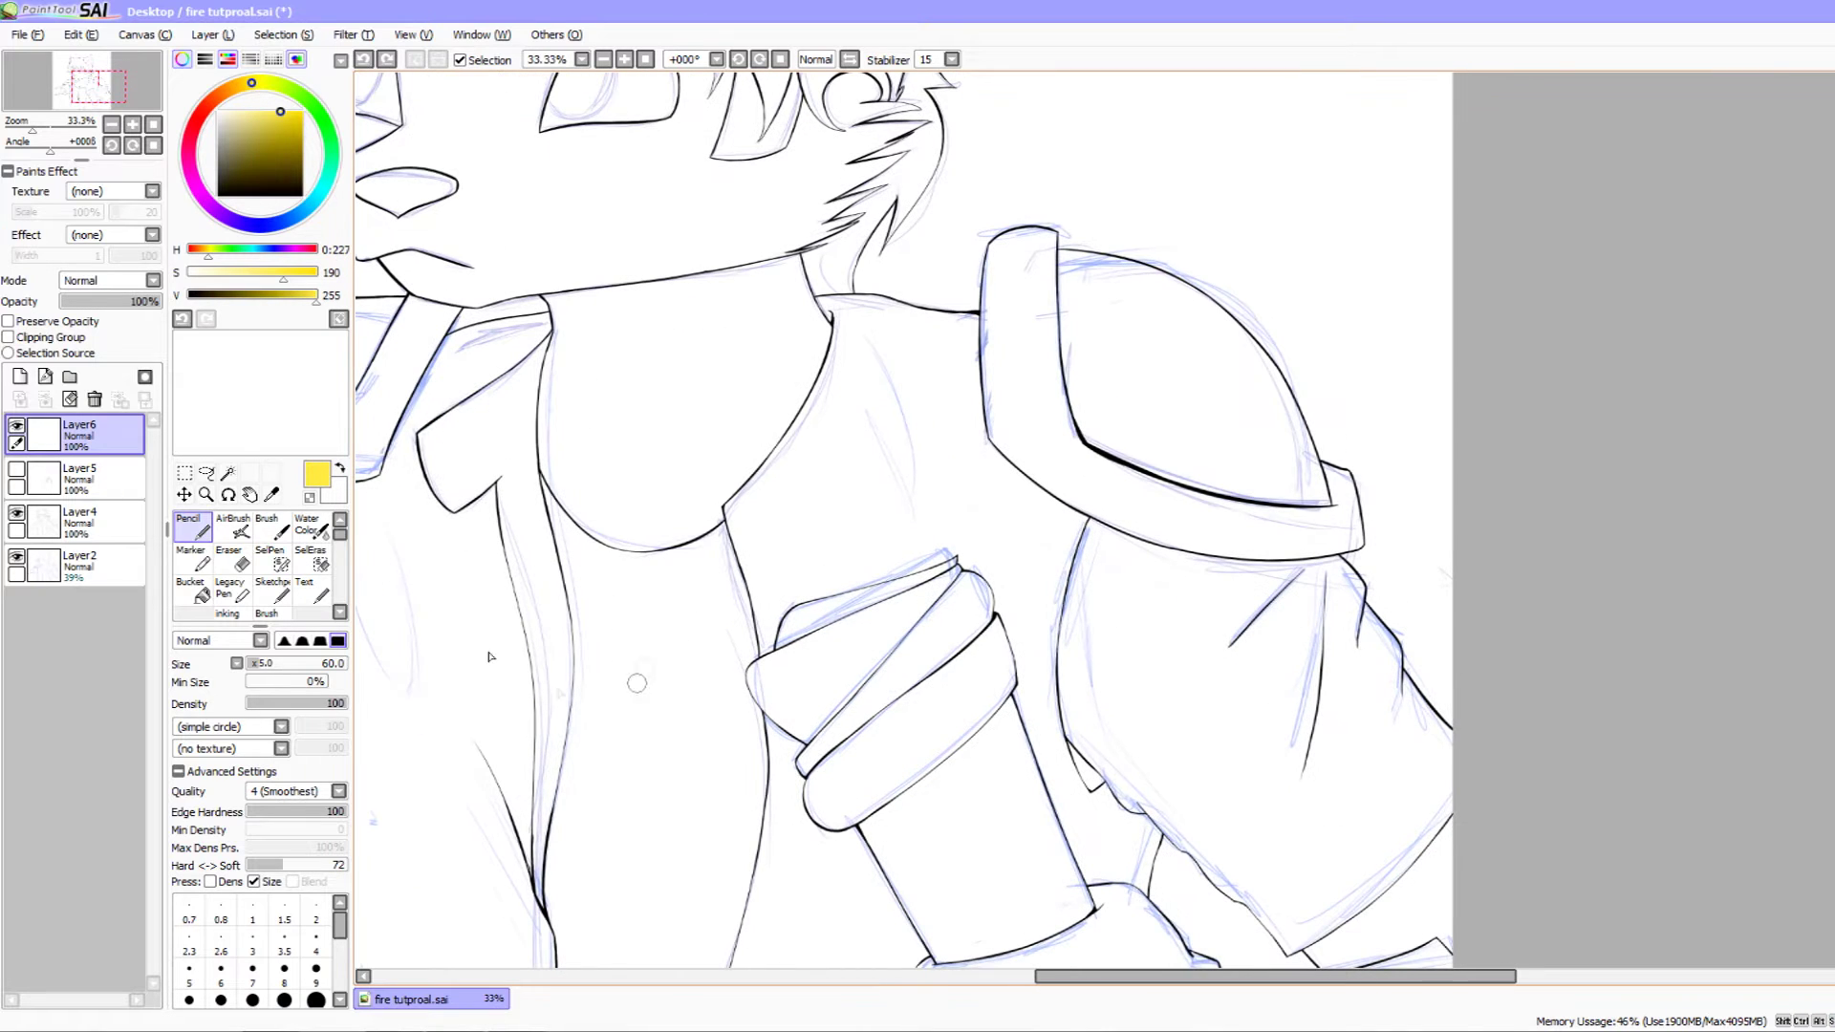
mouse_move(816, 566)
left_mouse_down()
mouse_move(819, 549)
mouse_move(802, 588)
left_mouse_up()
mouse_move(755, 669)
left_mouse_down()
mouse_move(706, 413)
mouse_move(724, 412)
mouse_move(702, 425)
mouse_move(712, 407)
mouse_move(767, 461)
mouse_move(744, 366)
mouse_move(760, 350)
mouse_move(750, 379)
mouse_move(800, 497)
left_mouse_up()
mouse_move(803, 459)
left_mouse_down()
mouse_move(754, 517)
mouse_move(784, 298)
left_mouse_up()
mouse_move(793, 365)
left_mouse_down()
mouse_move(836, 321)
mouse_move(839, 293)
mouse_move(814, 288)
mouse_move(863, 463)
mouse_move(844, 441)
mouse_move(892, 453)
mouse_move(922, 271)
mouse_move(927, 398)
mouse_move(1010, 589)
mouse_move(1017, 702)
left_mouse_up()
mouse_move(1011, 722)
left_mouse_down()
mouse_move(938, 702)
mouse_move(975, 669)
mouse_move(950, 554)
left_mouse_up()
left_click_drag(925, 648, 1042, 545)
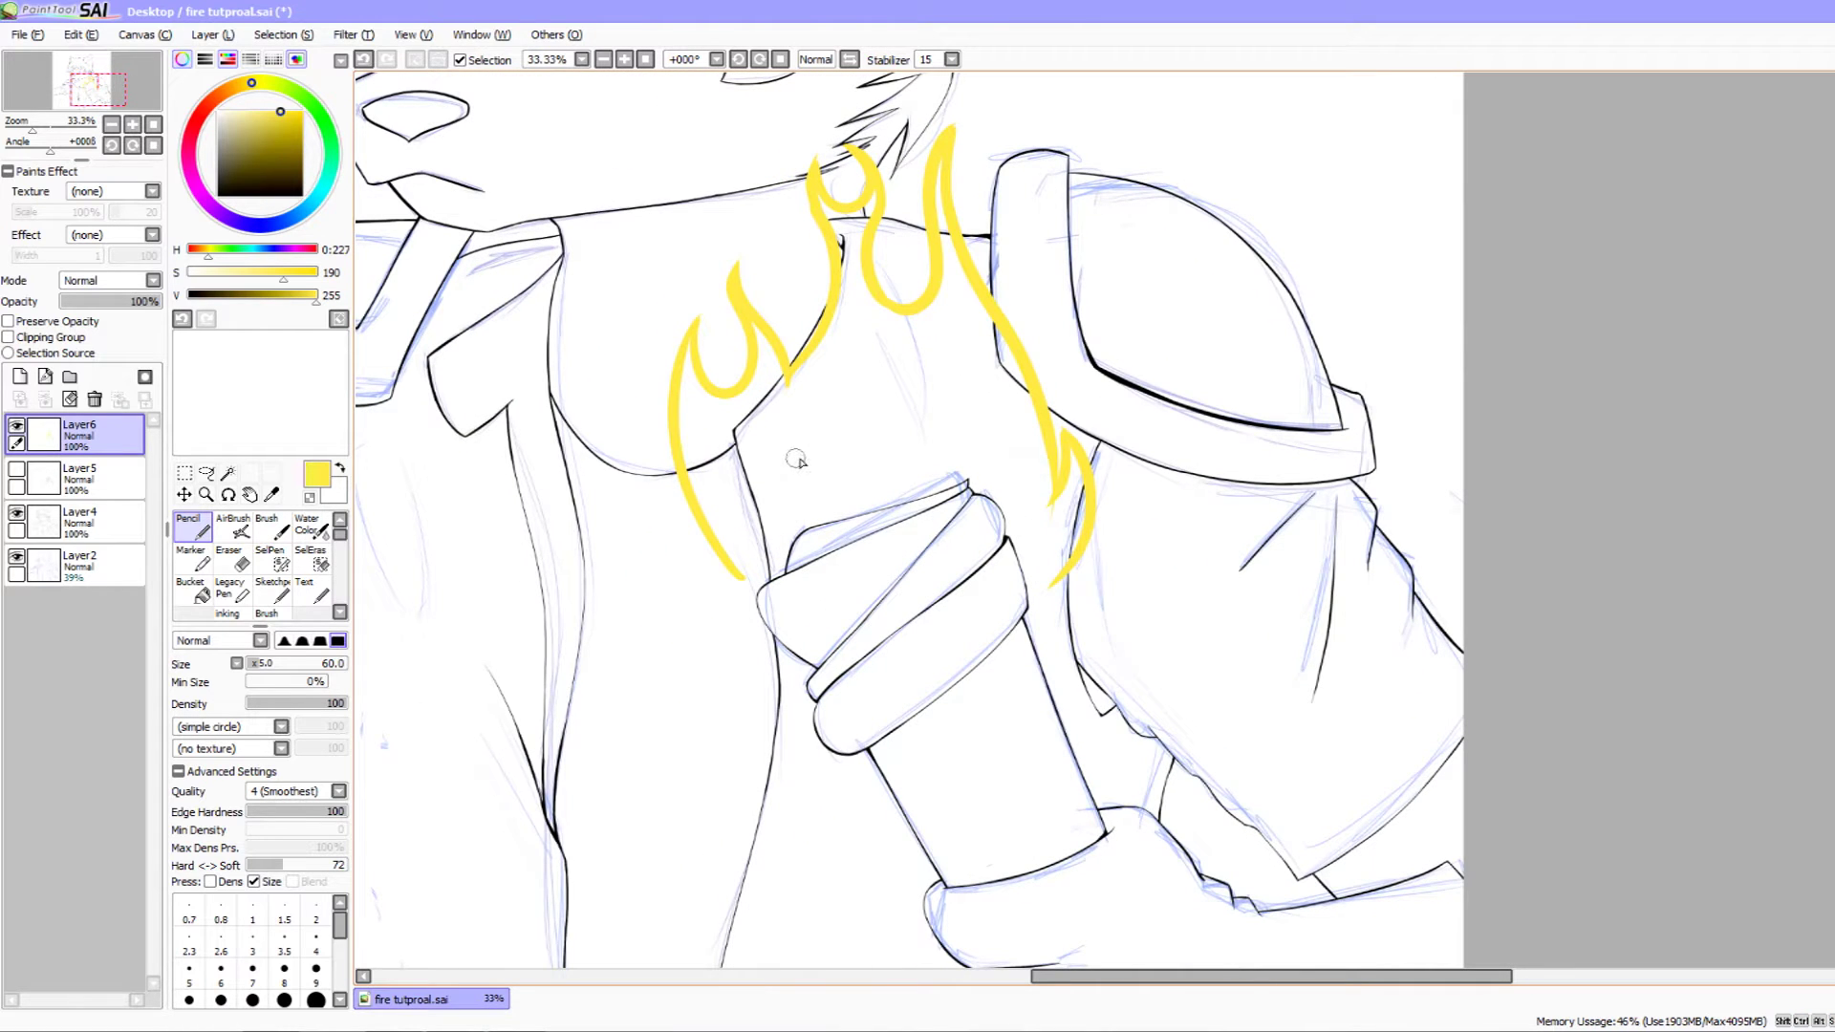
- Erase the inner left flame tongue from the yellow outline and return to the Pencil
left_click_drag(640, 535, 593, 569)
key("e")
mouse_move(686, 306)
left_mouse_down()
mouse_move(717, 349)
mouse_move(711, 325)
mouse_move(698, 306)
mouse_move(750, 468)
left_mouse_up()
mouse_move(758, 356)
left_mouse_down()
mouse_move(747, 475)
mouse_move(766, 218)
mouse_move(774, 427)
mouse_move(790, 293)
mouse_move(799, 345)
mouse_move(774, 442)
left_mouse_up()
key("n")
left_click_drag(765, 350, 793, 461)
key("ctrl+z")
left_click_drag(766, 261, 791, 447)
key("ctrl+z")
left_click_drag(769, 246, 815, 462)
key("ctrl+z")
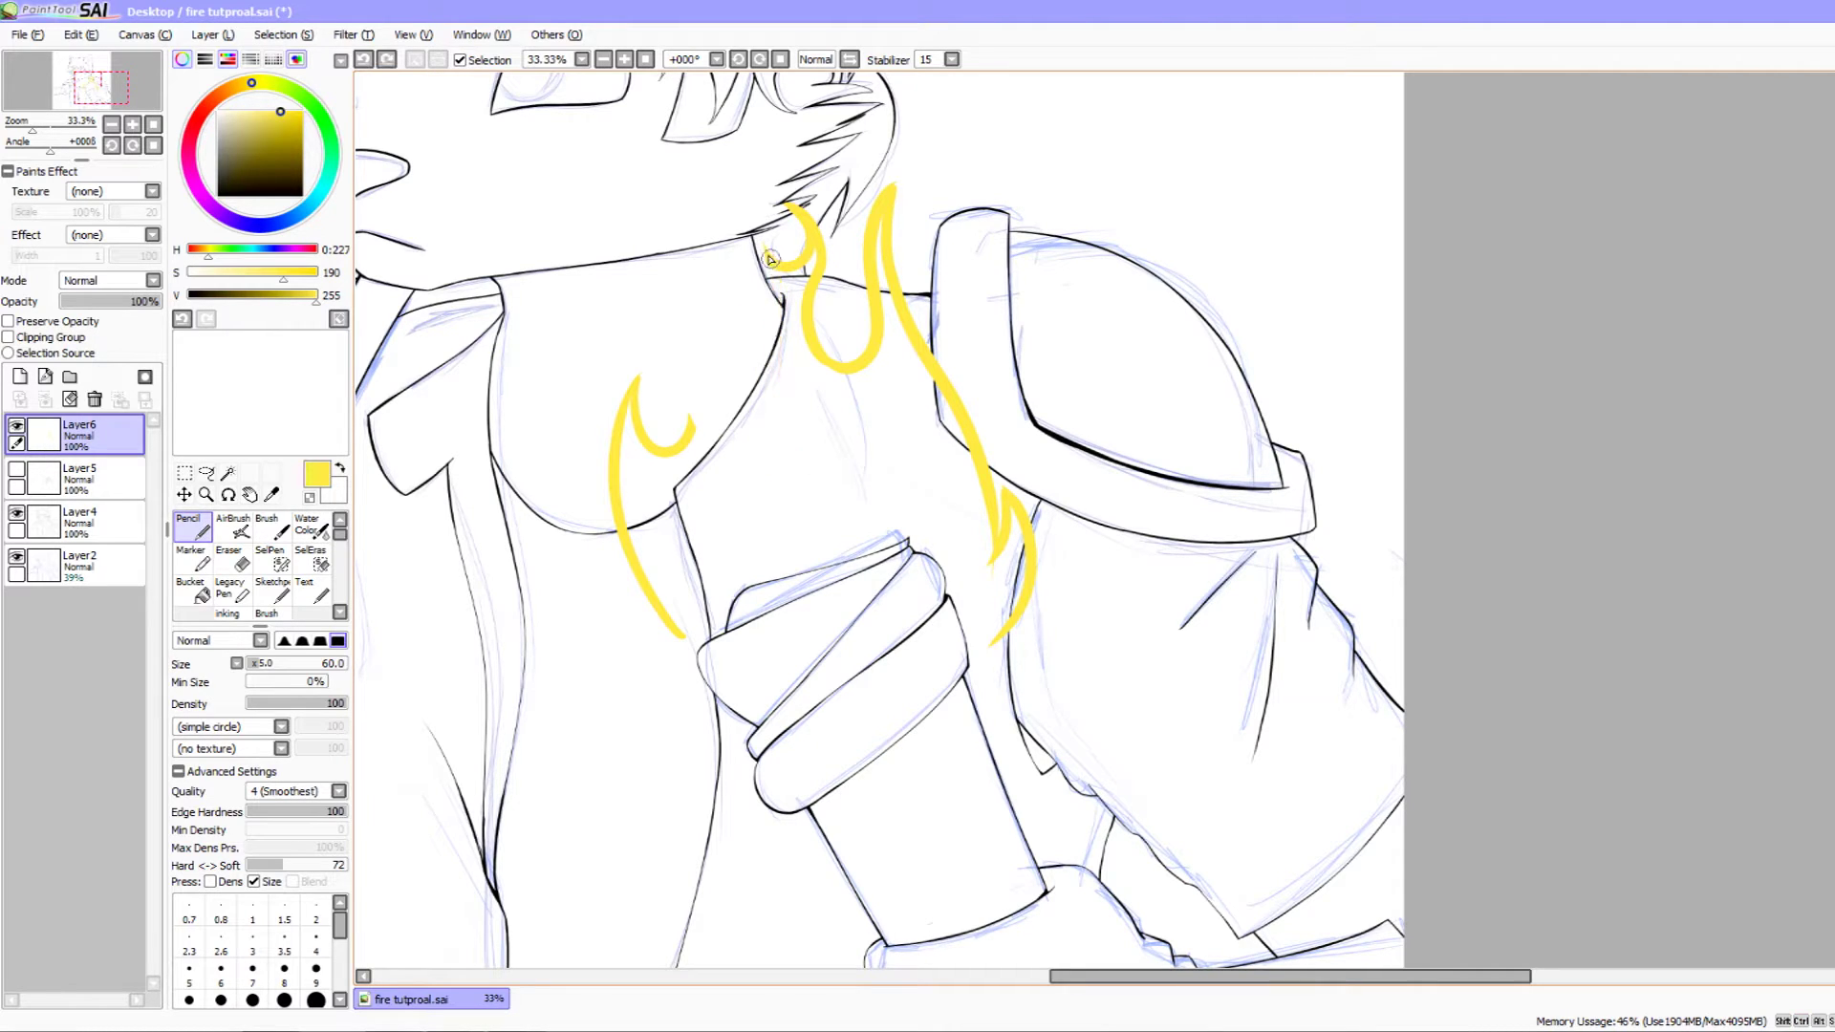
- Redraw the inner left flame tongue as a taller pointed shape joined to the upper tongue
mouse_move(779, 284)
left_mouse_down()
mouse_move(785, 332)
mouse_move(772, 486)
left_mouse_up()
mouse_move(773, 476)
left_mouse_down()
mouse_move(816, 489)
mouse_move(740, 275)
mouse_move(738, 466)
mouse_move(739, 277)
left_mouse_up()
key("ctrl+z")
mouse_move(761, 387)
left_mouse_down()
mouse_move(790, 496)
mouse_move(815, 434)
mouse_move(809, 470)
left_mouse_up()
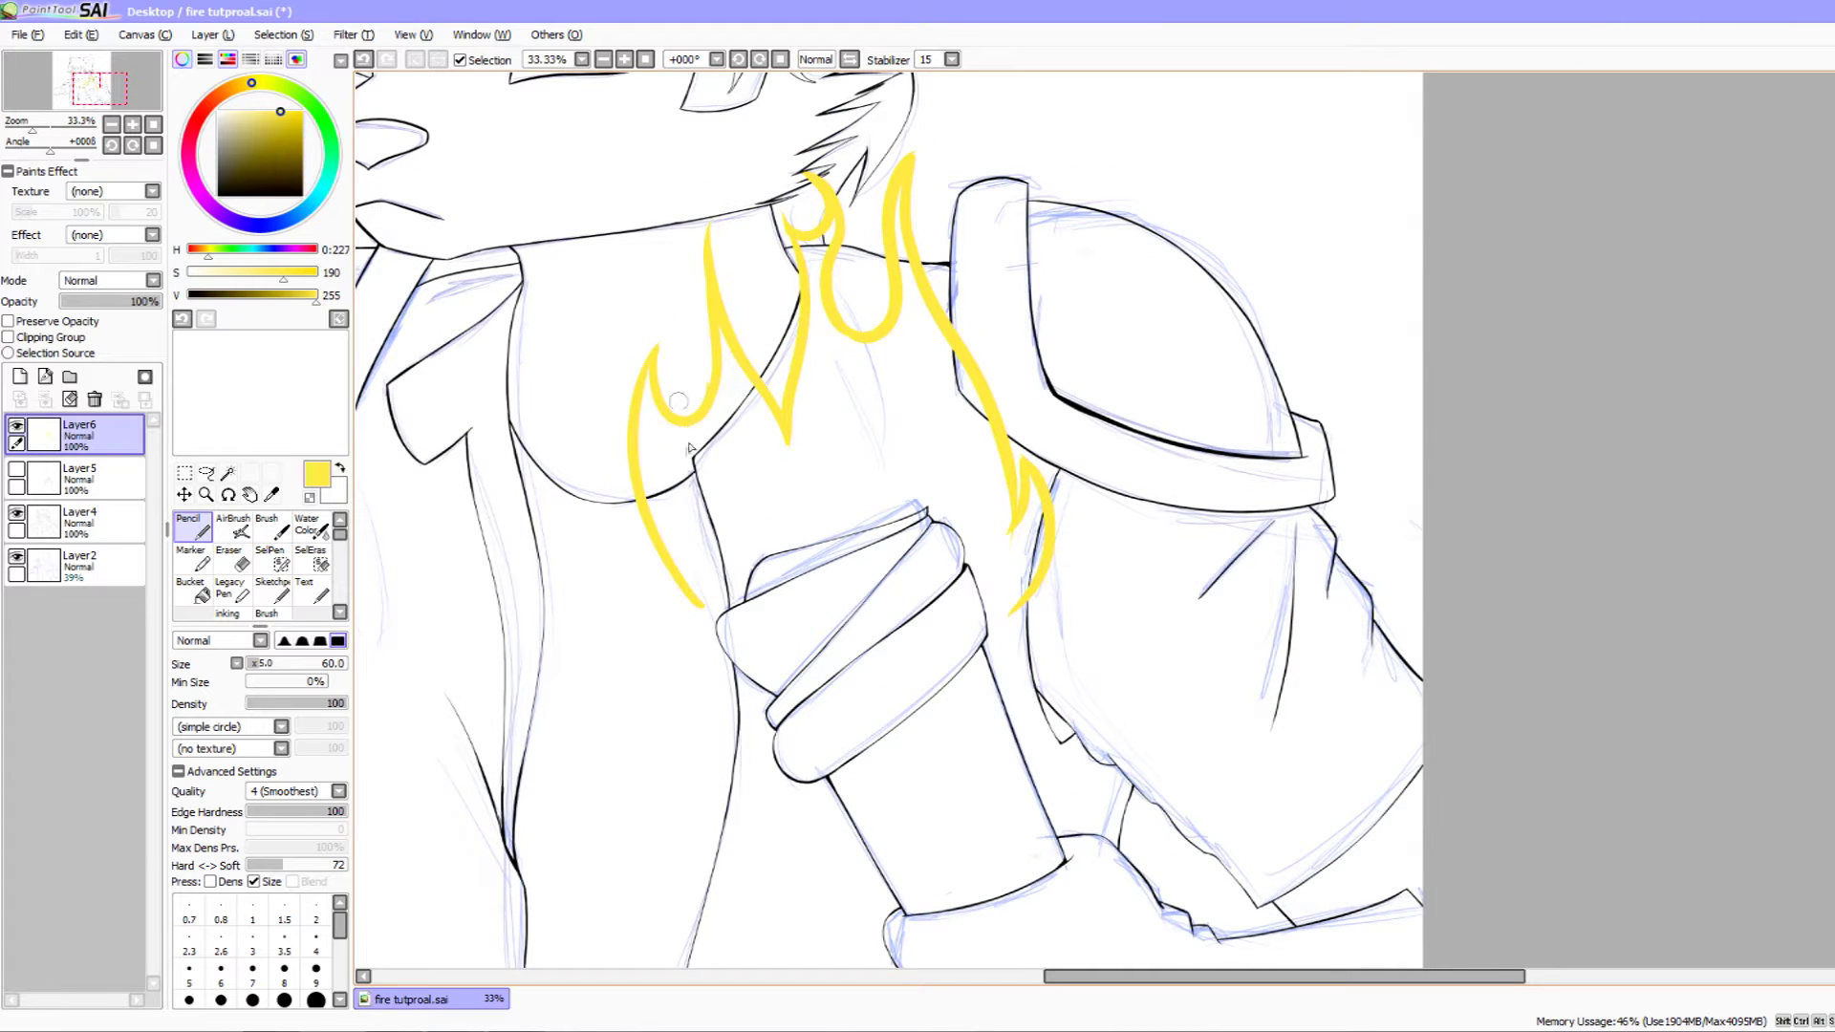
- Erase the whole left side of the flame outline, keeping the stroke below the upper tongue
left_click_drag(652, 430, 720, 398)
key("ctrl+z")
left_click_drag(830, 383, 882, 399)
key("ctrl+z")
key("e")
mouse_move(700, 345)
left_mouse_down()
mouse_move(702, 203)
mouse_move(775, 474)
mouse_move(726, 366)
mouse_move(652, 439)
mouse_move(644, 325)
mouse_move(700, 578)
mouse_move(625, 376)
left_mouse_up()
key("n")
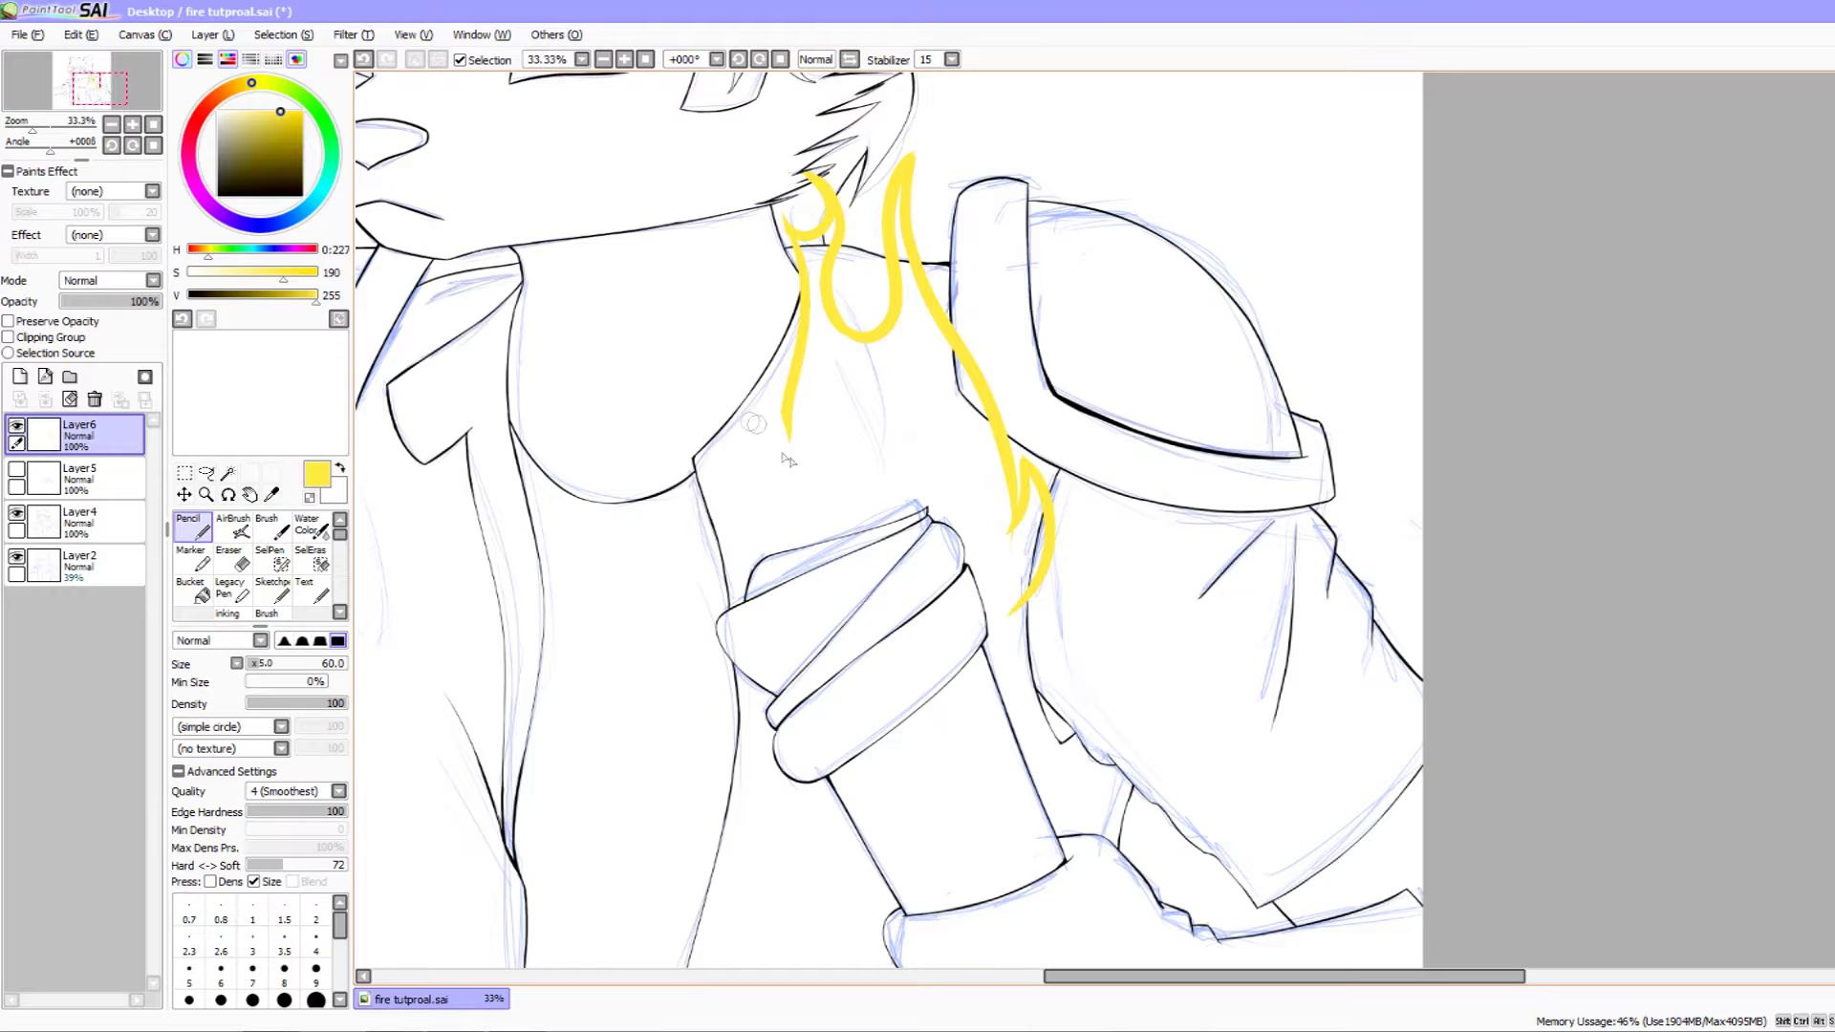
- Redraw the left side of the flame with two shorter tongues reaching down to the torch head
left_click_drag(786, 413, 805, 487)
key("ctrl+z")
mouse_move(786, 411)
left_mouse_down()
mouse_move(770, 462)
mouse_move(743, 386)
mouse_move(730, 415)
mouse_move(723, 537)
left_mouse_up()
key("ctrl+z")
mouse_move(702, 648)
left_mouse_down()
mouse_move(669, 435)
mouse_move(731, 535)
mouse_move(801, 564)
left_mouse_up()
mouse_move(934, 587)
left_mouse_down()
mouse_move(878, 656)
mouse_move(884, 593)
left_mouse_up()
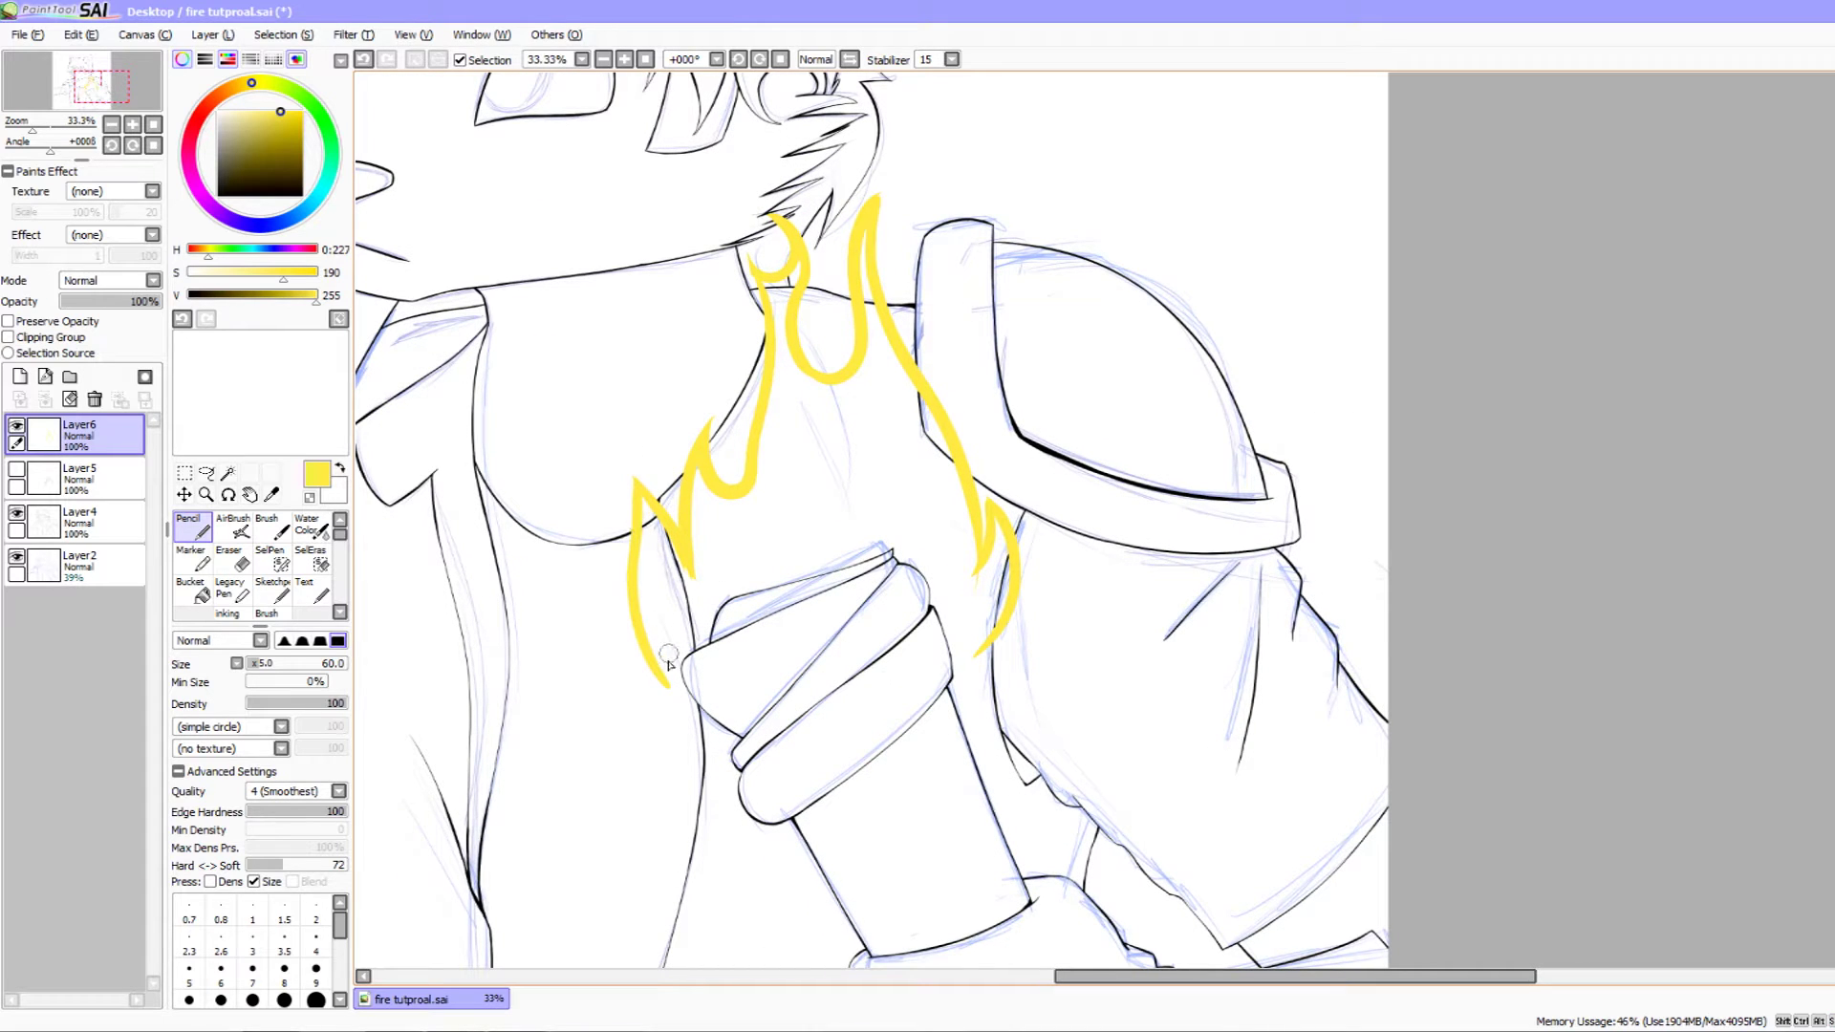
left_click_drag(660, 533, 623, 411)
- Close the flame outline by drawing its lower edge along the top of the torch
left_click(134, 124)
mouse_move(887, 486)
left_mouse_down()
mouse_move(1153, 496)
mouse_move(1173, 516)
left_mouse_up()
mouse_move(676, 635)
left_mouse_down()
mouse_move(786, 499)
mouse_move(903, 445)
mouse_move(1037, 435)
mouse_move(1125, 589)
mouse_move(1156, 569)
left_mouse_up()
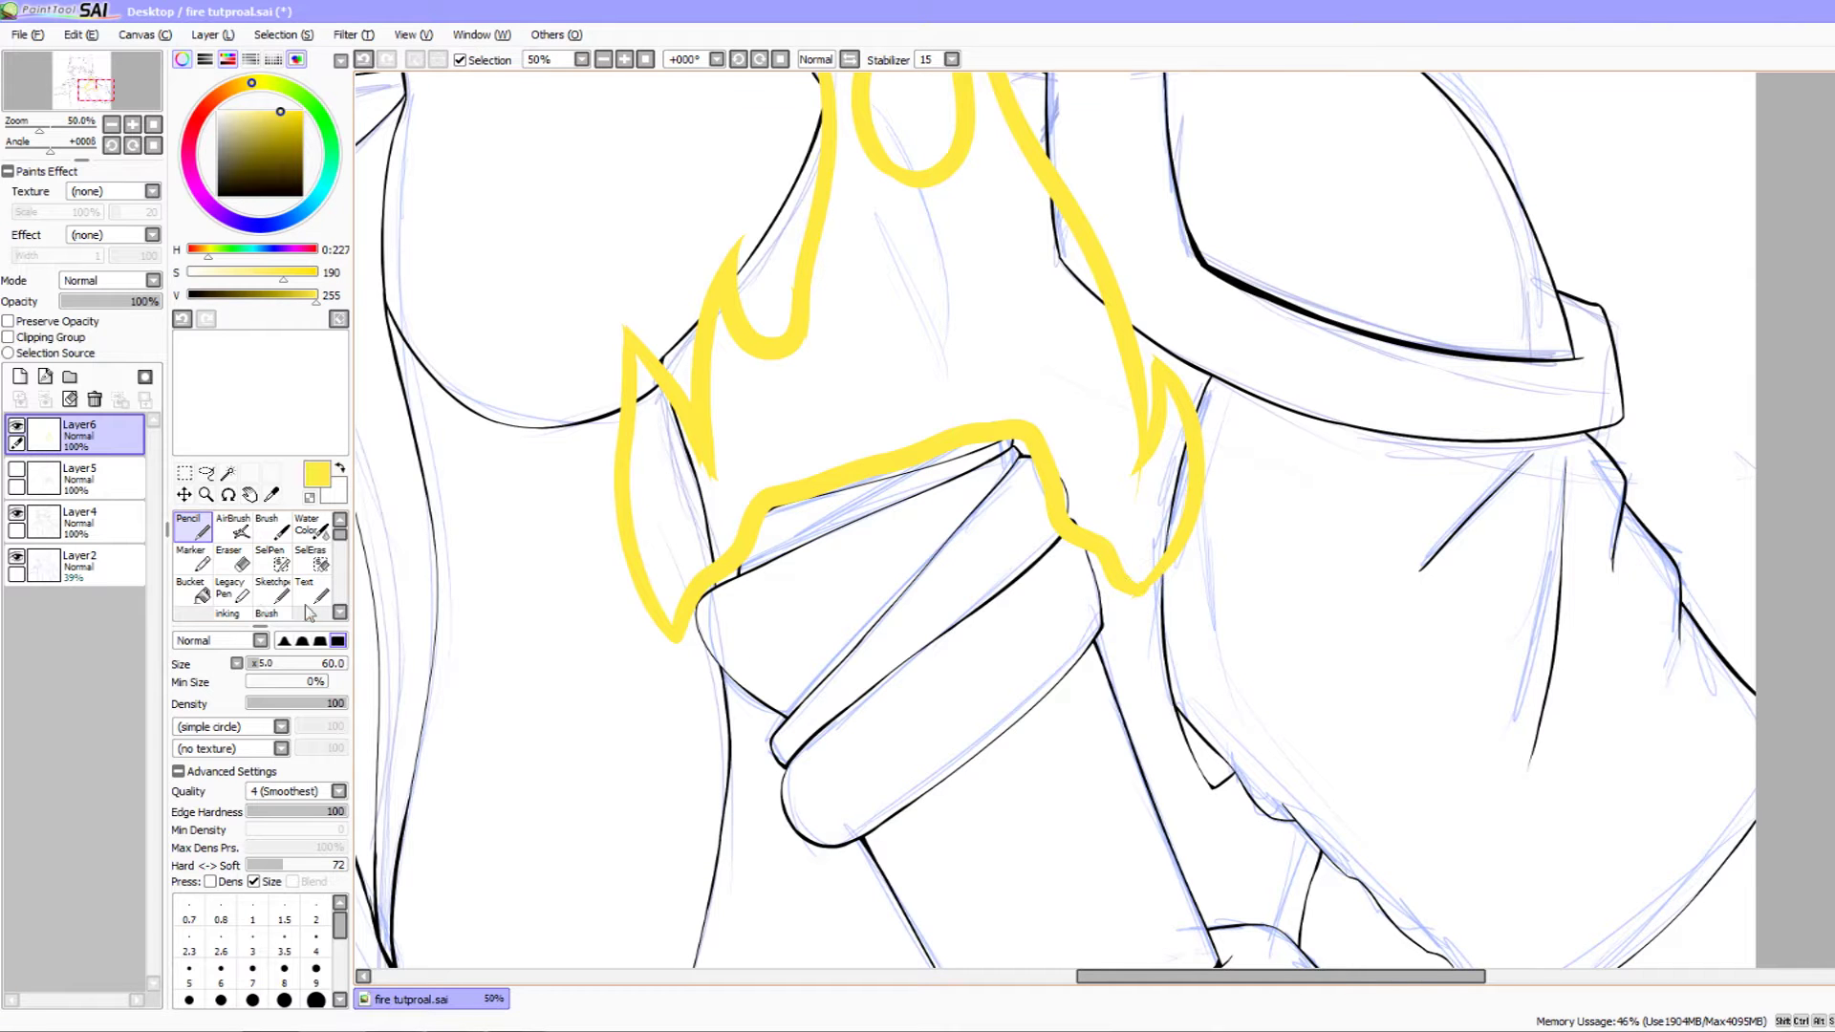
- Fill the closed flame outline with yellow using the Bucket, and switch back to the Pencil
left_click(195, 590)
left_click(787, 450)
mouse_move(787, 450)
left_mouse_down()
mouse_move(778, 615)
mouse_move(468, 748)
left_mouse_up()
left_click(193, 527)
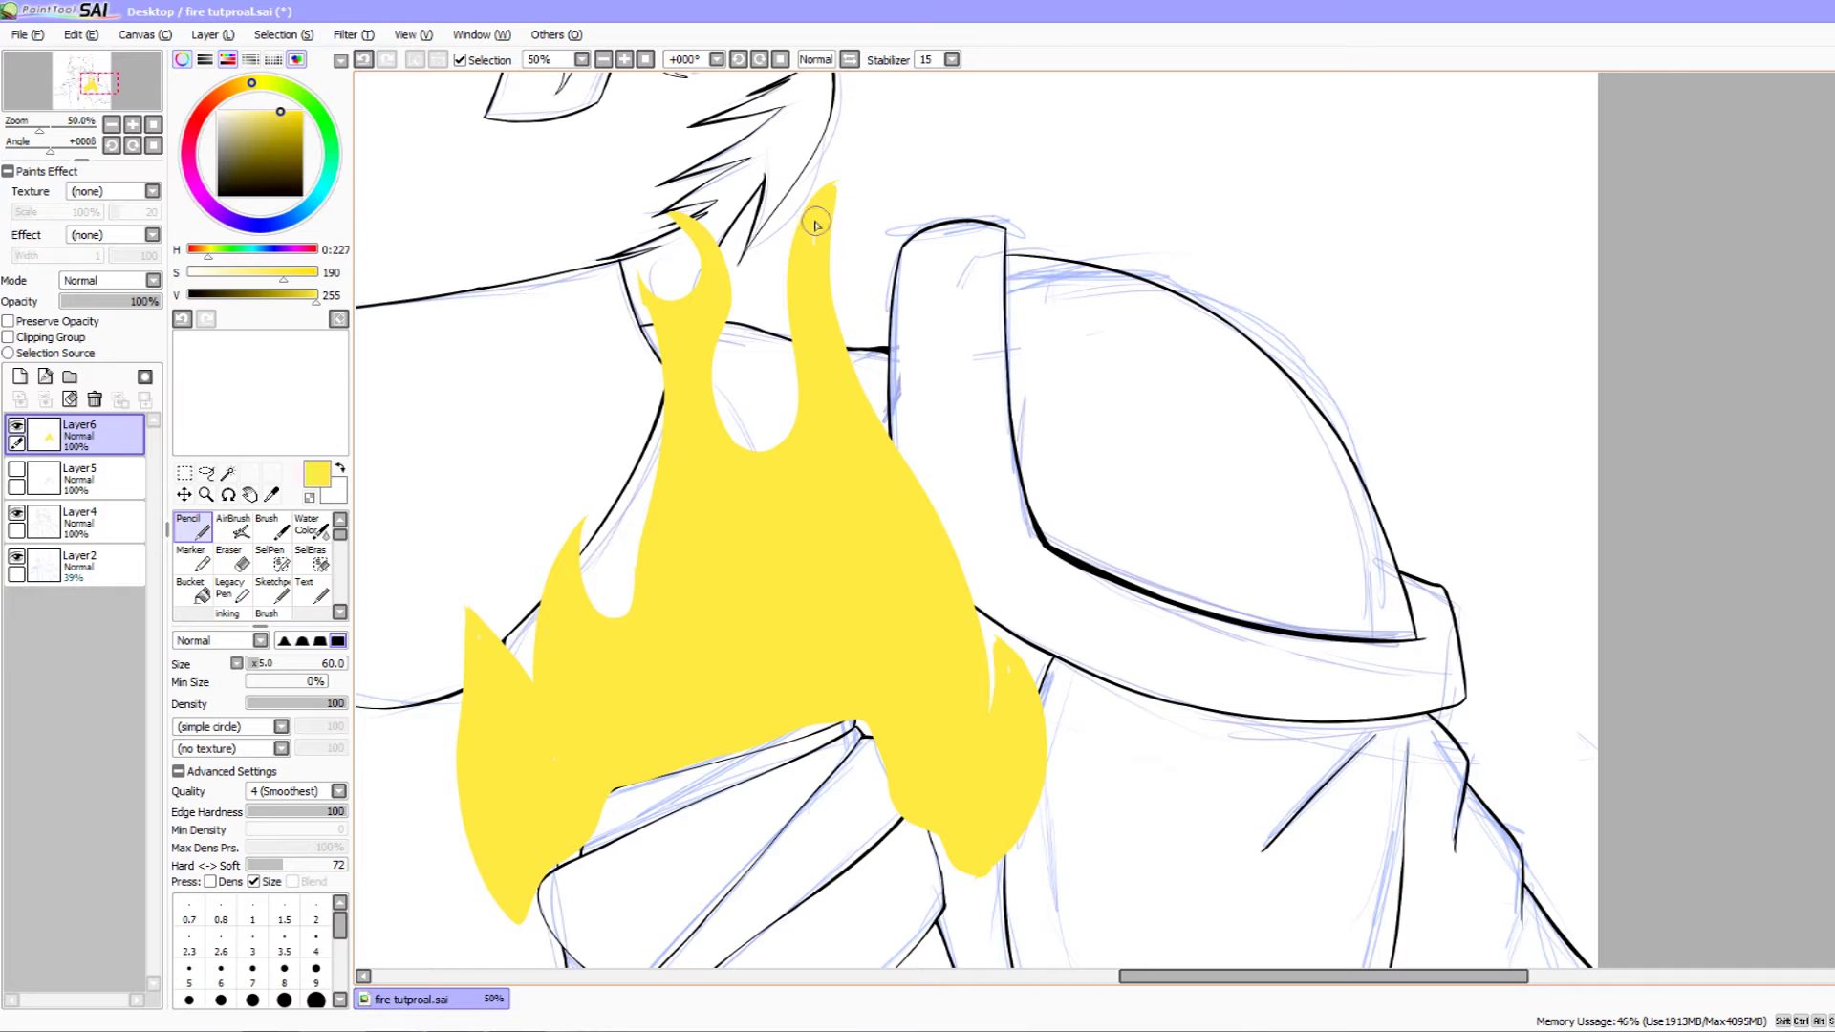
scroll(991, 574, "down", 3)
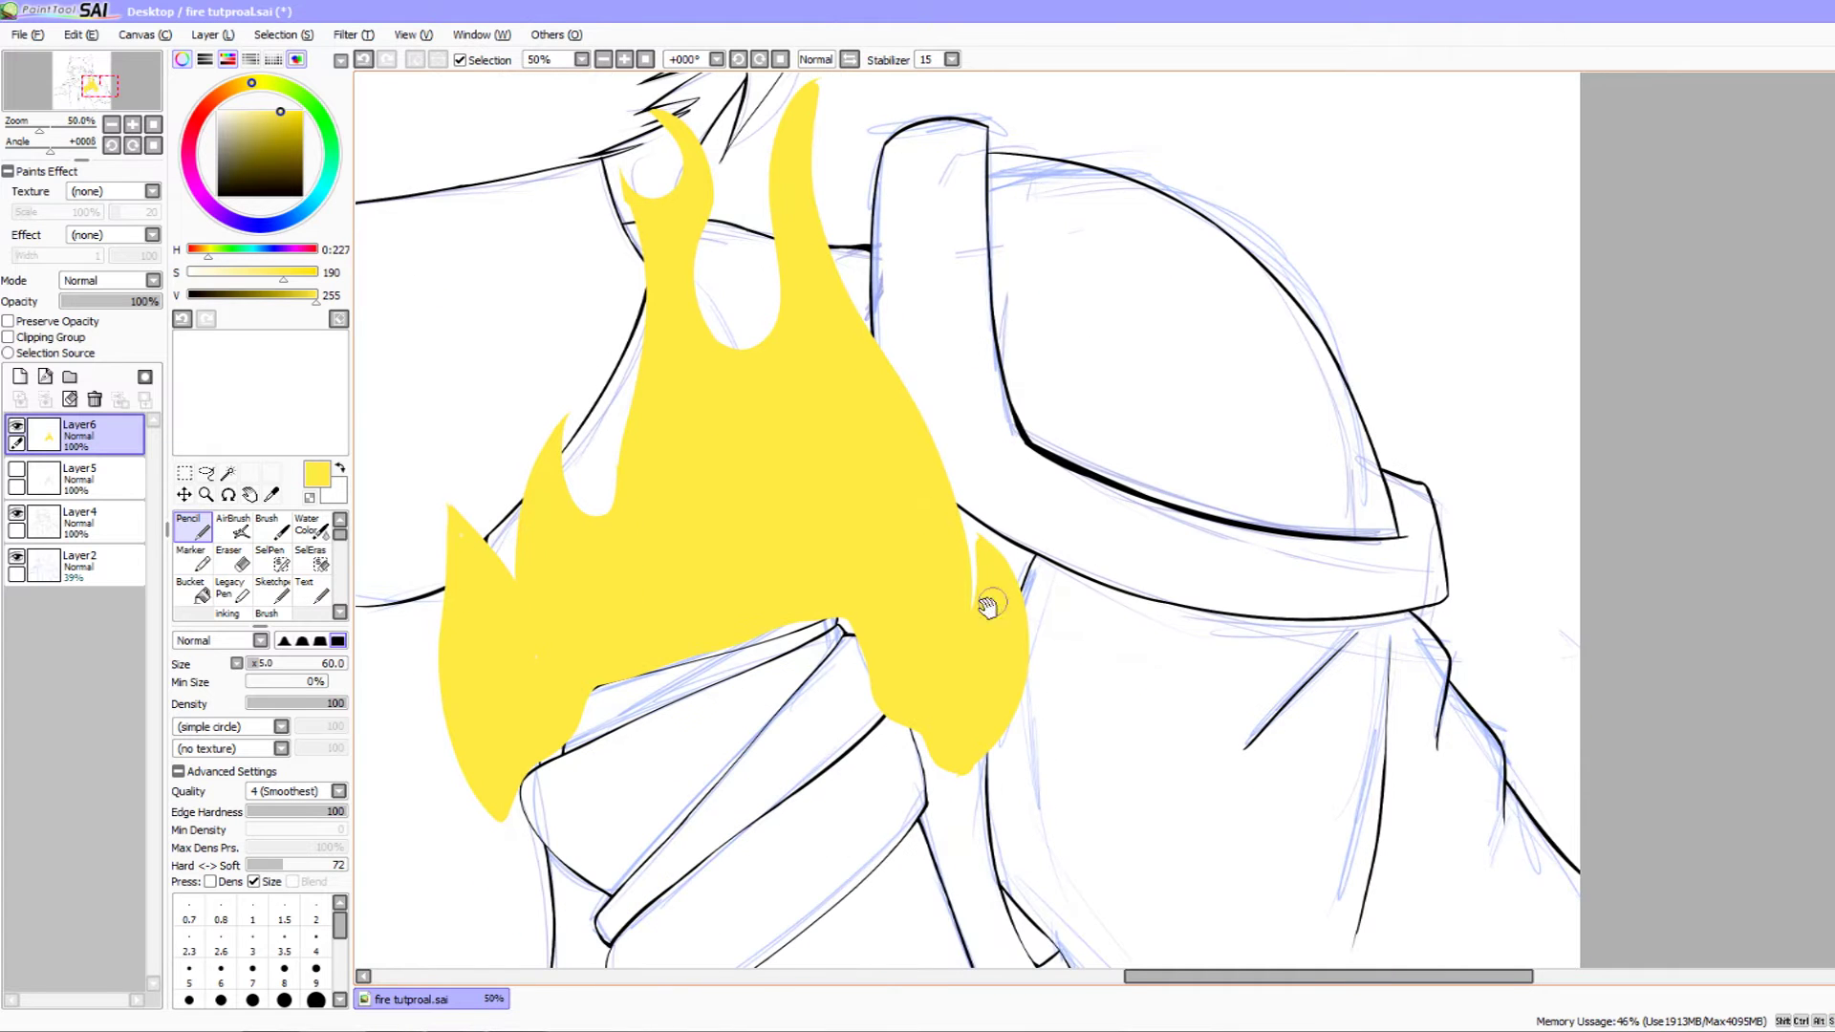
scroll(994, 597, "down", 1)
left_click_drag(1020, 586, 1174, 659)
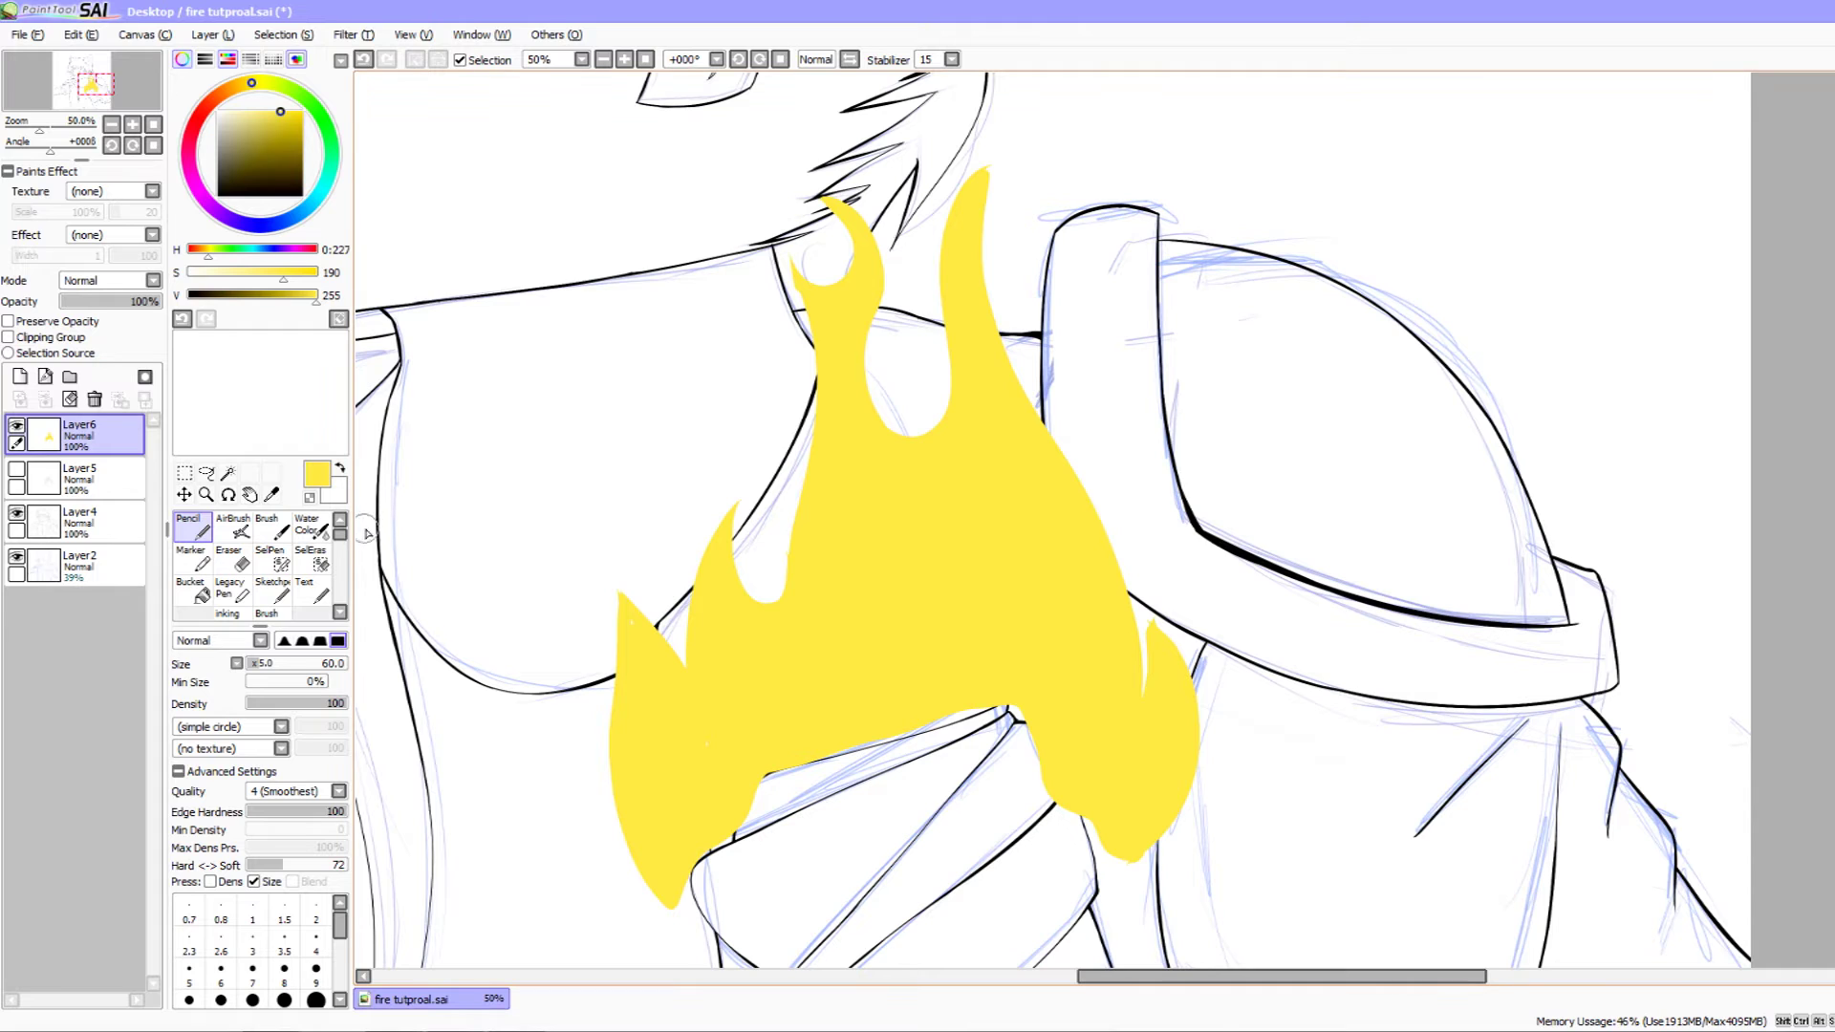
- Create a new layer, fill it with a dark grey of value 36, and move it to the bottom of the layer stack
left_click(19, 376)
left_click_drag(81, 432, 93, 497)
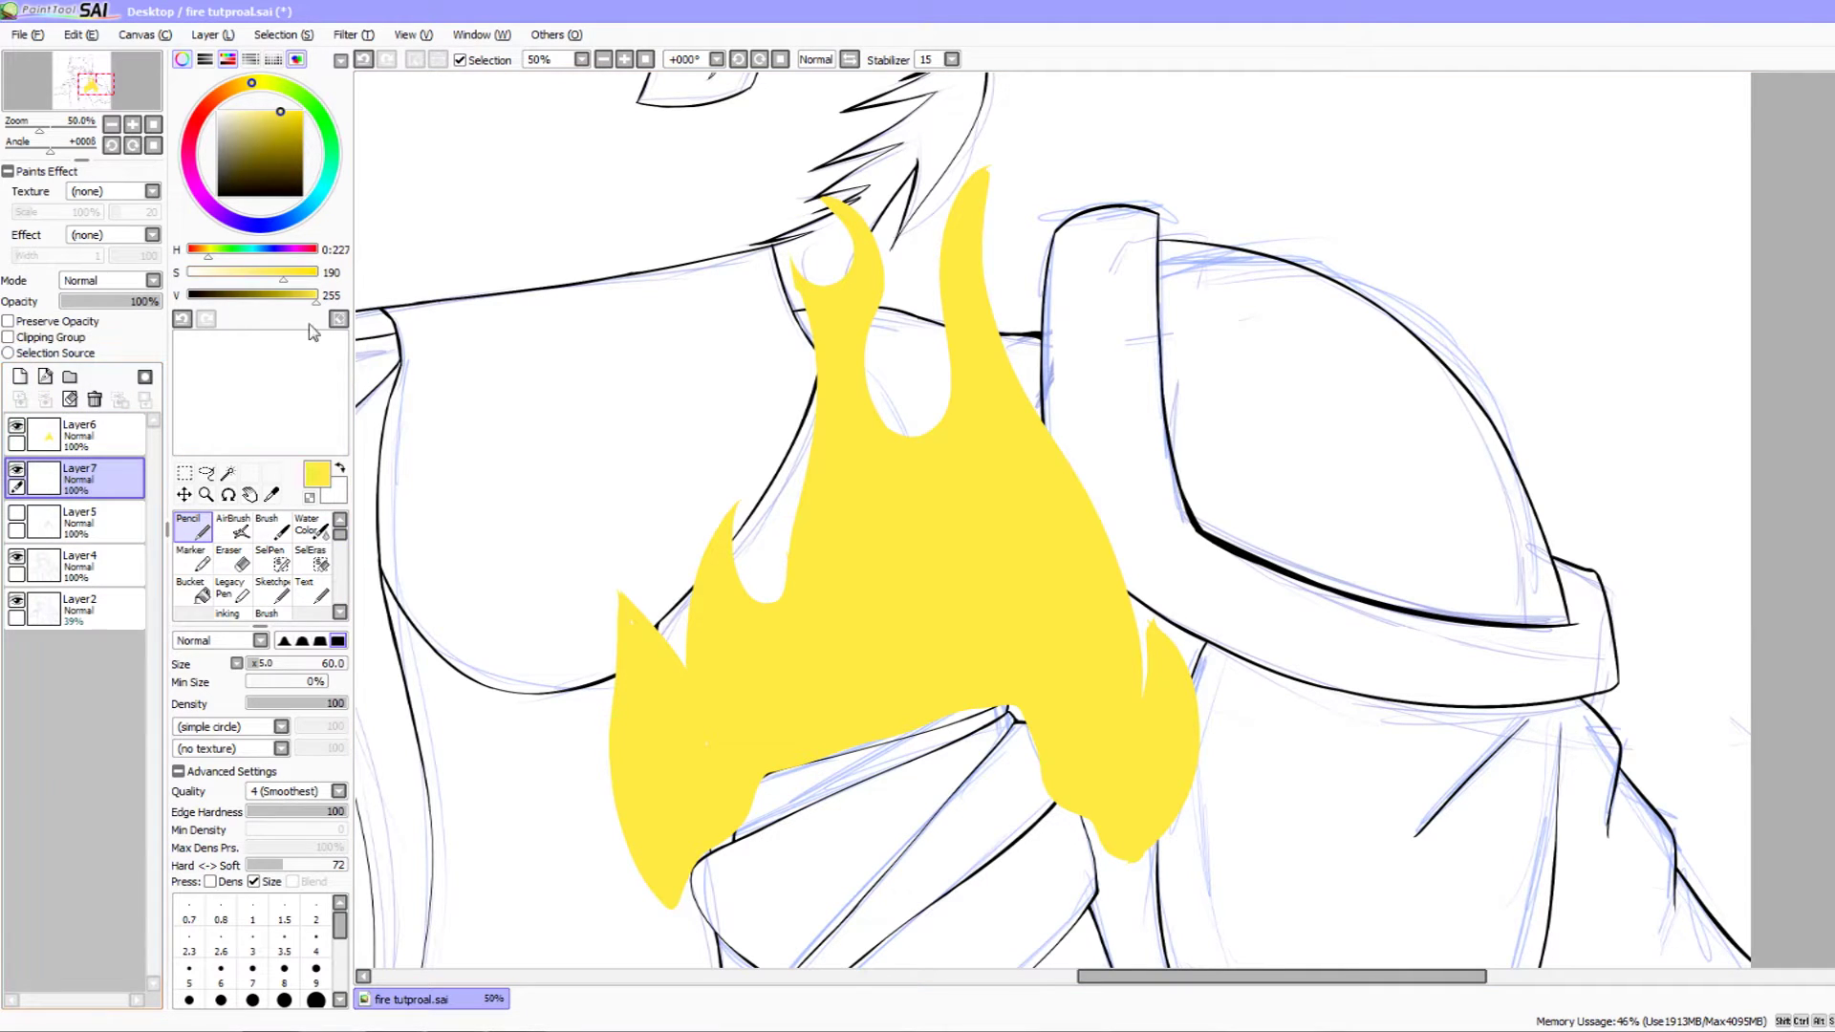
left_click_drag(297, 305, 188, 297)
left_click_drag(244, 194, 217, 184)
left_click(194, 589)
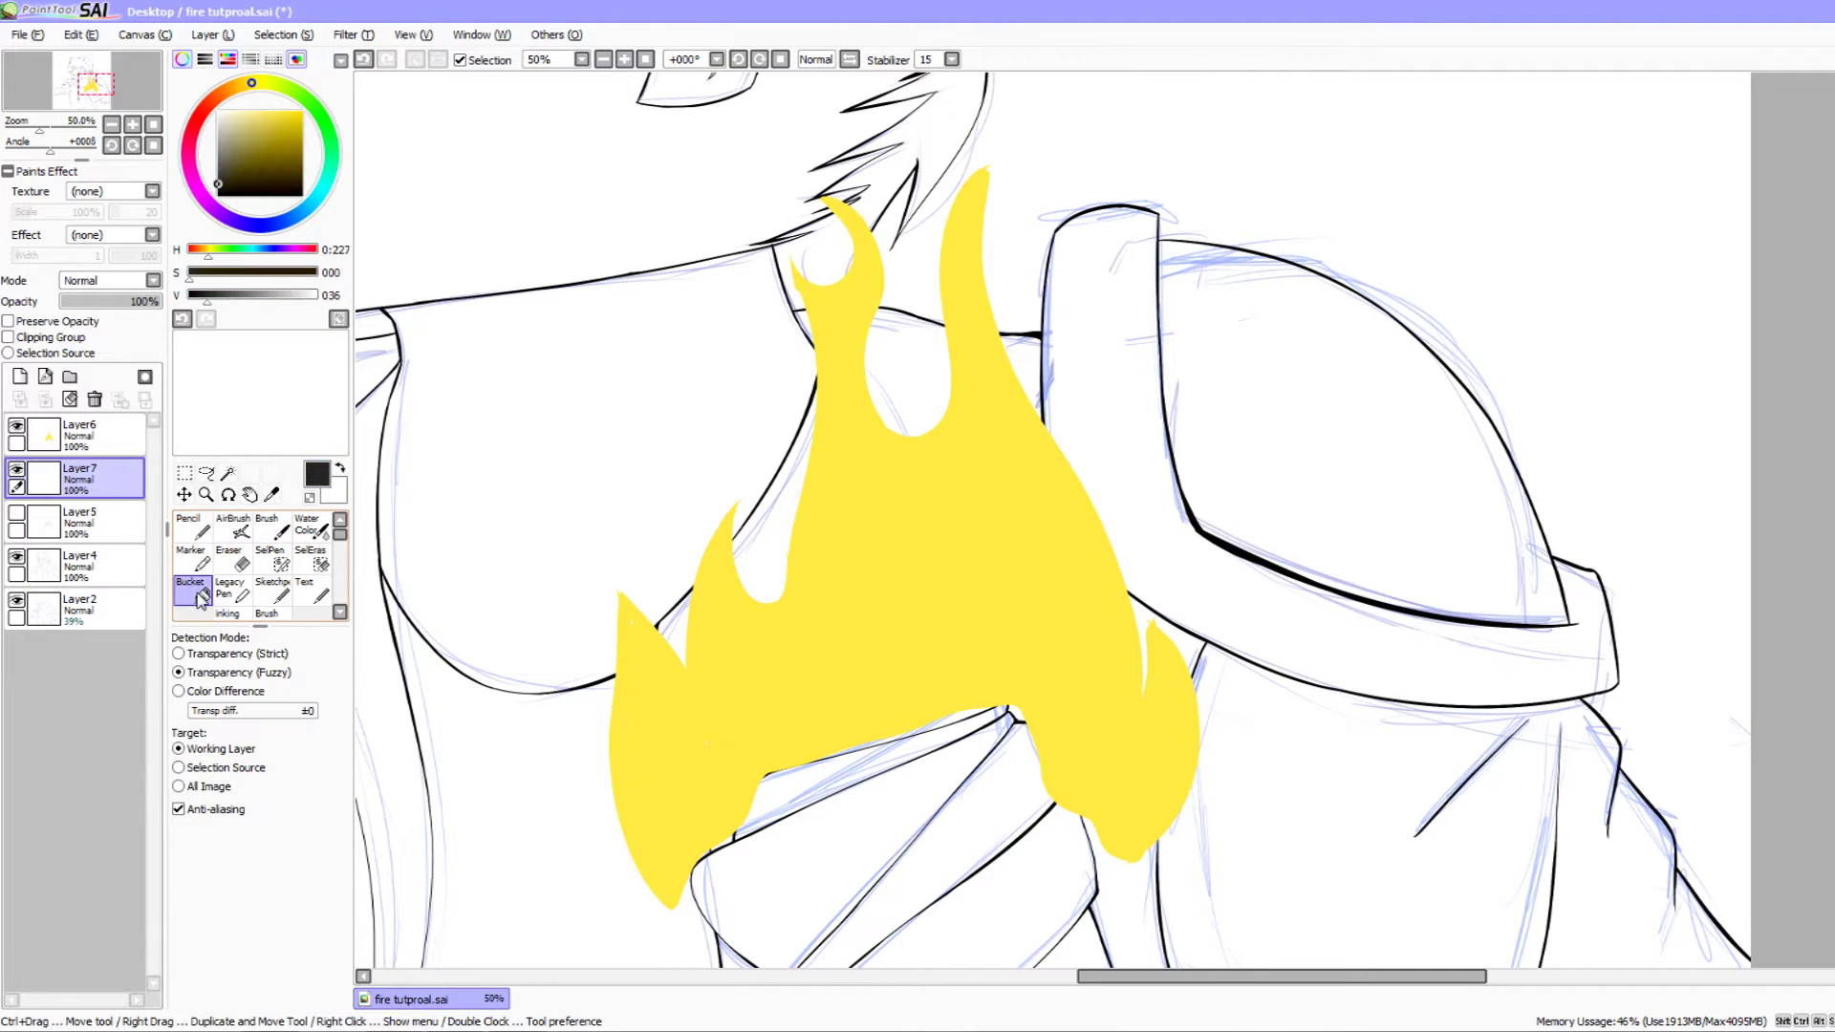
left_click(549, 475)
left_click_drag(95, 477, 120, 639)
- Lighten the grey to value 84 and refill the background layer with it
left_click_drag(561, 409, 585, 347)
left_click_drag(214, 297, 231, 295)
left_click(478, 439)
left_click_drag(477, 462, 500, 496)
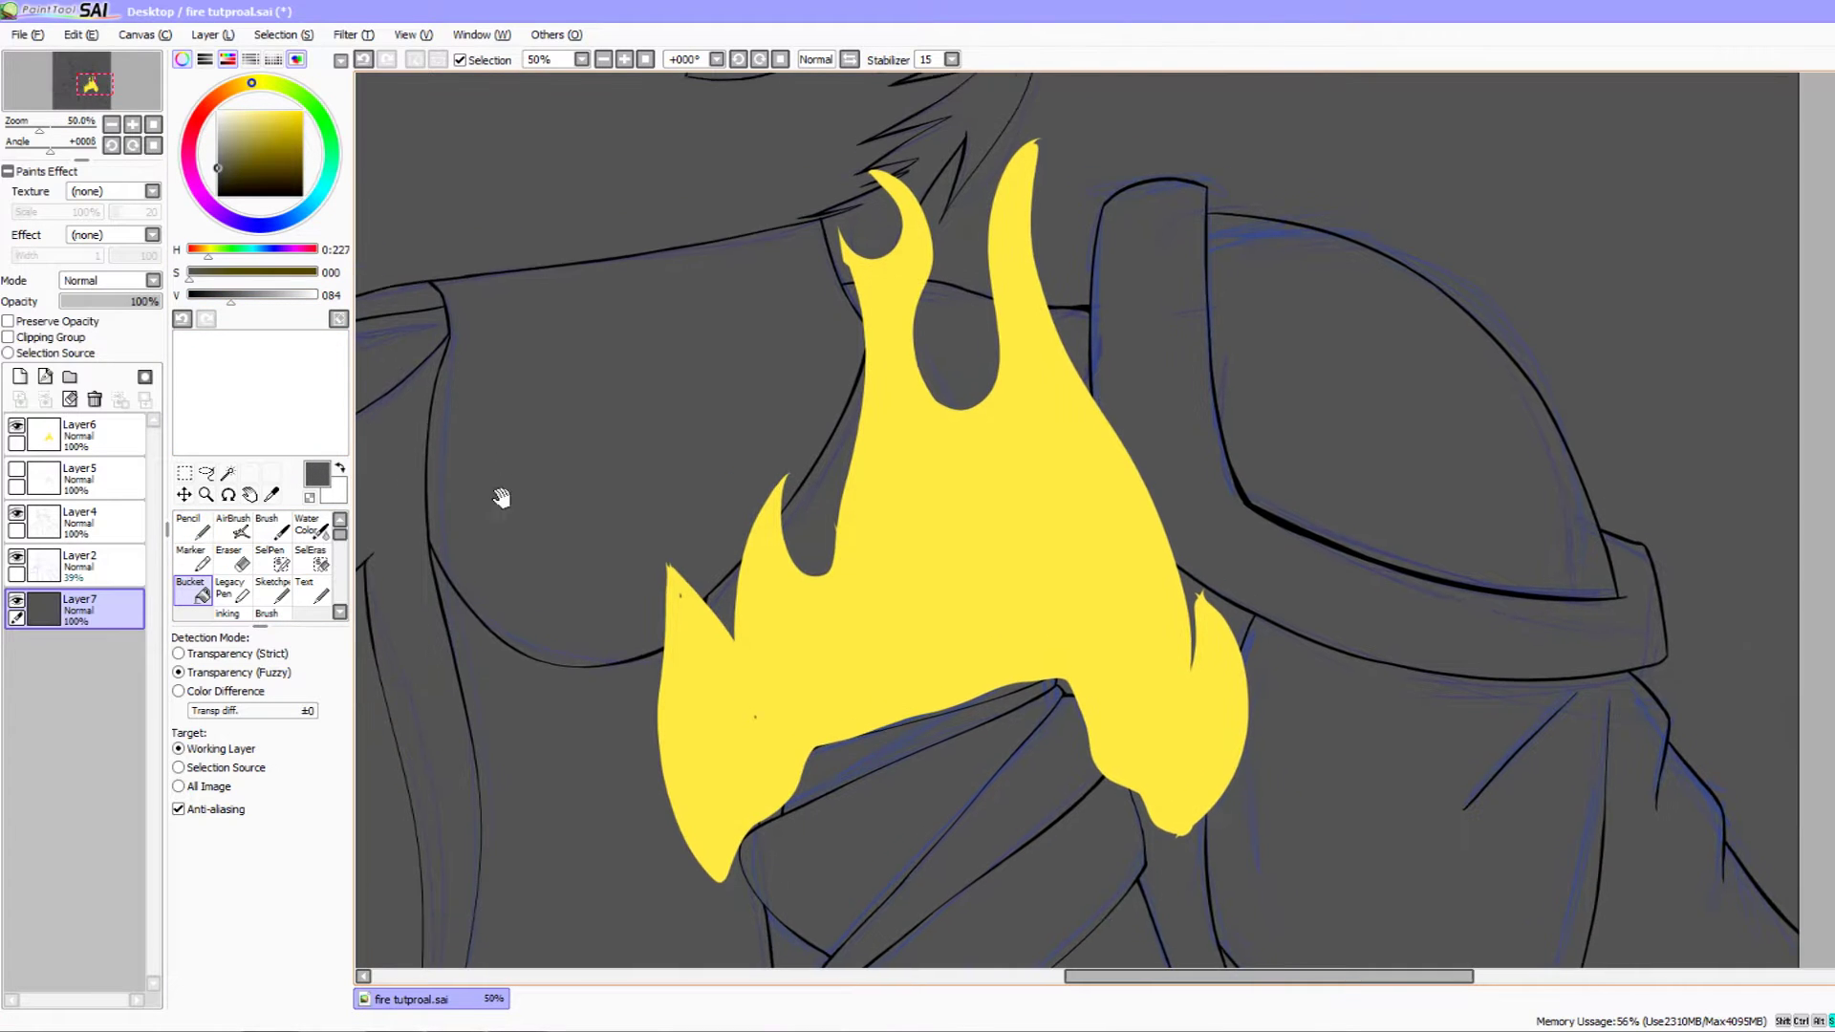
- Sample the flame's yellow on Layer6 and cover the grey specks in the left part of the flame with the Pencil
left_click(114, 432)
left_click(903, 547, "alt")
left_click(191, 526)
scroll(696, 533, "down", 2)
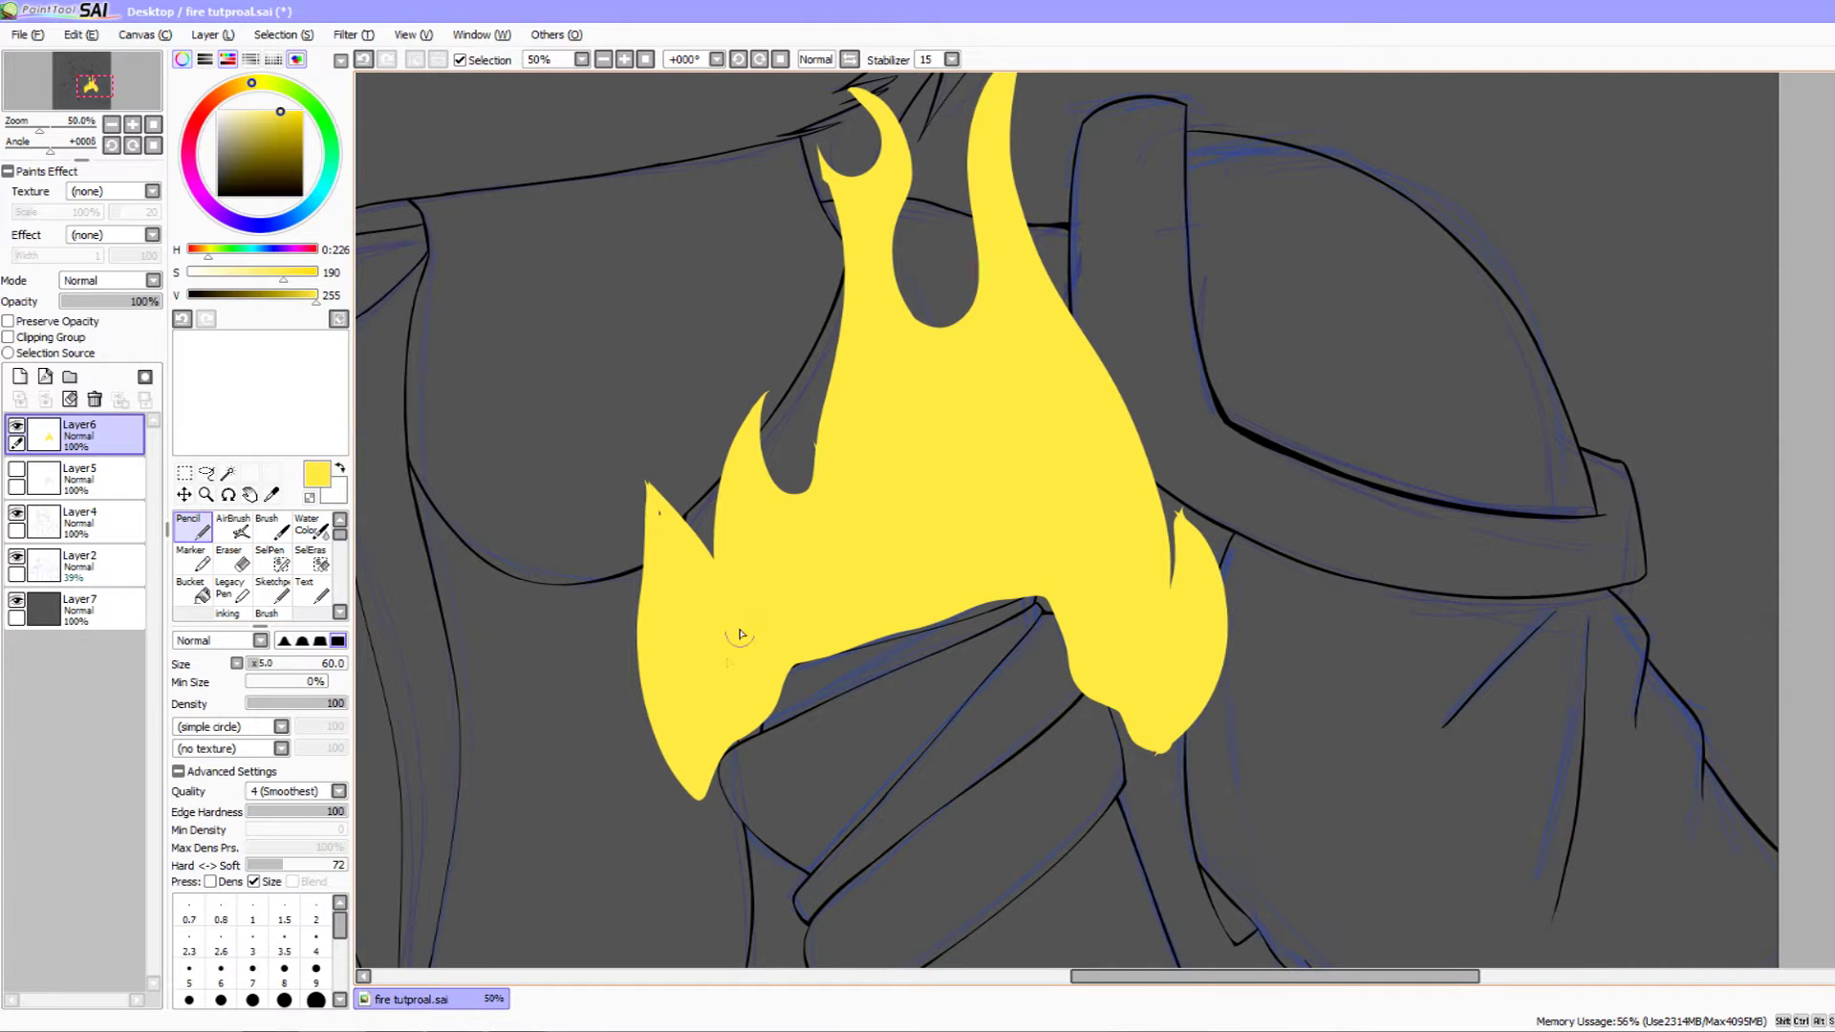
left_click_drag(852, 670, 799, 827)
mouse_move(803, 356)
left_mouse_down()
mouse_move(814, 337)
mouse_move(812, 447)
left_mouse_up()
key("ctrl+z")
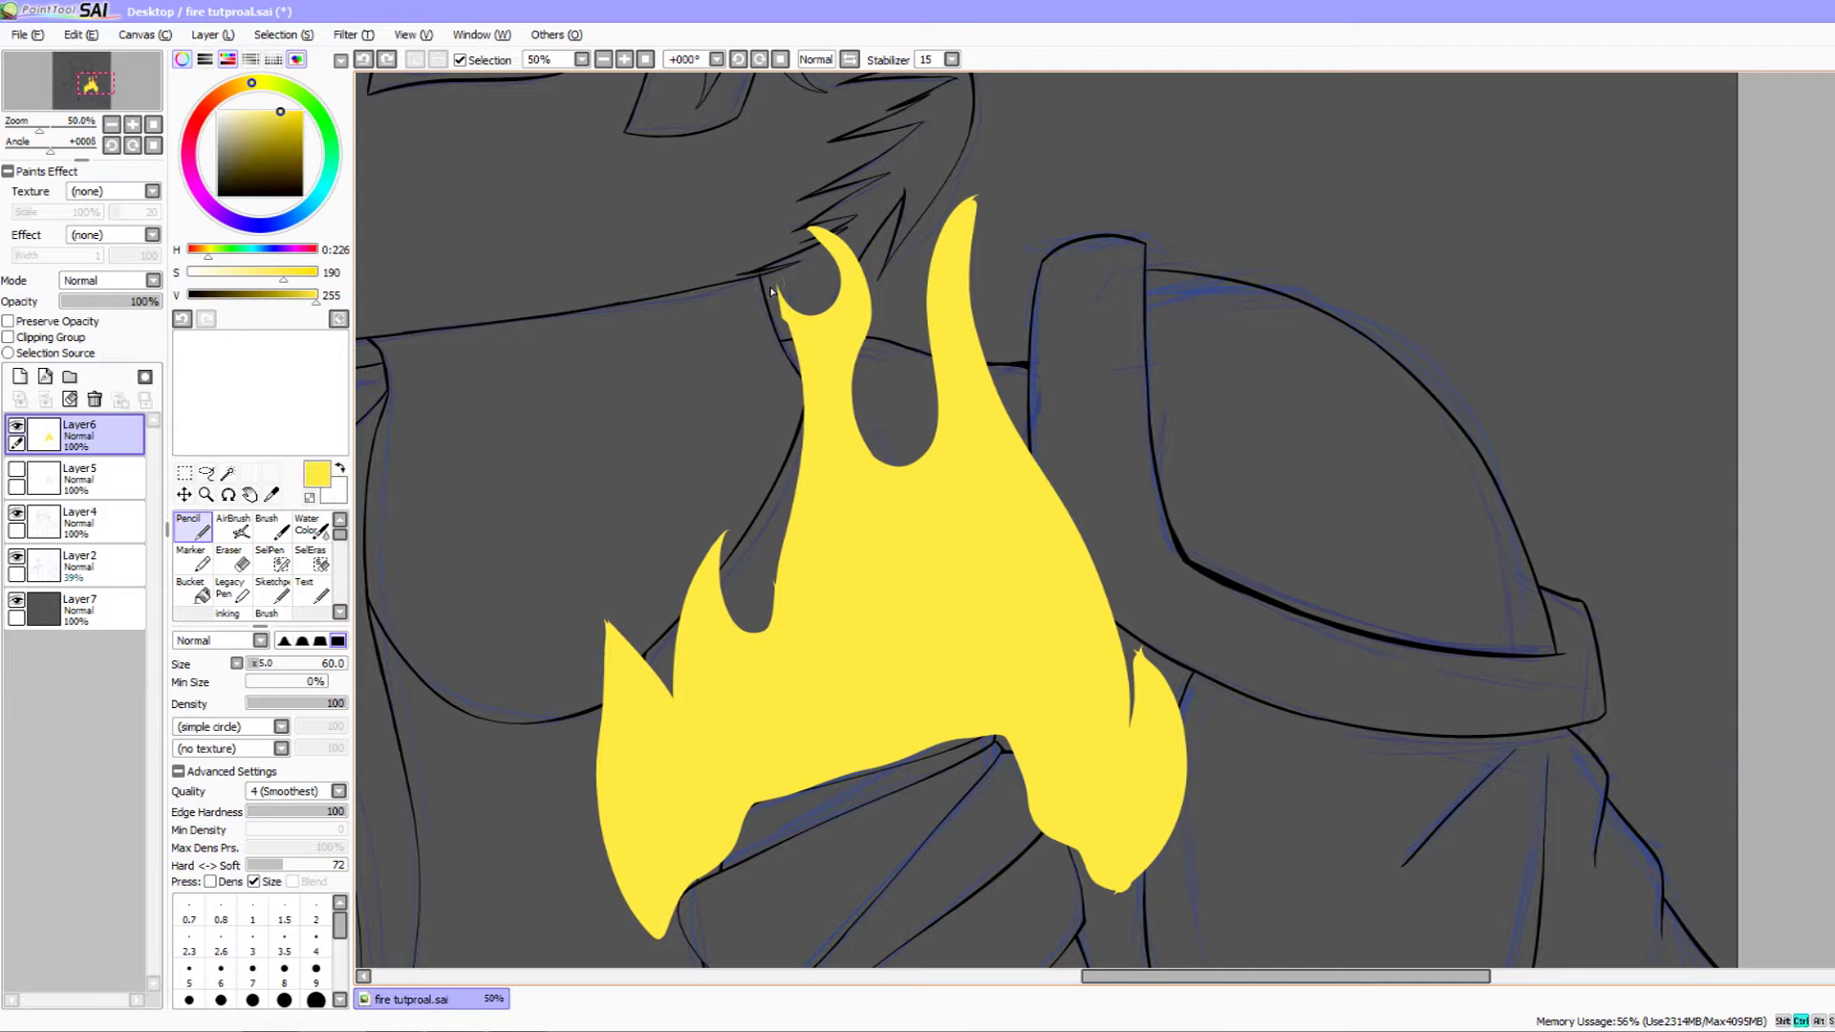
- Smooth the left edge of the upper-left flame tongue with yellow Pencil strokes, undoing the strokes that miss
left_click_drag(775, 286, 814, 487)
key("ctrl+z")
left_click_drag(808, 421, 776, 281)
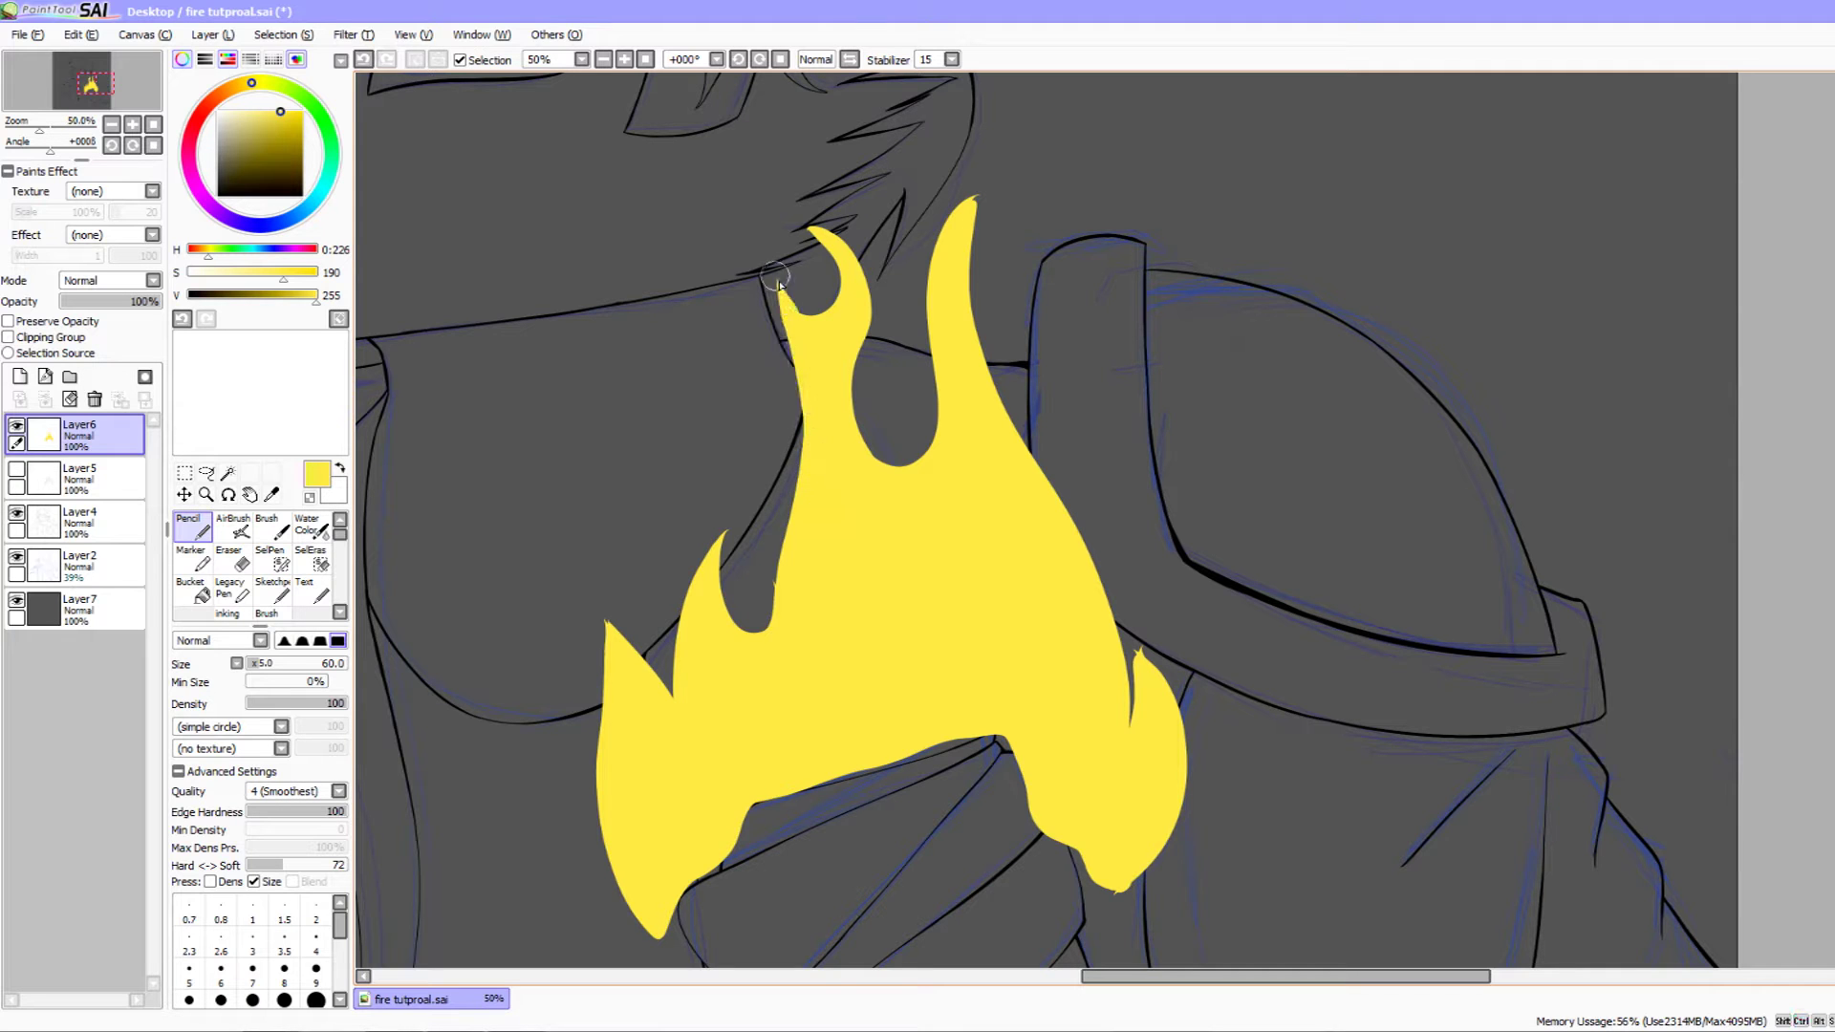
left_click_drag(791, 367, 780, 396)
mouse_move(770, 315)
left_mouse_down()
mouse_move(811, 349)
mouse_move(799, 414)
left_mouse_up()
left_click_drag(880, 311, 937, 257)
key("ctrl+z")
- Sharpen the tip of the small right flame tongue with yellow strokes, undoing the unsuitable attempts
left_click_drag(972, 540, 1004, 453)
left_click_drag(824, 587, 888, 541)
mouse_move(1188, 642)
left_mouse_down()
mouse_move(1055, 566)
mouse_move(1059, 476)
left_mouse_up()
key("ctrl+z")
mouse_move(1077, 602)
left_mouse_down()
mouse_move(1051, 507)
mouse_move(1063, 461)
mouse_move(1026, 639)
left_mouse_up()
key("ctrl+z")
mouse_move(1049, 481)
left_mouse_down()
mouse_move(1018, 632)
mouse_move(1025, 587)
left_mouse_up()
key("ctrl+z")
key("ctrl+z")
mouse_move(1034, 493)
left_mouse_down()
mouse_move(1020, 627)
mouse_move(1137, 611)
left_mouse_up()
- Touch up the yellow tips of the left flame tongues with Pencil strokes, undoing the ones that miss
left_click_drag(717, 531, 837, 562)
key("ctrl+z")
left_click_drag(749, 521, 745, 498)
key("ctrl+z")
mouse_move(830, 568)
left_mouse_down()
mouse_move(805, 565)
mouse_move(843, 545)
left_mouse_up()
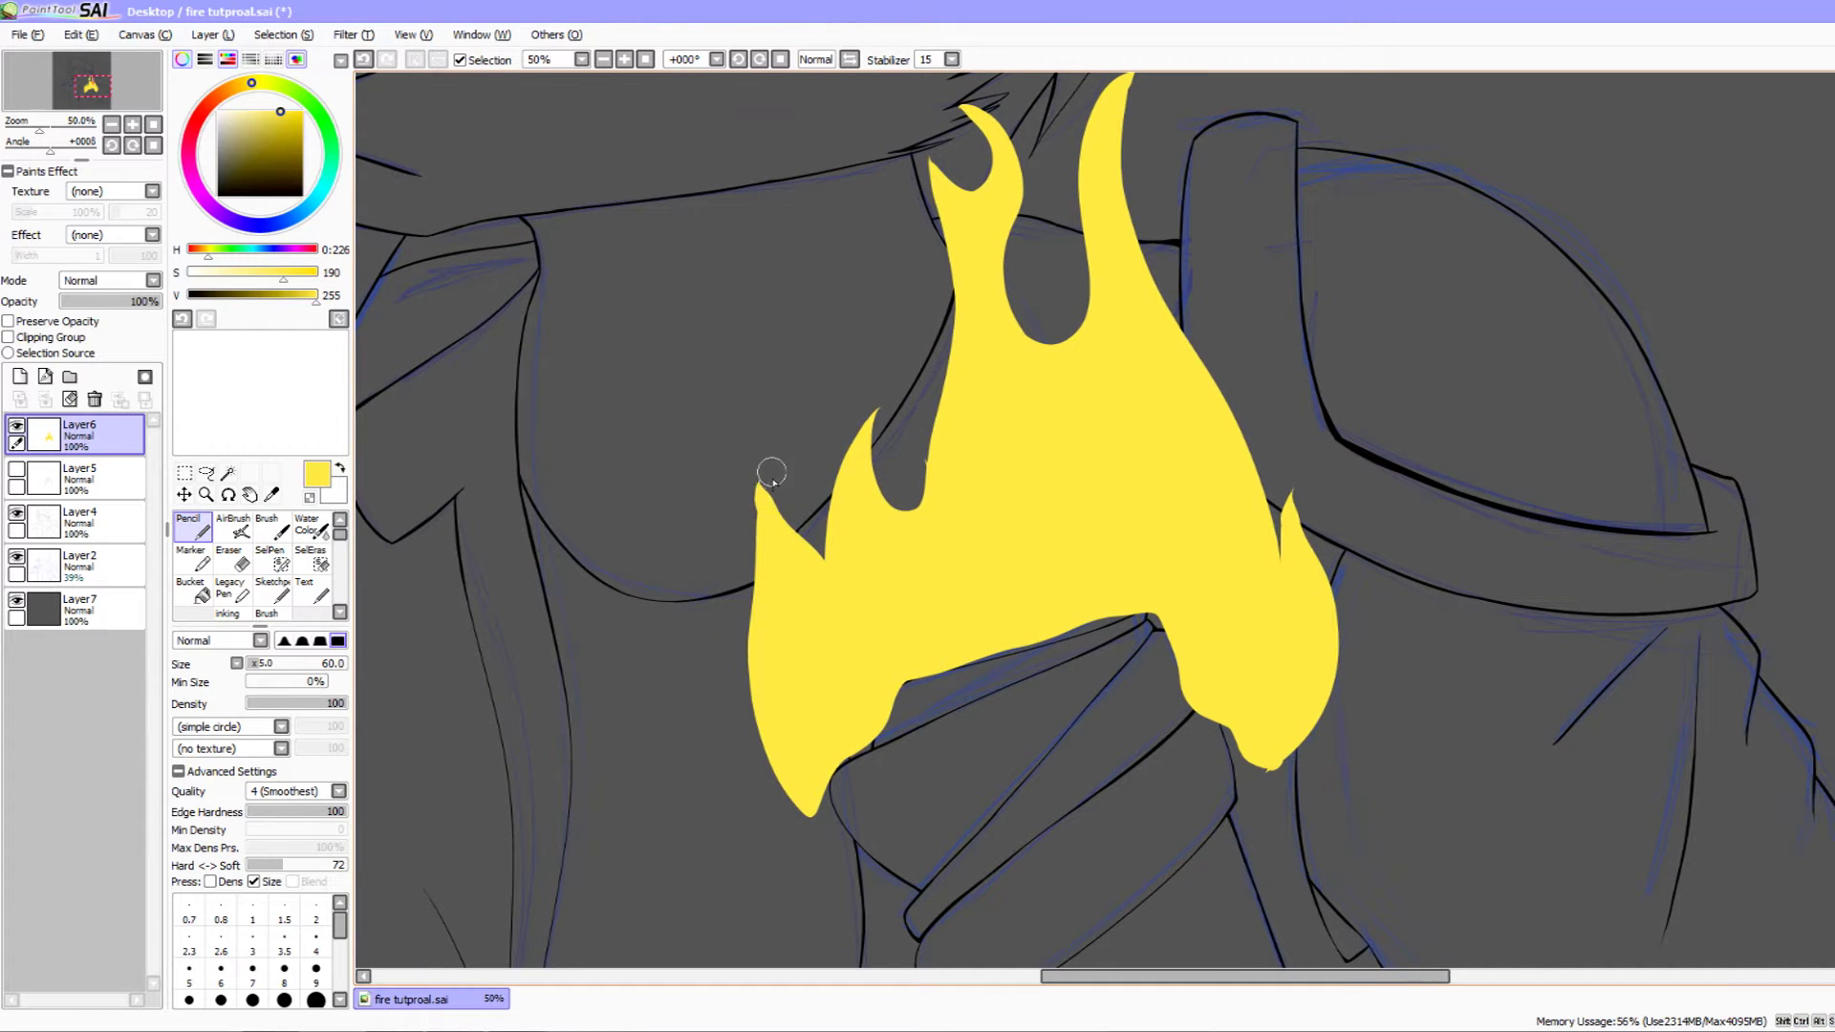
- Smooth the outer edge and lower point of the far-left flame tongue with yellow Pencil strokes and the Eraser, undoing unsuitable strokes
mouse_move(756, 489)
left_mouse_down()
mouse_move(755, 659)
mouse_move(757, 562)
left_mouse_up()
key("ctrl+z")
key("ctrl+z")
left_click_drag(756, 488, 755, 664)
key("ctrl+z")
left_click_drag(801, 795, 821, 820)
mouse_move(787, 739)
left_mouse_down()
mouse_move(817, 838)
mouse_move(752, 680)
mouse_move(771, 528)
left_mouse_up()
mouse_move(885, 638)
left_mouse_down()
mouse_move(726, 559)
mouse_move(825, 491)
mouse_move(878, 711)
left_mouse_up()
key("e")
mouse_move(686, 501)
left_mouse_down()
mouse_move(745, 312)
mouse_move(711, 521)
mouse_move(741, 645)
mouse_move(896, 733)
mouse_move(933, 790)
mouse_move(950, 774)
mouse_move(900, 868)
left_mouse_up()
key("n")
left_click_drag(716, 393, 707, 340)
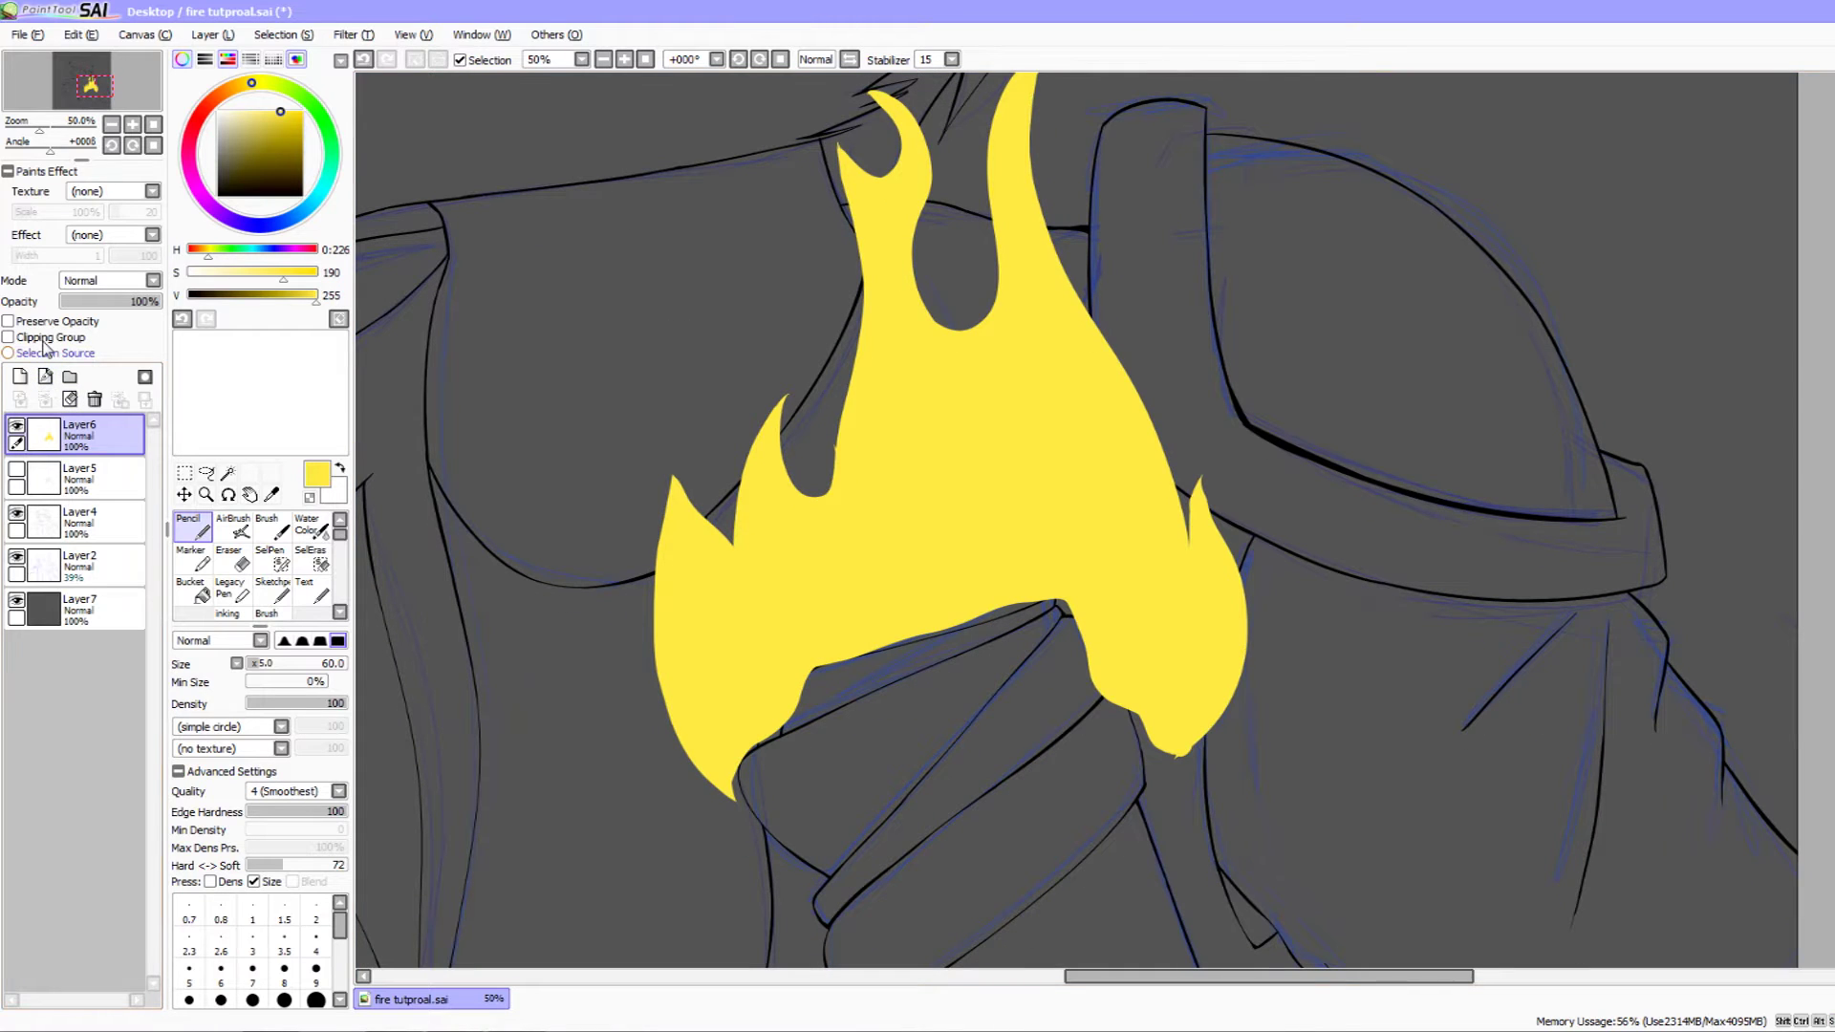
- Preserve Layer6's opacity, darken the yellow to value 156, and test a stroke on the left flame tongue
left_click(57, 322)
left_click_drag(282, 297, 268, 296)
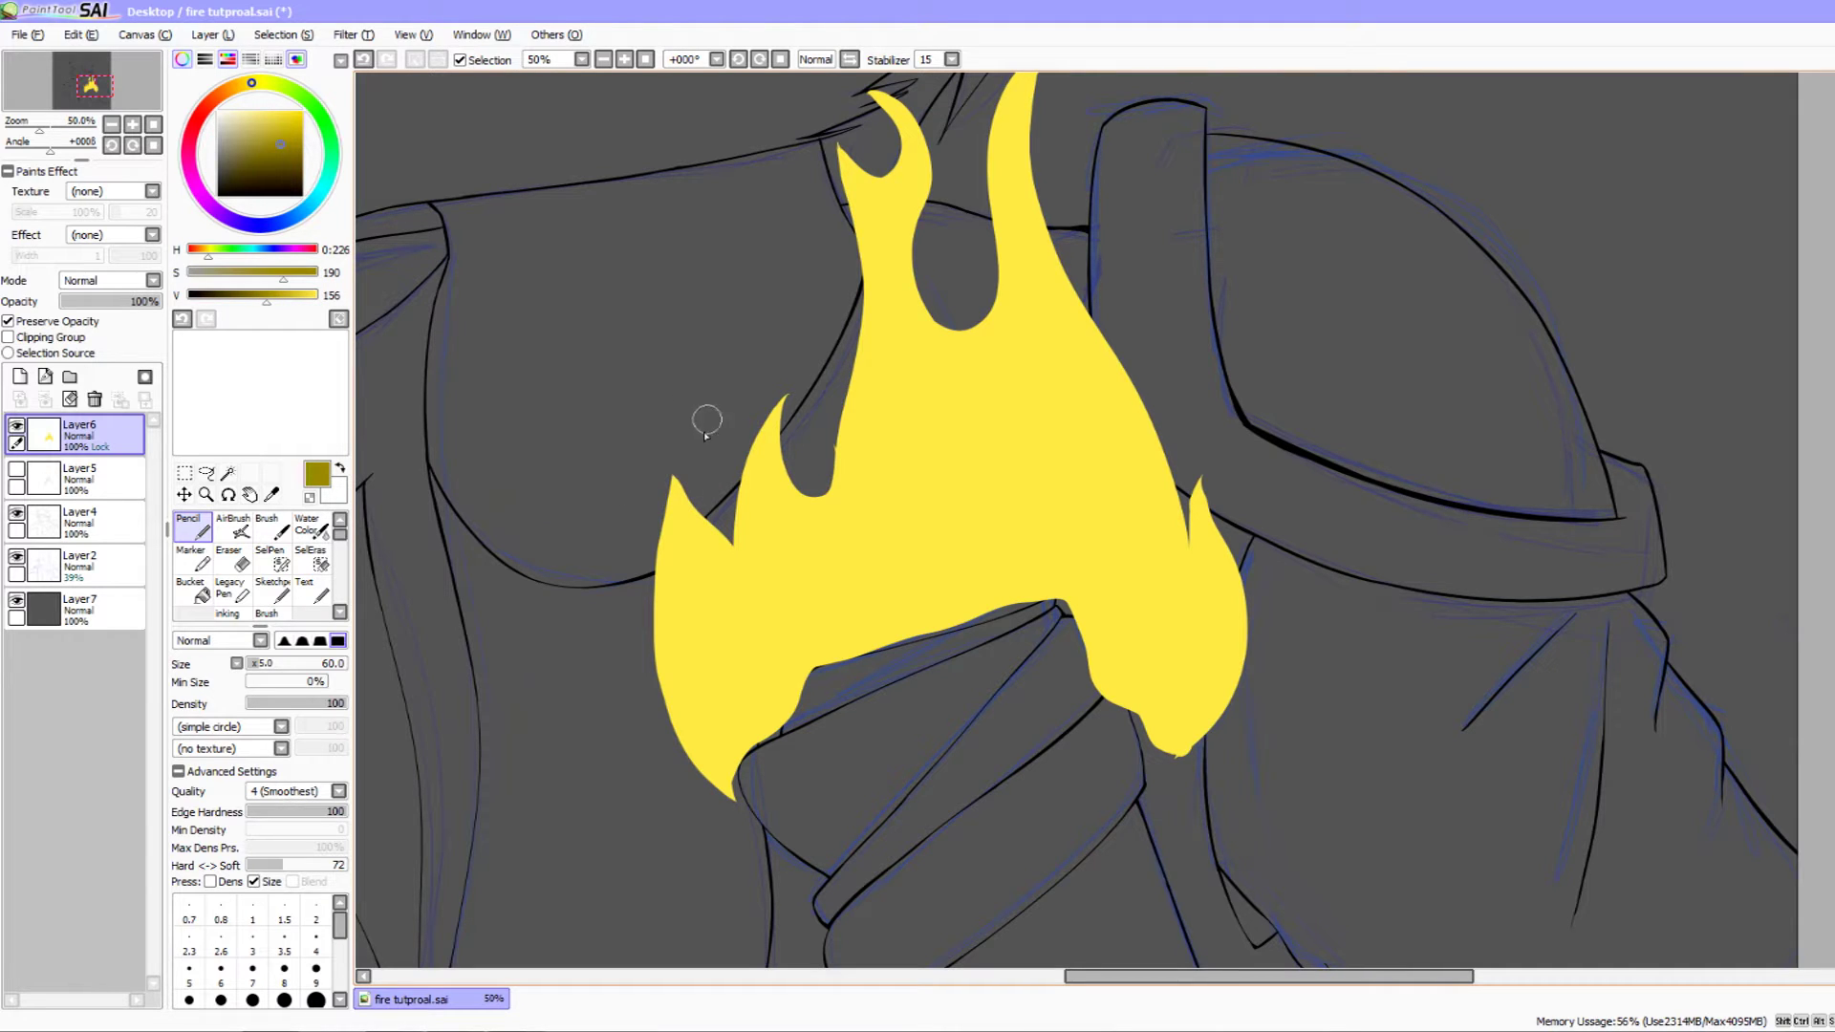
mouse_move(695, 492)
left_mouse_down()
mouse_move(713, 459)
mouse_move(638, 658)
left_mouse_up()
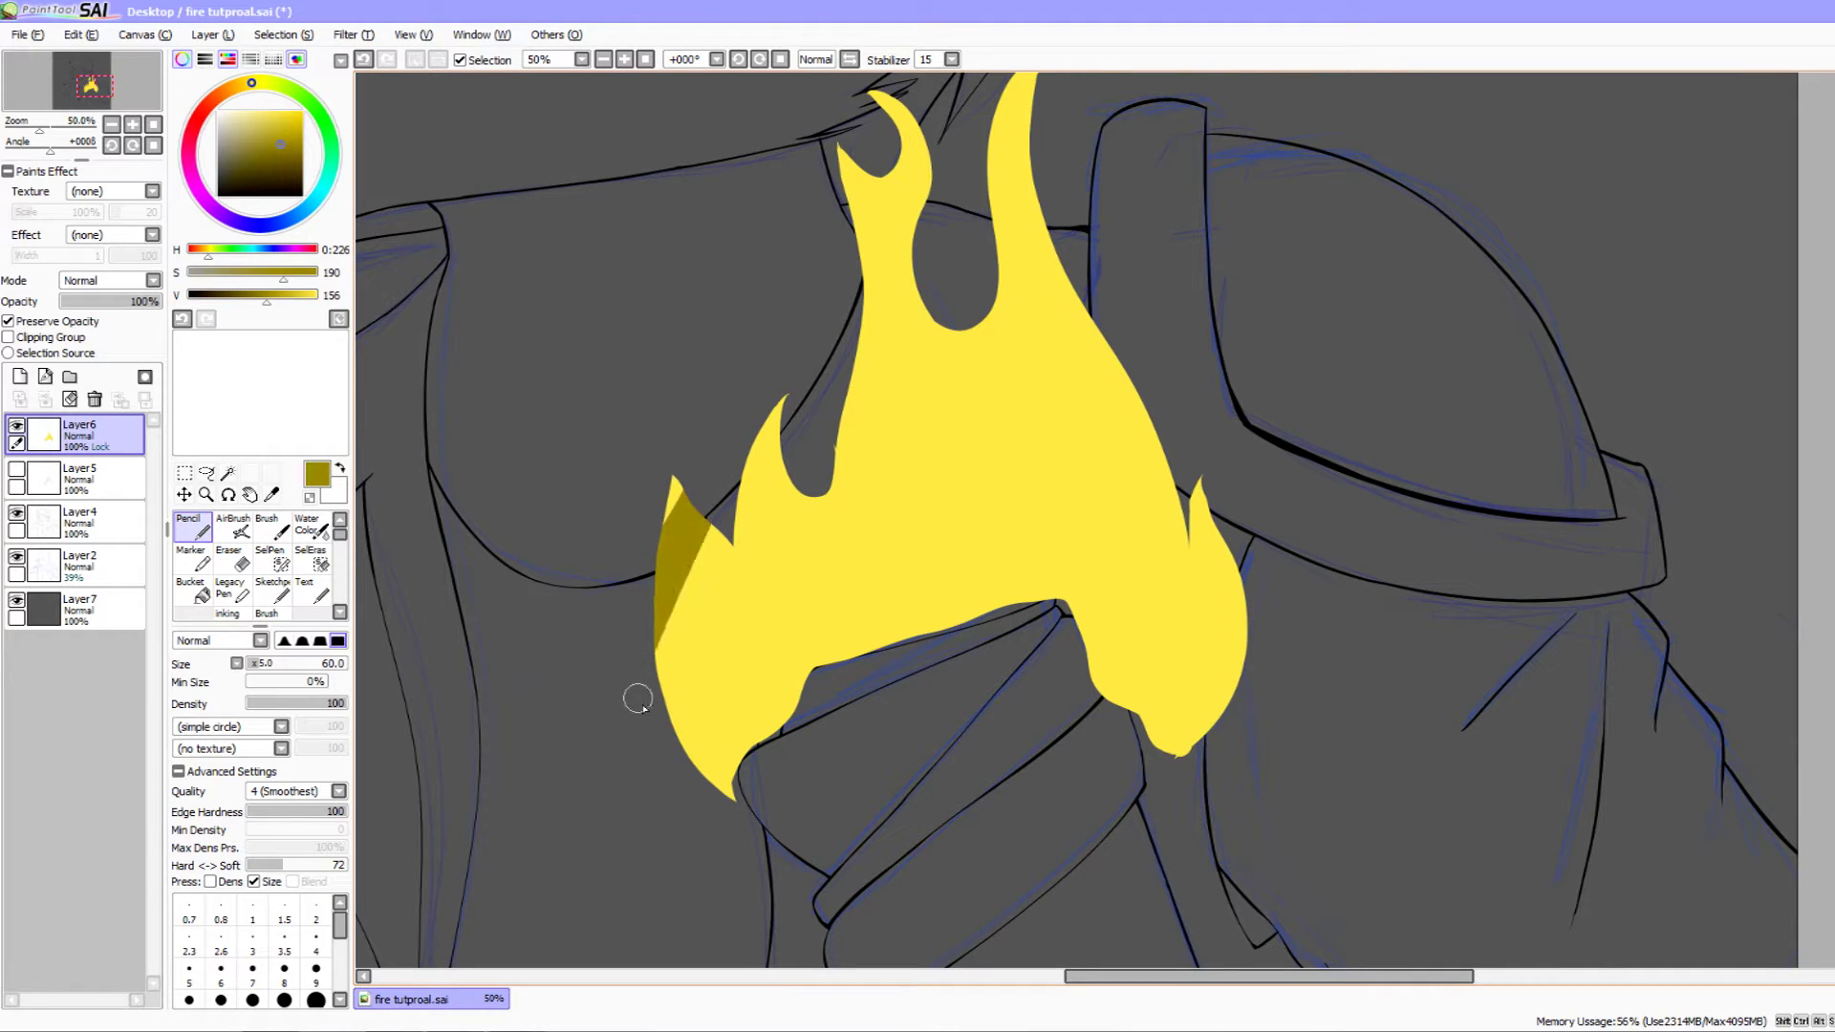
key("ctrl+z")
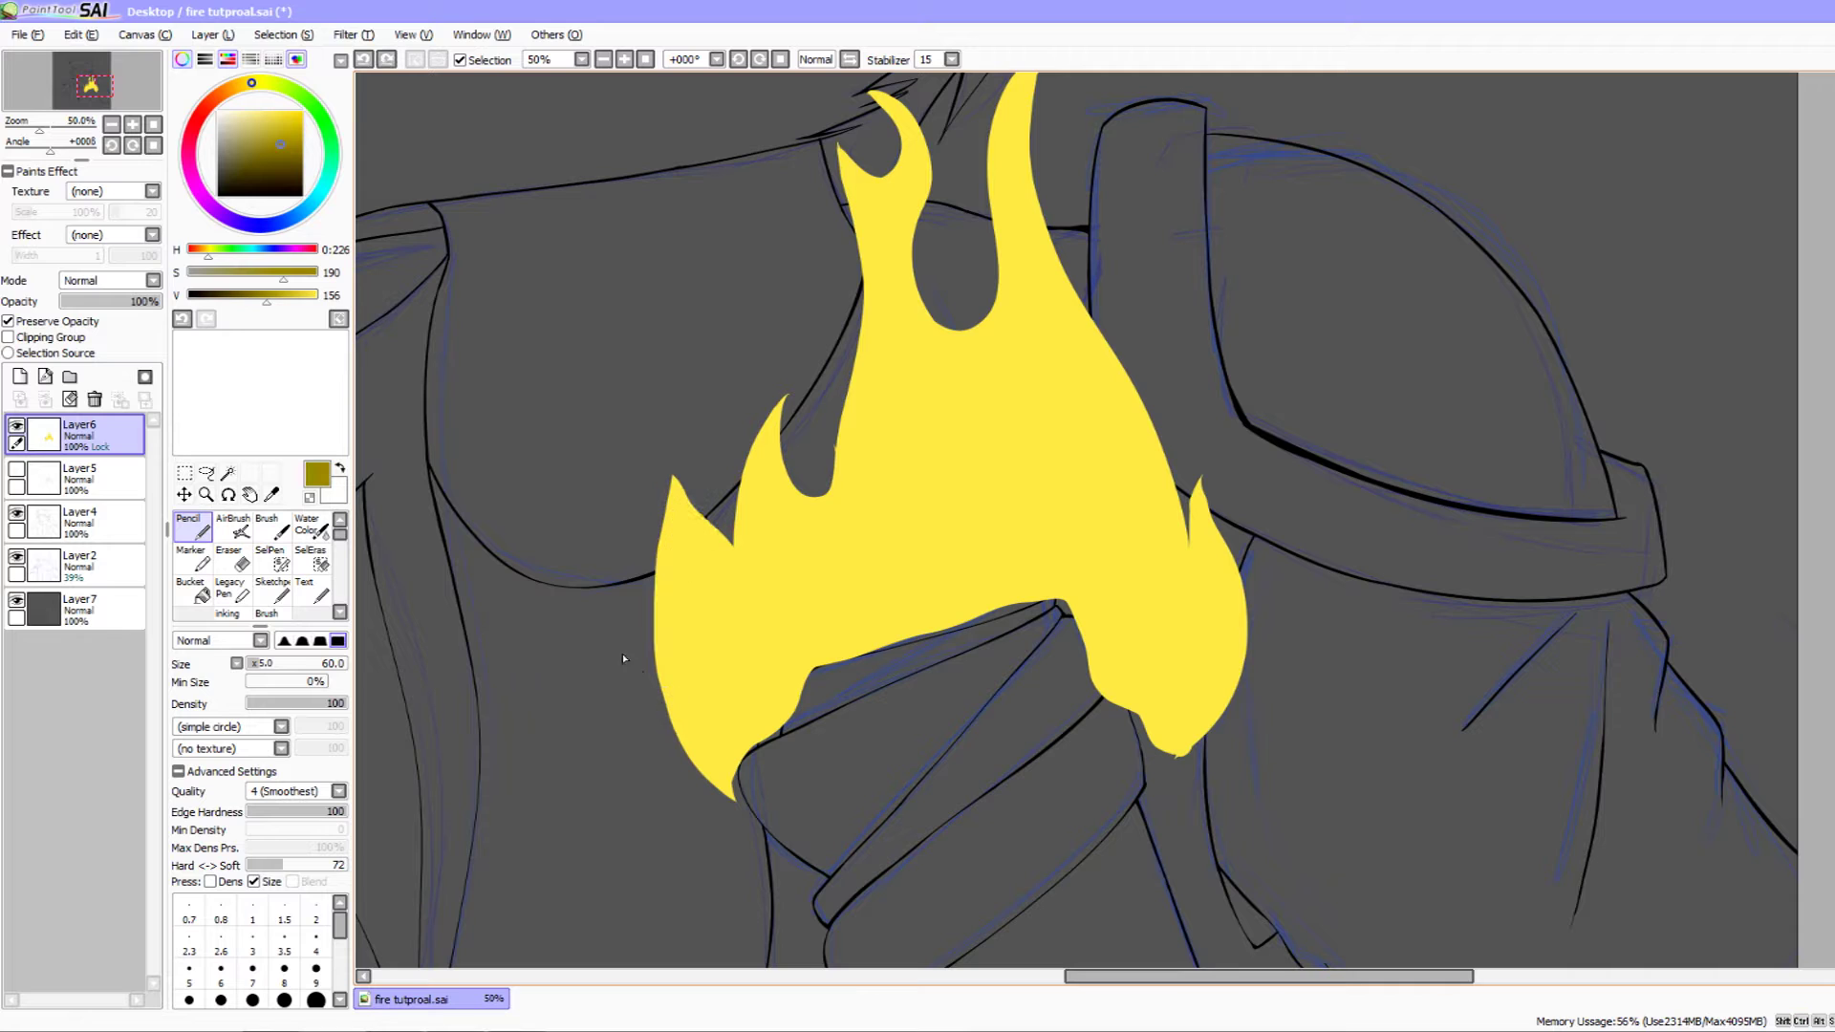
- Add a clipping-group layer above the unlocked Layer6 and test a dark yellow stroke across the left flame tongue
left_click(38, 323)
left_click(19, 378)
left_click(8, 337)
left_click_drag(567, 371, 595, 351)
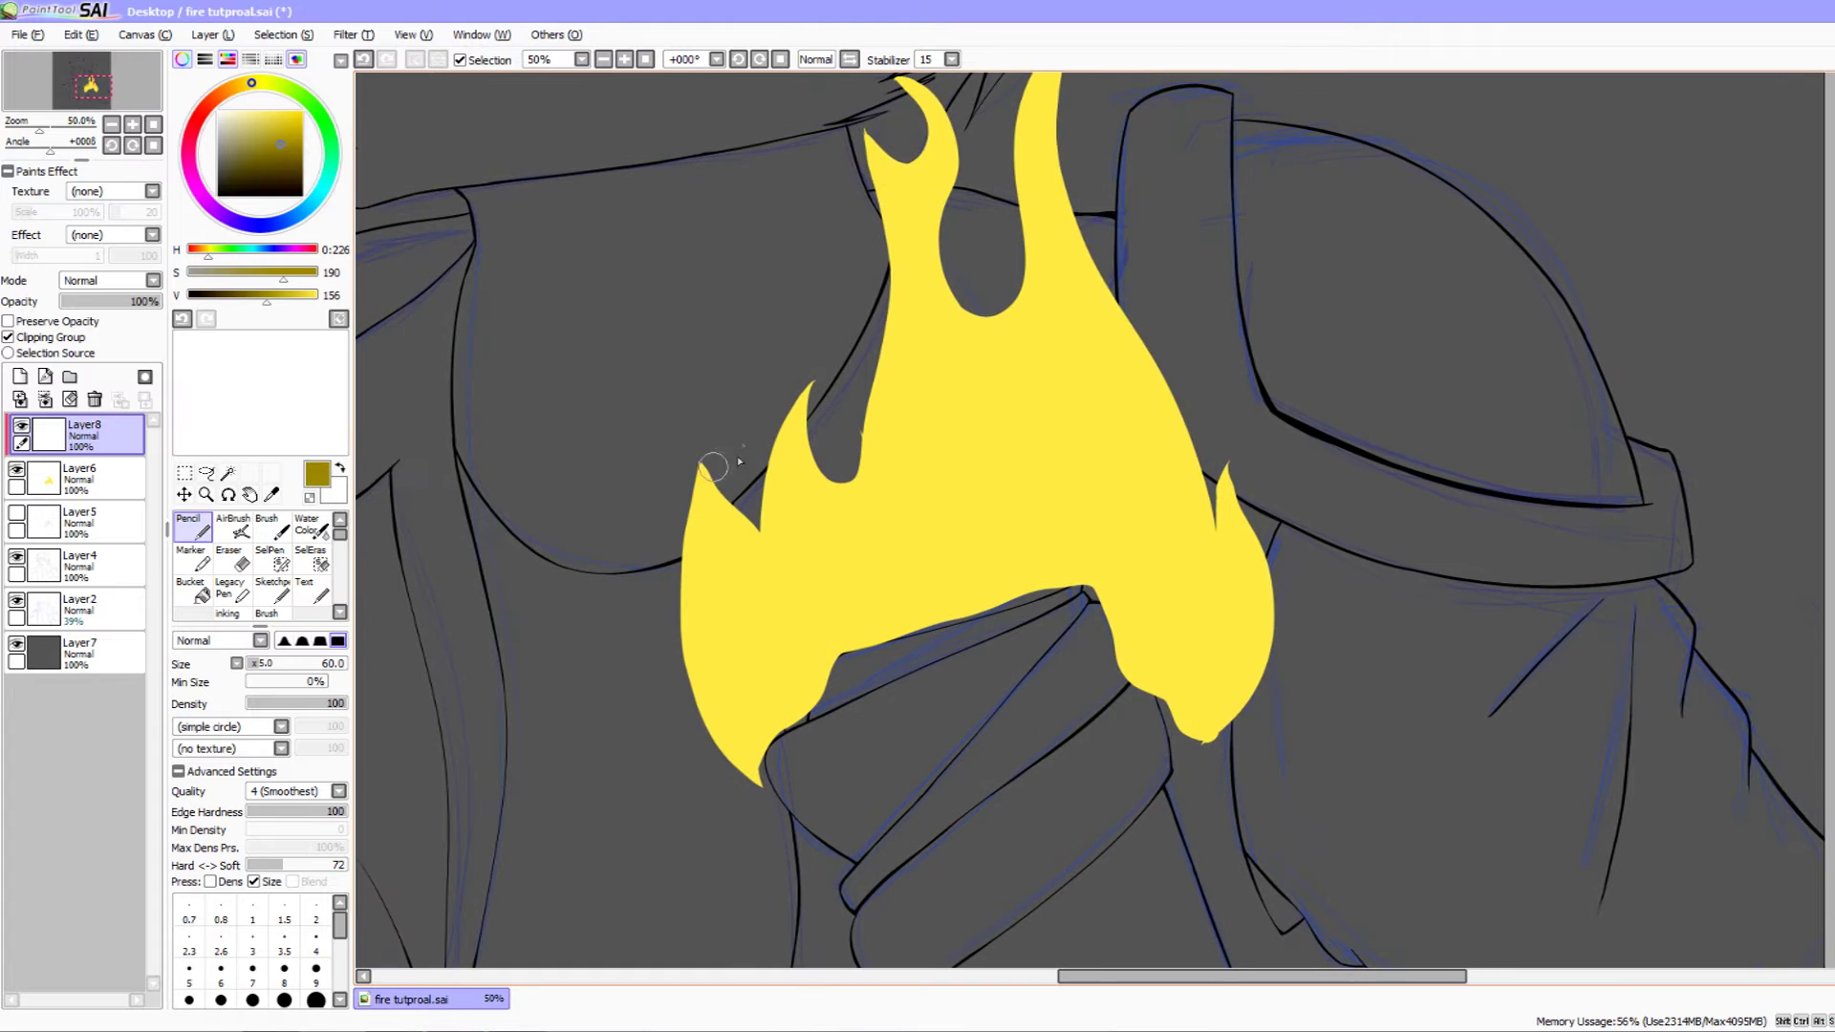
mouse_move(736, 535)
left_mouse_down()
mouse_move(693, 650)
mouse_move(722, 516)
mouse_move(702, 698)
left_mouse_up()
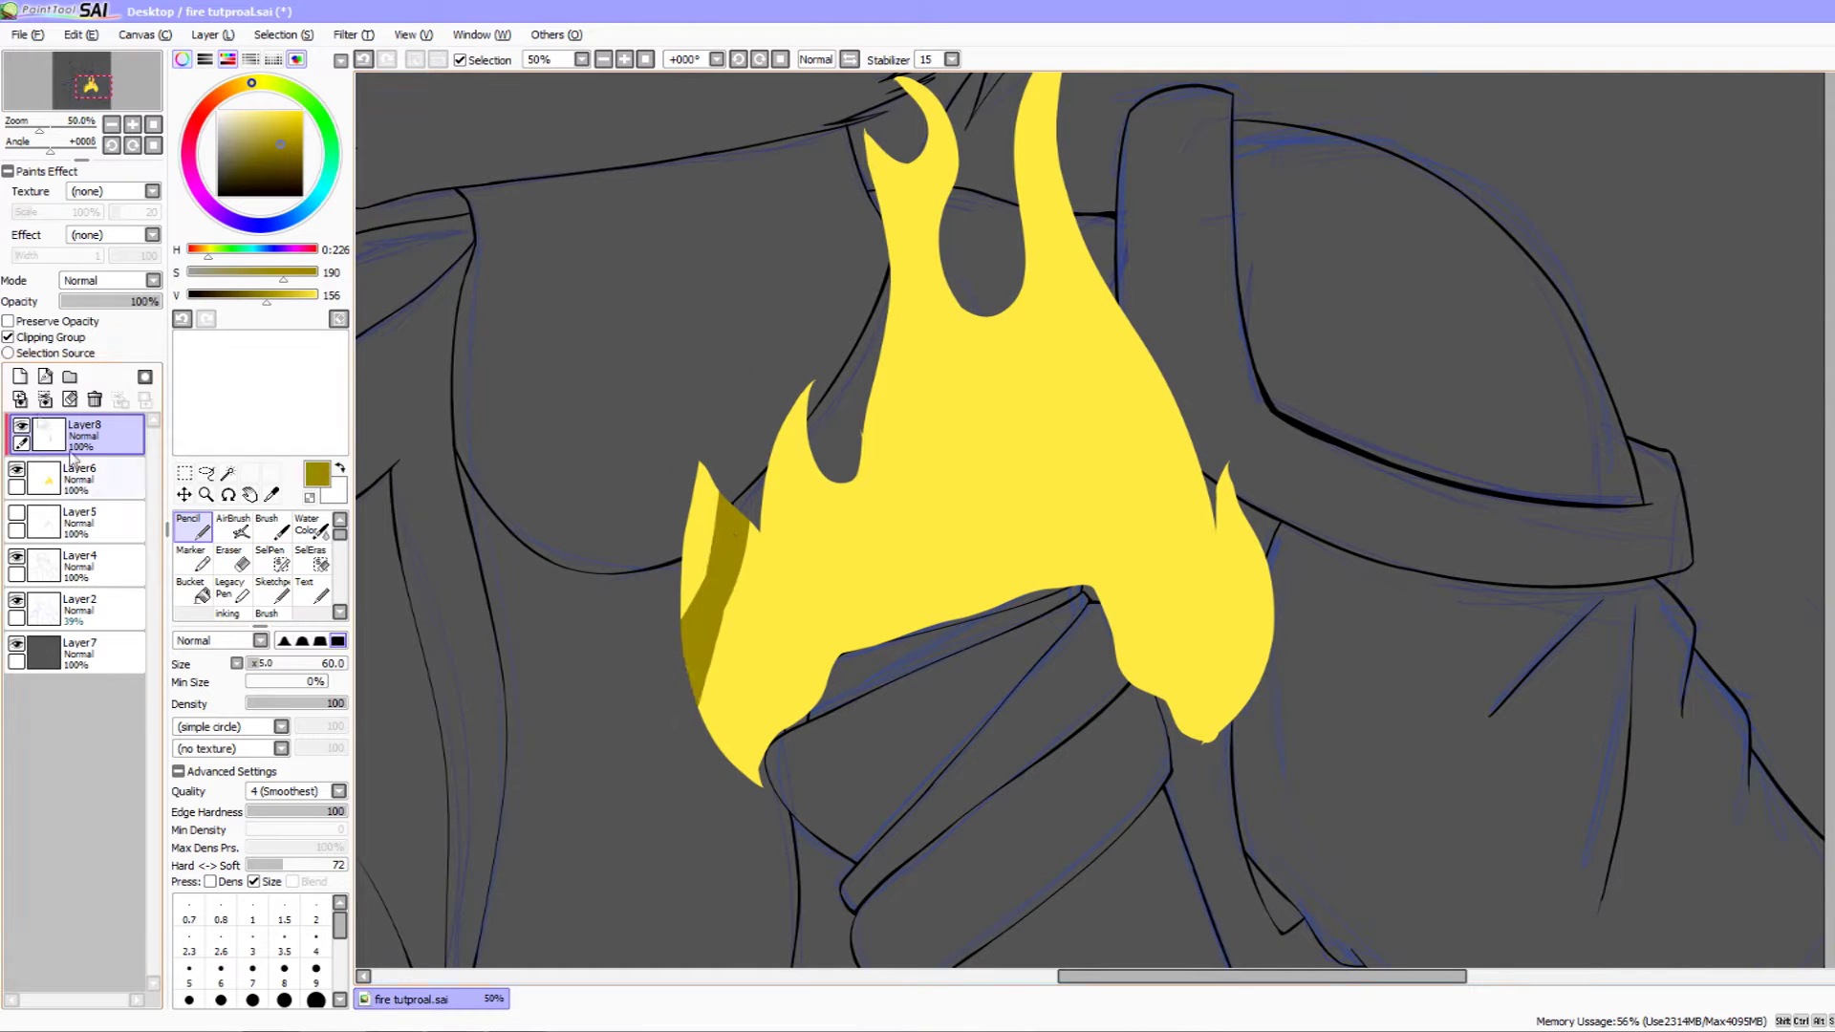
left_click(21, 343)
left_click(22, 343)
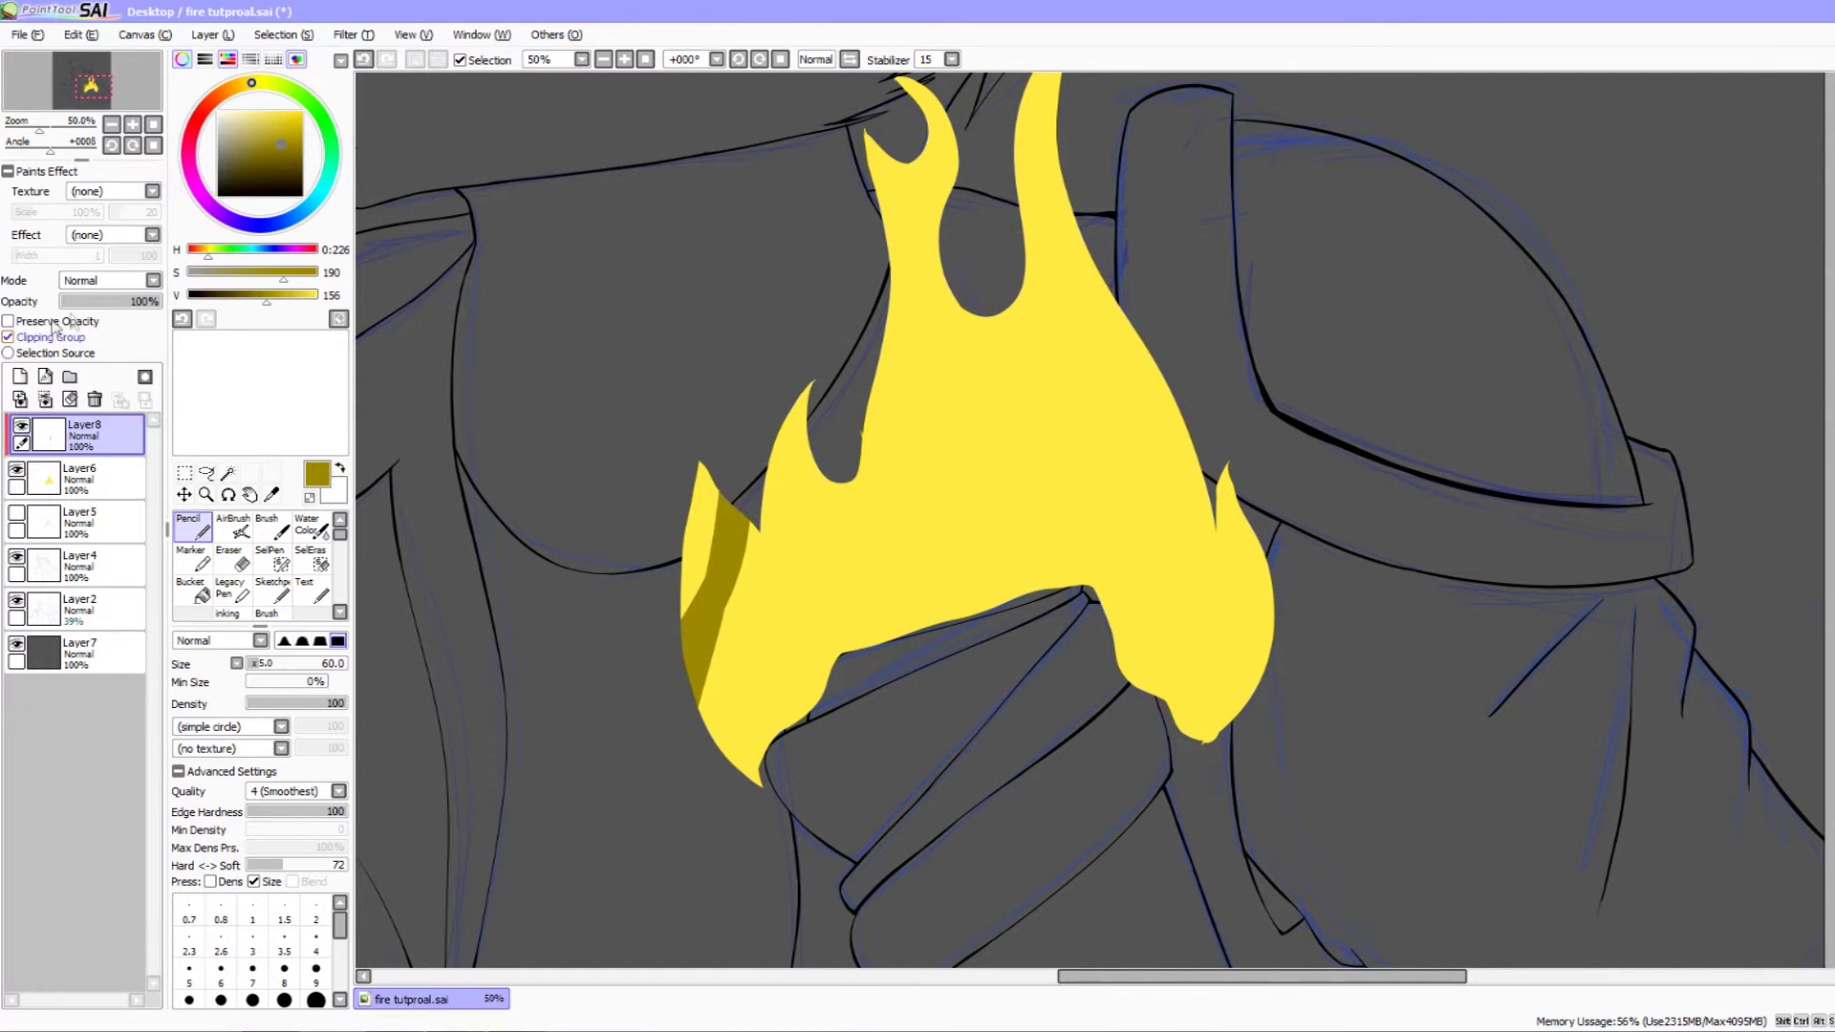
- Undo the test stroke and delete the clipped layer
left_click_drag(576, 437, 570, 410)
key("ctrl+z")
key("ctrl+z")
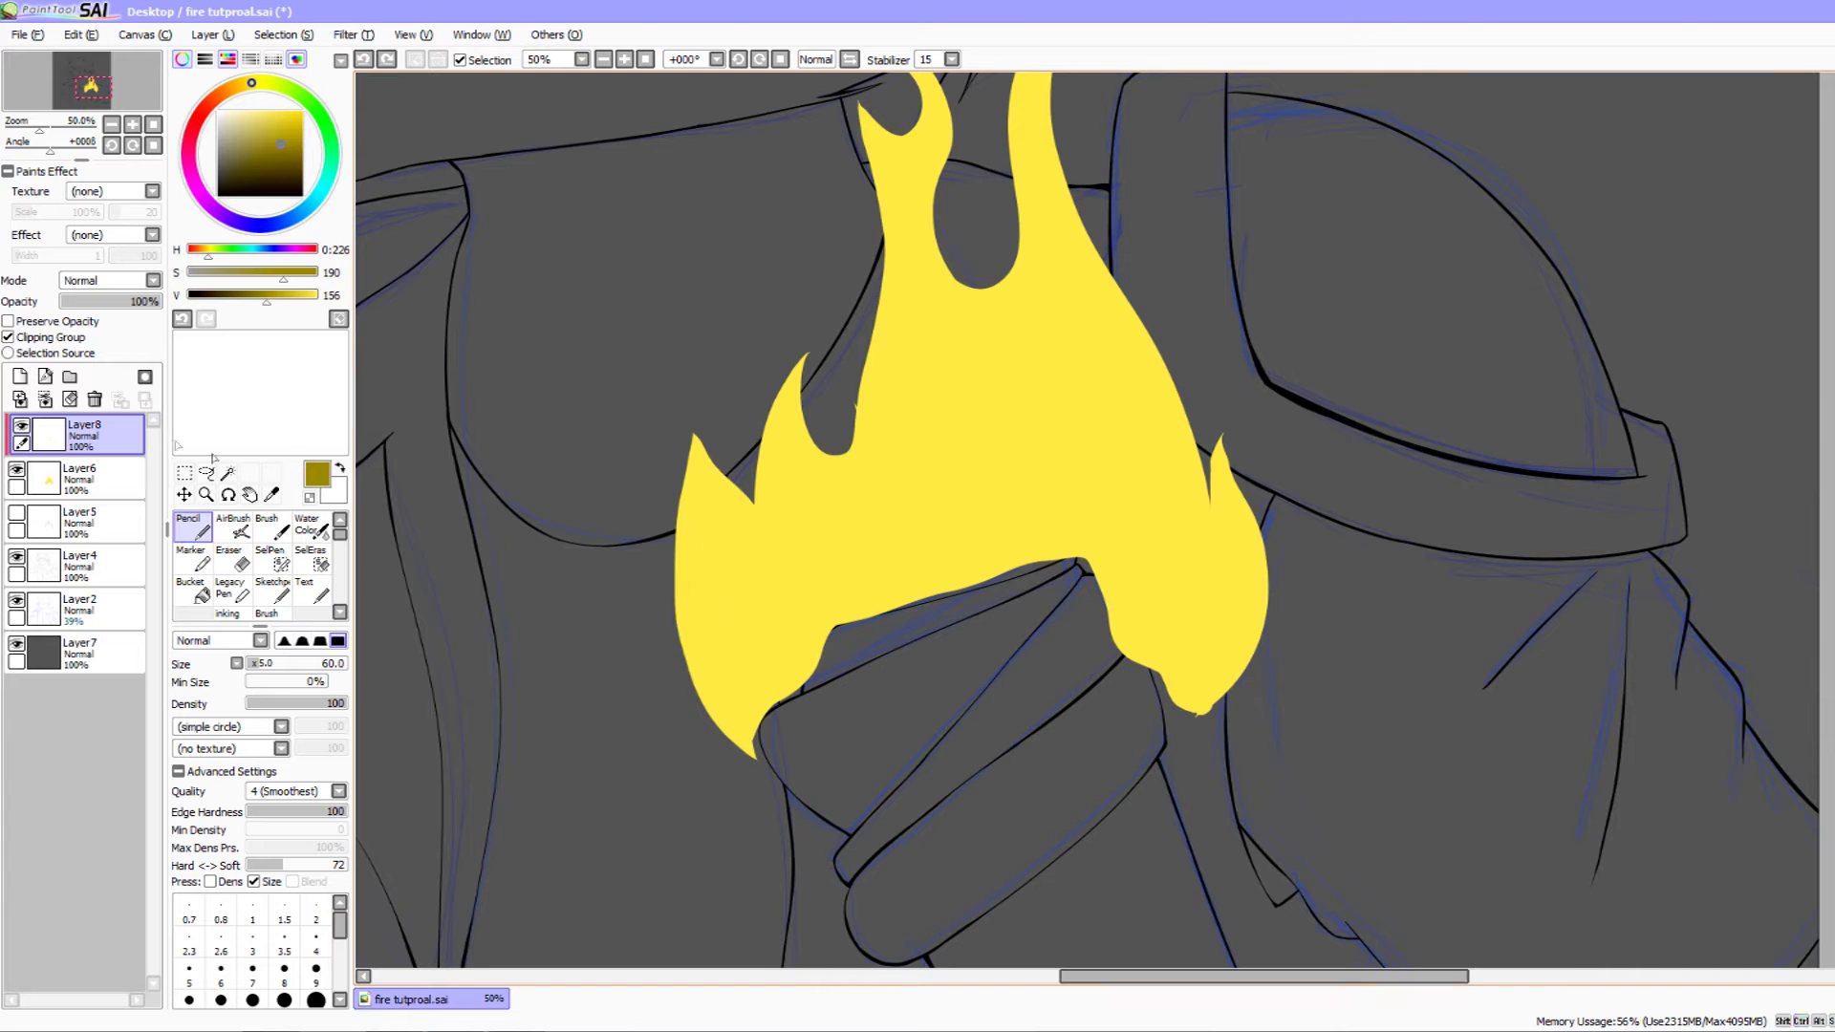
left_click(94, 400)
- Preserve Layer6's opacity and mix an orange from the flame's yellow with hue 159, saturation 190 and value 218
left_click_drag(463, 417, 451, 419)
left_click(49, 323)
mouse_move(434, 286)
left_mouse_down()
mouse_move(478, 348)
mouse_move(399, 287)
left_mouse_up()
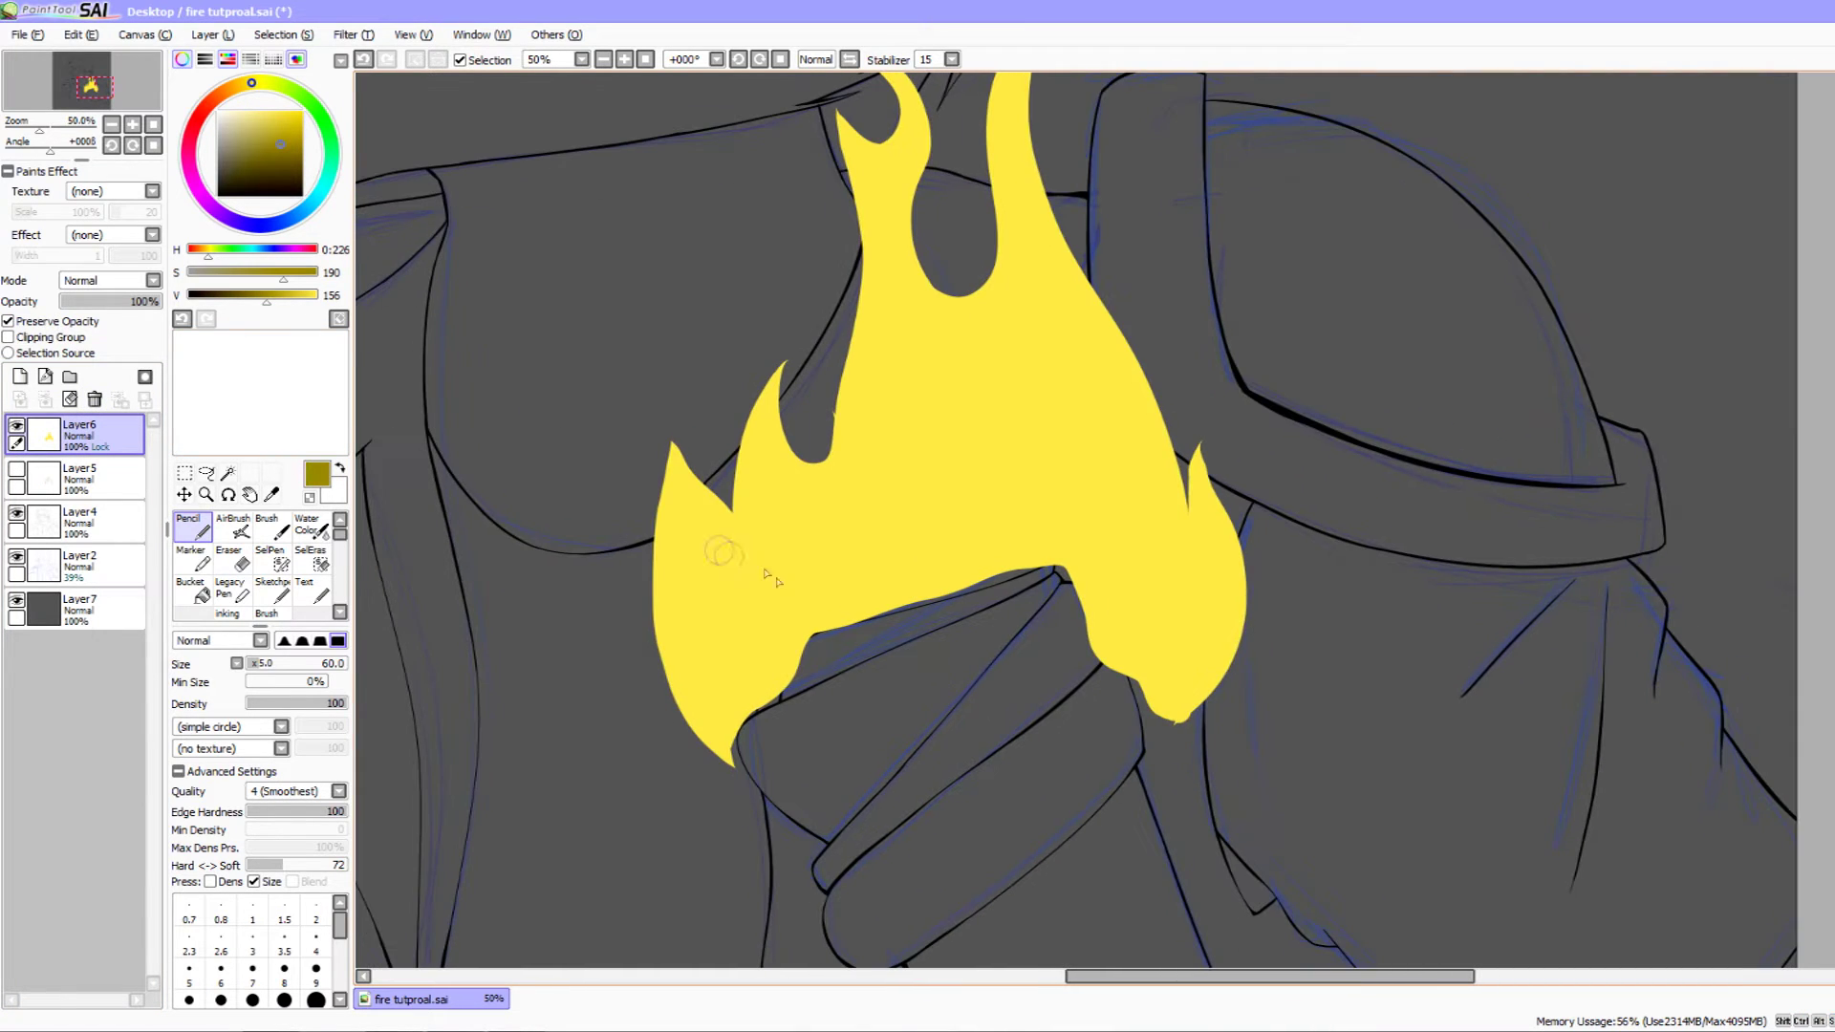
scroll(459, 431, "up", 1)
left_click_drag(246, 82, 289, 116)
left_click(262, 83)
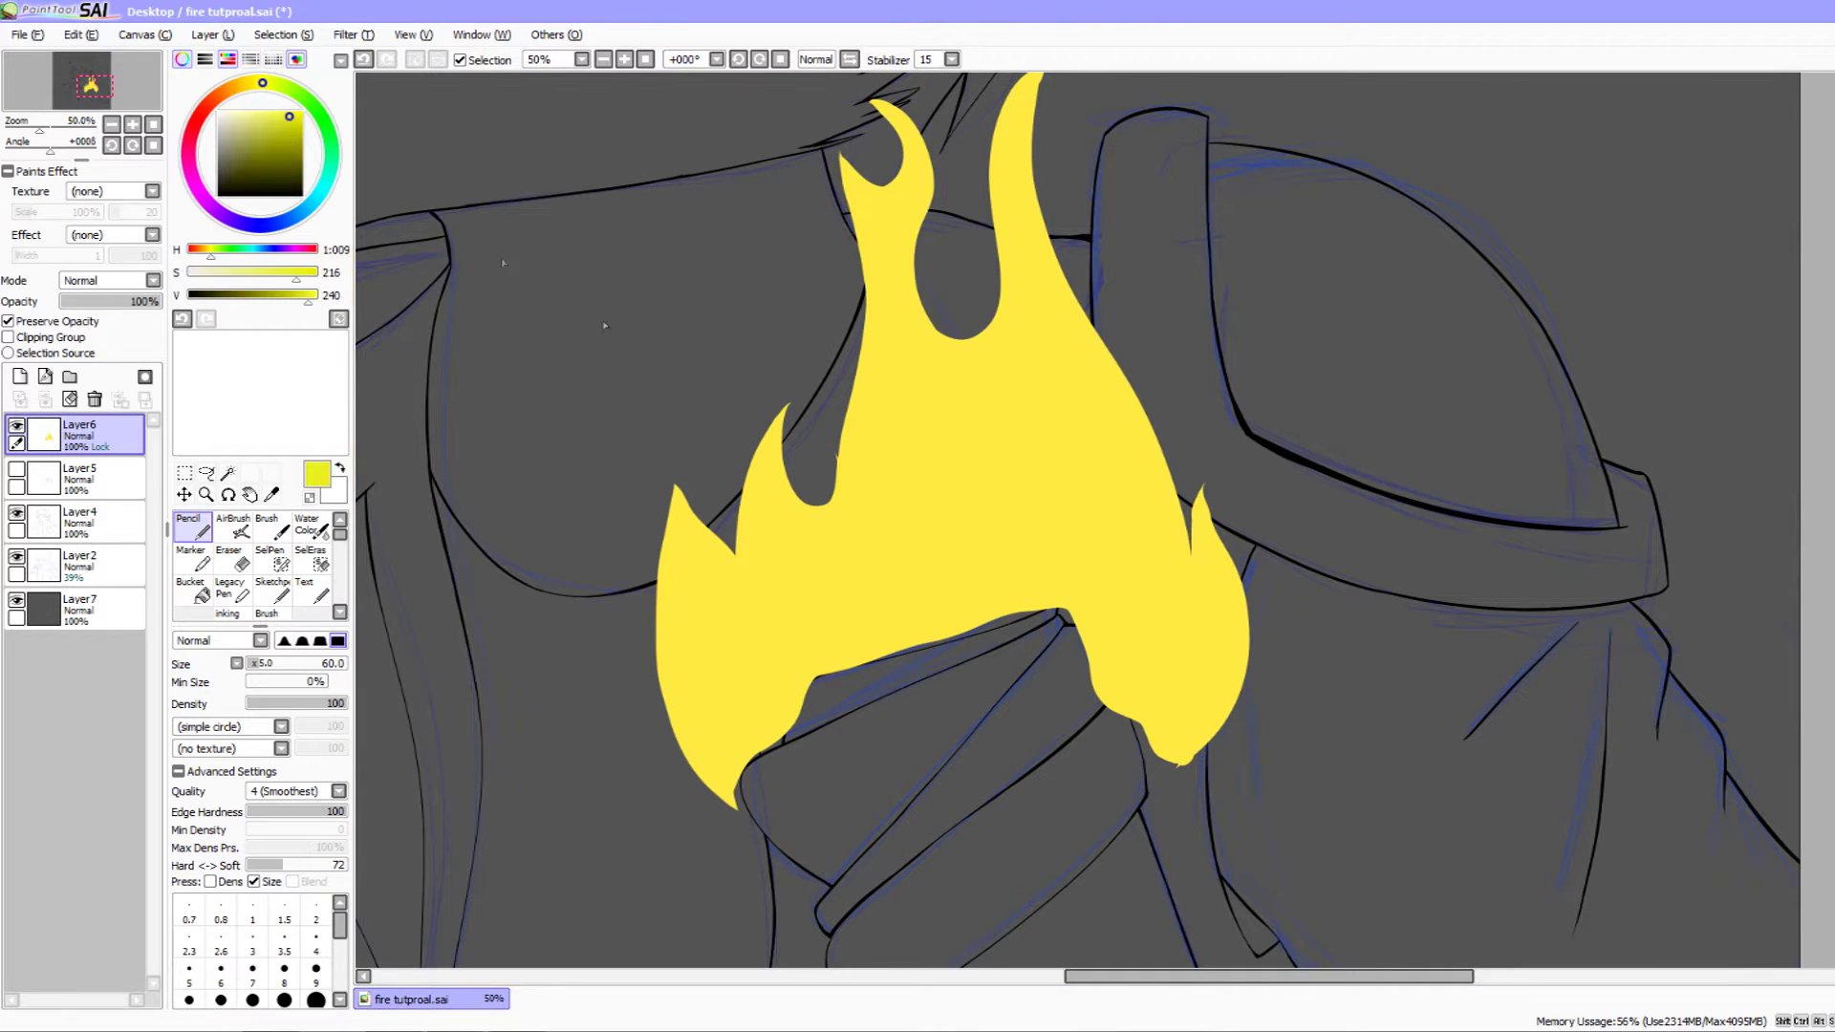
left_click(946, 519, "alt")
left_click_drag(253, 83, 237, 88)
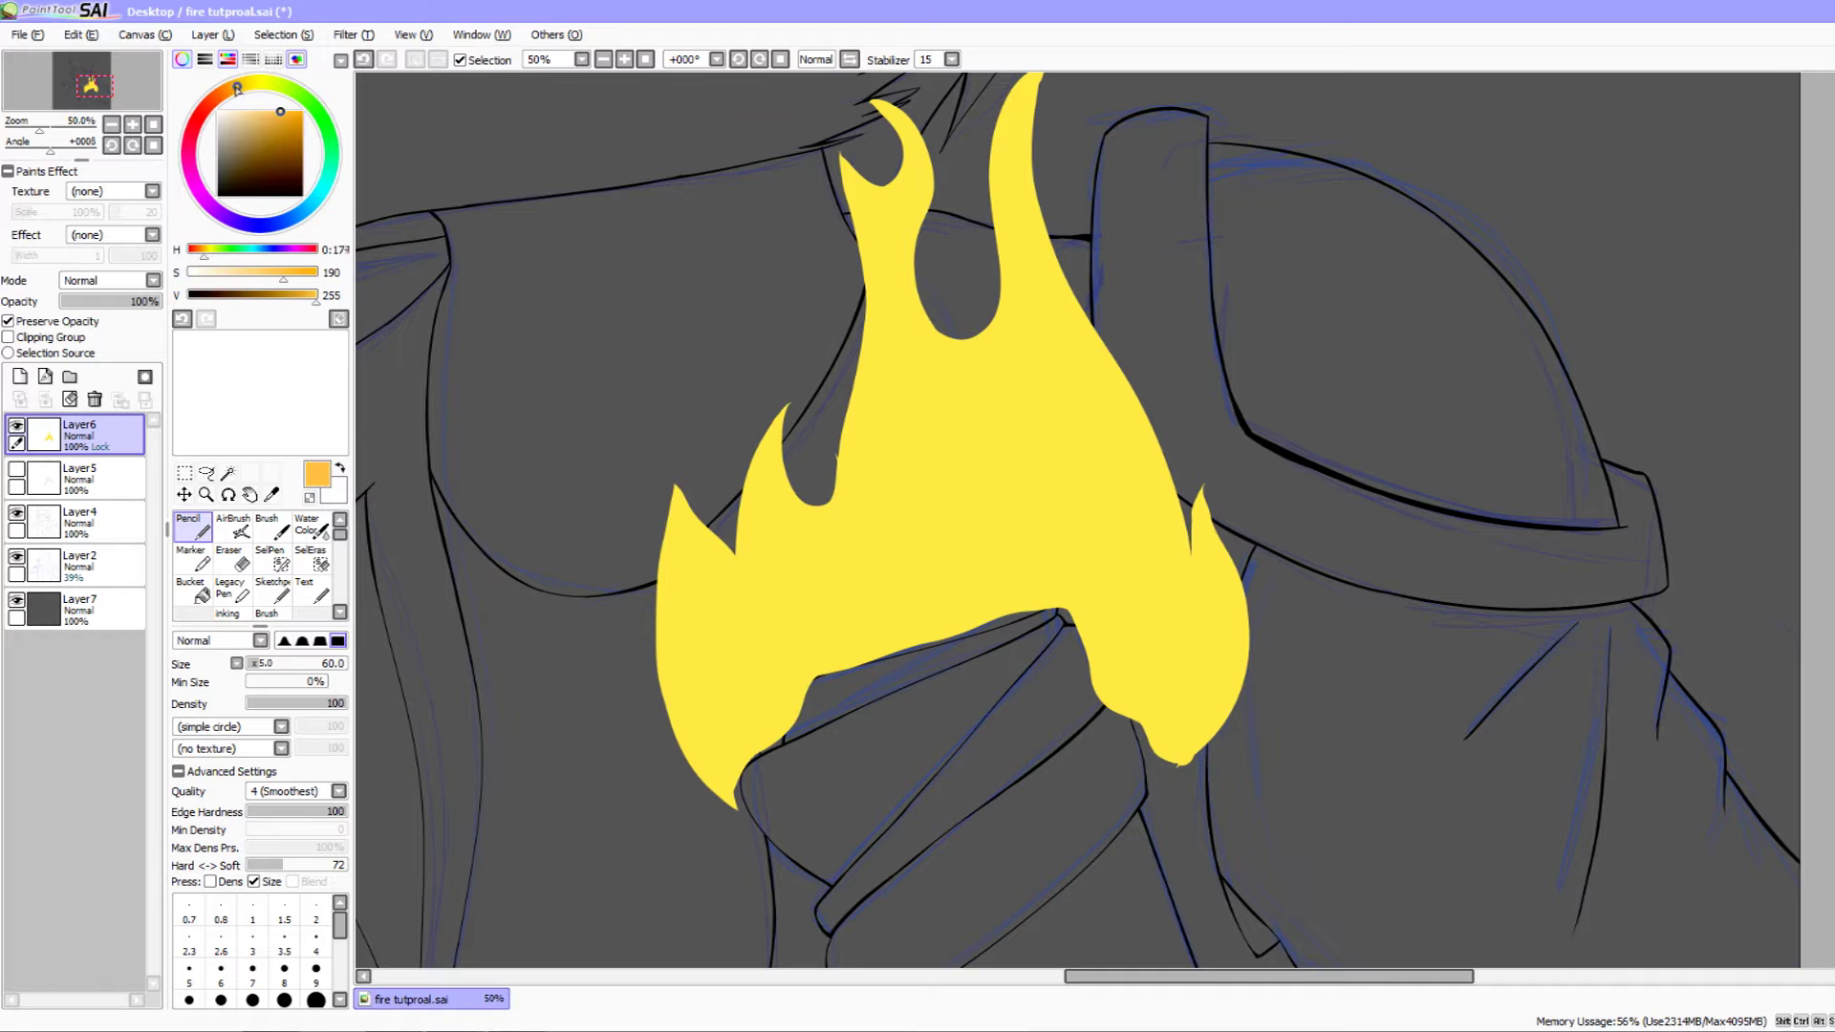
left_click_drag(306, 304, 298, 296)
scroll(686, 578, "down", 1)
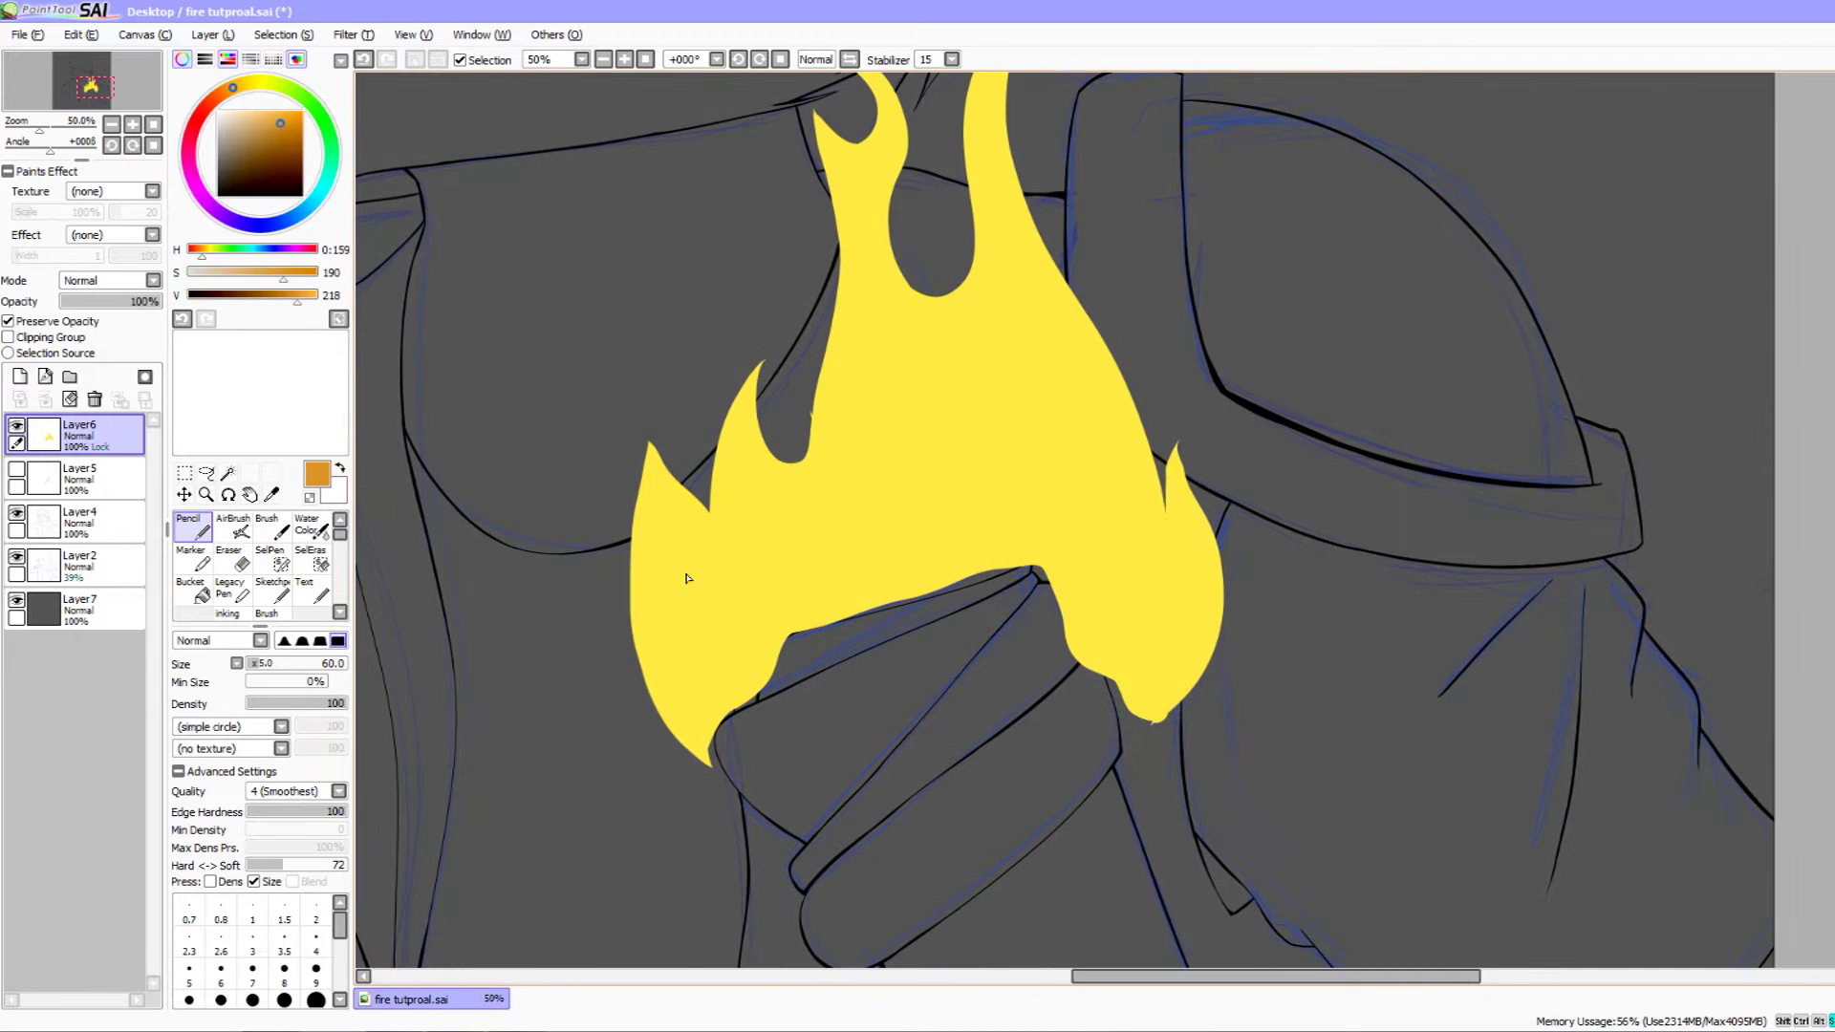
- Draw an orange inner contour following the far-left flame tongue down to its lower point, undoing the strokes that miss
left_click_drag(657, 514, 693, 707)
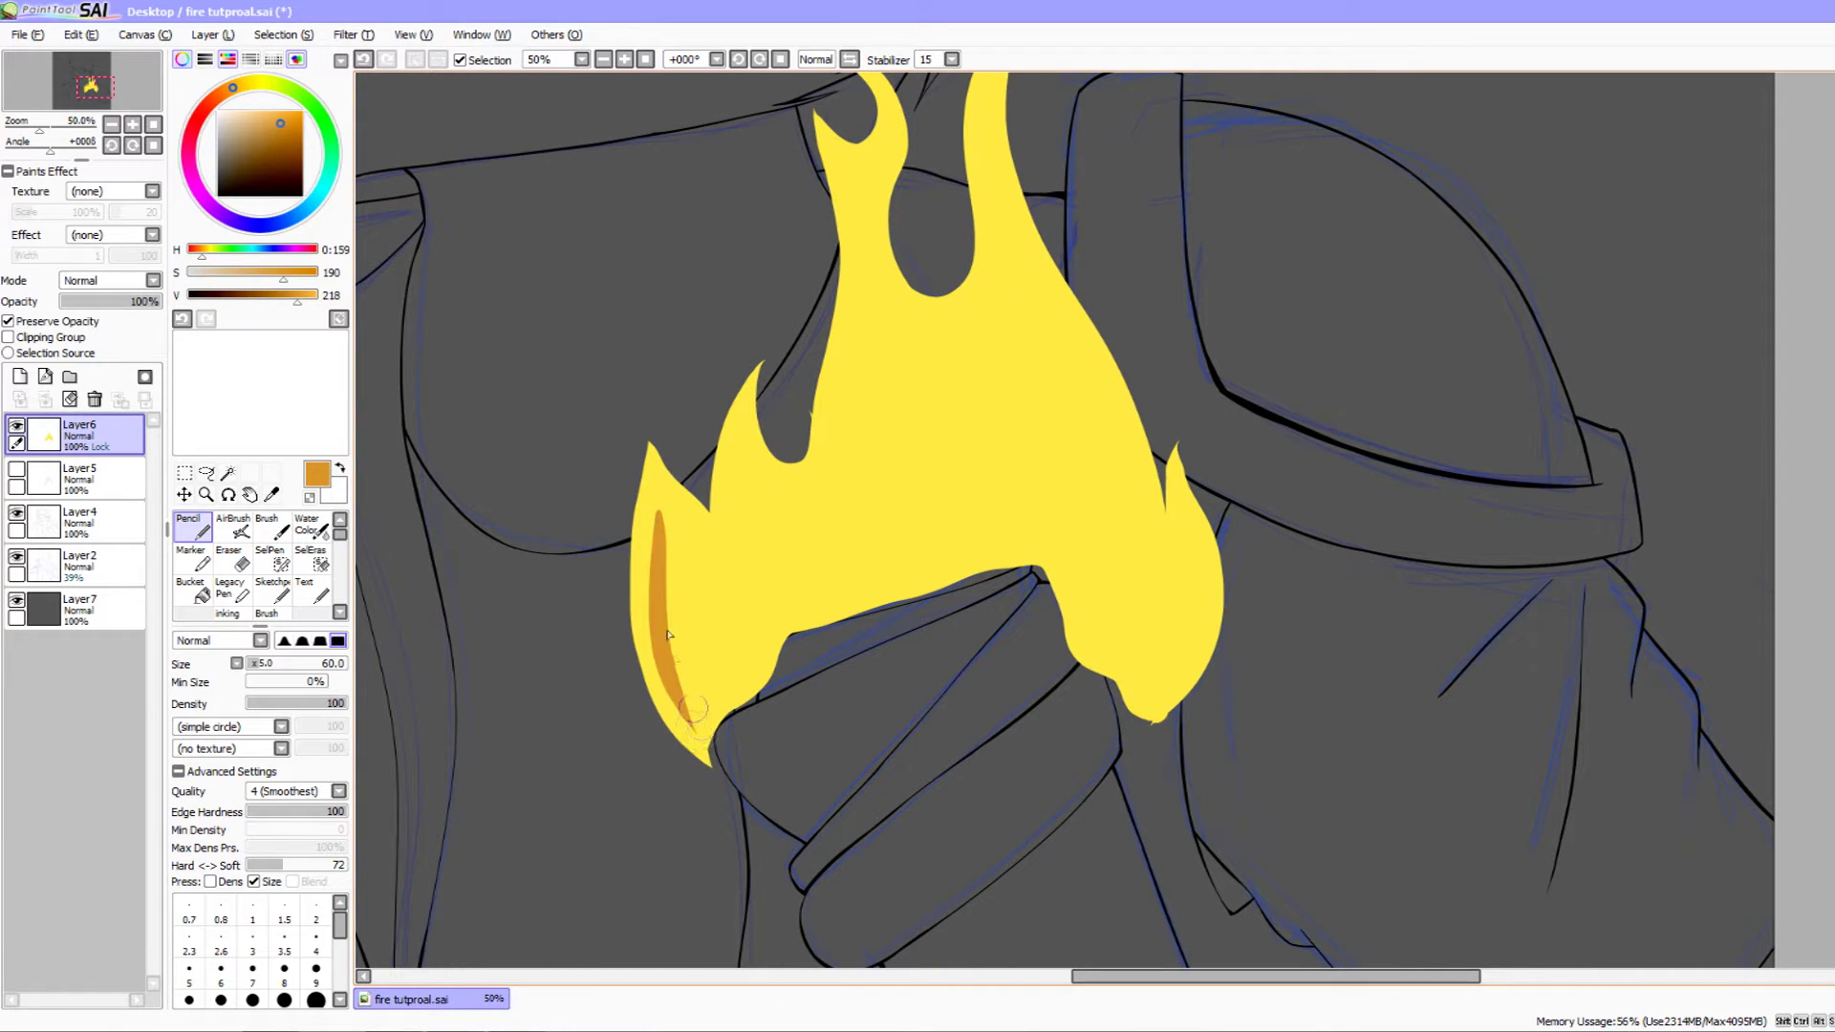
mouse_move(659, 525)
left_mouse_down()
mouse_move(657, 650)
mouse_move(703, 760)
left_mouse_up()
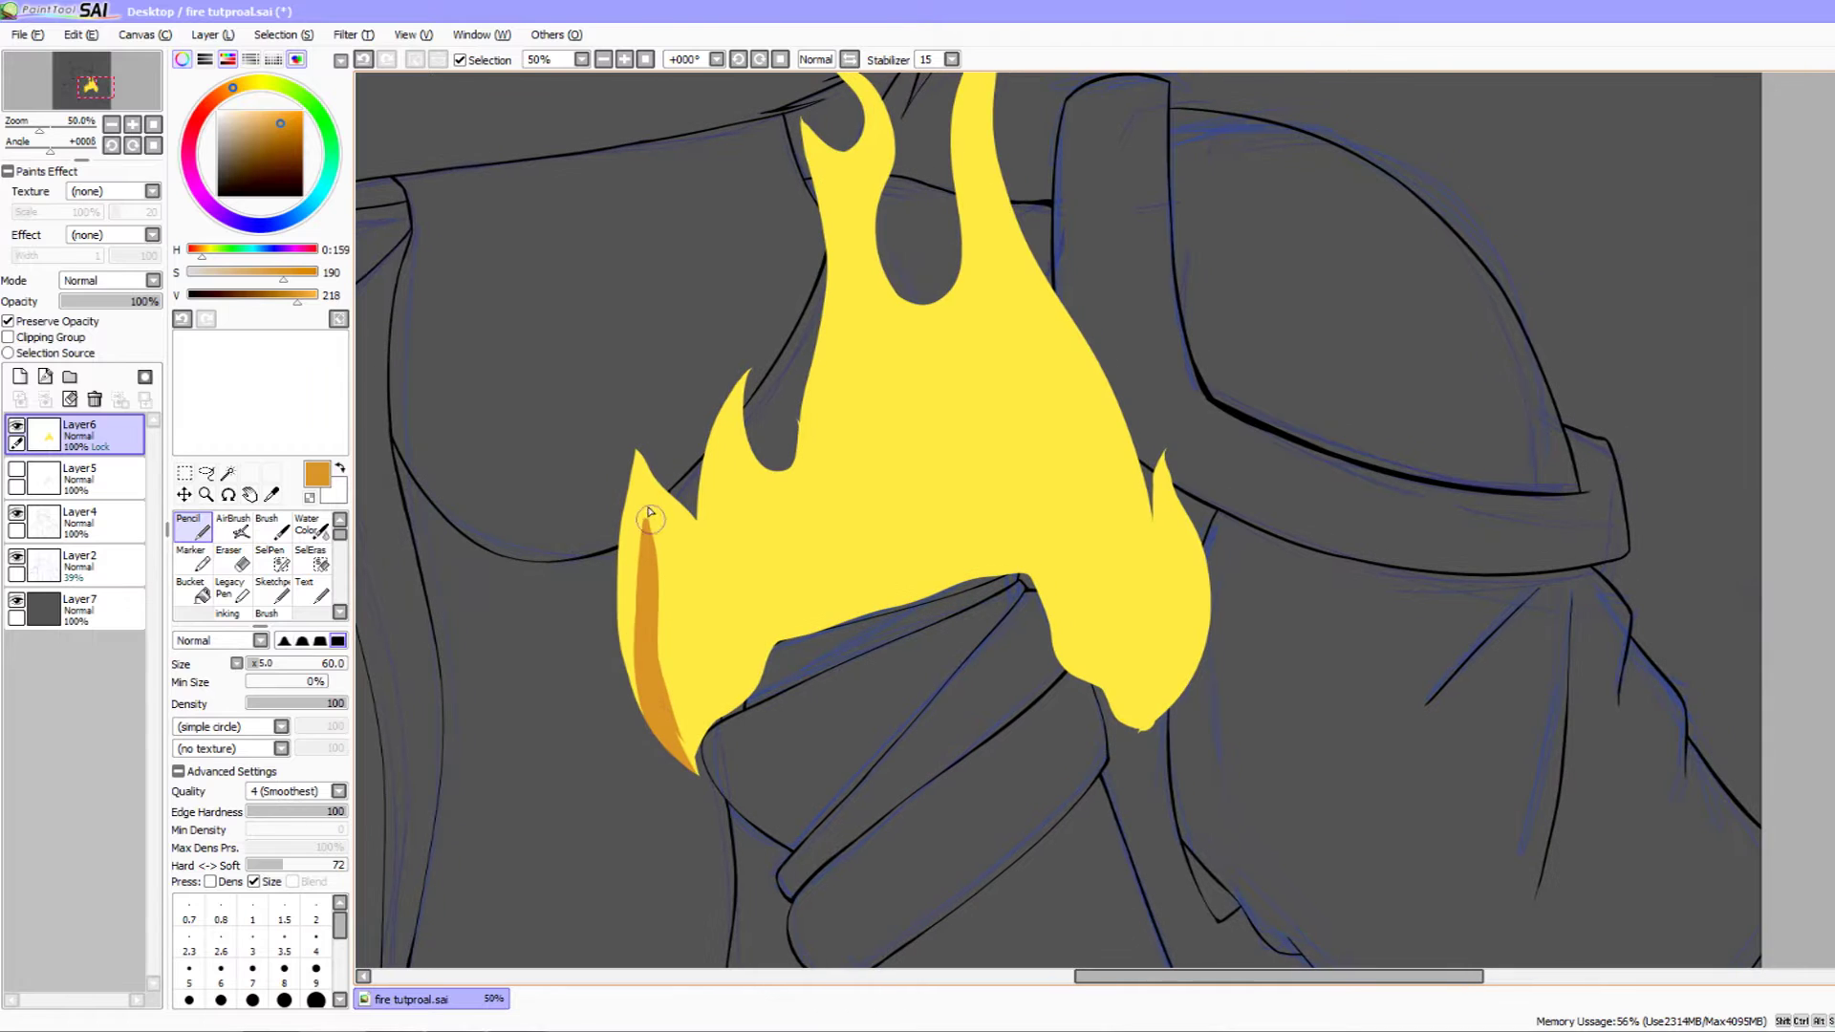
left_click_drag(644, 511, 734, 628)
key("ctrl+z")
mouse_move(645, 511)
left_mouse_down()
mouse_move(733, 612)
mouse_move(731, 468)
left_mouse_up()
key("ctrl+z")
mouse_move(726, 601)
left_mouse_down()
mouse_move(731, 467)
mouse_move(790, 559)
mouse_move(762, 609)
left_mouse_up()
key("ctrl+z")
left_click_drag(726, 496, 610, 607)
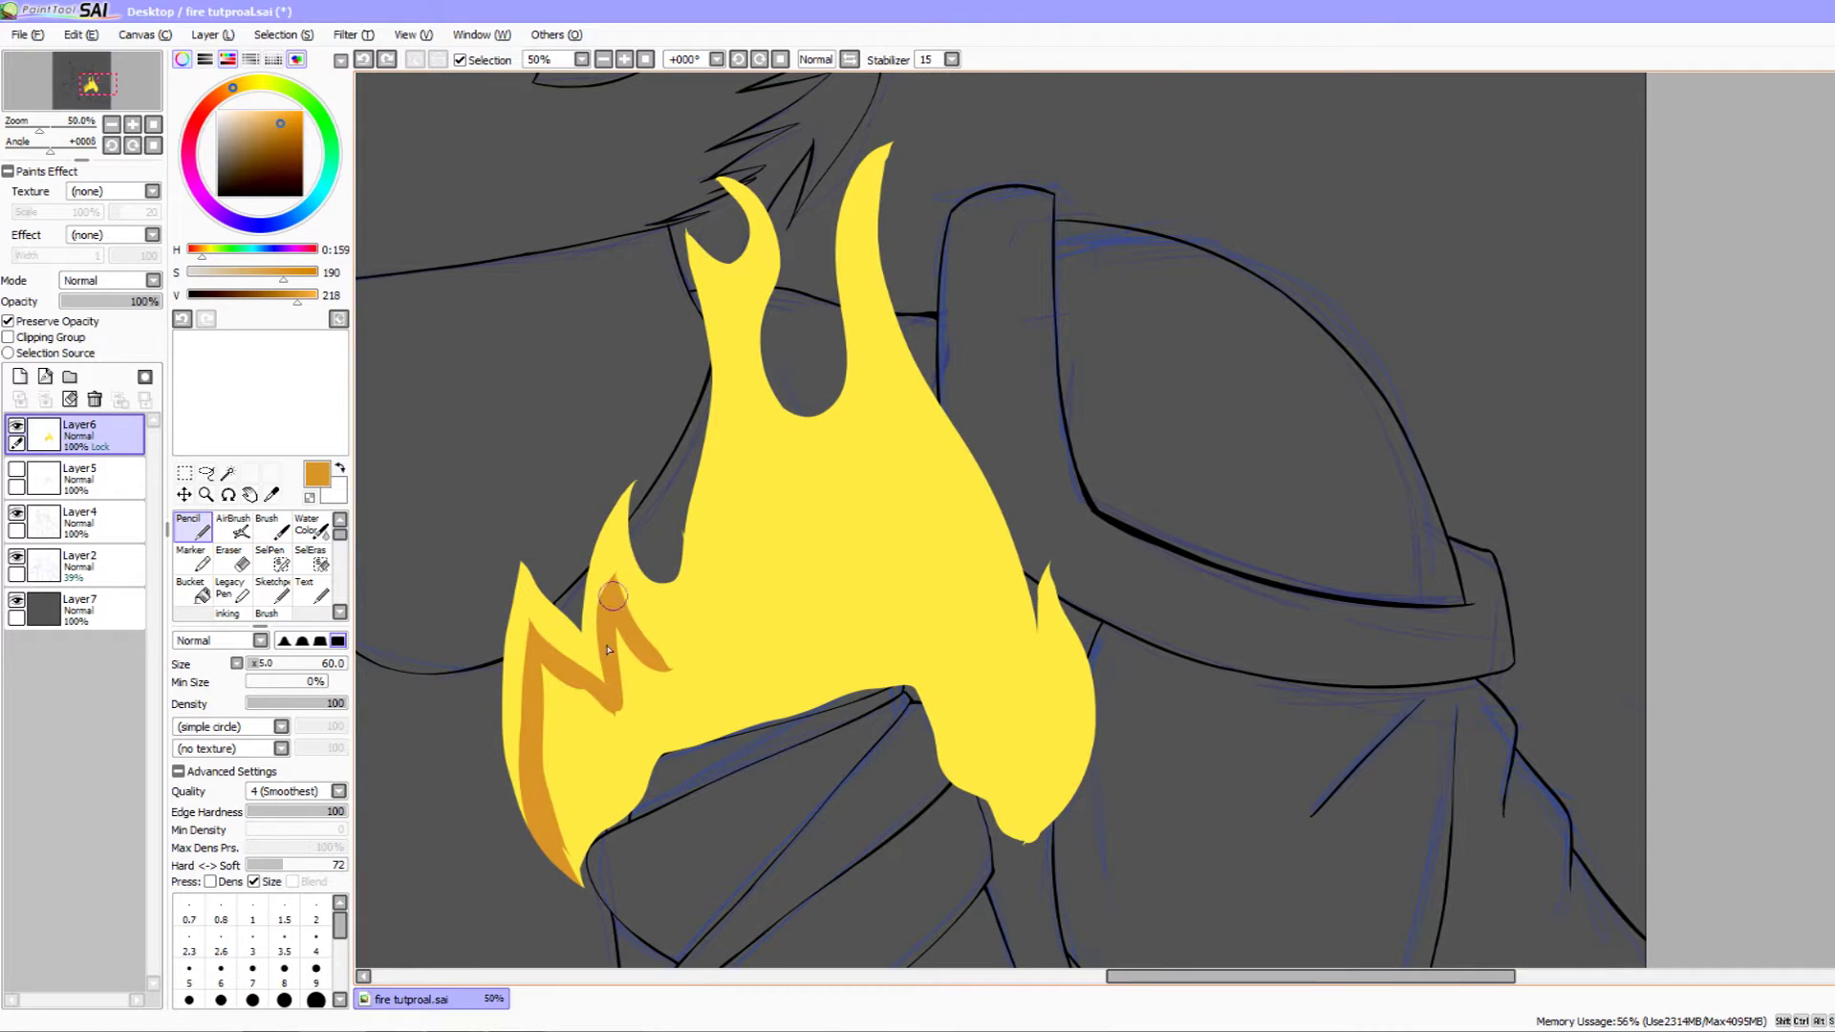
- Continue the orange contour through the second left tongue and up the left side of the central flame
left_click_drag(604, 680, 623, 544)
key("ctrl+z")
mouse_move(606, 629)
left_mouse_down()
mouse_move(619, 568)
mouse_move(618, 604)
mouse_move(705, 652)
left_mouse_up()
mouse_move(723, 431)
left_mouse_down()
mouse_move(730, 549)
mouse_move(677, 679)
mouse_move(731, 574)
left_mouse_up()
left_click_drag(739, 477, 742, 535)
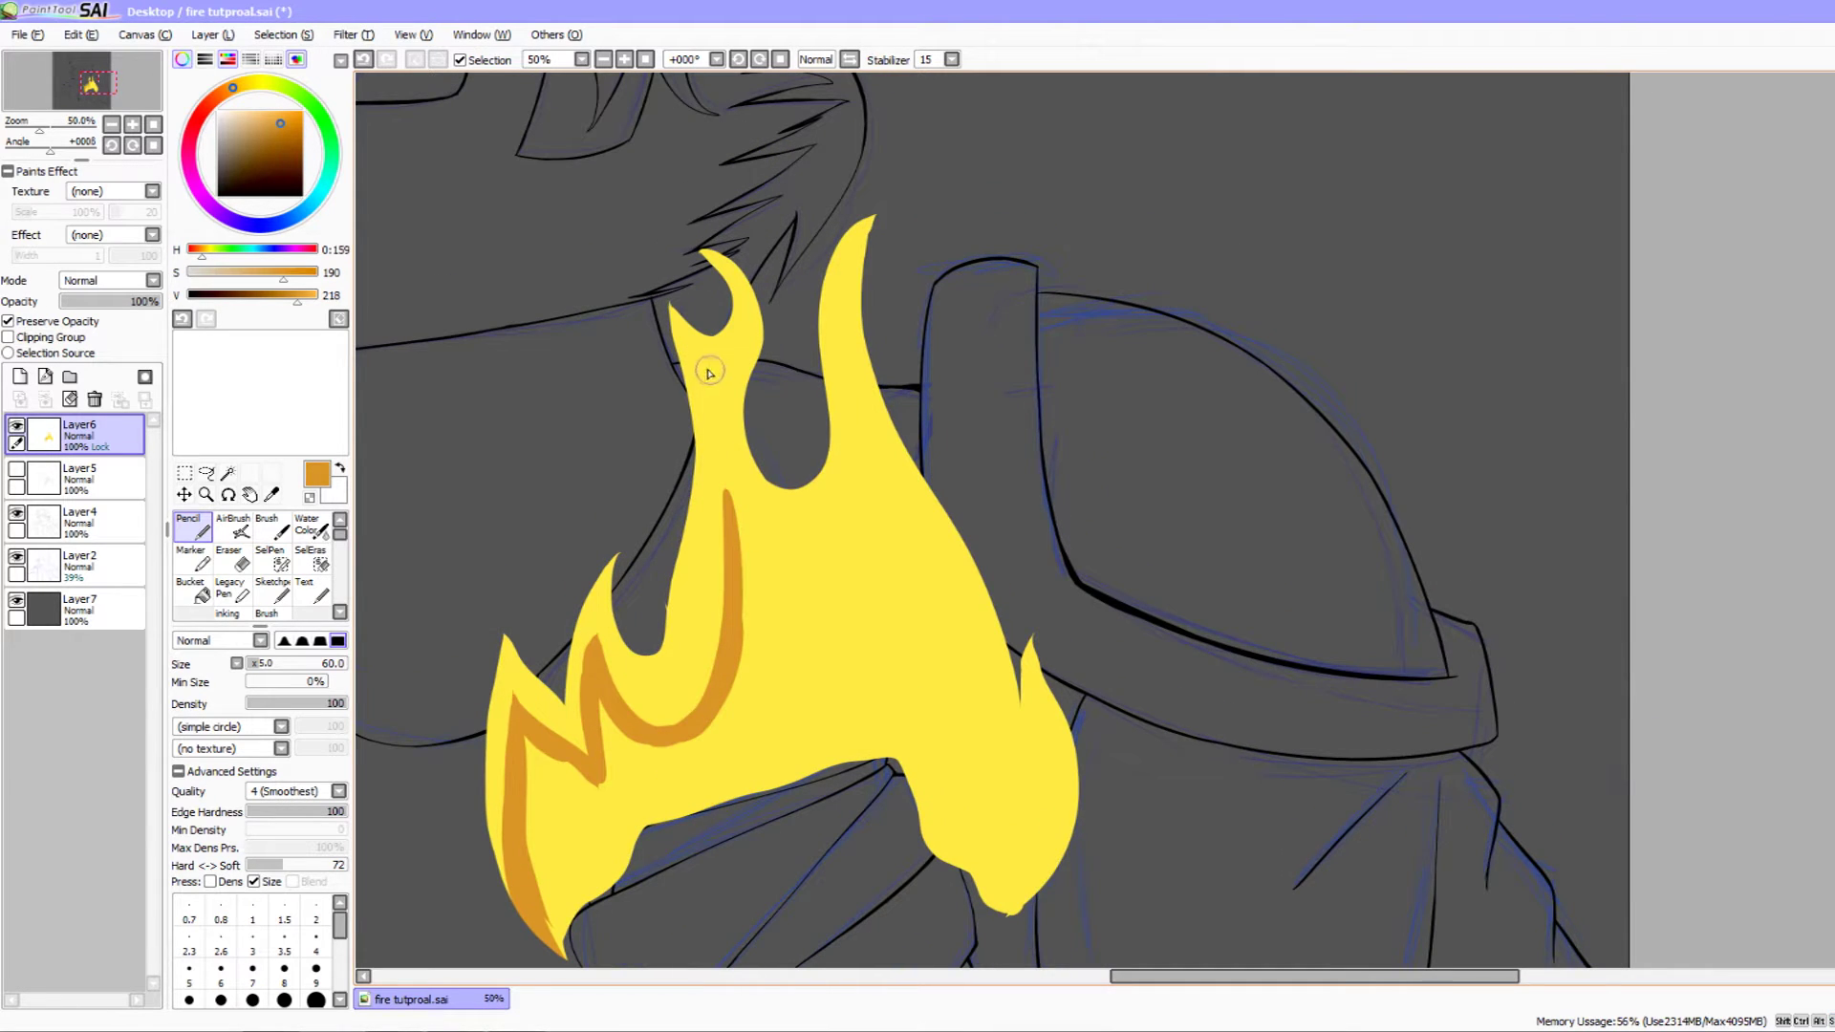
- Paint a small orange patch inside the upper-left flame tongue and try strokes for the neighbouring contour, undoing unsuitable ones
mouse_move(710, 390)
left_mouse_down()
mouse_move(731, 349)
mouse_move(714, 411)
mouse_move(781, 425)
left_mouse_up()
key("ctrl+z")
mouse_move(707, 373)
left_mouse_down()
mouse_move(719, 430)
mouse_move(744, 330)
mouse_move(721, 375)
left_mouse_up()
mouse_move(840, 582)
left_mouse_down()
mouse_move(743, 490)
mouse_move(831, 491)
left_mouse_up()
mouse_move(675, 405)
left_mouse_down()
mouse_move(709, 493)
mouse_move(786, 532)
left_mouse_up()
key("ctrl+z")
mouse_move(676, 406)
left_mouse_down()
mouse_move(791, 451)
mouse_move(684, 422)
mouse_move(807, 392)
mouse_move(783, 413)
mouse_move(795, 374)
mouse_move(884, 571)
mouse_move(881, 635)
left_mouse_up()
key("ctrl+z")
key("ctrl+z")
- Draw the orange contour beneath the gap between the tall tongues, down the right side and into the small right tongue
left_click_drag(832, 481, 772, 453)
mouse_move(735, 357)
left_mouse_down()
mouse_move(844, 657)
mouse_move(771, 541)
left_mouse_up()
left_click_drag(756, 678, 797, 526)
key("ctrl+z")
mouse_move(802, 684)
left_mouse_down()
mouse_move(805, 524)
mouse_move(904, 556)
left_mouse_up()
key("ctrl+z")
left_click_drag(867, 475, 887, 672)
left_click_drag(867, 495, 824, 562)
mouse_move(821, 554)
left_mouse_down()
mouse_move(929, 672)
mouse_move(877, 489)
left_mouse_up()
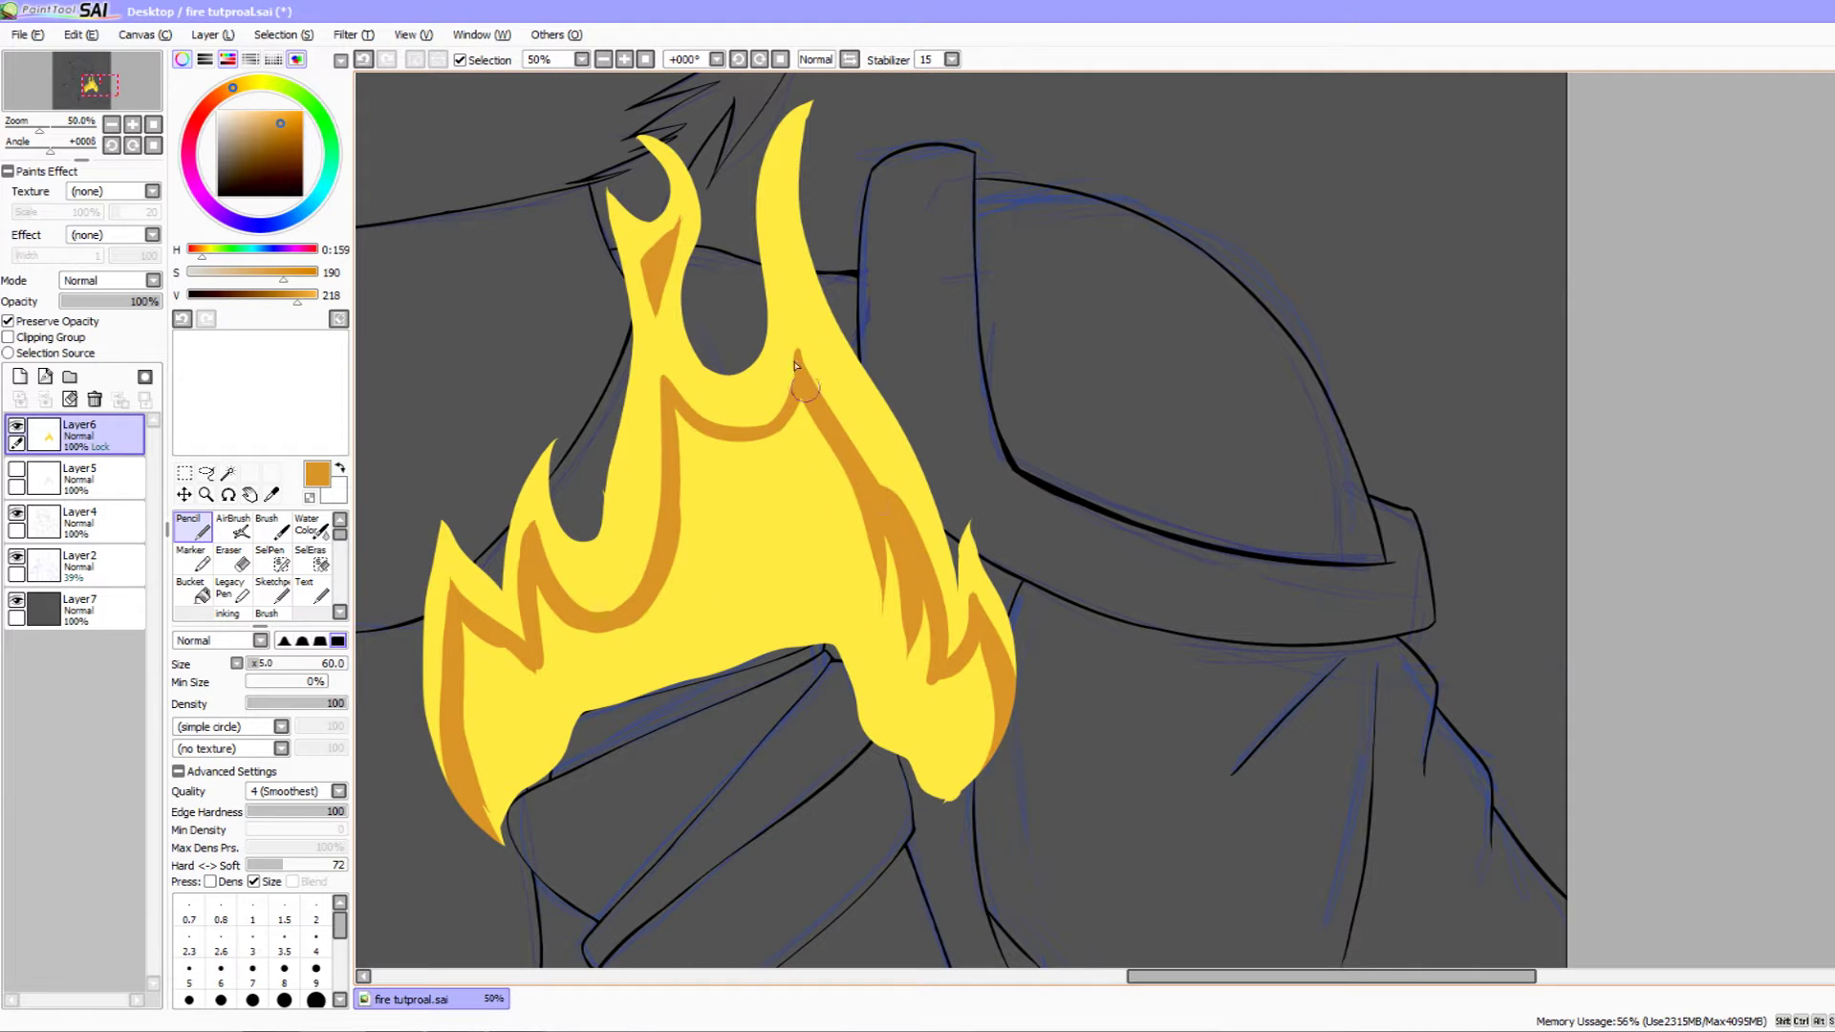
left_click_drag(817, 406, 885, 487)
- Close the orange contour with strokes along the flame's lower edge above the hand
mouse_move(866, 596)
left_mouse_down()
mouse_move(1020, 446)
mouse_move(1072, 441)
left_mouse_up()
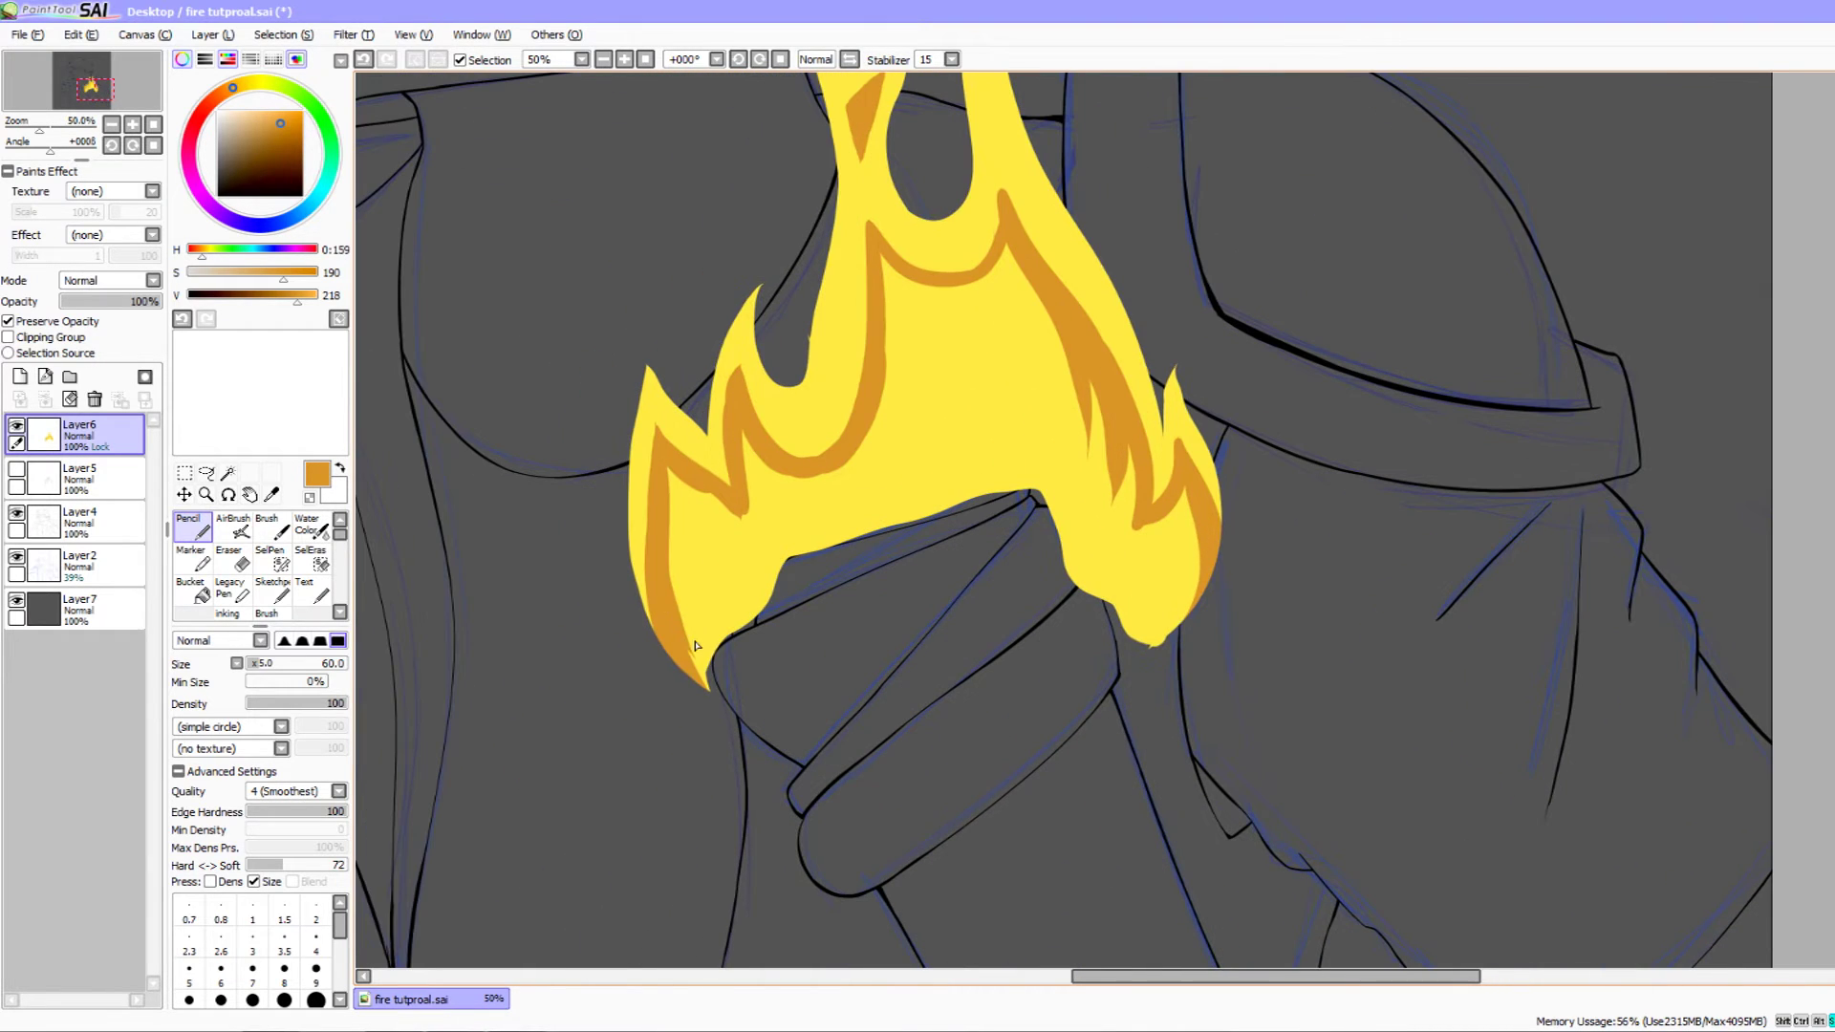
mouse_move(697, 677)
left_mouse_down()
mouse_move(826, 535)
mouse_move(1004, 492)
mouse_move(1142, 629)
mouse_move(1172, 631)
left_mouse_up()
mouse_move(1091, 563)
left_mouse_down()
mouse_move(1129, 619)
mouse_move(965, 508)
mouse_move(1061, 499)
left_mouse_up()
left_click_drag(899, 639, 872, 667)
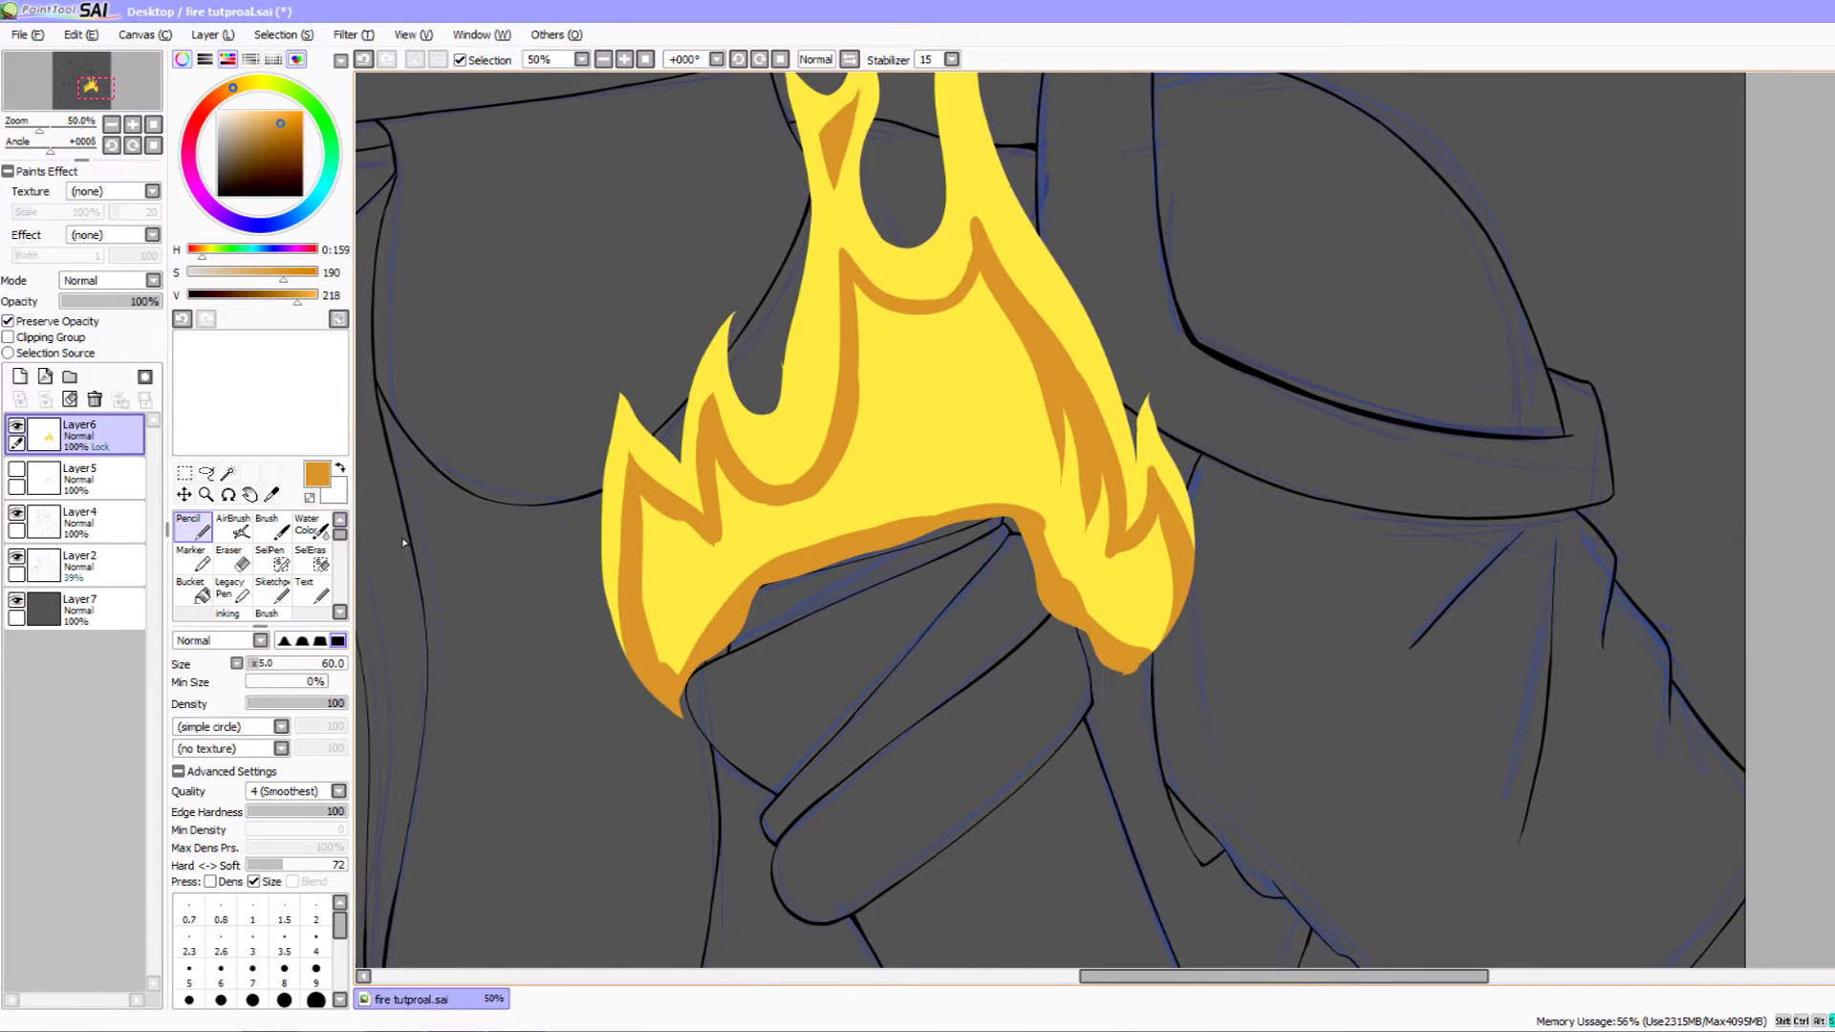
- Fill the area enclosed by the orange contour with orange using the Bucket
left_click(198, 593)
left_click(686, 554)
left_click_drag(558, 583, 573, 740)
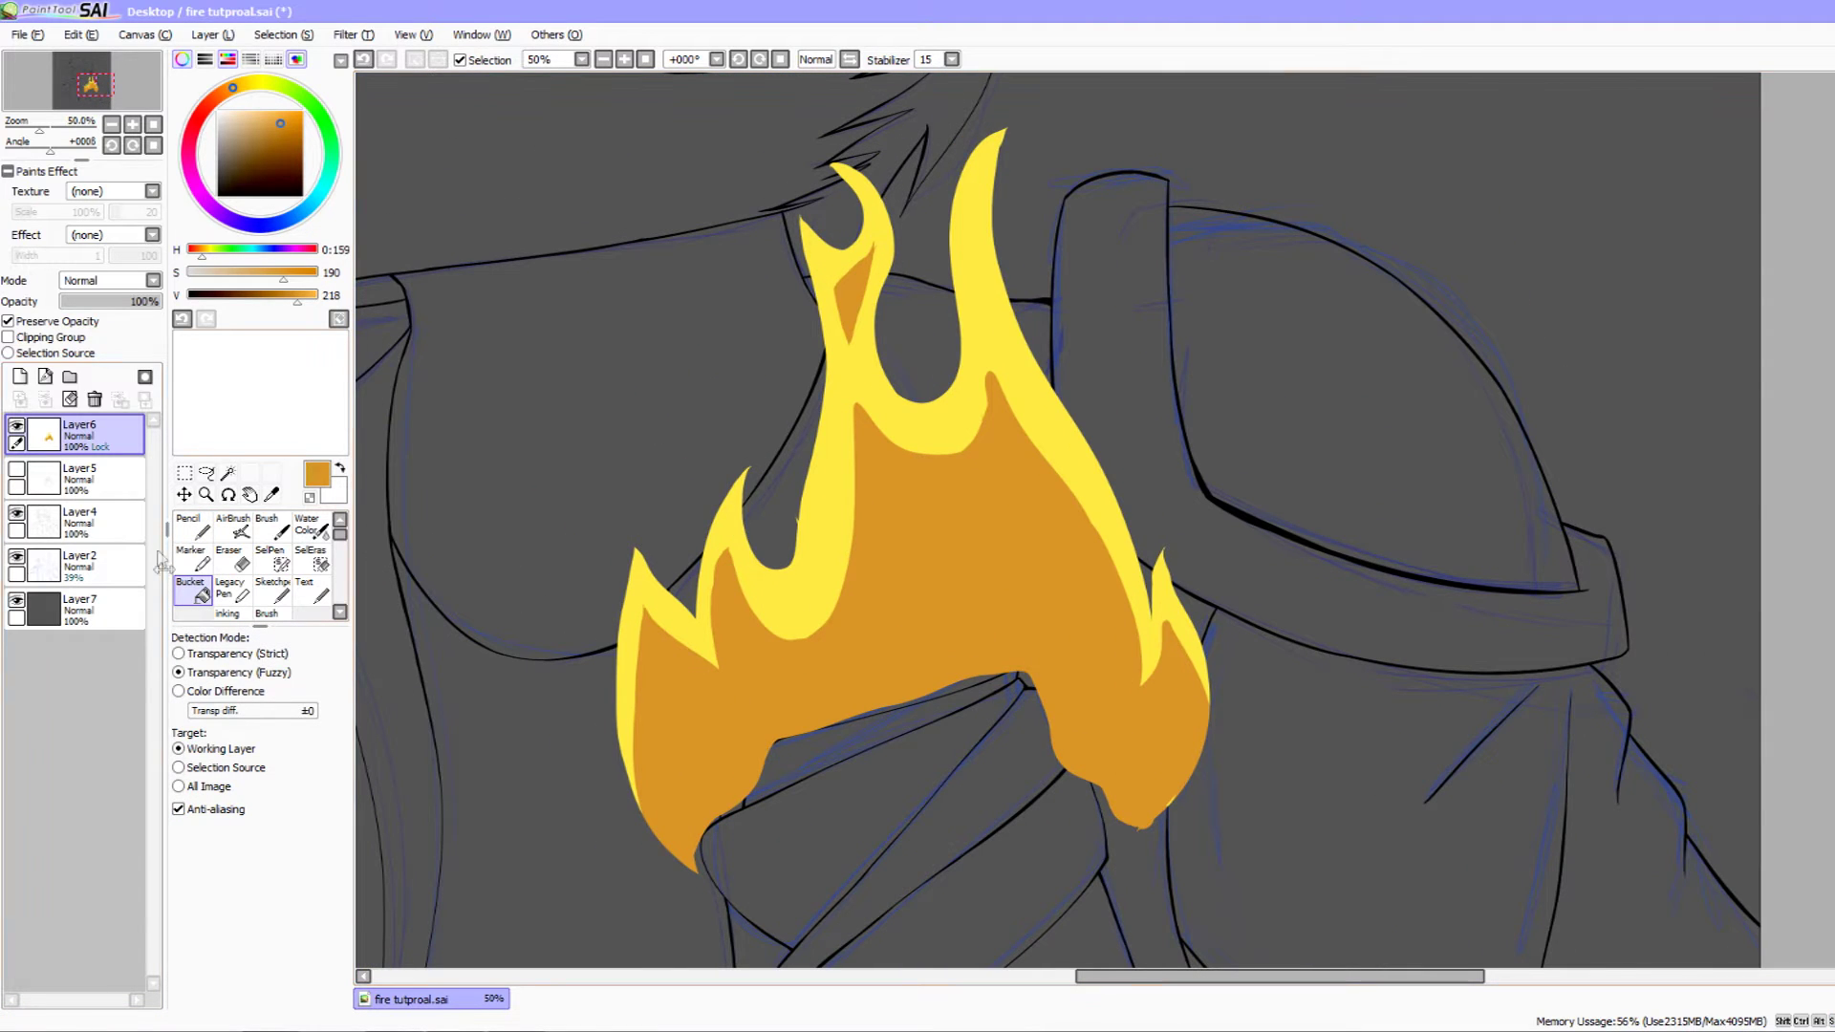
- Set the Pencil to a red with saturation 195 and value 198 and draw a red contour inside the far-left tongue
left_click(191, 525)
mouse_move(222, 93)
left_mouse_down()
mouse_move(203, 116)
mouse_move(284, 141)
left_mouse_up()
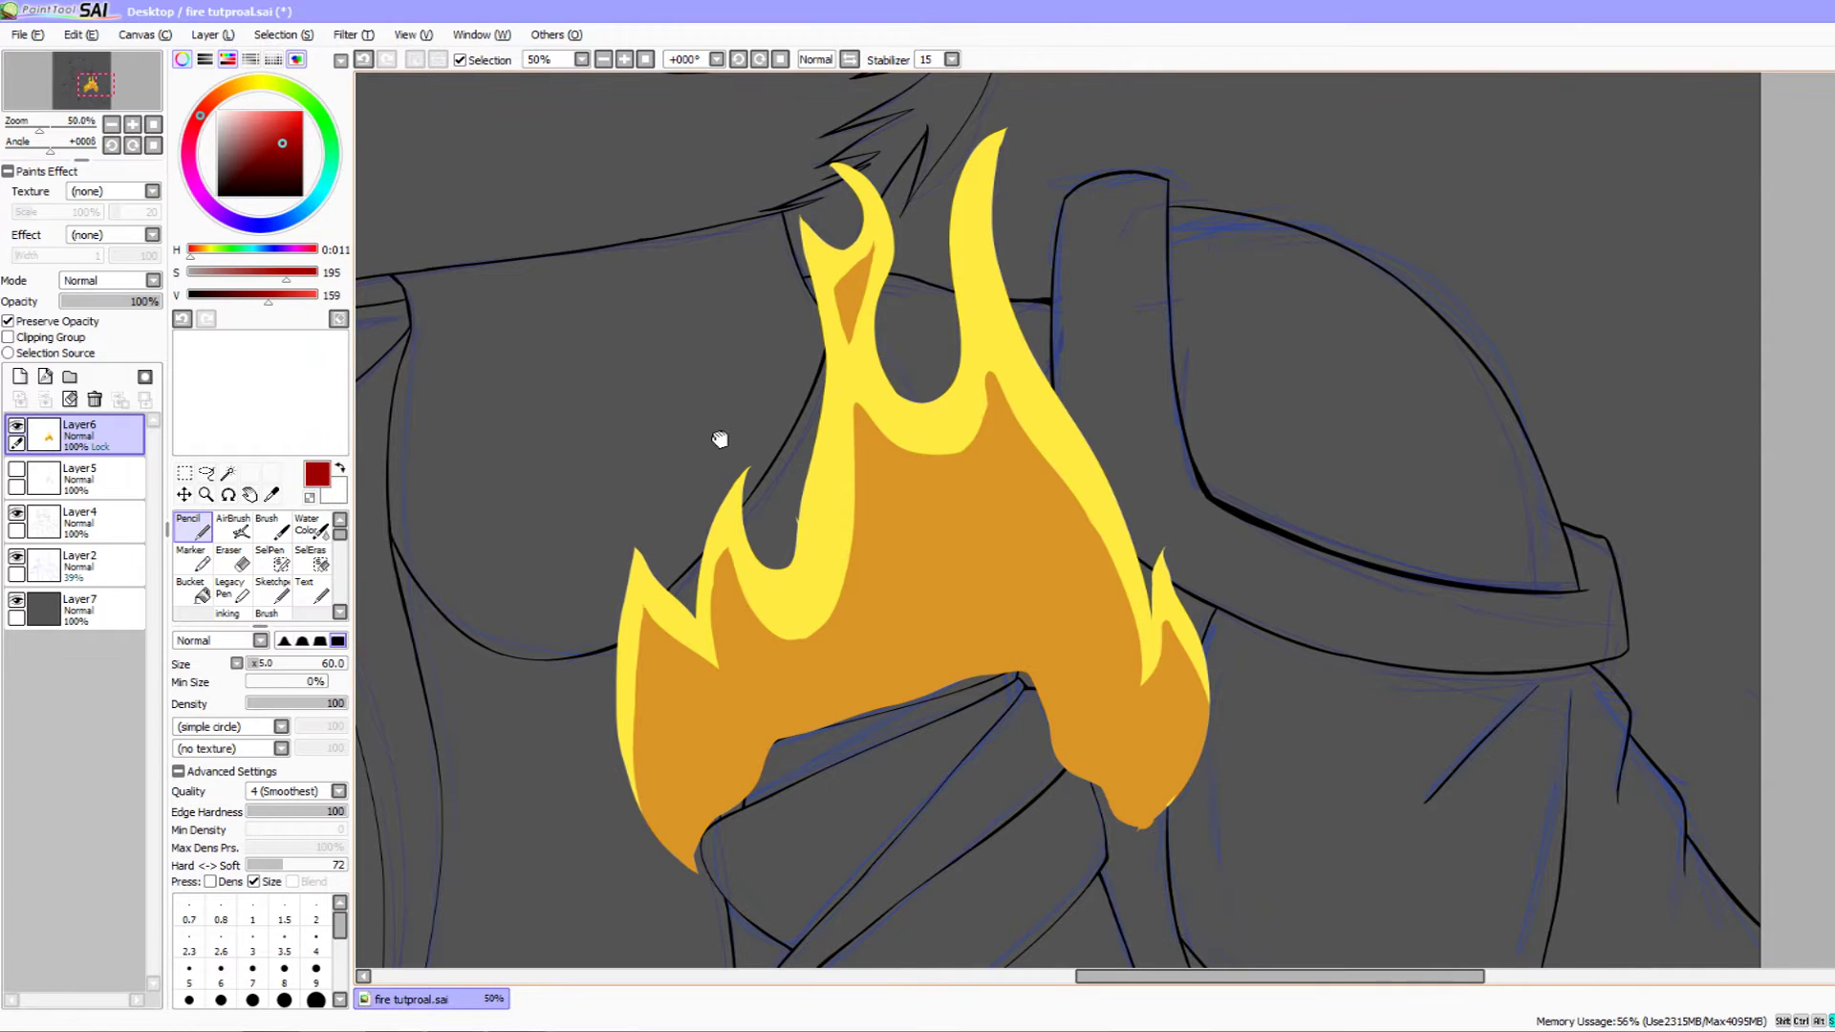
left_click_drag(720, 438, 701, 304)
left_click_drag(276, 304, 287, 298)
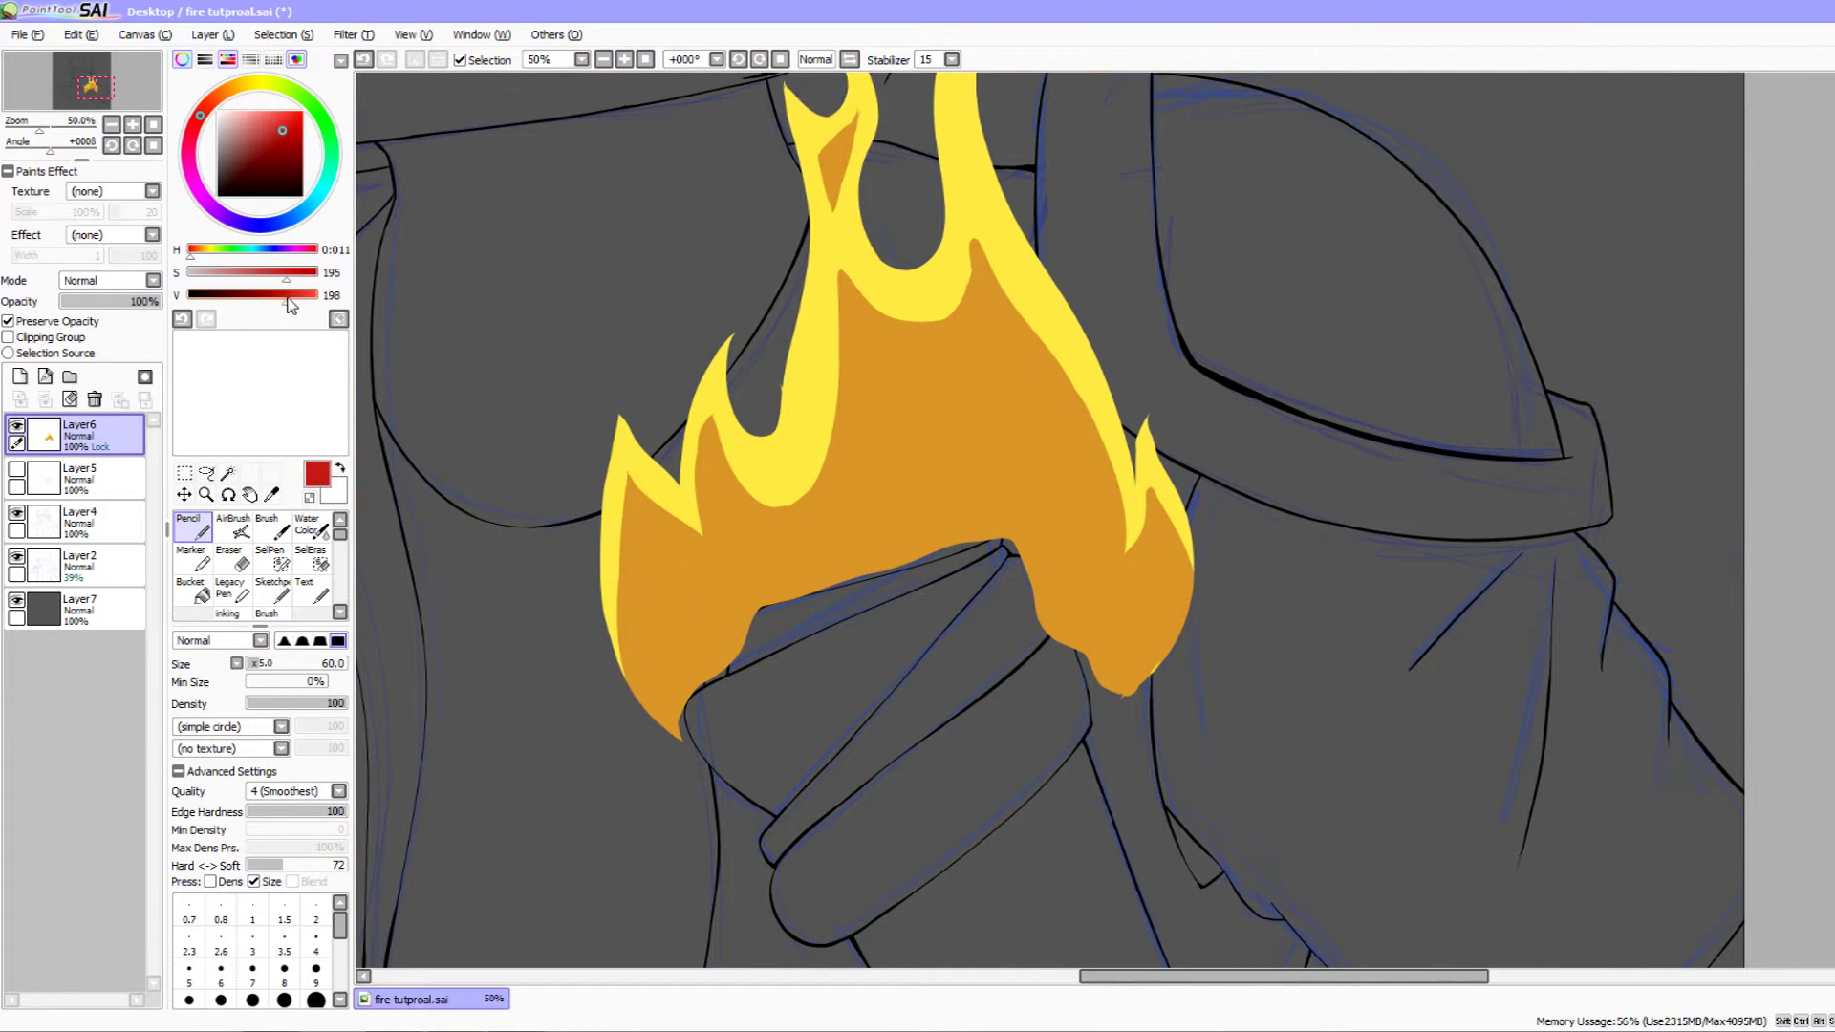
mouse_move(650, 556)
left_mouse_down()
mouse_move(646, 659)
mouse_move(674, 734)
left_mouse_up()
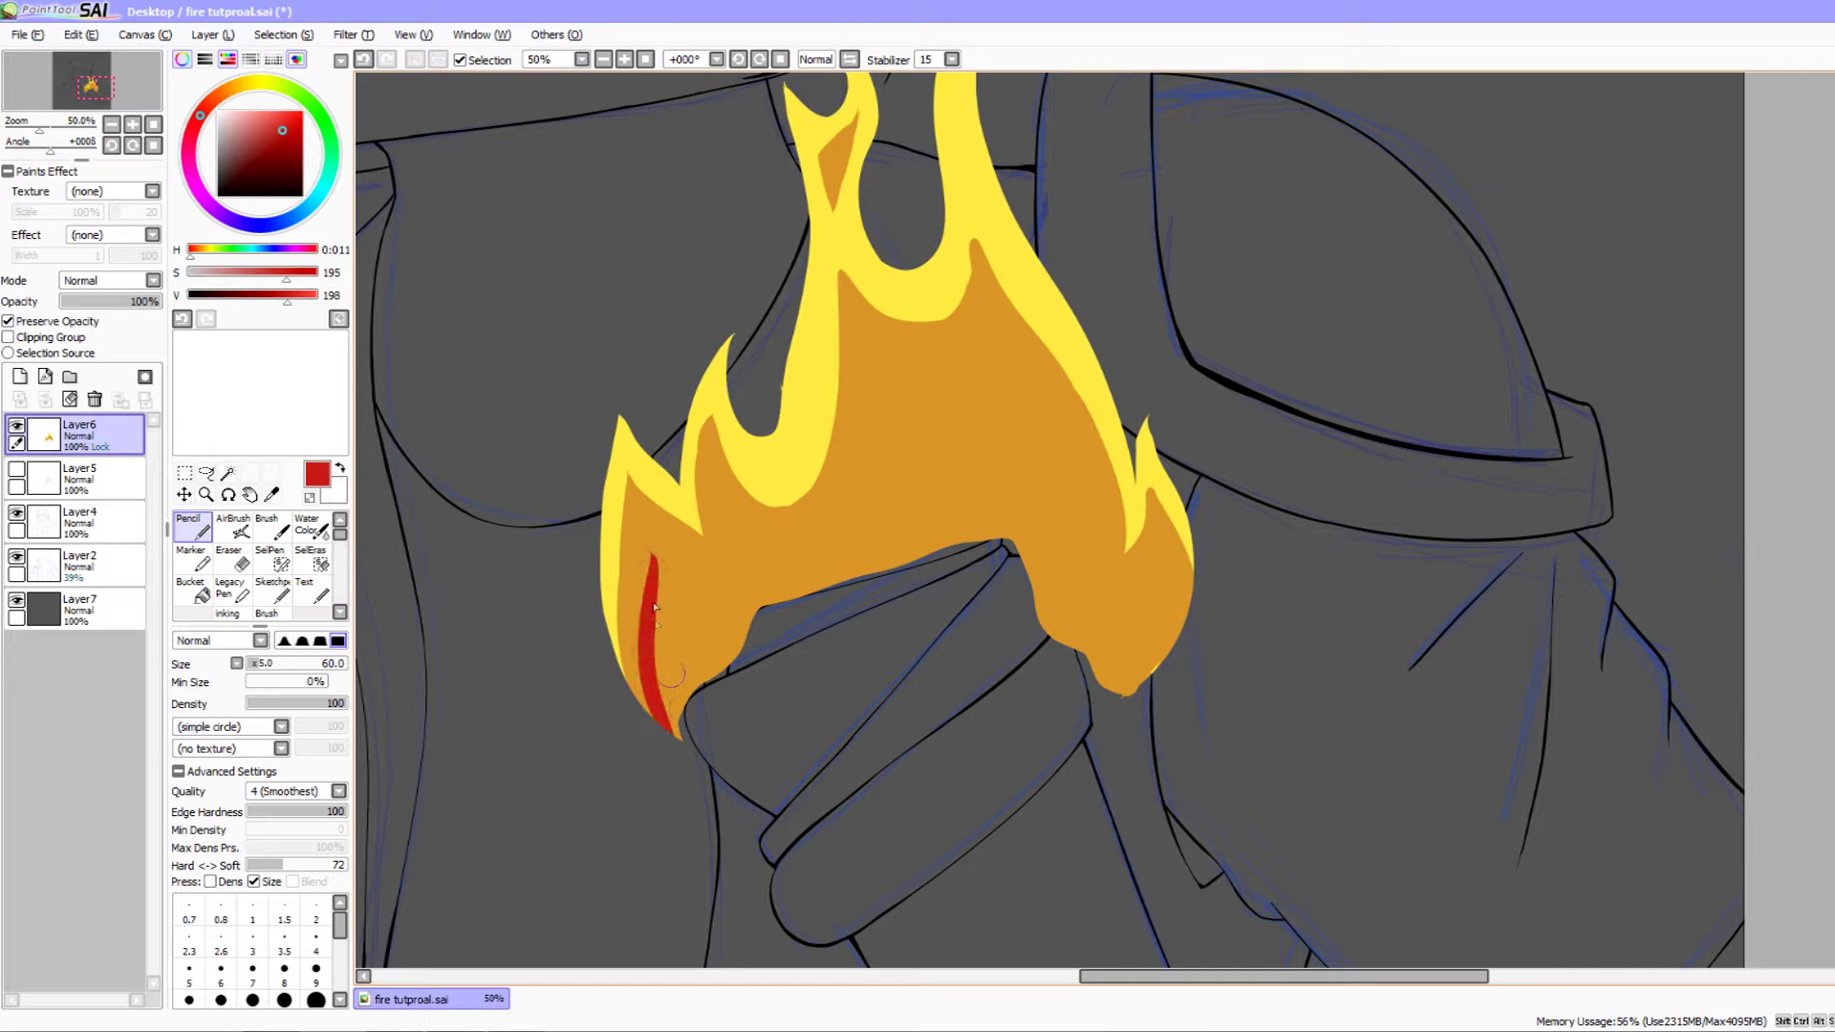
left_click_drag(650, 554, 712, 592)
key("ctrl+z")
key("ctrl+z")
scroll(824, 234, "up", 1)
key("ctrl+z")
scroll(758, 532, "down", 2)
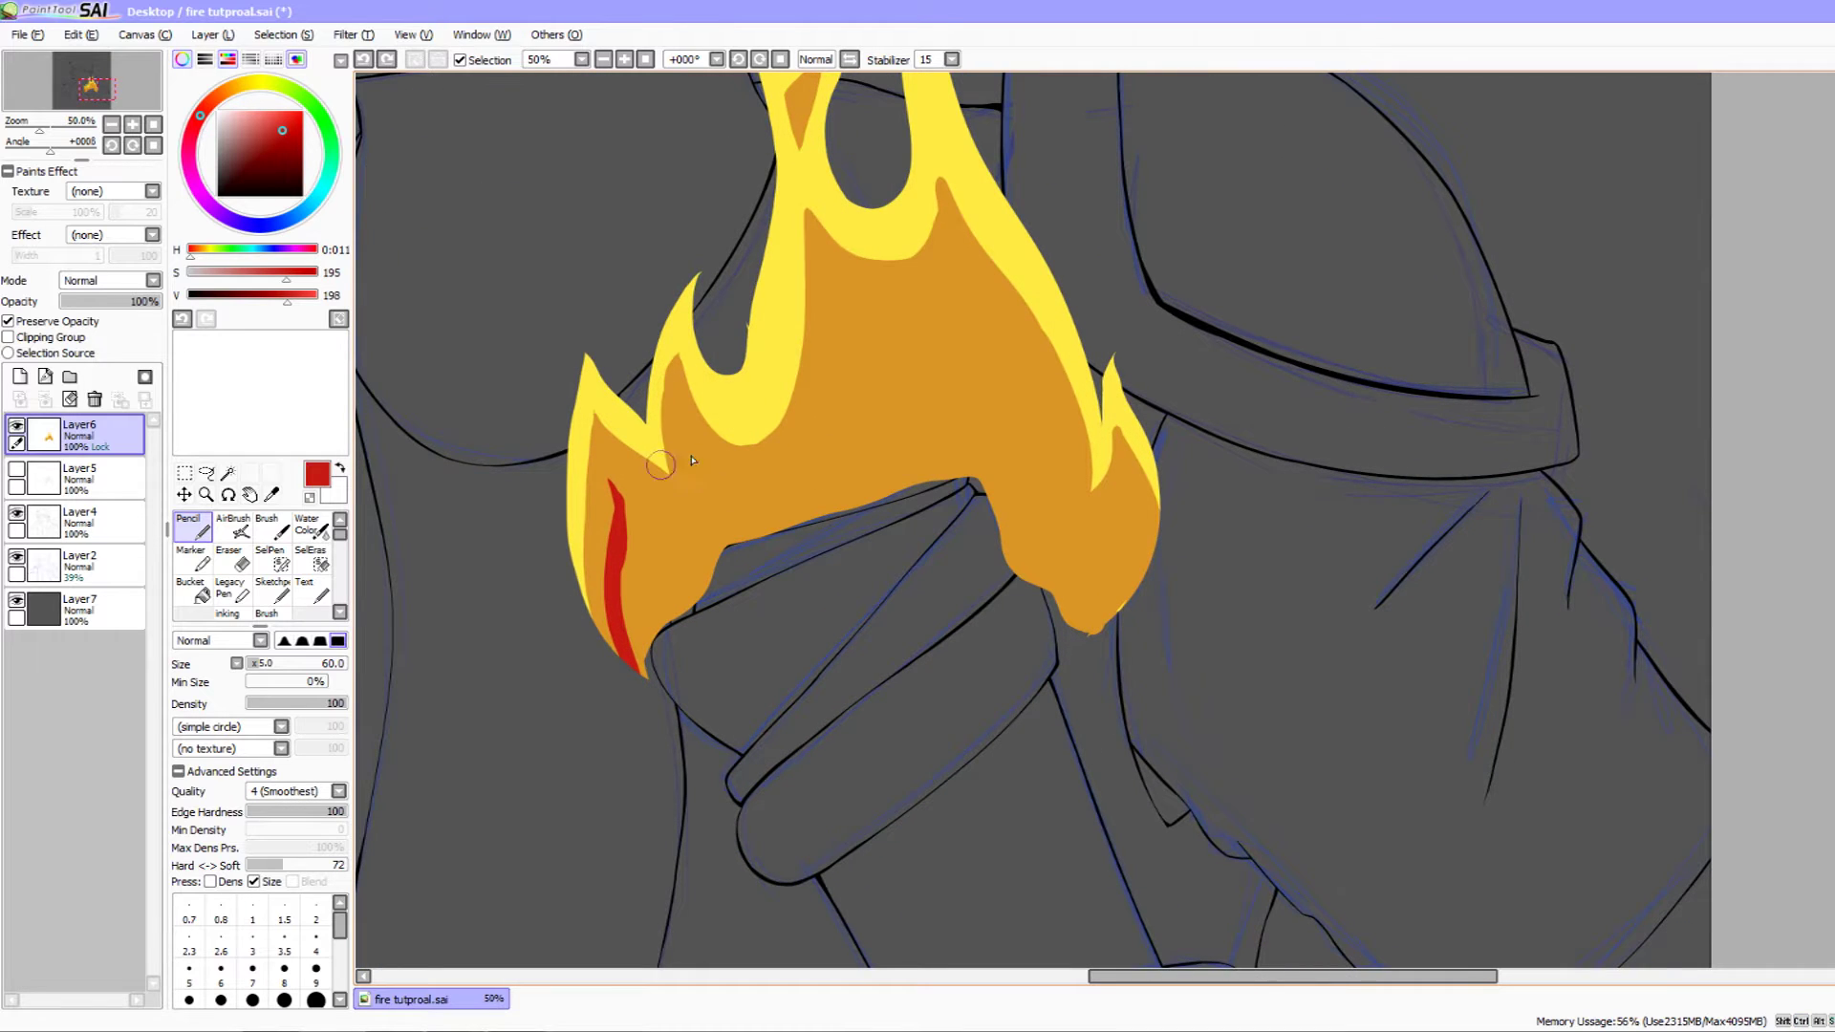
- Outline and fill a solid red area in the lower part of the far-left tongue, undoing the stroke that misses
left_click_drag(682, 439, 712, 537)
mouse_move(611, 484)
left_mouse_down()
mouse_move(655, 523)
mouse_move(715, 536)
left_mouse_up()
key("ctrl+z")
mouse_move(604, 474)
left_mouse_down()
mouse_move(705, 541)
mouse_move(628, 495)
mouse_move(647, 643)
mouse_move(635, 491)
mouse_move(723, 506)
mouse_move(646, 631)
mouse_move(721, 516)
mouse_move(681, 571)
mouse_move(713, 549)
left_mouse_up()
left_click_drag(715, 566, 732, 618)
left_click_drag(619, 486, 724, 541)
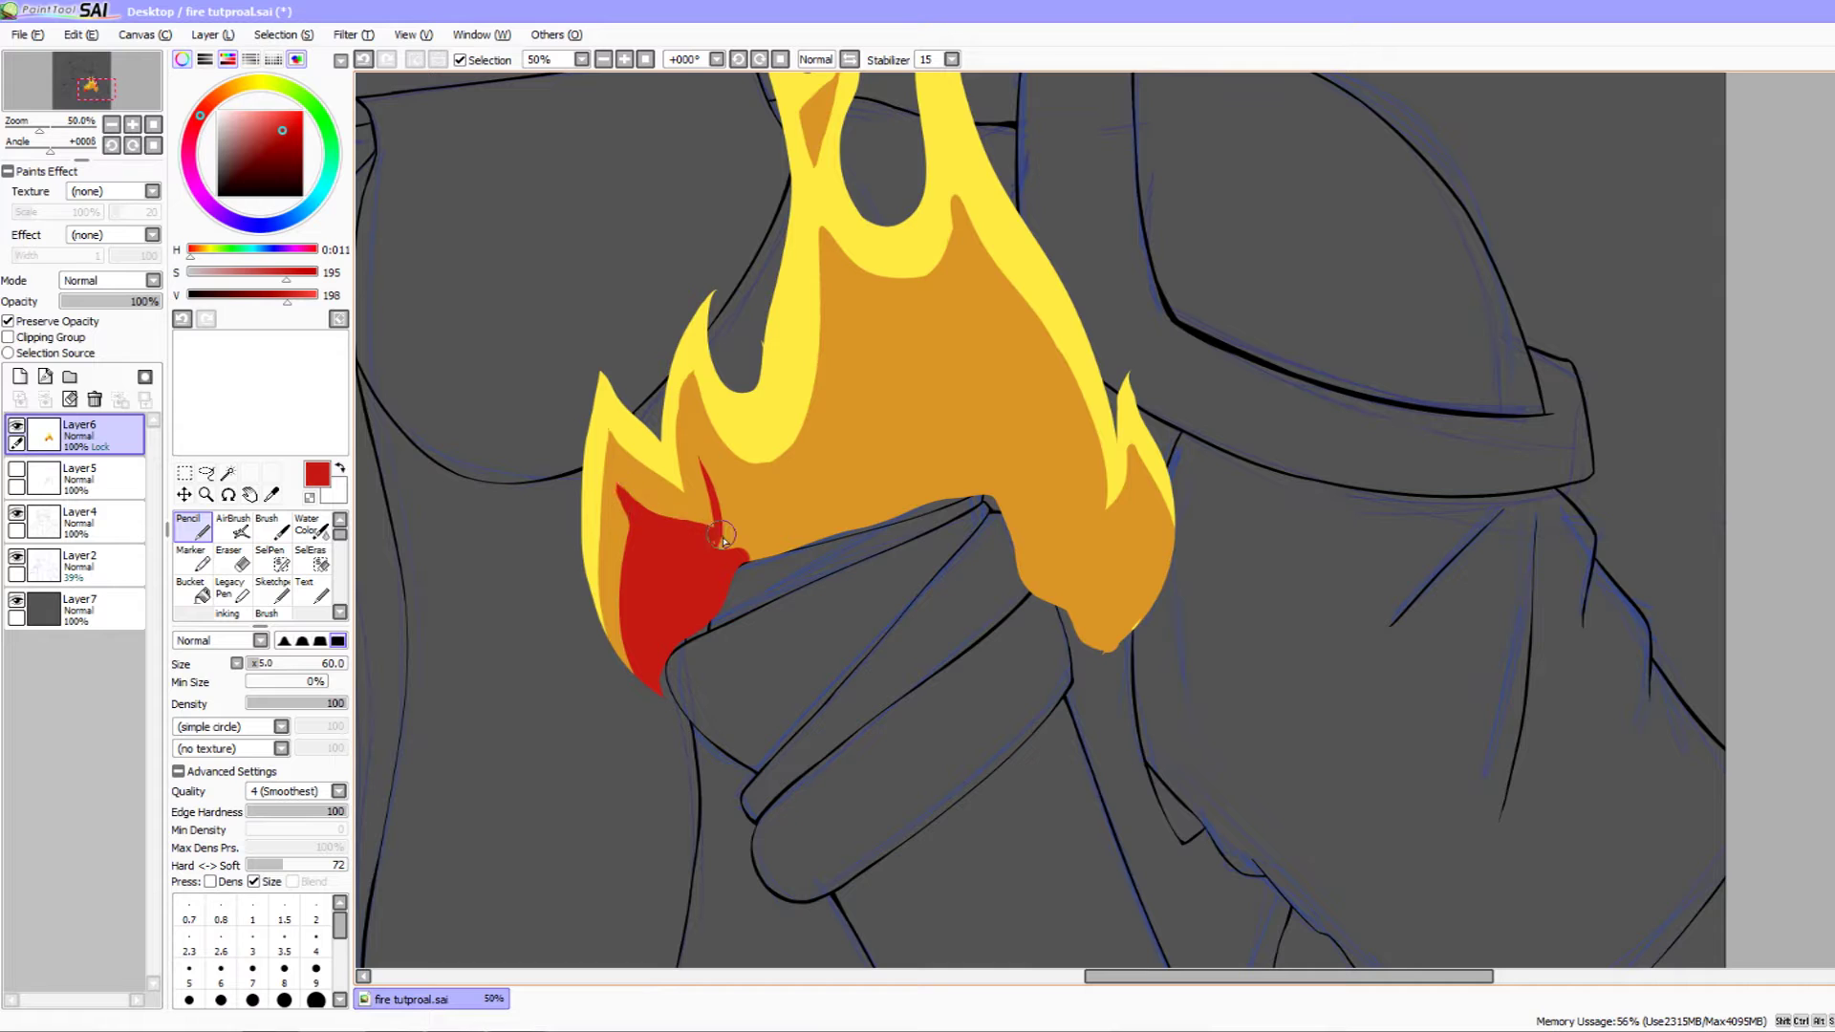
left_click_drag(619, 504, 655, 683)
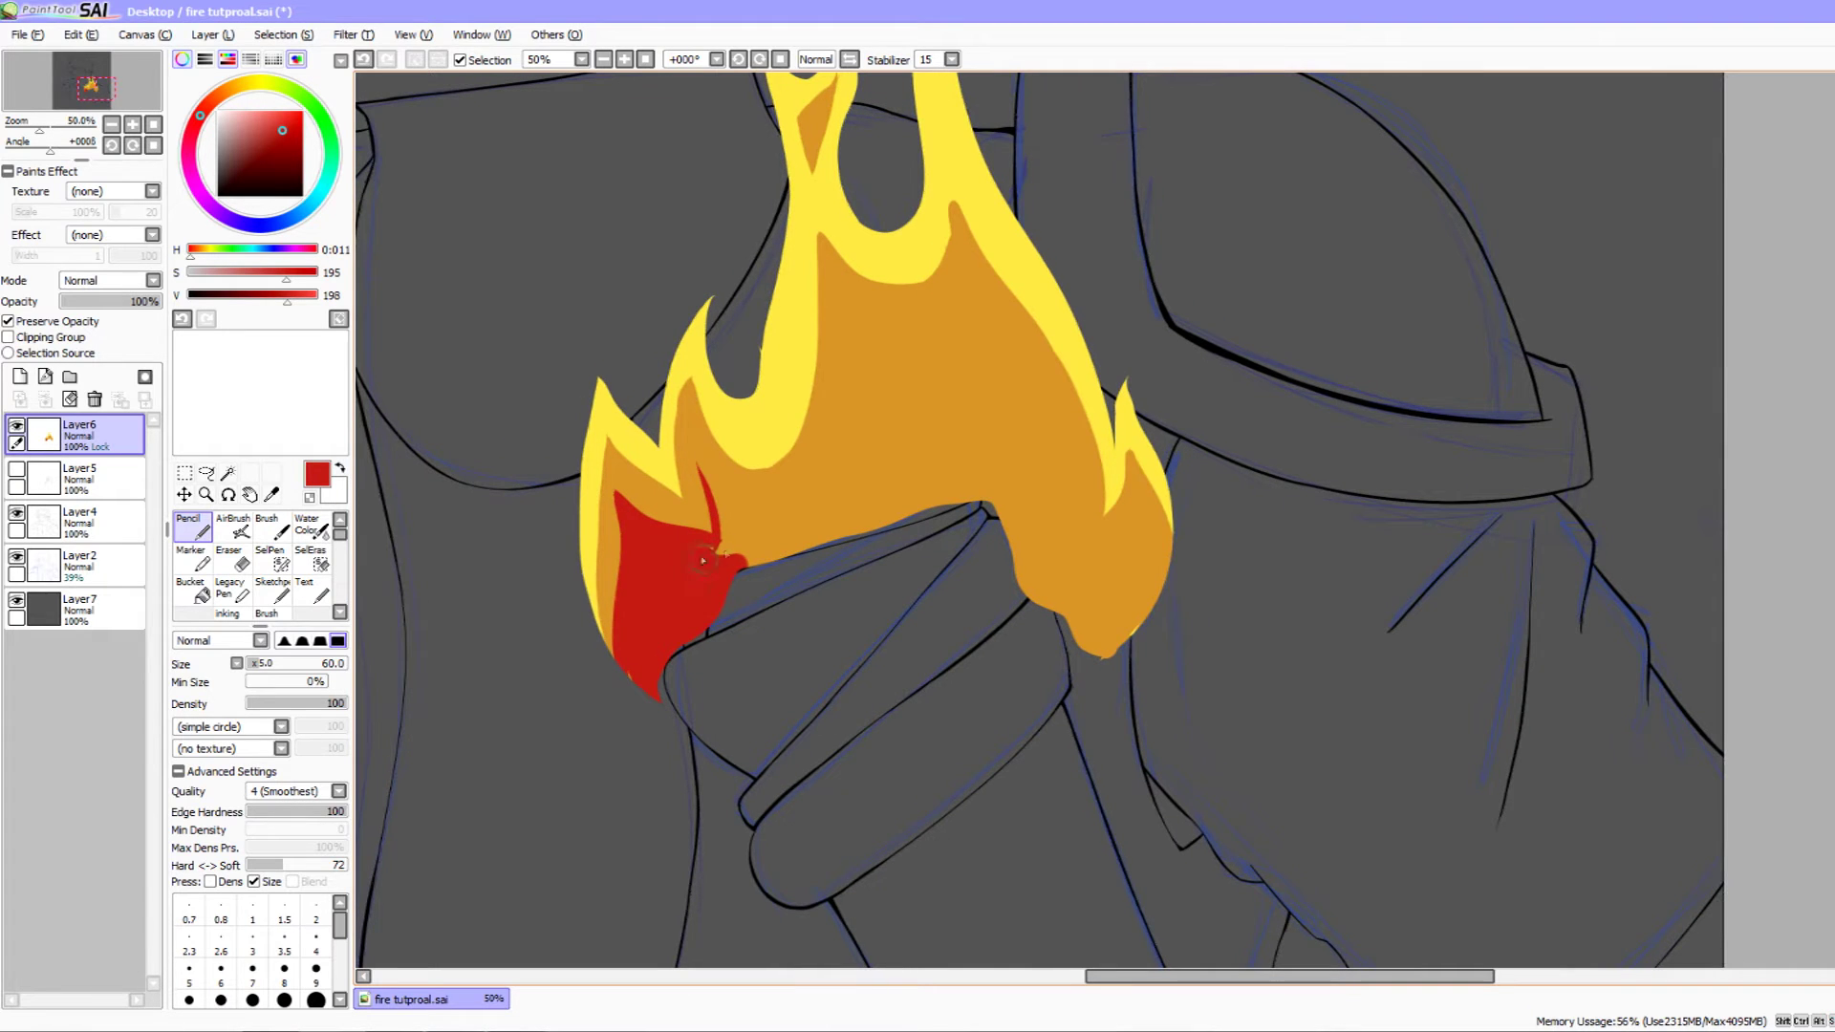
- Draw the red contour through the second left tongue and up into the central flame, undoing the stroke that misses
scroll(703, 537, "up", 1)
left_click_drag(686, 491, 699, 626)
left_click_drag(686, 502, 808, 552)
scroll(872, 450, "up", 1)
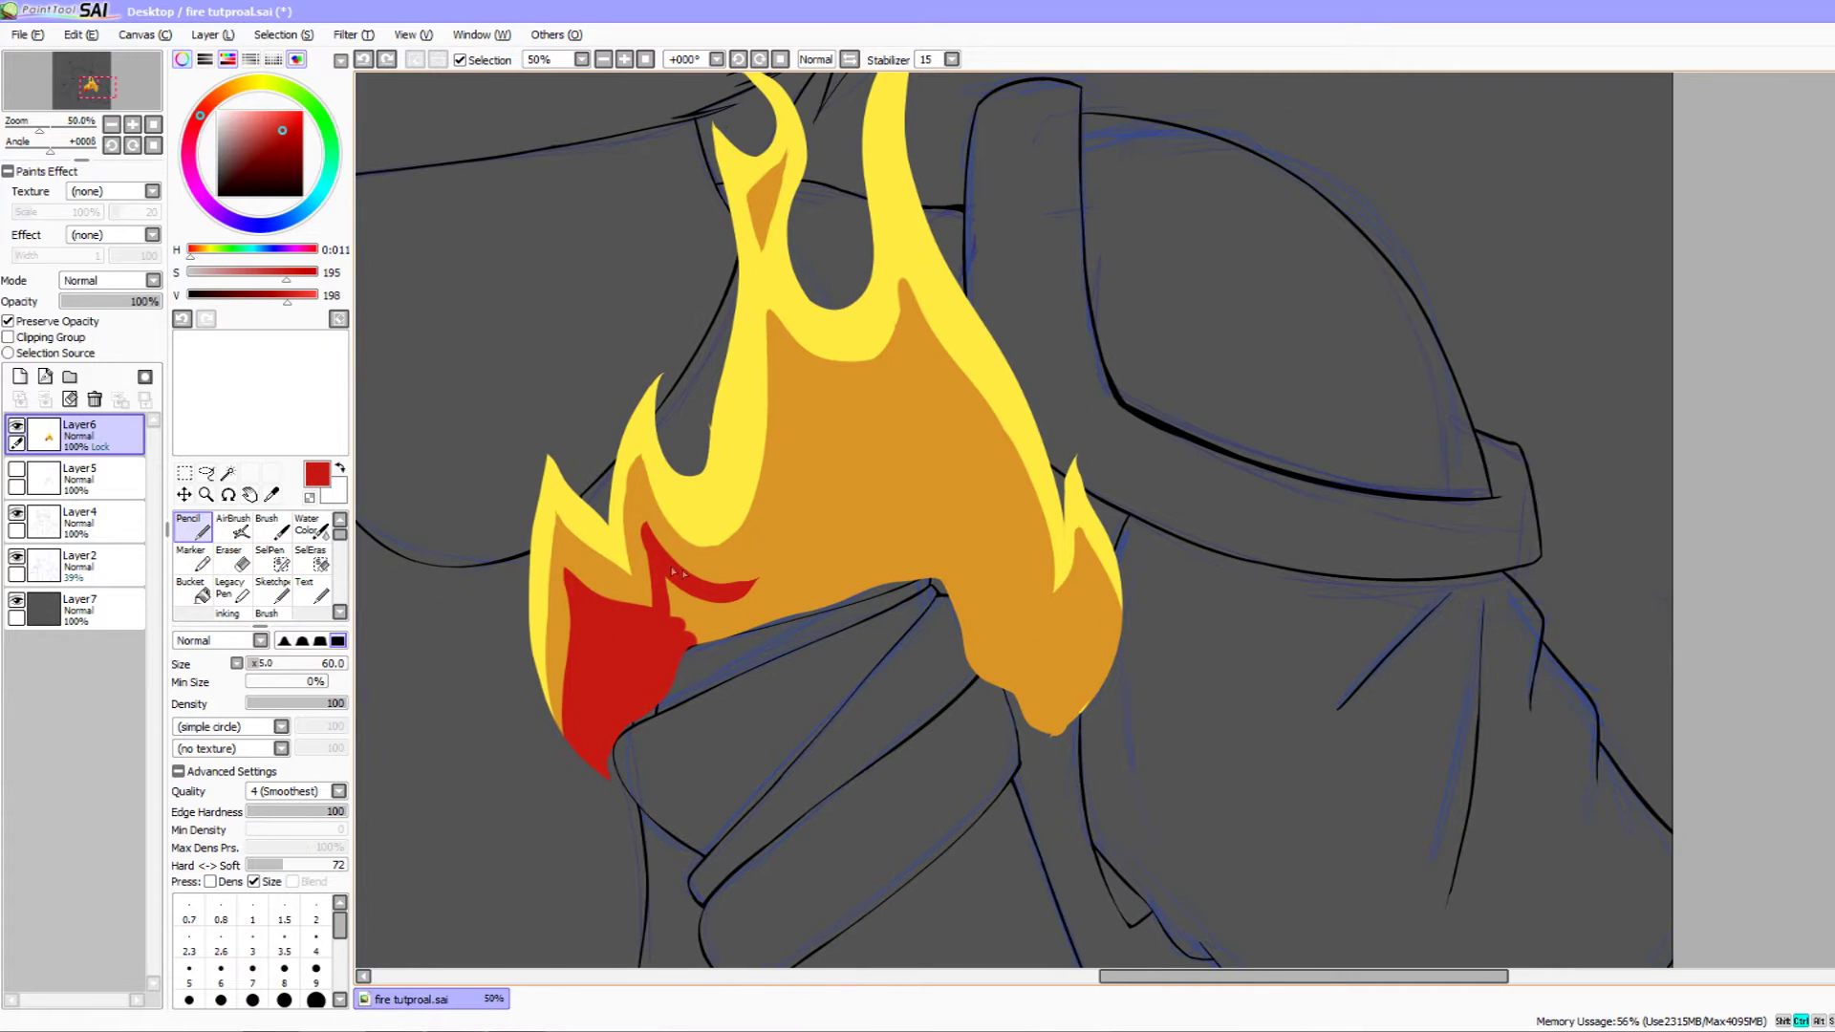
mouse_move(654, 546)
left_mouse_down()
mouse_move(811, 518)
mouse_move(806, 381)
mouse_move(790, 532)
left_mouse_up()
key("ctrl+z")
scroll(796, 374, "up", 1)
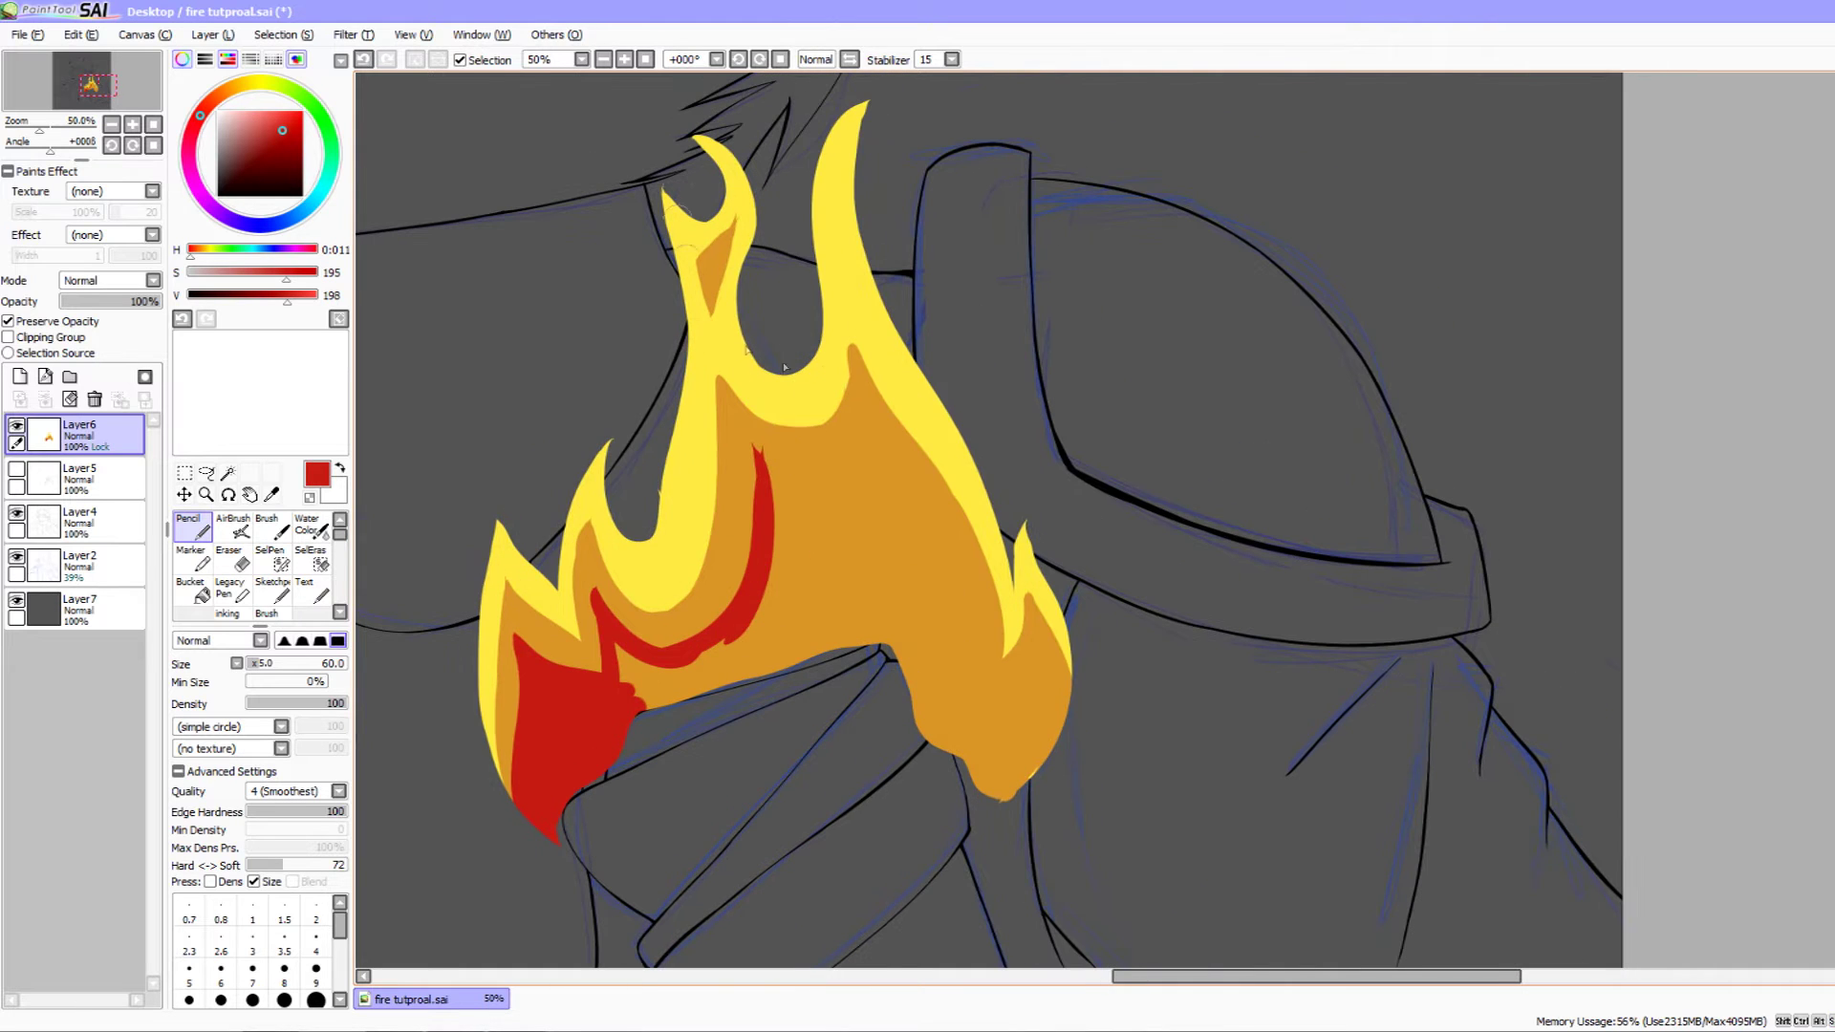
- Continue the red contour across the central flame and down its right side, and paint the small right tongue's base red
mouse_move(747, 436)
left_mouse_down()
mouse_move(761, 487)
mouse_move(734, 600)
mouse_move(642, 661)
left_mouse_up()
left_click_drag(731, 611, 712, 618)
mouse_move(724, 440)
left_mouse_down()
mouse_move(805, 474)
mouse_move(841, 445)
mouse_move(949, 738)
mouse_move(937, 761)
left_mouse_up()
mouse_move(847, 669)
left_mouse_down()
mouse_move(710, 535)
mouse_move(841, 622)
mouse_move(864, 543)
mouse_move(804, 673)
mouse_move(1022, 702)
left_mouse_up()
left_click_drag(908, 536, 888, 522)
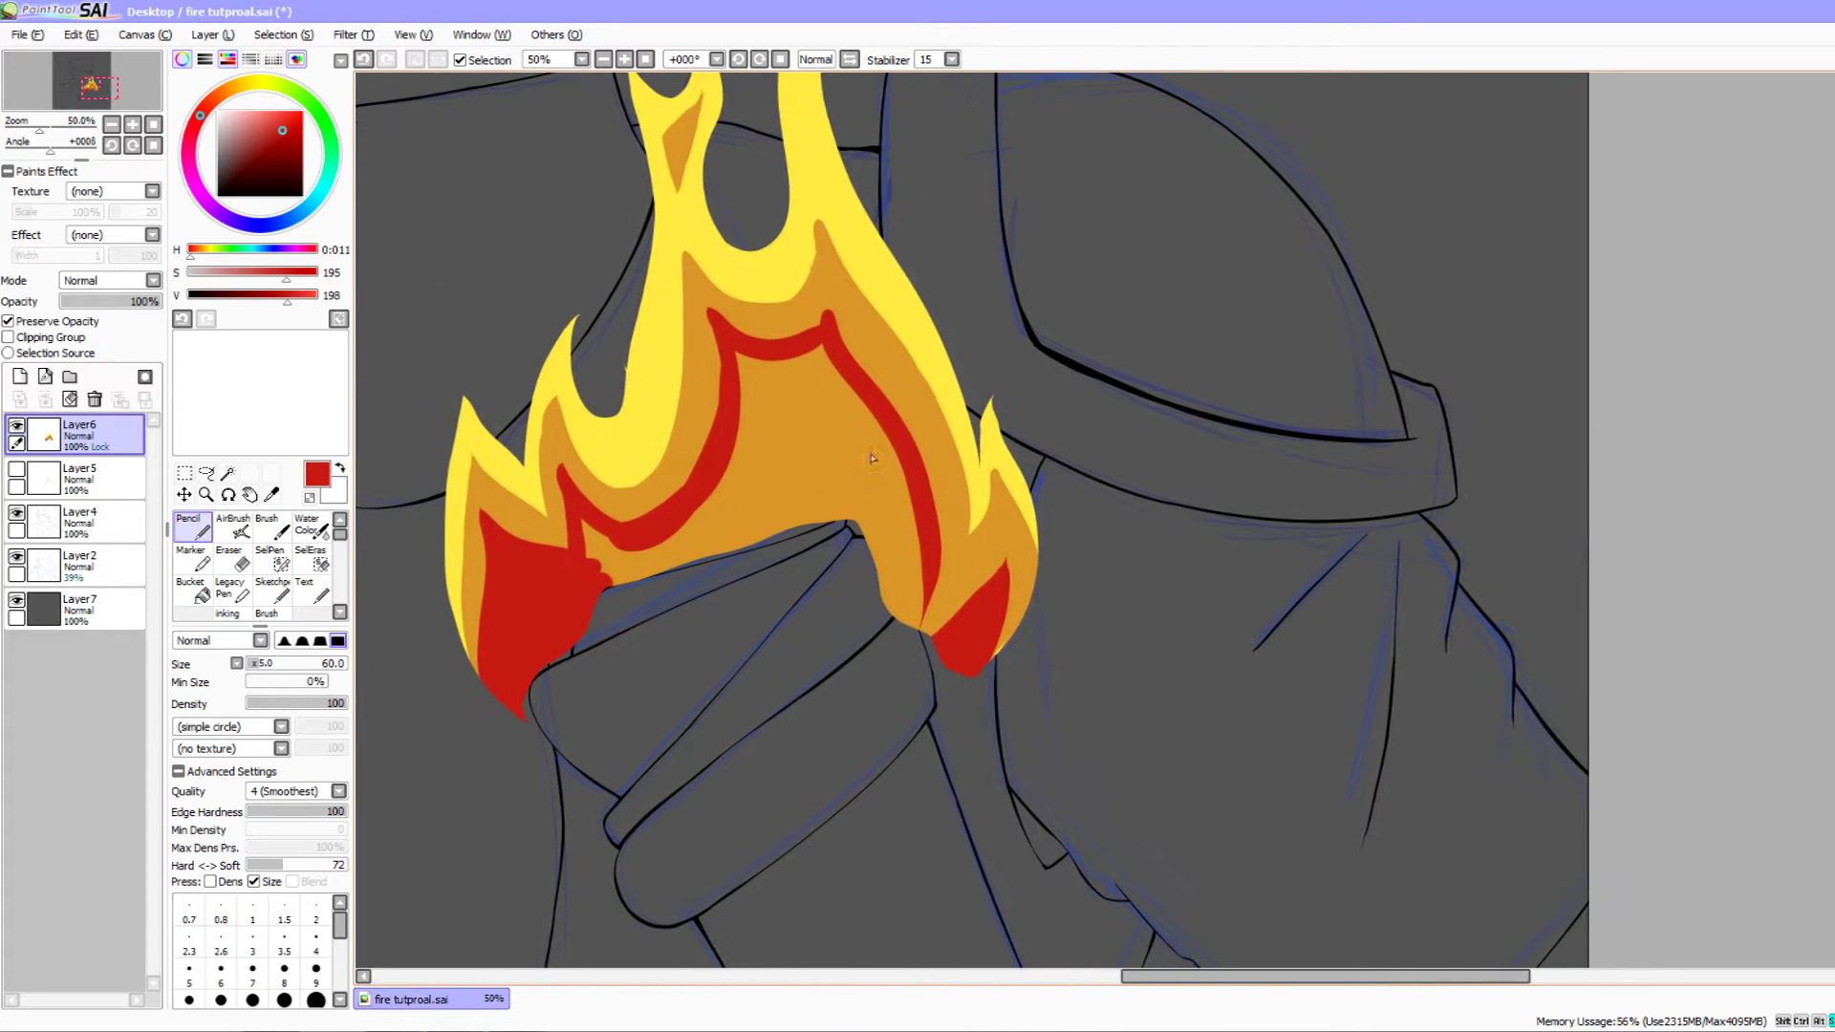
- Fill the orange area inside the red contour with broad red Pencil strokes down to the flame's lower edge
left_click_drag(820, 335, 909, 649)
left_click_drag(863, 441, 901, 623)
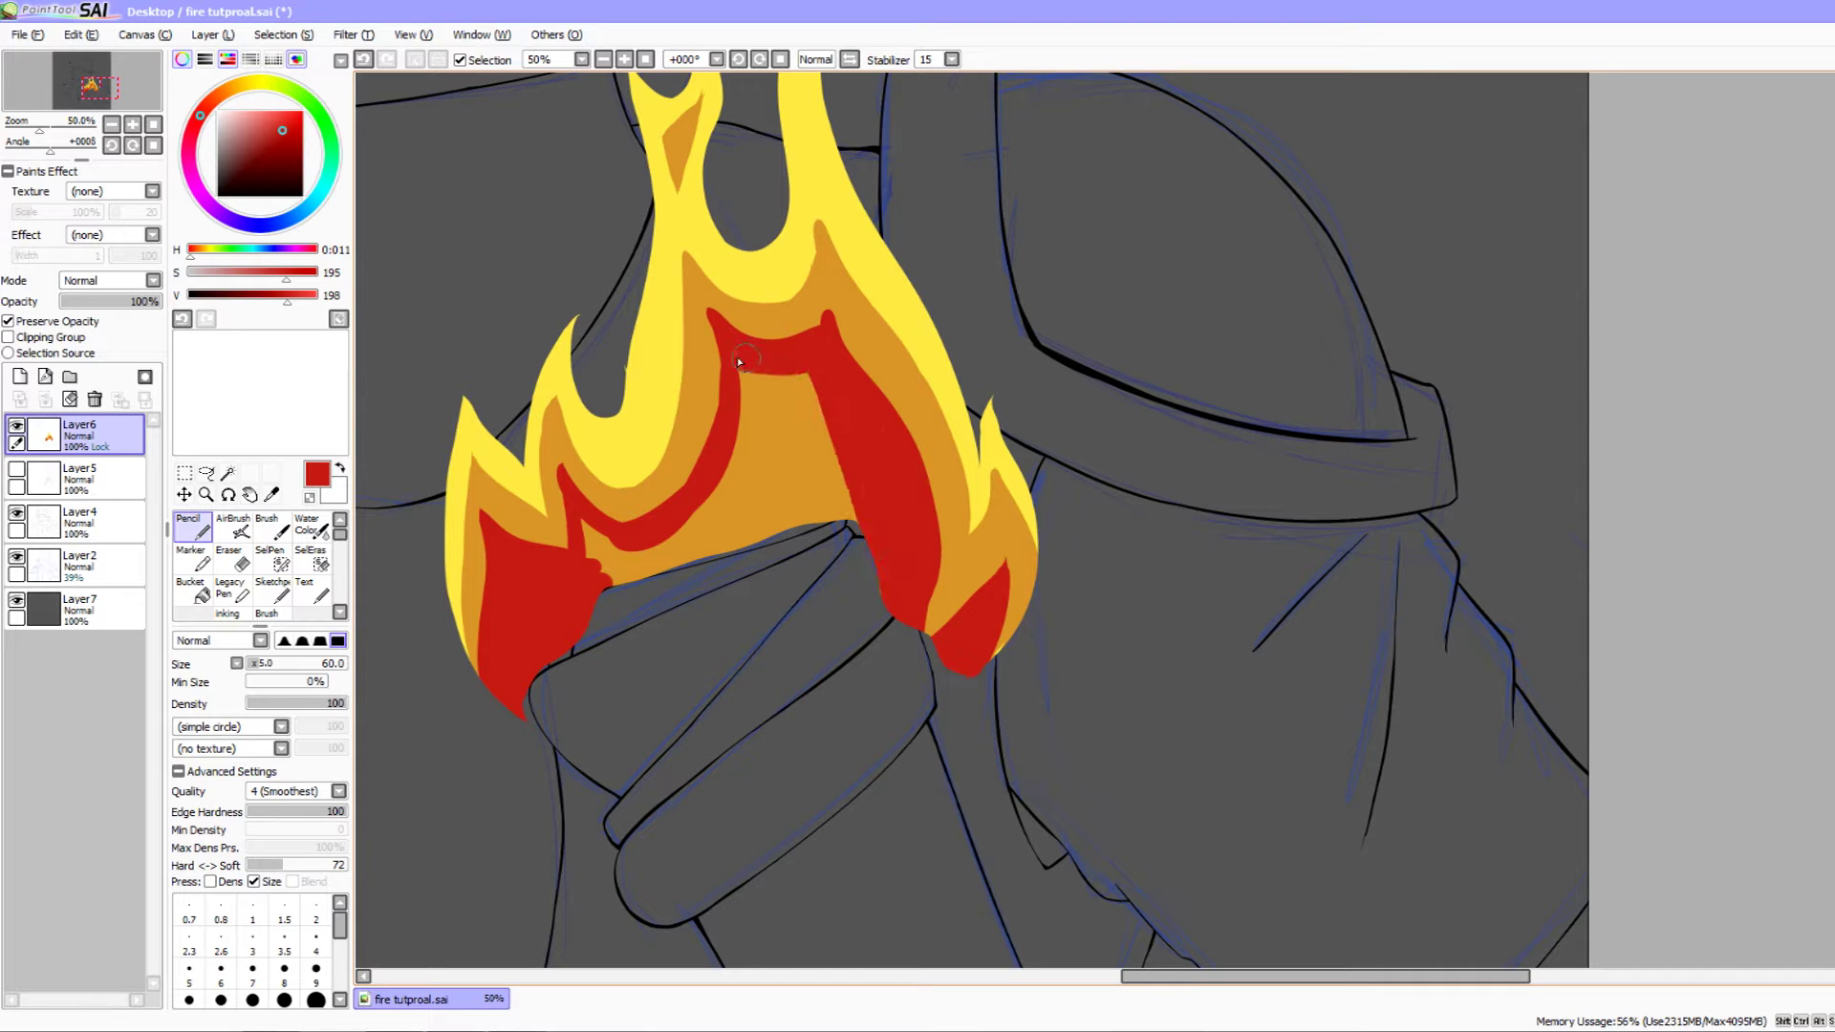
left_click_drag(739, 361, 736, 516)
mouse_move(748, 451)
left_mouse_down()
mouse_move(798, 449)
mouse_move(764, 535)
mouse_move(857, 462)
left_mouse_up()
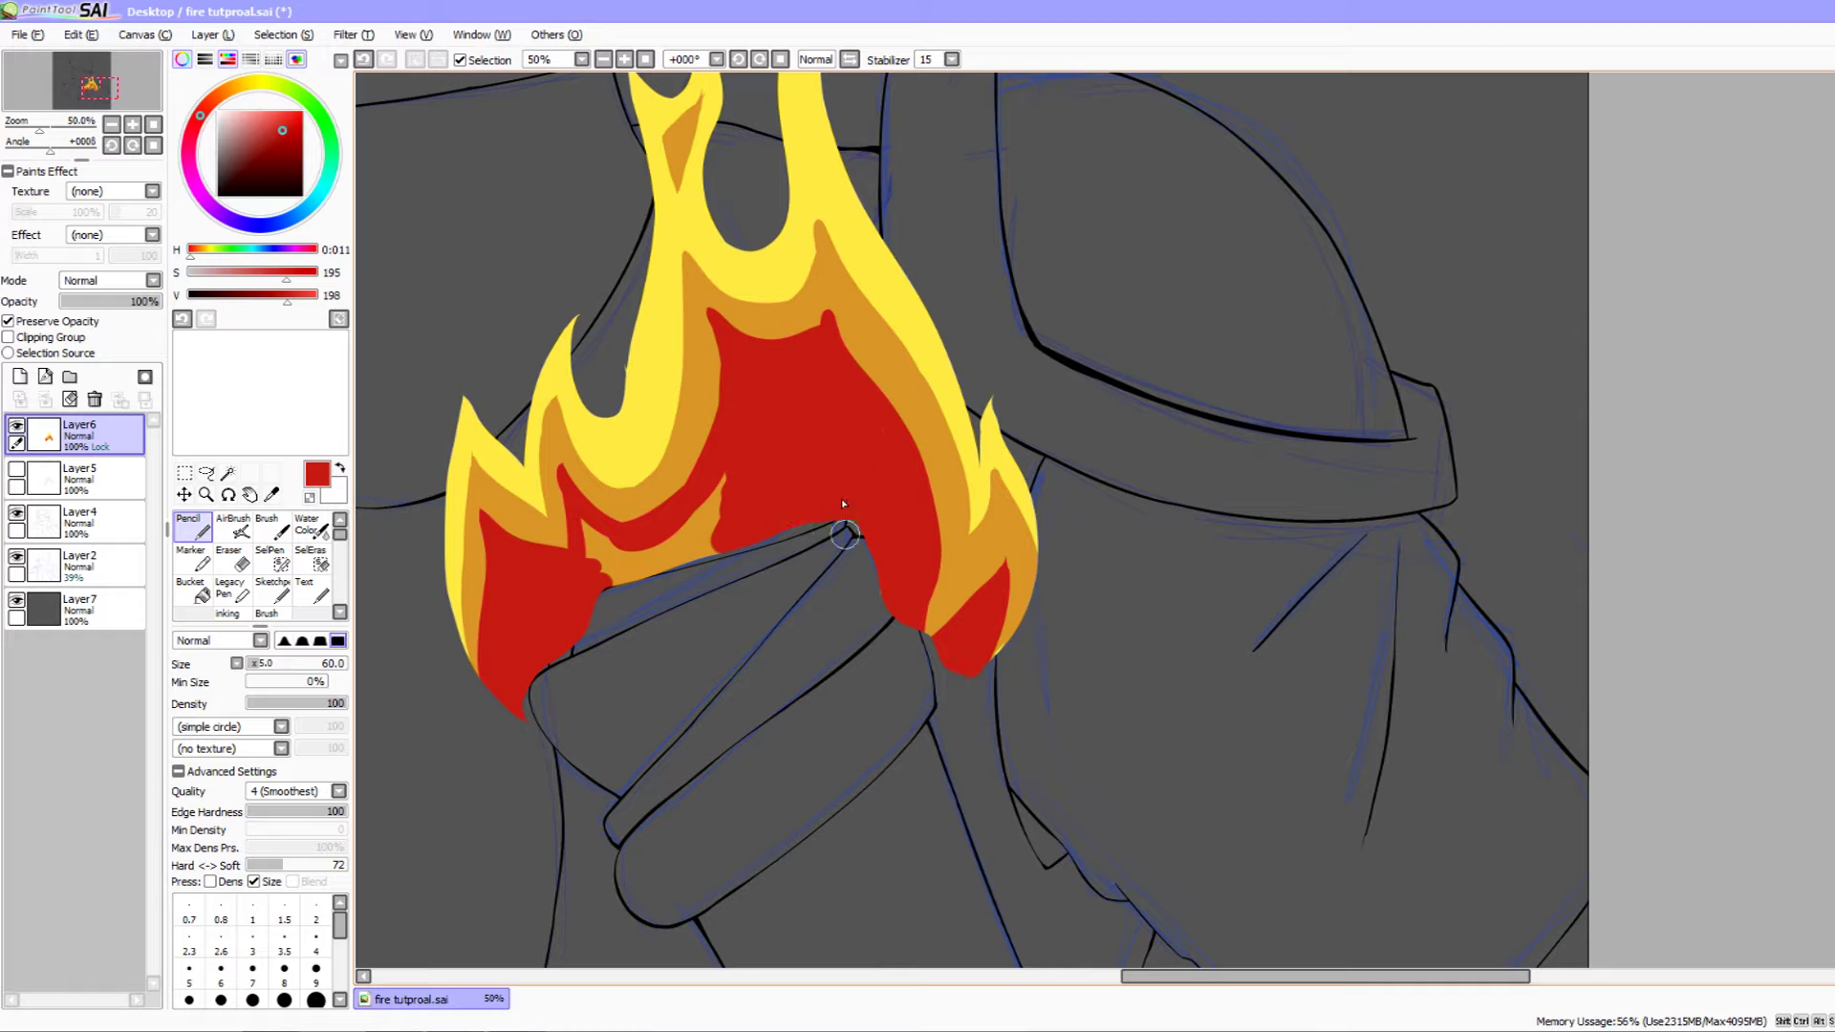
left_click_drag(708, 525, 675, 594)
left_click_drag(745, 447, 641, 568)
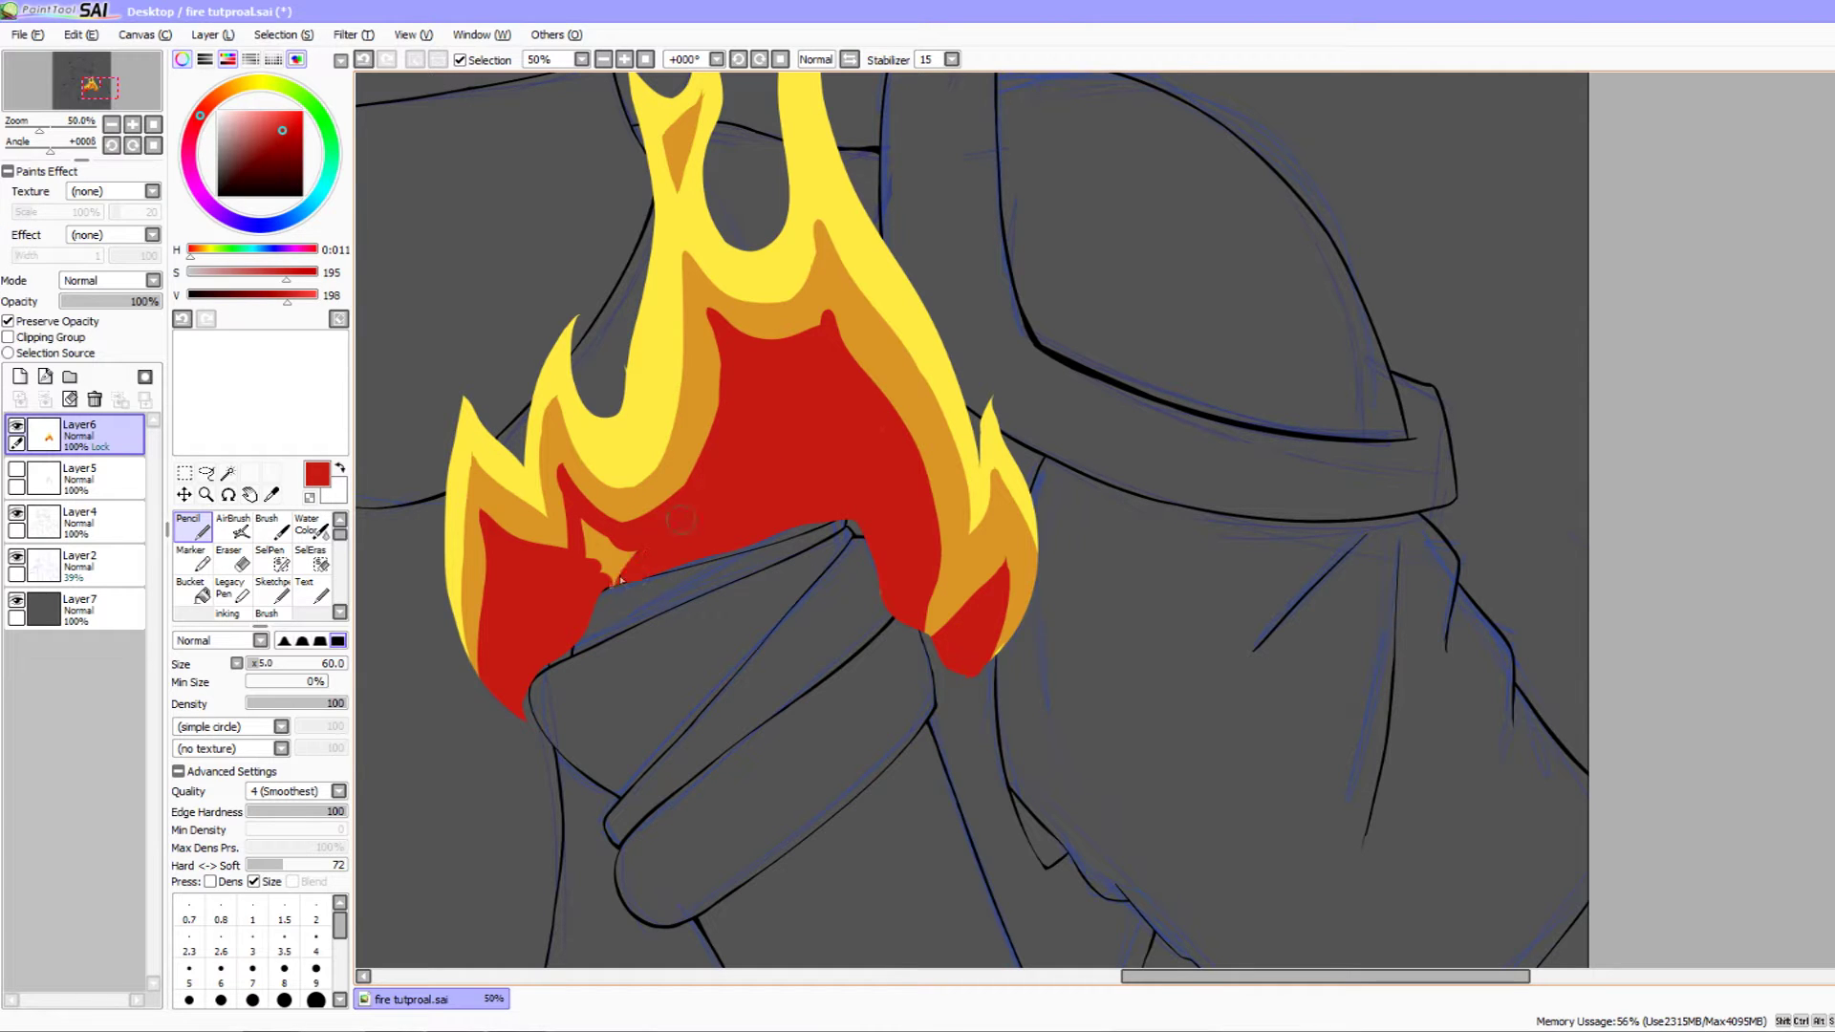
left_click_drag(868, 590, 863, 461)
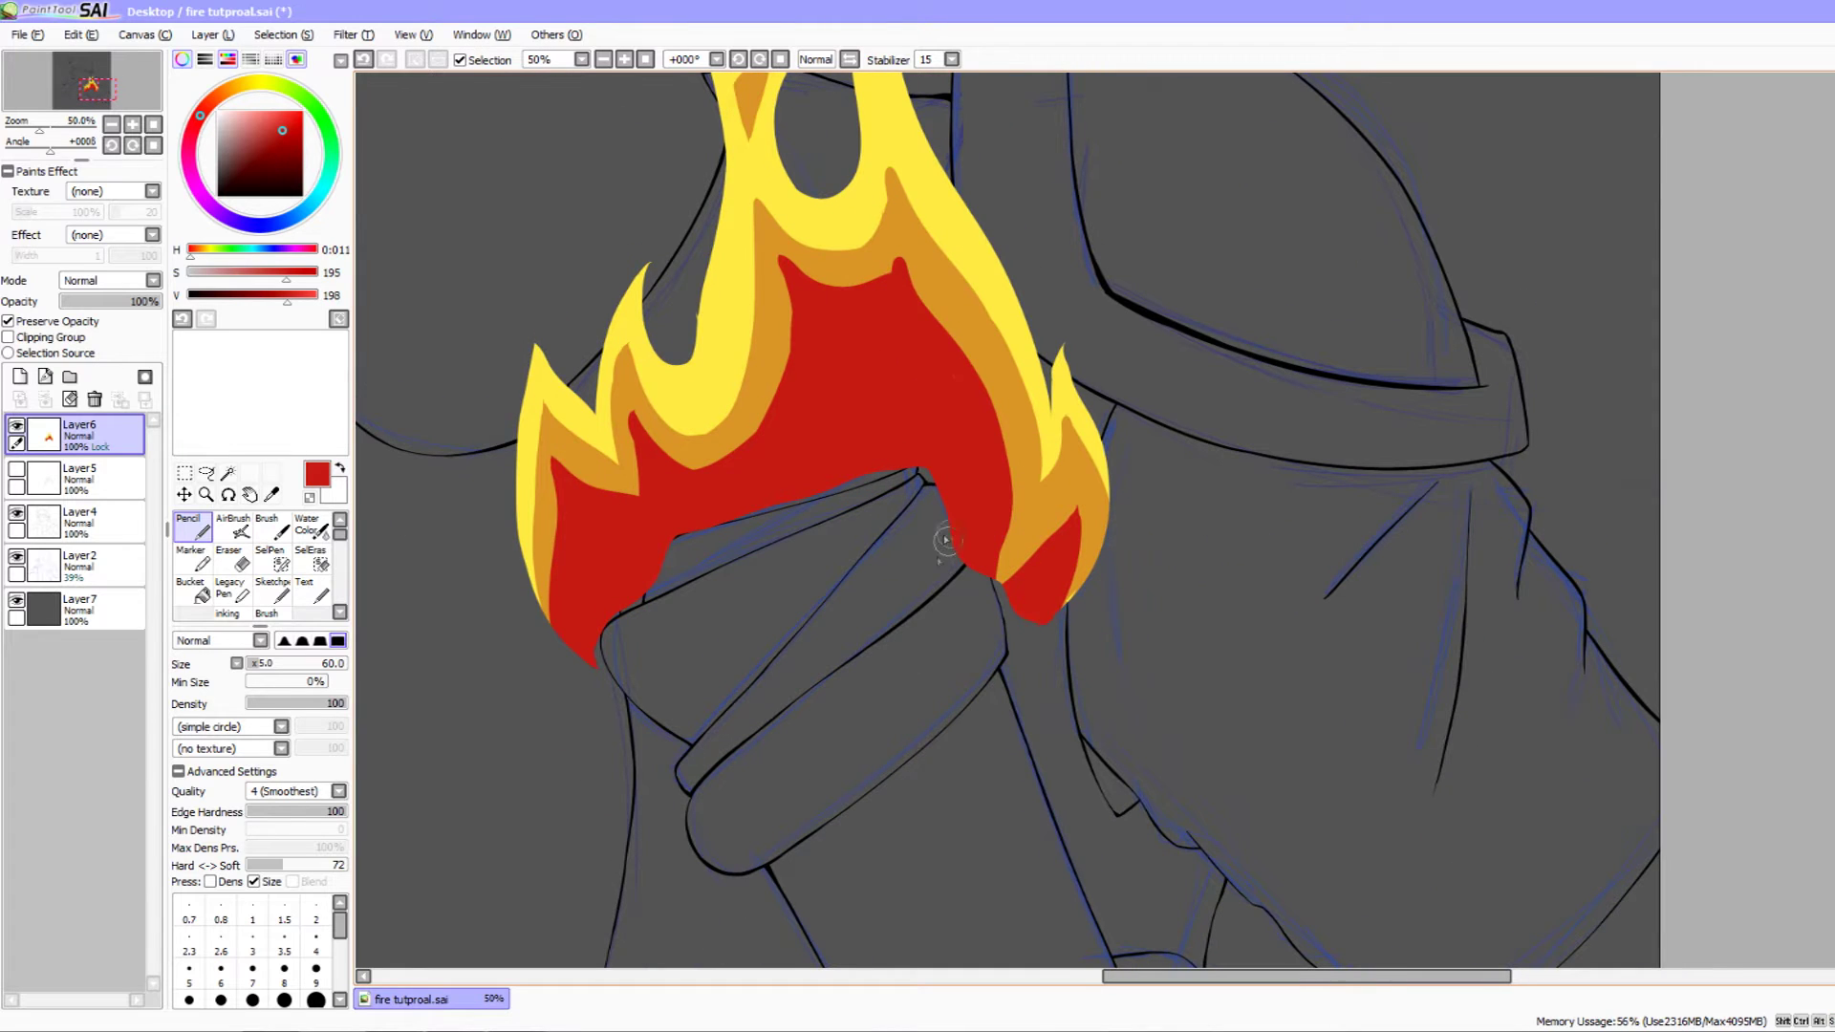
left_click_drag(854, 608, 868, 628)
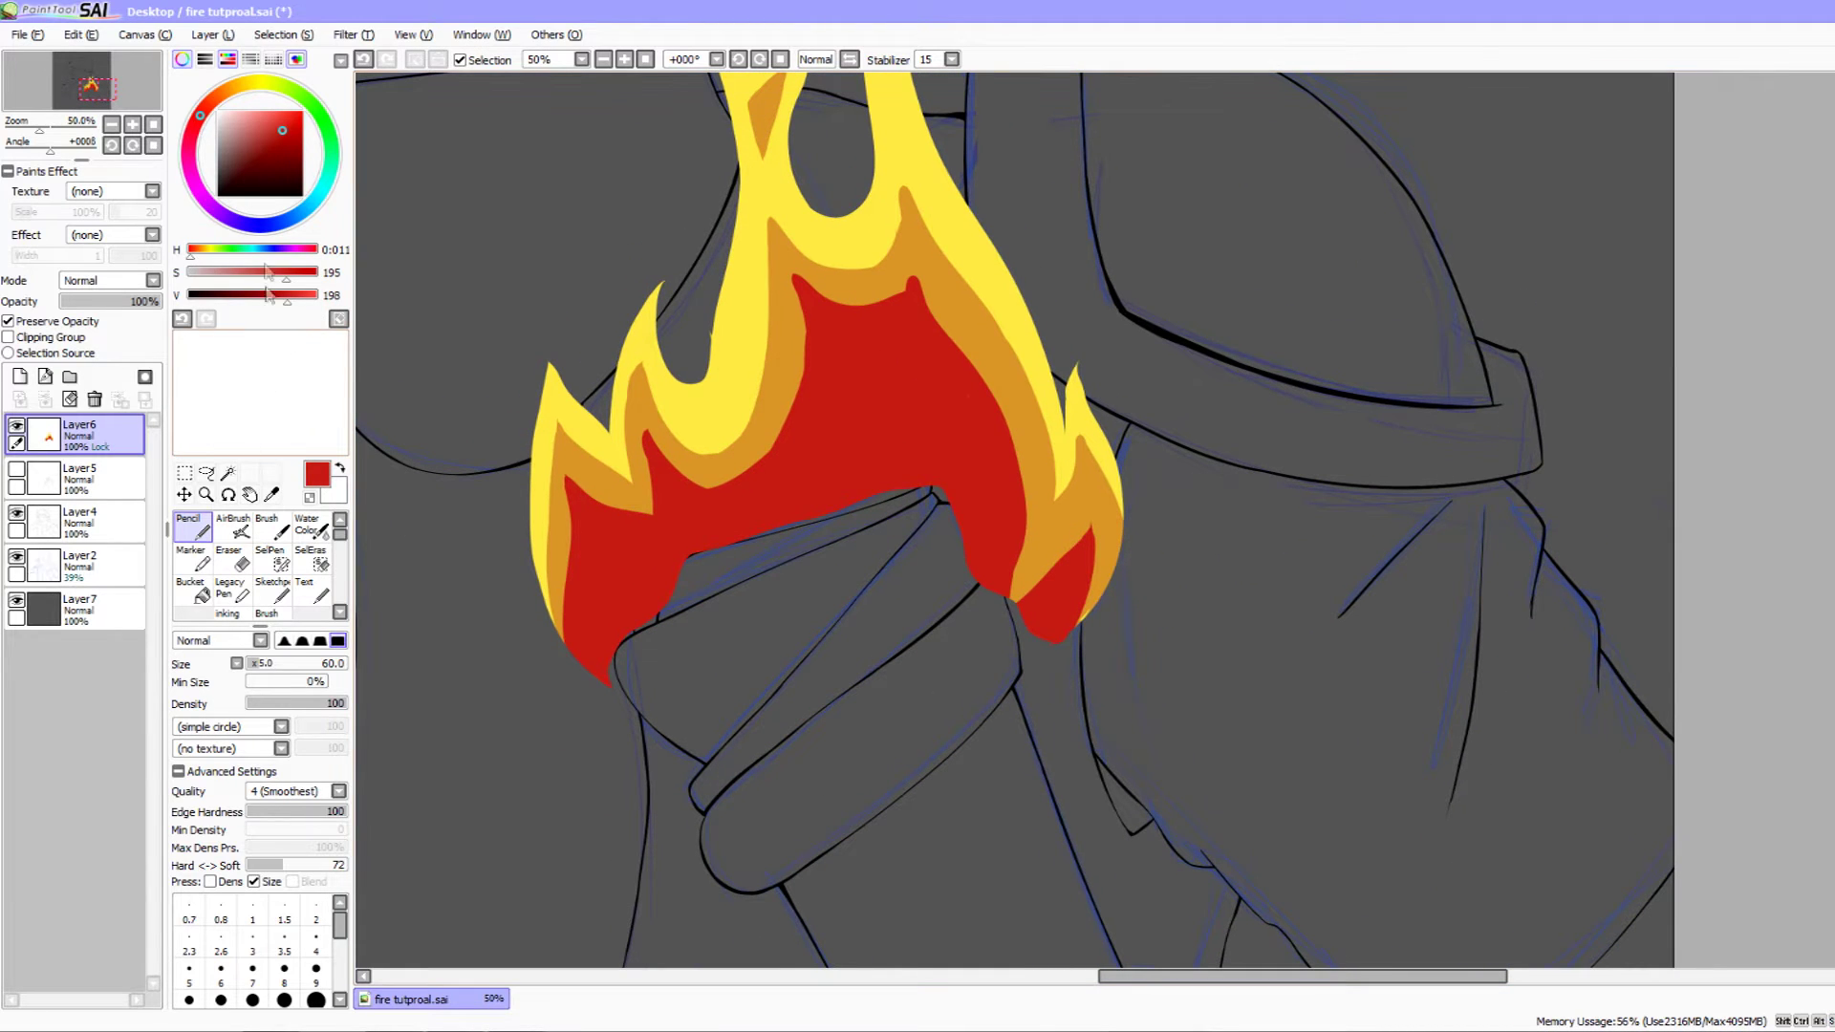
- Set the drawing colour to a dark blue with saturation 195 and value 138
left_click(264, 231)
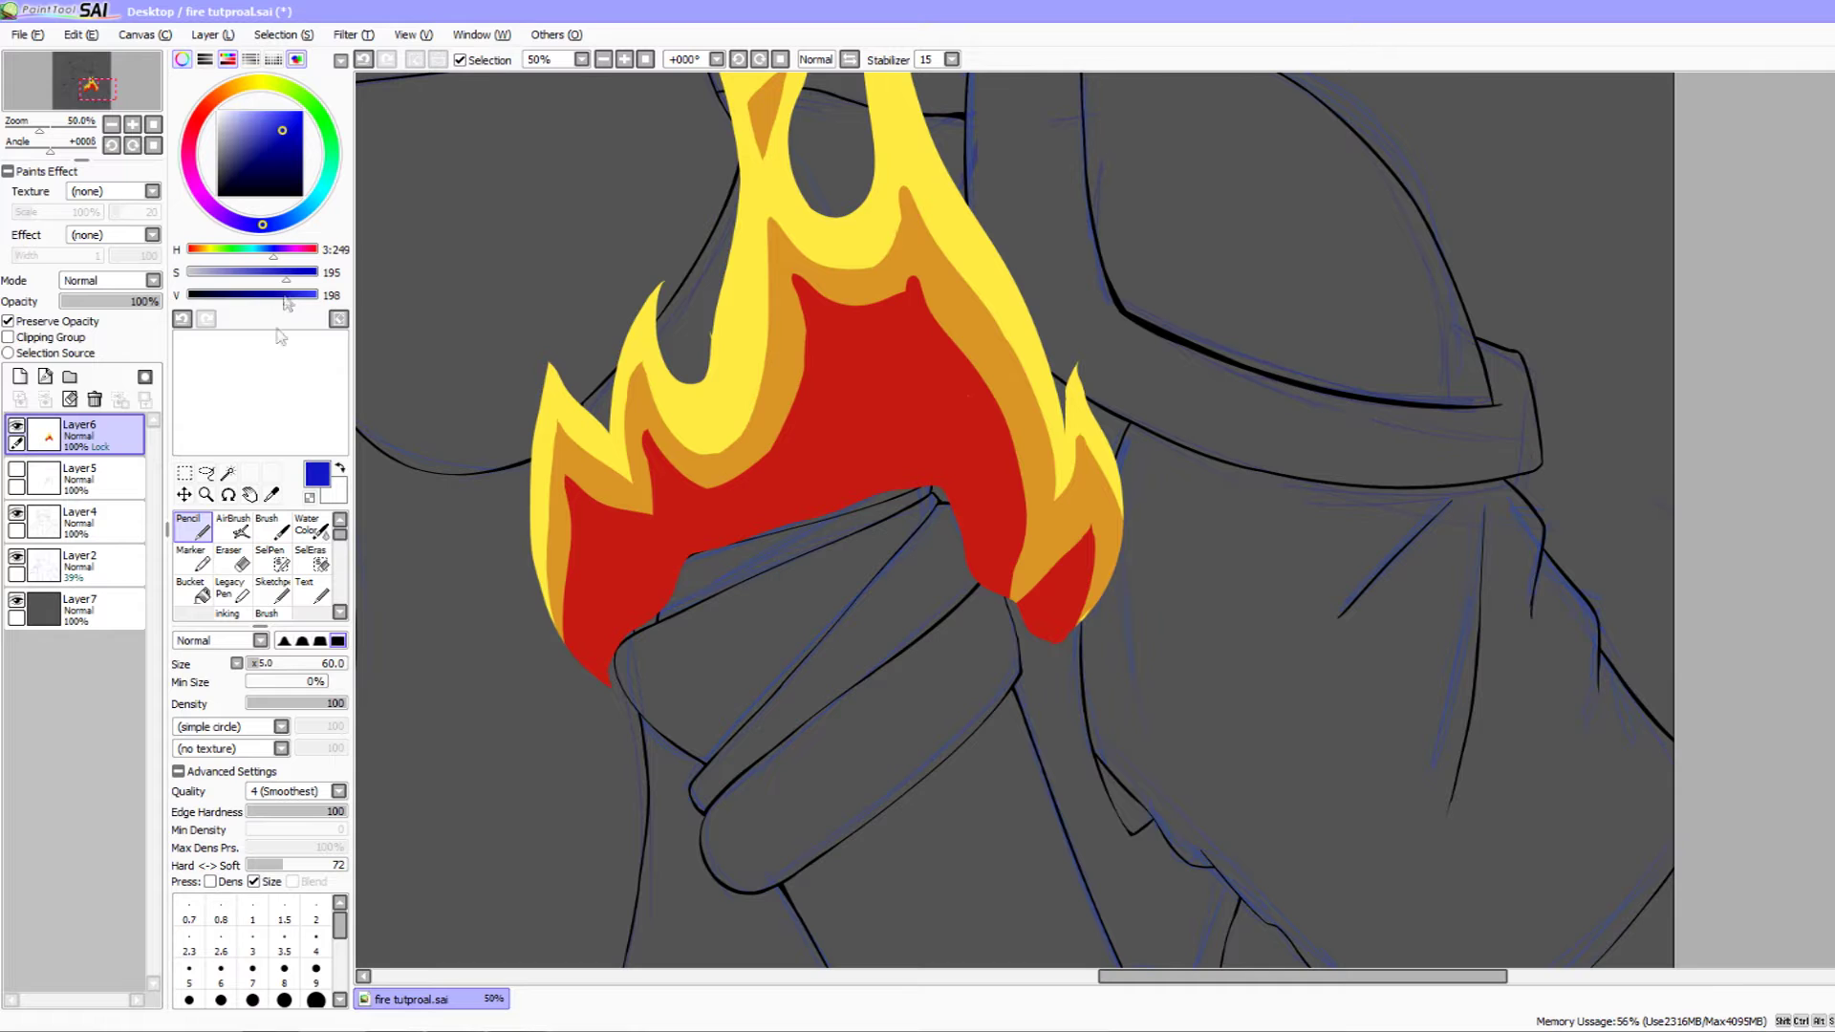
left_click_drag(287, 302, 276, 302)
mouse_move(848, 585)
left_mouse_down()
mouse_move(819, 557)
mouse_move(827, 576)
mouse_move(801, 473)
left_mouse_up()
key("ctrl+z")
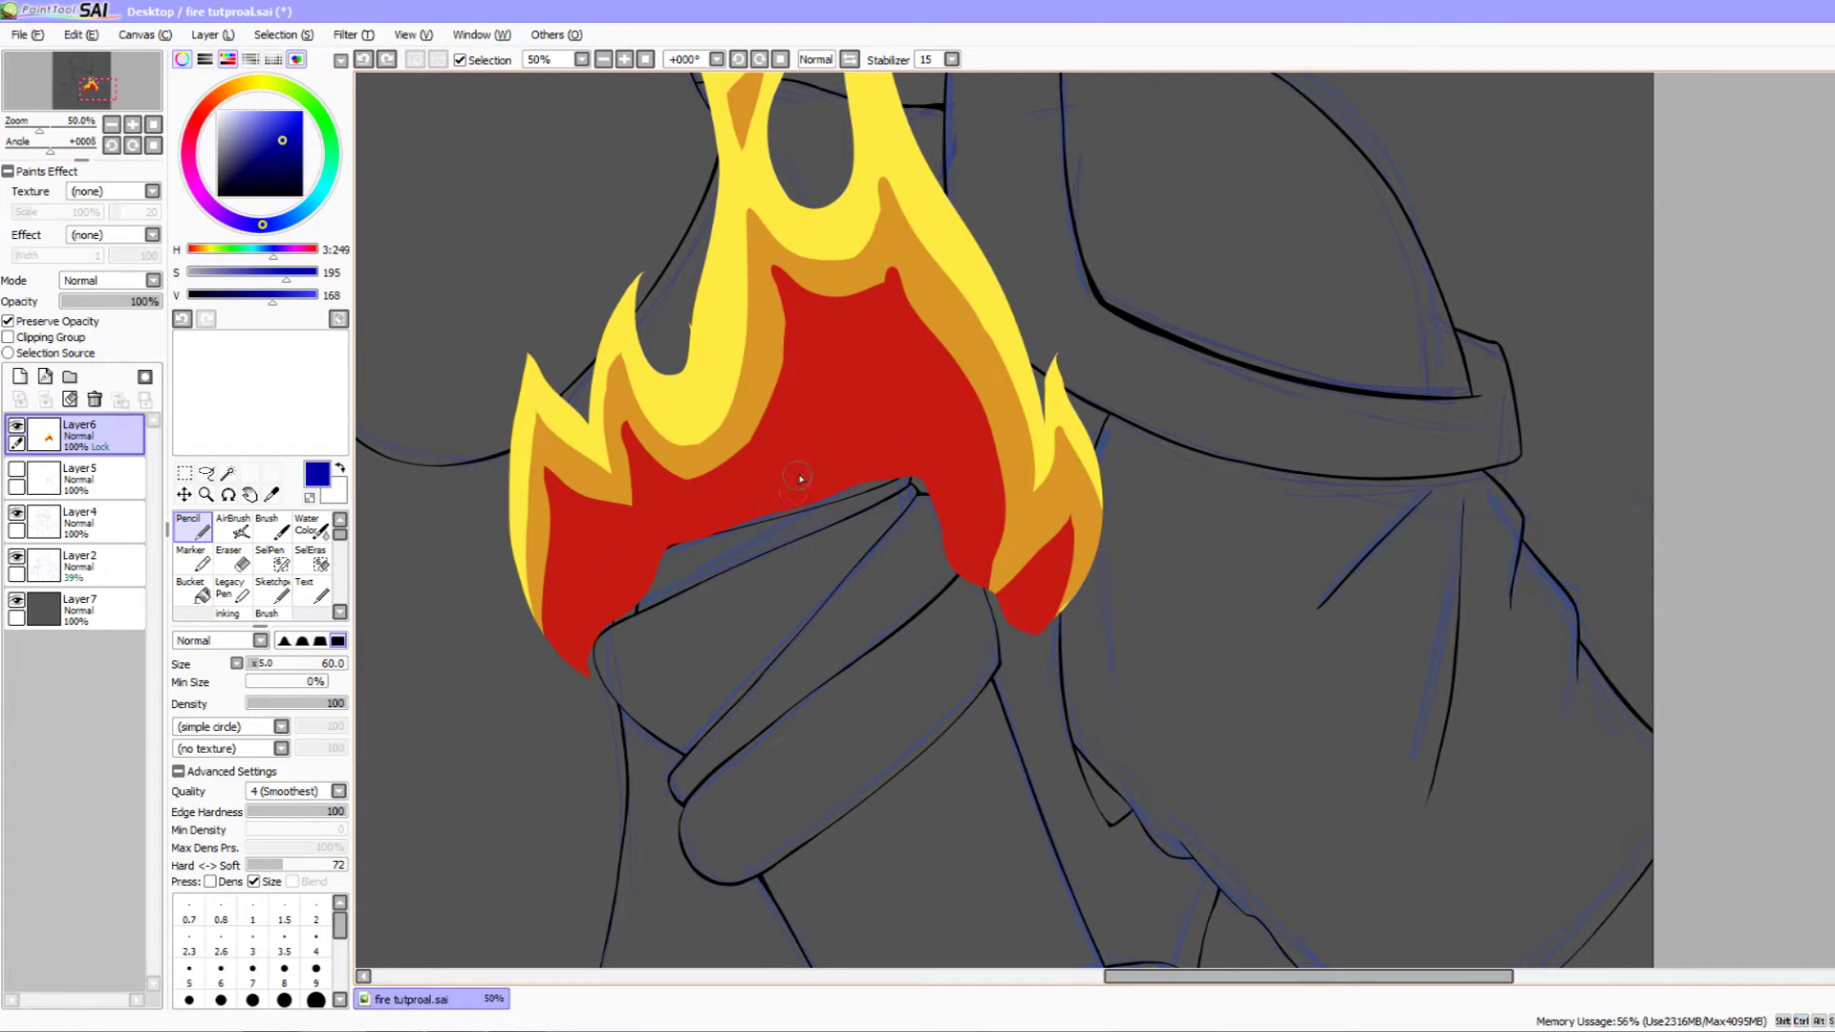
key("ctrl+z")
left_click_drag(266, 299, 257, 300)
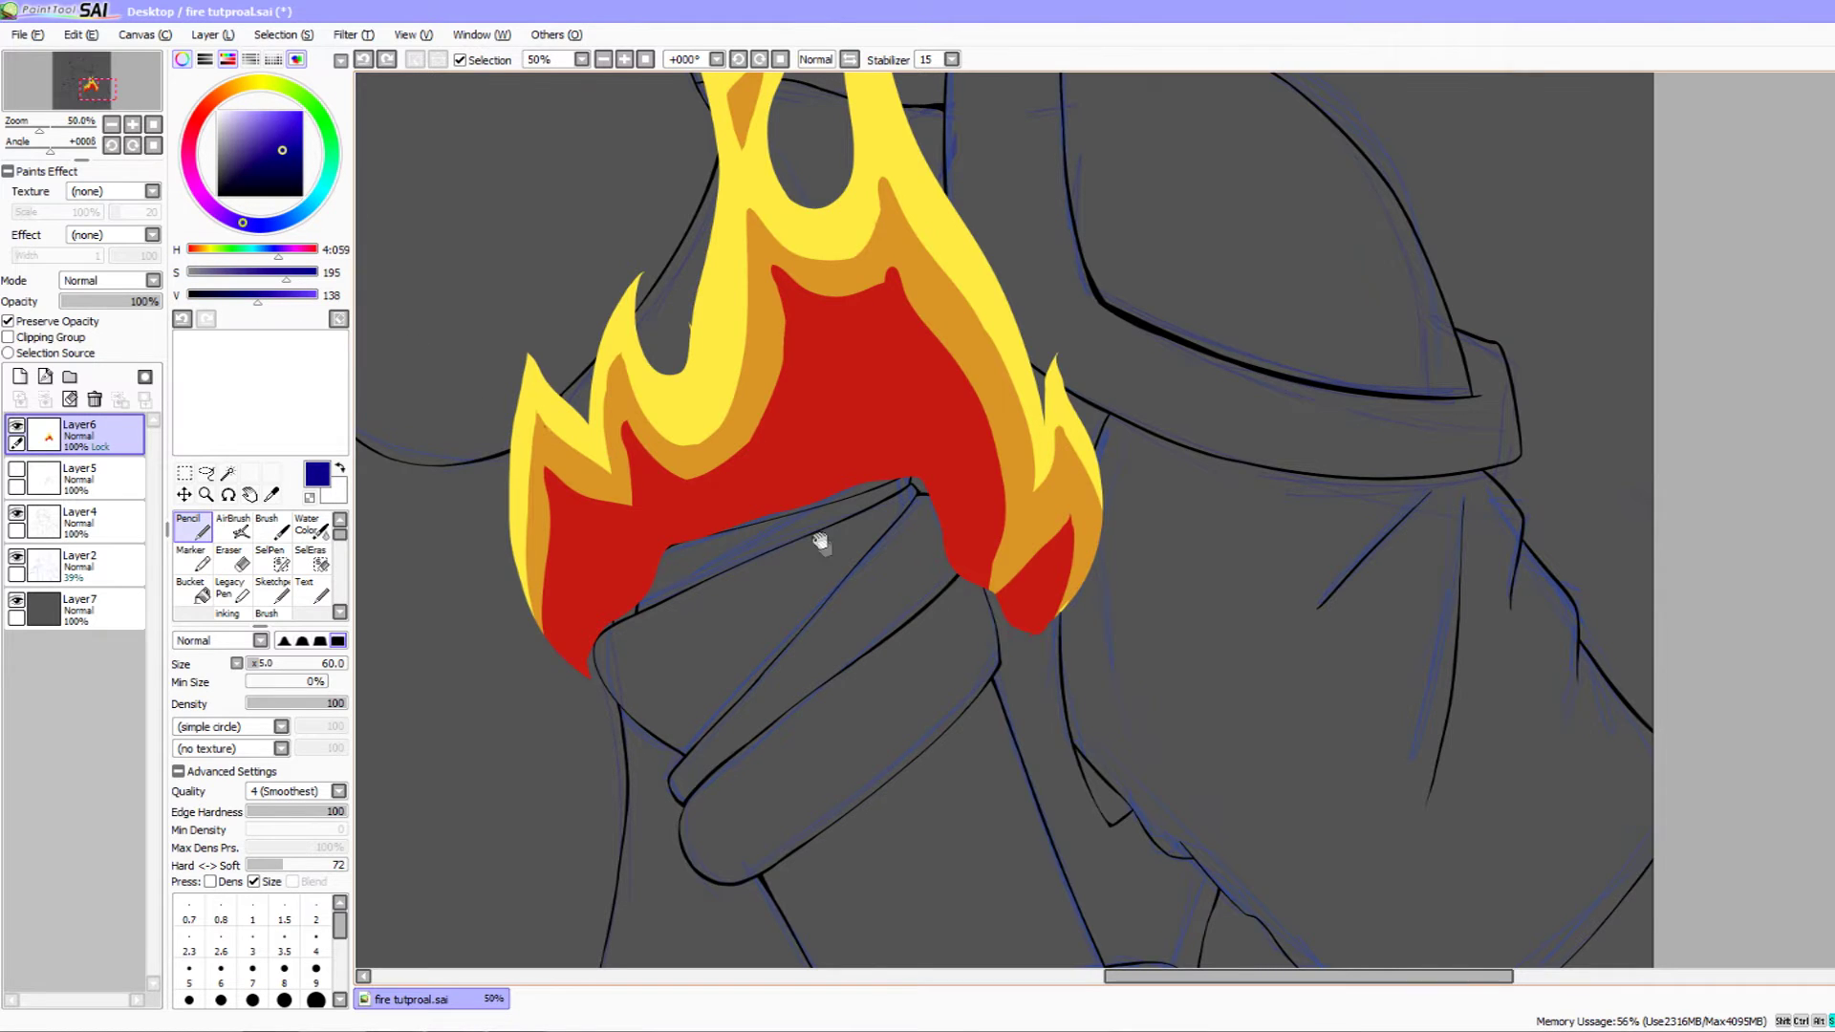
left_click_drag(820, 542, 817, 525)
left_click_drag(803, 428, 783, 492)
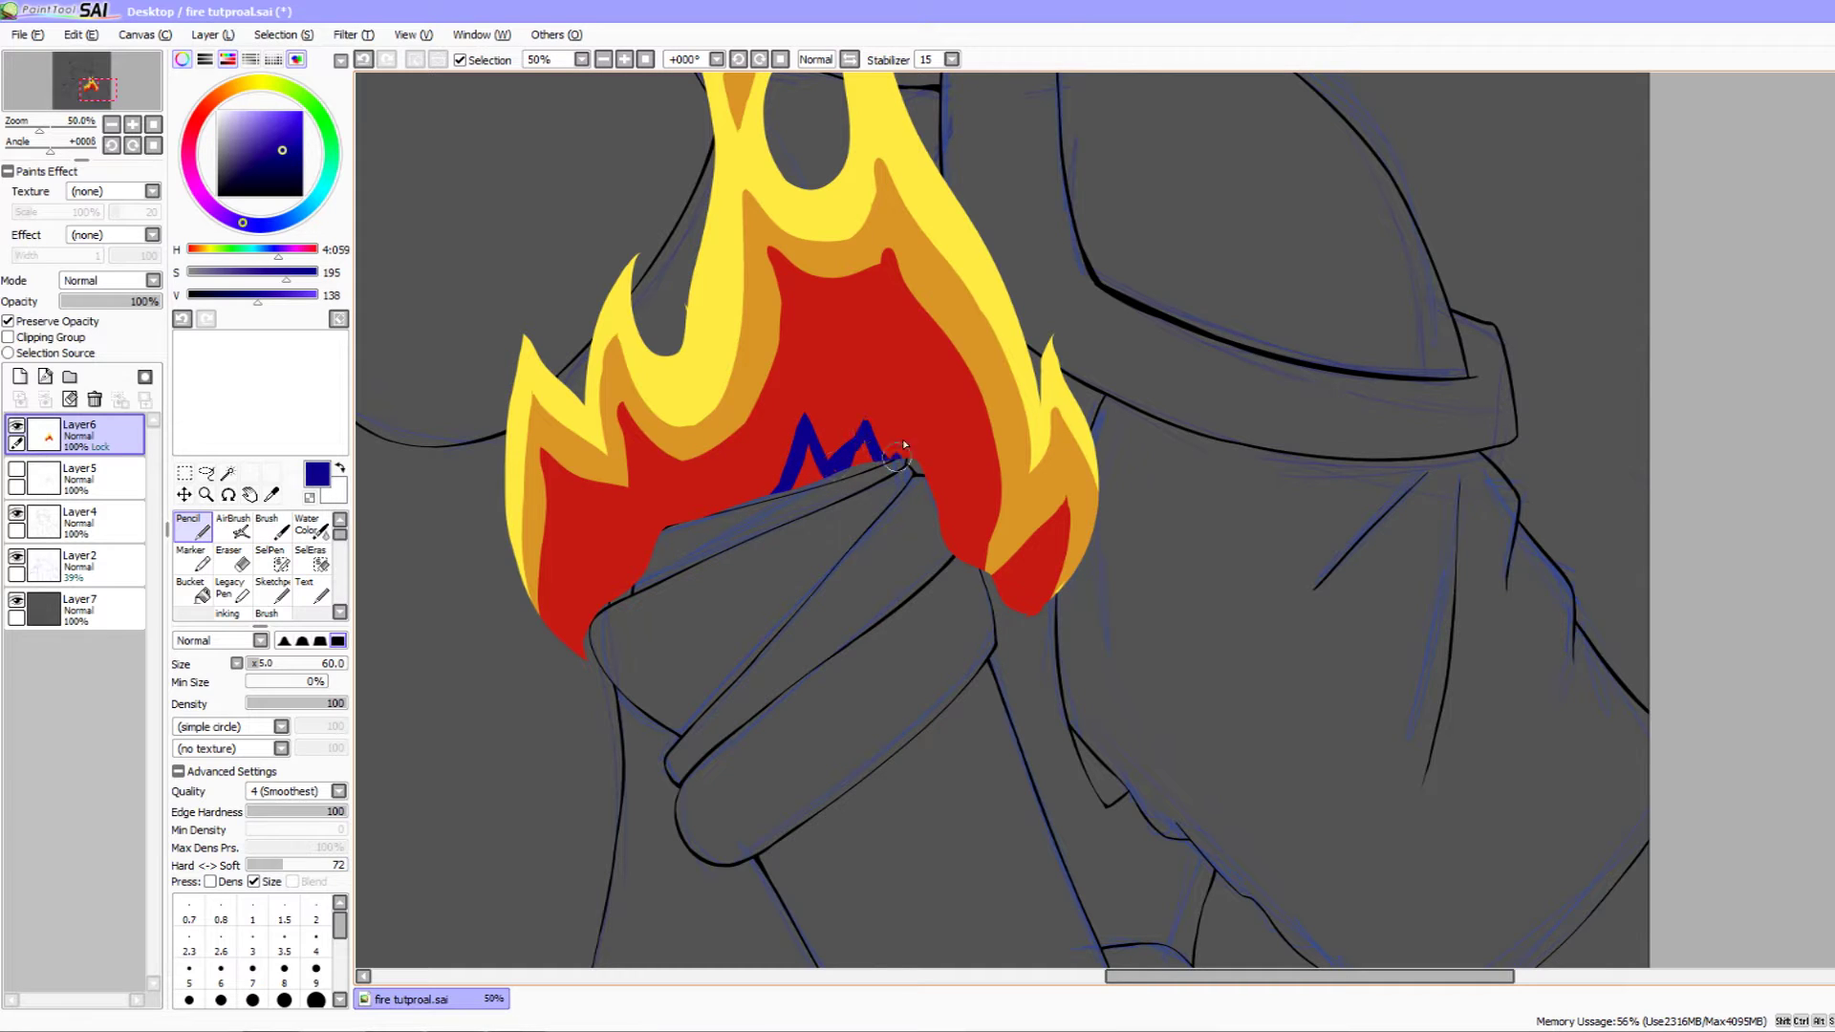
key("ctrl+z")
key("ctrl+z")
key("ctrl+z")
key("ctrl+z")
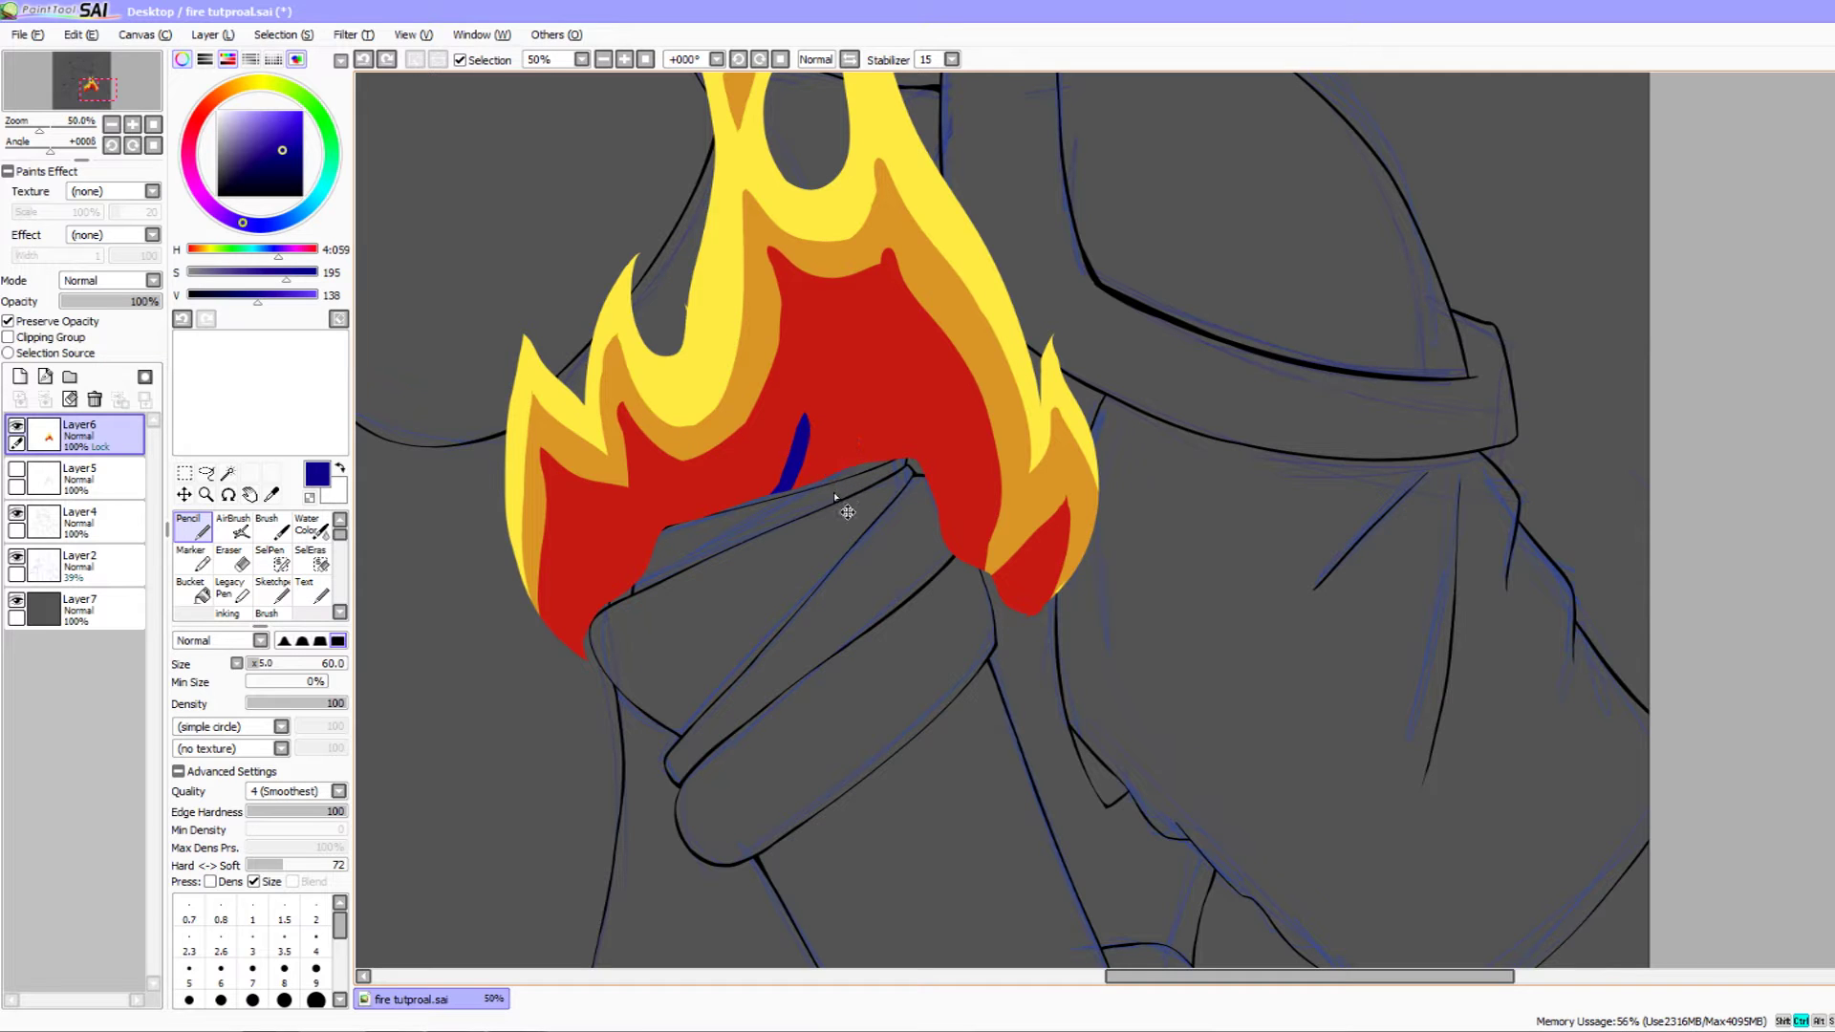
- Paint dark blue at the bases of the central flame and small right tongue, with a thin band along the torch's upper edge
mouse_move(921, 583)
left_mouse_down()
mouse_move(940, 640)
mouse_move(1040, 631)
mouse_move(989, 683)
mouse_move(959, 533)
mouse_move(948, 548)
left_mouse_up()
key("ctrl+z")
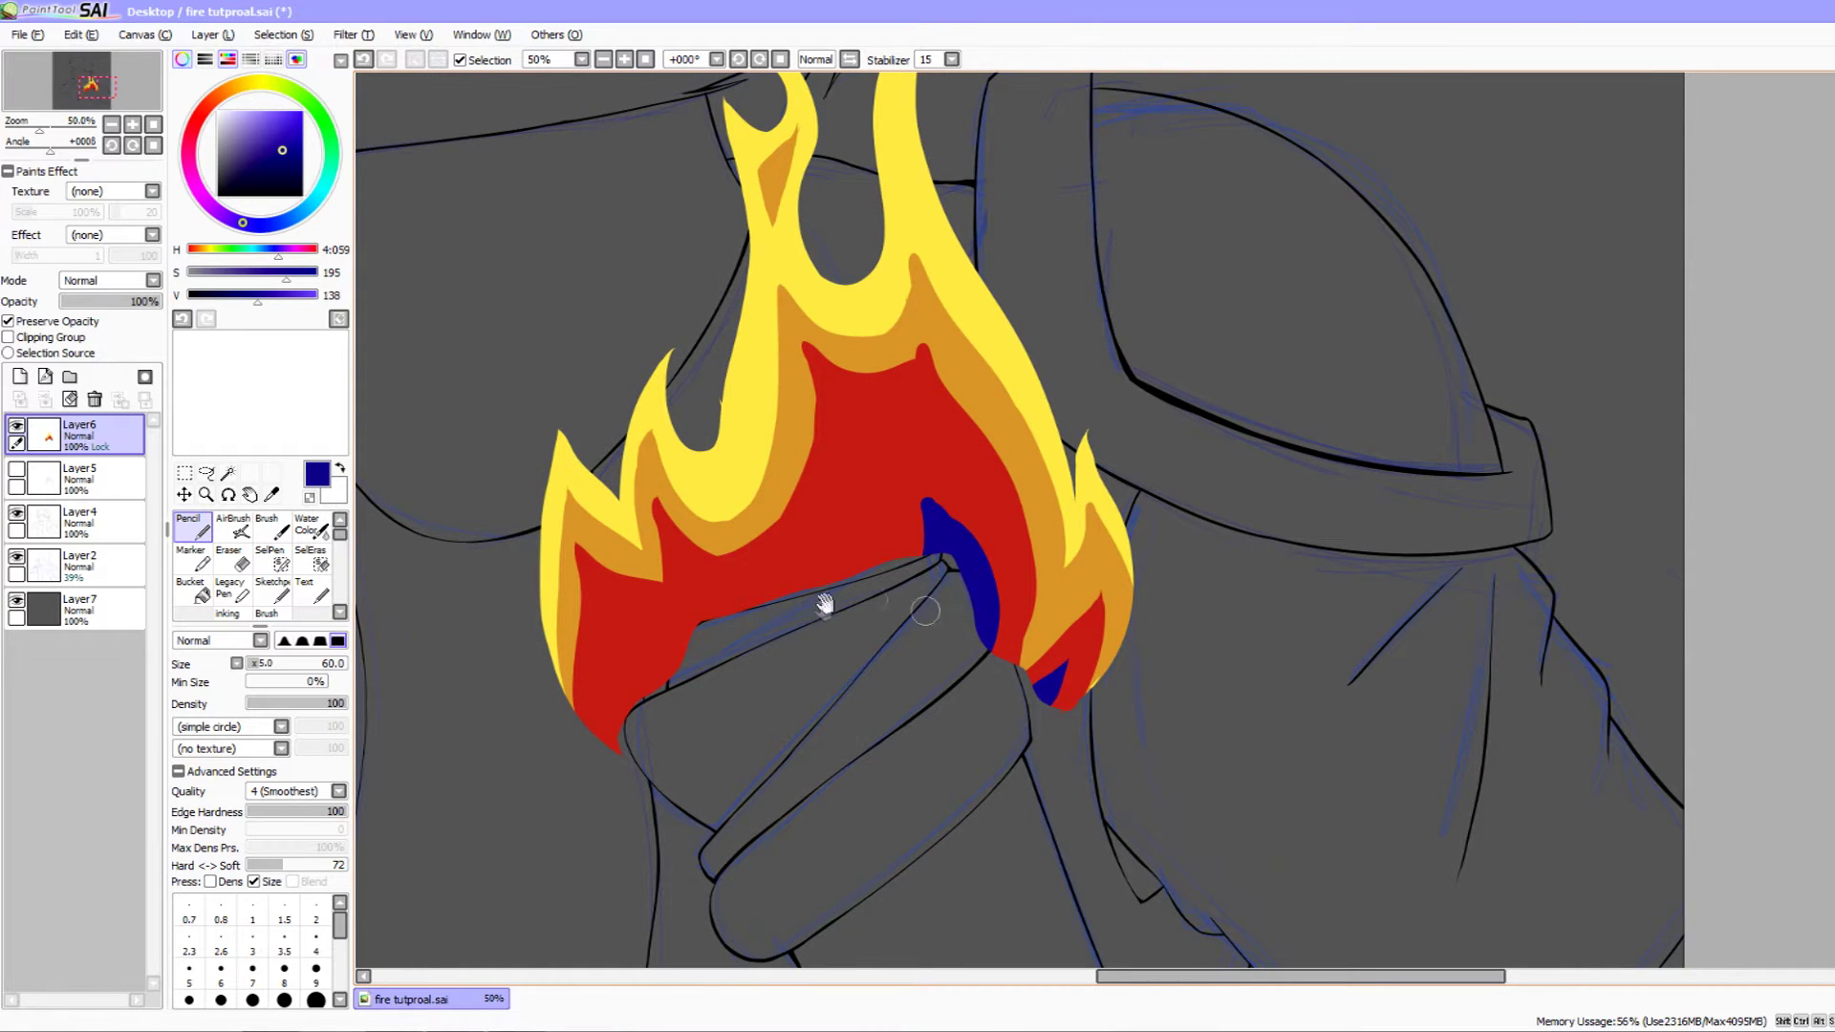
left_click_drag(824, 603, 878, 570)
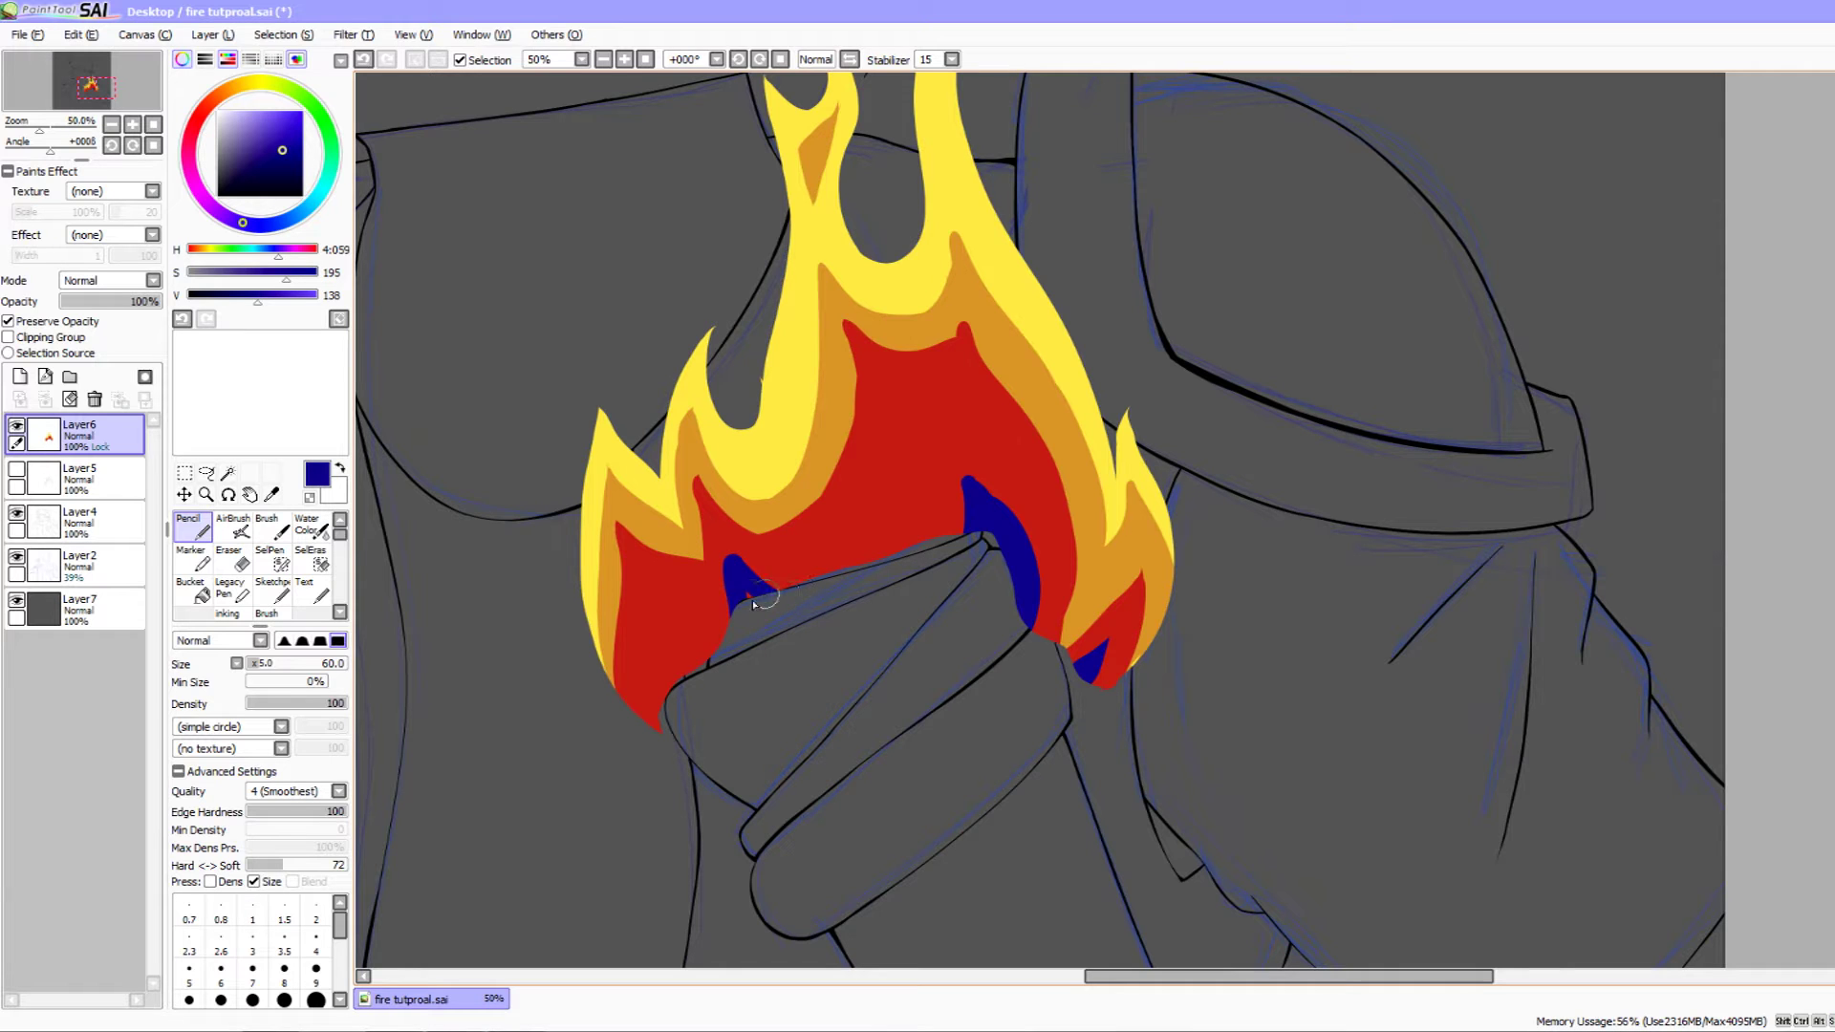
key("ctrl+z")
mouse_move(737, 612)
left_mouse_down()
mouse_move(731, 573)
mouse_move(753, 590)
mouse_move(946, 509)
mouse_move(920, 525)
mouse_move(935, 463)
mouse_move(937, 510)
mouse_move(928, 443)
left_mouse_up()
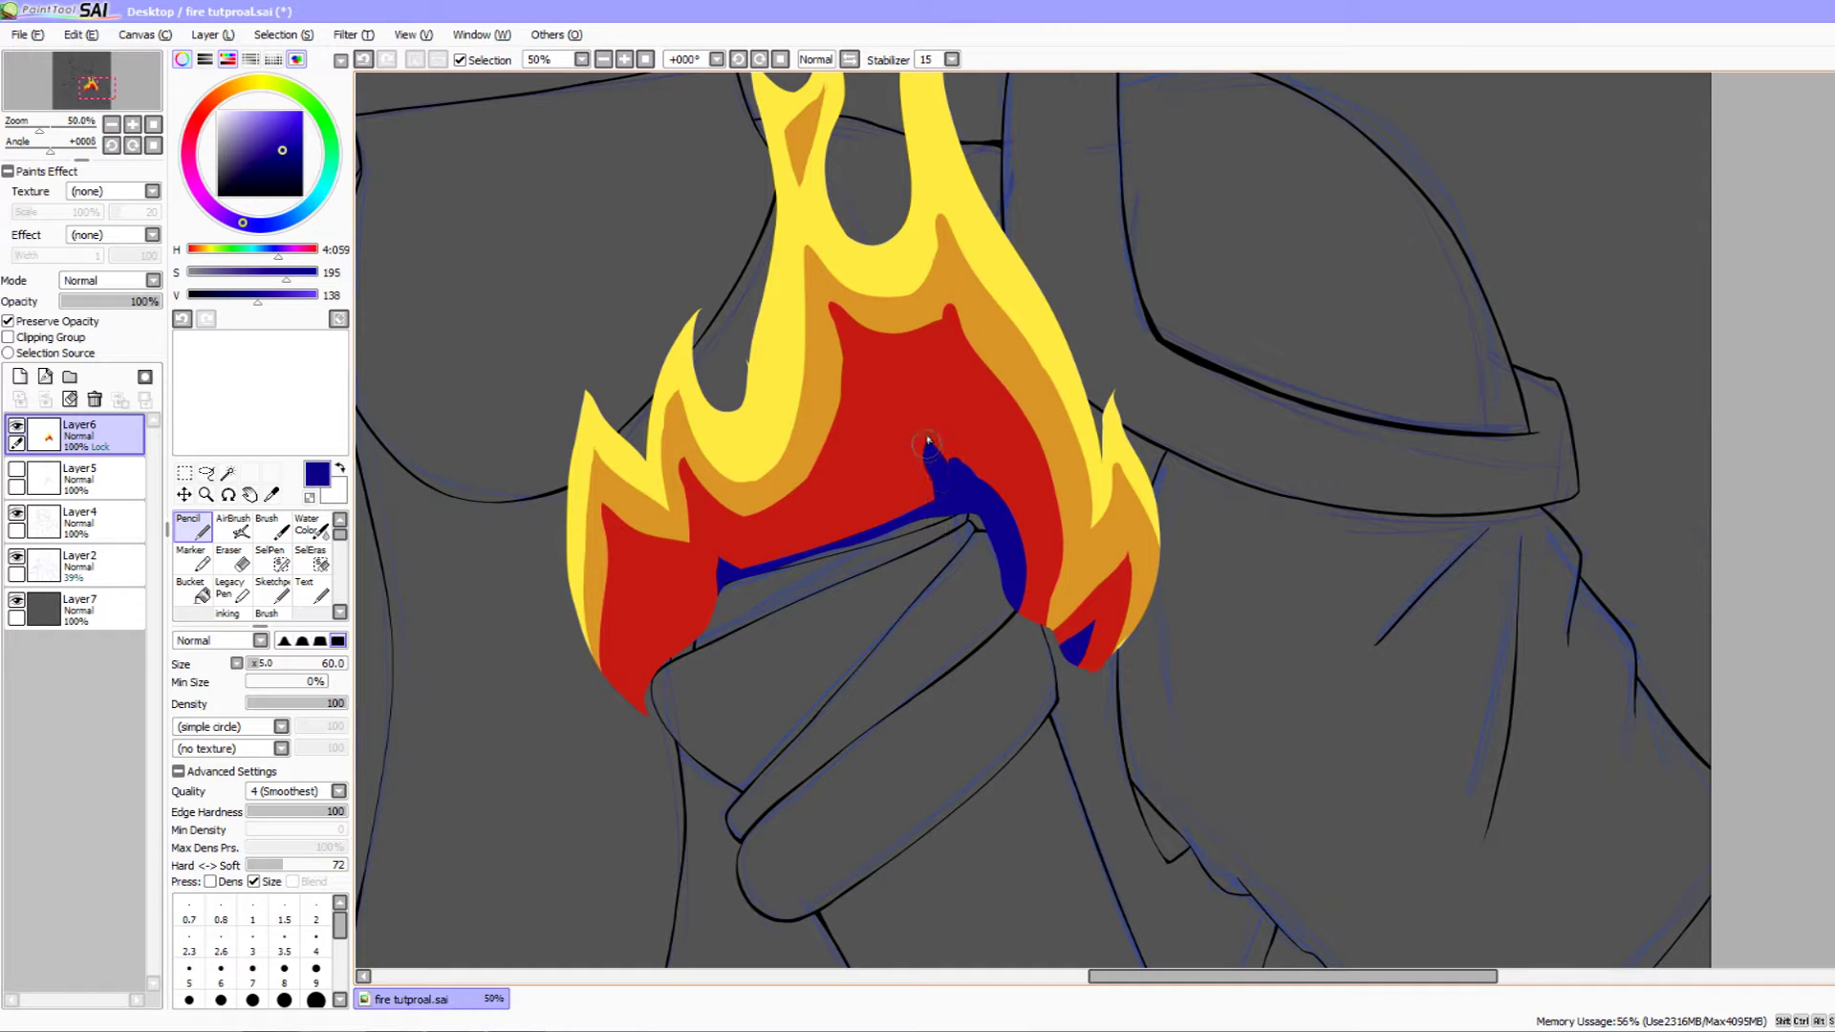
left_click_drag(914, 537, 918, 545)
key("ctrl+z")
- Shape two pointed blue tips rising from the middle of the blue band, undoing the strokes that miss
mouse_move(933, 456)
left_mouse_down()
mouse_move(920, 542)
mouse_move(925, 527)
mouse_move(844, 550)
mouse_move(896, 513)
mouse_move(911, 458)
mouse_move(888, 529)
mouse_move(912, 459)
mouse_move(908, 520)
mouse_move(919, 500)
mouse_move(901, 439)
mouse_move(866, 584)
left_mouse_up()
key("ctrl+z")
left_click_drag(807, 272, 767, 252)
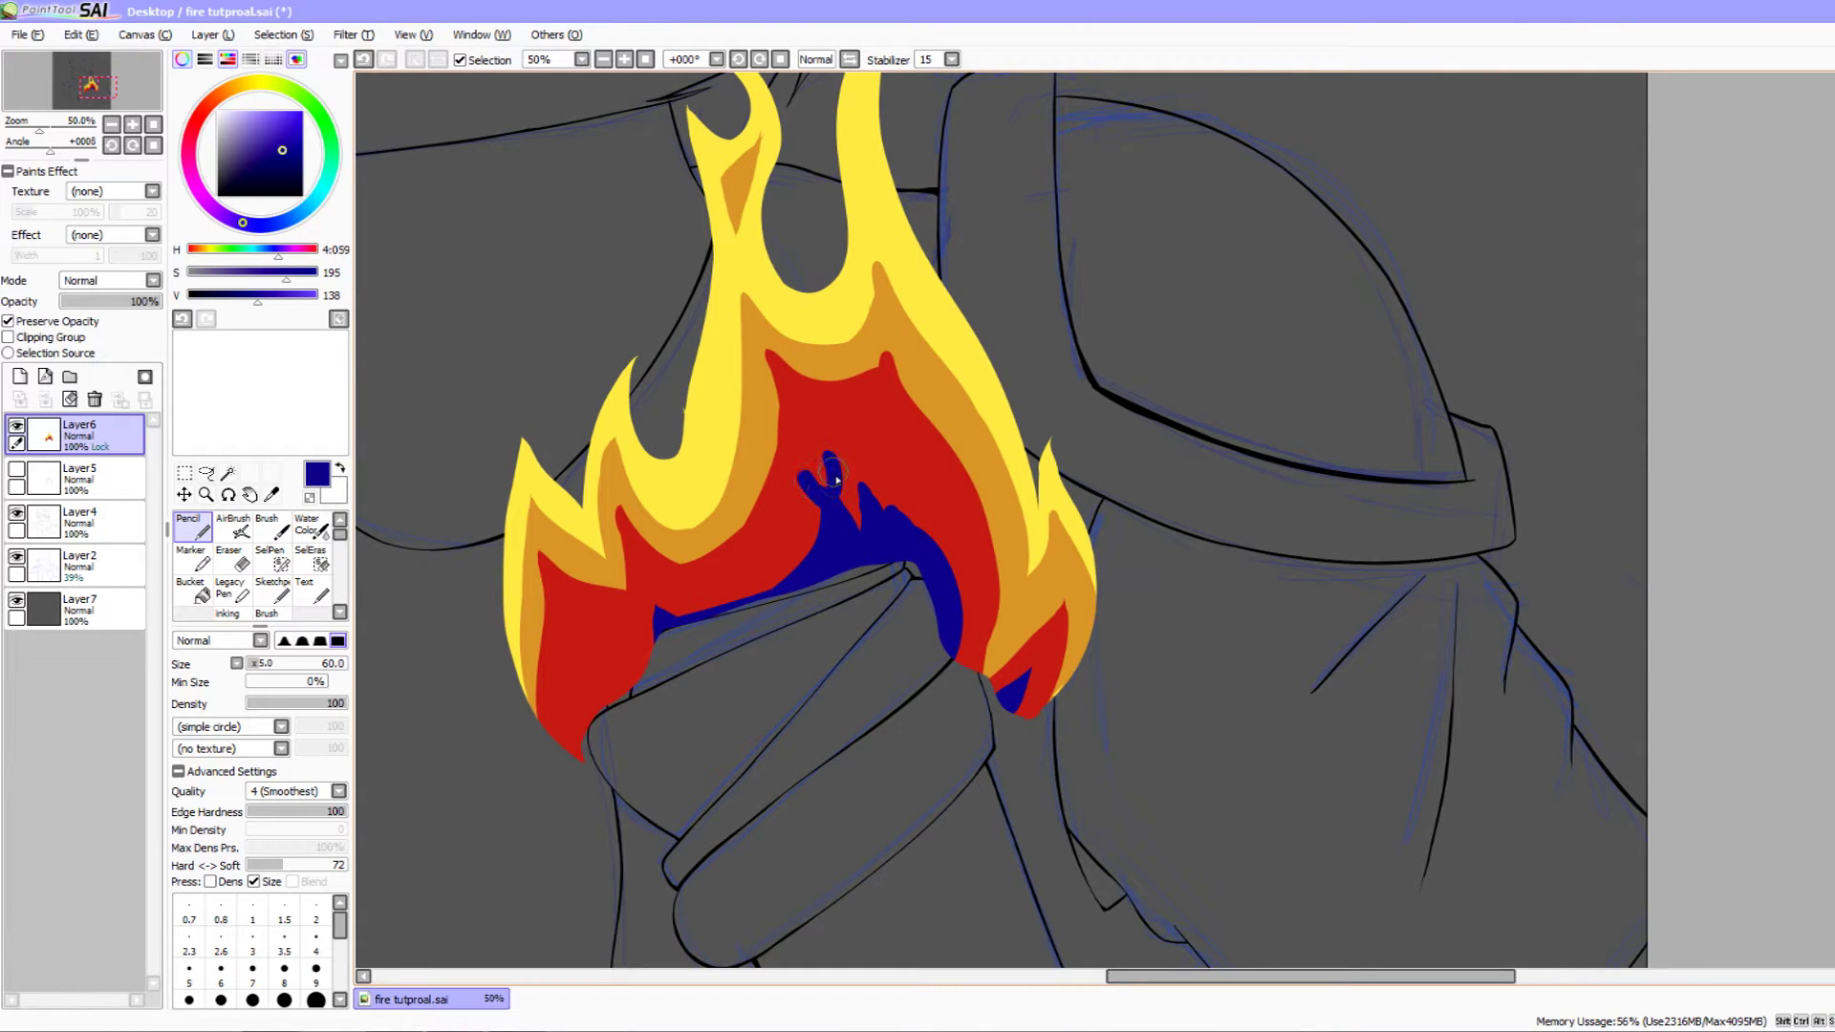
left_click_drag(830, 571, 815, 582)
left_click_drag(821, 520, 834, 556)
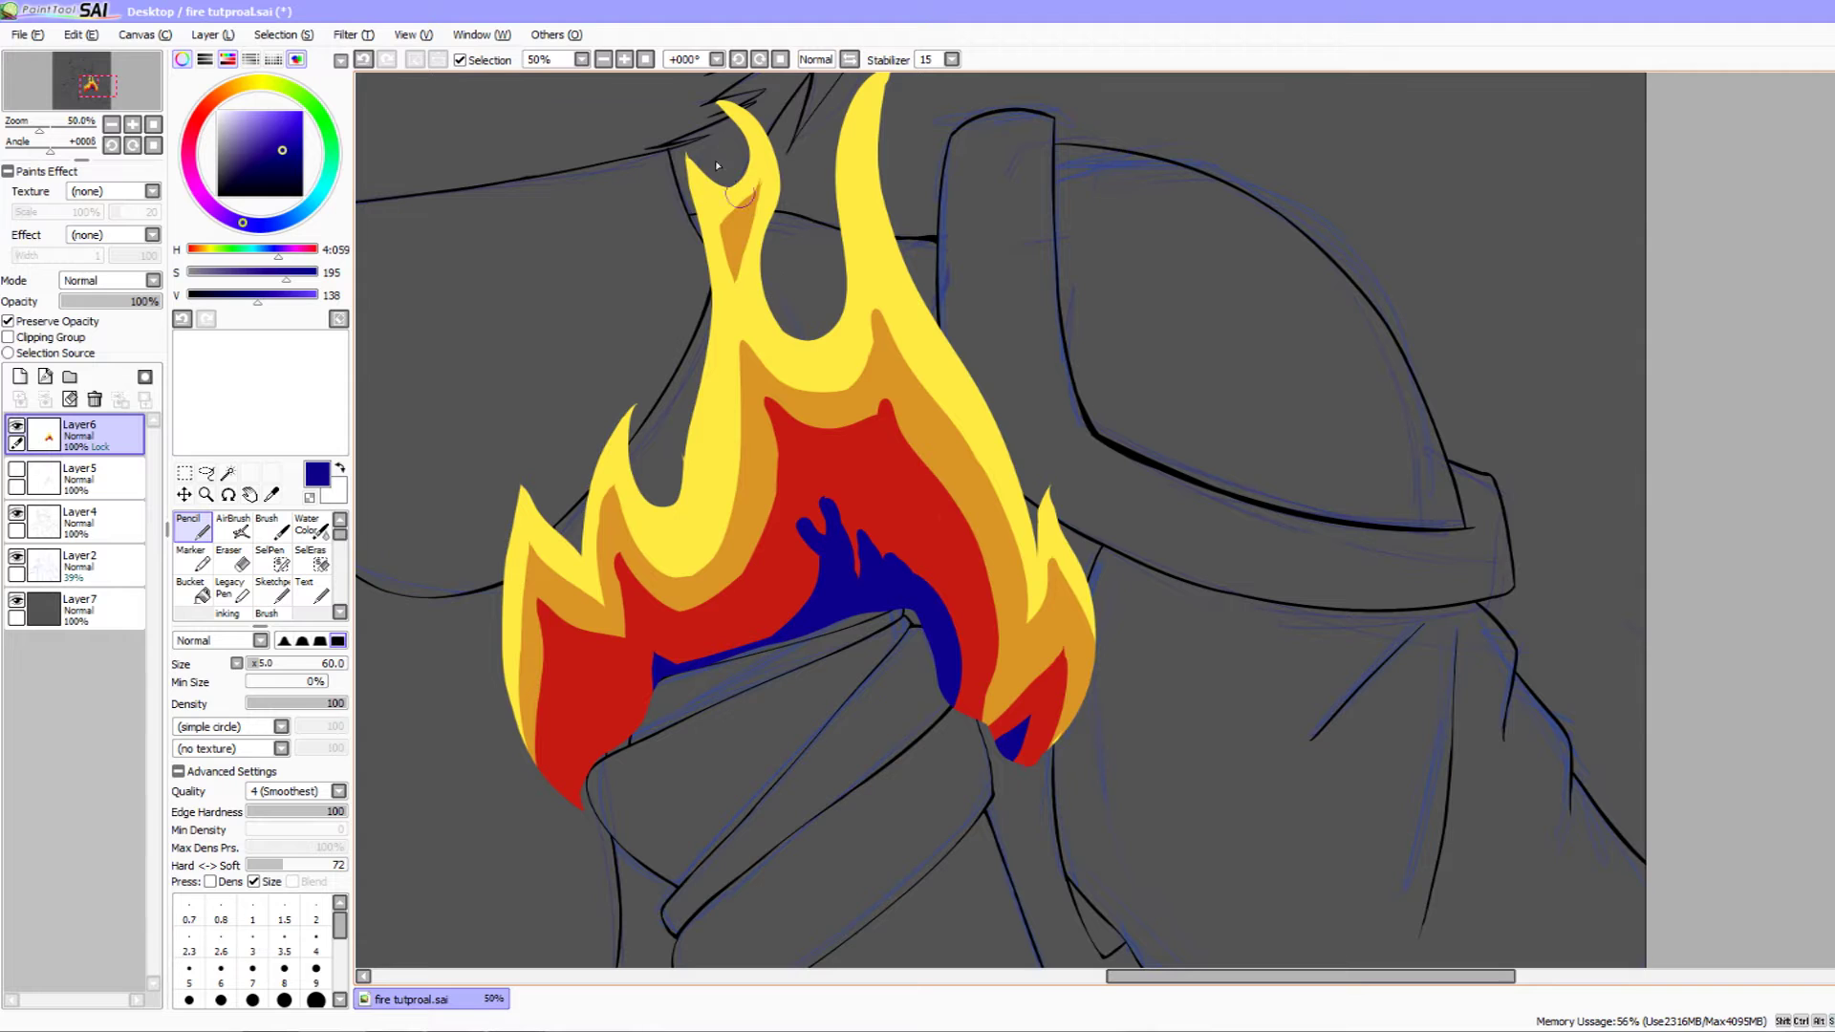
key("ctrl+z")
left_click_drag(851, 578, 863, 616)
scroll(857, 604, "down", 1)
key("ctrl+z")
left_click_drag(853, 533, 859, 463)
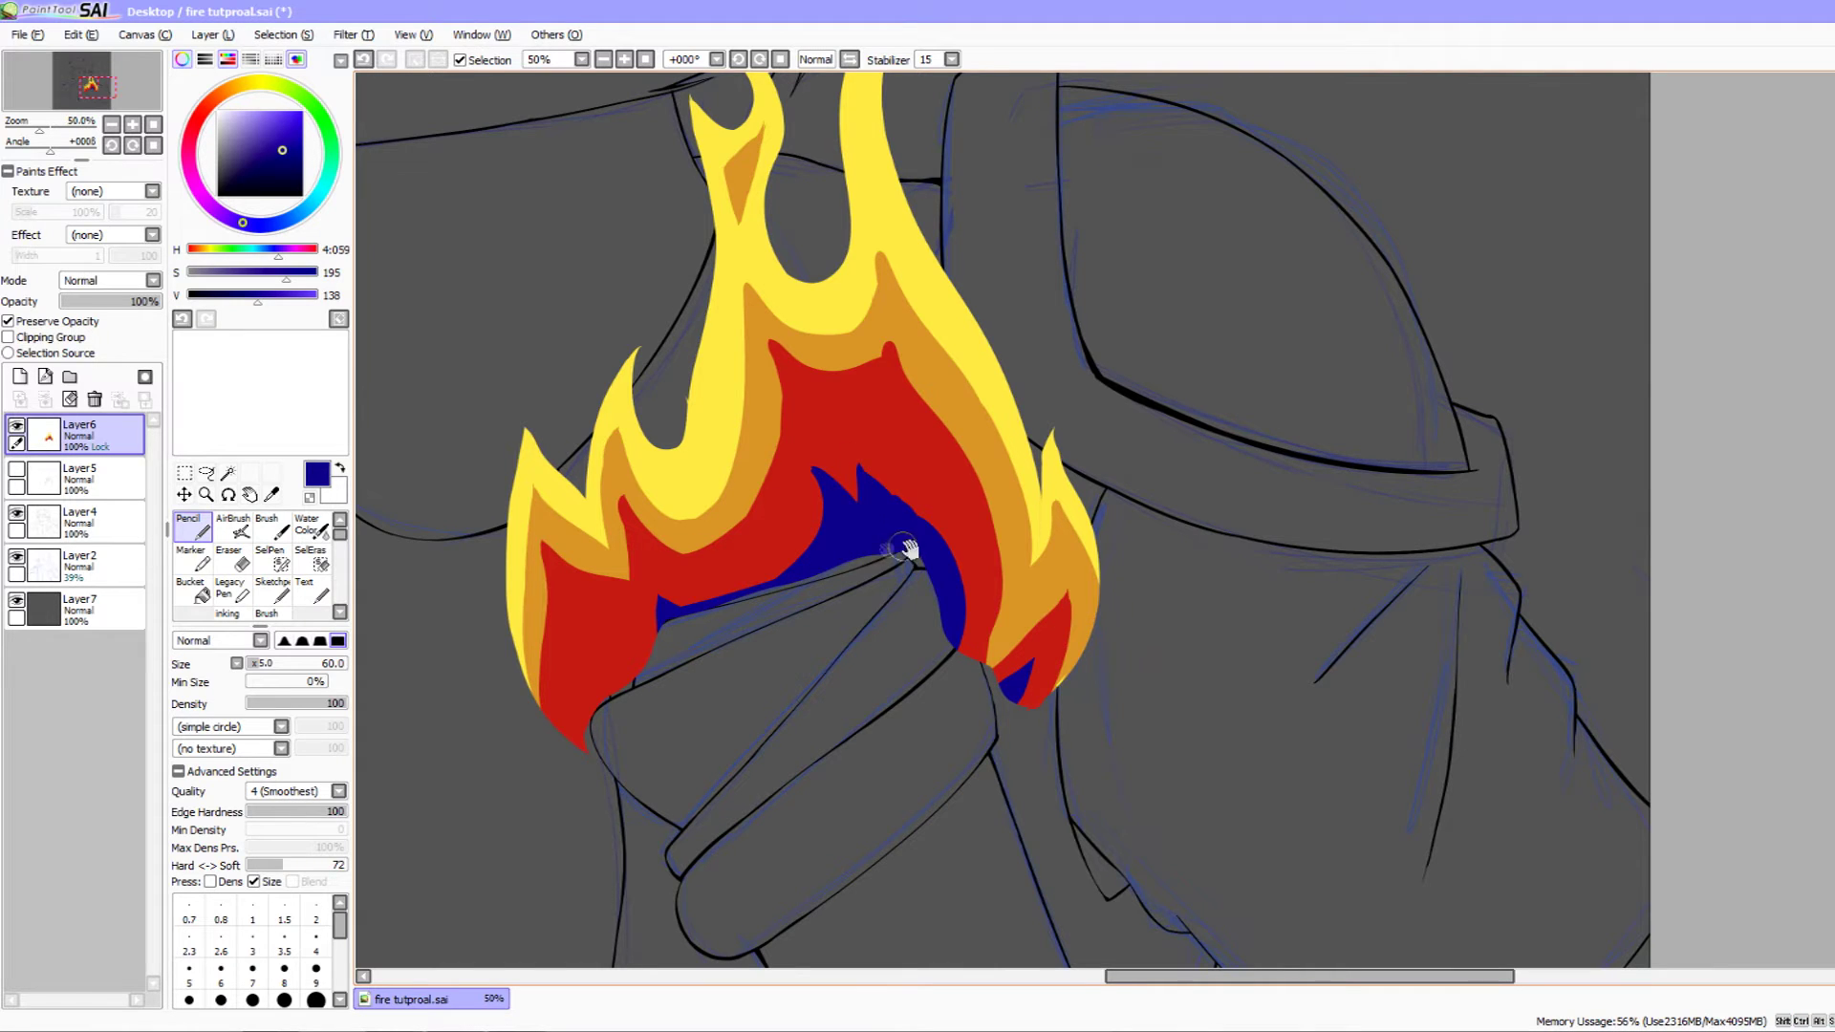
- Add further small pointed tips on the right side of the central blue area, redoing the stroke that misses
left_click_drag(908, 546, 879, 547)
mouse_move(916, 650)
left_mouse_down()
mouse_move(924, 561)
mouse_move(875, 489)
left_mouse_up()
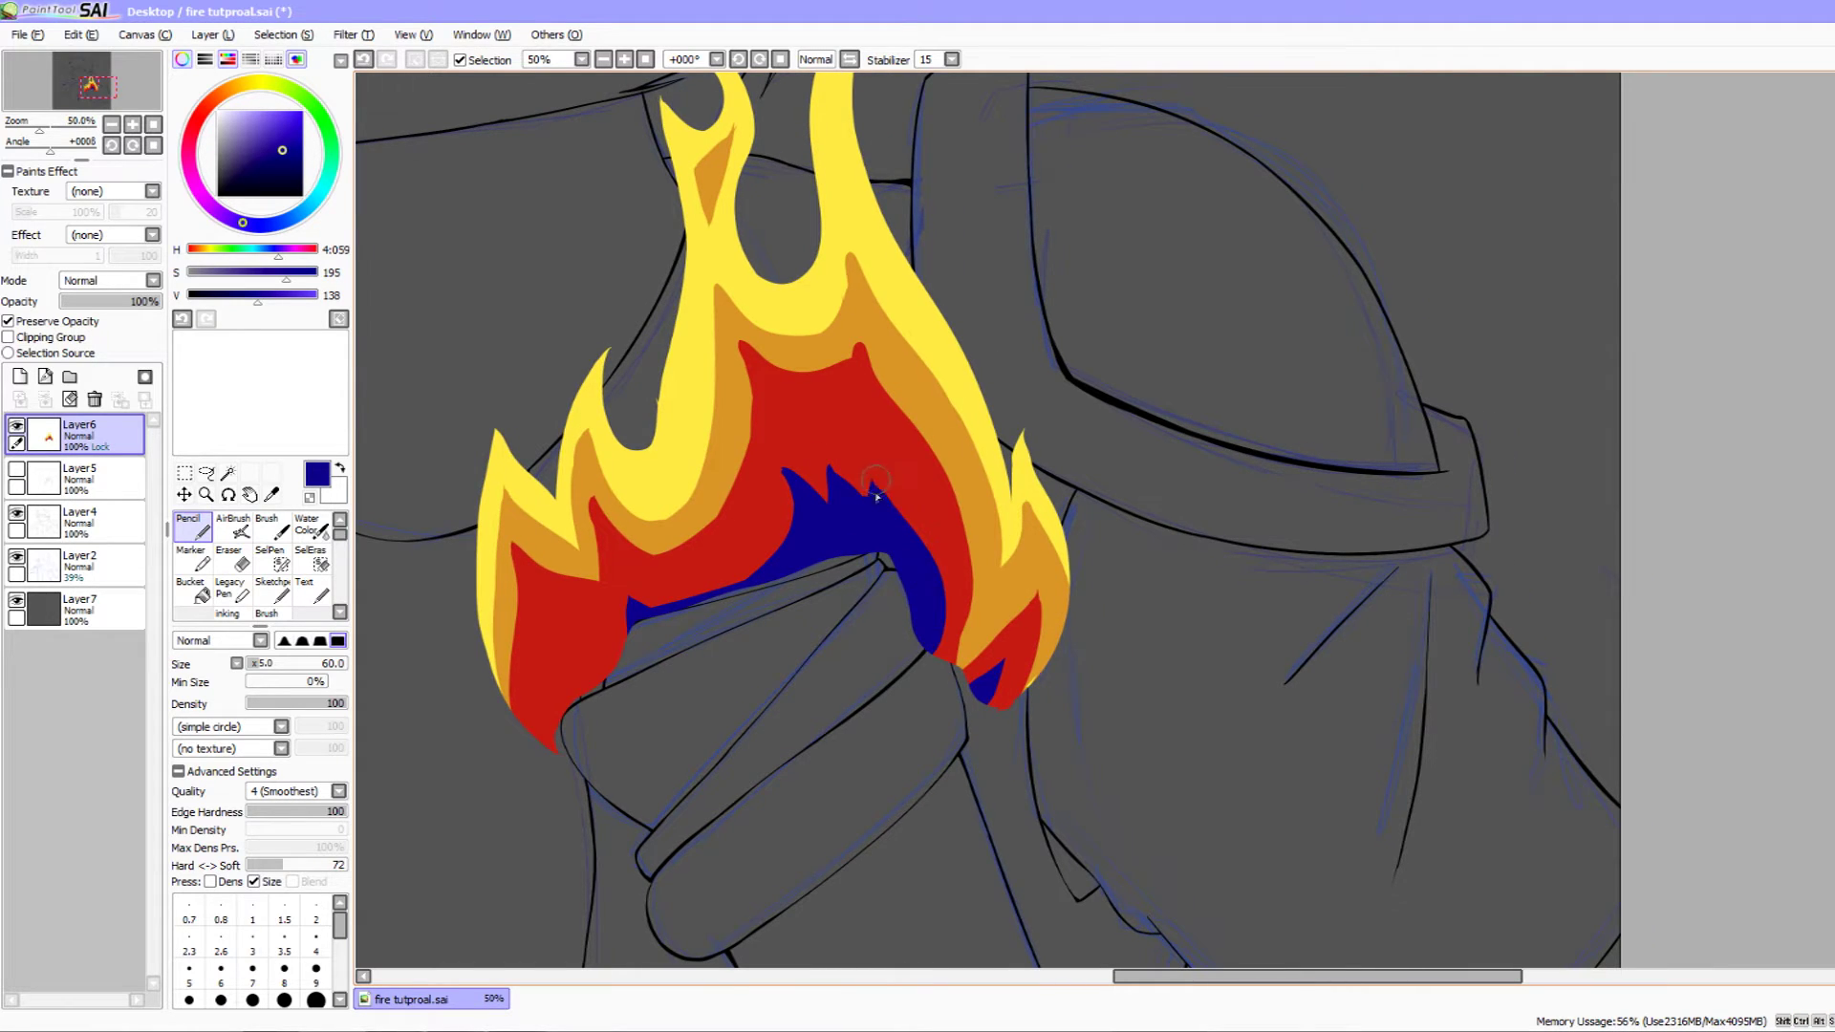
key("ctrl+z")
mouse_move(925, 652)
left_mouse_down()
mouse_move(931, 570)
mouse_move(858, 469)
left_mouse_up()
left_click_drag(848, 625, 938, 516)
- Paint jagged blue tongues inside the far-left flame's red base down to its lower tip, undoing the strokes that miss
mouse_move(727, 551)
left_mouse_down()
mouse_move(819, 552)
mouse_move(864, 523)
left_mouse_up()
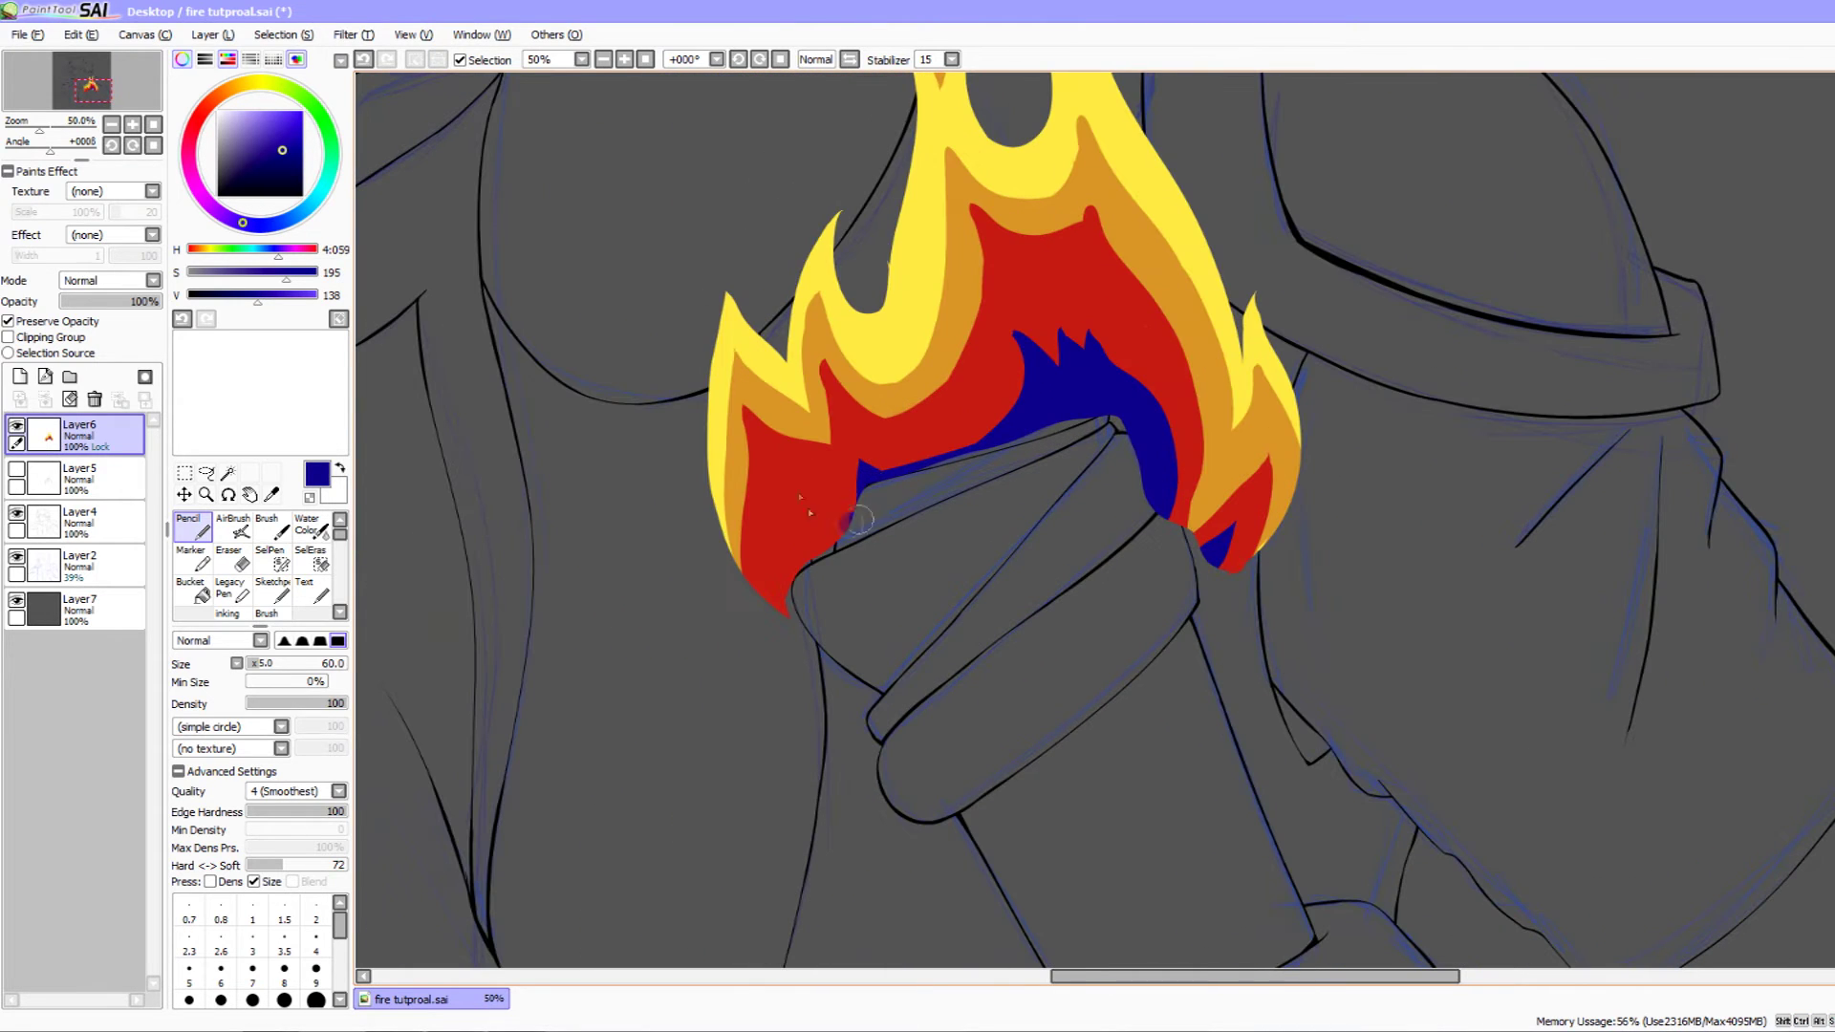
mouse_move(806, 606)
left_mouse_down()
mouse_move(818, 526)
mouse_move(833, 569)
left_mouse_up()
key("ctrl+z")
mouse_move(910, 516)
left_mouse_down()
mouse_move(851, 545)
mouse_move(905, 541)
mouse_move(952, 497)
left_mouse_up()
mouse_move(845, 575)
left_mouse_down()
mouse_move(901, 529)
mouse_move(813, 576)
mouse_move(831, 603)
mouse_move(834, 515)
left_mouse_up()
key("ctrl+z")
key("ctrl+z")
left_click_drag(812, 598, 803, 528)
left_click_drag(849, 600, 770, 577)
left_click_drag(895, 814, 820, 937)
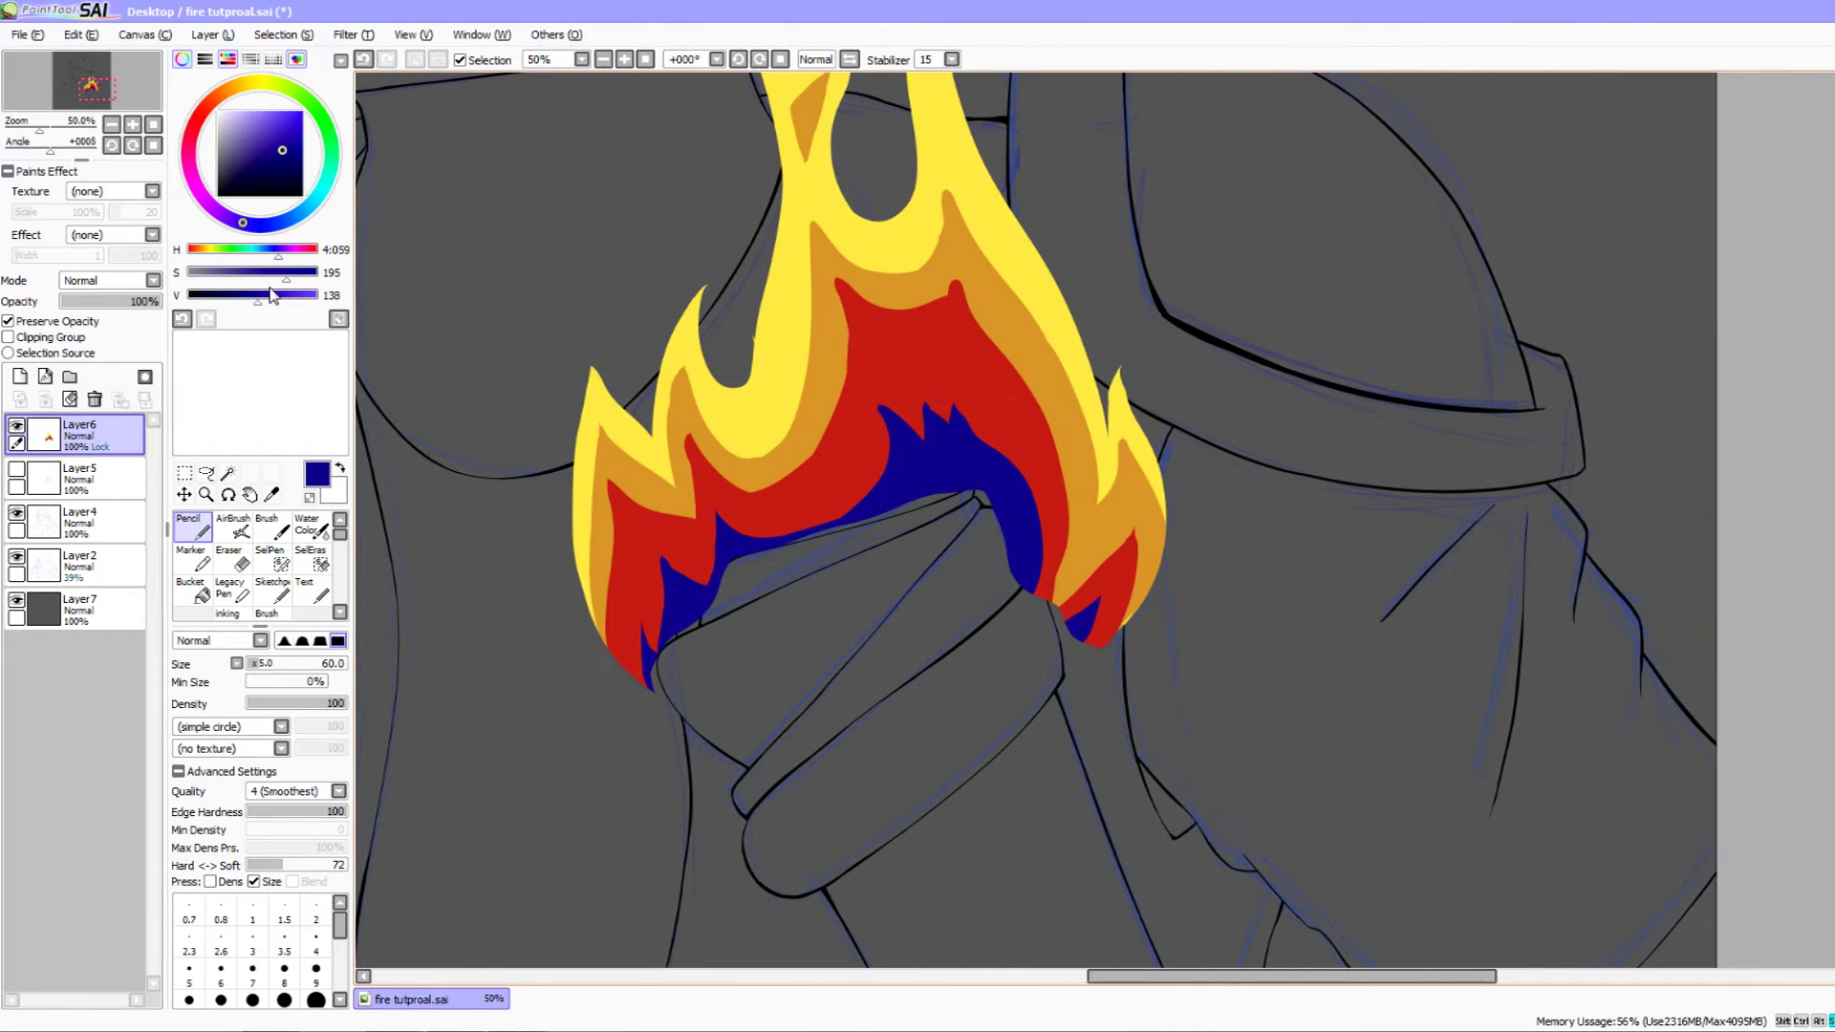
- Turn off Preserve Opacity for the flame layer
left_click(112, 124)
left_click(112, 124)
scroll(688, 504, "down", 1)
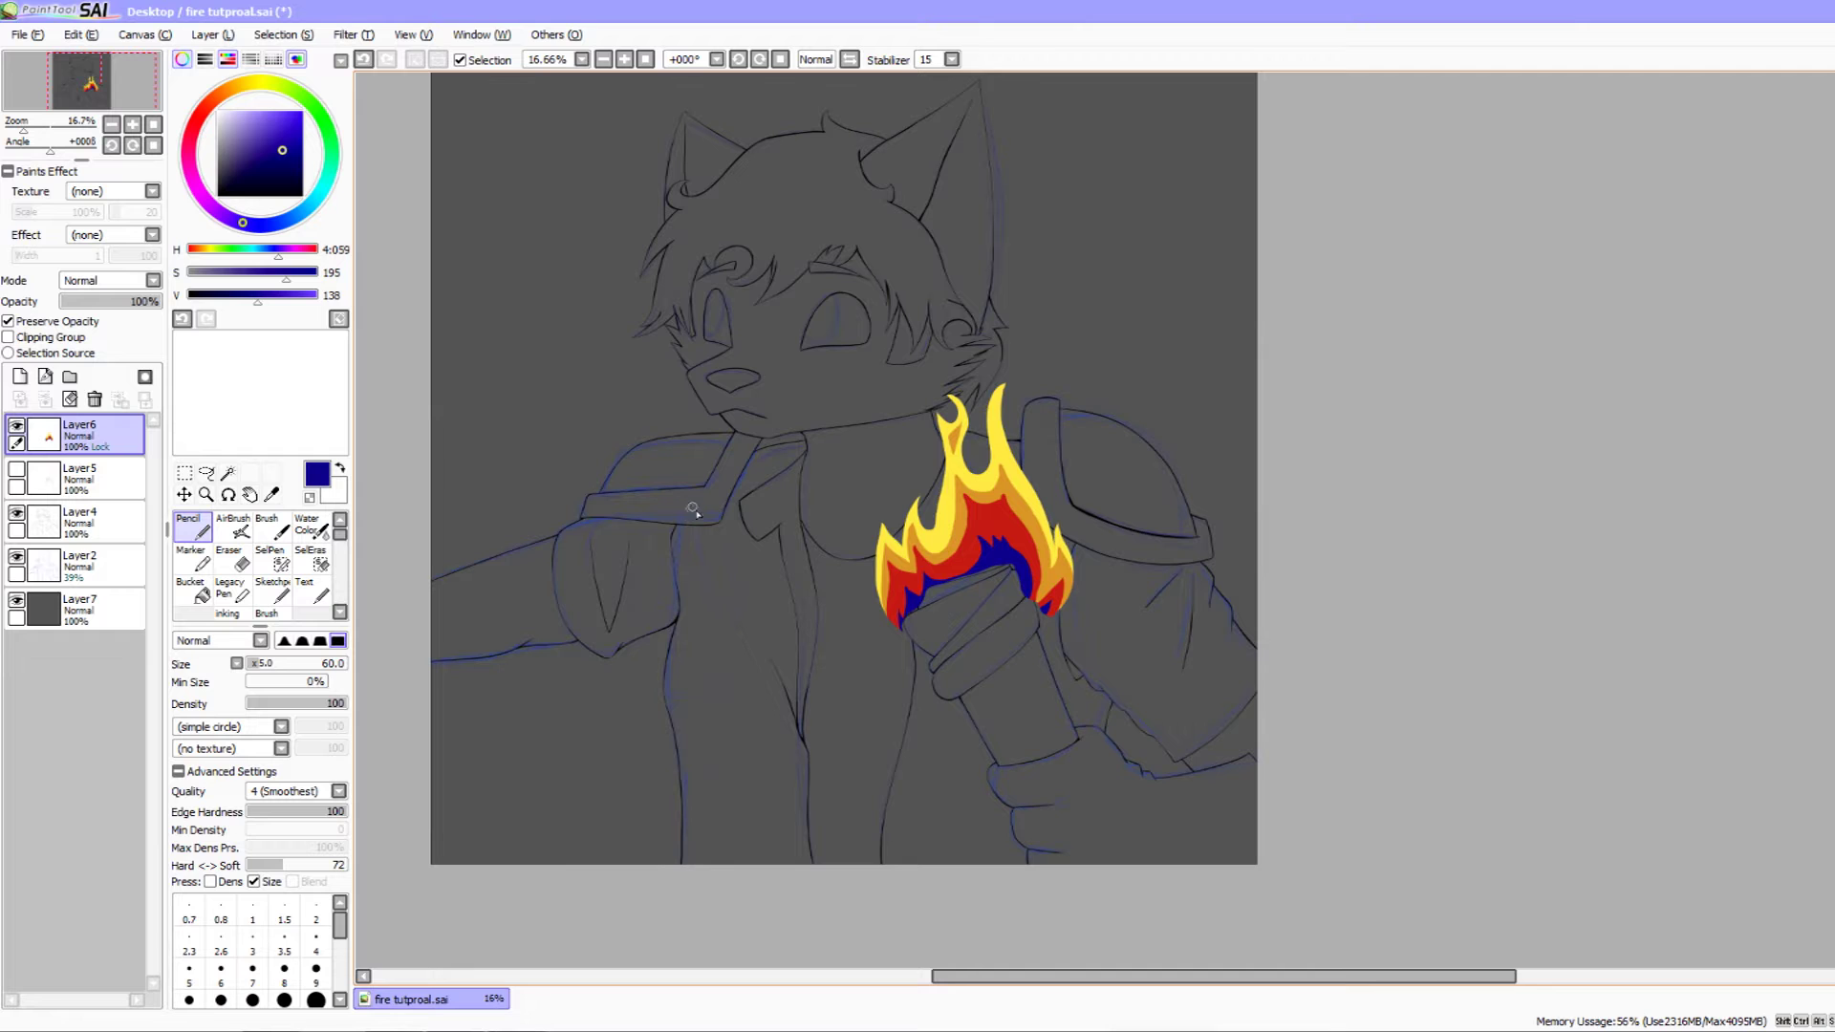
left_click(135, 125)
left_click(135, 126)
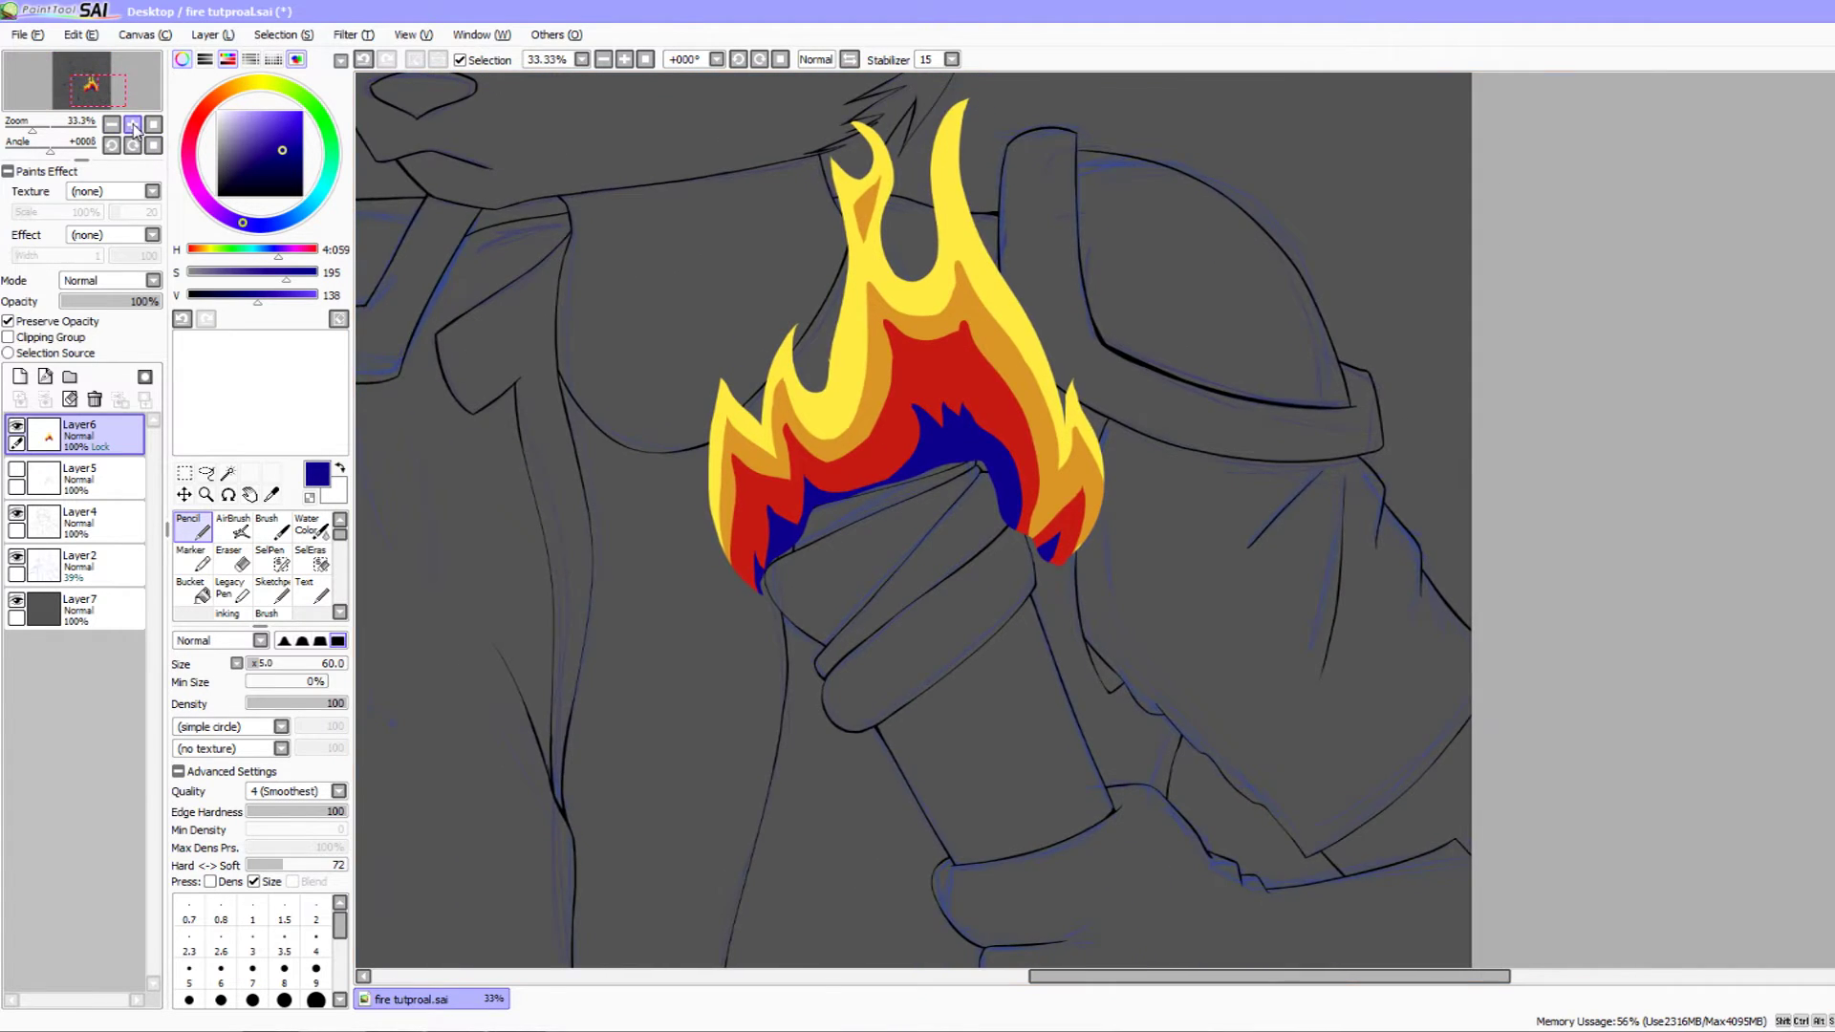
left_click(135, 126)
left_click_drag(609, 372, 629, 253)
left_click(8, 321)
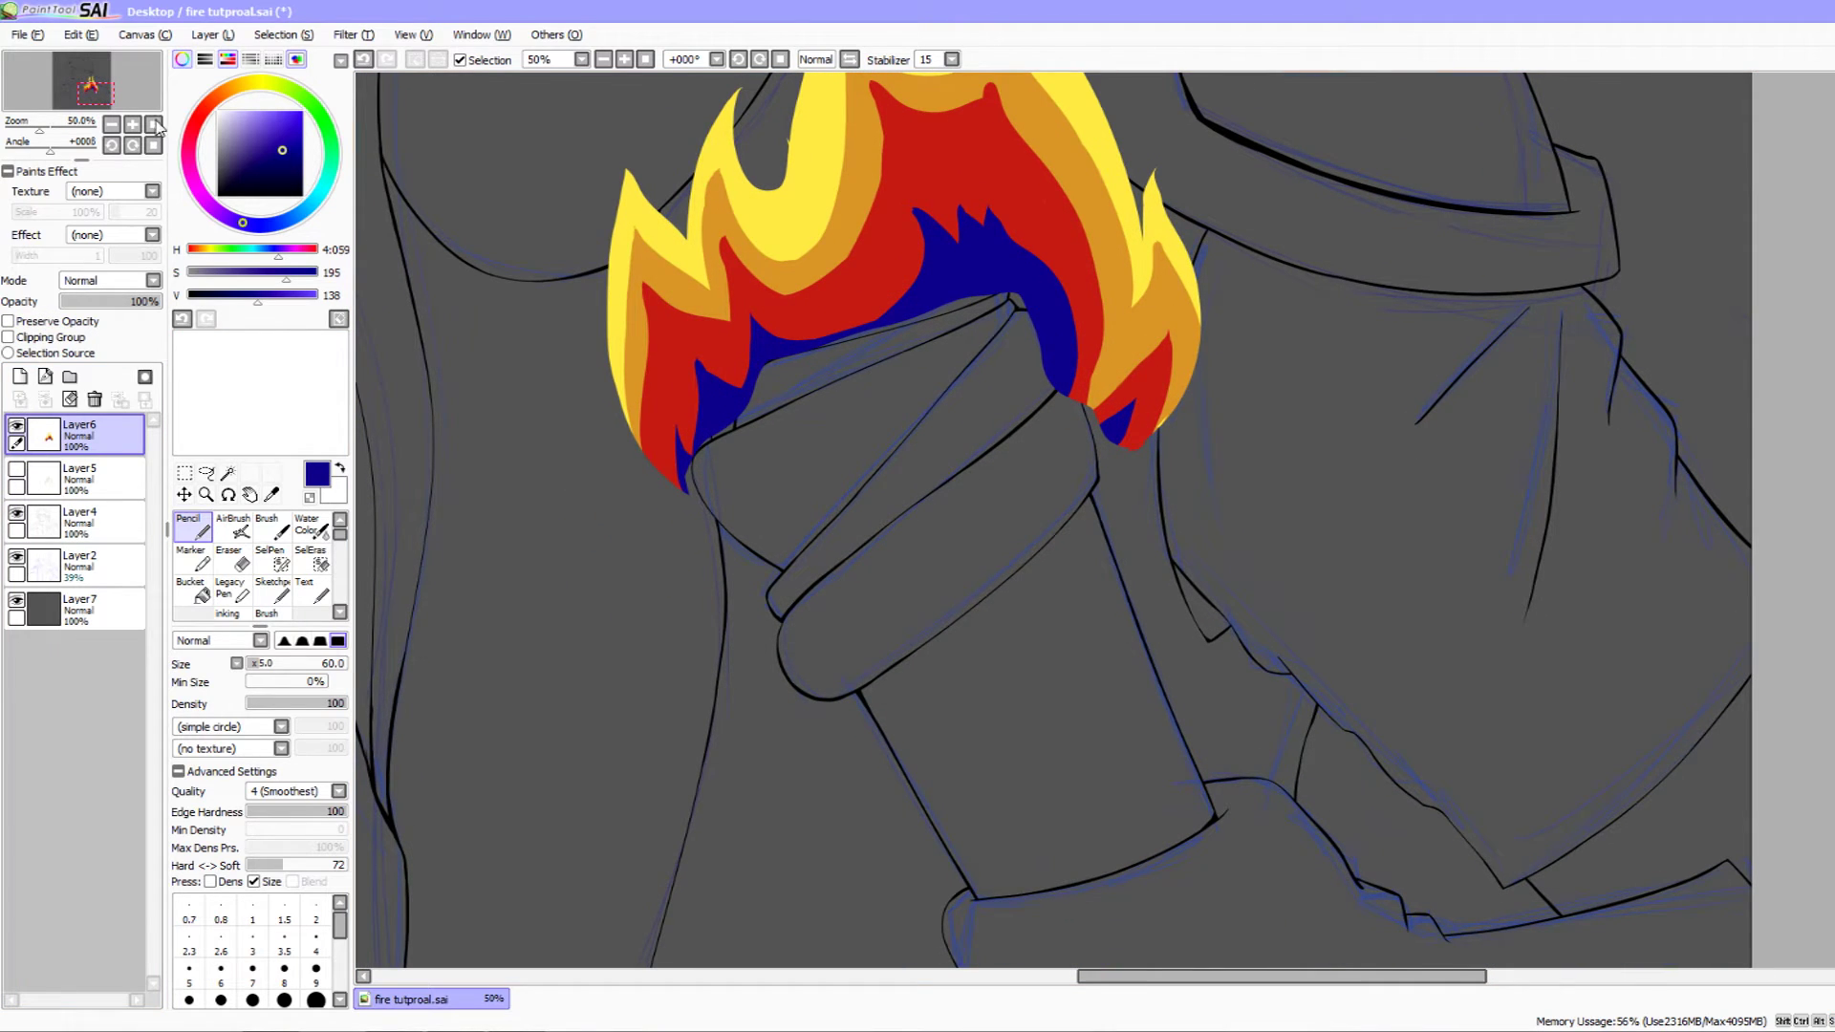
- Extend the left tongue's blue base over the torch's left edge with ragged strokes, undoing the stroke that misses
left_click(135, 125)
left_click_drag(767, 443, 885, 493)
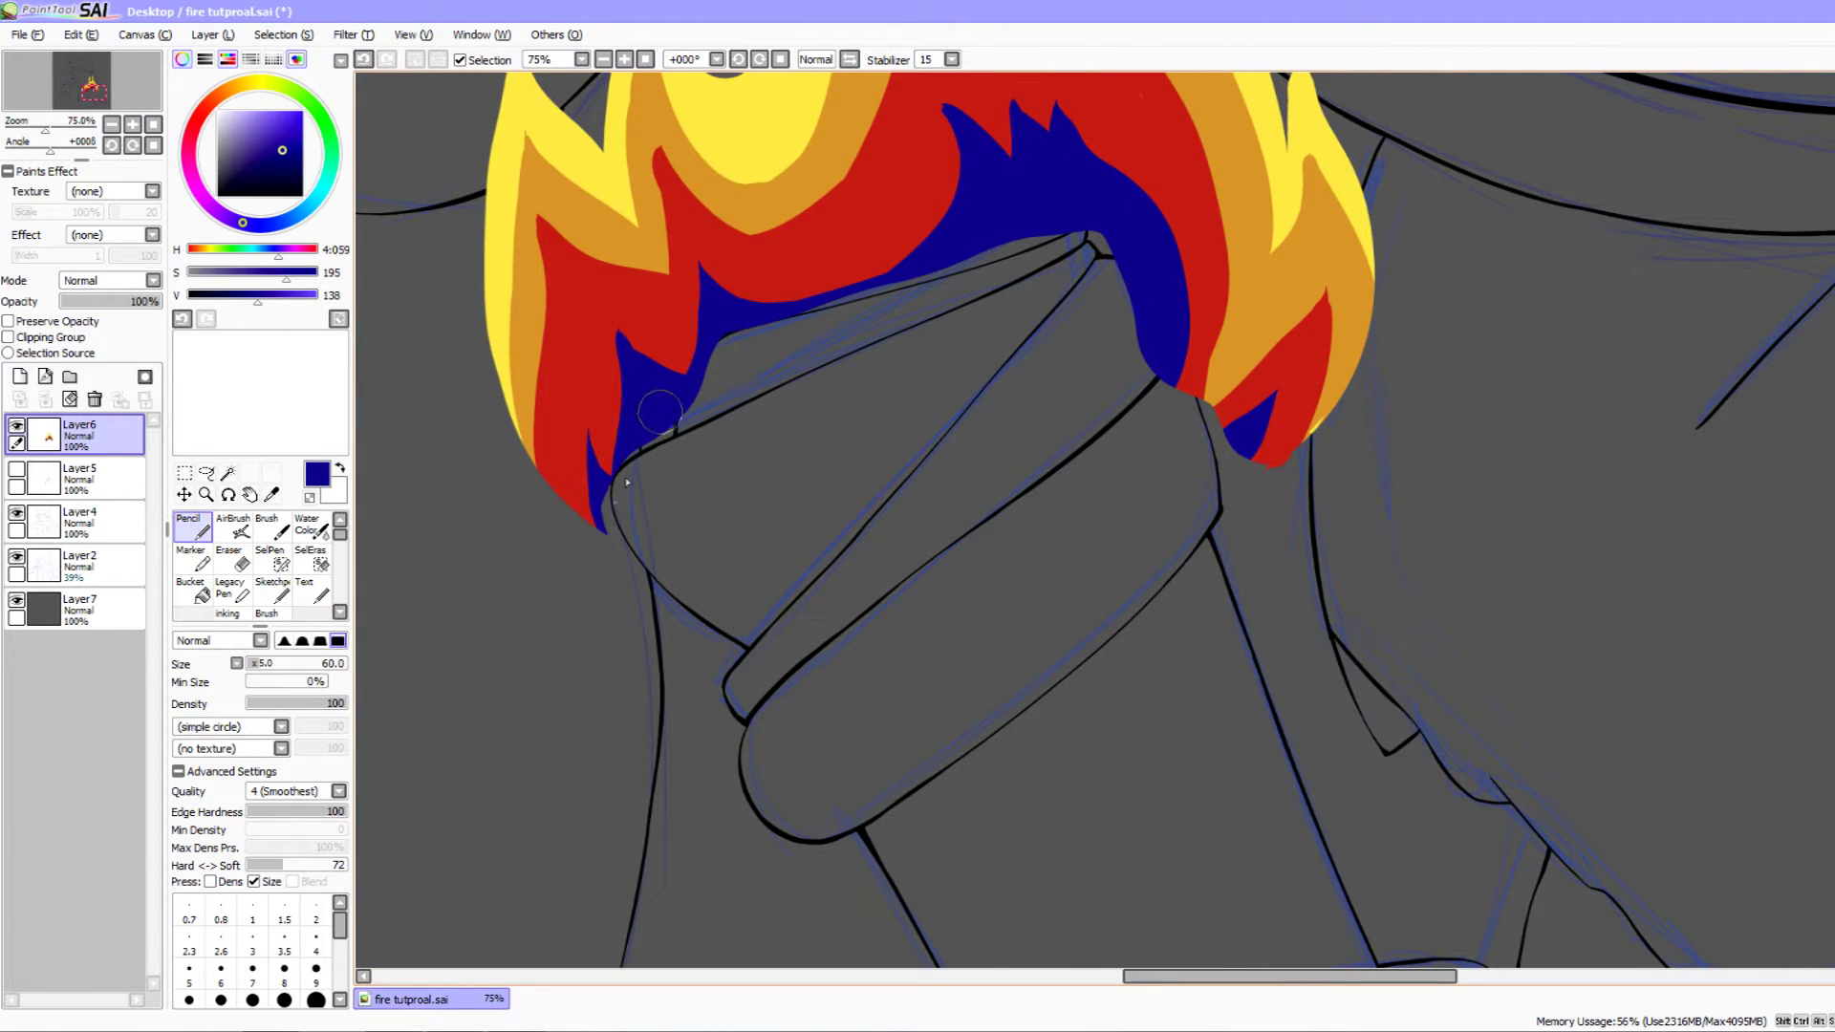
mouse_move(607, 517)
left_mouse_down()
mouse_move(648, 542)
mouse_move(604, 483)
mouse_move(642, 545)
mouse_move(609, 486)
mouse_move(650, 537)
mouse_move(634, 455)
mouse_move(615, 483)
mouse_move(636, 518)
mouse_move(639, 419)
mouse_move(626, 505)
mouse_move(645, 530)
mouse_move(658, 436)
left_mouse_up()
key("ctrl+z")
mouse_move(716, 334)
left_mouse_down()
mouse_move(654, 490)
mouse_move(654, 442)
mouse_move(673, 530)
left_mouse_up()
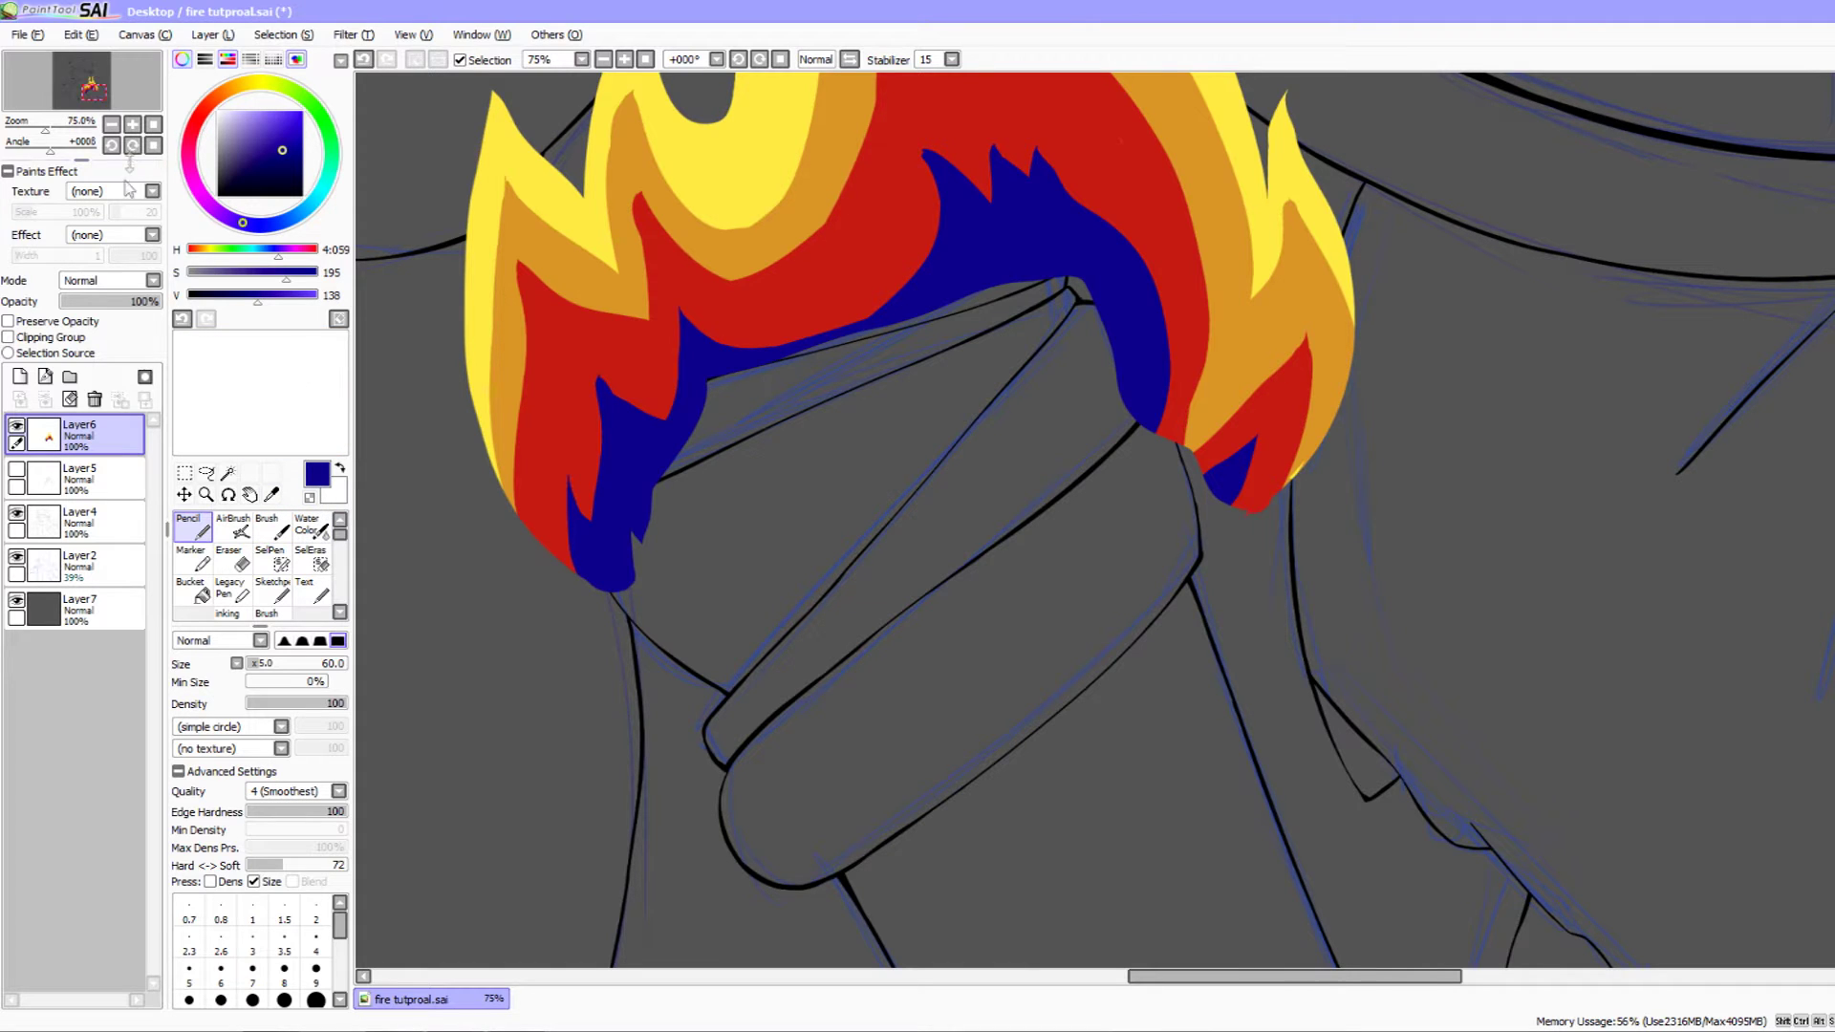
left_click(111, 124)
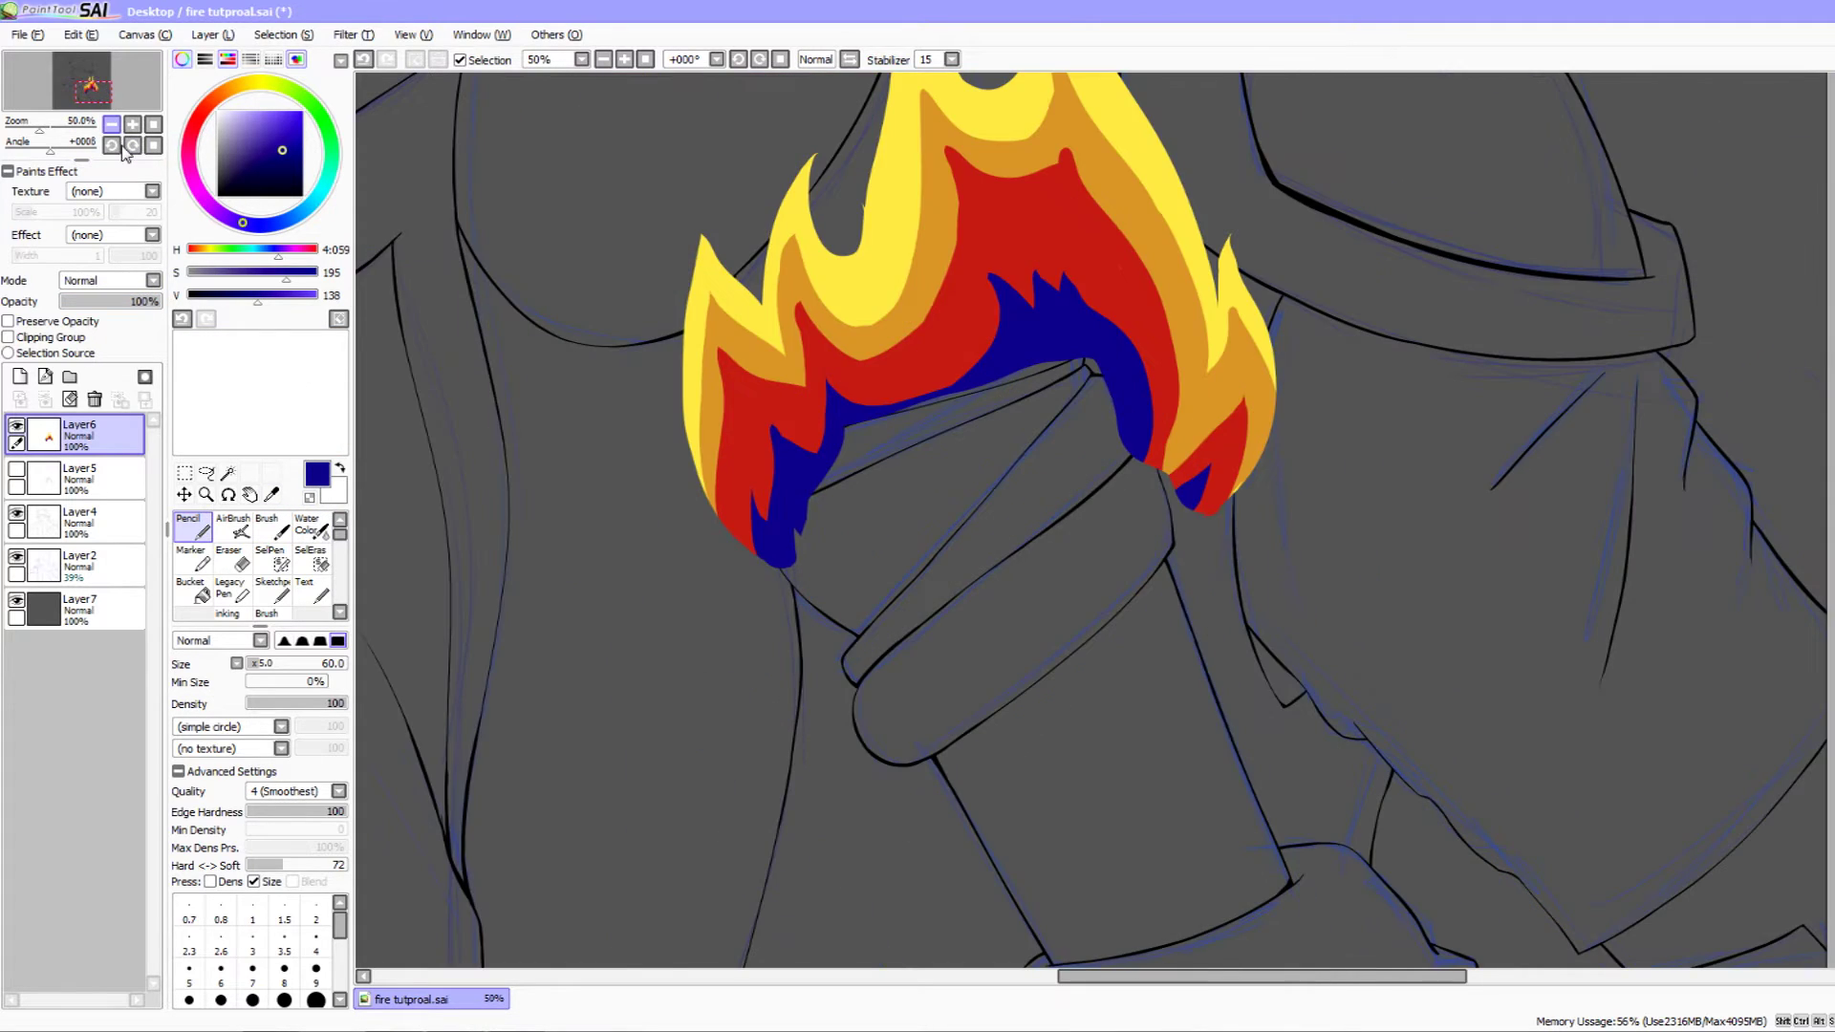
left_click_drag(486, 341, 428, 563)
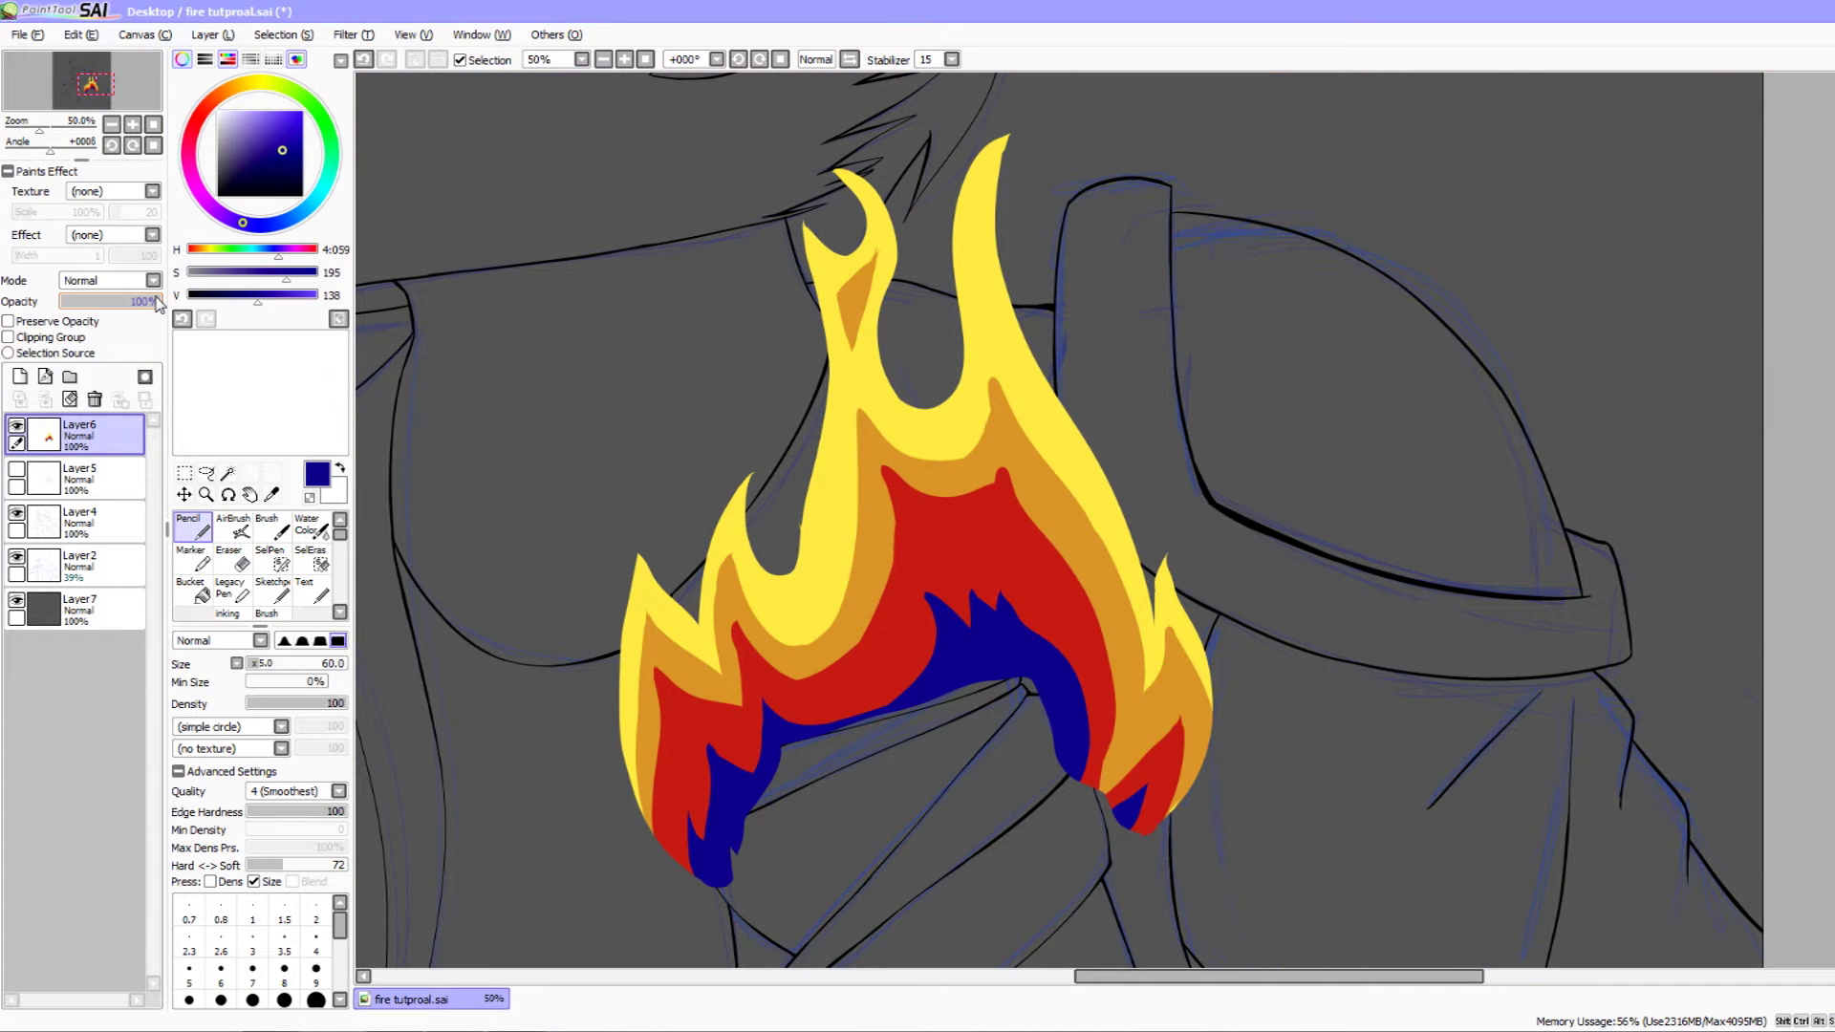
left_click_drag(153, 304, 141, 306)
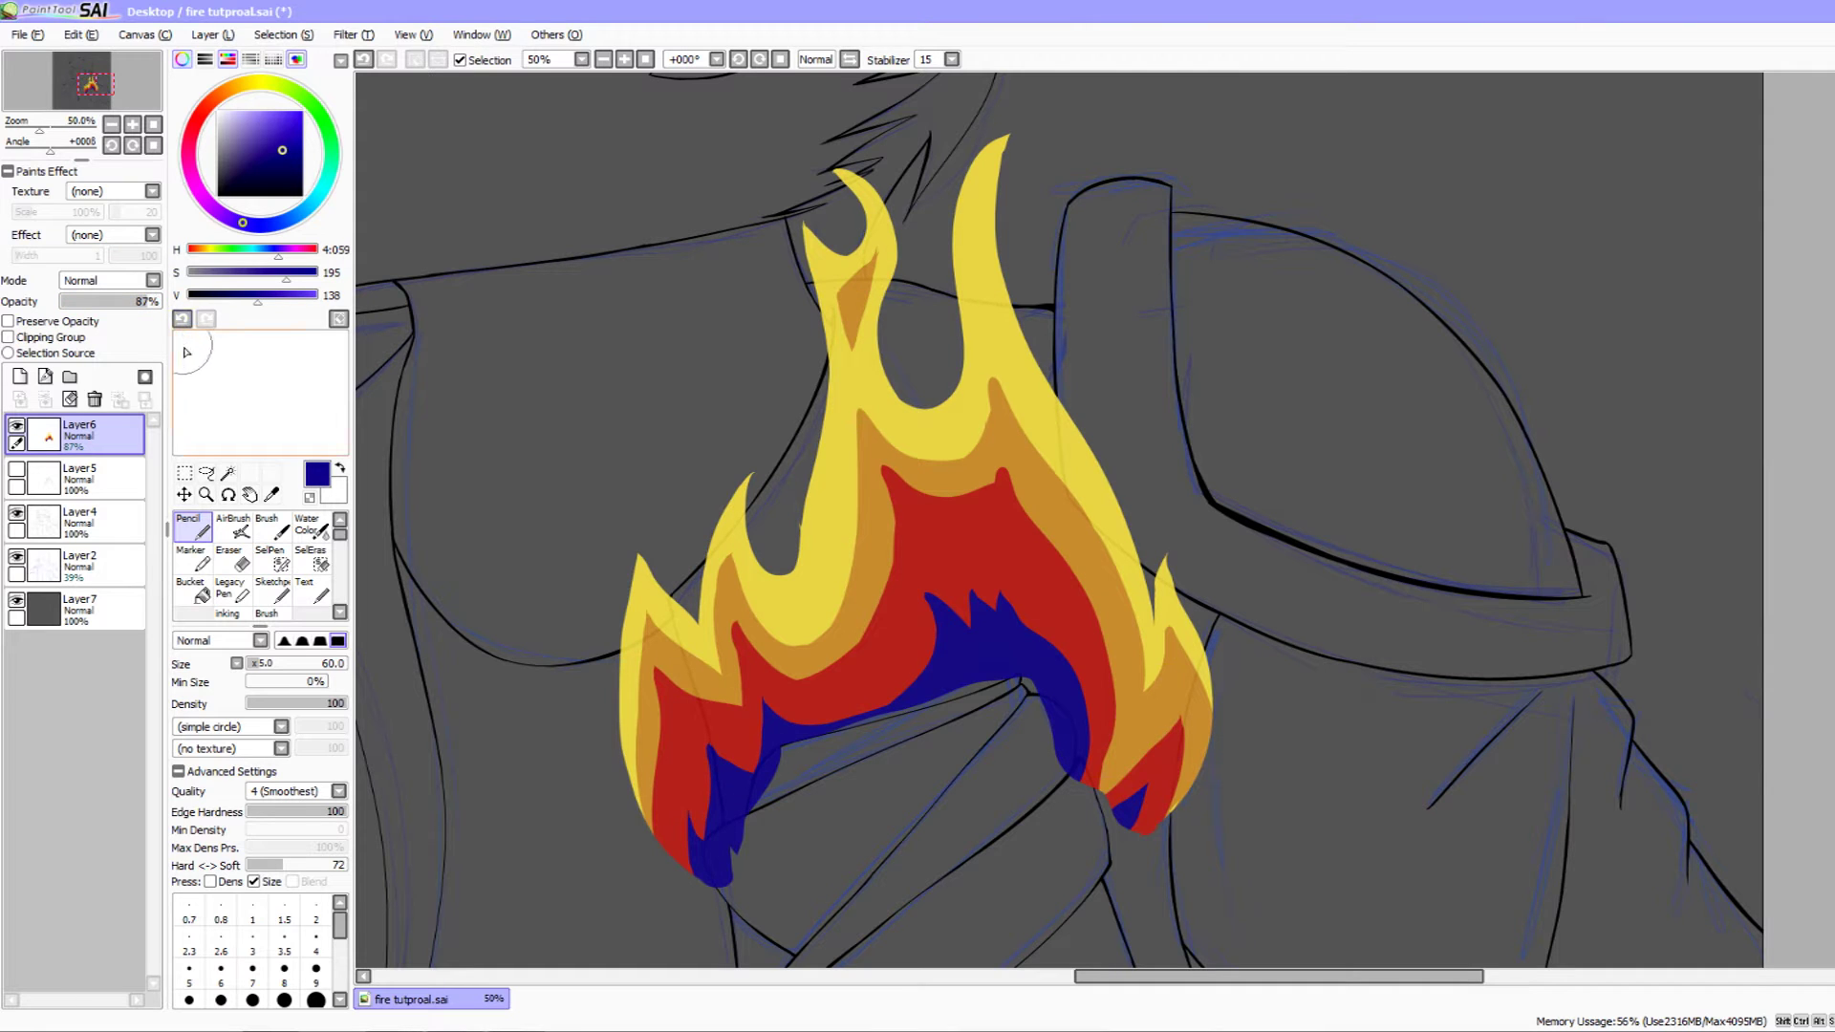
left_click_drag(150, 304, 194, 308)
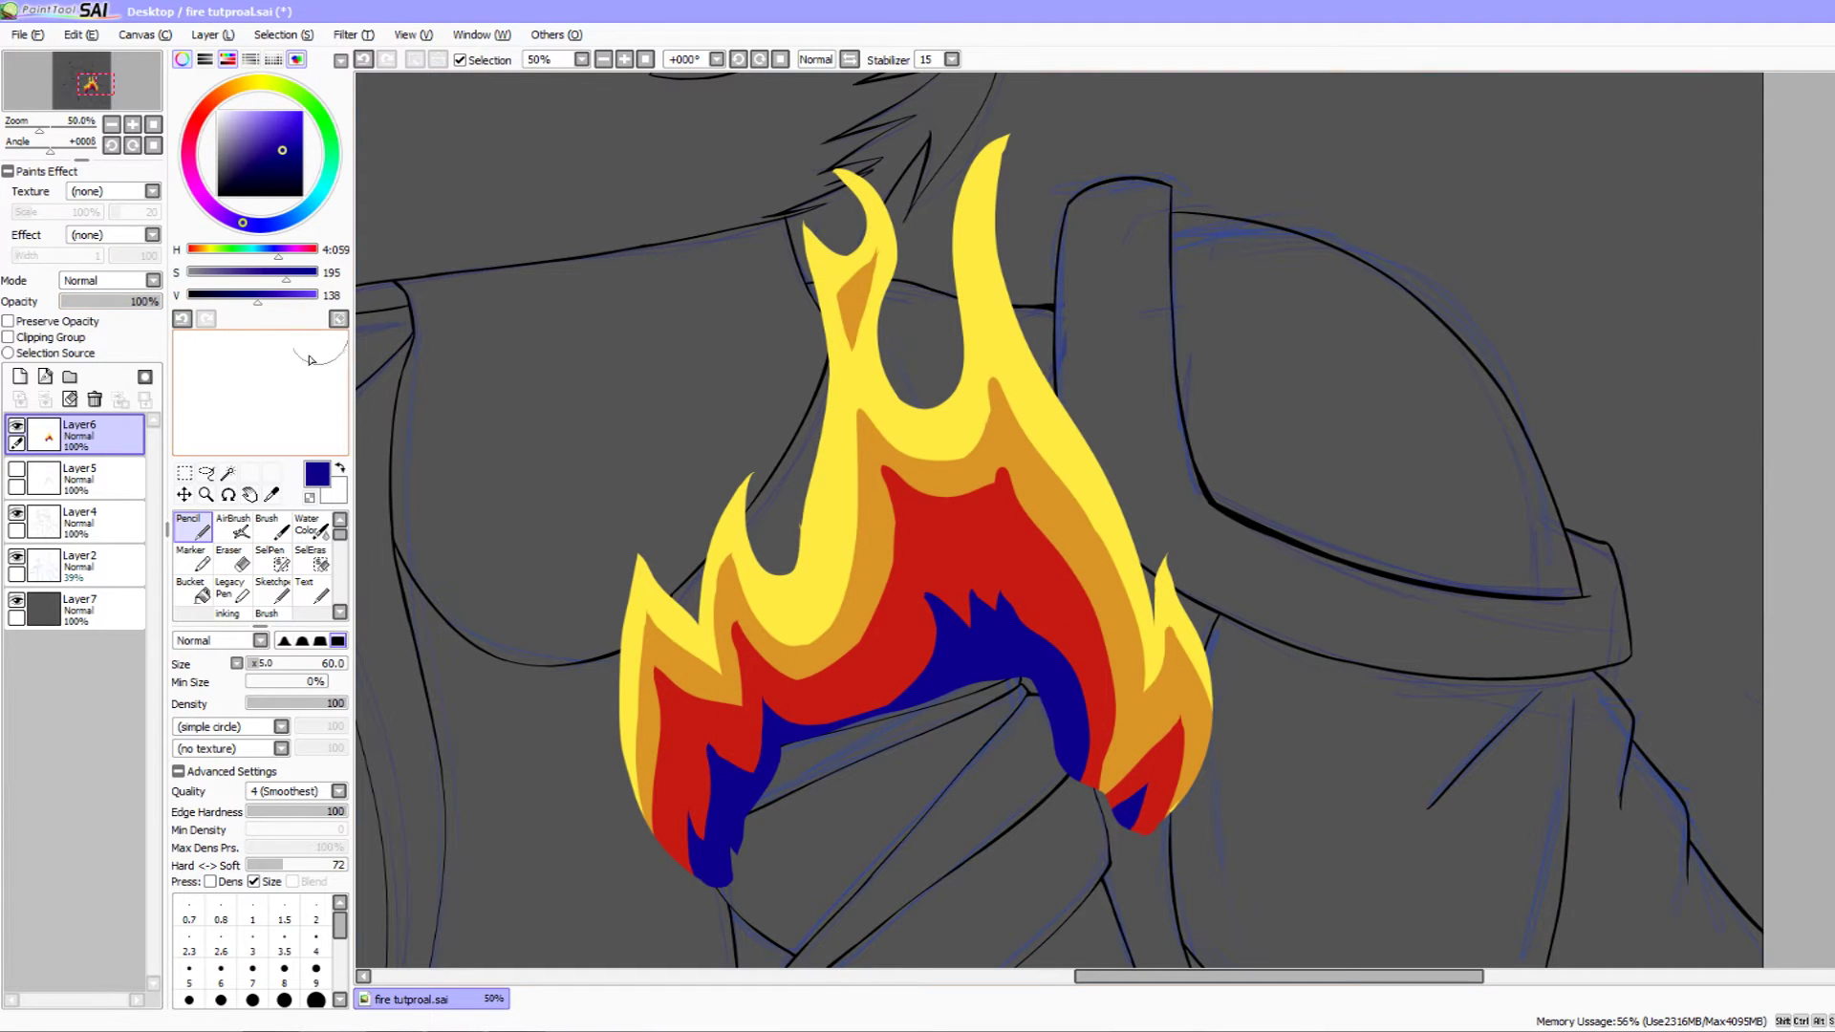
left_click(273, 527)
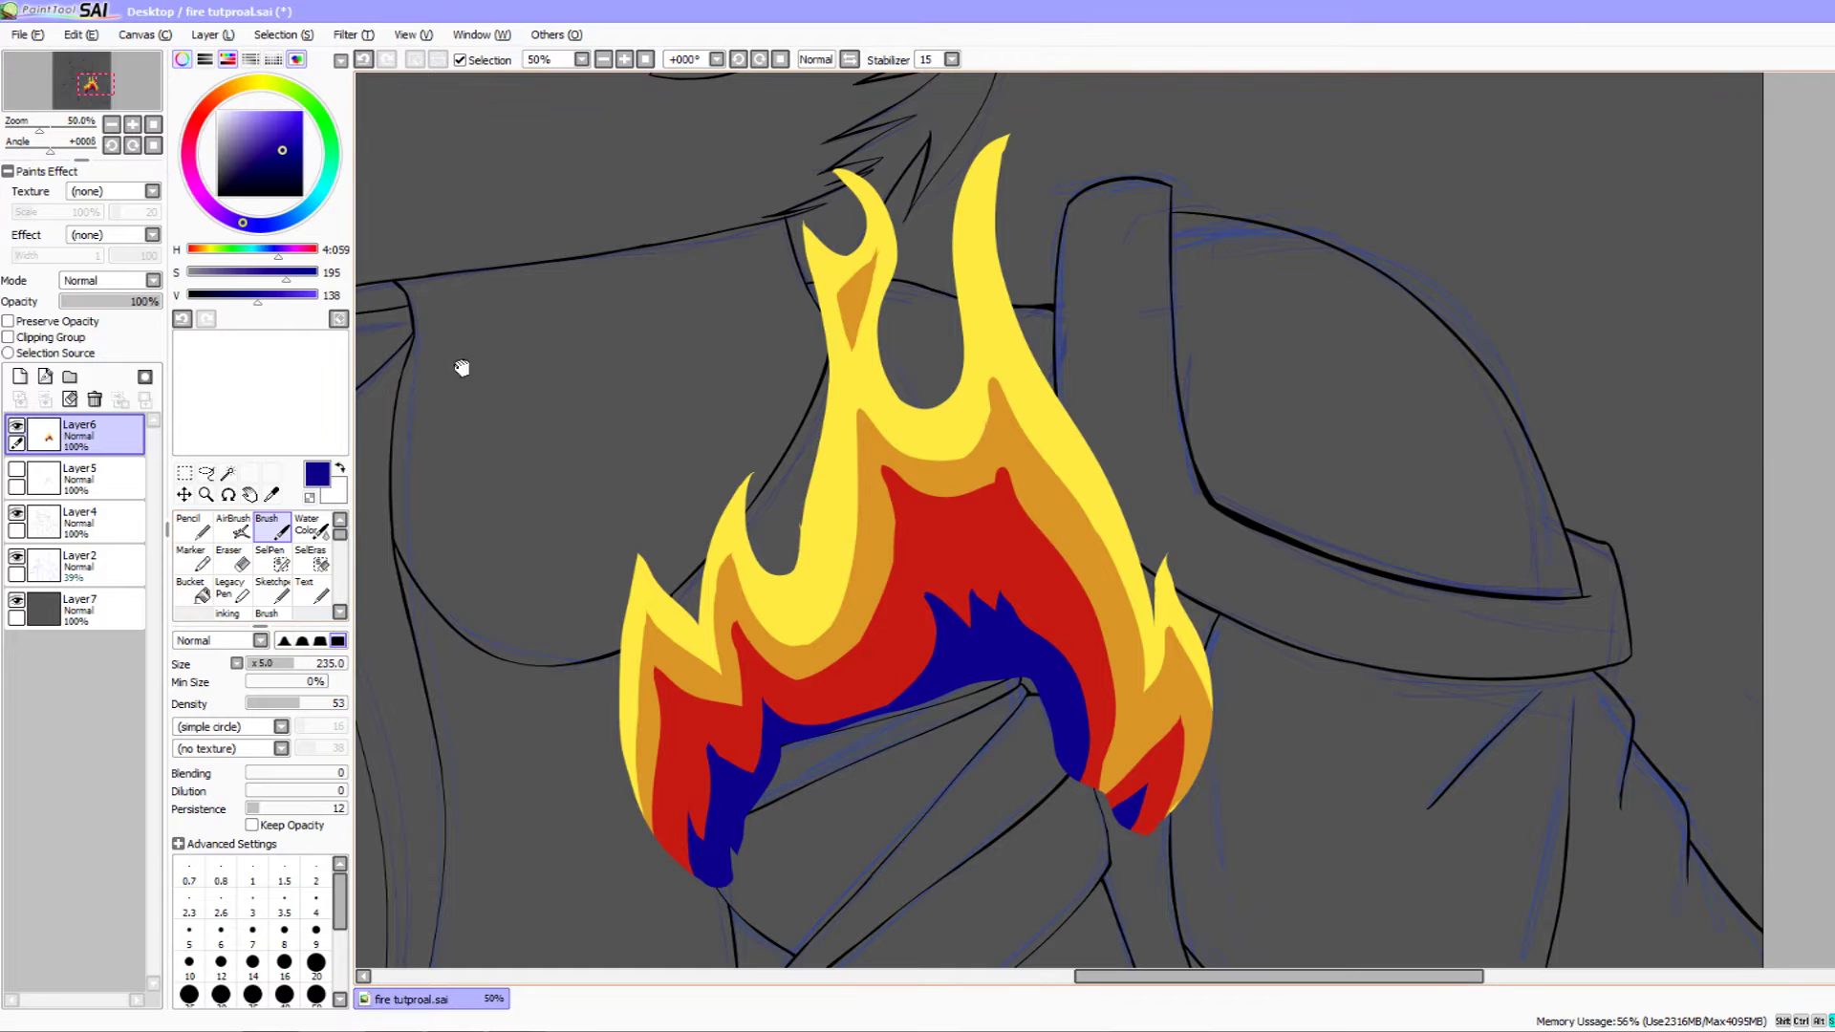
left_click_drag(461, 368, 459, 220)
- Lower the Pencil tool's density to 79
left_click(191, 527)
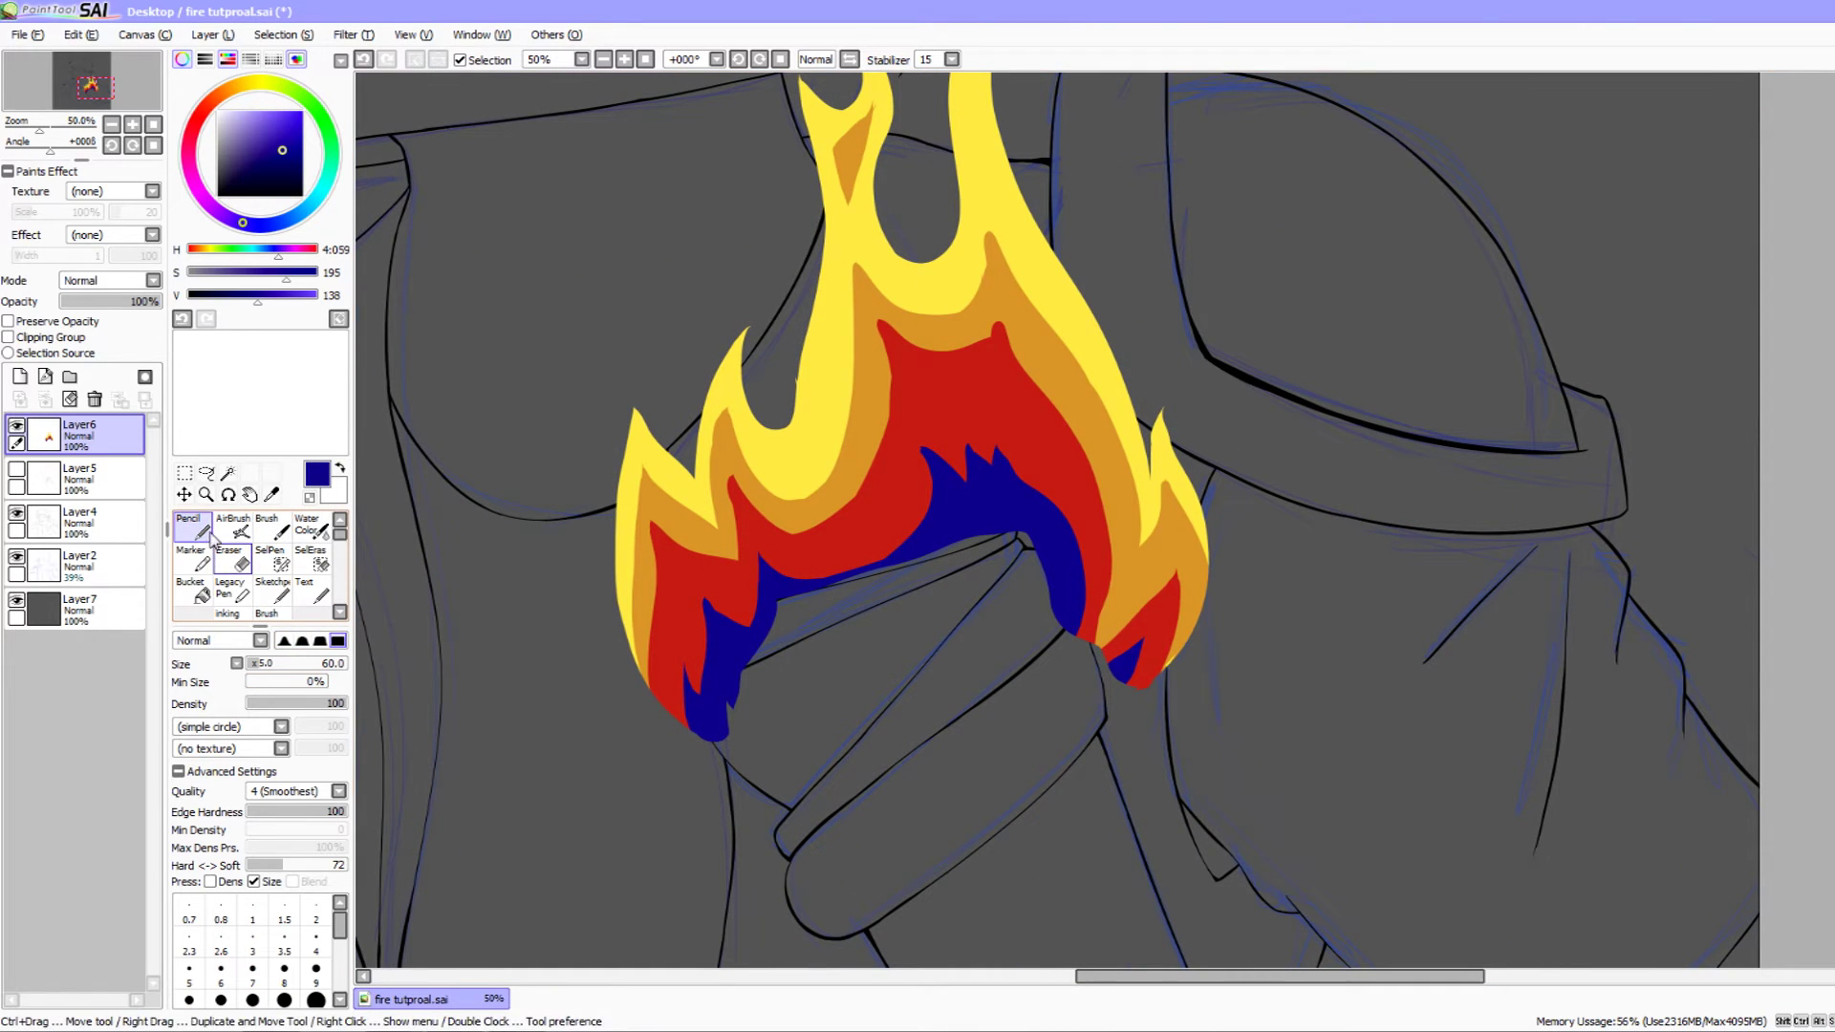
left_click_drag(314, 705, 332, 690)
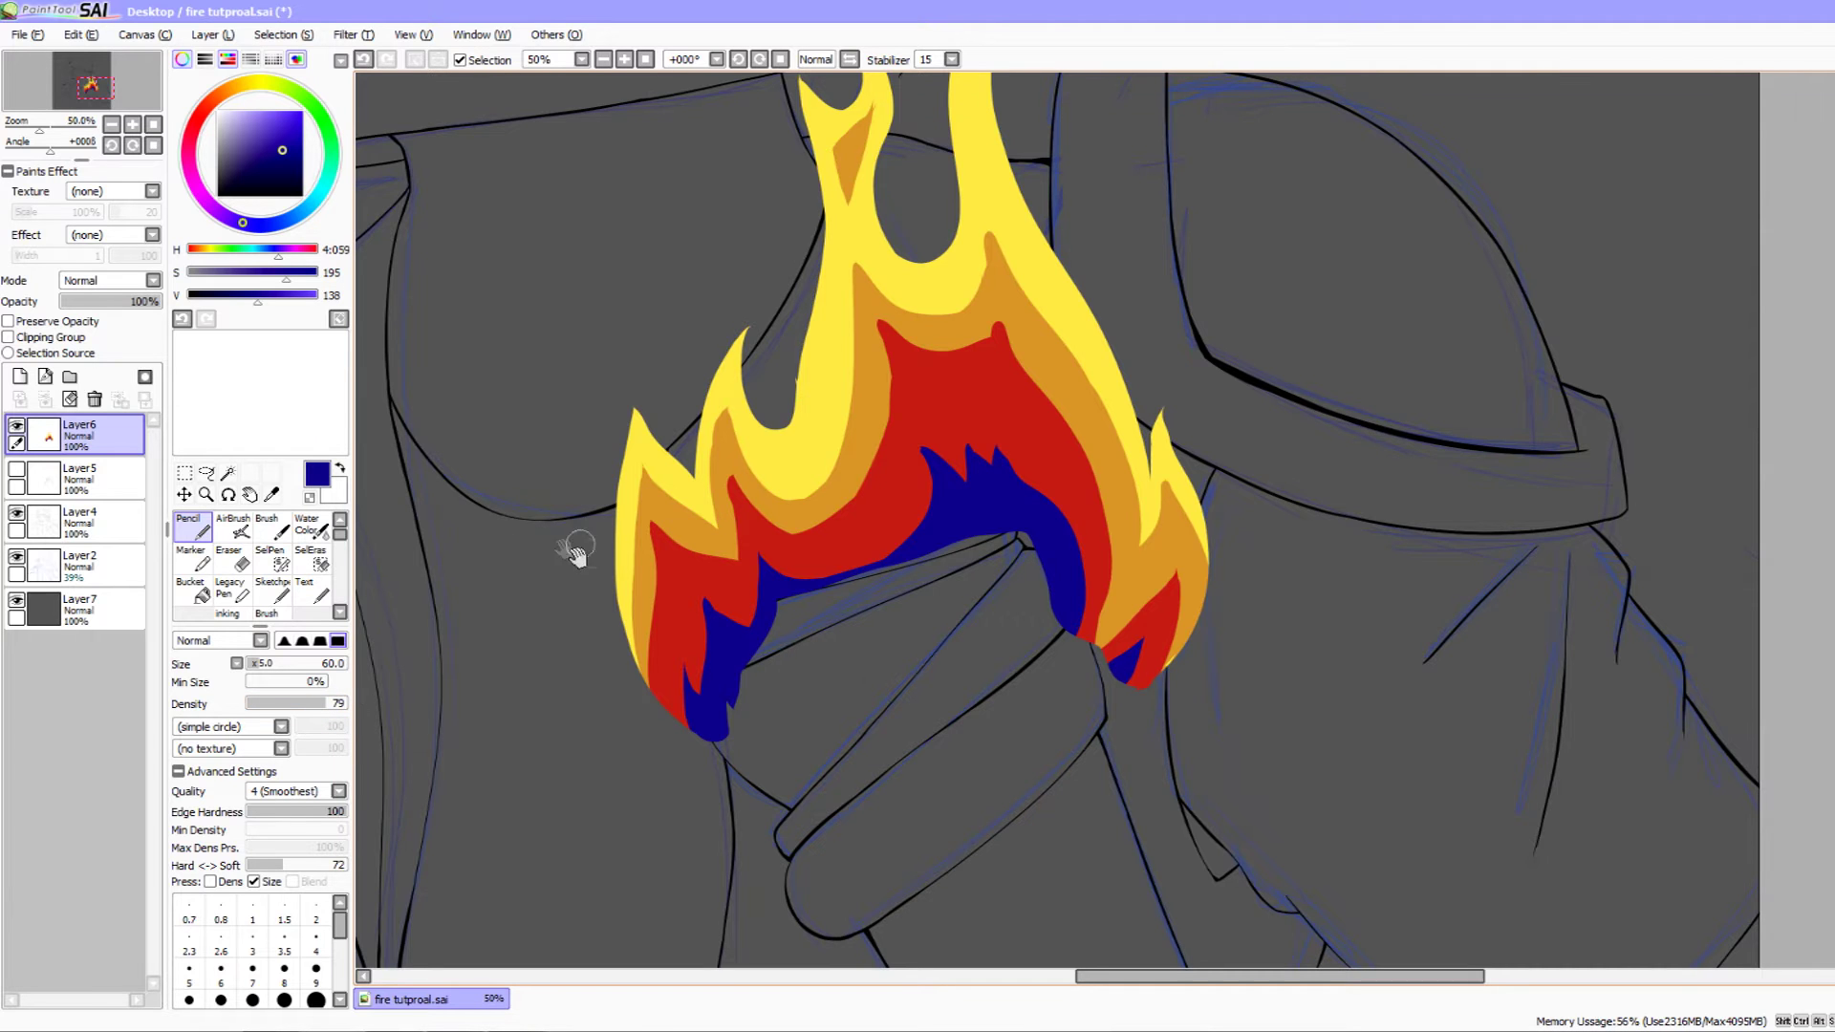
left_click_drag(400, 416, 420, 302)
- Feather the left tongue's blue base over the torch wrapping with short translucent Pencil strokes
left_click(133, 124)
left_click(133, 124)
left_click(133, 124)
mouse_move(372, 549)
left_mouse_down()
mouse_move(764, 449)
mouse_move(875, 398)
left_mouse_up()
left_click_drag(659, 406, 662, 533)
left_click_drag(682, 365, 674, 501)
mouse_move(726, 314)
left_mouse_down()
mouse_move(690, 490)
mouse_move(770, 537)
left_mouse_up()
mouse_move(549, 674)
left_mouse_down()
mouse_move(614, 609)
mouse_move(616, 547)
mouse_move(663, 666)
mouse_move(524, 605)
mouse_move(577, 602)
left_mouse_up()
mouse_move(609, 674)
left_mouse_down()
mouse_move(602, 604)
mouse_move(653, 697)
left_mouse_up()
left_click_drag(694, 518, 621, 764)
mouse_move(684, 450)
left_mouse_down()
mouse_move(684, 564)
mouse_move(654, 571)
left_mouse_up()
- Brush translucent blue strokes along the upper edge of the torch wrapping towards its peak
mouse_move(635, 495)
left_mouse_down()
mouse_move(655, 539)
mouse_move(653, 493)
mouse_move(871, 432)
left_mouse_up()
left_click_drag(642, 518, 1072, 336)
mouse_move(803, 476)
left_mouse_down()
mouse_move(1192, 291)
mouse_move(1293, 280)
left_mouse_up()
mouse_move(1202, 322)
left_mouse_down()
mouse_move(1139, 348)
mouse_move(1164, 355)
mouse_move(1084, 405)
left_mouse_up()
left_click_drag(1143, 344, 1013, 432)
left_click_drag(1227, 380, 1088, 397)
mouse_move(1147, 345)
left_mouse_down()
mouse_move(1192, 398)
mouse_move(1127, 328)
left_mouse_up()
- Paint feathered blue strokes down the right side of the torch top and along the lower diagonal fold line
mouse_move(1127, 328)
left_mouse_down()
mouse_move(1156, 585)
mouse_move(1189, 306)
mouse_move(1109, 422)
mouse_move(970, 496)
left_mouse_up()
left_click_drag(1117, 389, 813, 623)
left_click_drag(879, 597, 1004, 457)
mouse_move(1004, 457)
left_mouse_down()
mouse_move(840, 536)
mouse_move(999, 378)
mouse_move(888, 548)
mouse_move(847, 549)
mouse_move(965, 421)
left_mouse_up()
left_click_drag(905, 508, 1008, 345)
mouse_move(1006, 475)
left_mouse_down()
mouse_move(914, 580)
mouse_move(956, 477)
mouse_move(1004, 458)
mouse_move(971, 491)
mouse_move(1028, 461)
mouse_move(1057, 426)
mouse_move(1044, 409)
mouse_move(1248, 218)
mouse_move(1297, 354)
left_mouse_up()
left_click_drag(1158, 410, 1086, 483)
mouse_move(1180, 321)
left_mouse_down()
mouse_move(1106, 401)
mouse_move(1172, 388)
mouse_move(1302, 467)
mouse_move(1417, 430)
left_mouse_up()
mouse_move(913, 680)
left_mouse_down()
mouse_move(932, 717)
mouse_move(835, 726)
mouse_move(916, 734)
left_mouse_up()
- Layer blue strokes in the narrow strip between the torch's upper edge and its first fold line
mouse_move(709, 394)
left_mouse_down()
mouse_move(741, 525)
mouse_move(778, 410)
mouse_move(1106, 261)
left_mouse_up()
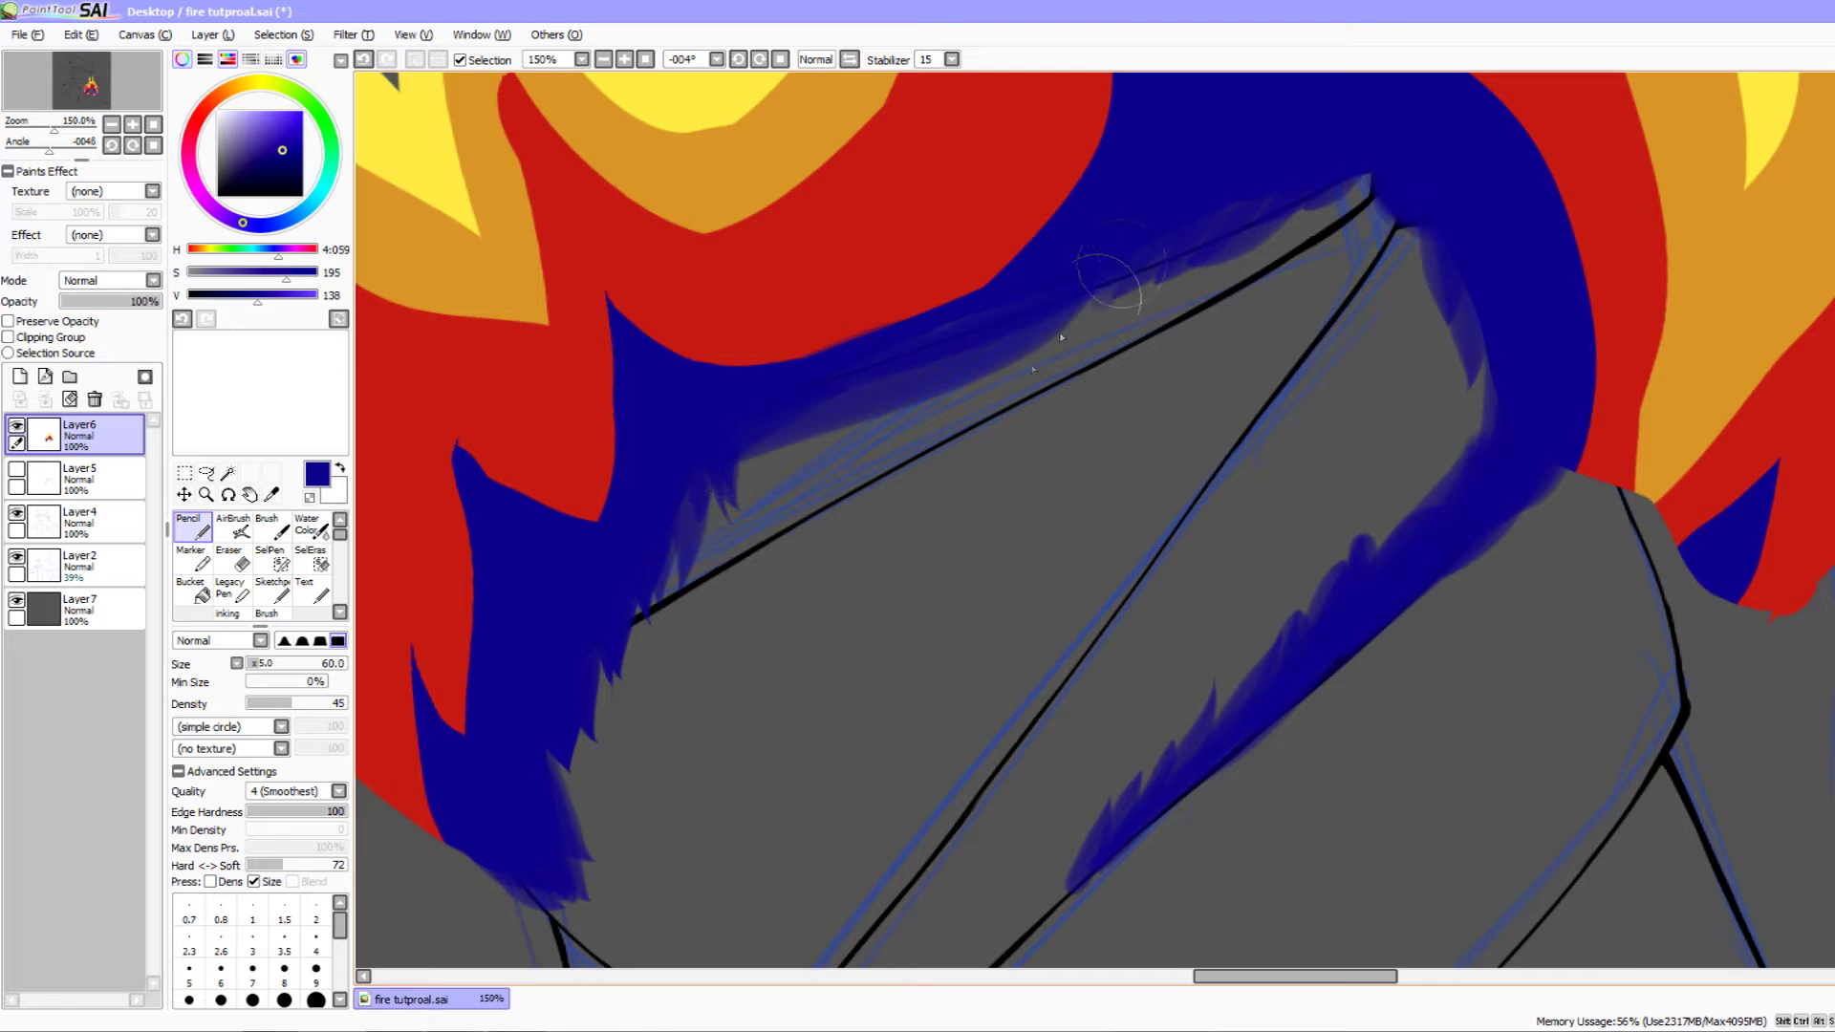
mouse_move(961, 353)
left_mouse_down()
mouse_move(778, 410)
mouse_move(613, 621)
mouse_move(848, 486)
left_mouse_up()
left_click_drag(647, 590, 984, 406)
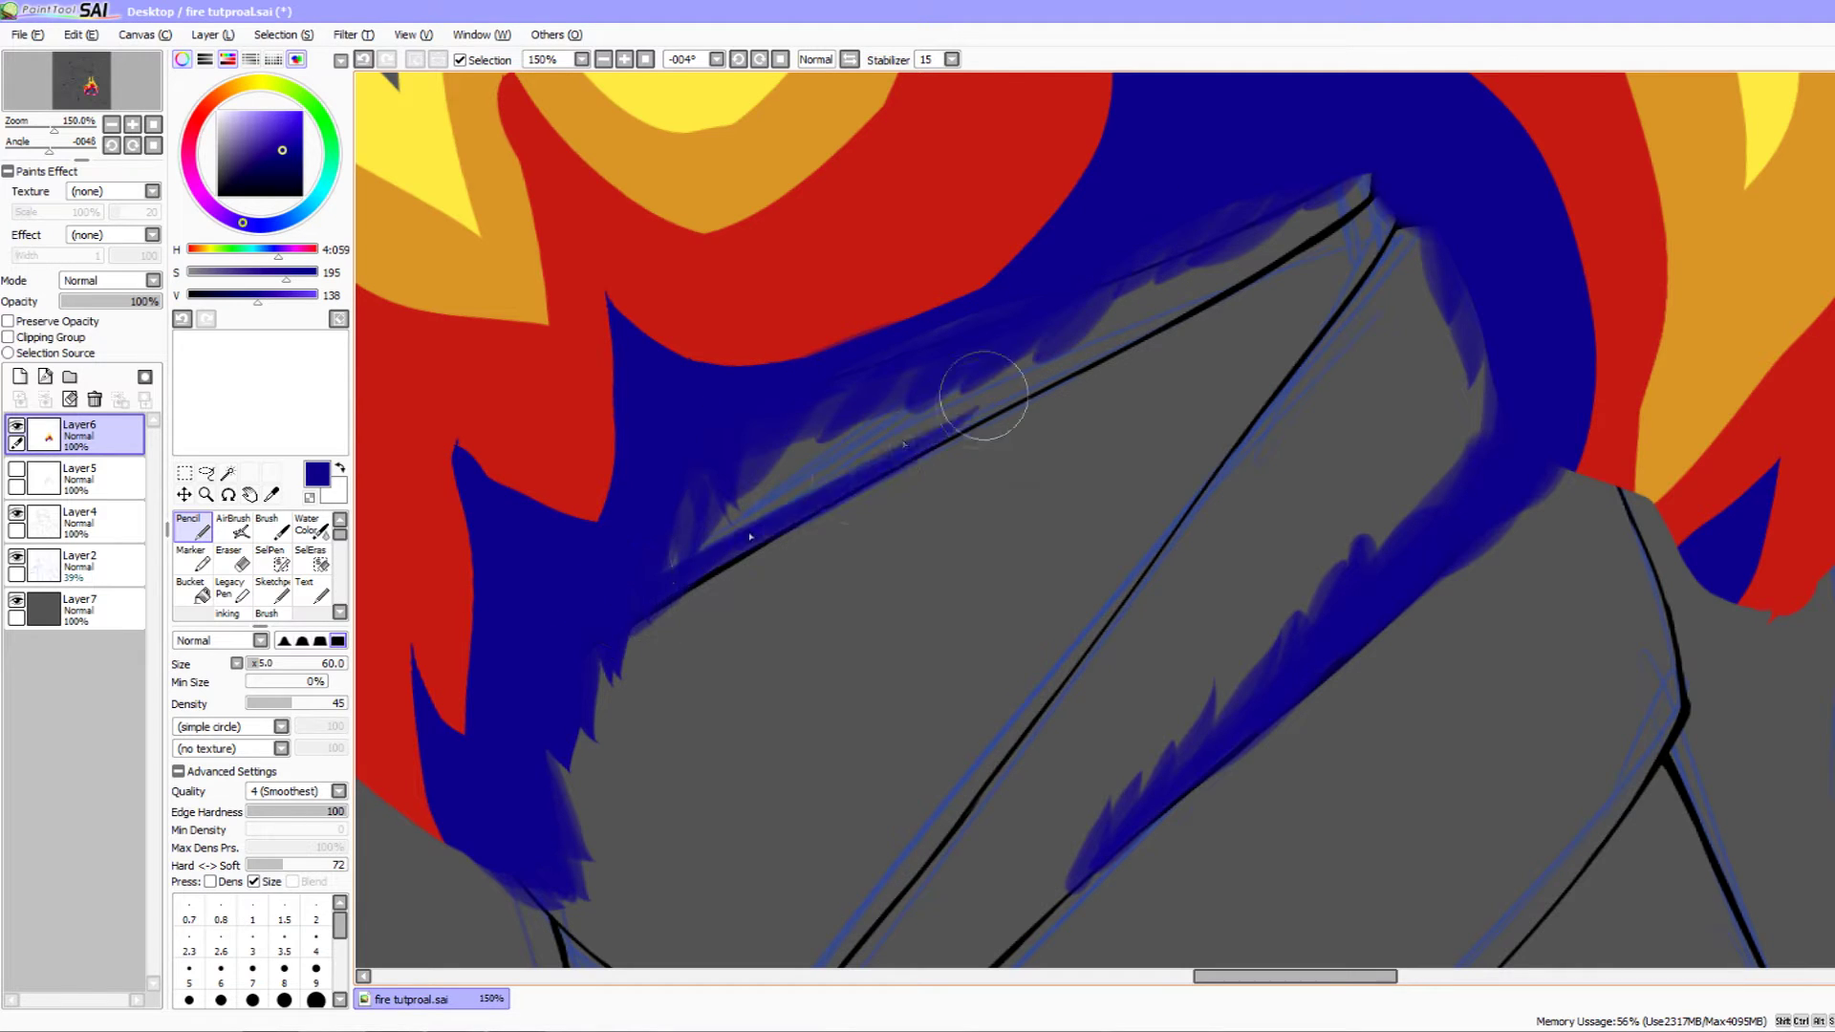
left_click_drag(669, 575, 783, 470)
- Touch up the blue tip at the left tongue's lower end, undoing the stroke that strays along the wrapping's edge
left_click_drag(832, 573, 932, 226)
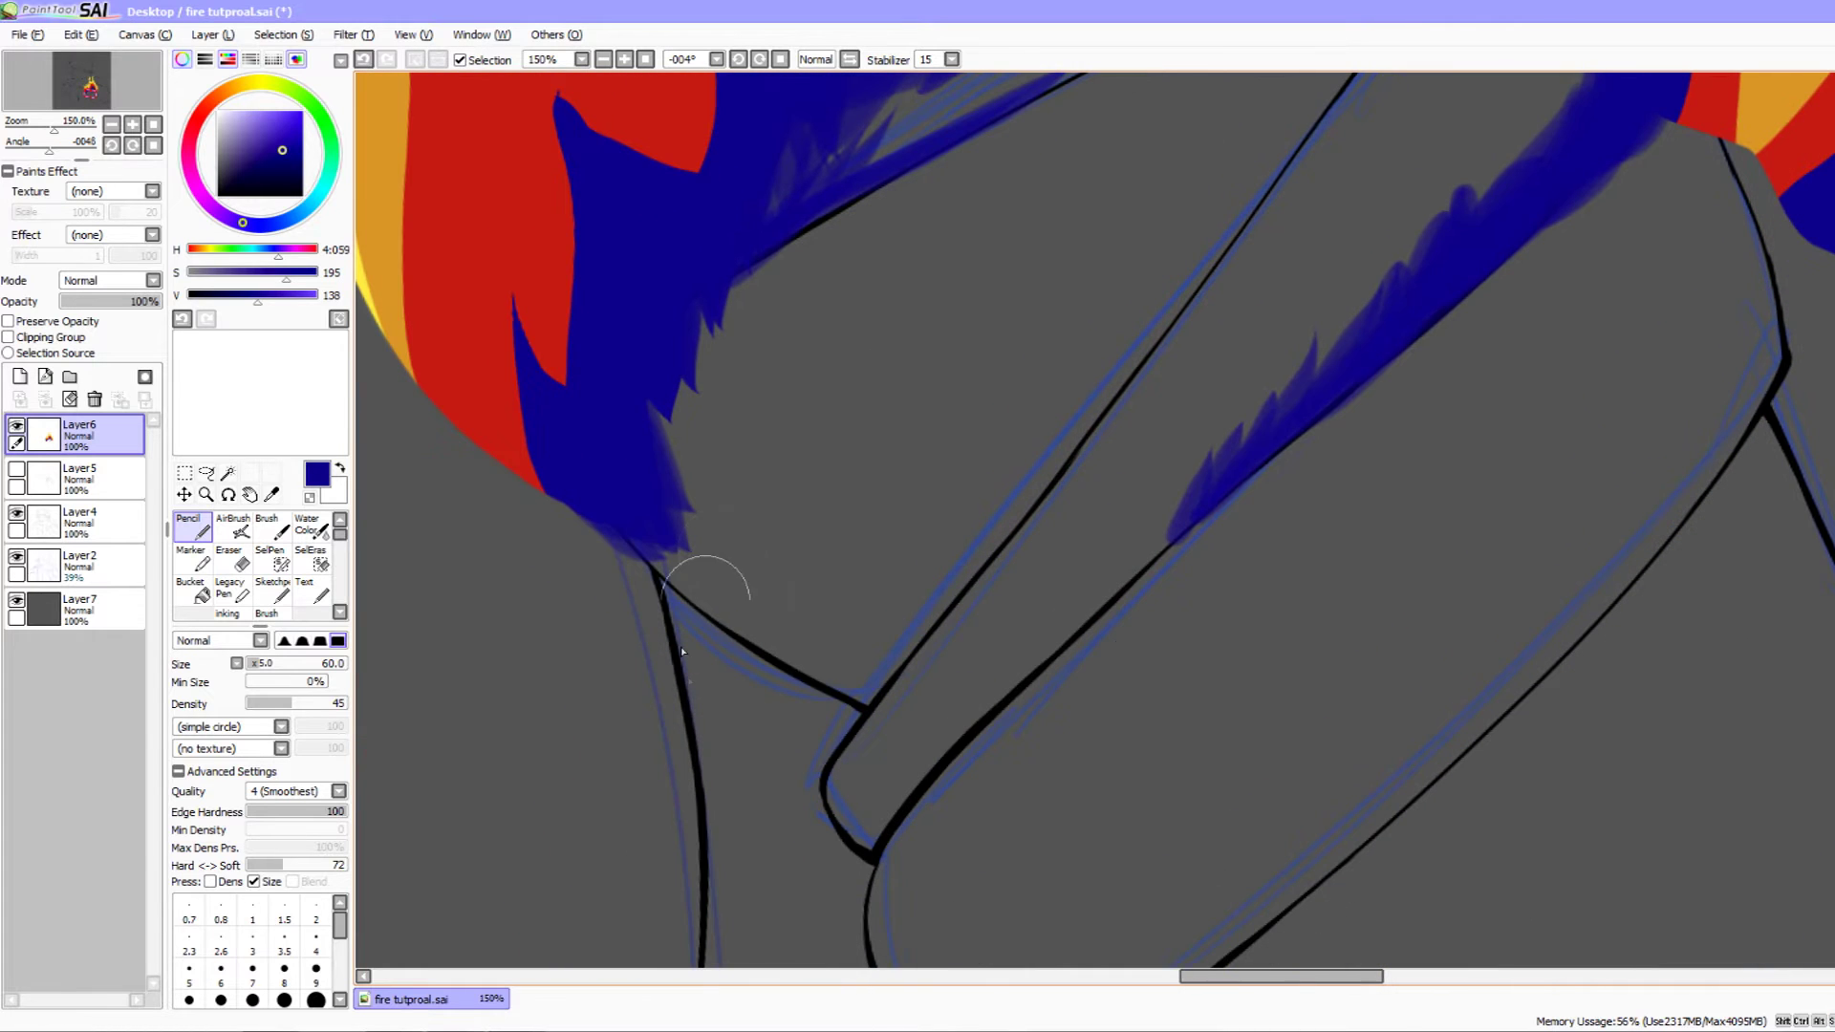
left_click_drag(638, 554, 864, 667)
key("ctrl+z")
left_click_drag(745, 606, 849, 689)
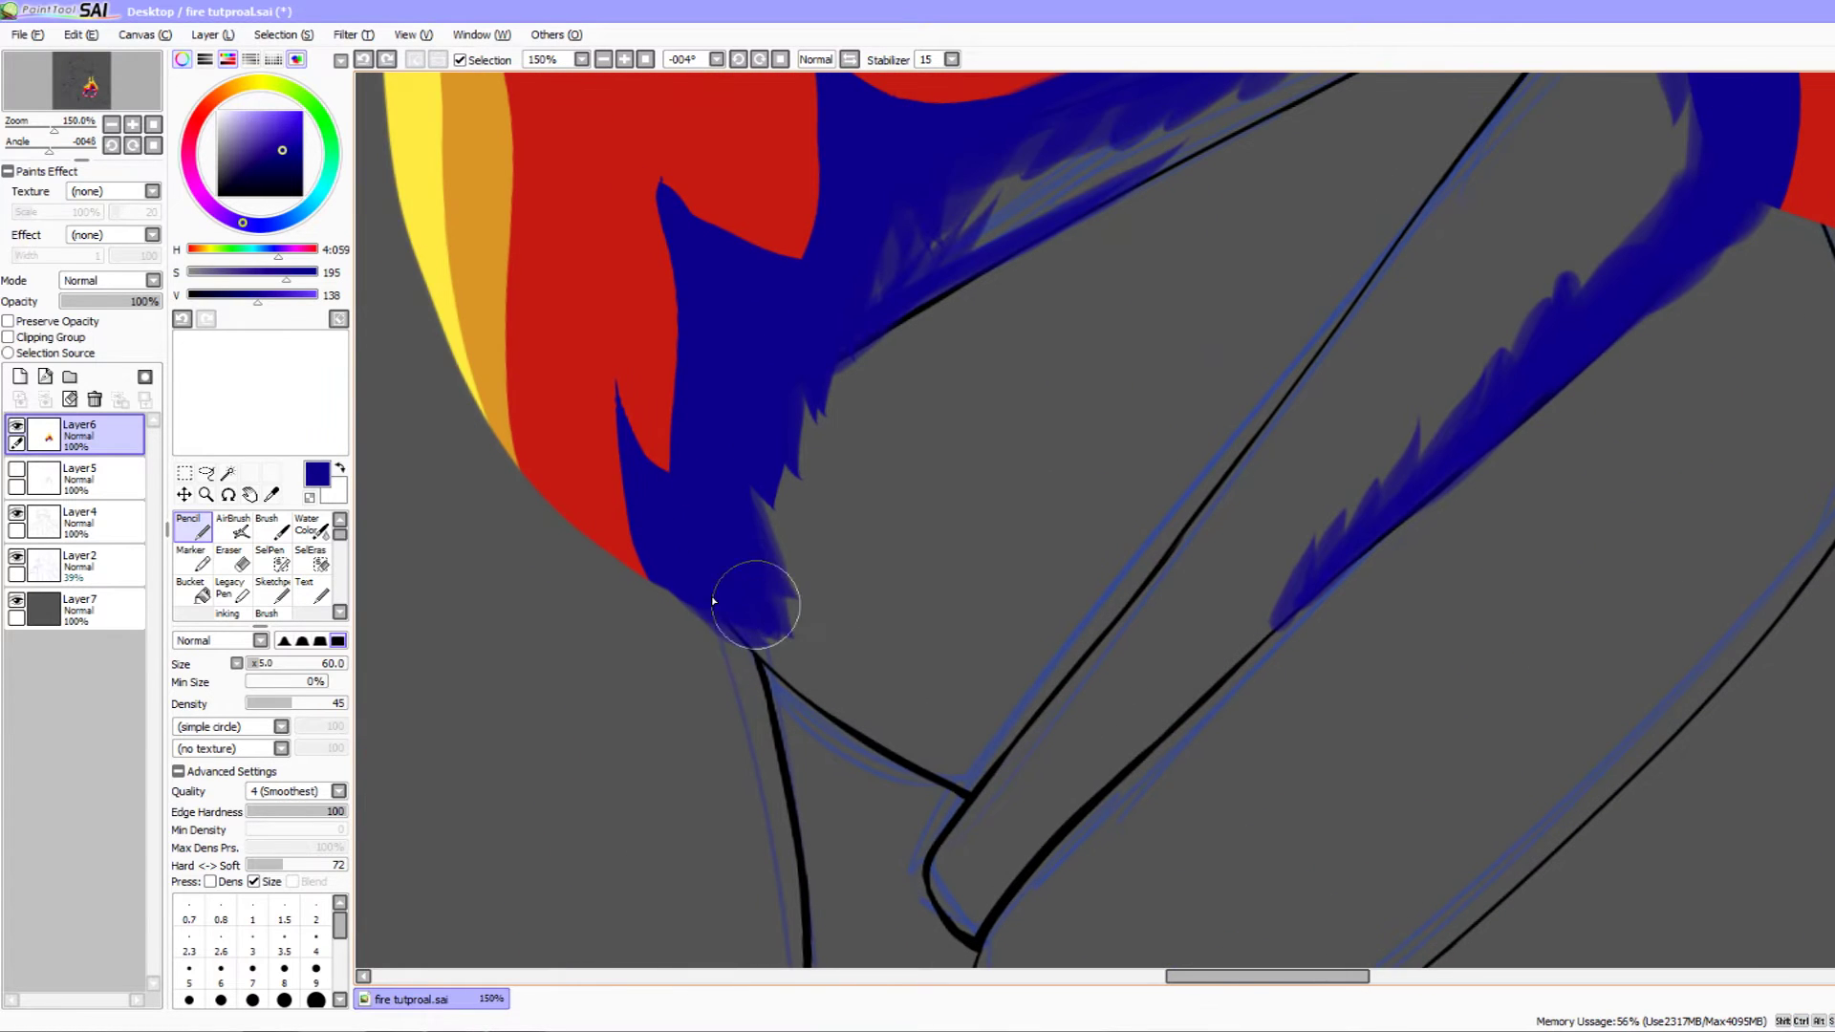
left_click_drag(717, 694, 516, 967)
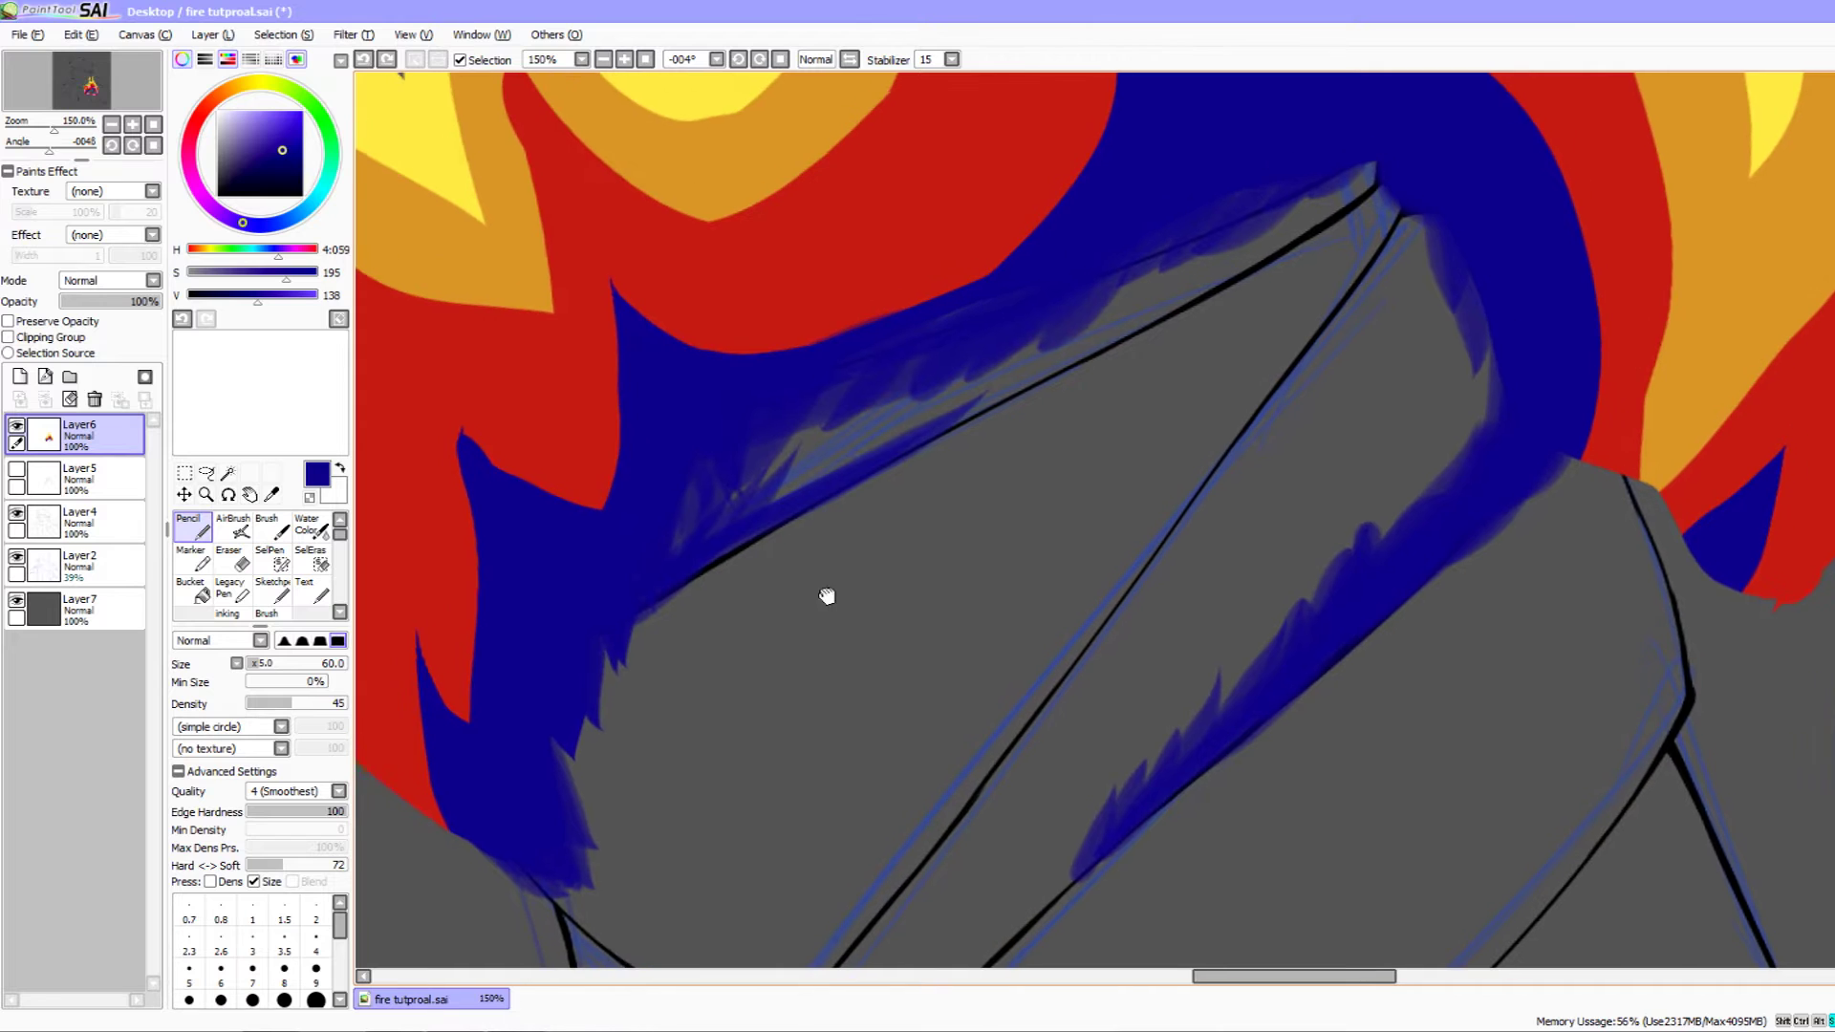
left_click_drag(824, 598, 846, 589)
scroll(874, 540, "down", 4)
scroll(875, 539, "left", 2)
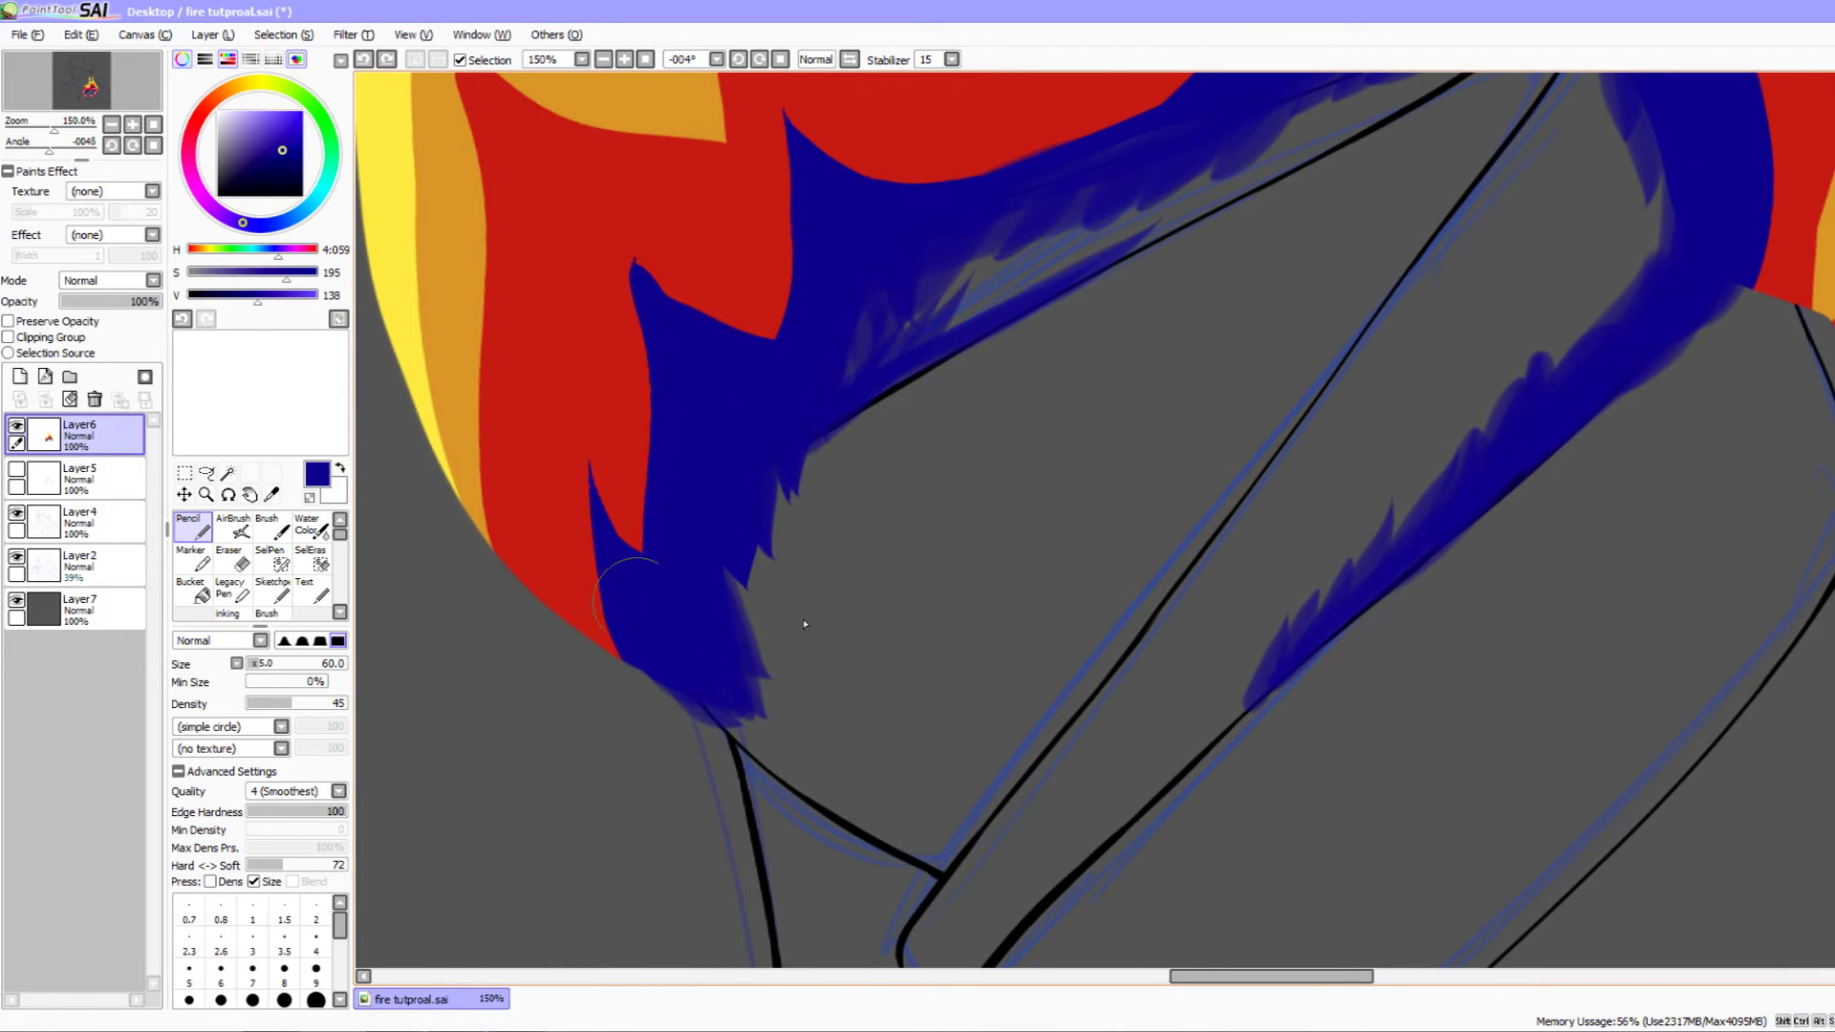
- Fill the remaining grey gaps in the strip above the first fold line with long blue strokes
scroll(848, 573, "up", 3)
scroll(848, 573, "right", 2)
left_click_drag(849, 448, 865, 435)
left_click_drag(814, 499, 986, 371)
mouse_move(739, 505)
left_mouse_down()
mouse_move(933, 442)
mouse_move(1105, 347)
left_mouse_up()
mouse_move(1025, 394)
left_mouse_down()
mouse_move(1366, 170)
mouse_move(1020, 360)
mouse_move(1368, 179)
left_mouse_up()
- Paint feathered blue strokes down the middle fold line from the peak of the torch wrapping
left_click_drag(1185, 359, 1081, 520)
left_click_drag(1215, 562, 1120, 351)
mouse_move(1202, 182)
left_mouse_down()
mouse_move(1121, 292)
mouse_move(1202, 146)
mouse_move(776, 755)
mouse_move(867, 555)
mouse_move(928, 451)
mouse_move(864, 626)
mouse_move(960, 443)
mouse_move(943, 516)
mouse_move(853, 636)
mouse_move(963, 497)
left_mouse_up()
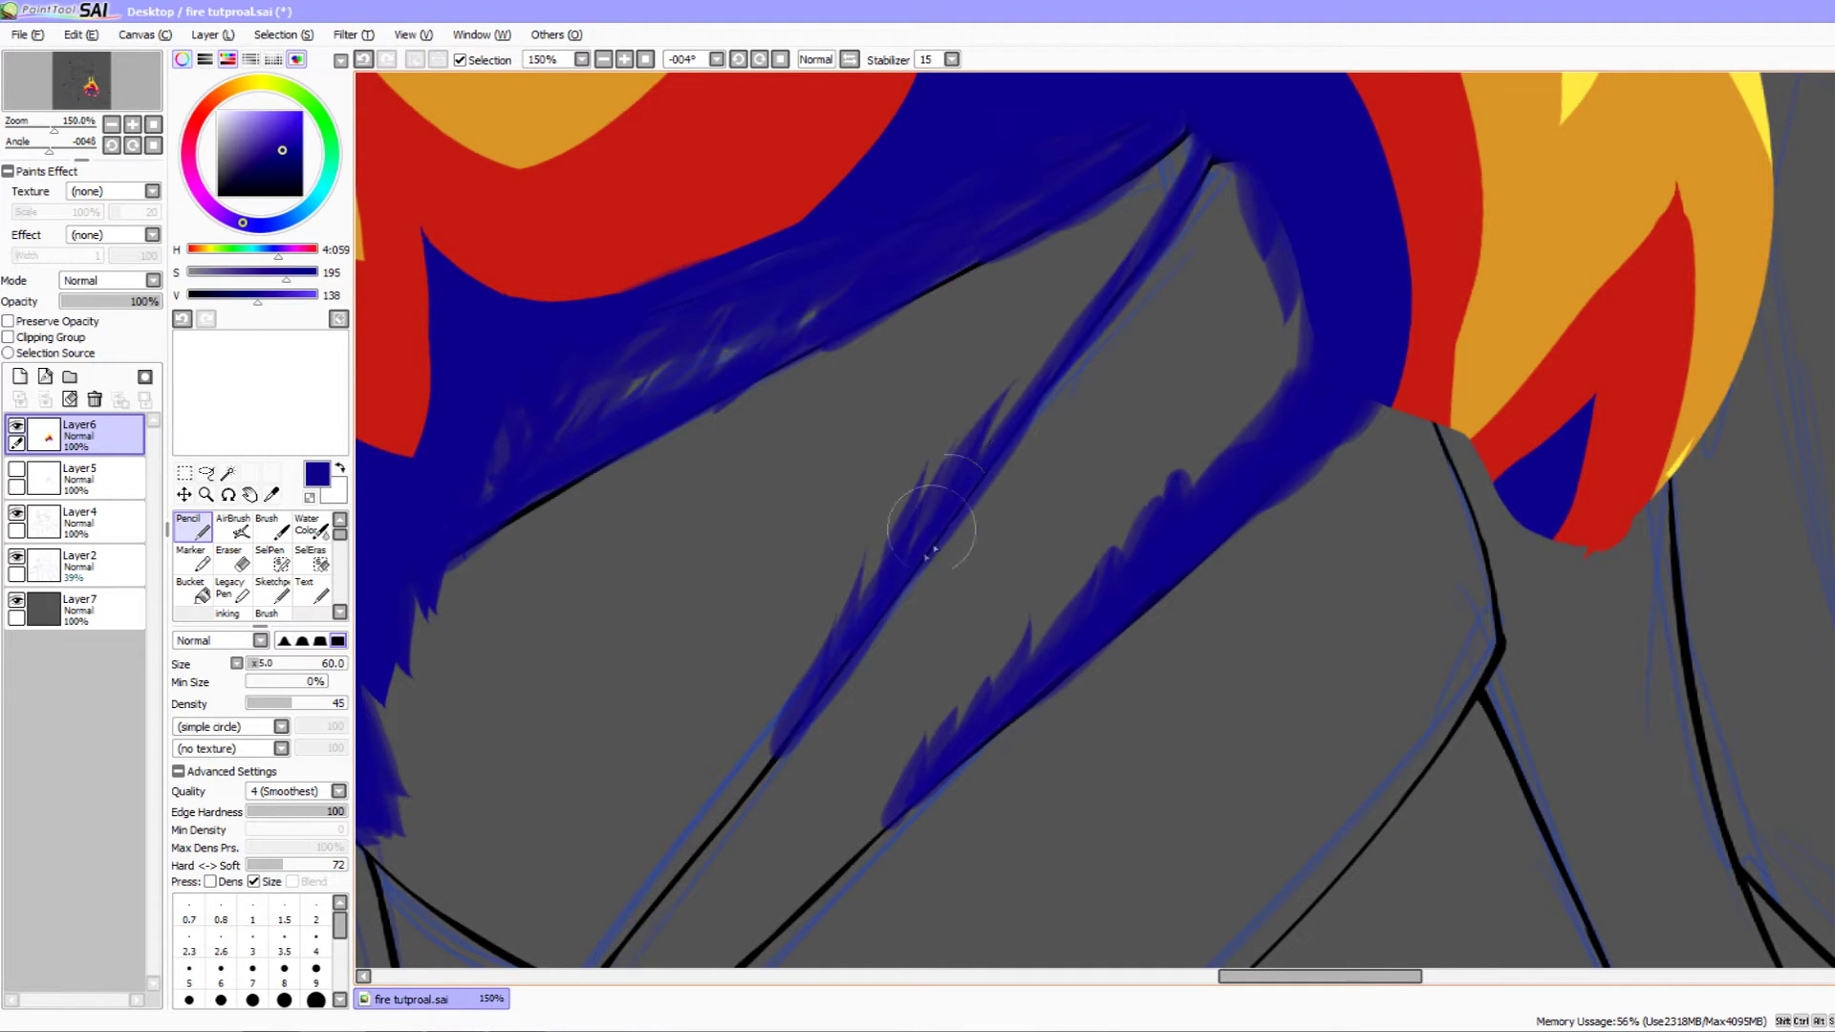
mouse_move(1006, 433)
left_mouse_down()
mouse_move(975, 499)
mouse_move(1111, 292)
left_mouse_up()
- Finish the feathered blue strokes on the middle fold line and brush blue over the torch at the small right tongue's base
scroll(1032, 455, "down", 4)
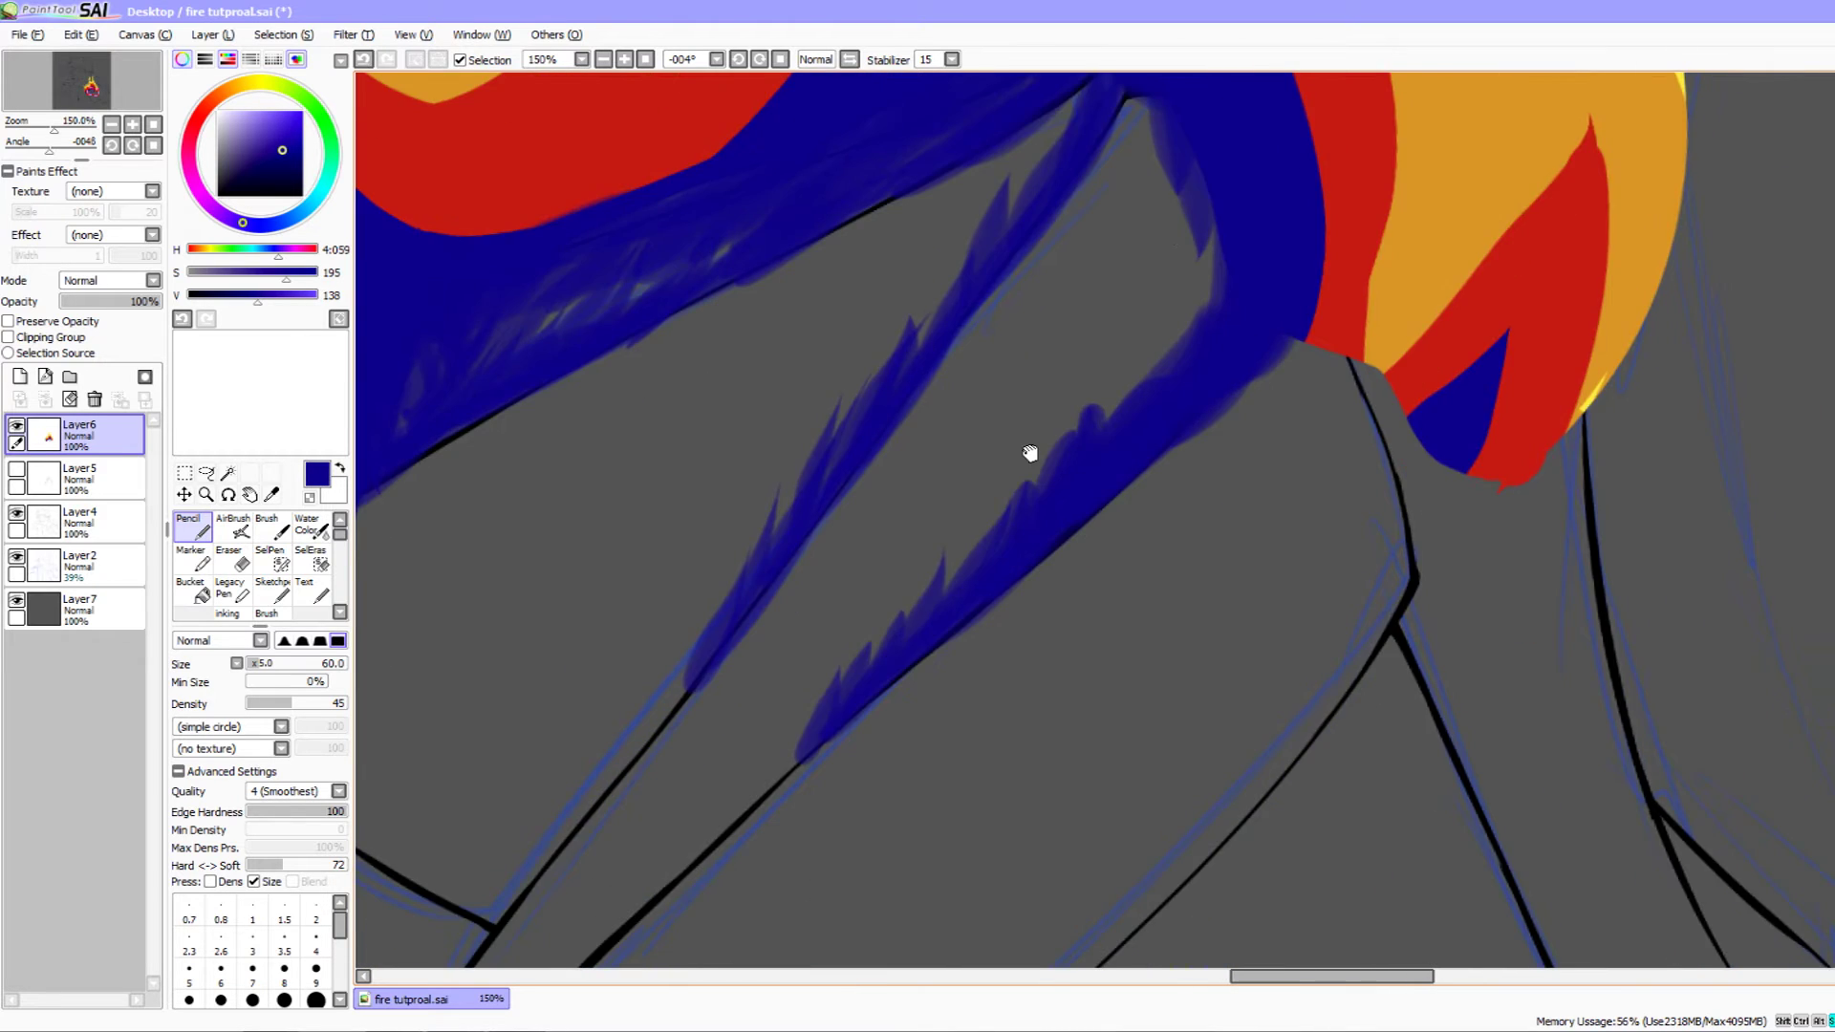
mouse_move(884, 609)
left_mouse_down()
mouse_move(904, 544)
mouse_move(889, 472)
mouse_move(846, 531)
left_mouse_up()
left_click_drag(938, 536, 445, 825)
mouse_move(1008, 459)
left_mouse_down()
mouse_move(961, 491)
mouse_move(1023, 441)
mouse_move(955, 488)
mouse_move(1021, 458)
mouse_move(979, 508)
mouse_move(1031, 461)
mouse_move(1019, 496)
mouse_move(1033, 491)
mouse_move(1002, 505)
mouse_move(1046, 426)
mouse_move(948, 462)
left_mouse_up()
key("ctrl+z")
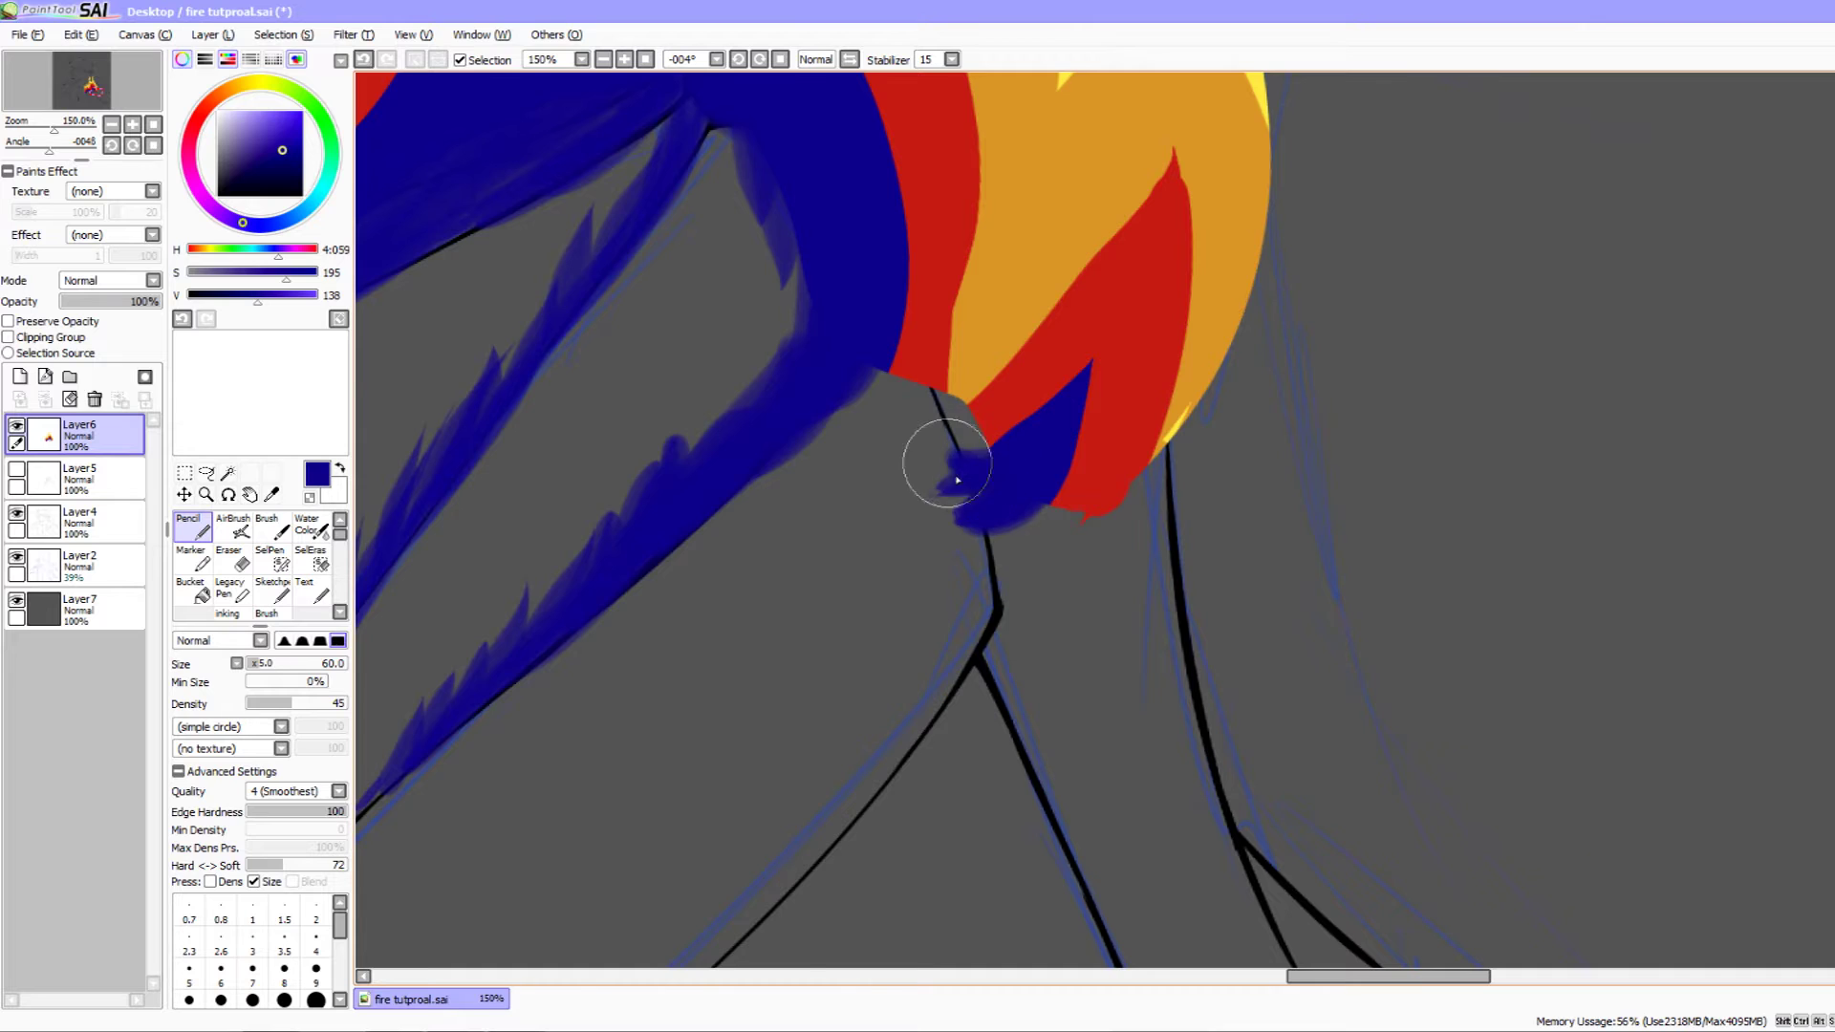
- Sample the flame's red and brush it over the torch edge between the central blue mass and the small right tongue
left_click_drag(931, 346, 899, 473)
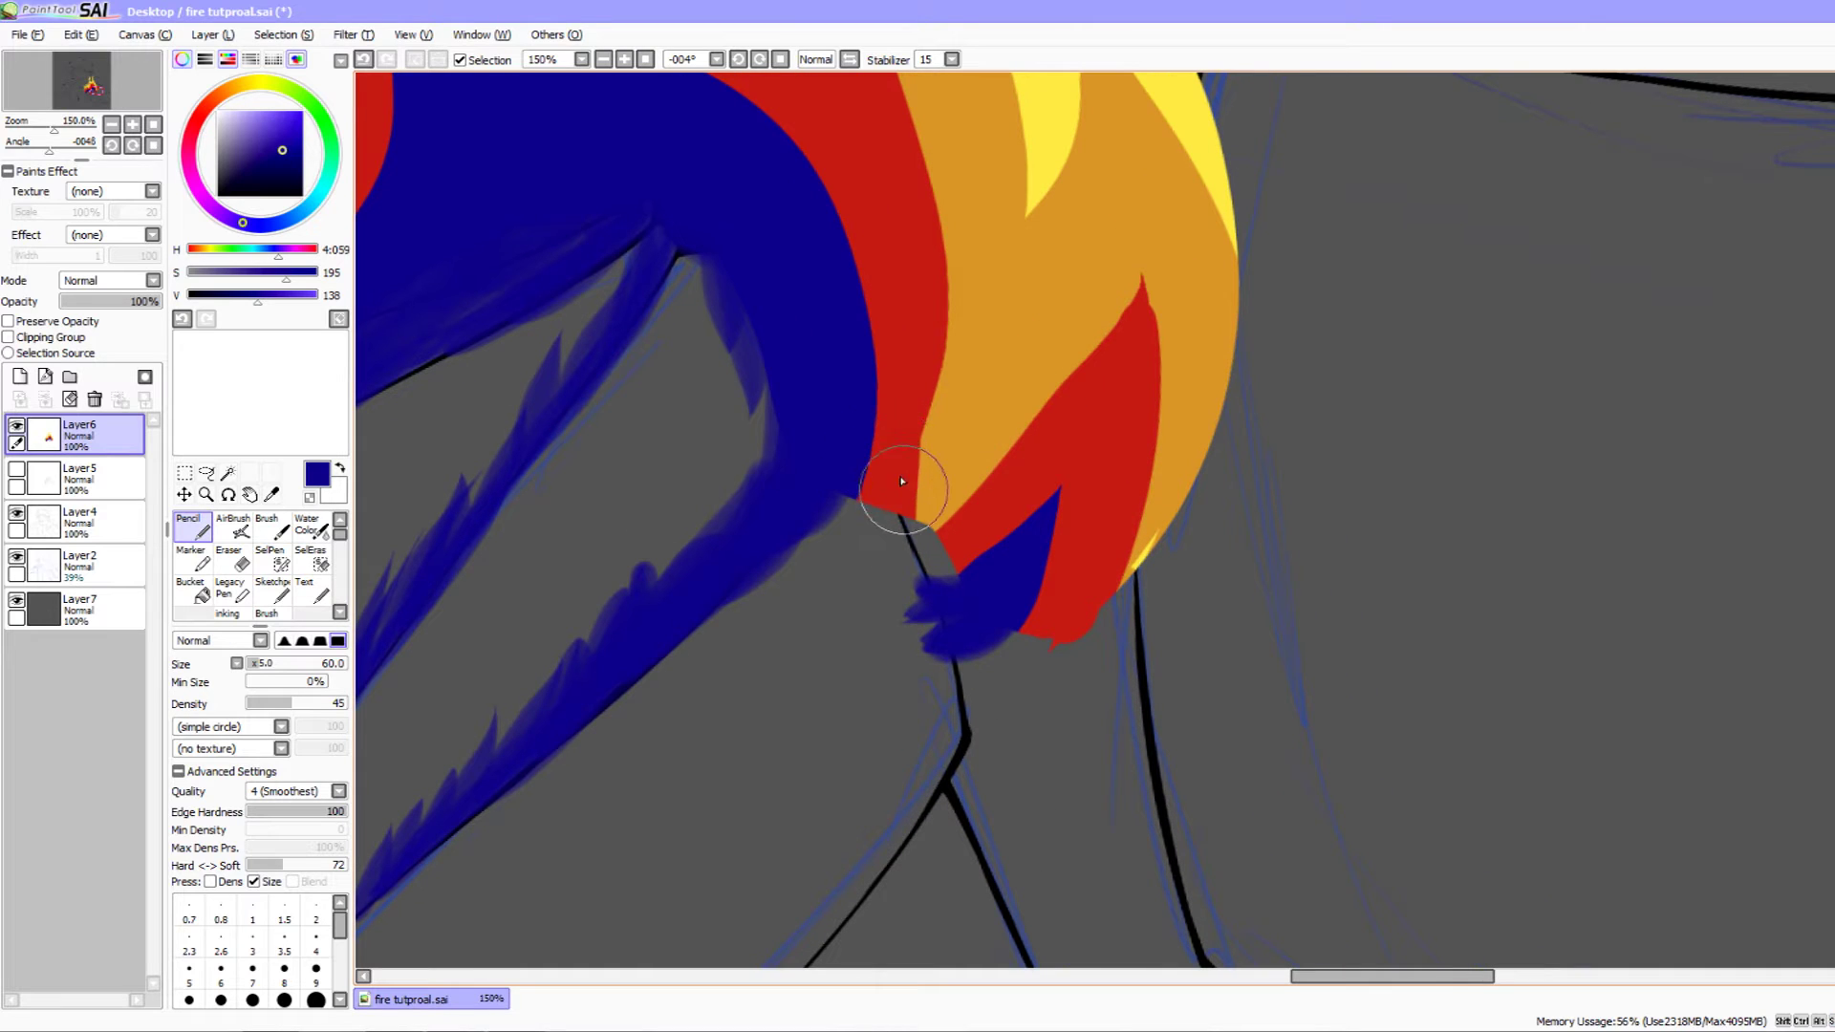
left_click(901, 481, "alt")
mouse_move(878, 497)
left_mouse_down()
mouse_move(870, 533)
mouse_move(923, 550)
left_mouse_up()
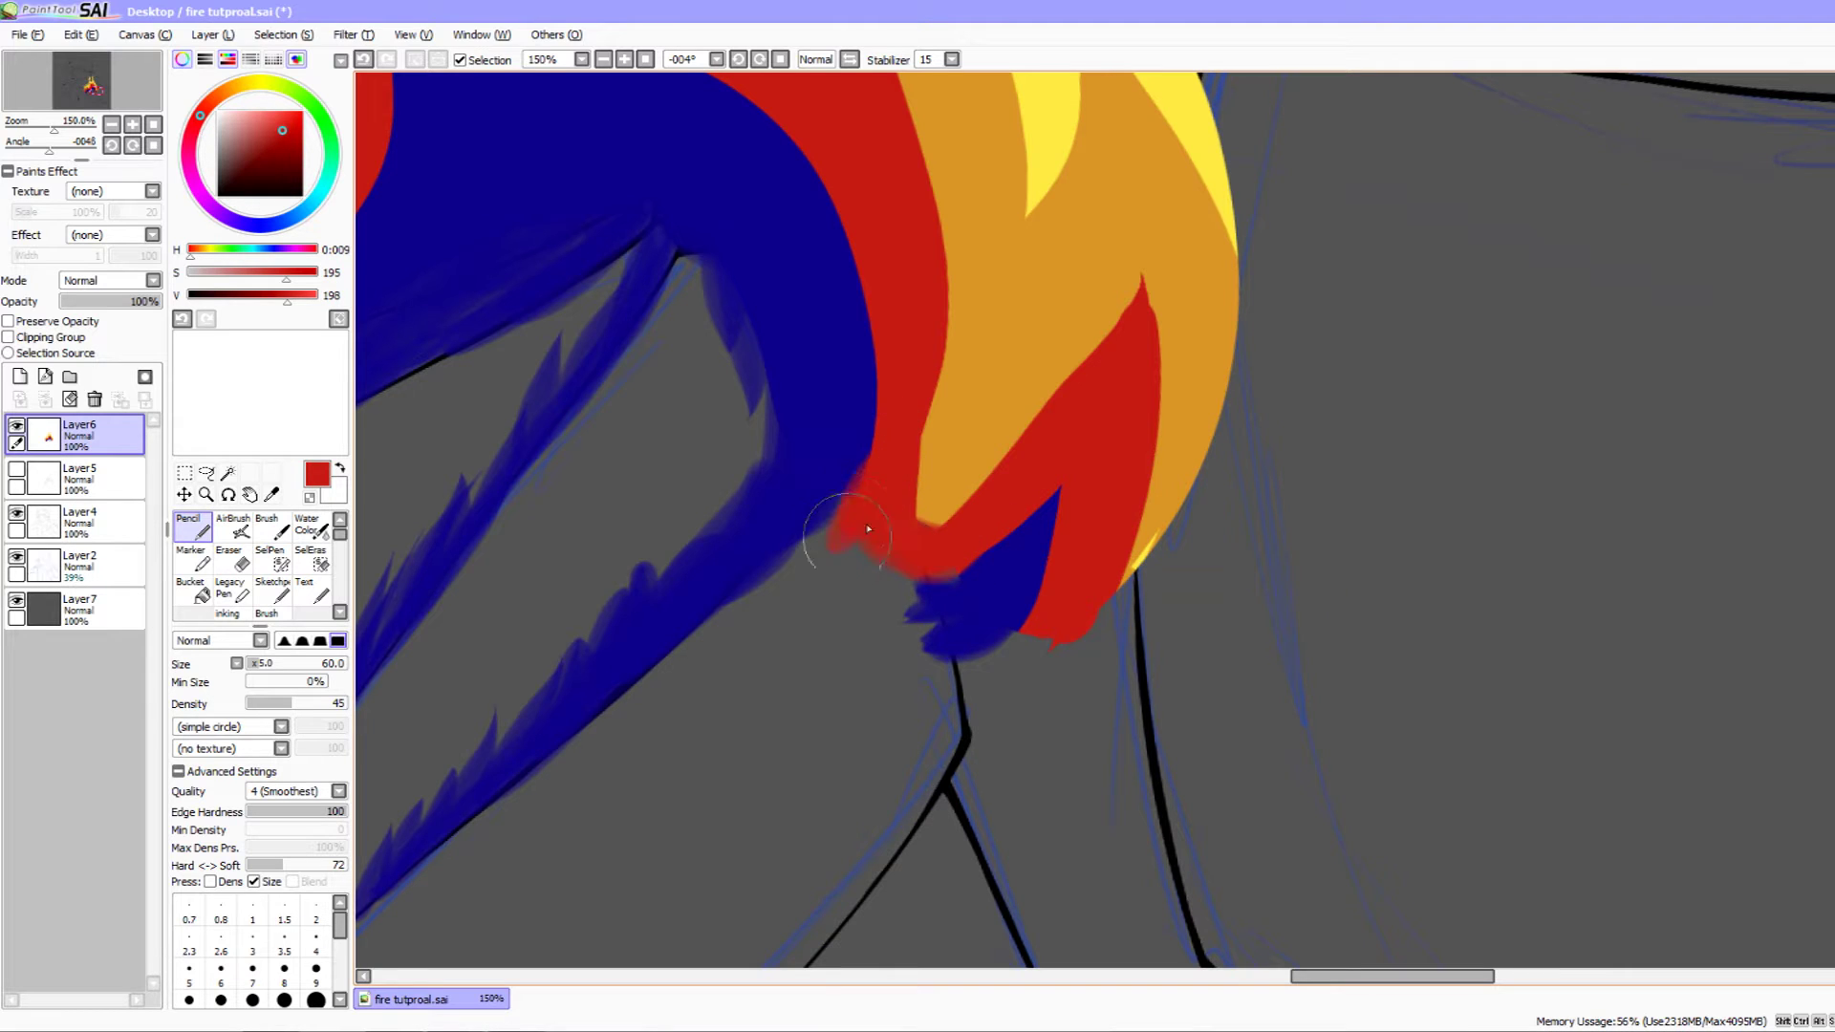
- Sample the dark blue and feather the small right tongue's blue shape upward into its red area
left_click(993, 578, "alt")
left_click_drag(987, 581, 899, 612)
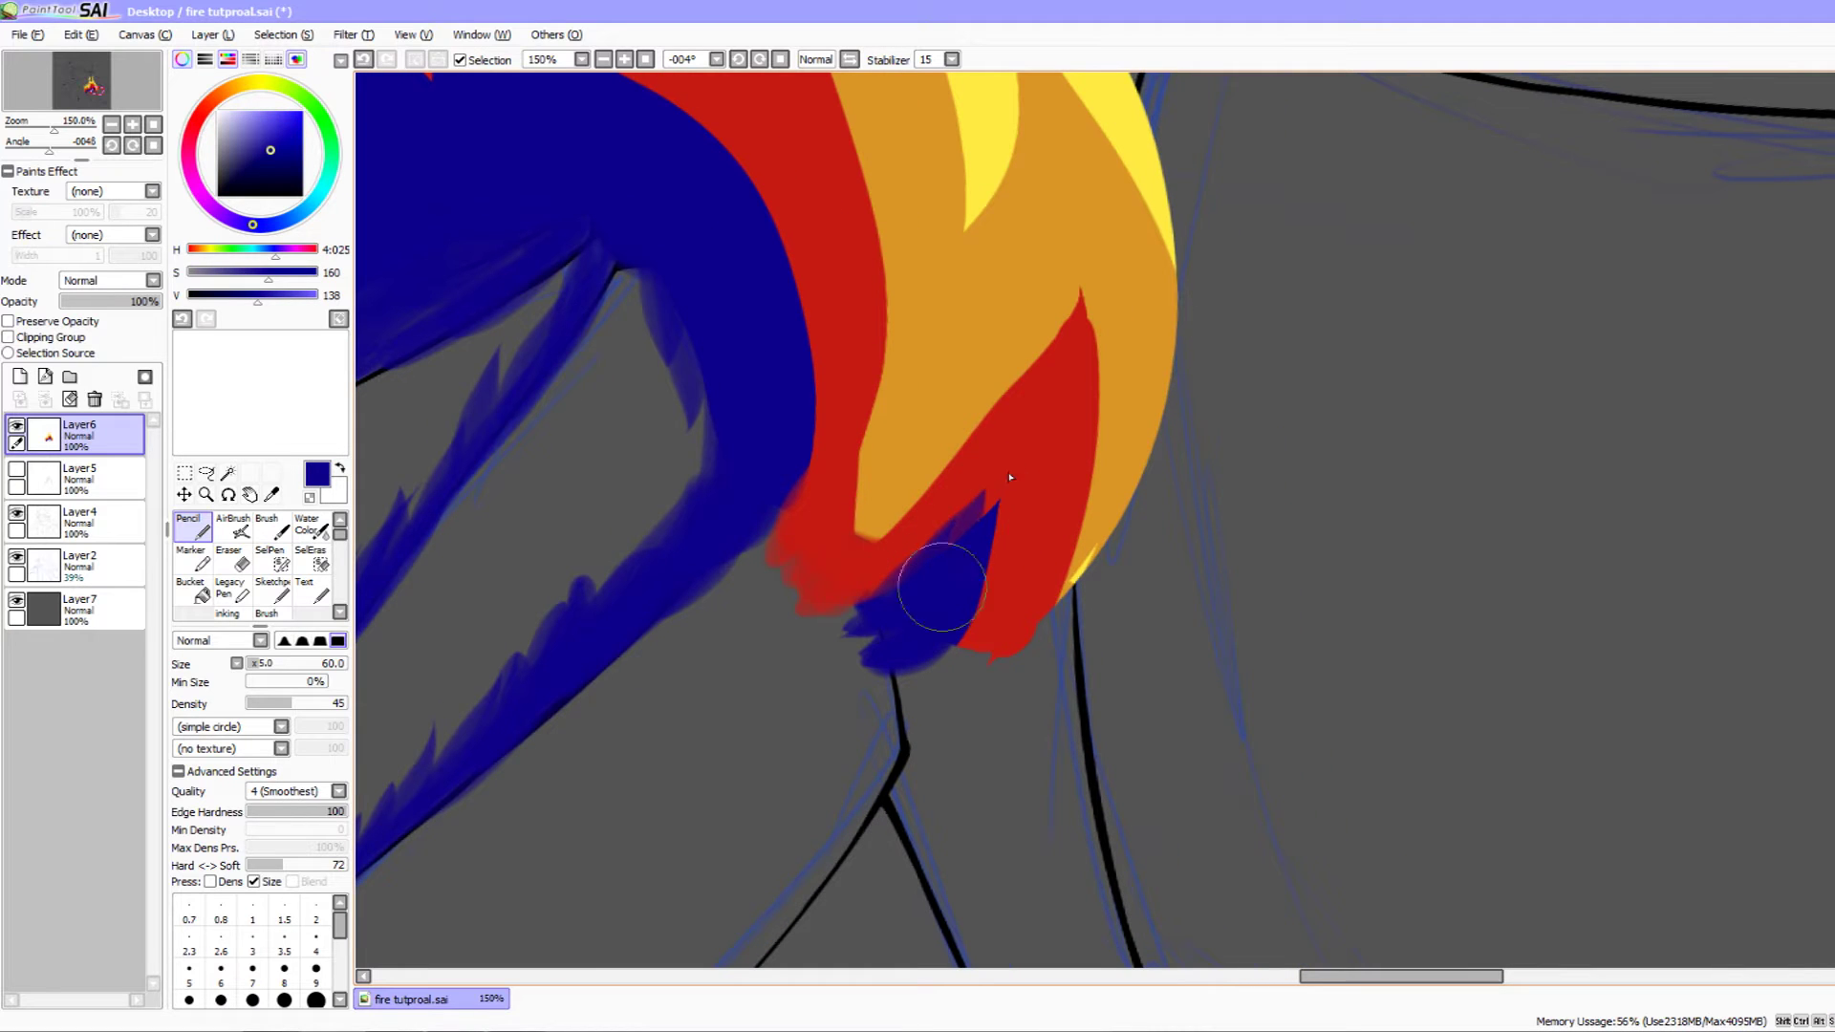
left_click_drag(993, 576, 1006, 463)
mouse_move(974, 589)
left_mouse_down()
mouse_move(955, 639)
mouse_move(990, 550)
left_mouse_up()
- Feather the central blue mass into the red along its right side and sharpen its peaks with tapered strokes
left_click_drag(805, 299, 1024, 593)
mouse_move(994, 783)
left_mouse_down()
mouse_move(1034, 657)
mouse_move(1023, 767)
mouse_move(1018, 612)
mouse_move(1035, 664)
mouse_move(992, 521)
mouse_move(1040, 630)
mouse_move(951, 465)
mouse_move(980, 471)
mouse_move(874, 372)
mouse_move(902, 414)
mouse_move(881, 387)
mouse_move(812, 359)
left_mouse_up()
mouse_move(743, 296)
left_mouse_down()
mouse_move(995, 446)
mouse_move(982, 382)
left_mouse_up()
mouse_move(984, 489)
left_mouse_down()
mouse_move(991, 399)
mouse_move(1078, 471)
mouse_move(985, 399)
left_mouse_up()
left_click_drag(1059, 470, 980, 384)
mouse_move(1070, 477)
left_mouse_down()
mouse_move(1030, 428)
mouse_move(1081, 417)
left_mouse_up()
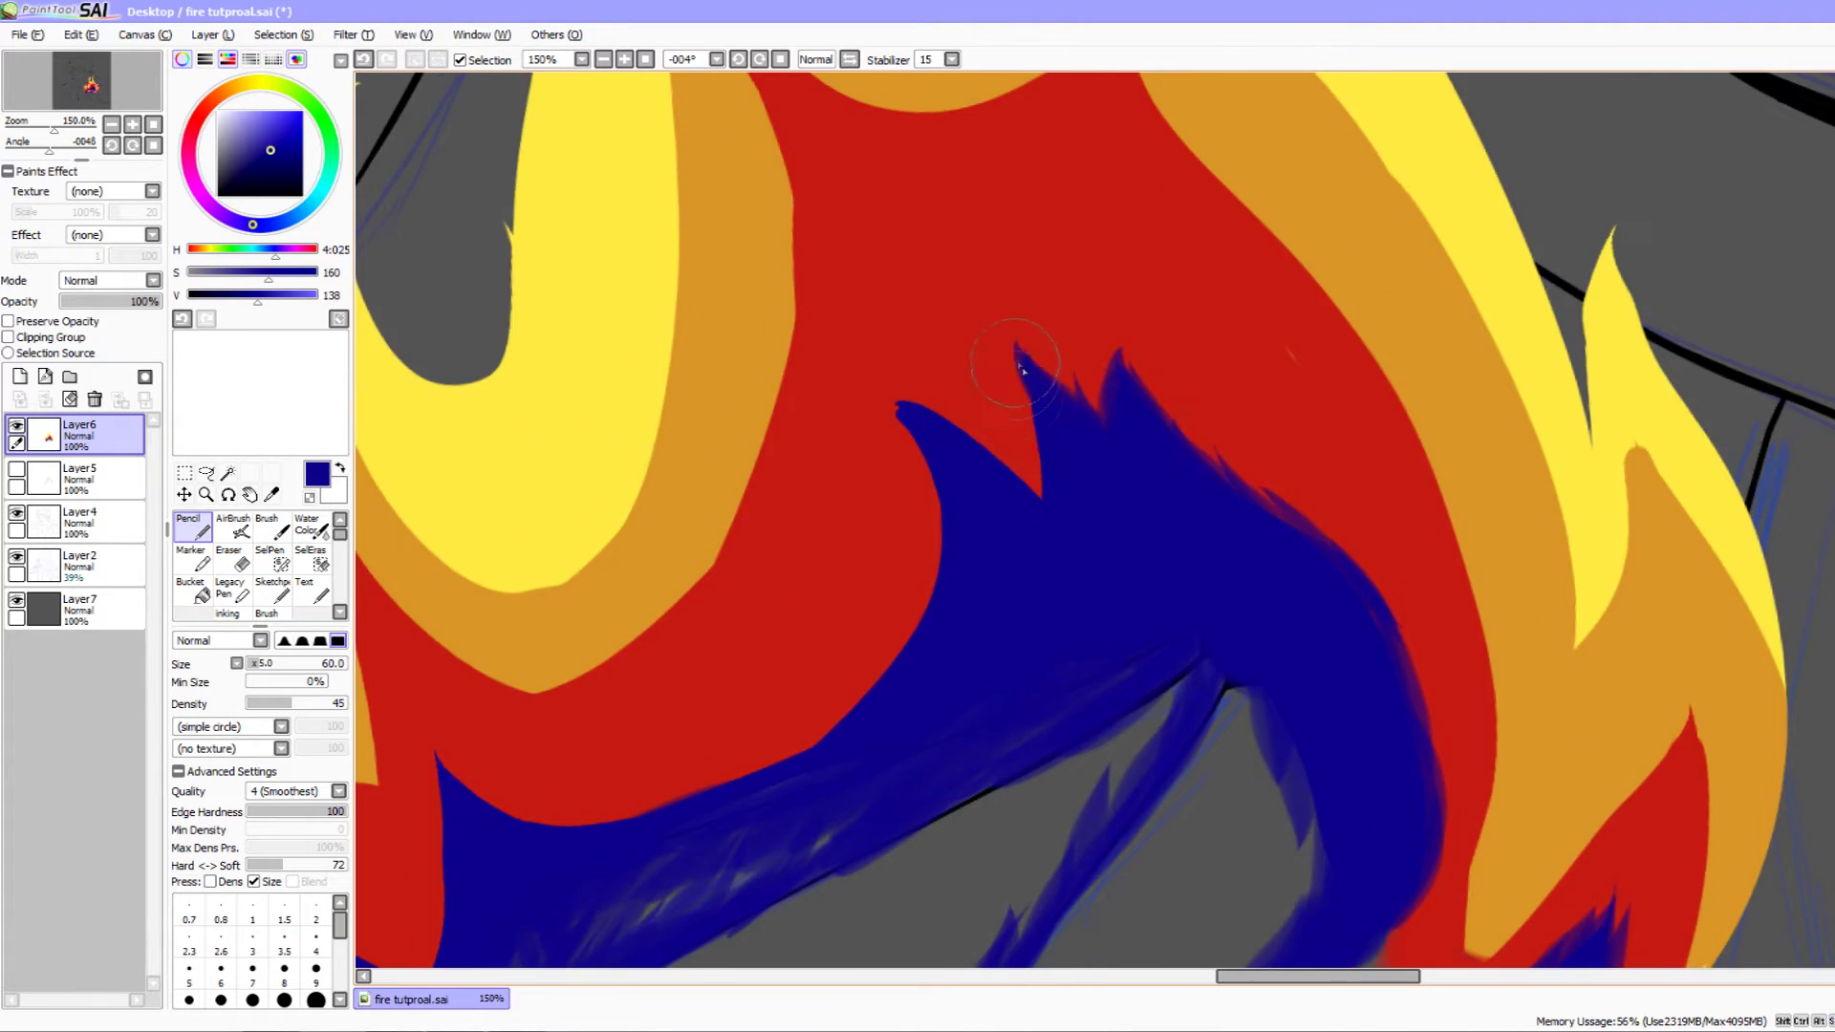
left_click_drag(1040, 516, 1026, 397)
left_click_drag(1039, 525, 1016, 401)
mouse_move(1053, 463)
left_mouse_down()
mouse_move(1125, 521)
mouse_move(1011, 440)
mouse_move(1144, 571)
mouse_move(987, 475)
mouse_move(1044, 483)
left_mouse_up()
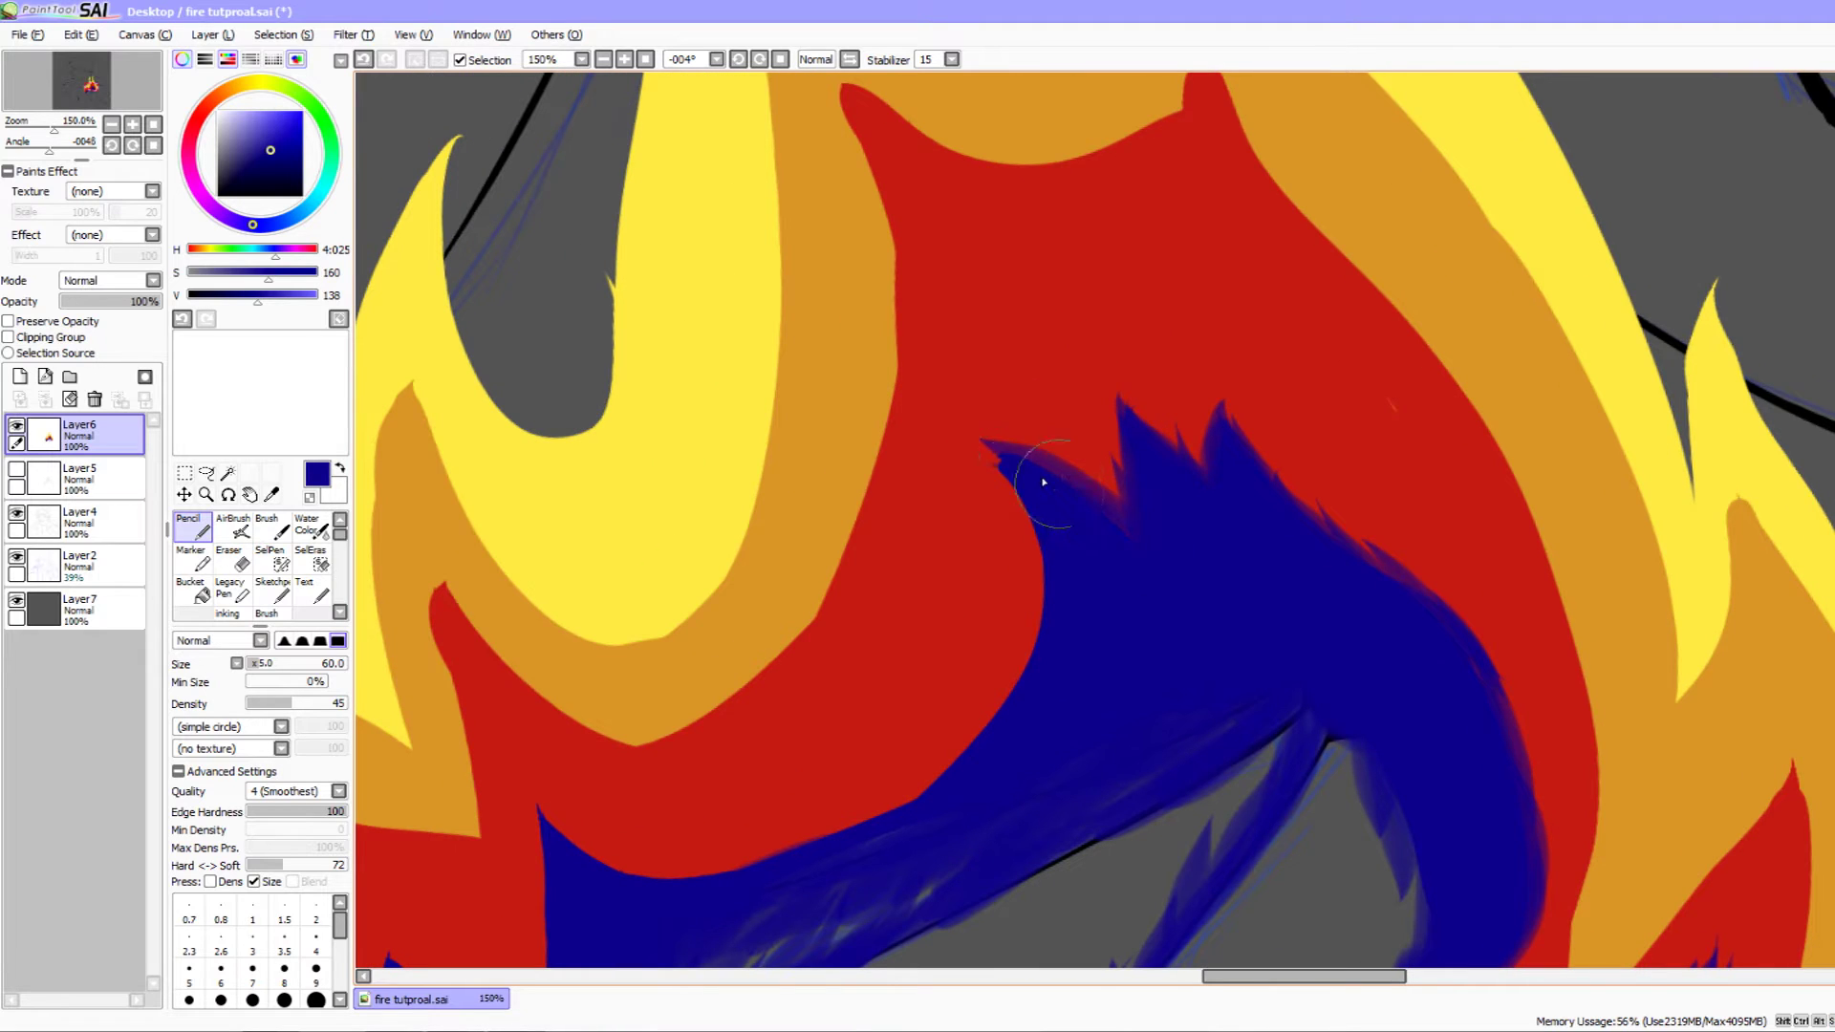
- Feather the left flank of the central blue mass into the red with short upward strokes
mouse_move(953, 813)
left_mouse_down()
mouse_move(989, 659)
mouse_move(985, 731)
mouse_move(1050, 632)
mouse_move(987, 463)
mouse_move(1064, 604)
left_mouse_up()
mouse_move(916, 922)
left_mouse_down()
mouse_move(1040, 676)
mouse_move(987, 819)
left_mouse_up()
left_click_drag(1070, 356, 1063, 287)
left_click_drag(1119, 647, 1235, 532)
left_click_drag(979, 717, 1053, 667)
left_click_drag(1109, 583, 1230, 477)
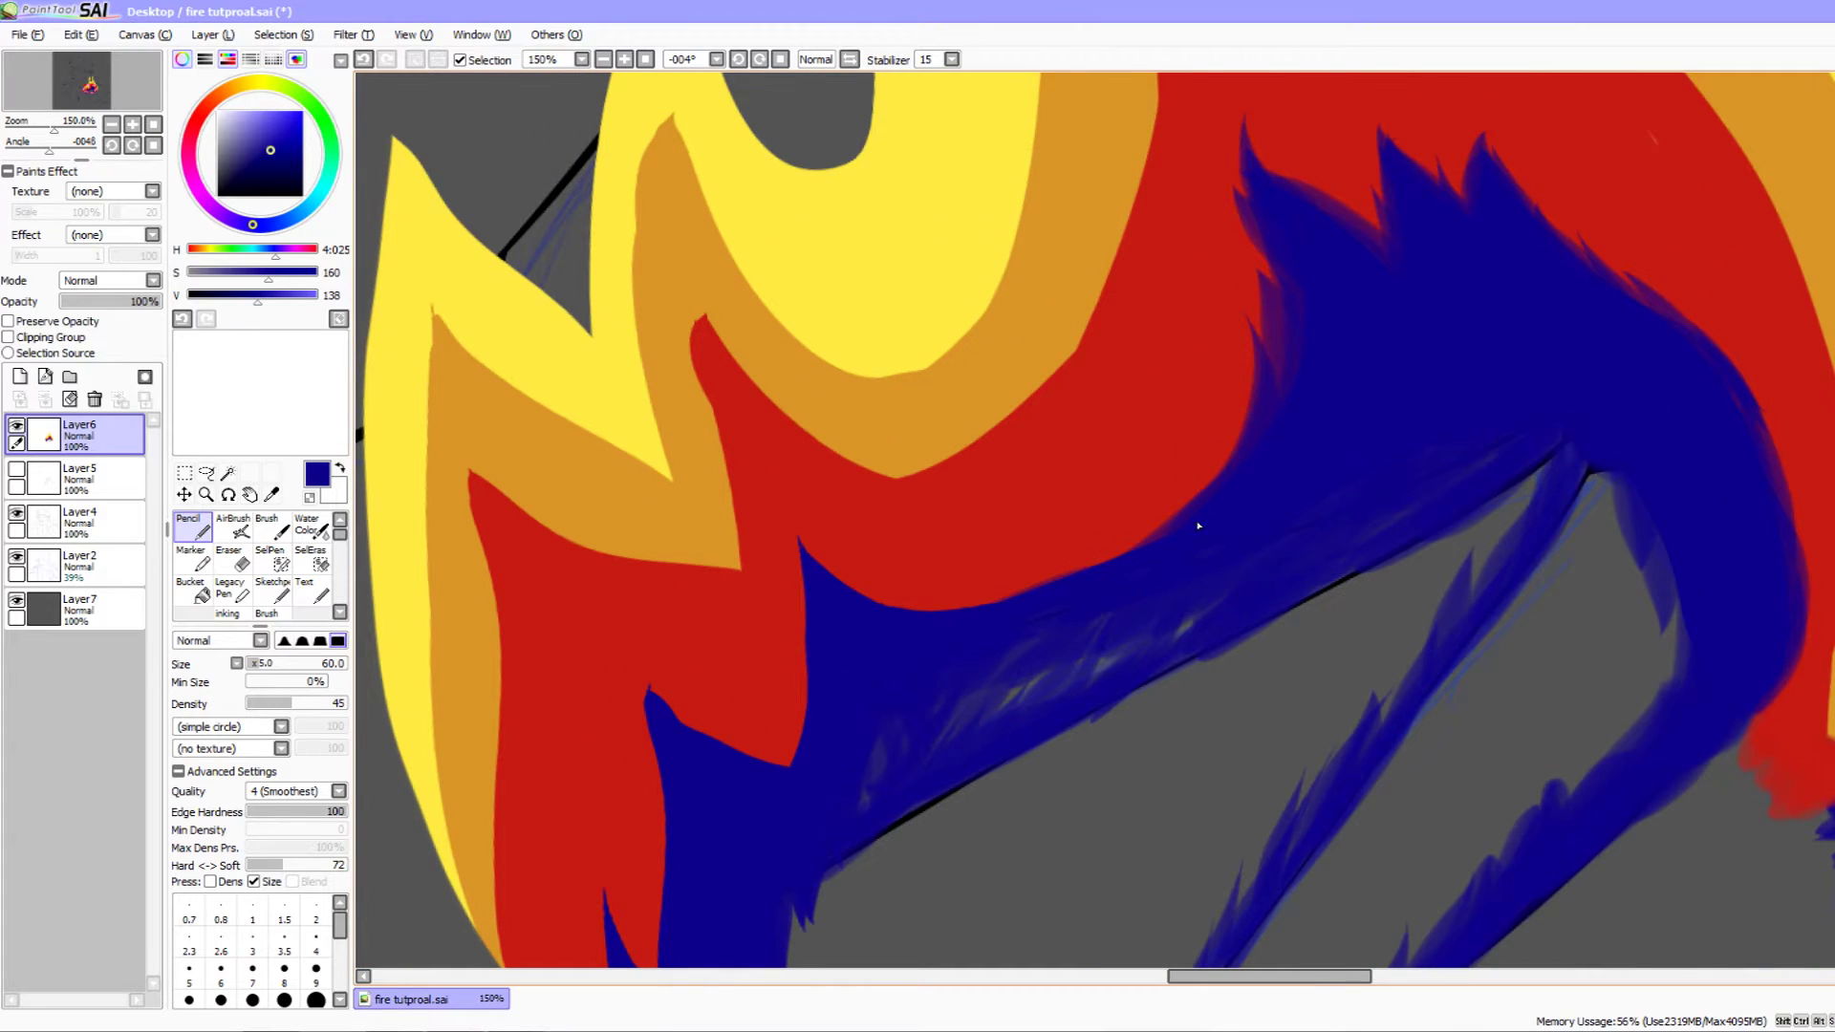
- Extend the blue peak left of the central mass and feather the blue along the adjoining red curve
mouse_move(811, 540)
left_mouse_down()
mouse_move(853, 594)
mouse_move(798, 545)
mouse_move(779, 497)
left_mouse_up()
left_click_drag(798, 760, 812, 709)
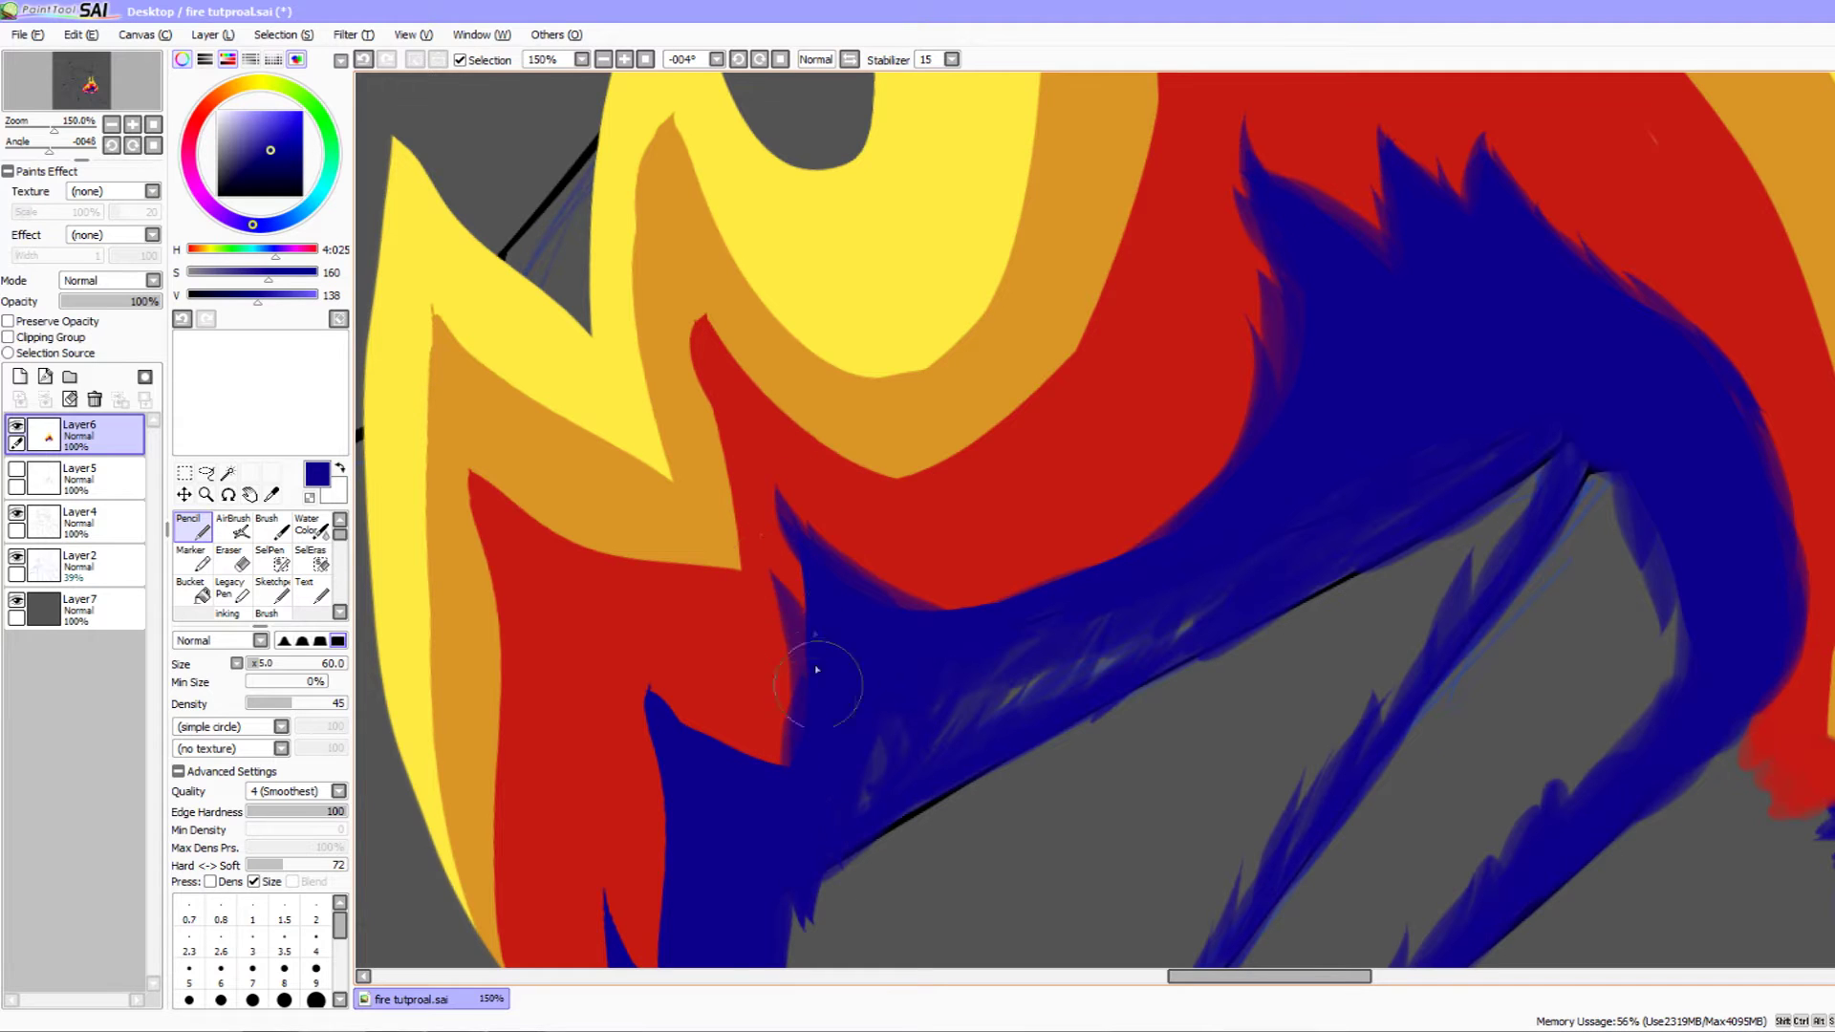
mouse_move(765, 495)
left_mouse_down()
mouse_move(812, 573)
mouse_move(930, 605)
mouse_move(966, 647)
mouse_move(943, 652)
left_mouse_up()
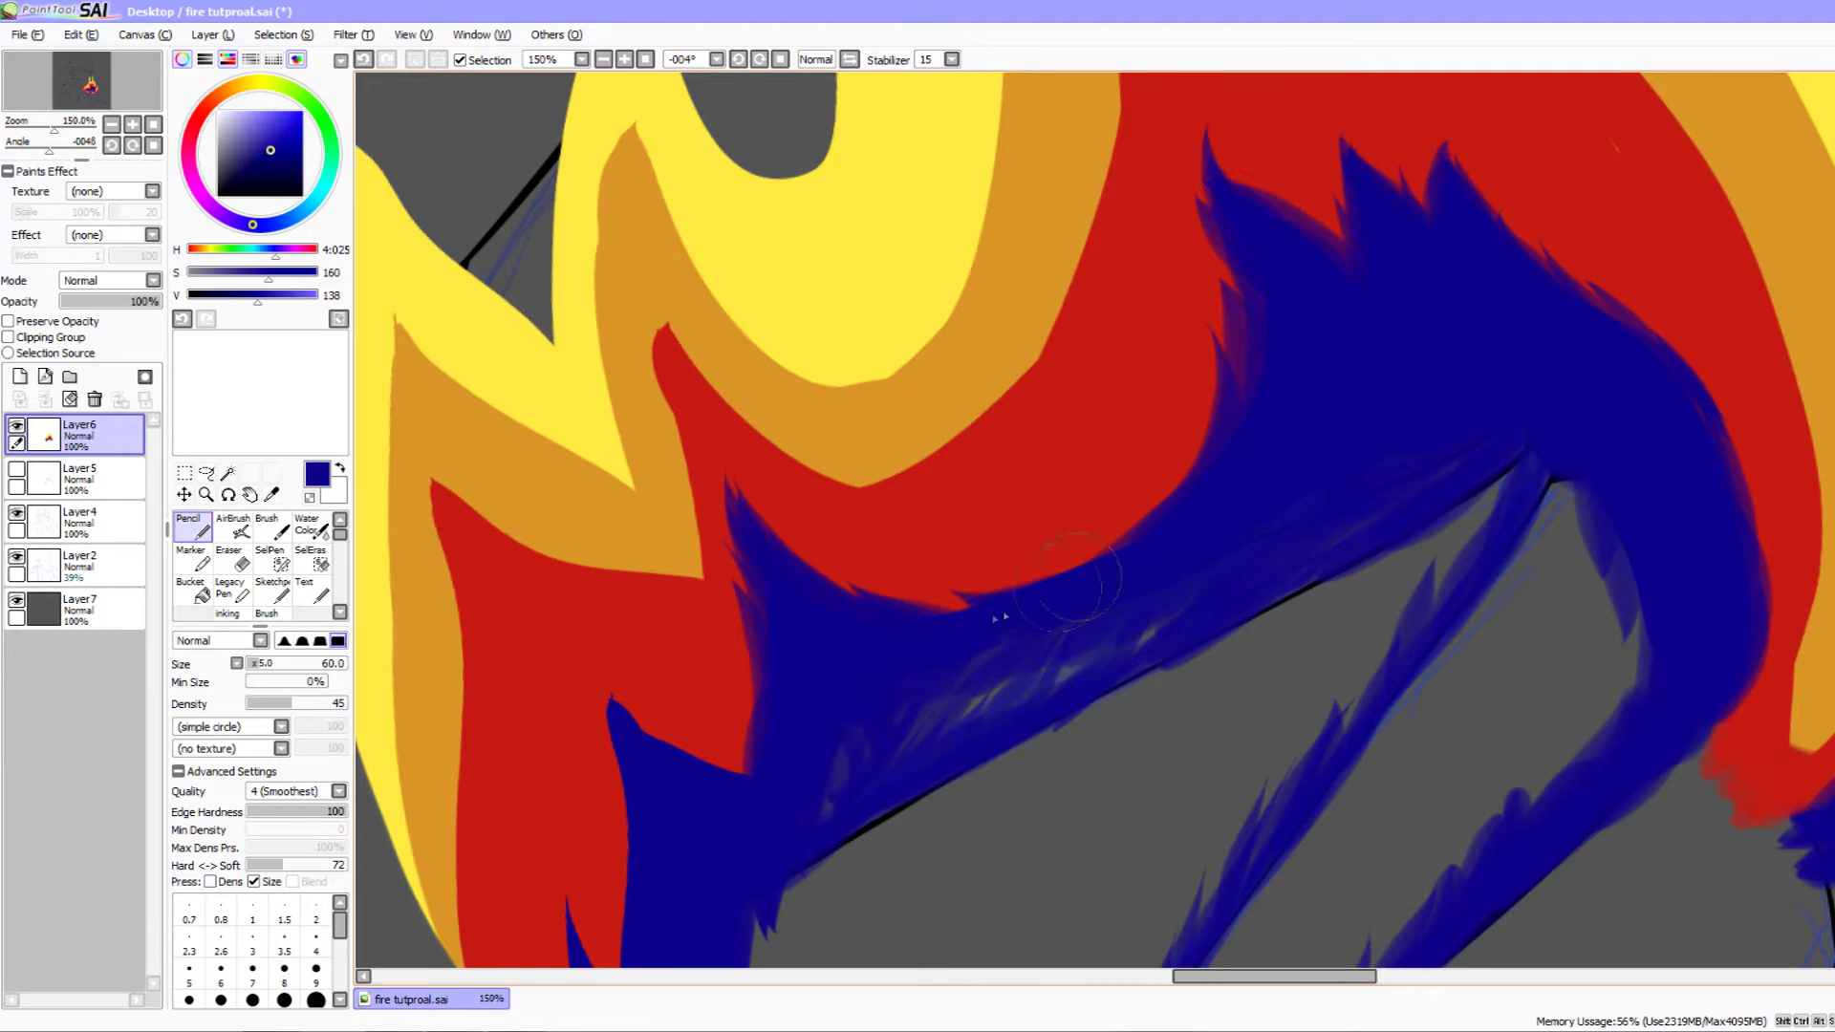
left_click_drag(904, 646, 1052, 525)
mouse_move(927, 608)
left_mouse_down()
mouse_move(1003, 524)
mouse_move(992, 570)
mouse_move(884, 535)
mouse_move(827, 477)
left_mouse_up()
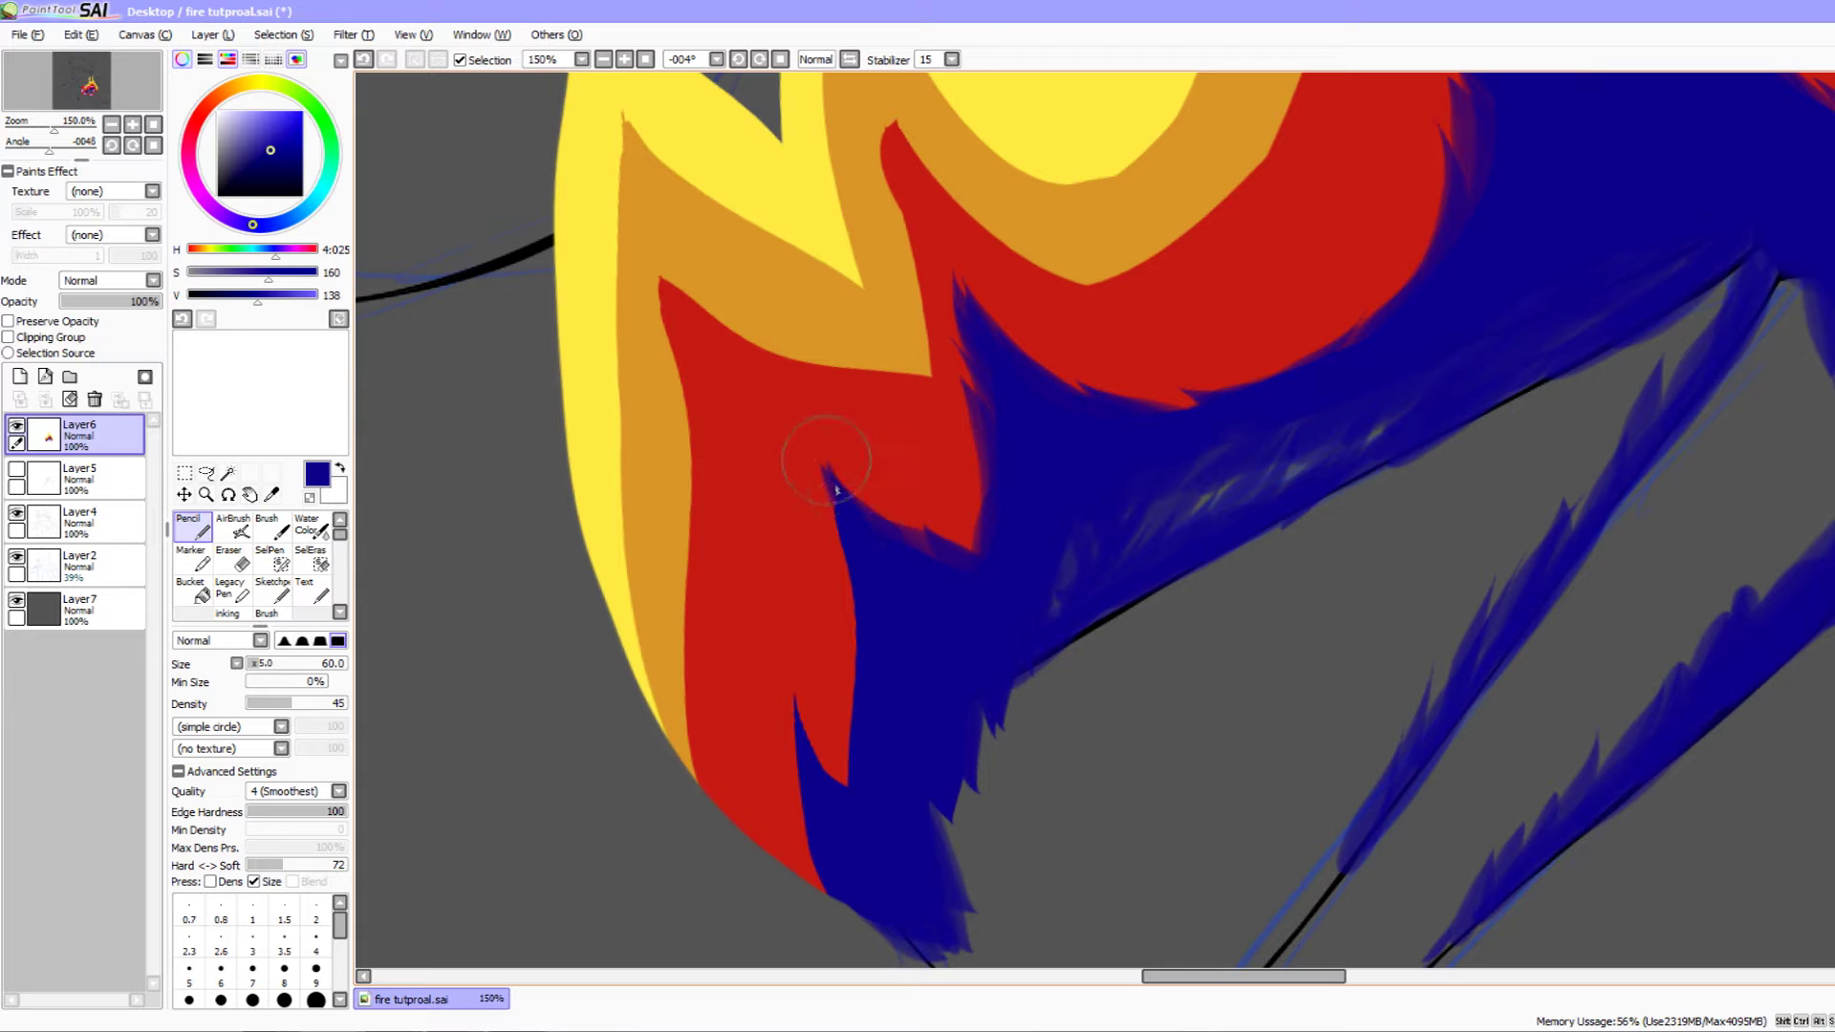
- Sharpen and feather the two leftmost blue peaks into the surrounding red
left_click_drag(857, 788, 850, 642)
mouse_move(856, 736)
left_mouse_down()
mouse_move(827, 533)
mouse_move(857, 632)
mouse_move(863, 571)
mouse_move(808, 464)
left_mouse_up()
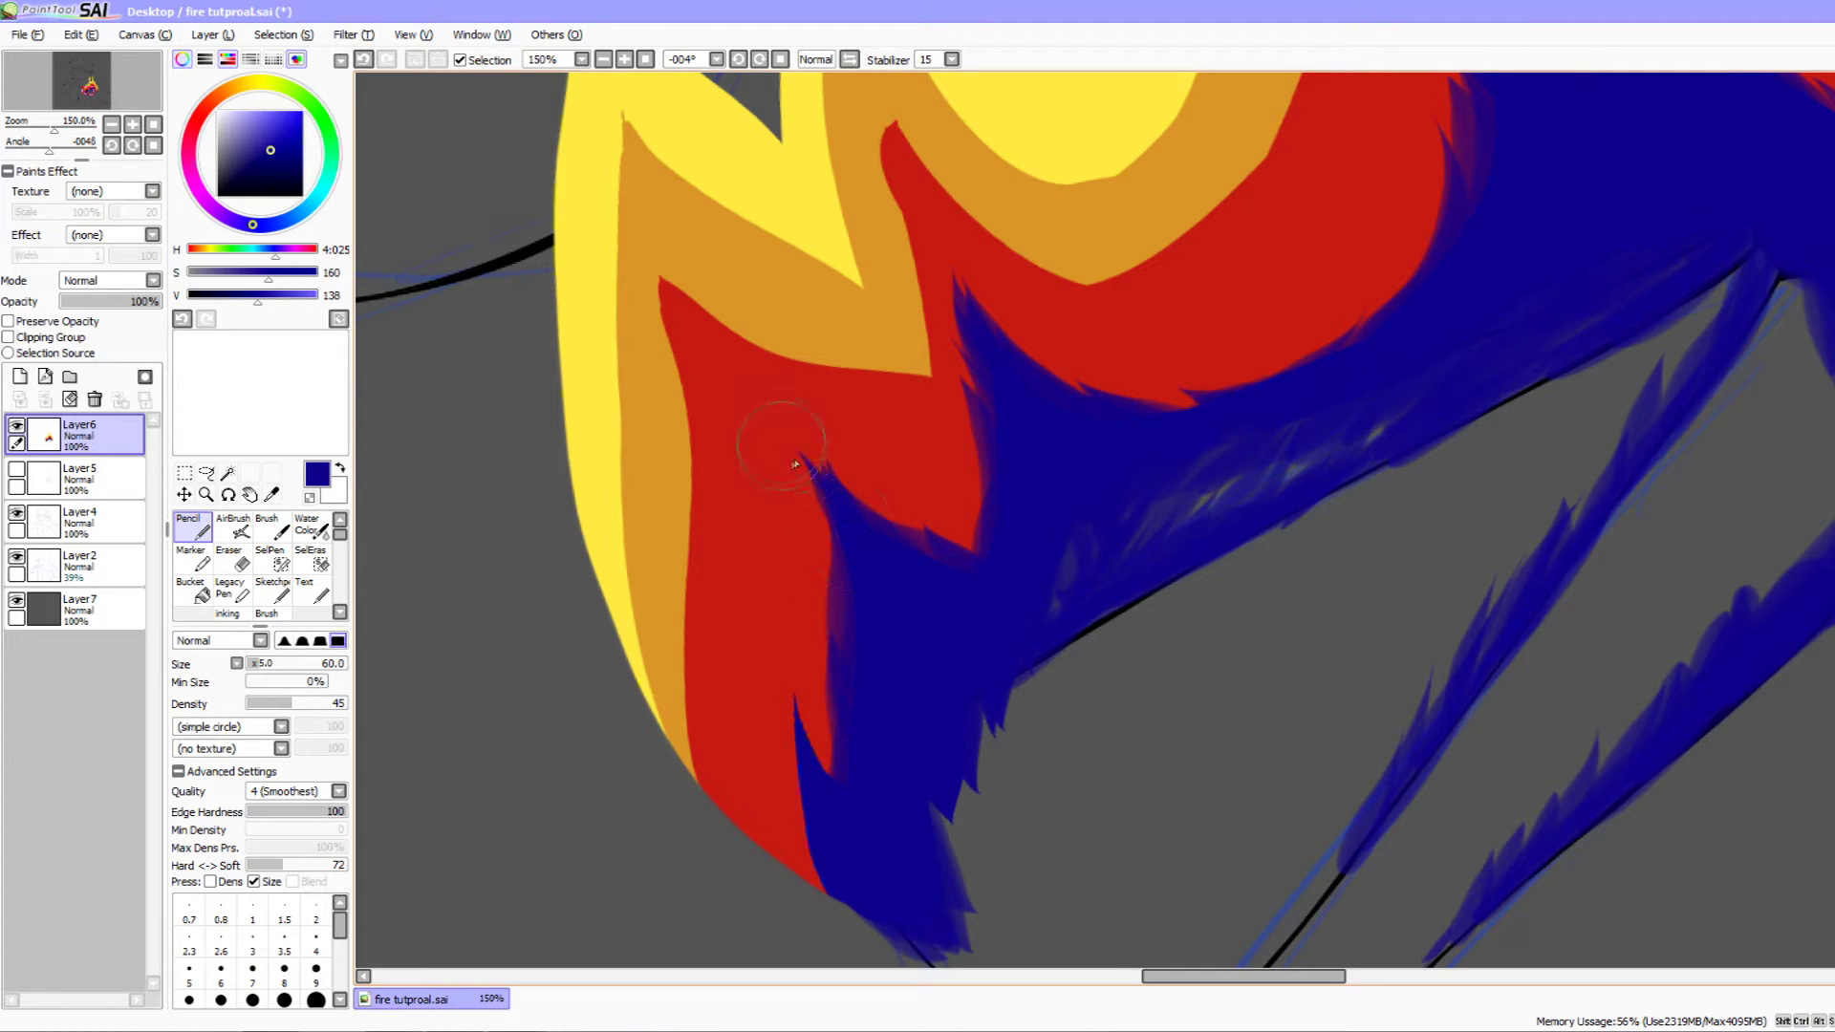
mouse_move(854, 796)
left_mouse_down()
mouse_move(868, 742)
mouse_move(852, 684)
mouse_move(803, 616)
left_mouse_up()
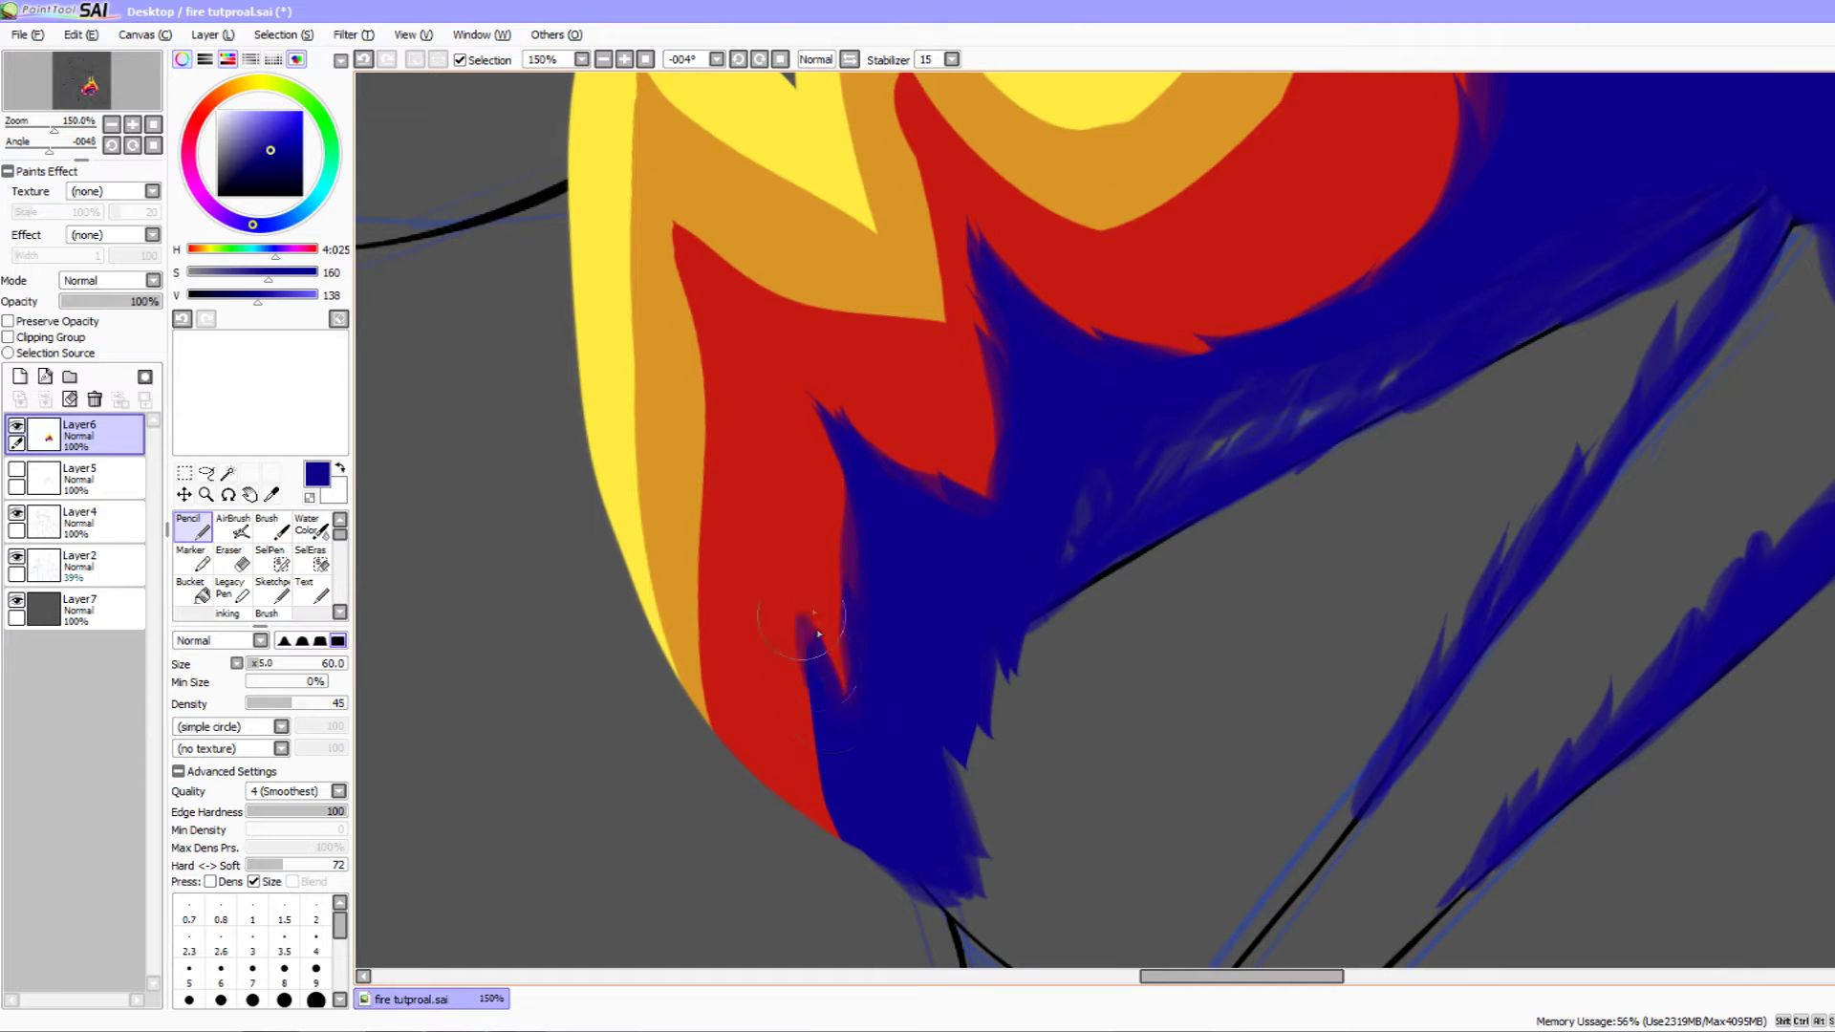
mouse_move(846, 840)
left_mouse_down()
mouse_move(791, 594)
mouse_move(577, 778)
left_mouse_up()
- Sample the flame's orange and add small orange flecks along the blue strokes on the middle and lower fold lines
left_click(112, 125)
left_click(111, 125)
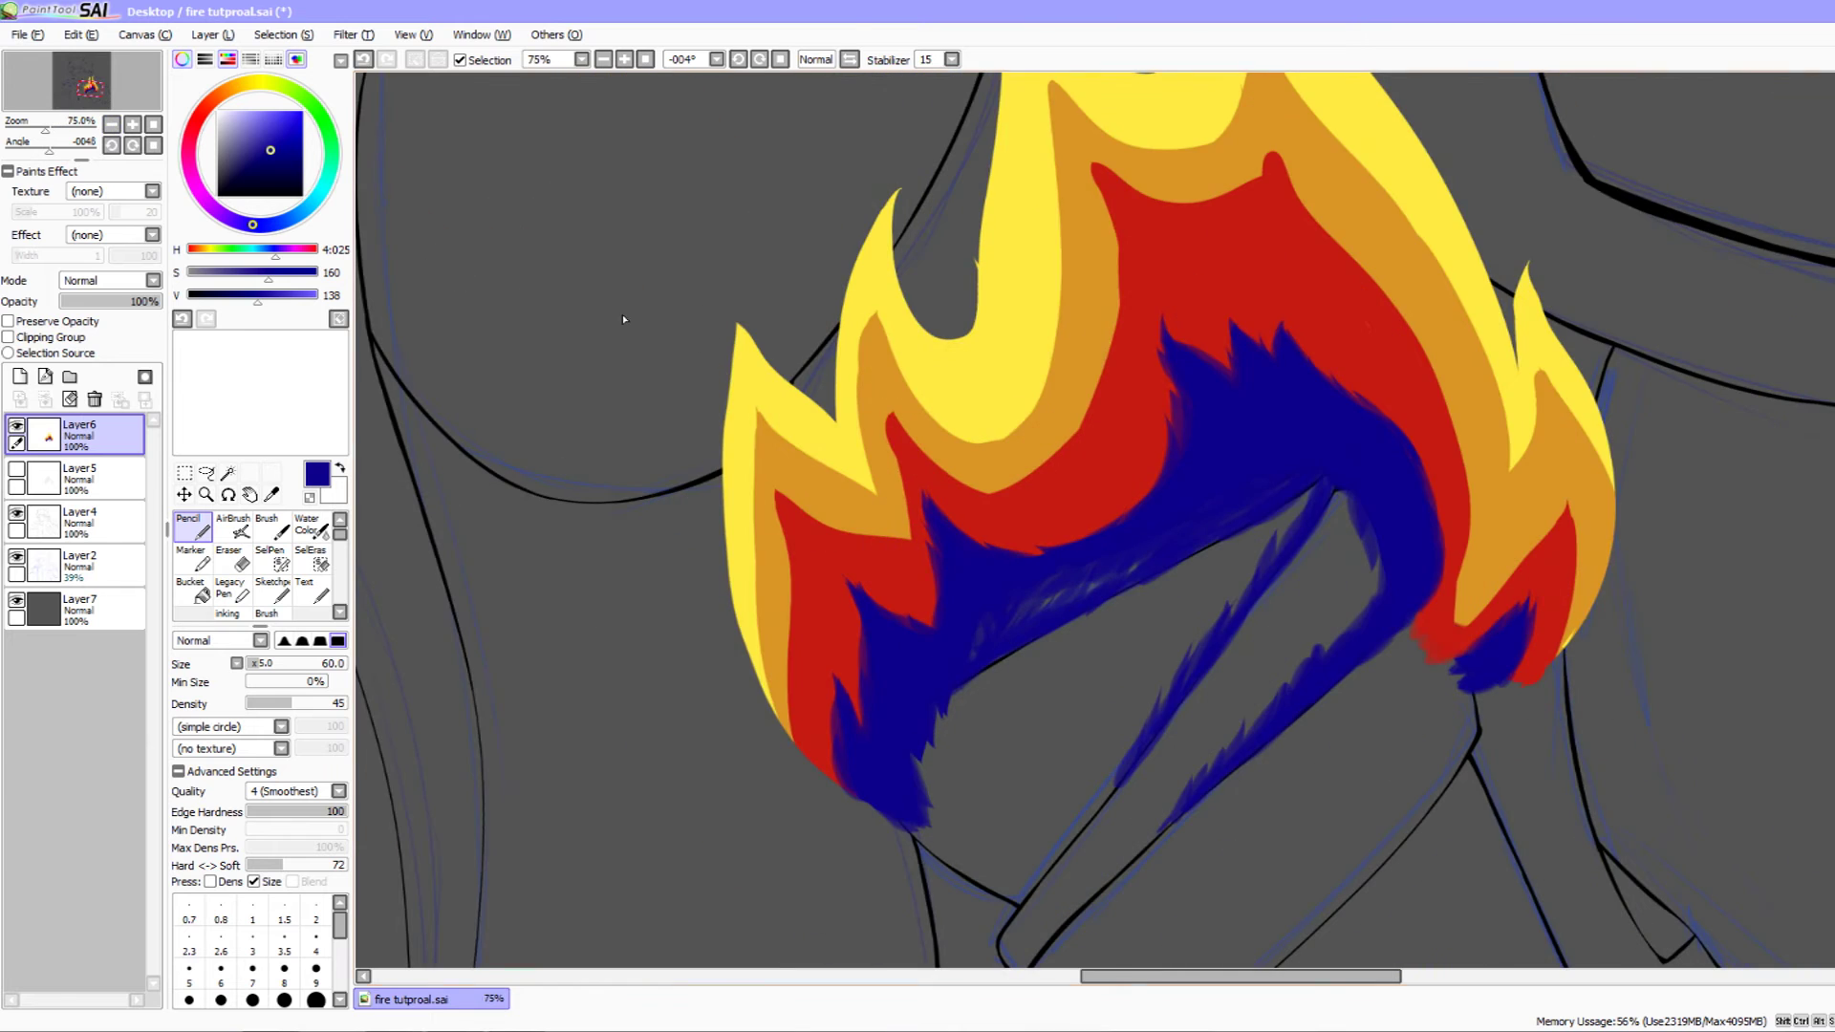
left_click_drag(857, 428, 660, 232)
left_click_drag(984, 556, 937, 624)
left_click_drag(1118, 483, 1069, 563)
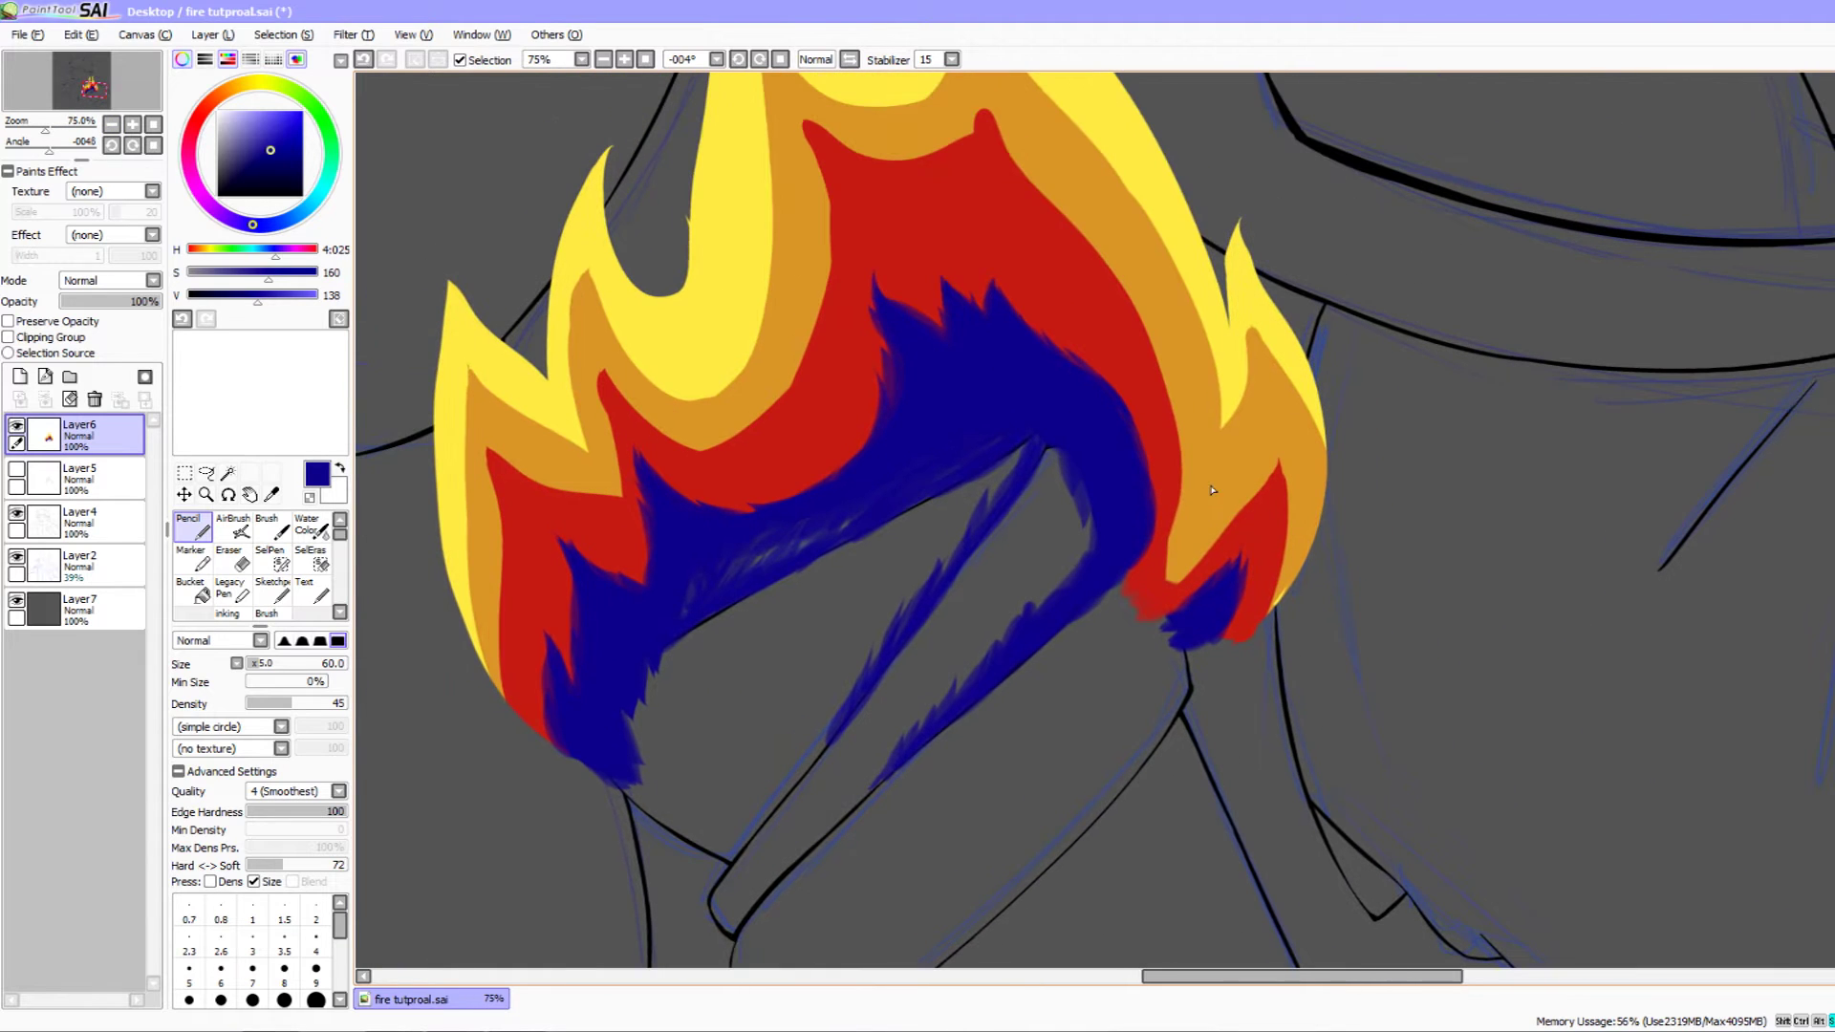
right_click(1212, 484)
left_click_drag(1054, 498, 1102, 403)
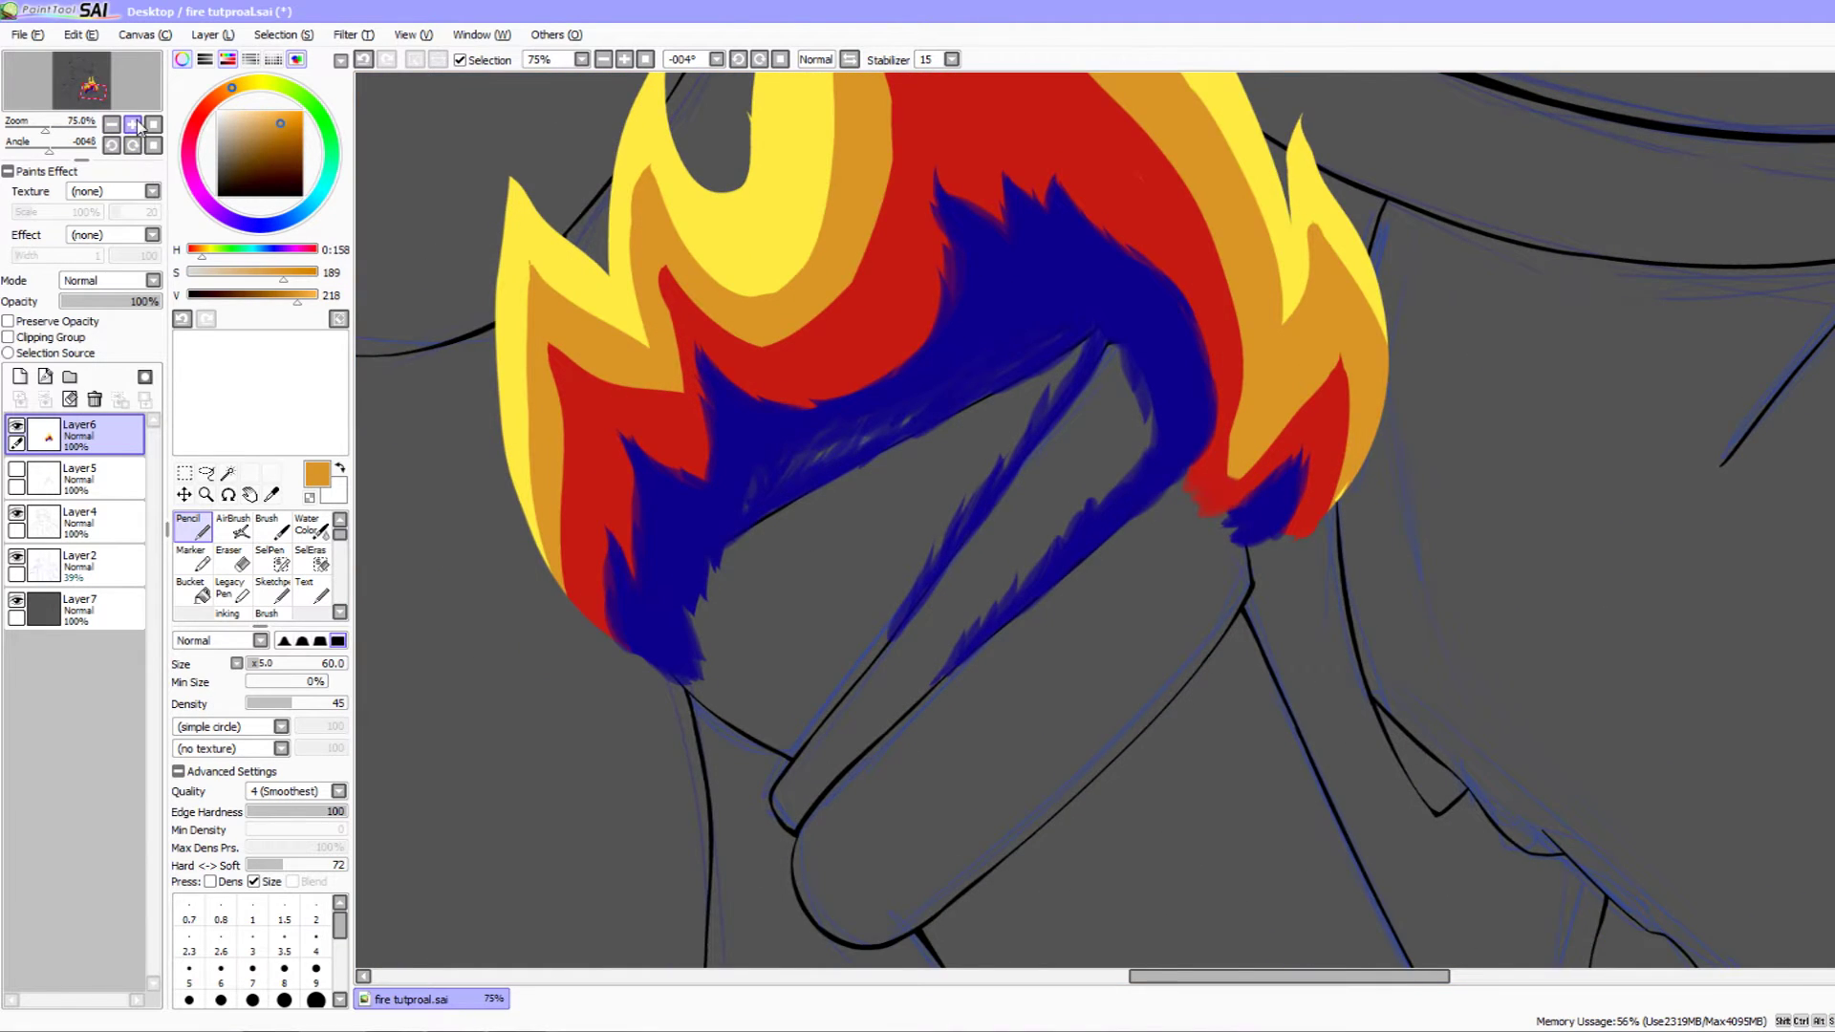
double_click(135, 126)
mouse_move(881, 696)
left_mouse_down()
mouse_move(923, 569)
mouse_move(871, 593)
left_mouse_up()
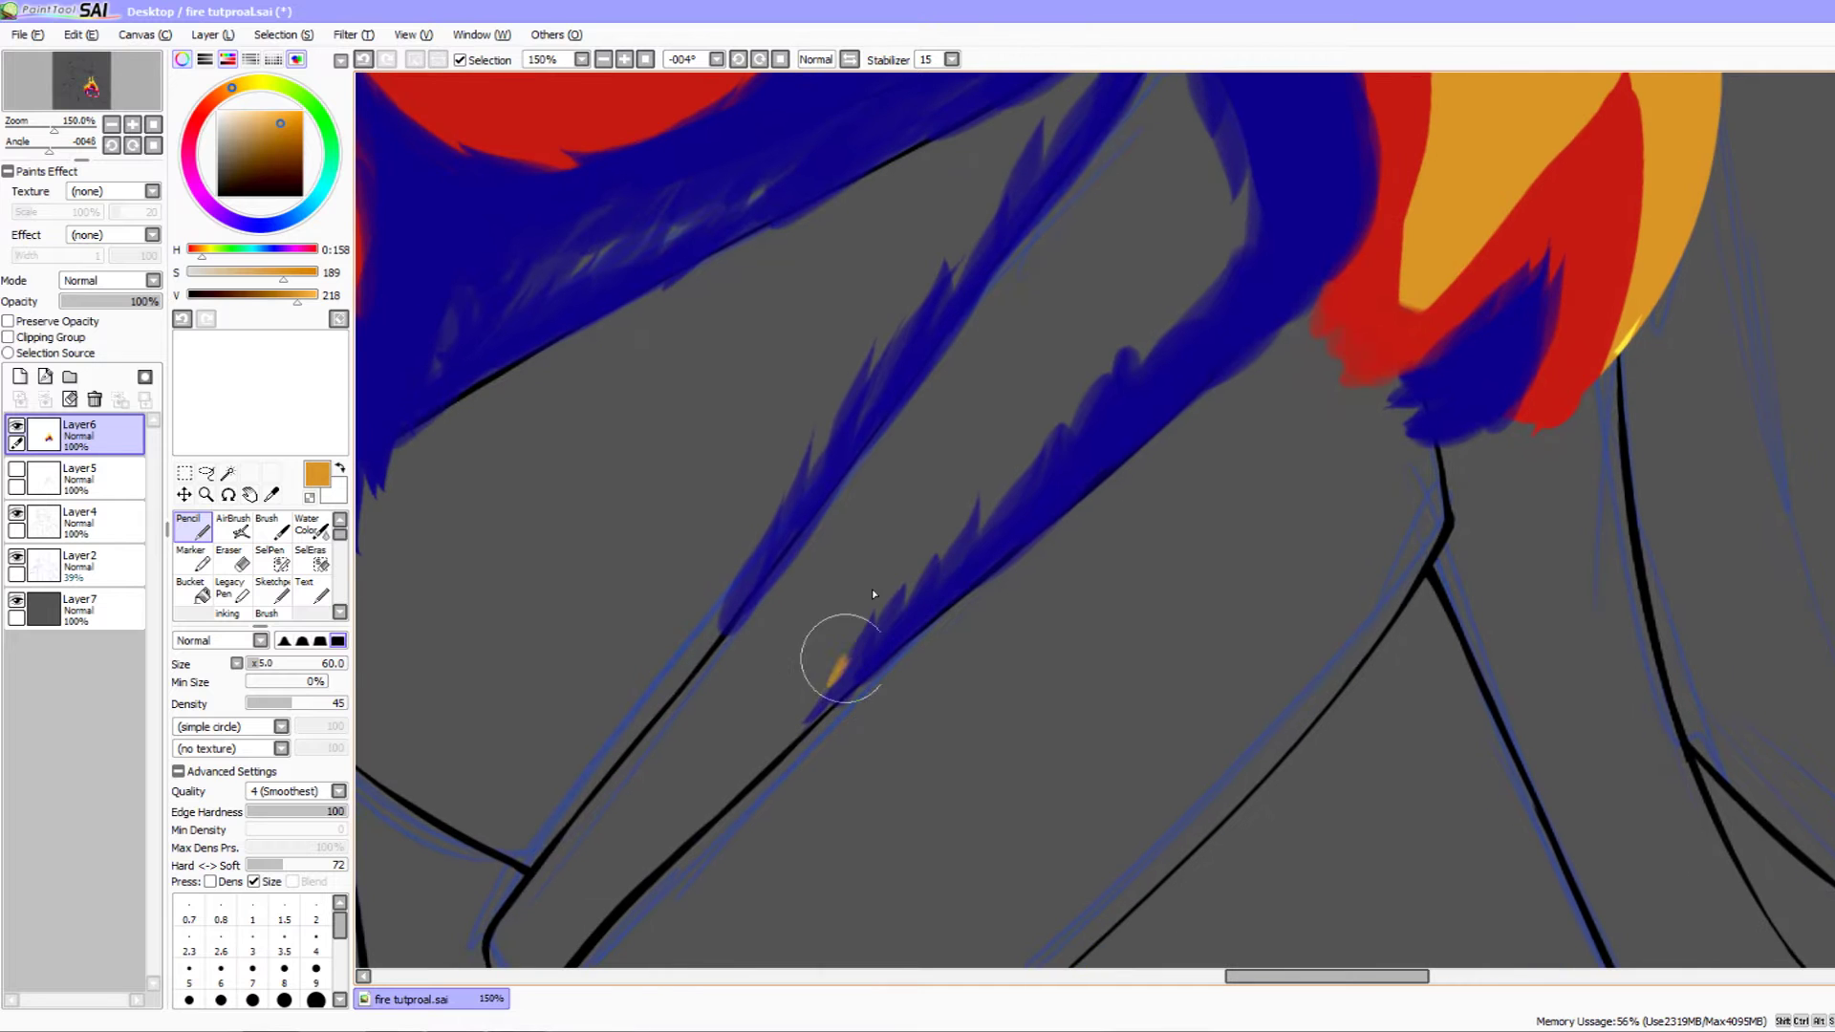
left_click_drag(844, 675, 964, 535)
left_click_drag(1078, 460, 1049, 576)
mouse_move(1095, 509)
left_mouse_down()
mouse_move(1075, 487)
mouse_move(1087, 470)
mouse_move(1061, 556)
mouse_move(1103, 505)
left_mouse_up()
left_click_drag(1051, 419, 1082, 572)
left_click_drag(1001, 444, 963, 535)
left_click_drag(906, 588, 744, 791)
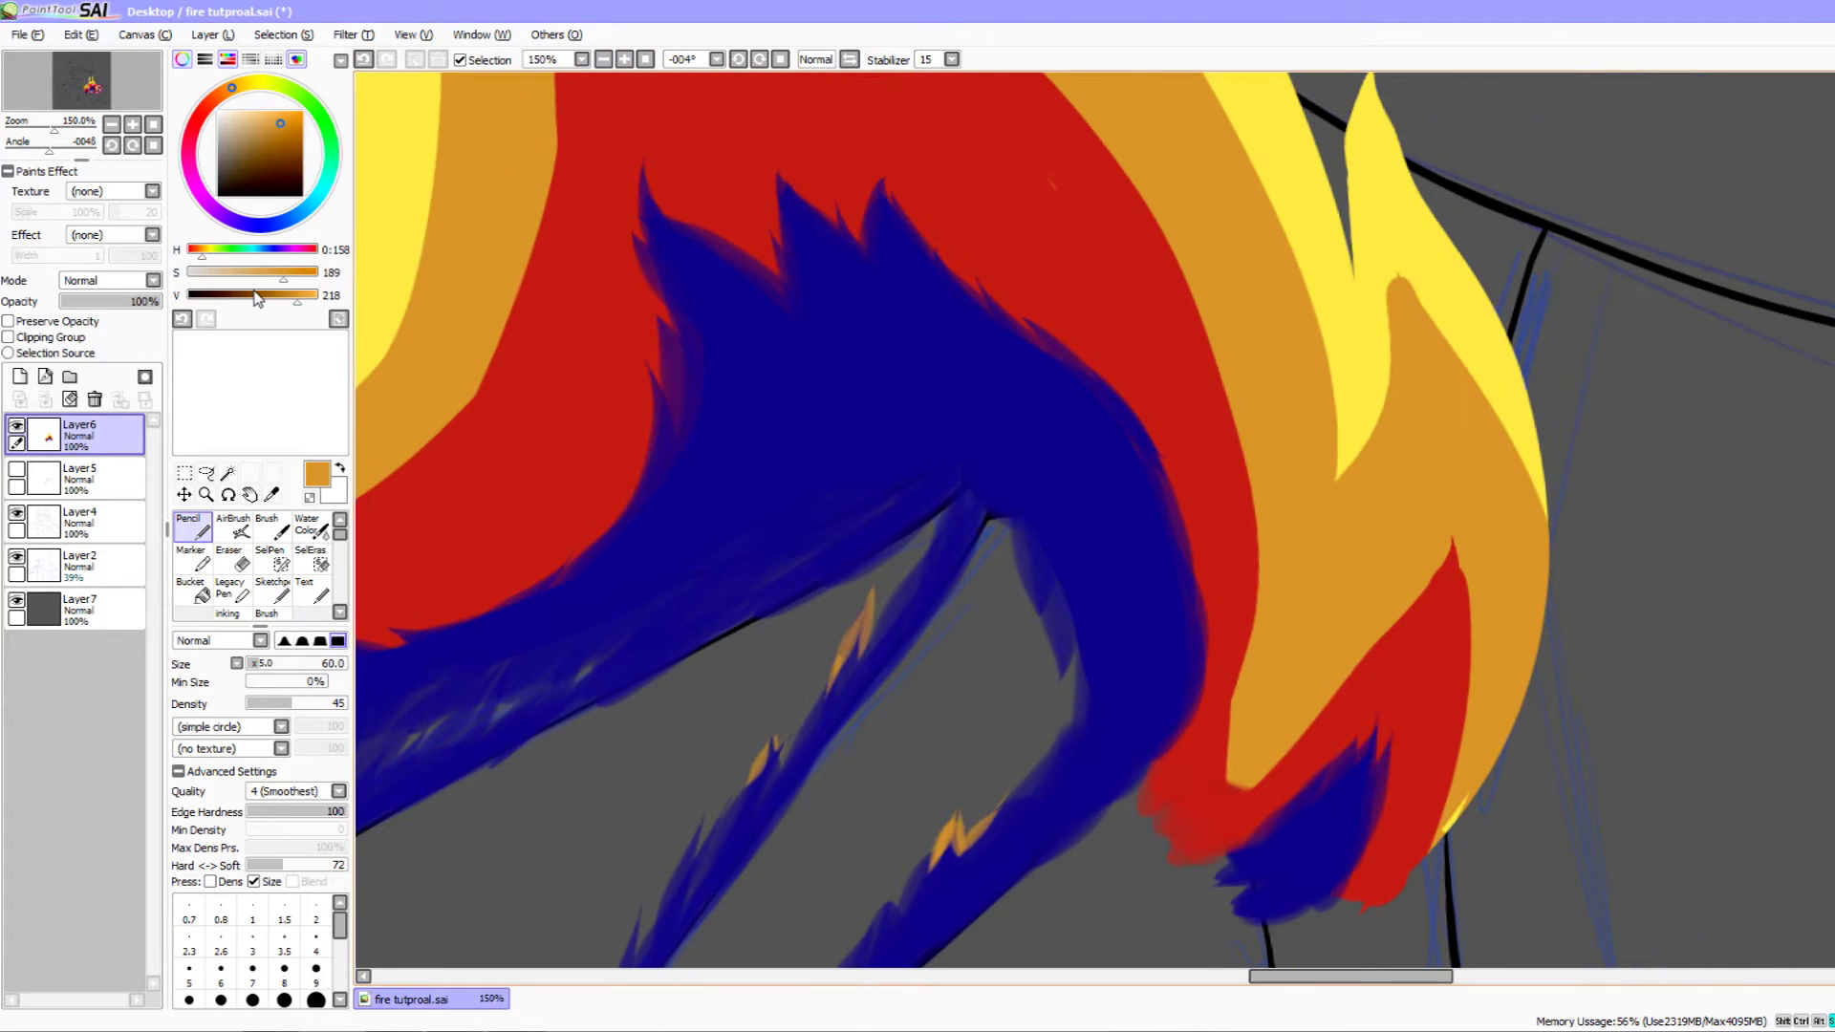
- Sample the red and feather the peaks and upper edges of the two left red tongues into the orange
left_click(111, 126)
left_click_drag(686, 530, 883, 480)
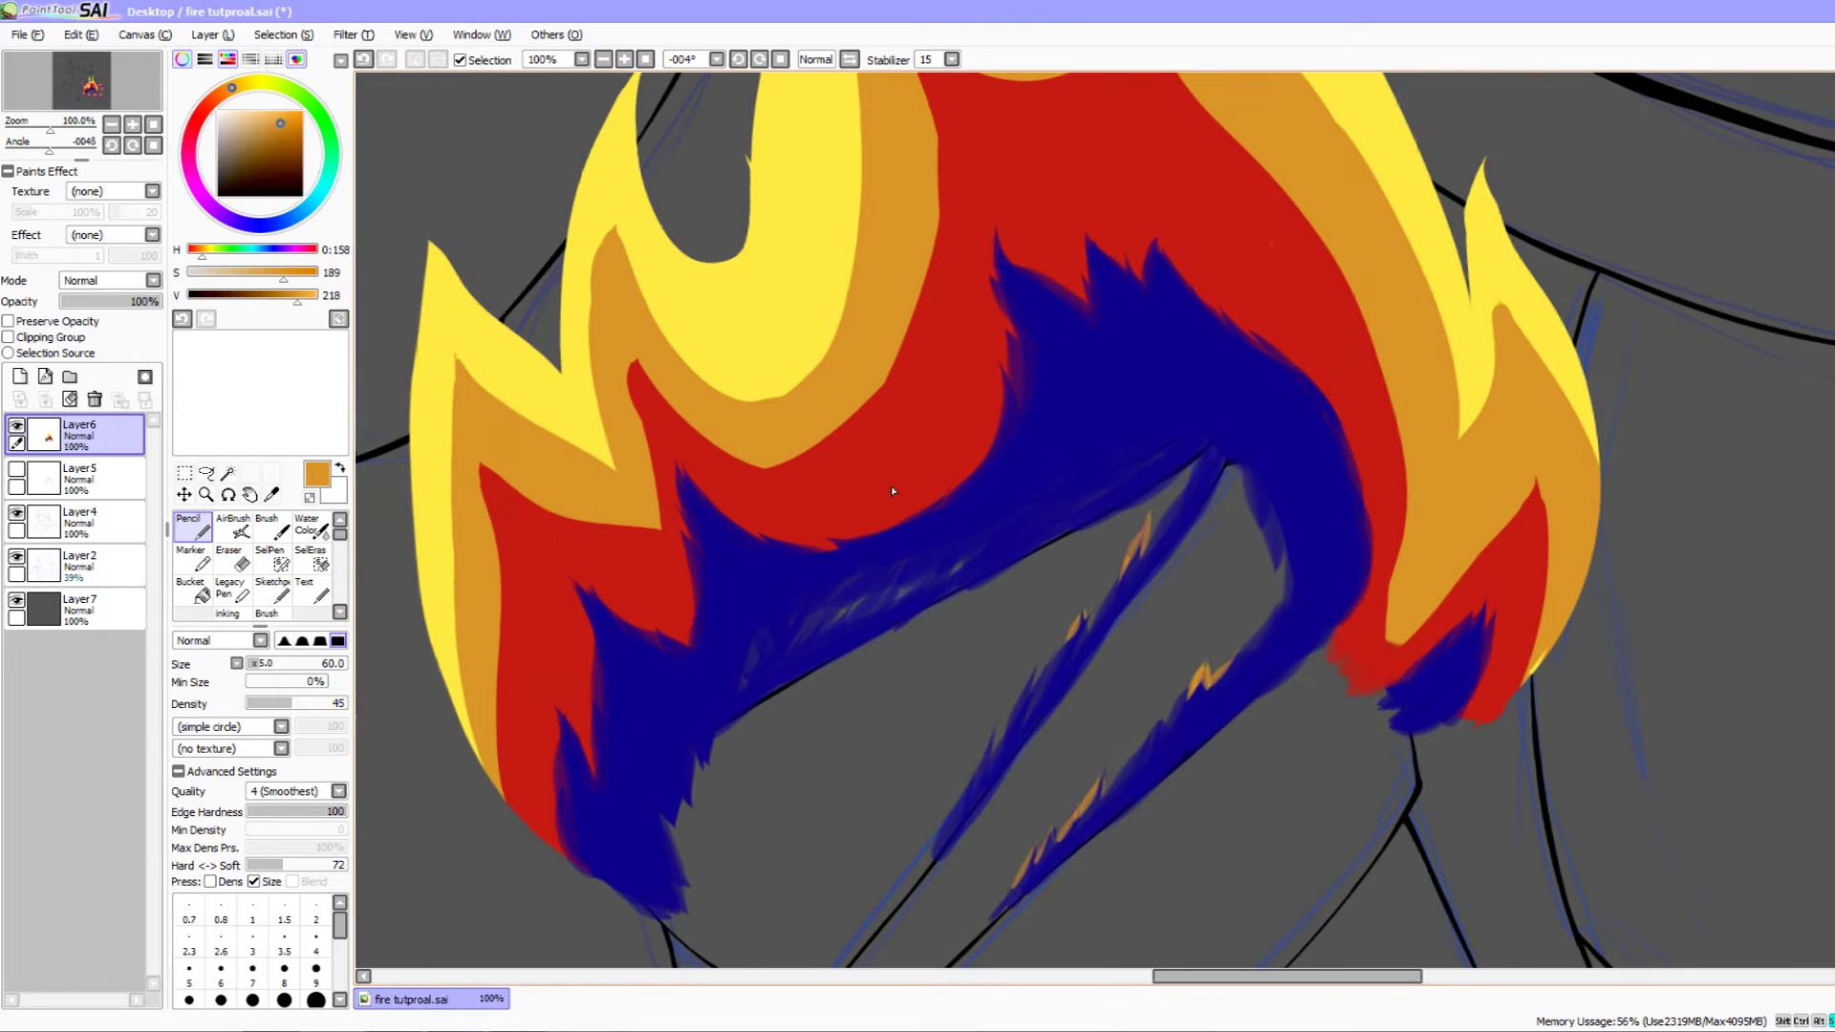
right_click(877, 485)
left_click_drag(787, 574, 783, 512)
mouse_move(789, 526)
left_mouse_down()
mouse_move(775, 633)
mouse_move(835, 661)
left_mouse_up()
mouse_move(820, 483)
left_mouse_down()
mouse_move(848, 462)
mouse_move(905, 283)
left_mouse_up()
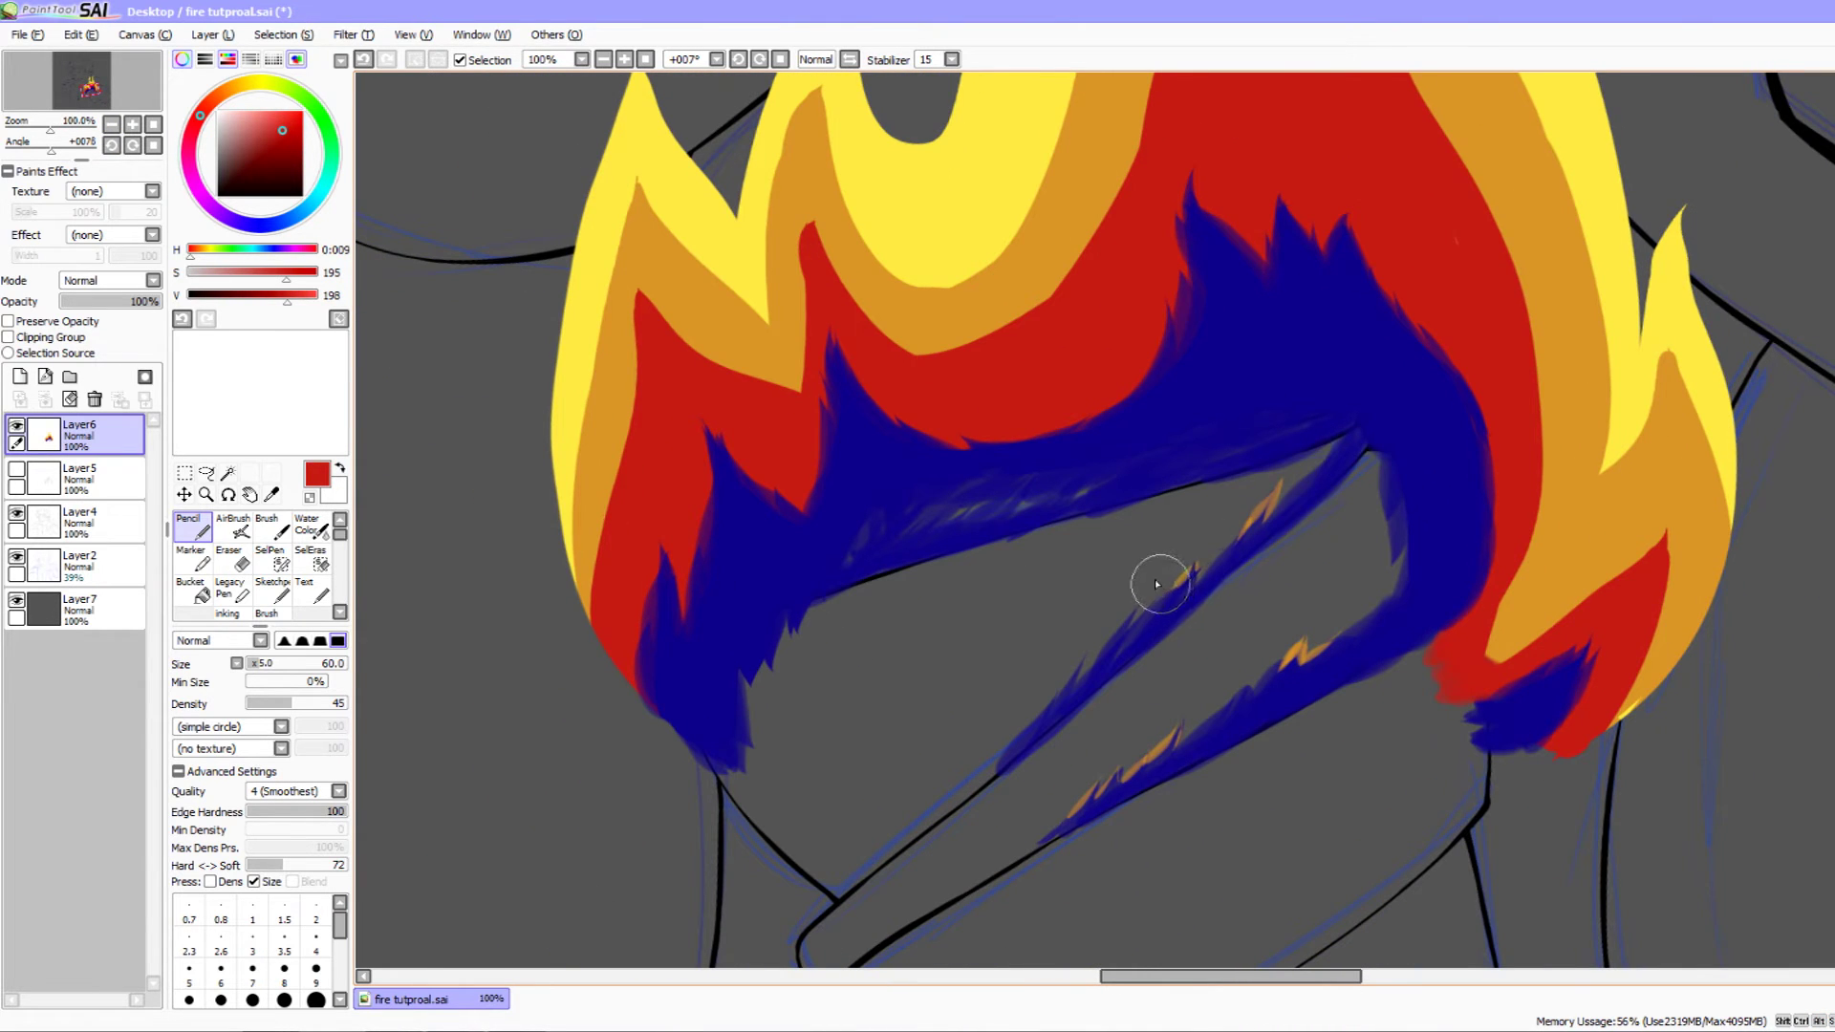
scroll(925, 643, "up", 5)
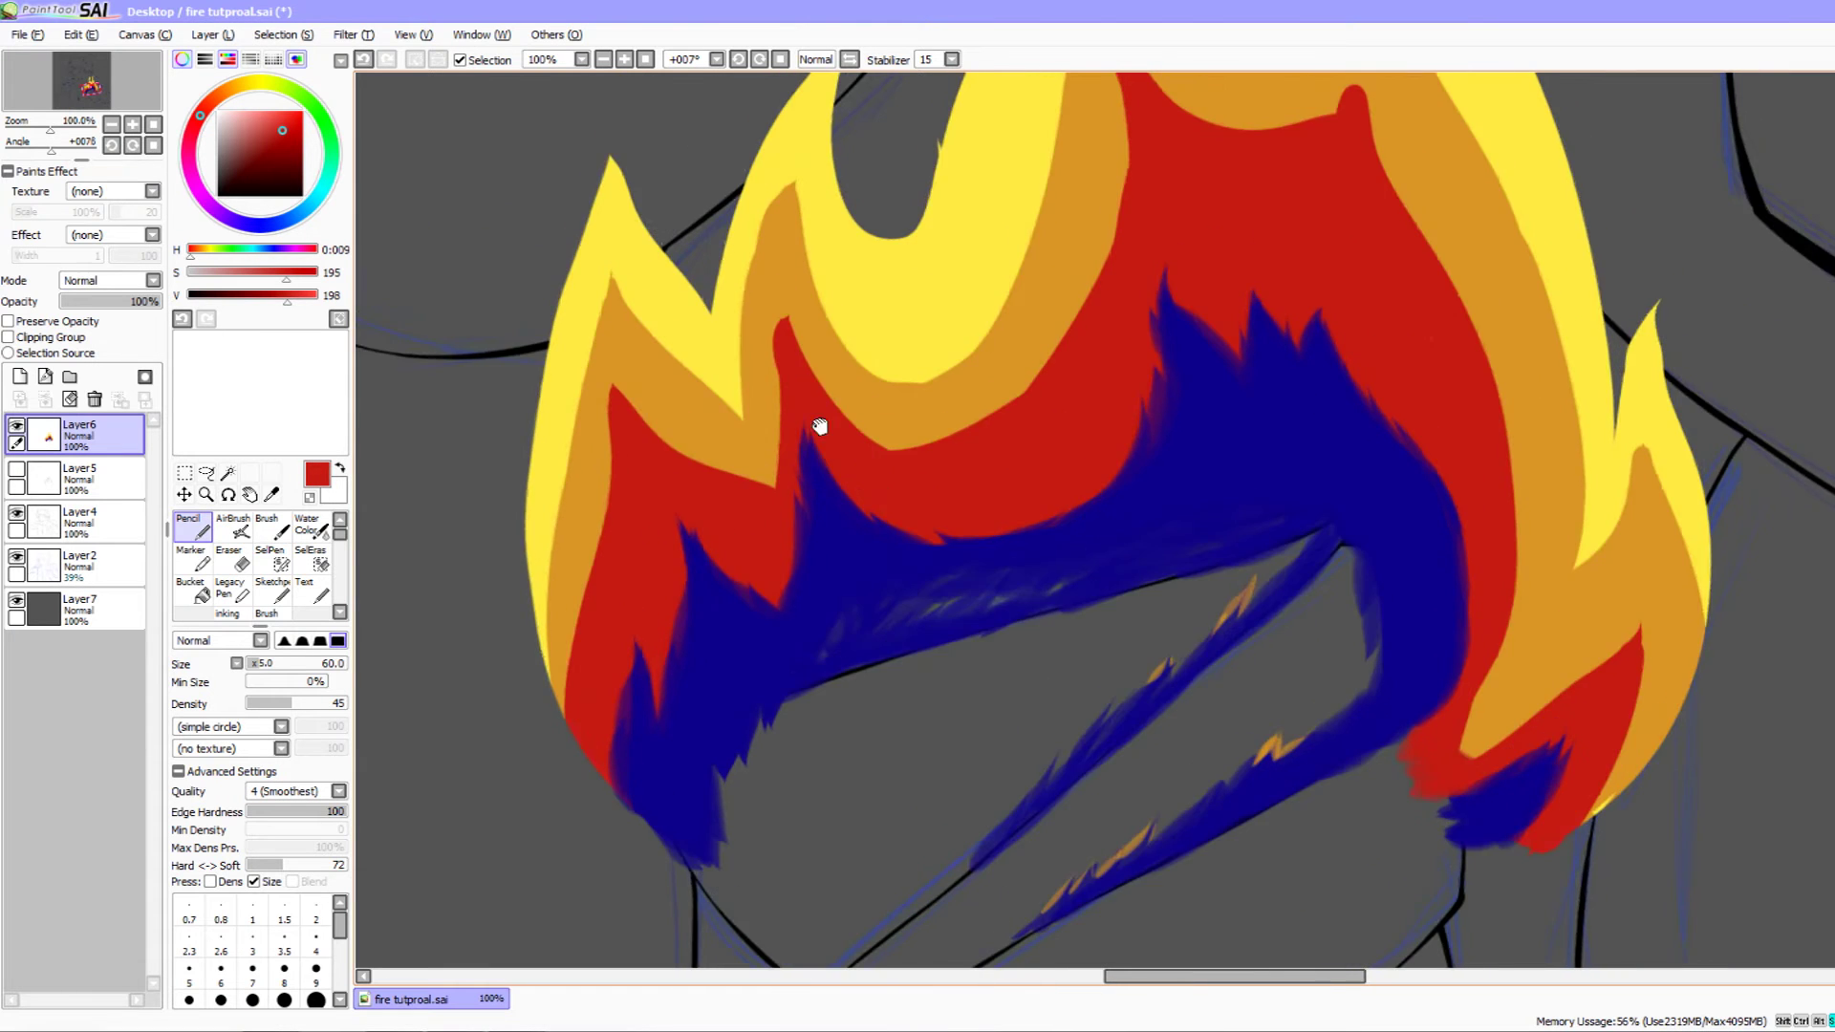
left_click_drag(880, 483, 807, 372)
mouse_move(797, 524)
left_mouse_down()
mouse_move(800, 350)
mouse_move(797, 388)
left_mouse_up()
left_click_drag(809, 457, 953, 394)
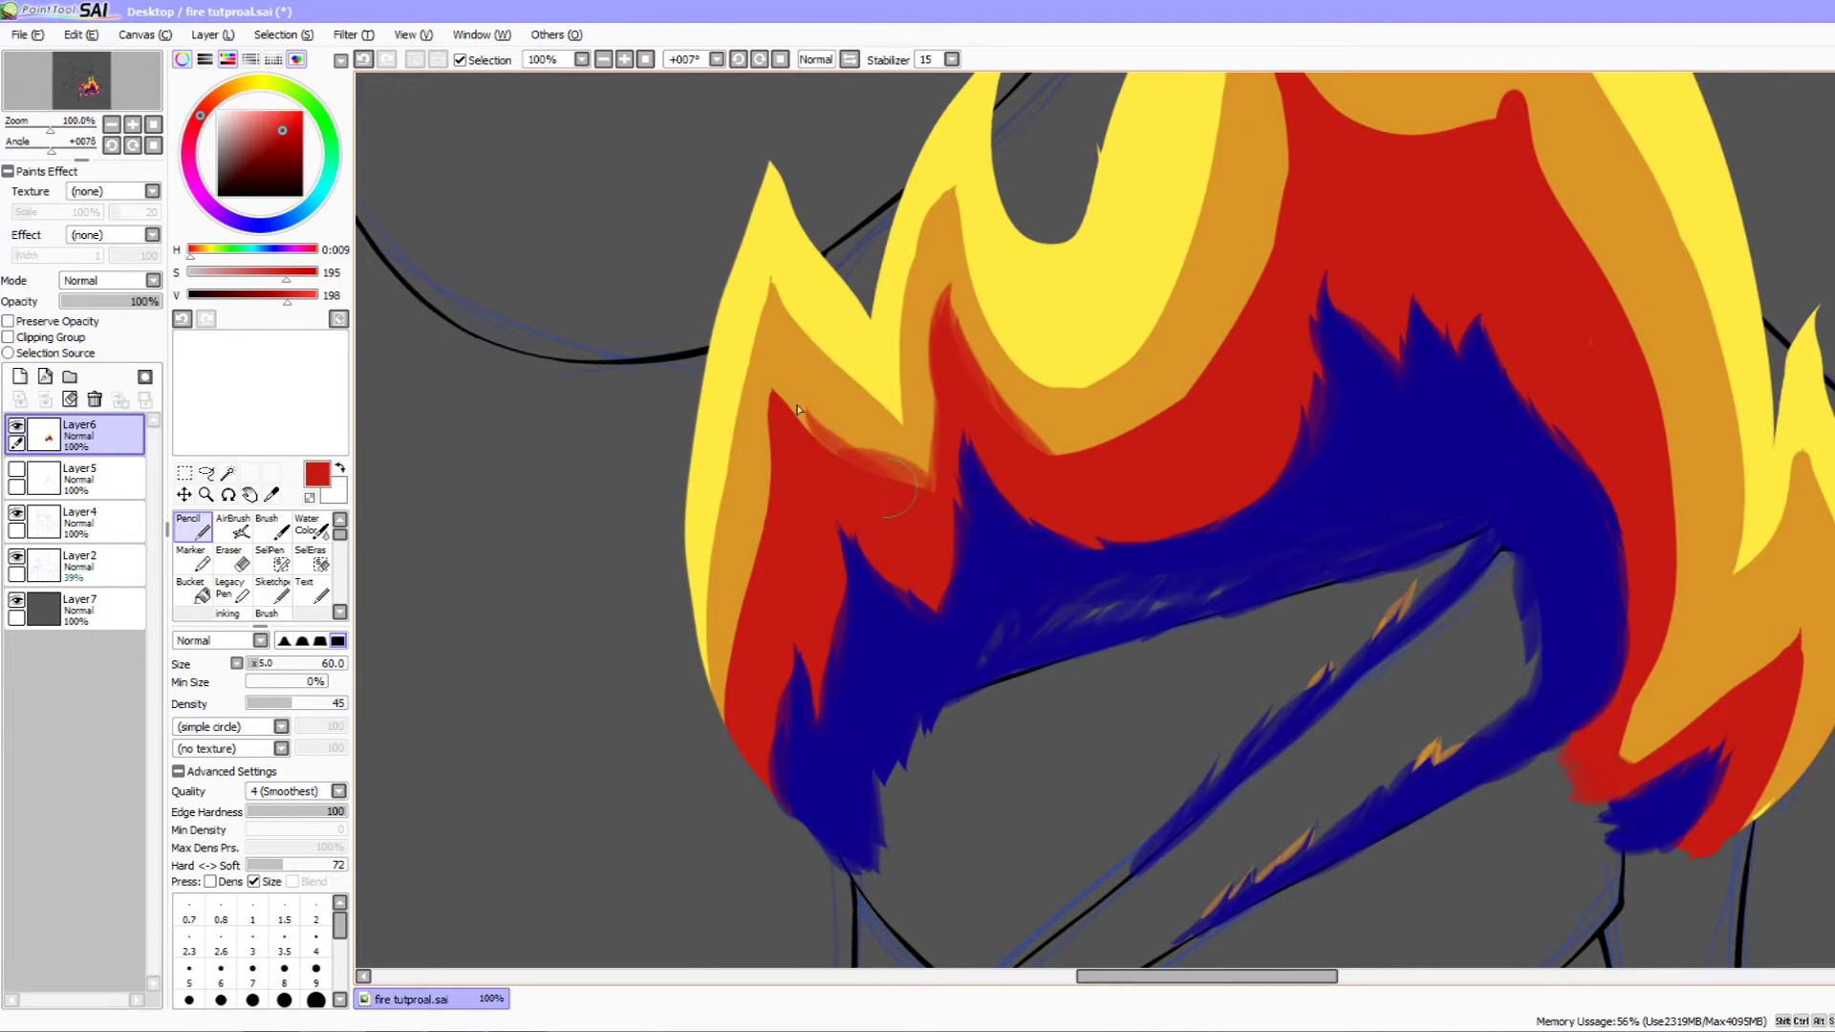
mouse_move(784, 362)
left_mouse_down()
mouse_move(791, 395)
mouse_move(776, 380)
left_mouse_up()
left_click_drag(828, 483, 876, 418)
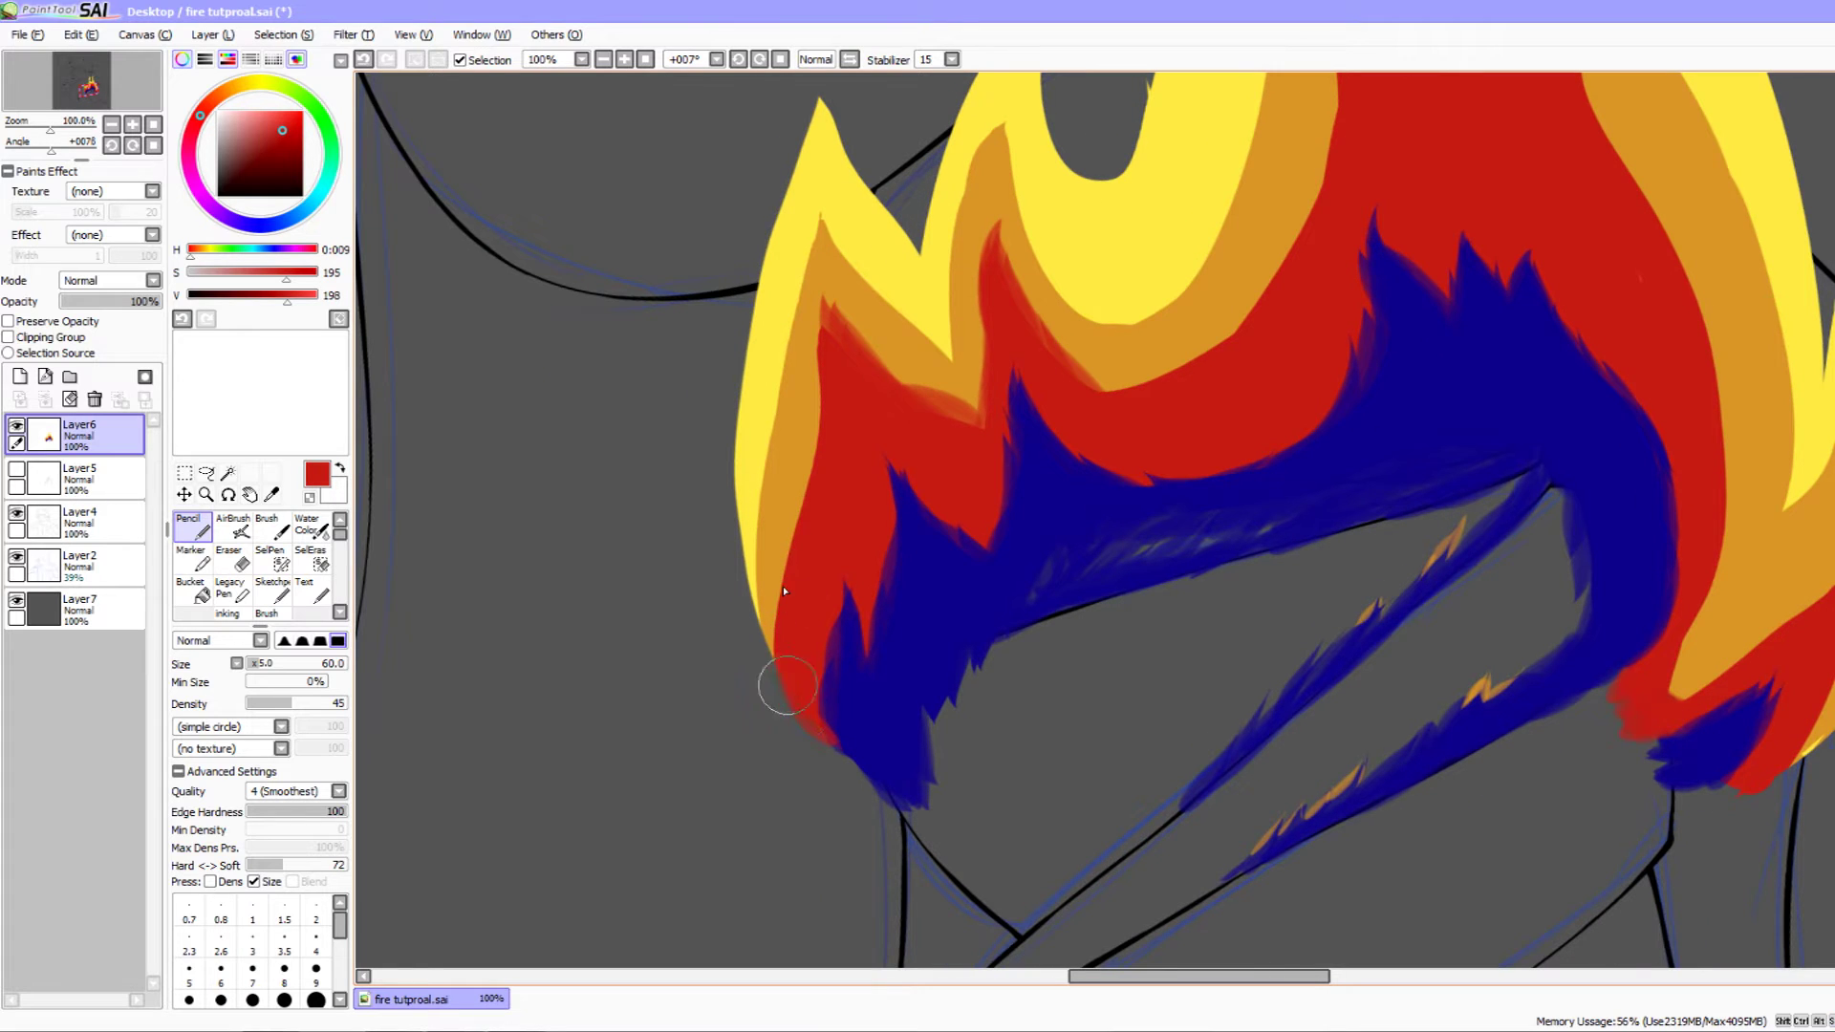
- Feather red into orange on the leftmost tongue's outer edge and the central flame's left side, undoing one stray stroke
mouse_move(792, 570)
left_mouse_down()
mouse_move(803, 421)
mouse_move(828, 429)
left_mouse_up()
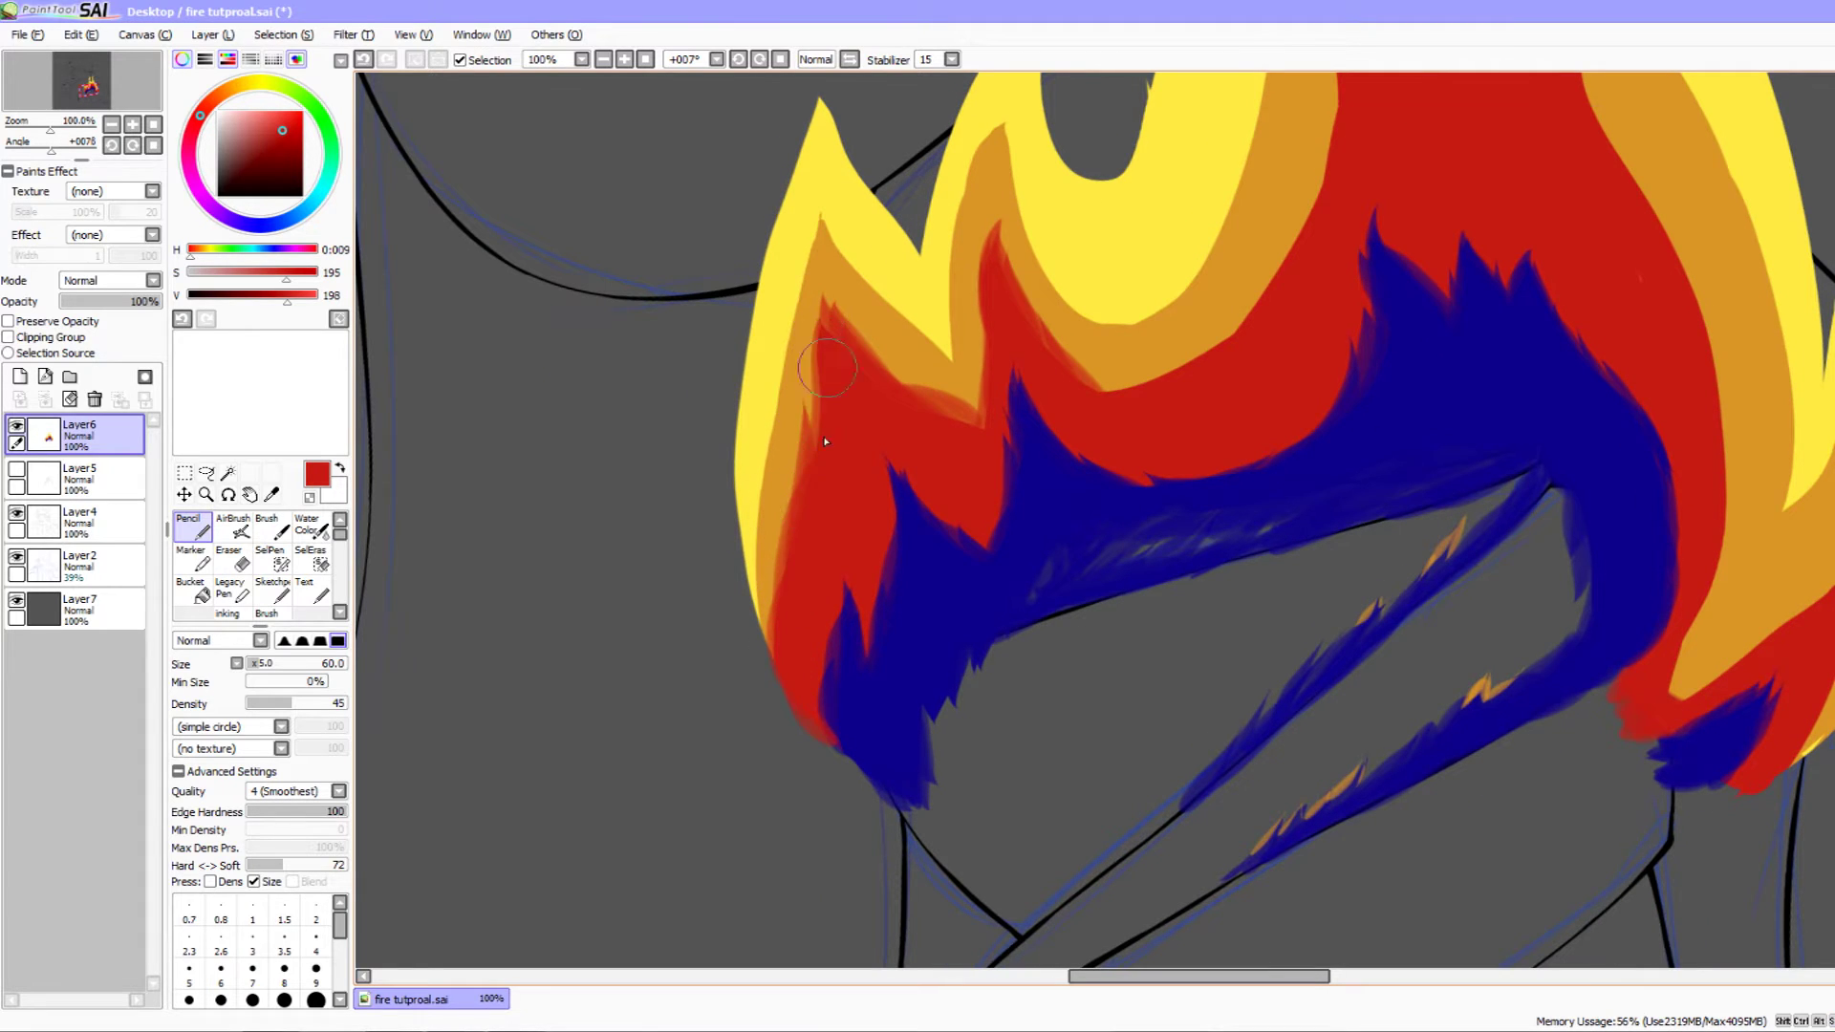
left_click_drag(820, 339, 830, 284)
mouse_move(1183, 425)
left_mouse_down()
mouse_move(828, 583)
mouse_move(867, 497)
mouse_move(872, 409)
mouse_move(903, 413)
mouse_move(794, 583)
left_mouse_up()
mouse_move(838, 516)
left_mouse_down()
mouse_move(861, 384)
mouse_move(848, 540)
left_mouse_up()
left_click_drag(985, 483, 957, 517)
left_click_drag(878, 401, 819, 332)
mouse_move(932, 427)
left_mouse_down()
mouse_move(877, 425)
mouse_move(943, 452)
mouse_move(872, 427)
mouse_move(882, 352)
left_mouse_up()
key("ctrl+z")
left_click_drag(806, 409, 885, 363)
- Feather the red into the orange around the notch beside the small right tongue and along that tongue's red peak
mouse_move(1055, 633)
left_mouse_down()
mouse_move(1004, 606)
mouse_move(957, 292)
left_mouse_up()
left_click_drag(911, 695, 967, 588)
left_click_drag(927, 654, 980, 511)
left_click_drag(955, 583, 978, 481)
mouse_move(1001, 645)
left_mouse_down()
mouse_move(929, 602)
mouse_move(946, 607)
left_mouse_up()
left_click_drag(868, 657, 1037, 526)
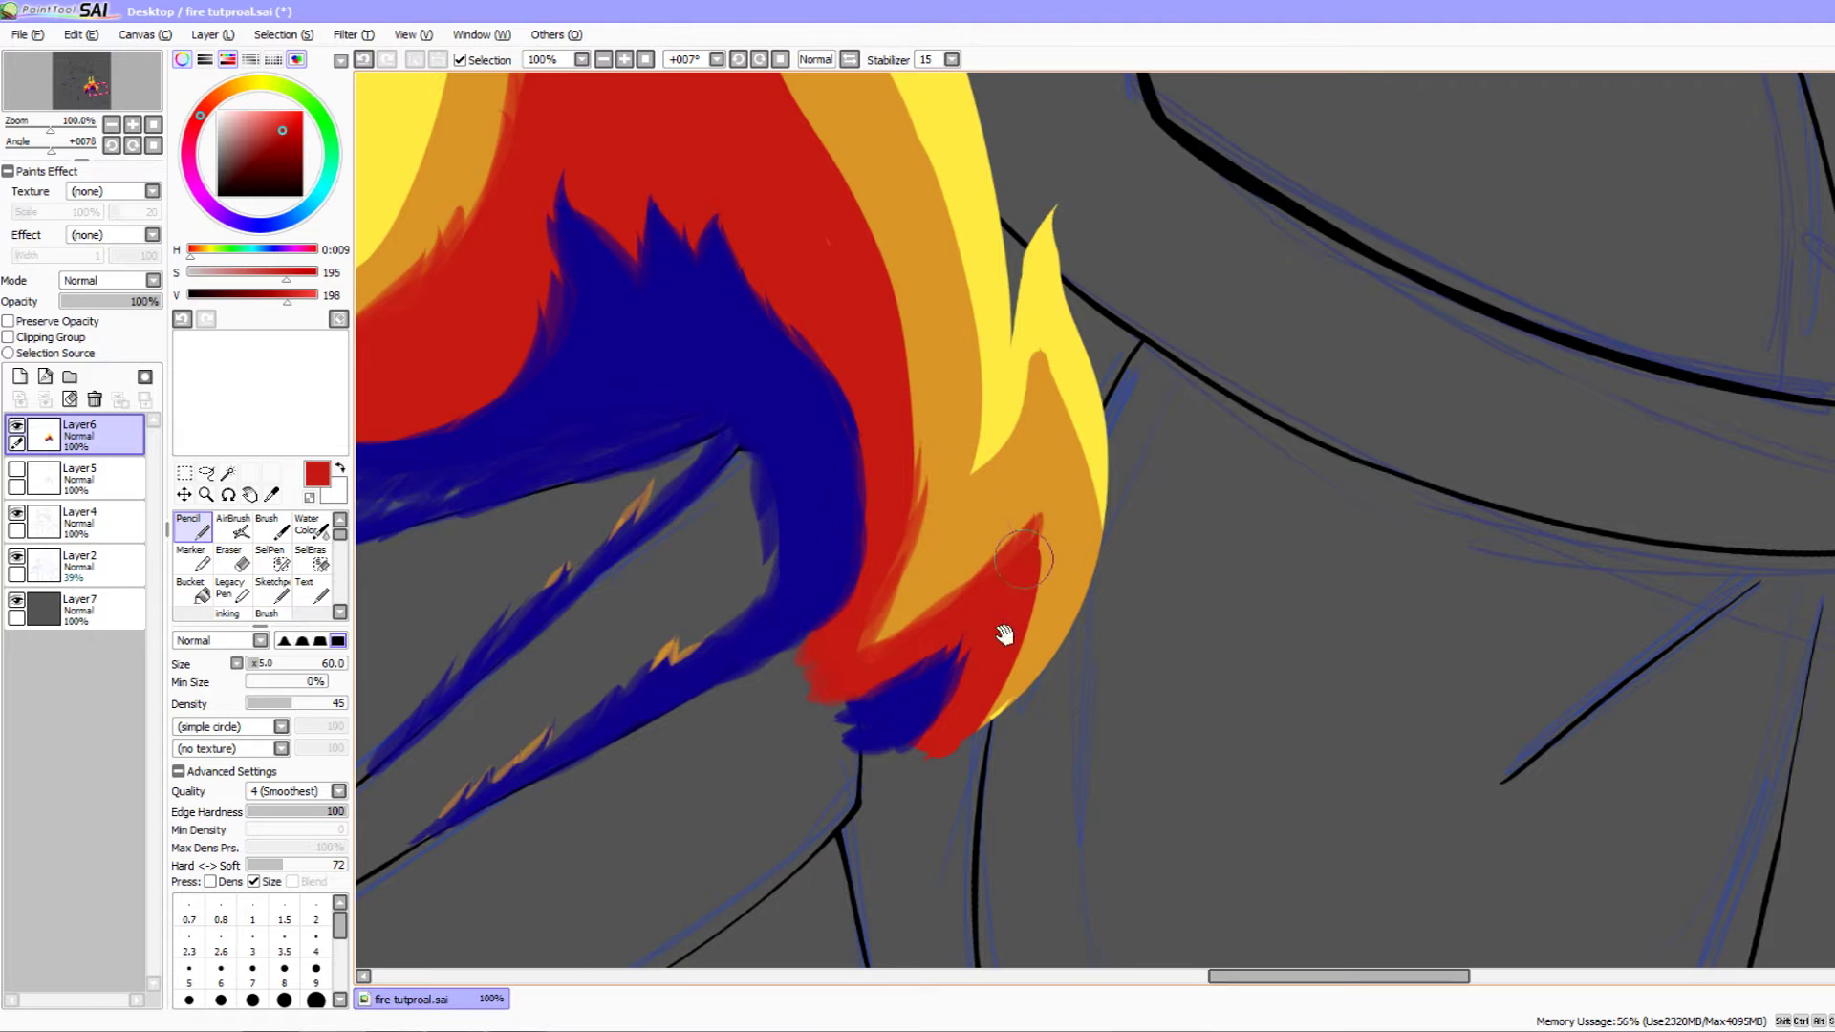
left_click_drag(1003, 634, 979, 580)
mouse_move(937, 685)
left_mouse_down()
mouse_move(1008, 588)
mouse_move(1027, 511)
left_mouse_up()
left_click_drag(999, 583, 1016, 463)
mouse_move(909, 499)
left_mouse_down()
mouse_move(958, 647)
mouse_move(973, 801)
mouse_move(893, 428)
left_mouse_up()
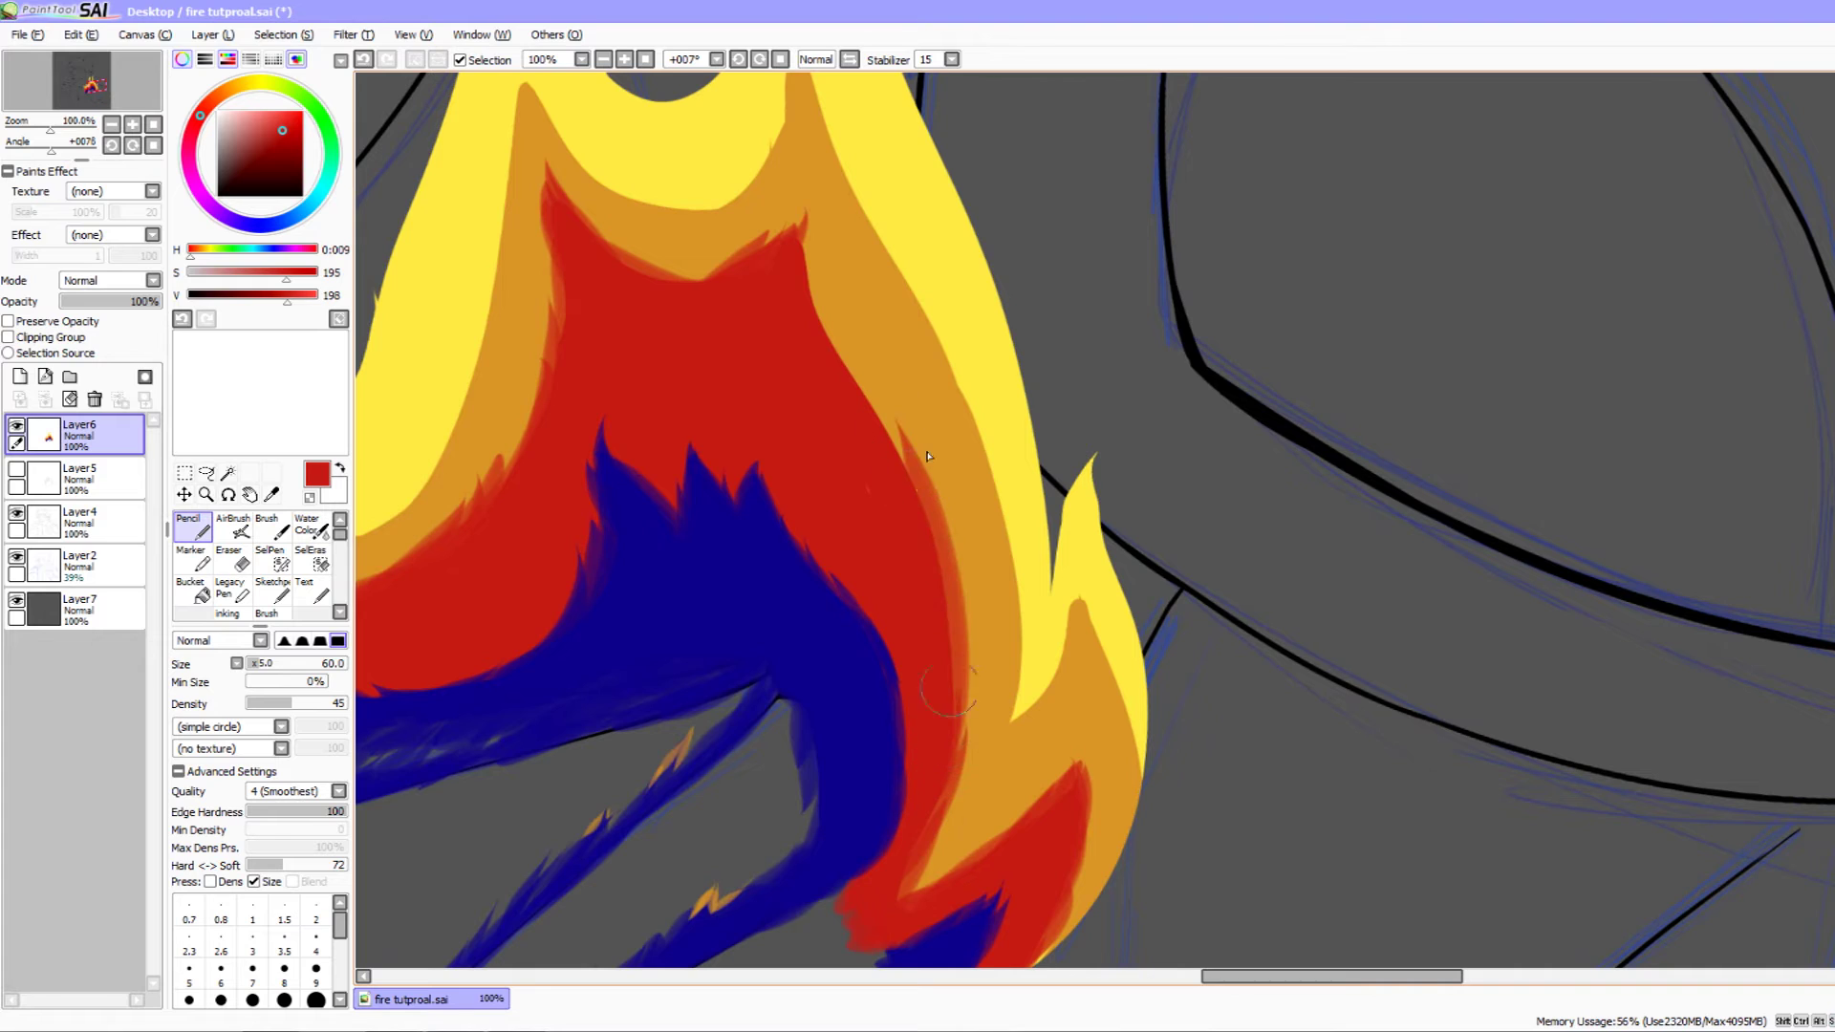
- Brush feathered red strokes up the central flame's right edge to its right peak
left_click_drag(948, 690, 881, 380)
left_click_drag(967, 572, 881, 381)
mouse_move(809, 298)
left_mouse_down()
mouse_move(855, 478)
mouse_move(834, 277)
mouse_move(798, 225)
left_mouse_up()
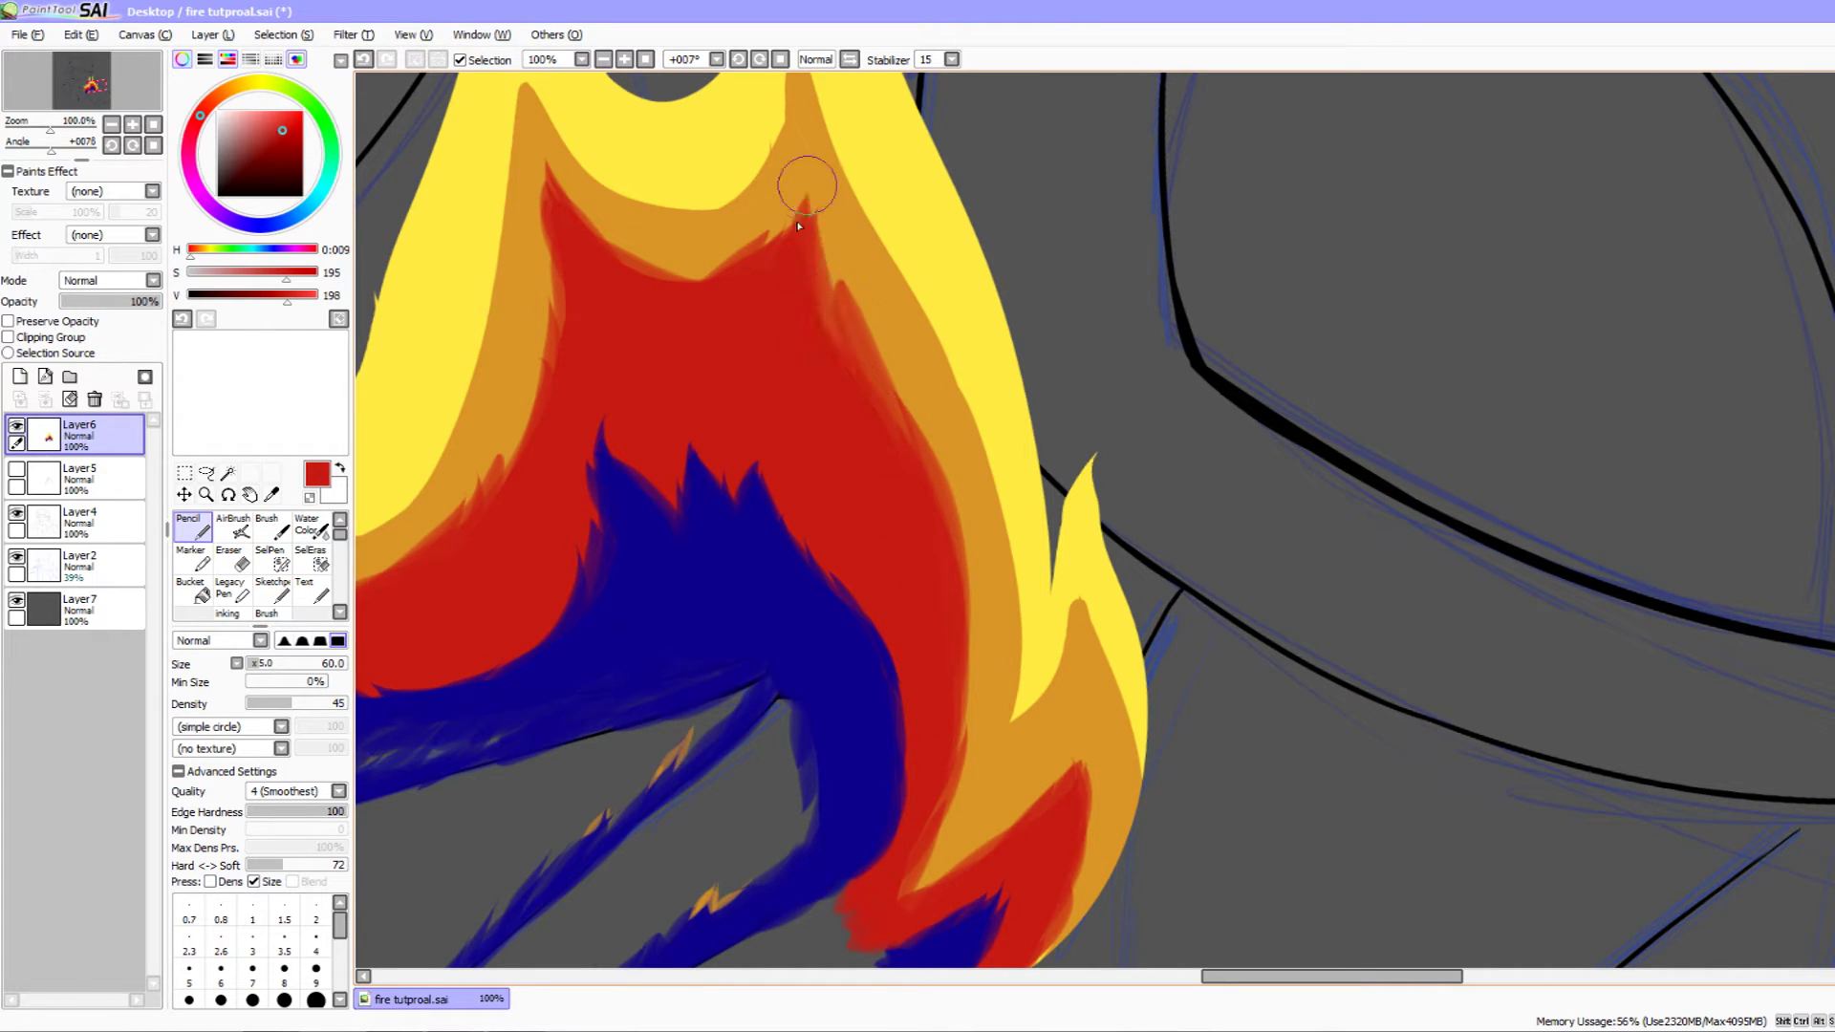
- Sample the orange and feather it into the yellow on the small right tongue, redoing the first stroke
left_click_drag(1022, 740, 959, 705)
right_click(973, 546)
left_click_drag(903, 769, 974, 681)
key("ctrl+z")
mouse_move(902, 772)
left_mouse_down()
mouse_move(976, 678)
mouse_move(961, 621)
mouse_move(975, 535)
mouse_move(989, 592)
mouse_move(994, 510)
mouse_move(947, 401)
left_mouse_up()
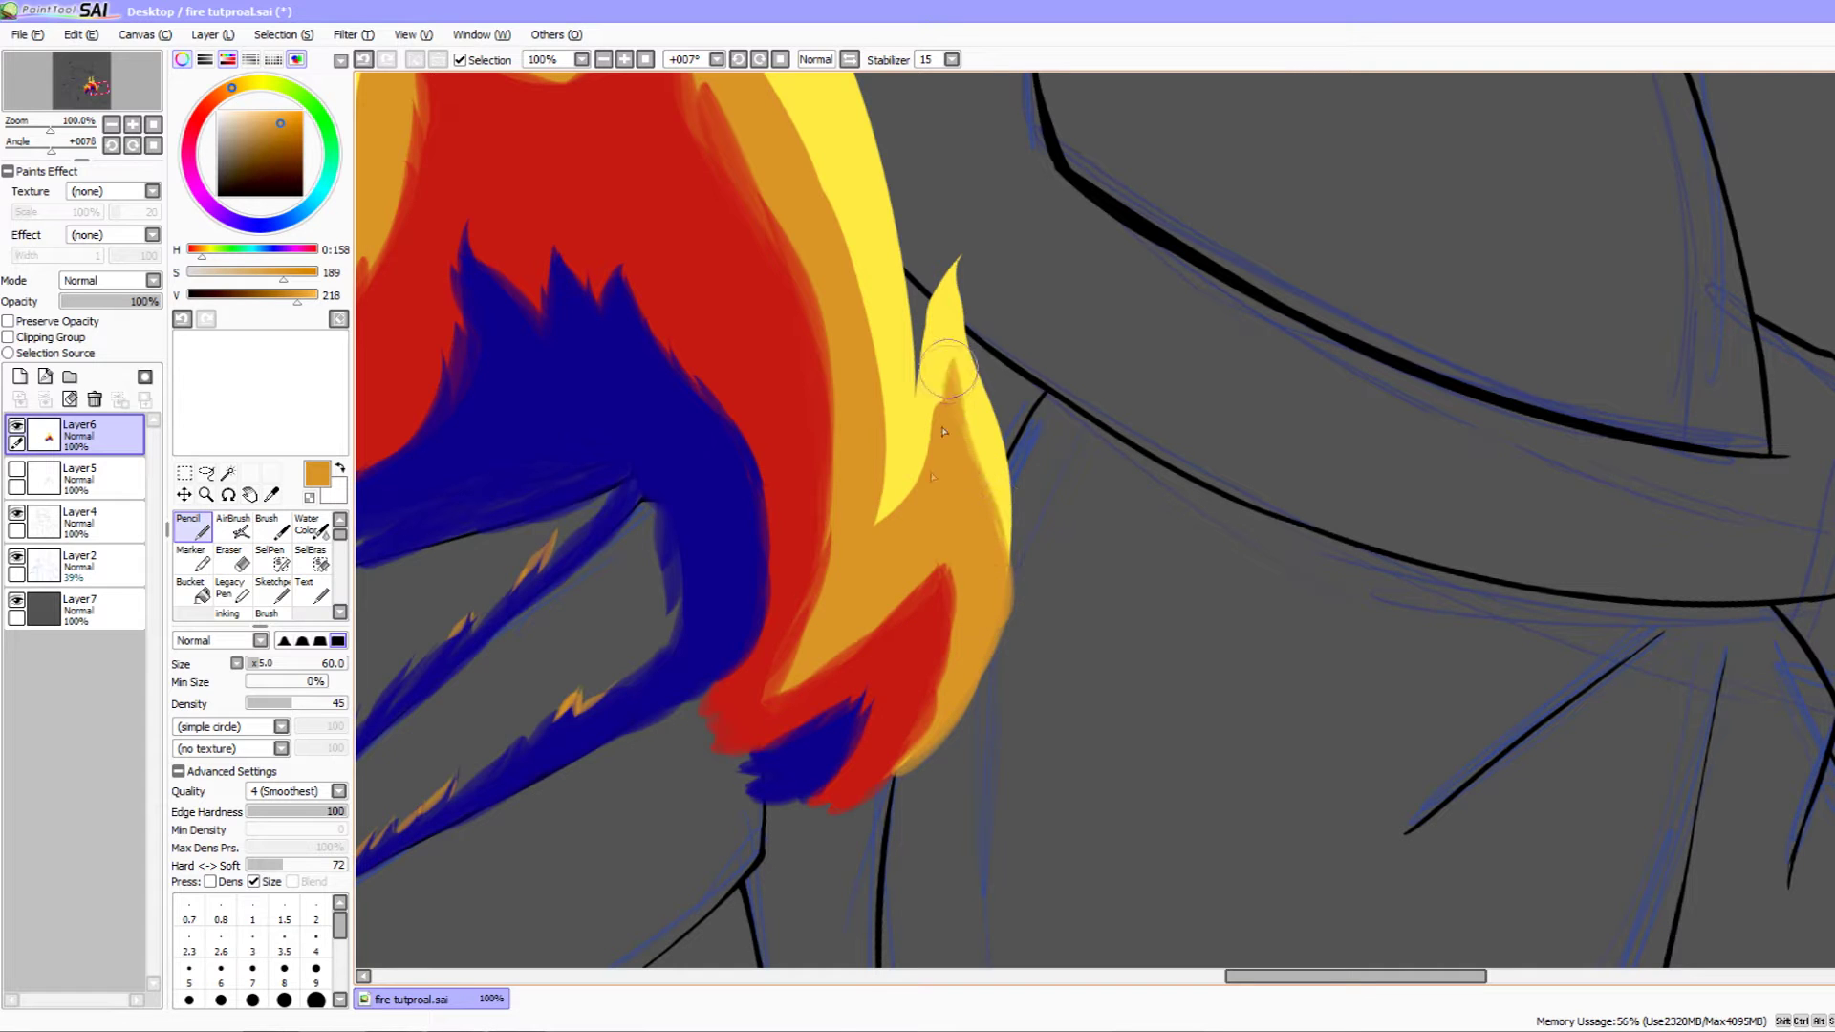
mouse_move(867, 557)
left_mouse_down()
mouse_move(942, 372)
mouse_move(984, 580)
left_mouse_up()
- Layer long orange strokes into the yellow along the central flame's right edge
mouse_move(915, 764)
left_mouse_down()
mouse_move(889, 483)
mouse_move(846, 313)
left_mouse_up()
mouse_move(908, 562)
left_mouse_down()
mouse_move(997, 785)
mouse_move(867, 430)
left_mouse_up()
mouse_move(980, 764)
left_mouse_down()
mouse_move(882, 491)
mouse_move(834, 423)
left_mouse_up()
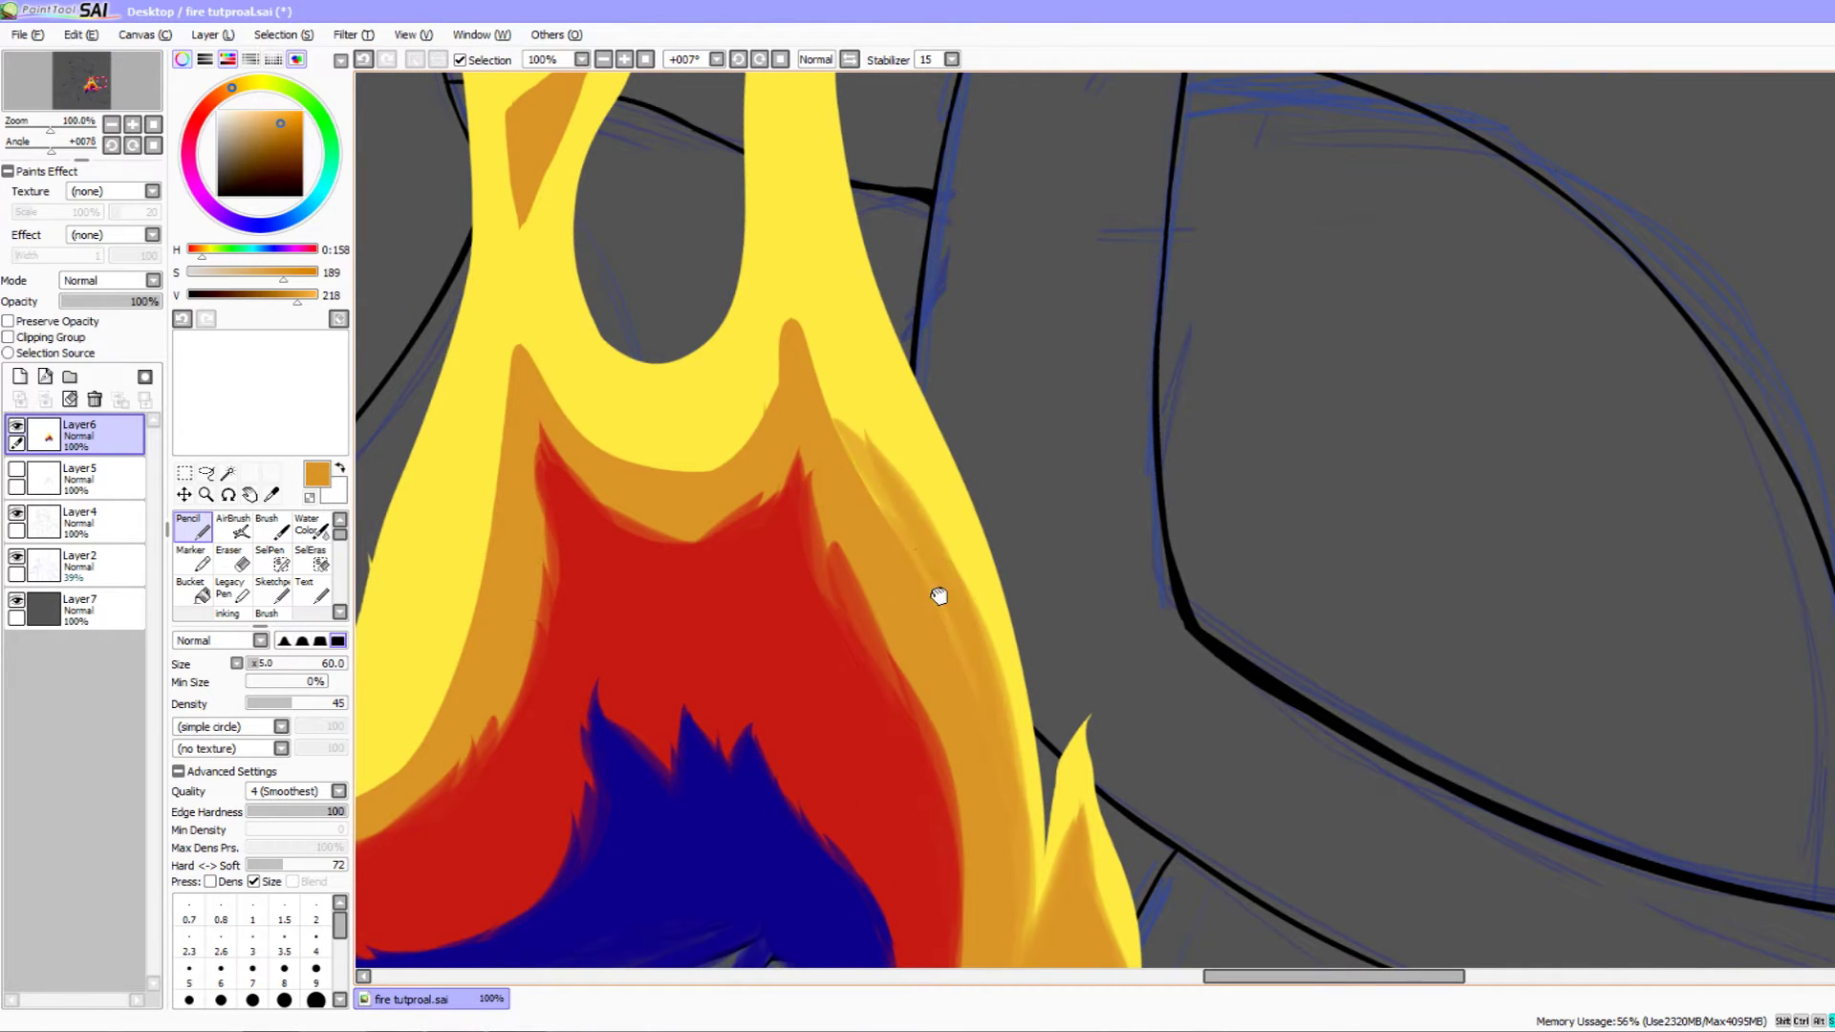
left_click_drag(935, 597, 1017, 774)
left_click_drag(1041, 894, 917, 497)
left_click_drag(987, 734, 872, 455)
left_click_drag(923, 640, 876, 446)
left_click_drag(974, 731, 893, 487)
- Feather the orange into the yellow along the dip between the central flame's two upper peaks
mouse_move(830, 646)
left_mouse_down()
mouse_move(946, 646)
mouse_move(968, 533)
left_mouse_up()
left_click_drag(874, 667, 970, 508)
left_click_drag(941, 608, 971, 509)
left_click_drag(864, 643, 989, 495)
mouse_move(898, 647)
left_mouse_down()
mouse_move(764, 564)
mouse_move(711, 504)
left_mouse_up()
mouse_move(843, 626)
left_mouse_down()
mouse_move(721, 506)
mouse_move(723, 465)
left_mouse_up()
left_click_drag(734, 499, 860, 608)
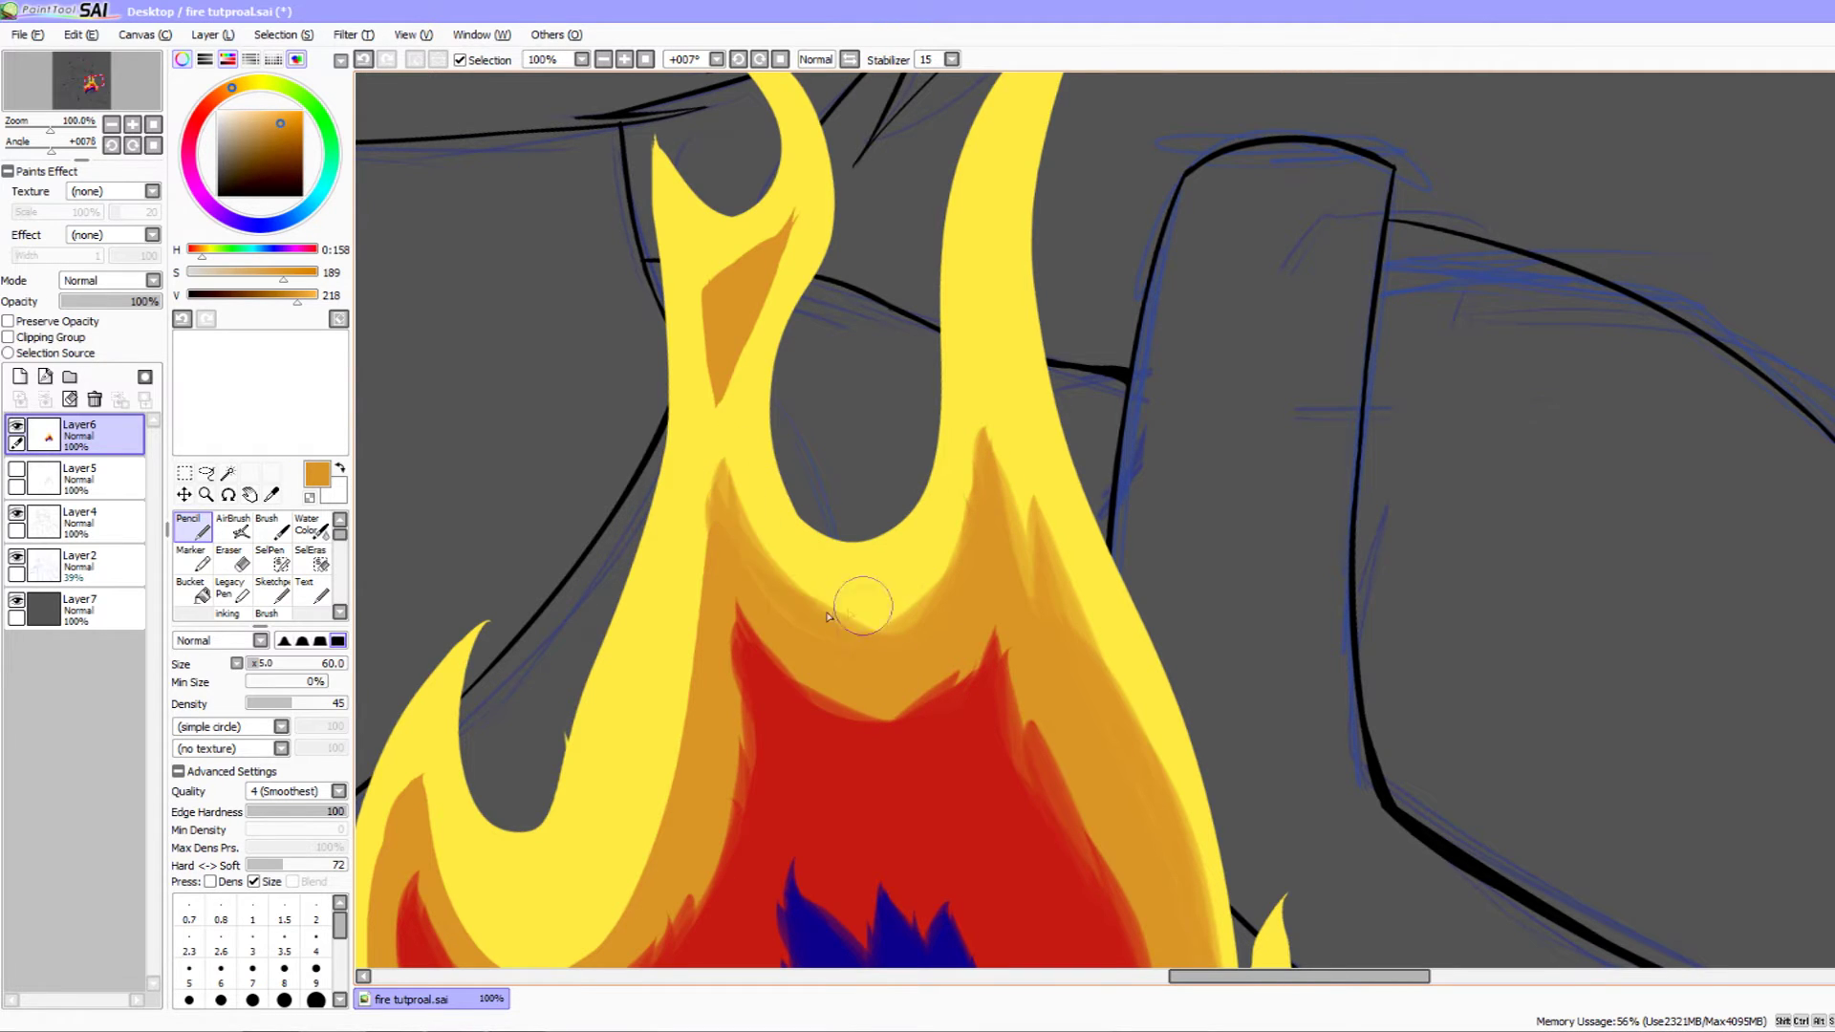
left_click_drag(759, 653, 1003, 502)
- Enlarge the separate orange patch in the upper flame with feathered strokes and taper it down to the orange peak below
left_click_drag(975, 421, 941, 647)
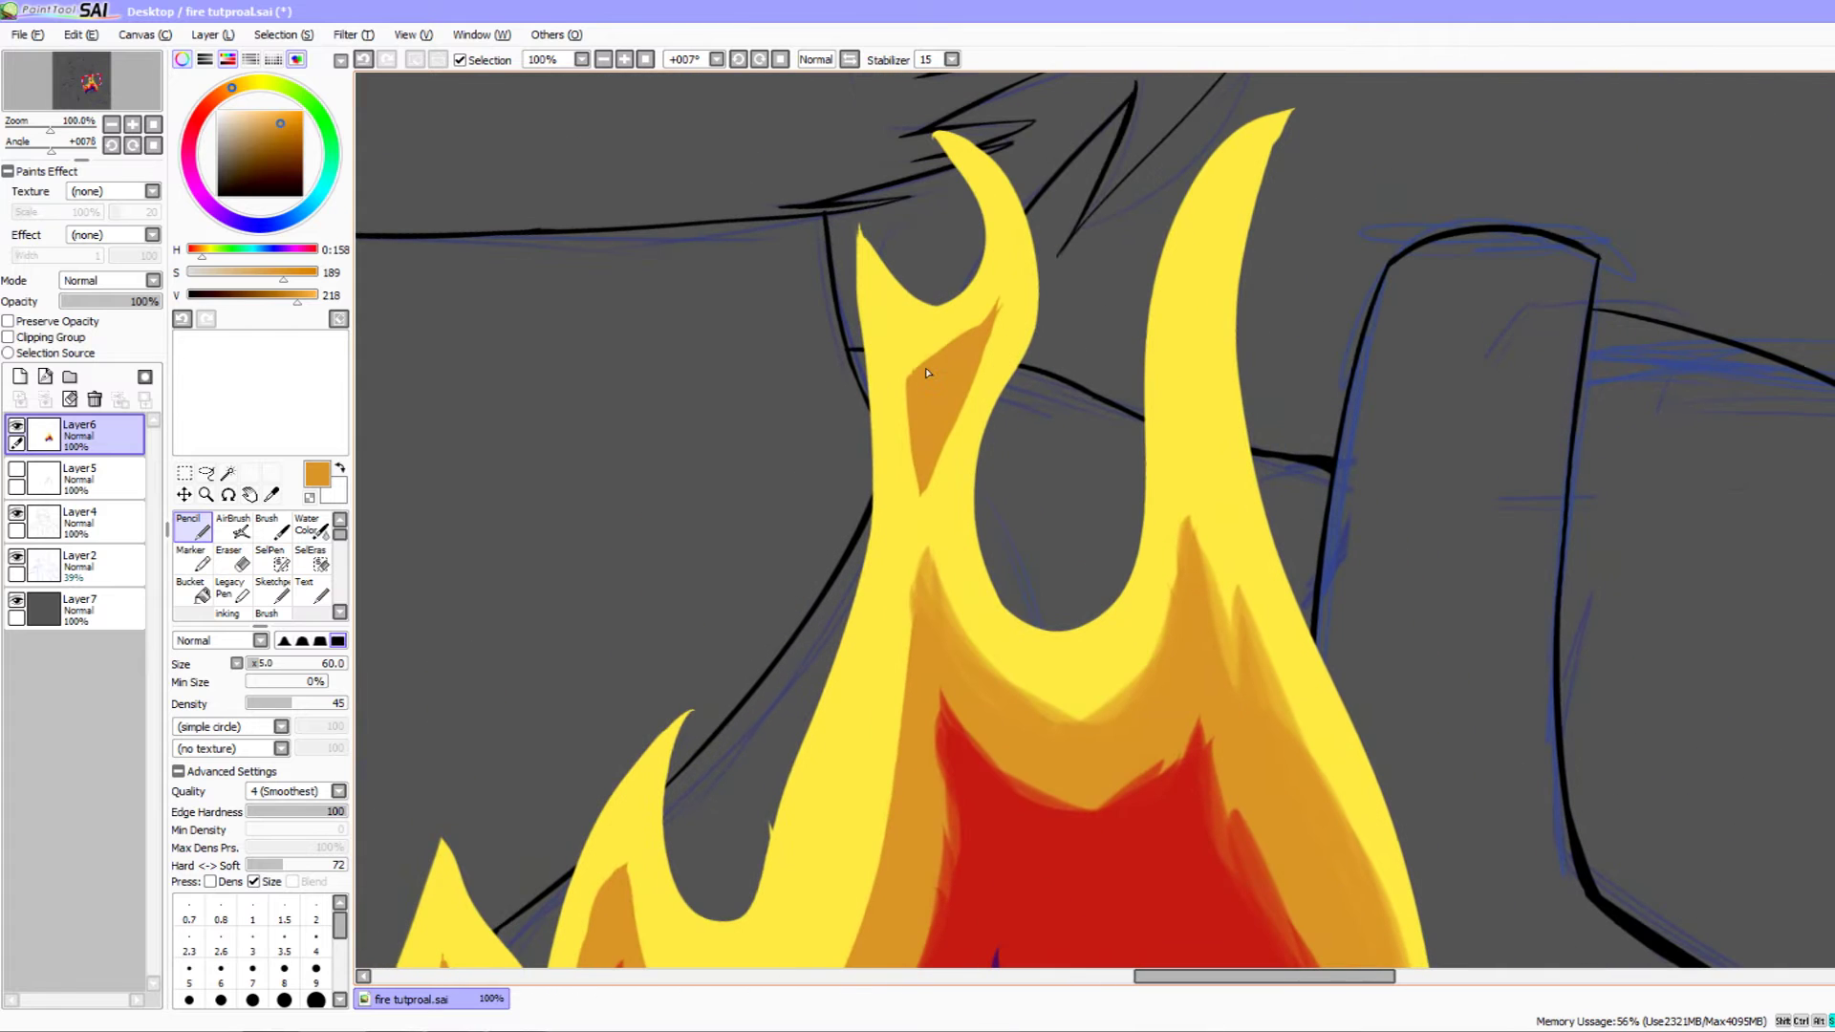
mouse_move(901, 368)
left_mouse_down()
mouse_move(923, 506)
mouse_move(998, 306)
mouse_move(893, 372)
mouse_move(1004, 299)
mouse_move(939, 465)
mouse_move(1011, 356)
mouse_move(1000, 373)
left_mouse_up()
mouse_move(986, 354)
left_mouse_down()
mouse_move(1053, 238)
mouse_move(996, 314)
mouse_move(1058, 194)
left_mouse_up()
left_click_drag(987, 296, 1010, 409)
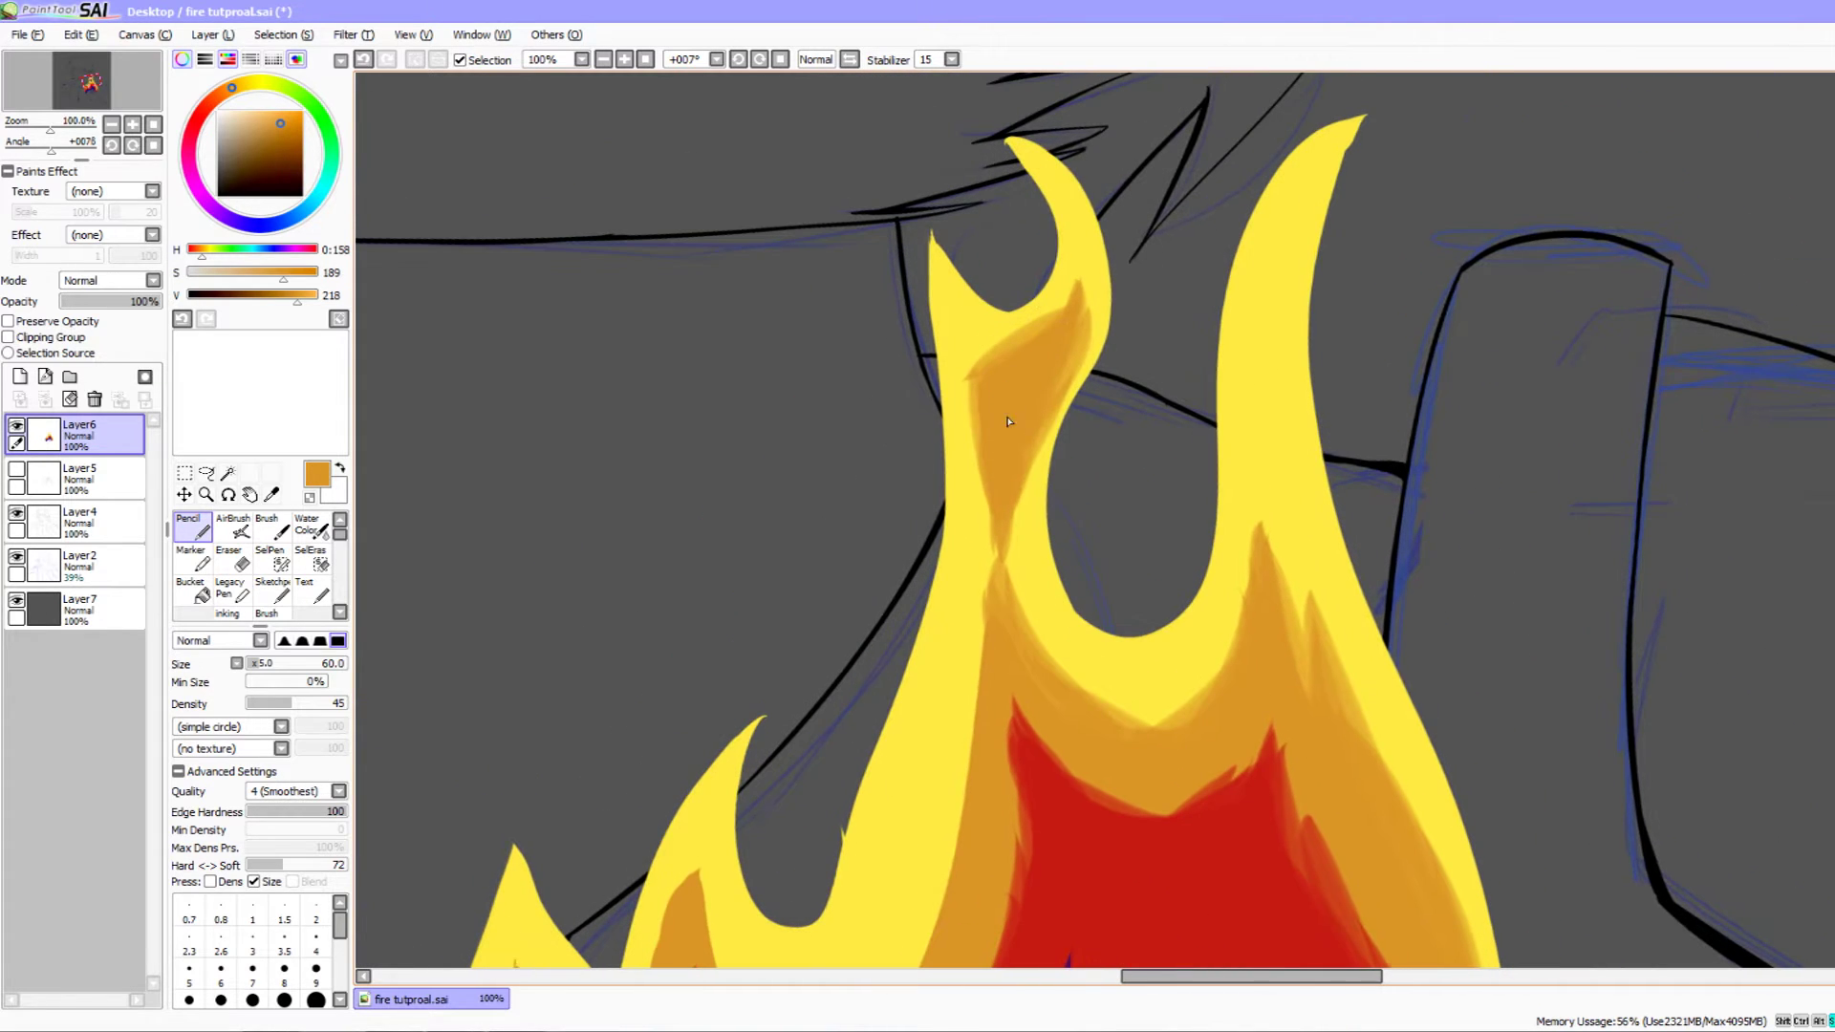
mouse_move(976, 329)
left_mouse_down()
mouse_move(981, 431)
mouse_move(965, 354)
mouse_move(1030, 364)
mouse_move(967, 351)
left_mouse_up()
mouse_move(1000, 541)
left_mouse_down()
mouse_move(988, 284)
mouse_move(1053, 346)
left_mouse_up()
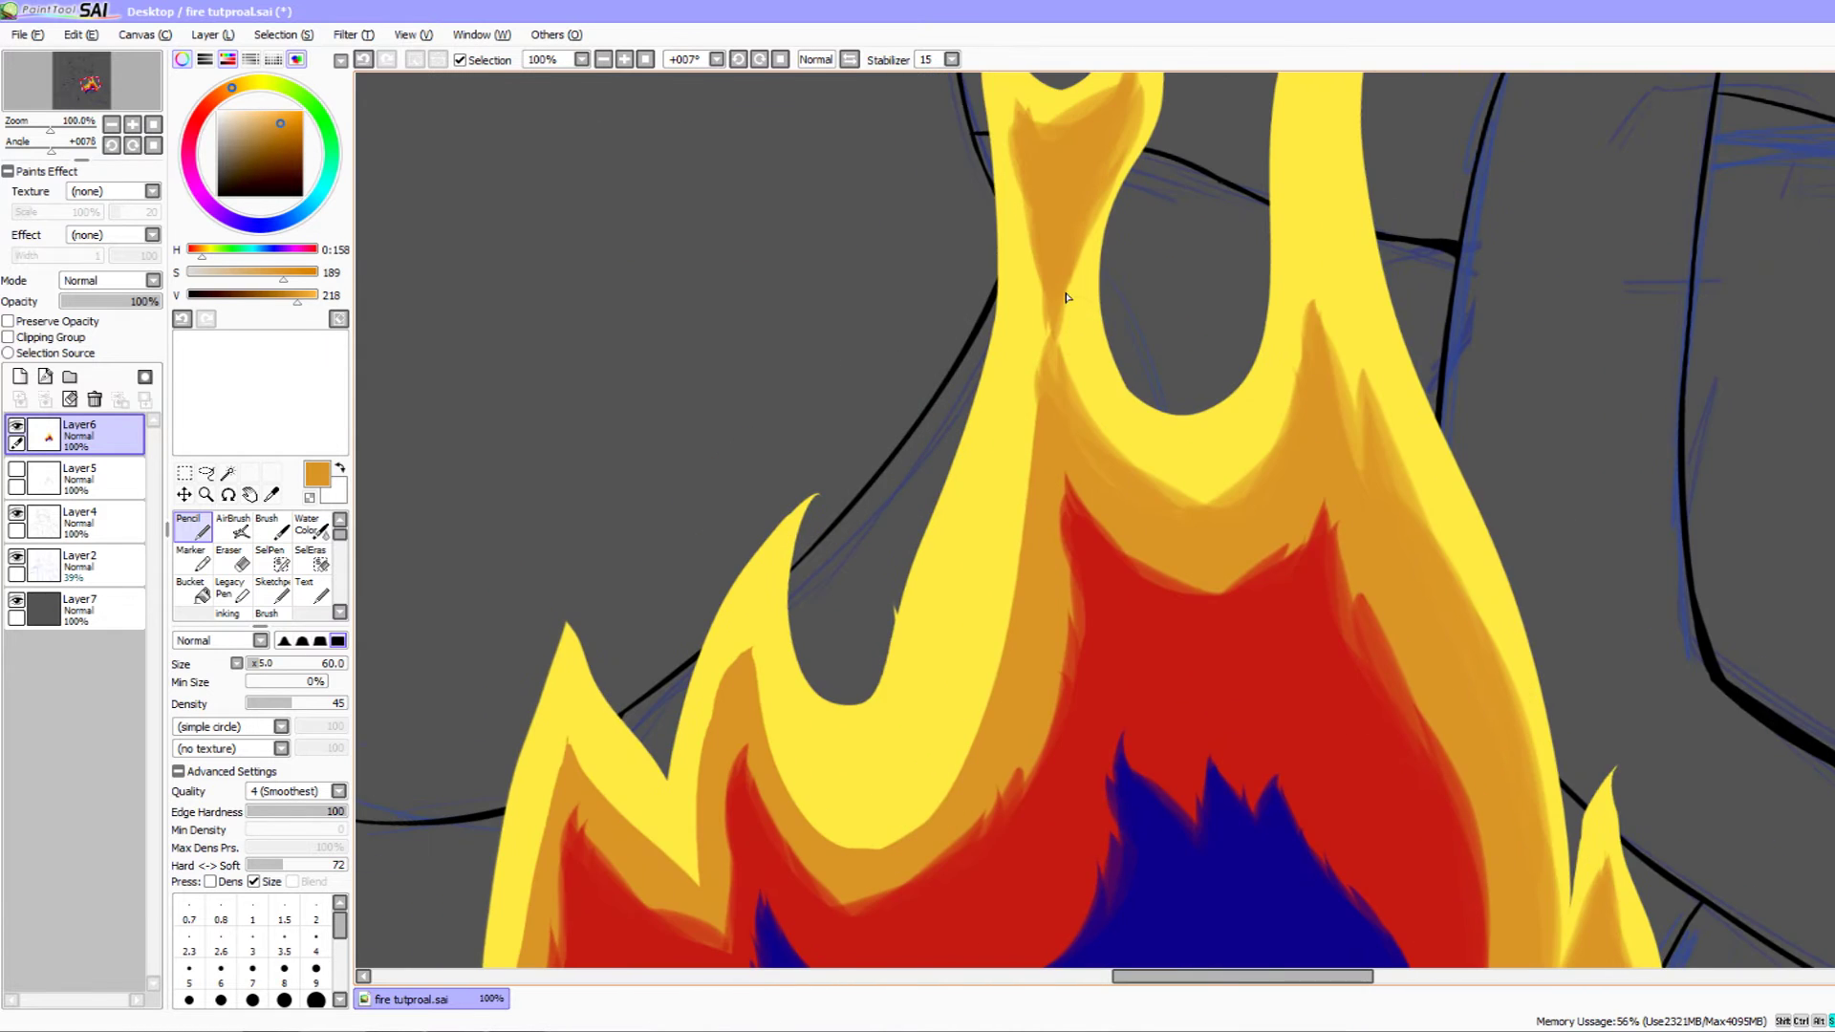
- Feather the orange into the yellow up the central flame's left side to its left peak
left_click_drag(1030, 548, 1060, 462)
mouse_move(944, 764)
left_mouse_down()
mouse_move(1021, 604)
mouse_move(1039, 439)
left_mouse_up()
left_click_drag(1035, 636, 1061, 316)
left_click_drag(1059, 457, 1086, 267)
- Feather the orange into the yellow along the peaks and edges of the two left tongues
mouse_move(1015, 659)
left_mouse_down()
mouse_move(1072, 619)
mouse_move(969, 731)
mouse_move(903, 701)
left_mouse_up()
mouse_move(977, 755)
left_mouse_down()
mouse_move(877, 623)
mouse_move(910, 733)
mouse_move(869, 576)
mouse_move(855, 623)
mouse_move(855, 513)
left_mouse_up()
left_click_drag(932, 745, 886, 602)
left_click_drag(923, 669, 1003, 646)
left_click_drag(923, 530, 927, 488)
mouse_move(881, 630)
left_mouse_down()
mouse_move(901, 559)
mouse_move(877, 767)
mouse_move(784, 682)
left_mouse_up()
mouse_move(874, 736)
left_mouse_down()
mouse_move(755, 626)
mouse_move(879, 738)
left_mouse_up()
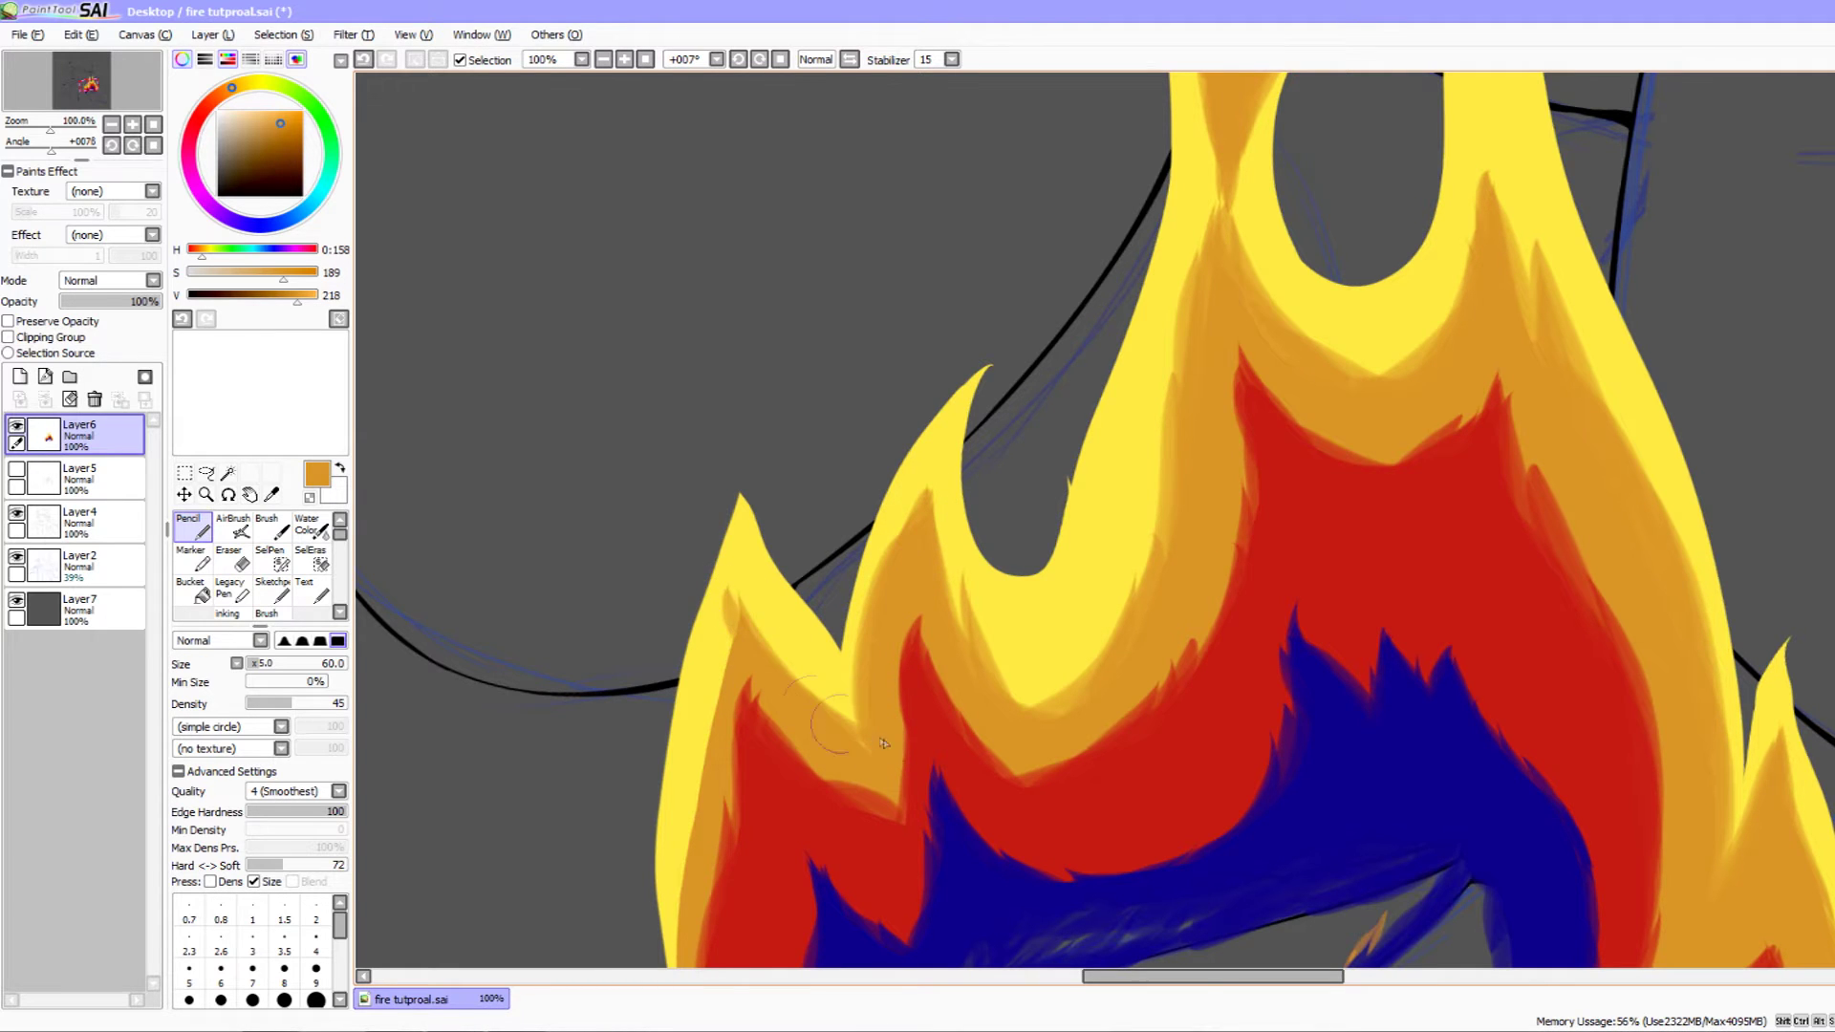
left_click_drag(823, 557, 910, 424)
mouse_move(772, 922)
left_mouse_down()
mouse_move(779, 645)
mouse_move(771, 671)
mouse_move(822, 554)
mouse_move(788, 679)
mouse_move(819, 480)
left_mouse_up()
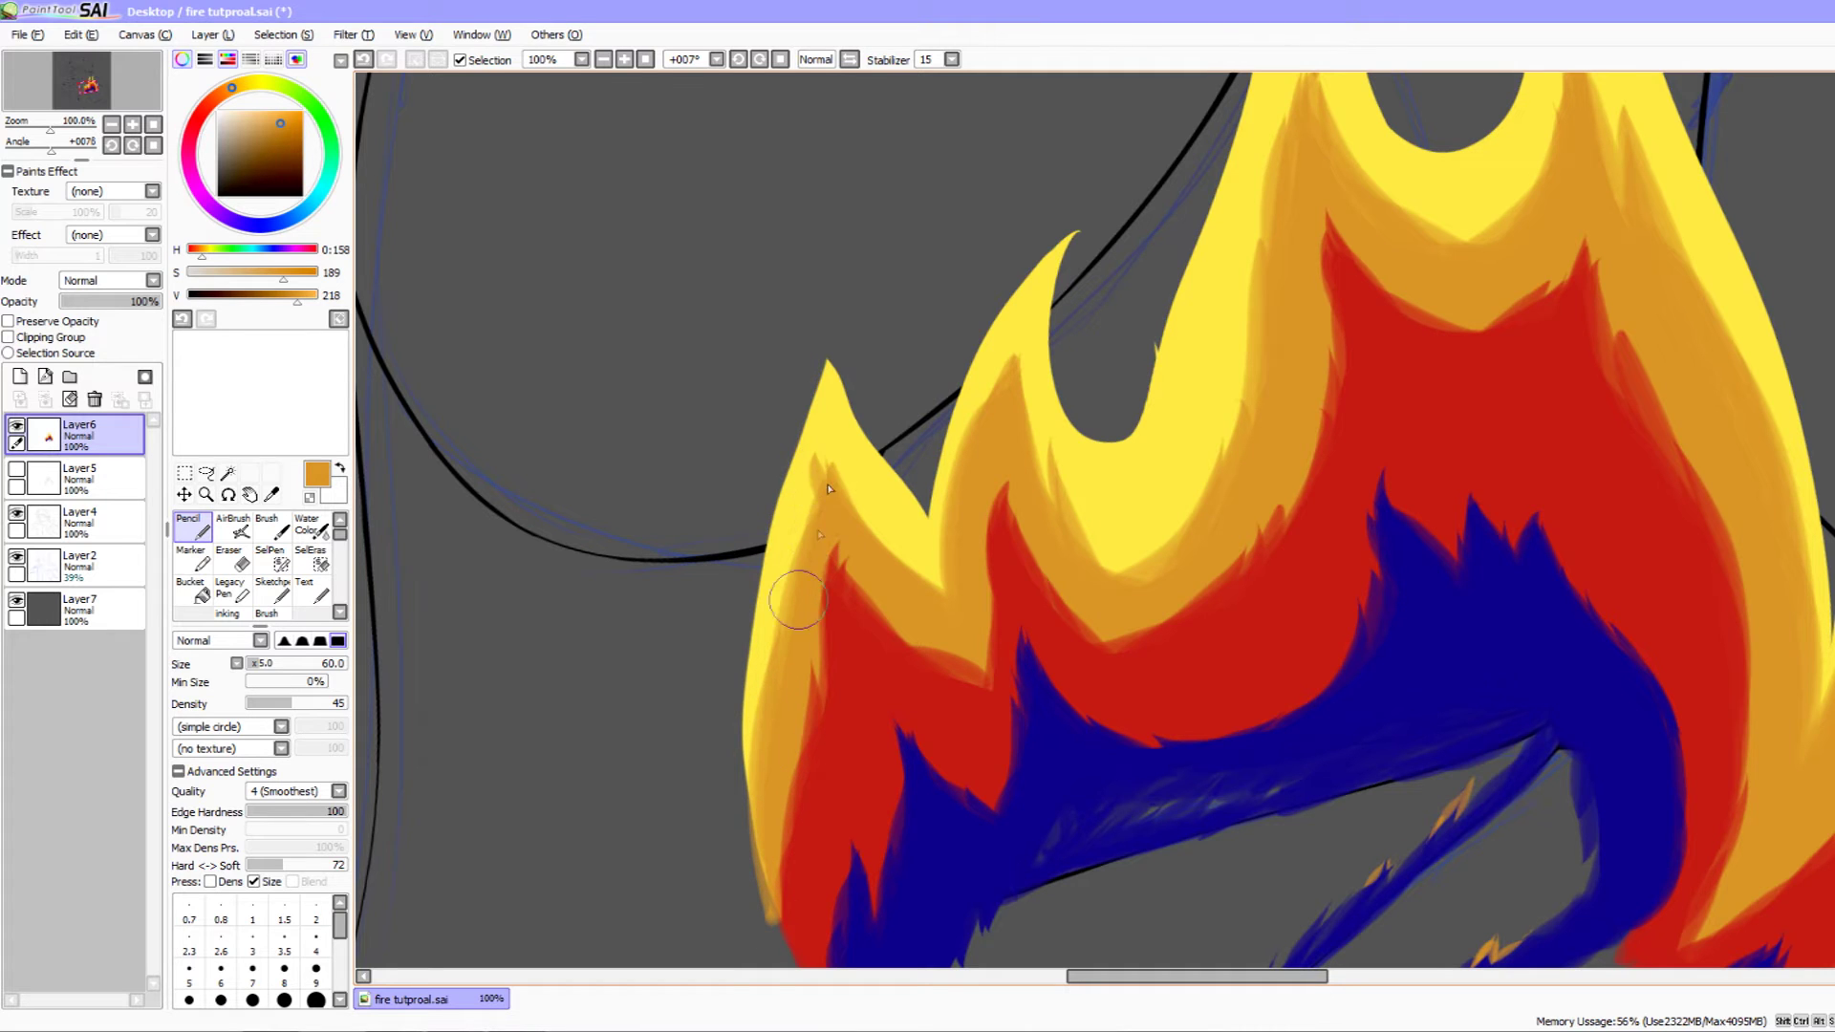
- Pick up the flame's yellow, enlarge the pencil to 80 and feather the outer edge of the leftmost tongue
right_click(889, 495)
left_click_drag(819, 688, 842, 714)
left_click_drag(776, 867, 768, 594)
key("ctrl+z")
left_click_drag(776, 856, 778, 659)
left_click_drag(773, 779, 819, 400)
key("bracketright")
key("bracketright")
mouse_move(775, 853)
left_mouse_down()
mouse_move(771, 574)
mouse_move(806, 541)
mouse_move(785, 591)
mouse_move(857, 367)
left_mouse_up()
- Feather the yellow around the leftmost tongue's tip and into the dip beside it
mouse_move(806, 552)
left_mouse_down()
mouse_move(774, 652)
mouse_move(807, 433)
left_mouse_up()
left_click_drag(753, 766, 767, 533)
mouse_move(894, 607)
left_mouse_down()
mouse_move(830, 650)
mouse_move(841, 717)
mouse_move(779, 659)
mouse_move(770, 484)
mouse_move(871, 719)
mouse_move(807, 710)
mouse_move(740, 536)
left_mouse_up()
key("ctrl+z")
mouse_move(819, 719)
left_mouse_down()
mouse_move(771, 748)
mouse_move(865, 516)
mouse_move(779, 764)
mouse_move(907, 438)
left_mouse_up()
left_click_drag(832, 551, 926, 397)
left_click_drag(960, 643, 889, 675)
mouse_move(923, 599)
left_mouse_down()
mouse_move(856, 597)
mouse_move(890, 689)
mouse_move(822, 558)
mouse_move(865, 481)
mouse_move(828, 620)
mouse_move(870, 436)
mouse_move(834, 562)
left_mouse_up()
mouse_move(936, 611)
left_mouse_down()
mouse_move(822, 741)
mouse_move(814, 692)
left_mouse_up()
- Feather the yellow edges of the second left tongue up to its tip and towards the central flame
mouse_move(725, 571)
left_mouse_down()
mouse_move(805, 759)
mouse_move(732, 742)
mouse_move(847, 579)
mouse_move(766, 775)
mouse_move(849, 539)
left_mouse_up()
left_click_drag(828, 694, 794, 765)
left_click_drag(740, 825, 863, 523)
mouse_move(797, 690)
left_mouse_down()
mouse_move(775, 768)
mouse_move(841, 449)
left_mouse_up()
mouse_move(759, 740)
left_mouse_down()
mouse_move(850, 468)
mouse_move(827, 377)
left_mouse_up()
left_click_drag(841, 535, 850, 353)
scroll(826, 250, "up", 2)
mouse_move(827, 707)
left_mouse_down()
mouse_move(833, 389)
mouse_move(835, 557)
mouse_move(842, 415)
mouse_move(850, 528)
mouse_move(837, 408)
mouse_move(894, 508)
mouse_move(906, 468)
mouse_move(913, 528)
mouse_move(913, 484)
mouse_move(941, 509)
mouse_move(946, 420)
mouse_move(961, 494)
mouse_move(901, 346)
left_mouse_up()
mouse_move(953, 435)
left_mouse_down()
mouse_move(907, 314)
mouse_move(979, 441)
left_mouse_up()
mouse_move(915, 332)
left_mouse_down()
mouse_move(996, 433)
mouse_move(899, 352)
left_mouse_up()
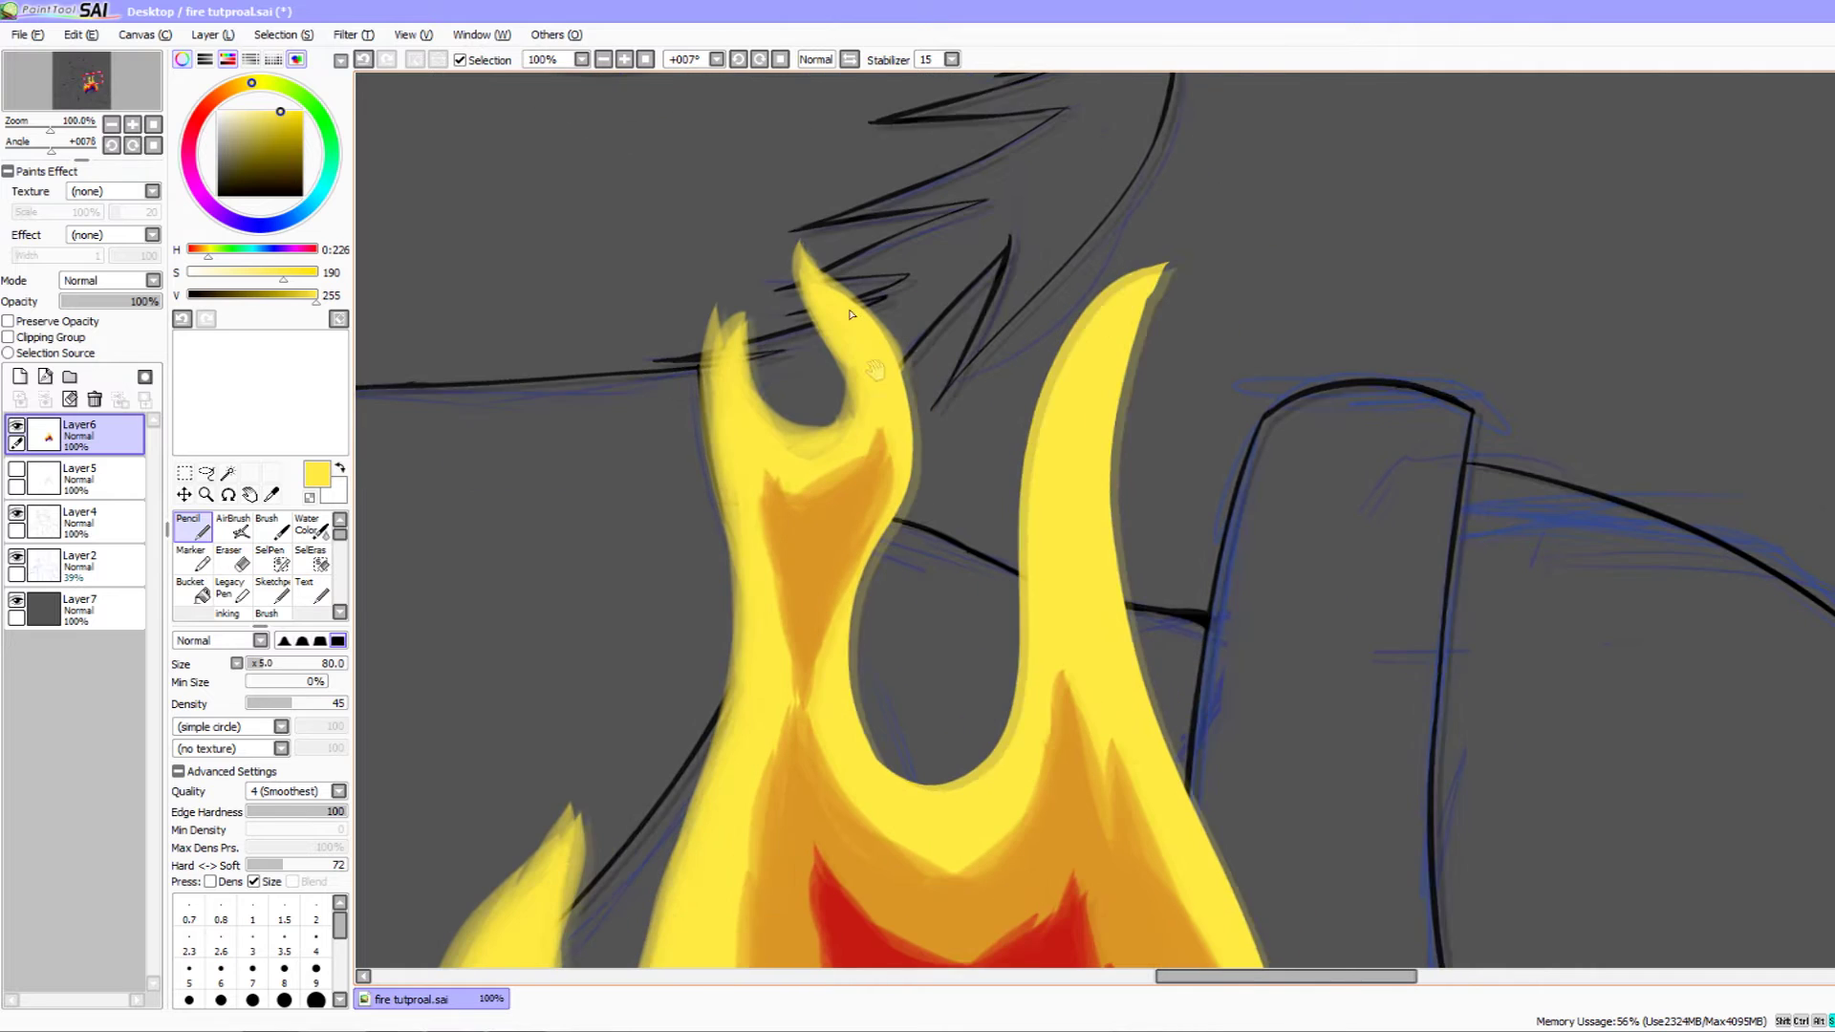
- Feather the yellow edges of the upper forked tongue and the deep gap between it and the tall right tongue
mouse_move(805, 265)
left_mouse_down()
mouse_move(921, 478)
mouse_move(905, 441)
mouse_move(921, 481)
mouse_move(876, 562)
mouse_move(862, 659)
mouse_move(869, 576)
mouse_move(896, 760)
mouse_move(842, 602)
mouse_move(938, 812)
mouse_move(833, 697)
mouse_move(933, 700)
left_mouse_up()
left_click_drag(860, 587, 996, 732)
left_click_drag(857, 671, 1013, 621)
mouse_move(942, 776)
left_mouse_down()
mouse_move(998, 571)
mouse_move(839, 592)
mouse_move(860, 774)
mouse_move(933, 430)
mouse_move(886, 382)
mouse_move(900, 412)
mouse_move(1022, 307)
left_mouse_up()
mouse_move(917, 393)
left_mouse_down()
mouse_move(990, 321)
mouse_move(891, 697)
left_mouse_up()
left_click_drag(917, 512, 881, 514)
left_click_drag(818, 812, 896, 384)
left_click_drag(827, 601, 926, 370)
mouse_move(1023, 801)
left_mouse_down()
mouse_move(863, 581)
mouse_move(875, 682)
left_mouse_up()
mouse_move(887, 874)
left_mouse_down()
mouse_move(772, 590)
mouse_move(793, 294)
left_mouse_up()
mouse_move(820, 697)
left_mouse_down()
mouse_move(832, 254)
mouse_move(810, 249)
mouse_move(807, 372)
mouse_move(863, 156)
left_mouse_up()
- Feather the yellow along the outer right edge of the flame with long tapered strokes
mouse_move(726, 616)
left_mouse_down()
mouse_move(713, 450)
mouse_move(675, 509)
left_mouse_up()
left_click_drag(723, 286, 859, 712)
left_click_drag(823, 615, 654, 333)
mouse_move(654, 359)
left_mouse_down()
mouse_move(710, 497)
mouse_move(741, 712)
left_mouse_up()
mouse_move(655, 403)
left_mouse_down()
mouse_move(749, 786)
mouse_move(714, 642)
left_mouse_up()
mouse_move(631, 327)
left_mouse_down()
mouse_move(724, 652)
mouse_move(719, 731)
left_mouse_up()
mouse_move(673, 463)
left_mouse_down()
mouse_move(729, 676)
mouse_move(724, 737)
left_mouse_up()
mouse_move(765, 546)
left_mouse_down()
mouse_move(732, 712)
mouse_move(742, 669)
left_mouse_up()
mouse_move(805, 674)
left_mouse_down()
mouse_move(712, 456)
mouse_move(744, 449)
mouse_move(705, 458)
left_mouse_up()
left_click_drag(760, 642, 709, 383)
left_click_drag(716, 320, 762, 659)
- Taper the tall right tongue's tip and paint a small detached yellow flame above it
mouse_move(650, 220)
left_mouse_down()
mouse_move(1036, 819)
mouse_move(1108, 875)
left_mouse_up()
mouse_move(891, 212)
left_mouse_down()
mouse_move(840, 500)
mouse_move(849, 465)
mouse_move(937, 380)
left_mouse_up()
mouse_move(846, 450)
left_mouse_down()
mouse_move(960, 354)
mouse_move(925, 434)
mouse_move(950, 290)
mouse_move(940, 400)
left_mouse_up()
left_click_drag(858, 488, 835, 534)
mouse_move(942, 402)
left_mouse_down()
mouse_move(972, 430)
mouse_move(1007, 562)
mouse_move(1003, 409)
left_mouse_up()
key("ctrl+z")
mouse_move(971, 528)
left_mouse_down()
mouse_move(995, 402)
mouse_move(971, 547)
mouse_move(987, 414)
mouse_move(1028, 443)
mouse_move(1017, 471)
mouse_move(1054, 430)
left_mouse_up()
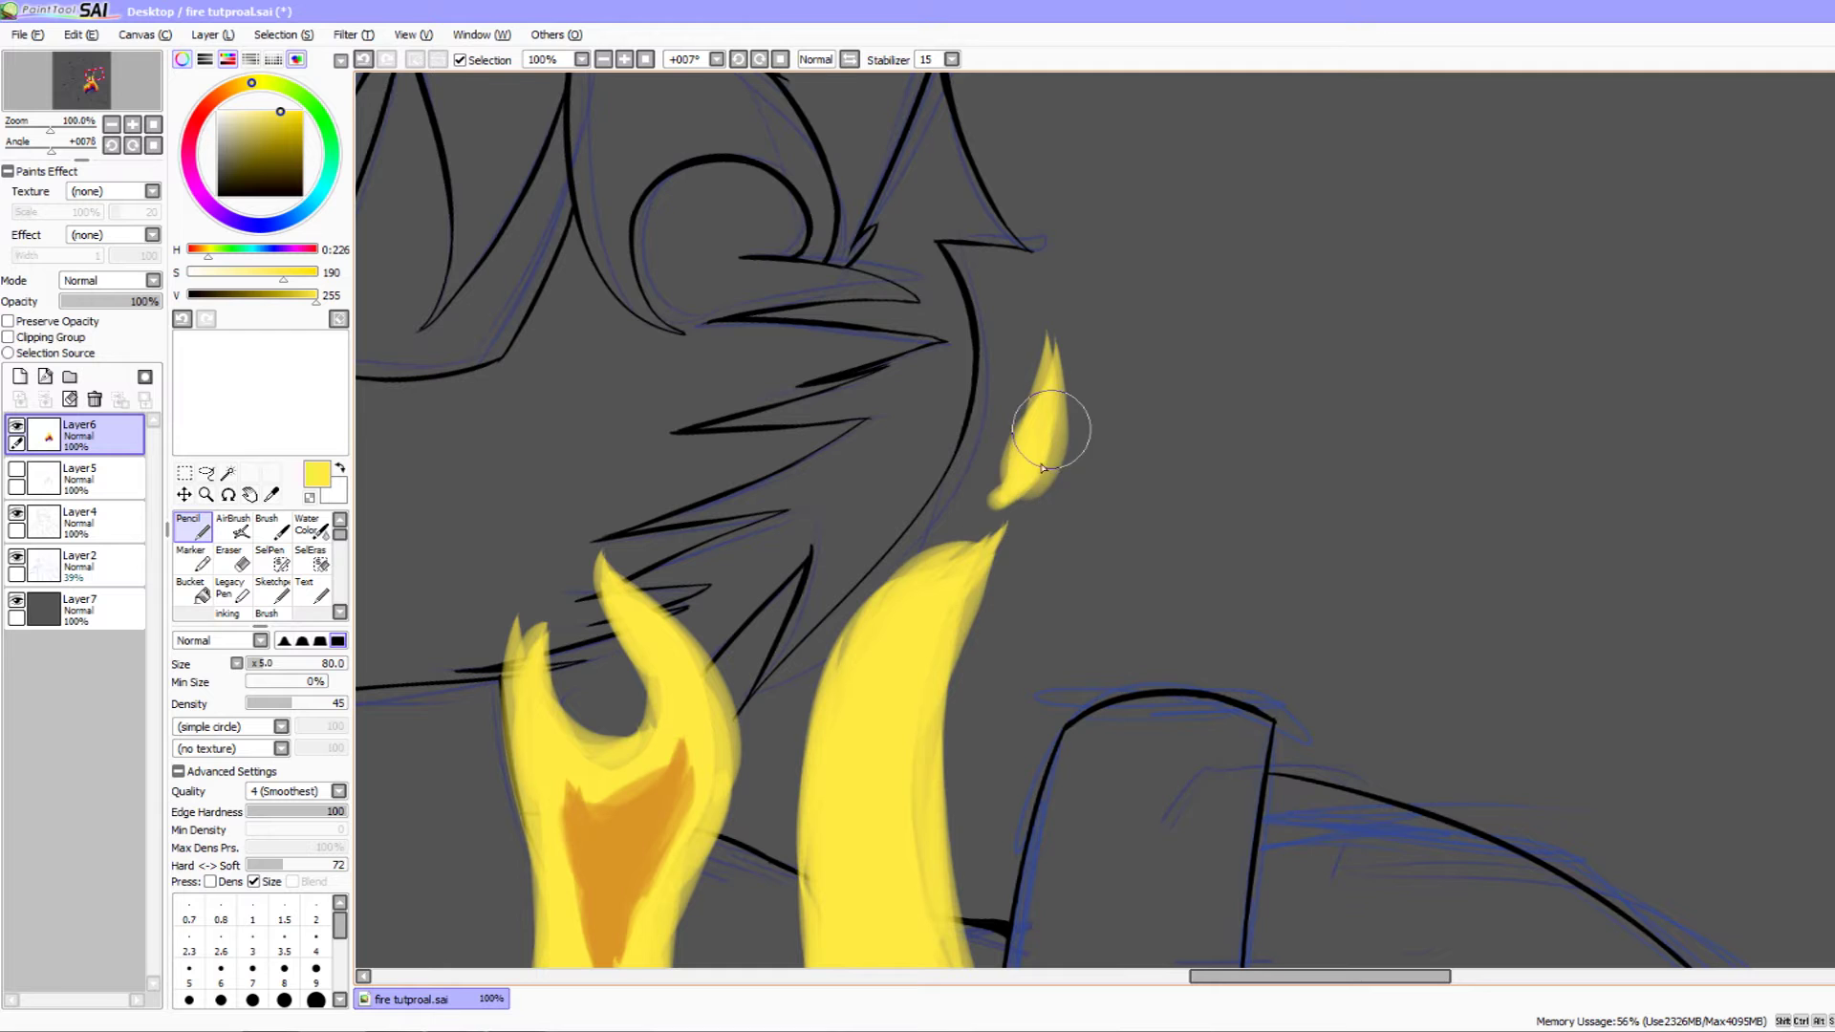
mouse_move(1010, 497)
left_mouse_down()
mouse_move(1041, 470)
mouse_move(881, 507)
mouse_move(819, 587)
left_mouse_up()
mouse_move(928, 508)
left_mouse_down()
mouse_move(967, 521)
mouse_move(984, 604)
left_mouse_up()
mouse_move(989, 331)
left_mouse_down()
mouse_move(1128, 156)
mouse_move(956, 239)
left_mouse_up()
key("ctrl+z")
- Paint a second small detached yellow flame above the forked tongue
left_click_drag(782, 523, 1044, 379)
mouse_move(902, 432)
left_mouse_down()
mouse_move(963, 389)
mouse_move(1035, 412)
left_mouse_up()
mouse_move(880, 493)
left_mouse_down()
mouse_move(909, 466)
mouse_move(905, 384)
mouse_move(913, 482)
left_mouse_up()
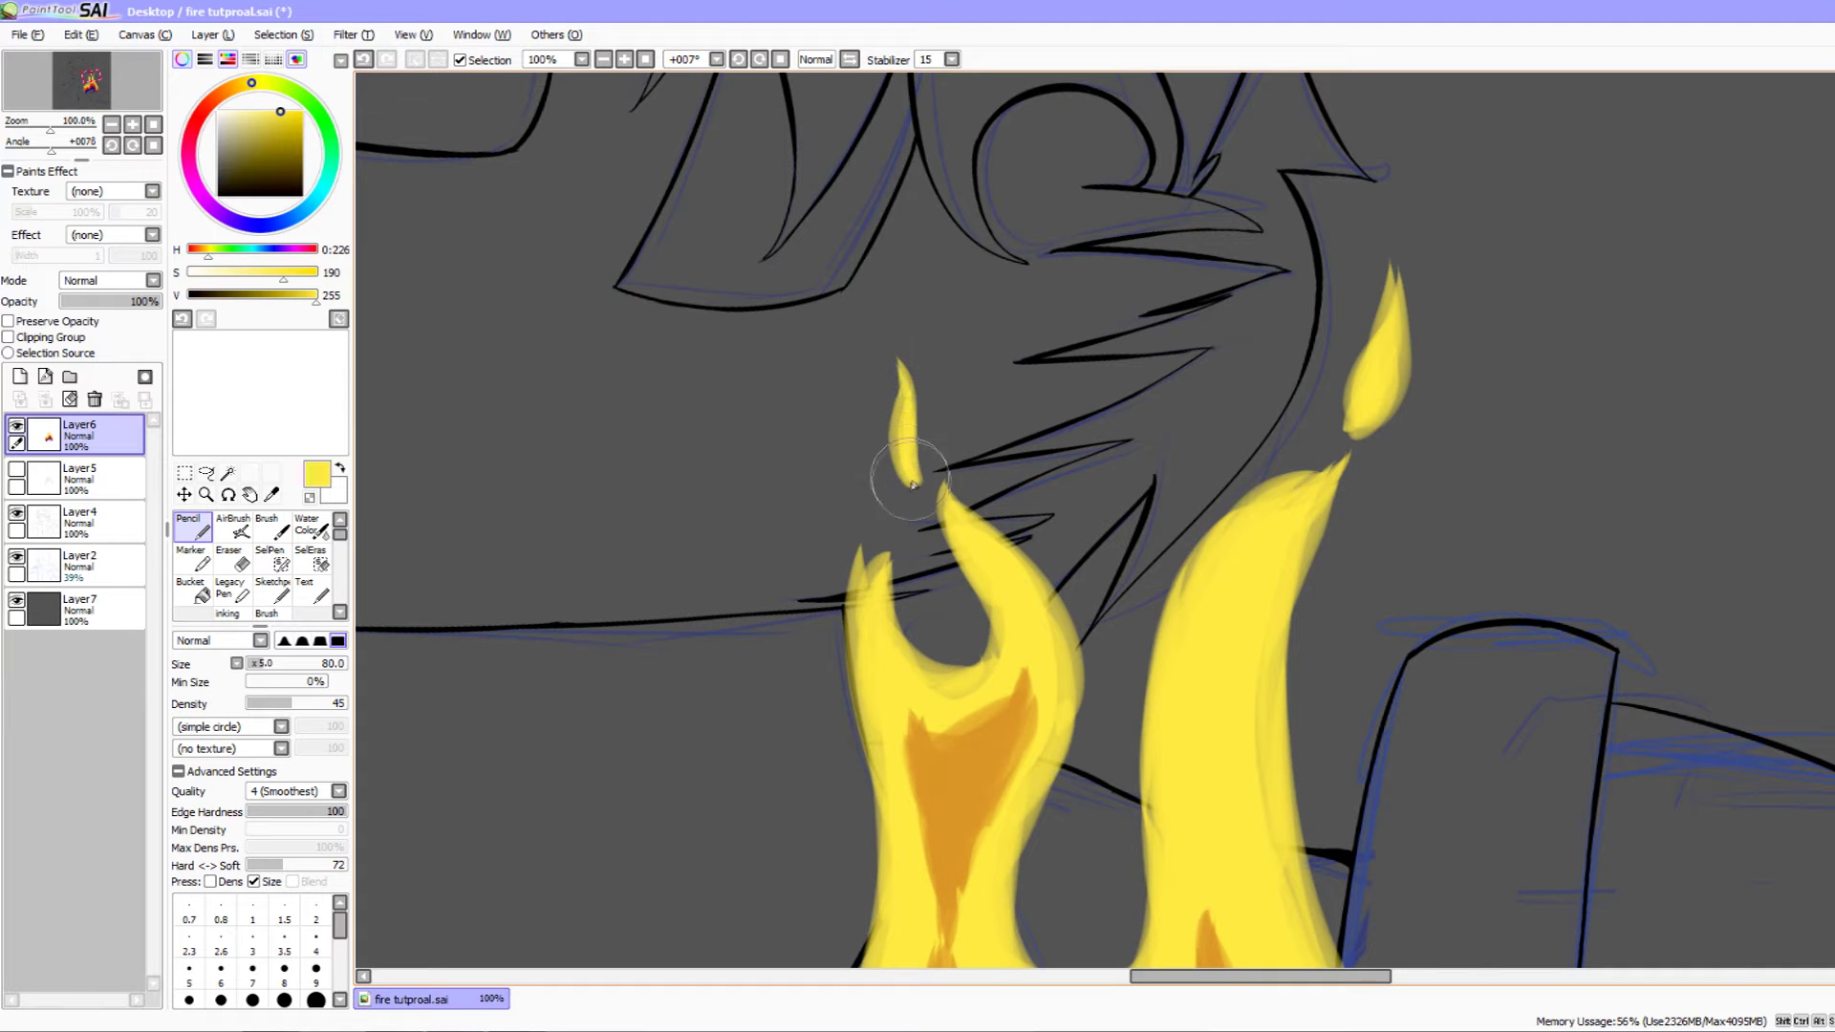
- Lower the opacity of the fire layer, Layer6, to 88%
left_click(113, 125)
left_click(113, 125)
left_click(113, 126)
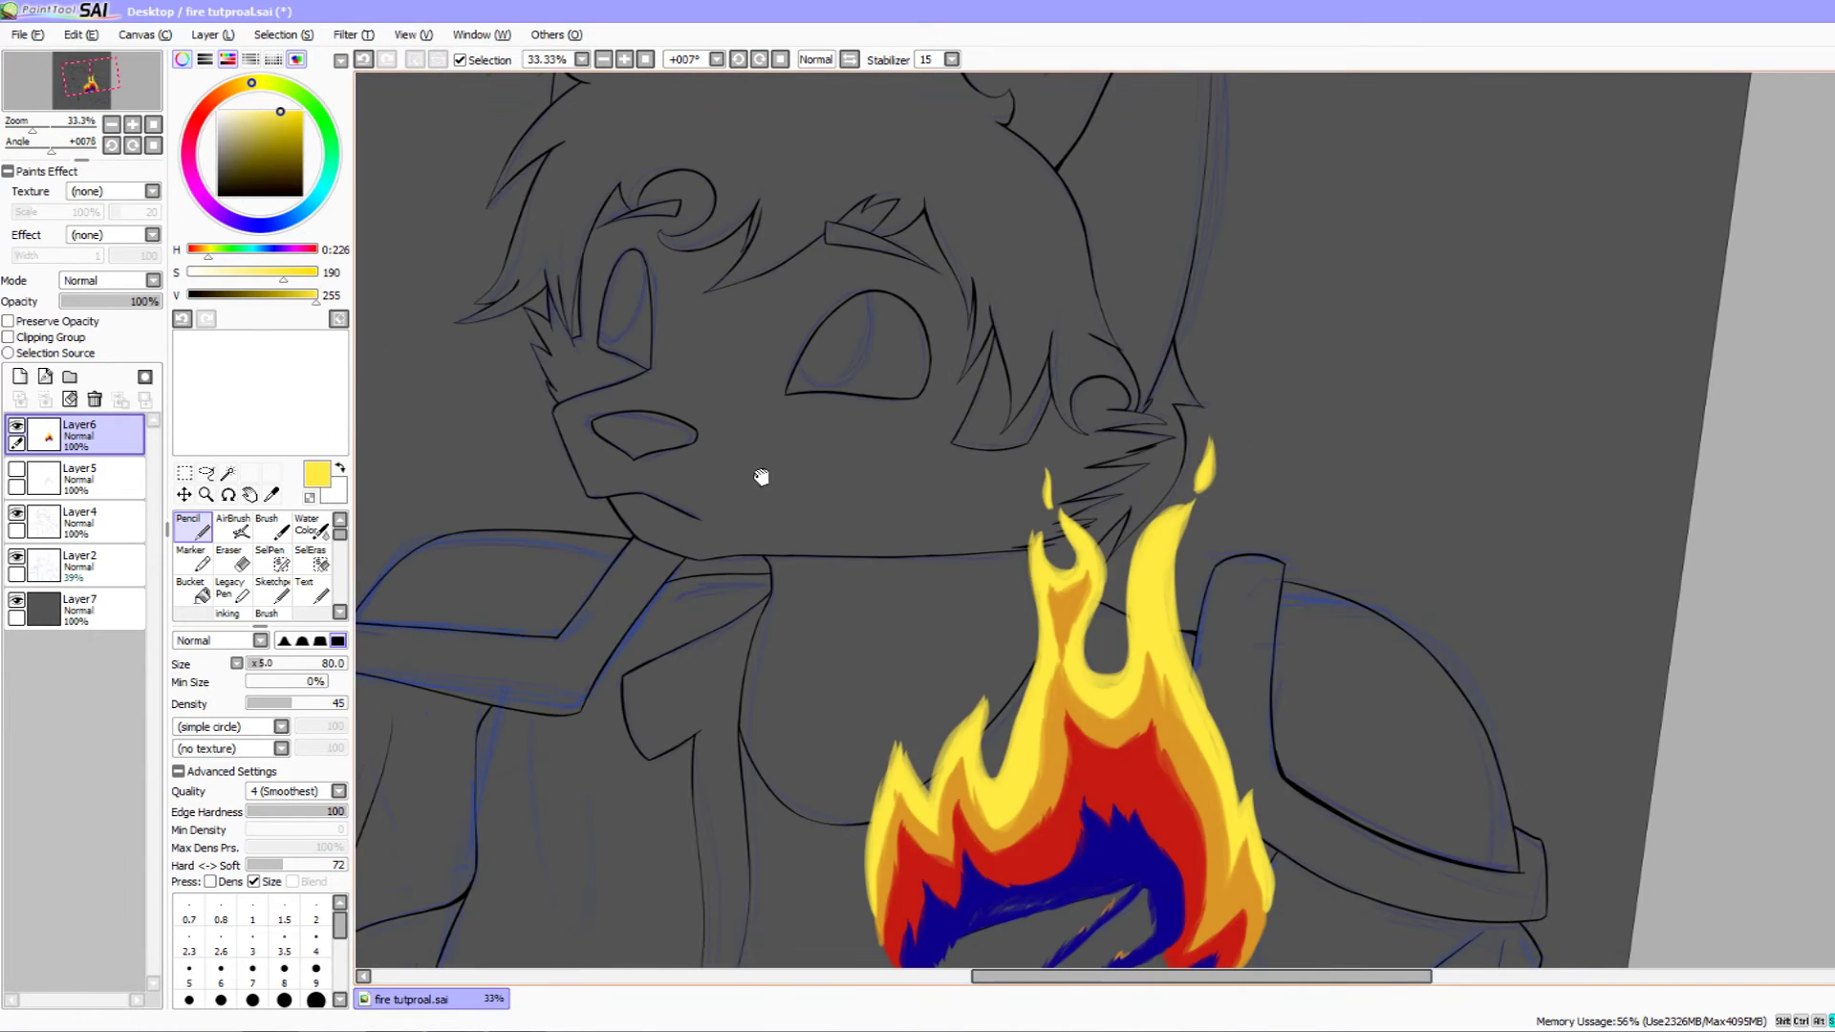
left_click_drag(761, 477, 695, 325)
left_click_drag(663, 590, 688, 612)
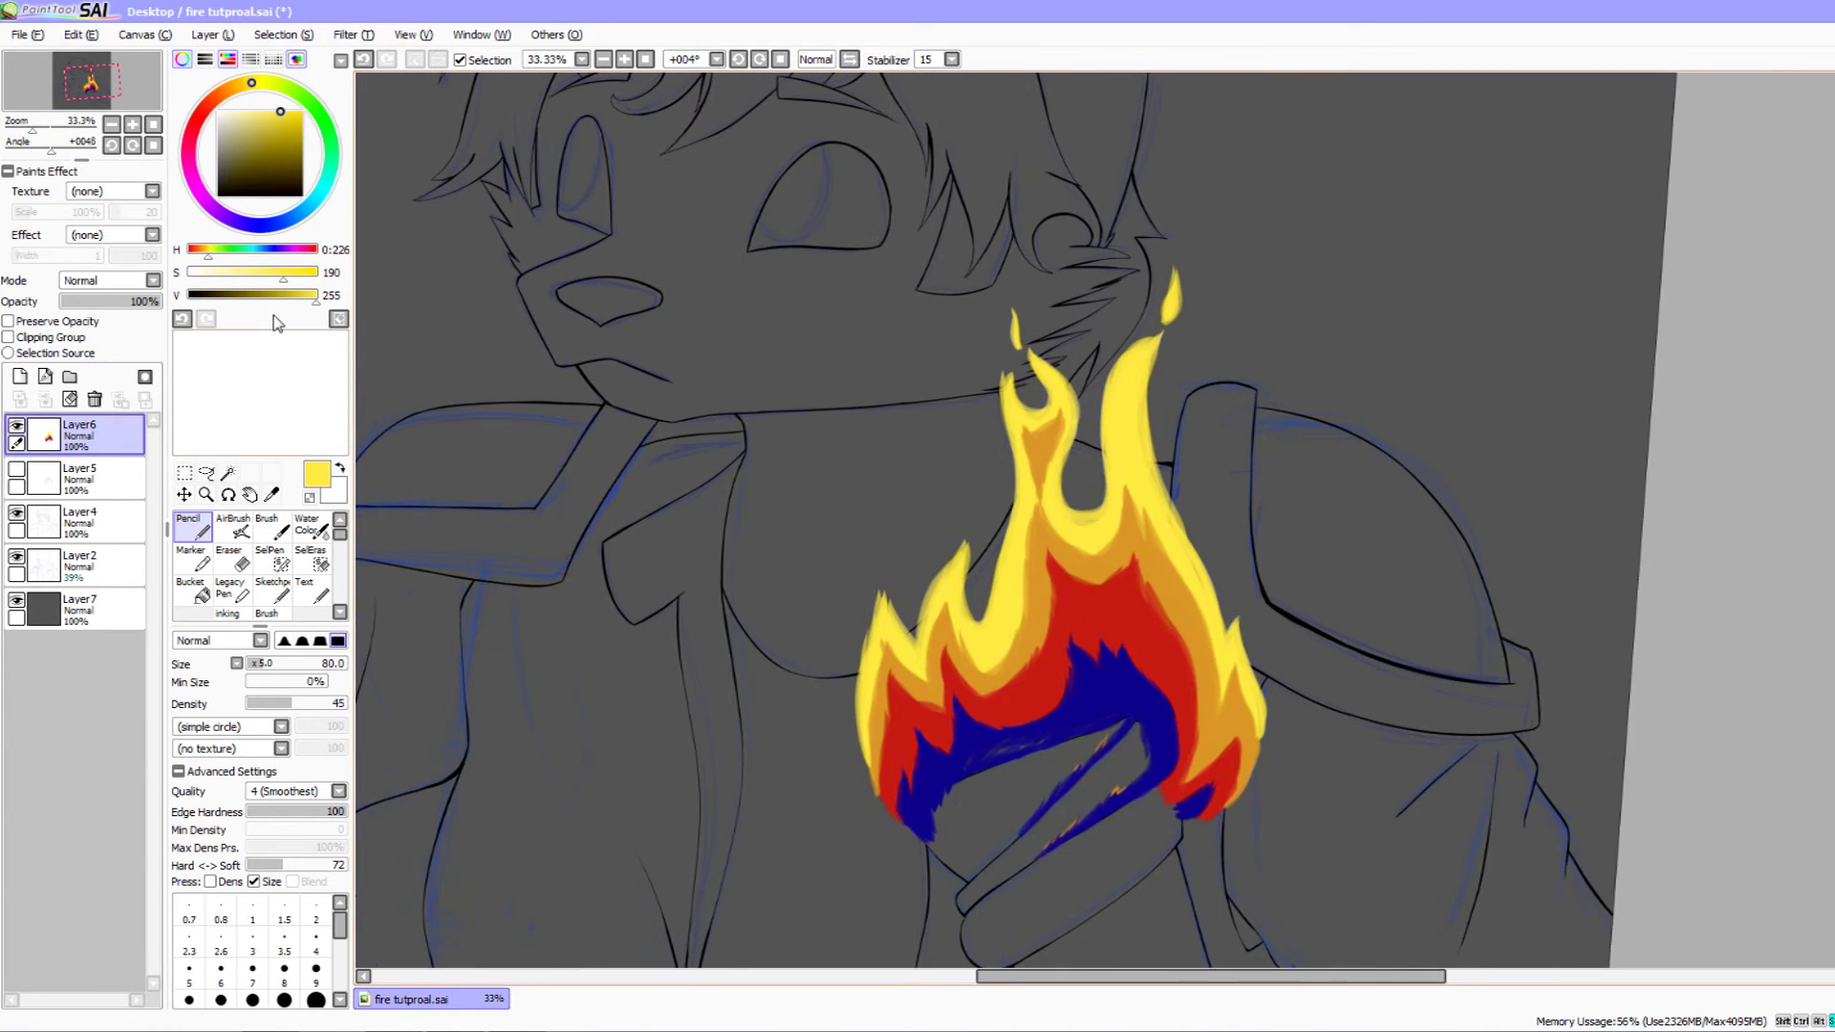
left_click(148, 304)
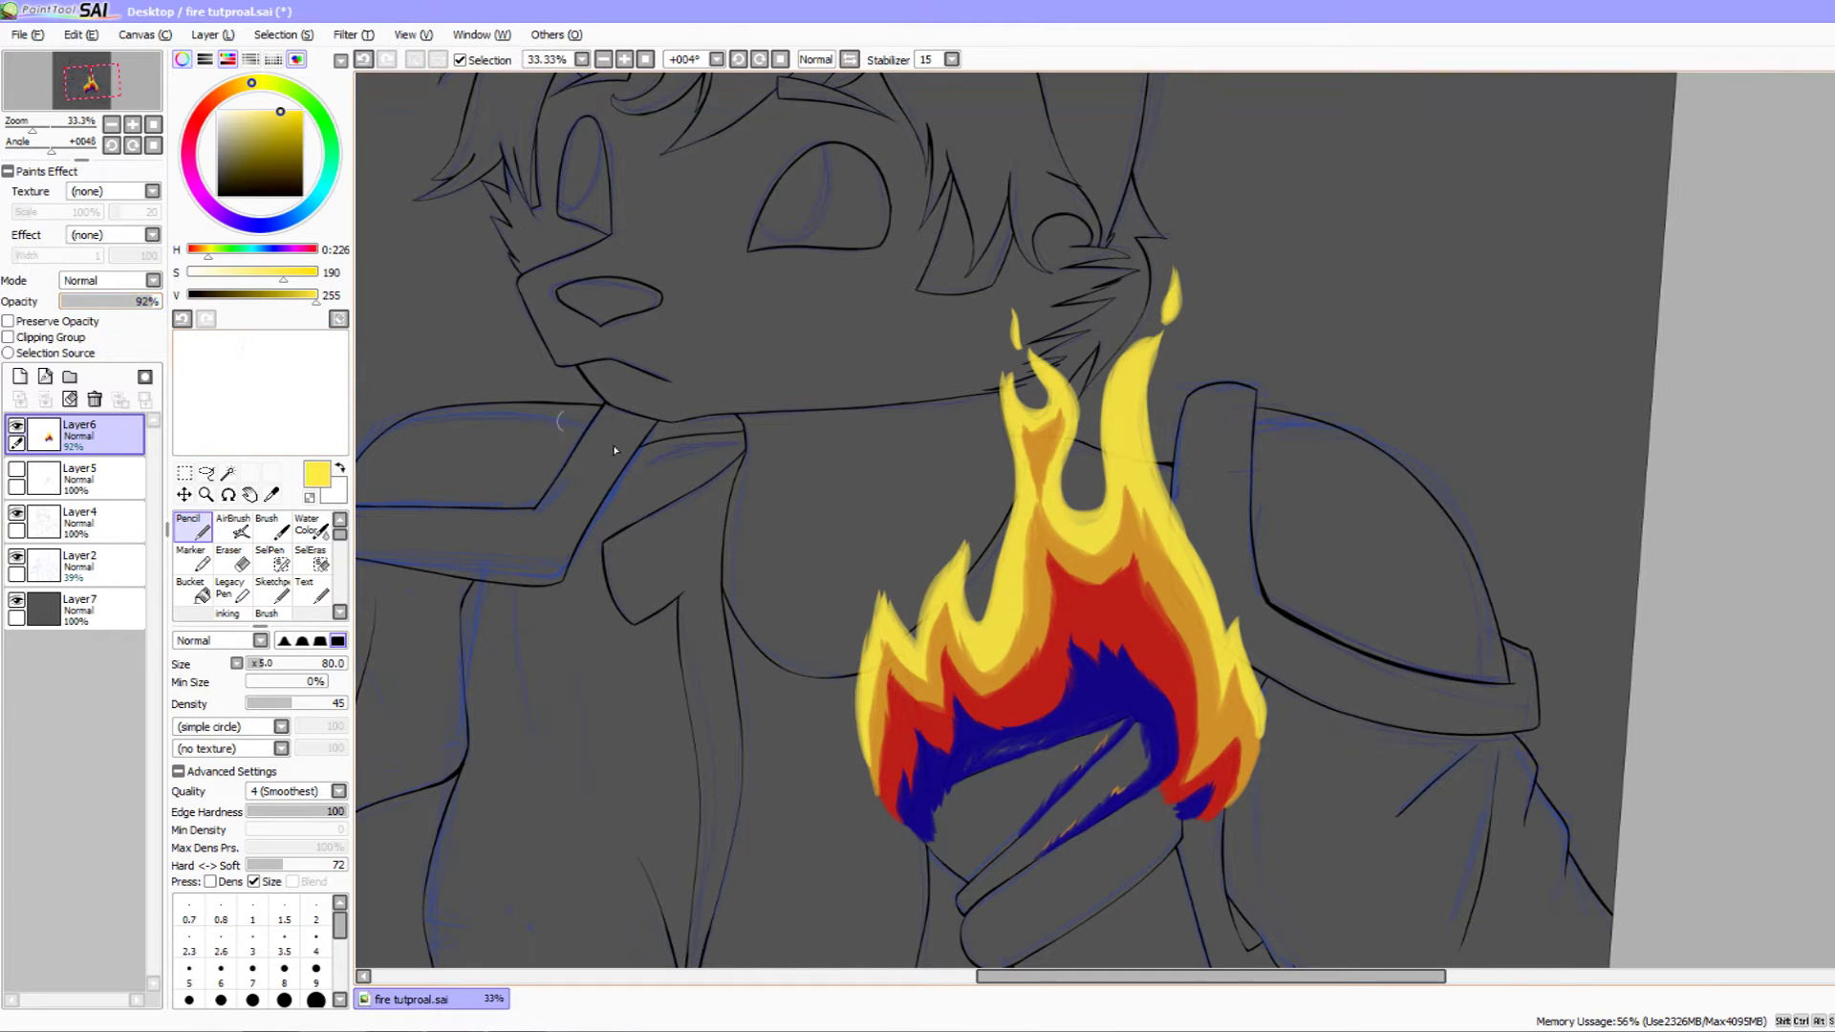
left_click_drag(657, 476, 604, 564)
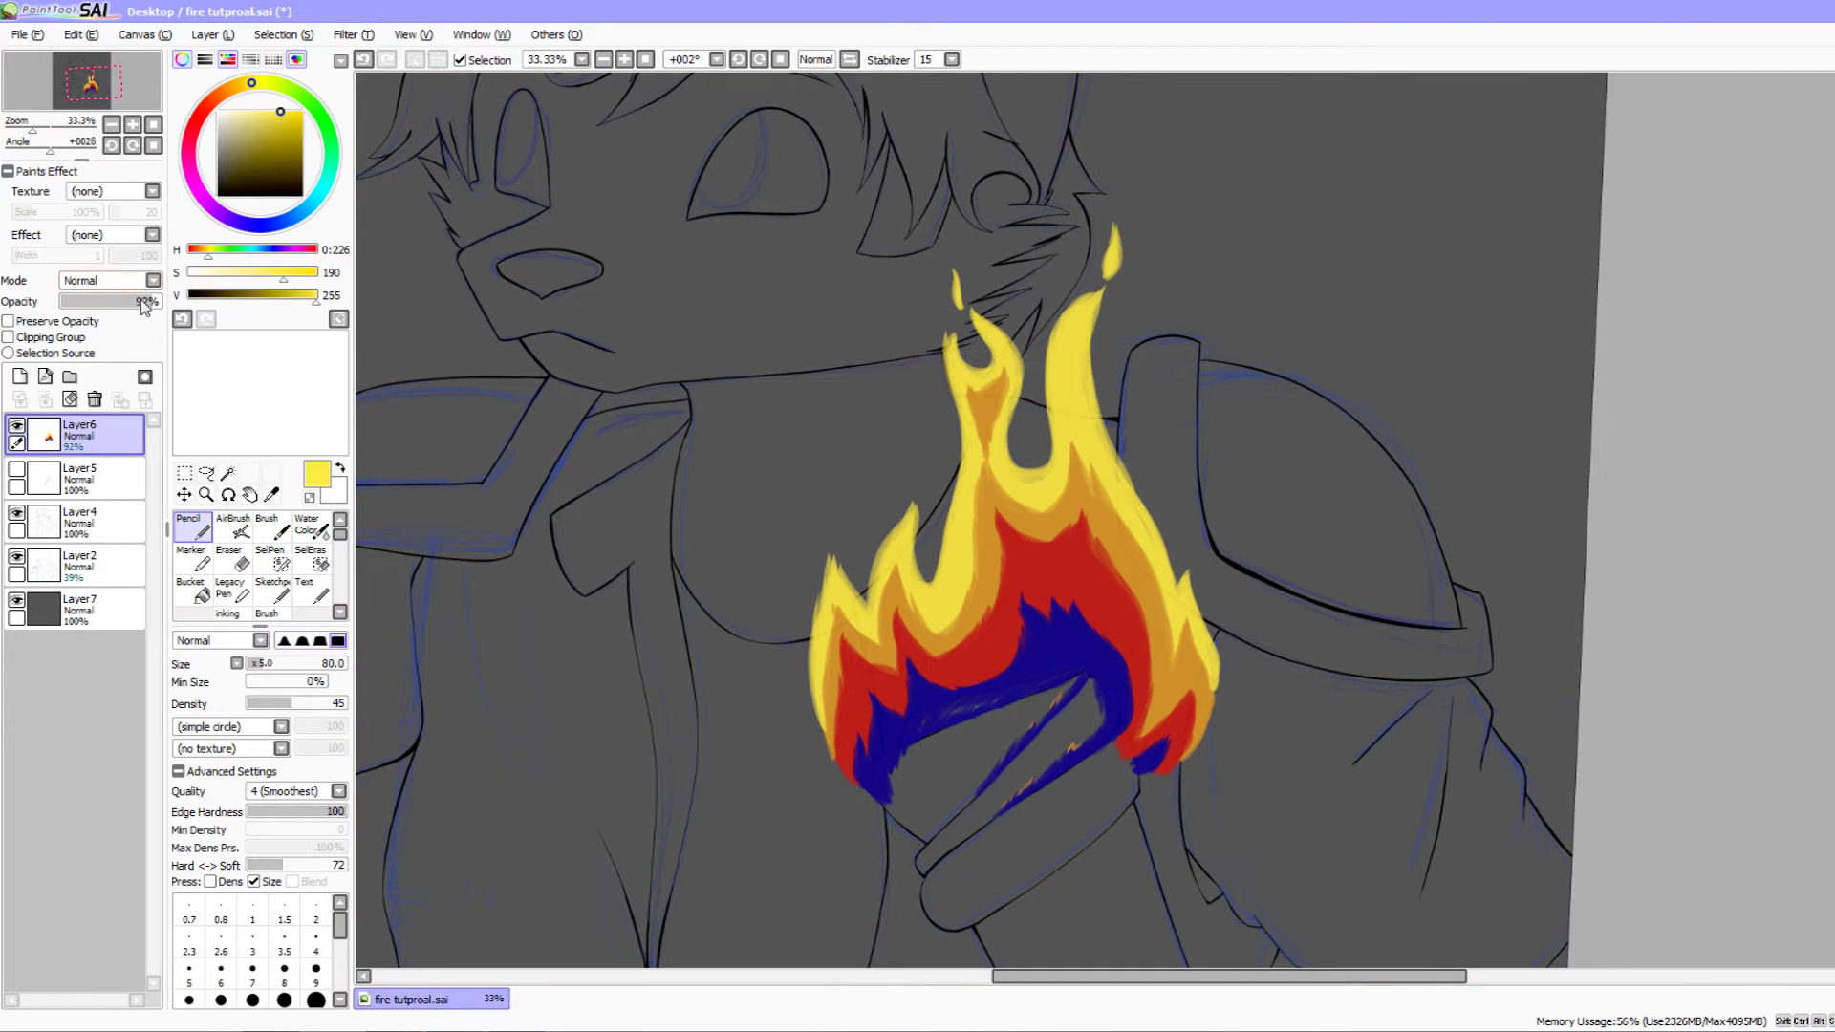
left_click_drag(638, 399, 593, 494)
- Hide the dark grey background layer, Layer7, and examine how the lines show through the translucent fire
left_click(112, 124)
left_click(111, 124)
left_click(111, 124)
left_click(9, 600)
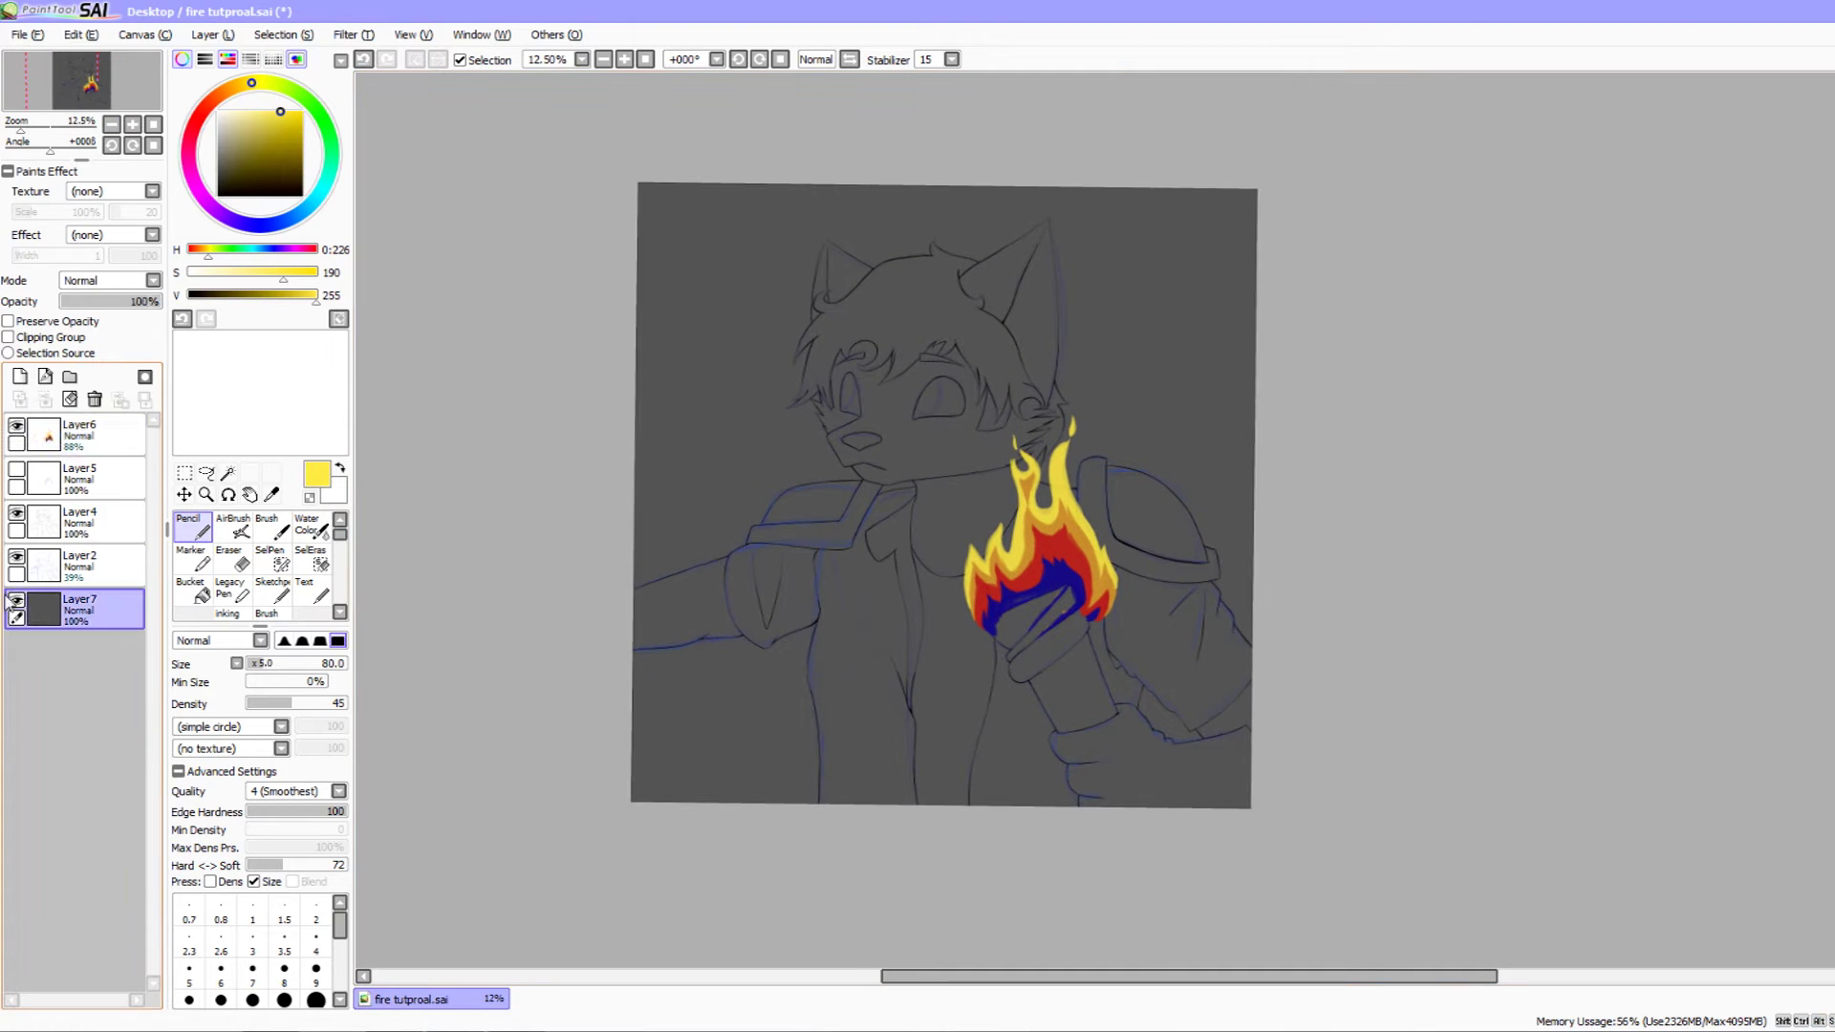
left_click(16, 602)
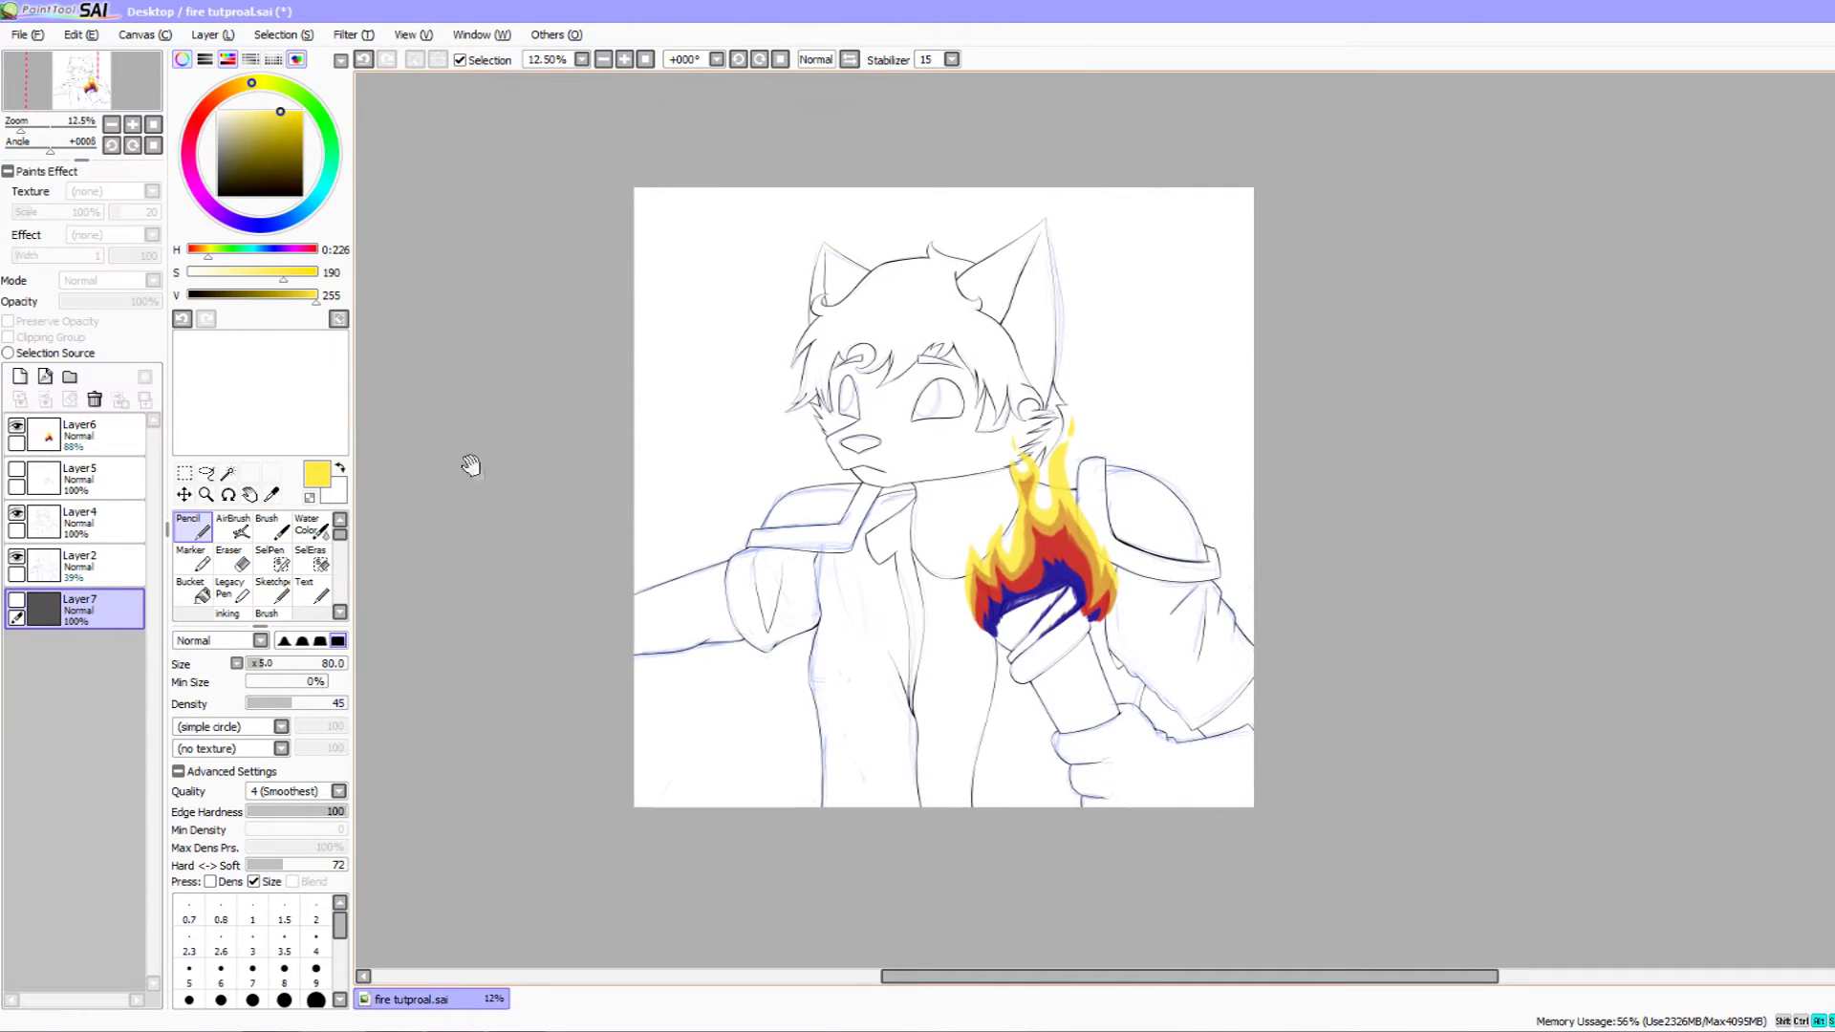
left_click(134, 124)
left_click(134, 124)
mouse_move(1040, 707)
left_mouse_down()
mouse_move(1103, 628)
mouse_move(1089, 699)
left_mouse_up()
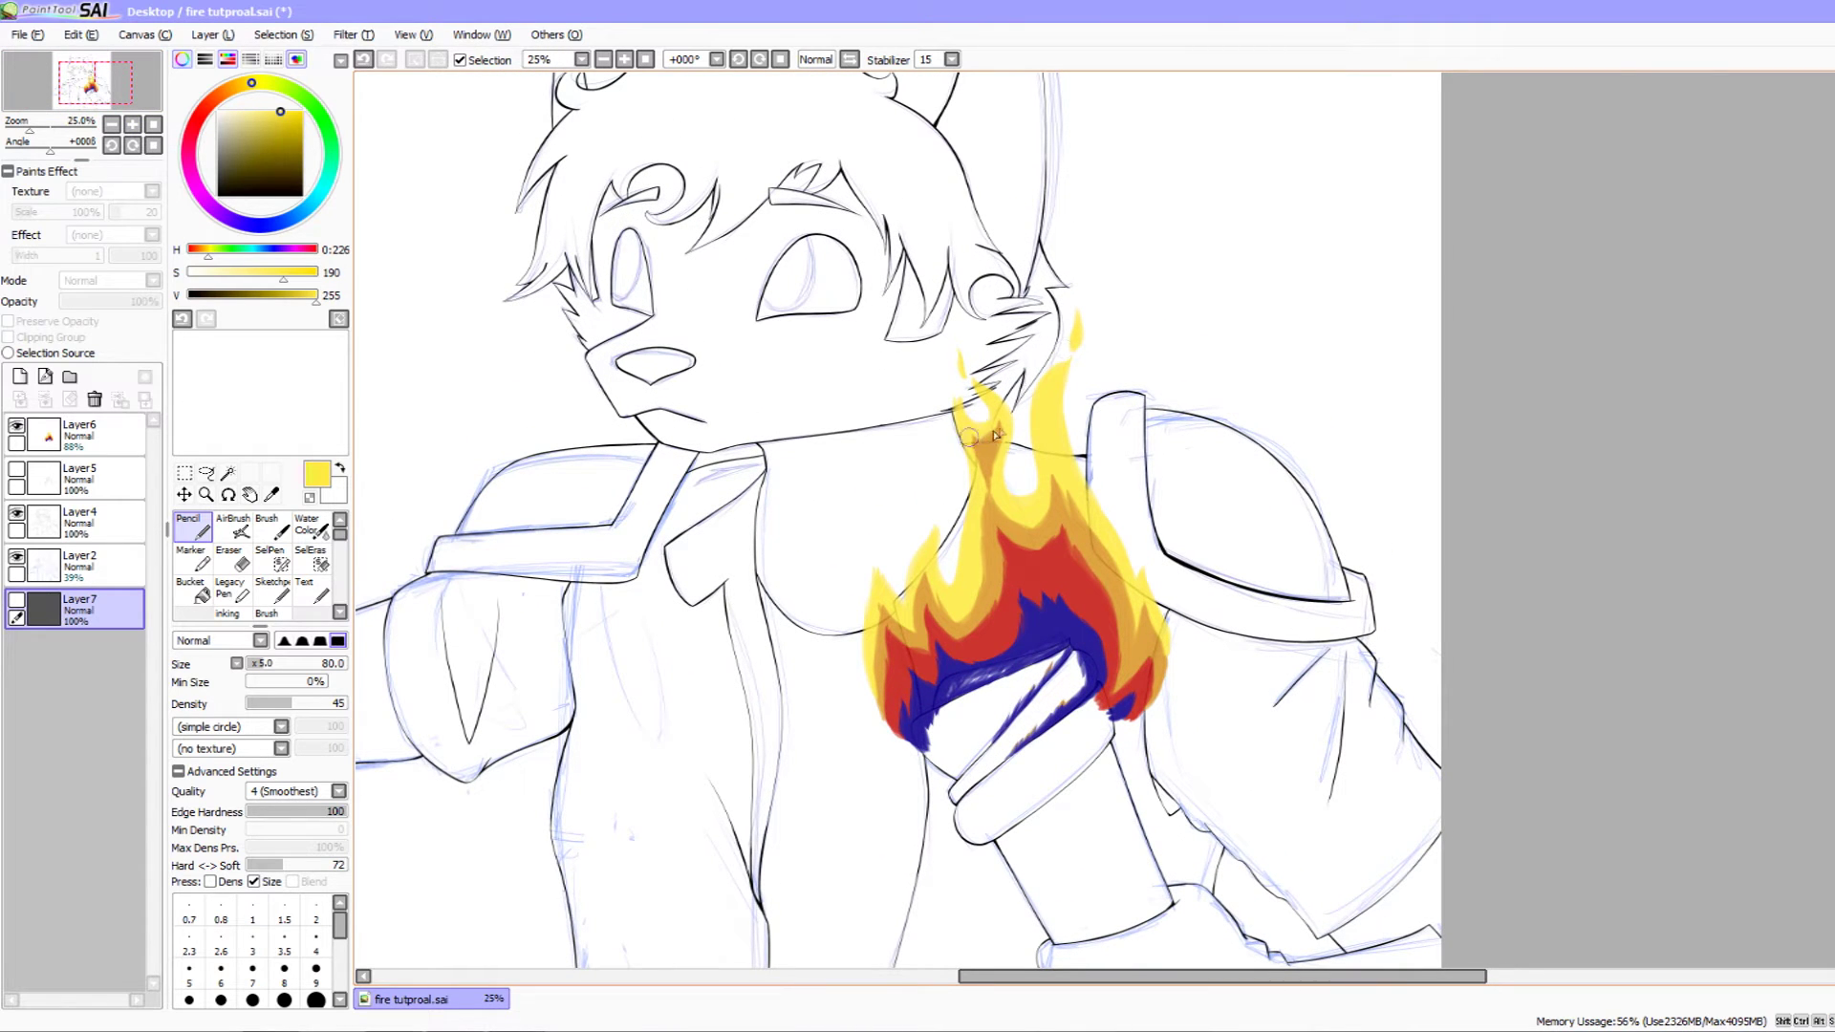
left_click_drag(1063, 673, 1064, 637)
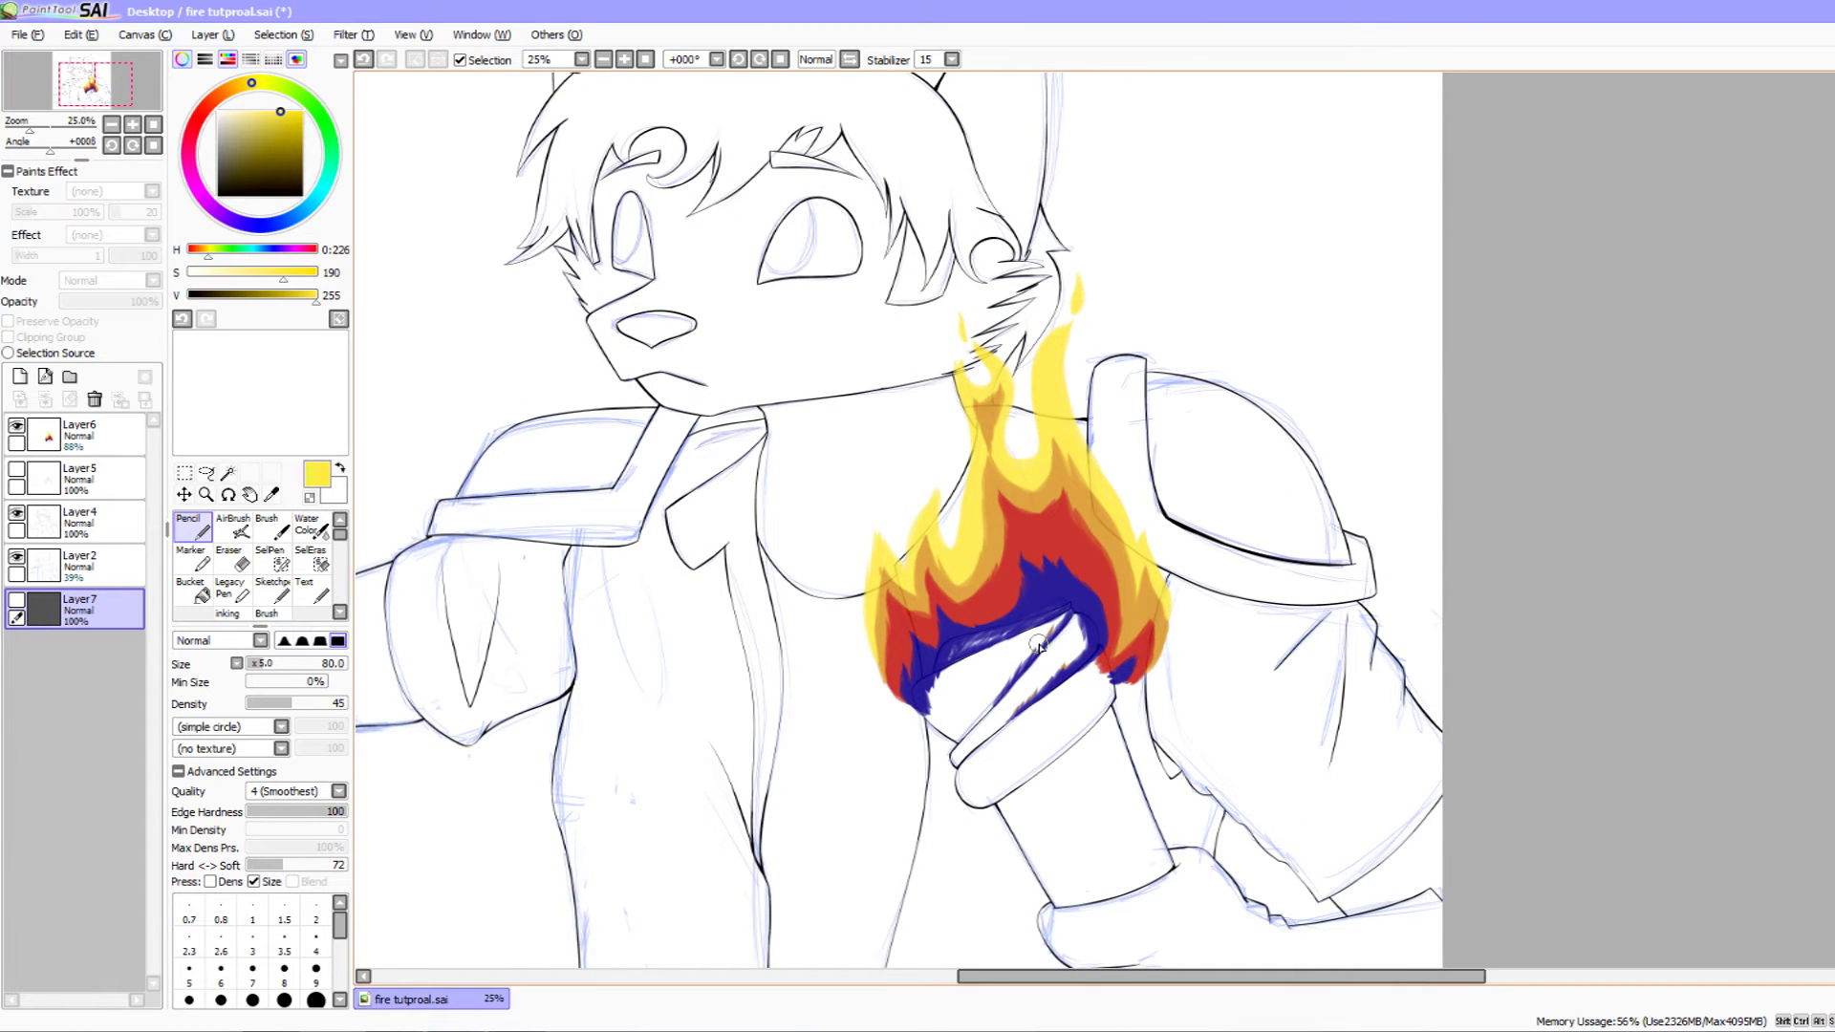
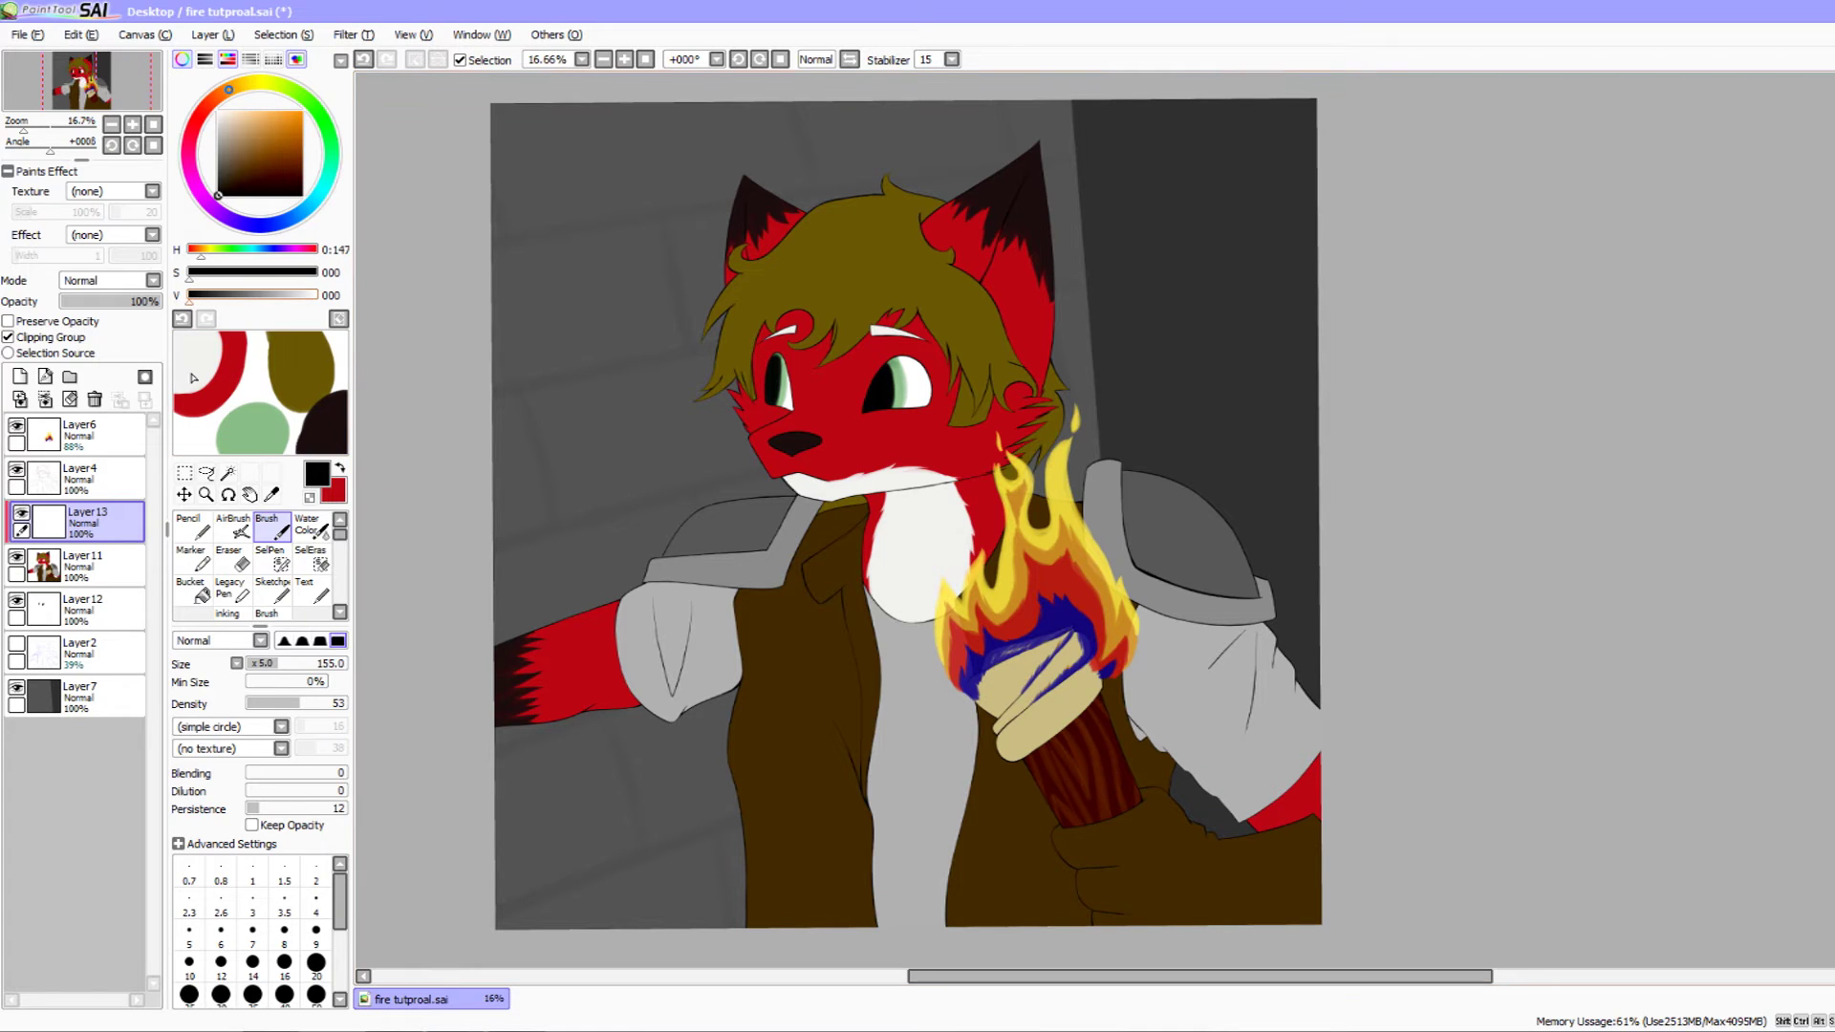
- Fill Layer13 with solid black, clip it to the character's colour layer and set its opacity to 67%
left_click(191, 589)
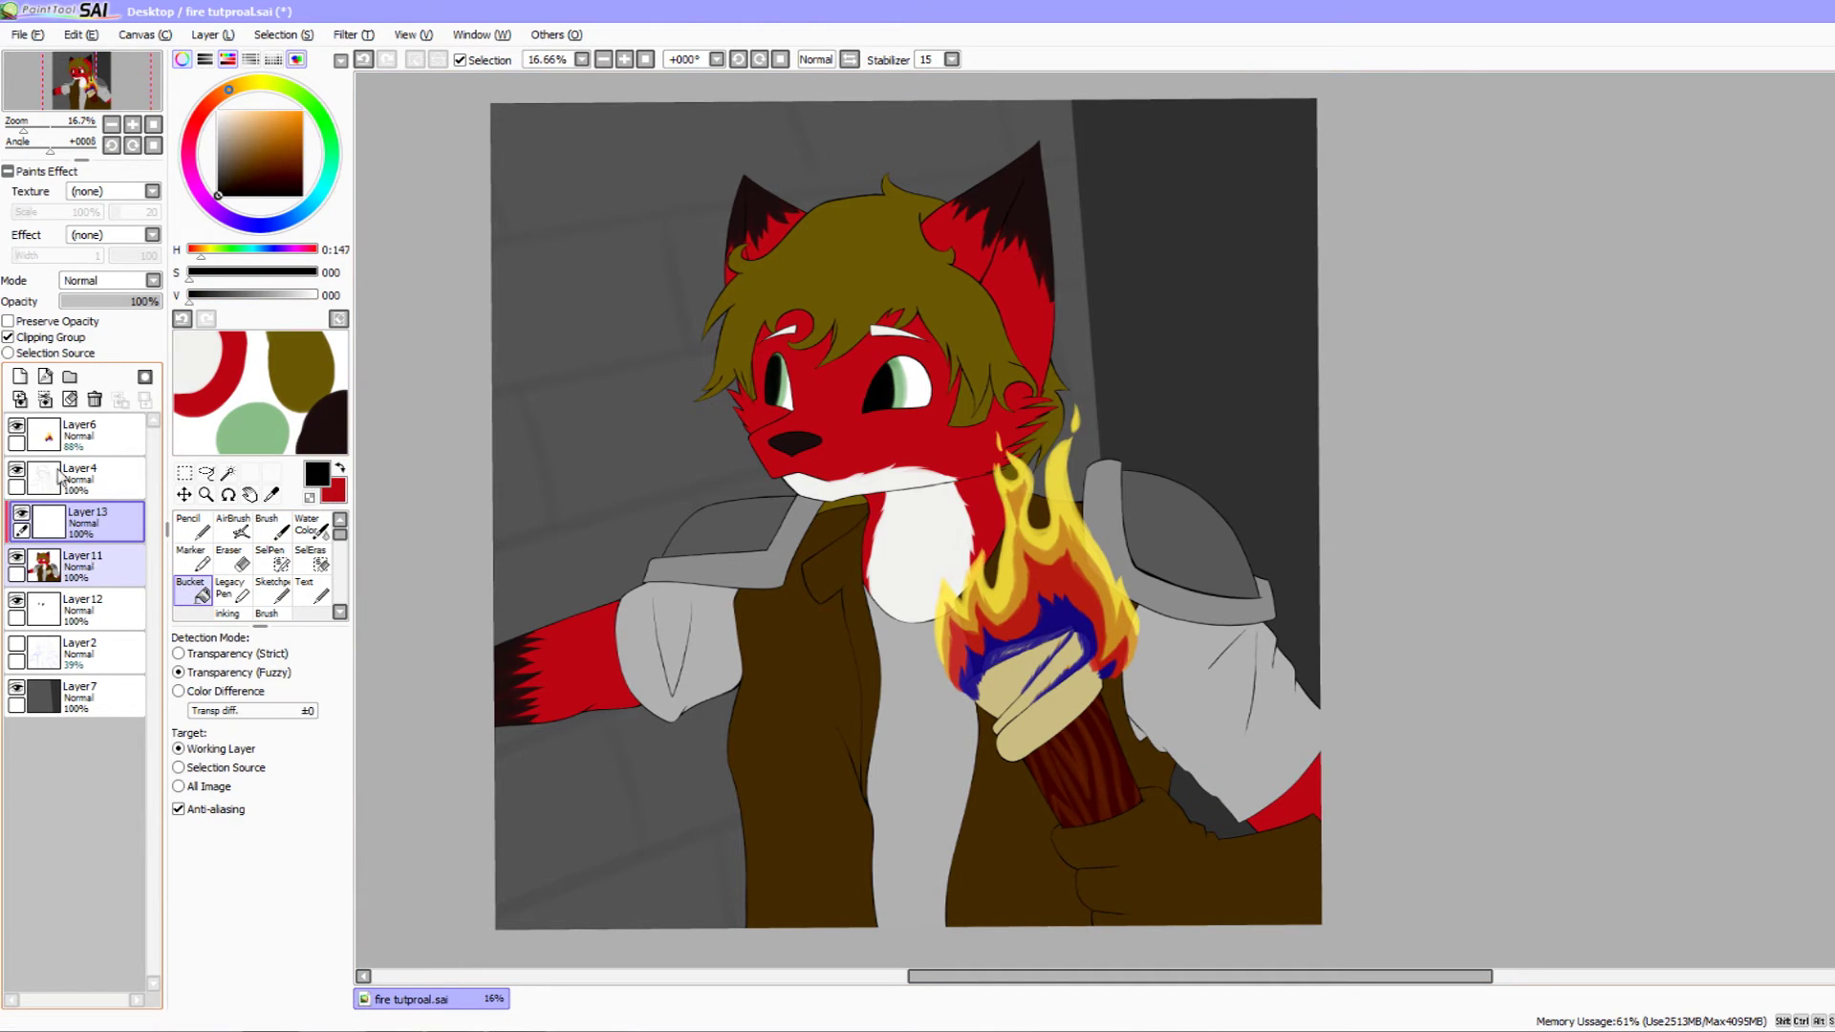
left_click(33, 337)
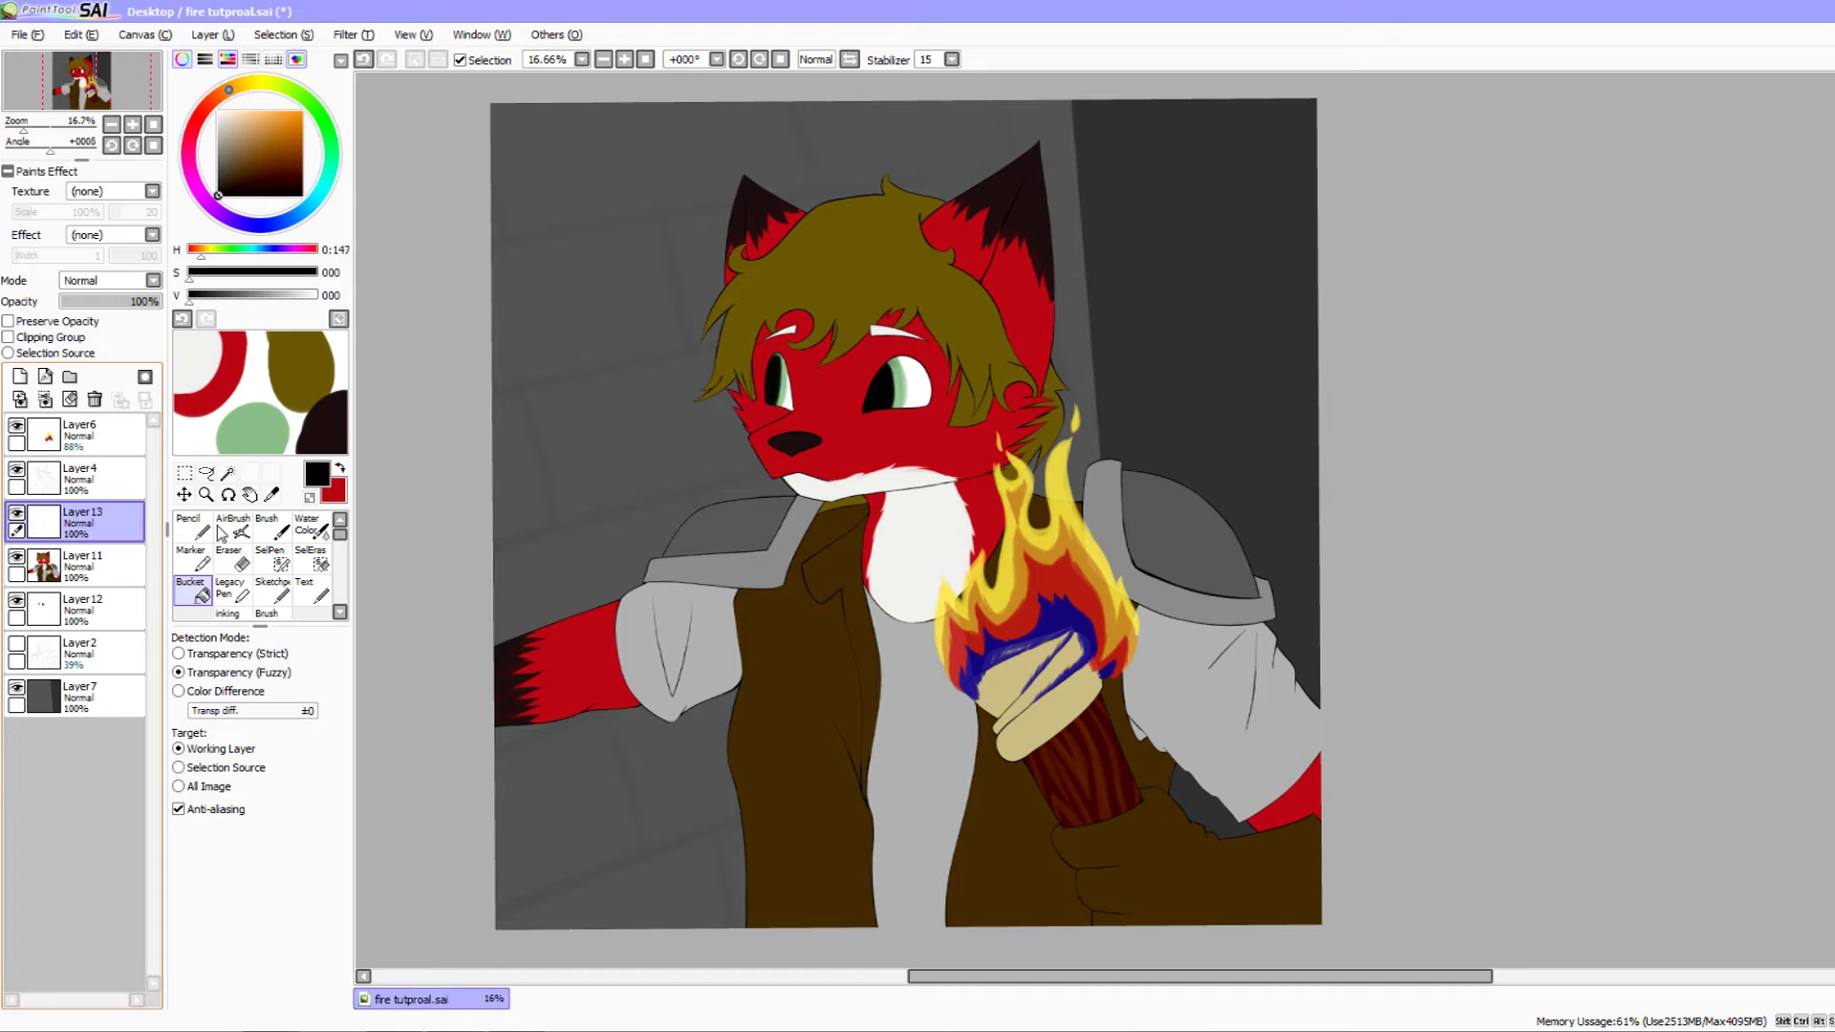
left_click(535, 483)
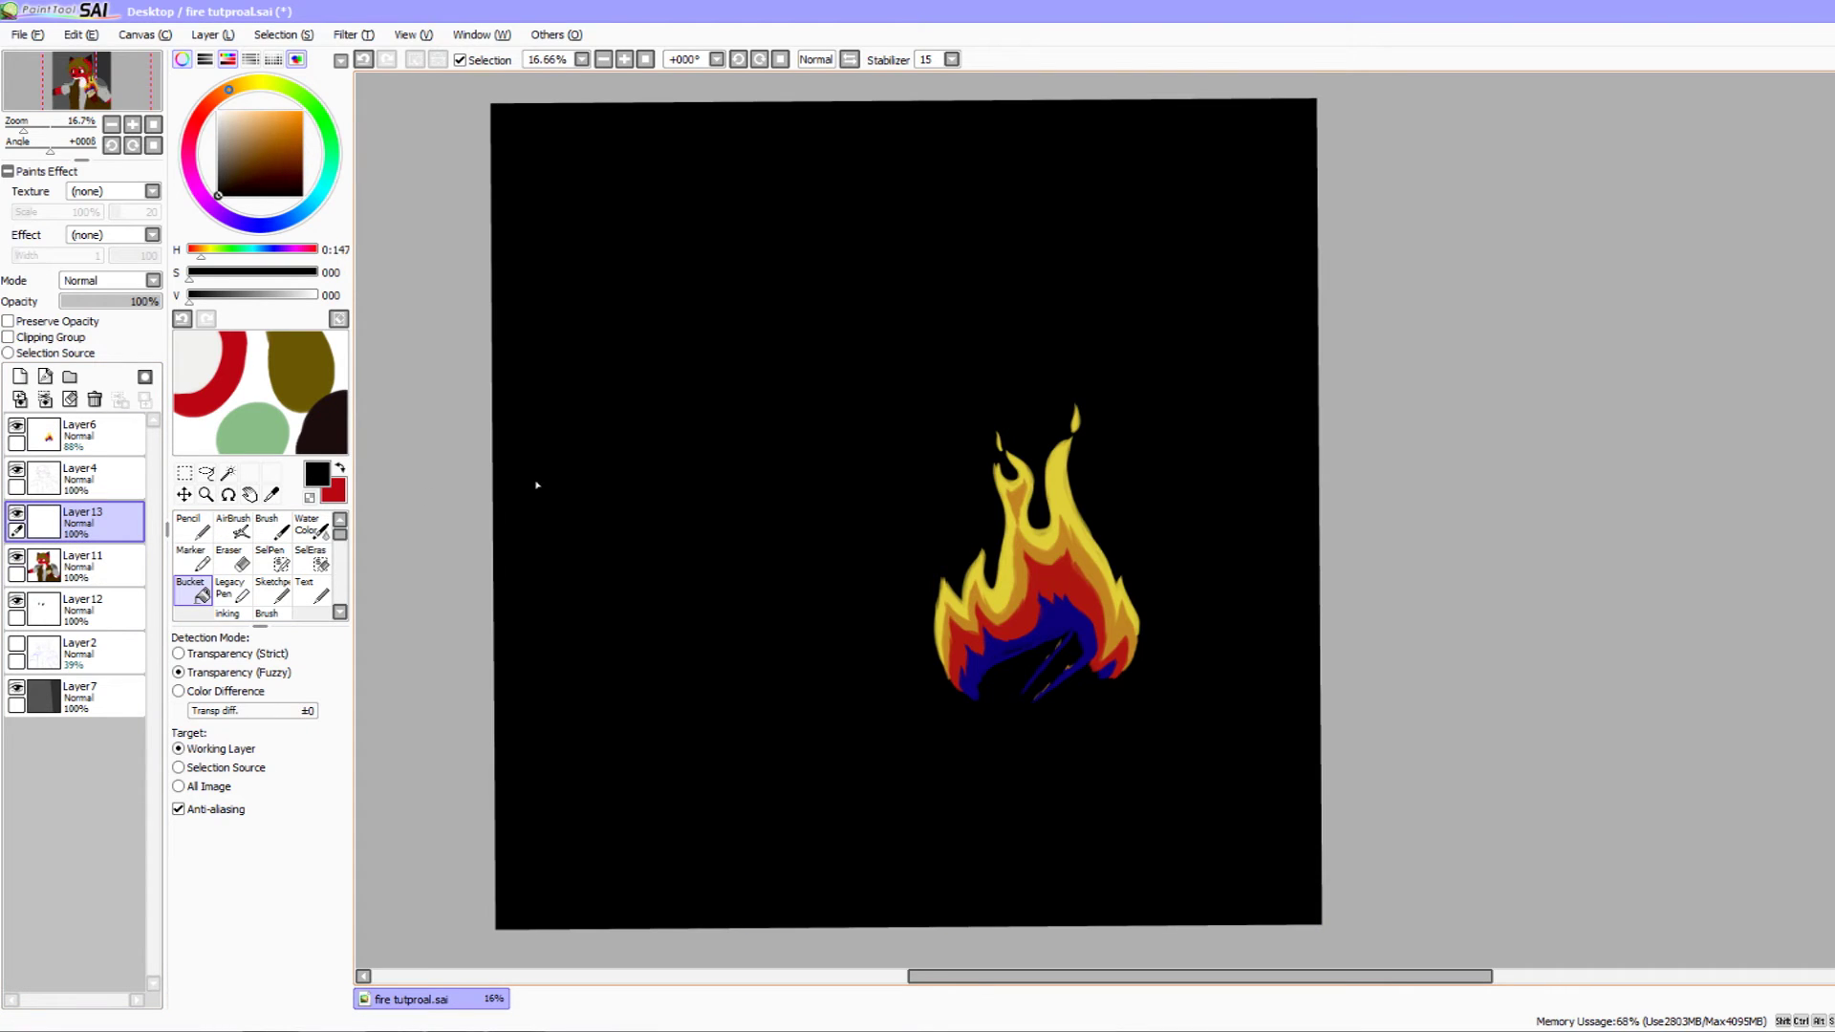
left_click(46, 339)
mouse_move(124, 306)
left_mouse_down()
mouse_move(101, 308)
mouse_move(144, 303)
left_mouse_up()
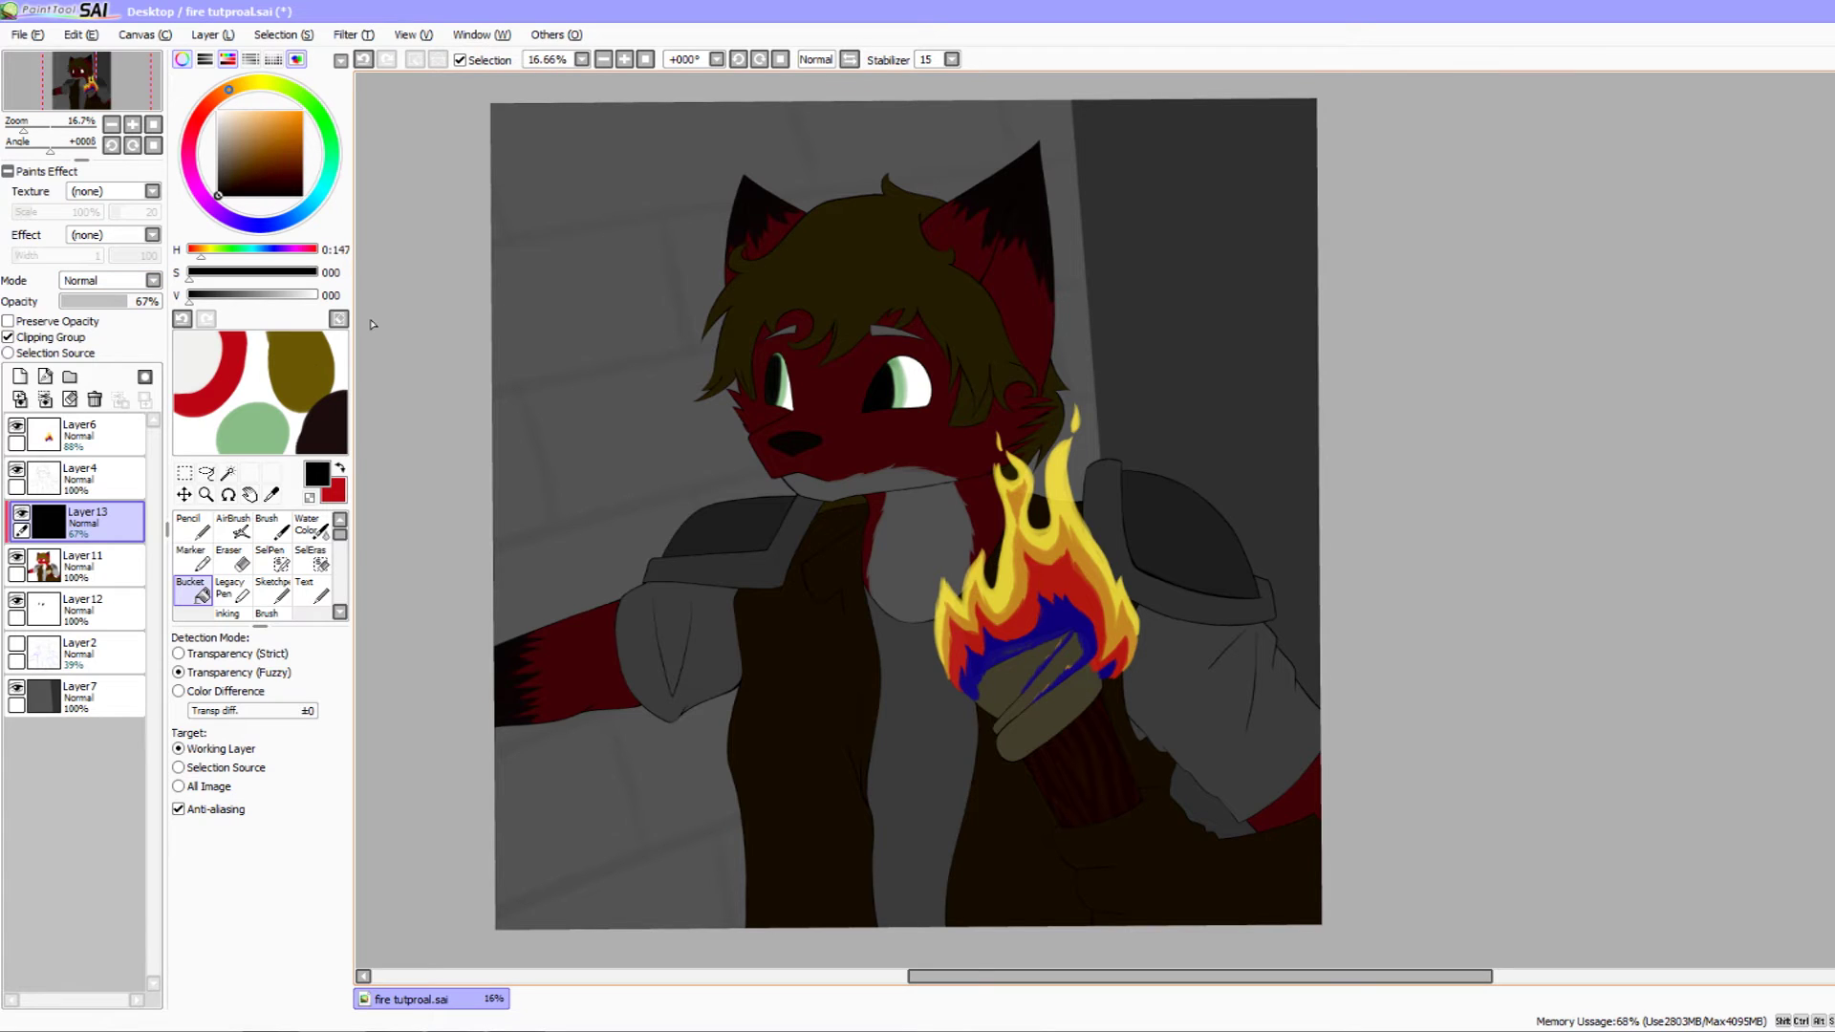
- Brush saturated orange light at size 400 onto Layer13 over the fire-facing side of the face and hair
left_click(258, 85)
left_click_drag(294, 115, 302, 112)
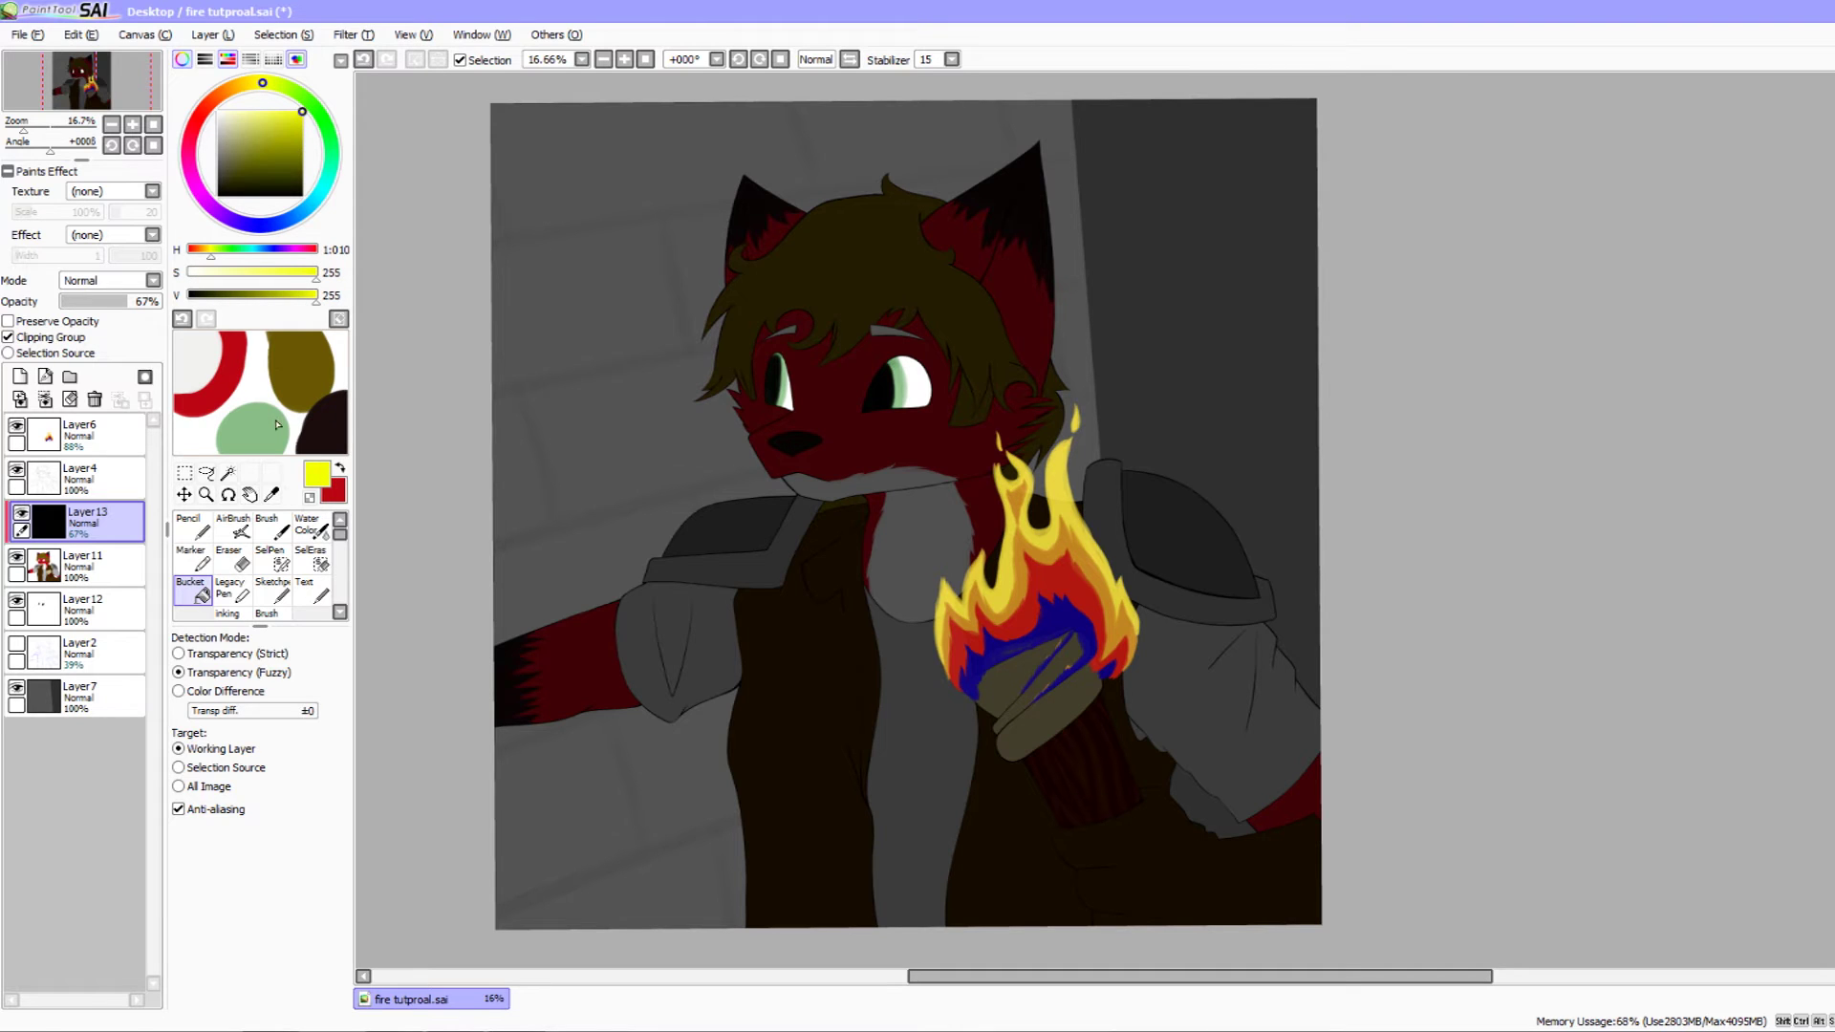
left_click(272, 526)
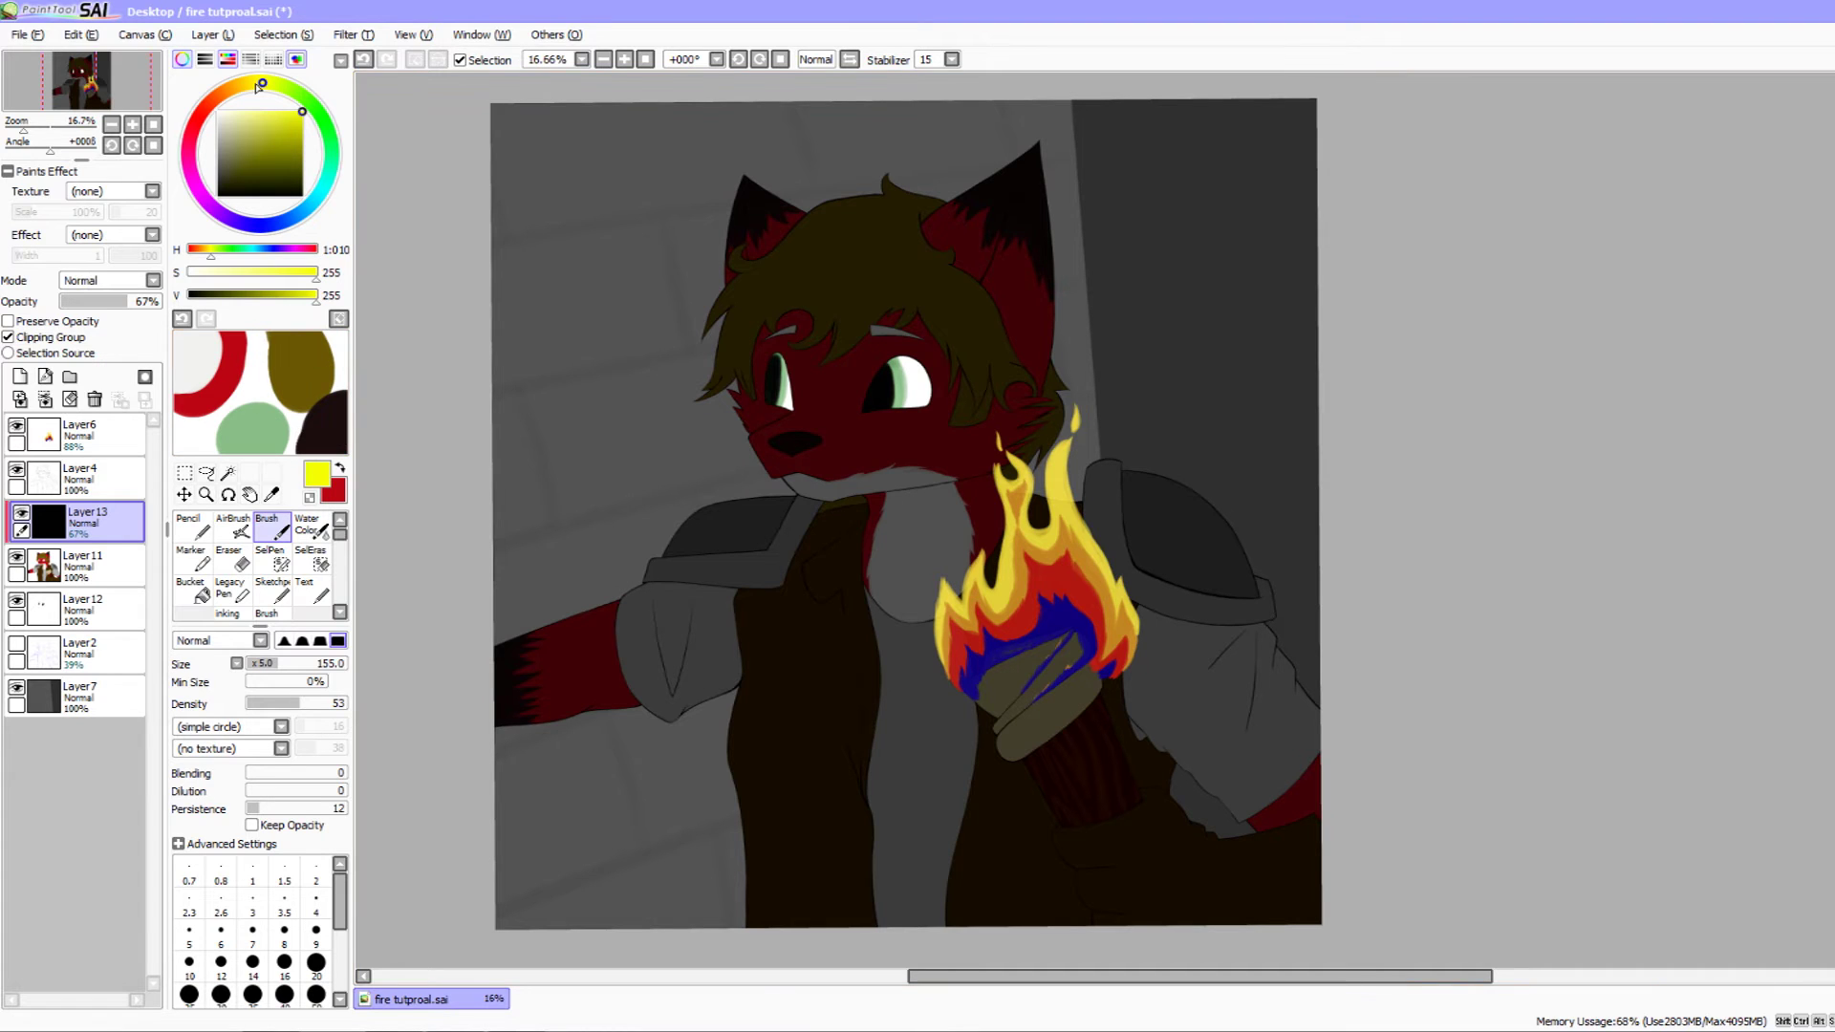
left_click_drag(257, 85, 249, 88)
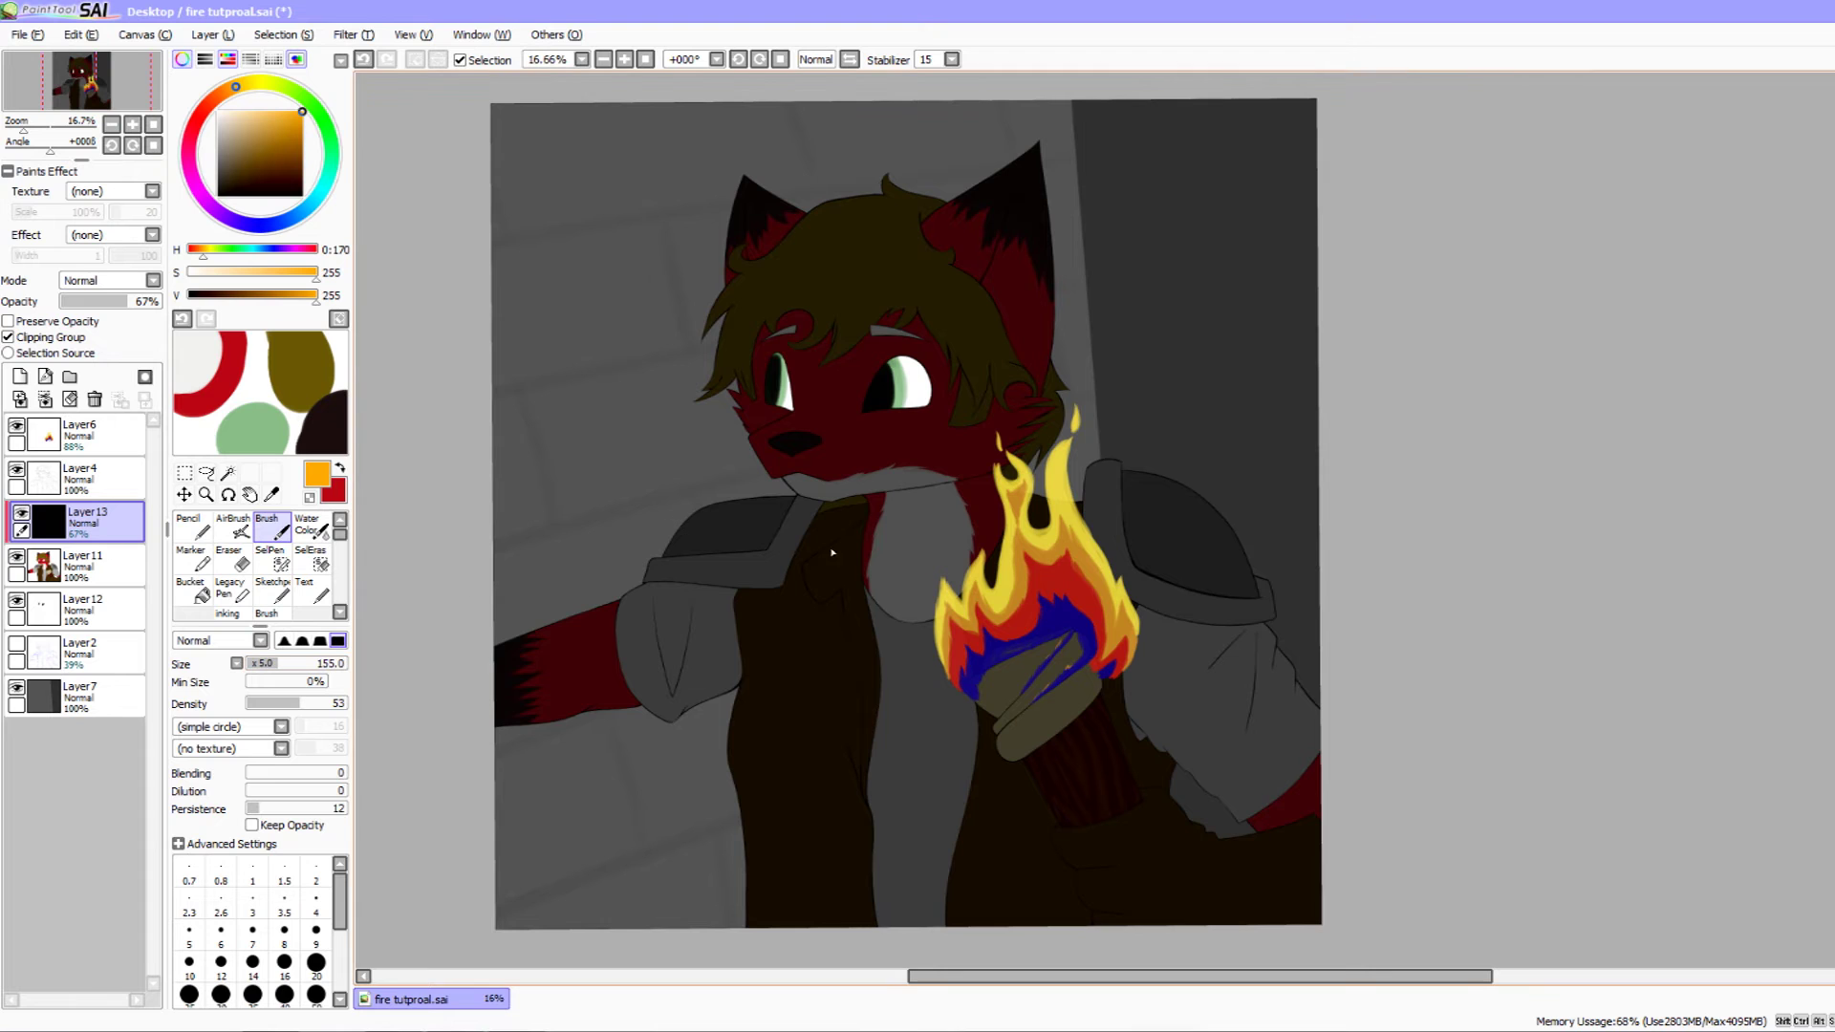
left_click_drag(815, 548, 700, 579)
left_click_drag(705, 568, 766, 531)
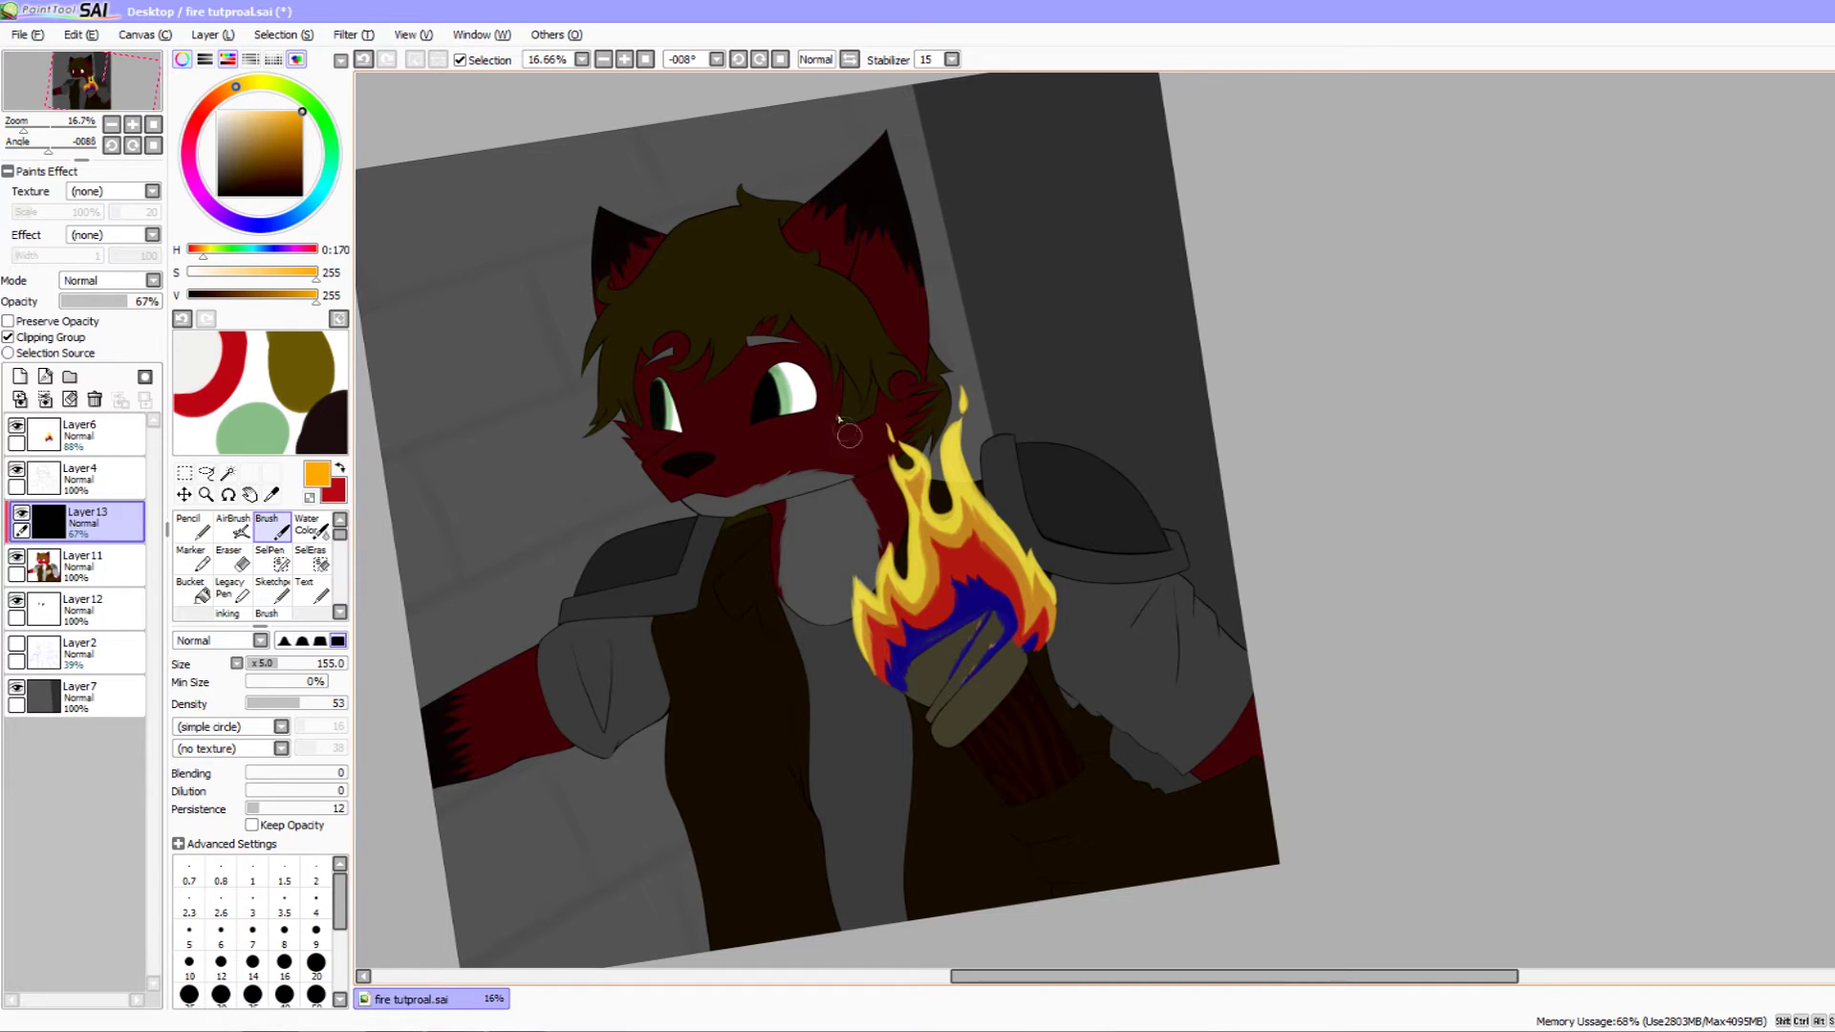
key("bracketright")
key("bracketright")
key("bracketright")
key("bracketright")
key("bracketright")
mouse_move(839, 376)
left_mouse_down()
mouse_move(778, 335)
mouse_move(814, 353)
mouse_move(828, 454)
mouse_move(807, 478)
mouse_move(883, 444)
mouse_move(856, 399)
mouse_move(734, 498)
mouse_move(714, 473)
mouse_move(738, 469)
mouse_move(751, 306)
mouse_move(787, 399)
mouse_move(816, 334)
mouse_move(850, 379)
mouse_move(856, 457)
mouse_move(768, 449)
mouse_move(730, 504)
mouse_move(741, 445)
left_mouse_up()
key("Home")
left_click_drag(717, 419, 761, 392)
mouse_move(774, 495)
left_mouse_down()
mouse_move(713, 426)
mouse_move(779, 393)
mouse_move(746, 401)
mouse_move(735, 440)
mouse_move(793, 391)
mouse_move(755, 468)
mouse_move(779, 400)
mouse_move(800, 399)
mouse_move(778, 461)
left_mouse_up()
- Brush the orange light over the chest fur, the torch's wrapping and the coat below the torch
mouse_move(744, 508)
left_mouse_down()
mouse_move(735, 591)
mouse_move(697, 501)
mouse_move(746, 453)
mouse_move(764, 381)
mouse_move(722, 456)
mouse_move(741, 570)
mouse_move(747, 554)
mouse_move(726, 695)
left_mouse_up()
mouse_move(739, 566)
left_mouse_down()
mouse_move(715, 545)
mouse_move(689, 728)
left_mouse_up()
left_click_drag(697, 718, 835, 546)
key("ctrl+z")
left_click_drag(680, 729, 753, 612)
mouse_move(835, 552)
left_mouse_down()
mouse_move(798, 581)
mouse_move(808, 540)
mouse_move(810, 569)
left_mouse_up()
mouse_move(802, 574)
left_mouse_down()
mouse_move(799, 606)
mouse_move(821, 562)
left_mouse_up()
mouse_move(731, 504)
left_mouse_down()
mouse_move(772, 500)
mouse_move(708, 570)
mouse_move(795, 517)
mouse_move(735, 555)
mouse_move(681, 530)
mouse_move(767, 487)
mouse_move(694, 504)
mouse_move(696, 579)
left_mouse_up()
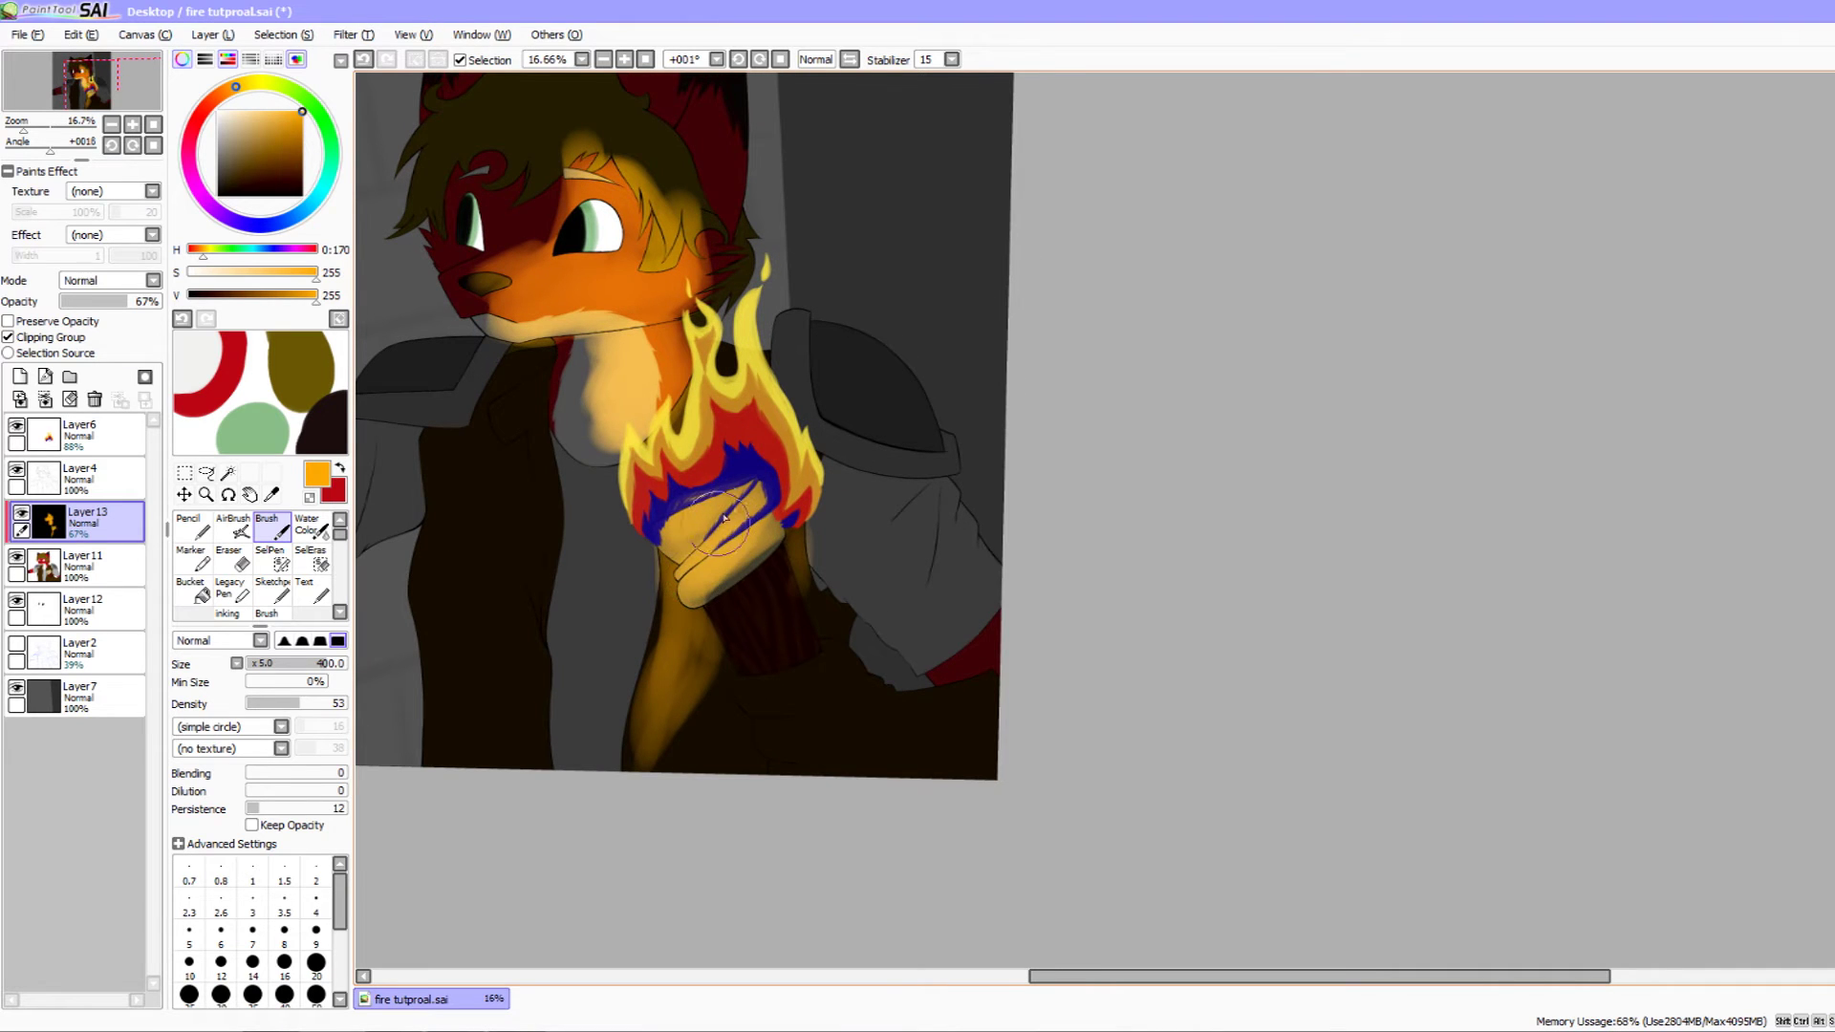
- Brush the orange light over the shoulder armour and sleeve of the arm holding the torch
left_click_drag(745, 511, 688, 574)
mouse_move(731, 401)
left_mouse_down()
mouse_move(735, 481)
mouse_move(740, 449)
mouse_move(778, 511)
mouse_move(836, 506)
mouse_move(835, 548)
mouse_move(901, 577)
left_mouse_up()
mouse_move(796, 418)
left_mouse_down()
mouse_move(824, 523)
mouse_move(801, 484)
mouse_move(933, 554)
mouse_move(844, 513)
mouse_move(807, 430)
mouse_move(887, 527)
mouse_move(888, 496)
mouse_move(858, 522)
mouse_move(892, 488)
mouse_move(825, 556)
mouse_move(889, 492)
mouse_move(829, 553)
mouse_move(918, 564)
mouse_move(903, 501)
mouse_move(889, 611)
left_mouse_up()
mouse_move(873, 549)
left_mouse_down()
mouse_move(864, 635)
mouse_move(896, 625)
left_mouse_up()
left_click_drag(917, 509, 909, 603)
mouse_move(823, 558)
left_mouse_down()
mouse_move(799, 524)
mouse_move(835, 577)
mouse_move(900, 562)
mouse_move(896, 597)
mouse_move(878, 592)
mouse_move(874, 534)
mouse_move(844, 552)
mouse_move(880, 546)
mouse_move(903, 580)
left_mouse_up()
mouse_move(918, 508)
left_mouse_down()
mouse_move(885, 601)
mouse_move(896, 565)
mouse_move(854, 575)
mouse_move(817, 536)
mouse_move(877, 588)
left_mouse_up()
- Brush the orange light over the glove and forearm of the hand gripping the torch
mouse_move(885, 617)
left_mouse_down()
mouse_move(924, 498)
mouse_move(889, 609)
mouse_move(905, 612)
mouse_move(884, 607)
mouse_move(914, 613)
mouse_move(899, 621)
mouse_move(937, 576)
mouse_move(927, 626)
mouse_move(1178, 627)
left_mouse_up()
left_click_drag(1022, 666, 1014, 613)
mouse_move(931, 570)
left_mouse_down()
mouse_move(865, 597)
mouse_move(930, 570)
mouse_move(888, 617)
mouse_move(953, 578)
mouse_move(980, 595)
mouse_move(937, 645)
mouse_move(990, 602)
mouse_move(971, 641)
mouse_move(992, 609)
mouse_move(994, 637)
mouse_move(923, 632)
mouse_move(1037, 581)
left_mouse_up()
mouse_move(967, 639)
left_mouse_down()
mouse_move(1059, 628)
mouse_move(927, 746)
mouse_move(975, 716)
left_mouse_up()
mouse_move(858, 659)
left_mouse_down()
mouse_move(923, 746)
mouse_move(872, 683)
left_mouse_up()
- Brush the orange light onto the coat's collar and down the shirt along the coat's open edge
mouse_move(820, 450)
left_mouse_down()
mouse_move(821, 495)
mouse_move(796, 489)
mouse_move(835, 453)
mouse_move(804, 493)
mouse_move(827, 488)
mouse_move(847, 555)
mouse_move(827, 479)
mouse_move(855, 666)
mouse_move(805, 589)
left_mouse_up()
mouse_move(814, 471)
left_mouse_down()
mouse_move(817, 647)
mouse_move(849, 656)
mouse_move(814, 619)
left_mouse_up()
left_click_drag(795, 527, 798, 739)
mouse_move(805, 654)
left_mouse_down()
mouse_move(808, 748)
mouse_move(848, 684)
mouse_move(878, 674)
mouse_move(764, 735)
left_mouse_up()
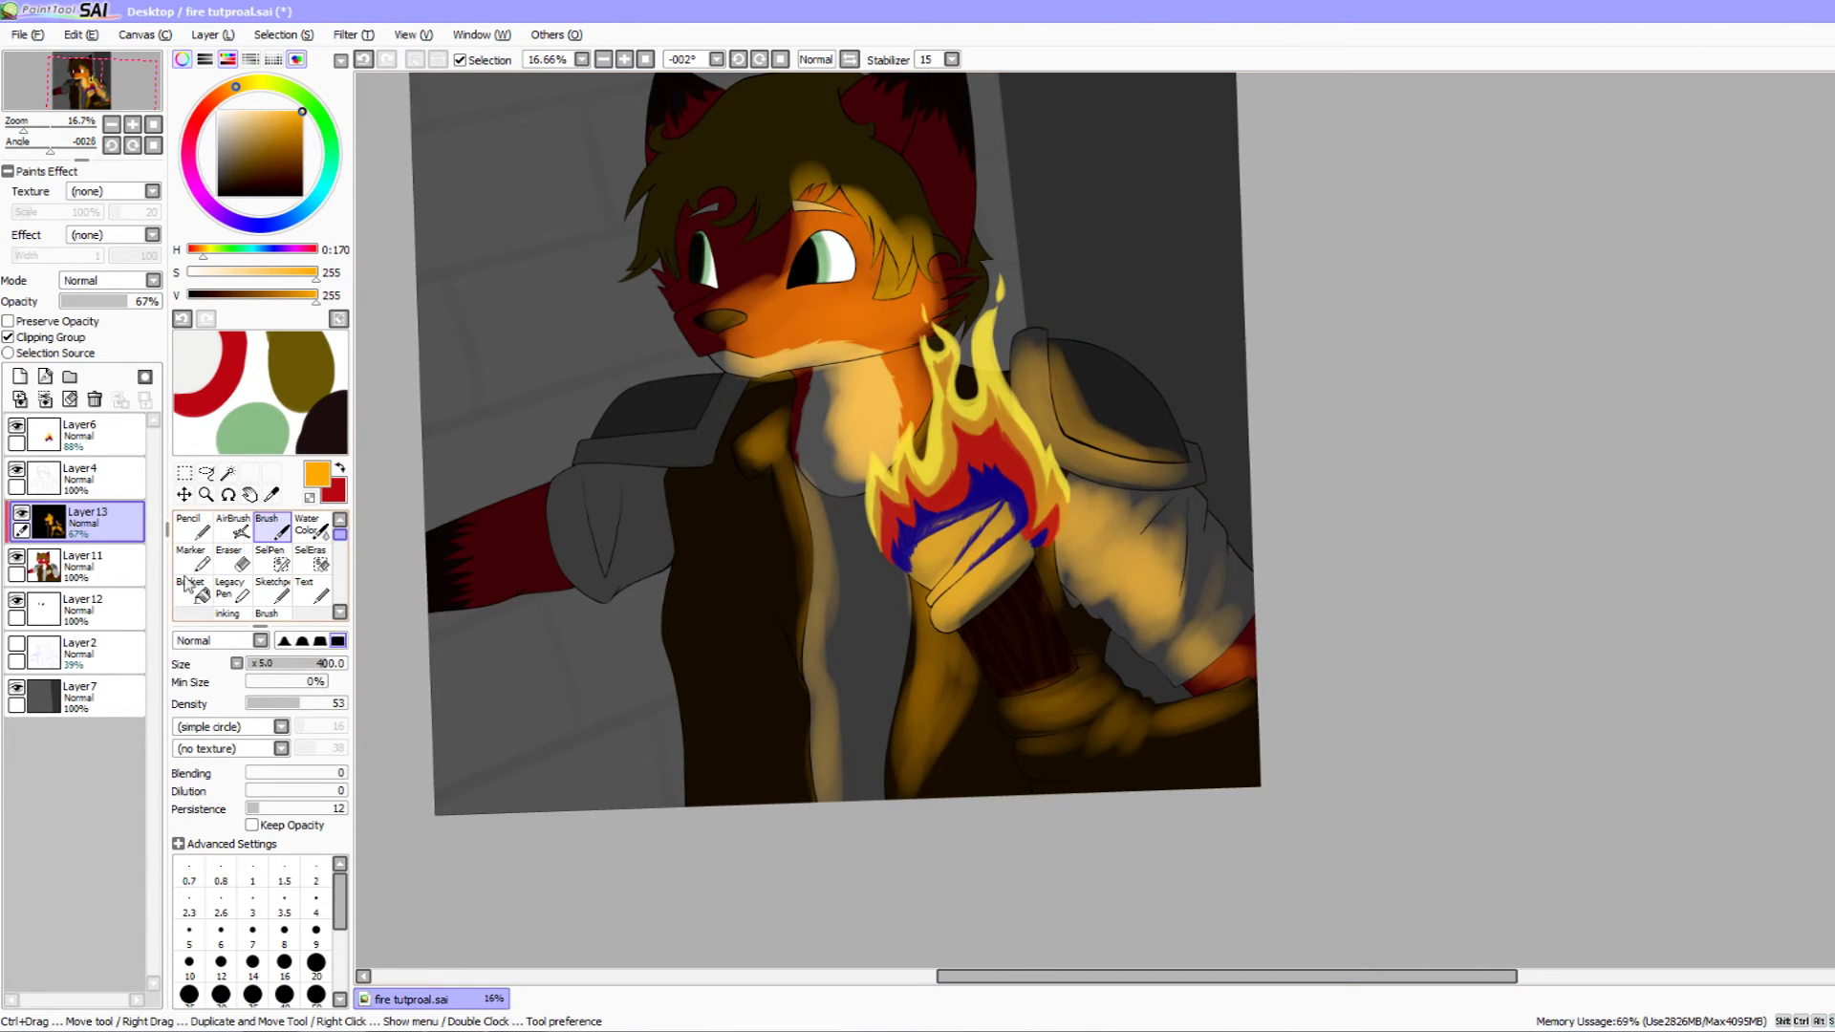
left_click(193, 527)
left_click_drag(926, 659, 781, 567)
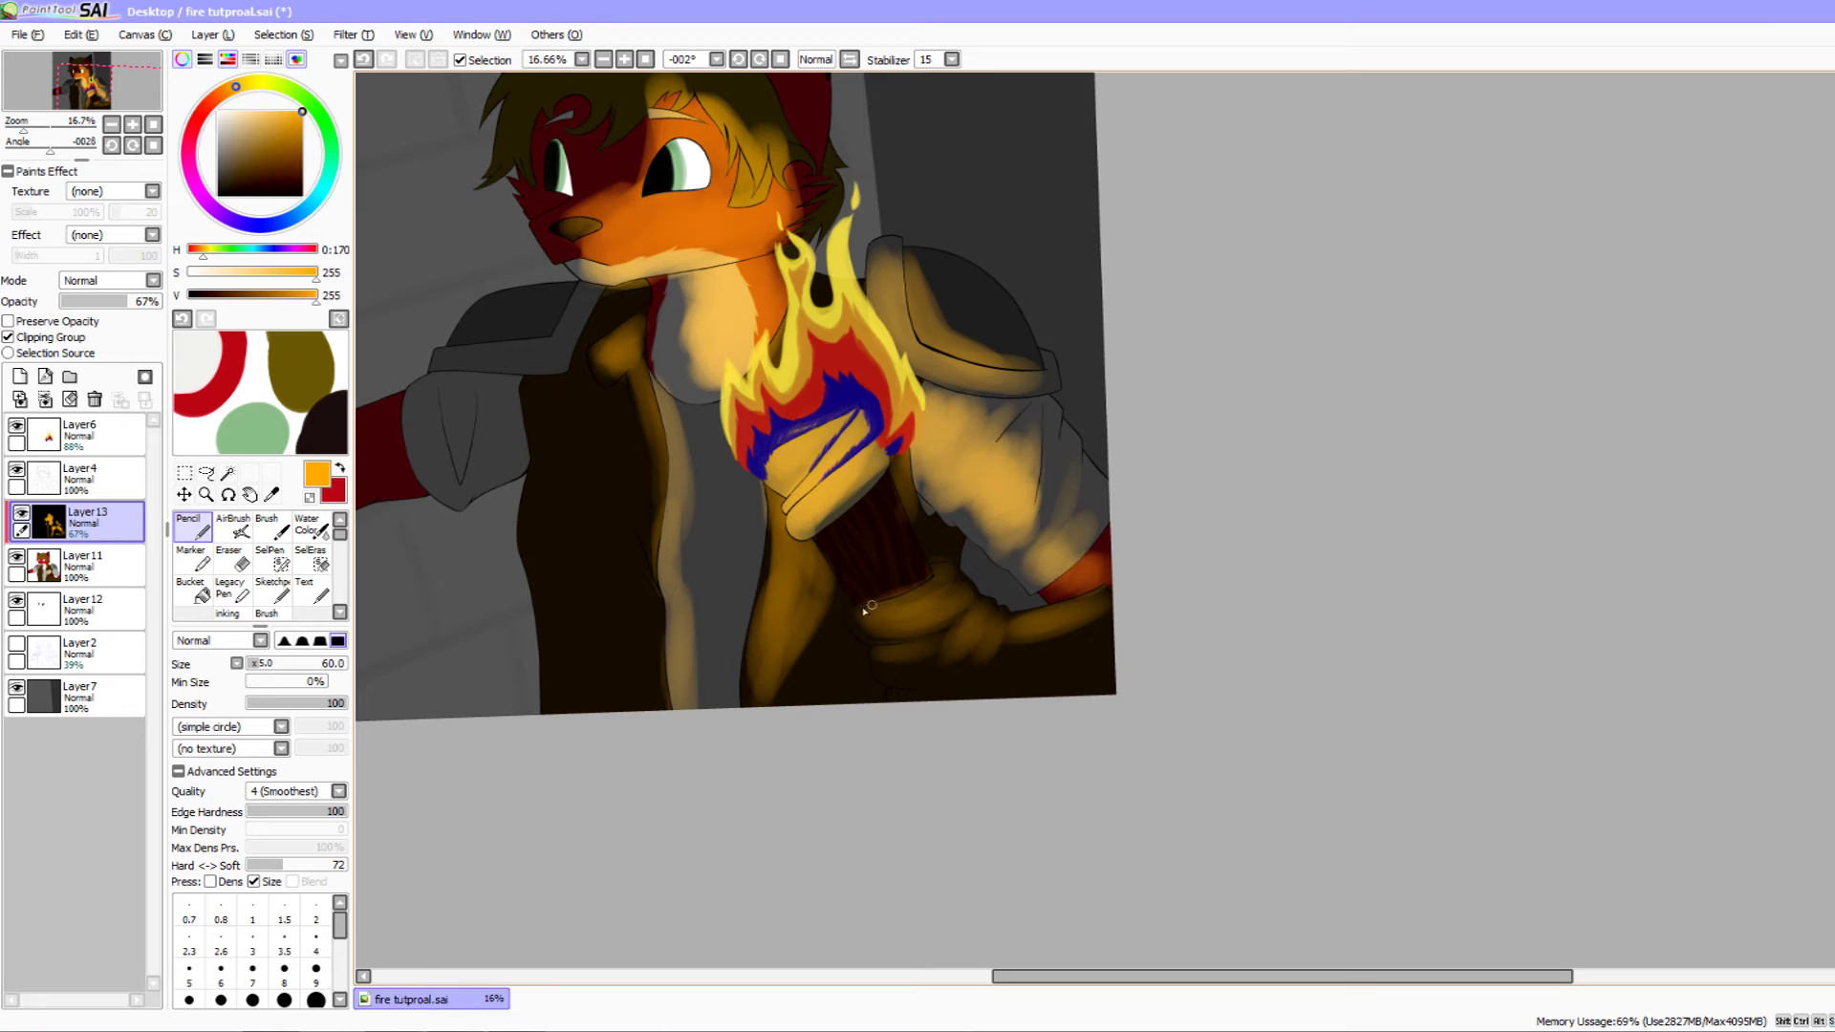
key("ctrl+z")
left_click_drag(573, 512, 599, 546)
left_click(340, 612)
left_click(340, 612)
left_click(340, 521)
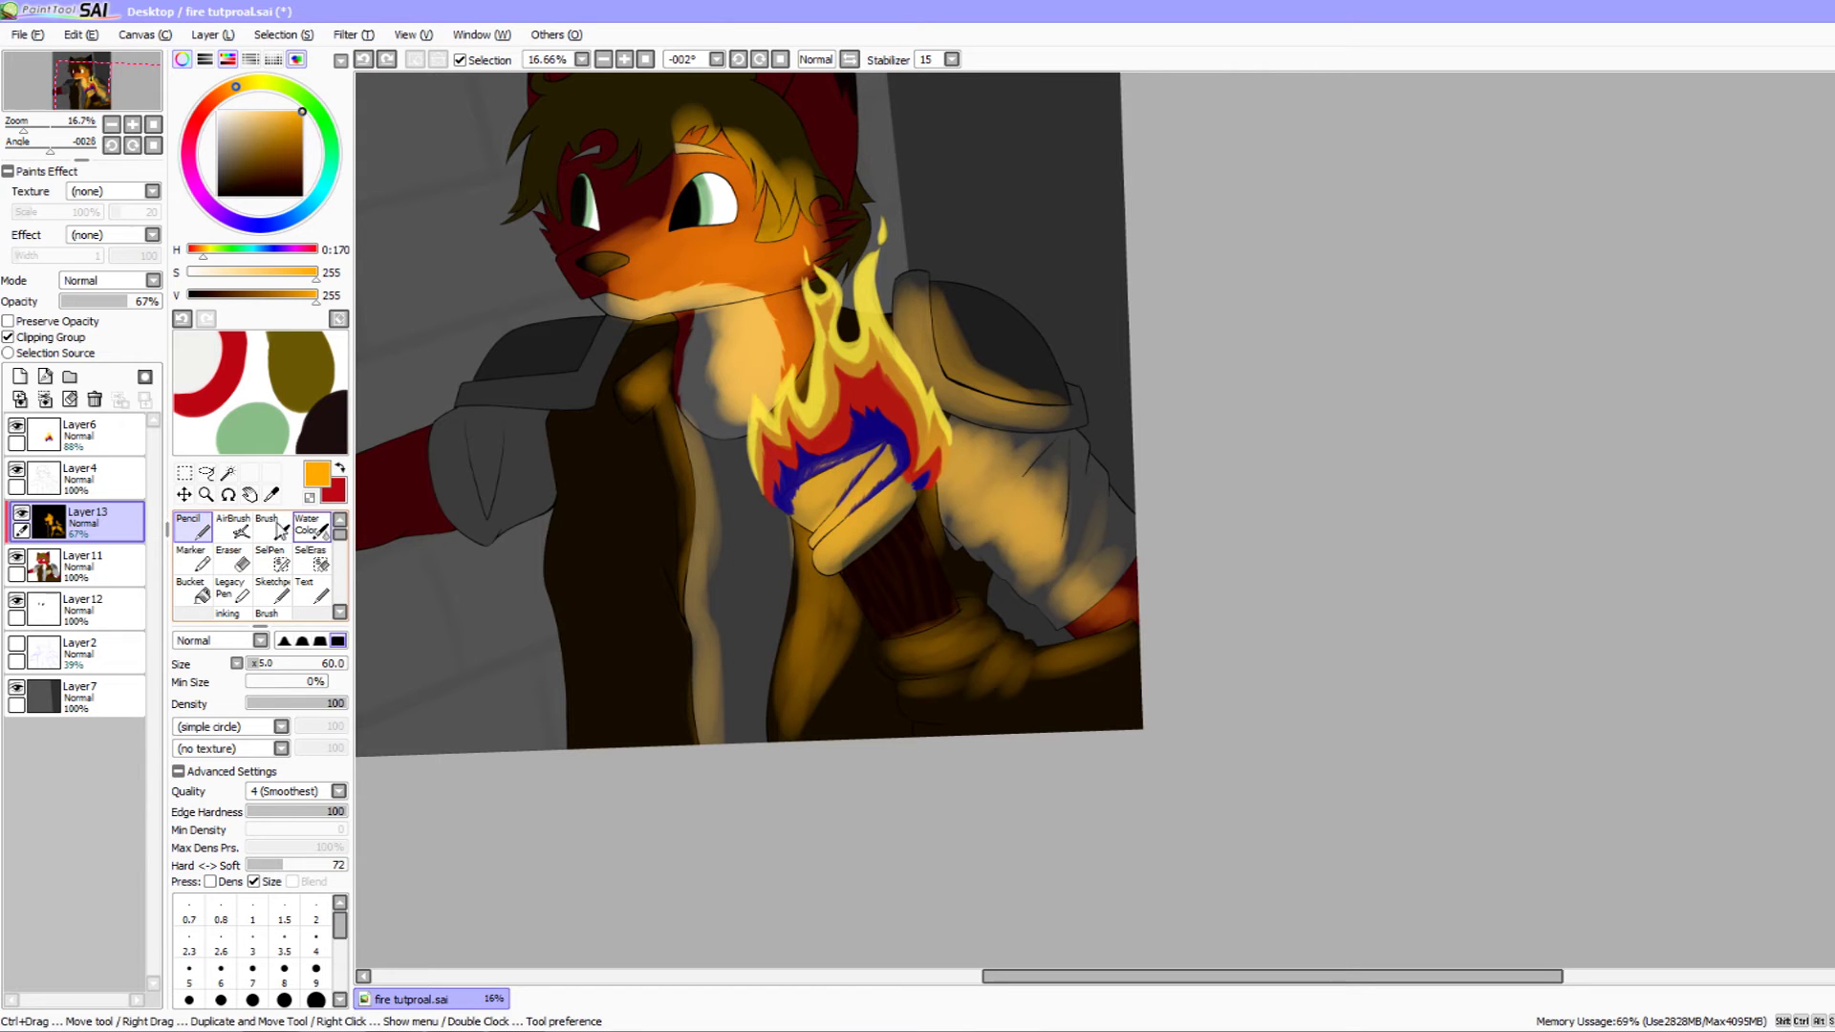
- Return to the size 400 brush and add orange light to the far shoulder armour's trim and the coat's edge
left_click(277, 528)
left_click_drag(779, 533, 941, 570)
left_click_drag(674, 528, 668, 554)
mouse_move(761, 385)
left_mouse_down()
mouse_move(744, 425)
mouse_move(631, 439)
mouse_move(763, 385)
left_mouse_up()
key("ctrl+z")
mouse_move(646, 458)
left_mouse_down()
mouse_move(621, 463)
mouse_move(769, 392)
mouse_move(635, 468)
mouse_move(758, 412)
mouse_move(624, 446)
mouse_move(749, 418)
mouse_move(721, 545)
left_mouse_up()
key("ctrl+z")
left_click_drag(629, 427, 692, 366)
mouse_move(762, 471)
left_mouse_down()
mouse_move(739, 564)
mouse_move(730, 532)
mouse_move(840, 524)
mouse_move(617, 382)
left_mouse_up()
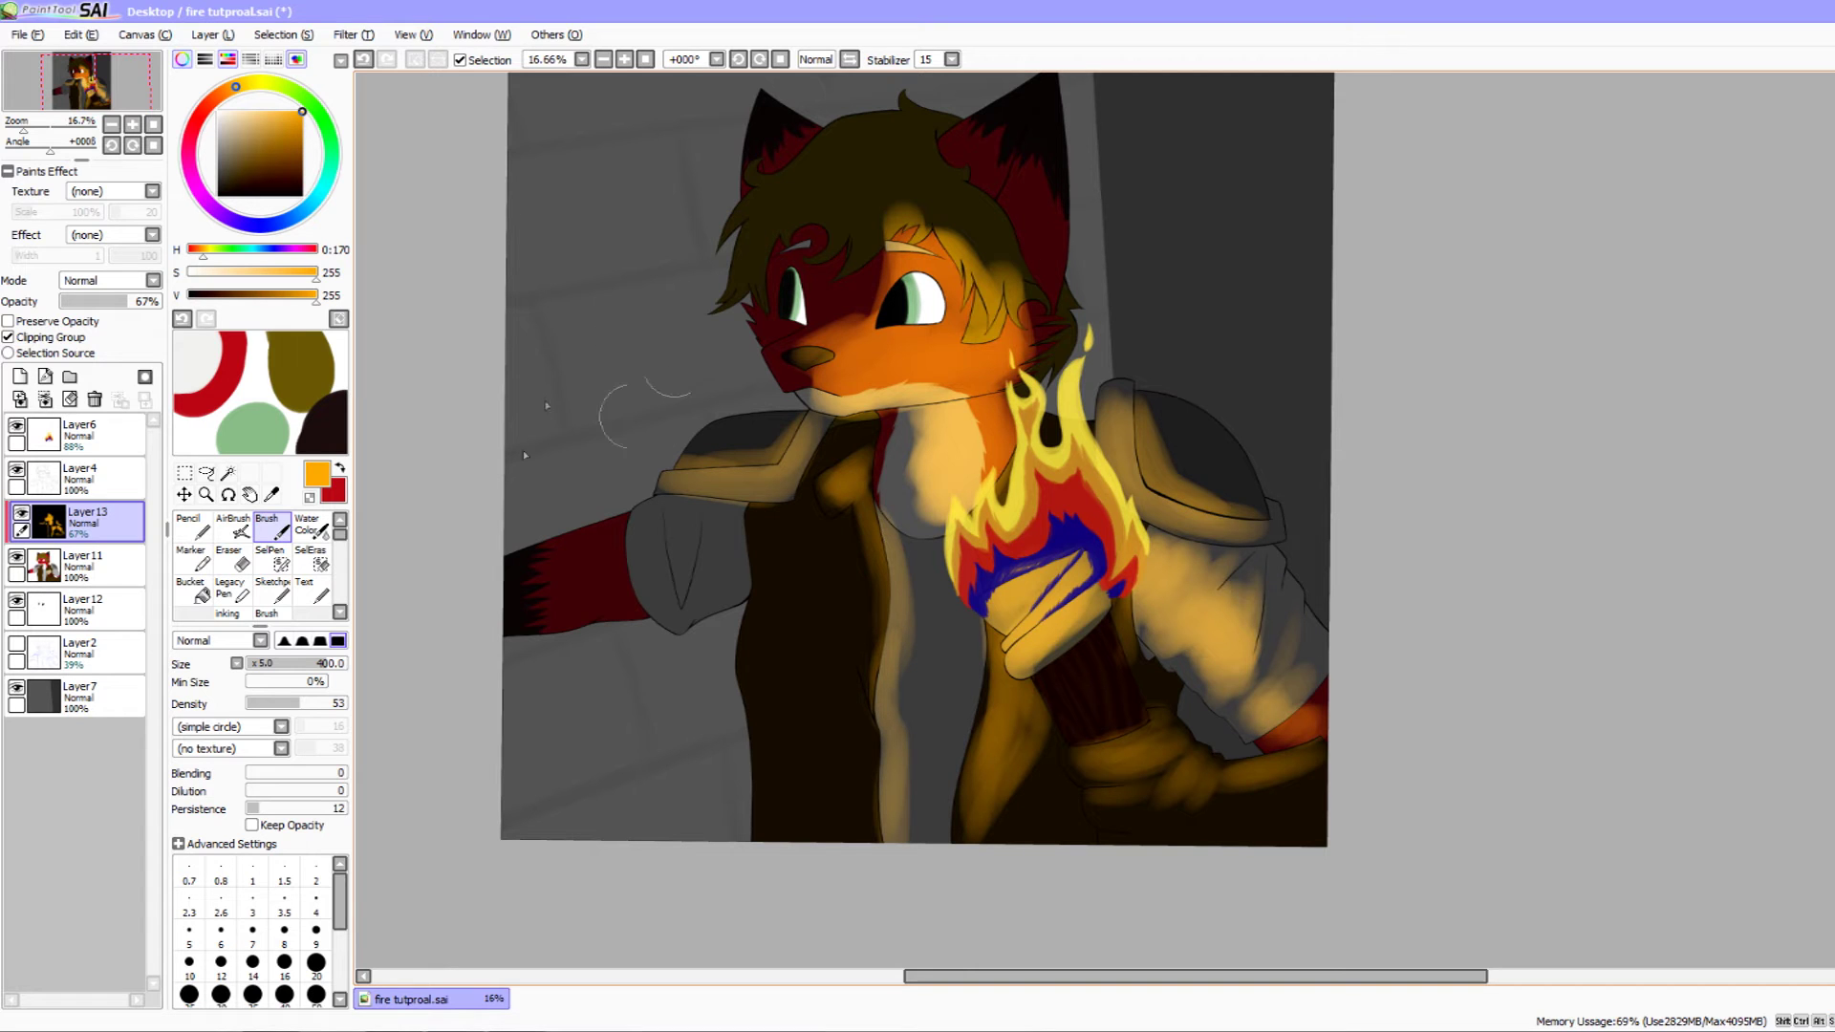
- Brush the orange light over the far arm's sleeve and the red fur of its forearm
left_click_drag(622, 447, 607, 363)
mouse_move(575, 602)
left_mouse_down()
mouse_move(696, 473)
mouse_move(697, 523)
left_mouse_up()
left_click_drag(659, 447, 692, 537)
mouse_move(651, 444)
left_mouse_down()
mouse_move(688, 532)
mouse_move(636, 451)
mouse_move(693, 532)
mouse_move(731, 483)
mouse_move(723, 497)
mouse_move(709, 420)
left_mouse_up()
left_click_drag(709, 420, 728, 501)
mouse_move(616, 571)
left_mouse_down()
mouse_move(660, 532)
mouse_move(698, 587)
left_mouse_up()
mouse_move(707, 526)
left_mouse_down()
mouse_move(680, 500)
mouse_move(663, 410)
mouse_move(634, 561)
left_mouse_up()
left_click_drag(775, 577, 667, 564)
left_click_drag(700, 616, 704, 652)
- Brush streaks of orange light down the folds of the dark coat's front on the far side
mouse_move(729, 396)
left_mouse_down()
mouse_move(745, 365)
mouse_move(745, 440)
left_mouse_up()
mouse_move(754, 508)
left_mouse_down()
mouse_move(730, 459)
mouse_move(774, 507)
left_mouse_up()
mouse_move(737, 413)
left_mouse_down()
mouse_move(776, 537)
mouse_move(755, 533)
mouse_move(757, 627)
mouse_move(713, 619)
left_mouse_up()
mouse_move(685, 487)
left_mouse_down()
mouse_move(703, 570)
mouse_move(667, 442)
left_mouse_up()
left_click_drag(702, 614, 741, 606)
mouse_move(656, 506)
left_mouse_down()
mouse_move(635, 511)
mouse_move(741, 621)
left_mouse_up()
left_click_drag(647, 408, 725, 577)
mouse_move(670, 605)
left_mouse_down()
mouse_move(631, 504)
mouse_move(623, 755)
left_mouse_up()
left_click_drag(651, 537, 676, 666)
left_click_drag(828, 486, 846, 532)
mouse_move(820, 662)
left_mouse_down()
mouse_move(802, 576)
mouse_move(848, 521)
mouse_move(829, 443)
left_mouse_up()
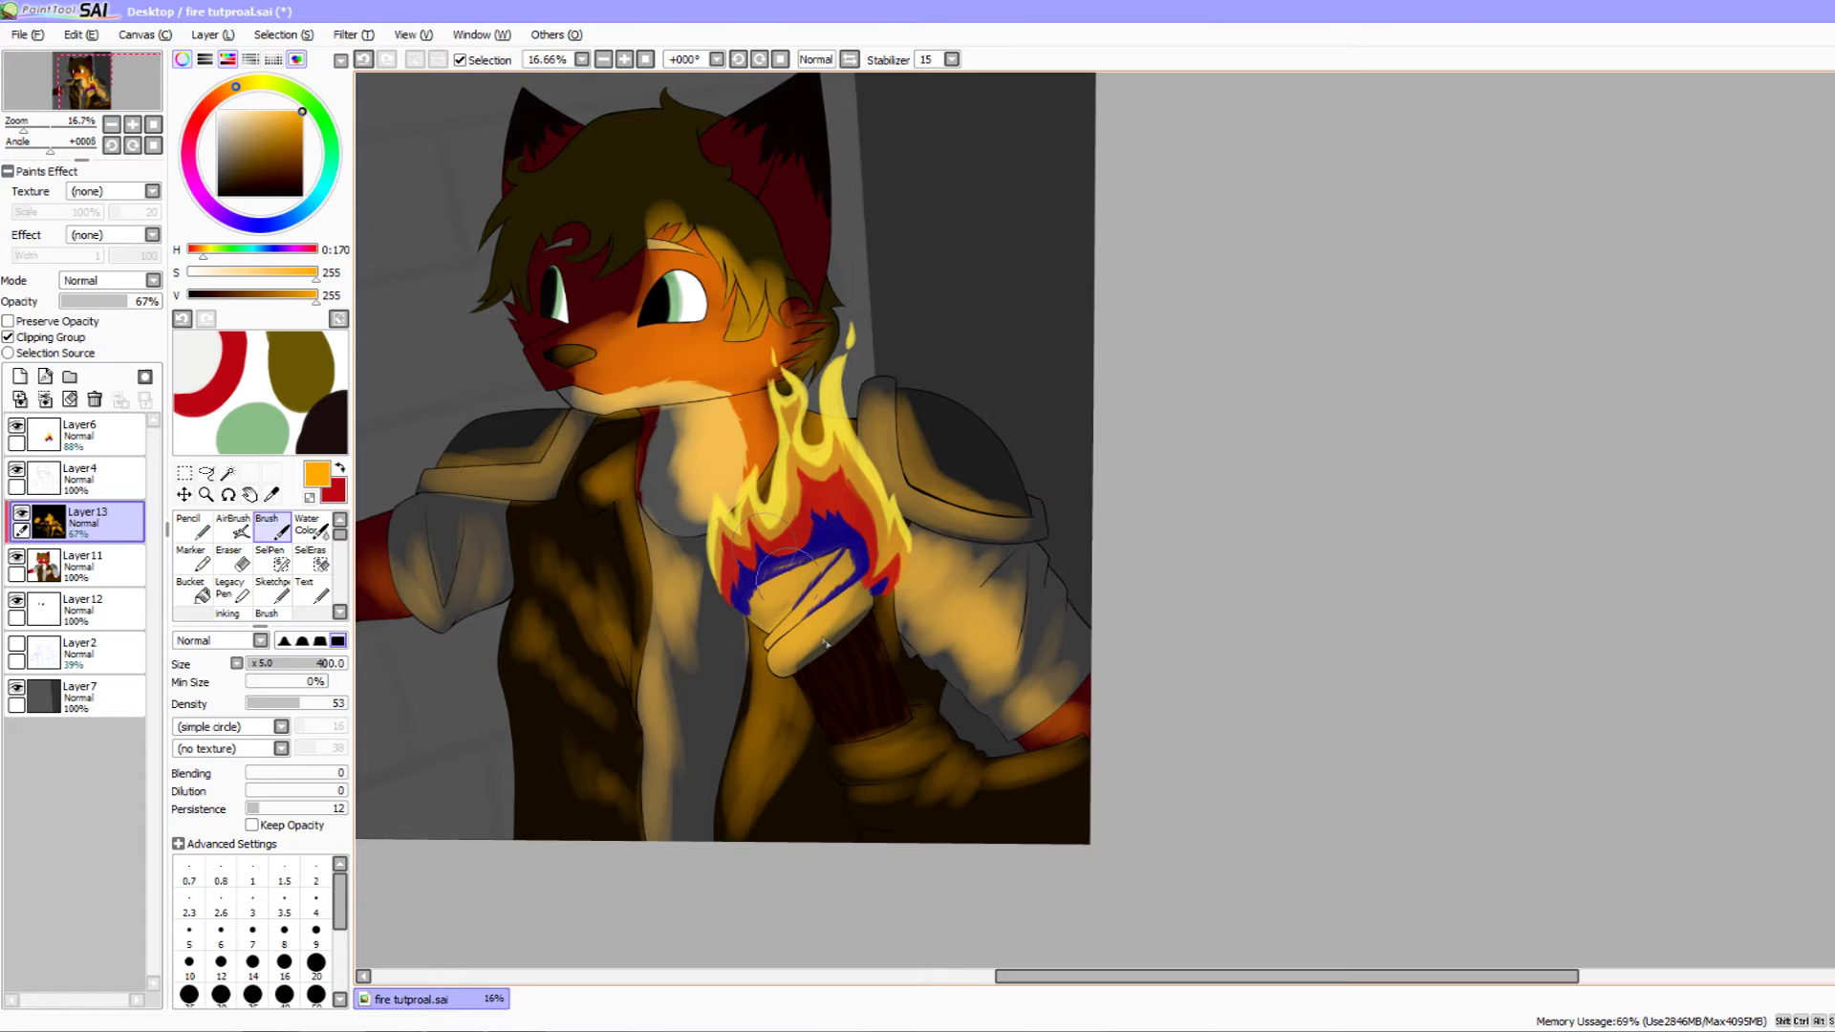
- Reduce the brush to size 120 and paint thin orange light strokes along the torch handle's wood grain
left_click_drag(812, 564, 706, 381)
key("bracketleft")
key("bracketleft")
key("bracketleft")
key("bracketleft")
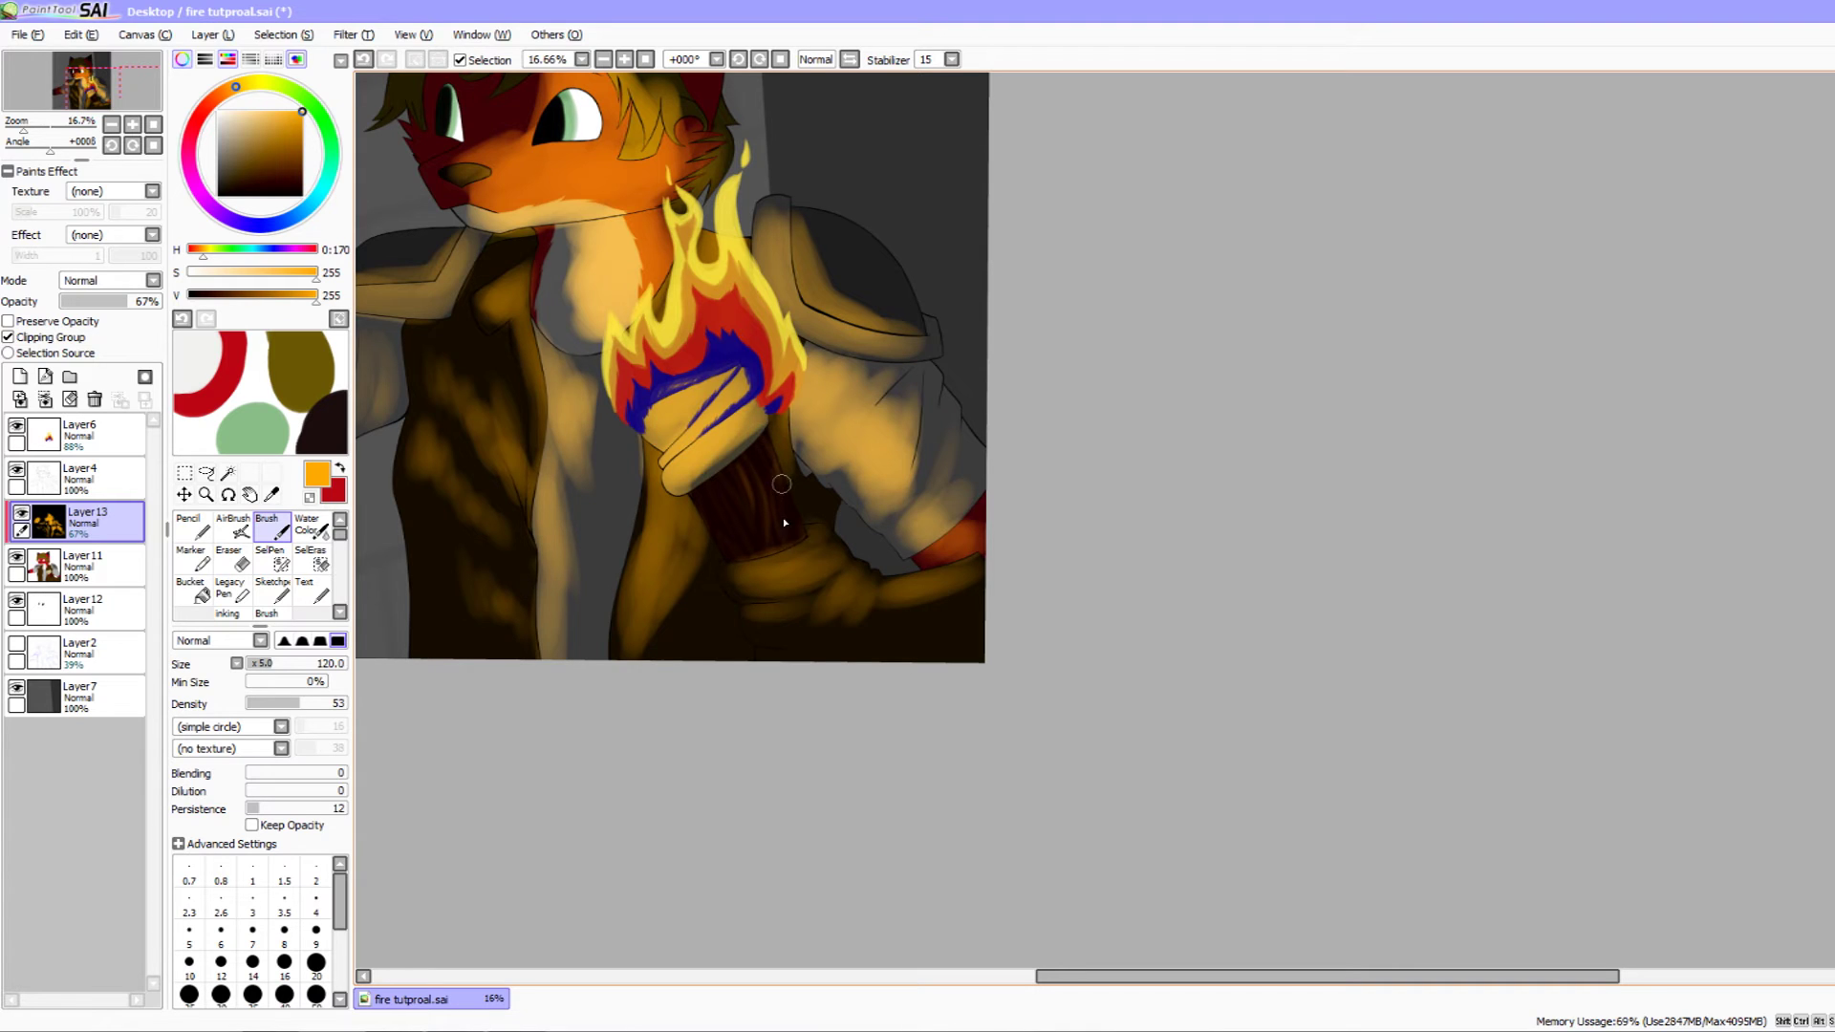
mouse_move(782, 507)
left_mouse_down()
mouse_move(826, 484)
mouse_move(752, 418)
left_mouse_up()
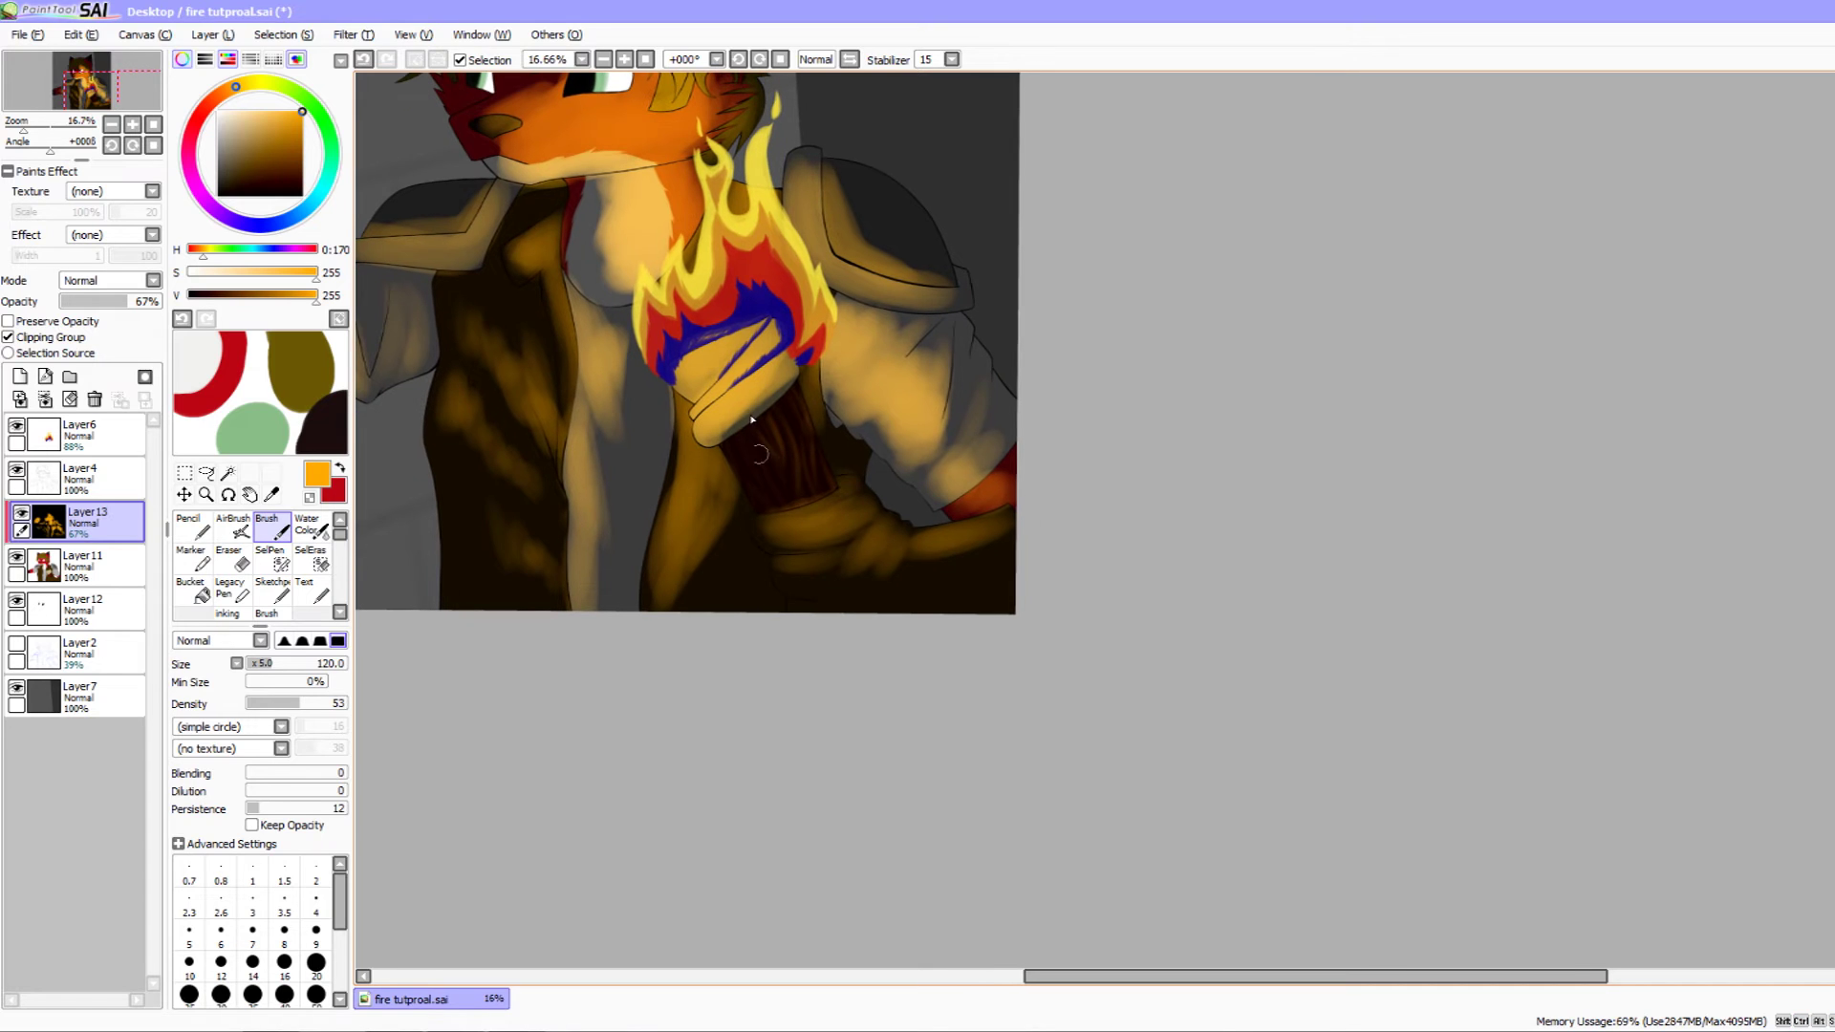
mouse_move(813, 507)
left_mouse_down()
mouse_move(762, 529)
mouse_move(804, 357)
left_mouse_up()
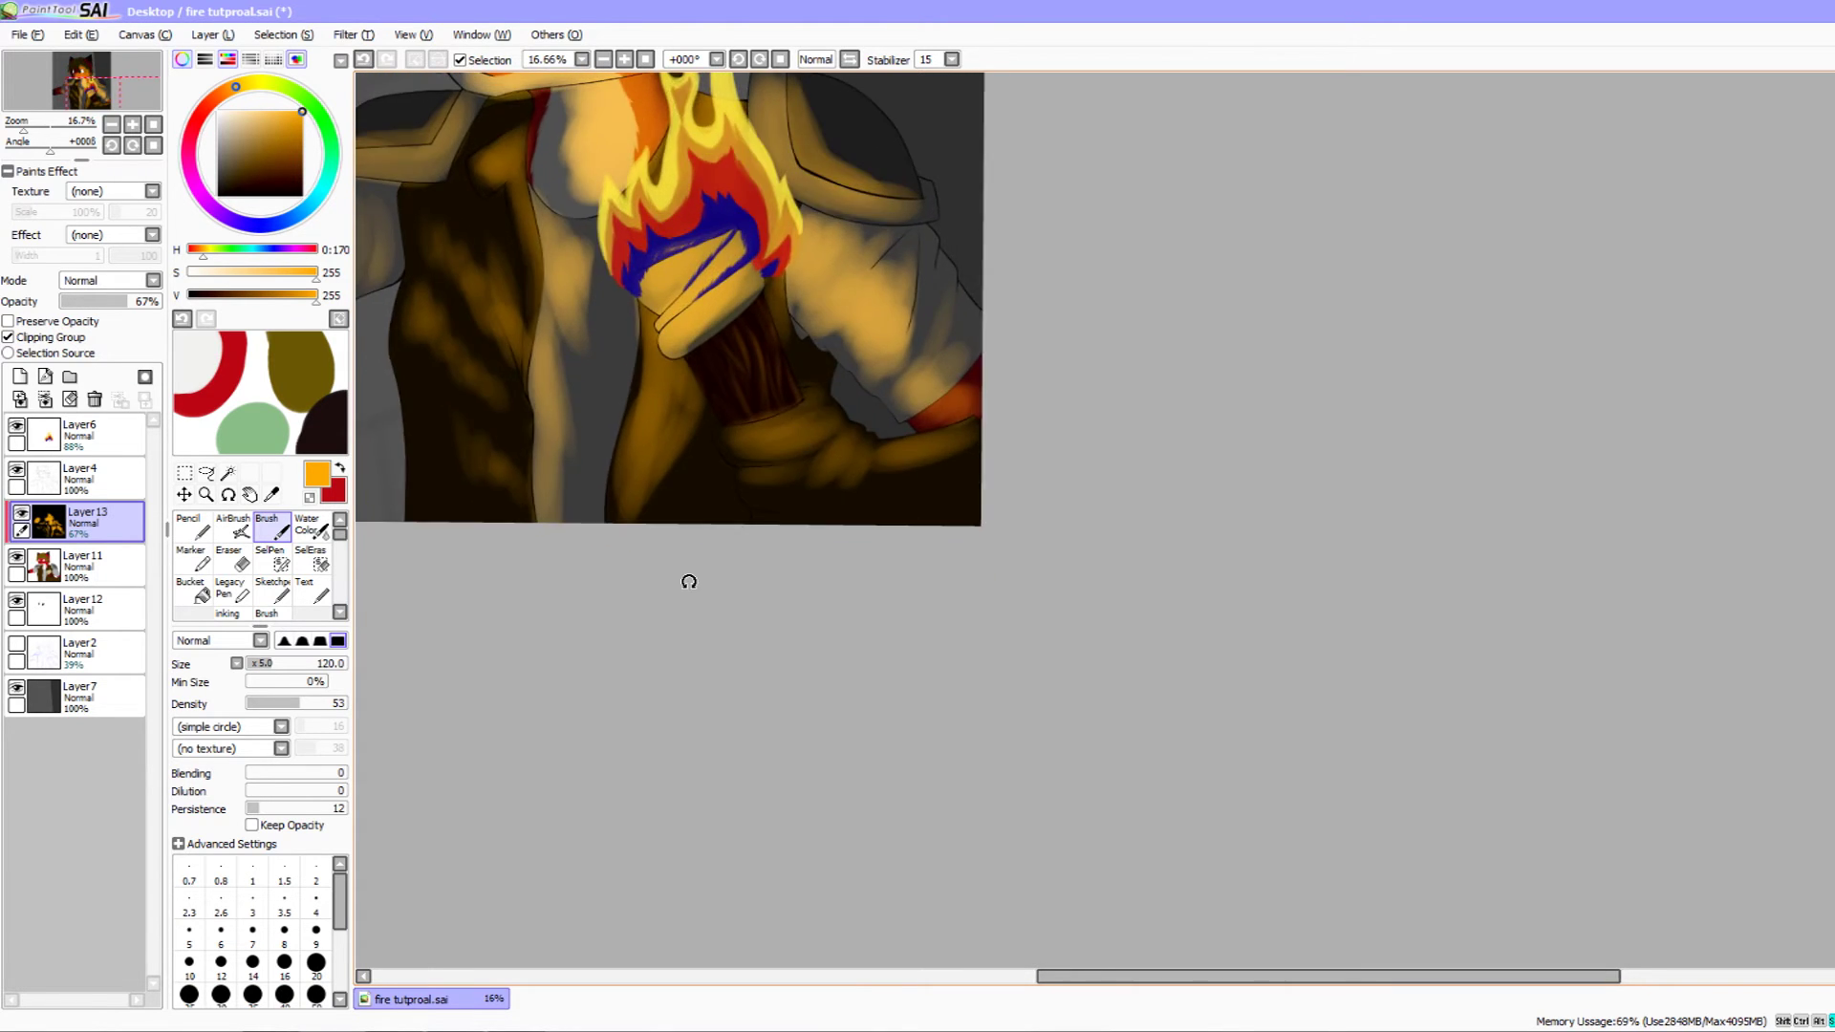
left_click_drag(688, 582, 684, 627)
mouse_move(800, 531)
left_mouse_down()
mouse_move(772, 548)
mouse_move(768, 520)
left_mouse_up()
mouse_move(761, 711)
left_mouse_down()
mouse_move(766, 668)
mouse_move(799, 828)
left_mouse_up()
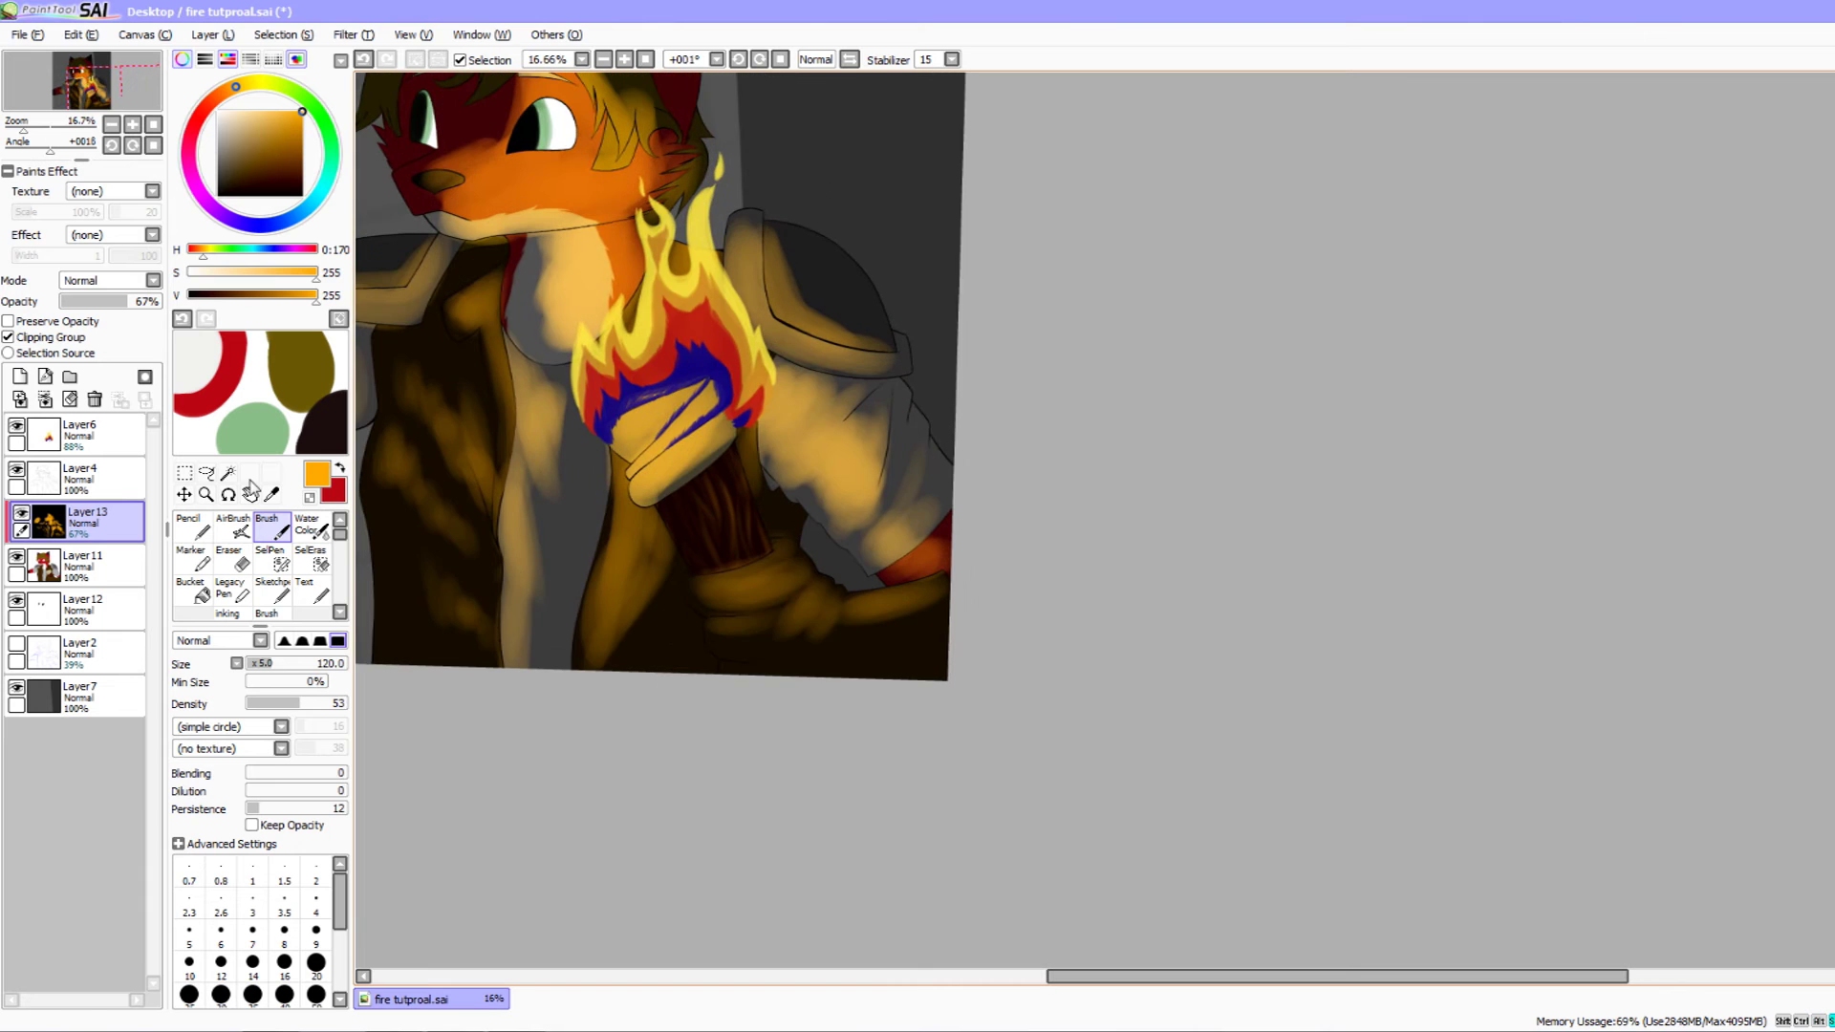
left_click(340, 613)
left_click(340, 613)
left_click(313, 590)
mouse_move(613, 605)
left_mouse_down()
mouse_move(799, 704)
mouse_move(781, 853)
left_mouse_up()
left_click_drag(451, 234, 534, 245)
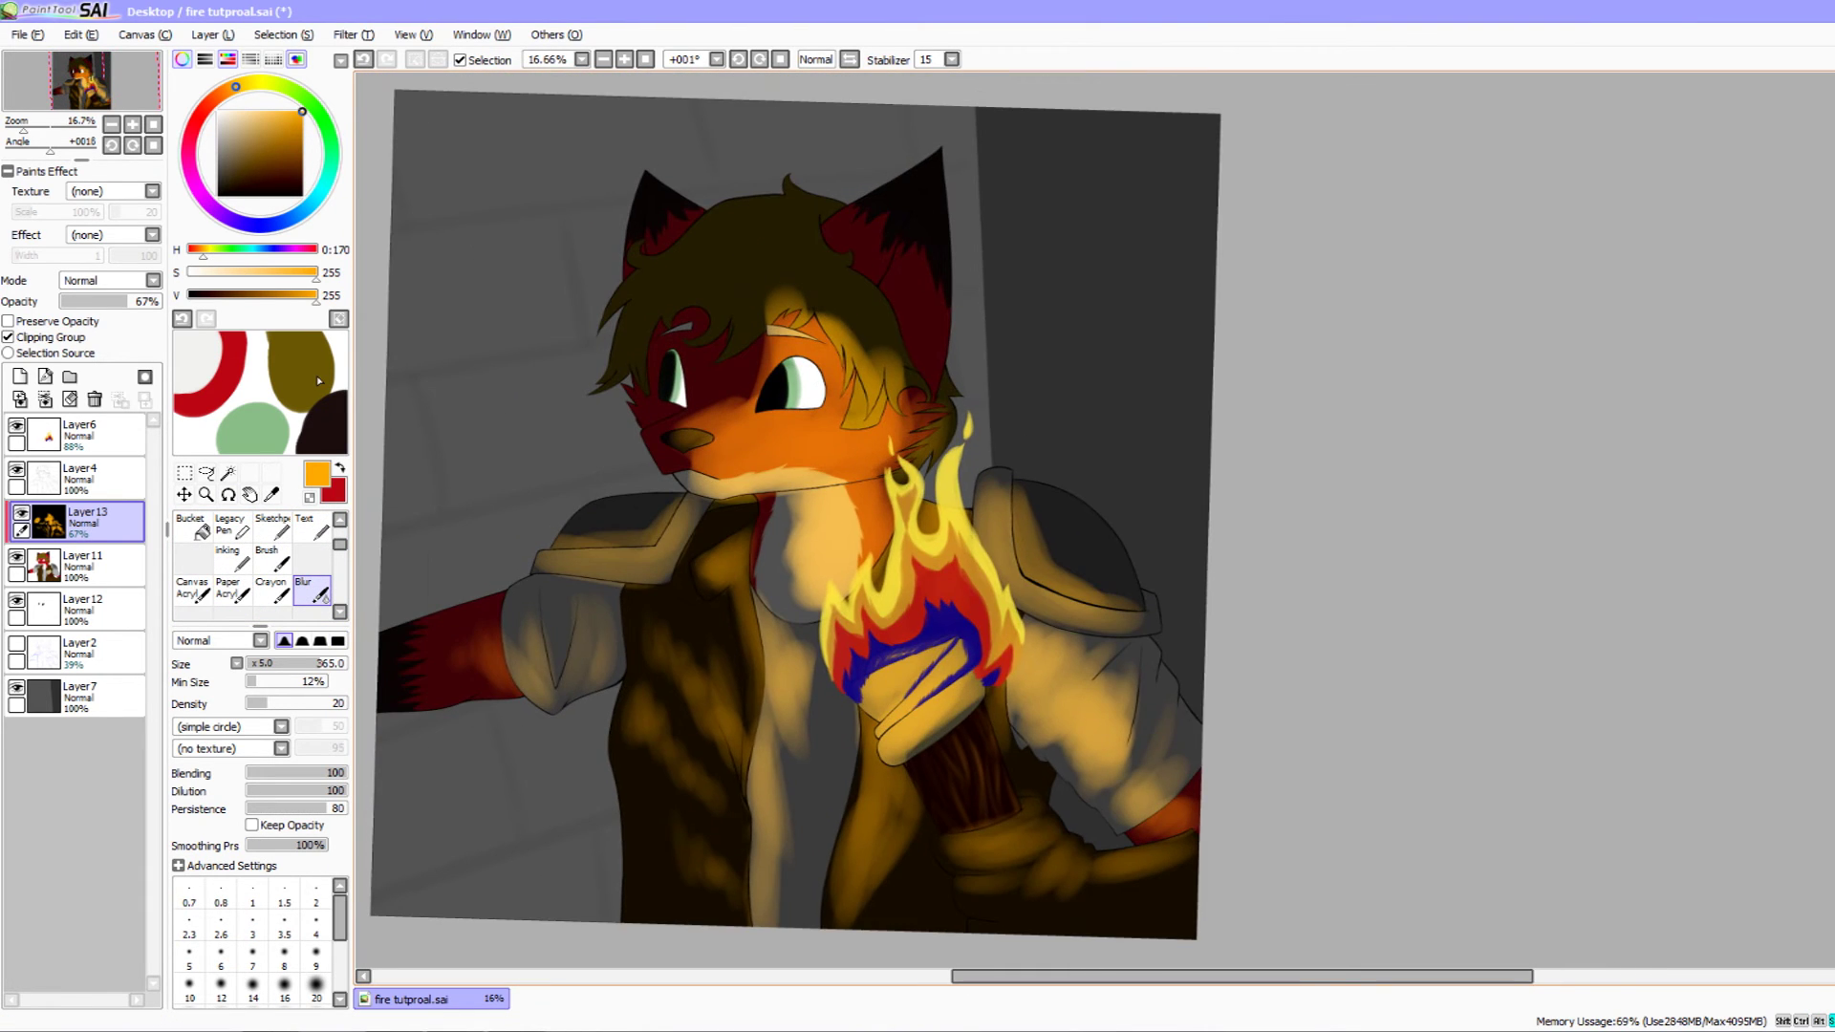
mouse_move(840, 284)
left_mouse_down()
mouse_move(698, 291)
mouse_move(788, 303)
mouse_move(772, 220)
mouse_move(754, 298)
mouse_move(775, 235)
mouse_move(767, 332)
mouse_move(791, 407)
mouse_move(779, 291)
mouse_move(785, 368)
left_mouse_up()
left_click(340, 521)
left_click(273, 526)
key("ctrl+z")
- Enlarge the brush to size 300 and brush orange light up the inside of the torch-side ear
key("bracketright")
key("bracketright")
key("bracketright")
left_click_drag(738, 291, 791, 208)
left_click_drag(374, 593, 478, 563)
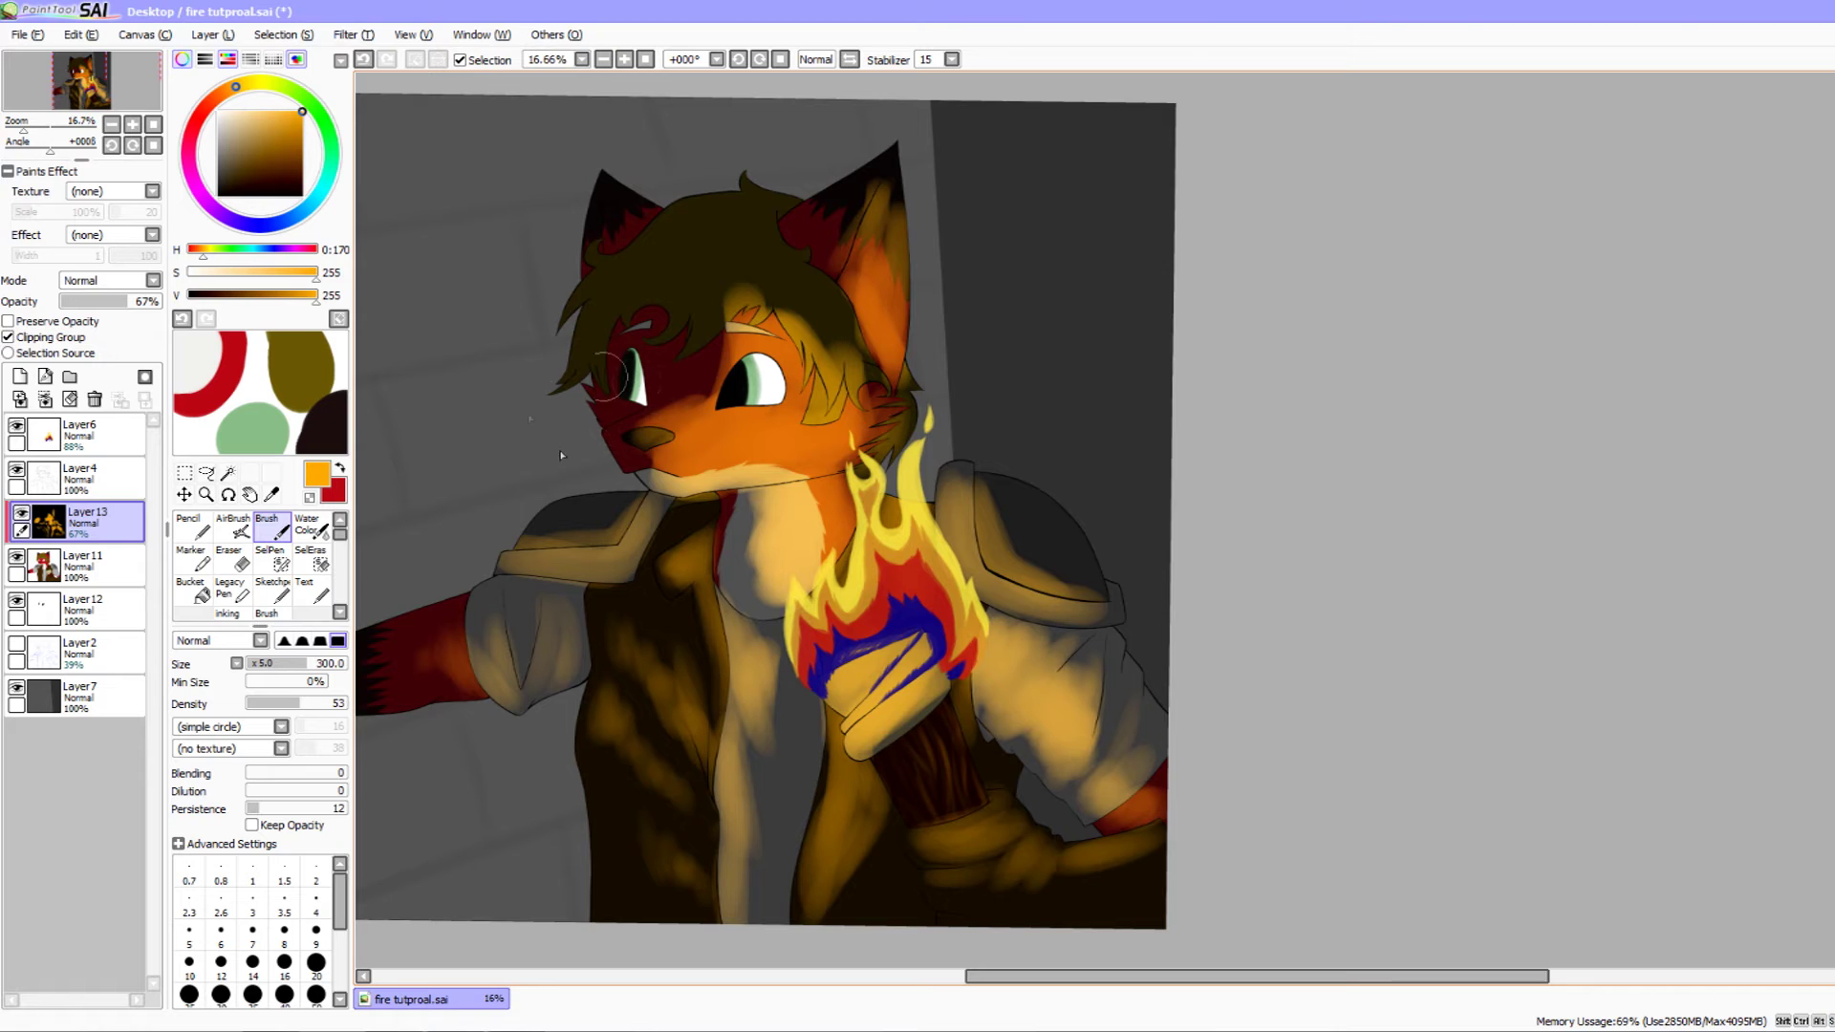
- Switch to the Blur tool and soften the orange light on the far sleeve and shoulder armour
left_click(341, 613)
left_click(340, 613)
left_click(312, 591)
left_click_drag(583, 513, 693, 381)
mouse_move(533, 531)
left_mouse_down()
mouse_move(564, 539)
mouse_move(588, 516)
mouse_move(656, 552)
mouse_move(631, 447)
left_mouse_up()
- Blur the orange light streaks on the coat's front and down the shirt along the coat's open edge
mouse_move(725, 404)
left_mouse_down()
mouse_move(761, 347)
mouse_move(592, 417)
mouse_move(615, 421)
mouse_move(609, 451)
mouse_move(720, 454)
mouse_move(835, 382)
mouse_move(806, 411)
mouse_move(819, 545)
mouse_move(725, 496)
mouse_move(758, 511)
mouse_move(807, 640)
mouse_move(802, 566)
mouse_move(750, 544)
mouse_move(718, 491)
mouse_move(744, 471)
mouse_move(784, 584)
mouse_move(774, 557)
mouse_move(732, 557)
mouse_move(698, 524)
mouse_move(739, 553)
mouse_move(660, 438)
mouse_move(731, 558)
left_mouse_up()
left_click_drag(659, 485, 741, 550)
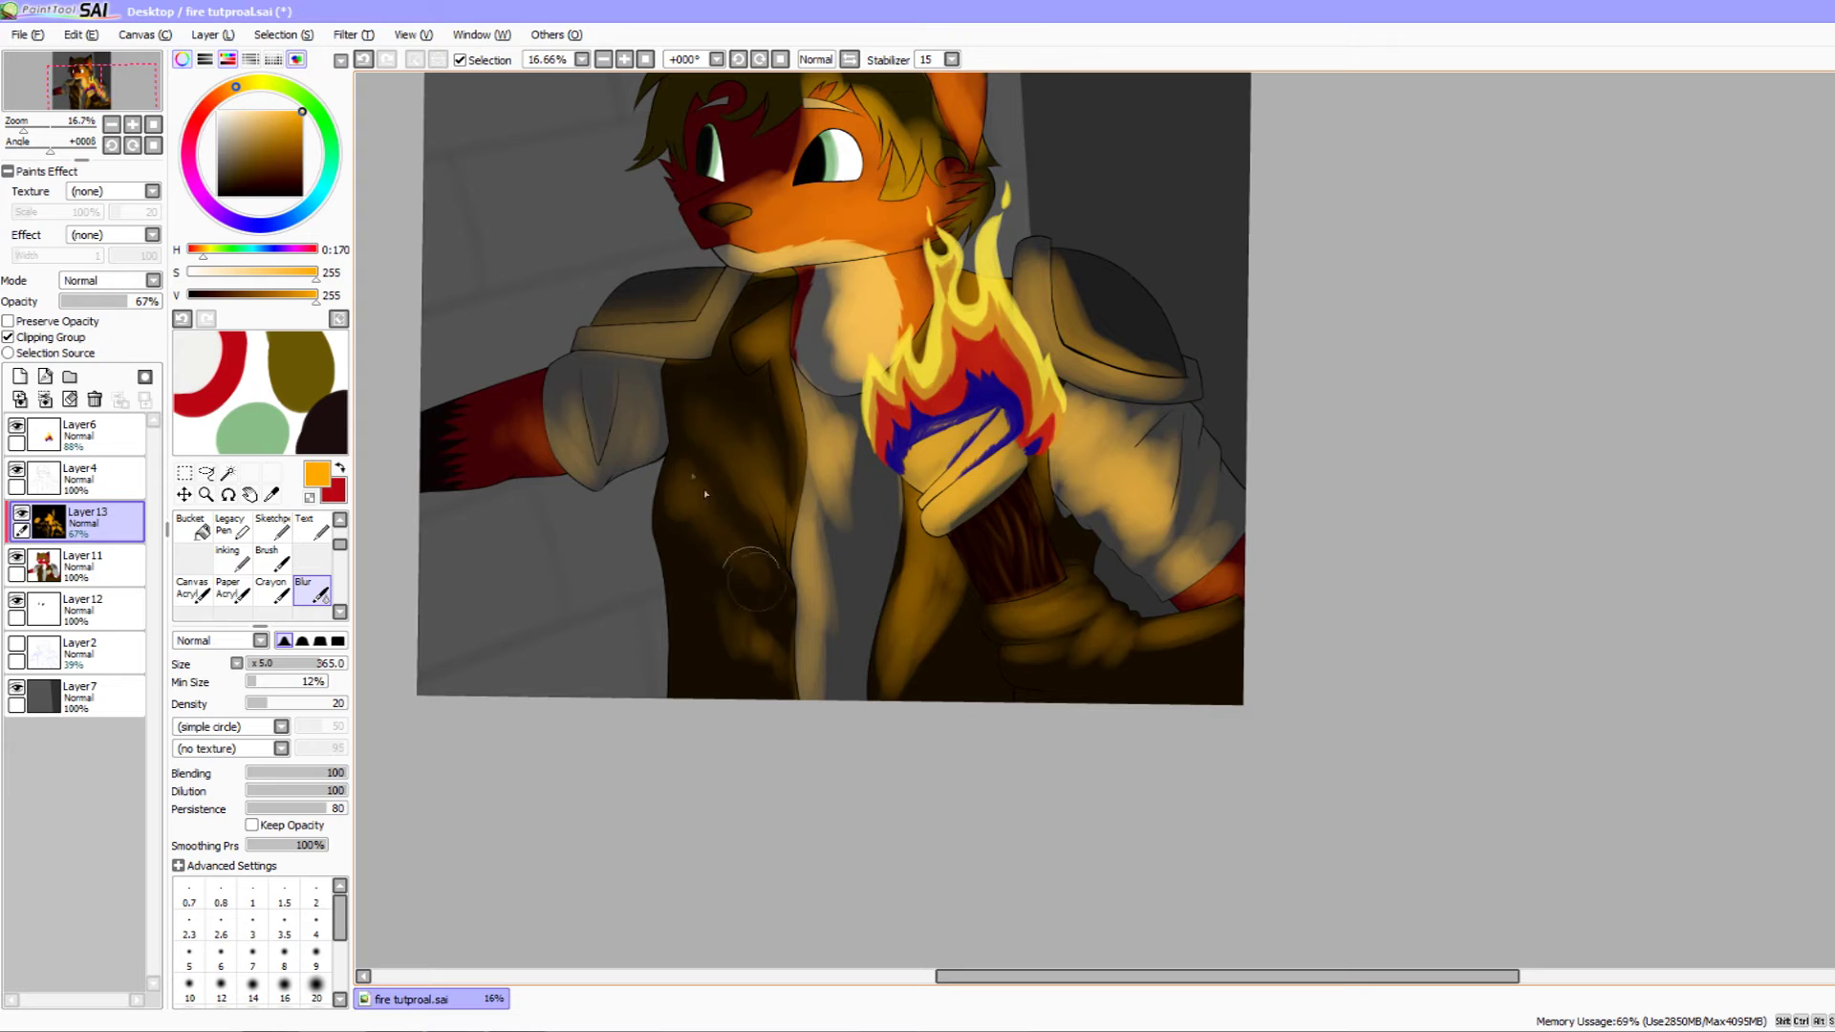
left_click_drag(658, 498, 670, 447)
mouse_move(751, 566)
left_mouse_down()
mouse_move(757, 502)
mouse_move(707, 425)
left_mouse_up()
mouse_move(778, 491)
left_mouse_down()
mouse_move(746, 669)
mouse_move(722, 598)
mouse_move(715, 617)
mouse_move(755, 659)
mouse_move(778, 612)
mouse_move(762, 517)
mouse_move(723, 542)
left_mouse_up()
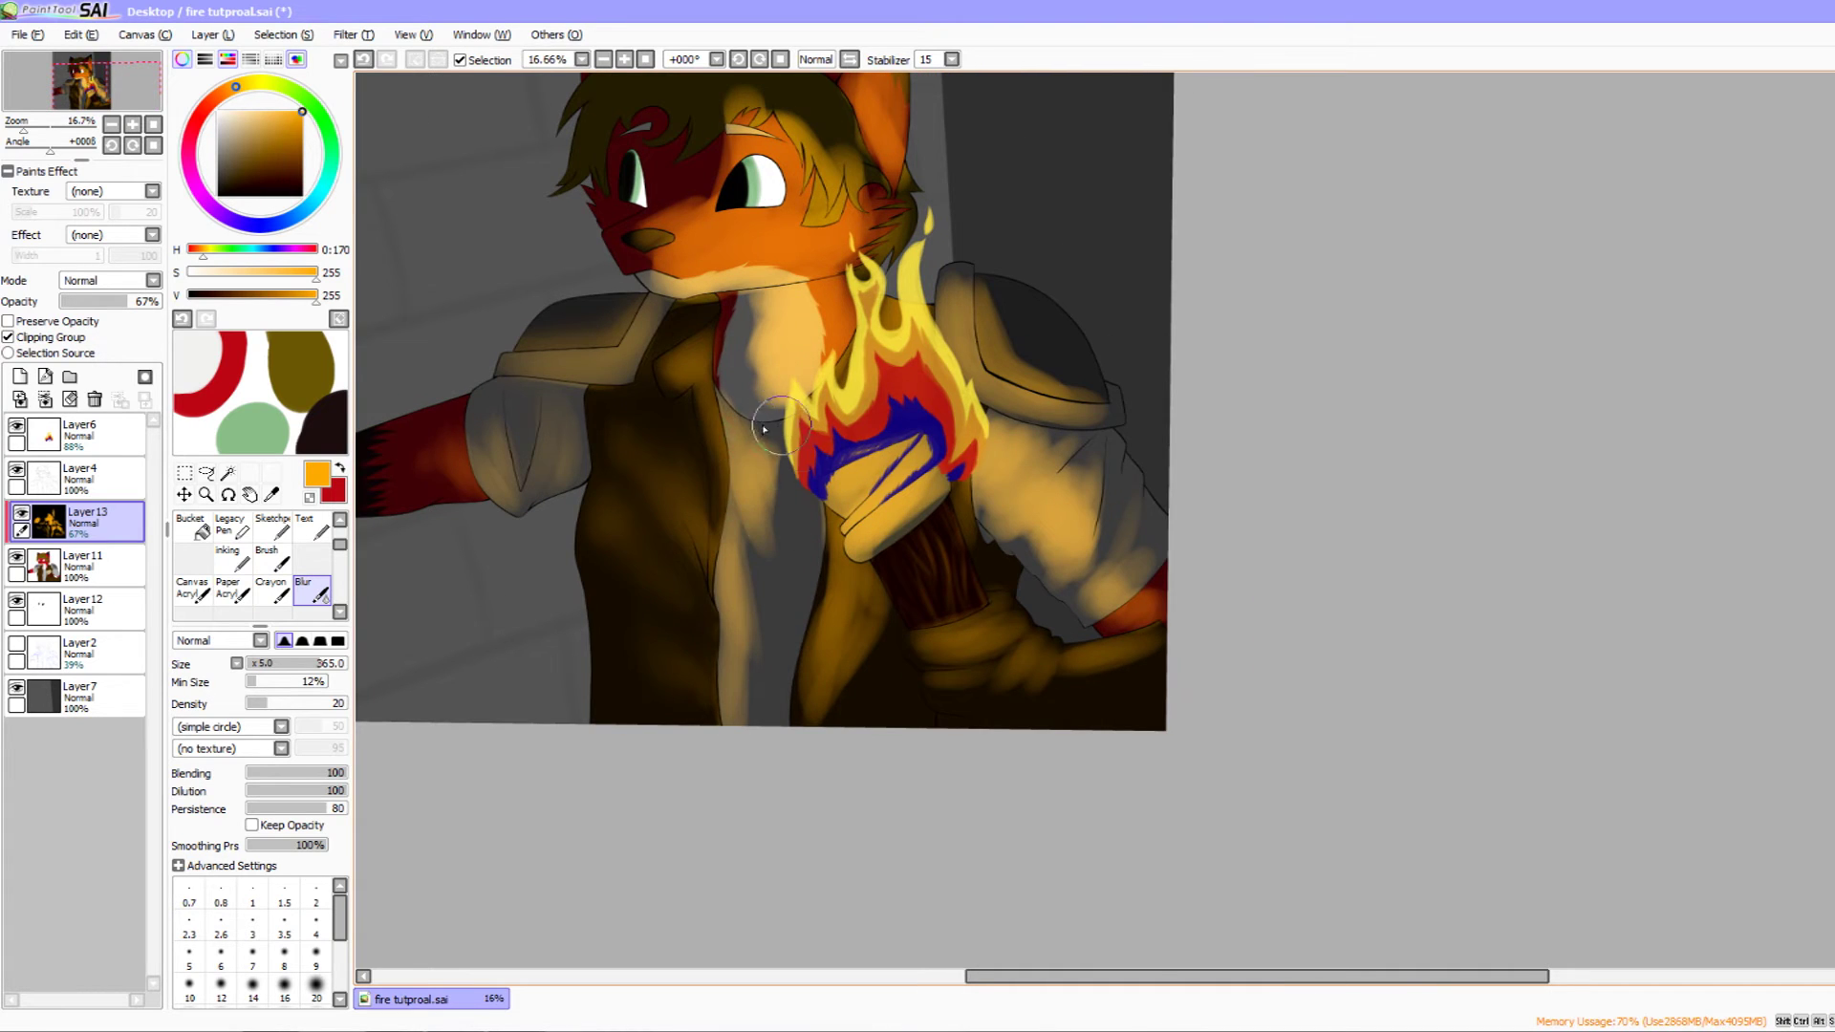
mouse_move(745, 429)
left_mouse_down()
mouse_move(765, 421)
mouse_move(765, 502)
mouse_move(726, 545)
mouse_move(745, 650)
left_mouse_up()
left_click_drag(749, 517, 725, 611)
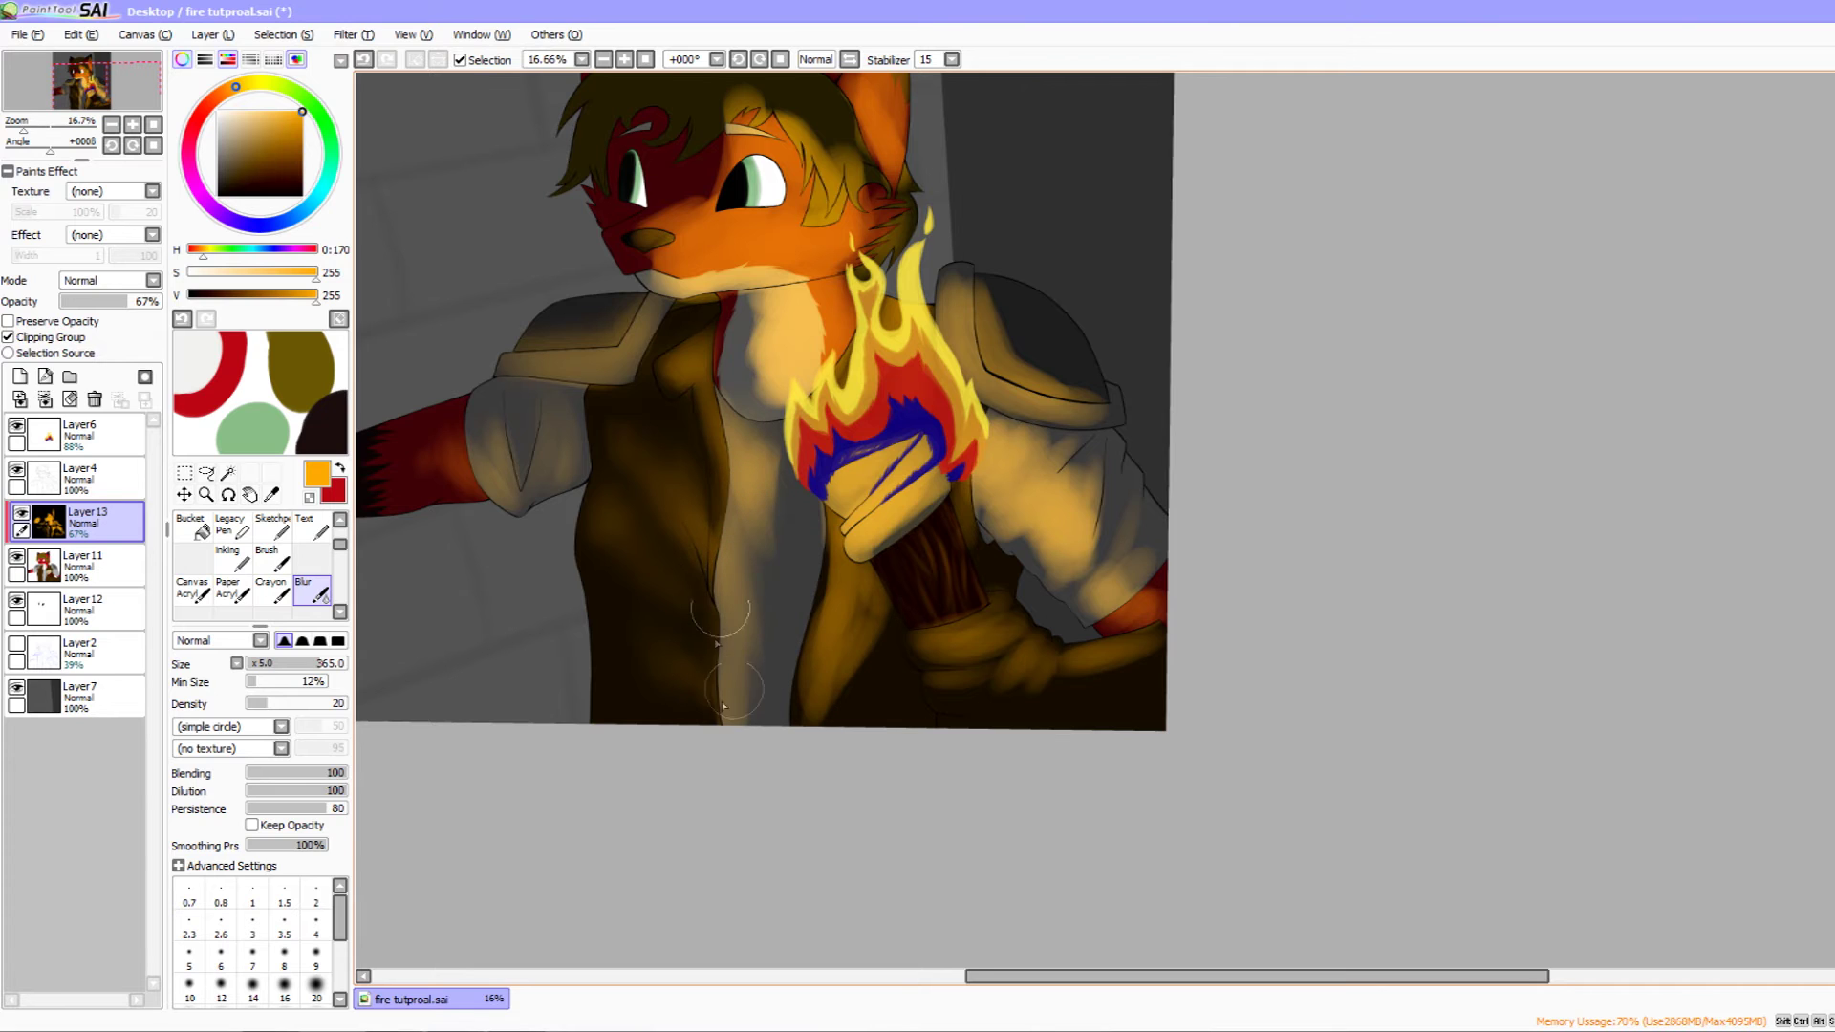
left_click_drag(771, 676, 744, 811)
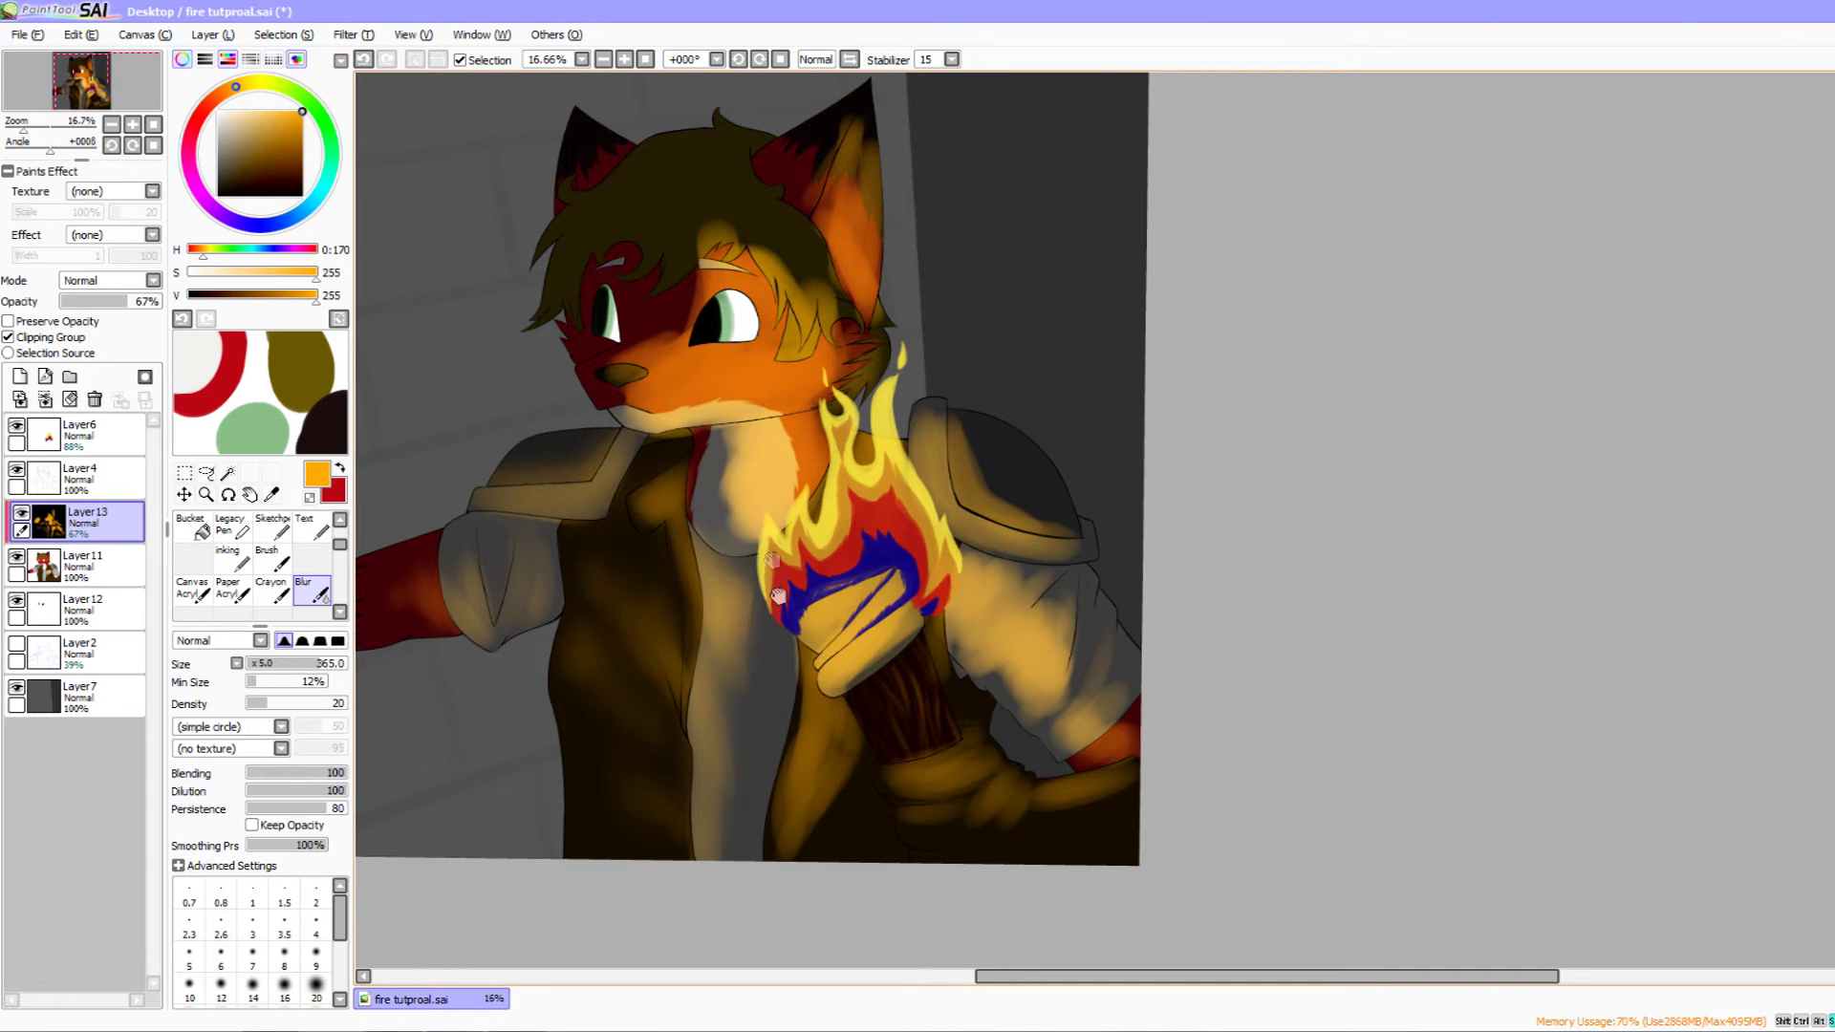
- Blur the edges of the orange light across the forehead, hair and torch-side ear
left_click_drag(779, 597, 793, 672)
mouse_move(767, 602)
left_mouse_down()
mouse_move(733, 505)
mouse_move(645, 501)
mouse_move(690, 435)
mouse_move(674, 409)
mouse_move(648, 428)
mouse_move(719, 304)
mouse_move(668, 416)
mouse_move(702, 406)
mouse_move(649, 490)
mouse_move(747, 318)
mouse_move(817, 339)
left_mouse_up()
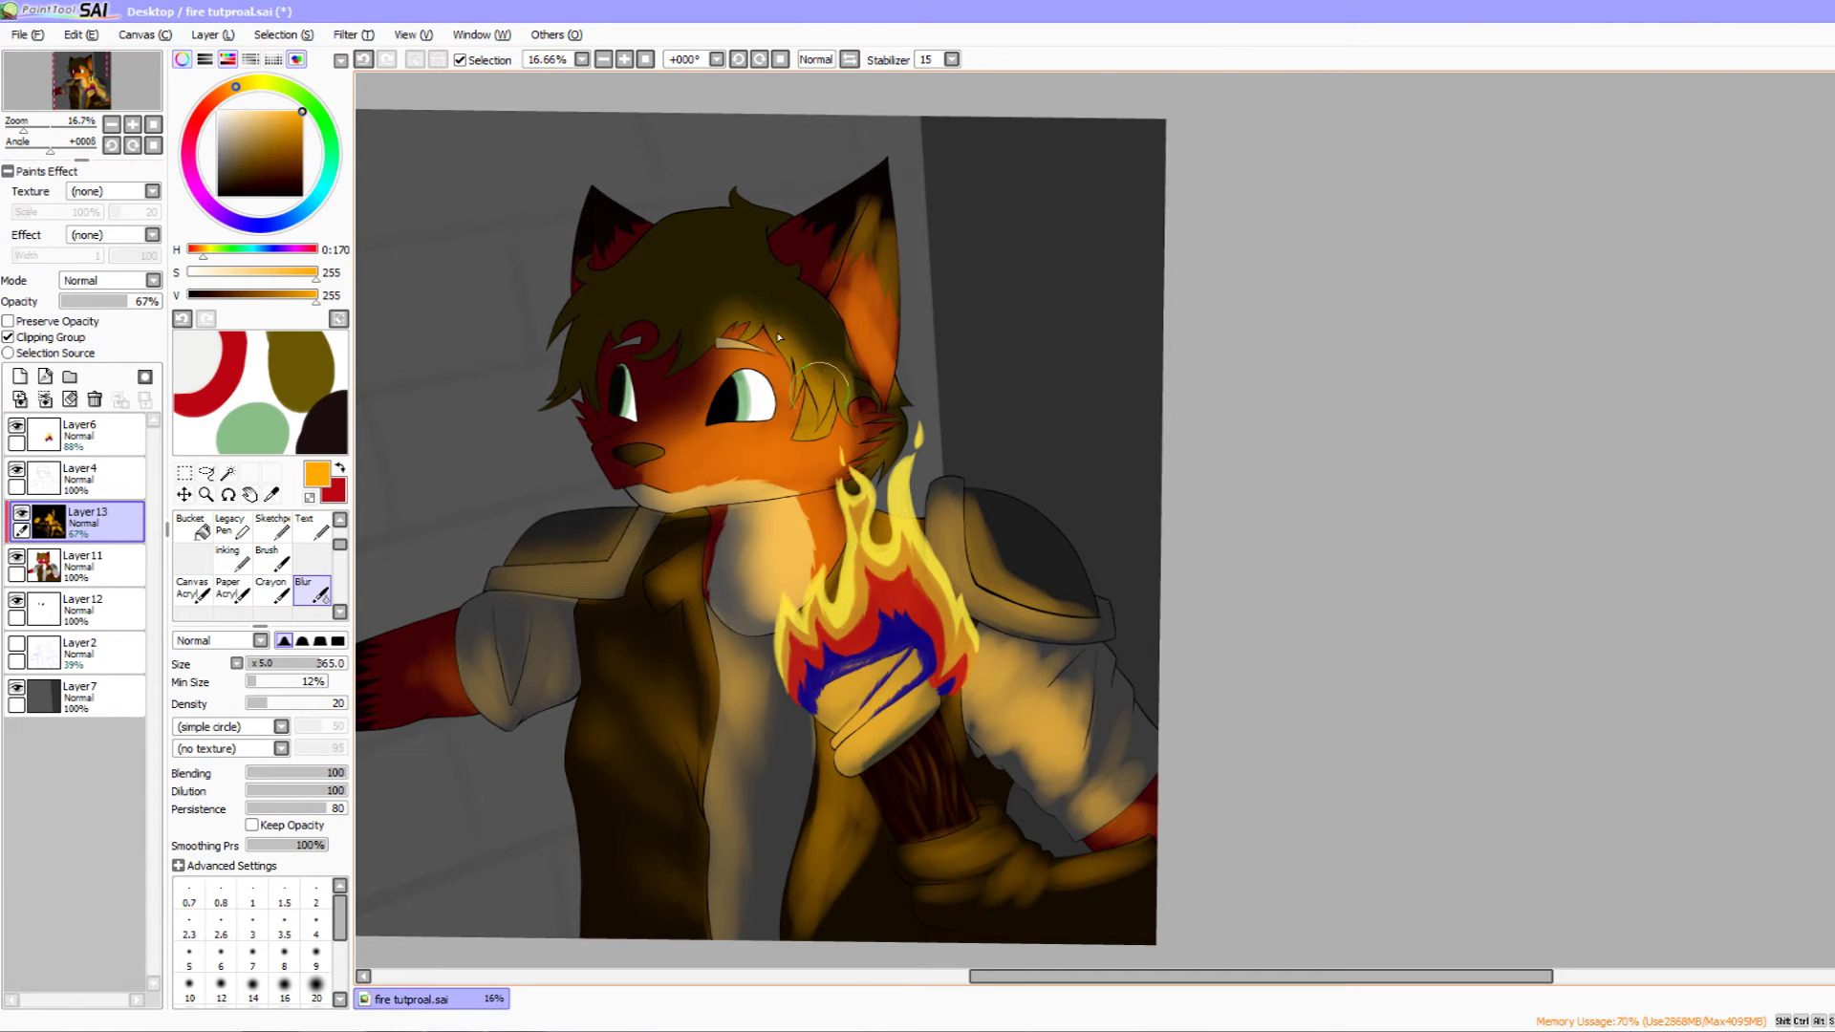
left_click_drag(846, 298, 816, 334)
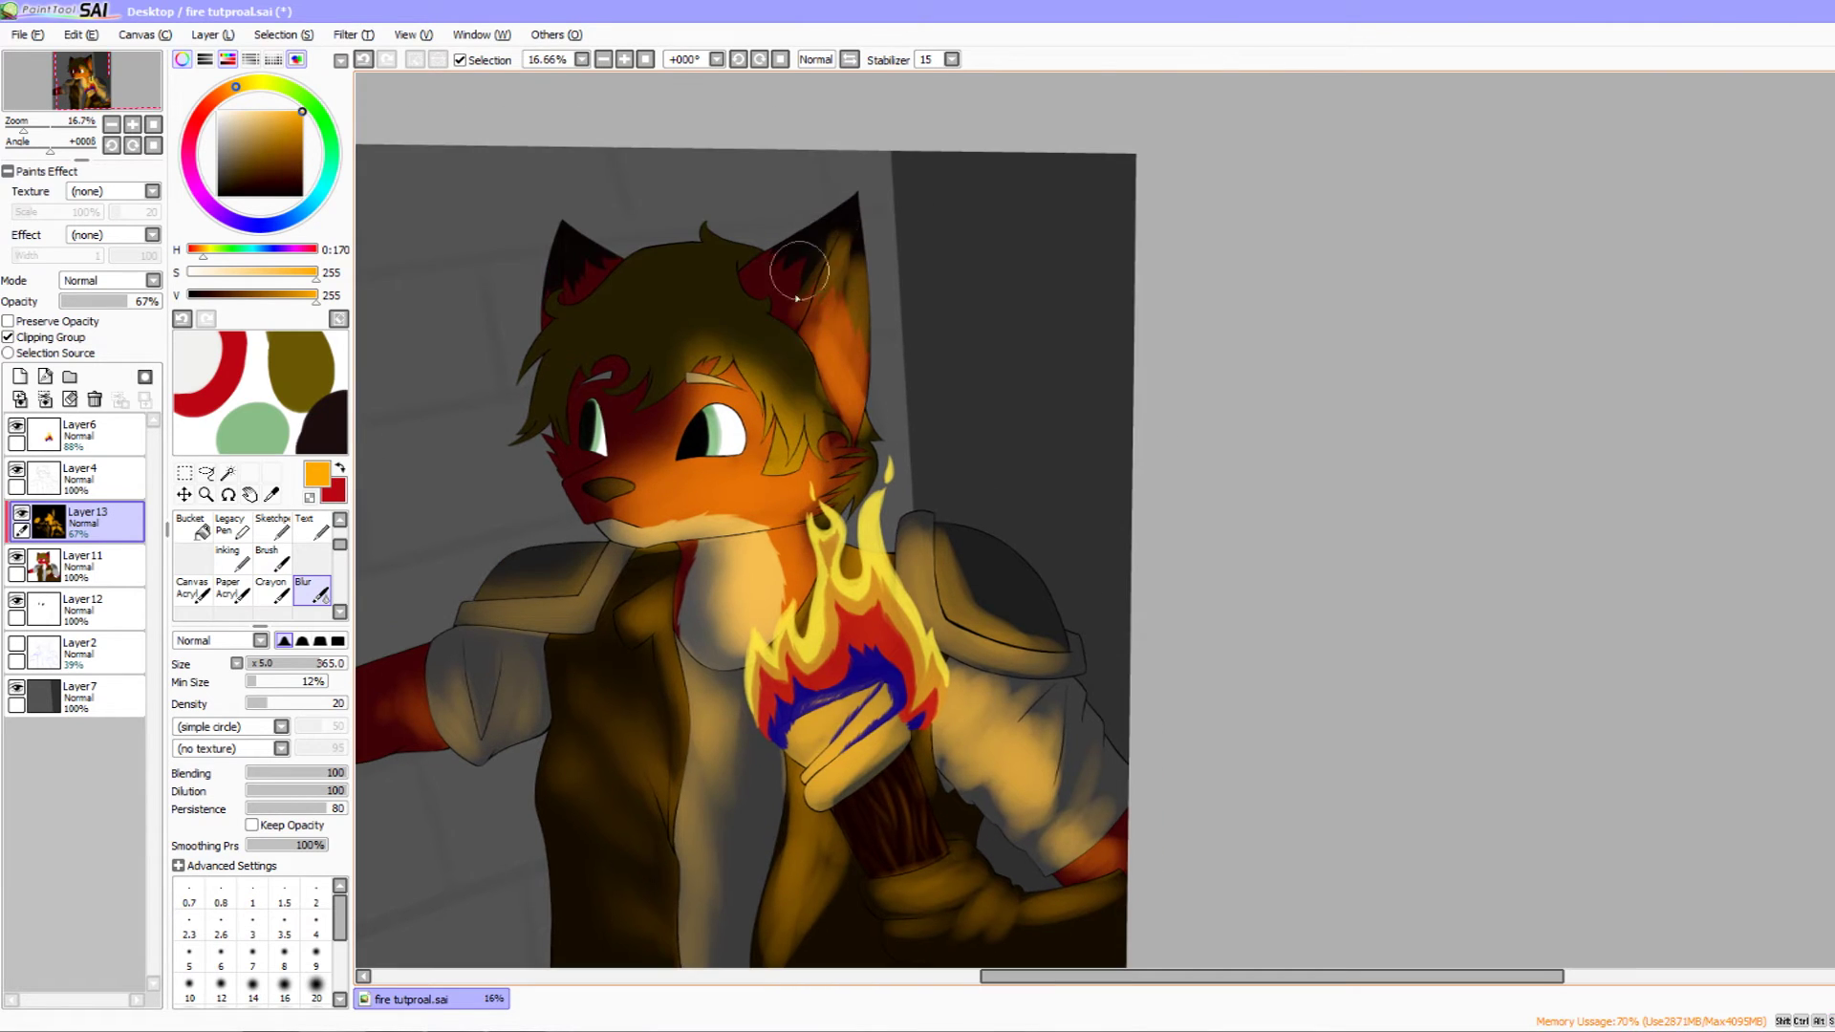
left_click_drag(845, 258, 861, 353)
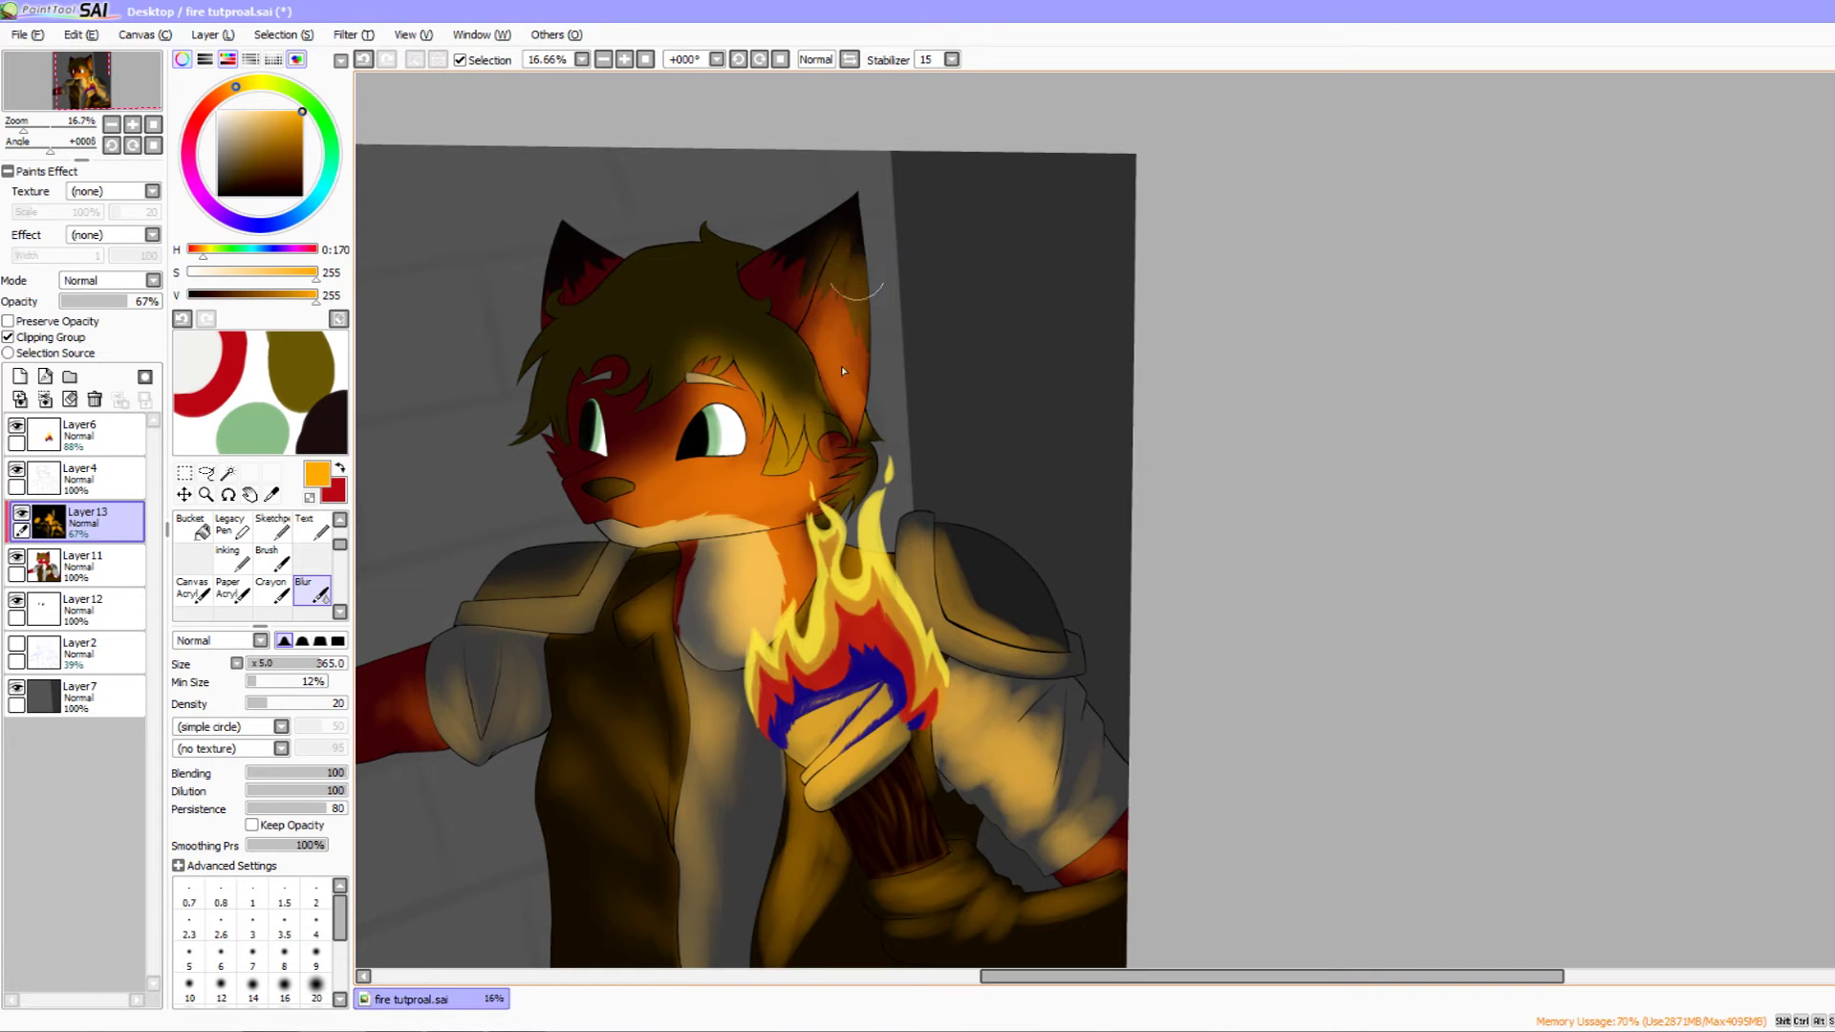
mouse_move(824, 430)
left_mouse_down()
mouse_move(835, 459)
mouse_move(822, 450)
left_mouse_up()
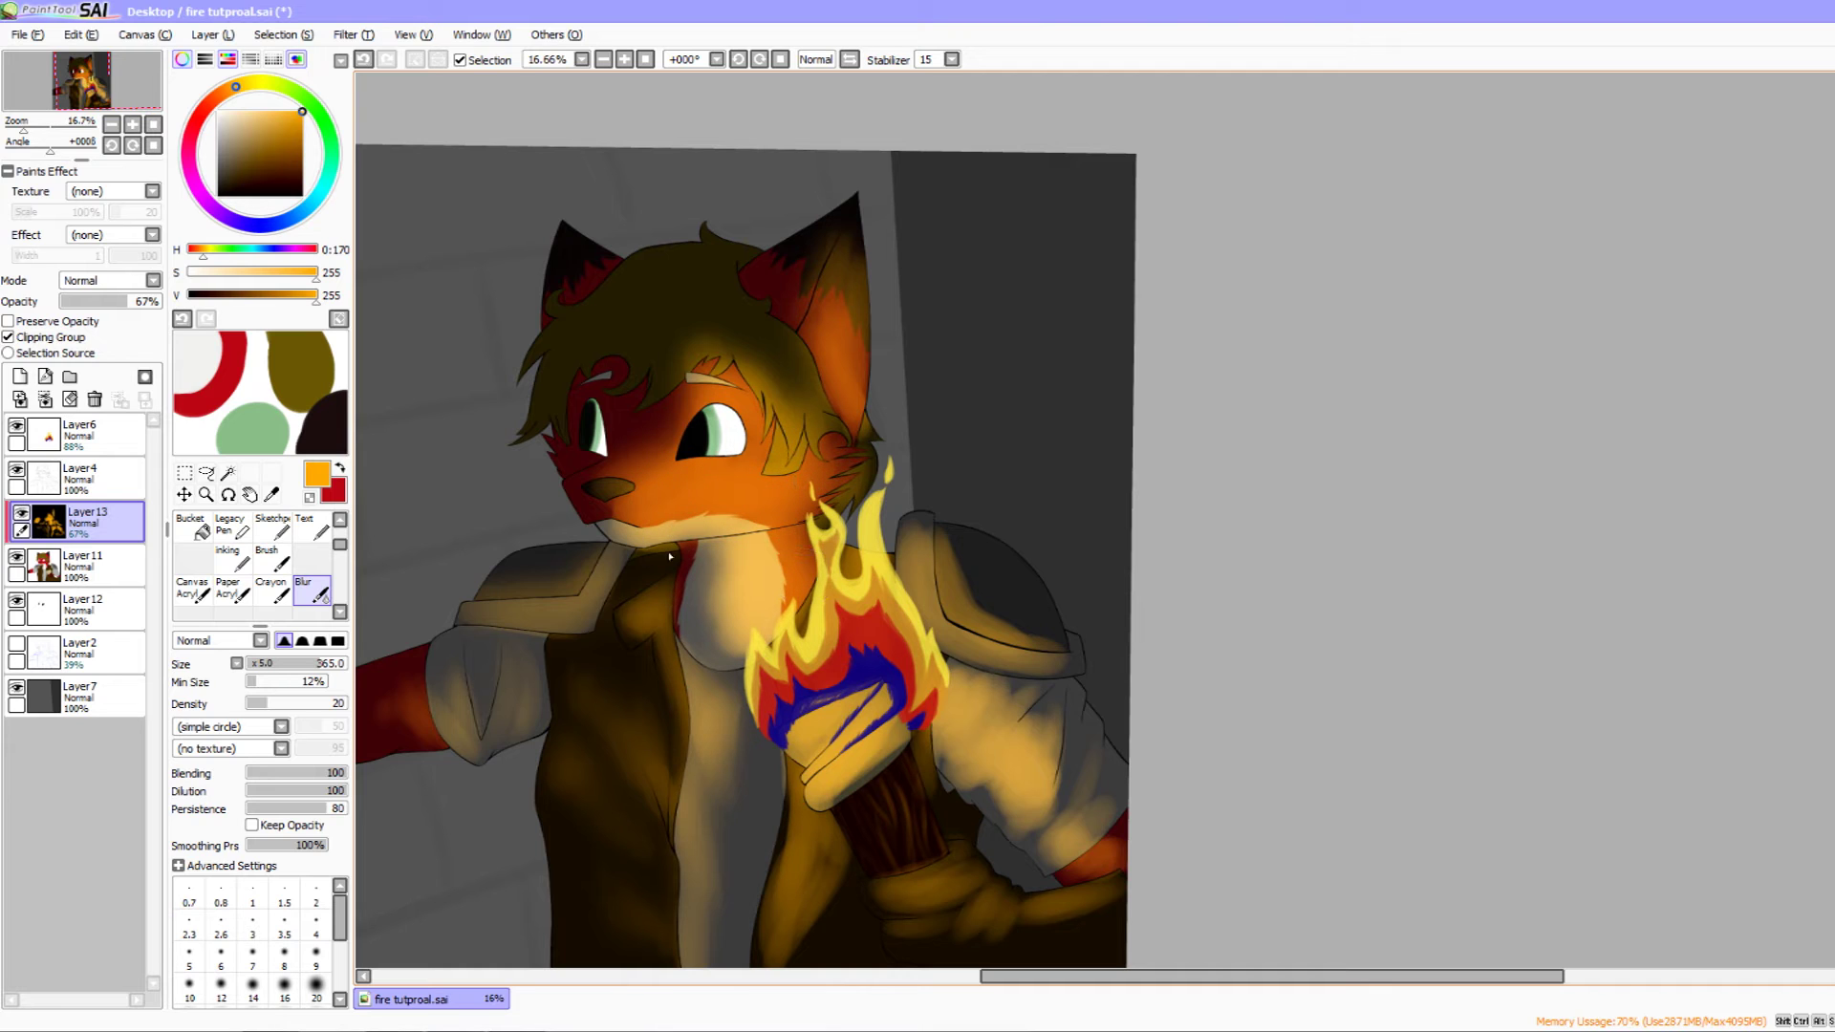
- Blur the orange light on the coat flap below the torch, the glove and the torch arm's sleeve
left_click_drag(849, 573, 832, 432)
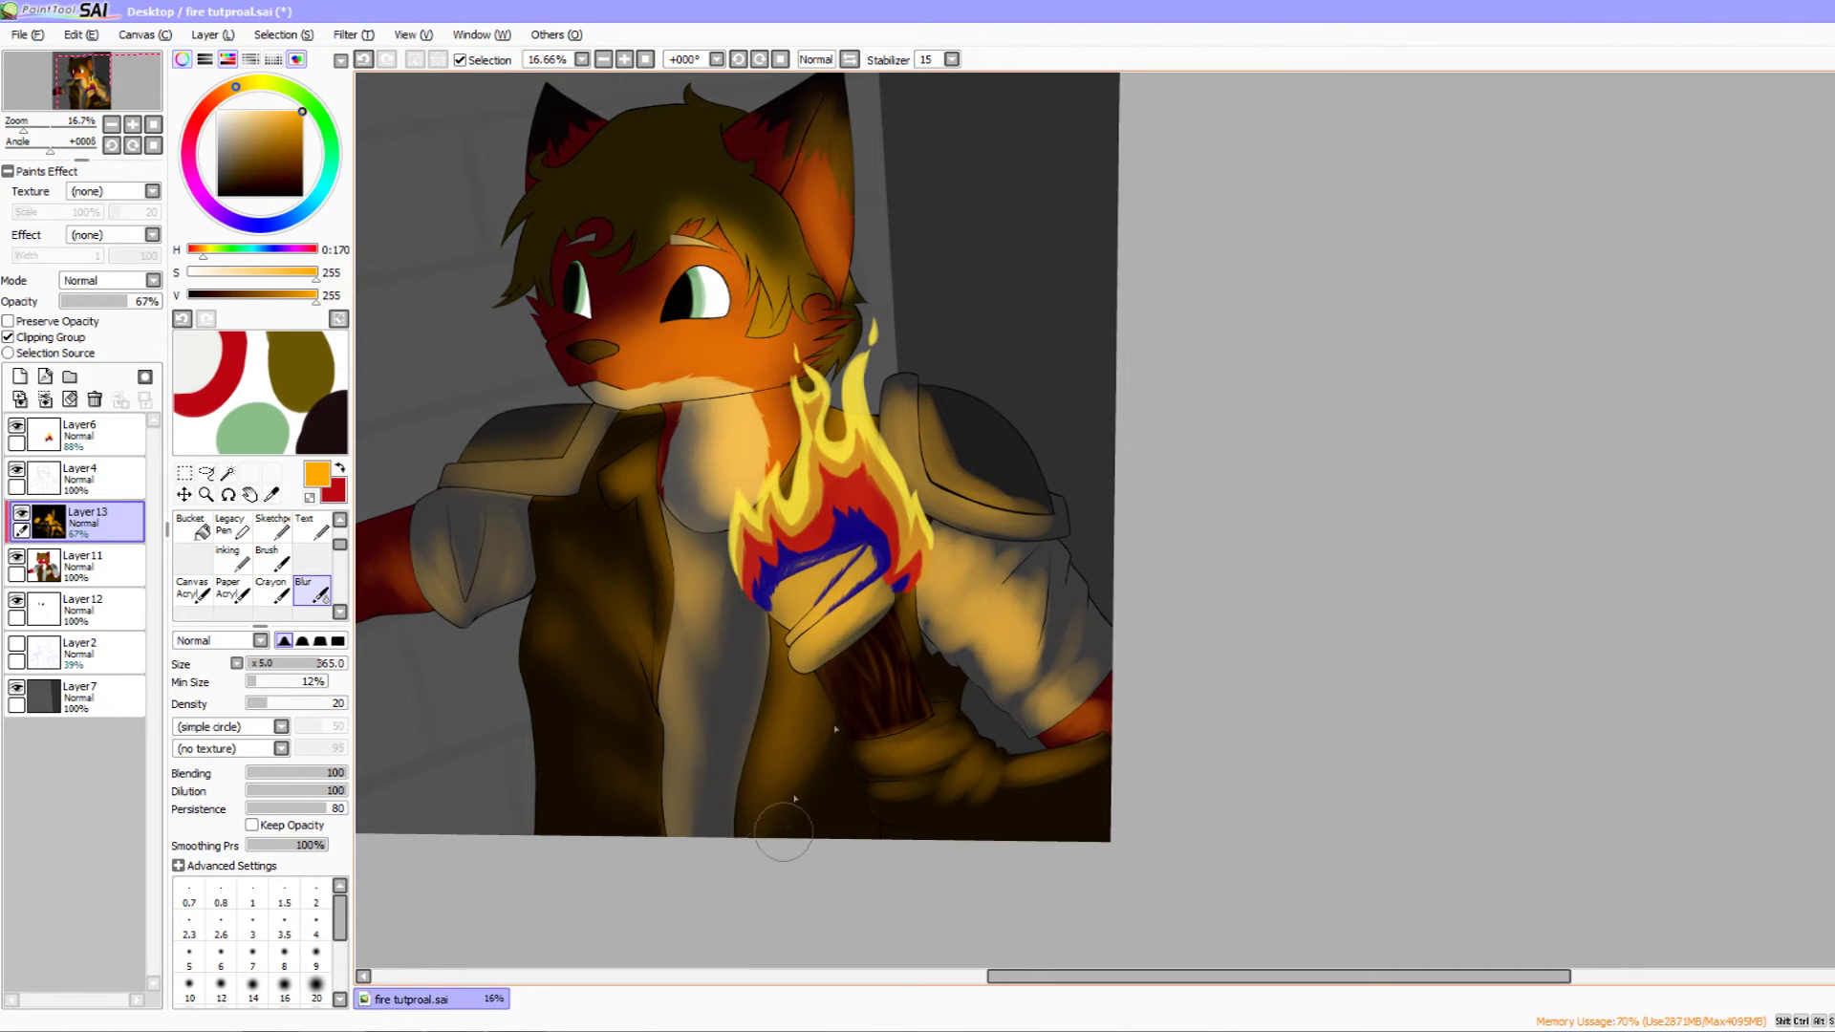
left_click_drag(831, 822, 790, 765)
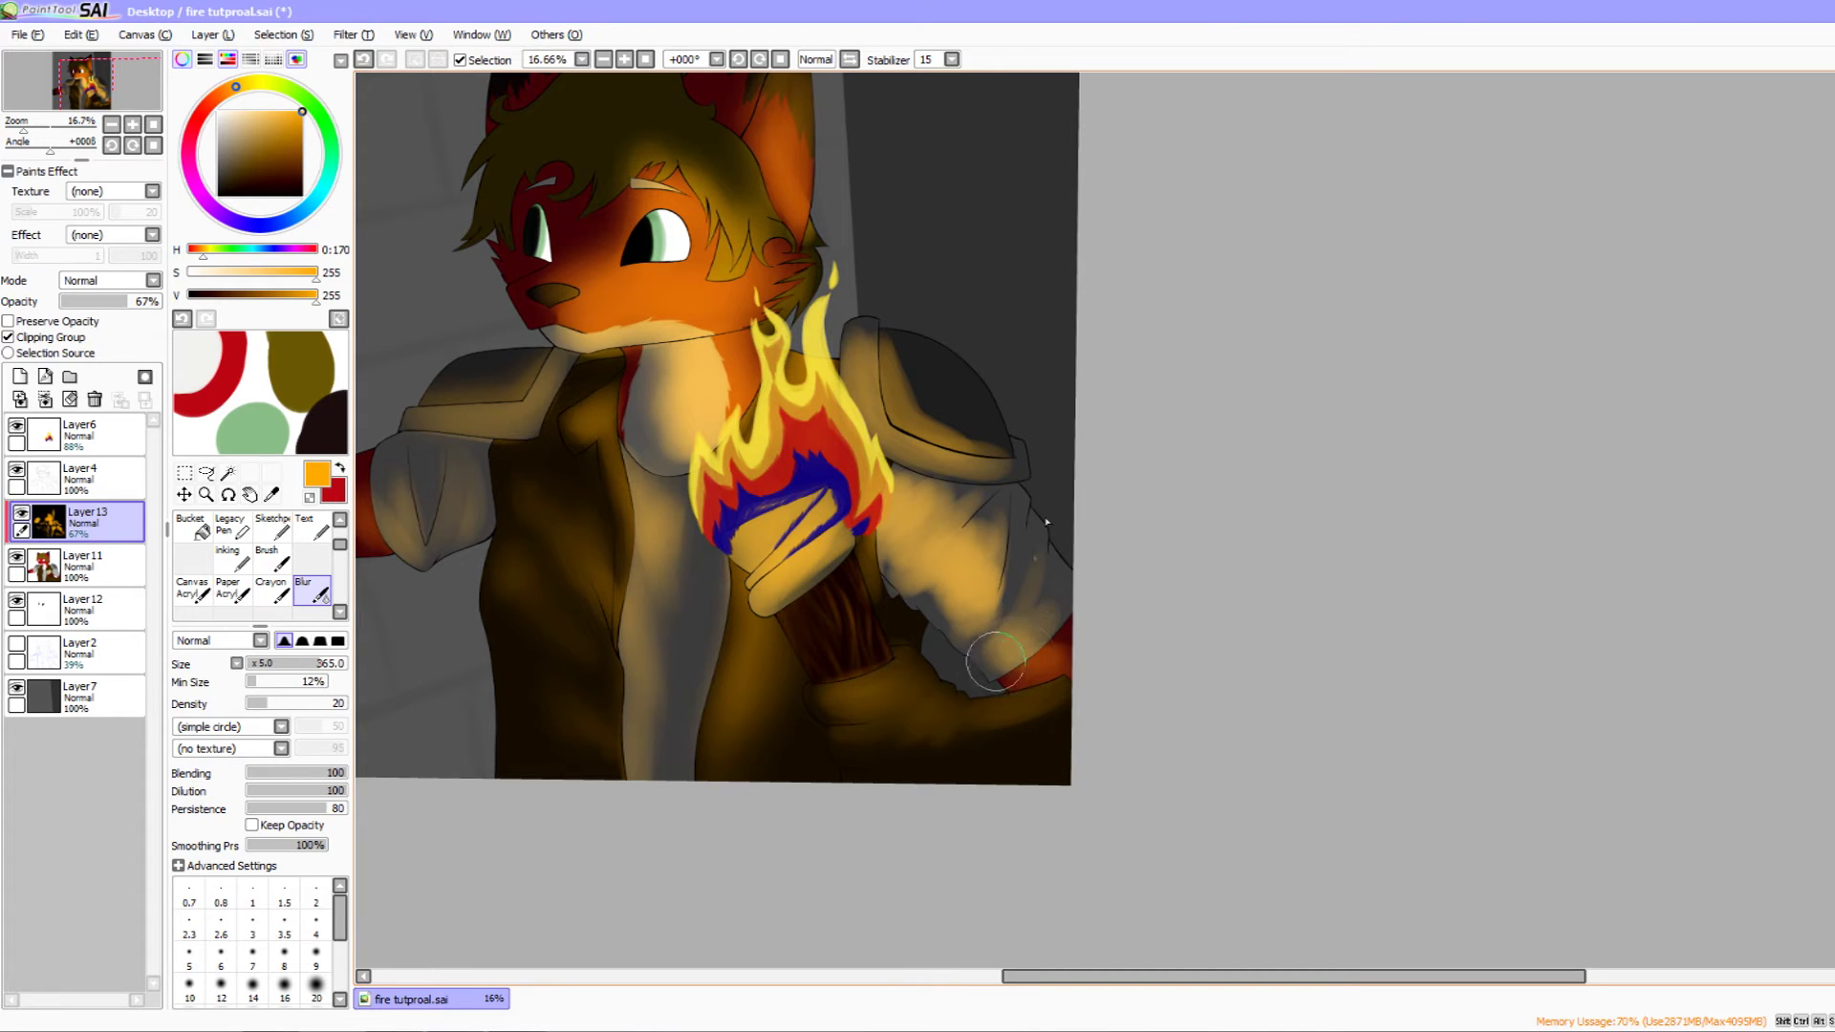
mouse_move(958, 497)
left_mouse_down()
mouse_move(884, 521)
mouse_move(917, 570)
left_mouse_up()
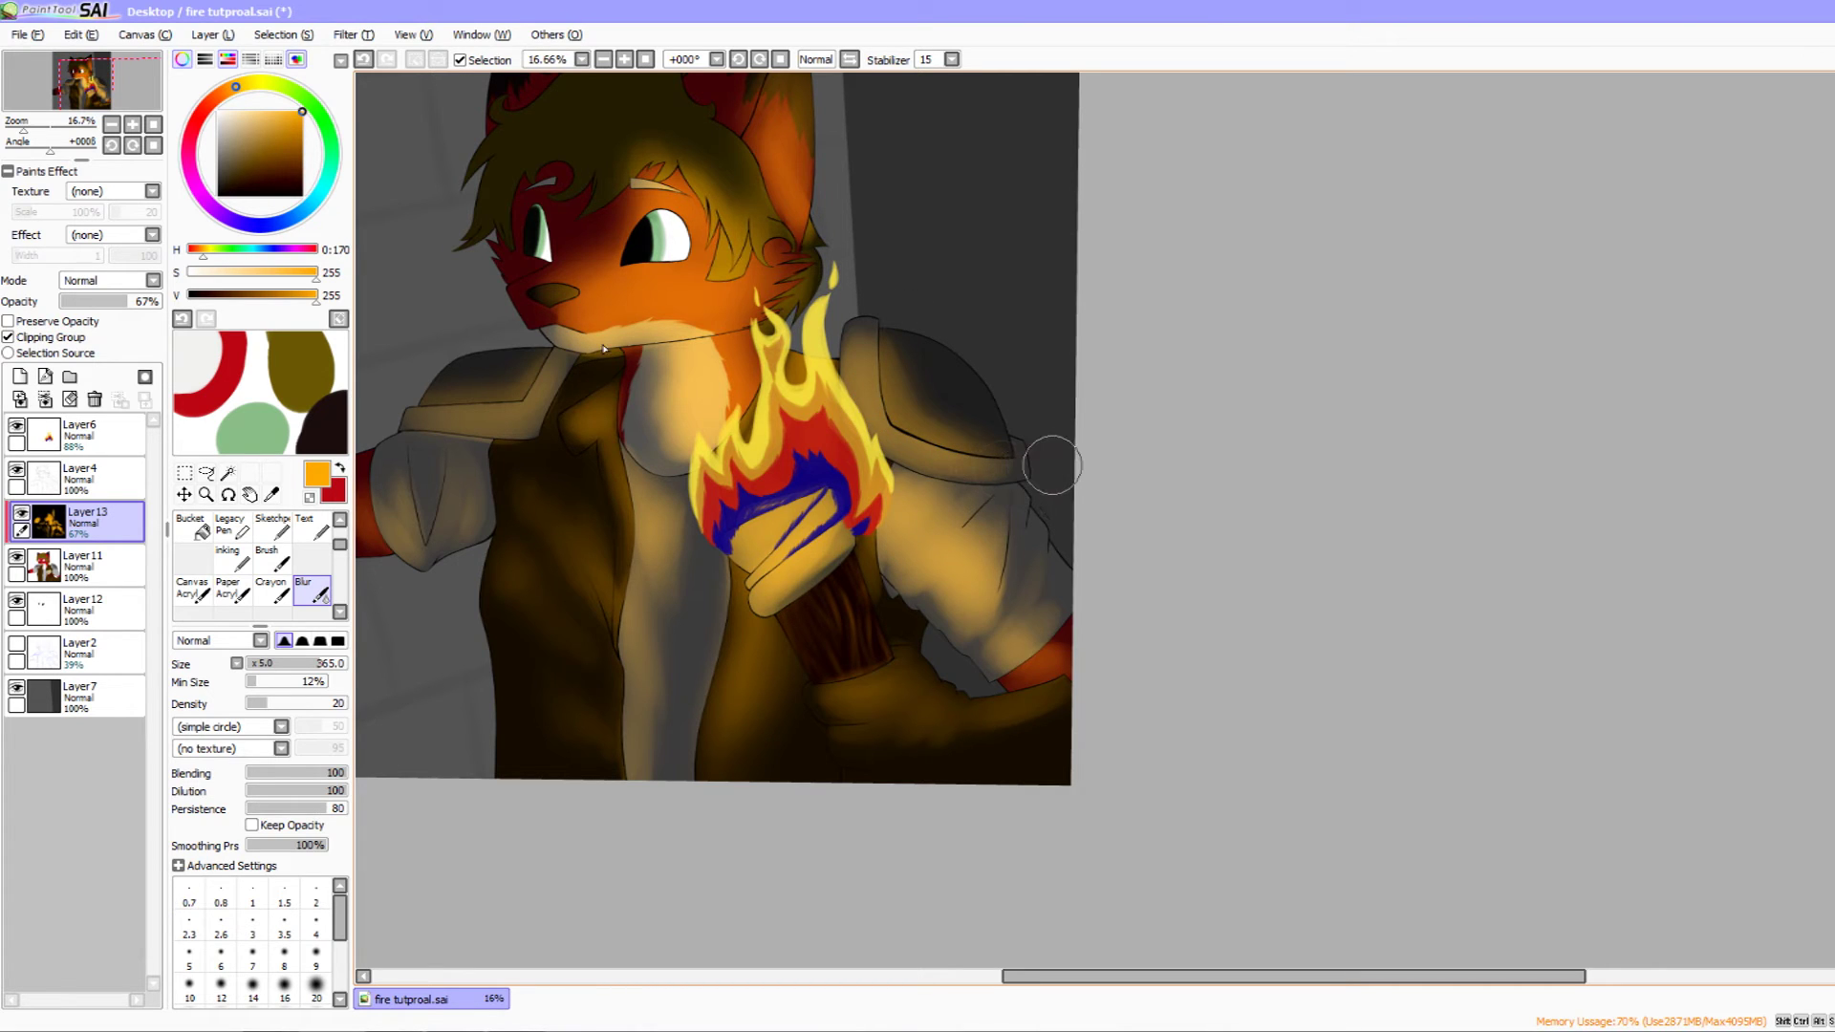
left_click_drag(685, 563, 780, 651)
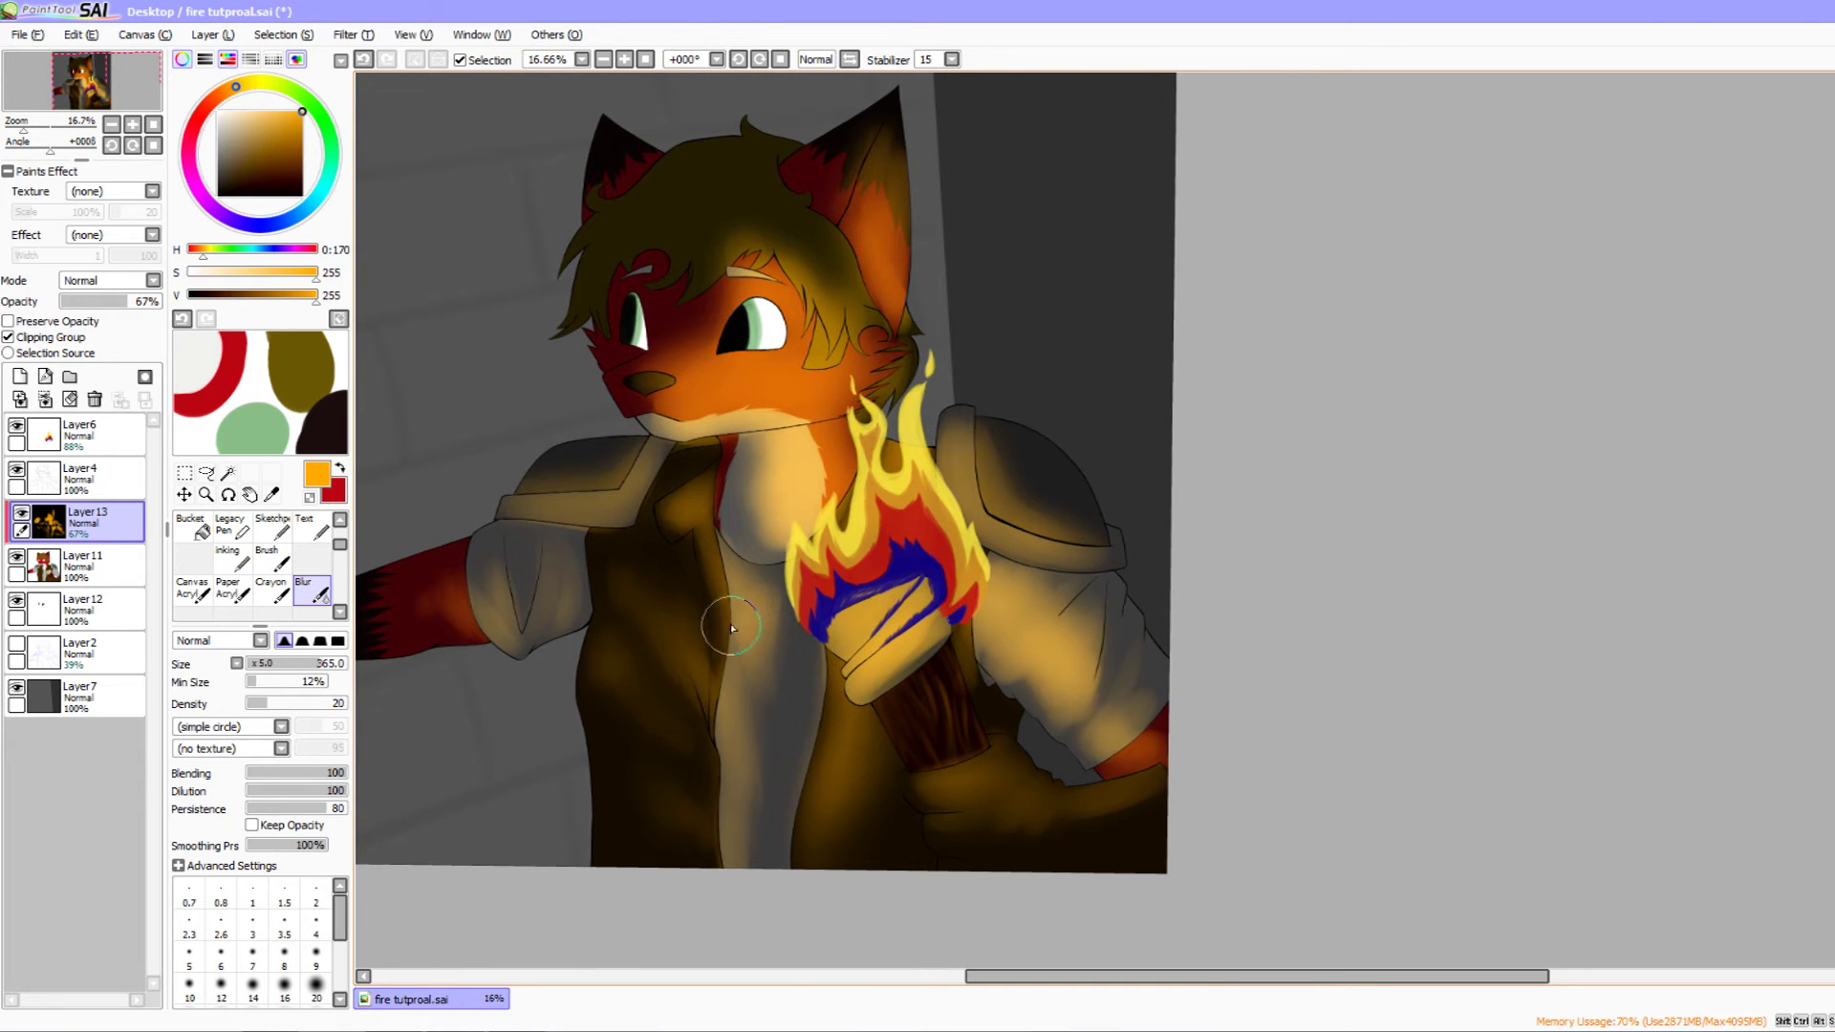
left_click_drag(836, 616, 754, 616)
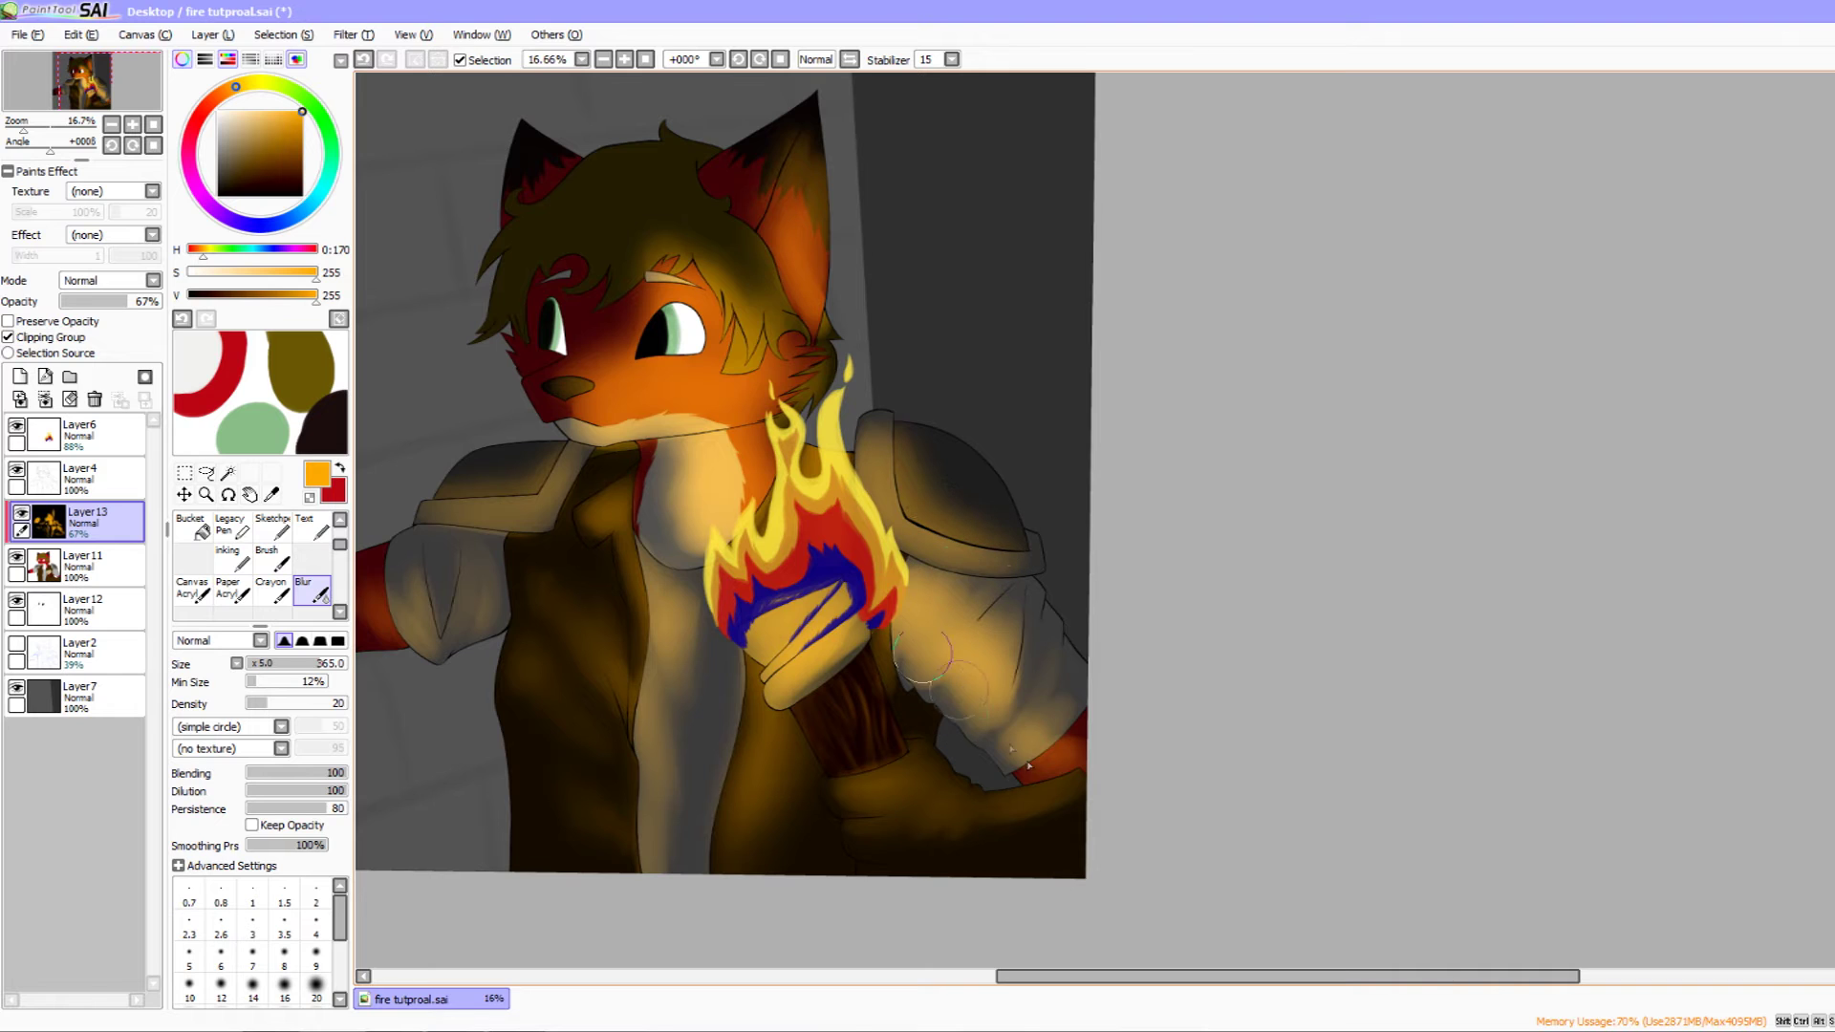
left_click_drag(837, 583, 991, 626)
left_click_drag(464, 506, 480, 498)
- Return to the Brush and create a new layer above Layer13, set as a clipping group
left_click(323, 526)
left_click(342, 522)
scroll(342, 523, "up", 2)
left_click(274, 525)
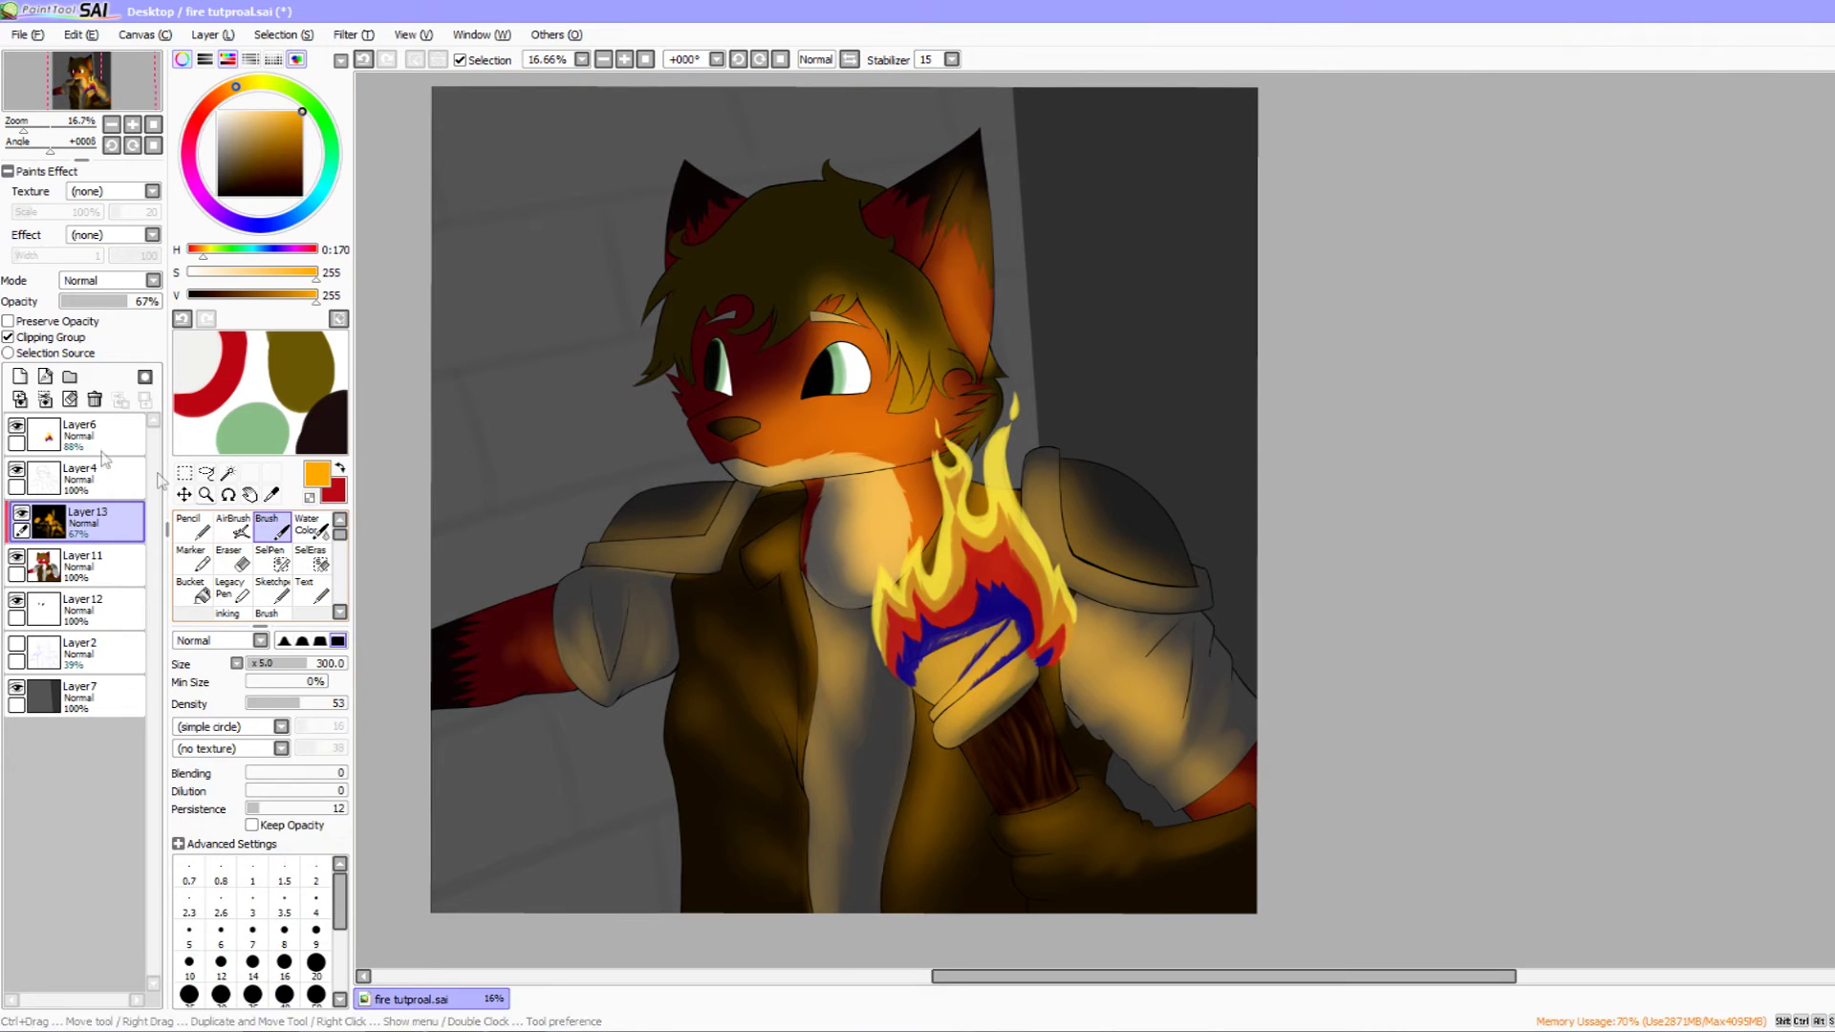
left_click(19, 377)
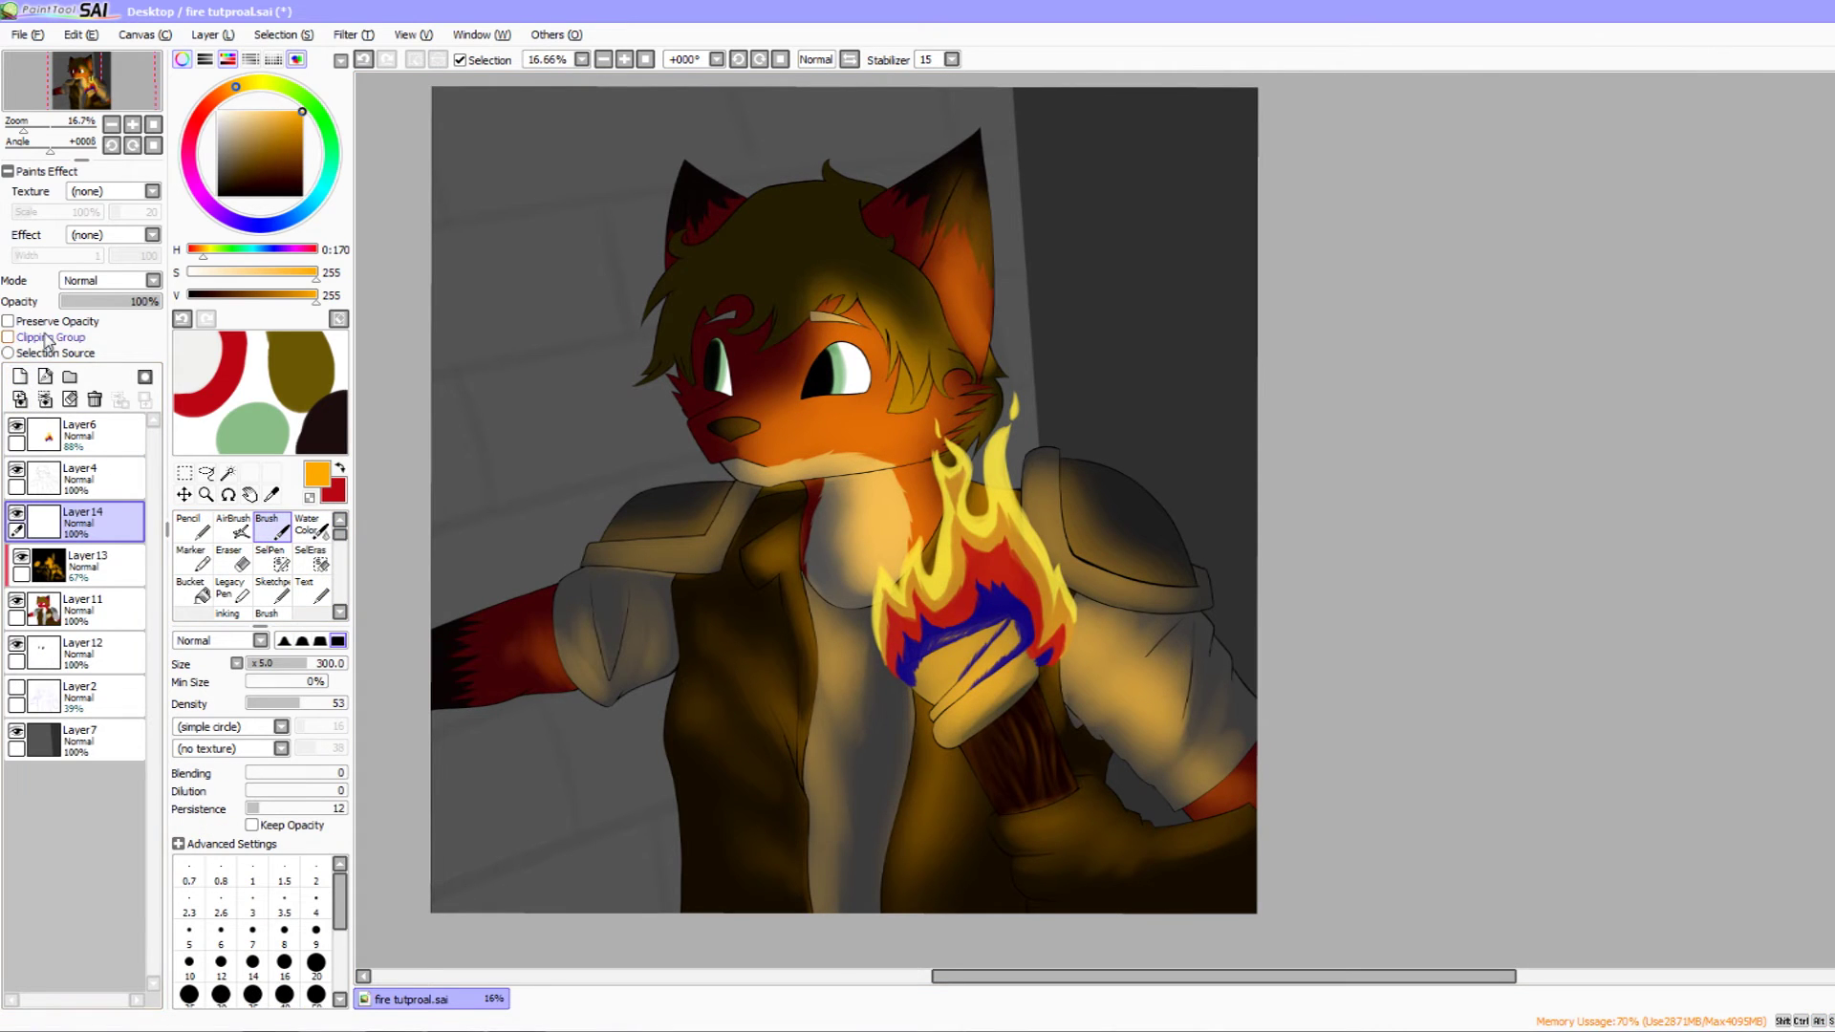
left_click(47, 339)
left_click_drag(588, 560, 659, 525)
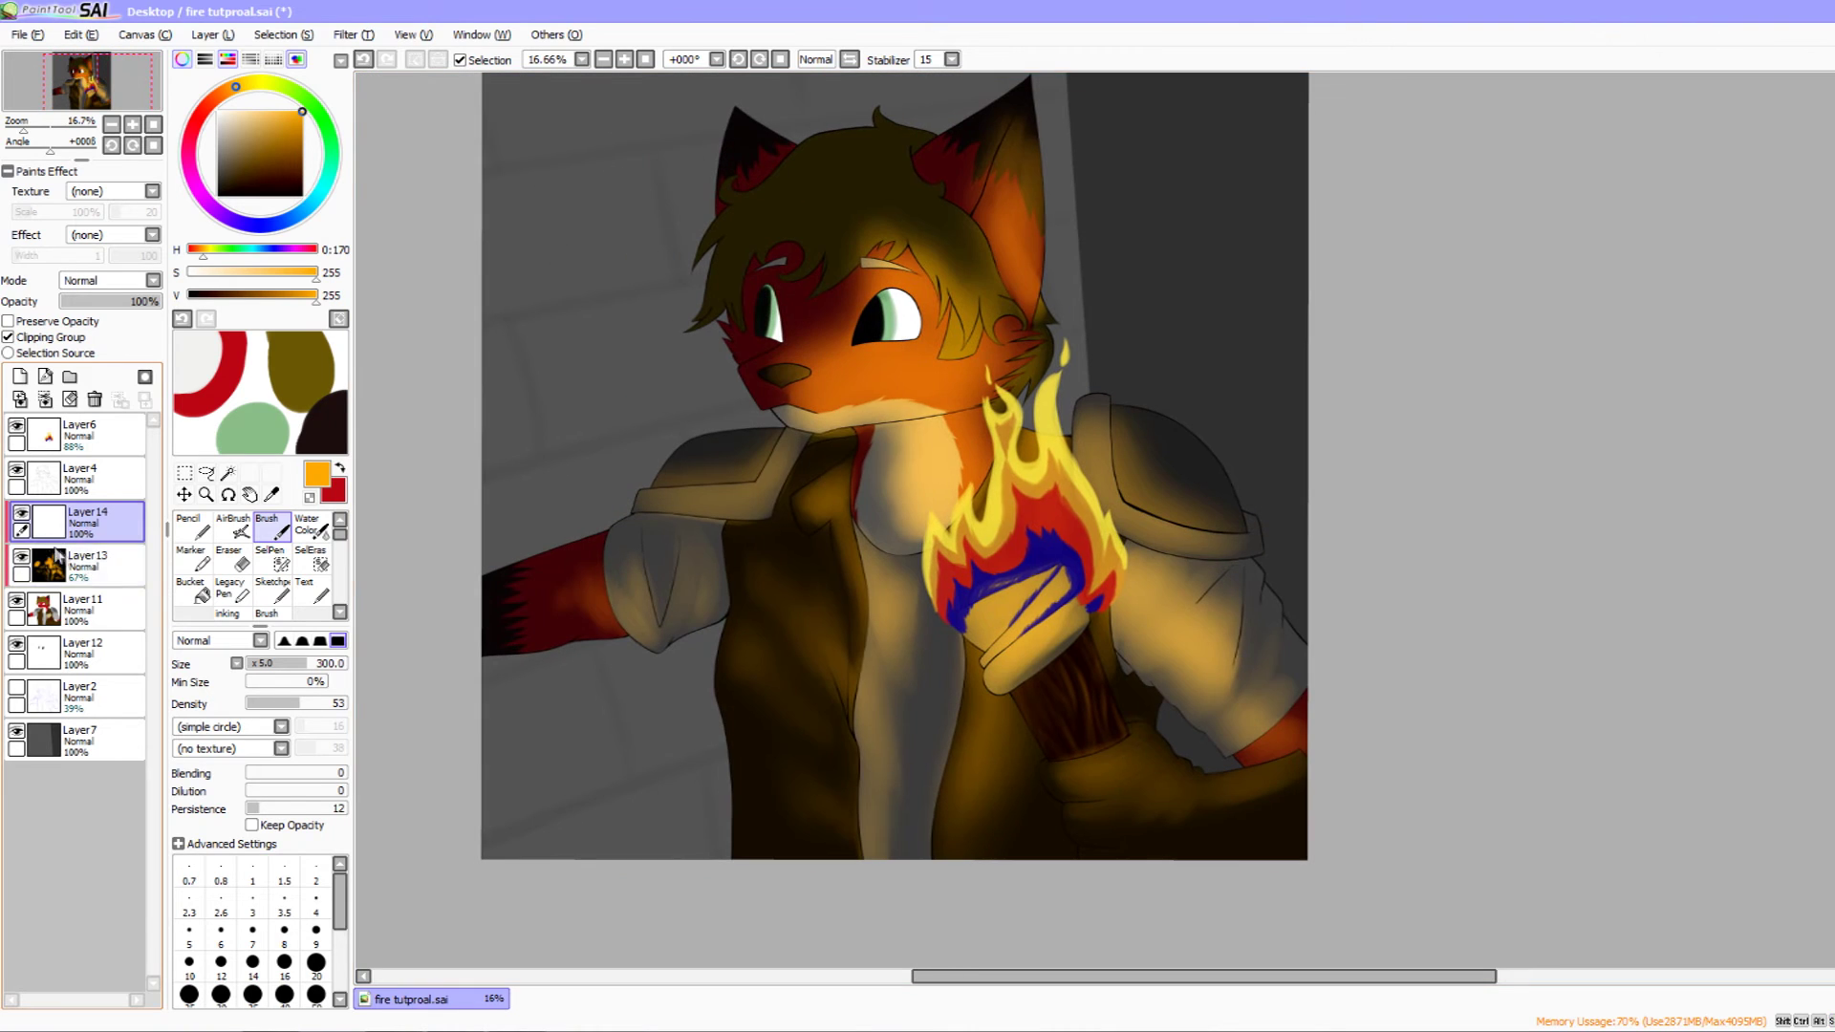
- Demonstrate clipping by disabling it on Layer13, brushing an orange patch over the wall, and enabling it again
left_click(73, 572)
left_click(49, 341)
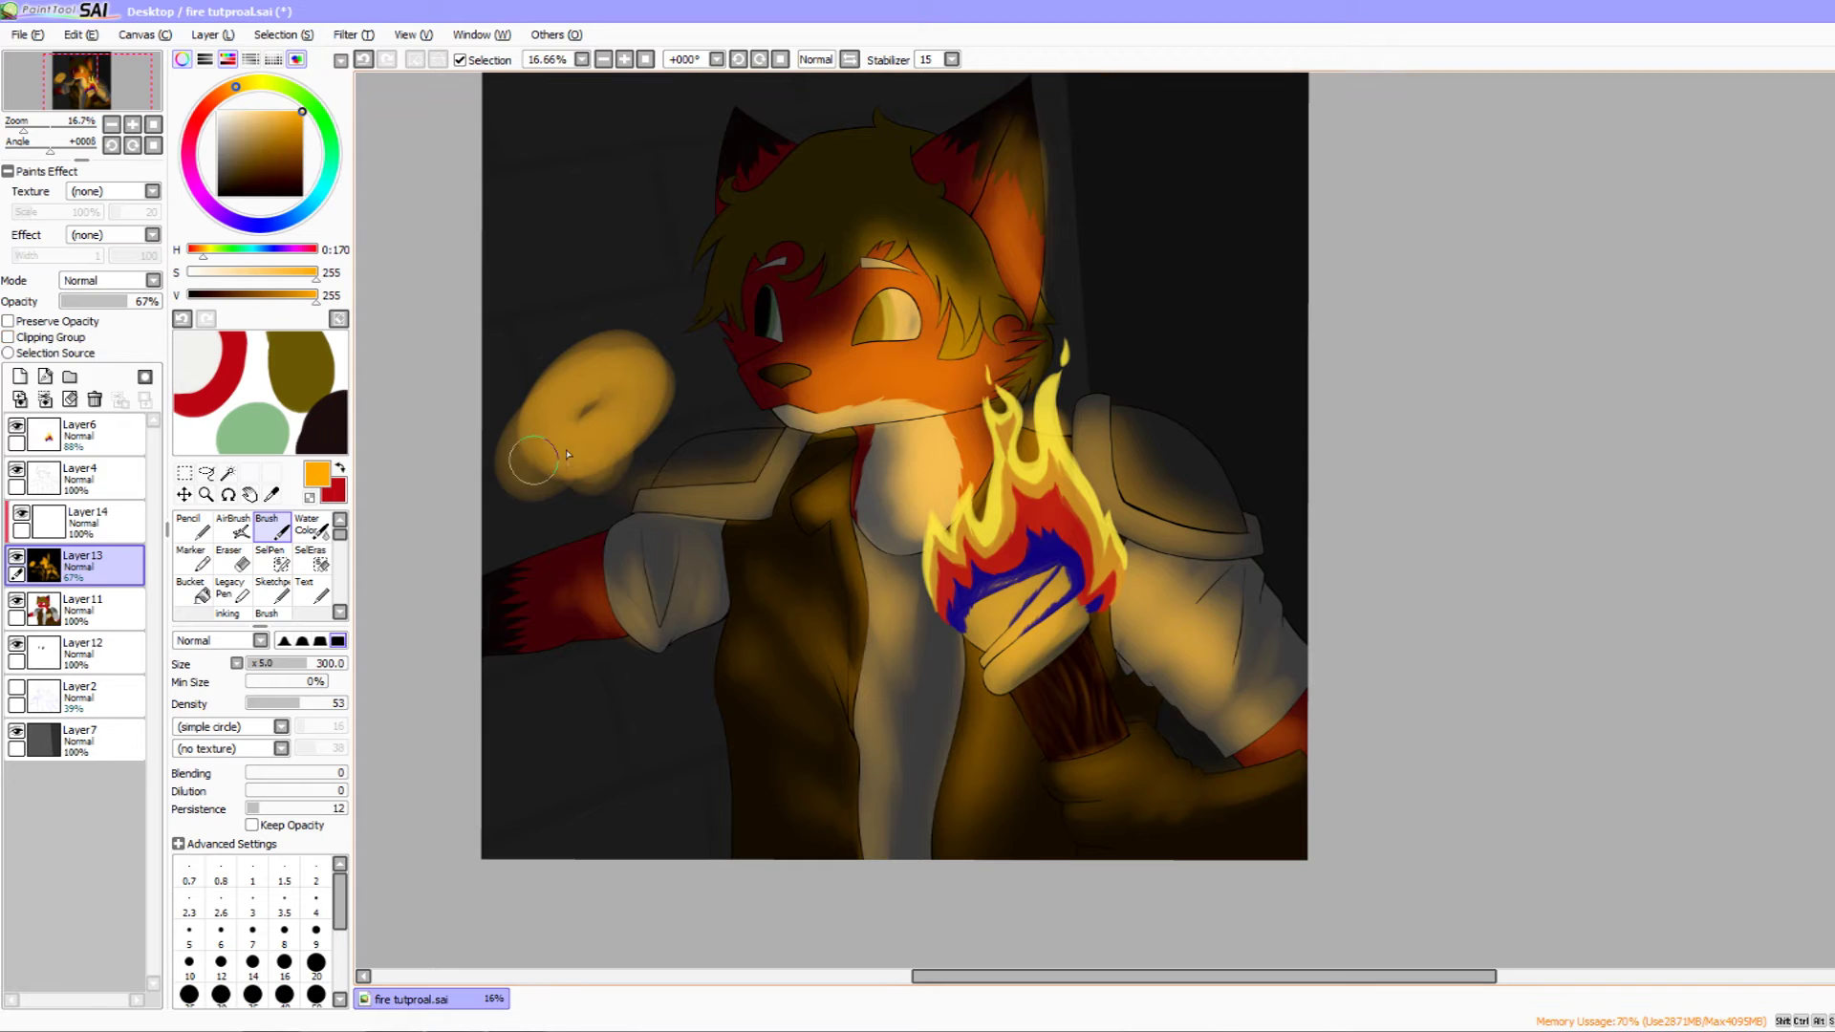
mouse_move(586, 406)
left_mouse_down()
mouse_move(583, 471)
mouse_move(574, 430)
left_mouse_up()
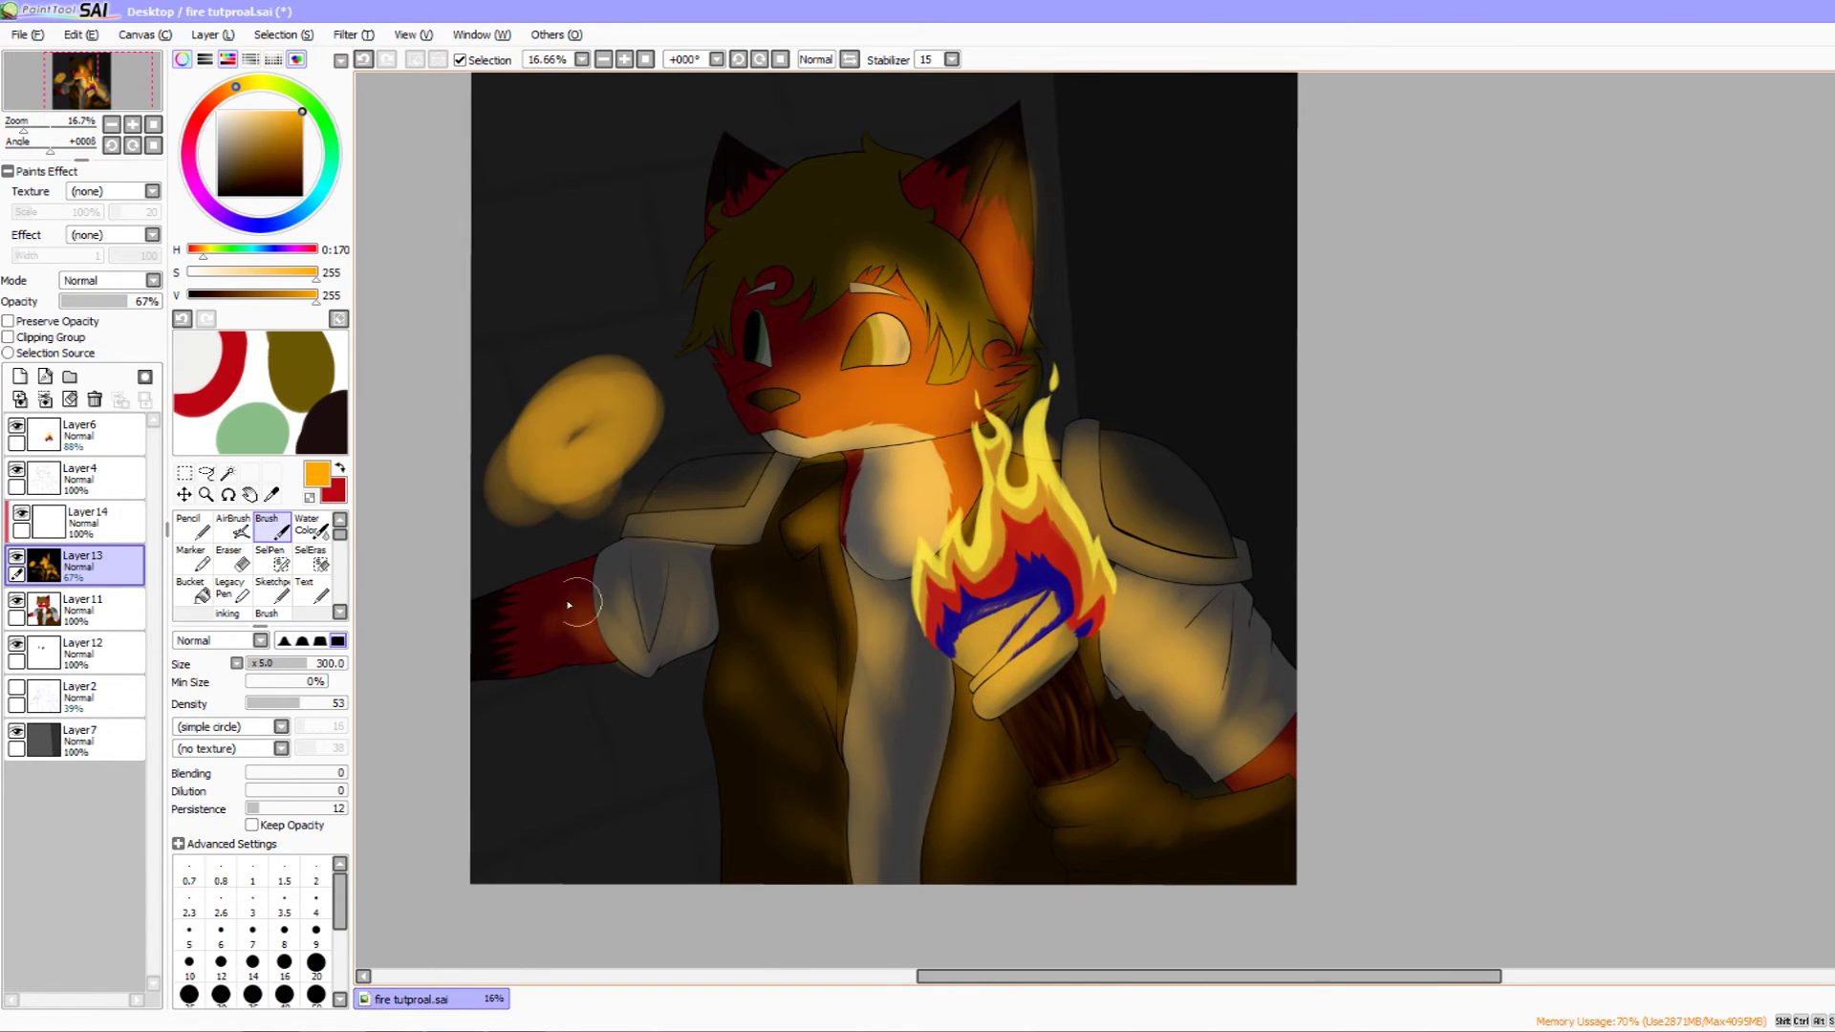
left_click_drag(908, 739, 852, 717)
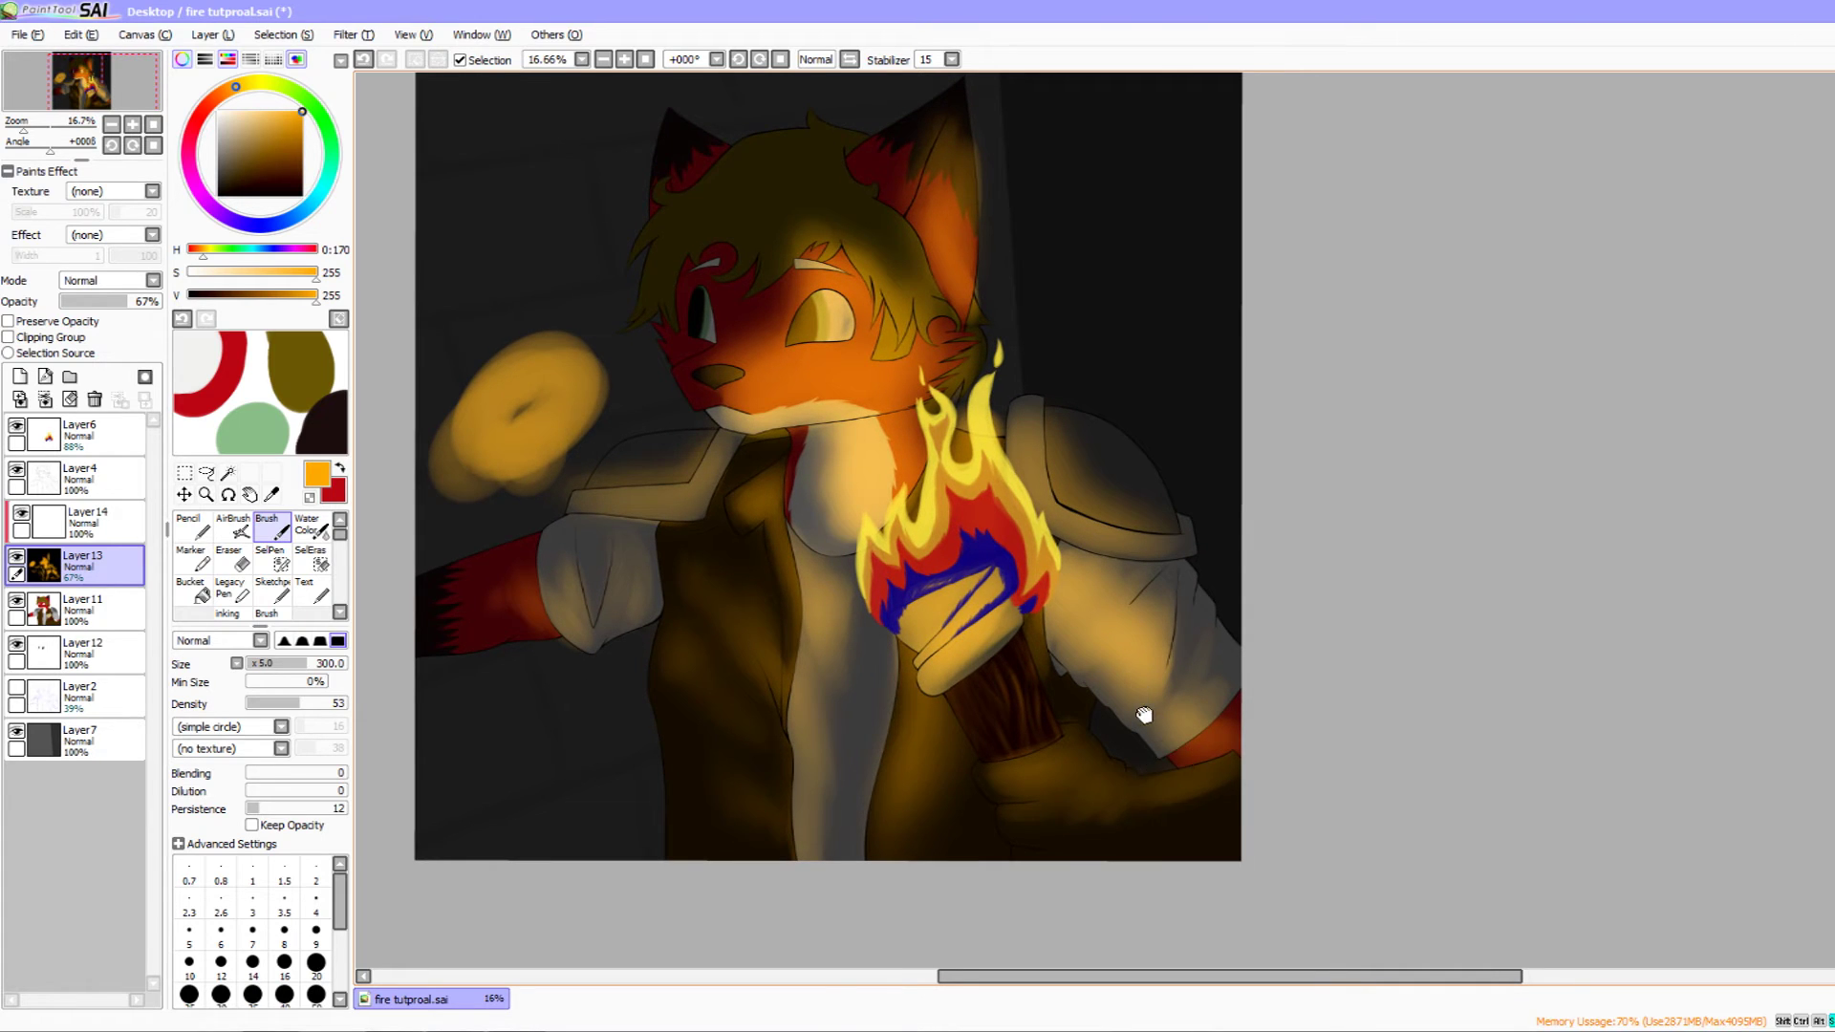
left_click_drag(1128, 696, 1166, 751)
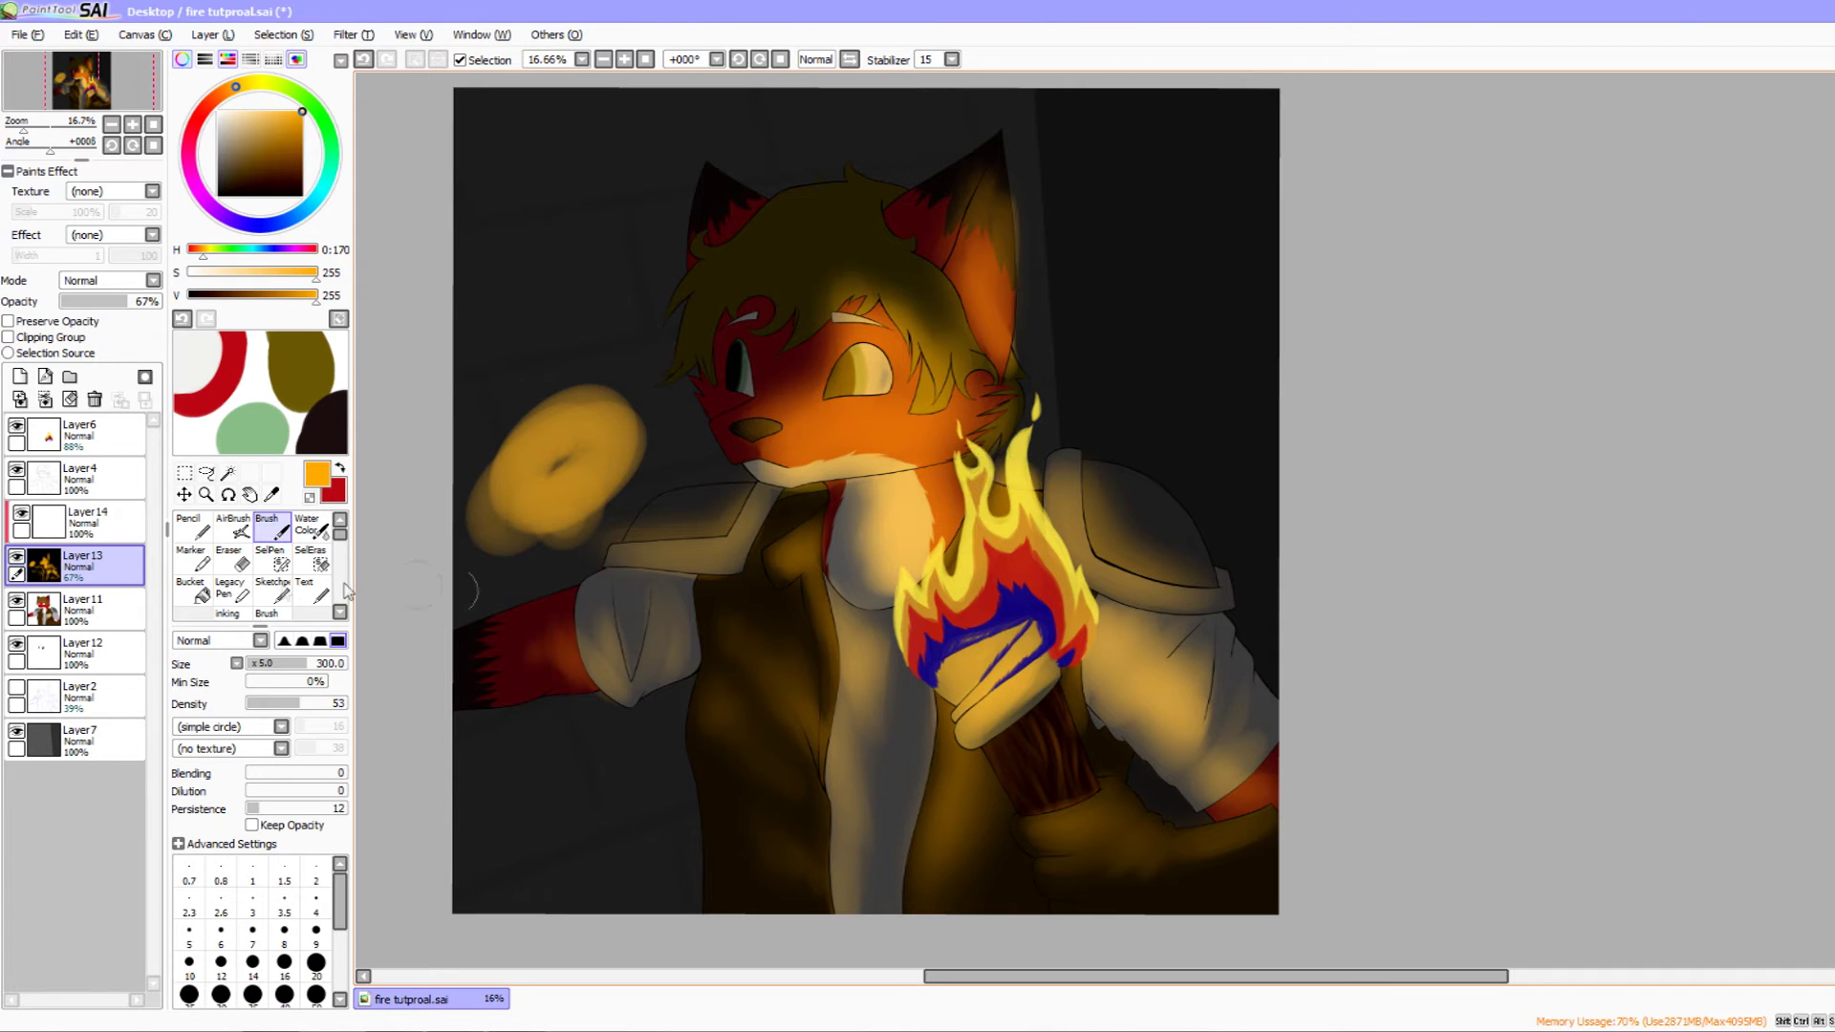
left_click(52, 337)
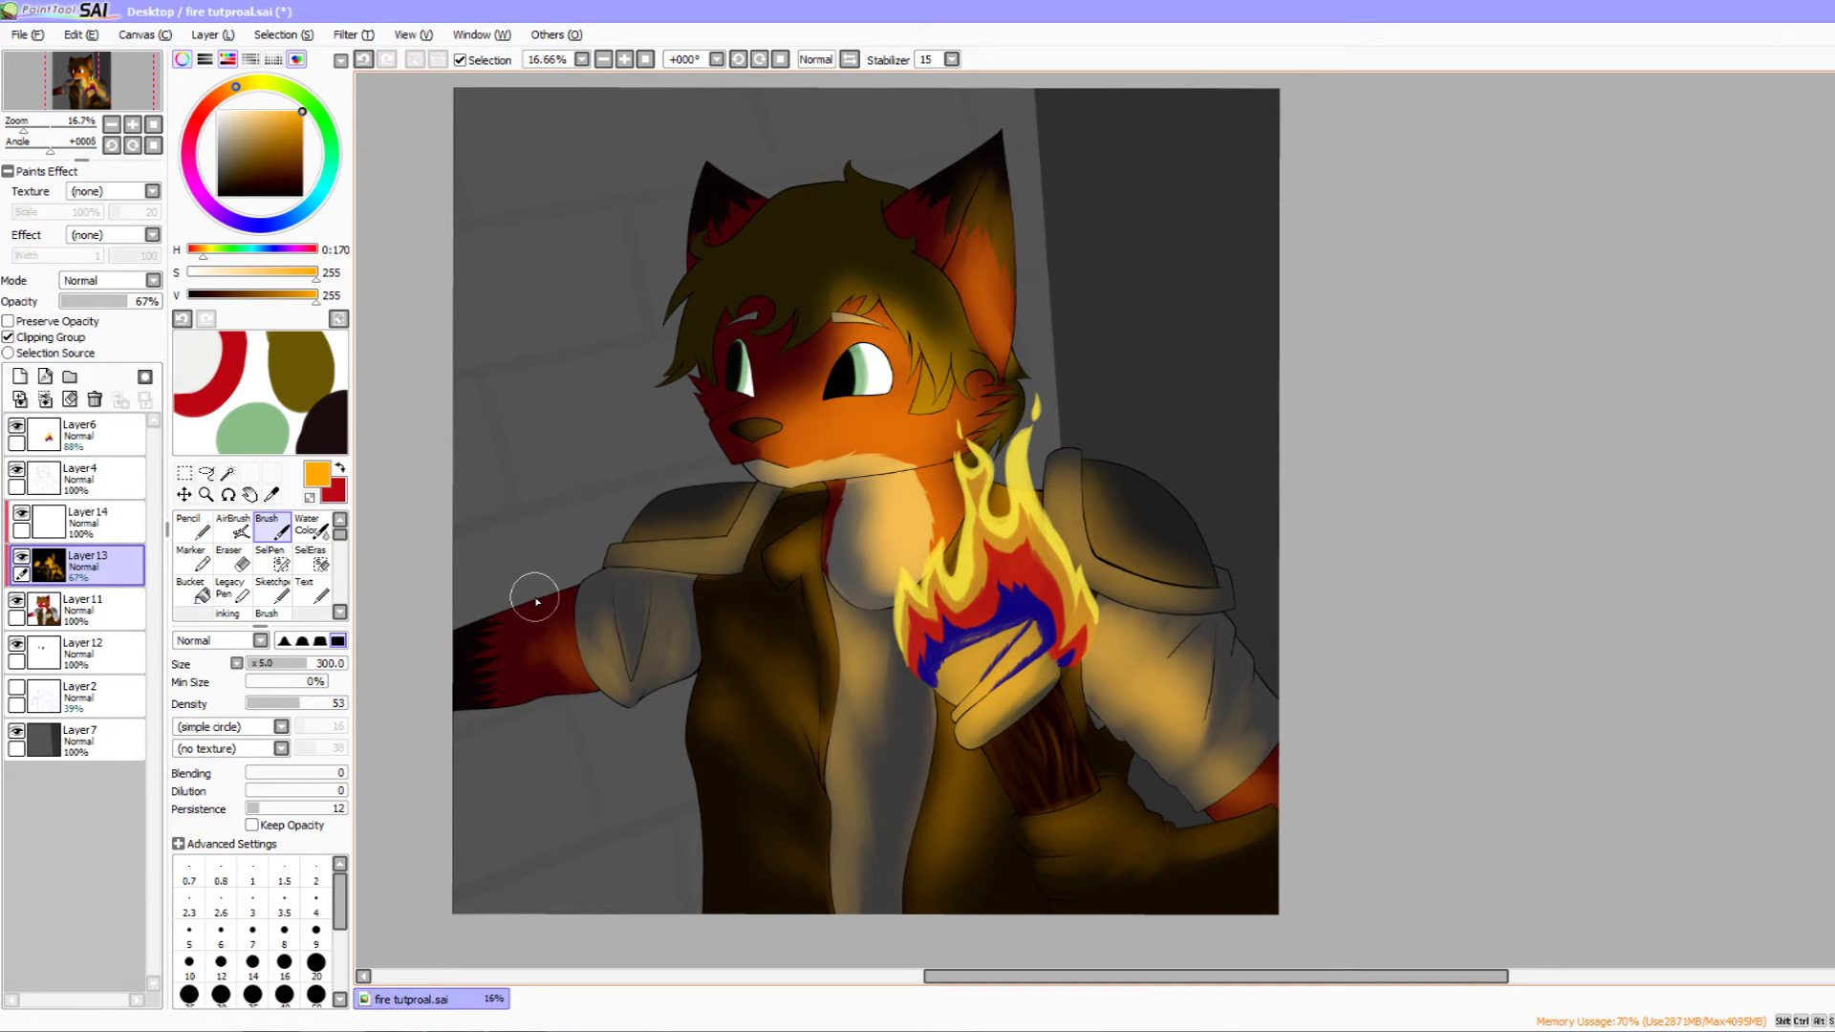
- On Layer14, reduce the brush to size 160 and paint brighter orange highlights on the far shoulder armour's trim and the coat's collar
left_click(91, 522)
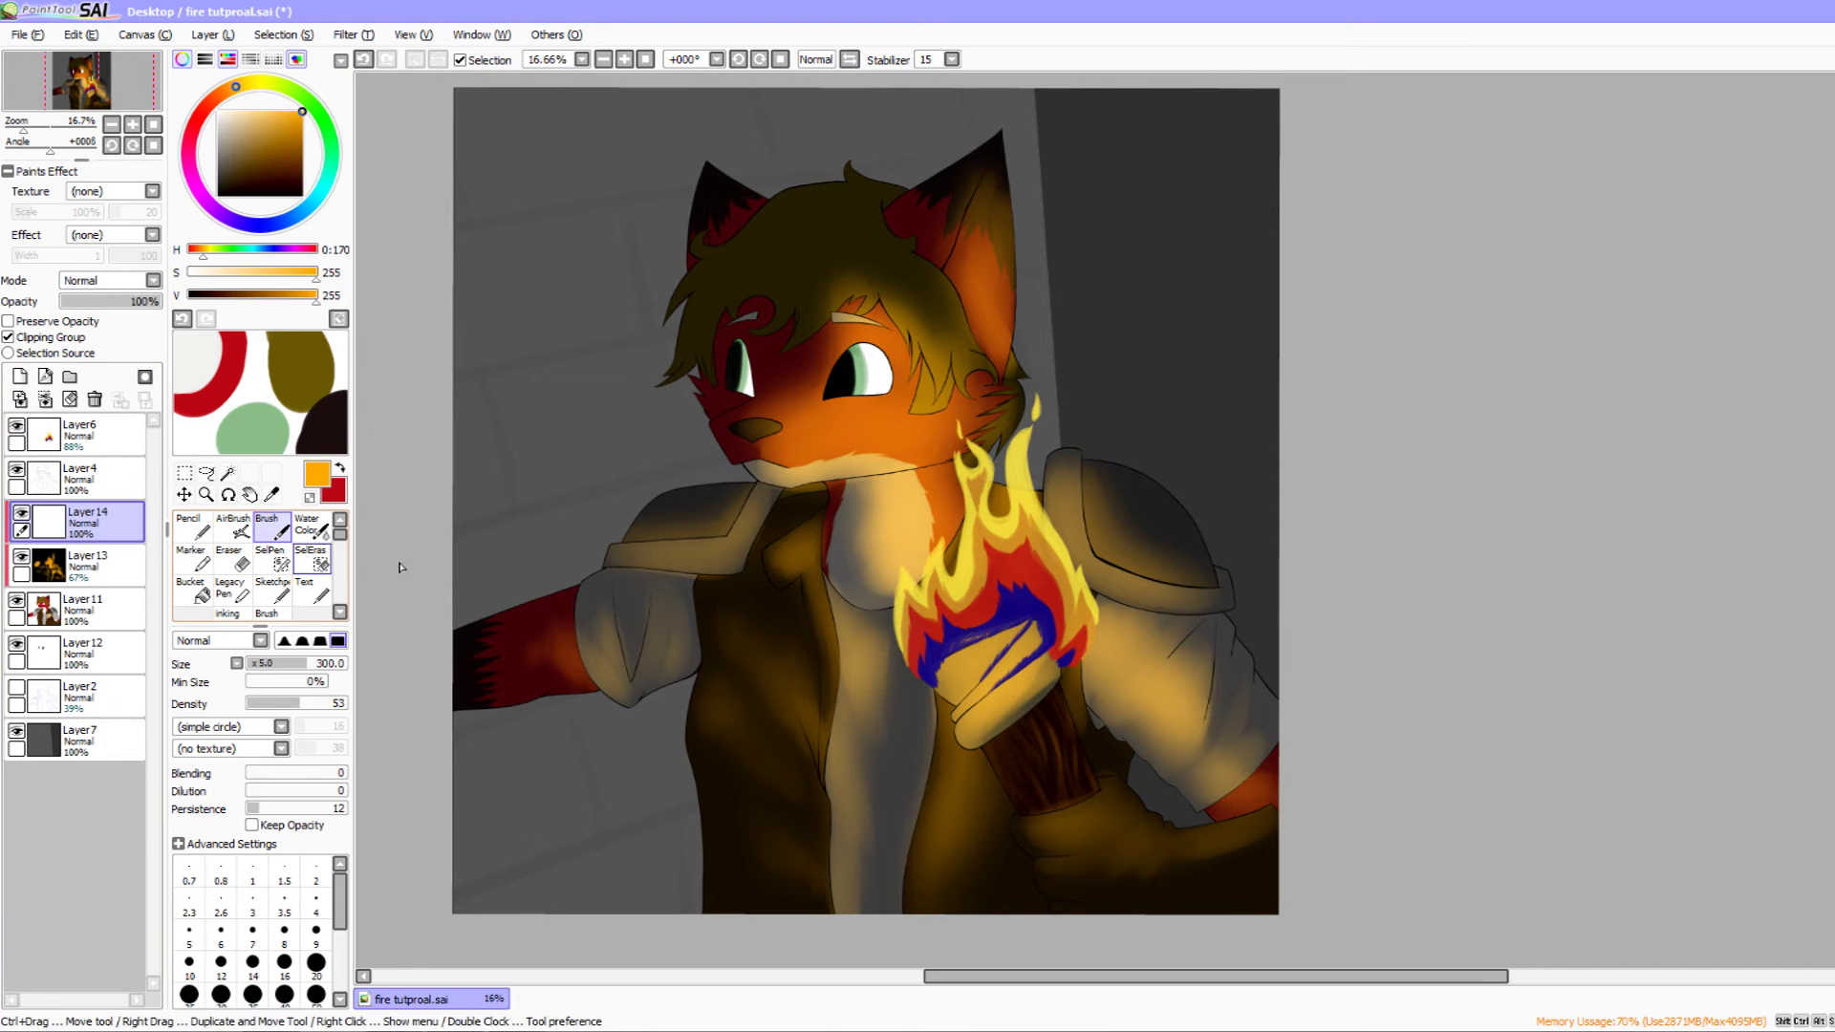
mouse_move(625, 631)
left_mouse_down()
mouse_move(588, 536)
mouse_move(537, 565)
mouse_move(598, 606)
mouse_move(578, 633)
left_mouse_up()
key("bracketleft")
key("bracketleft")
key("bracketleft")
left_click_drag(684, 581, 647, 580)
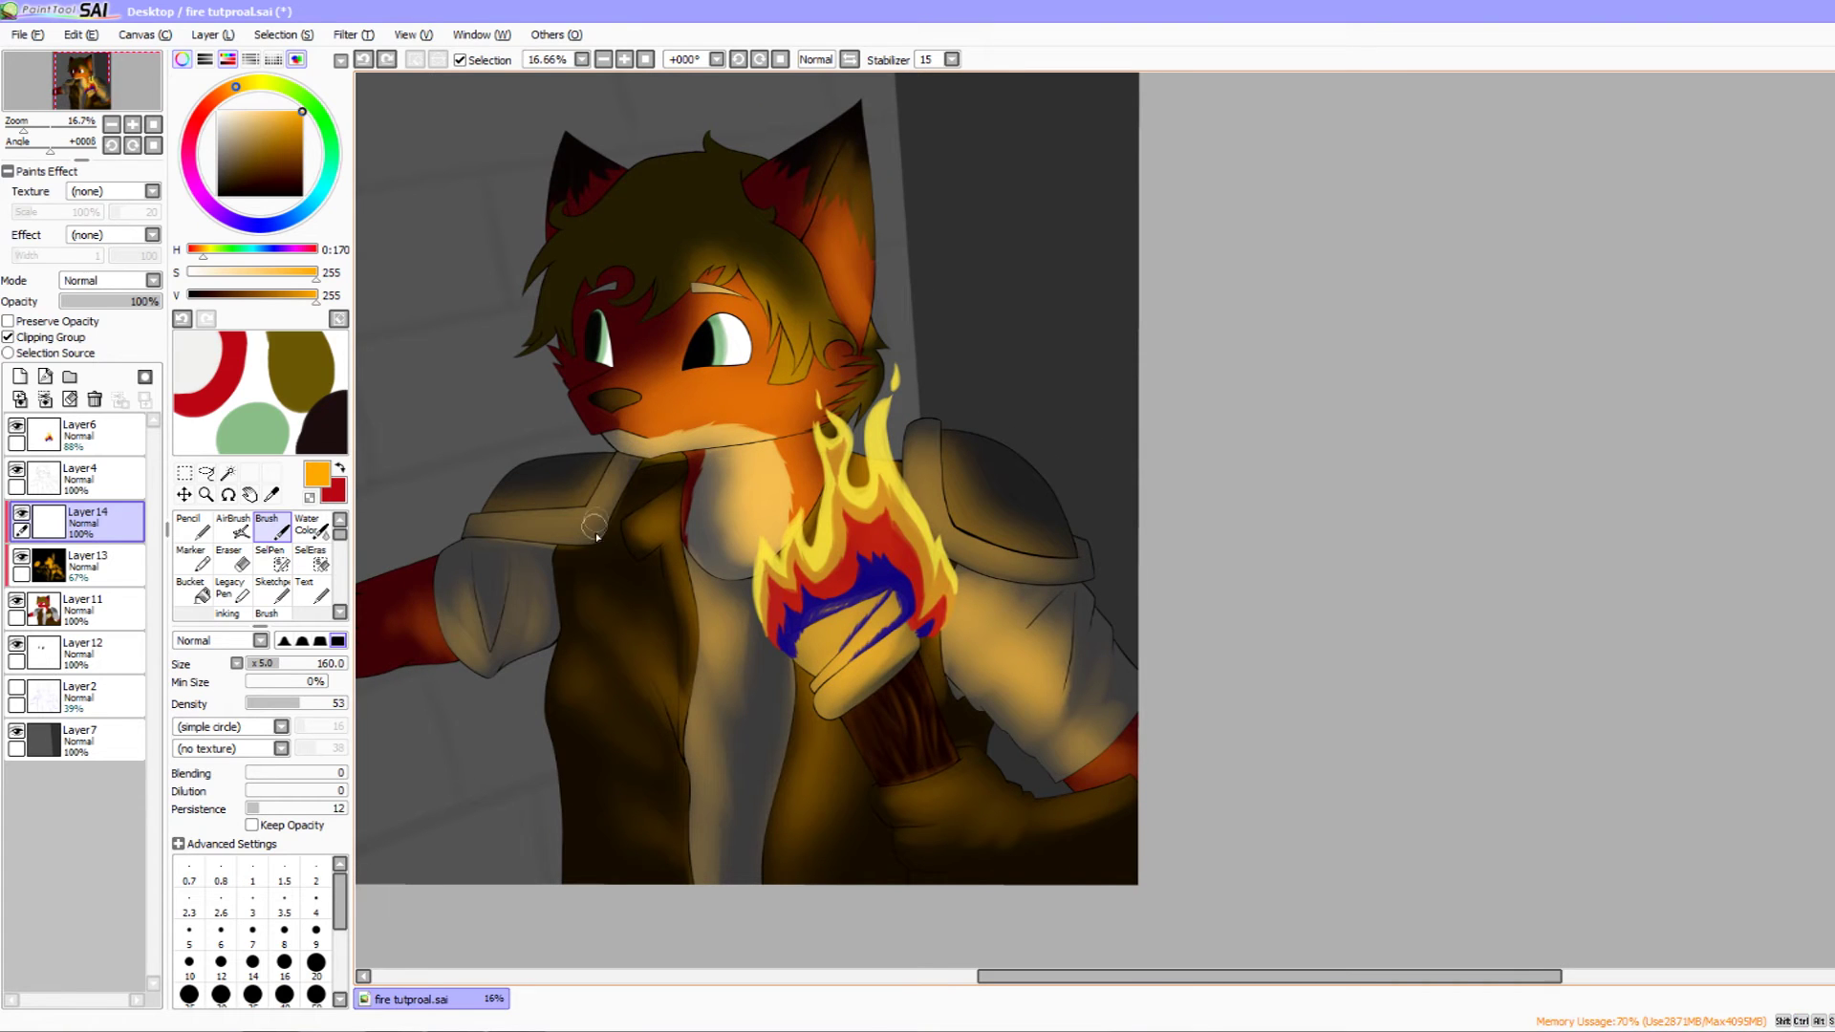
mouse_move(559, 573)
left_mouse_down()
mouse_move(630, 693)
mouse_move(676, 570)
mouse_move(701, 567)
mouse_move(685, 567)
left_mouse_up()
key("ctrl+z")
key("ctrl+z")
left_click_drag(703, 634, 717, 581)
mouse_move(832, 548)
left_mouse_down()
mouse_move(688, 581)
mouse_move(720, 585)
left_mouse_up()
left_click_drag(692, 525, 728, 594)
- Enlarge the brush to size 300 and paint brighter orange highlights along the coat's open edge and the flap below the torch
key("]")
key("]")
key("]")
left_click_drag(713, 492, 700, 512)
key("ctrl+z")
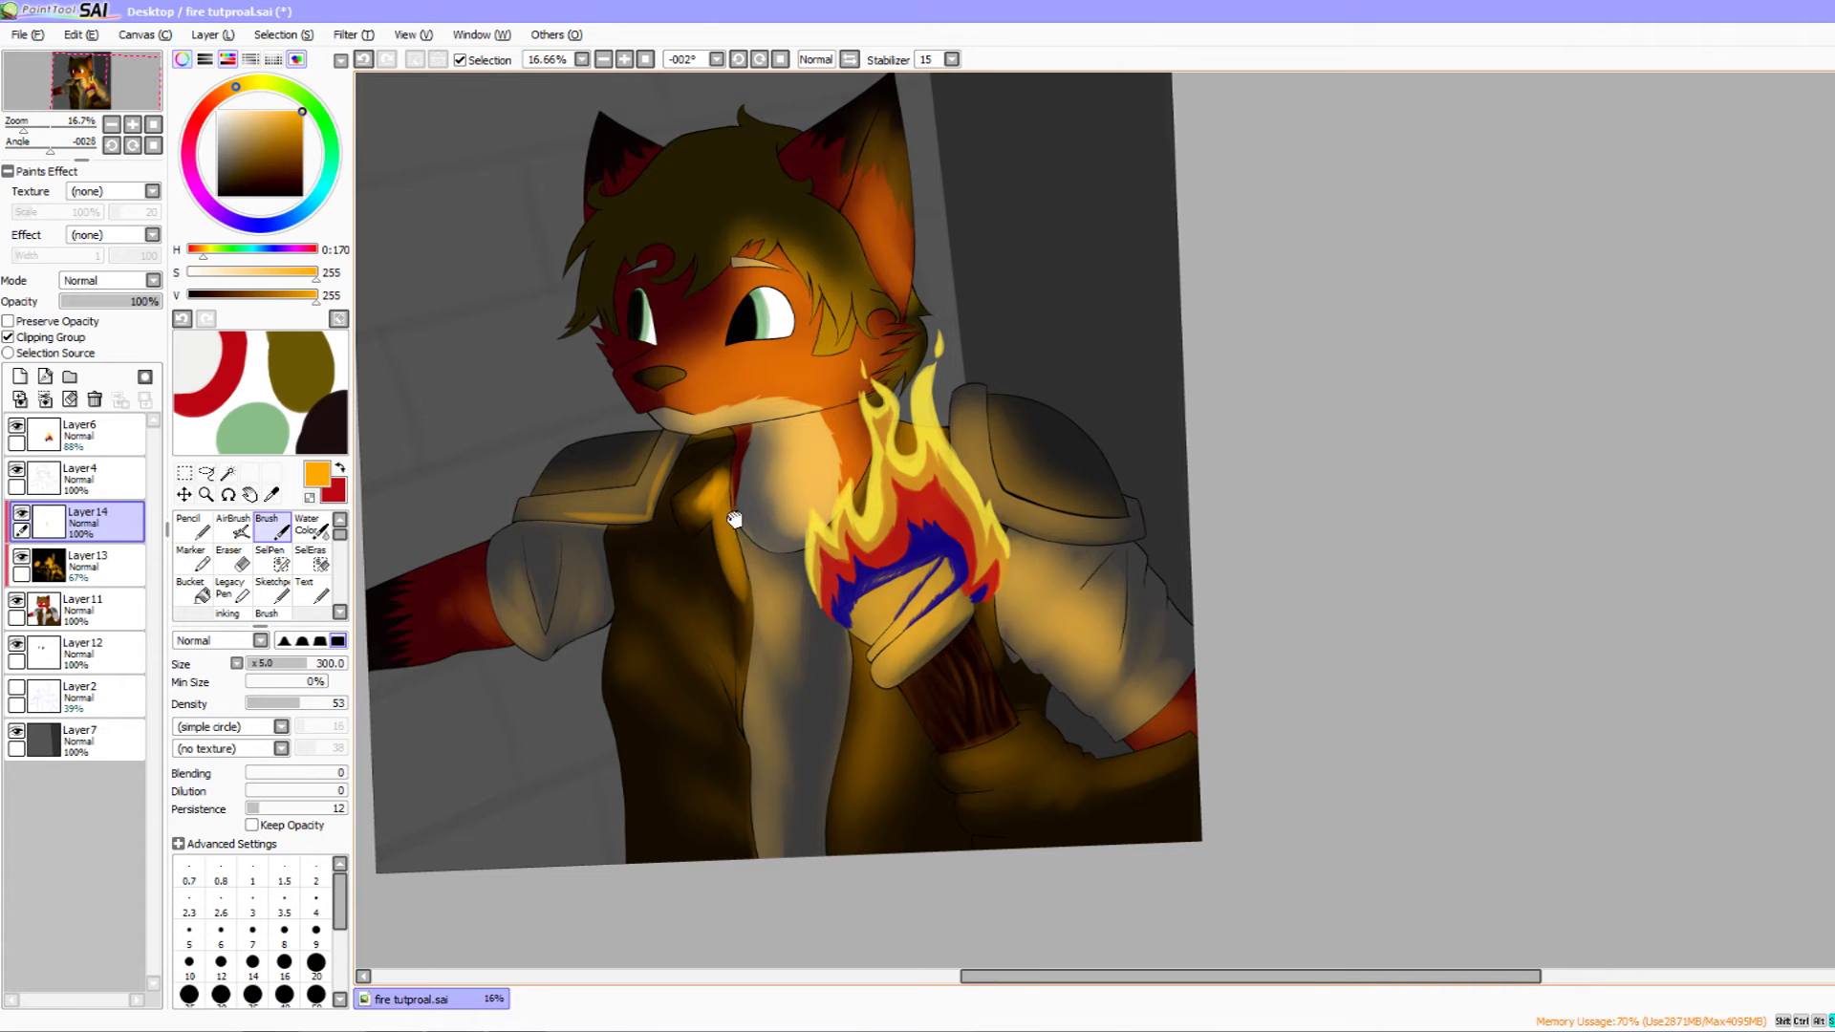
left_click_drag(734, 519, 719, 447)
left_click_drag(759, 624, 799, 599)
left_click_drag(665, 562, 744, 649)
mouse_move(740, 625)
left_mouse_down()
mouse_move(708, 549)
mouse_move(736, 593)
mouse_move(691, 579)
mouse_move(744, 688)
mouse_move(764, 535)
mouse_move(751, 697)
mouse_move(794, 592)
mouse_move(743, 679)
left_mouse_up()
key("ctrl+z")
left_click_drag(736, 575, 742, 643)
mouse_move(740, 645)
left_mouse_down()
mouse_move(726, 688)
mouse_move(781, 639)
mouse_move(841, 690)
left_mouse_up()
mouse_move(734, 448)
left_mouse_down()
mouse_move(711, 452)
mouse_move(756, 447)
mouse_move(707, 482)
mouse_move(755, 536)
mouse_move(770, 506)
mouse_move(717, 458)
mouse_move(724, 533)
left_mouse_up()
- Paint brighter orange highlights on the lower face, the neck fur and the torch arm's sleeve
mouse_move(627, 400)
left_mouse_down()
mouse_move(655, 432)
mouse_move(652, 468)
mouse_move(677, 421)
mouse_move(747, 467)
mouse_move(764, 435)
mouse_move(688, 456)
mouse_move(712, 468)
mouse_move(780, 436)
mouse_move(786, 416)
mouse_move(755, 419)
mouse_move(696, 340)
mouse_move(796, 404)
mouse_move(705, 382)
mouse_move(615, 406)
left_mouse_up()
left_click_drag(827, 522, 977, 571)
left_click_drag(540, 535, 589, 598)
key("ctrl+z")
mouse_move(551, 534)
left_mouse_down()
mouse_move(584, 596)
mouse_move(446, 574)
left_mouse_up()
left_click_drag(823, 615, 851, 586)
mouse_move(842, 653)
left_mouse_down()
mouse_move(914, 625)
mouse_move(842, 649)
mouse_move(918, 611)
mouse_move(918, 641)
mouse_move(857, 687)
mouse_move(912, 644)
mouse_move(930, 648)
mouse_move(914, 680)
mouse_move(945, 653)
mouse_move(896, 694)
left_mouse_up()
key("ctrl+z")
key("ctrl+z")
key("ctrl+z")
left_click_drag(976, 618, 914, 651)
left_click_drag(897, 551, 885, 615)
key("ctrl+z")
mouse_move(903, 519)
left_mouse_down()
mouse_move(876, 600)
mouse_move(836, 535)
mouse_move(879, 488)
mouse_move(840, 507)
mouse_move(826, 597)
left_mouse_up()
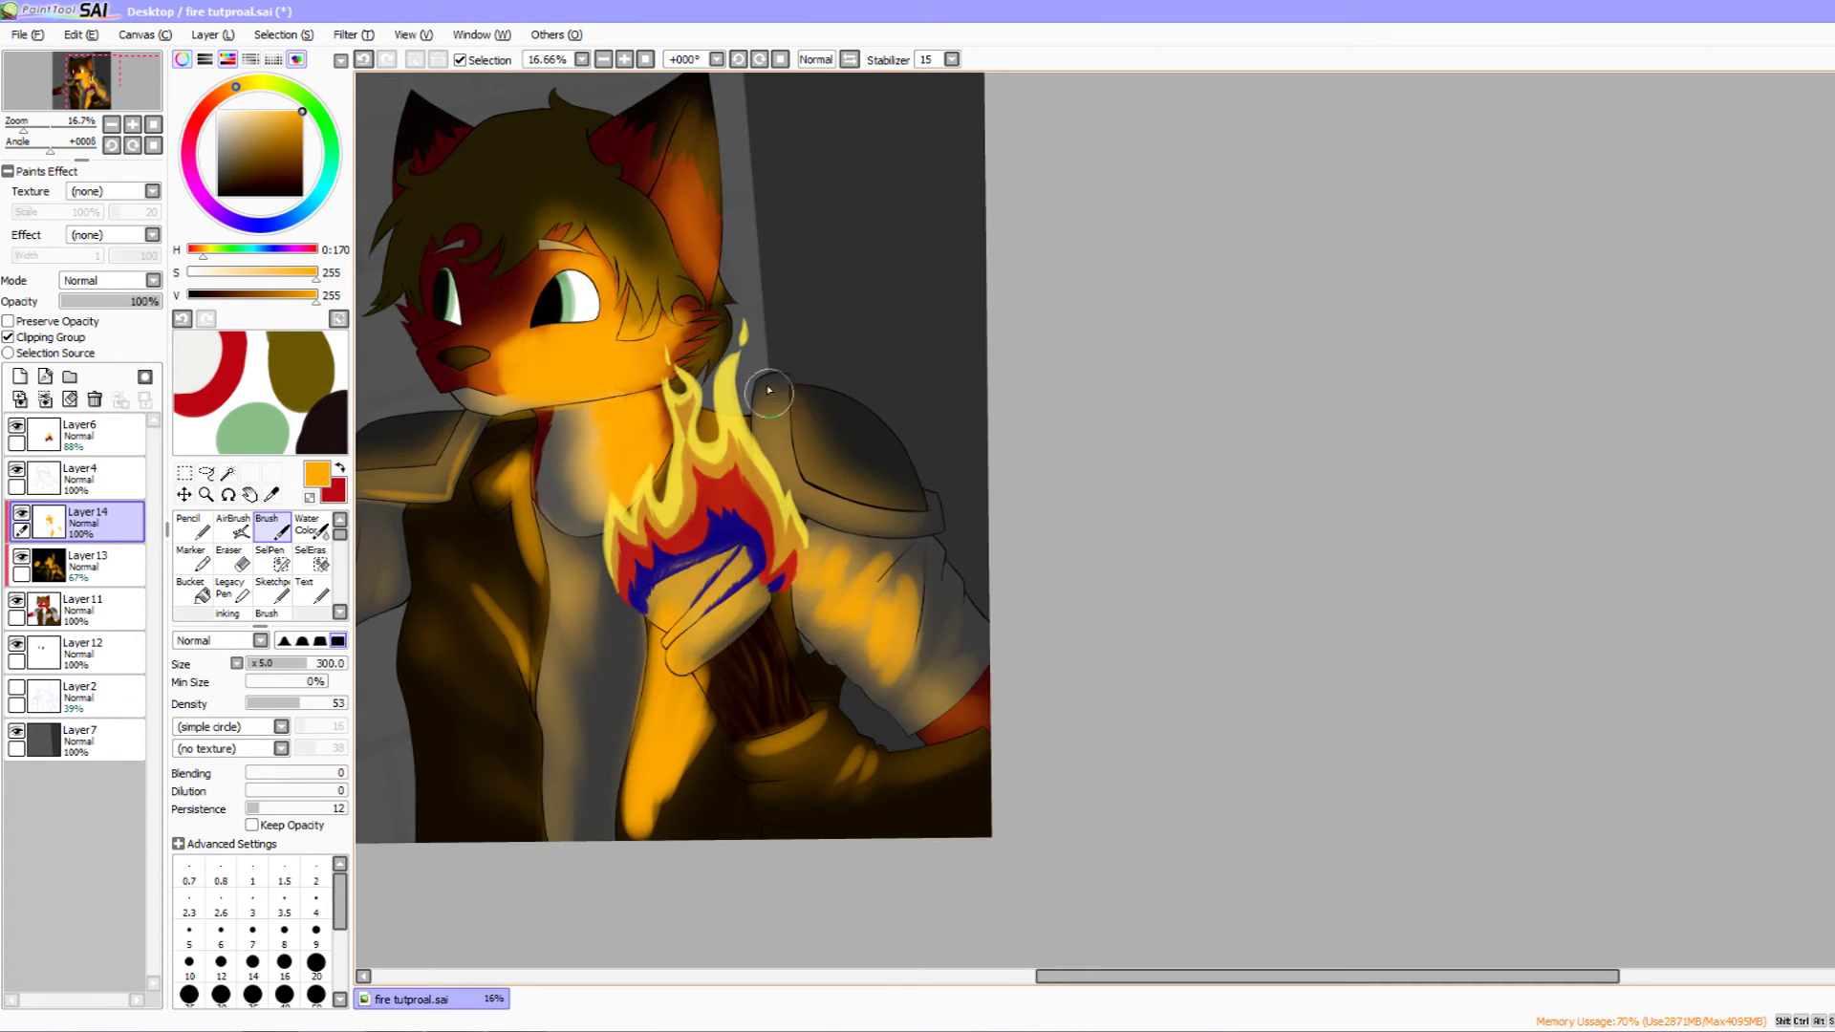
- Paint a brighter orange highlight along the trim of the torch-side shoulder armour, redoing the stroke until it fits
mouse_move(771, 481)
left_mouse_down()
mouse_move(904, 537)
mouse_move(796, 510)
mouse_move(775, 477)
mouse_move(898, 520)
left_mouse_up()
key("ctrl+z")
key("ctrl+z")
mouse_move(797, 409)
left_mouse_down()
mouse_move(814, 466)
mouse_move(889, 513)
left_mouse_up()
key("ctrl+z")
mouse_move(795, 410)
left_mouse_down()
mouse_move(812, 476)
mouse_move(898, 513)
left_mouse_up()
key("ctrl+z")
left_click_drag(796, 412, 904, 514)
key("ctrl+z")
left_click_drag(797, 412, 904, 514)
mouse_move(718, 392)
left_mouse_down()
mouse_move(842, 542)
mouse_move(832, 468)
mouse_move(745, 402)
mouse_move(812, 369)
left_mouse_up()
mouse_move(1085, 787)
left_mouse_down()
mouse_move(976, 647)
mouse_move(1035, 645)
mouse_move(1003, 622)
left_mouse_up()
left_click_drag(850, 554, 962, 627)
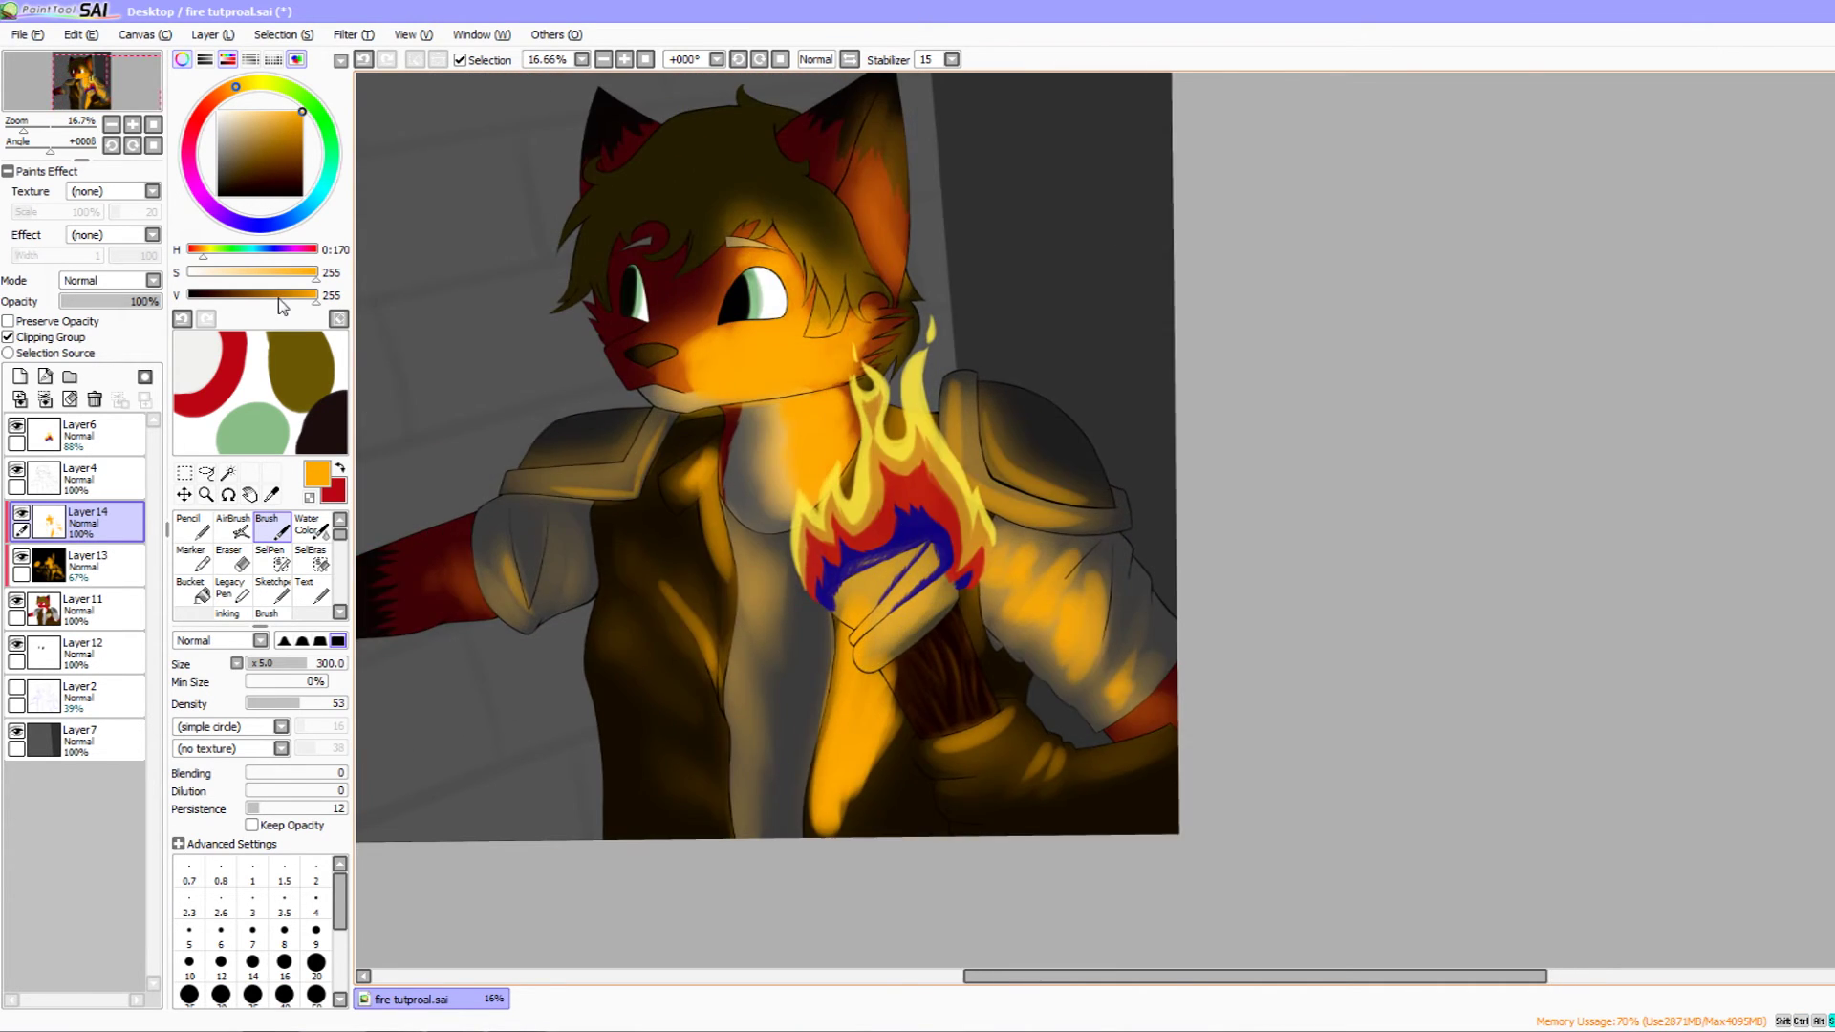
- Lower Layer14's opacity to 65% and blur the bright orange highlights on the coat flap below the torch and around it
left_click_drag(141, 302, 136, 306)
mouse_move(430, 399)
left_mouse_down()
mouse_move(475, 402)
mouse_move(446, 413)
mouse_move(426, 304)
left_mouse_up()
scroll(267, 563, "down", 2)
left_click(316, 592)
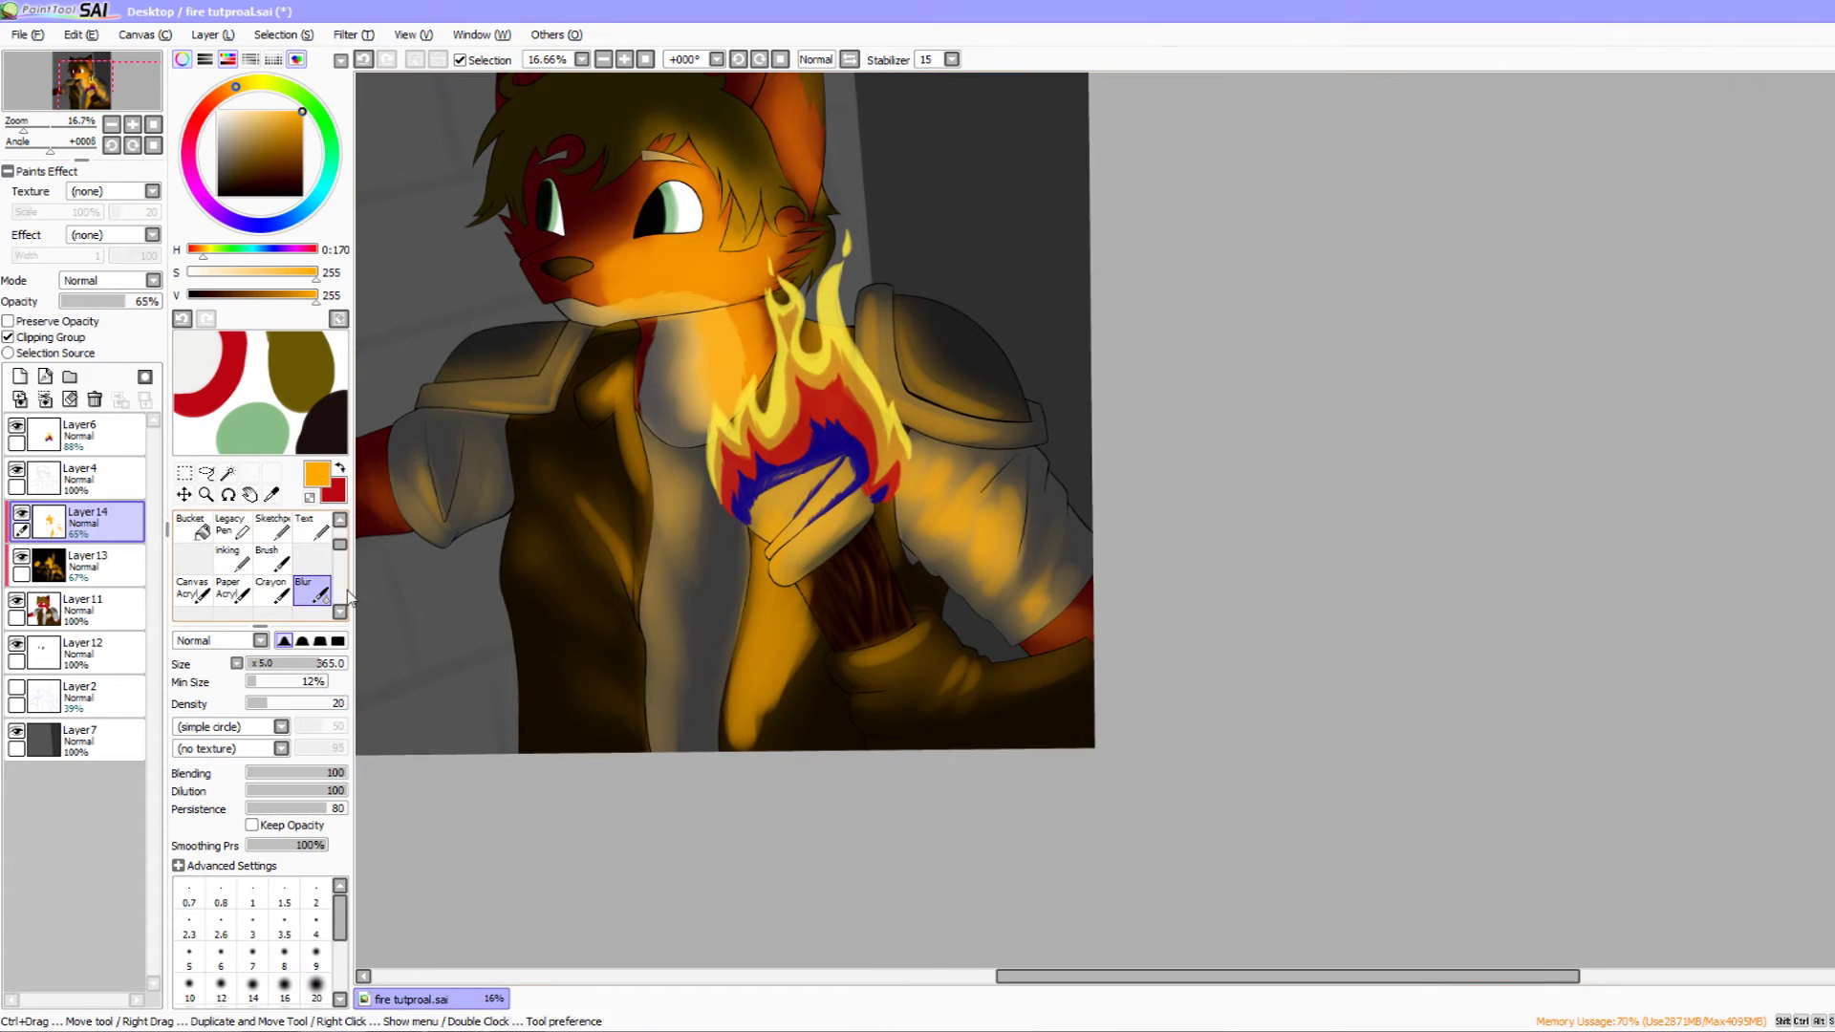
left_click_drag(831, 688, 794, 672)
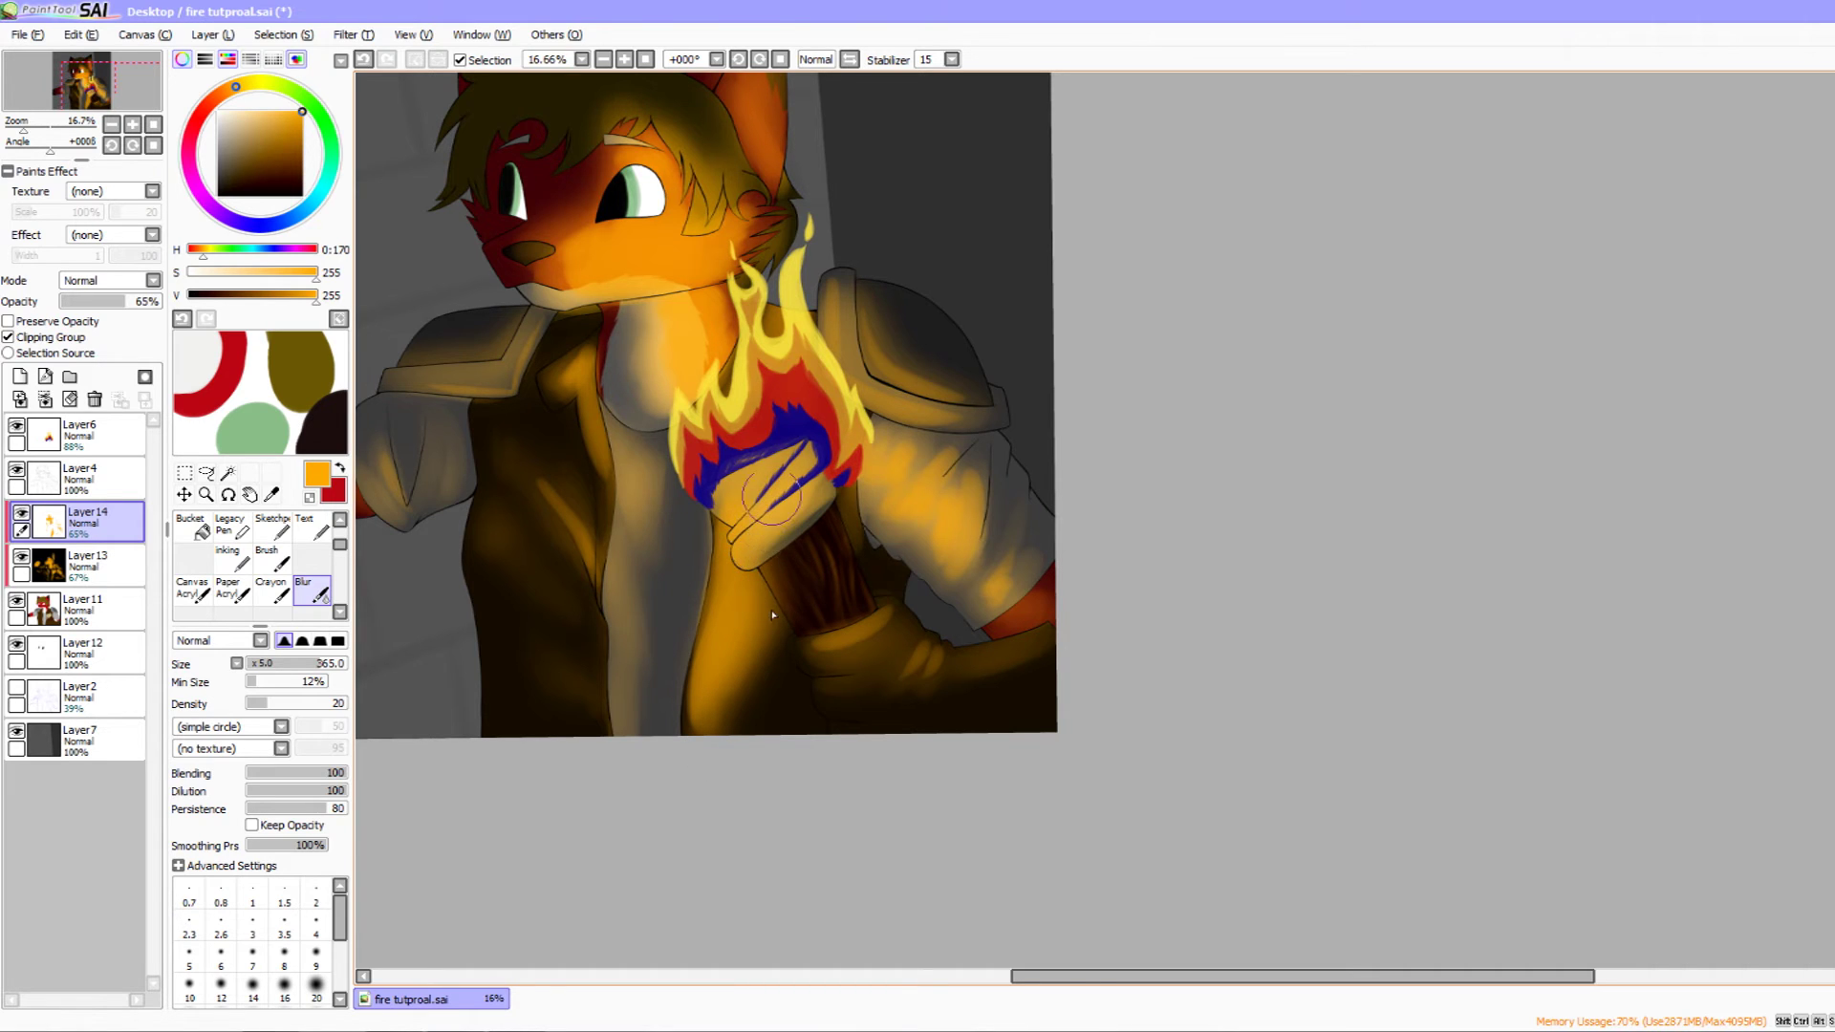
mouse_move(839, 574)
left_mouse_down()
mouse_move(828, 593)
mouse_move(725, 506)
mouse_move(731, 550)
left_mouse_up()
left_click_drag(733, 635, 708, 688)
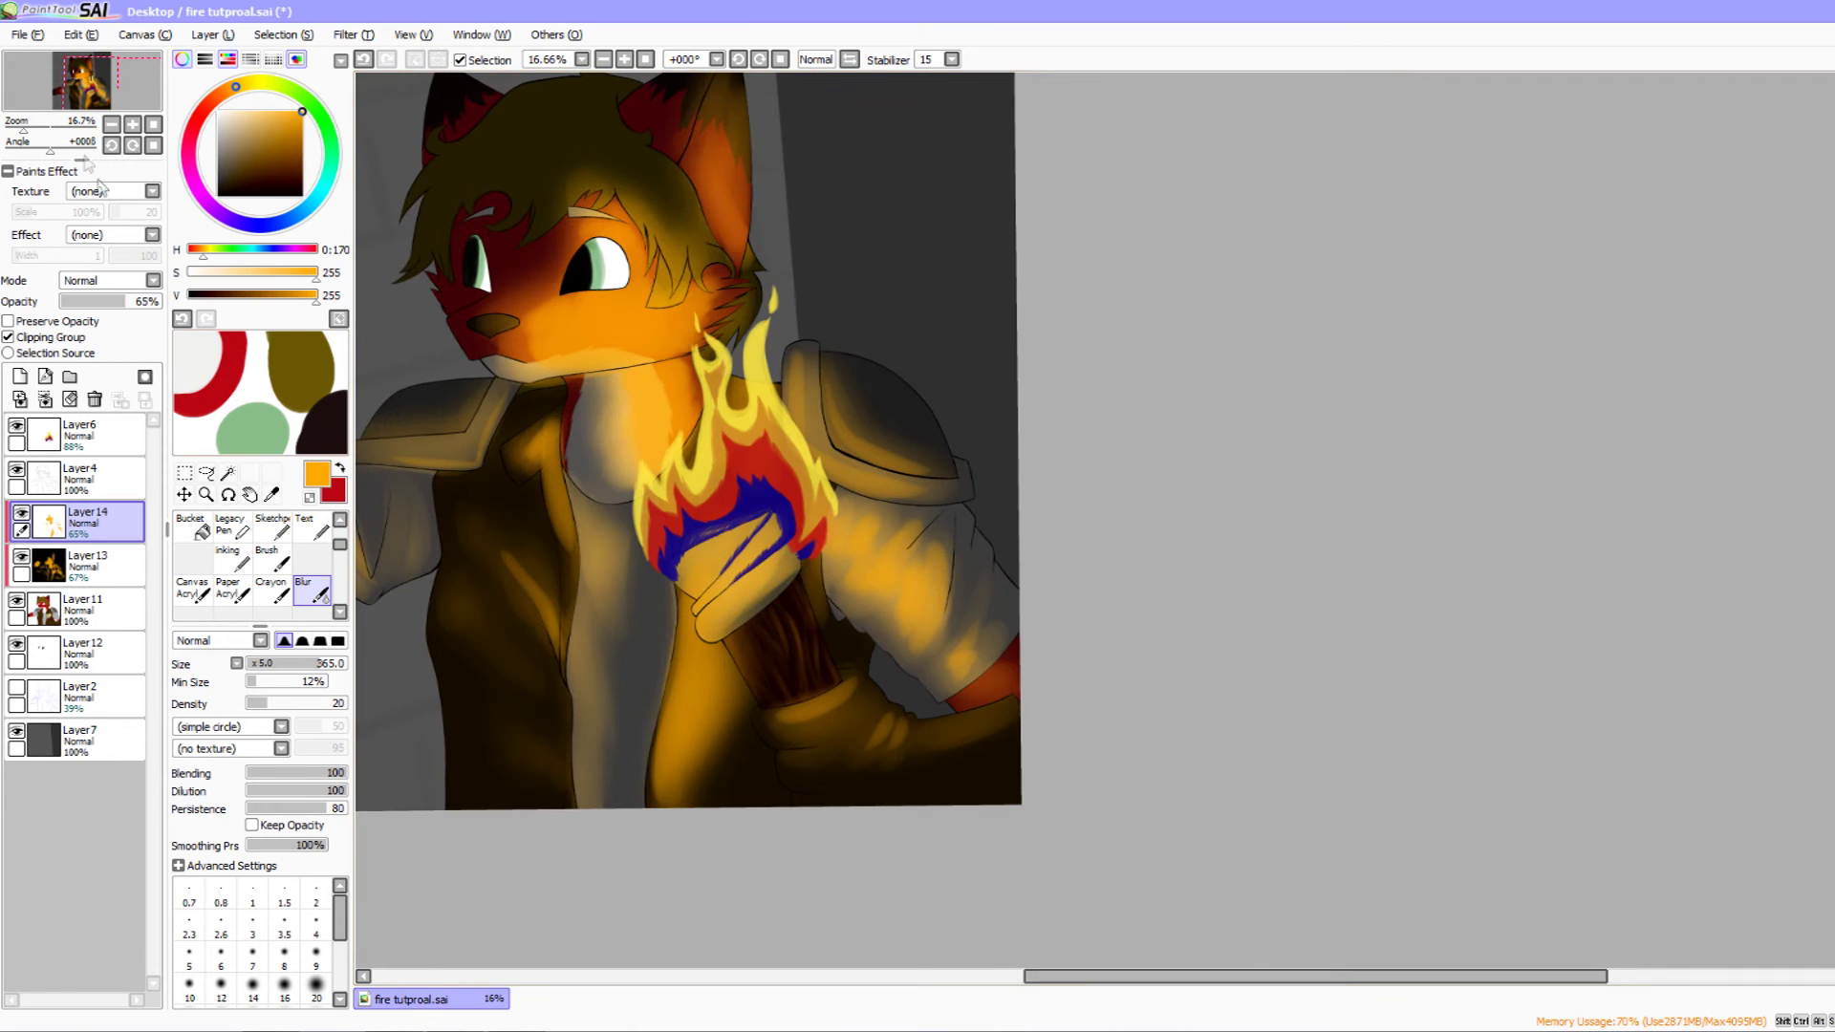
scroll(471, 328, "up", 1)
left_click_drag(469, 327, 684, 285)
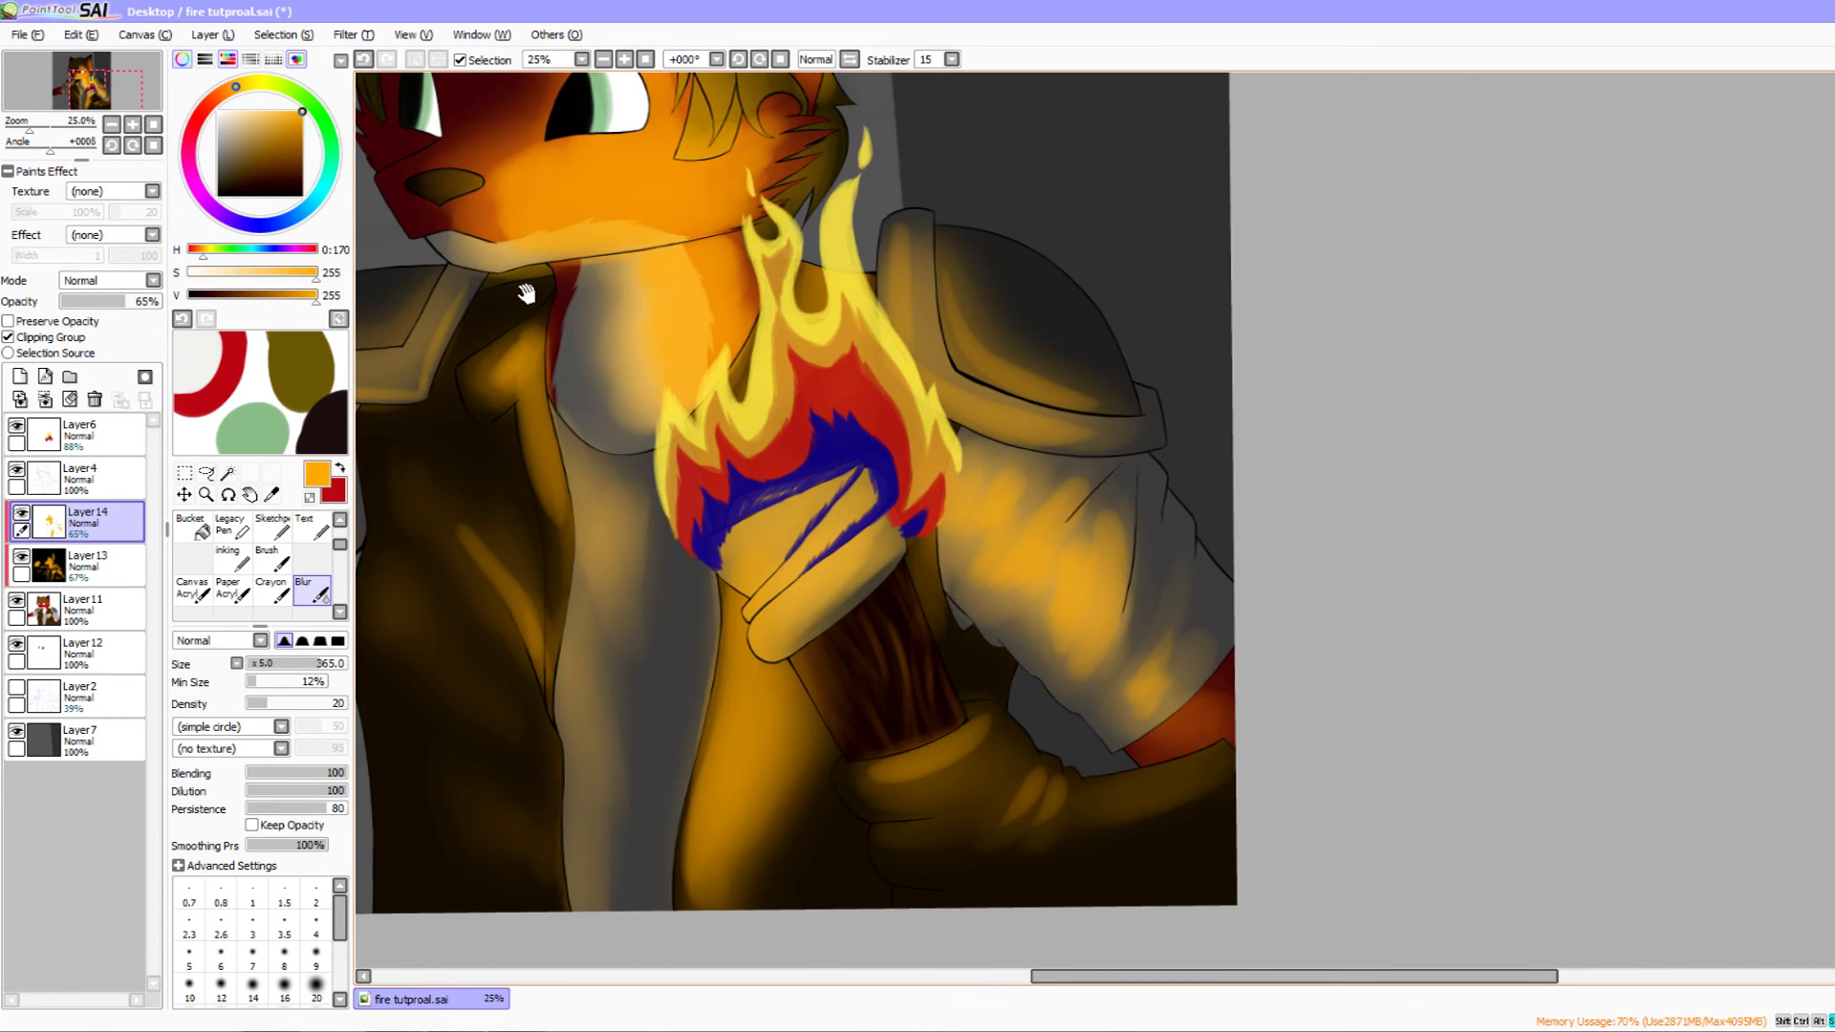
left_click_drag(527, 292, 521, 276)
left_click_drag(302, 298, 285, 297)
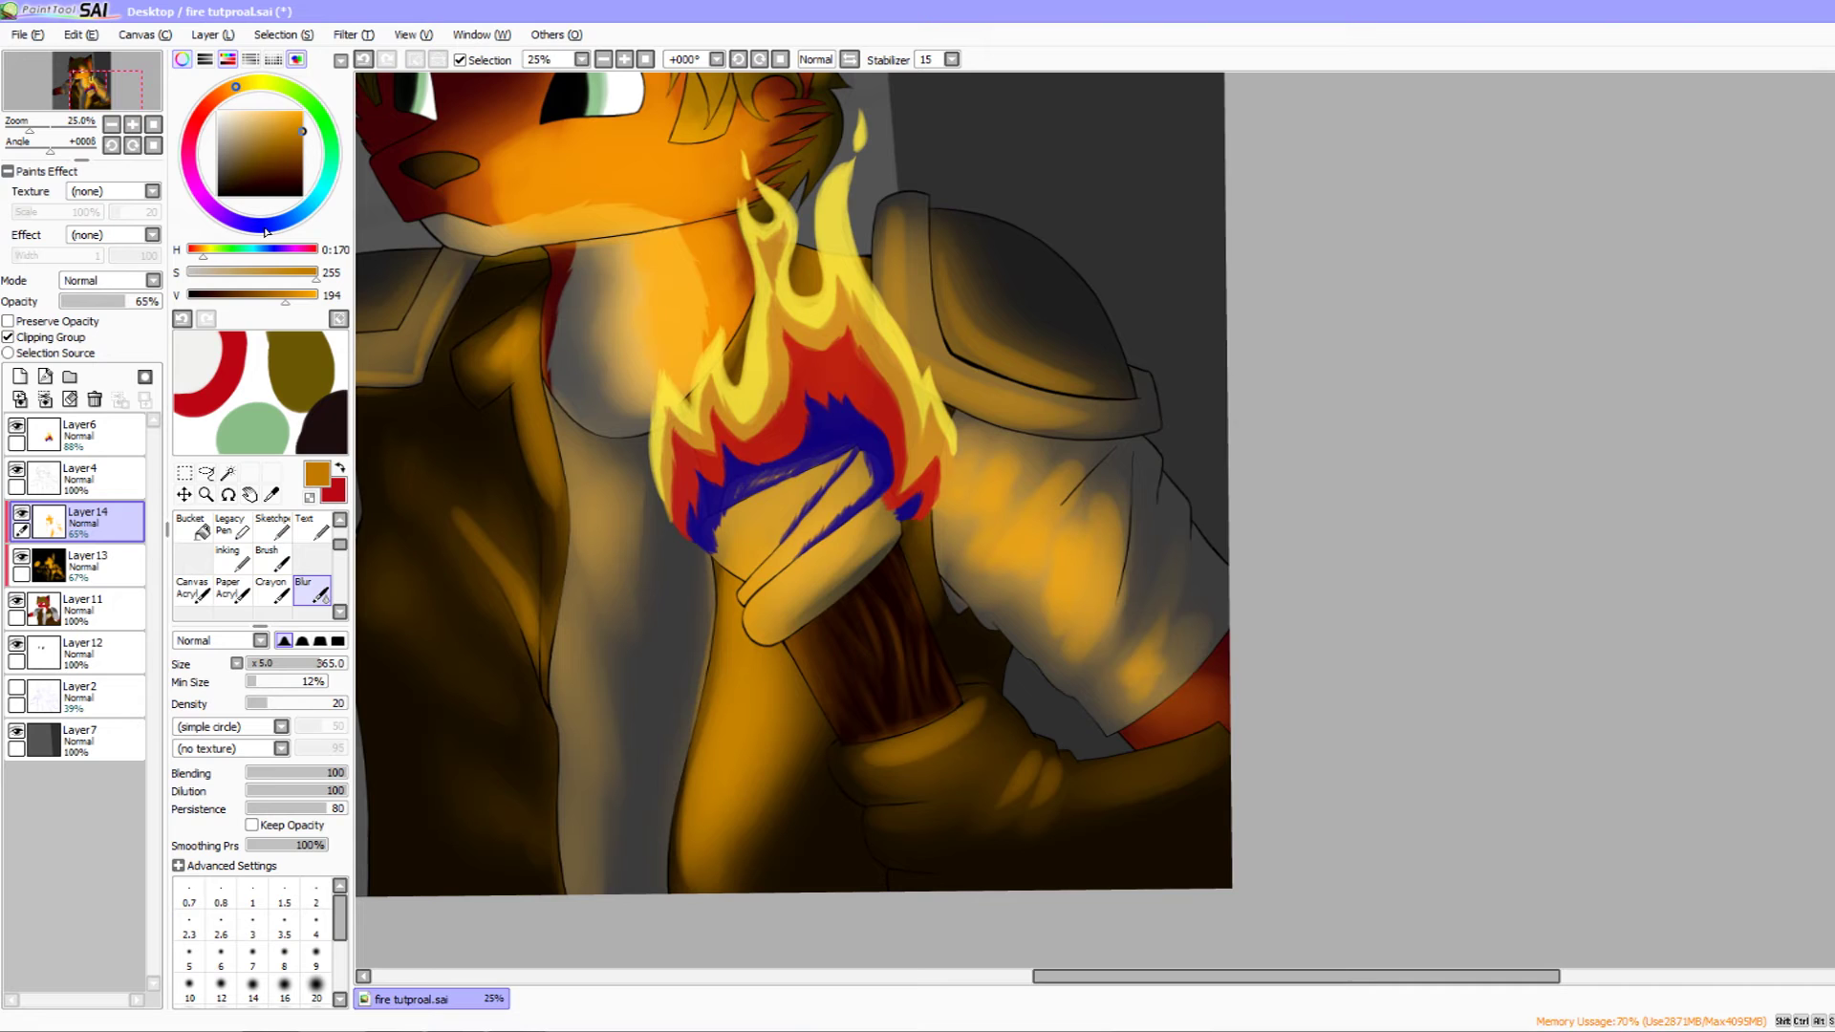
left_click(256, 226)
left_click_drag(277, 140, 270, 126)
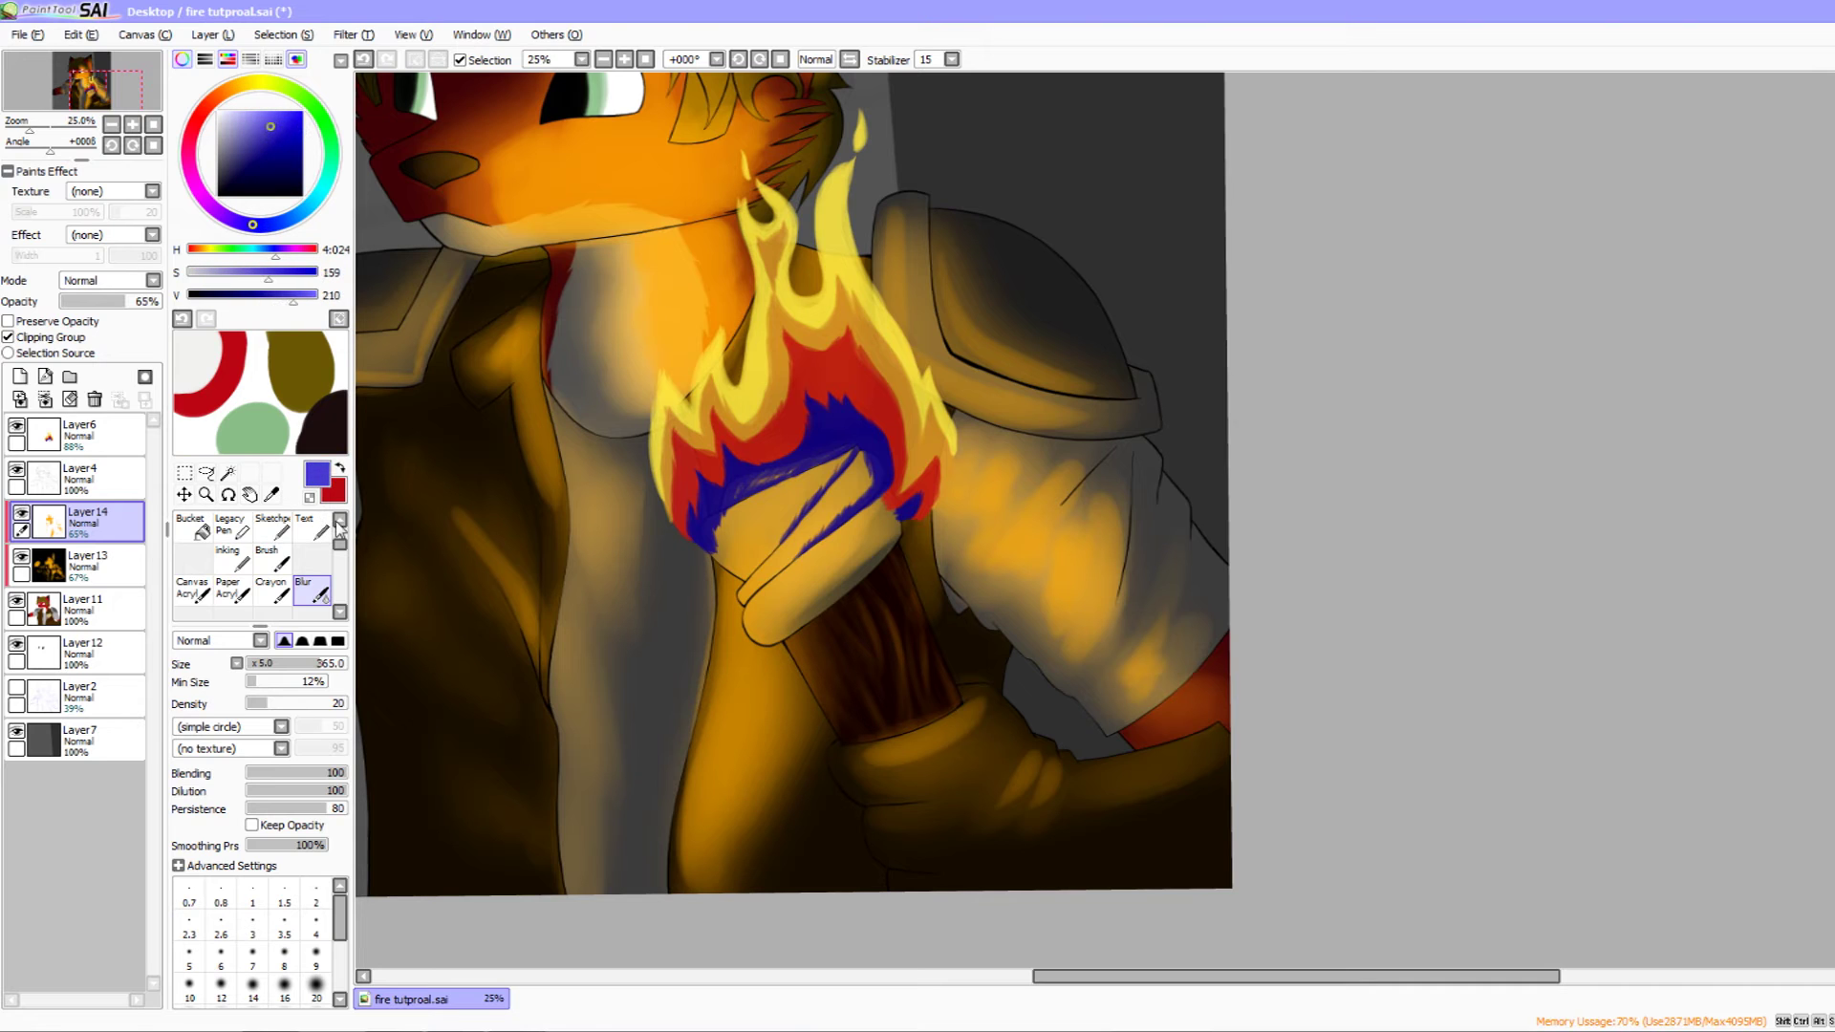
- Switch to the Brush at size 100 and try painting a red reflection, sampled from the flame, on the torch head
scroll(277, 530, "up", 2)
left_click(277, 531)
scroll(806, 622, "down", 1)
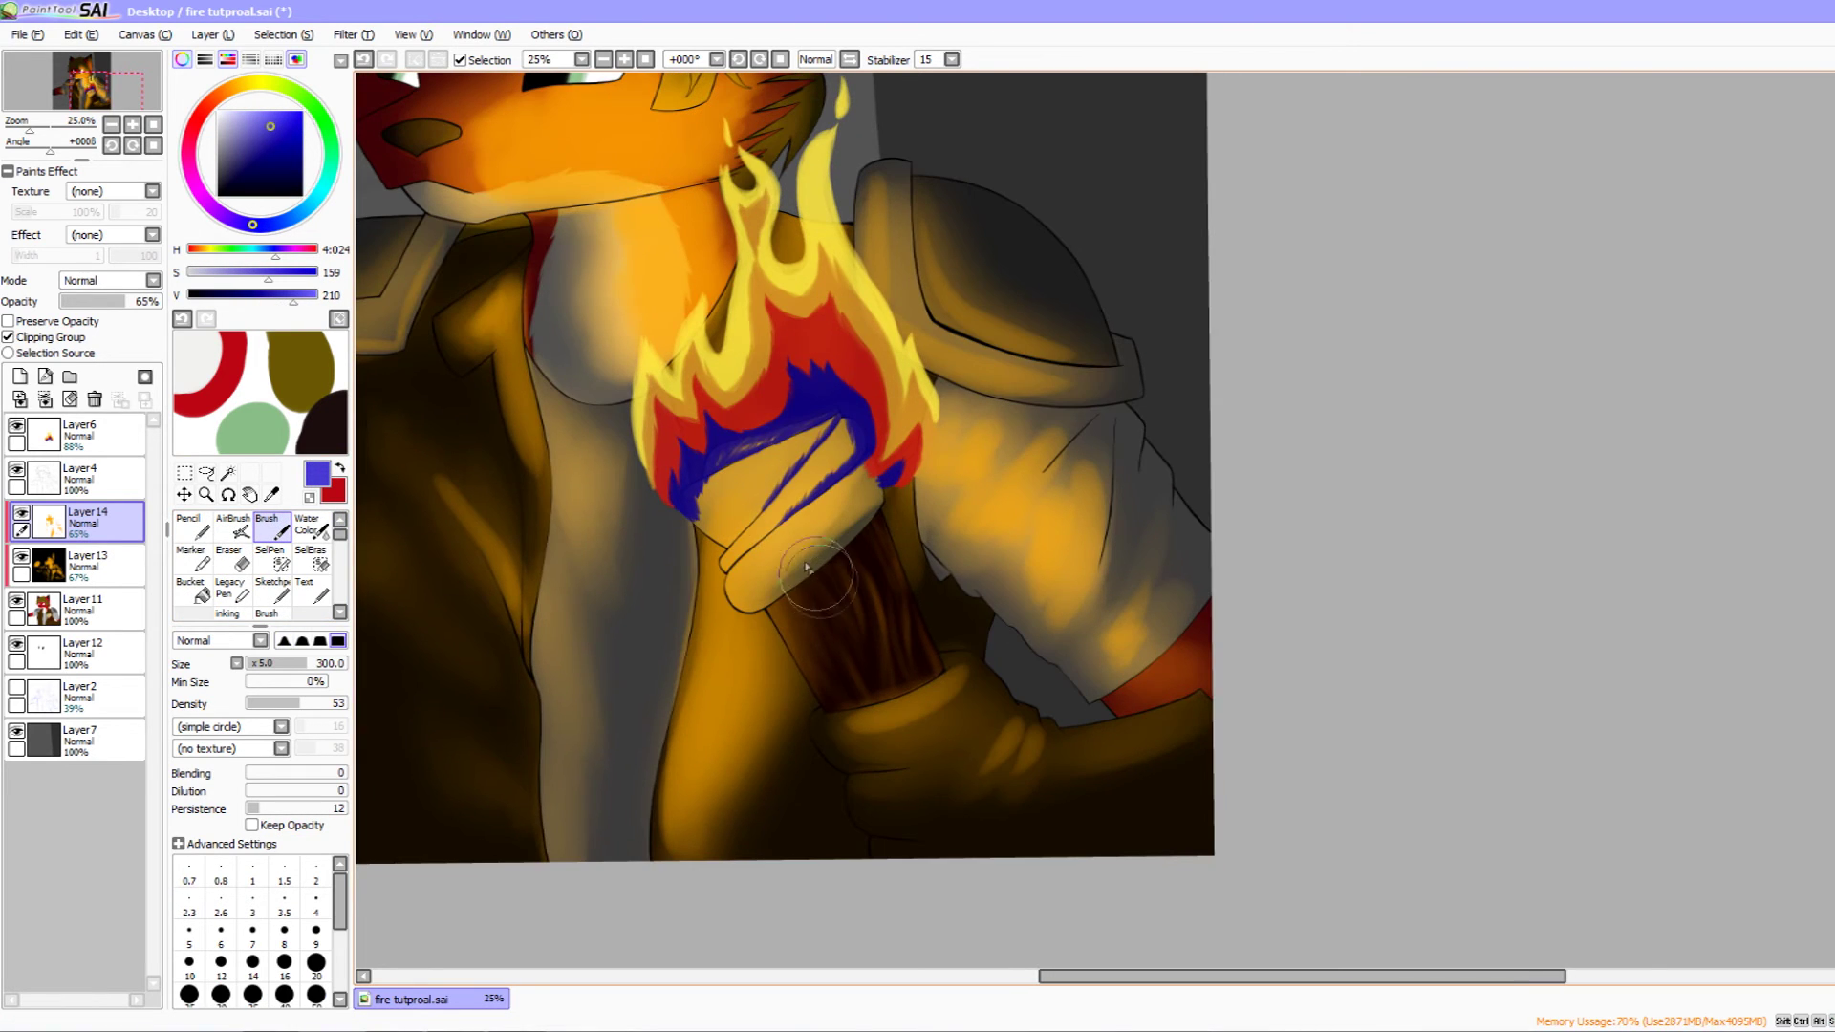
key("bracketleft")
left_click(803, 351, "alt")
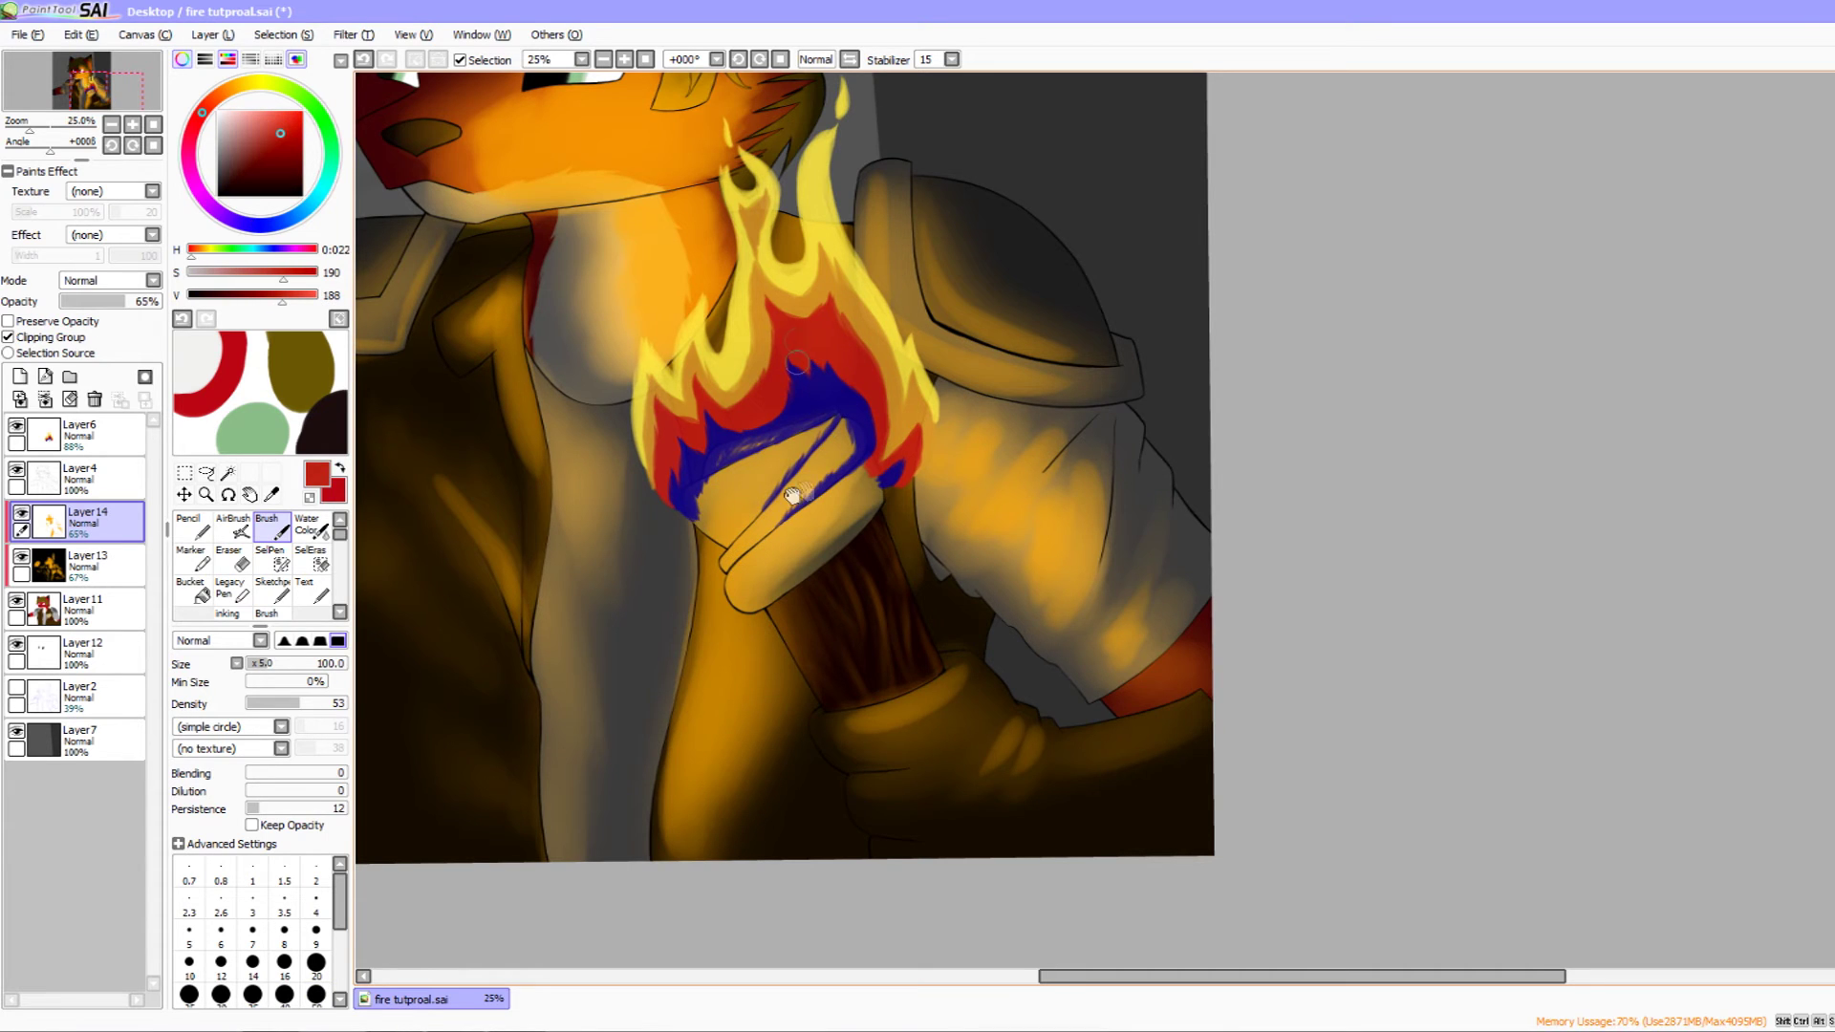
scroll(732, 547, "down", 1)
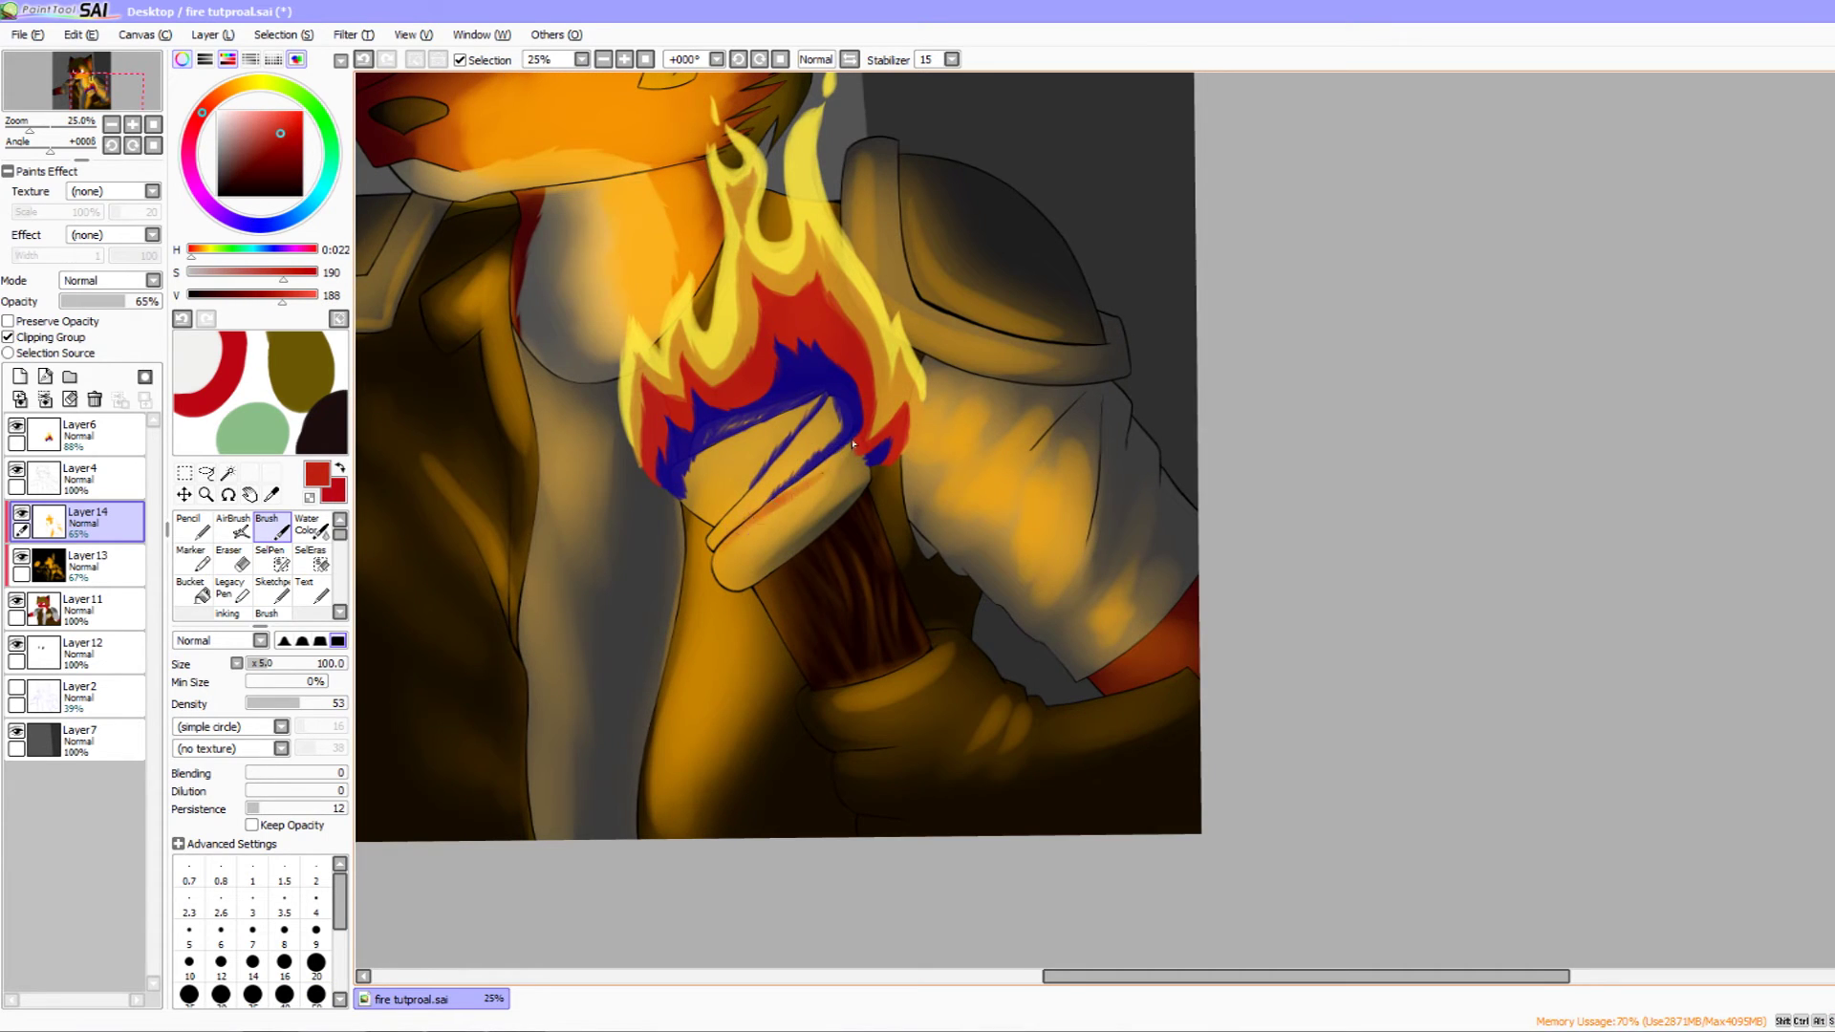
key("ctrl+z")
- Sample the flame's dark blue and paint a bluish reflection over the torch head's folds beneath the flame
left_click(789, 377, "alt")
scroll(764, 459, "down", 1)
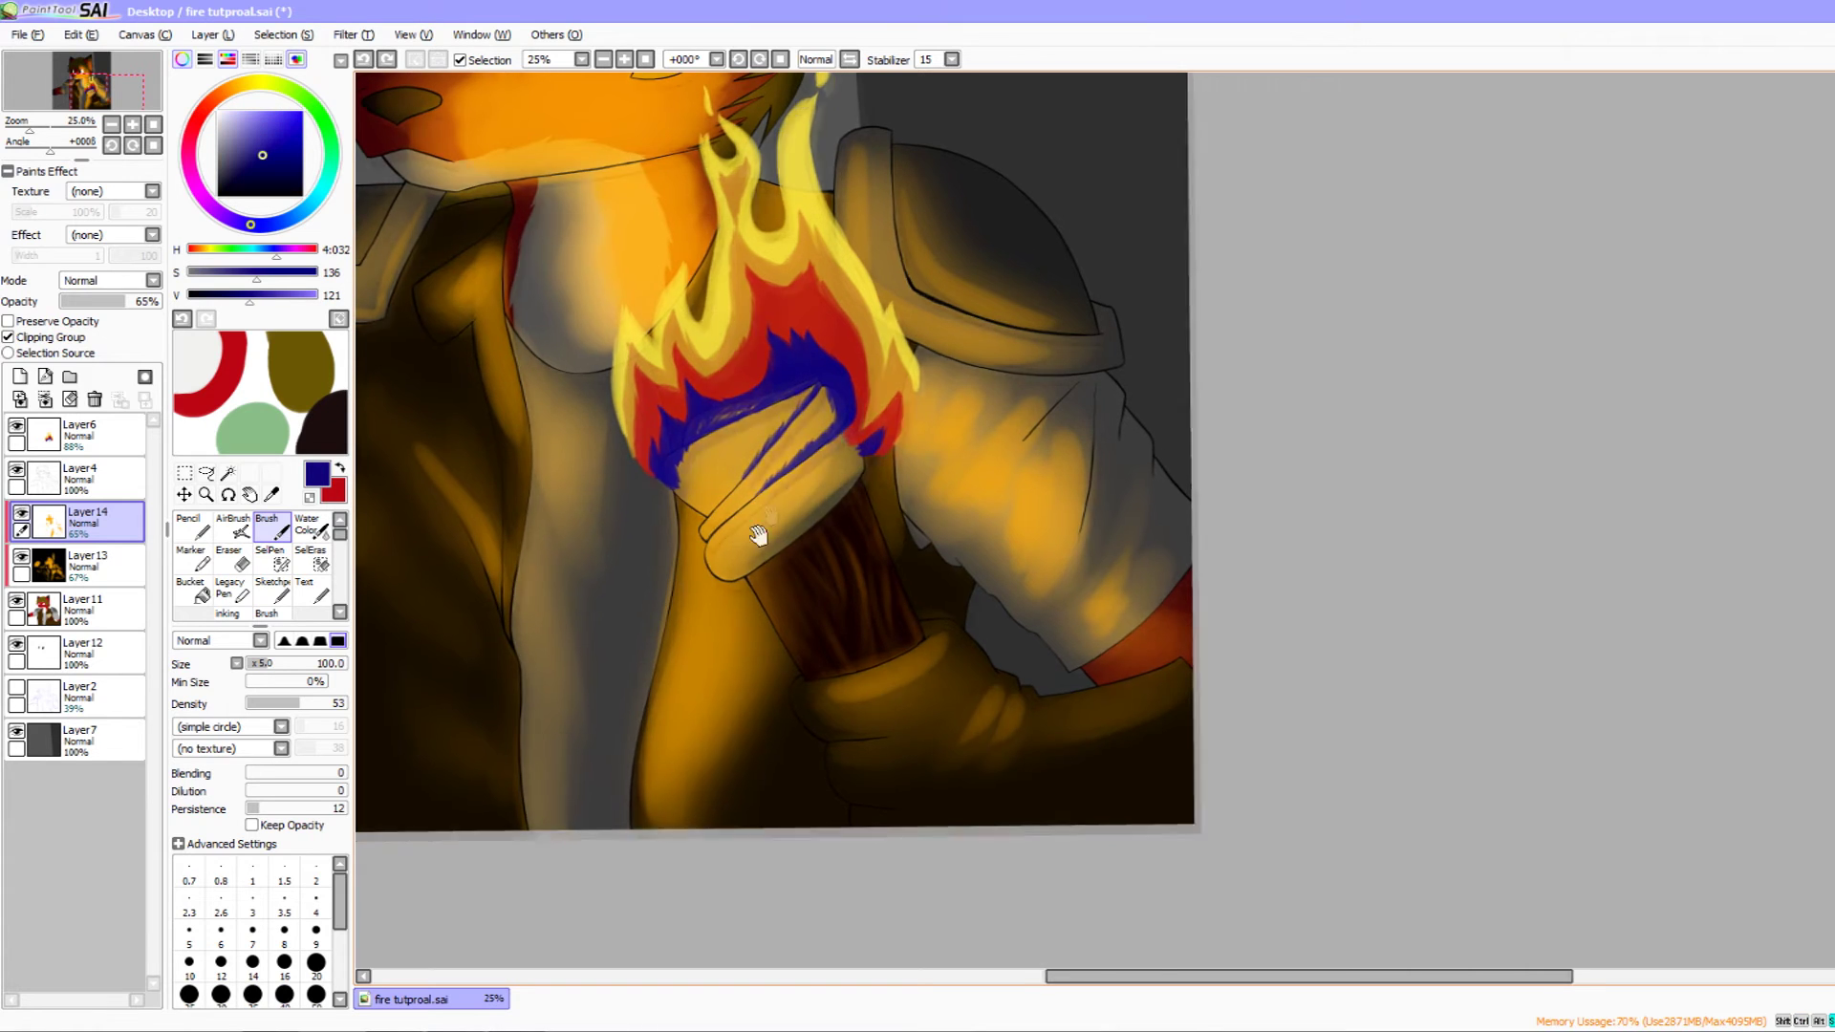
left_click_drag(775, 487, 728, 520)
key("ctrl+z")
left_click_drag(845, 422, 737, 520)
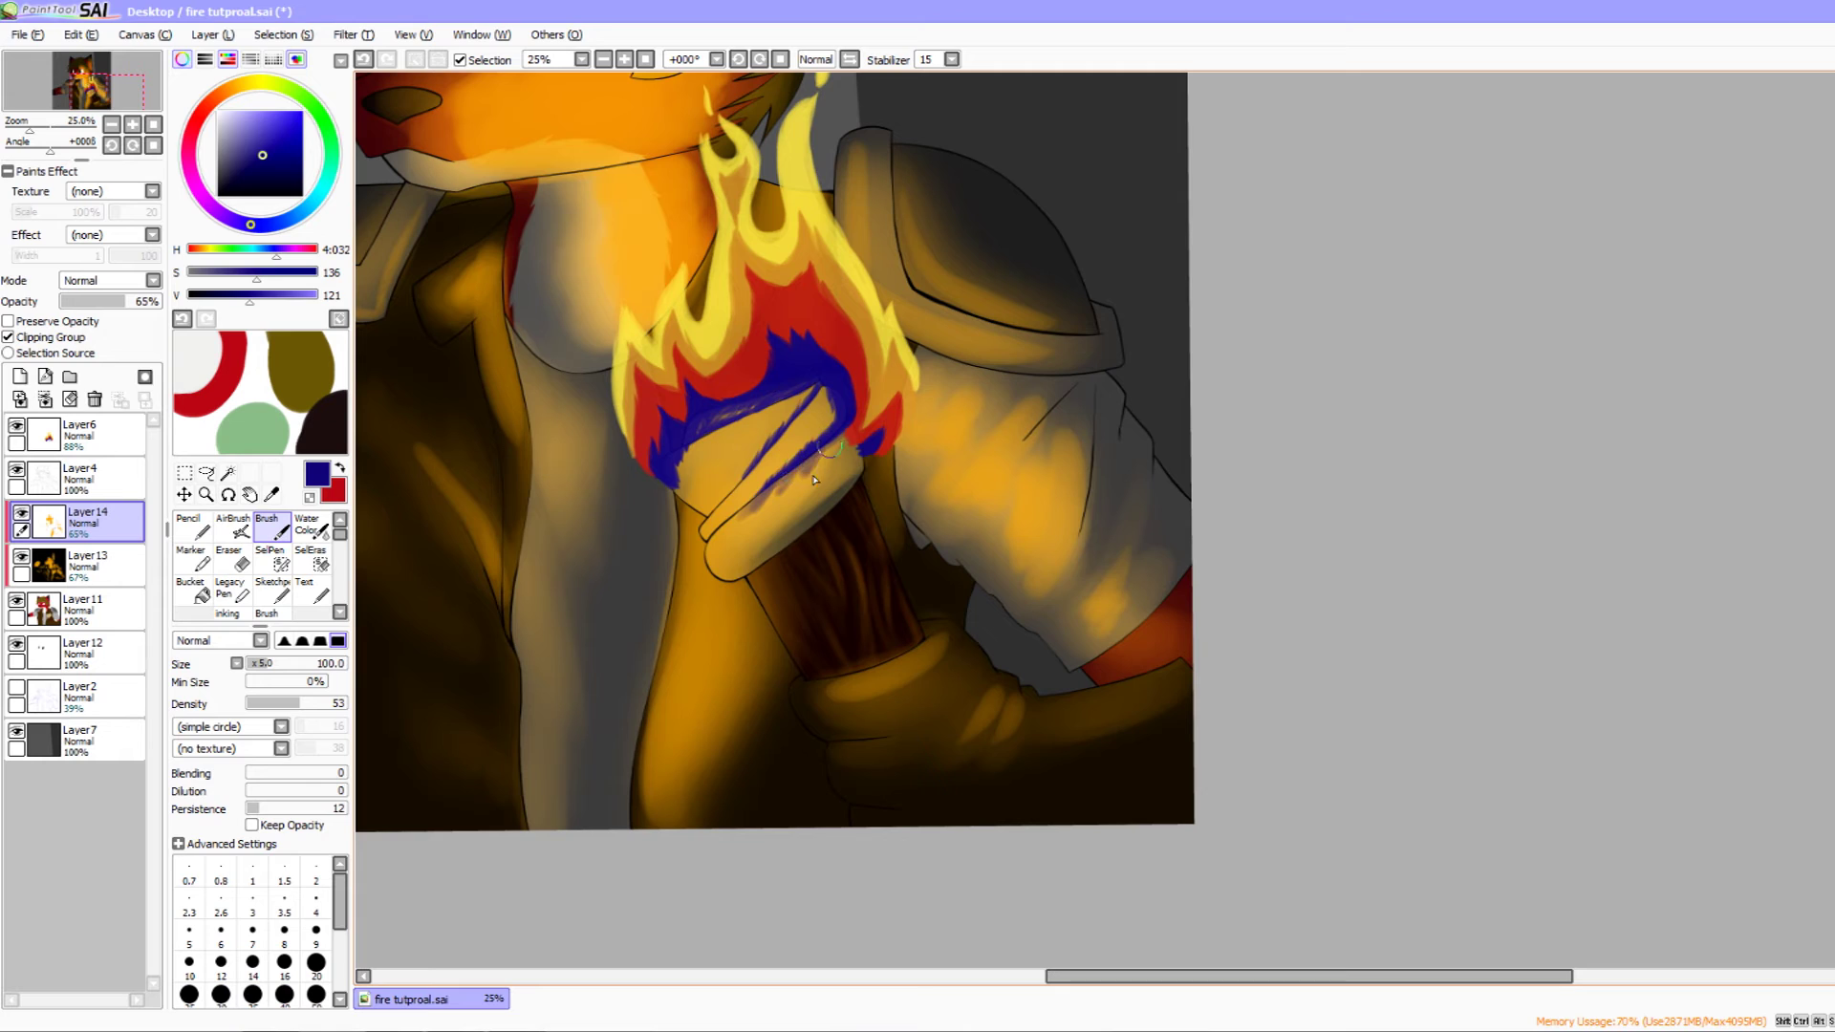
left_click_drag(805, 400, 763, 468)
mouse_move(826, 392)
left_mouse_down()
mouse_move(734, 499)
mouse_move(755, 411)
mouse_move(808, 392)
mouse_move(669, 473)
mouse_move(808, 390)
left_mouse_up()
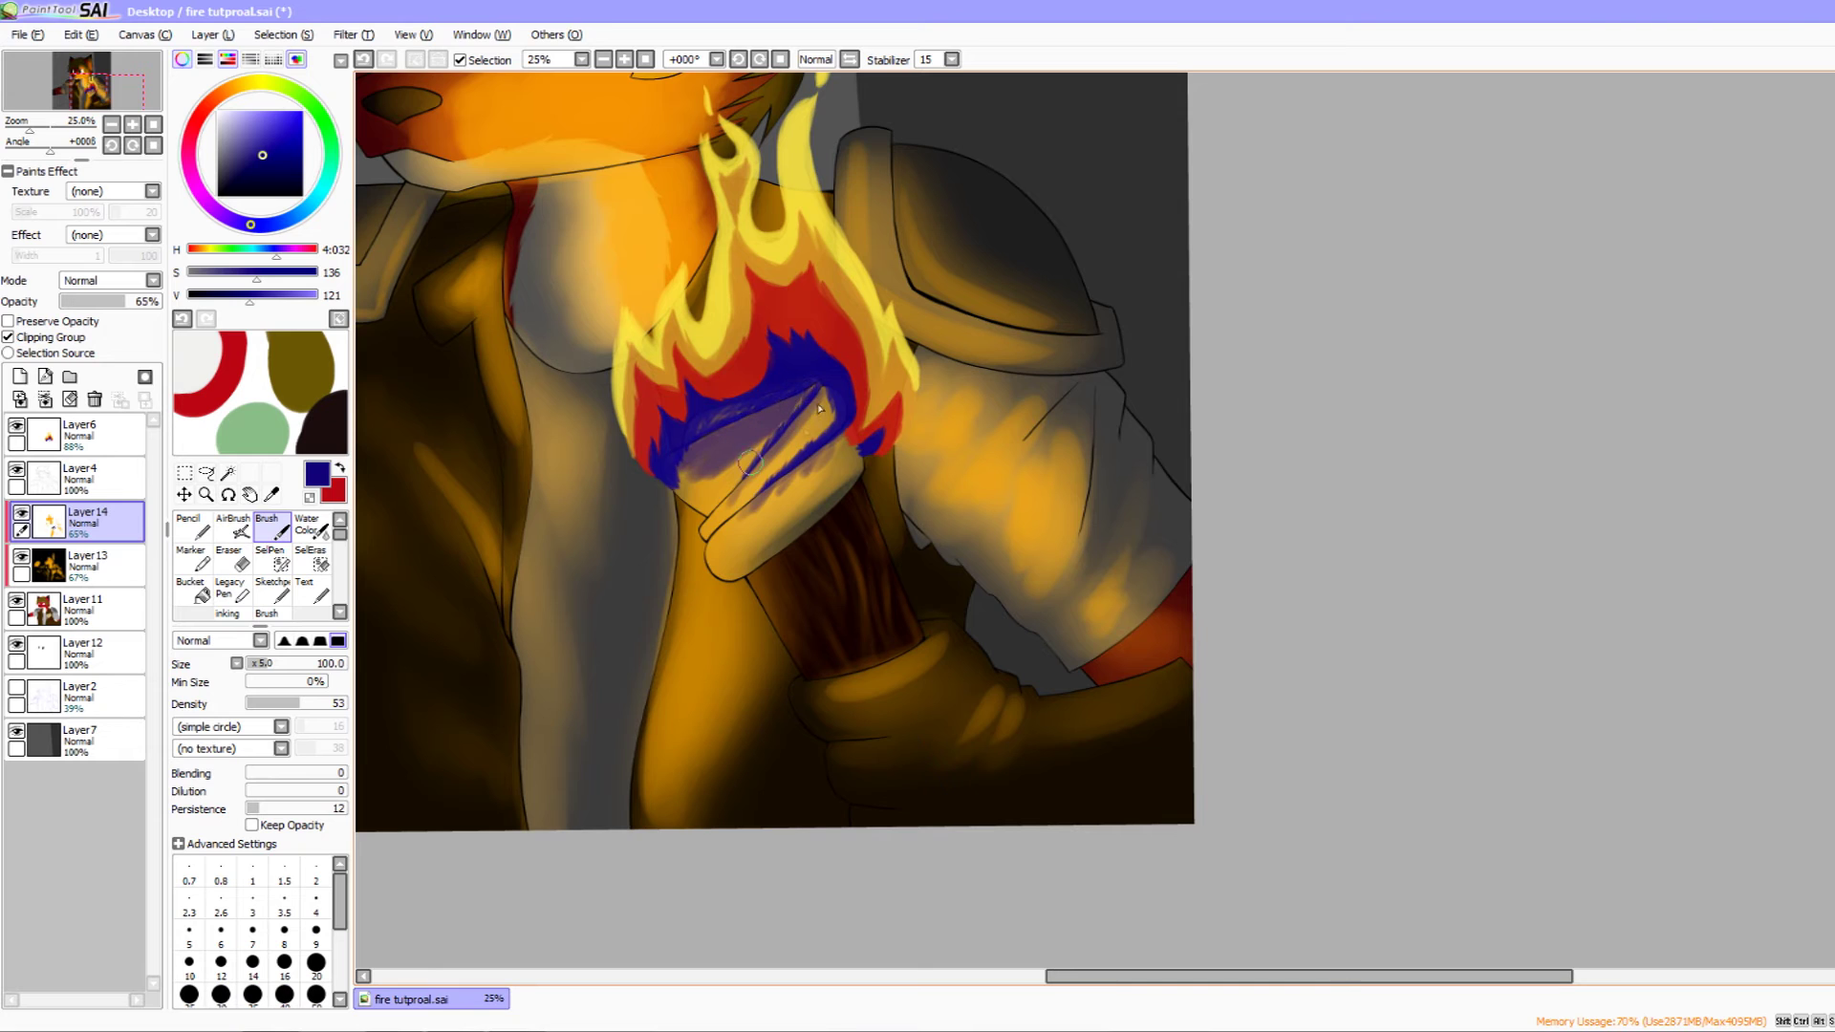
left_click_drag(740, 466, 813, 421)
- Switch to the Blur tool at size 250 and soften the blue reflection into the torch head
scroll(287, 571, "down", 2)
left_click(320, 591)
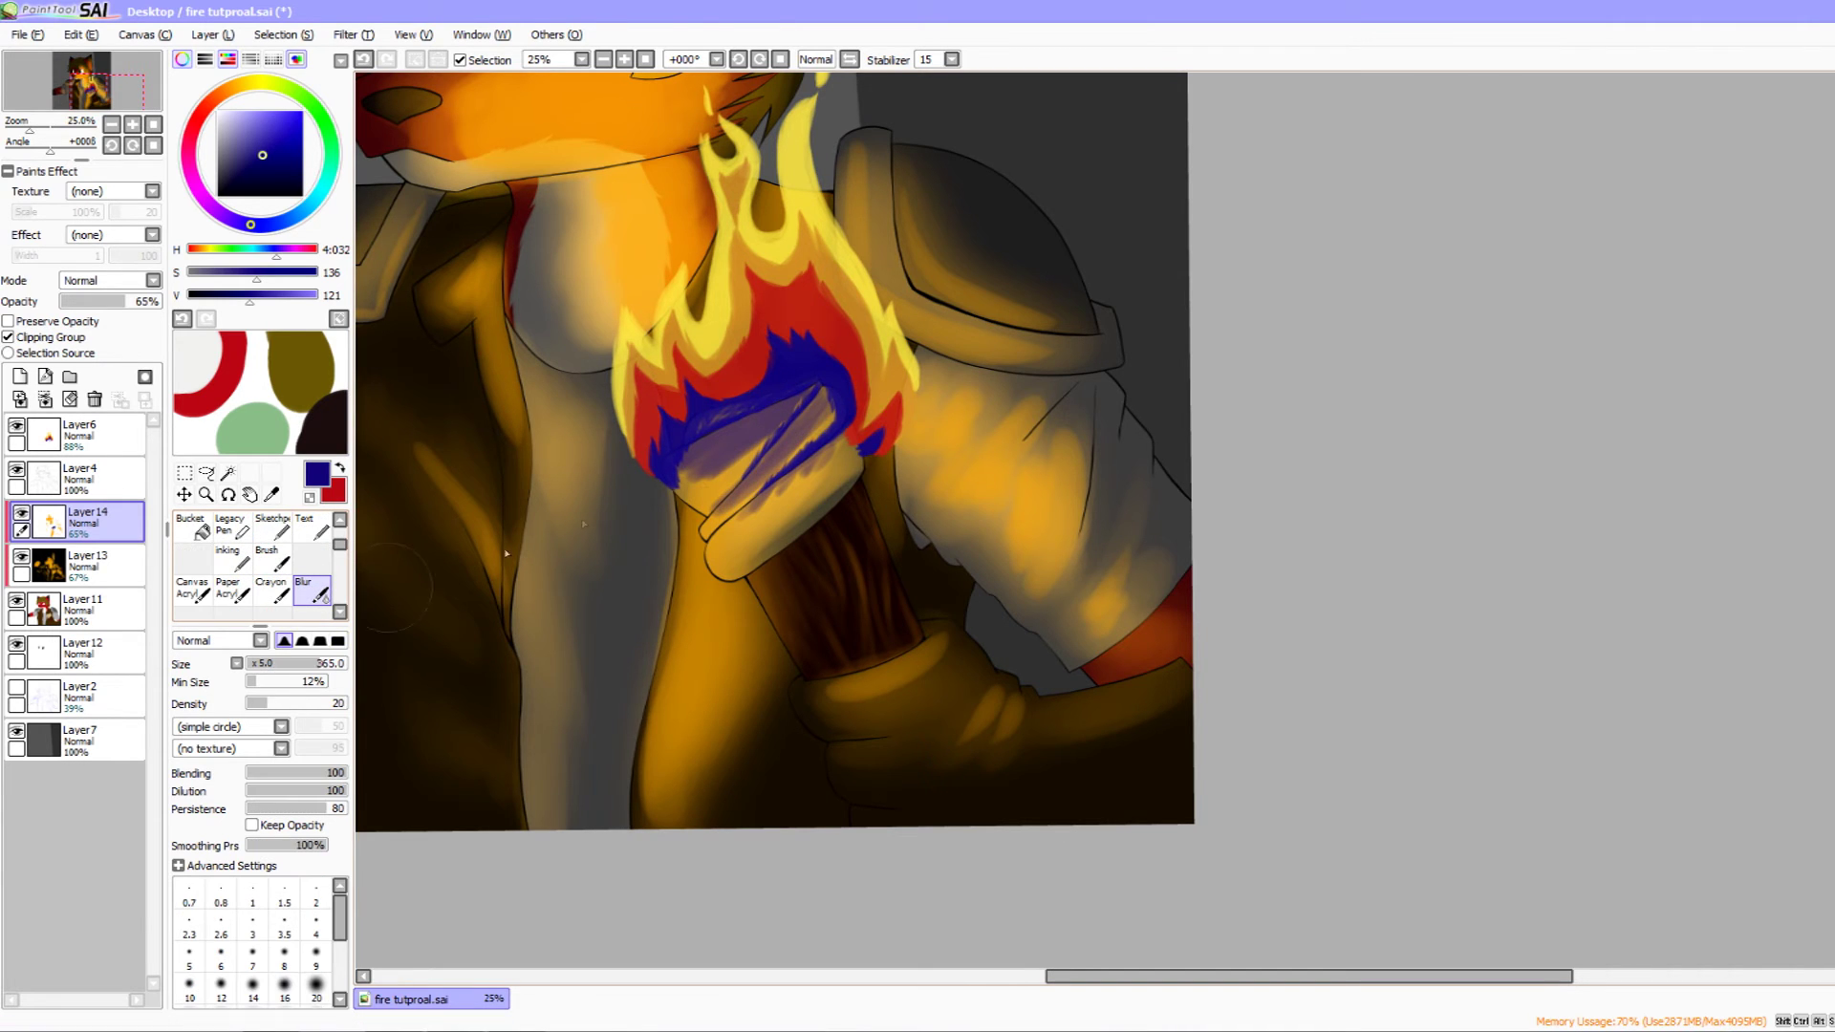
key("bracketleft")
key("bracketleft")
key("bracketleft")
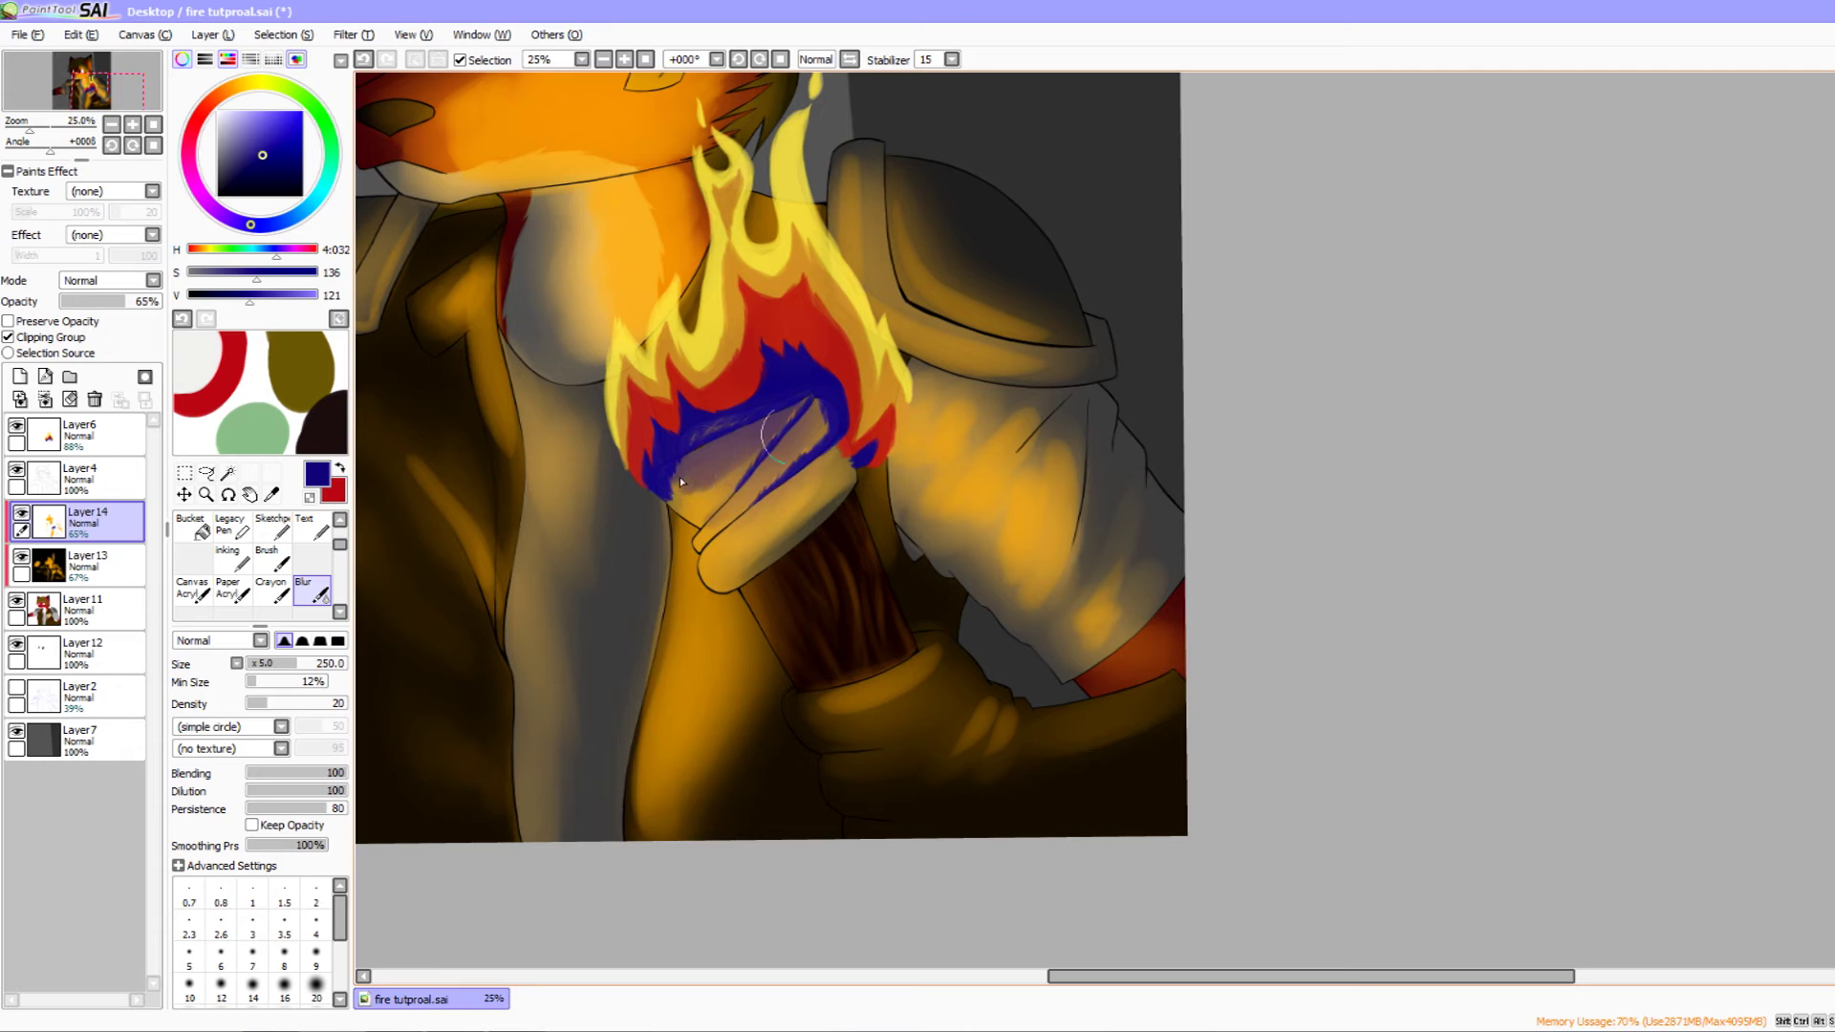
mouse_move(718, 489)
left_mouse_down()
mouse_move(686, 471)
mouse_move(815, 396)
left_mouse_up()
mouse_move(797, 414)
left_mouse_down()
mouse_move(813, 407)
mouse_move(732, 514)
left_mouse_up()
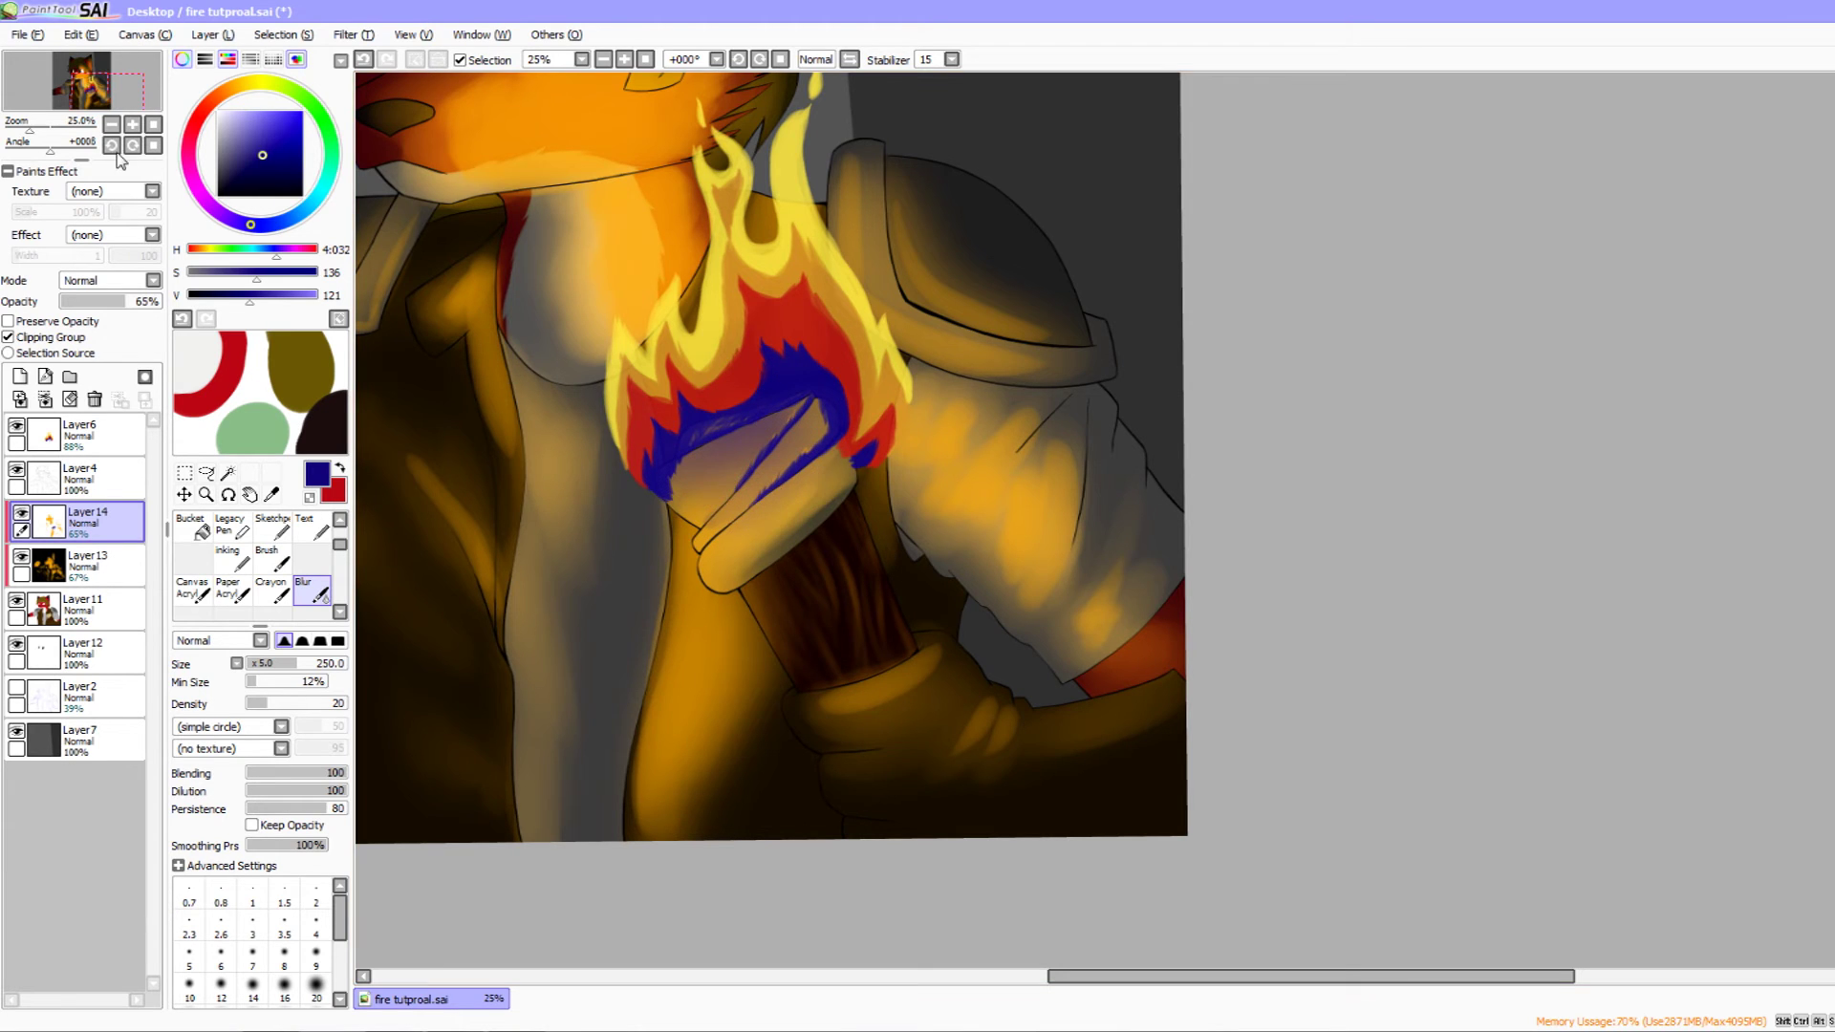
- Examine the whole picture to check how the firelight falls on the character
left_click(111, 125)
left_click(111, 125)
left_click(111, 124)
left_click_drag(372, 233, 343, 265)
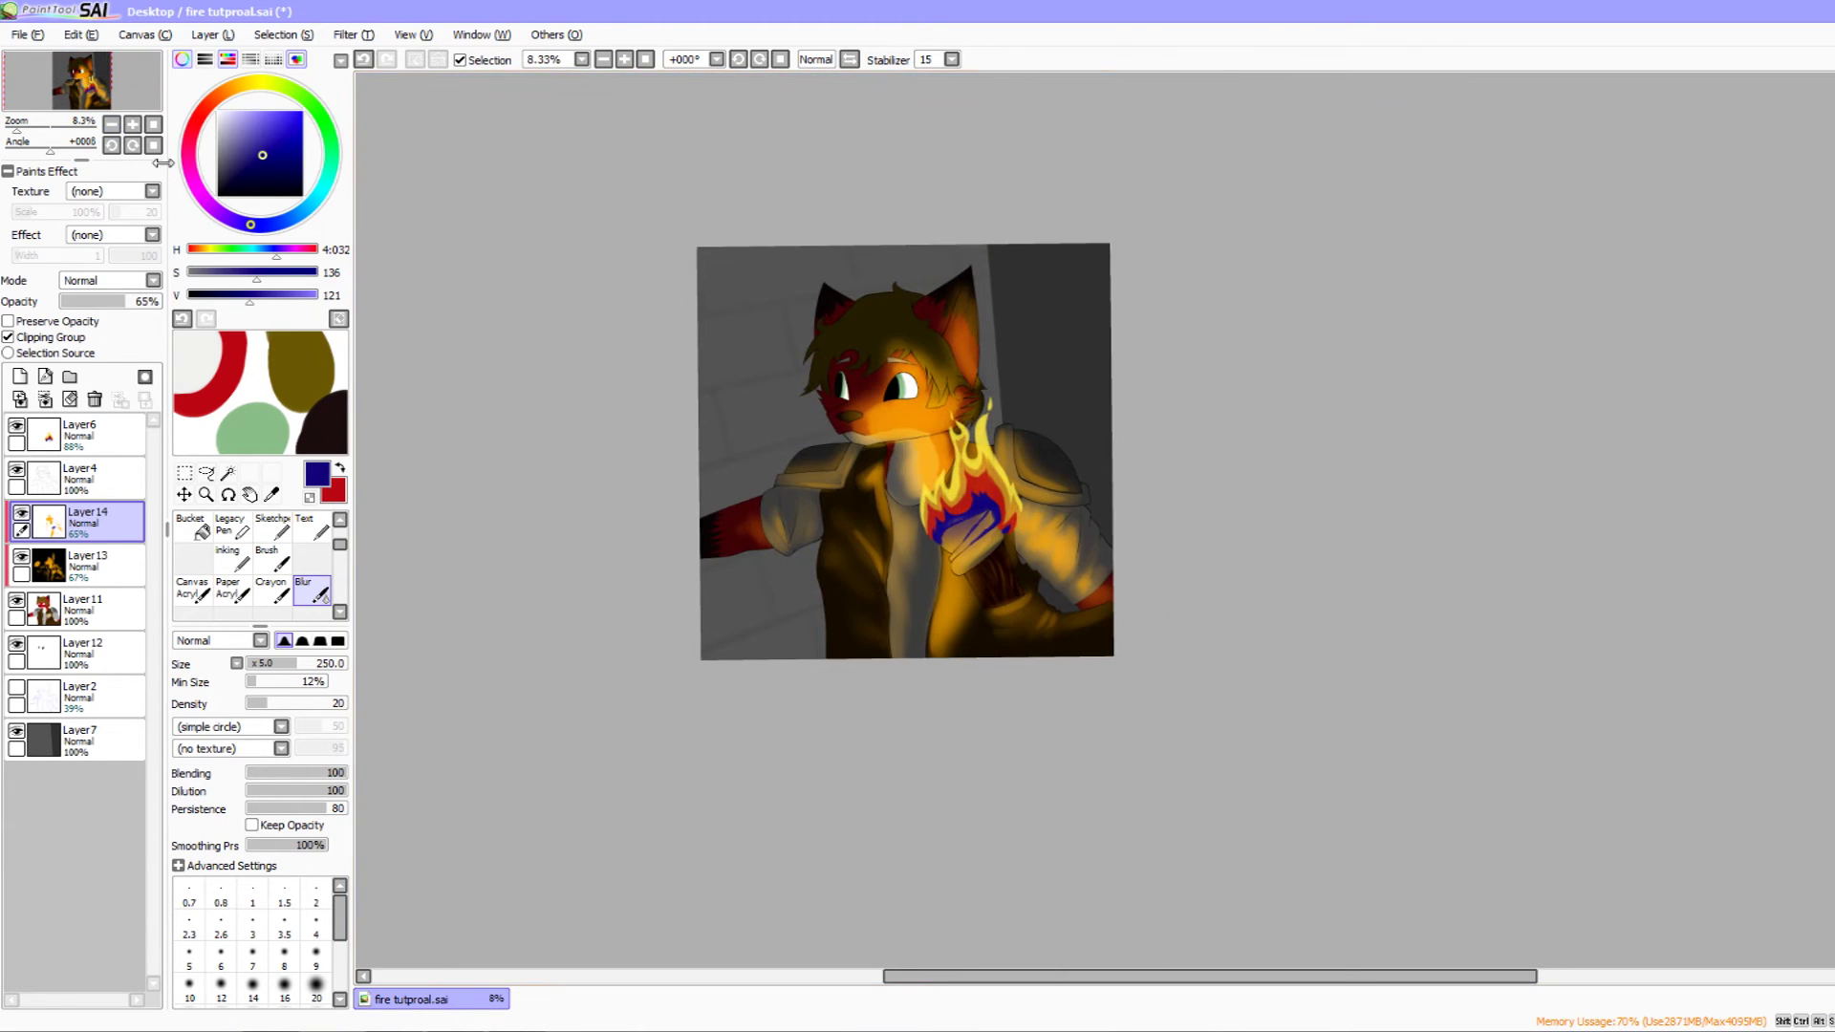
left_click(132, 124)
left_click(133, 124)
left_click_drag(684, 369, 808, 399)
left_click_drag(677, 574, 667, 686)
left_click_drag(626, 380, 589, 406)
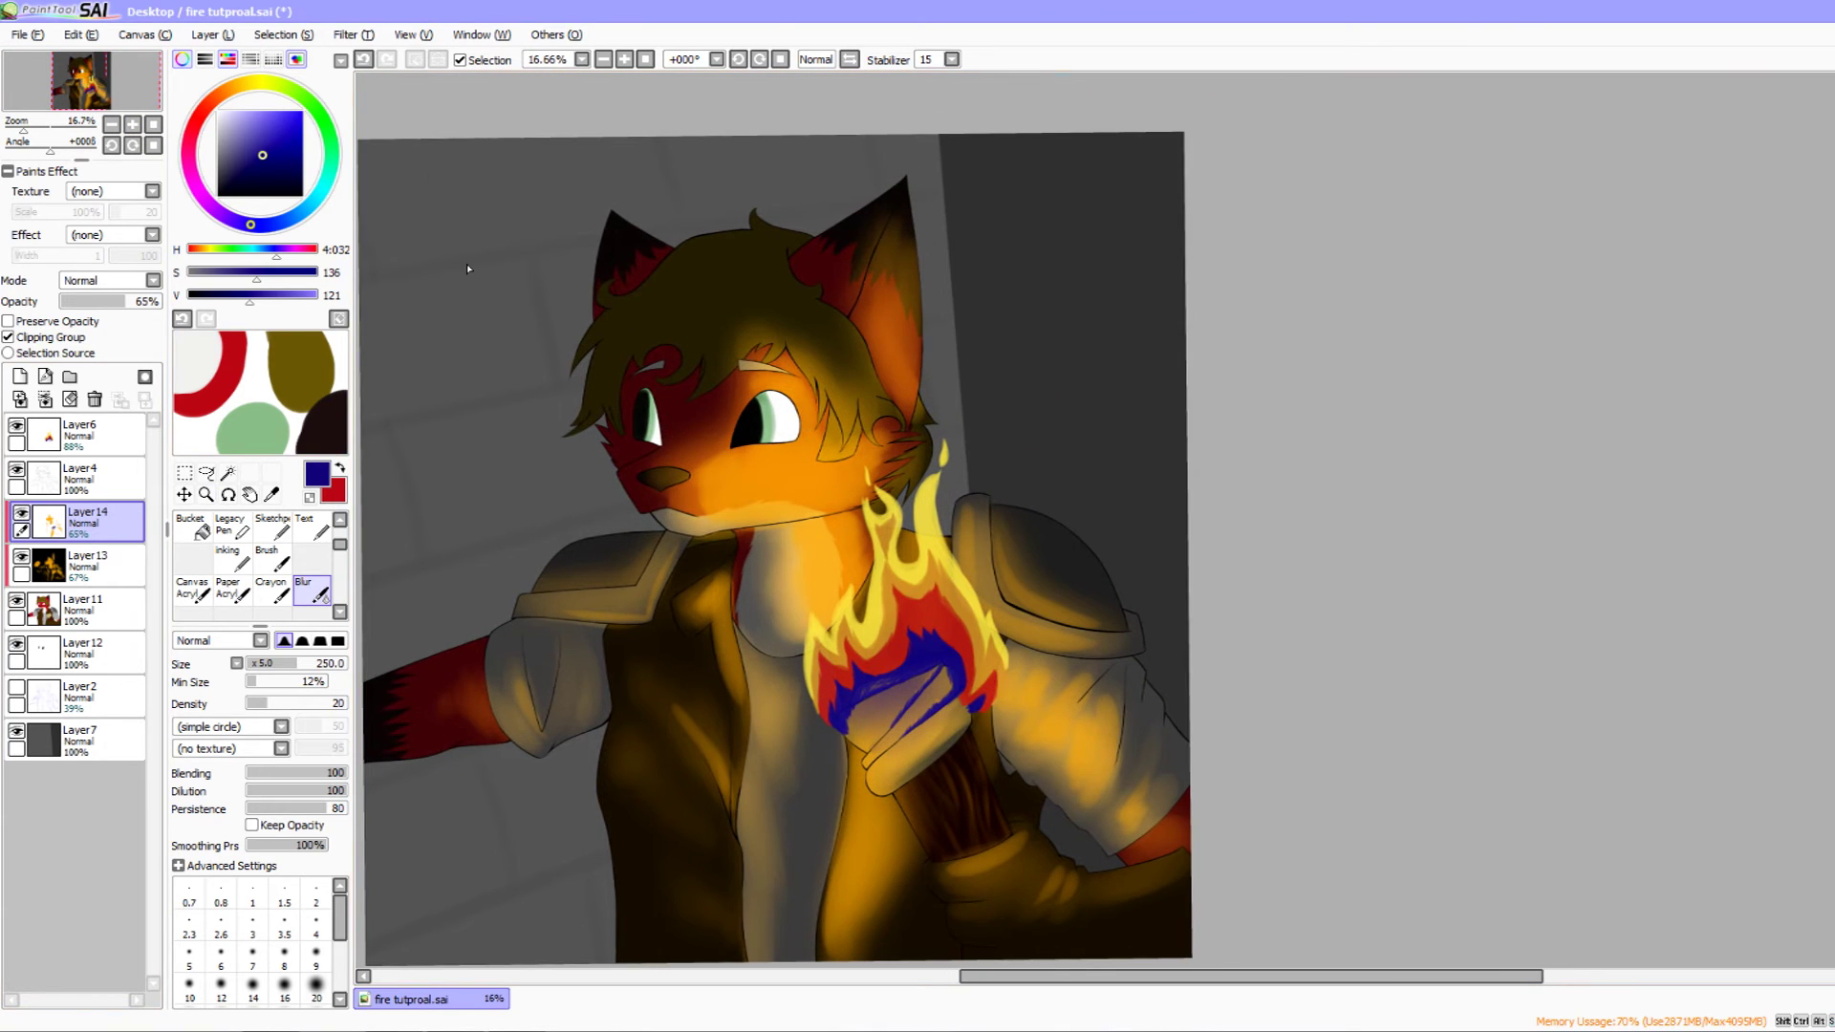
left_click_drag(790, 557, 688, 485)
- Sample orange from the face, adjust it to a saturated orange with value 242, and switch back to the Brush
right_click(729, 423)
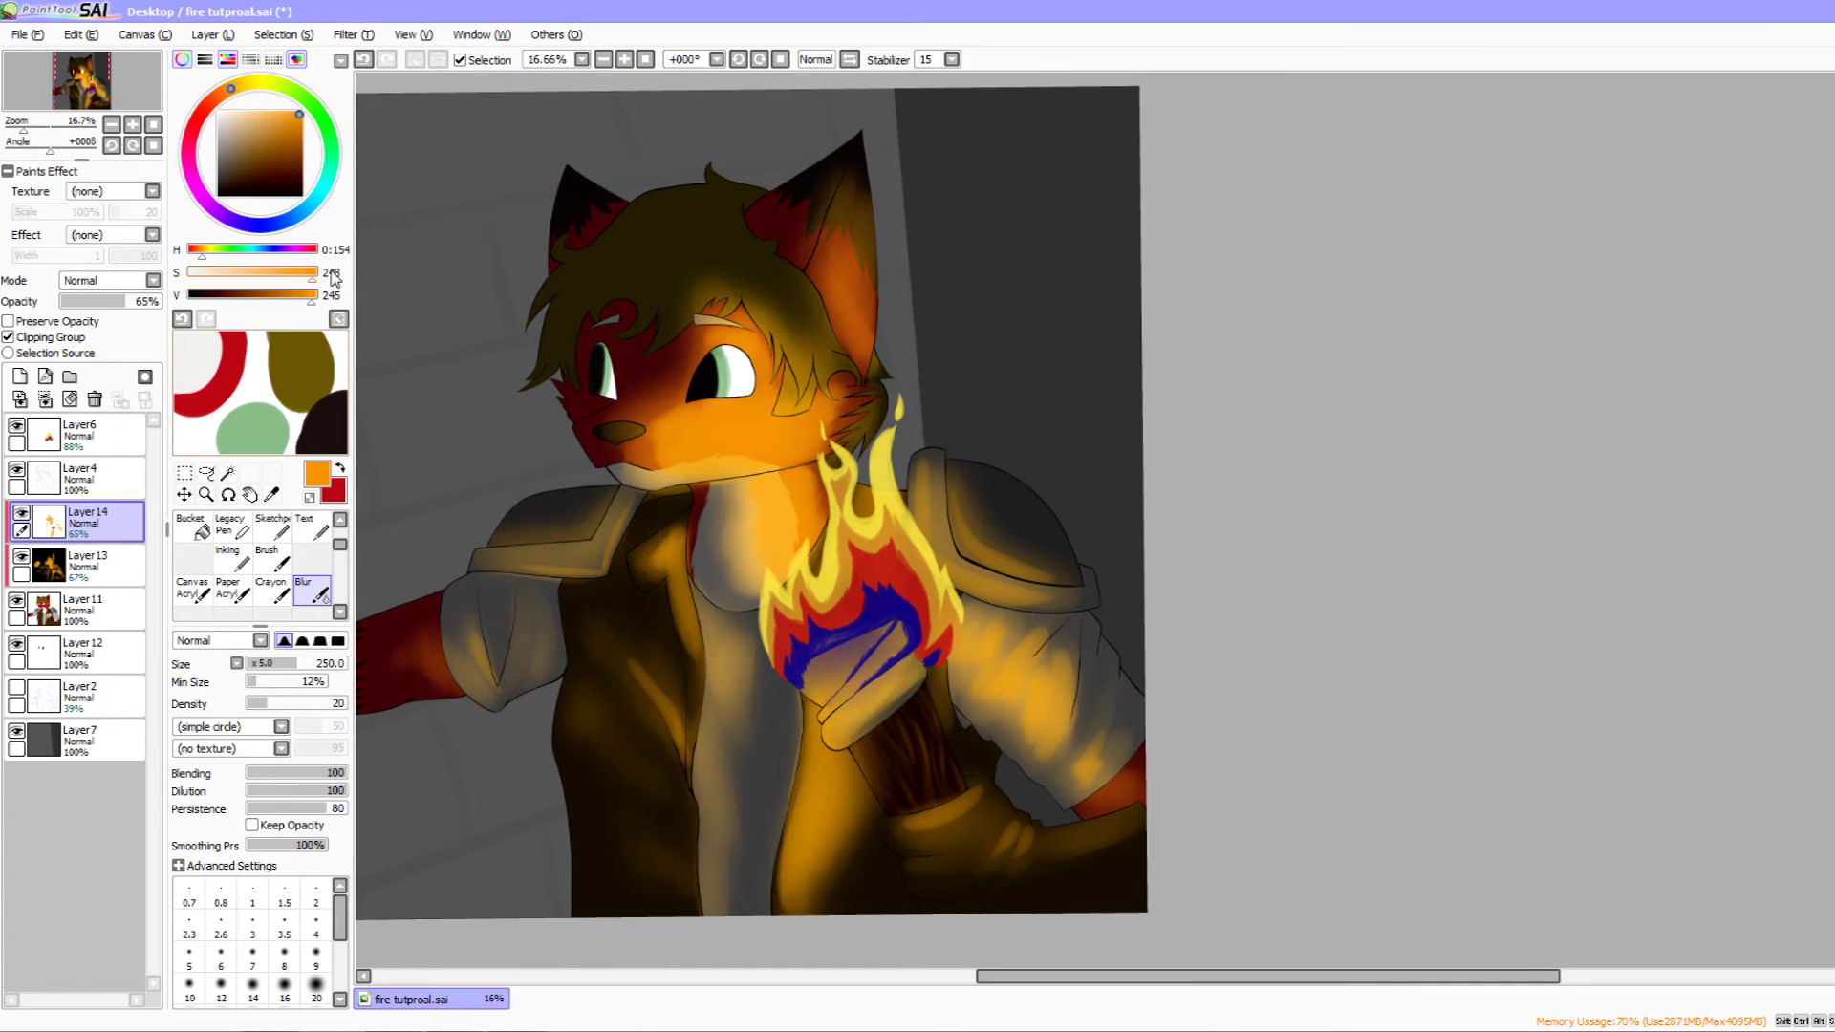
left_click(240, 86)
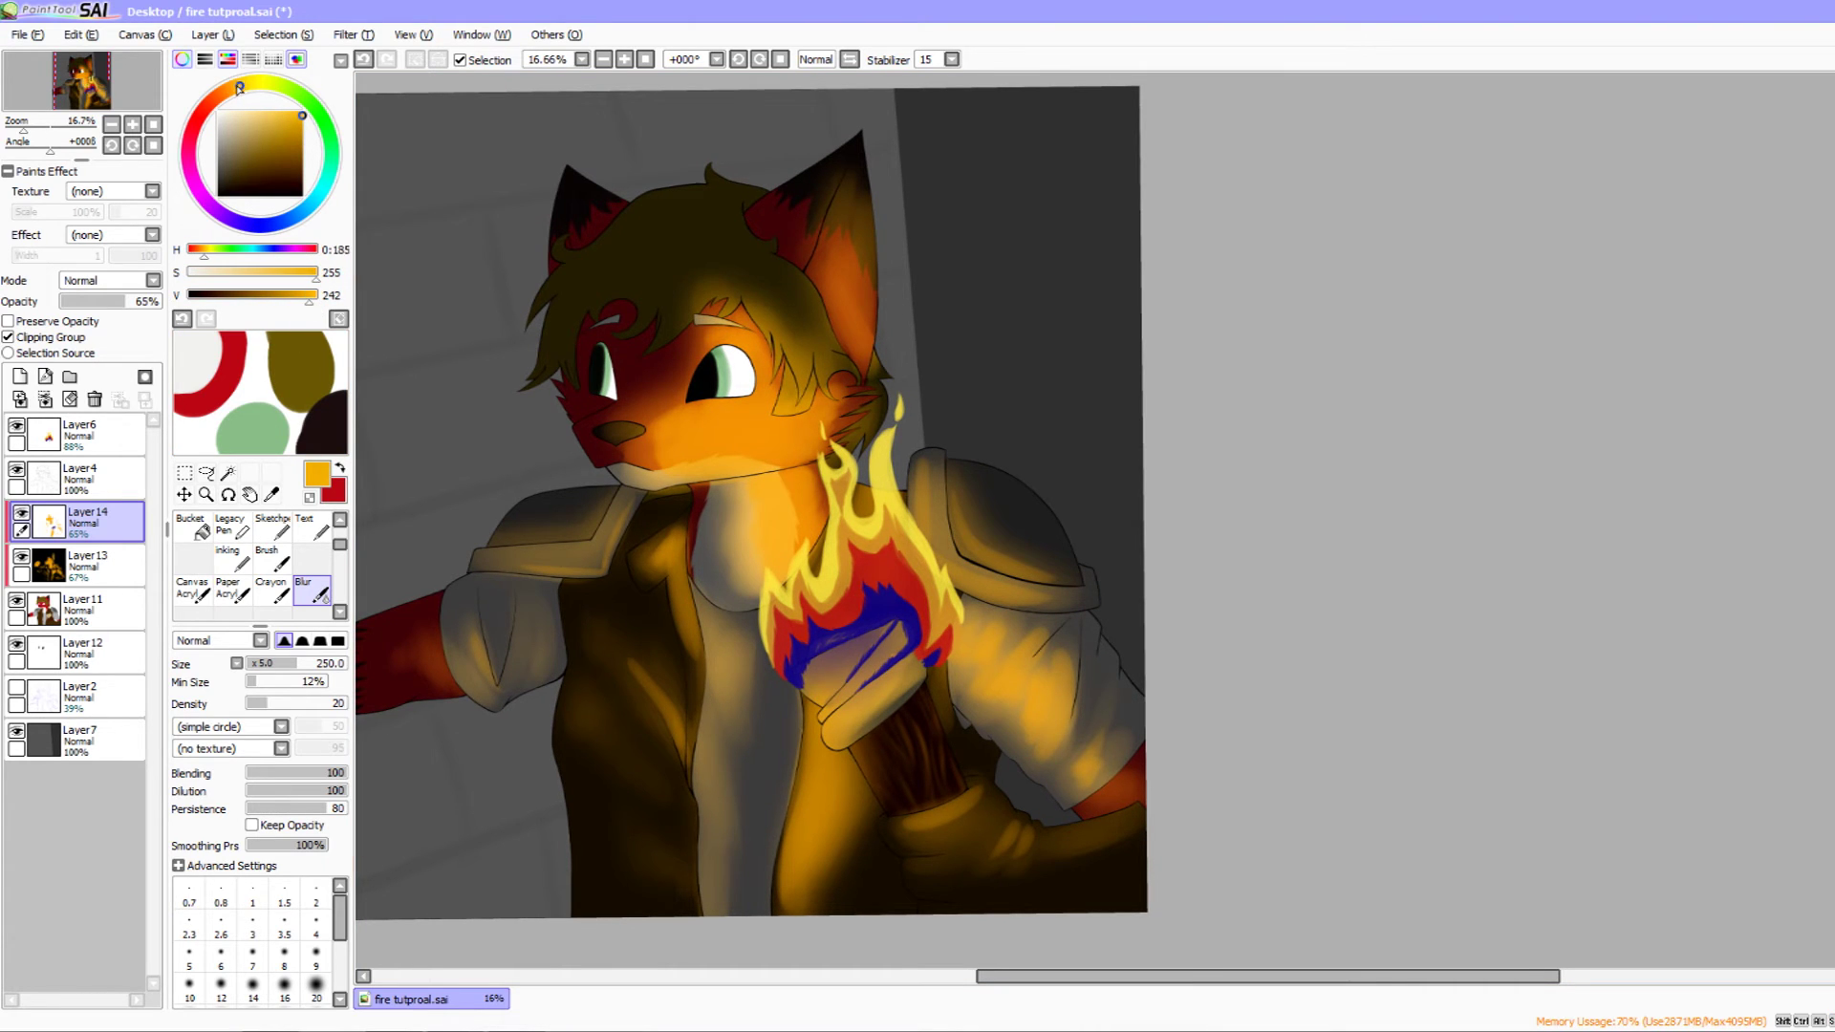
left_click(134, 126)
left_click(134, 126)
mouse_move(475, 246)
left_mouse_down()
mouse_move(631, 554)
mouse_move(703, 587)
left_mouse_up()
left_click(341, 521)
left_click(339, 519)
left_click(272, 527)
- Paint thin orange highlight strands in the hair beside and above the torch-side eye, undoing the strokes that do not fit
mouse_move(847, 426)
left_mouse_down()
mouse_move(881, 447)
mouse_move(861, 410)
left_mouse_up()
left_click_drag(892, 545, 895, 429)
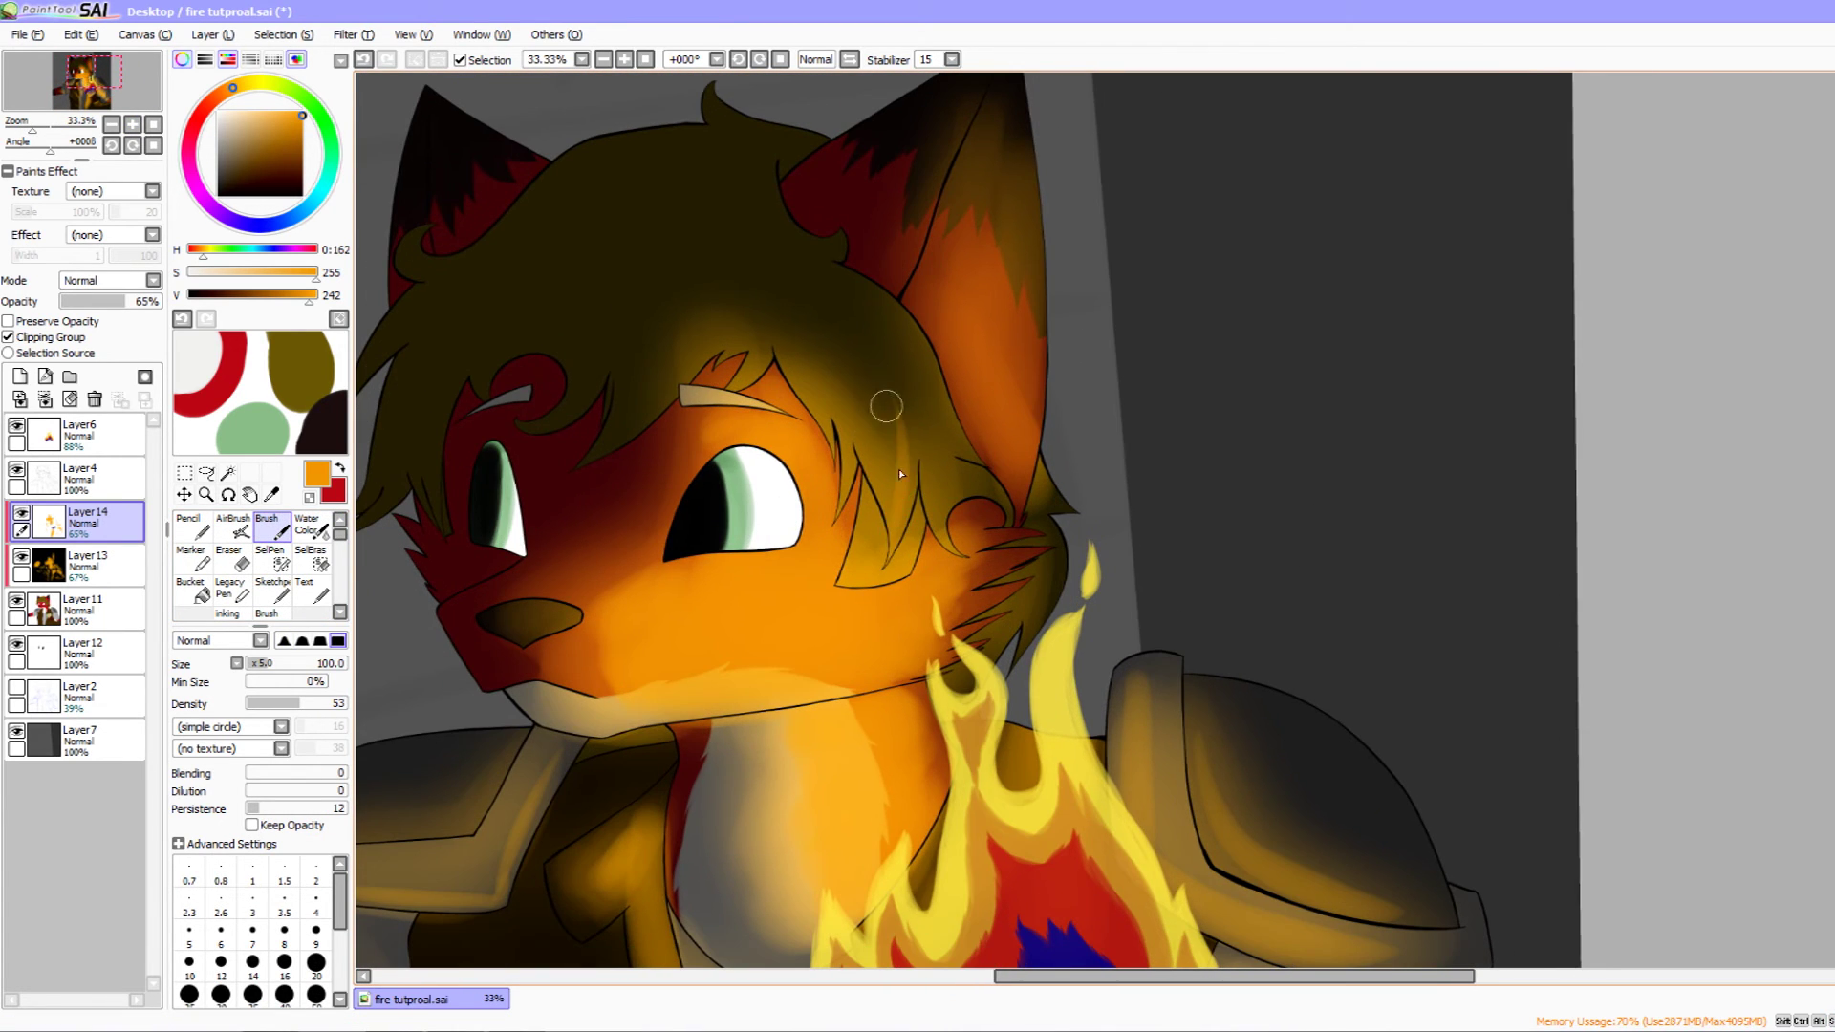
left_click_drag(841, 341, 853, 364)
mouse_move(870, 485)
left_mouse_down()
mouse_move(881, 520)
mouse_move(834, 371)
mouse_move(853, 429)
left_mouse_up()
key("ctrl+z")
left_click_drag(856, 529, 819, 378)
mouse_move(778, 476)
left_mouse_down()
mouse_move(809, 395)
mouse_move(792, 450)
mouse_move(812, 410)
left_mouse_up()
mouse_move(700, 496)
left_mouse_down()
mouse_move(790, 427)
mouse_move(799, 364)
left_mouse_up()
key("ctrl+z")
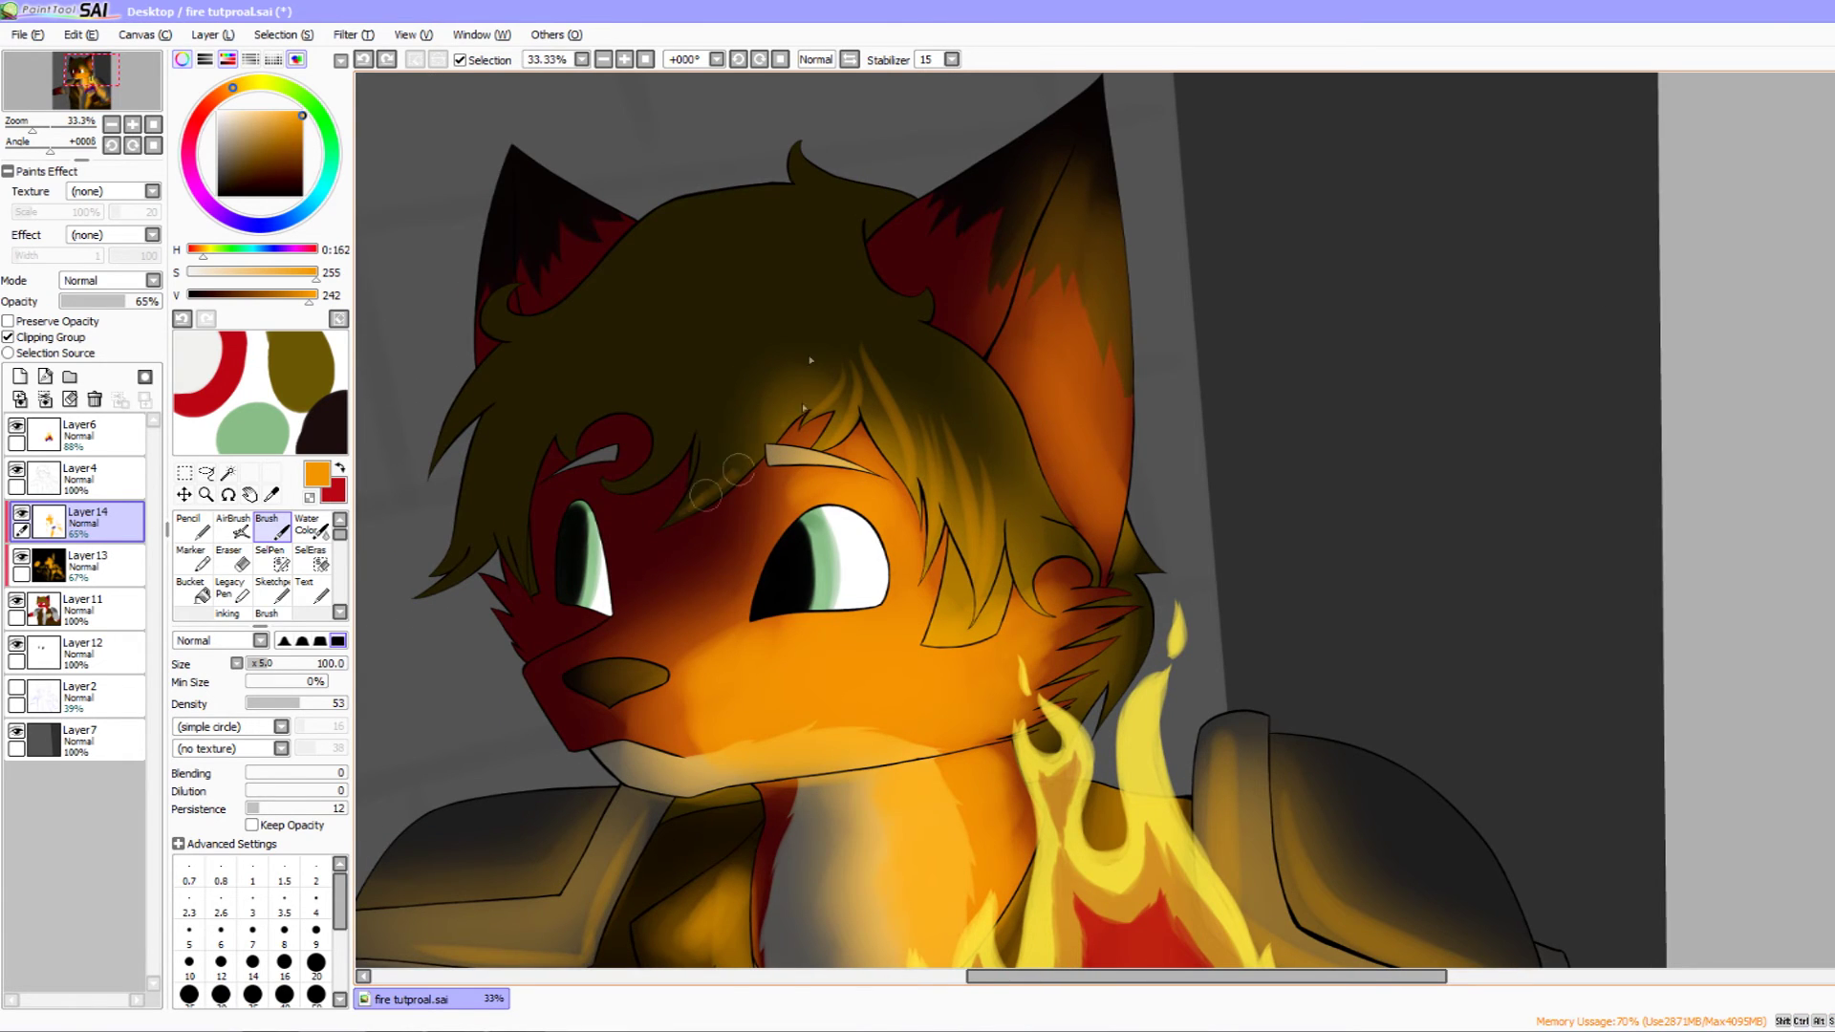
- Paint orange highlight strands through the middle of the fringe above the forehead, undoing the unwanted strokes
left_click_drag(720, 443, 738, 471)
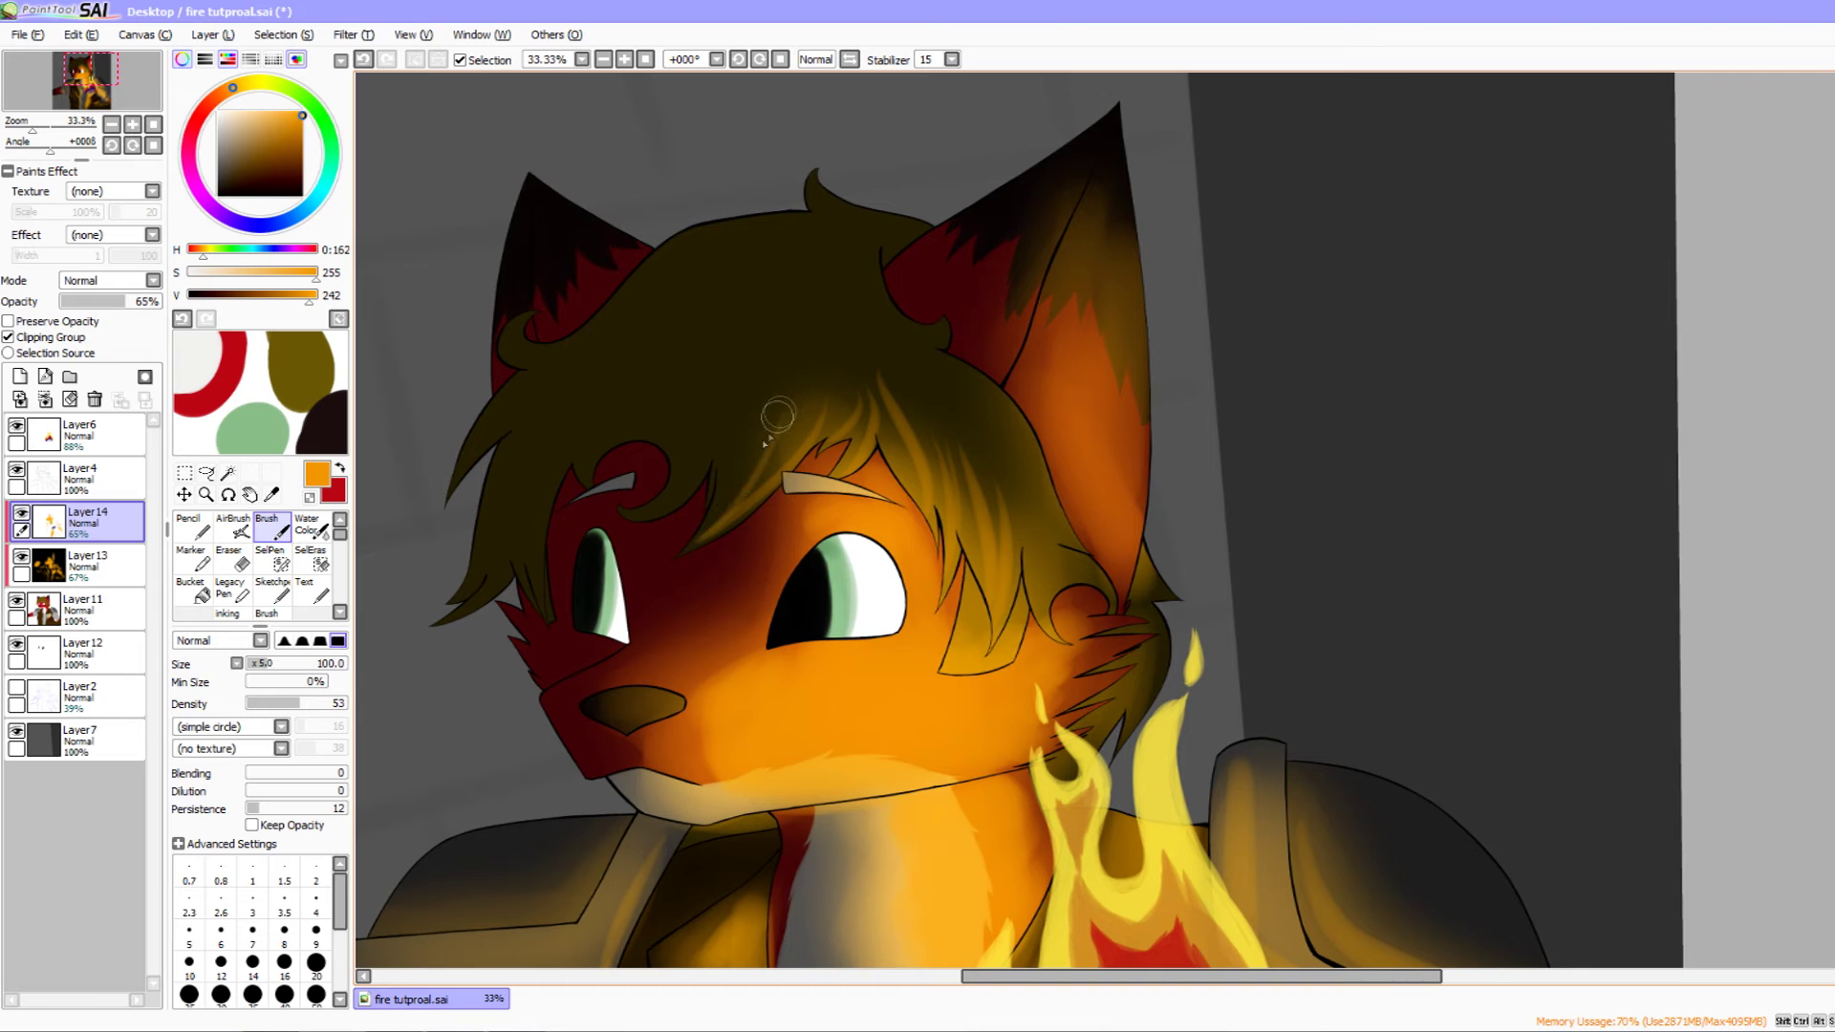
left_click_drag(749, 431, 772, 445)
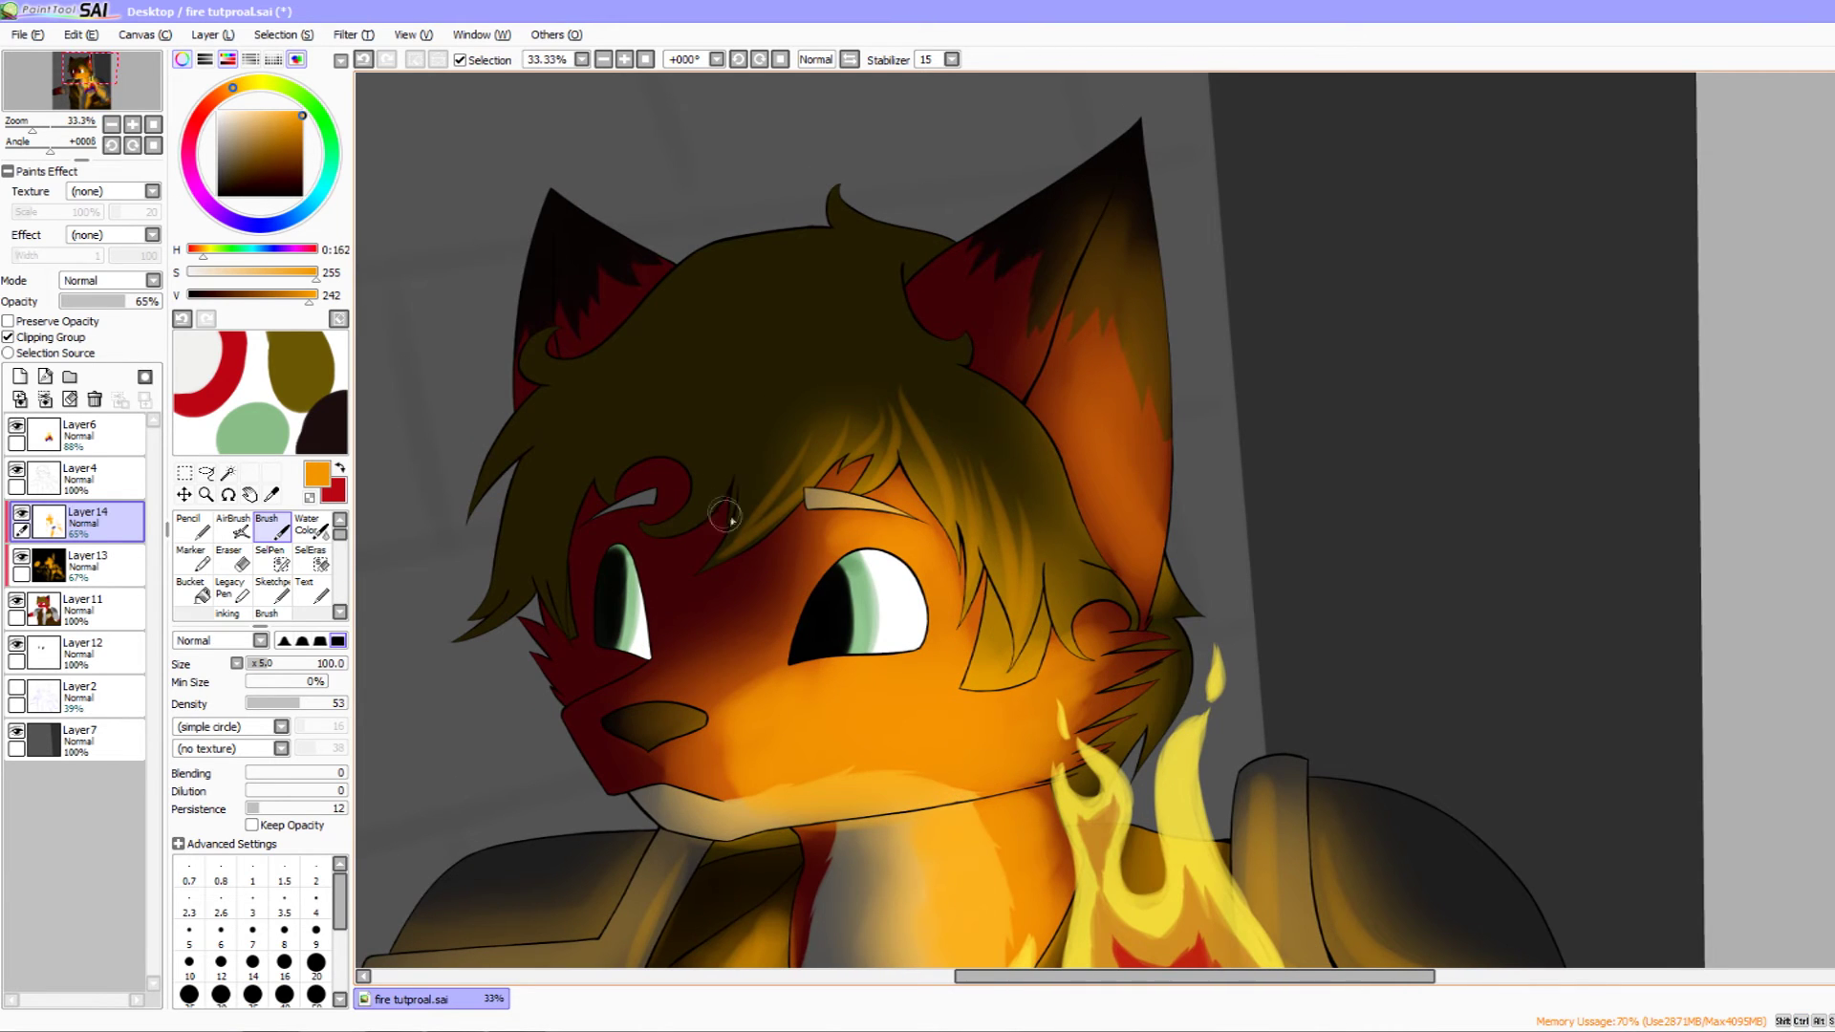
left_click_drag(753, 521, 739, 495)
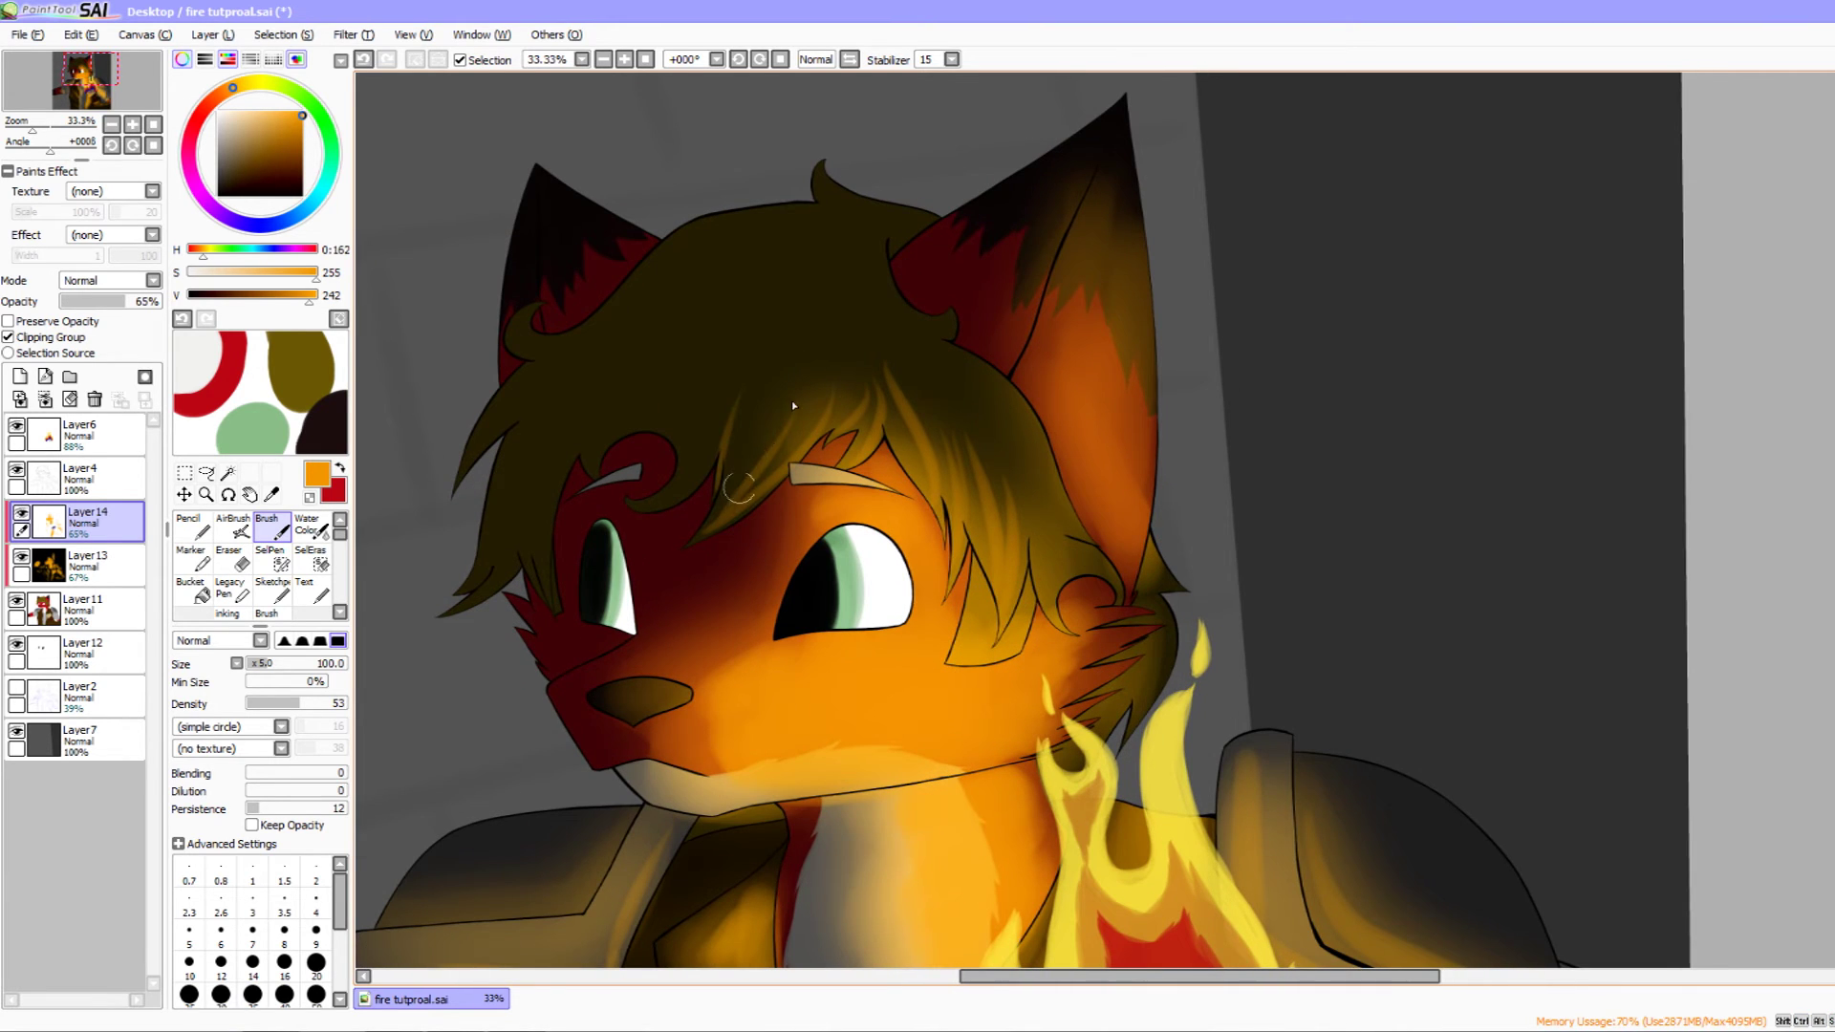
left_click_drag(798, 417, 887, 397)
key("ctrl+z")
key("ctrl+z")
key("ctrl+z")
left_click_drag(812, 397, 830, 399)
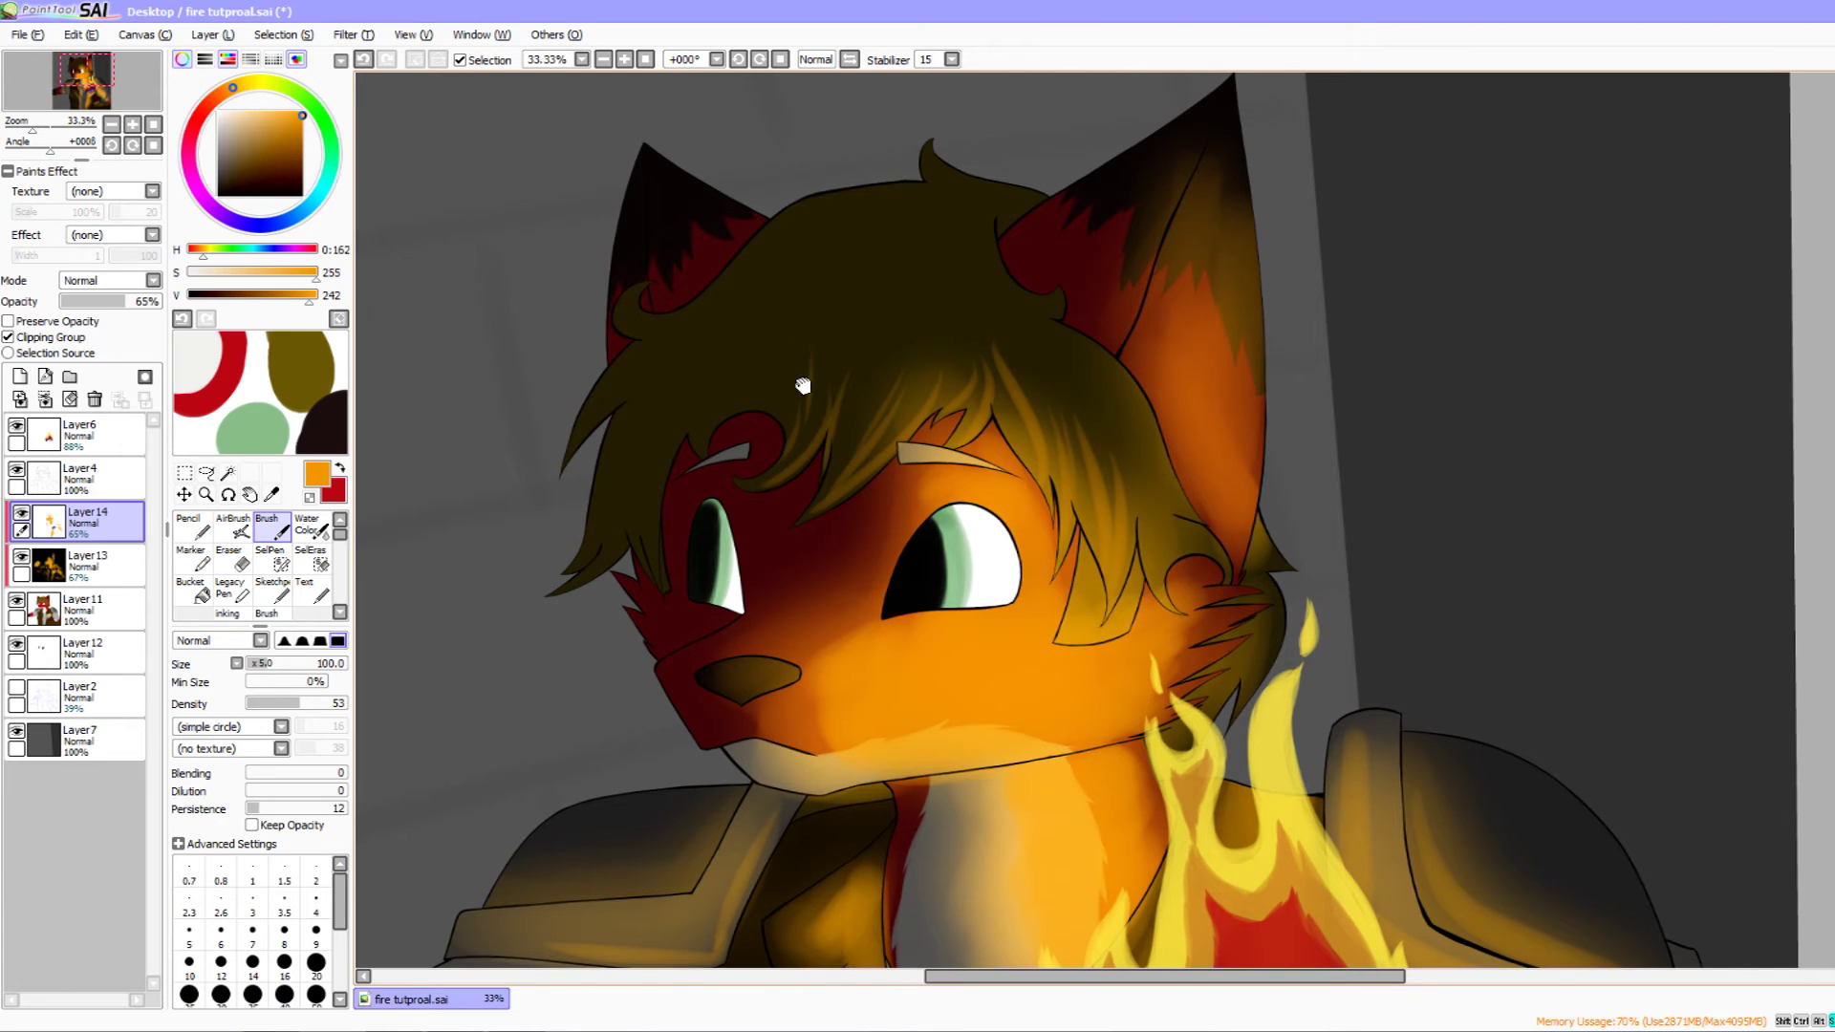
left_click_drag(803, 384, 792, 392)
- Paint orange highlight strands in the fringe over the far eyebrow, redoing each stroke until it fits
left_click_drag(694, 453, 747, 378)
key("ctrl+z")
left_click_drag(692, 458, 746, 380)
key("ctrl+z")
mouse_move(693, 456)
left_mouse_down()
mouse_move(749, 380)
mouse_move(765, 421)
mouse_move(807, 401)
left_mouse_up()
left_click_drag(732, 556, 763, 368)
key("ctrl+z")
left_click_drag(733, 554, 774, 389)
mouse_move(762, 423)
left_mouse_down()
mouse_move(678, 436)
mouse_move(723, 457)
mouse_move(722, 391)
left_mouse_up()
key("ctrl+z")
mouse_move(746, 402)
left_mouse_down()
mouse_move(729, 418)
mouse_move(714, 372)
mouse_move(674, 377)
mouse_move(738, 369)
left_mouse_up()
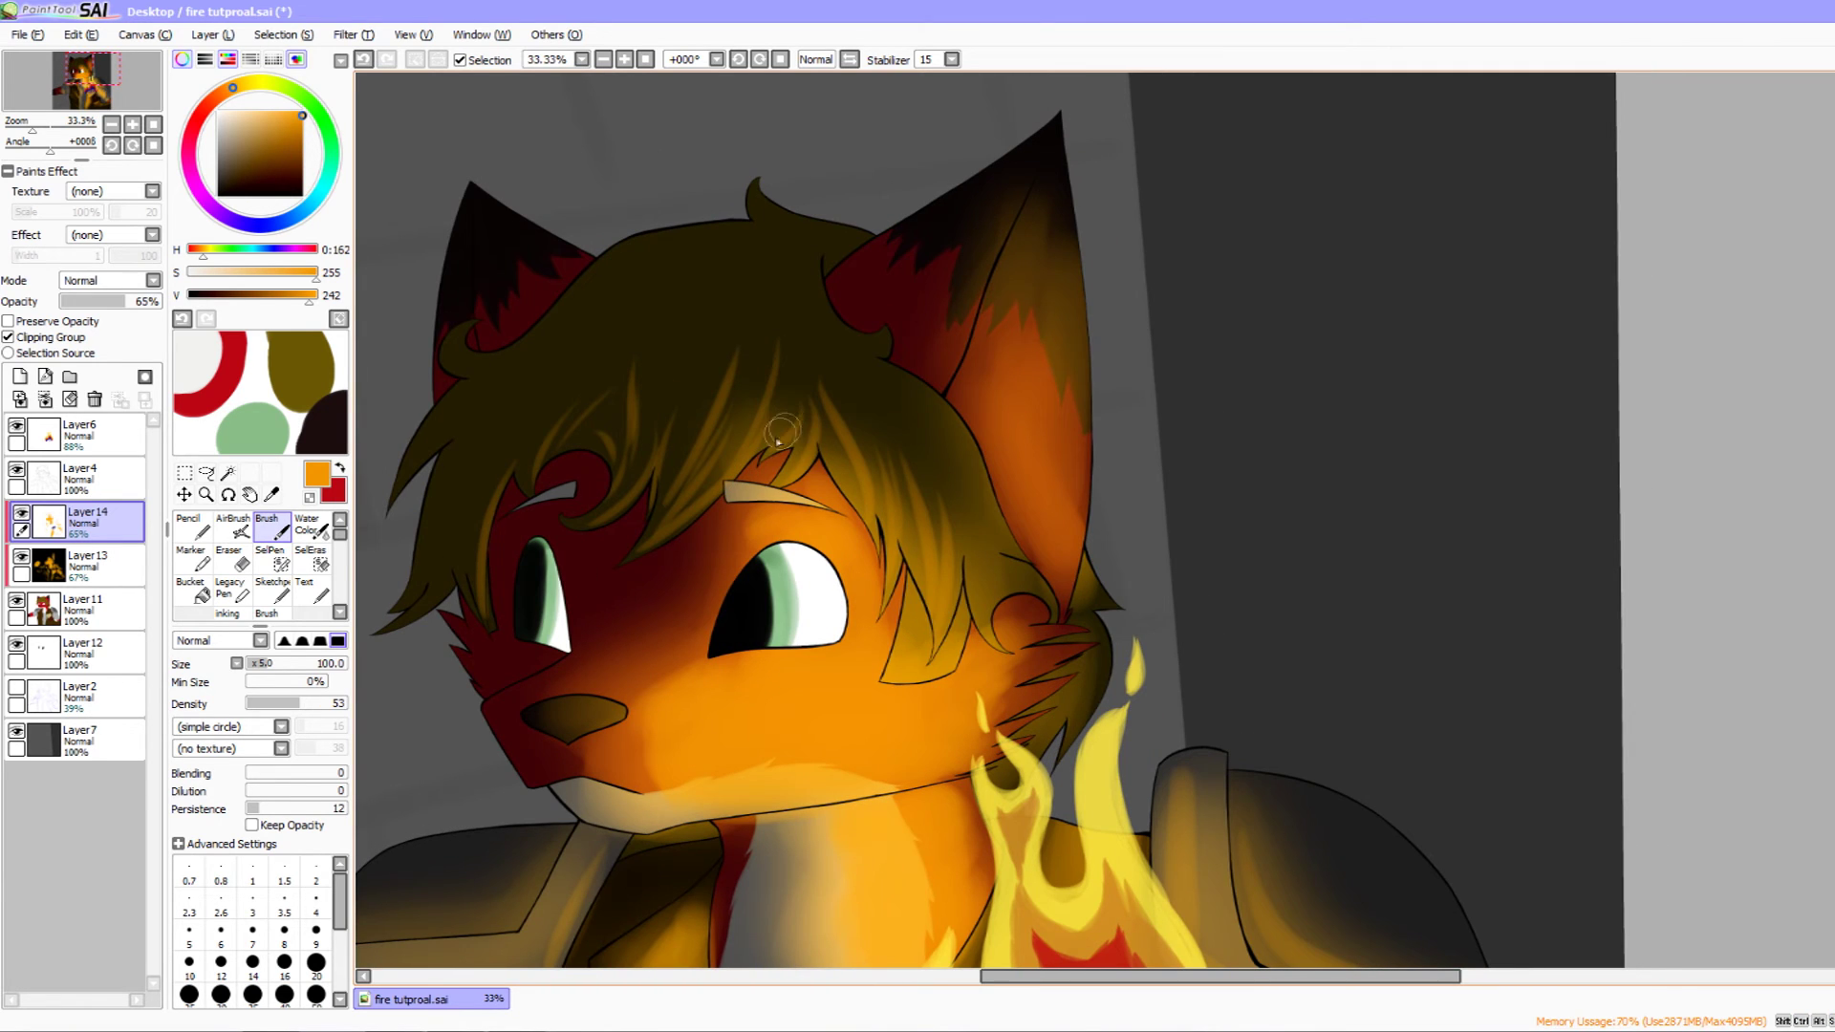
- Add orange highlight strands to the hair between the torch-side eyebrow and the ear, down to the cheek fur
mouse_move(779, 409)
left_mouse_down()
mouse_move(704, 369)
mouse_move(772, 396)
left_mouse_up()
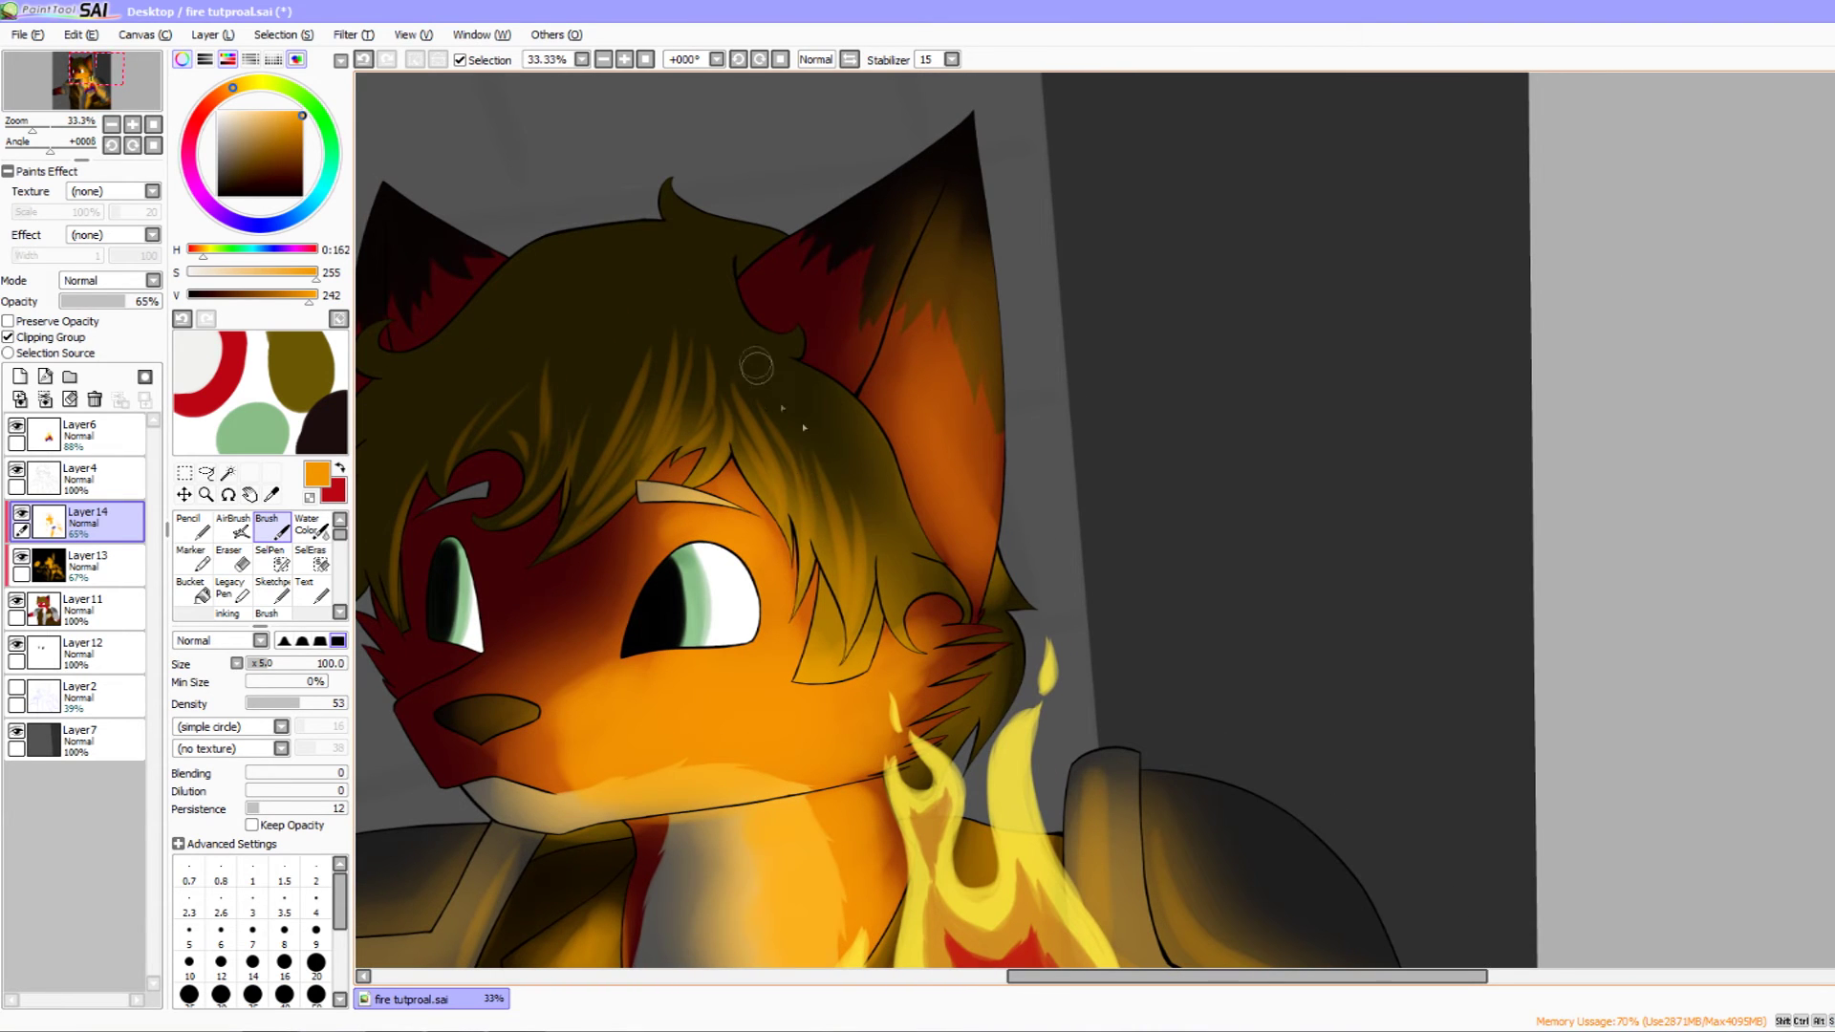
left_click_drag(790, 403, 767, 405)
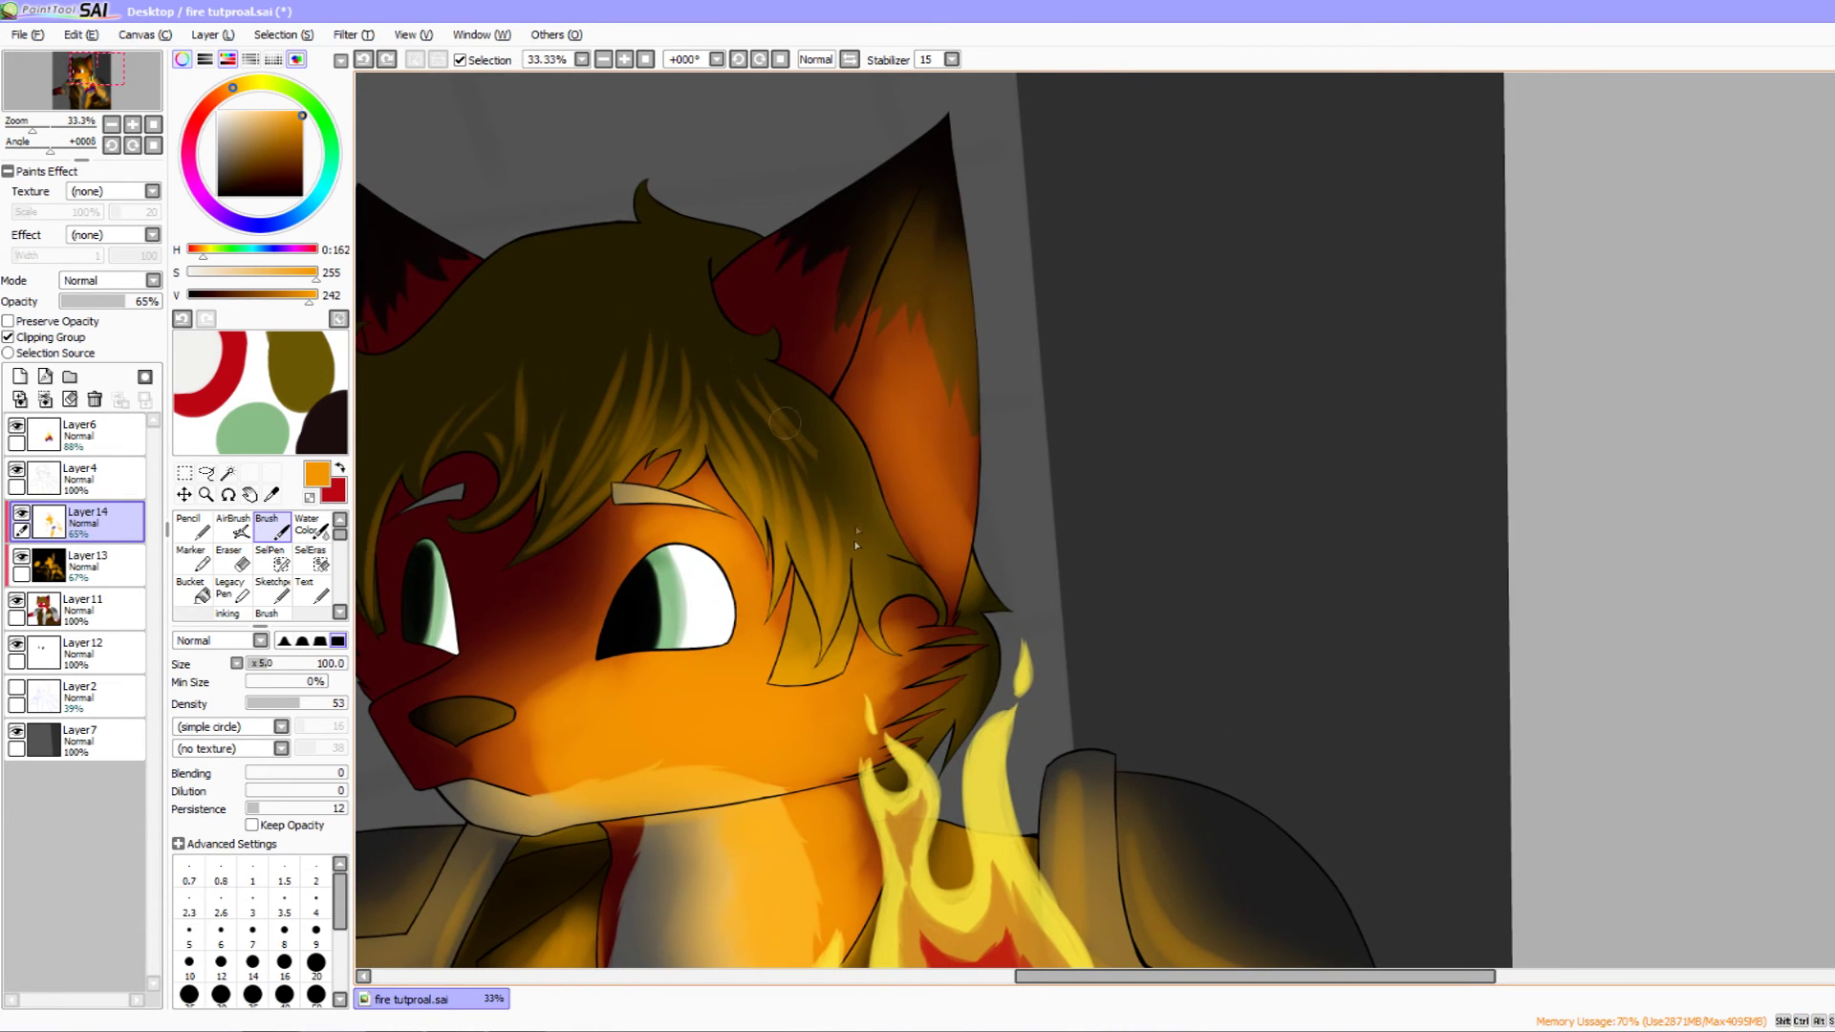
left_click_drag(849, 572, 800, 519)
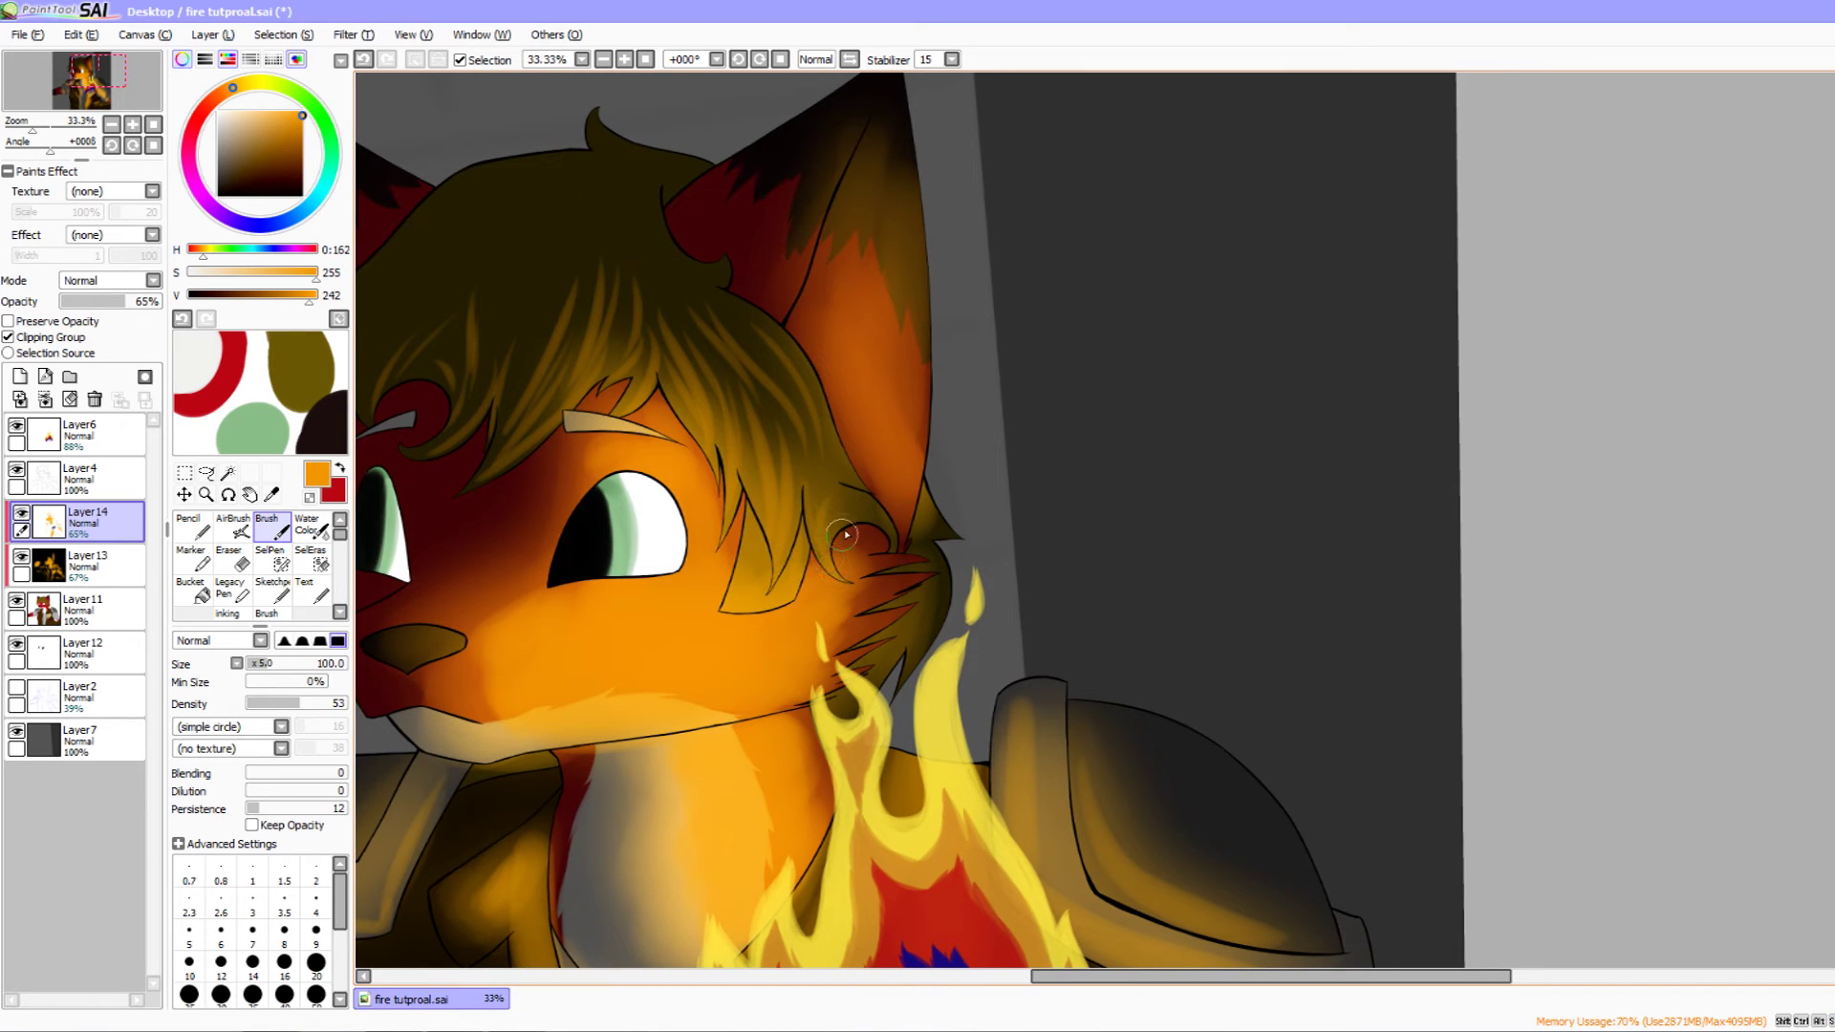
left_click_drag(838, 495, 846, 491)
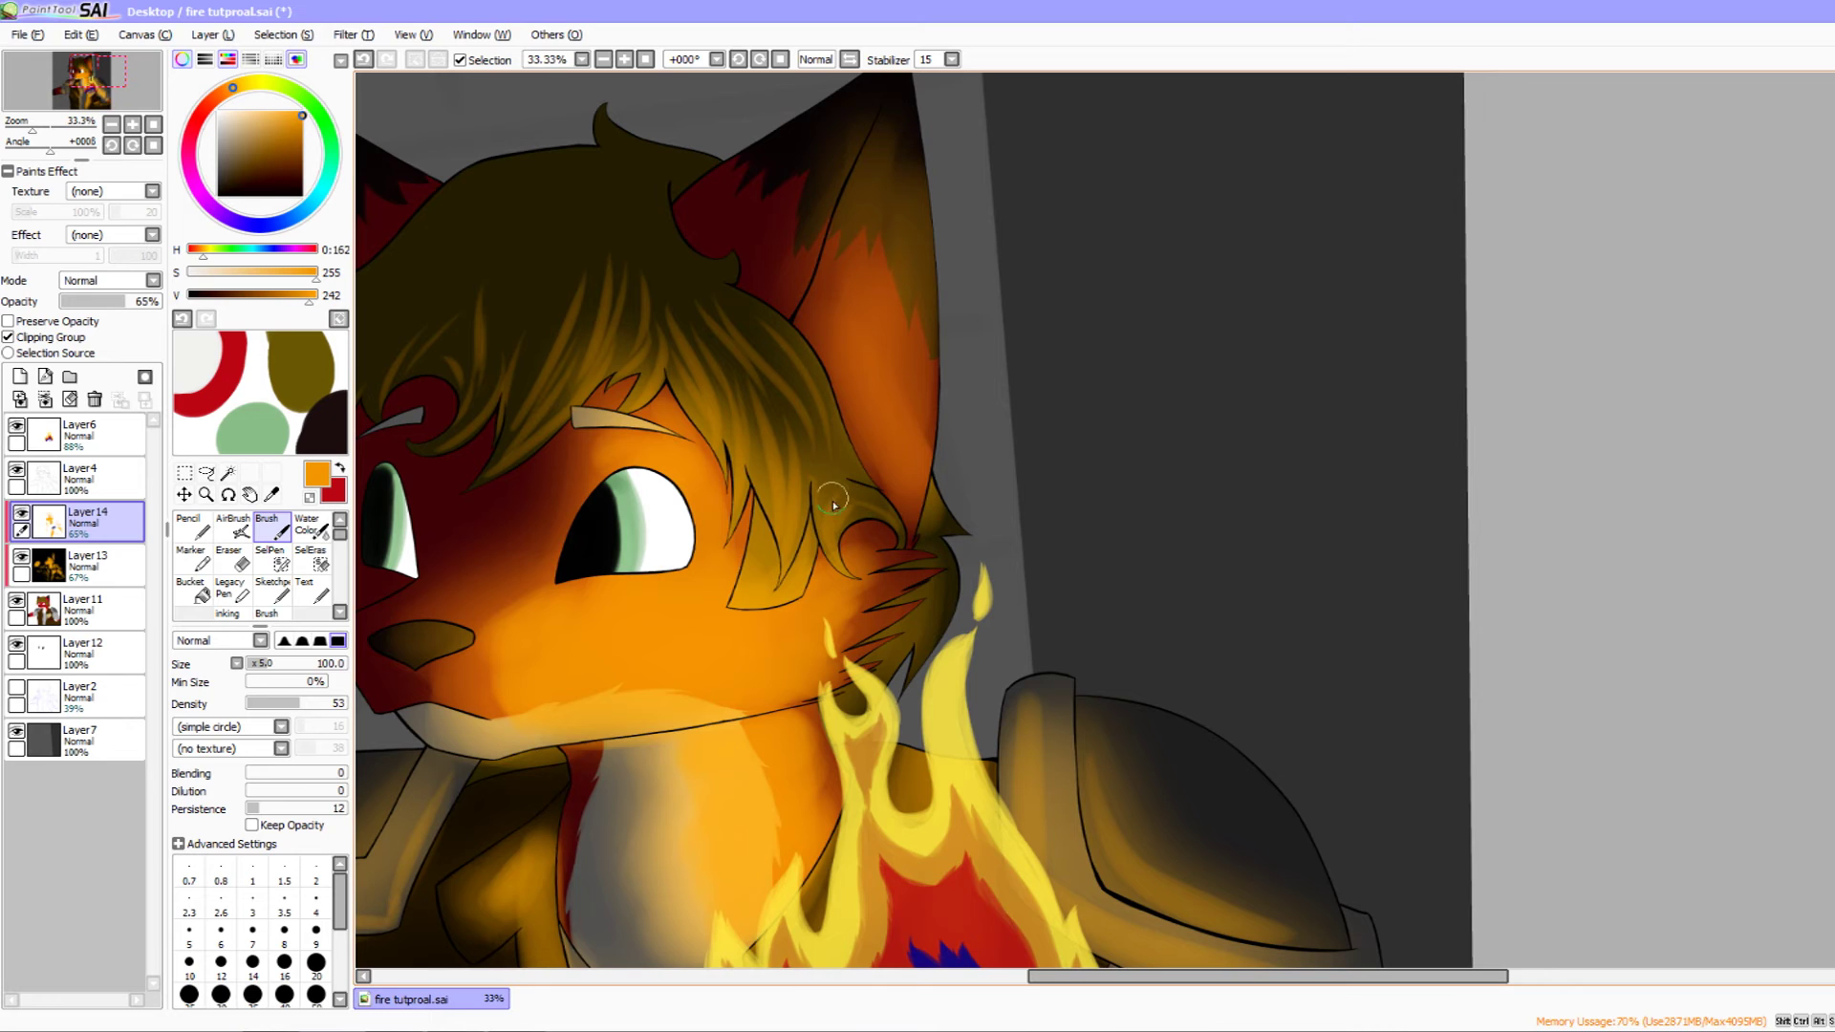
- Paint orange highlights on the hair behind the torch-side cheek fur, redoing the first stroke
mouse_move(954, 533)
left_mouse_down()
mouse_move(1020, 478)
mouse_move(1007, 451)
left_mouse_up()
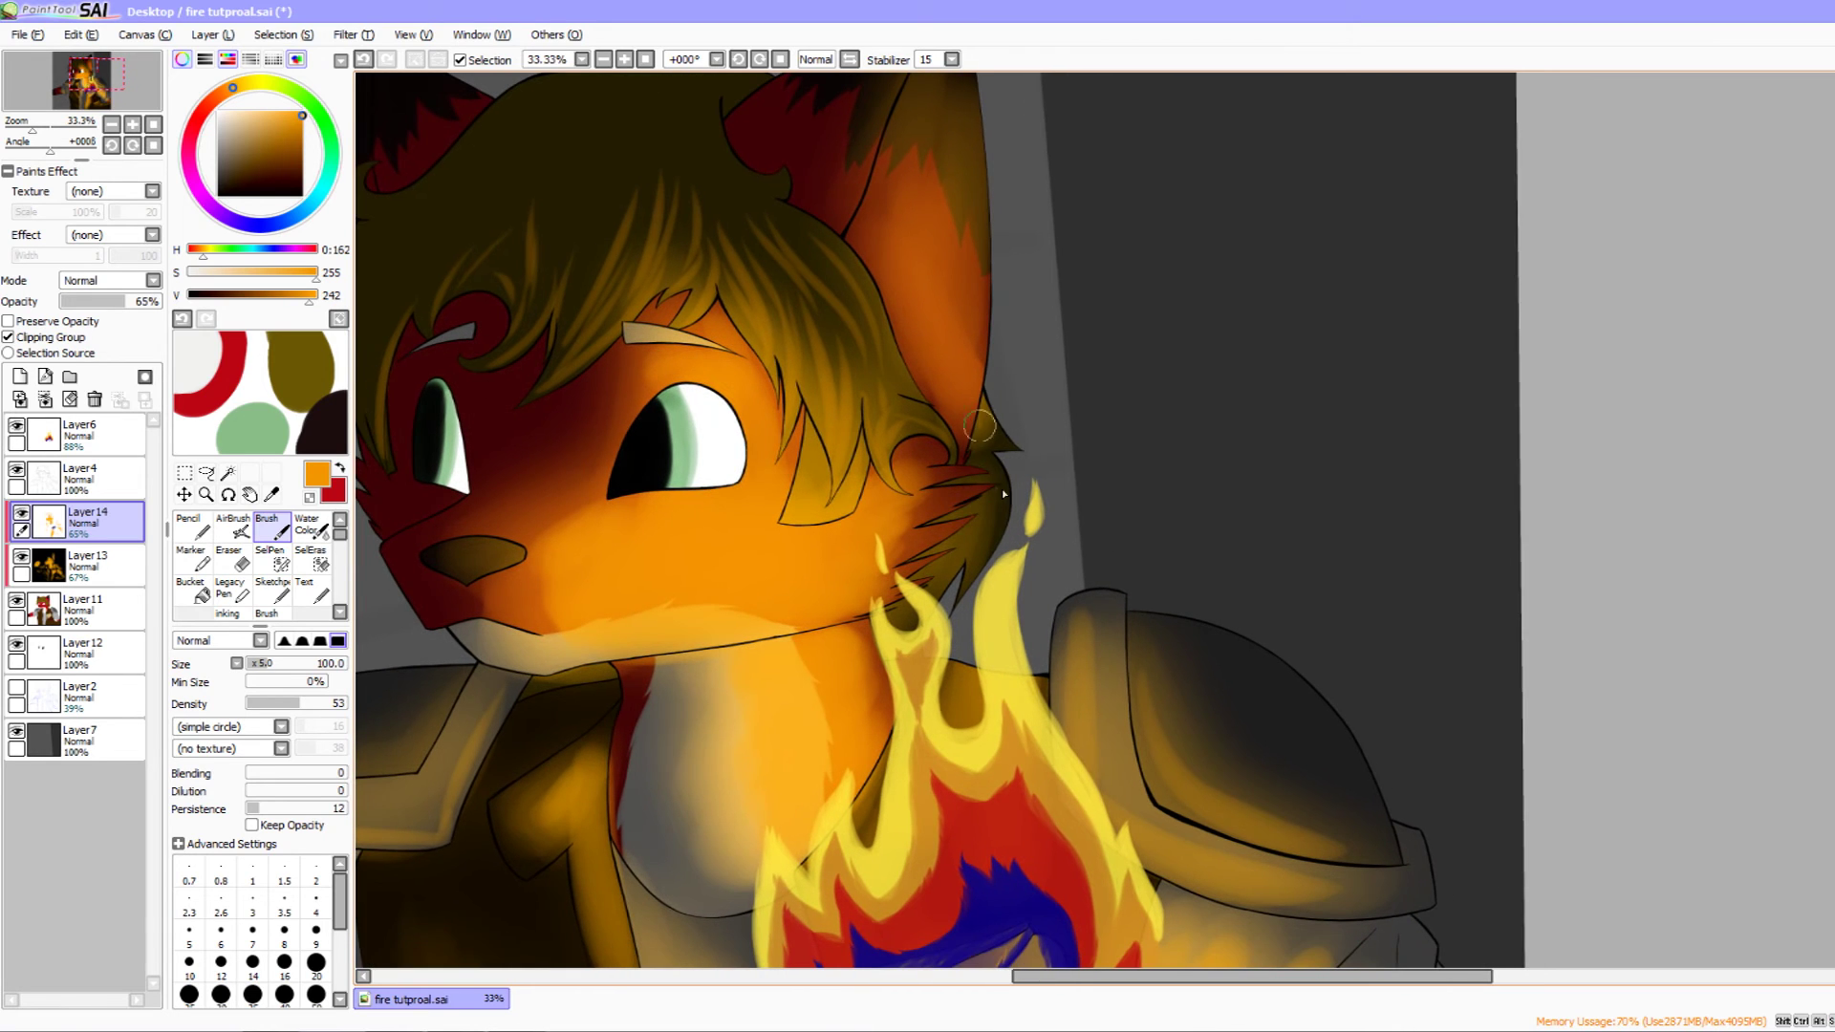
key("ctrl+z")
left_click_drag(972, 456, 974, 473)
left_click_drag(983, 537, 995, 511)
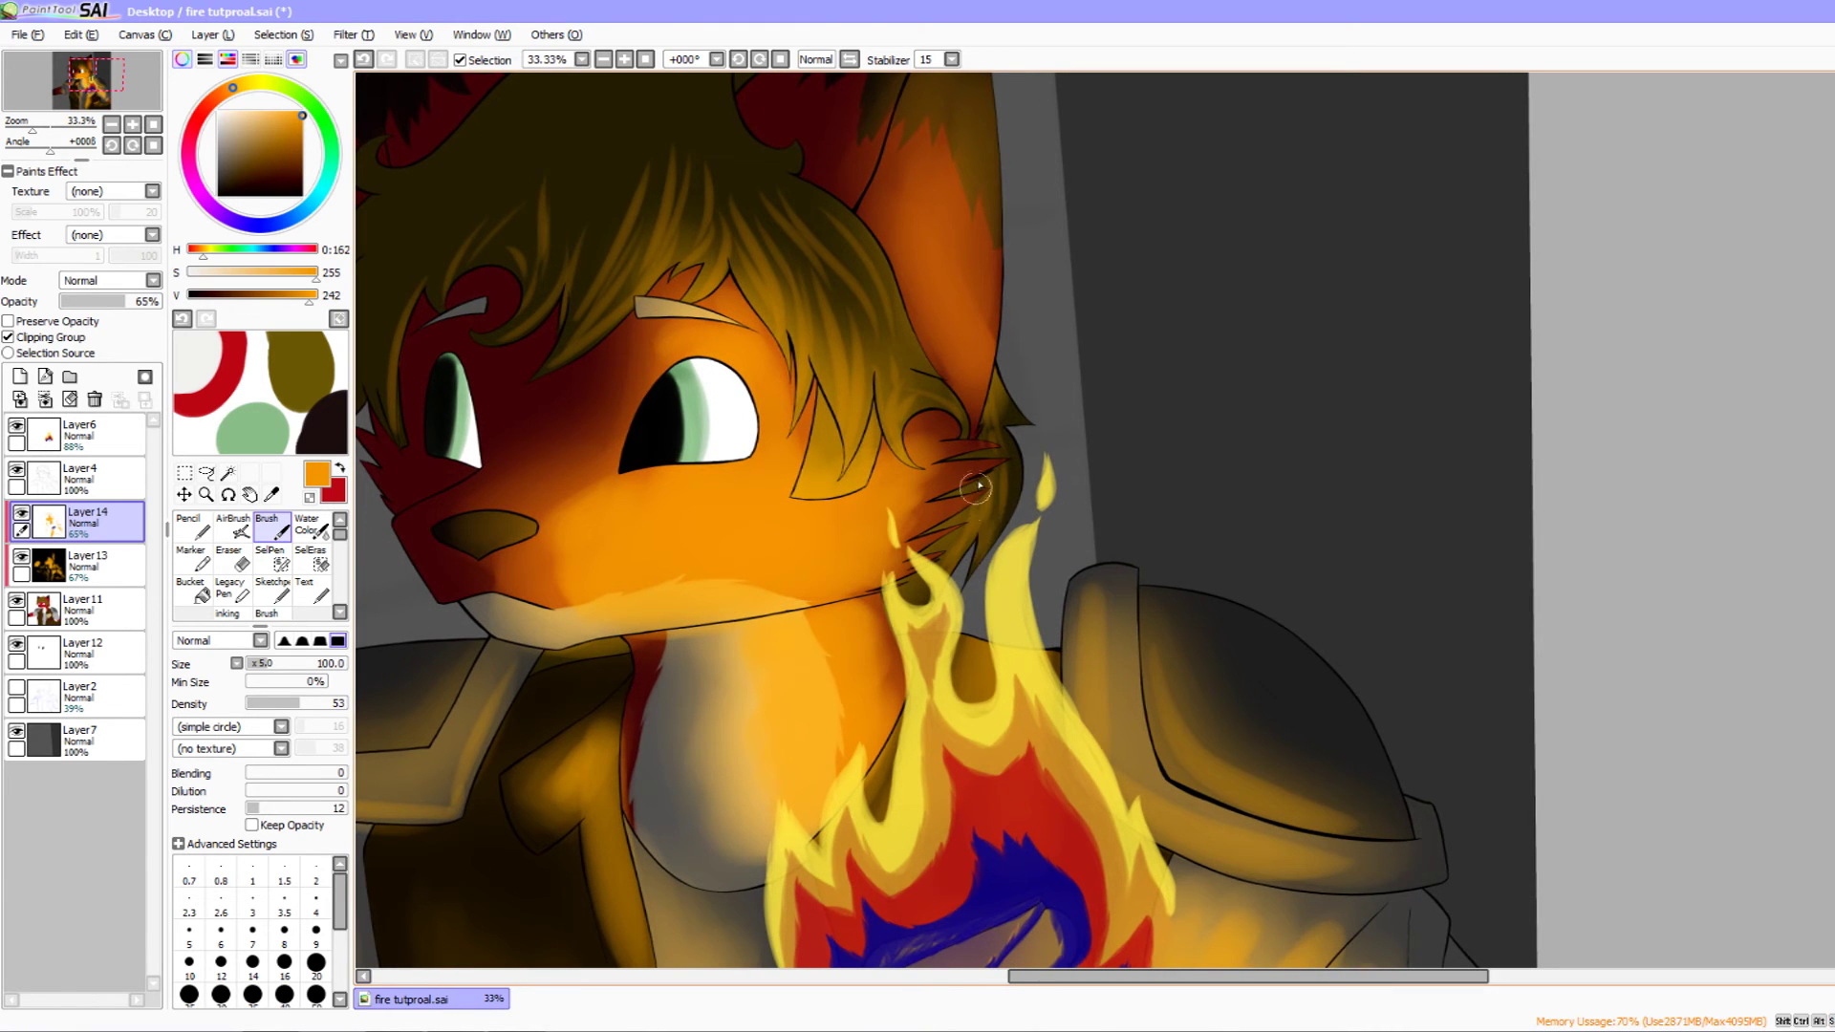
- On Layer13, paint a black shadow with the size 60 Pencil on the collar directly beneath the character's chin
left_click_drag(709, 617, 832, 536)
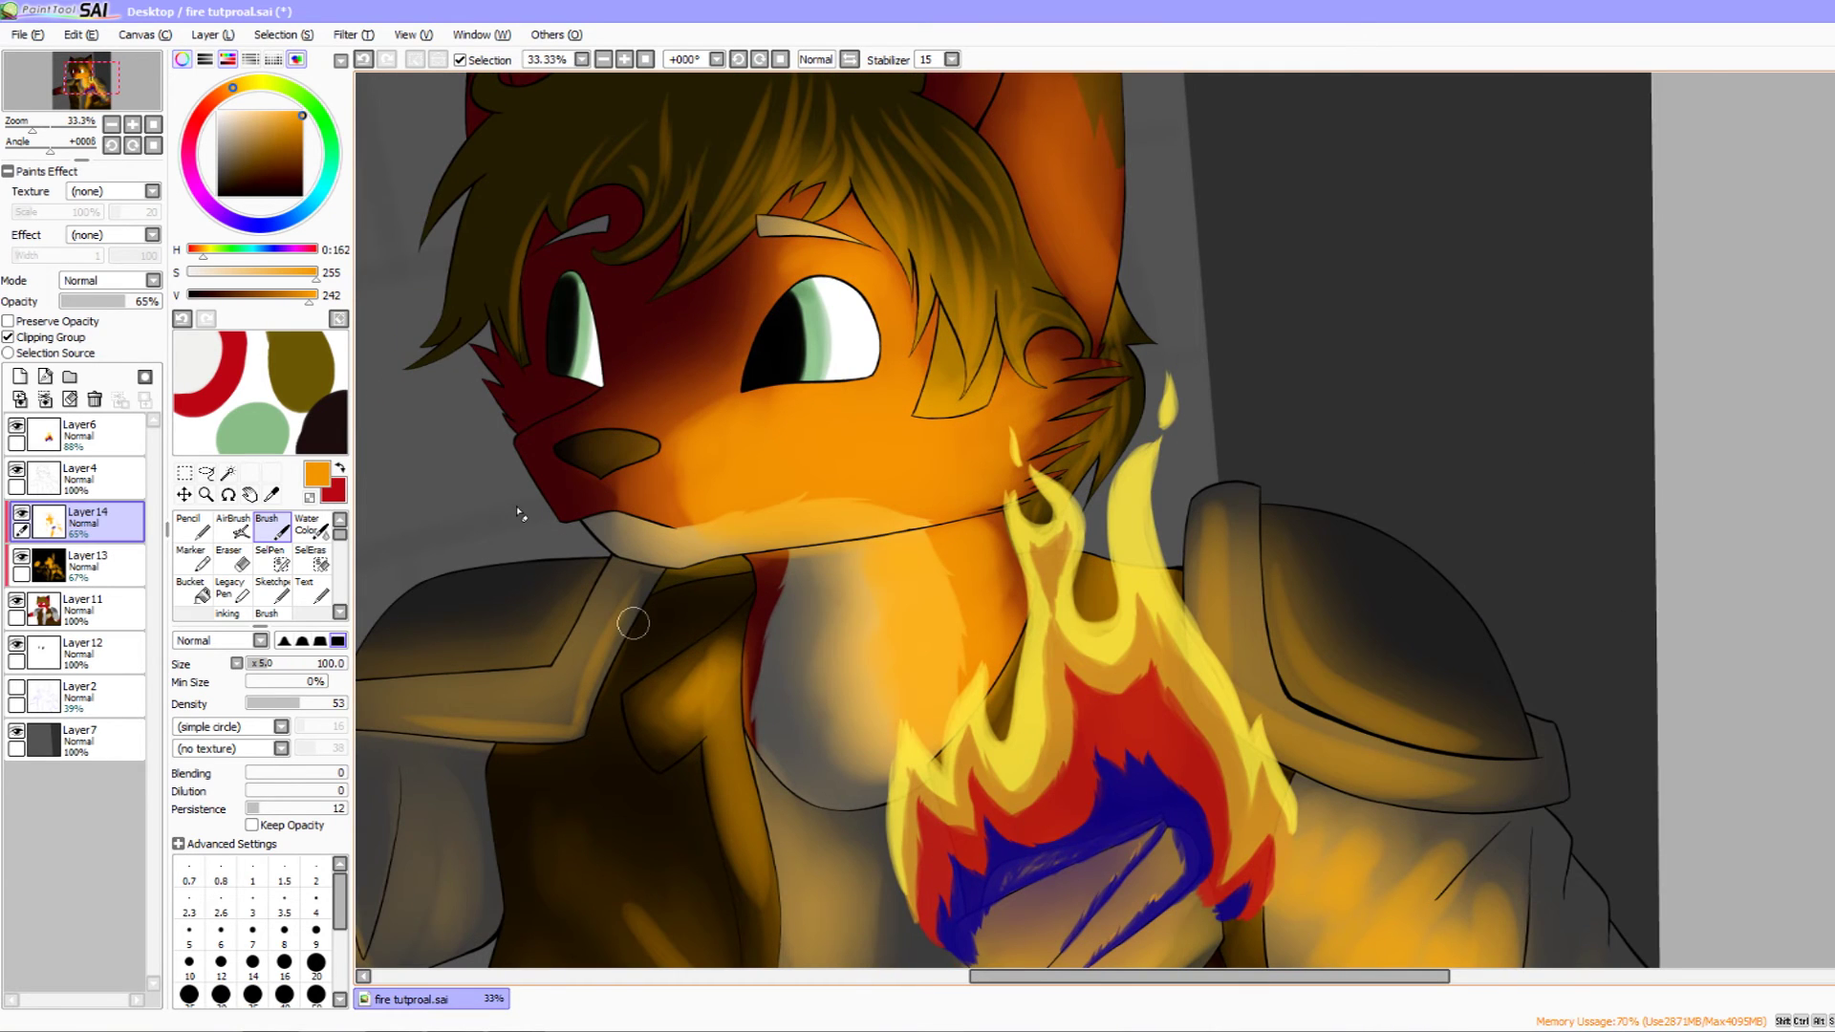
key("e")
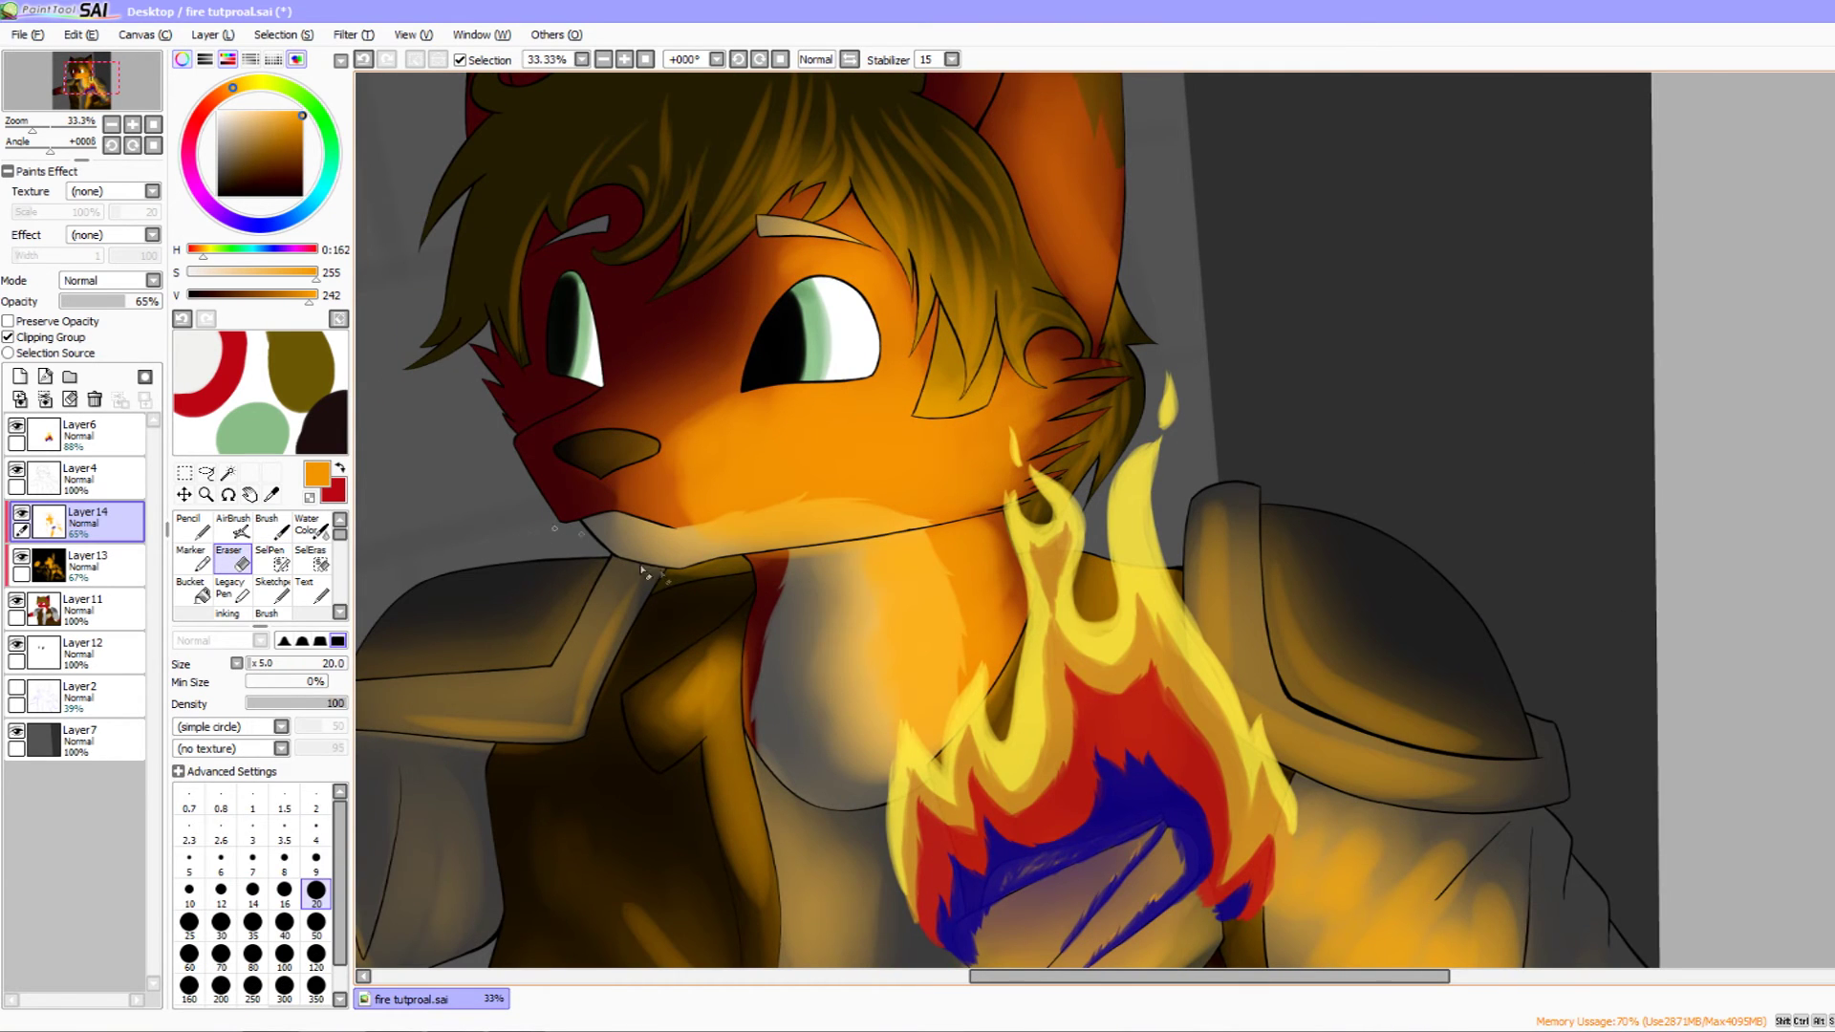
left_click(132, 123)
left_click(132, 123)
left_click_drag(869, 354, 1281, 155)
left_click_drag(615, 459, 704, 460)
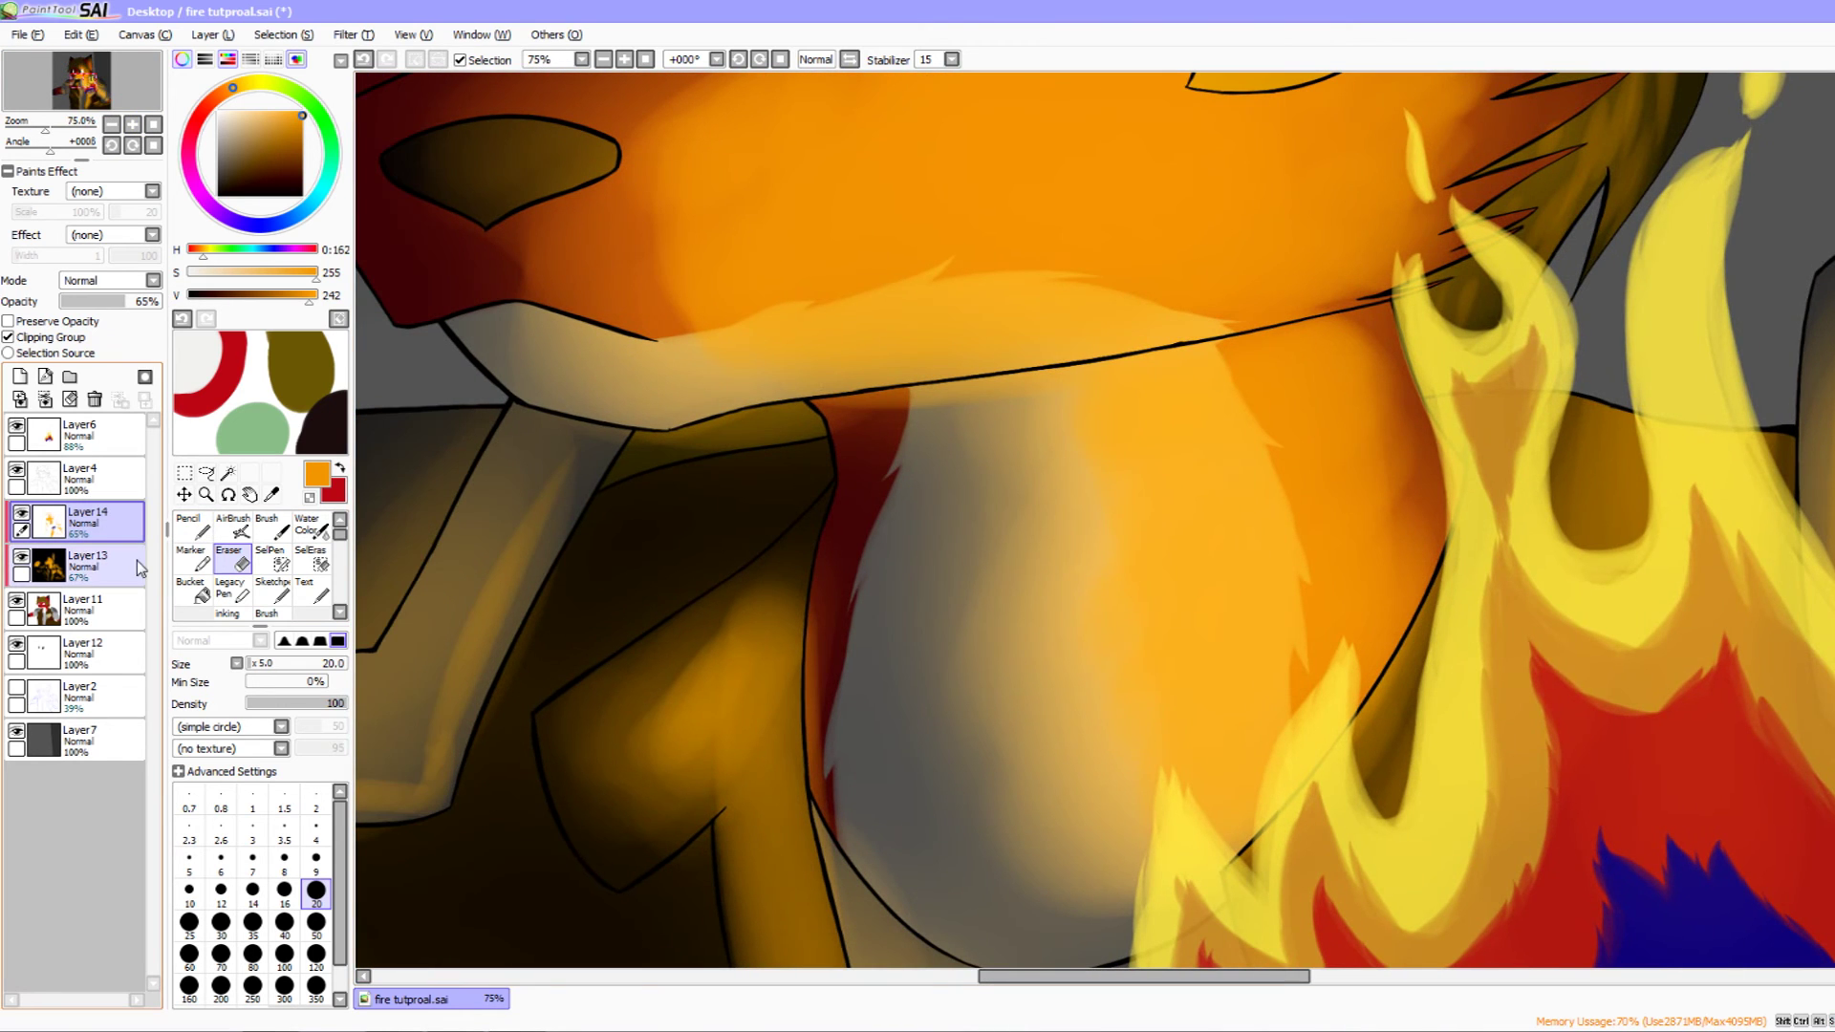
left_click(141, 568)
scroll(721, 532, "left", 2)
scroll(721, 532, "up", 1)
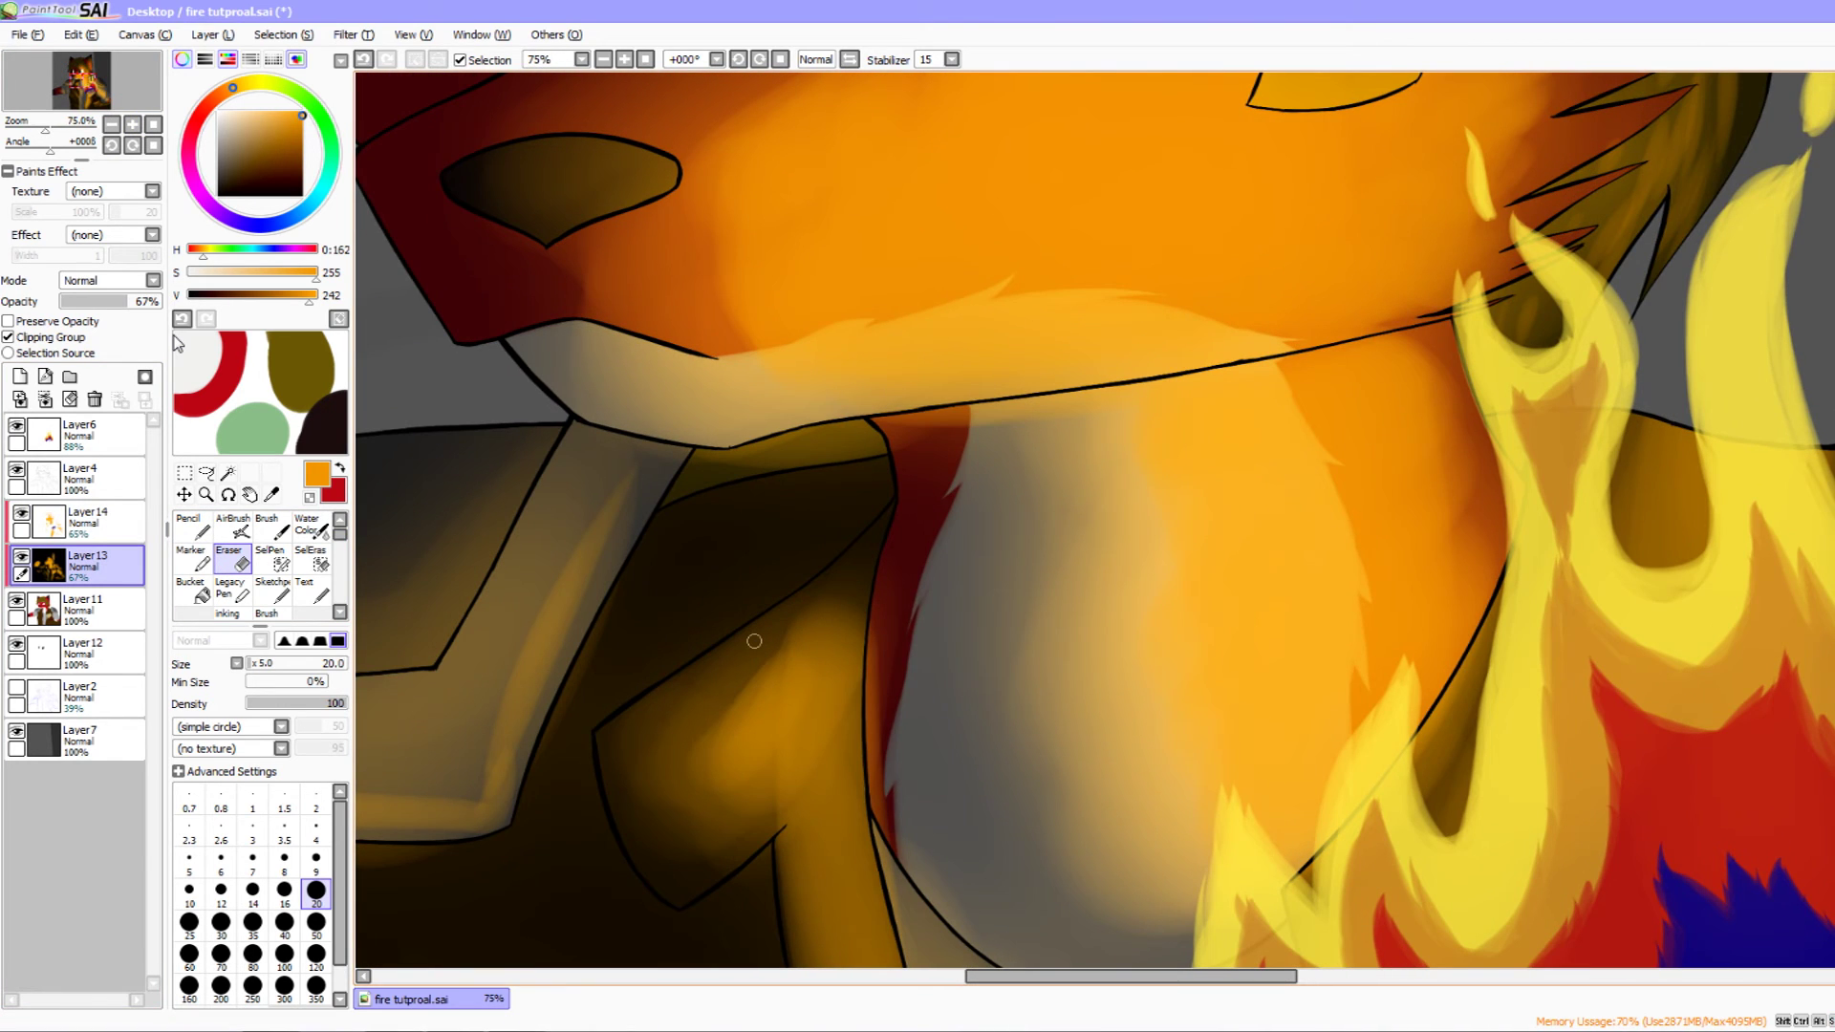
left_click(271, 528)
left_click_drag(233, 293, 141, 300)
left_click(194, 527)
mouse_move(790, 498)
left_mouse_down()
mouse_move(853, 458)
mouse_move(788, 473)
left_mouse_up()
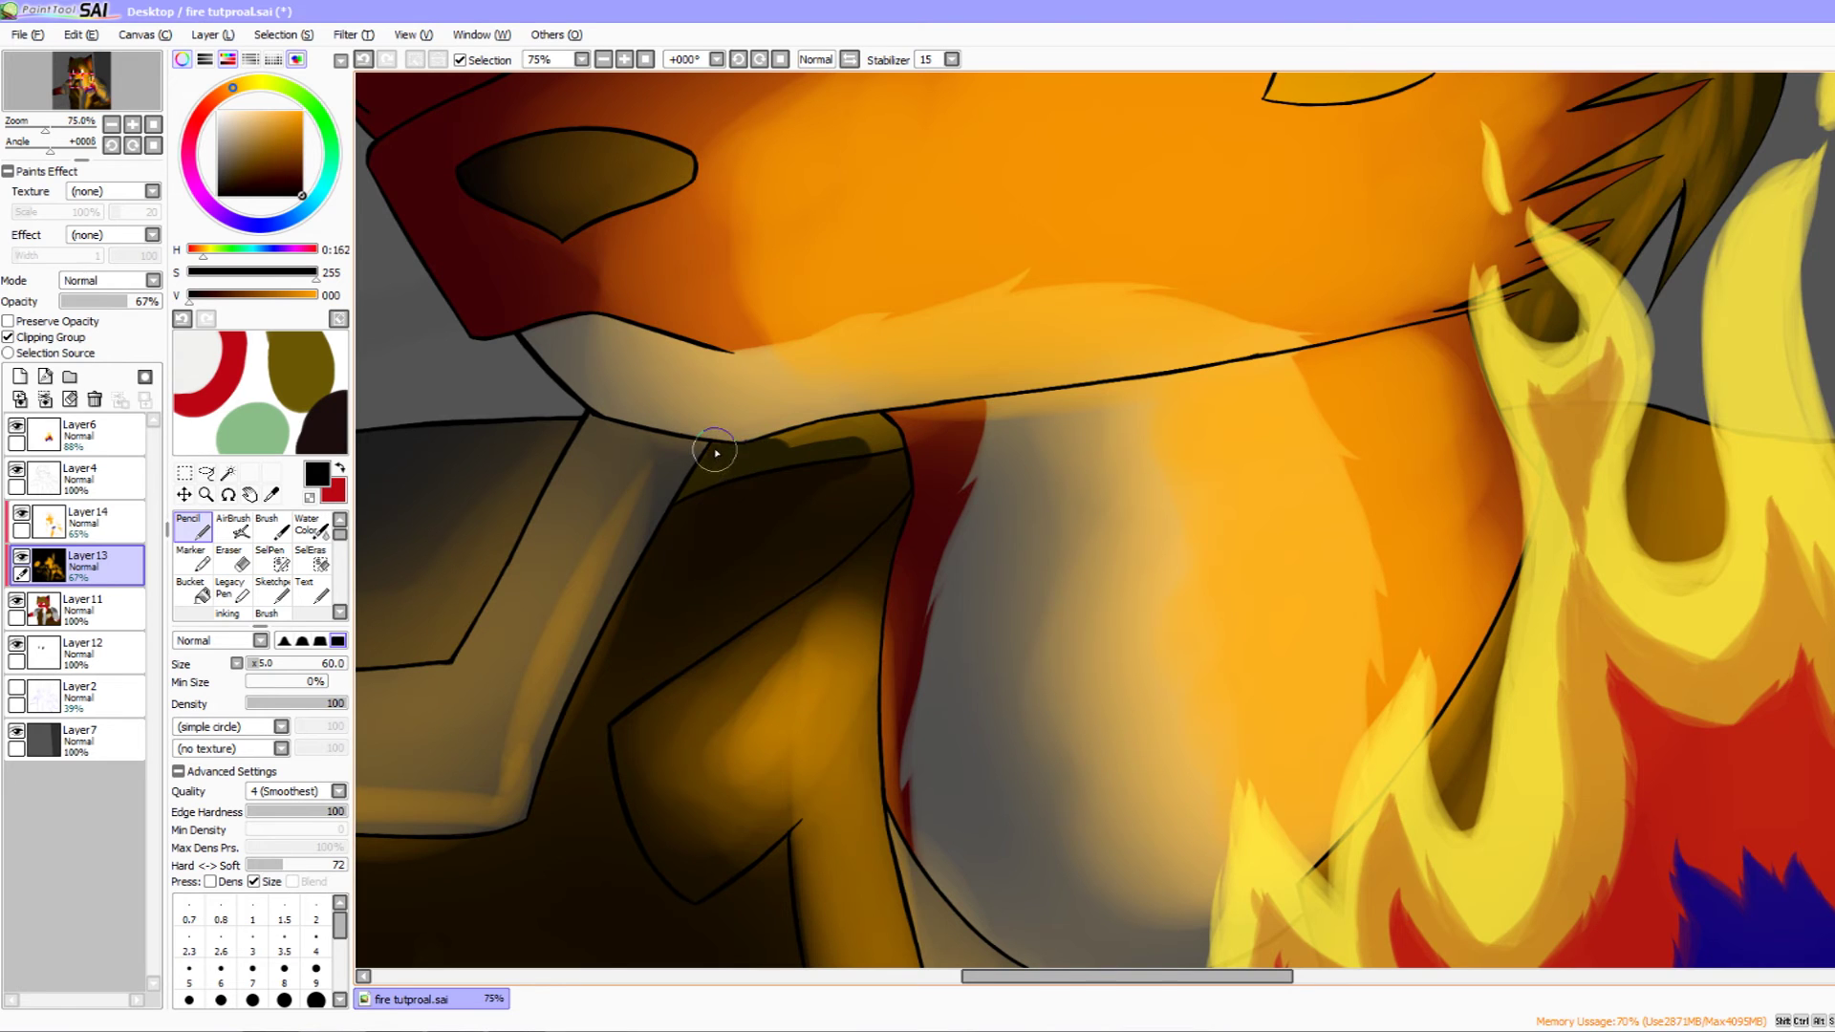
left_click_drag(718, 462, 746, 509)
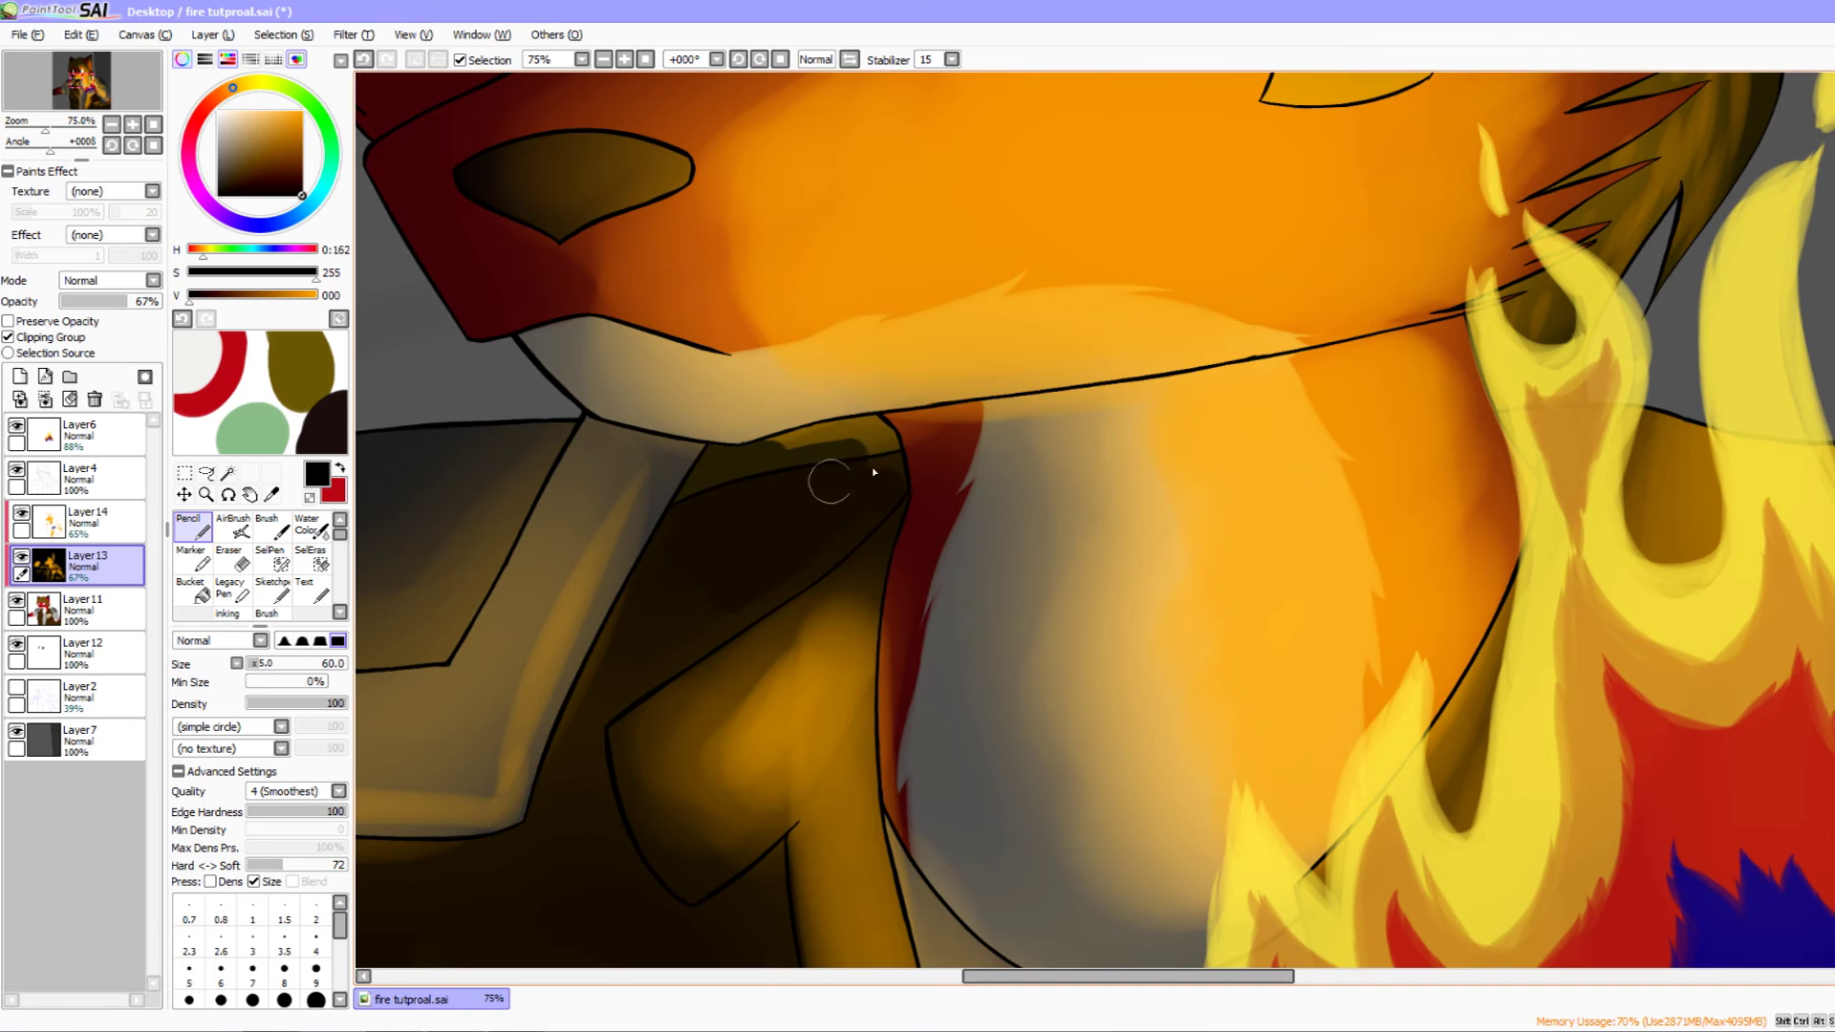
mouse_move(876, 449)
left_mouse_down()
mouse_move(872, 432)
mouse_move(781, 448)
mouse_move(869, 458)
mouse_move(872, 439)
mouse_move(889, 475)
mouse_move(880, 442)
left_mouse_up()
- Paint a black shadow along the sleeve just beneath the lower edge of the far shoulder armour
mouse_move(588, 731)
left_mouse_down()
mouse_move(729, 556)
mouse_move(972, 419)
left_mouse_up()
left_click_drag(647, 609, 746, 740)
mouse_move(843, 606)
left_mouse_down()
mouse_move(879, 495)
mouse_move(846, 557)
mouse_move(757, 475)
mouse_move(749, 643)
mouse_move(737, 542)
mouse_move(978, 499)
left_mouse_up()
left_click_drag(685, 582, 820, 779)
left_click_drag(837, 731, 884, 535)
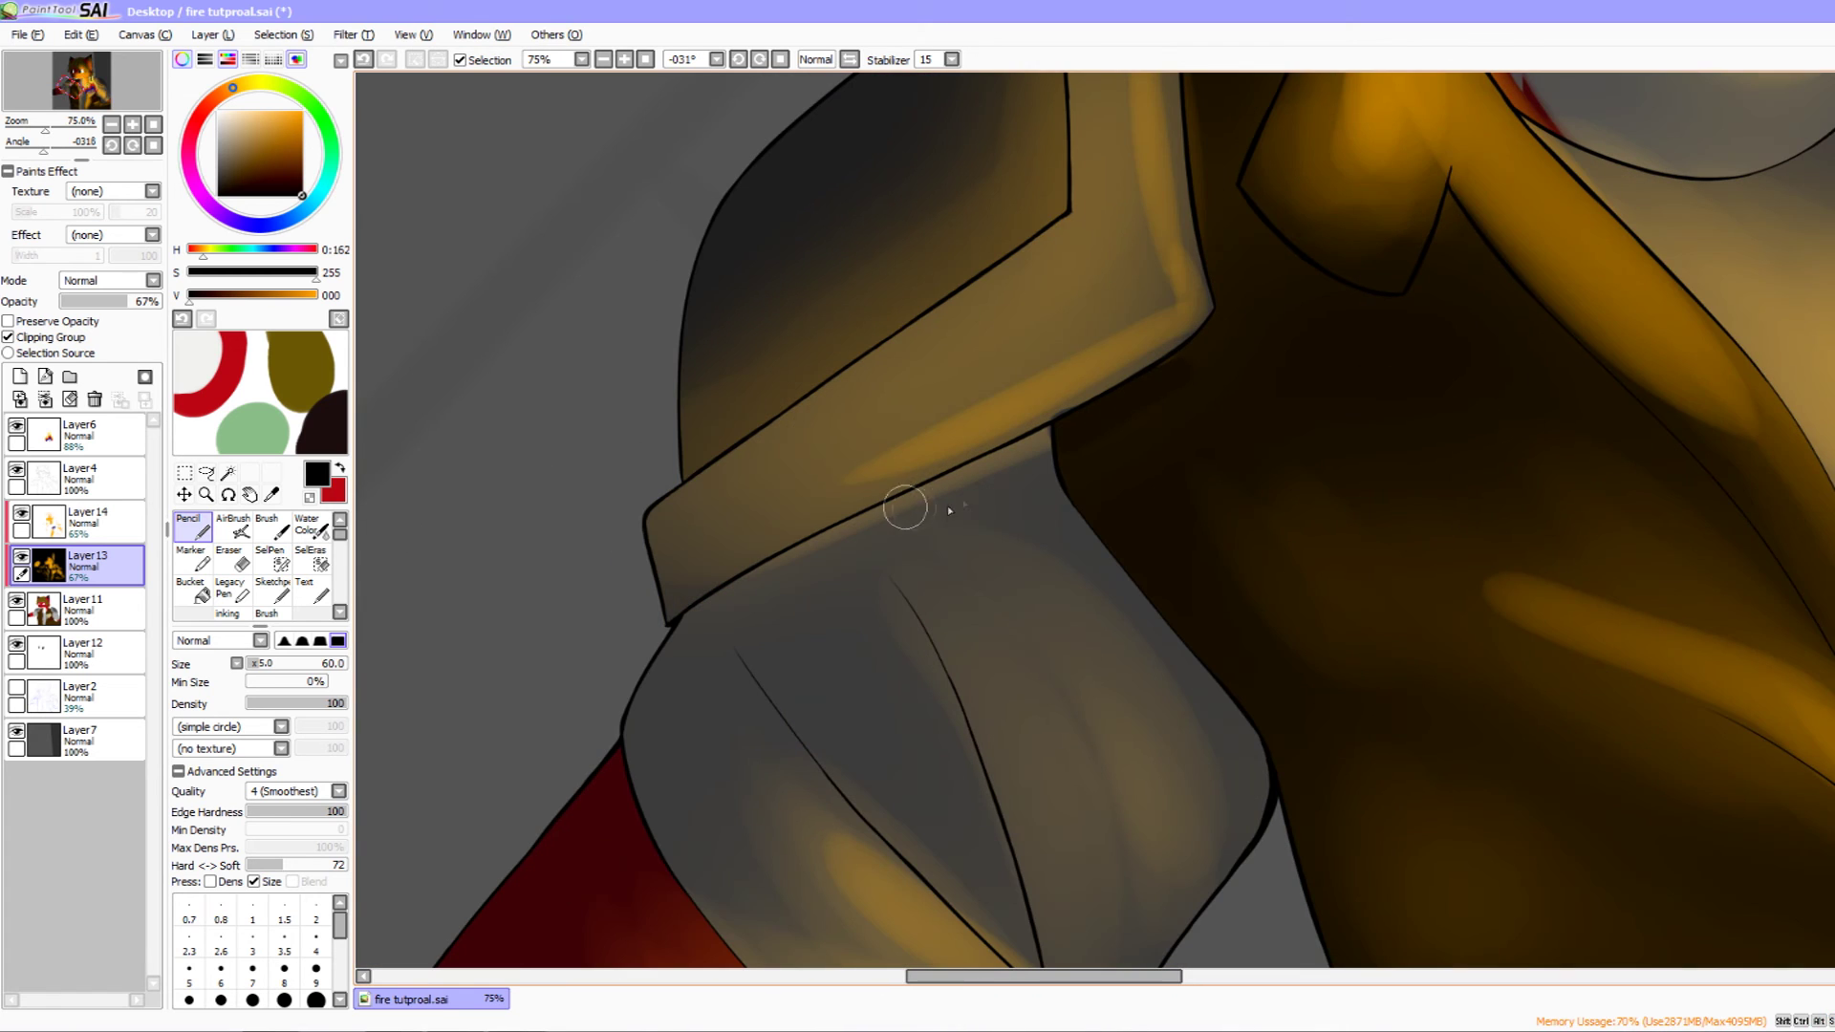
left_click_drag(1051, 432, 747, 579)
left_click_drag(783, 686, 830, 535)
mouse_move(837, 540)
left_mouse_down()
mouse_move(839, 525)
mouse_move(717, 512)
mouse_move(770, 647)
mouse_move(873, 538)
left_mouse_up()
- Soften the shadow beneath the far shoulder armour with the Blur tool at size 80
left_click(339, 612)
left_click(313, 591)
left_click_drag(295, 661, 263, 665)
mouse_move(681, 488)
left_mouse_down()
mouse_move(754, 443)
mouse_move(919, 421)
mouse_move(717, 464)
mouse_move(1139, 351)
left_mouse_up()
mouse_move(942, 416)
left_mouse_down()
mouse_move(725, 475)
mouse_move(799, 439)
left_mouse_up()
left_click_drag(1105, 373, 829, 561)
key("End")
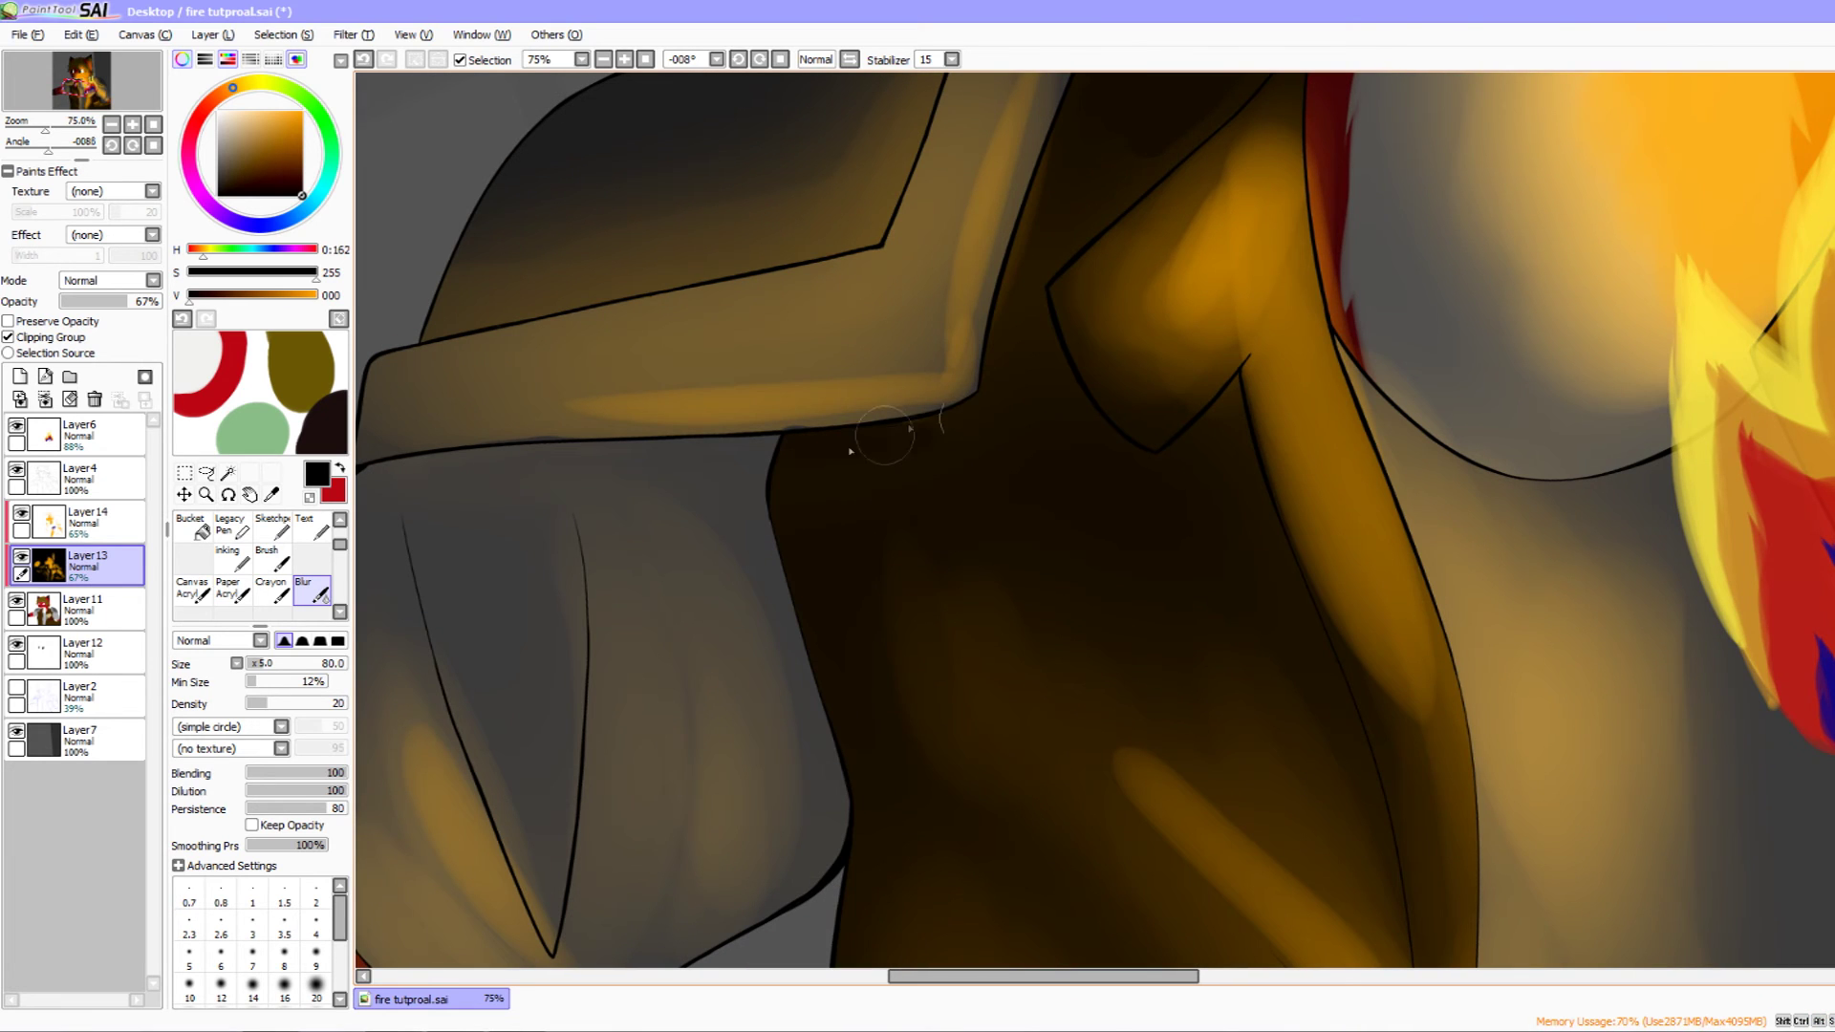
left_click_drag(1018, 384, 885, 529)
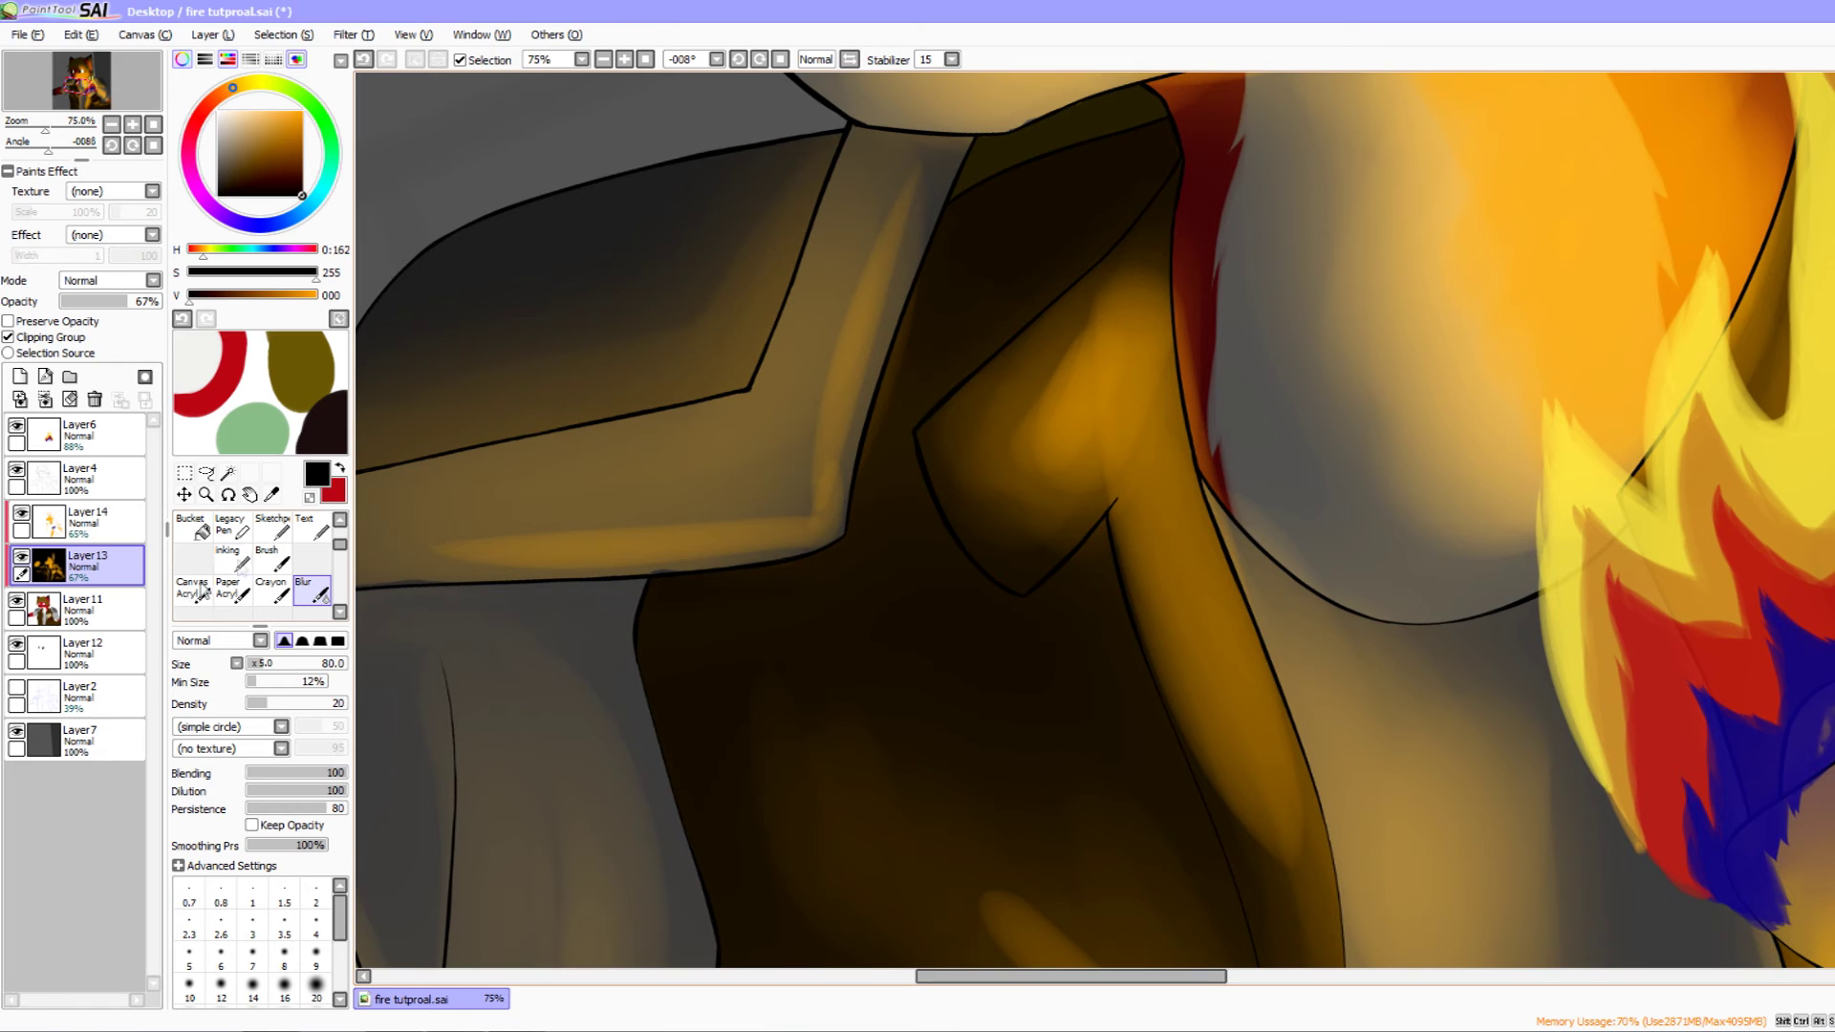
- Paint a black Pencil shadow on the vest along the inner edge of the far shoulder armour and blur it
scroll(318, 521, "up", 2)
double_click(191, 526)
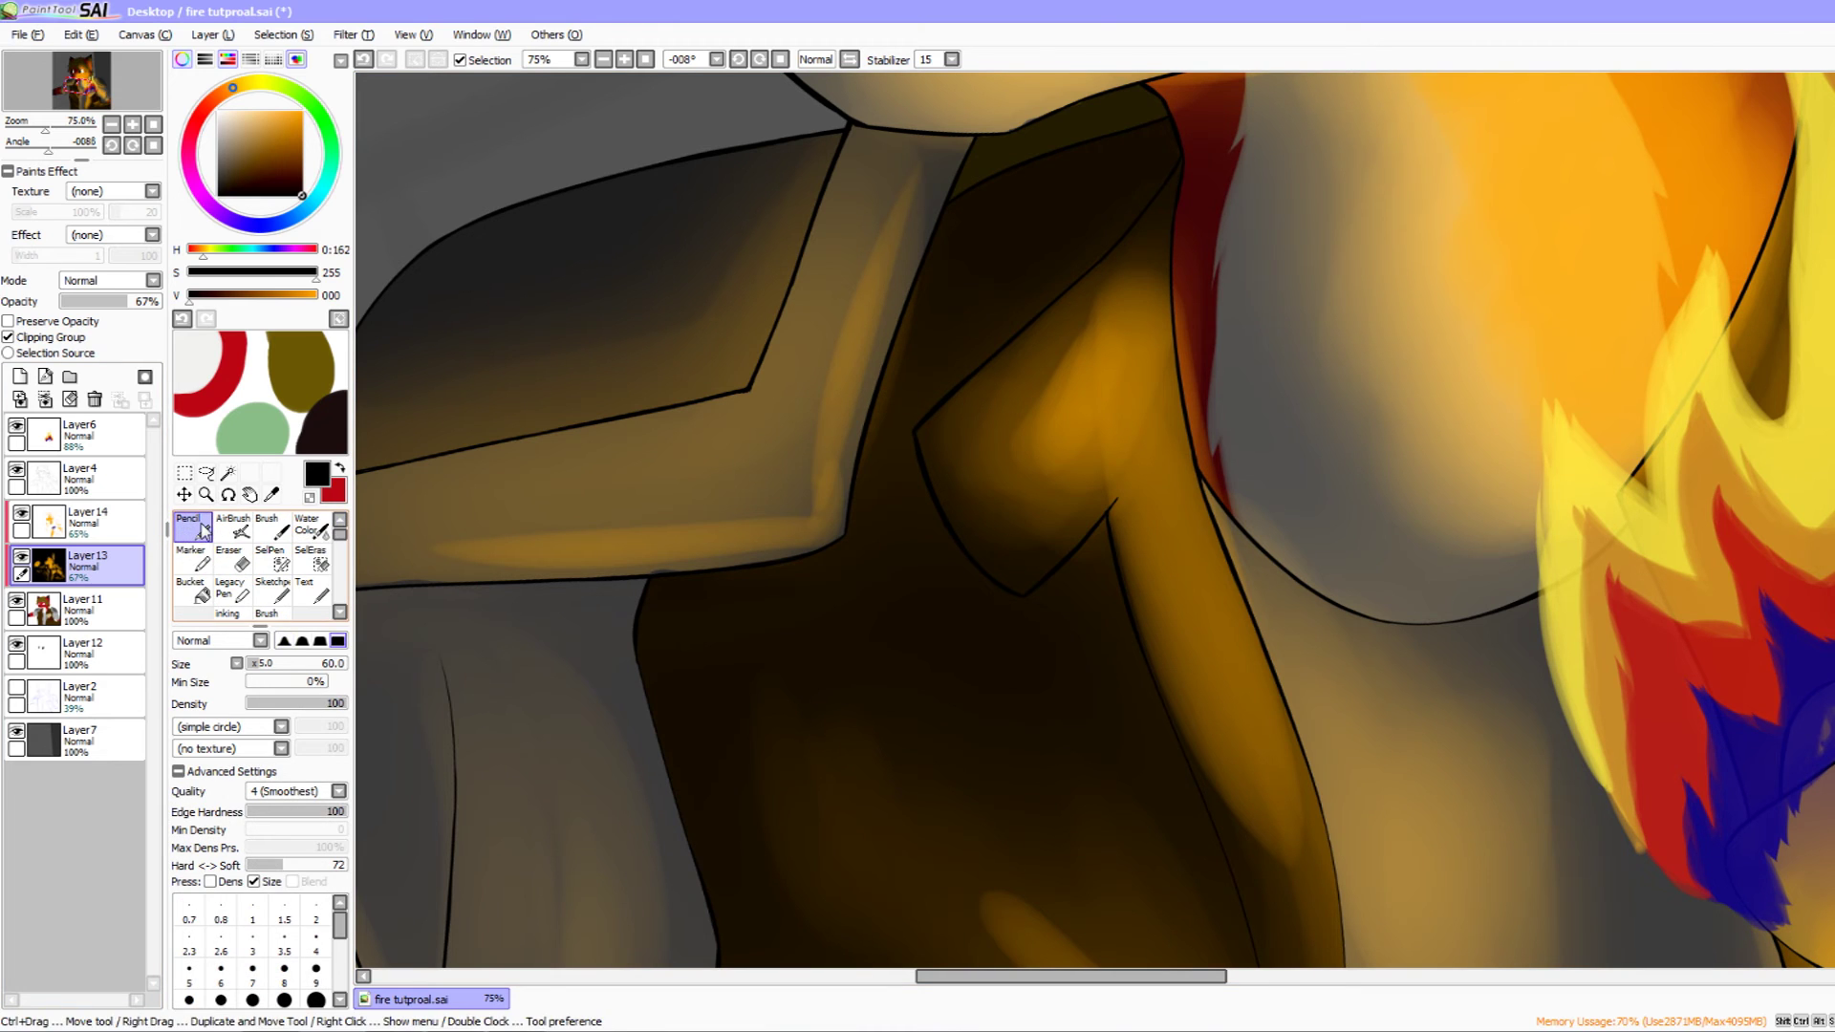
left_click(1118, 528)
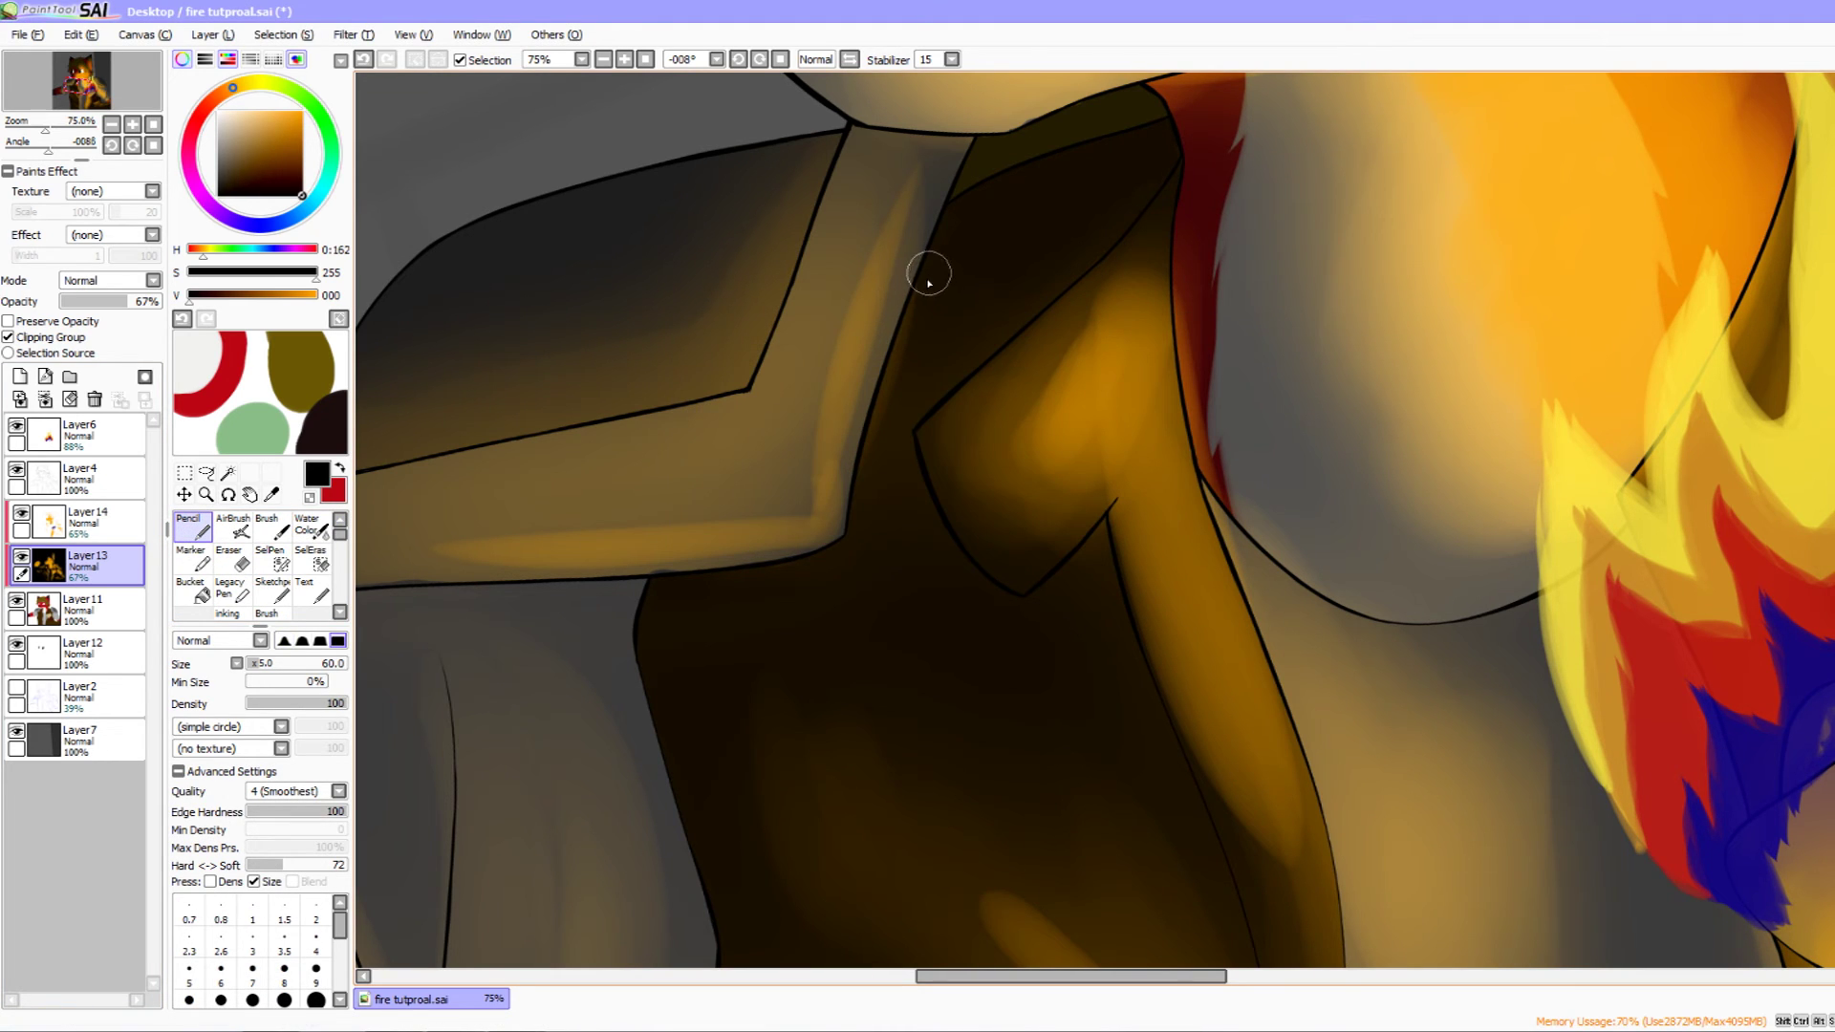
left_click_drag(906, 349, 868, 478)
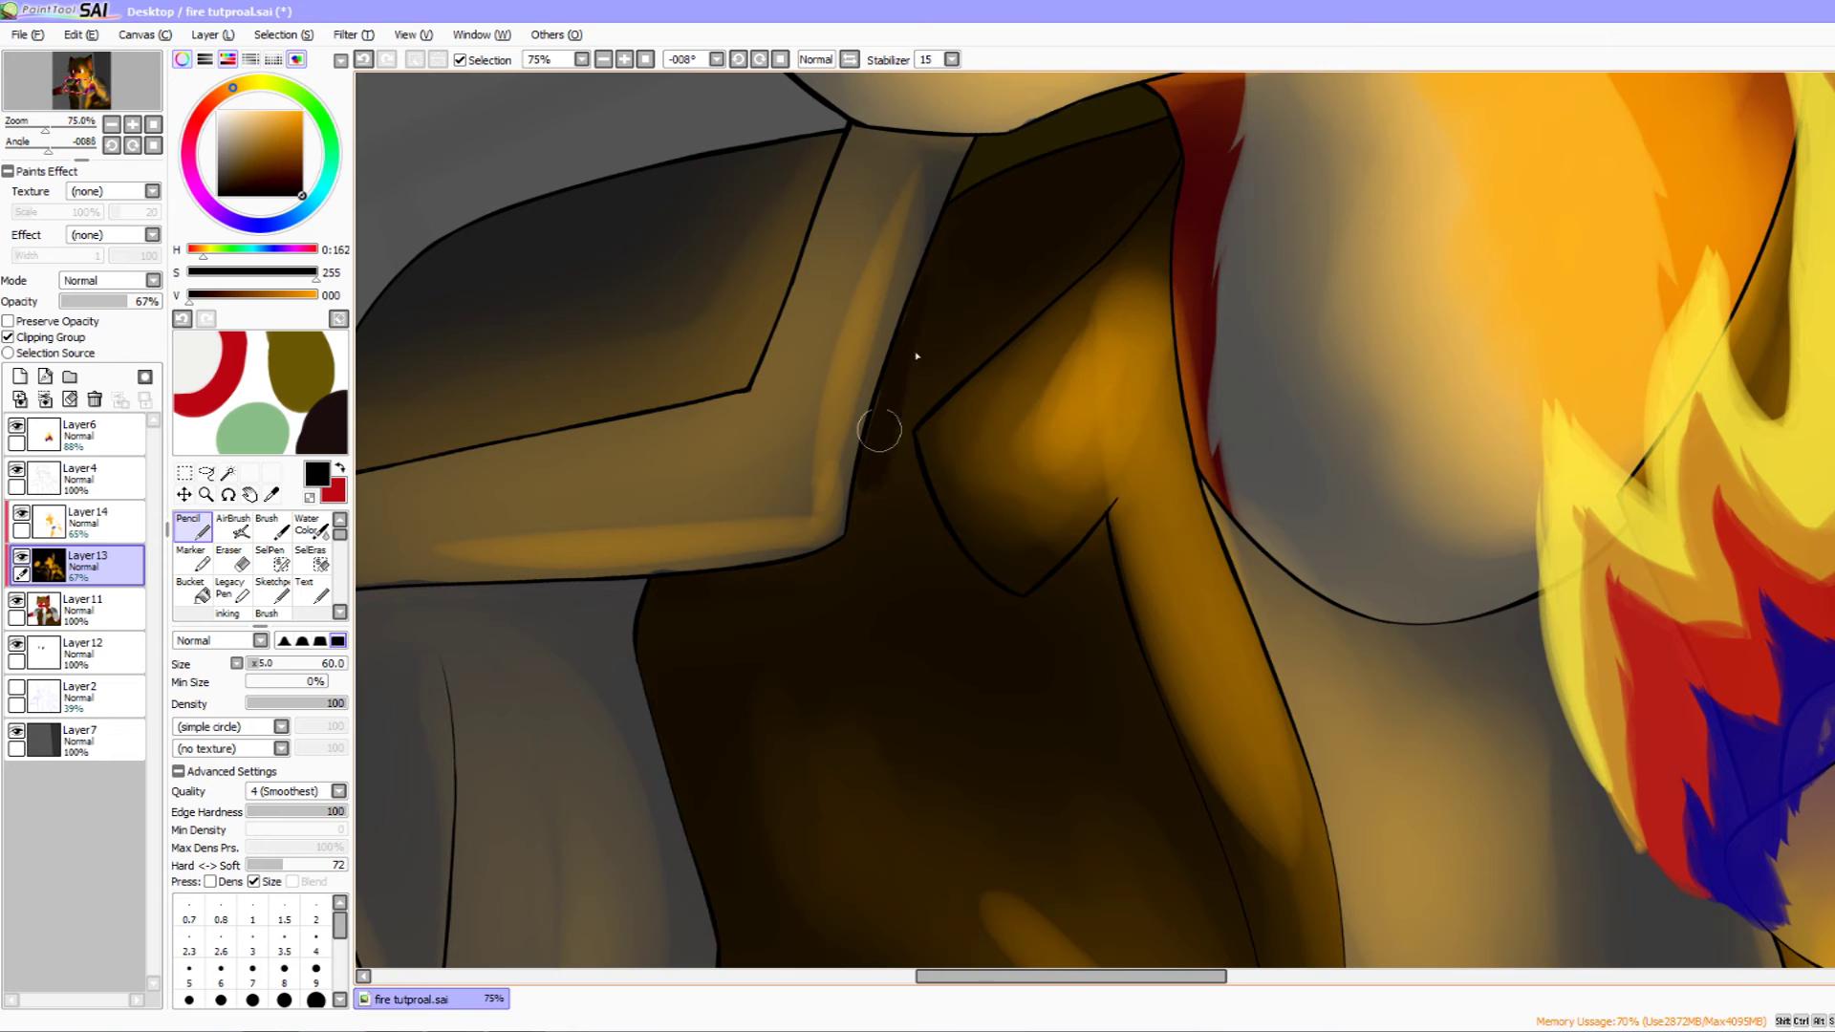
scroll(320, 593, "down", 2)
left_click(310, 588)
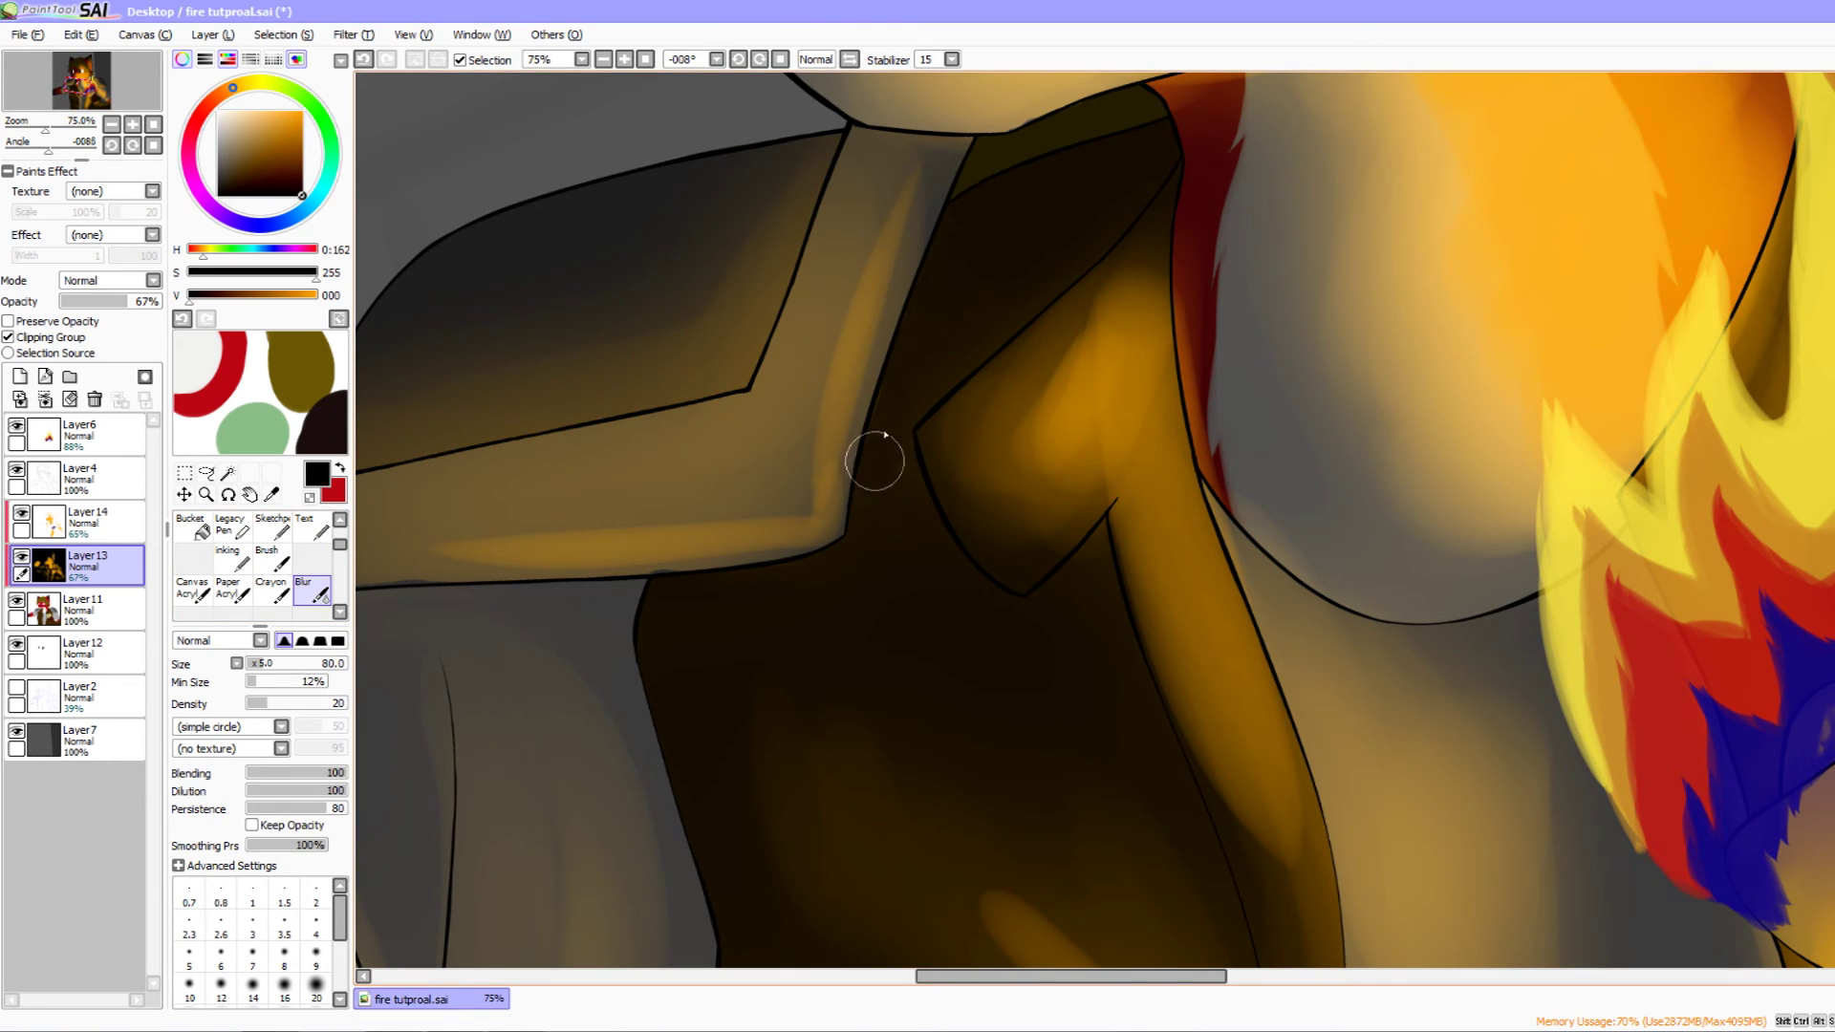
left_click_drag(874, 461, 848, 516)
- Examine the firelight and shadows on the torch arm, torso and face from a wider view
left_click(110, 124)
left_click(110, 124)
left_click_drag(718, 513, 459, 287)
mouse_move(658, 616)
left_mouse_down()
mouse_move(649, 563)
mouse_move(685, 488)
mouse_move(668, 447)
mouse_move(638, 509)
left_mouse_up()
mouse_move(1175, 590)
left_mouse_down()
mouse_move(1025, 598)
mouse_move(1027, 686)
left_mouse_up()
scroll(1032, 499, "up", 2)
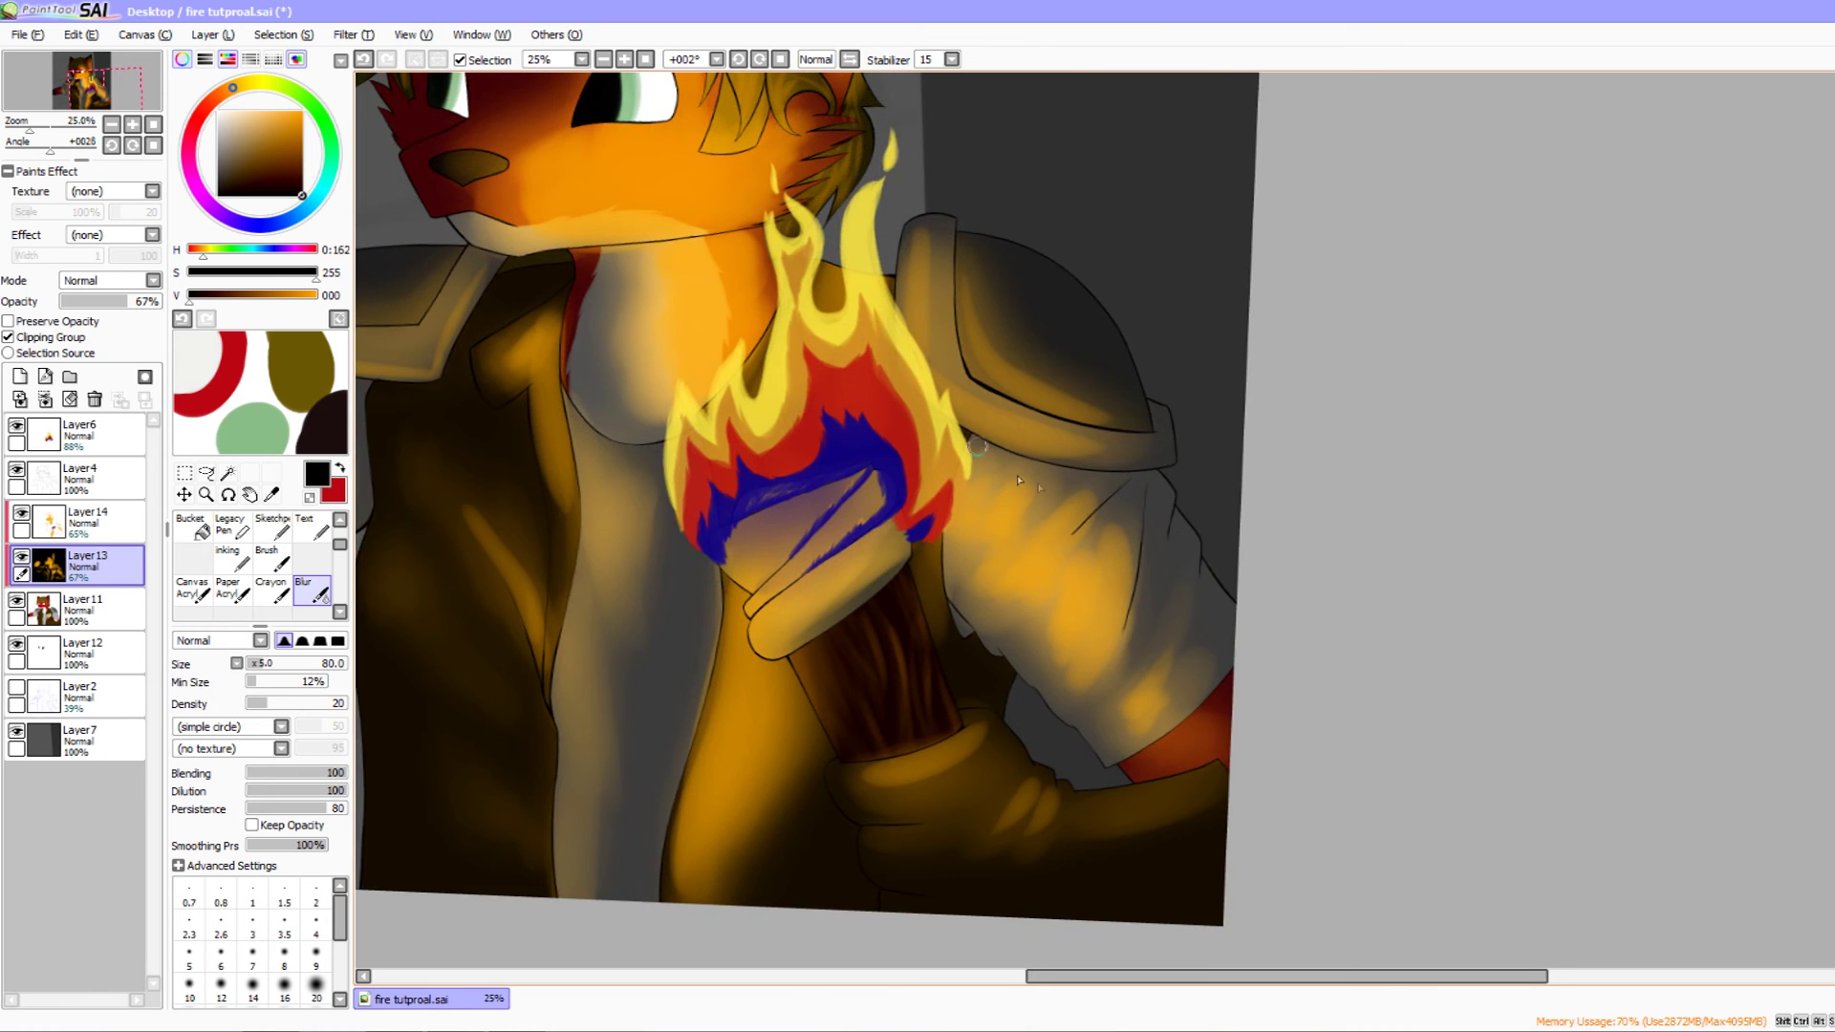
scroll(995, 465, "up", 3)
scroll(994, 464, "left", 3)
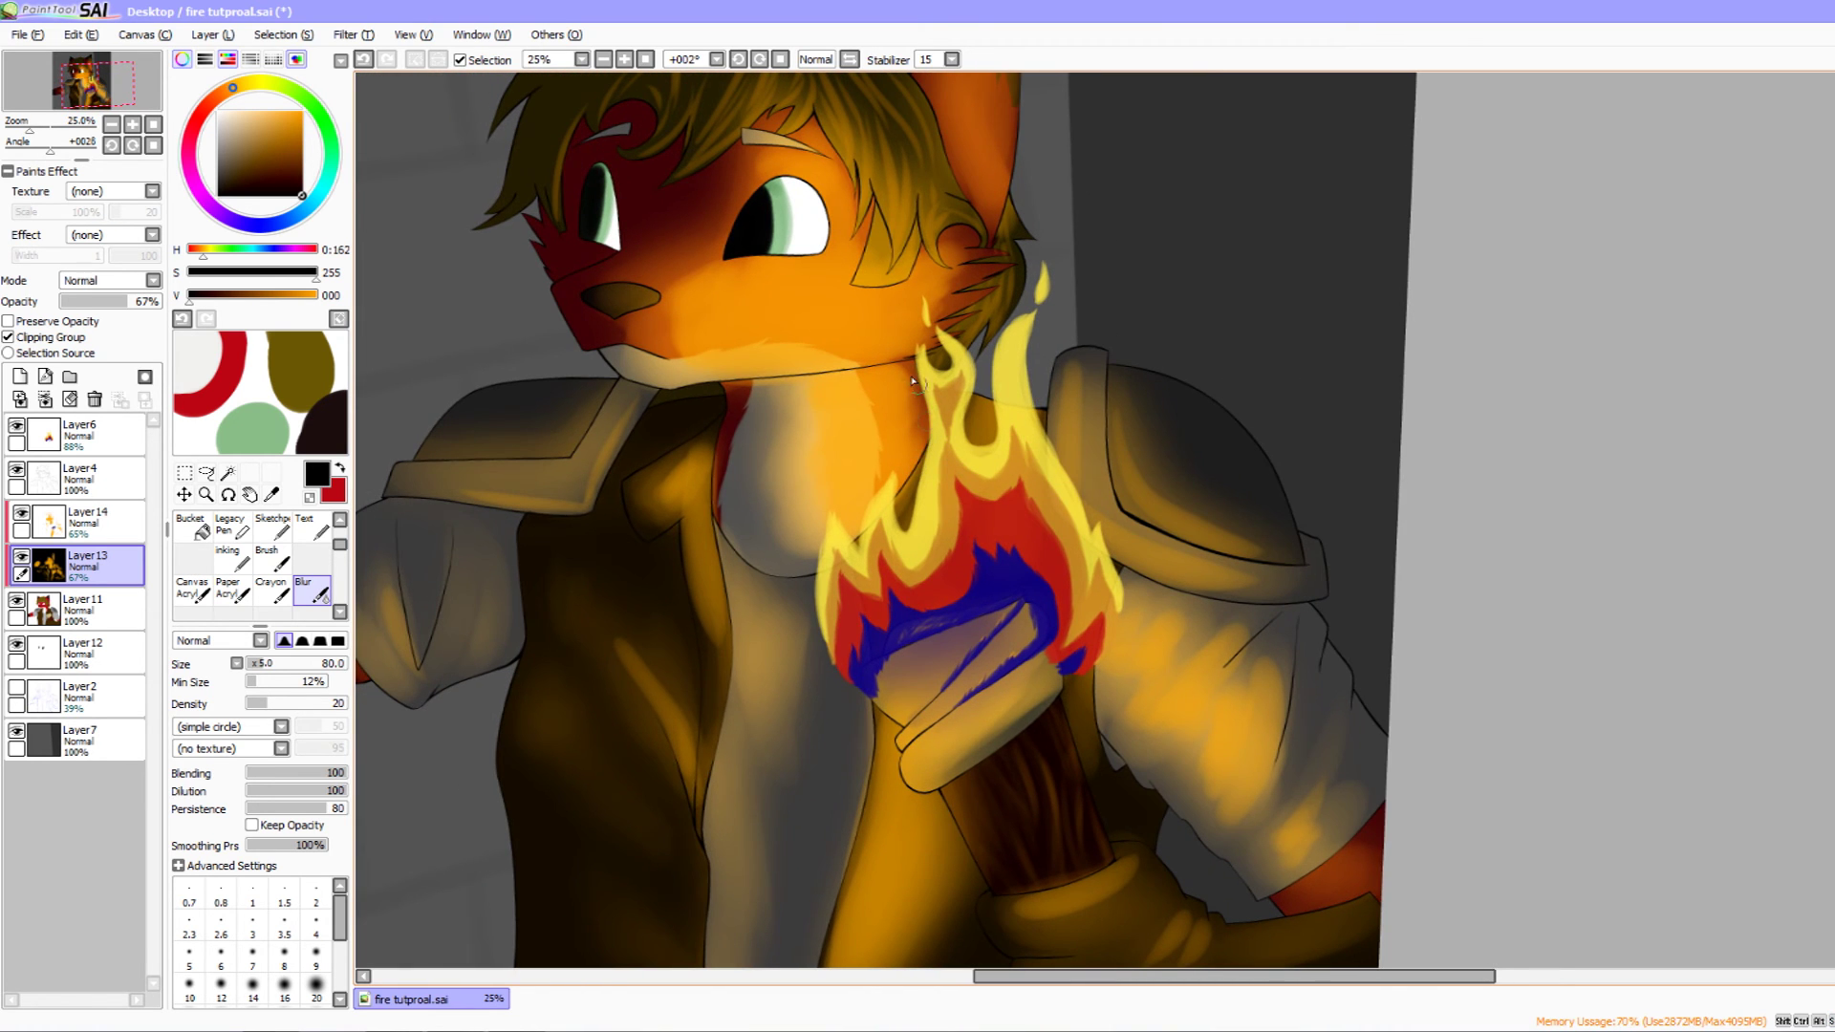
left_click_drag(908, 384, 911, 614)
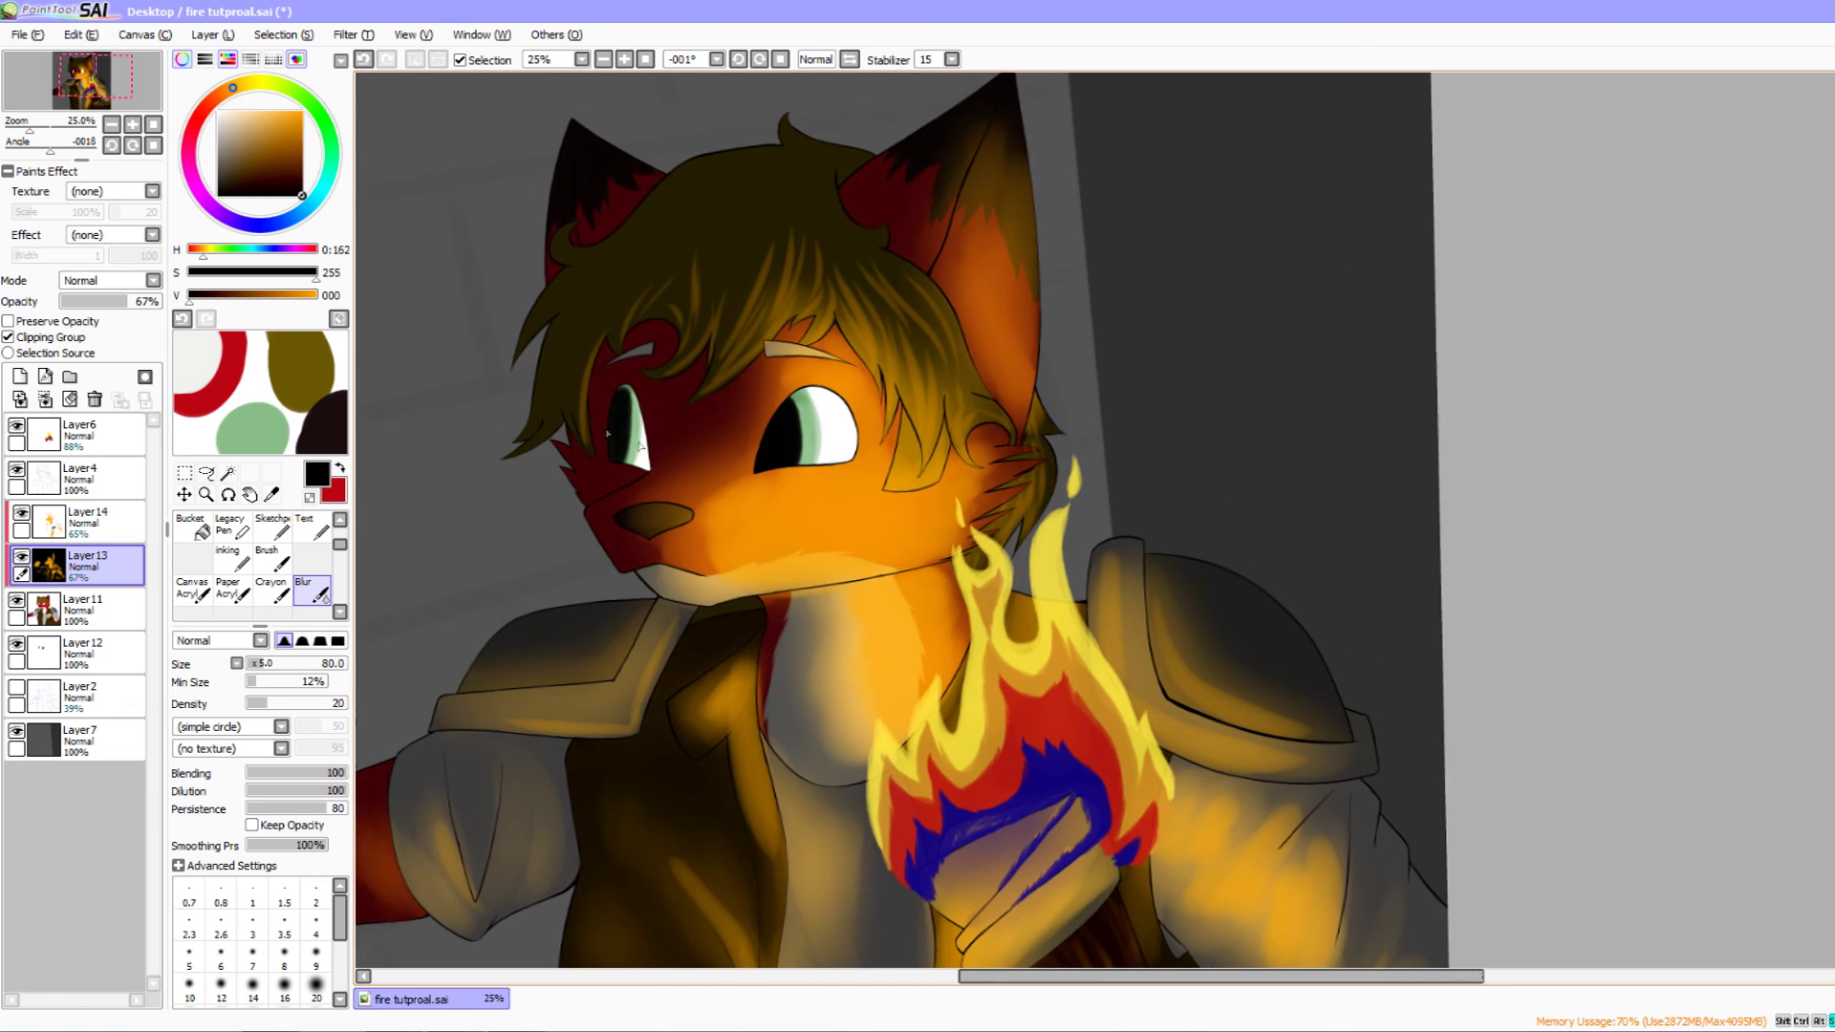
left_click_drag(489, 373, 532, 360)
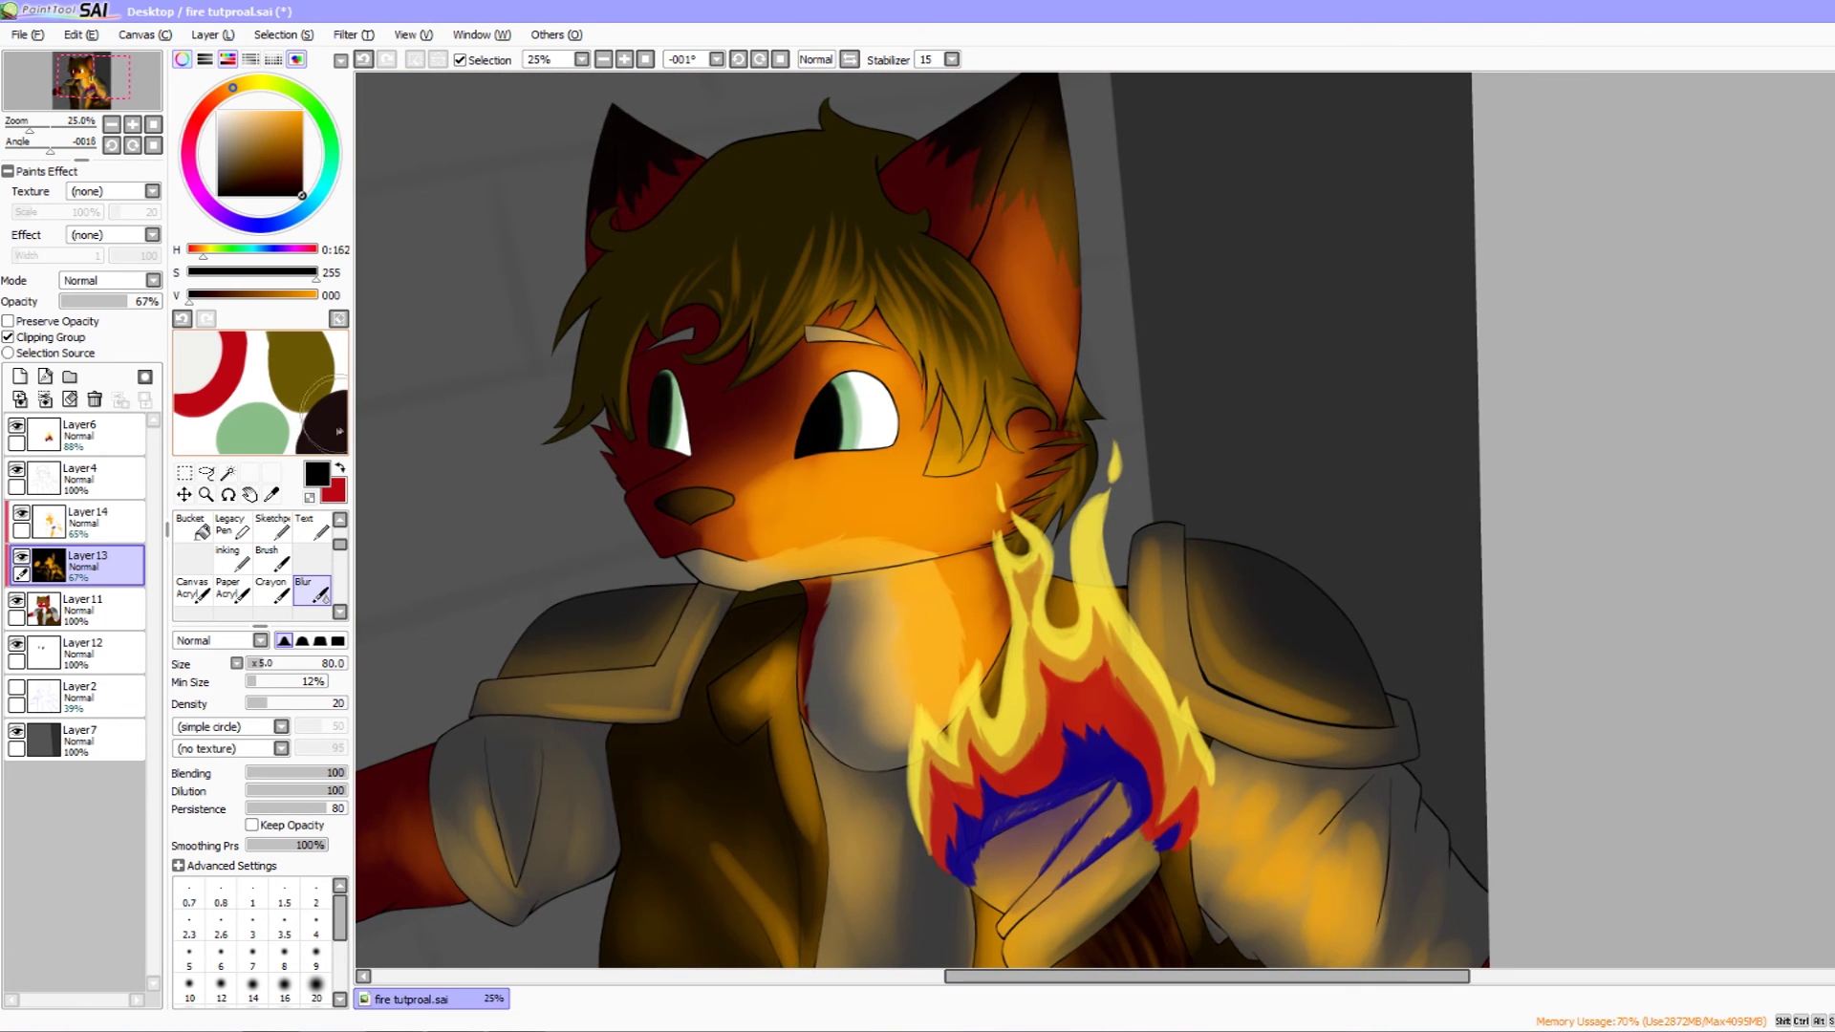
- On Layer14, try orange brush strands at value 255 on the far side of the hair, undoing the unwanted strokes
left_click(96, 521)
left_click(340, 519)
left_click(272, 526)
left_click_drag(303, 295, 324, 302)
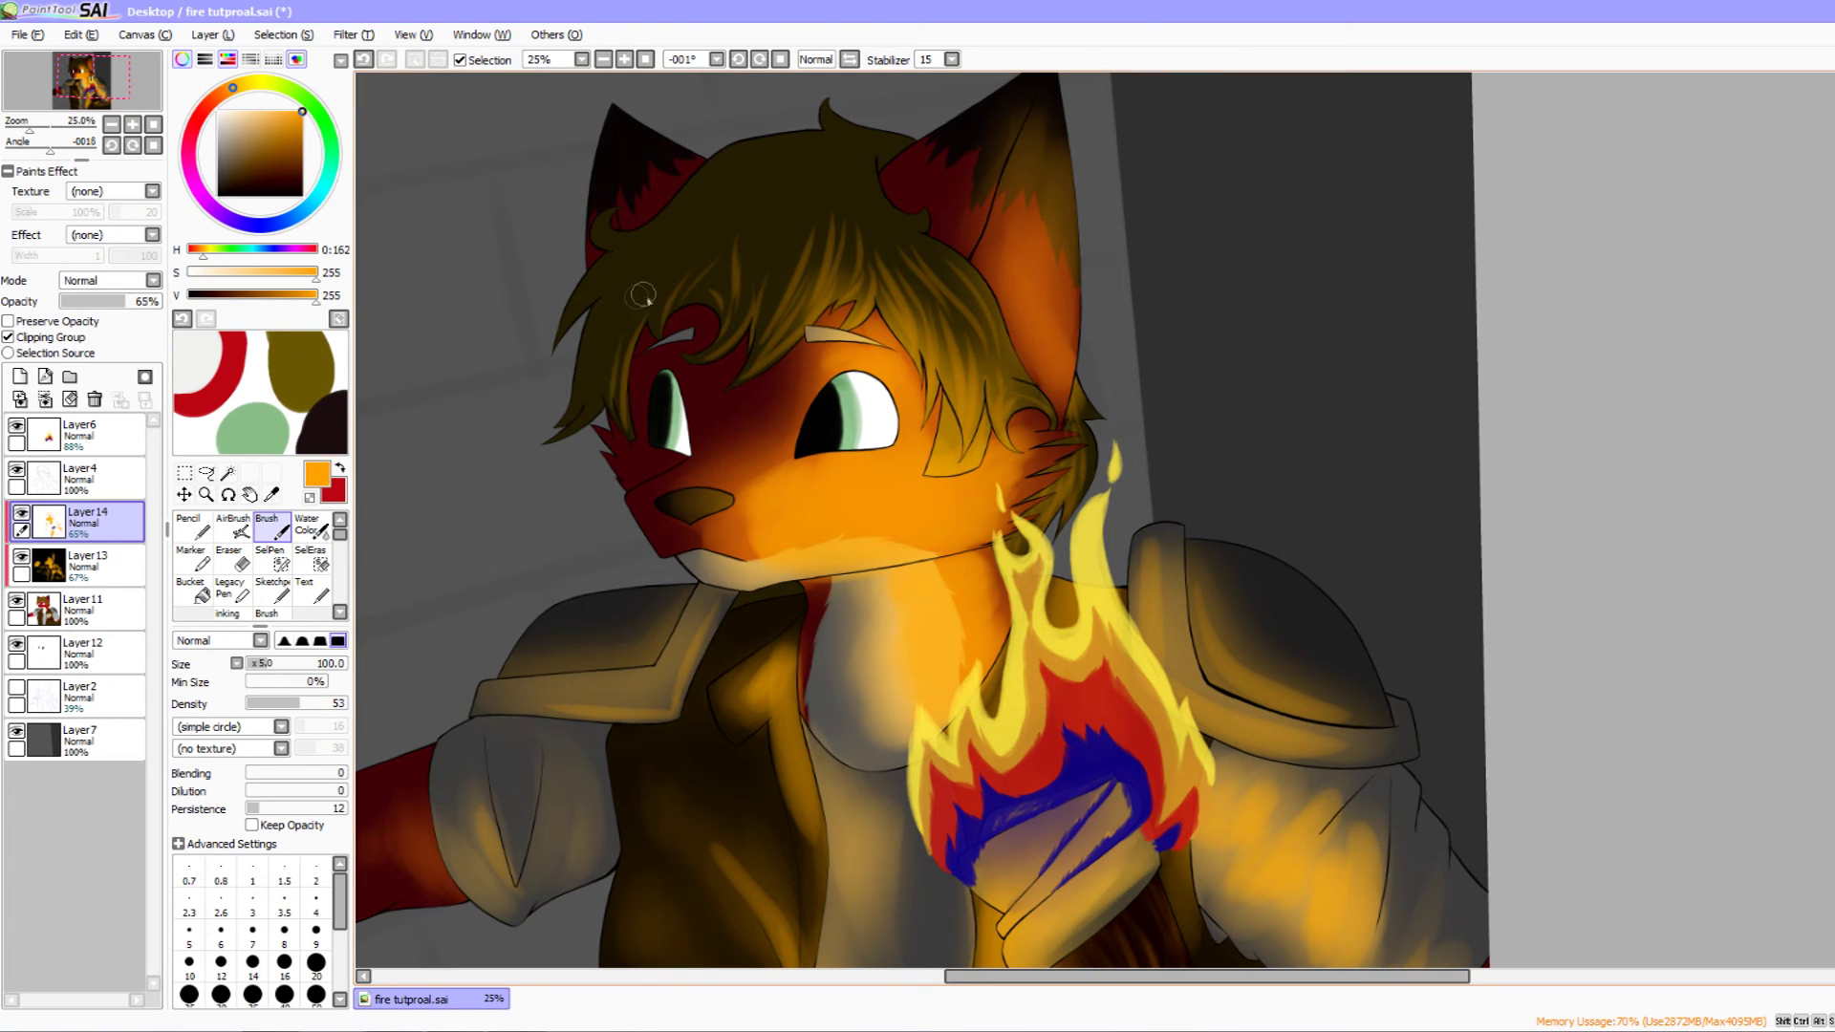
key("ctrl+z")
mouse_move(613, 392)
left_mouse_down()
mouse_move(602, 446)
mouse_move(593, 426)
left_mouse_up()
key("ctrl+z")
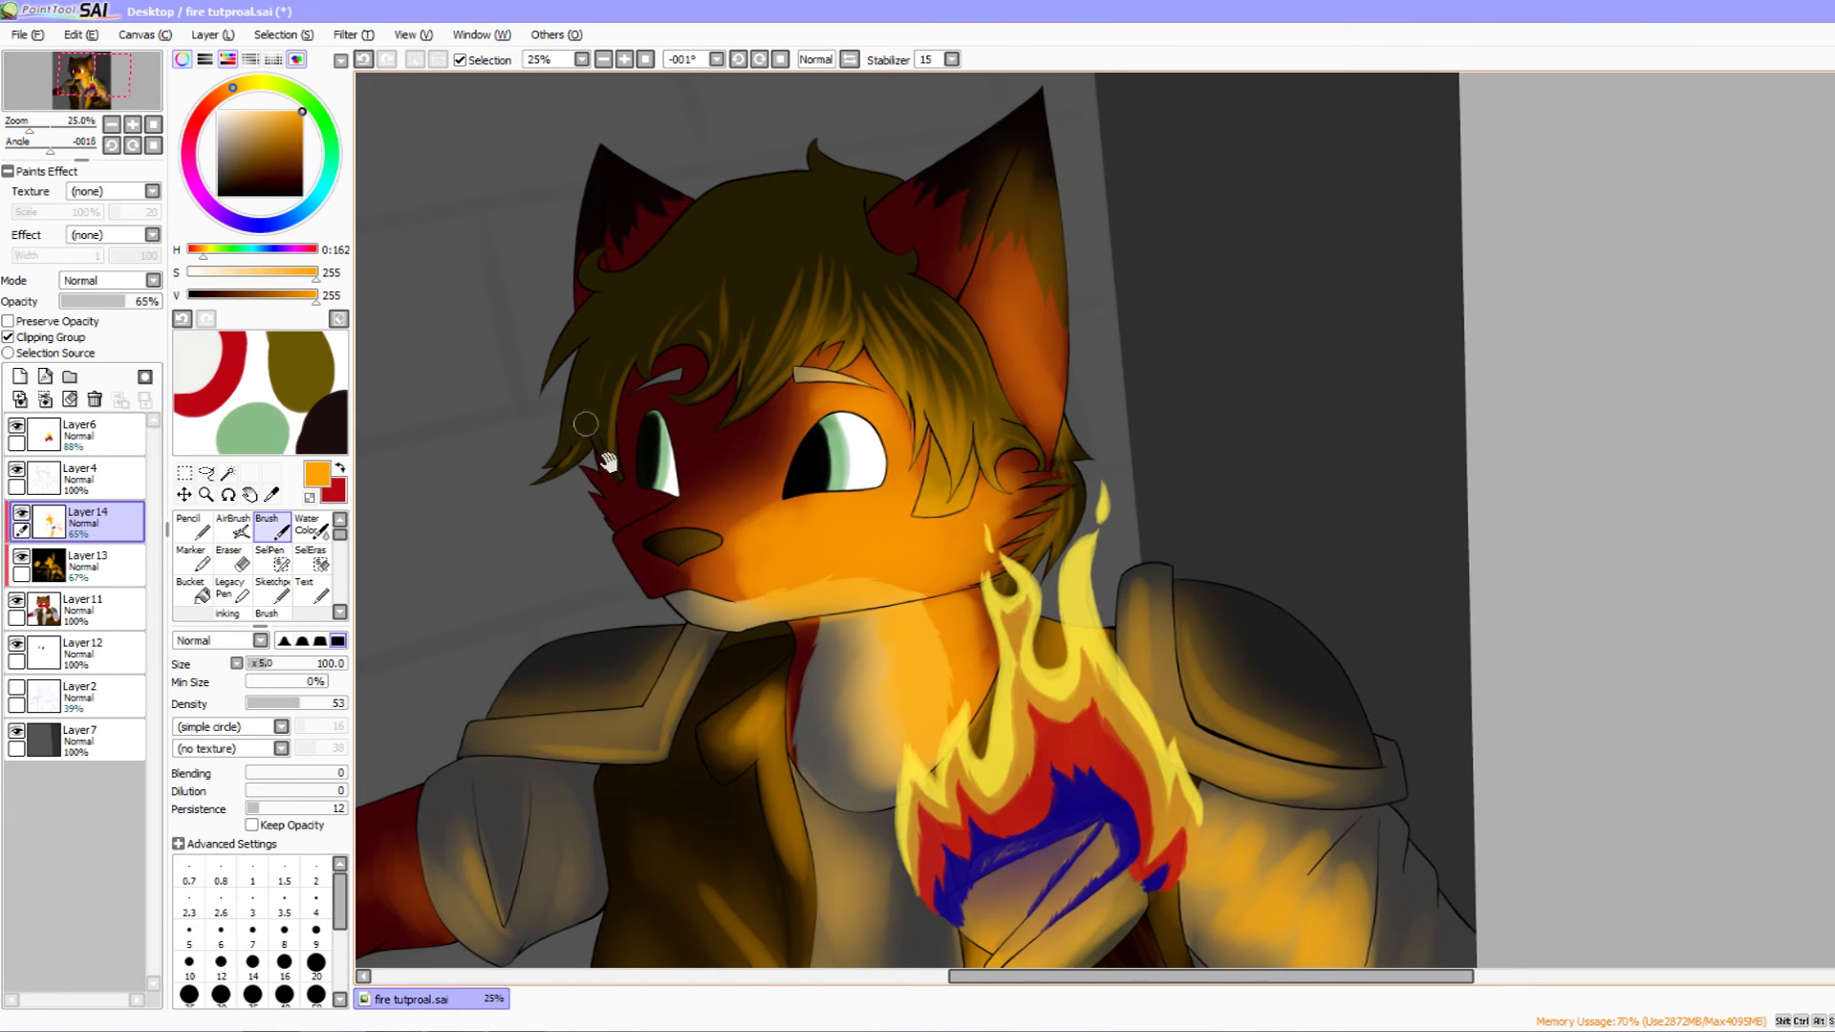
- Add orange highlight strands to the upper hair and along the hair edge beside the torch-side ear
left_click_drag(678, 543, 665, 469)
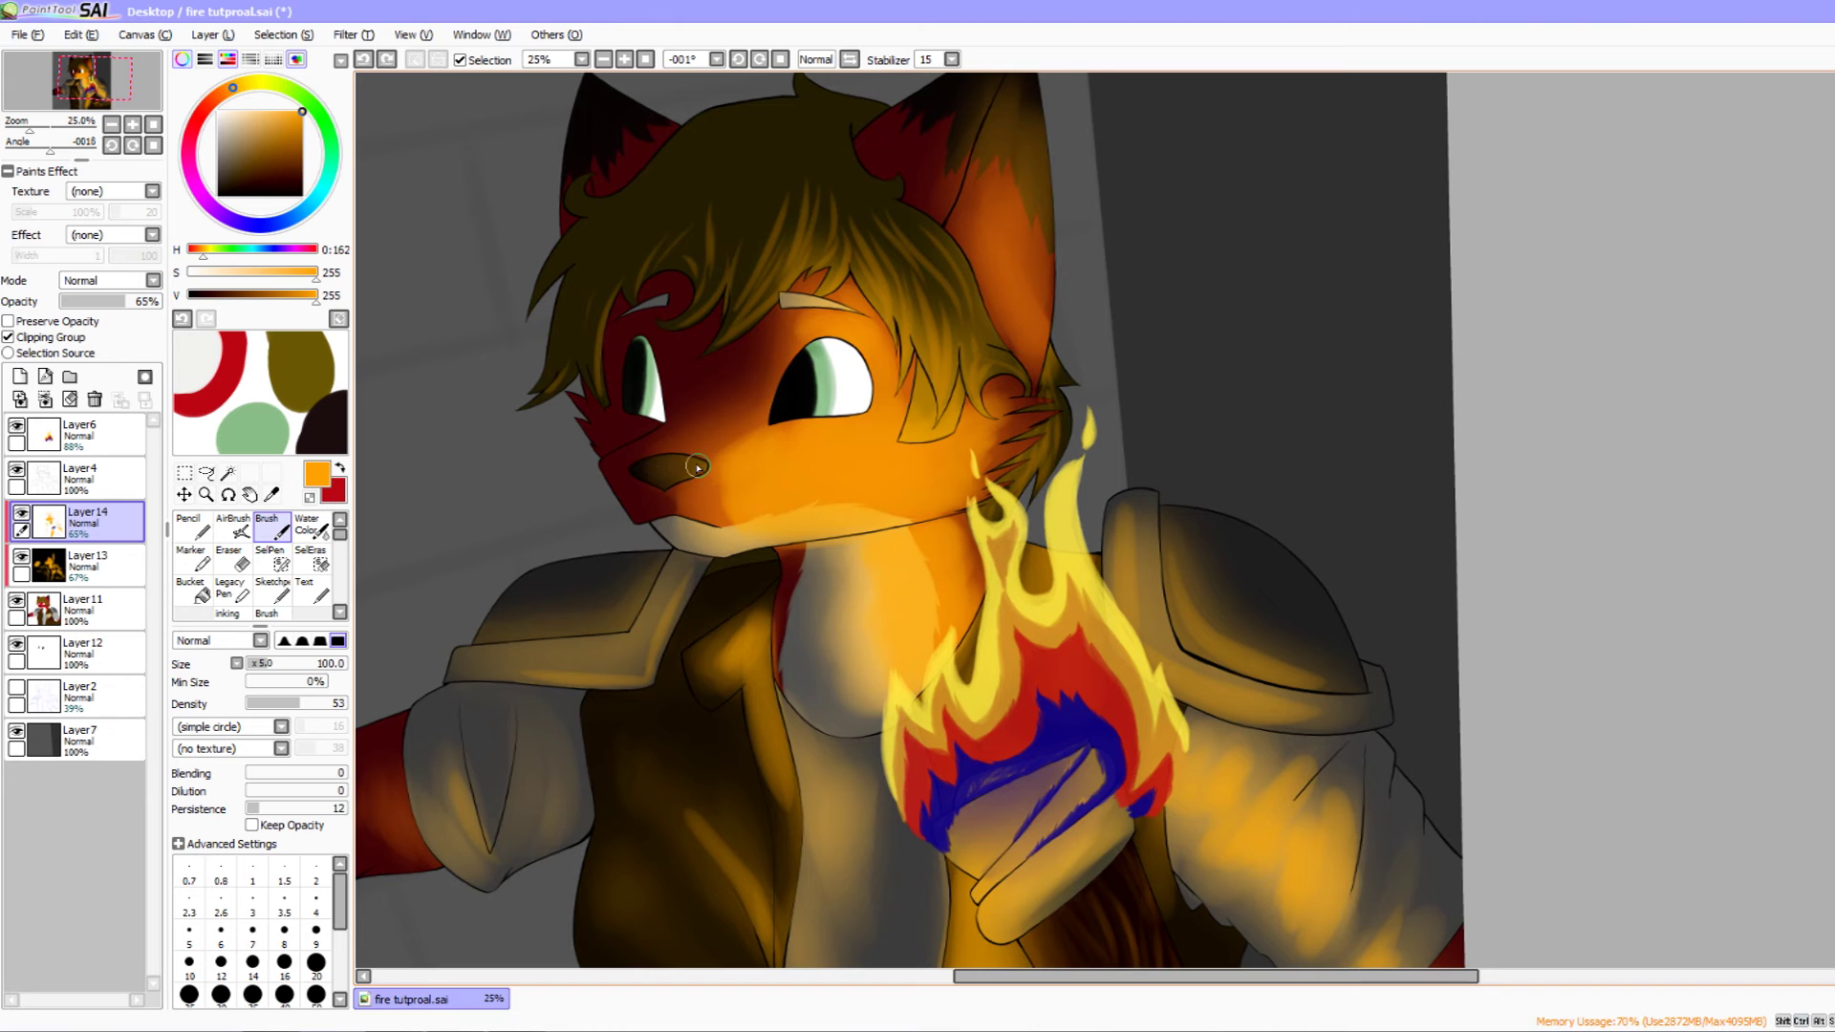
scroll(736, 468, "up", 1)
left_click_drag(735, 469, 755, 495)
mouse_move(760, 275)
left_mouse_down()
mouse_move(715, 377)
mouse_move(769, 336)
left_mouse_up()
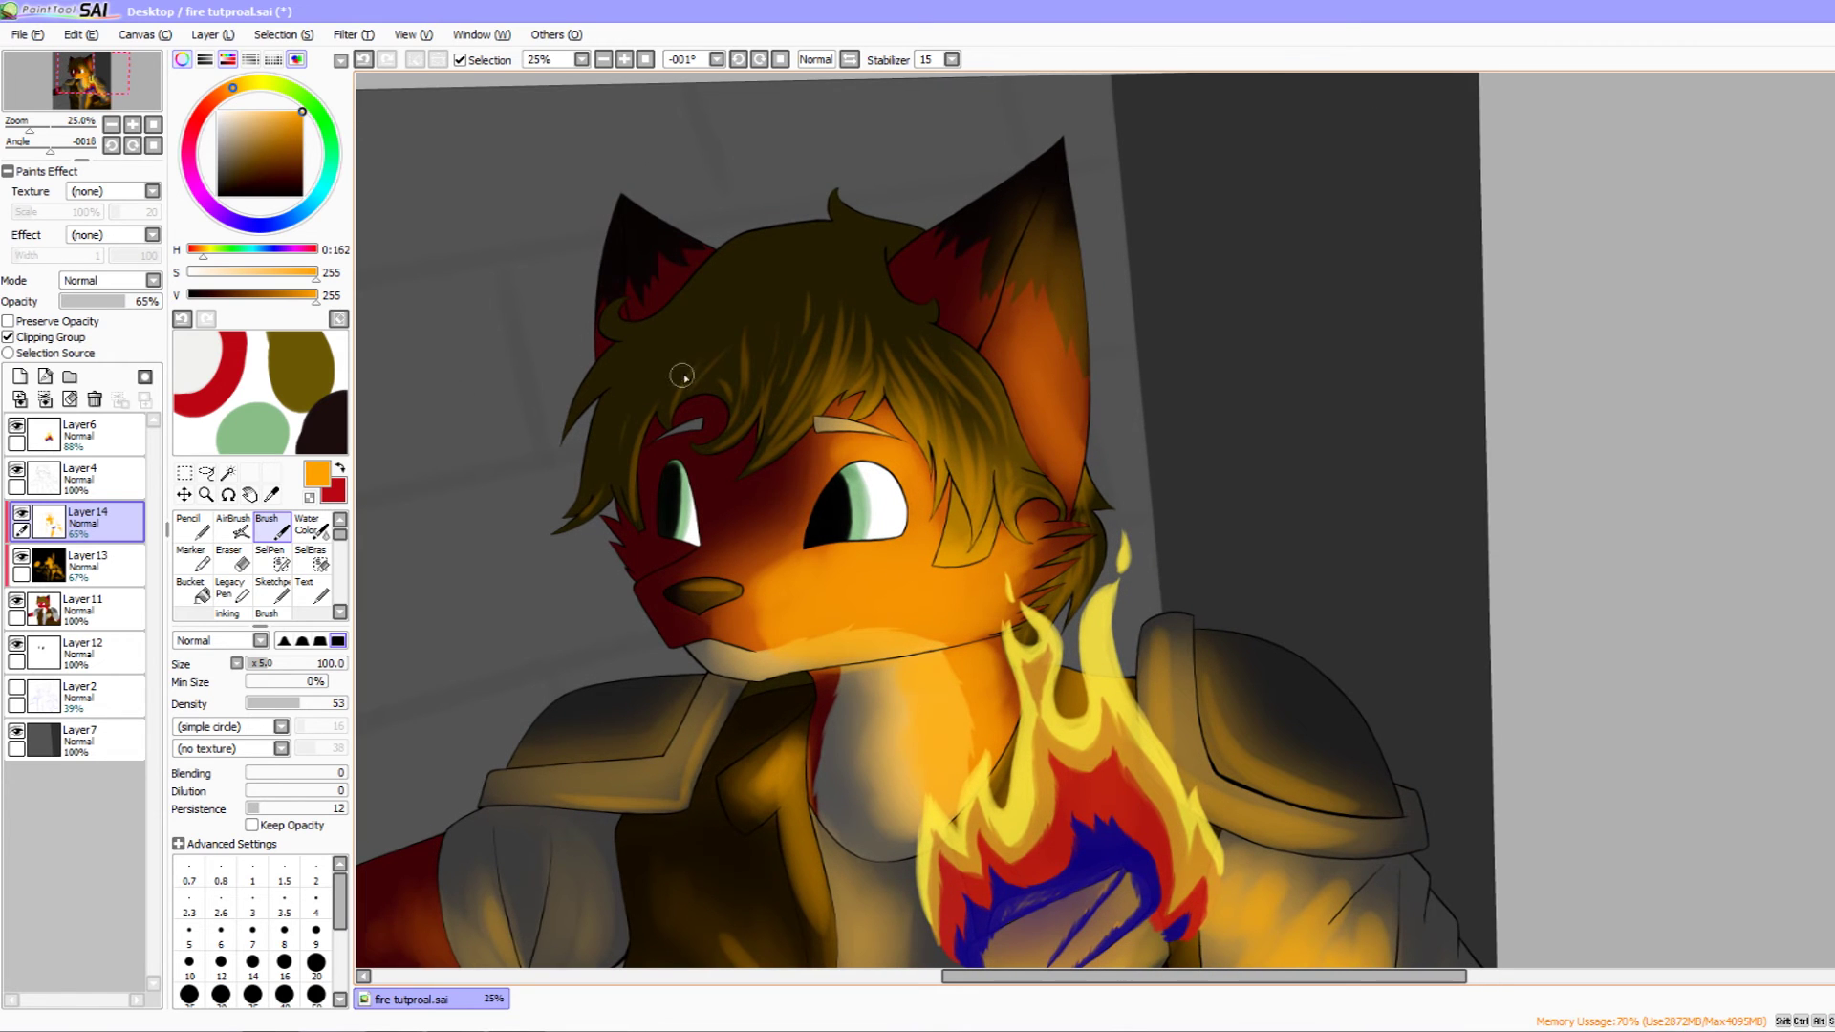
mouse_move(700, 393)
left_mouse_down()
mouse_move(750, 402)
mouse_move(615, 438)
left_mouse_up()
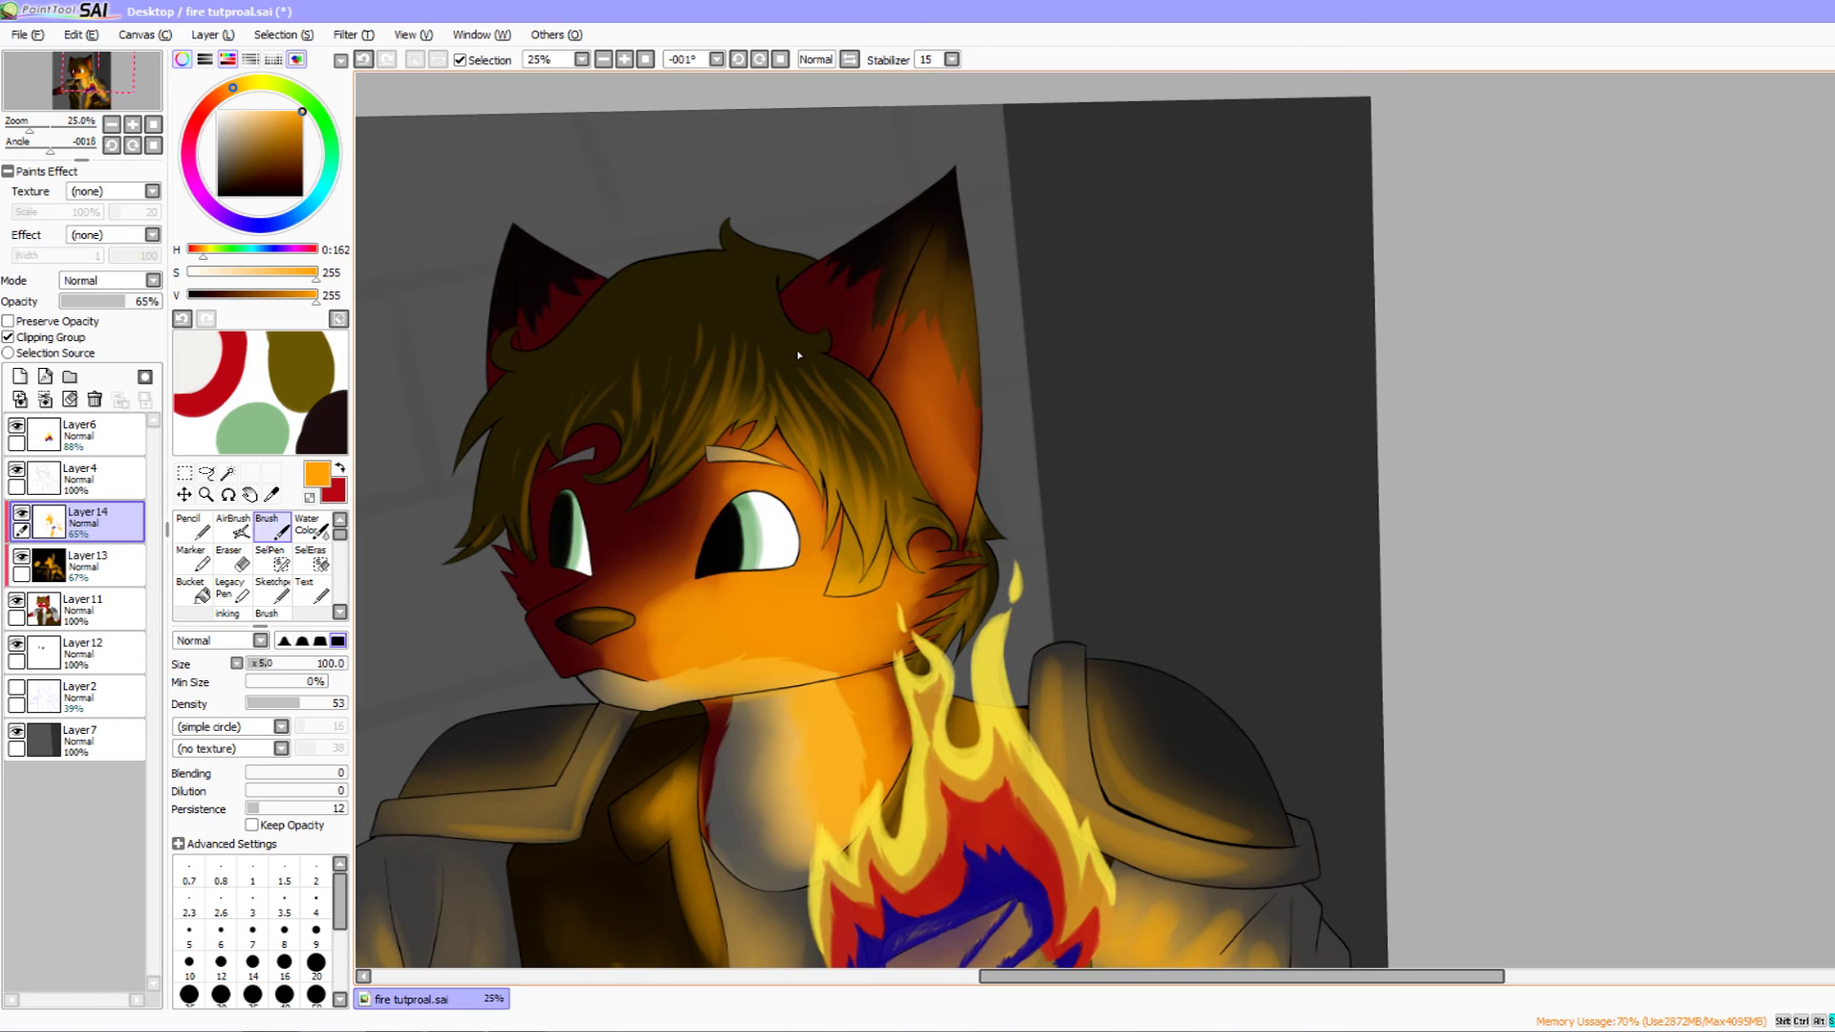
mouse_move(808, 359)
left_mouse_down()
mouse_move(831, 307)
mouse_move(873, 394)
left_mouse_up()
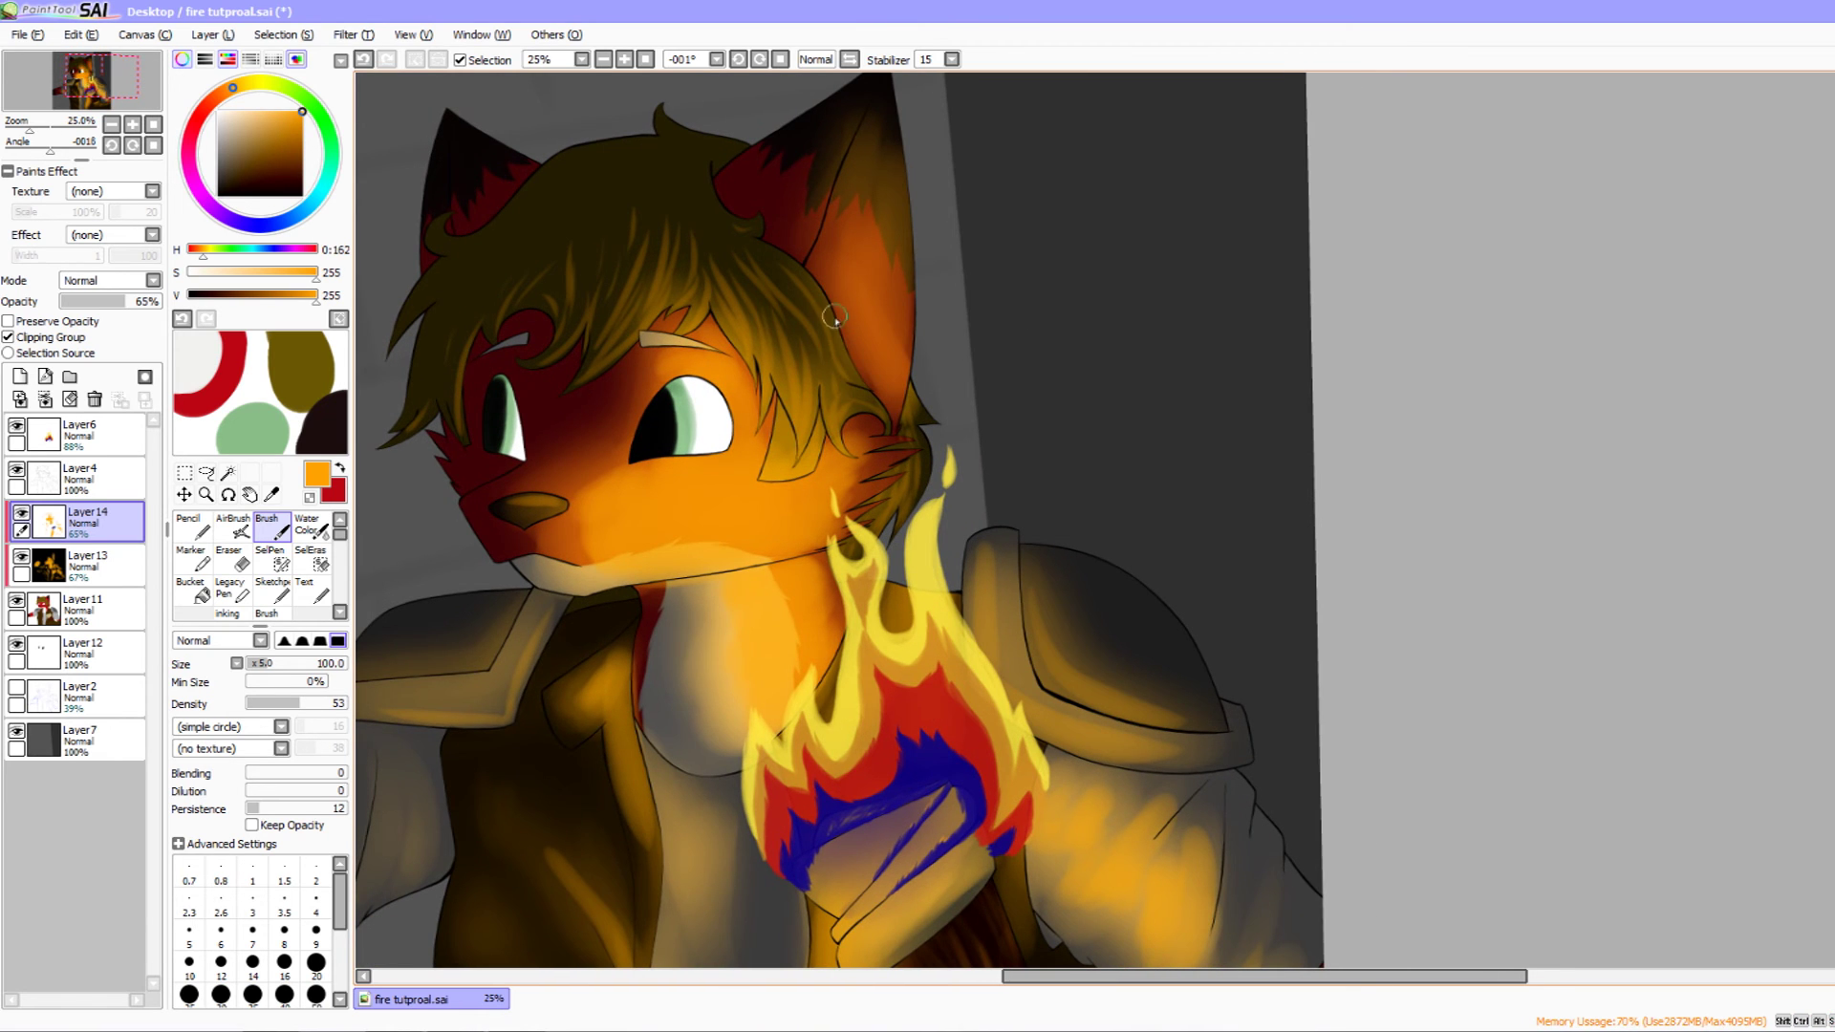
left_click_drag(805, 358, 852, 303)
left_click_drag(767, 362, 877, 364)
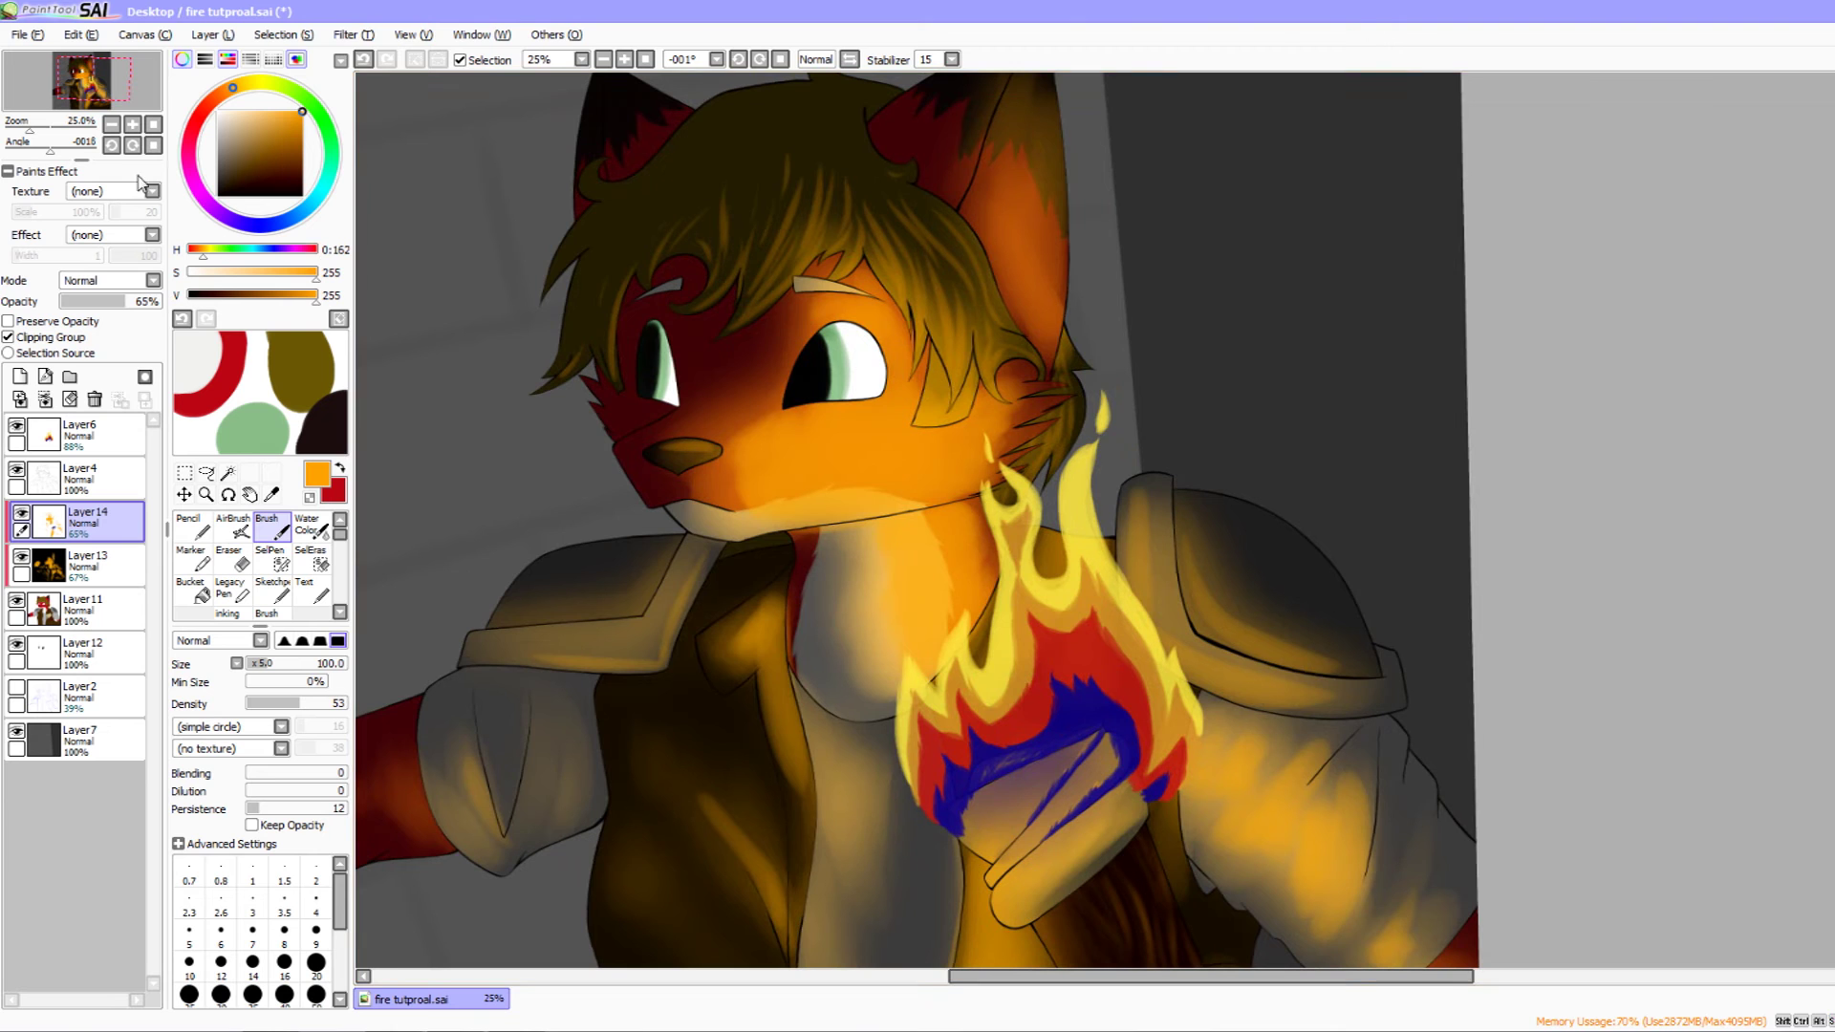
- Add a new layer directly above Layer14 for tinting the eyes
left_click(134, 126)
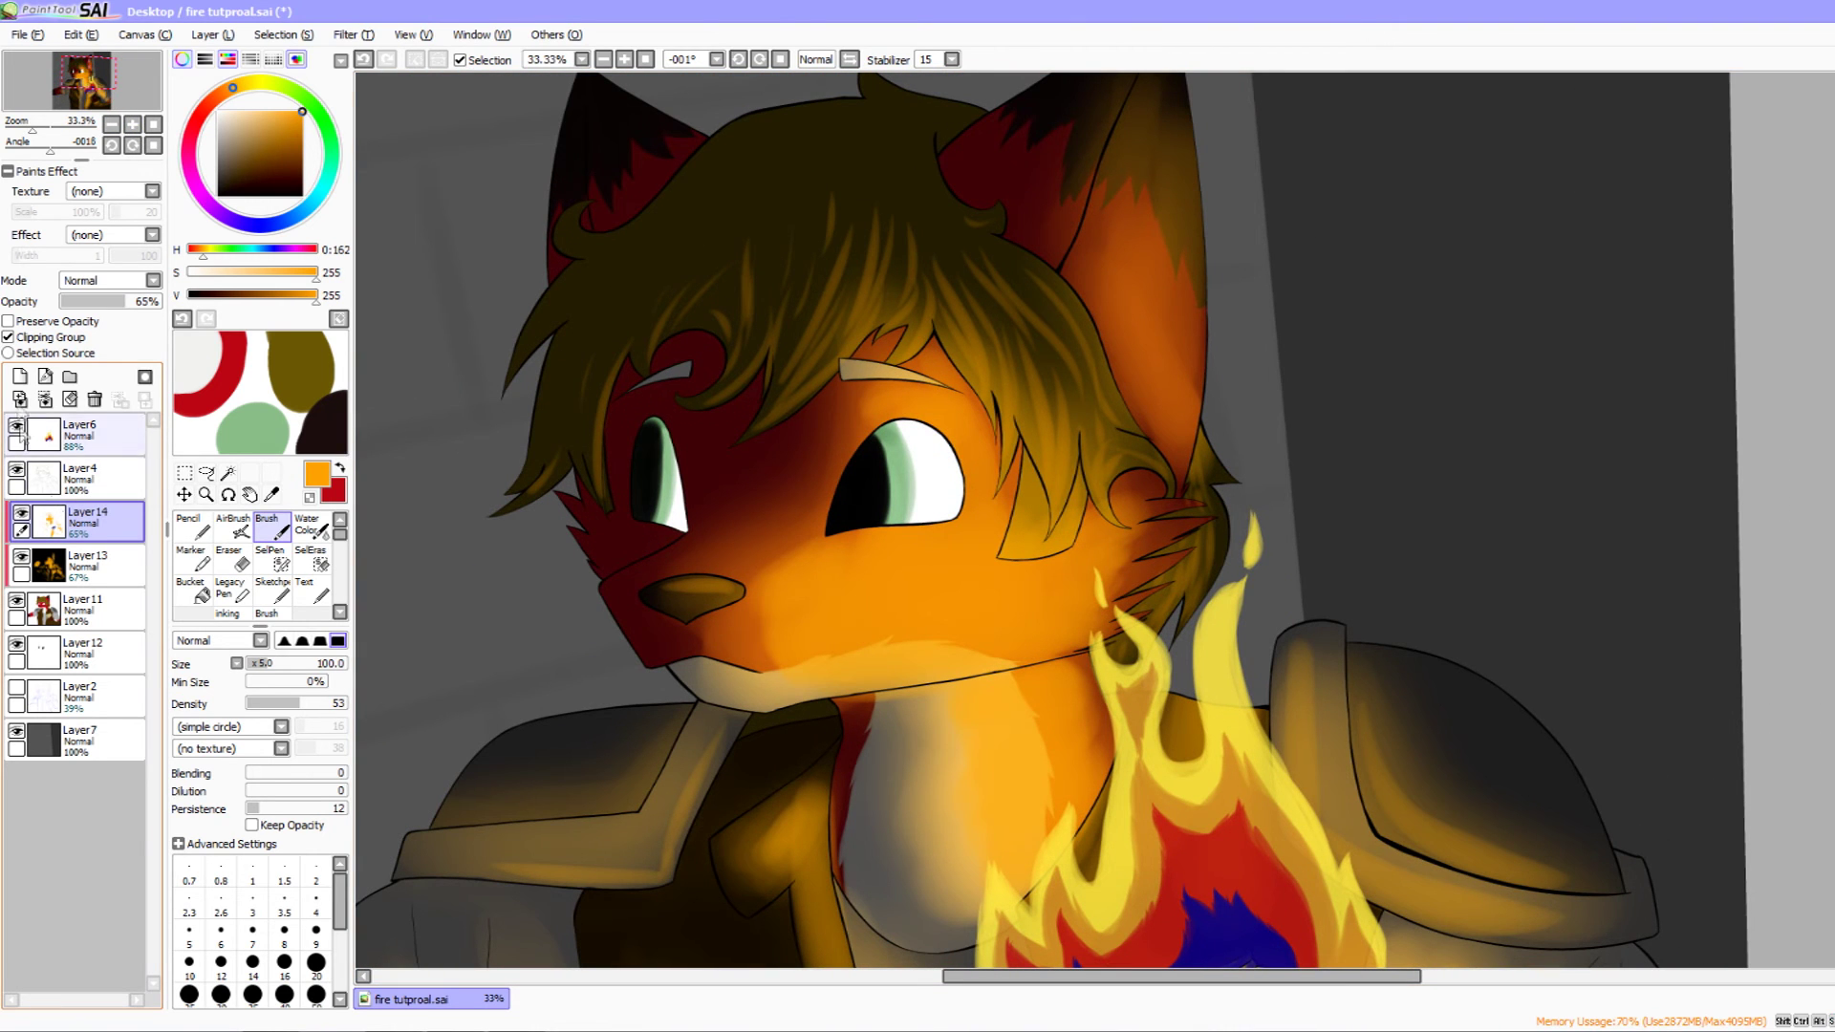
left_click(19, 376)
left_click_drag(401, 186, 344, 233)
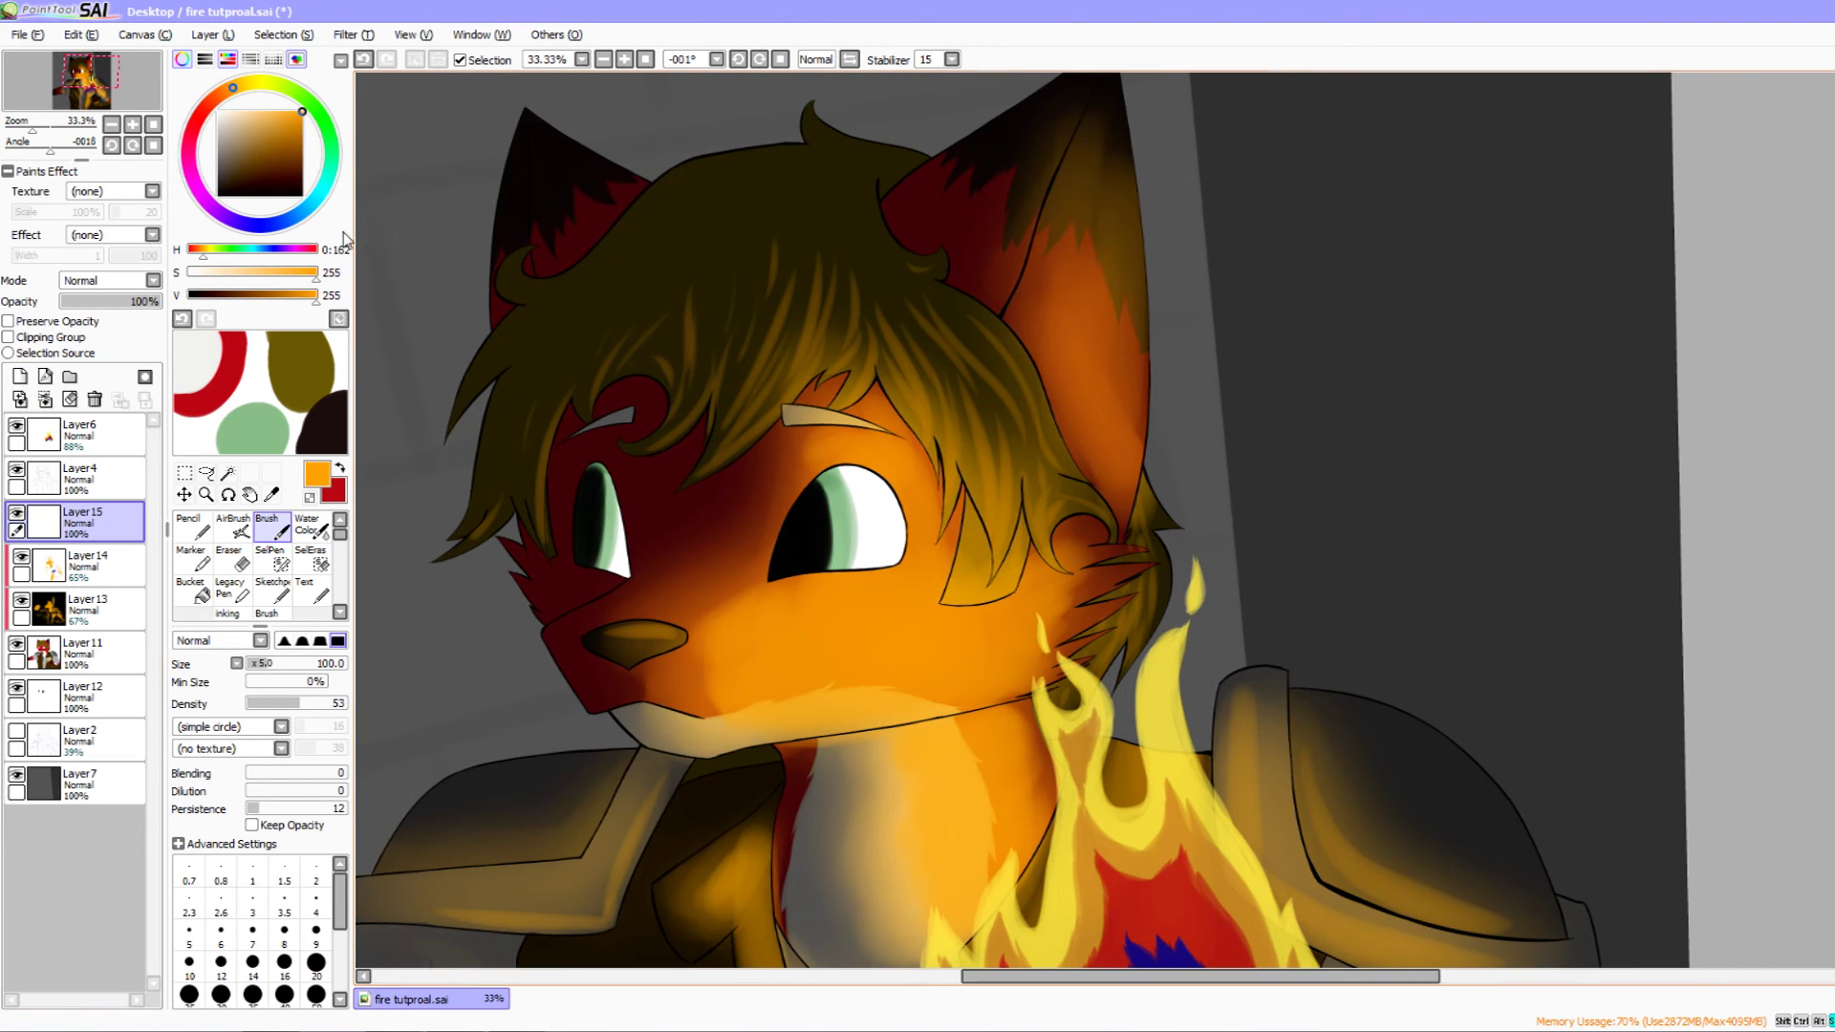
left_click(135, 125)
left_click_drag(526, 506, 755, 493)
- Paint an orange tint over the white of the torch-side eye with an enlarged brush, undoing the unwanted strokes
key("bracketright")
key("bracketright")
key("bracketright")
key("bracketright")
left_click_drag(868, 442, 881, 540)
key("ctrl+z")
mouse_move(865, 437)
left_mouse_down()
mouse_move(848, 589)
mouse_move(903, 487)
mouse_move(1114, 461)
left_mouse_up()
left_click_drag(659, 411, 680, 590)
key("ctrl+z")
mouse_move(787, 566)
left_mouse_down()
mouse_move(634, 521)
mouse_move(564, 535)
left_mouse_up()
- Blend the orange tint across the torch-side eye with the Blur tool, enlarging it to size 350
scroll(316, 573, "down", 2)
left_click(313, 593)
mouse_move(824, 525)
left_mouse_down()
mouse_move(803, 499)
mouse_move(812, 441)
mouse_move(811, 518)
mouse_move(870, 503)
mouse_move(805, 457)
mouse_move(776, 593)
mouse_move(984, 550)
left_mouse_up()
key("]")
key("]")
key("]")
key("]")
key("]")
key("]")
key("]")
left_click_drag(868, 582, 750, 589)
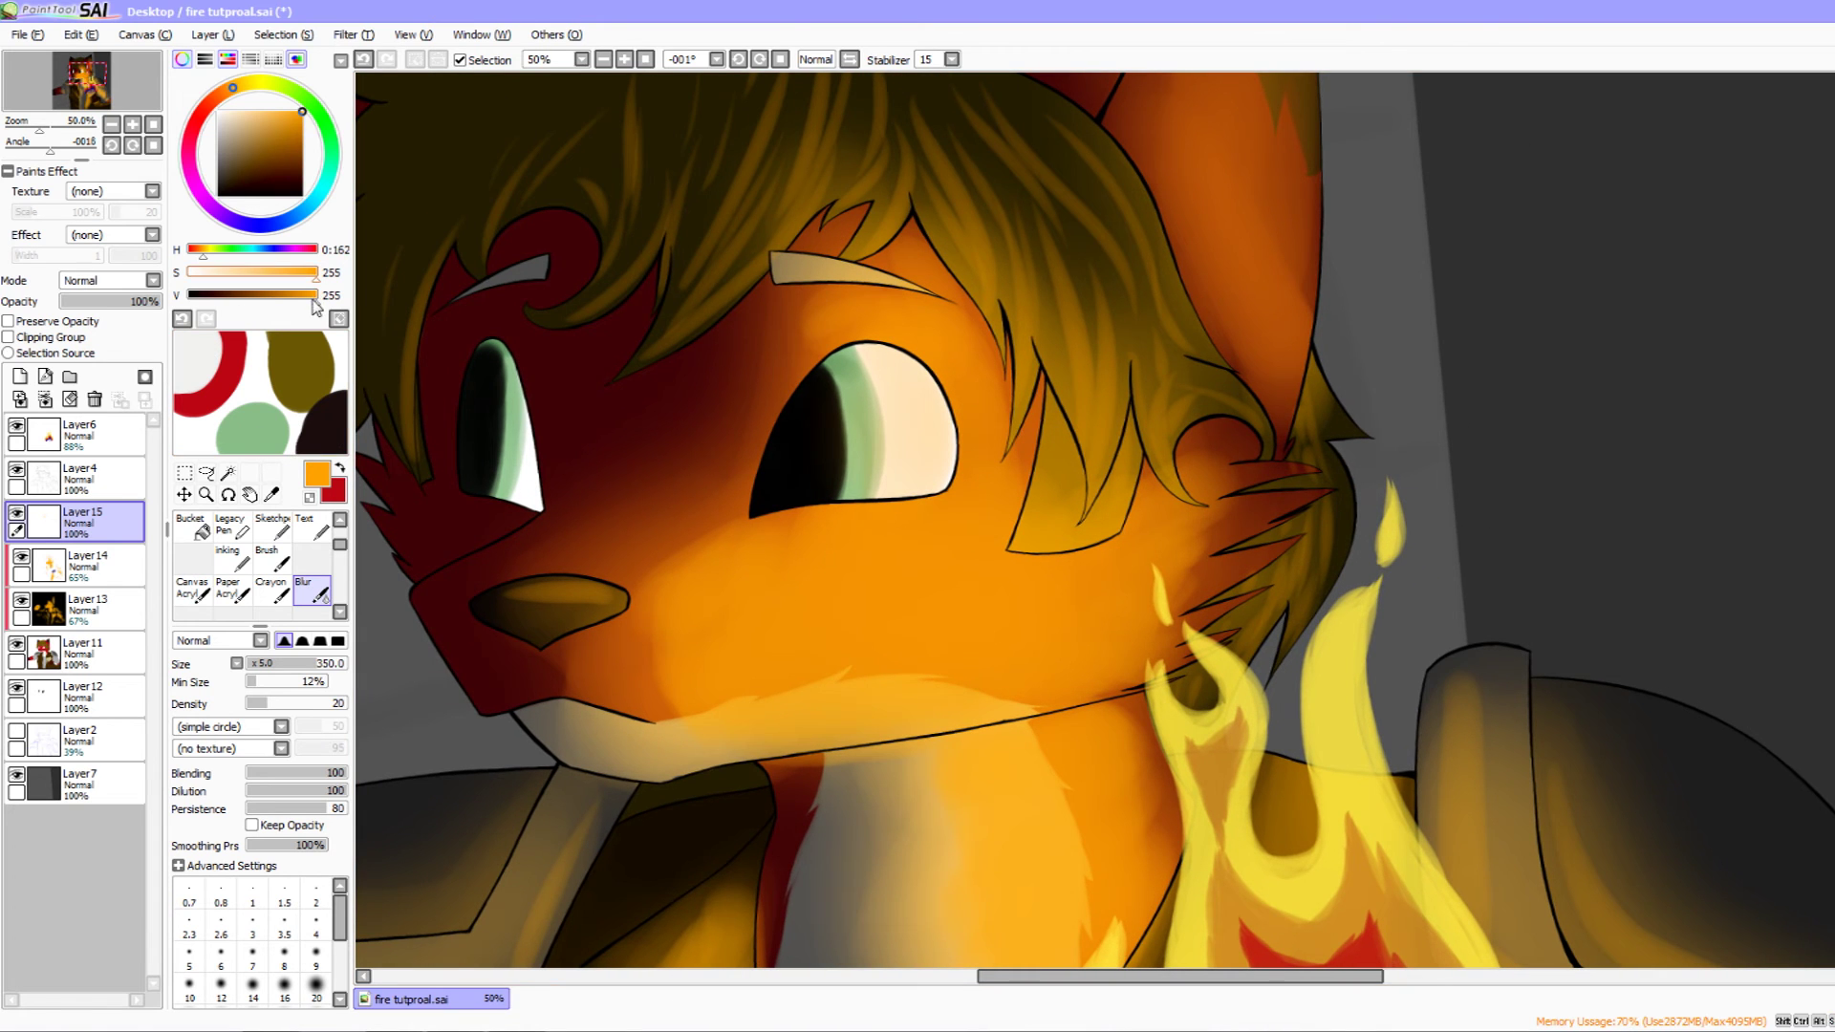
- Switch to the Pencil and add another new layer above the eye tint
scroll(234, 554, "up", 3)
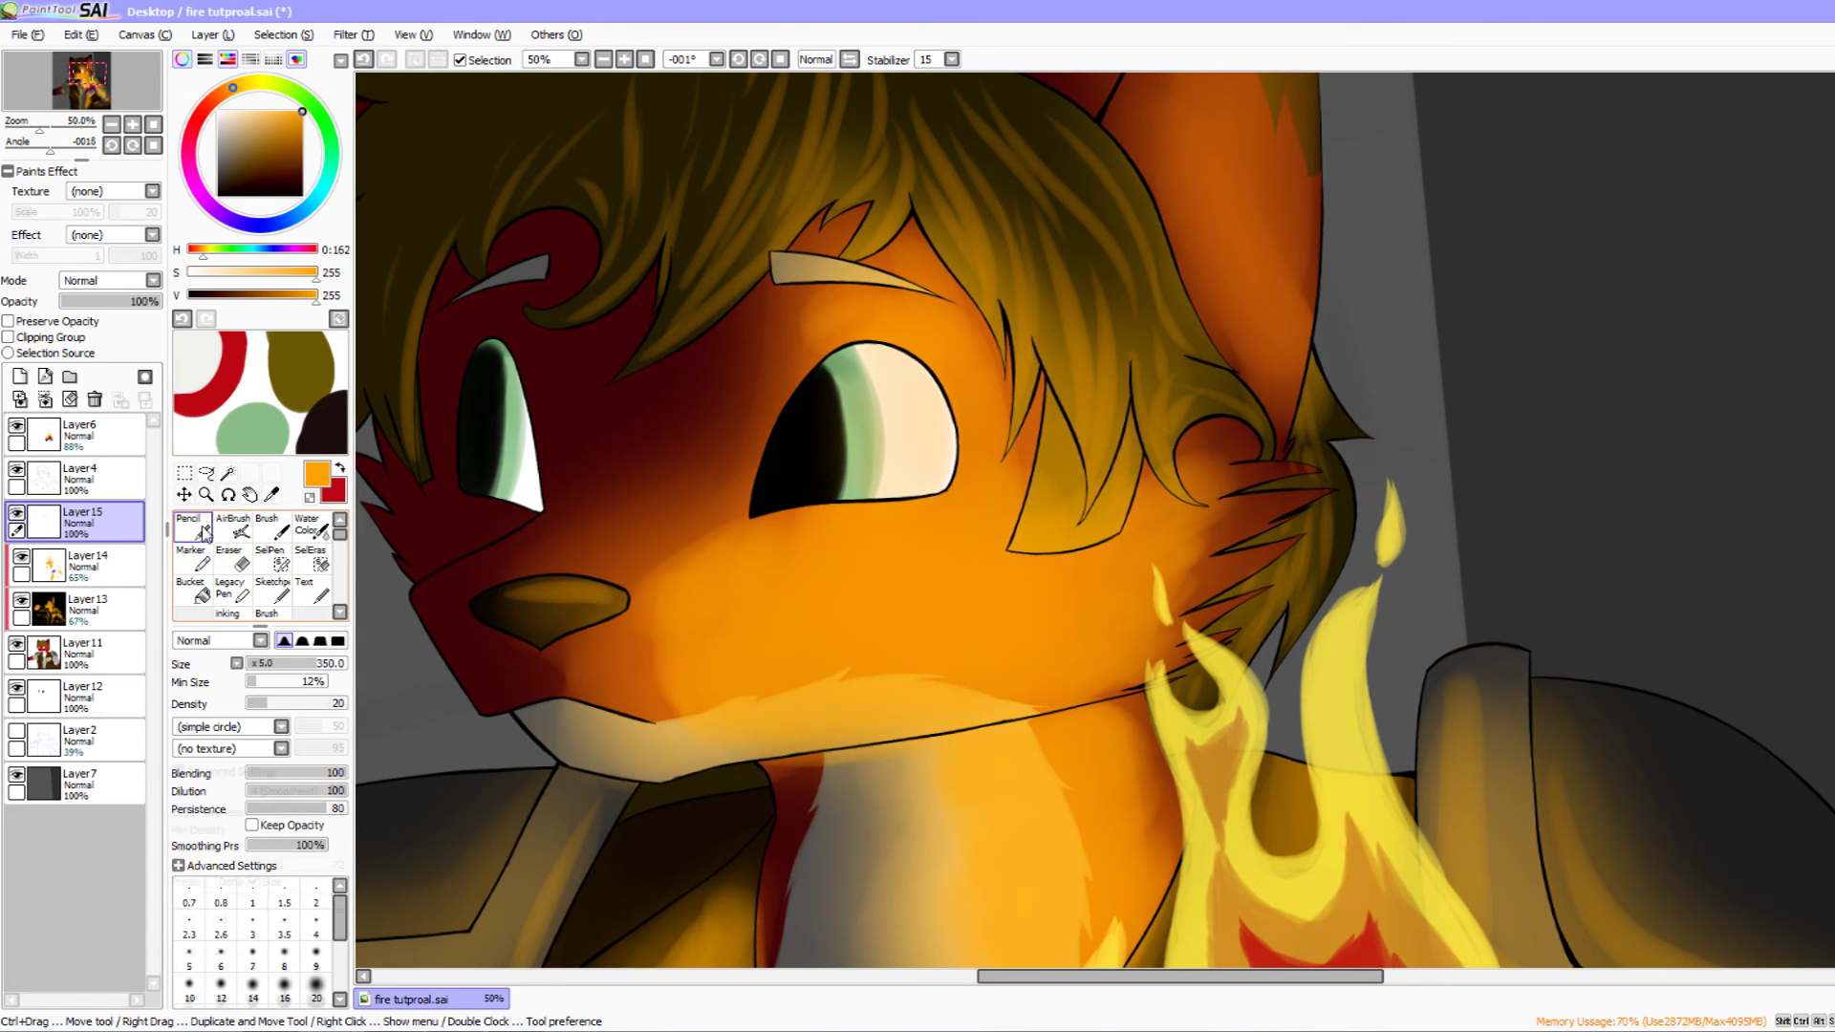
left_click(190, 527)
left_click(132, 125)
left_click_drag(492, 313, 797, 382)
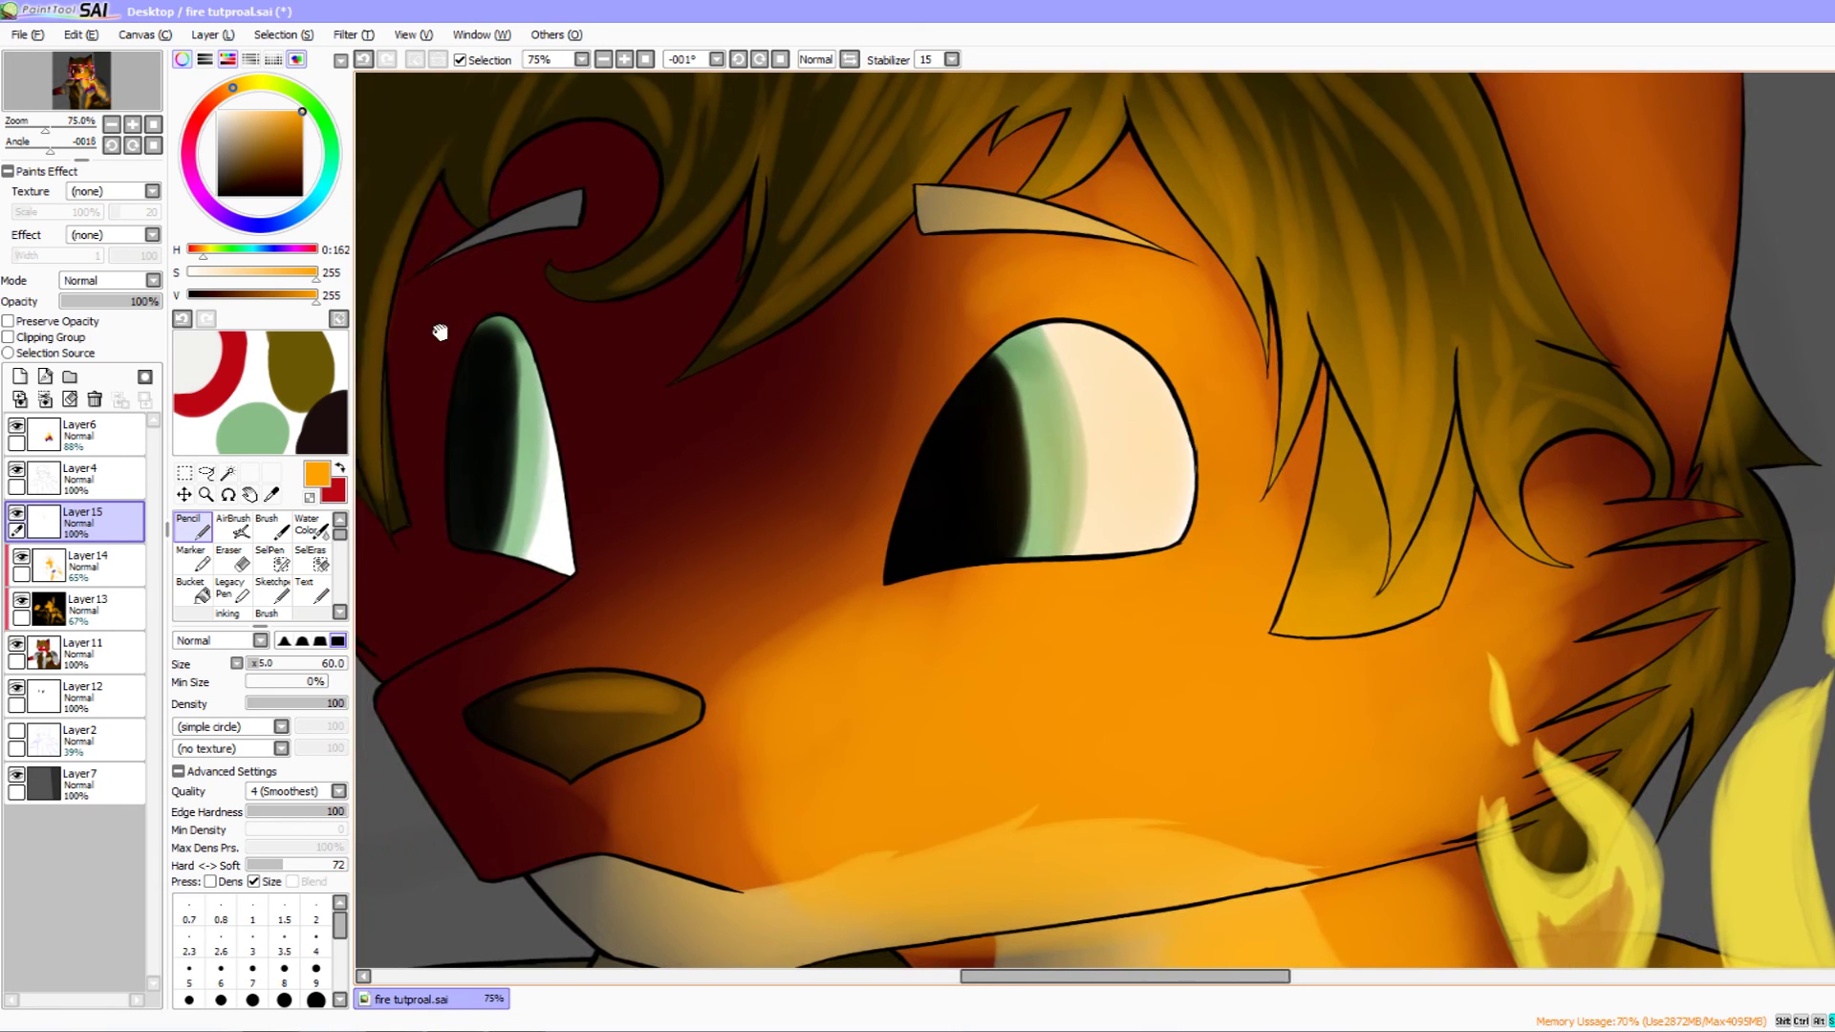
left_click_drag(442, 331, 342, 325)
left_click(19, 377)
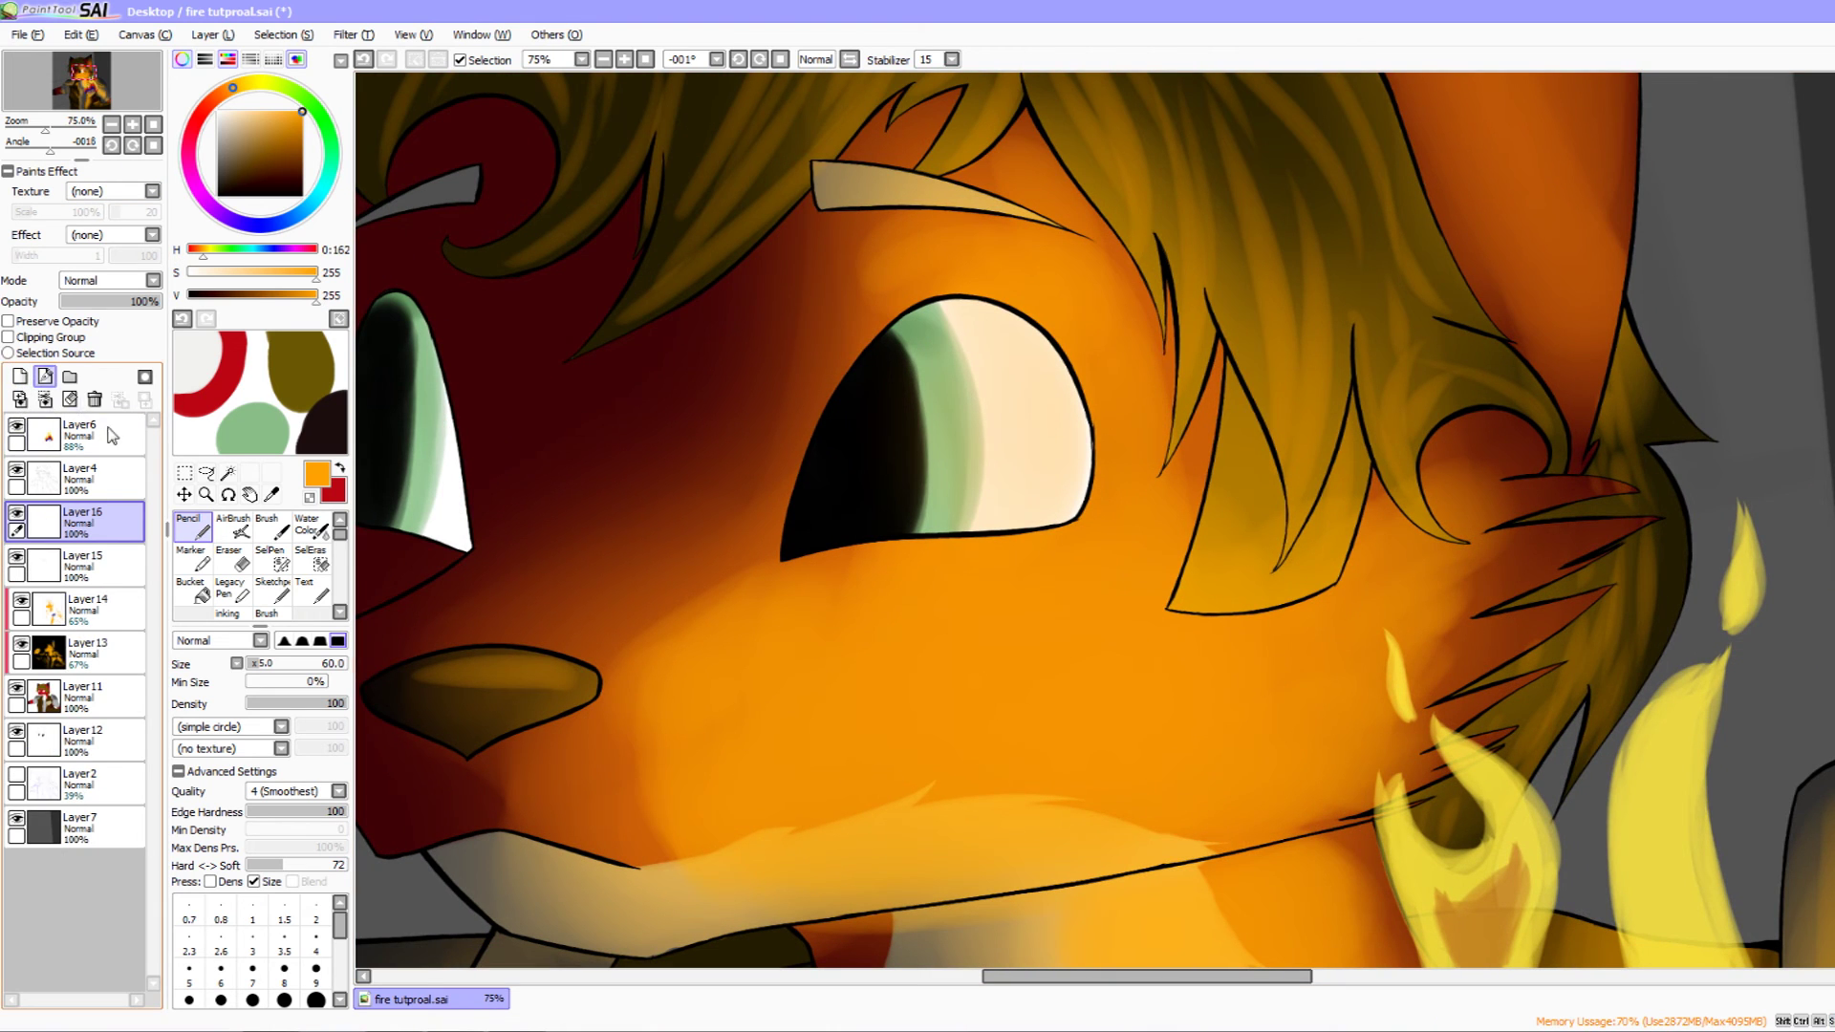
- Paint a small orange flame reflection with pointed tips in the torch-side eye using the Pencil at size 40
left_click_drag(969, 498, 929, 501)
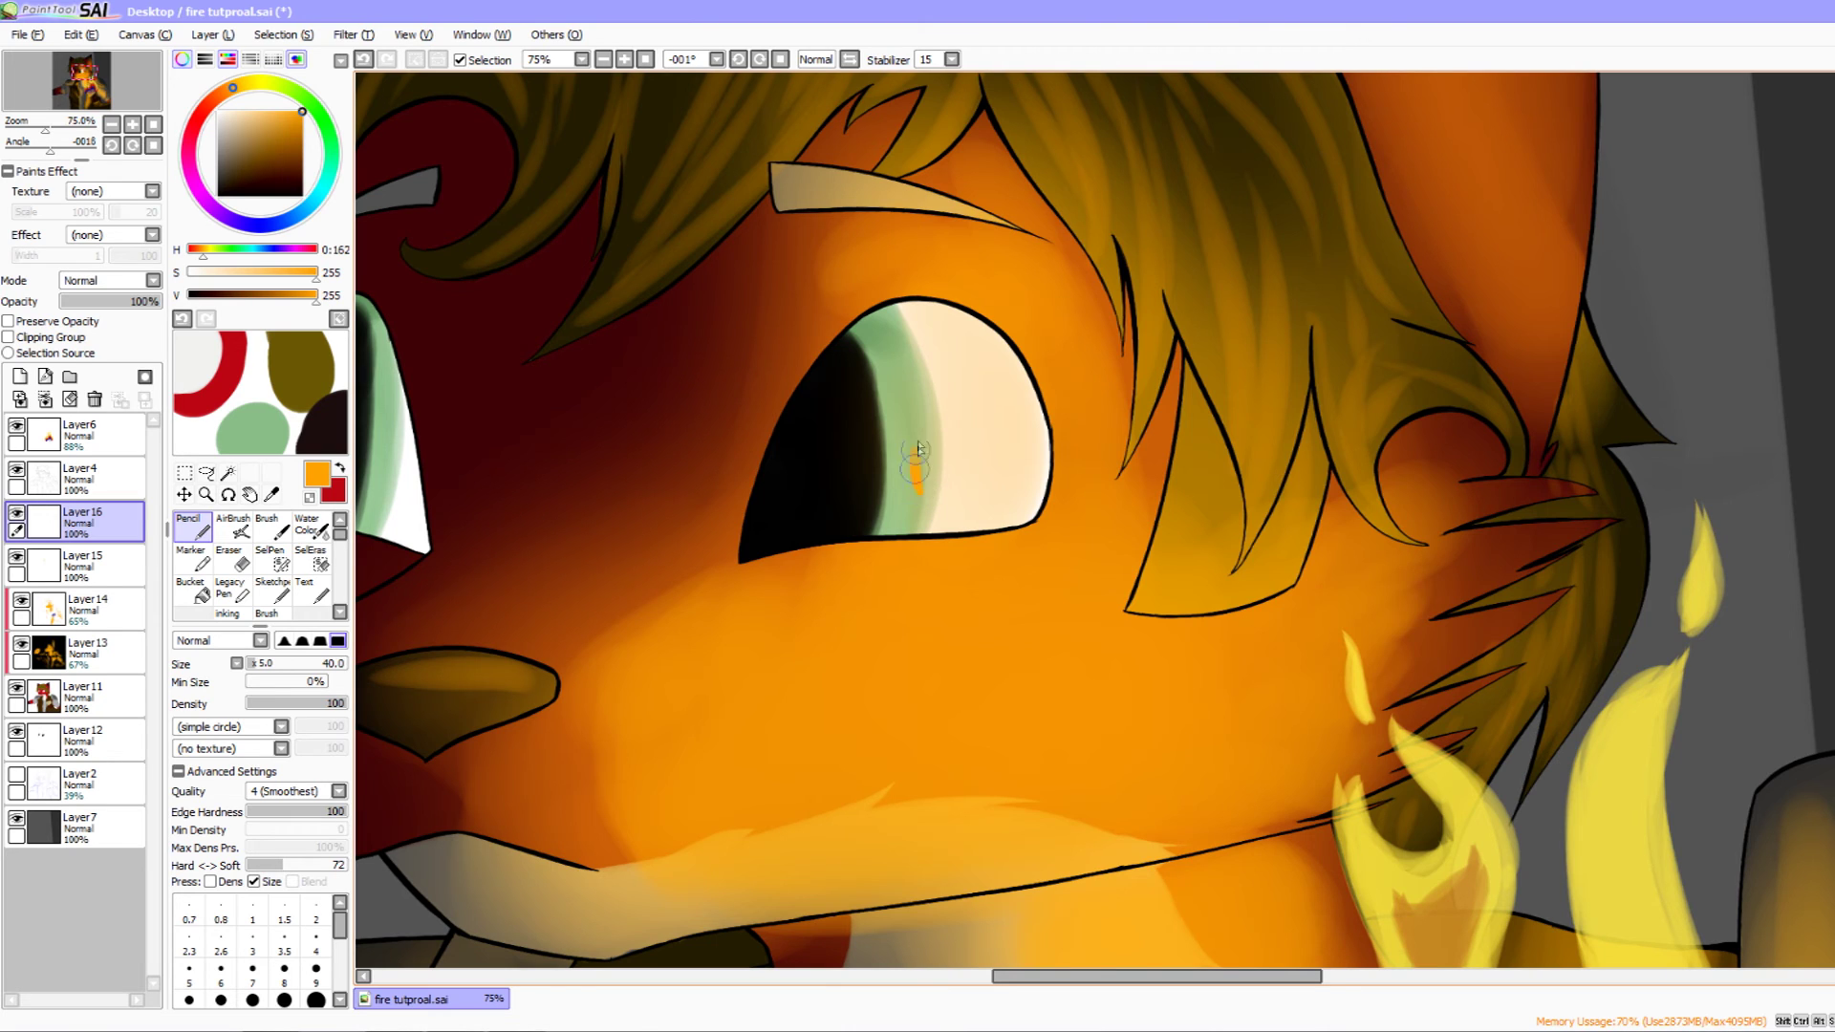
mouse_move(927, 467)
left_mouse_down()
mouse_move(942, 394)
mouse_move(964, 489)
mouse_move(989, 445)
mouse_move(985, 414)
mouse_move(962, 480)
mouse_move(959, 397)
left_mouse_up()
left_click_drag(944, 477, 982, 496)
mouse_move(912, 424)
left_mouse_down()
mouse_move(959, 392)
mouse_move(944, 420)
left_mouse_up()
key("ctrl+z")
left_click_drag(988, 500, 910, 464)
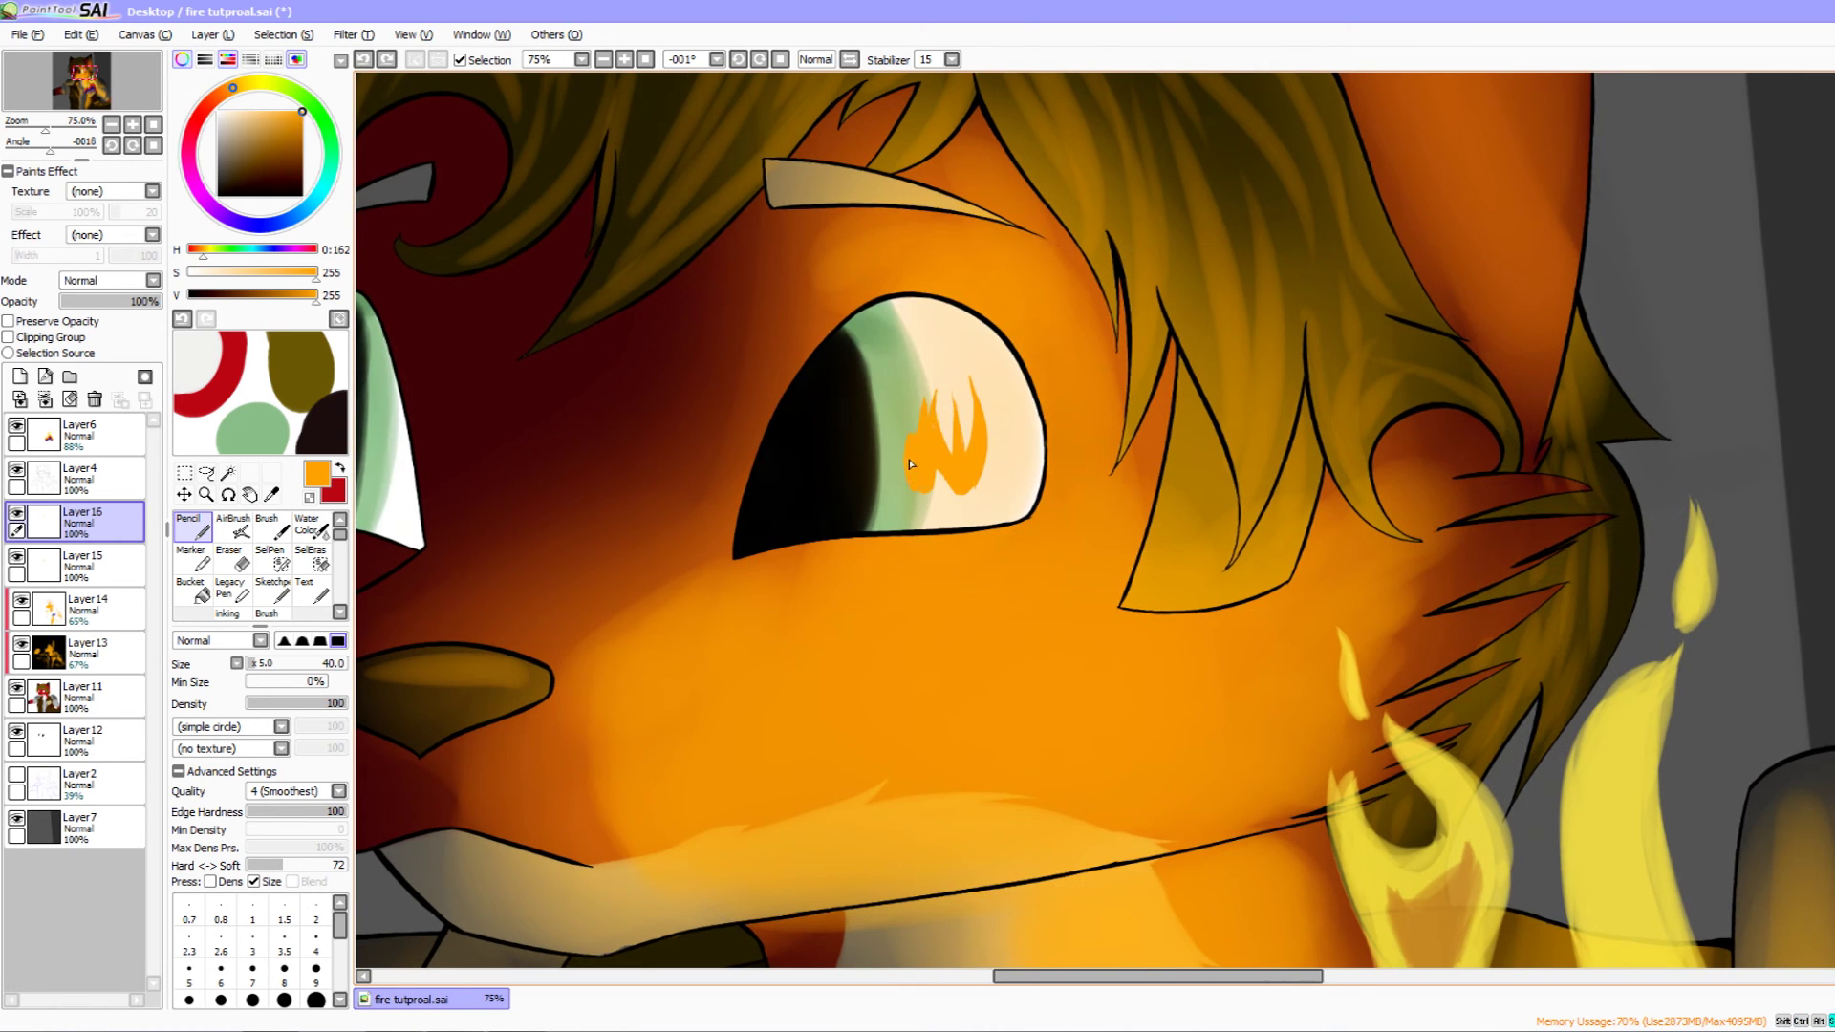
mouse_move(982, 474)
left_mouse_down()
mouse_move(958, 494)
mouse_move(979, 472)
left_mouse_up()
left_click_drag(923, 521, 855, 515)
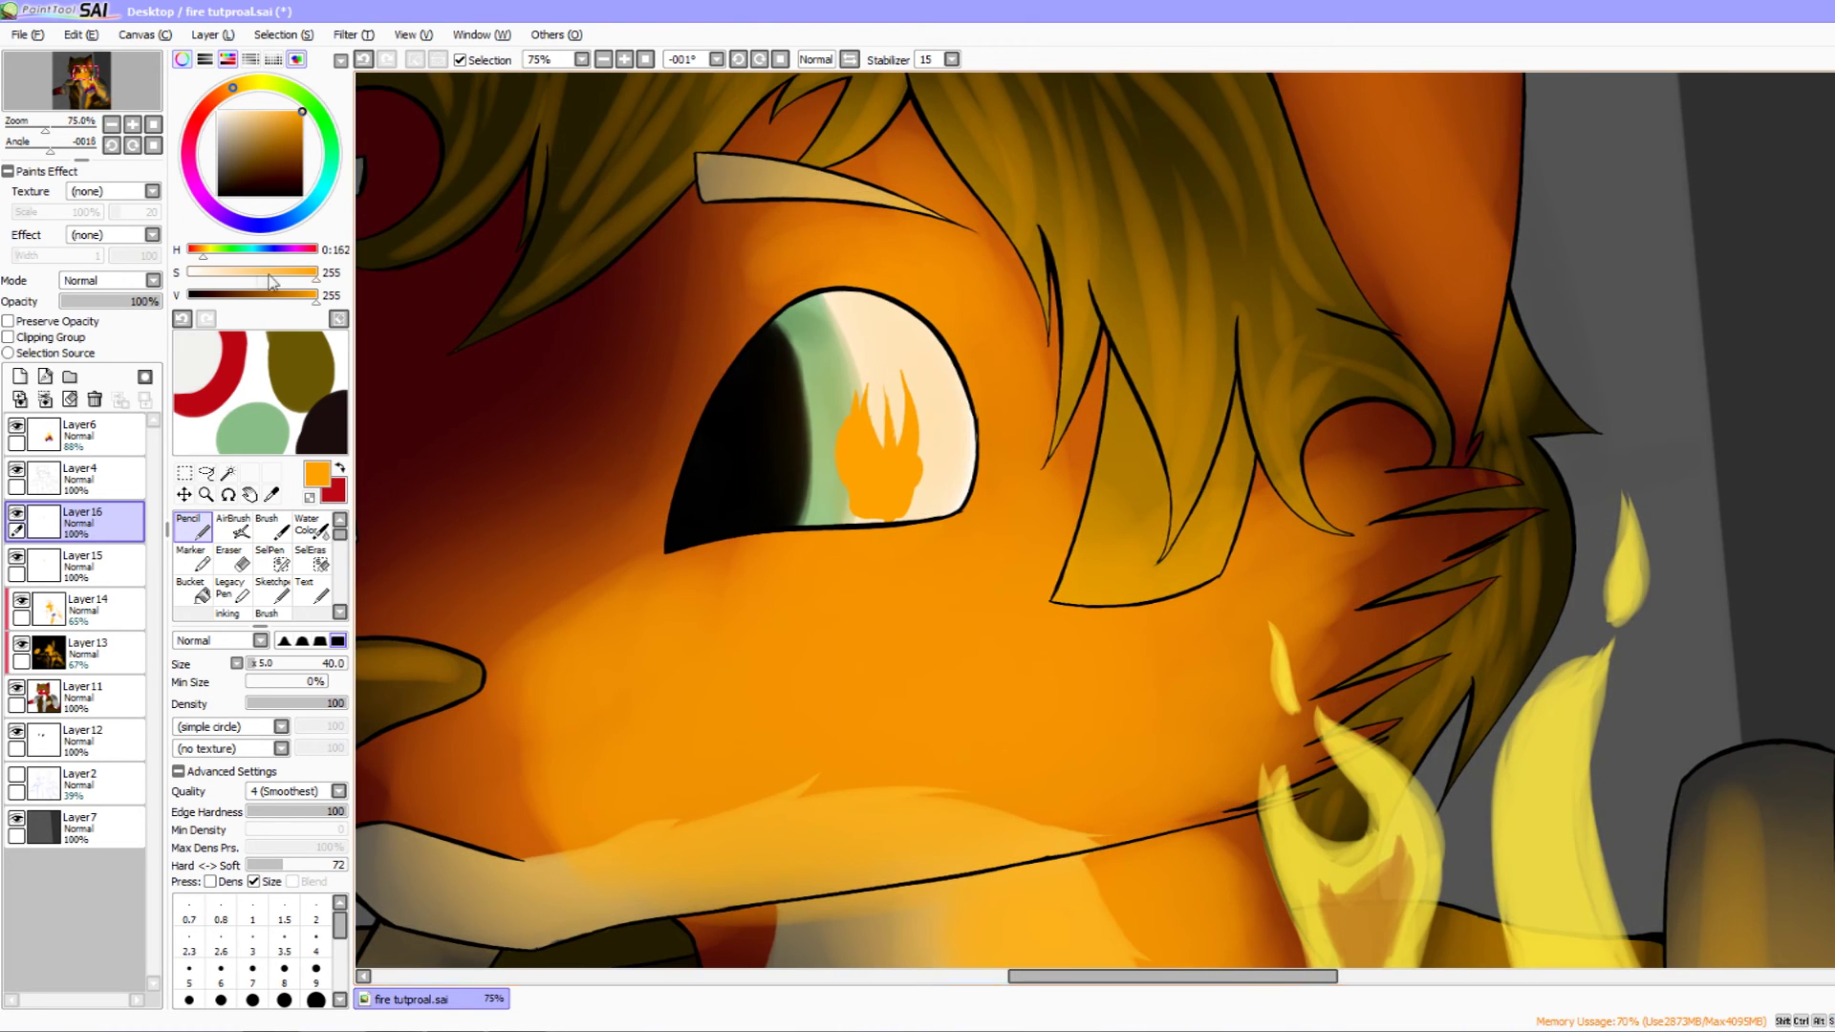
- Refine the tips of the flame reflection in the eye and set its layer's opacity to 70%
left_click(133, 124)
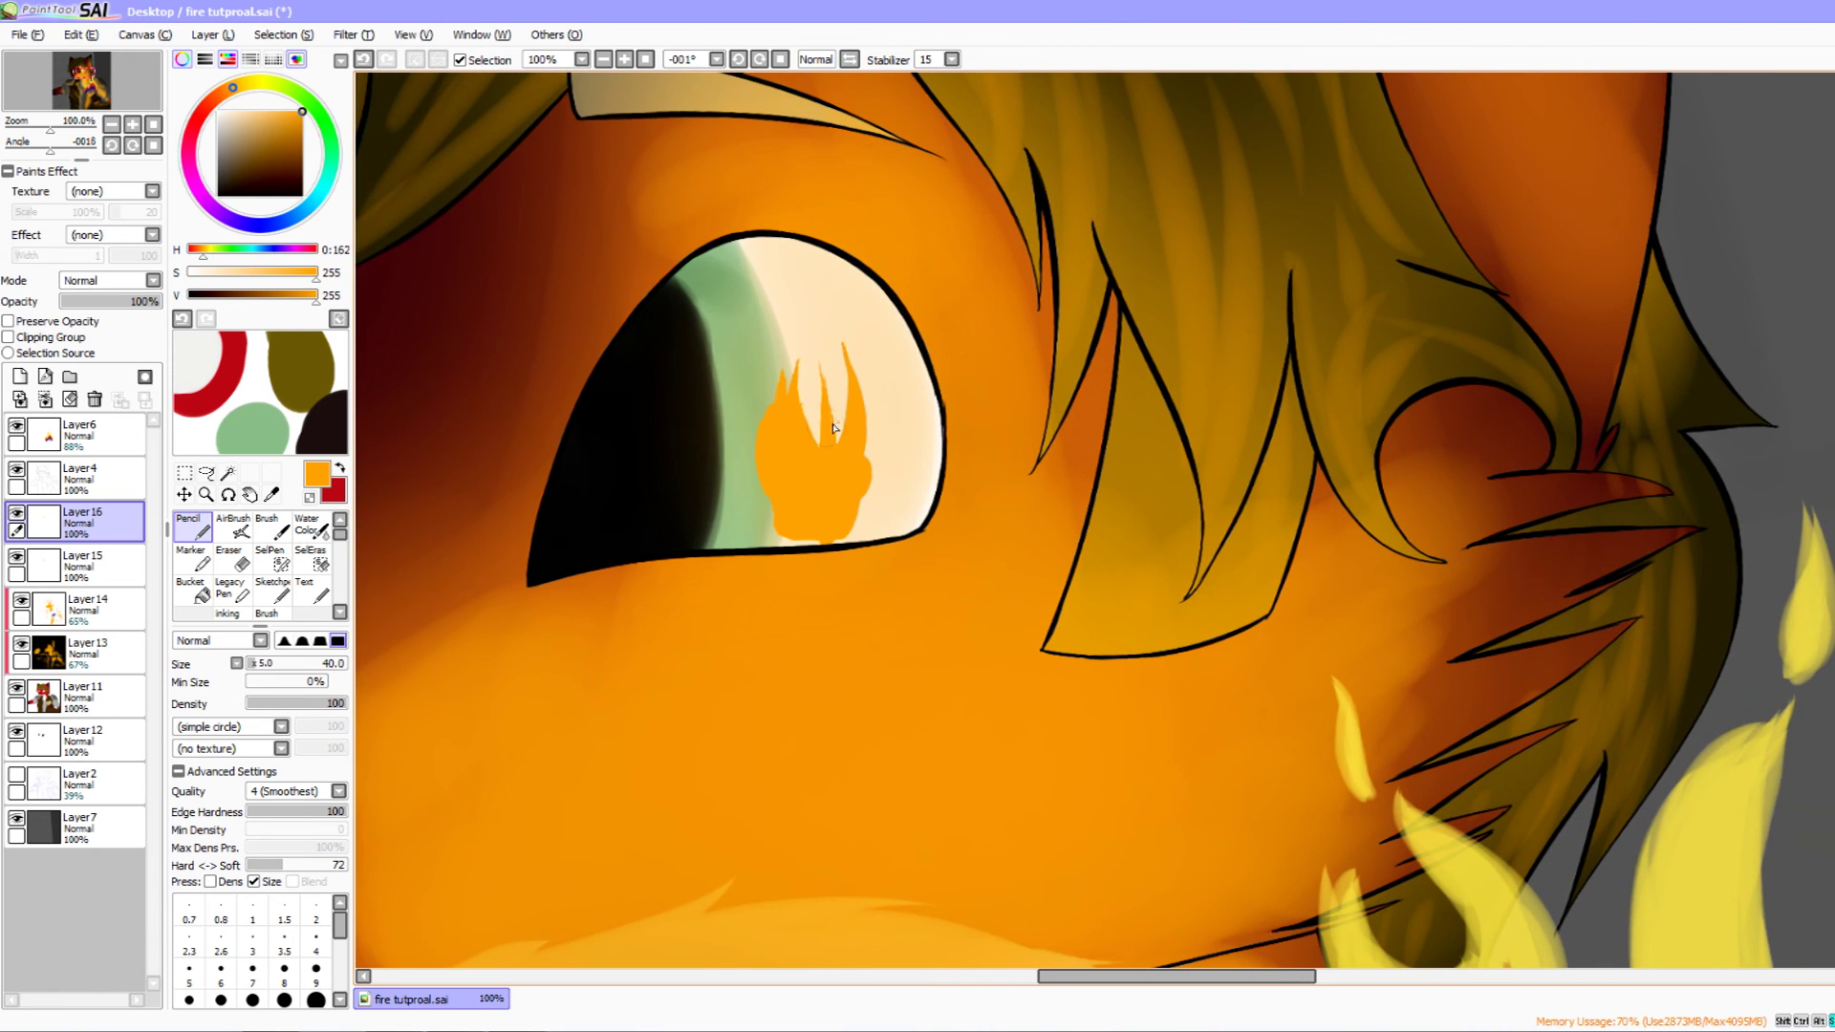
left_click_drag(829, 410, 778, 6)
left_click_drag(833, 177, 897, 531)
mouse_move(143, 302)
left_mouse_down()
mouse_move(113, 302)
mouse_move(139, 315)
left_mouse_up()
left_click(340, 611)
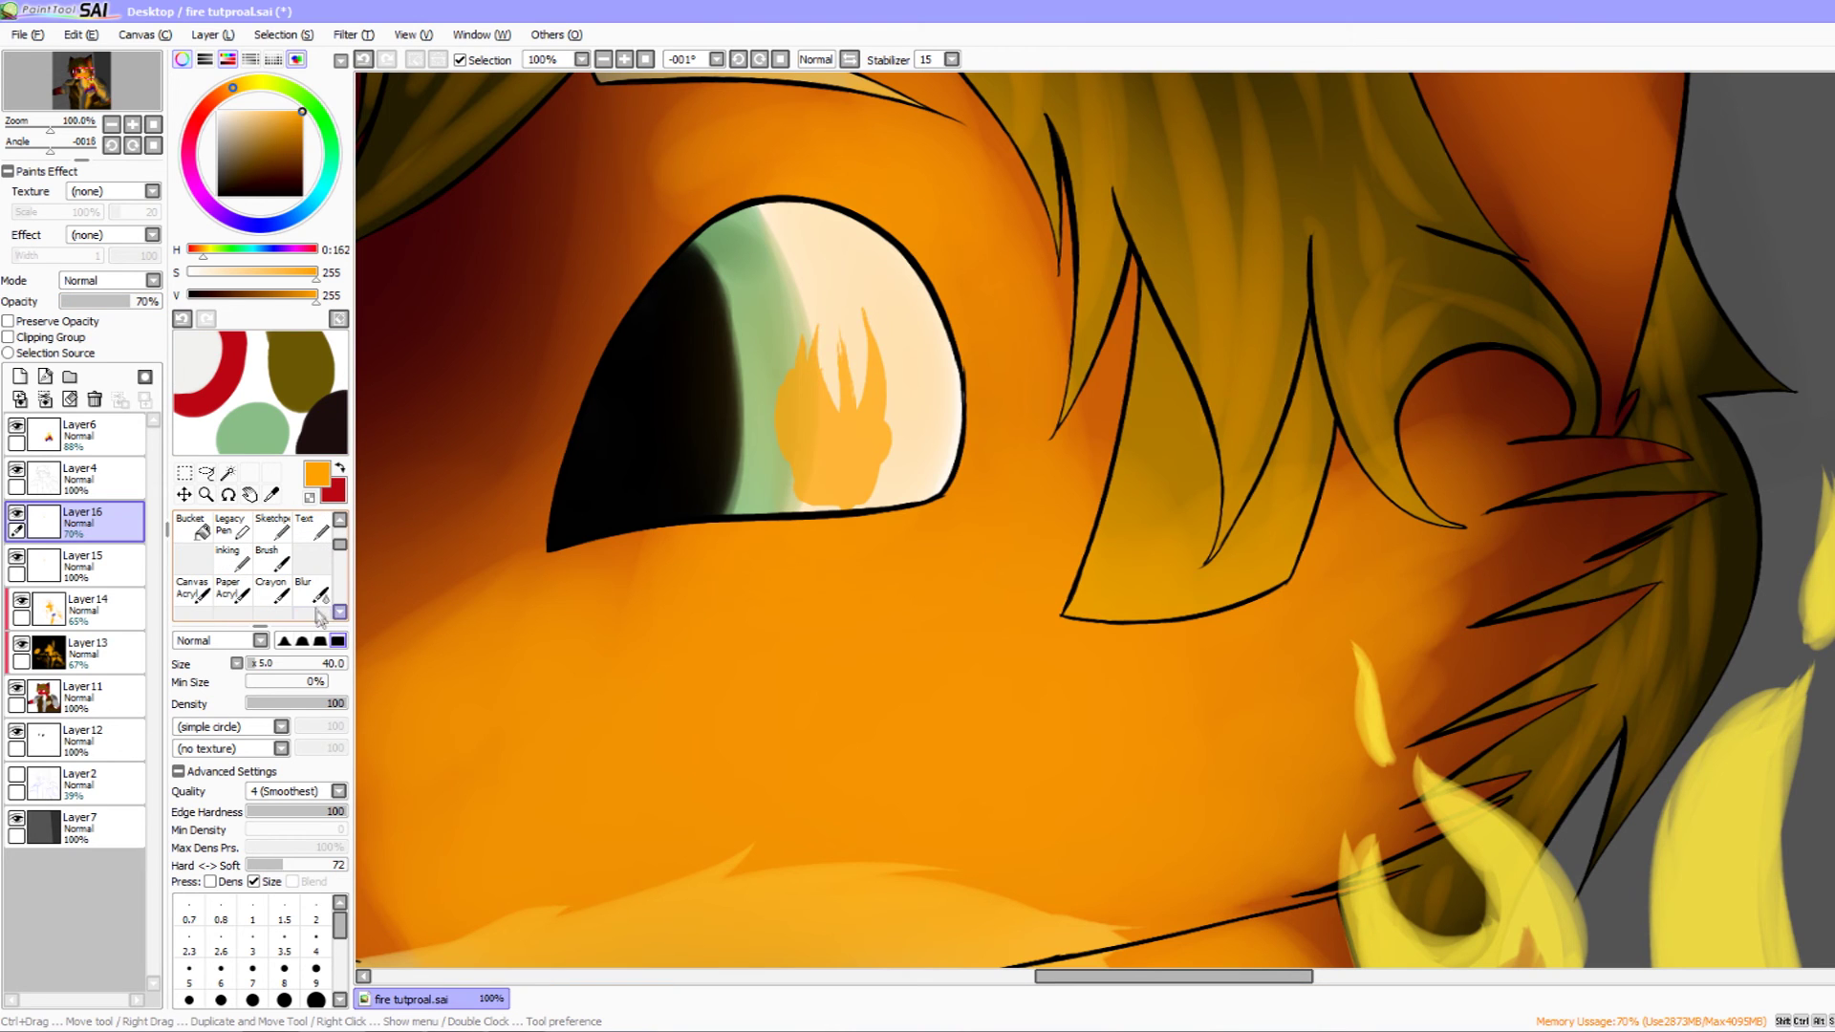
- Soften the orange flame reflection in the torch-side eye with the Blur tool at size 35
double_click(318, 592)
left_click(1157, 535)
left_click_drag(531, 508, 504, 556)
left_click_drag(286, 665, 257, 667)
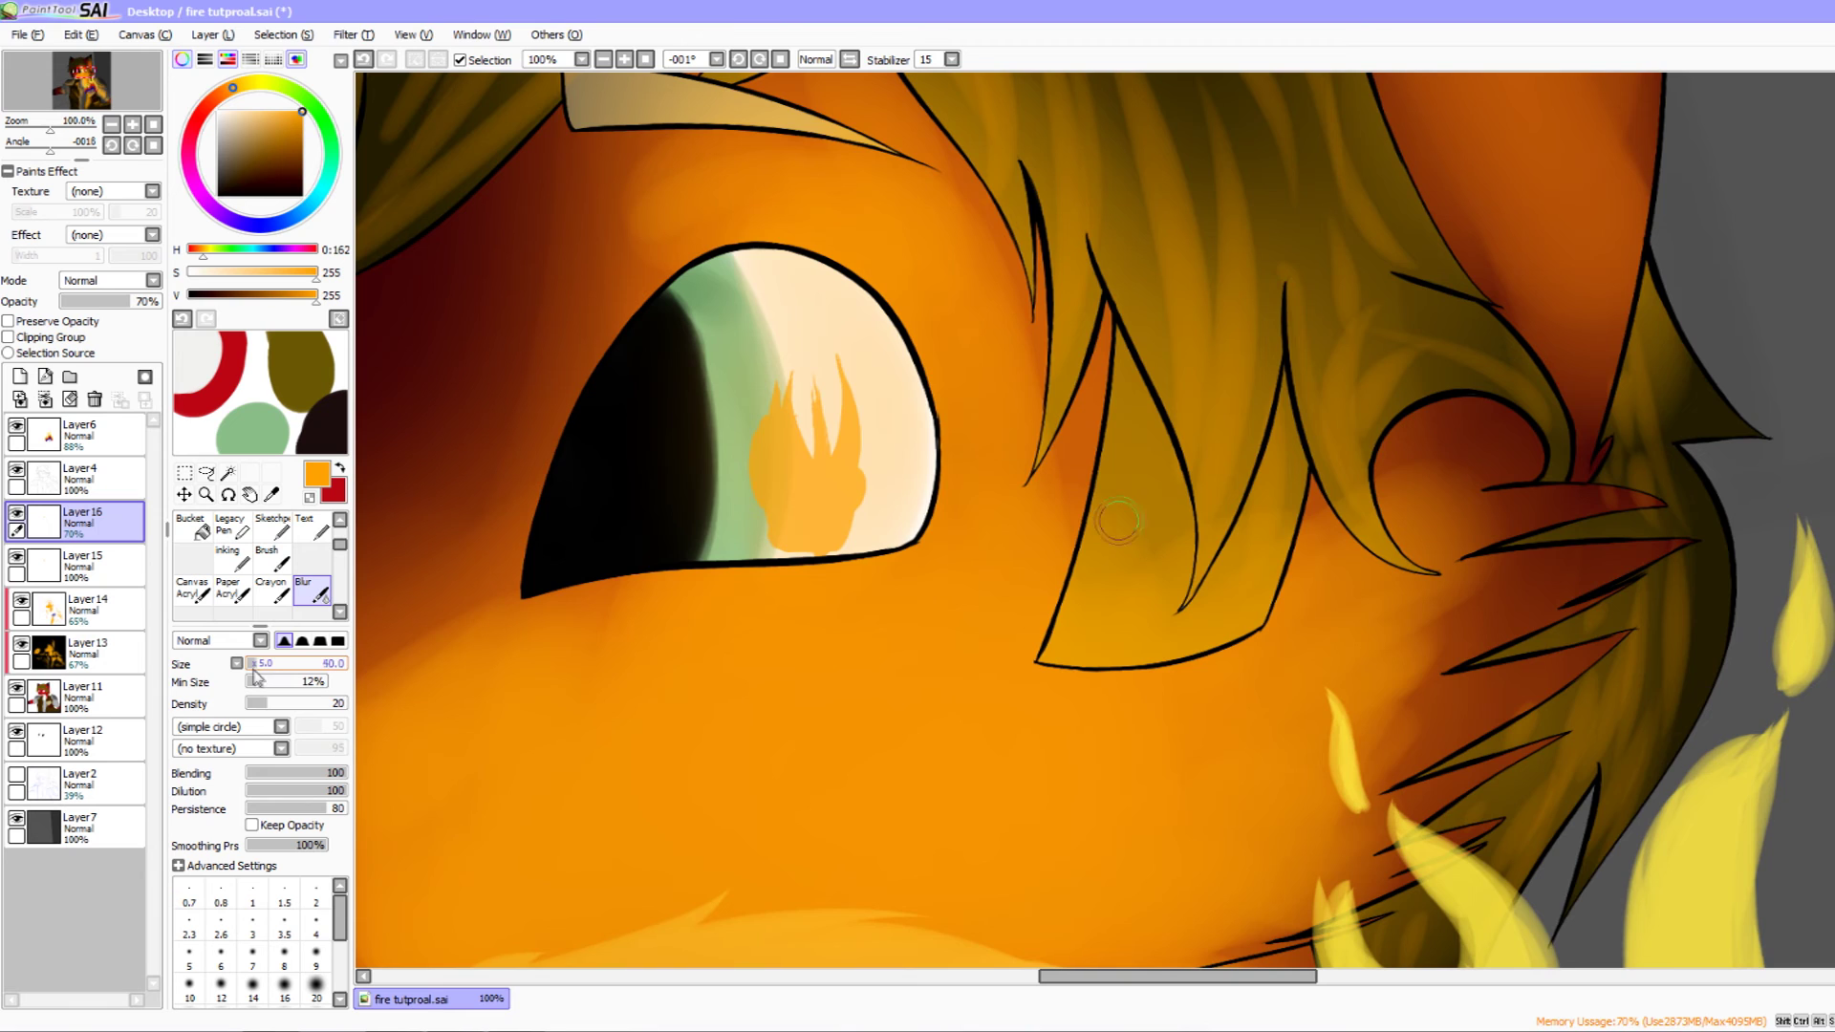
mouse_move(746, 441)
left_mouse_down()
mouse_move(767, 458)
mouse_move(772, 442)
mouse_move(781, 553)
left_mouse_up()
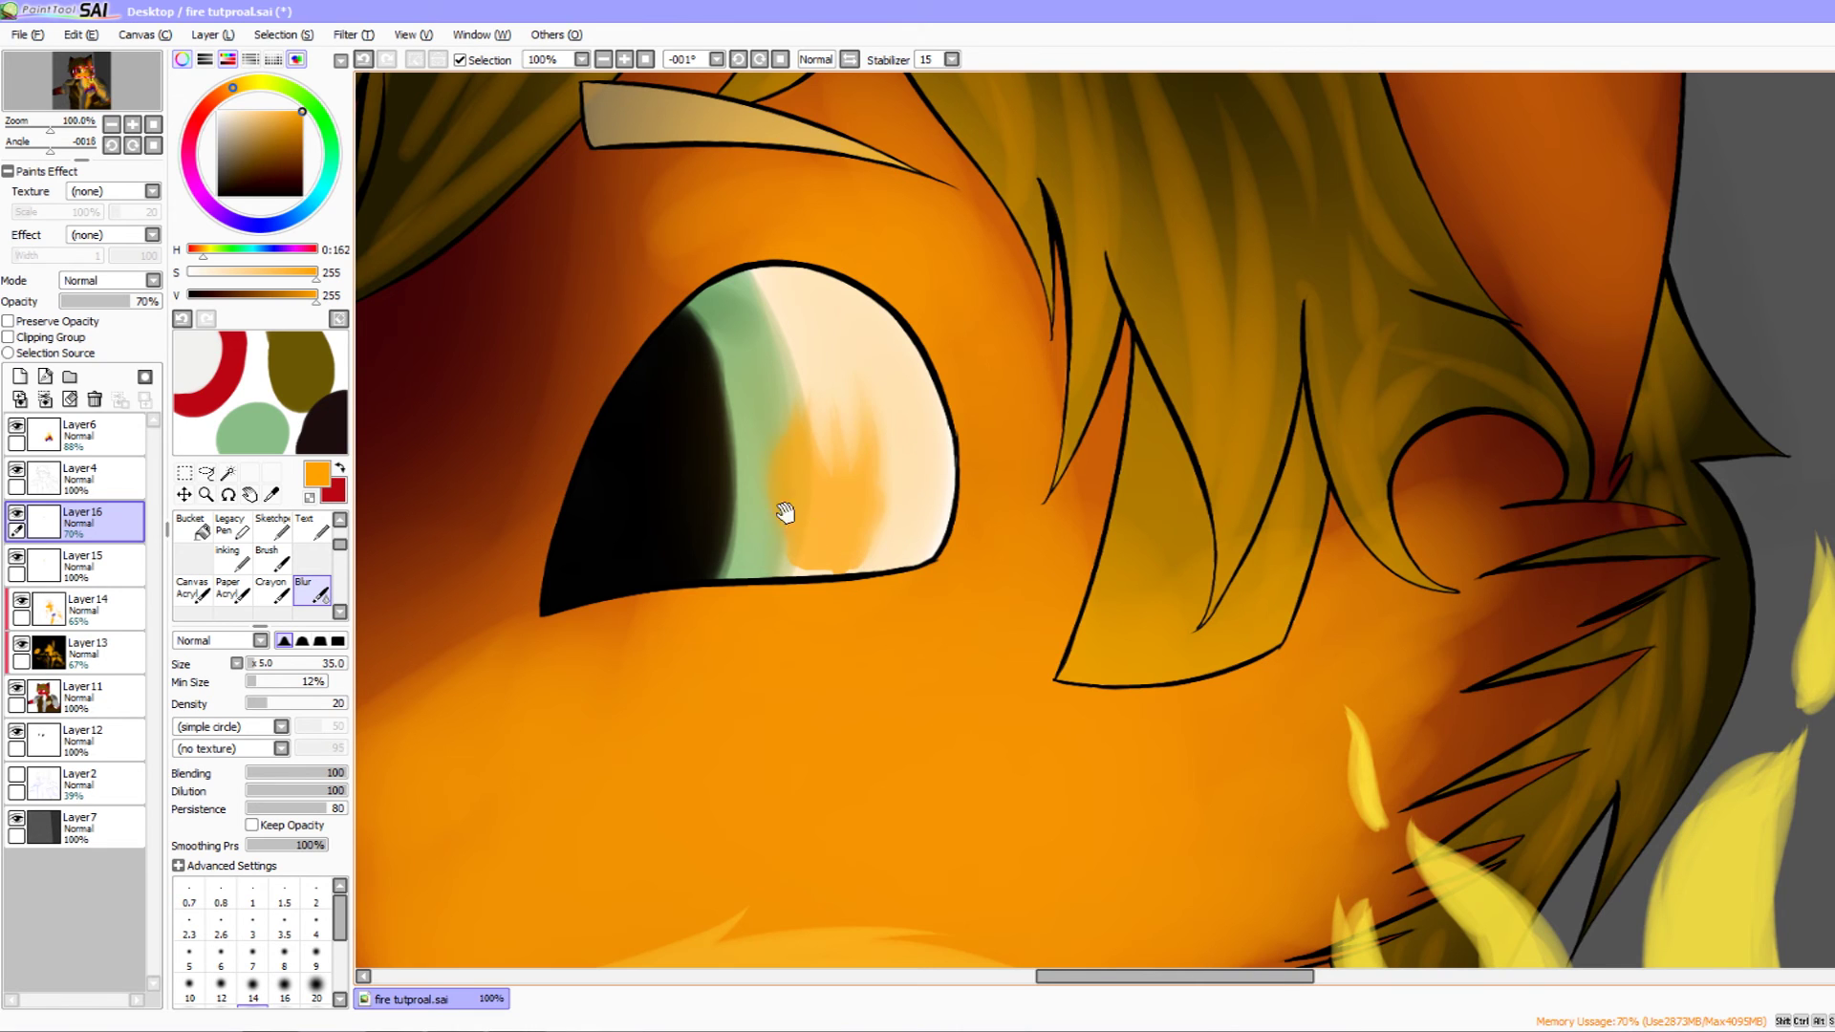
left_click_drag(784, 513, 859, 517)
mouse_move(705, 479)
left_mouse_down()
mouse_move(733, 468)
mouse_move(664, 471)
left_mouse_up()
- Paint a small pointed red core at the base of the eye's flame reflection with the Pencil and blend it with the Blur tool
left_click(340, 469)
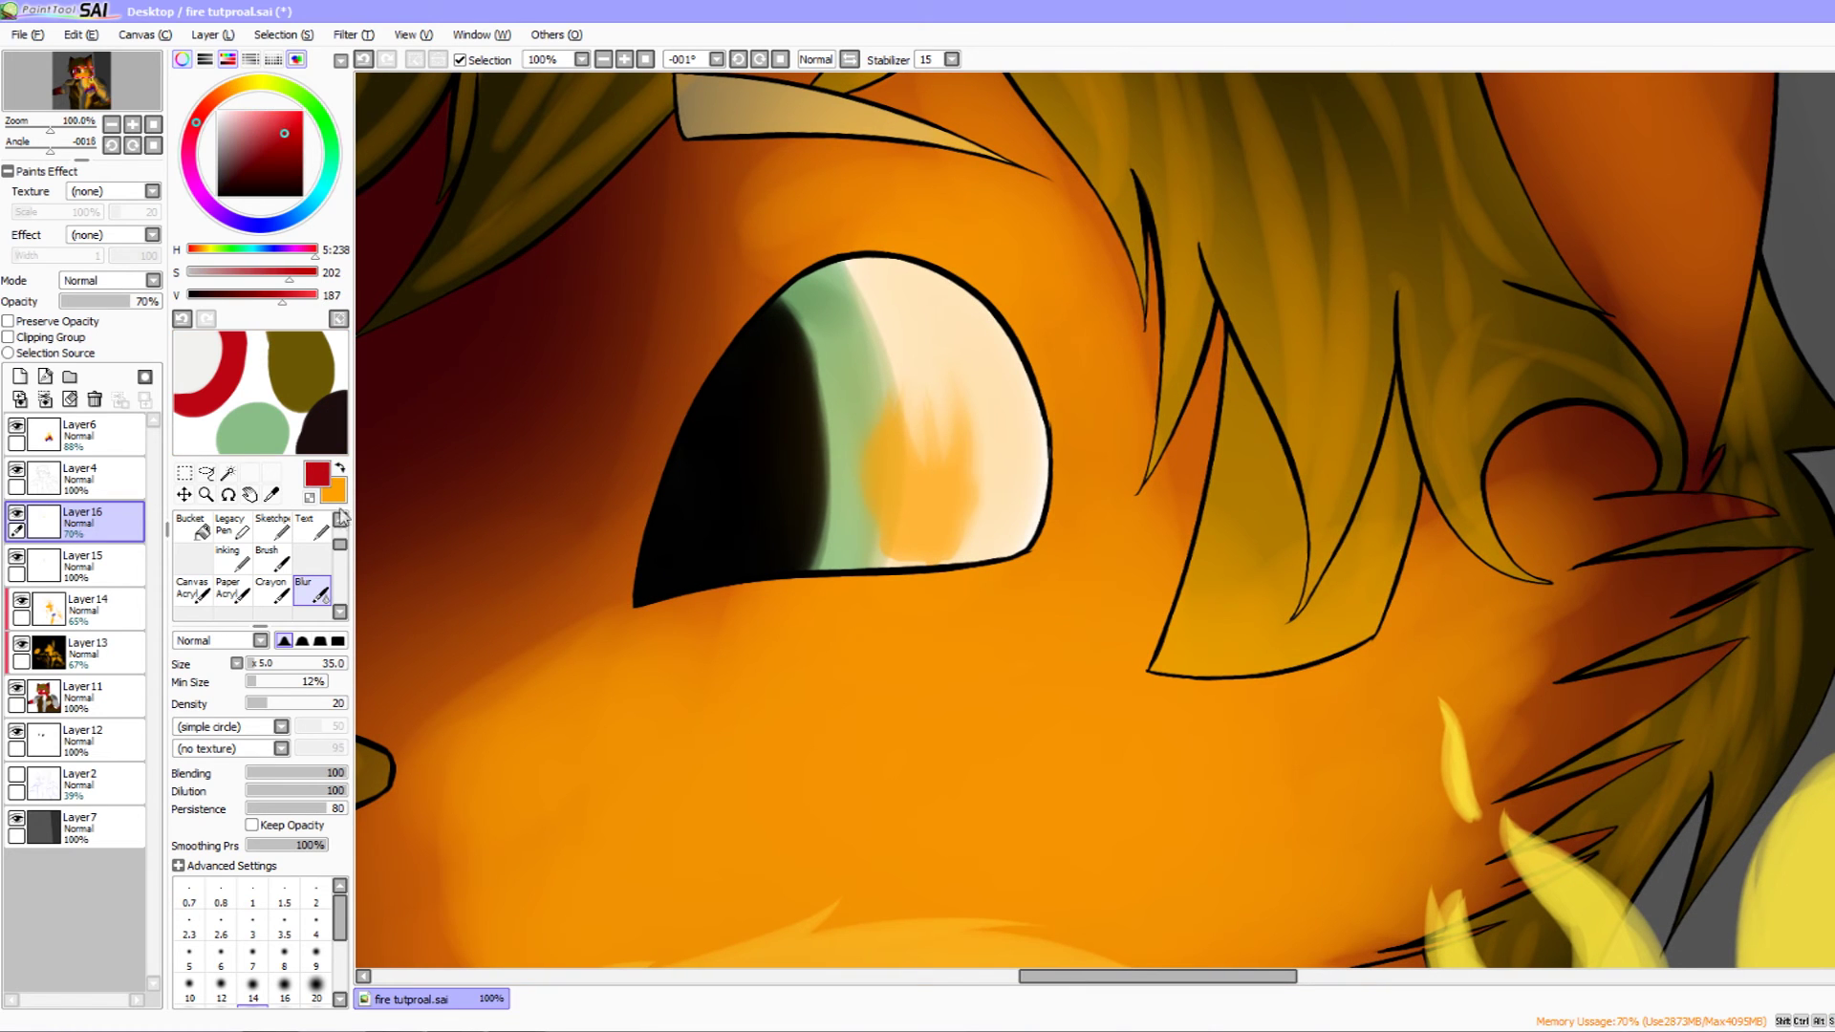
left_click(339, 519)
left_click(191, 525)
mouse_move(849, 554)
left_mouse_down()
mouse_move(817, 579)
mouse_move(870, 524)
left_mouse_up()
key("ctrl+z")
key("ctrl+z")
mouse_move(873, 569)
left_mouse_down()
mouse_move(889, 571)
mouse_move(871, 504)
mouse_move(893, 543)
mouse_move(915, 529)
left_mouse_up()
left_click(339, 612)
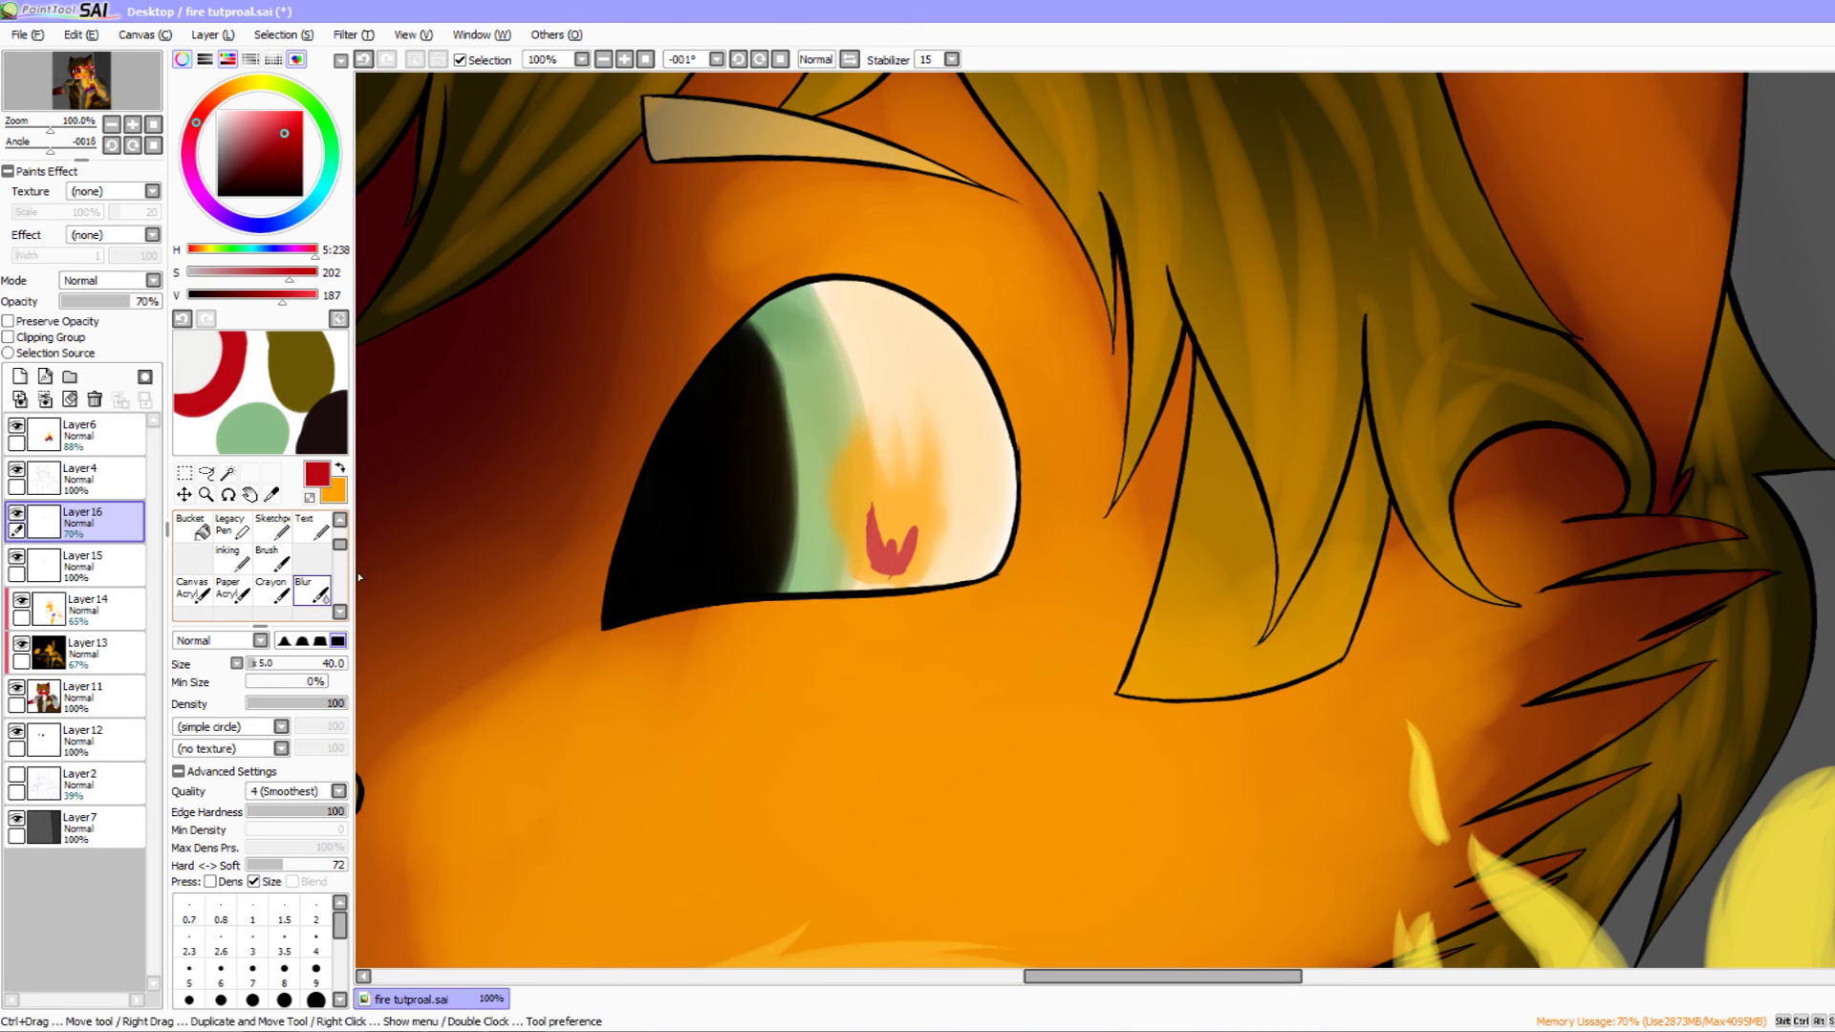
left_click(313, 590)
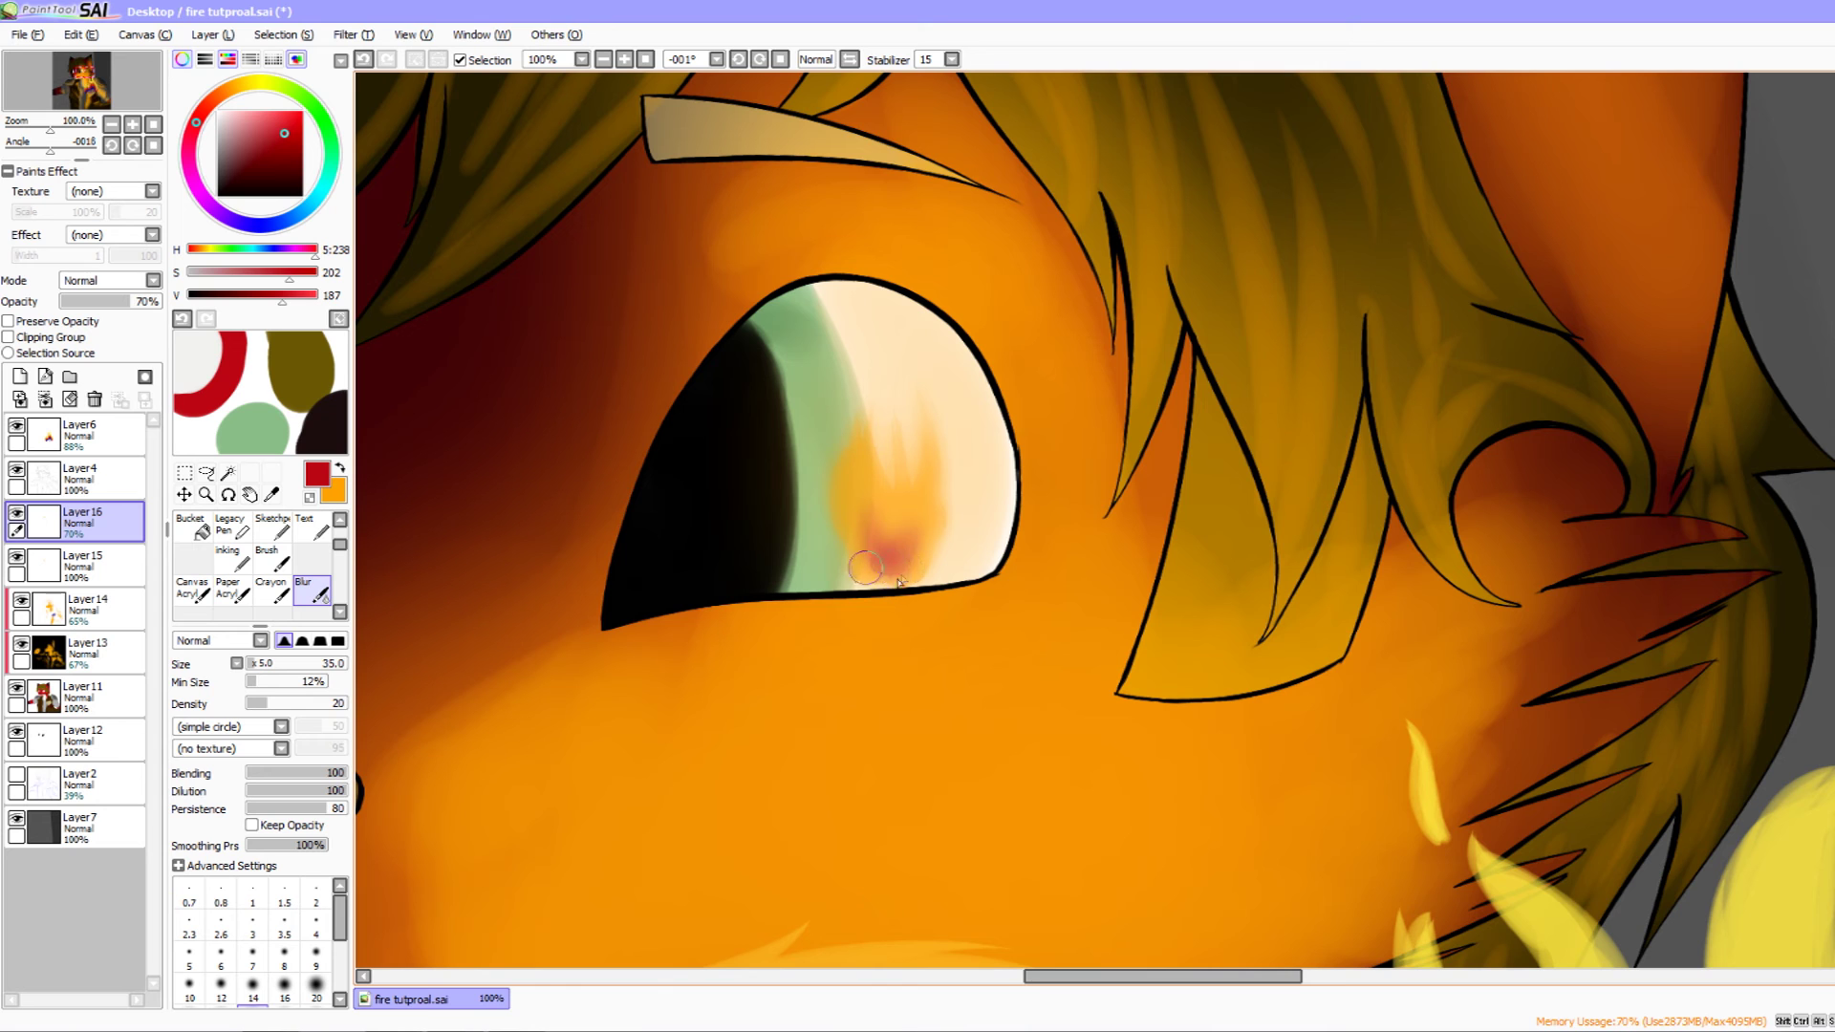
- Lower the opacity of the flame reflection's layer to 43%
left_click(112, 125)
left_click(112, 125)
left_click(112, 126)
left_click_drag(692, 418, 616, 578)
left_click_drag(118, 297, 107, 300)
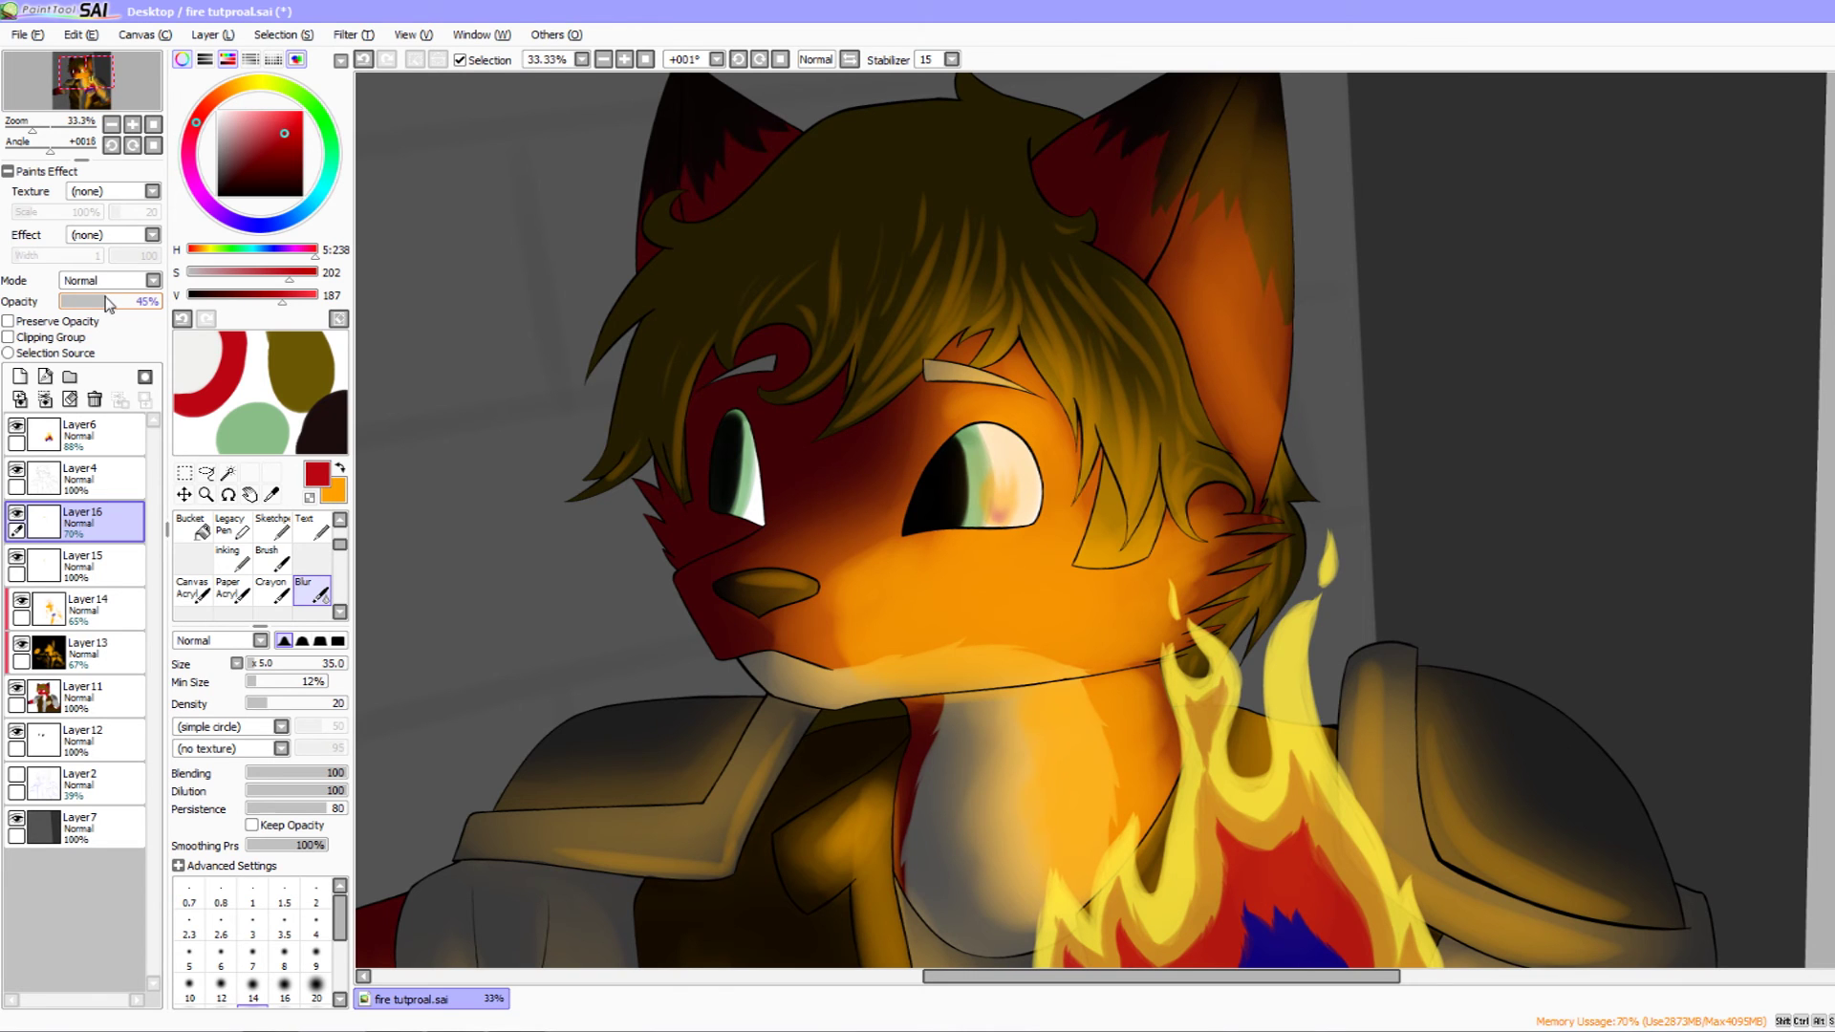
mouse_move(546, 449)
left_mouse_down()
mouse_move(548, 427)
mouse_move(598, 480)
mouse_move(532, 416)
left_mouse_up()
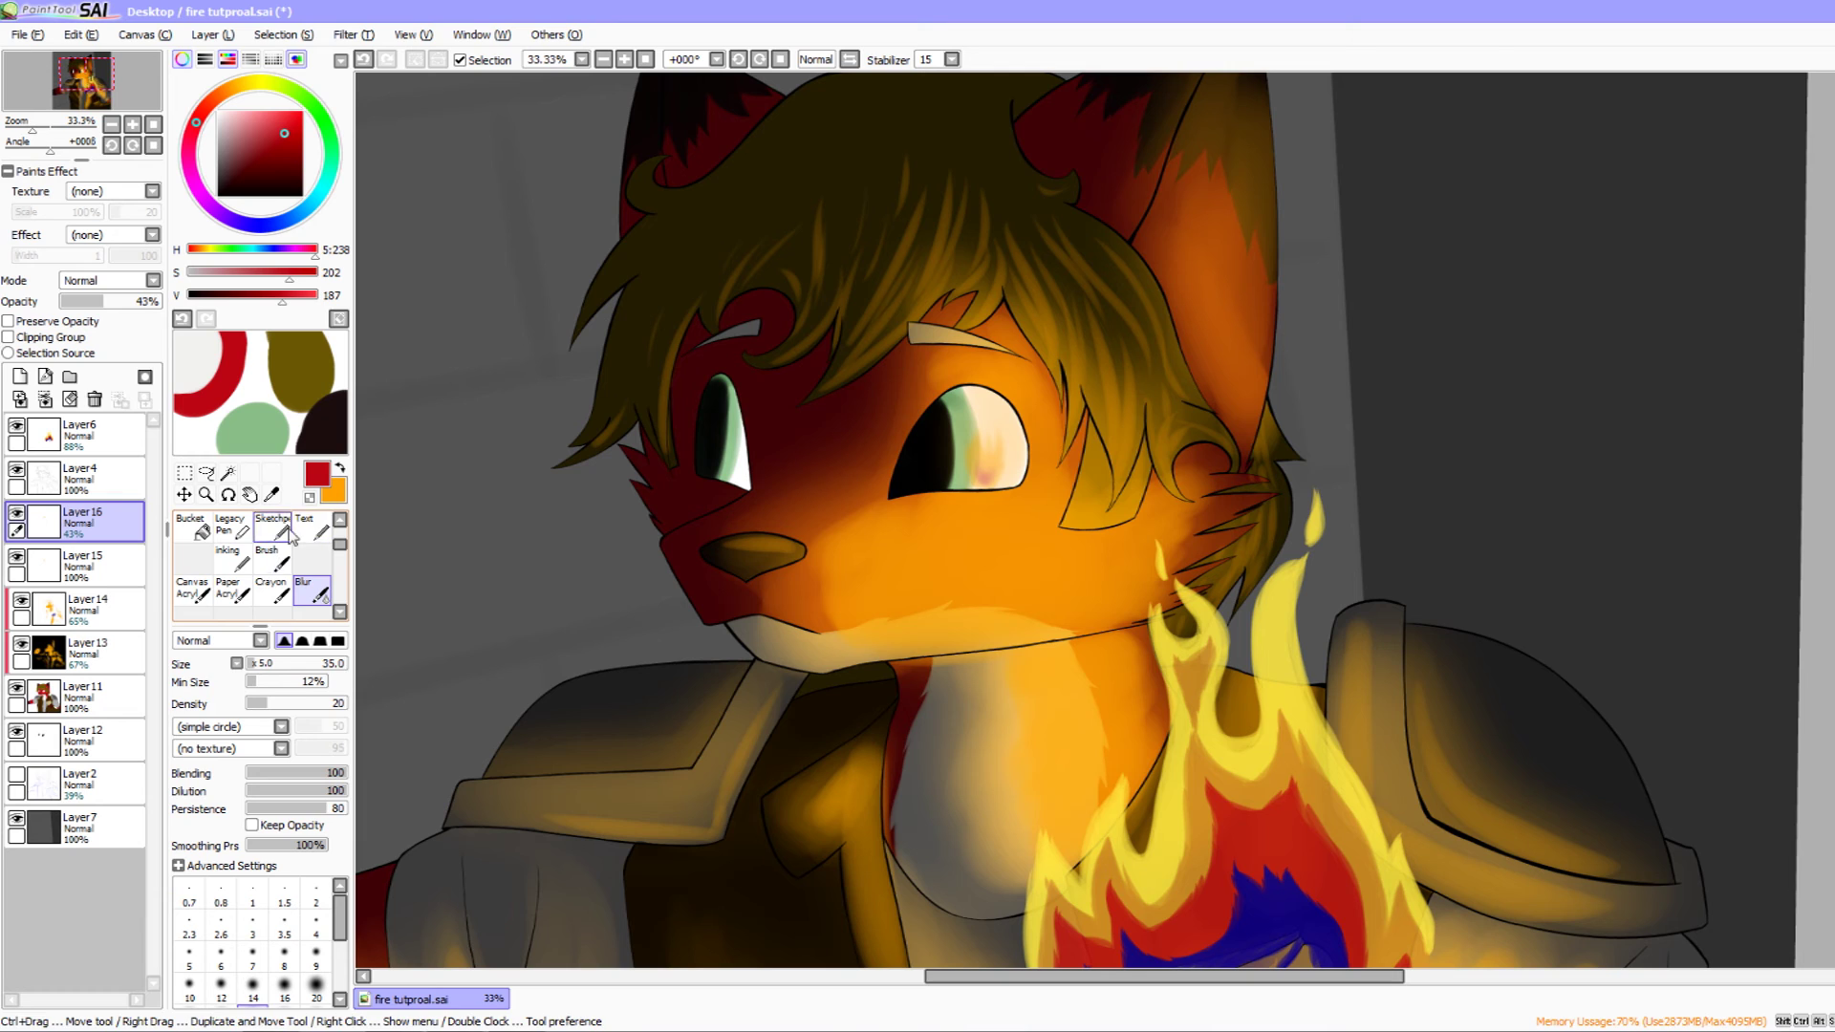
- Try shading the shadow-side eye with a mid grey using the Brush at size 250
right_click(248, 369)
right_click(258, 378)
left_click_drag(284, 302, 264, 305)
left_click(340, 518)
left_click(340, 519)
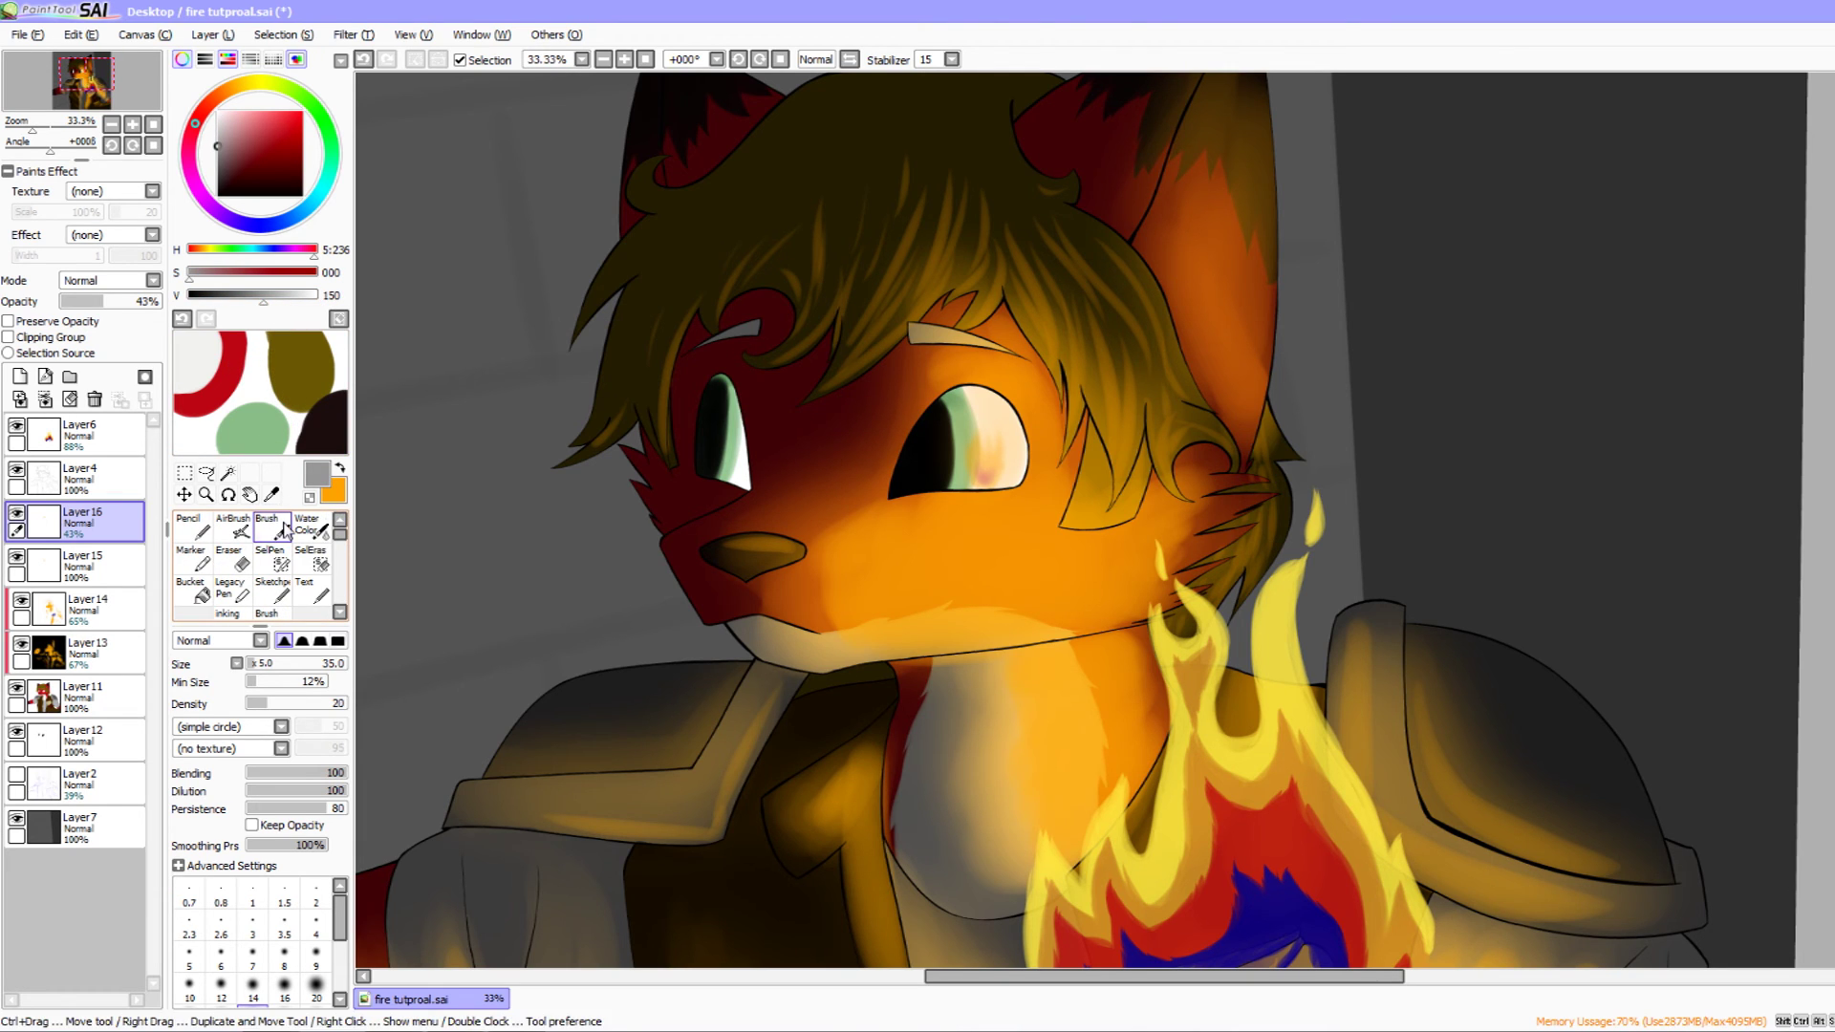
left_click(272, 526)
mouse_move(706, 399)
left_mouse_down()
mouse_move(706, 481)
mouse_move(721, 410)
left_mouse_up()
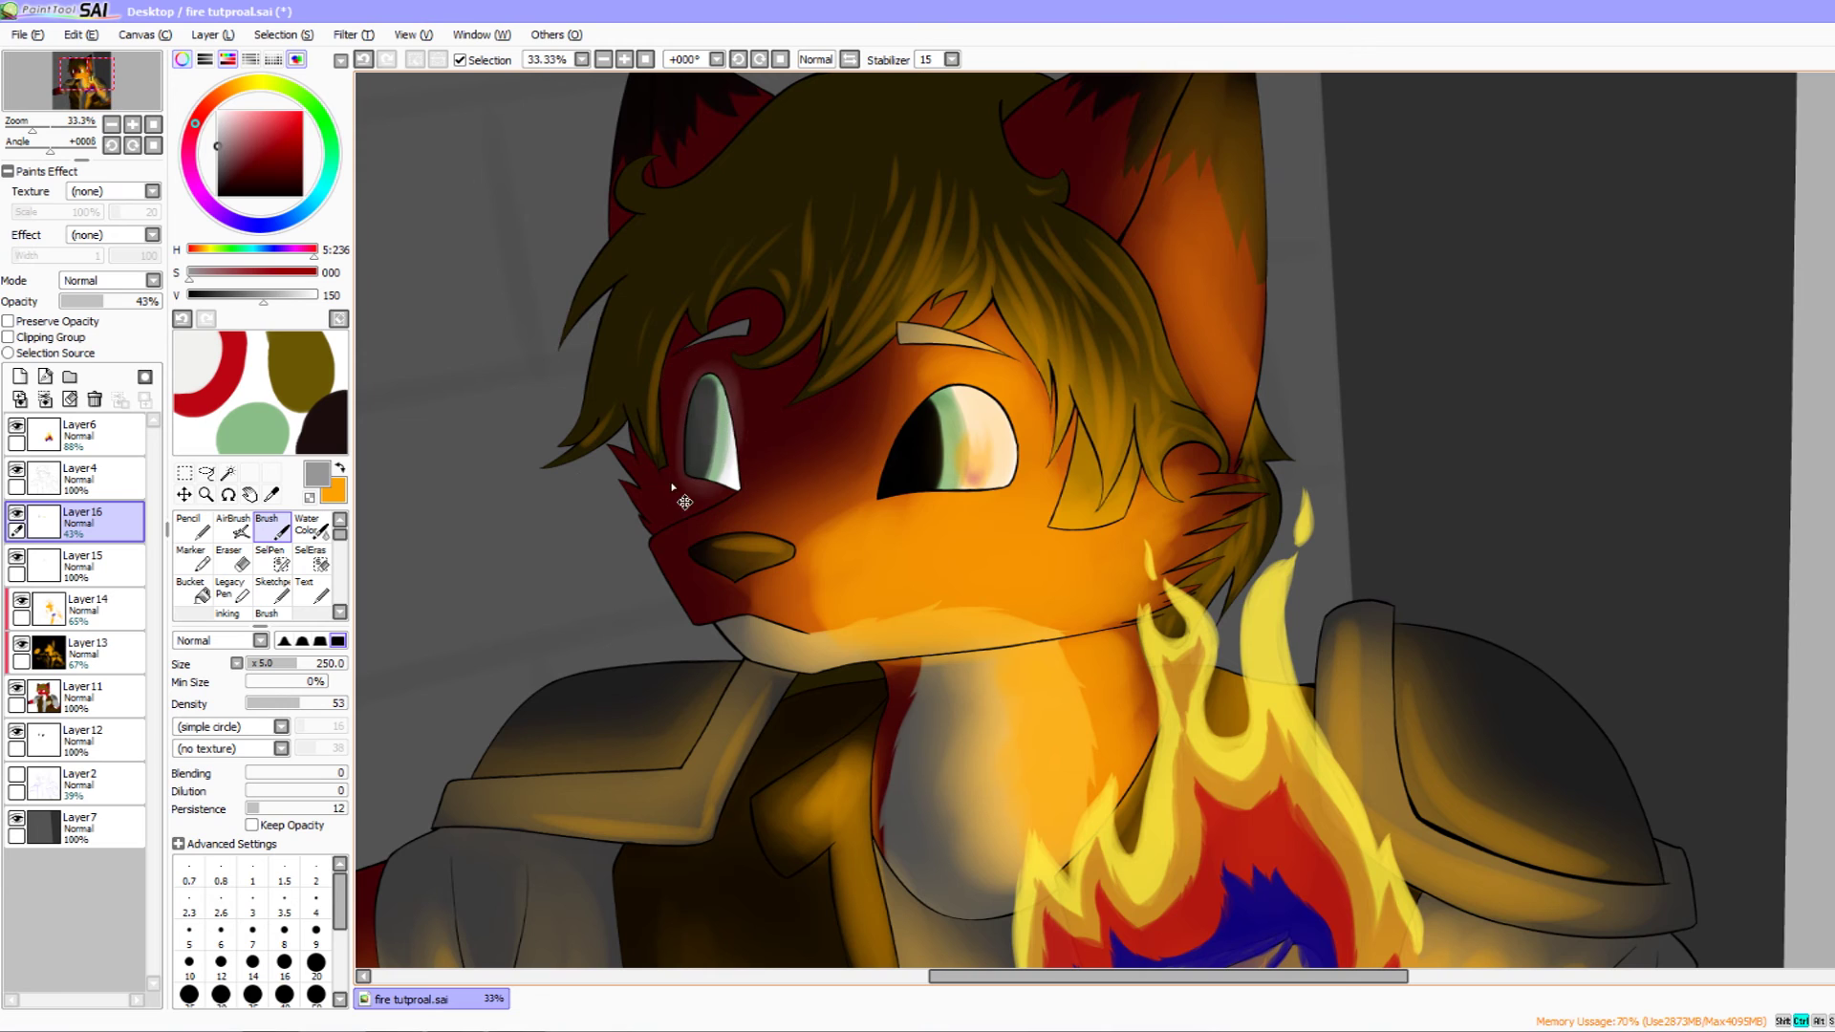
key("ctrl+z")
- Darken the shadow-side eye with black using the Brush at size 250 and clean up around it with the Eraser at size 20
left_click_drag(265, 300, 137, 322)
mouse_move(715, 399)
left_mouse_down()
mouse_move(693, 460)
mouse_move(743, 497)
left_mouse_up()
scroll(743, 497, "up", 3)
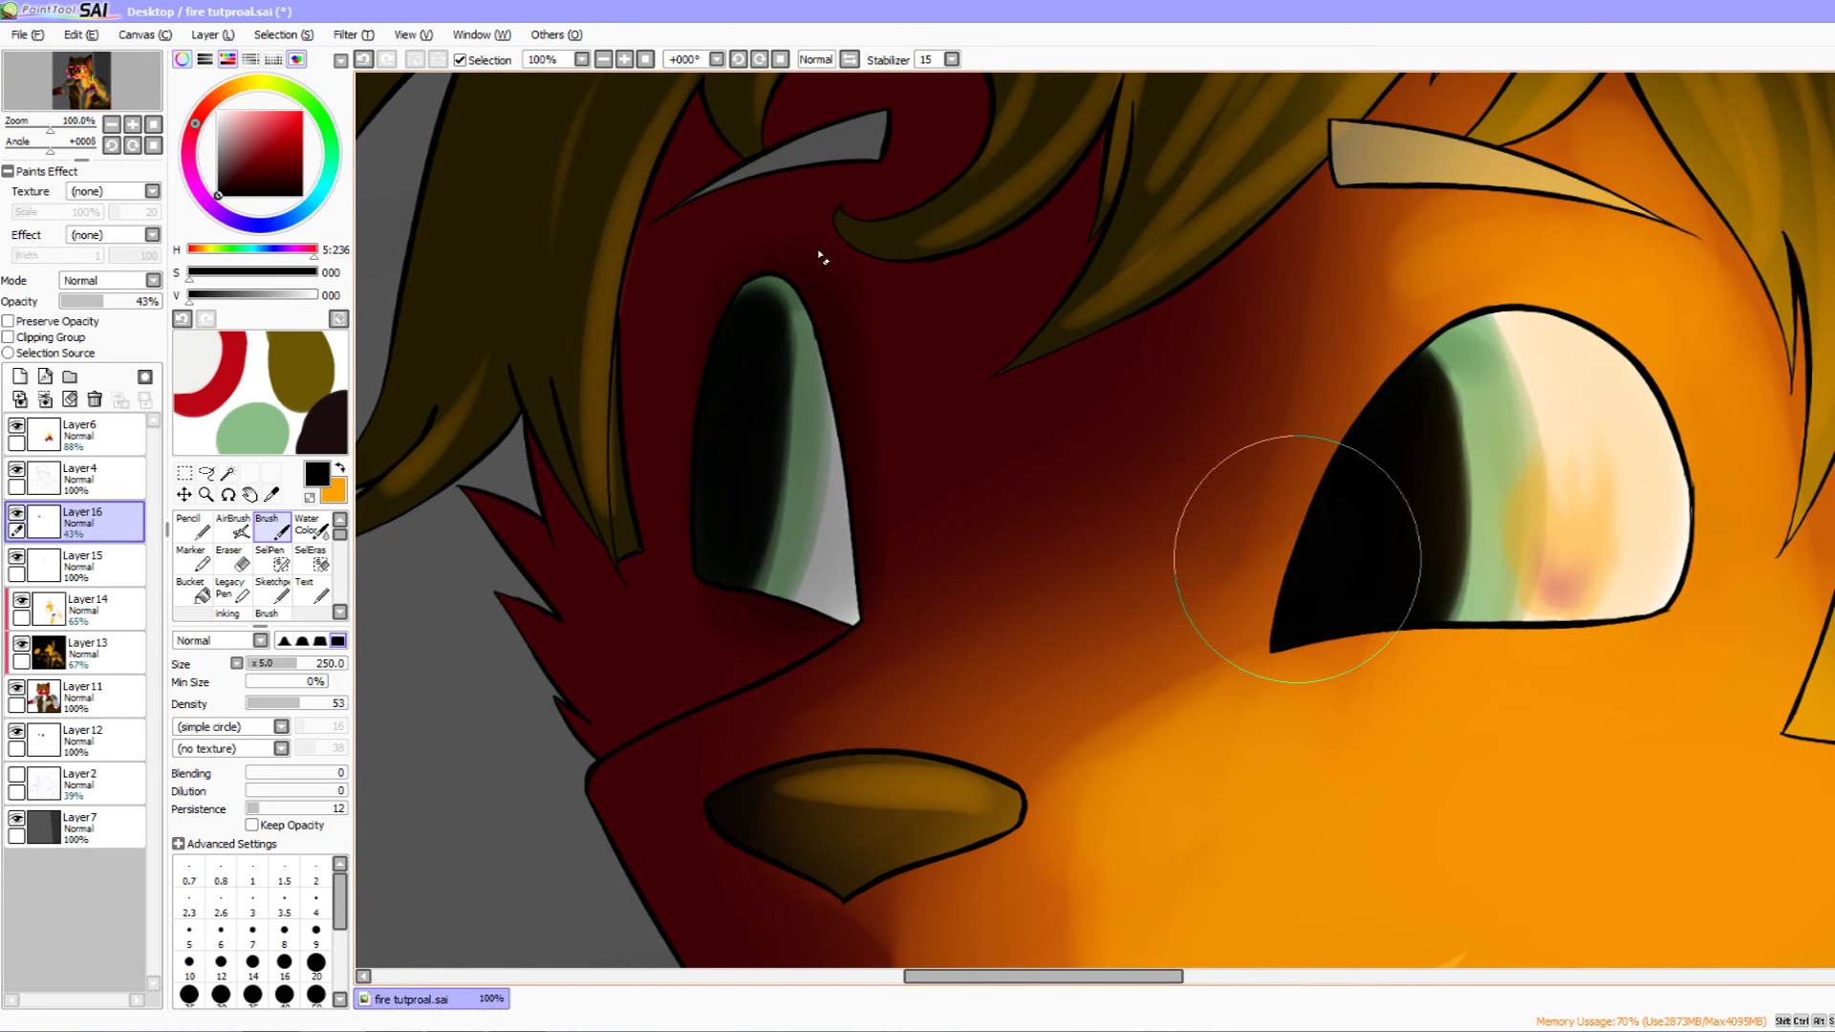
key("e")
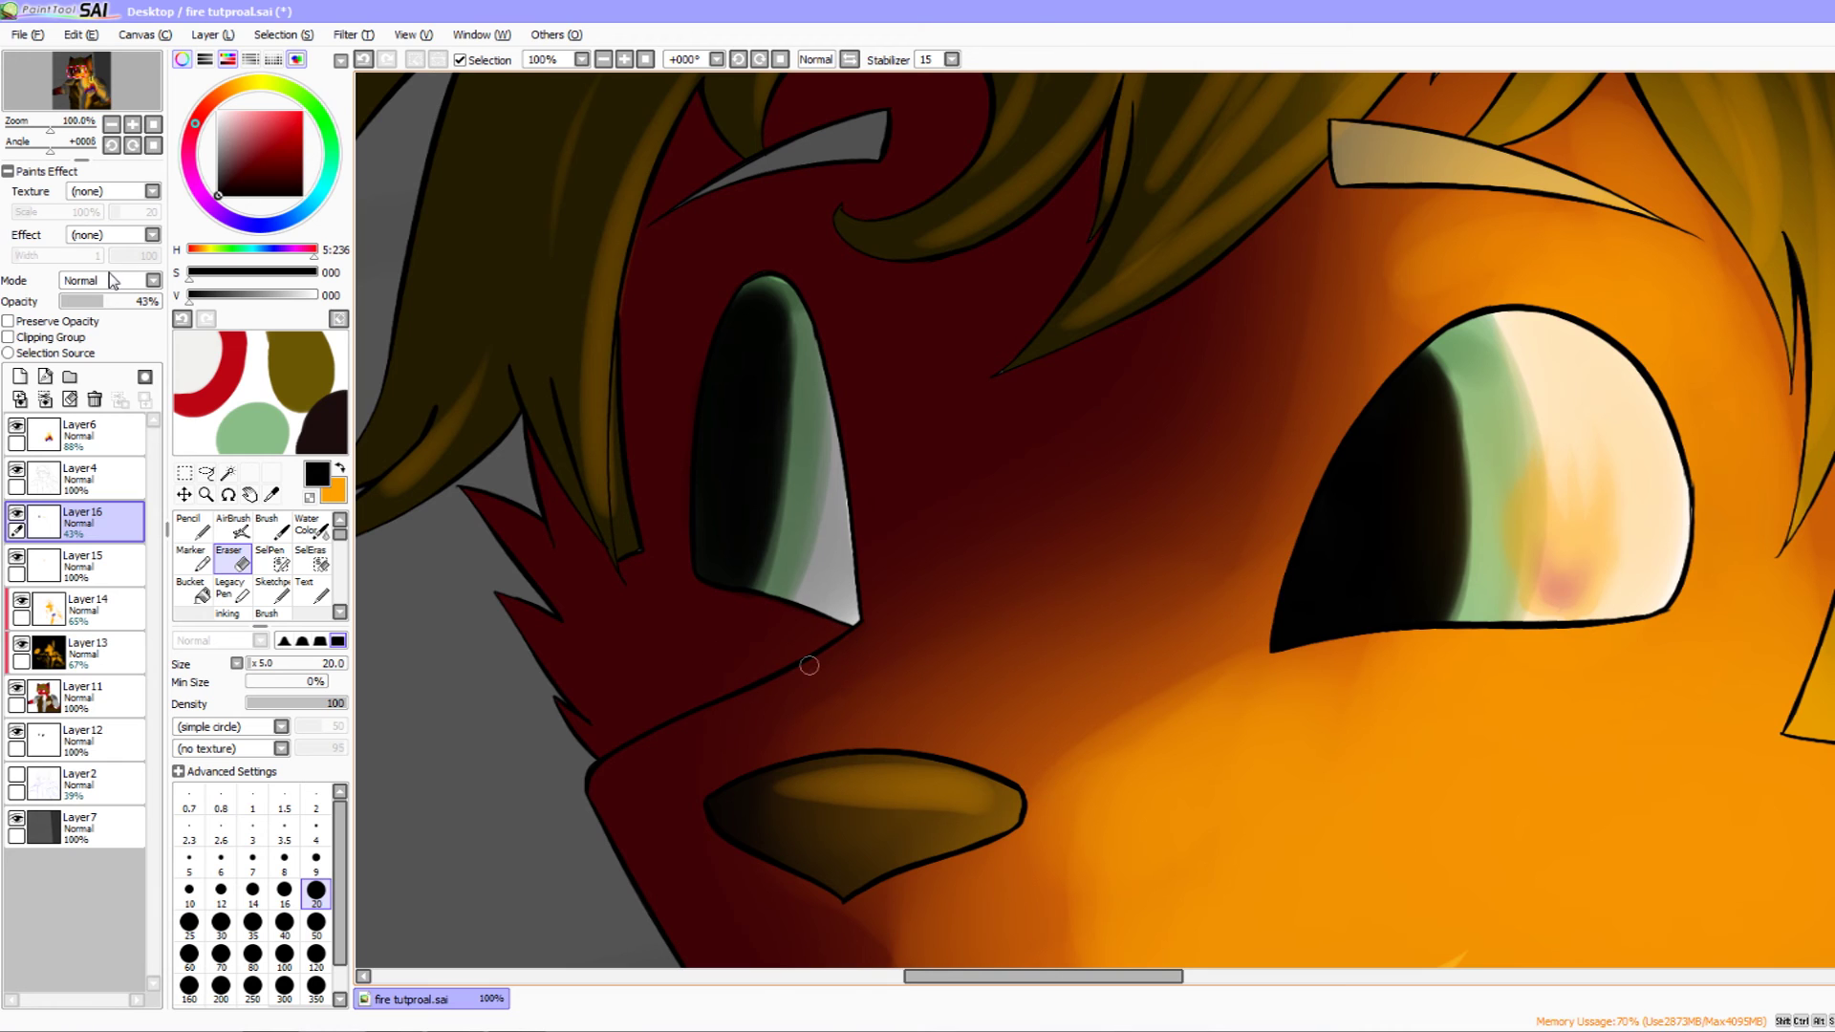
key("b")
- Add a new layer above Layer14 and make it part of the character's clipping group
left_click(113, 125)
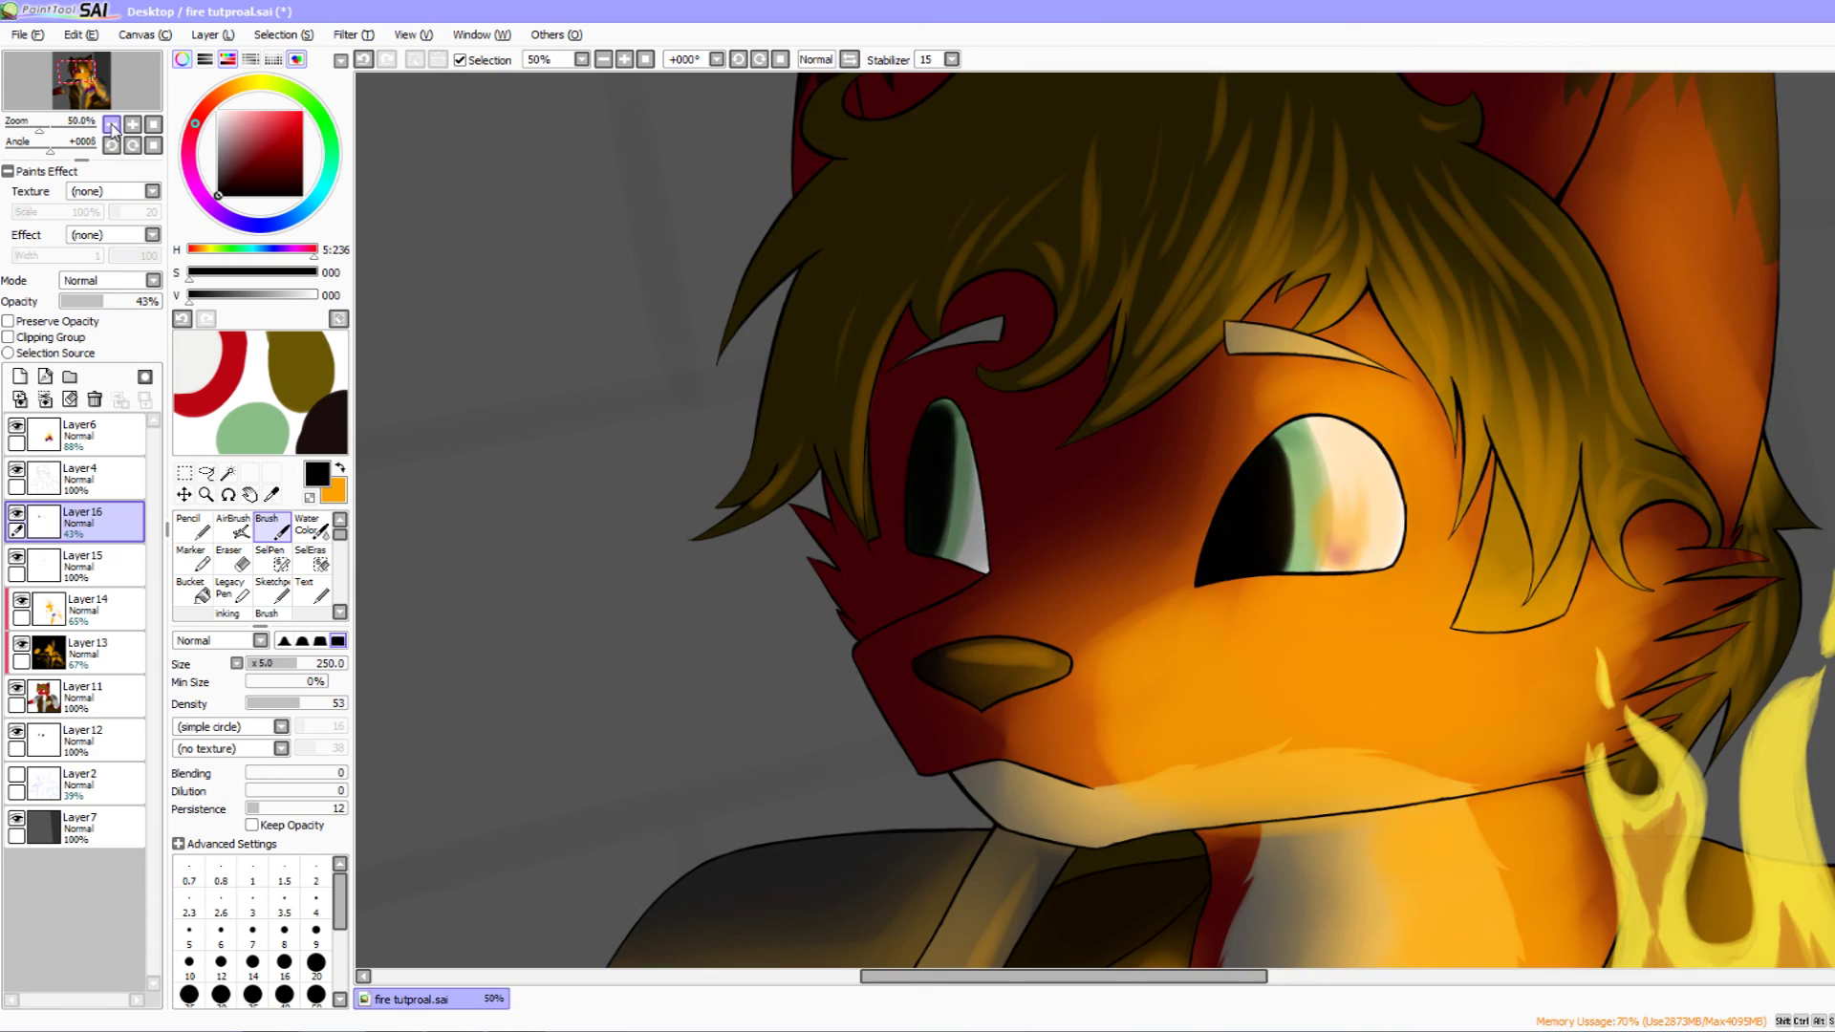
left_click(113, 125)
left_click_drag(705, 430, 623, 607)
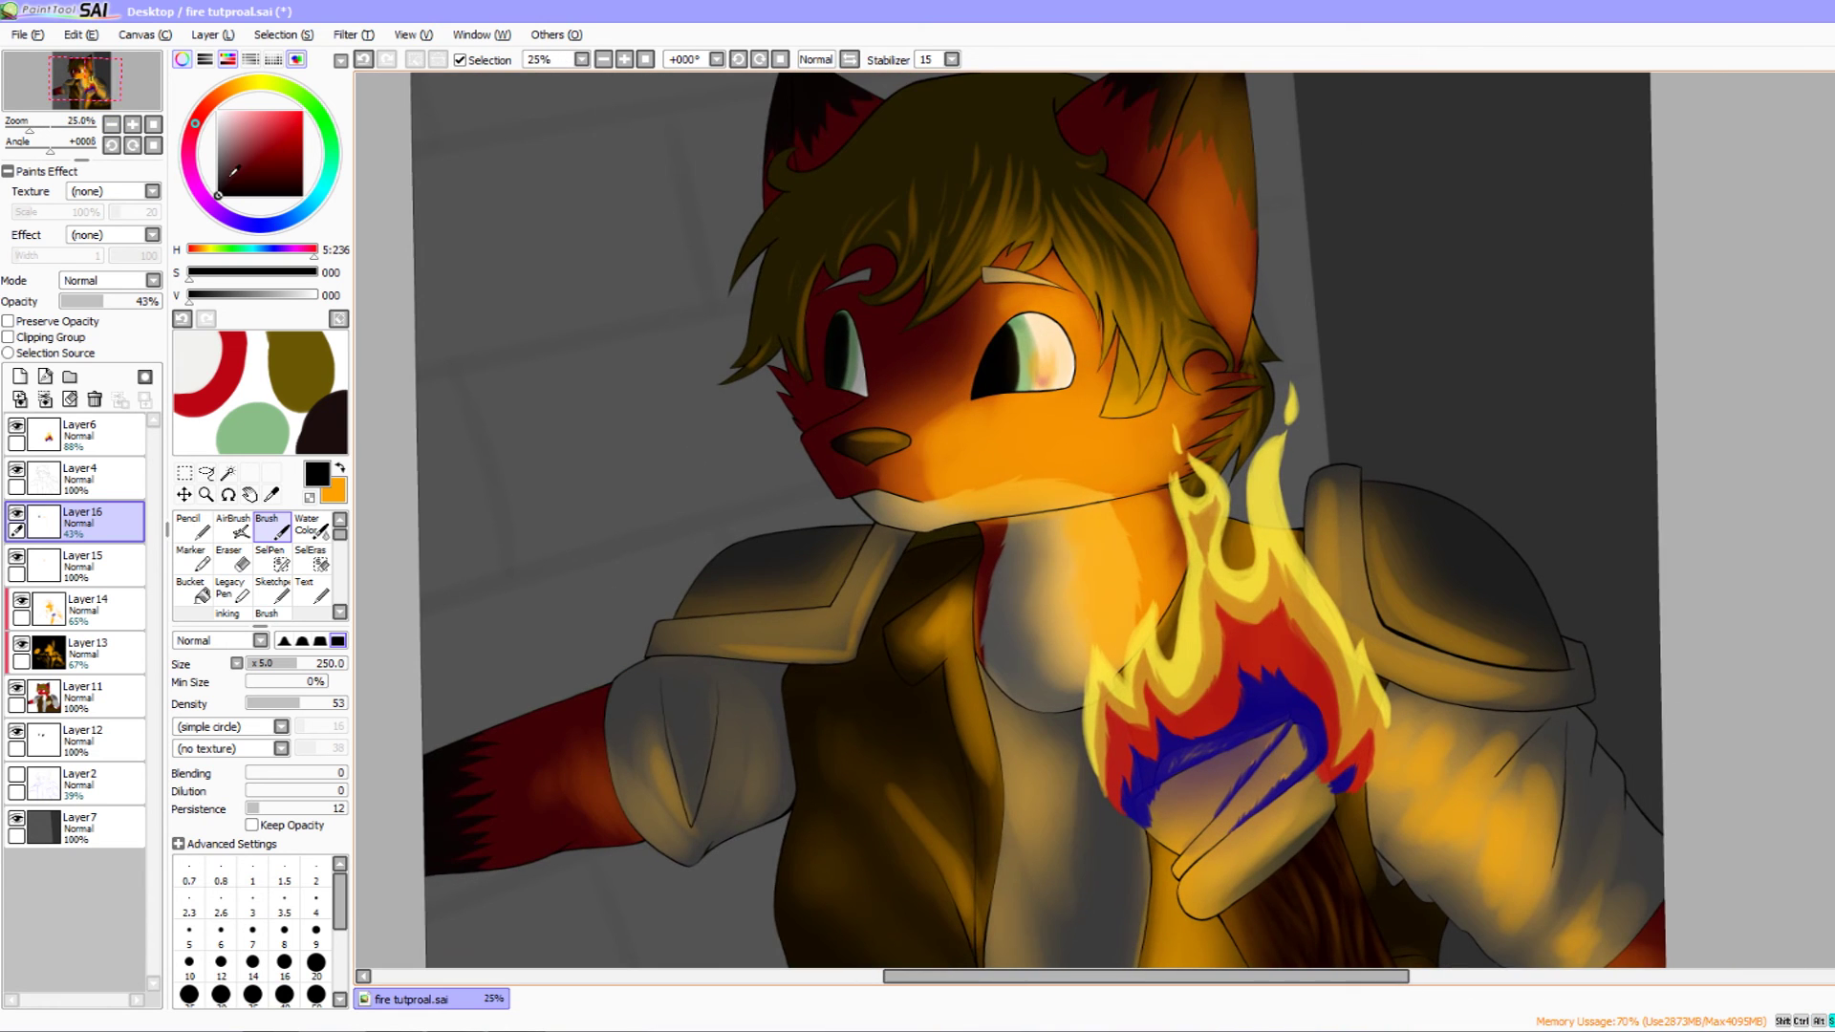
left_click(112, 124)
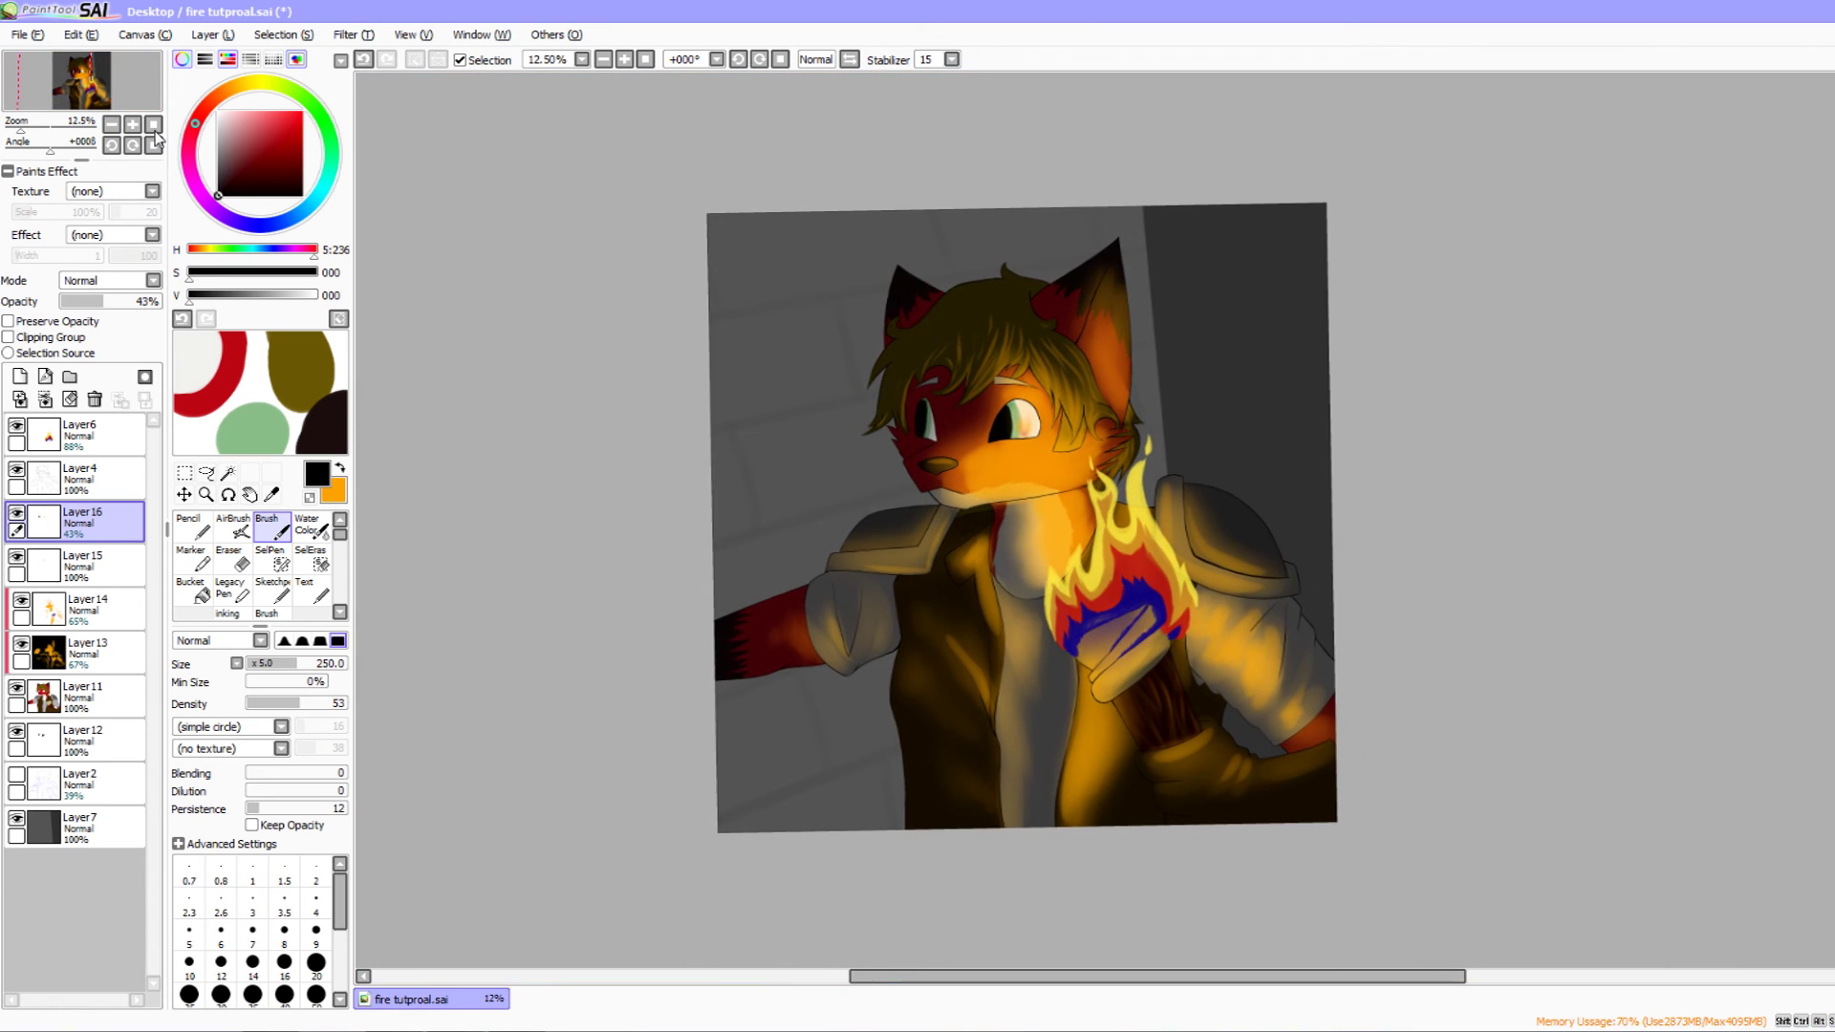
left_click(135, 126)
left_click(135, 126)
left_click_drag(585, 335, 643, 329)
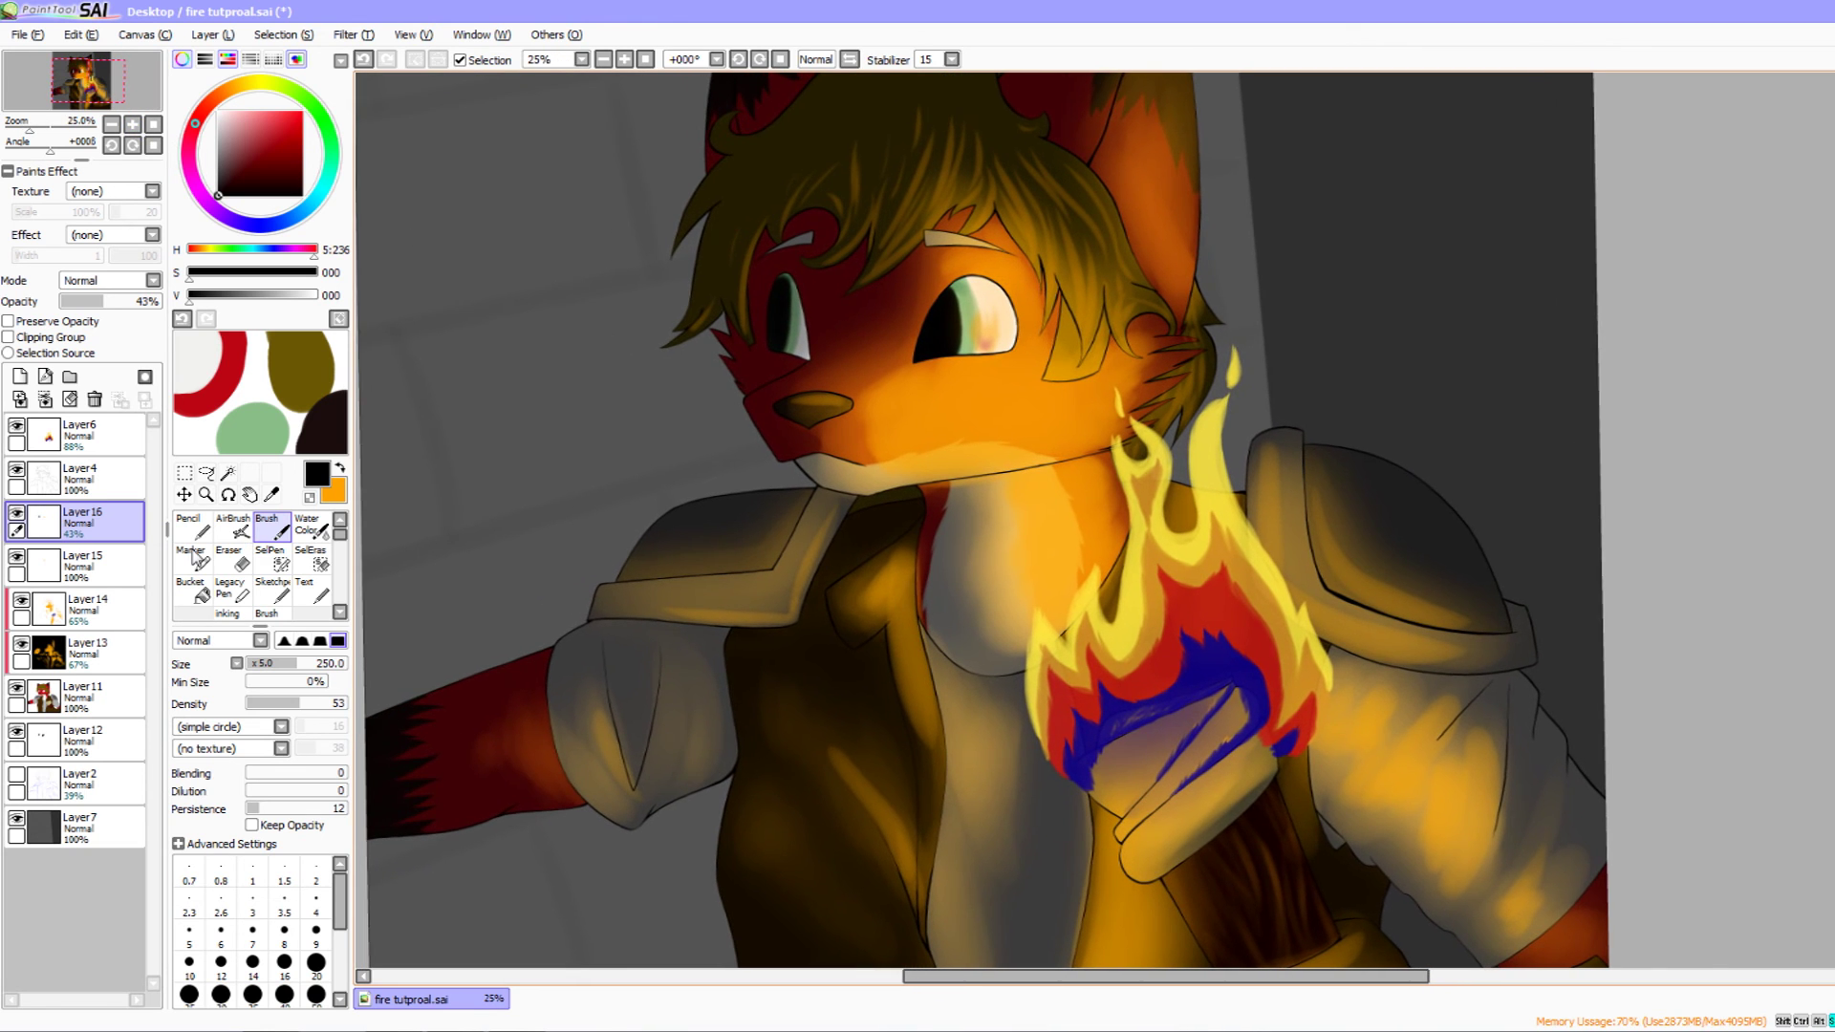
left_click(122, 619)
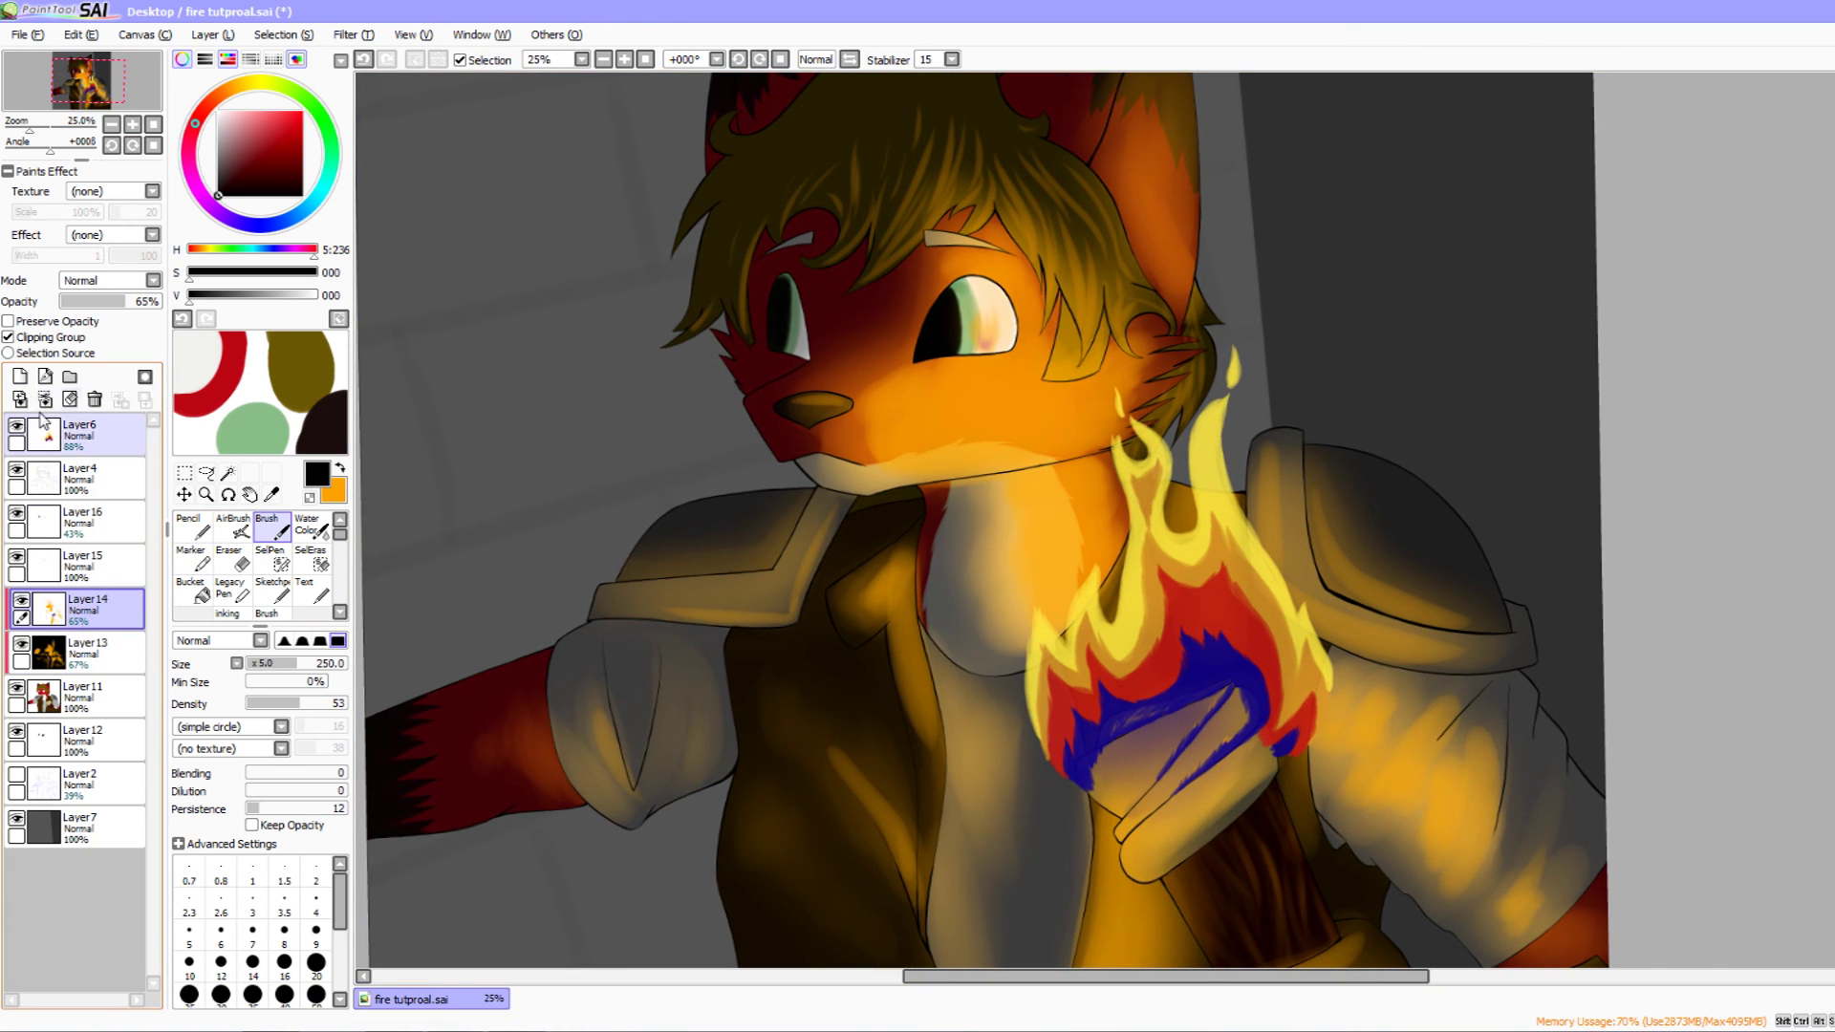
left_click(19, 377)
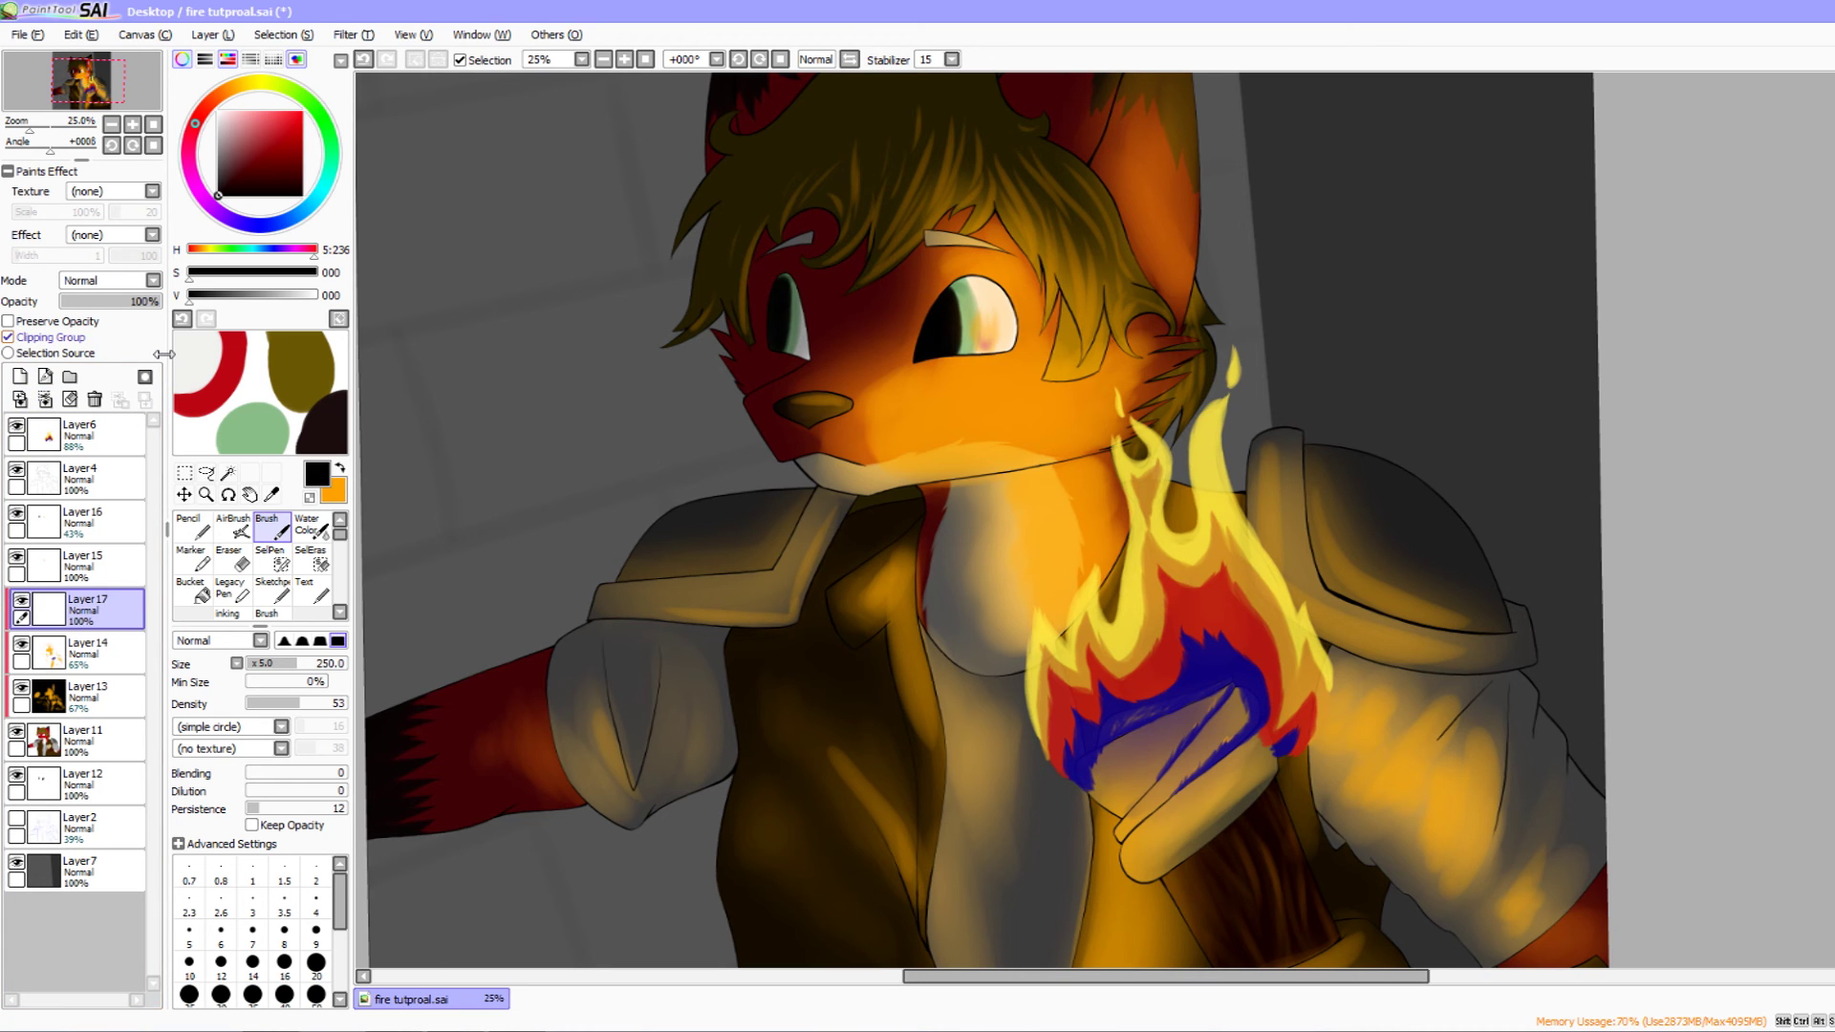
- Paint black shadows on the outstretched arm and its sleeve using the Brush at size 250
left_click_drag(296, 300, 180, 308)
mouse_move(659, 514)
left_mouse_down()
mouse_move(772, 381)
mouse_move(938, 311)
mouse_move(794, 472)
mouse_move(812, 460)
mouse_move(671, 535)
mouse_move(686, 533)
left_mouse_up()
mouse_move(685, 605)
left_mouse_down()
mouse_move(765, 607)
mouse_move(702, 659)
mouse_move(750, 651)
mouse_move(678, 651)
left_mouse_up()
left_click_drag(719, 516, 739, 718)
key("ctrl+z")
mouse_move(716, 576)
left_mouse_down()
mouse_move(735, 682)
mouse_move(749, 646)
mouse_move(735, 694)
mouse_move(724, 565)
mouse_move(701, 613)
left_mouse_up()
key("ctrl+z")
mouse_move(693, 517)
left_mouse_down()
mouse_move(823, 463)
mouse_move(688, 586)
mouse_move(688, 695)
left_mouse_up()
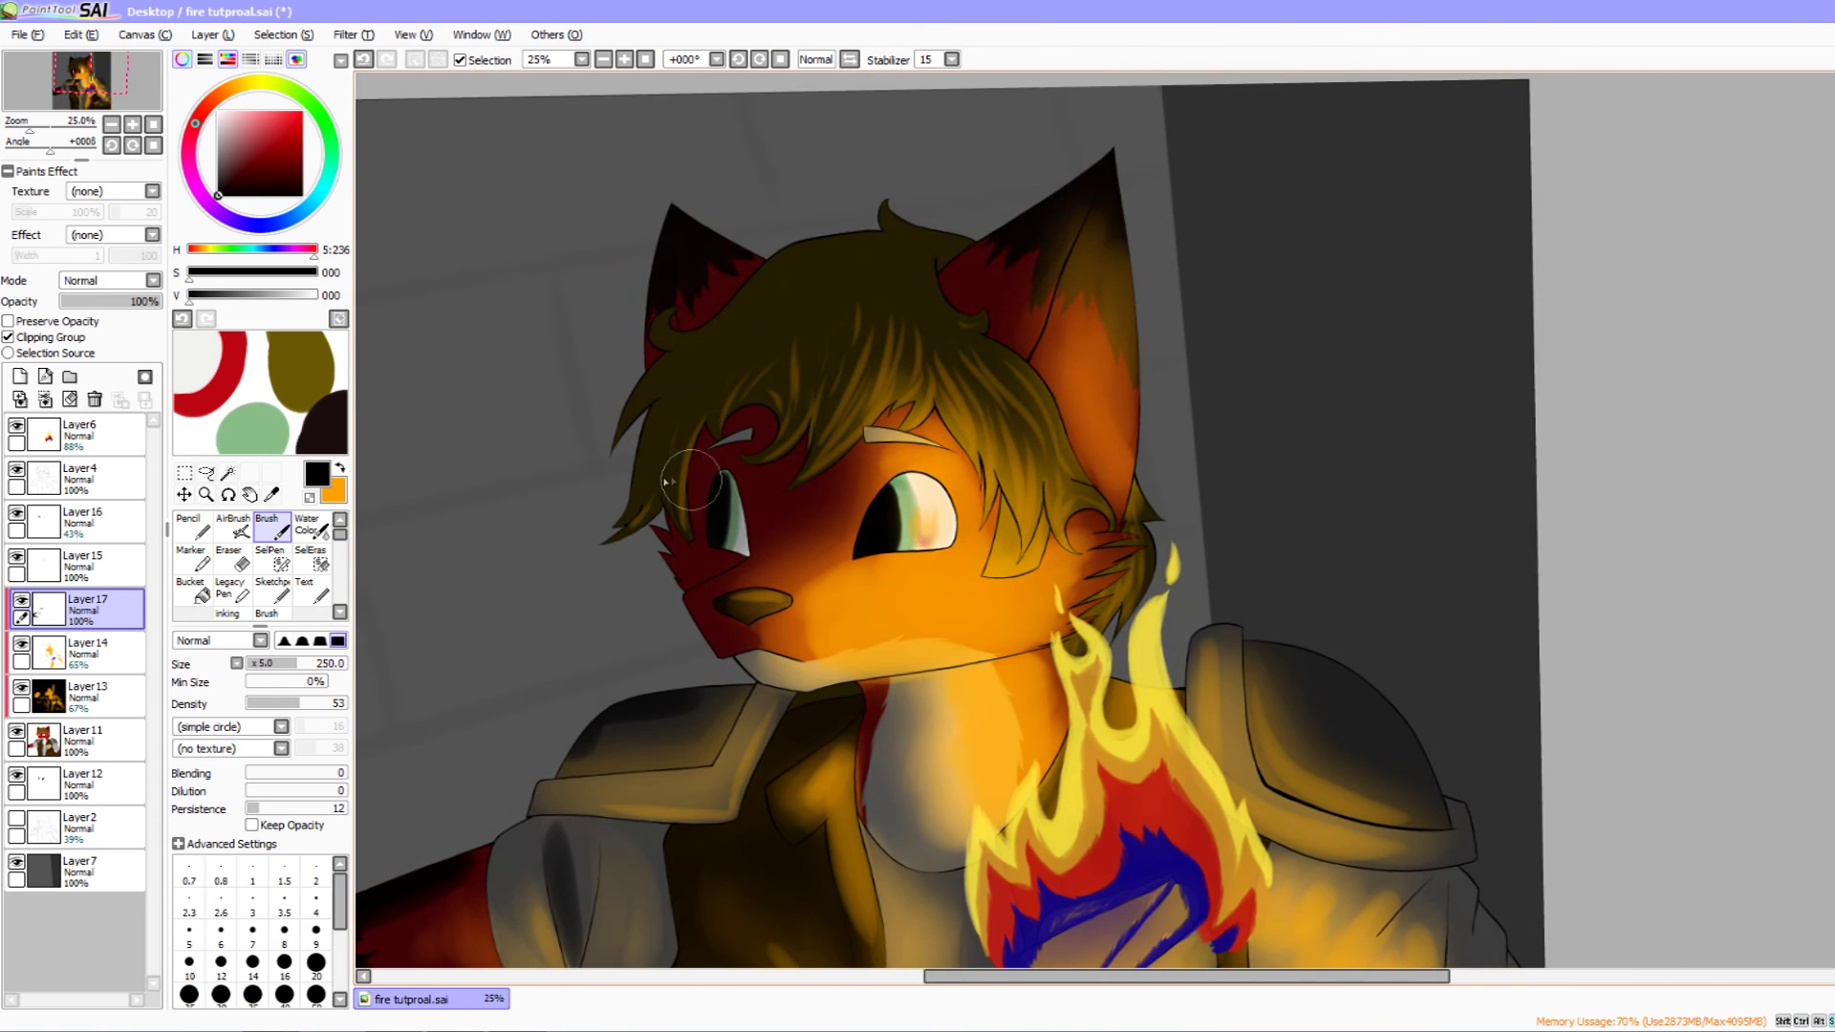
- Extend the black shadows over the unlit side of the head, the torch-side shoulder and sleeve, and the lower clothing
mouse_move(710, 460)
left_mouse_down()
mouse_move(668, 538)
mouse_move(715, 556)
mouse_move(748, 430)
mouse_move(702, 594)
mouse_move(631, 325)
mouse_move(764, 277)
mouse_move(754, 321)
left_mouse_up()
mouse_move(788, 248)
left_mouse_down()
mouse_move(901, 192)
mouse_move(908, 304)
left_mouse_up()
left_click_drag(957, 659, 834, 409)
mouse_move(1335, 565)
left_mouse_down()
mouse_move(1179, 374)
mouse_move(1240, 491)
left_mouse_up()
mouse_move(1223, 762)
left_mouse_down()
mouse_move(1331, 643)
mouse_move(1221, 655)
left_mouse_up()
left_click_drag(1362, 642, 984, 663)
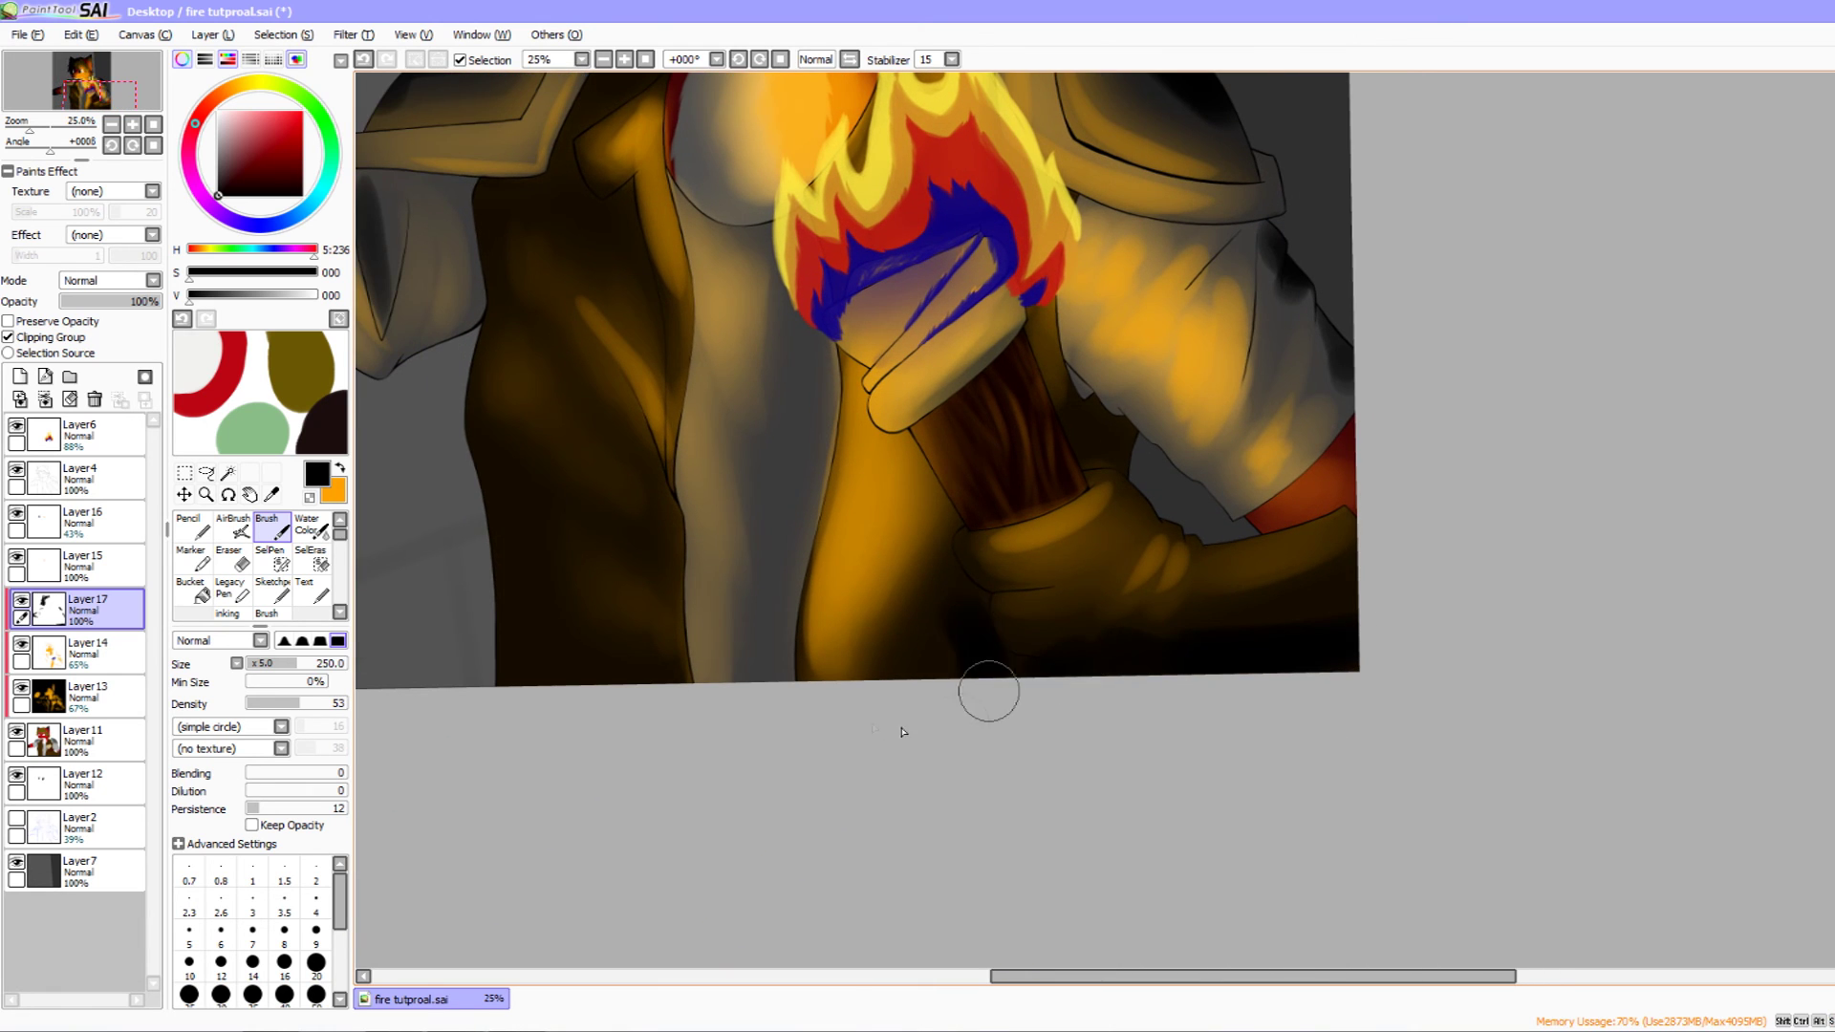
left_click_drag(440, 544, 806, 589)
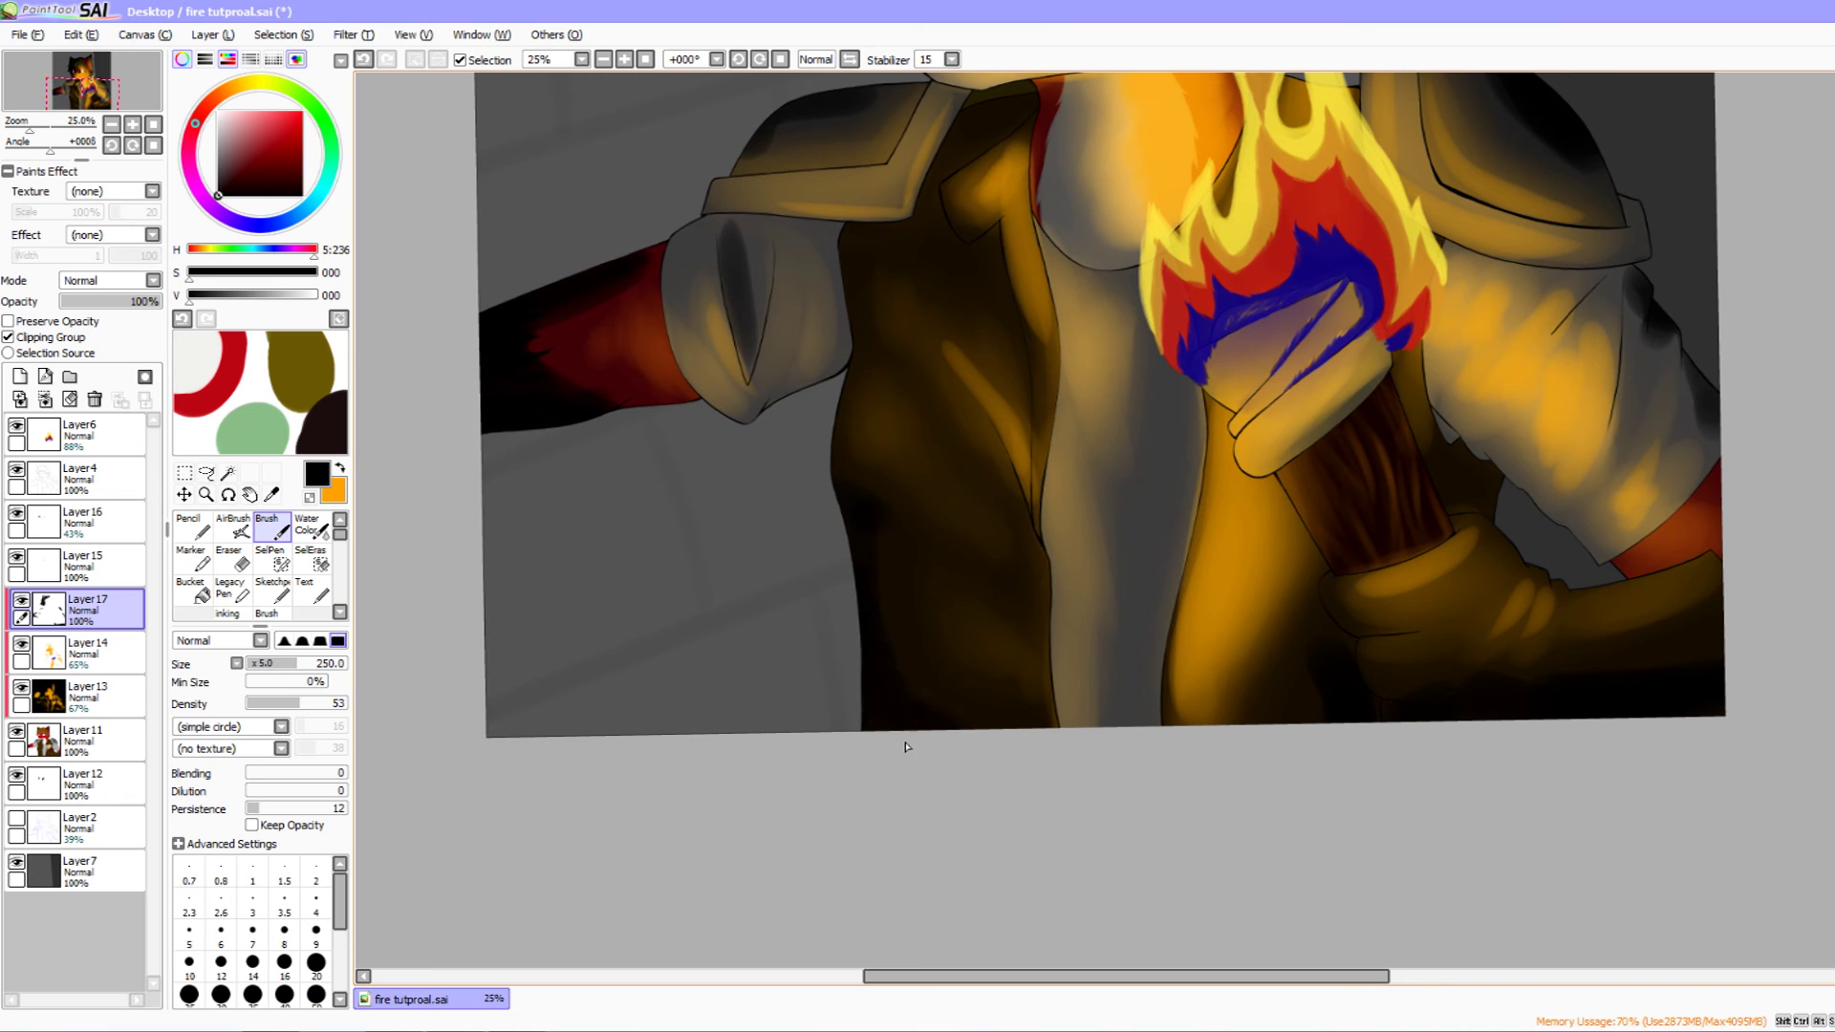
left_click_drag(726, 693, 764, 785)
left_click_drag(650, 762, 633, 791)
mouse_move(679, 381)
left_mouse_down()
mouse_move(699, 355)
mouse_move(635, 397)
mouse_move(655, 398)
left_mouse_up()
- Blend the black shadows on the outstretched arm and sleeve with the Blur tool at size 300
left_click_drag(325, 621, 303, 658)
scroll(268, 574, "down", 2)
left_click(312, 591)
left_click(305, 657)
left_click_drag(508, 594, 576, 597)
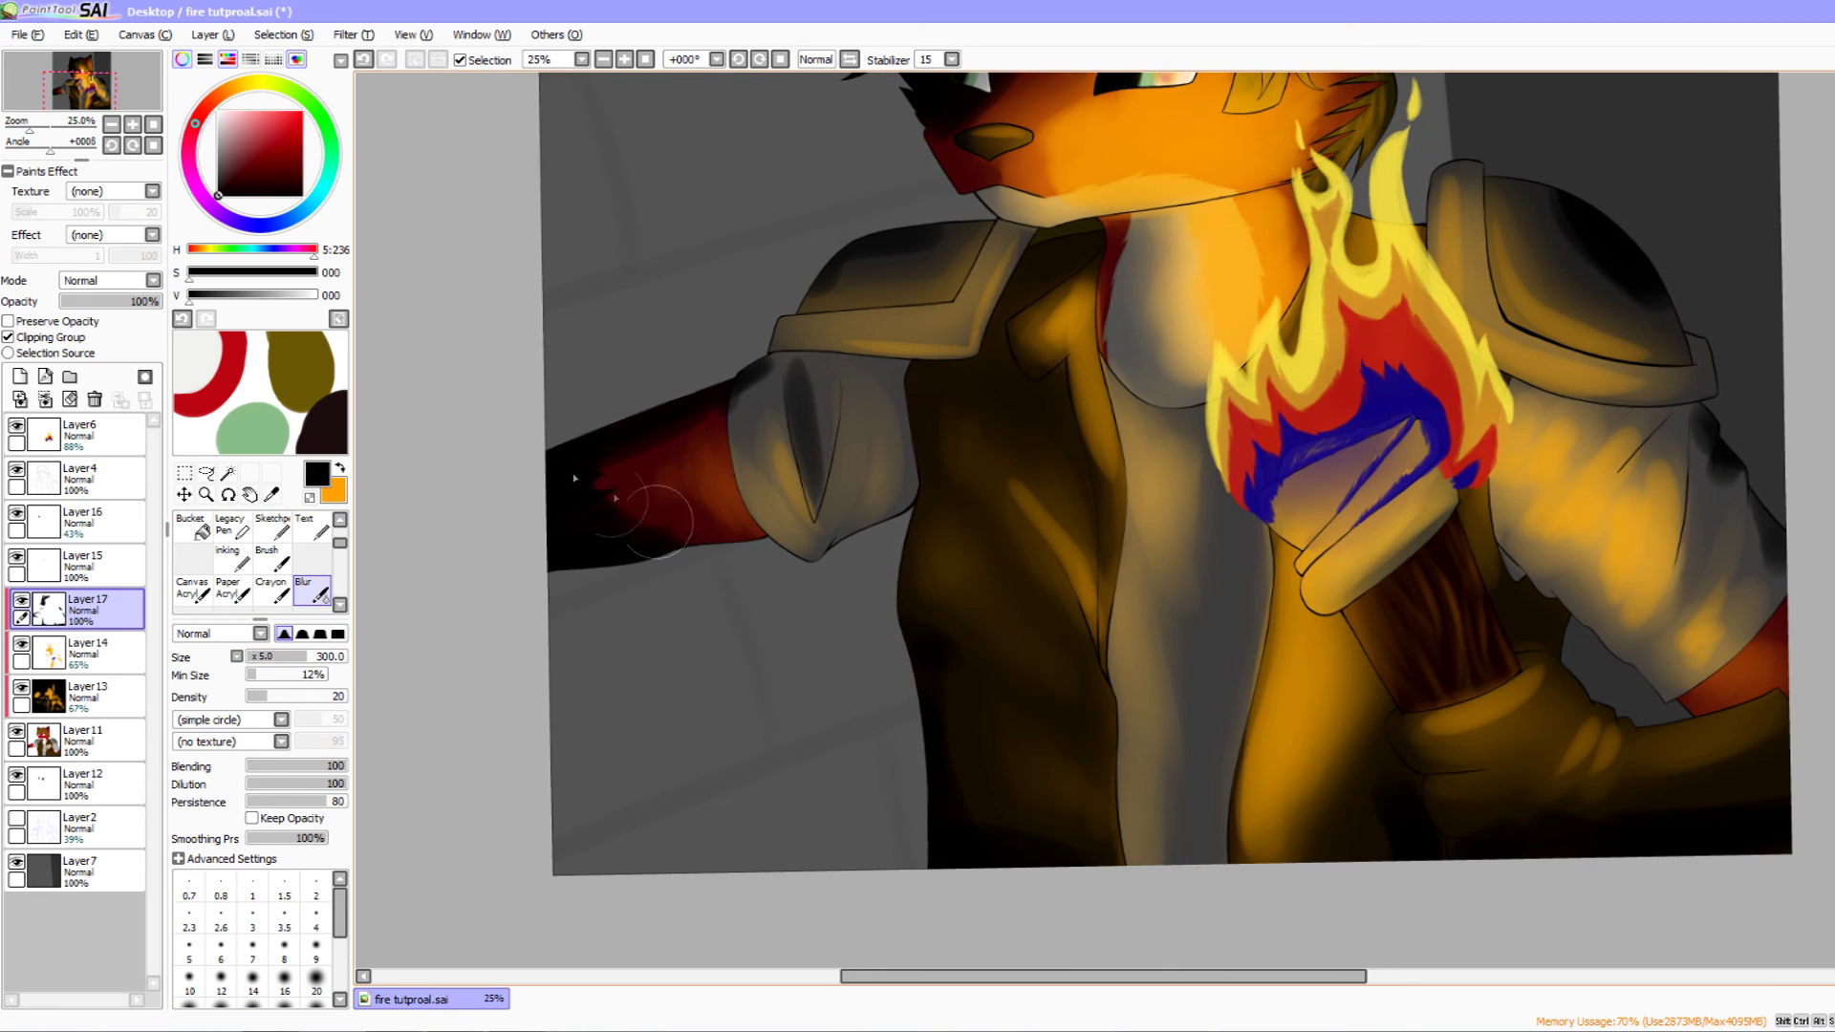
mouse_move(595, 514)
left_mouse_down()
mouse_move(668, 448)
mouse_move(594, 478)
mouse_move(741, 407)
mouse_move(808, 340)
mouse_move(597, 457)
left_mouse_up()
mouse_move(820, 494)
left_mouse_down()
mouse_move(811, 426)
mouse_move(815, 506)
left_mouse_up()
left_click_drag(852, 384, 799, 537)
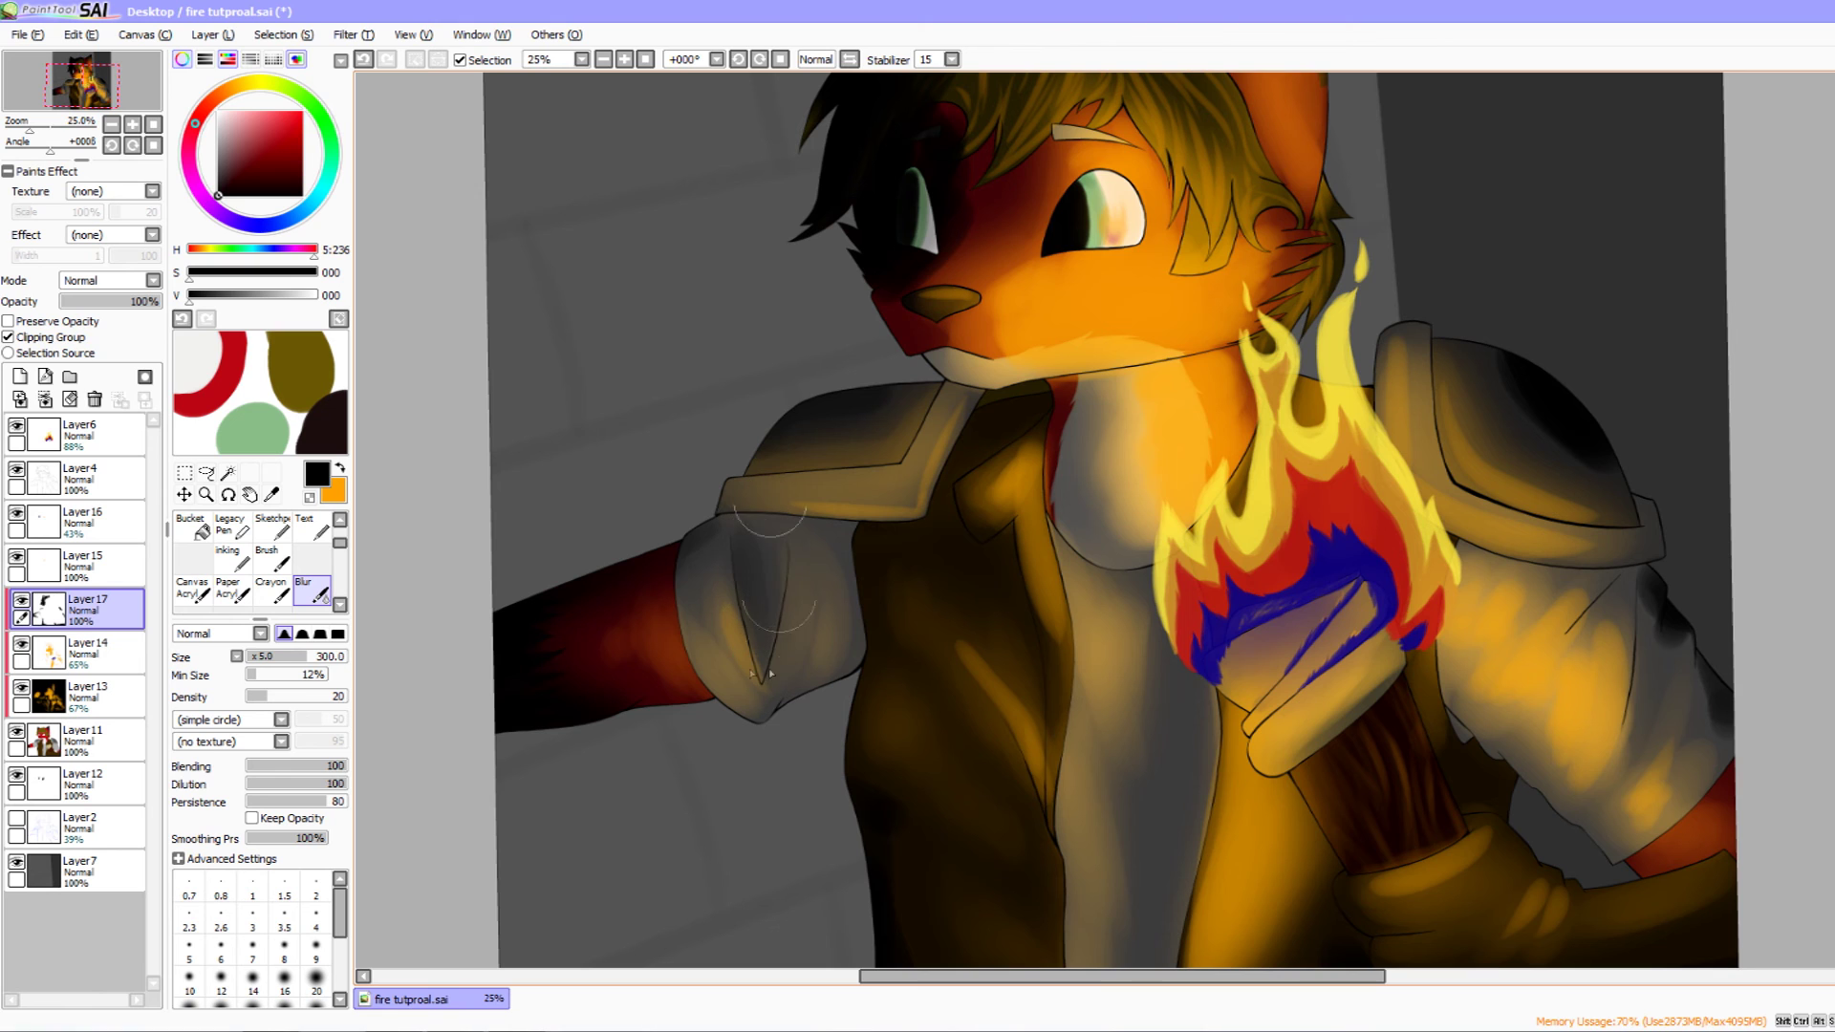
- Blur the black shadows on the head, the torch-side shoulder armour and sleeve, and the glove
left_click_drag(795, 504, 644, 803)
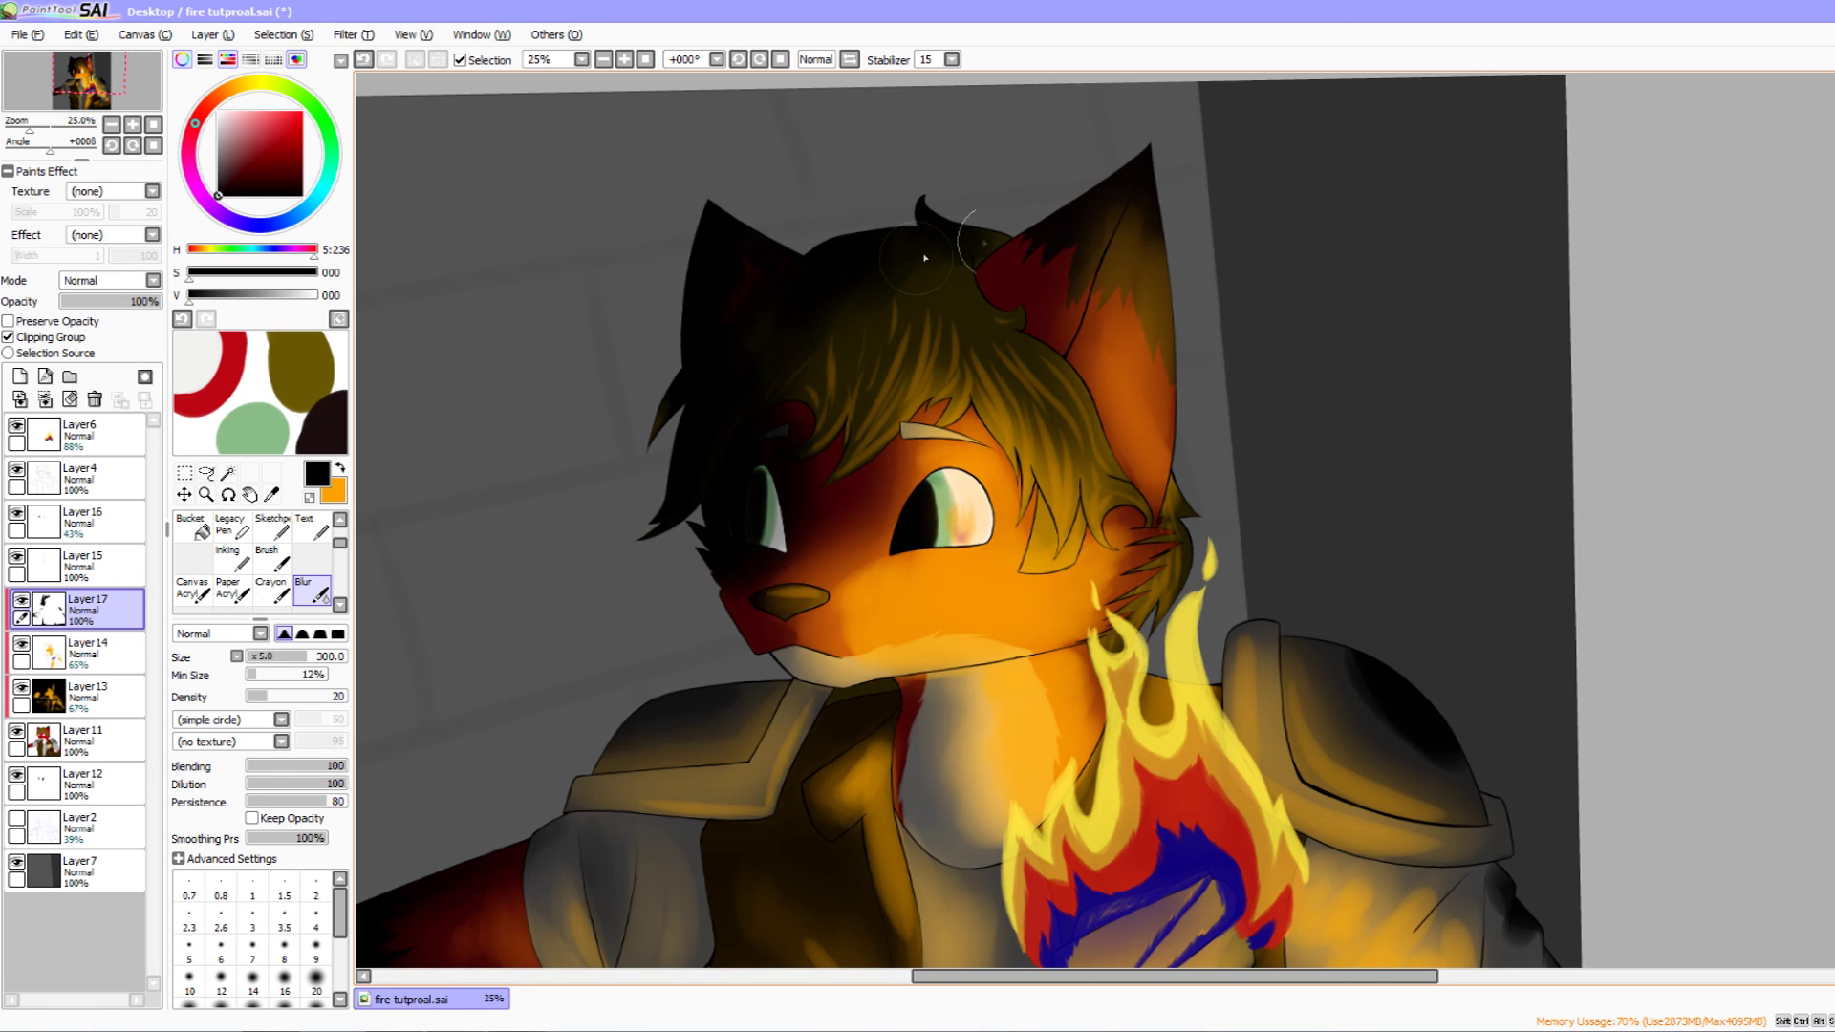
left_click_drag(1090, 708, 695, 492)
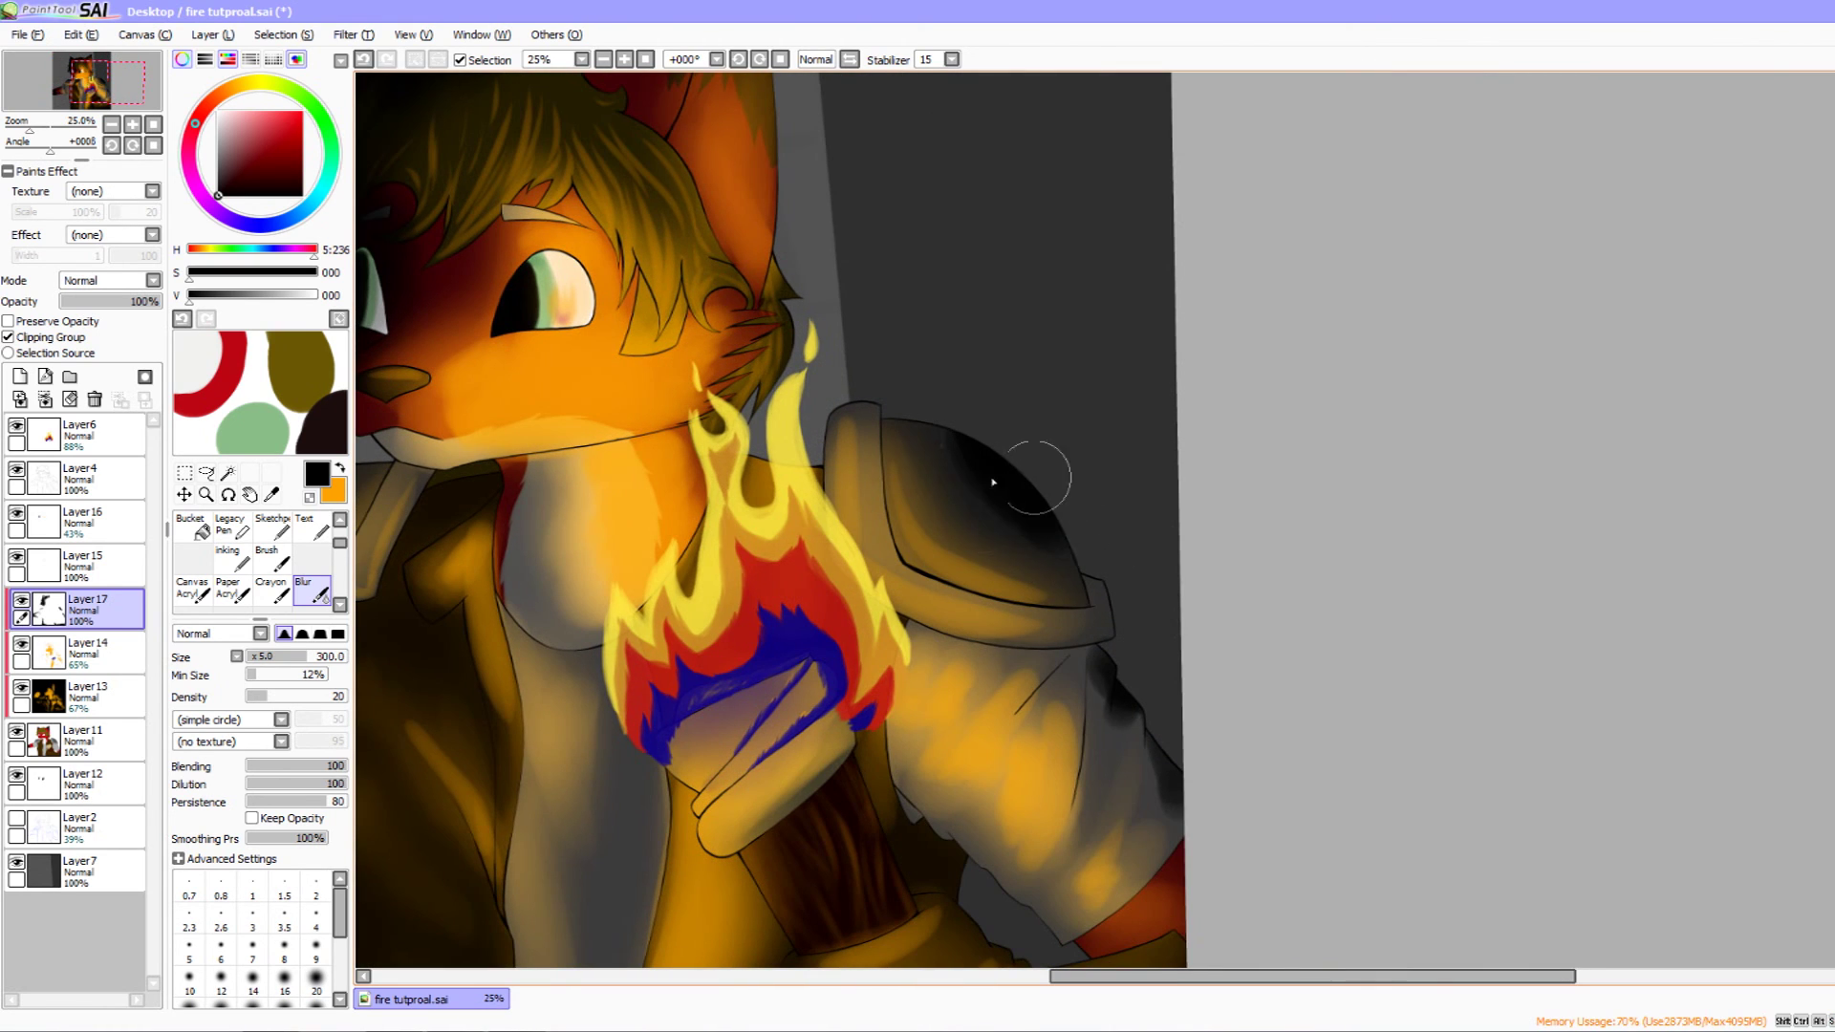
left_click_drag(1206, 524, 1089, 306)
mouse_move(998, 499)
left_mouse_down()
mouse_move(1023, 507)
mouse_move(987, 439)
mouse_move(1019, 516)
left_mouse_up()
left_click_drag(1310, 615, 1471, 552)
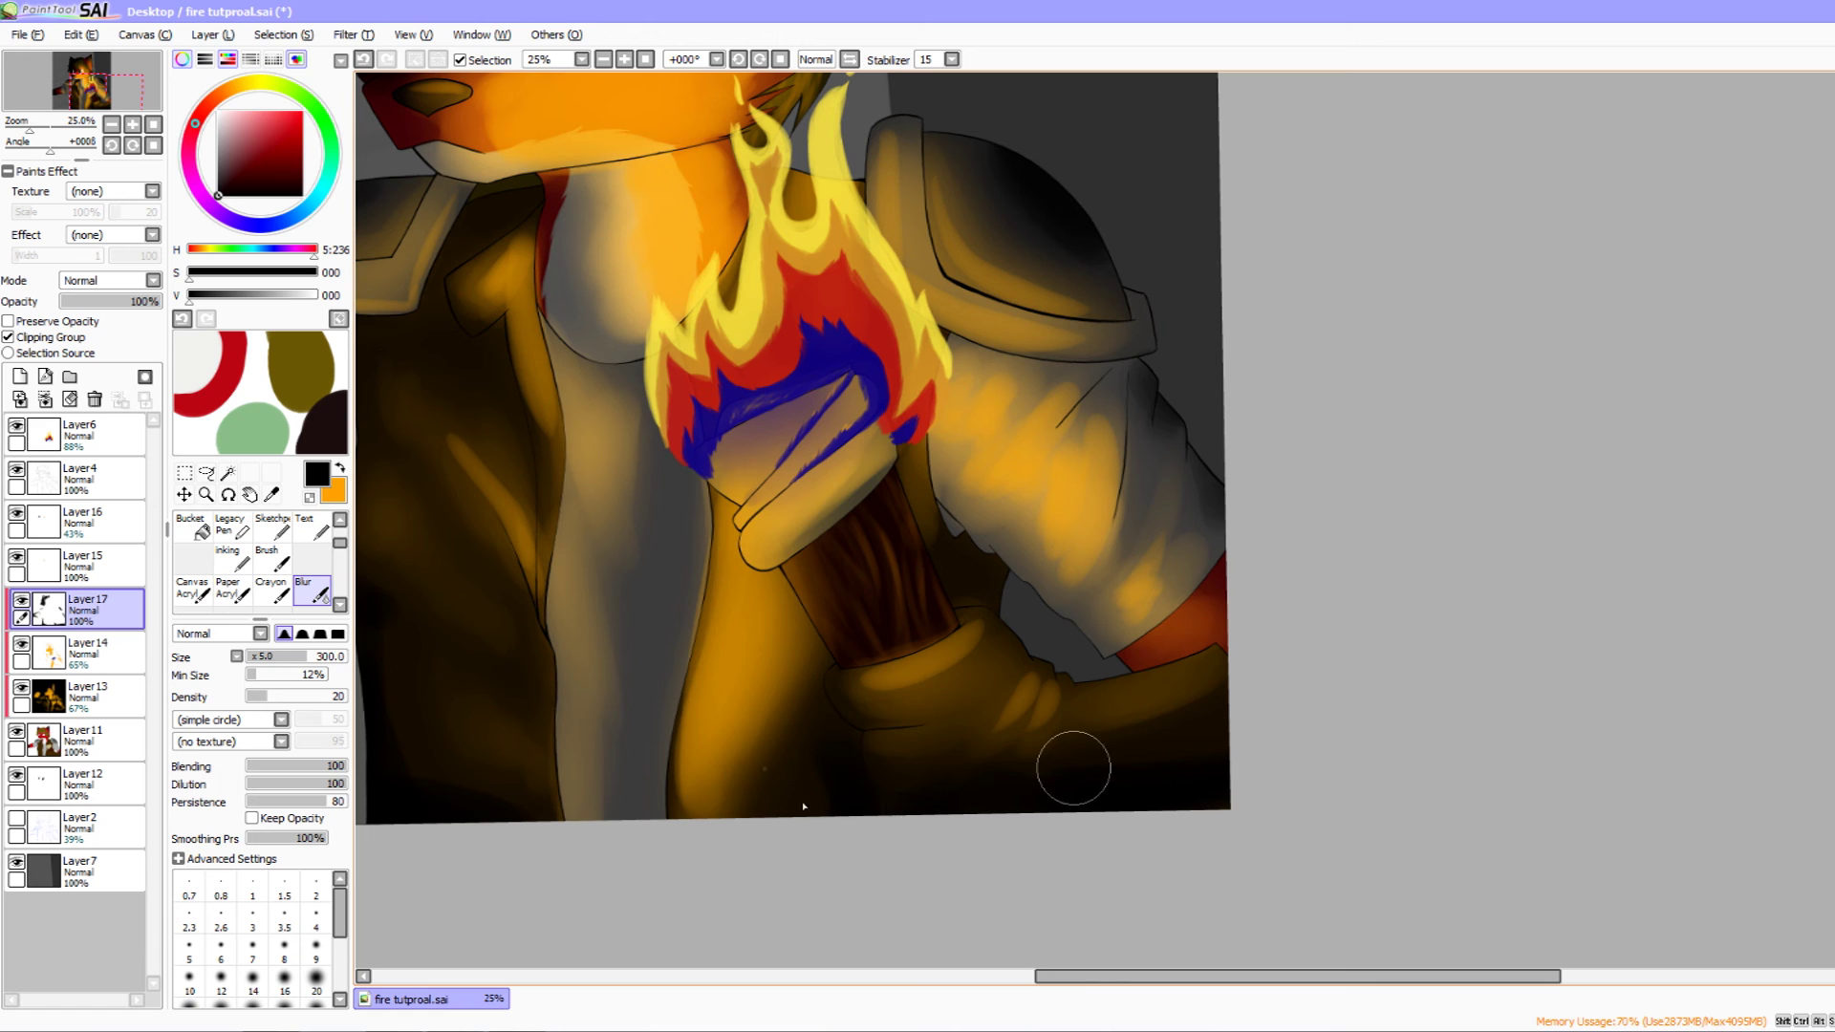
- Reduce the opacity of the black shadow layer to 46%
left_click(112, 126)
left_click(111, 126)
left_click_drag(467, 252, 448, 340)
left_click_drag(117, 300, 91, 305)
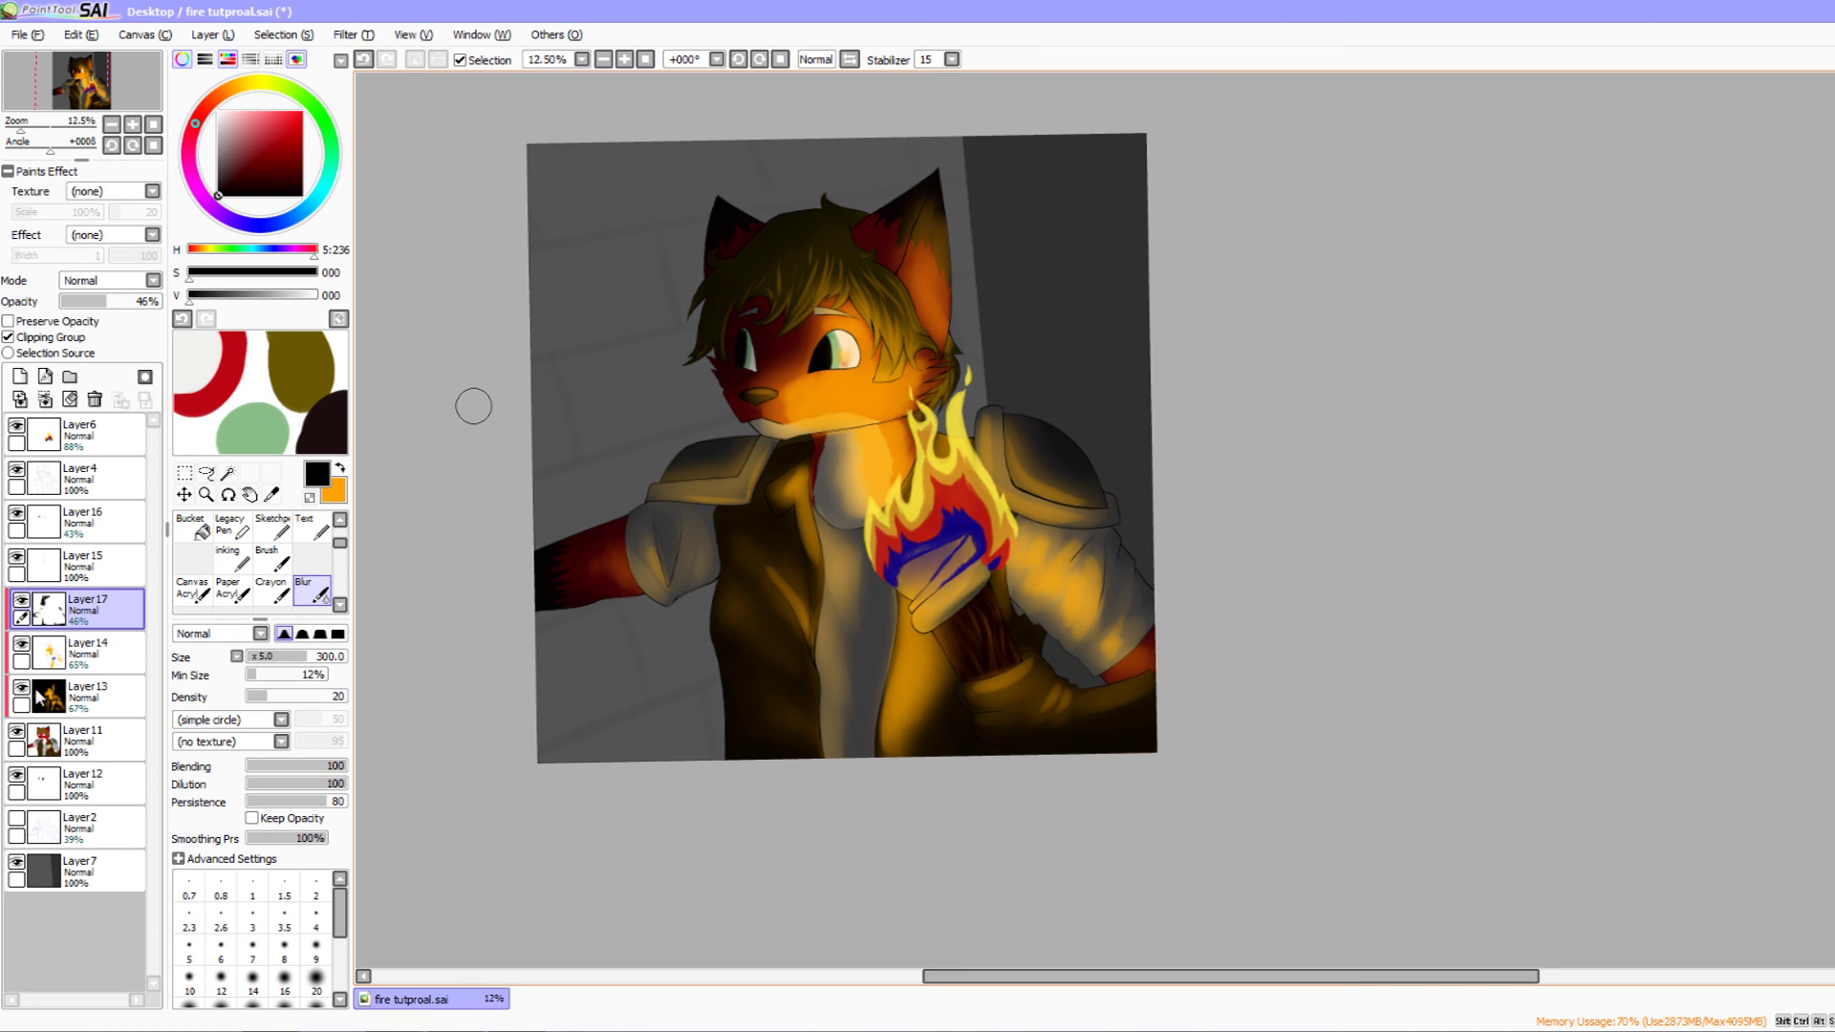
- On a new layer above the background layer, paint large orange light patches on the wall behind the outstretched arm using the Brush at size 500
left_click(86, 870)
left_click(13, 378)
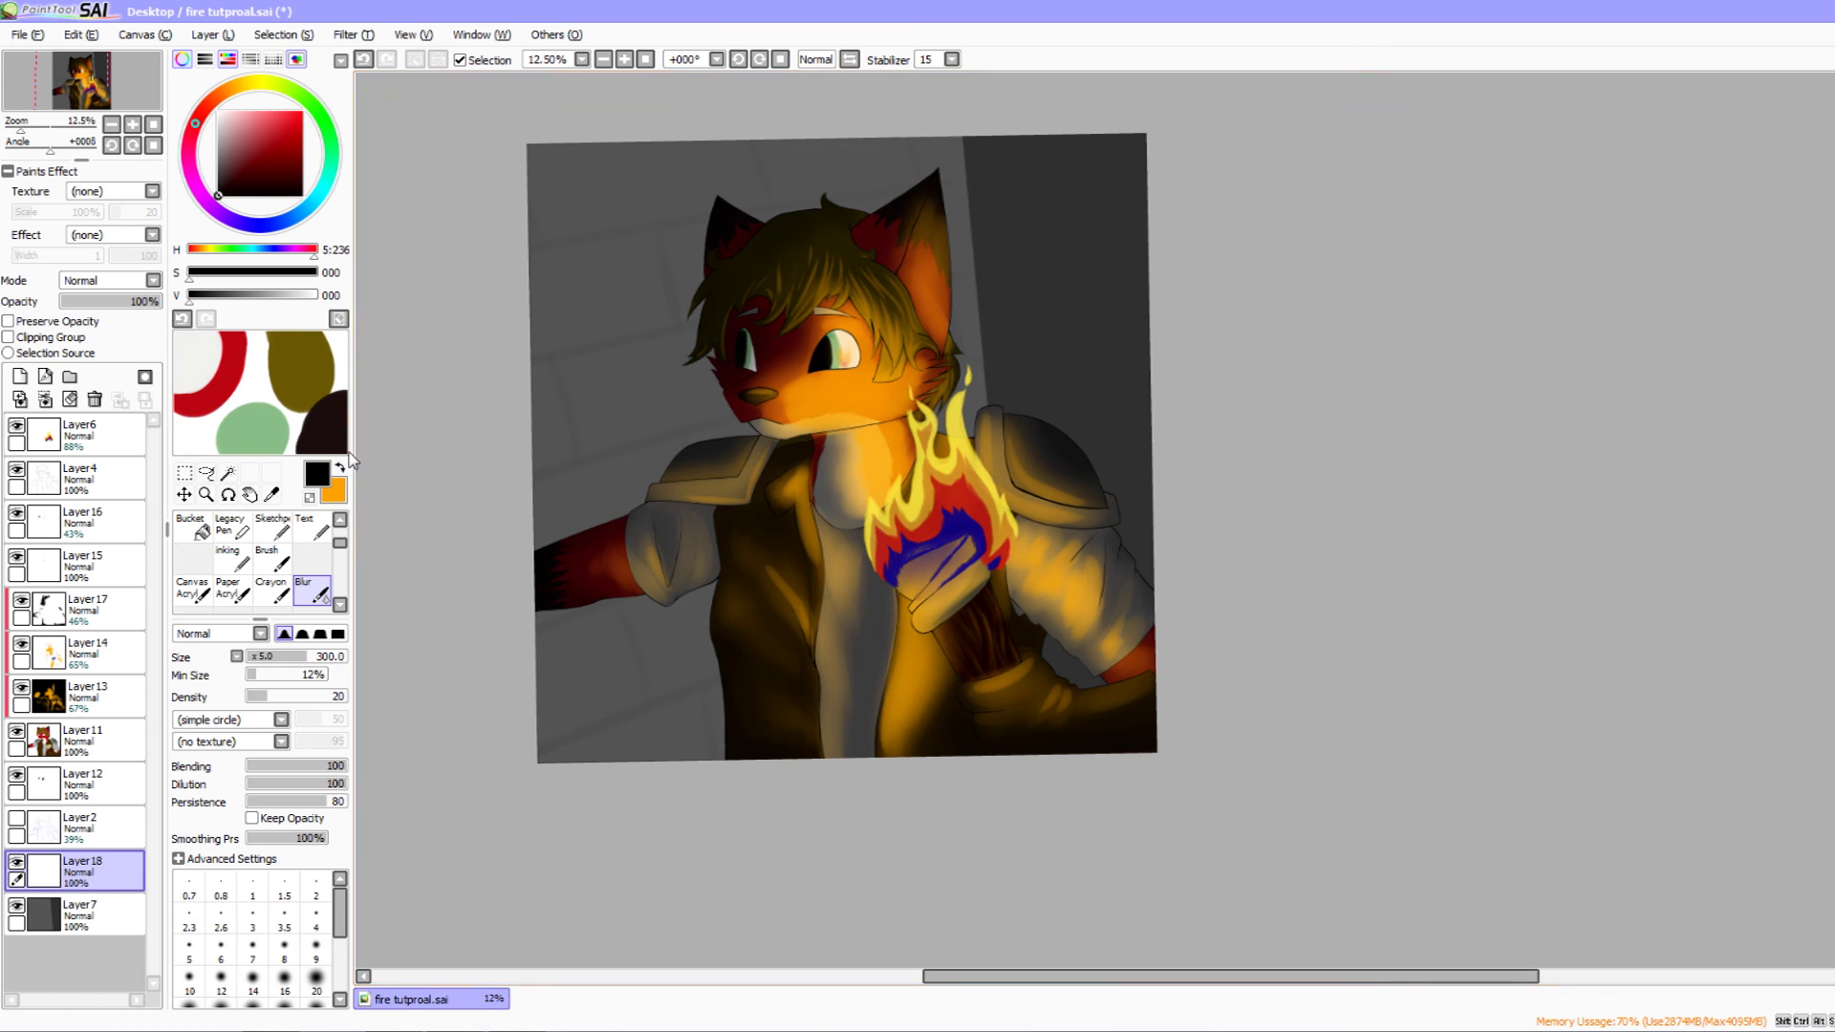
left_click(341, 493)
left_click_drag(451, 592, 437, 595)
left_click_drag(340, 542, 341, 527)
left_click(277, 531)
left_click_drag(331, 658, 360, 662)
left_click_drag(625, 417, 651, 425)
mouse_move(622, 293)
left_mouse_down()
mouse_move(581, 287)
mouse_move(568, 353)
mouse_move(525, 410)
mouse_move(542, 538)
mouse_move(573, 583)
mouse_move(660, 449)
mouse_move(622, 555)
mouse_move(658, 535)
left_mouse_up()
left_click_drag(658, 529, 652, 347)
left_click_drag(631, 579, 631, 704)
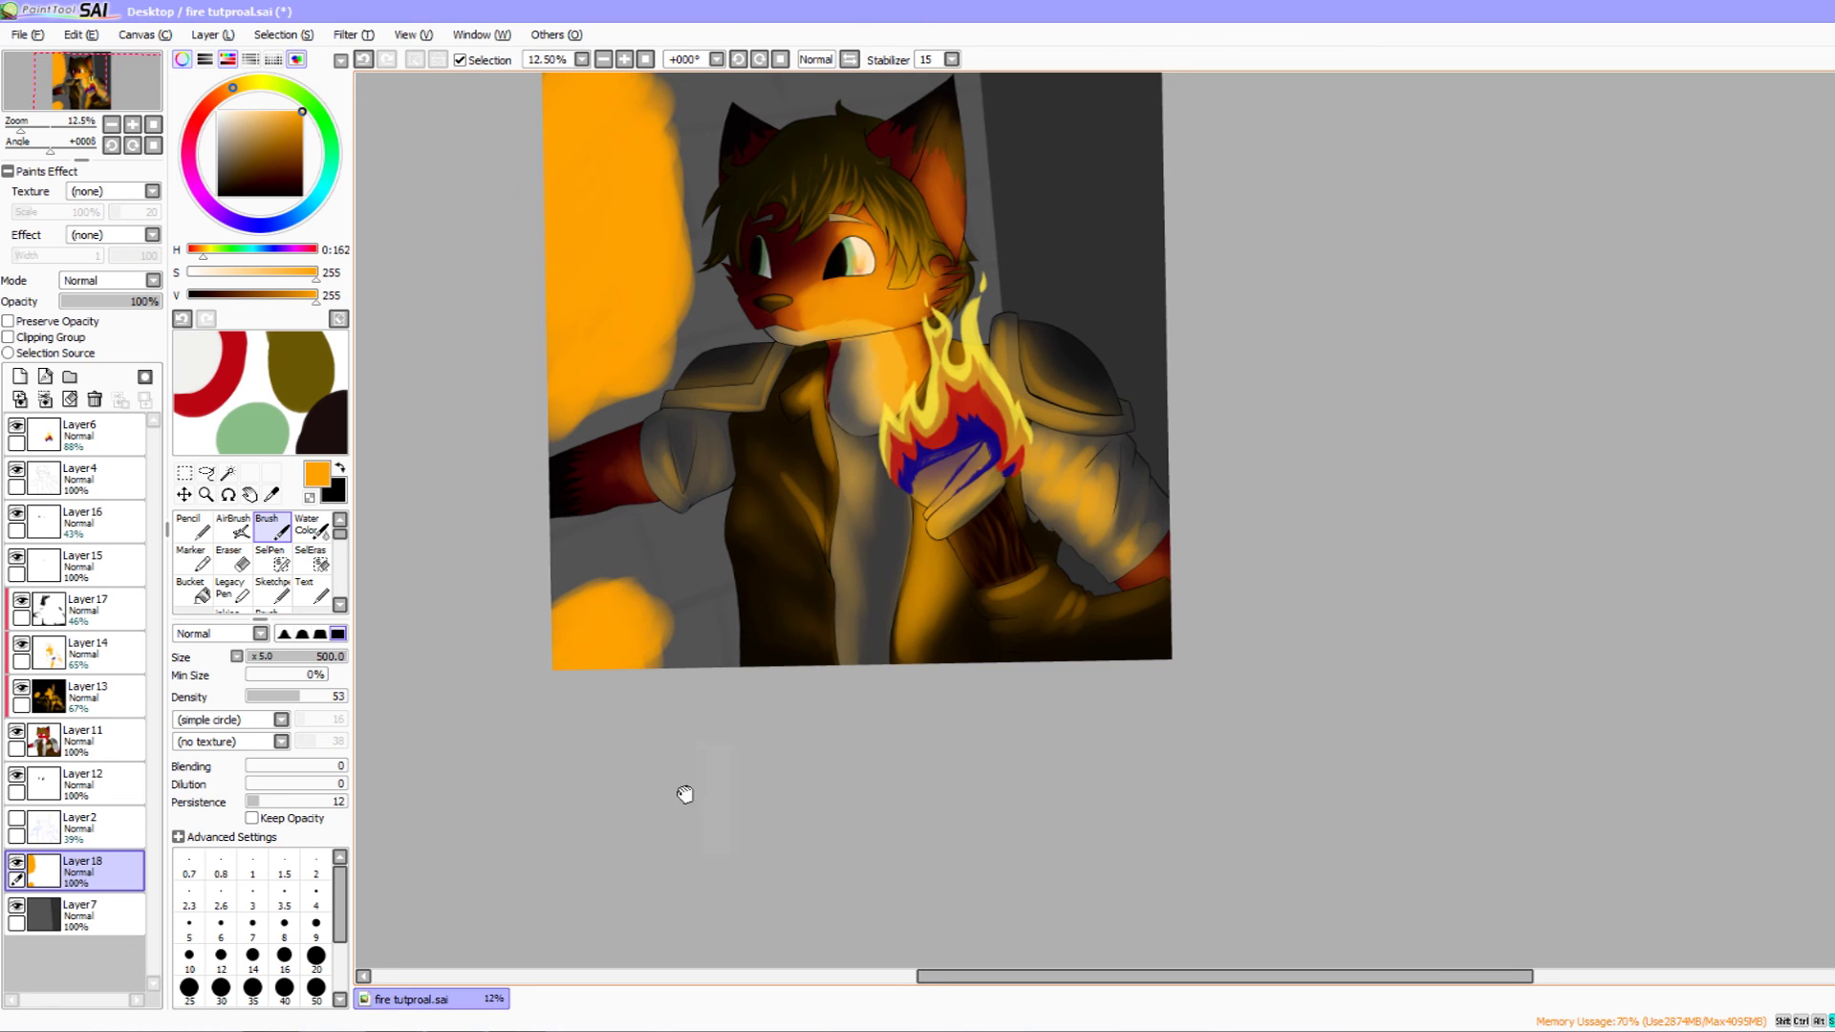
- Soften the edges of the orange wall light with the Blur tool, enlarging it to size 500
scroll(685, 794, "up", 3)
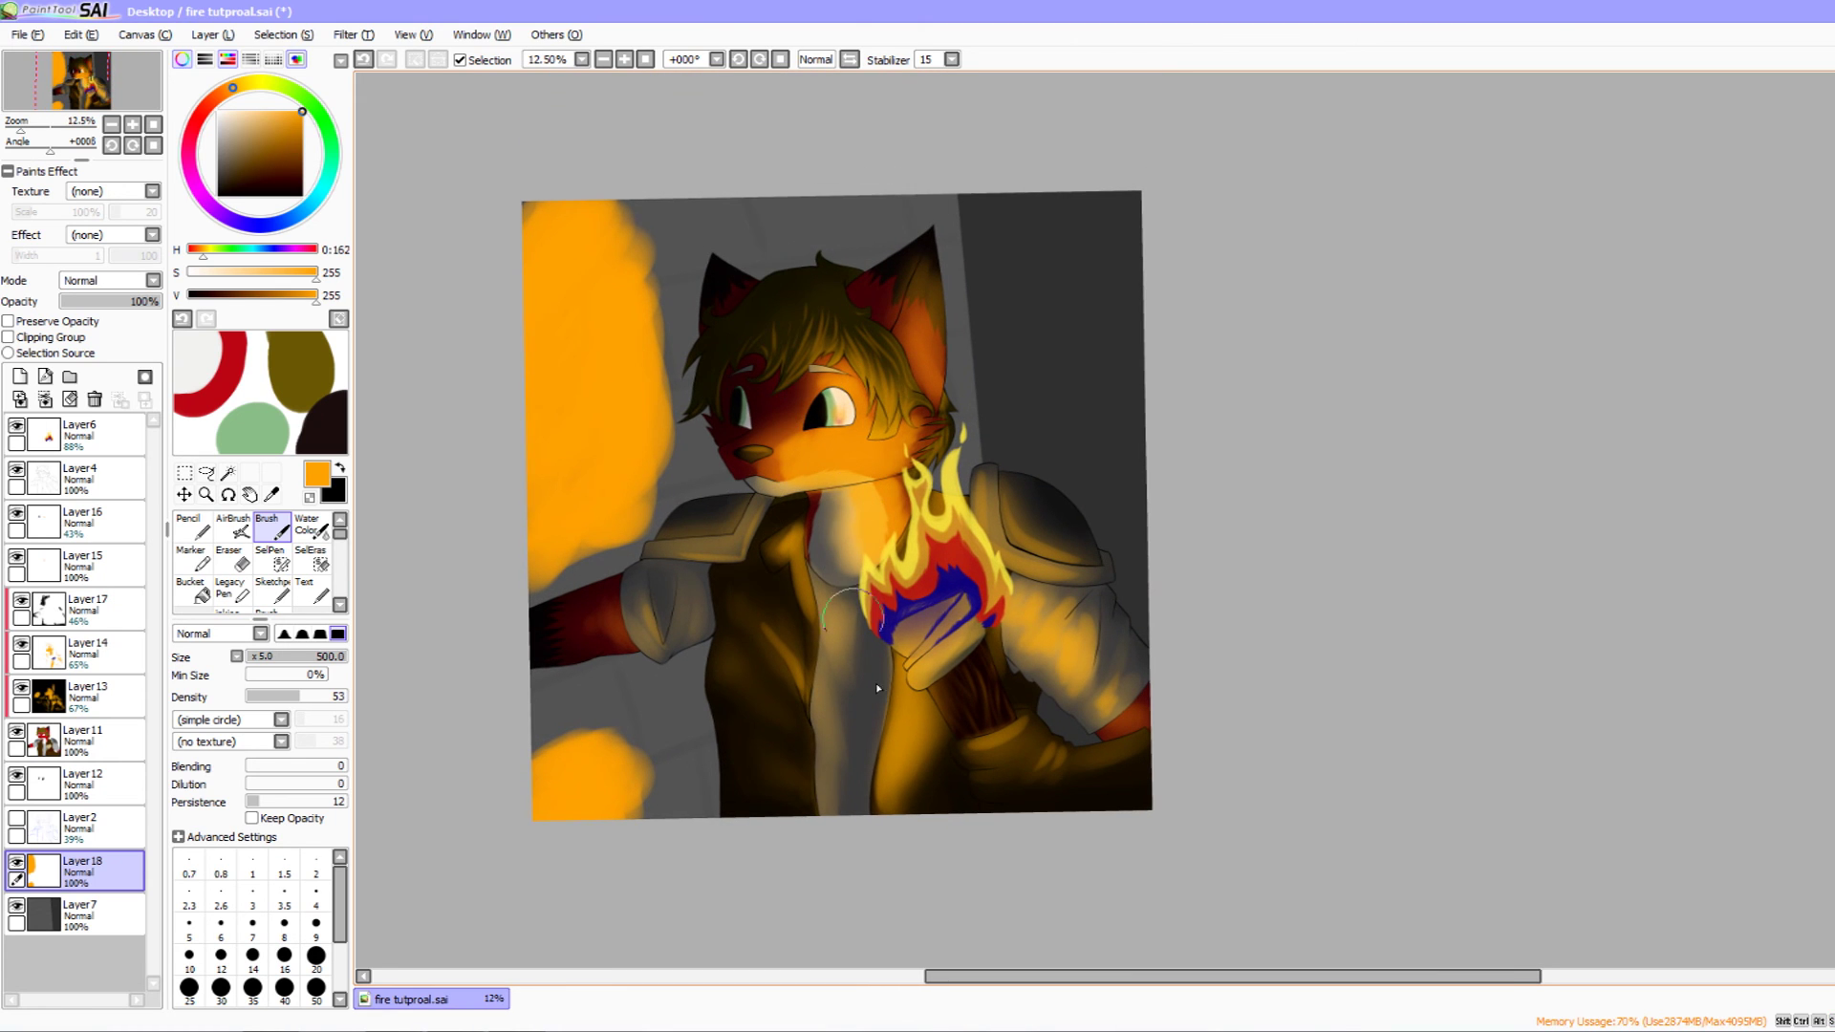
left_click_drag(878, 688, 895, 672)
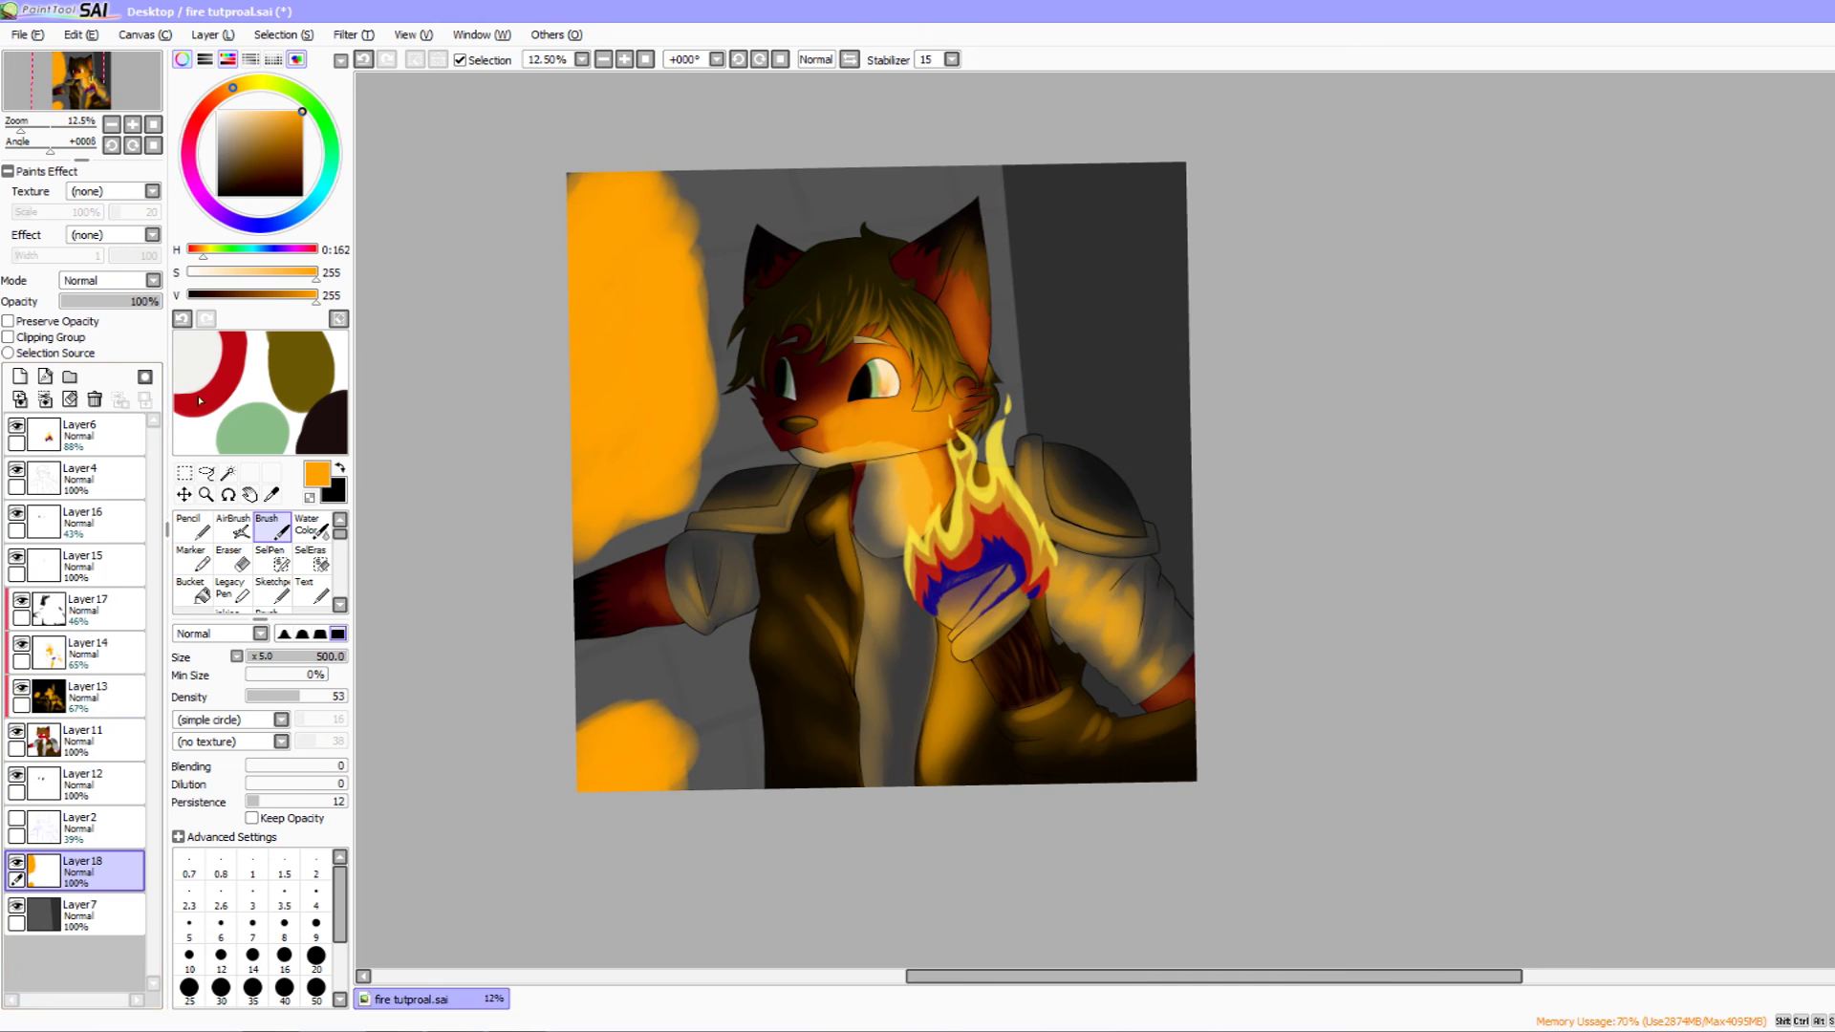
left_click(340, 605)
left_click(342, 607)
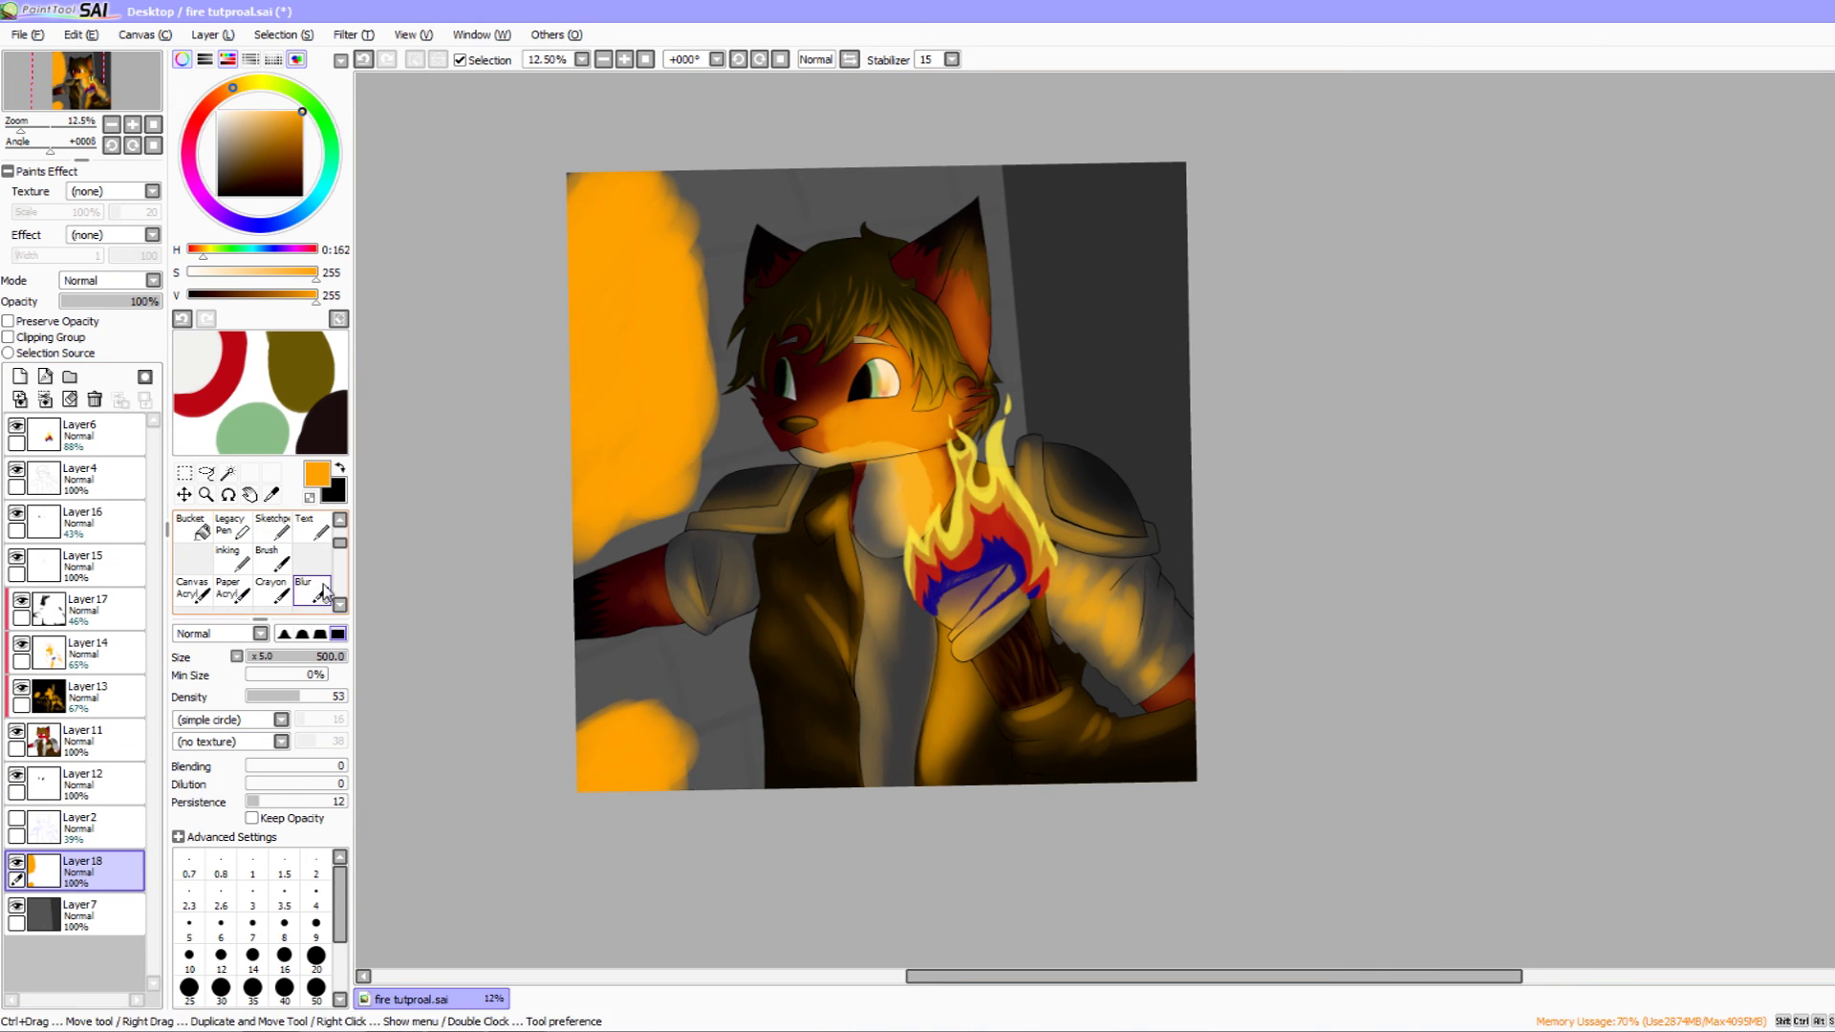
left_click(313, 592)
left_click_drag(578, 565, 582, 591)
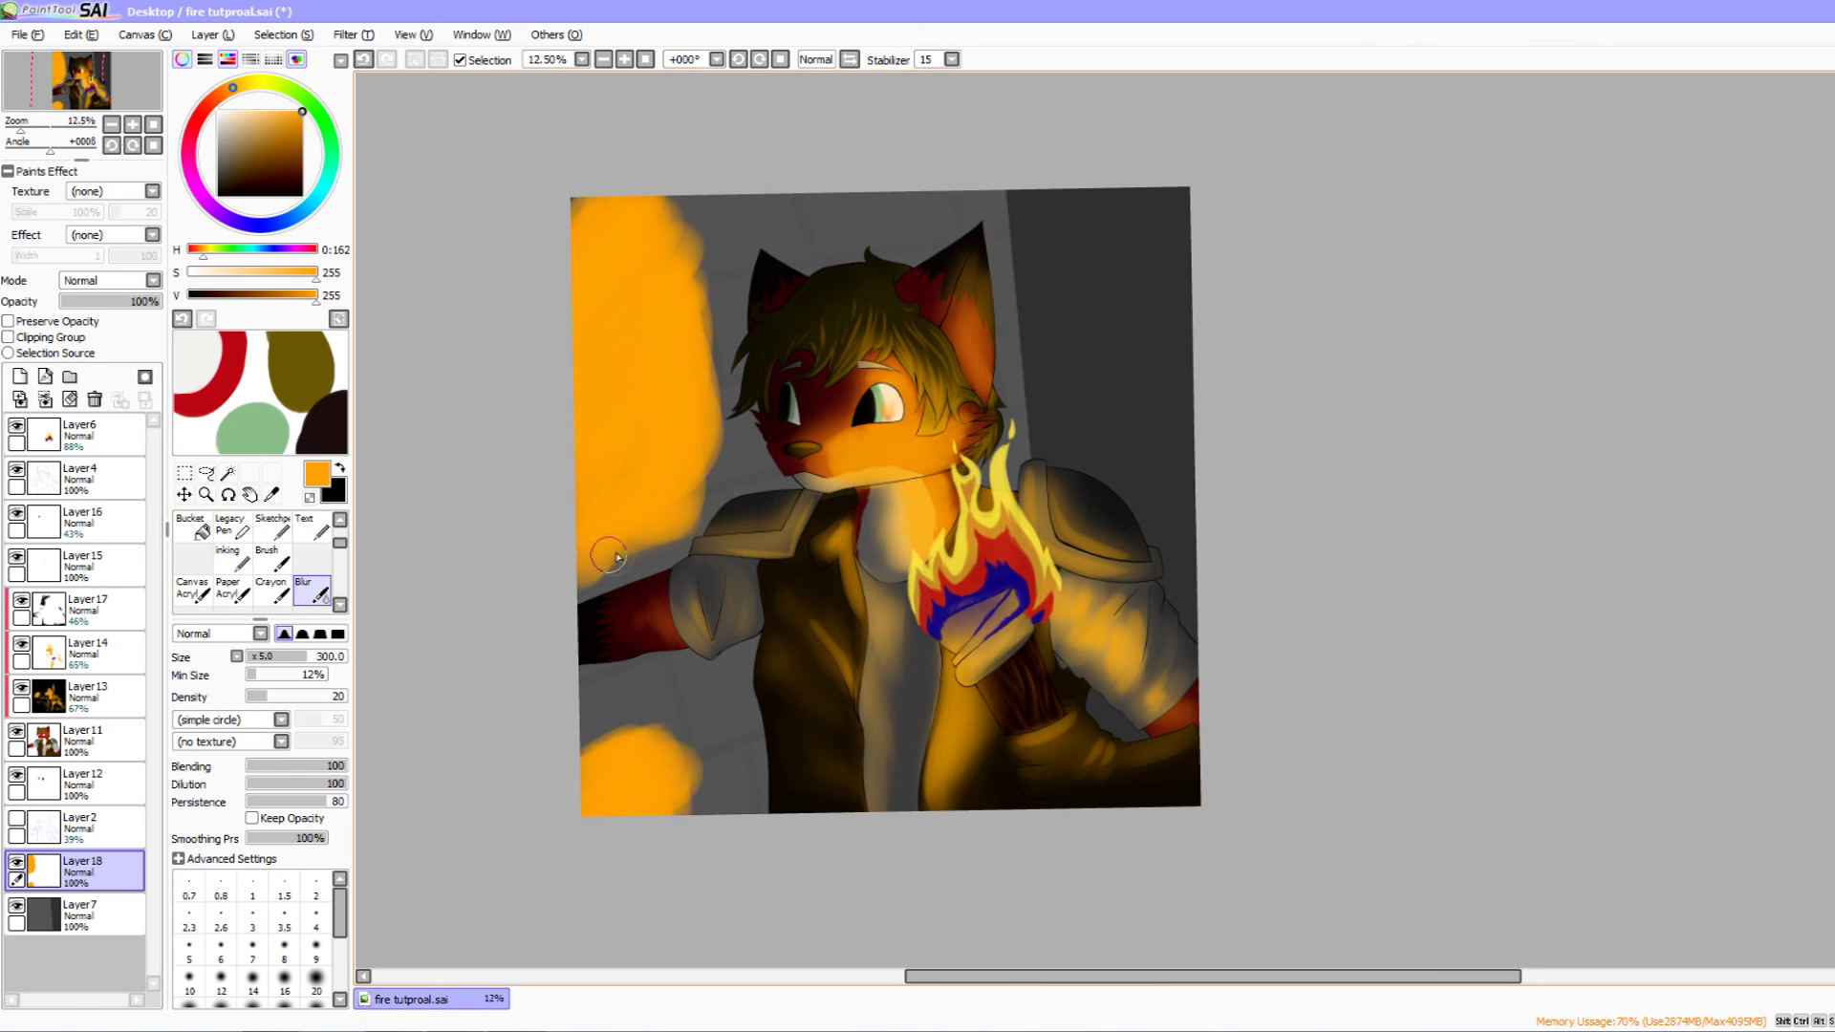
key("bracketright")
key("bracketright")
key("bracketright")
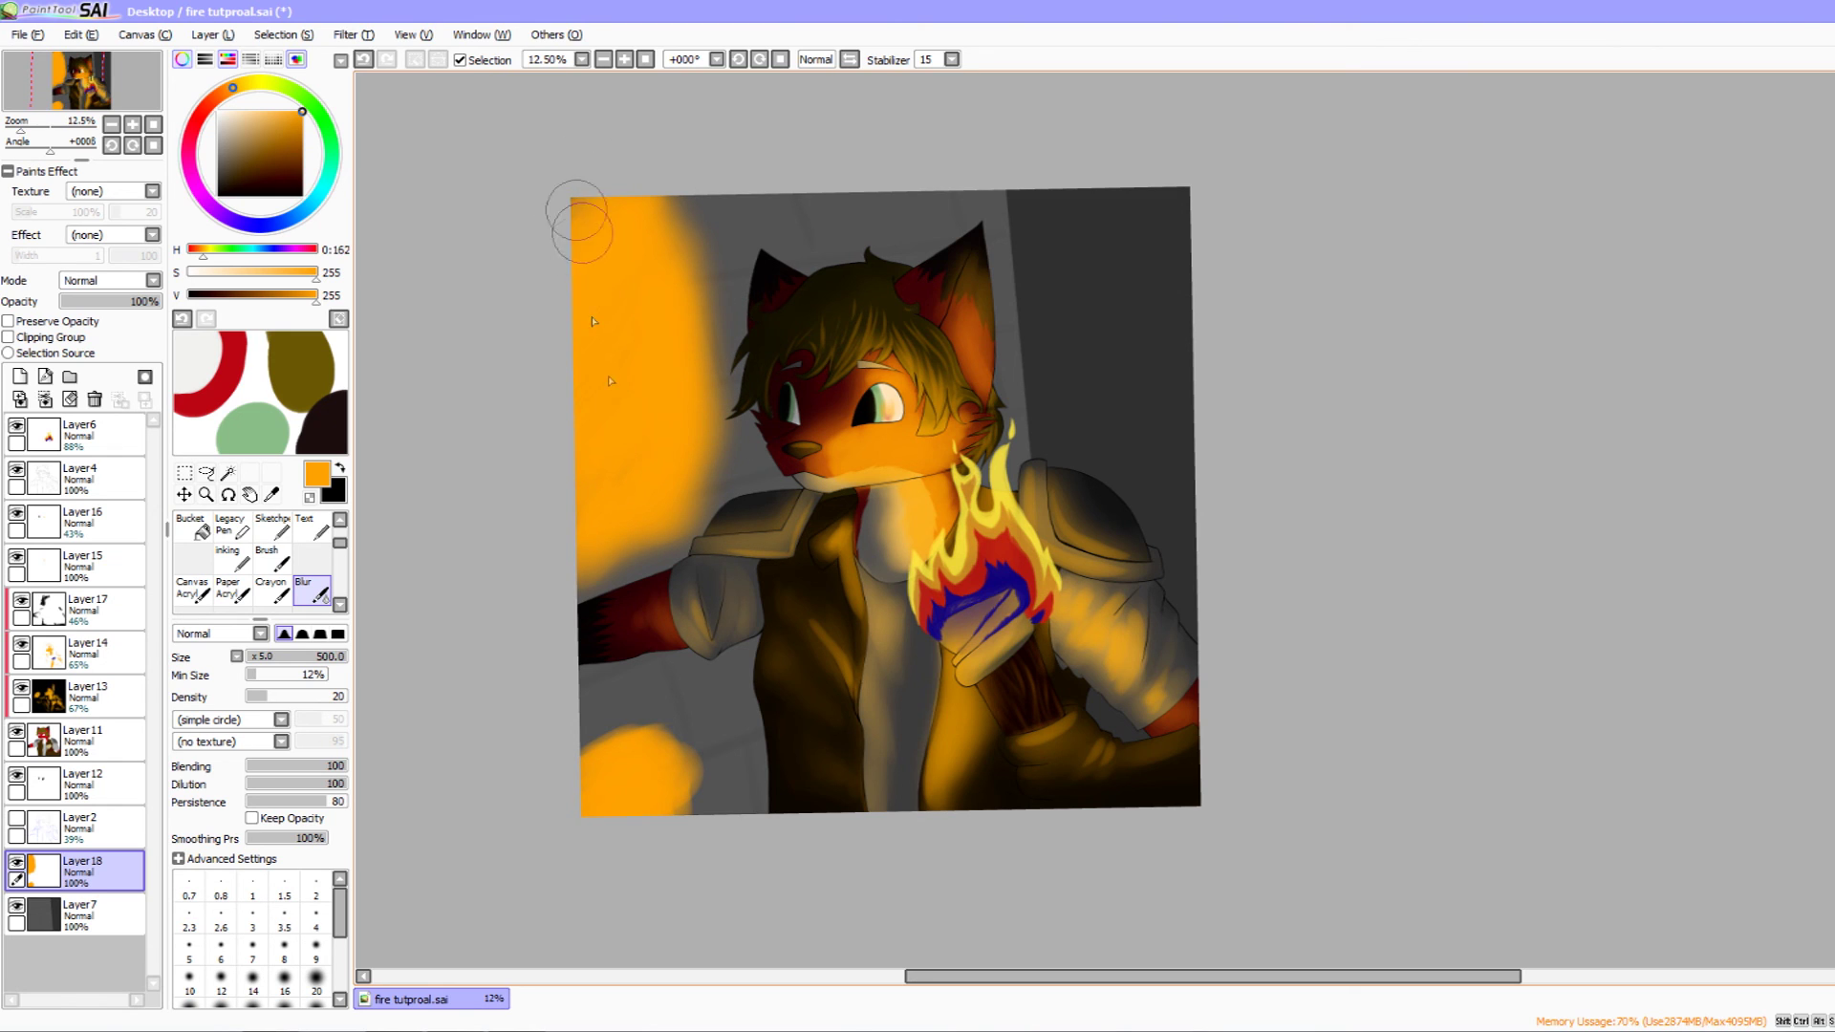
mouse_move(596, 722)
left_mouse_down()
mouse_move(644, 709)
mouse_move(700, 765)
mouse_move(692, 791)
mouse_move(686, 704)
mouse_move(700, 809)
mouse_move(684, 733)
mouse_move(585, 867)
left_mouse_up()
left_click_drag(458, 345, 425, 265)
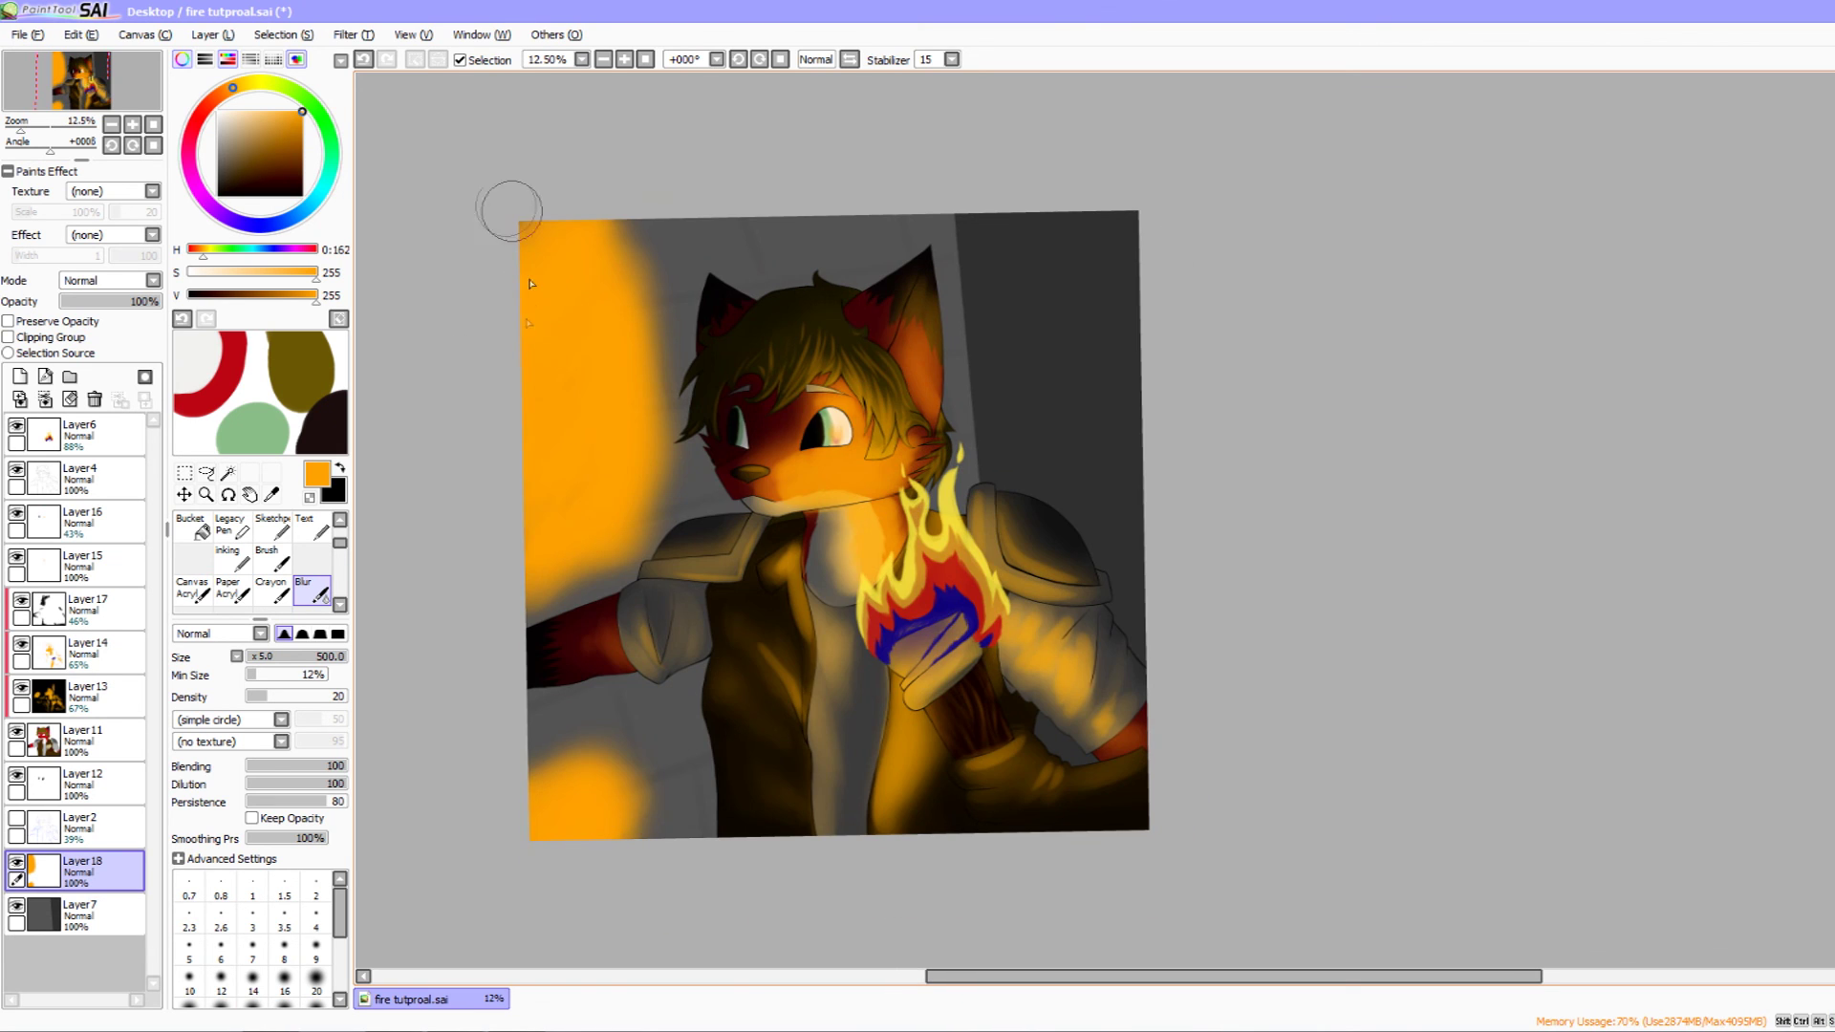
left_click_drag(504, 349, 619, 306)
left_click_drag(512, 372, 504, 399)
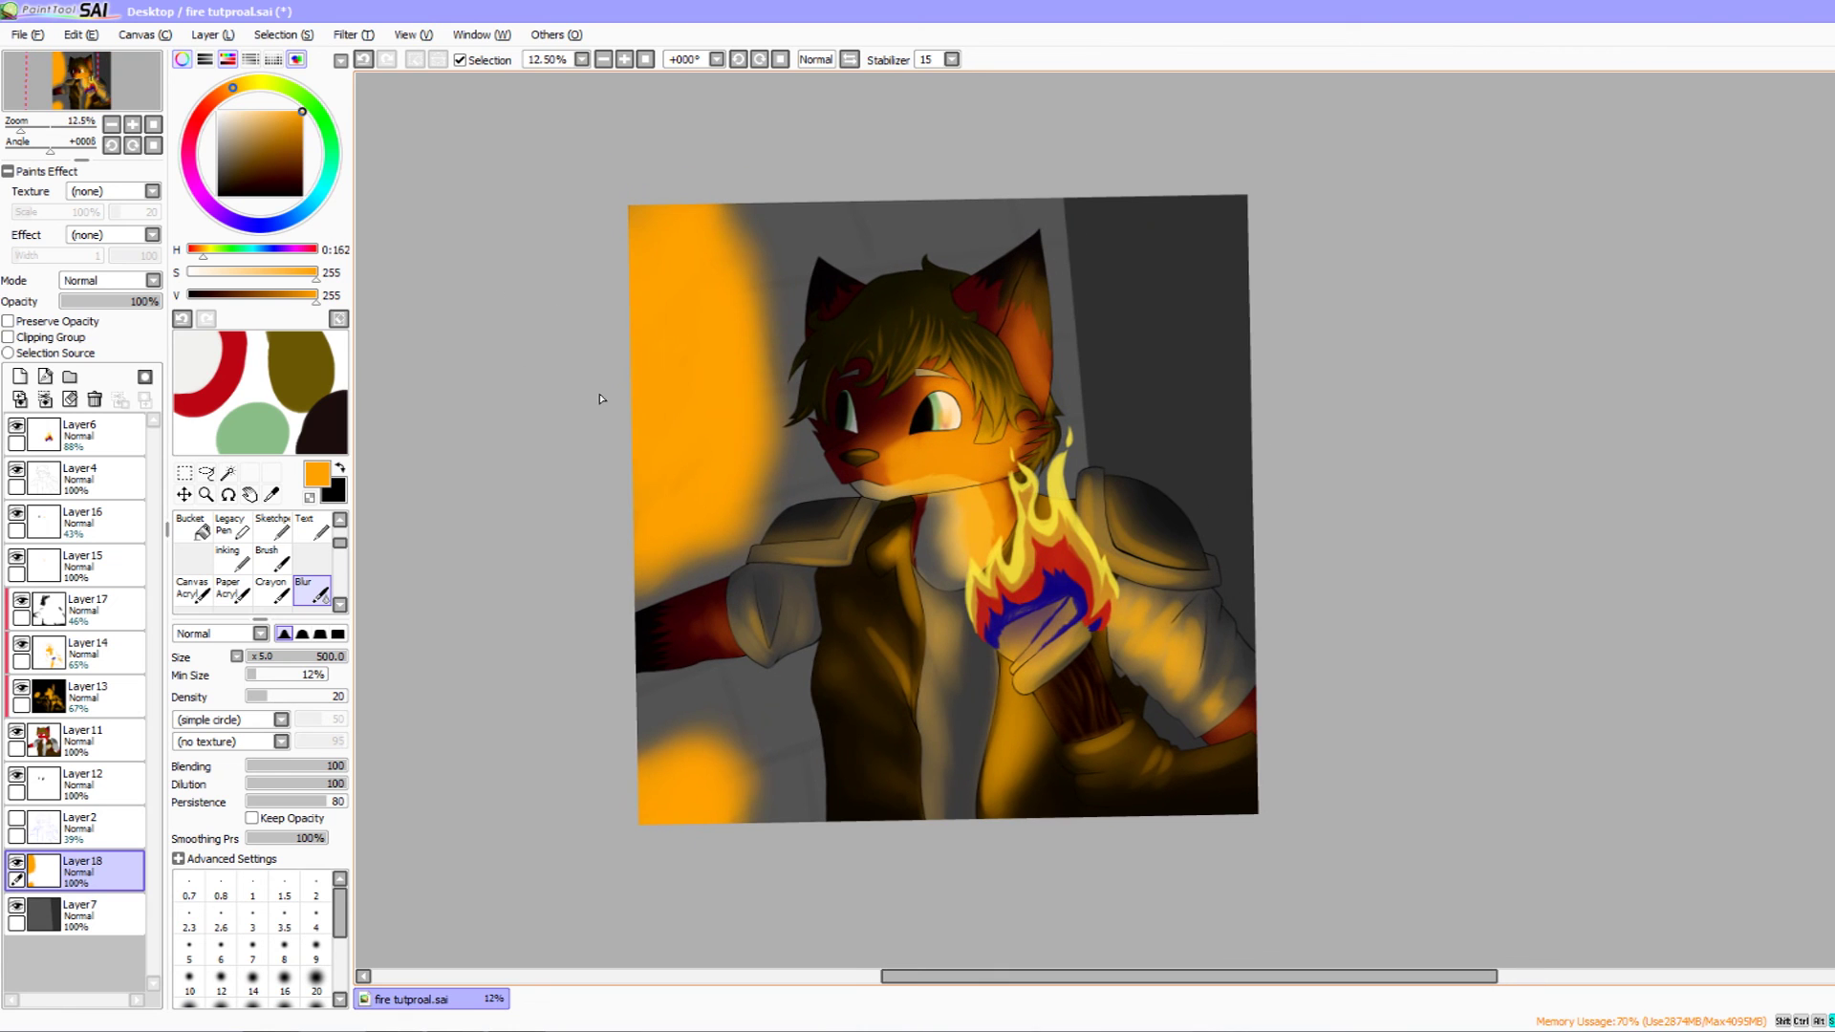
- Reduce the opacity of the orange wall light layer to 29%
left_click_drag(96, 304, 93, 306)
left_click_drag(430, 327, 437, 316)
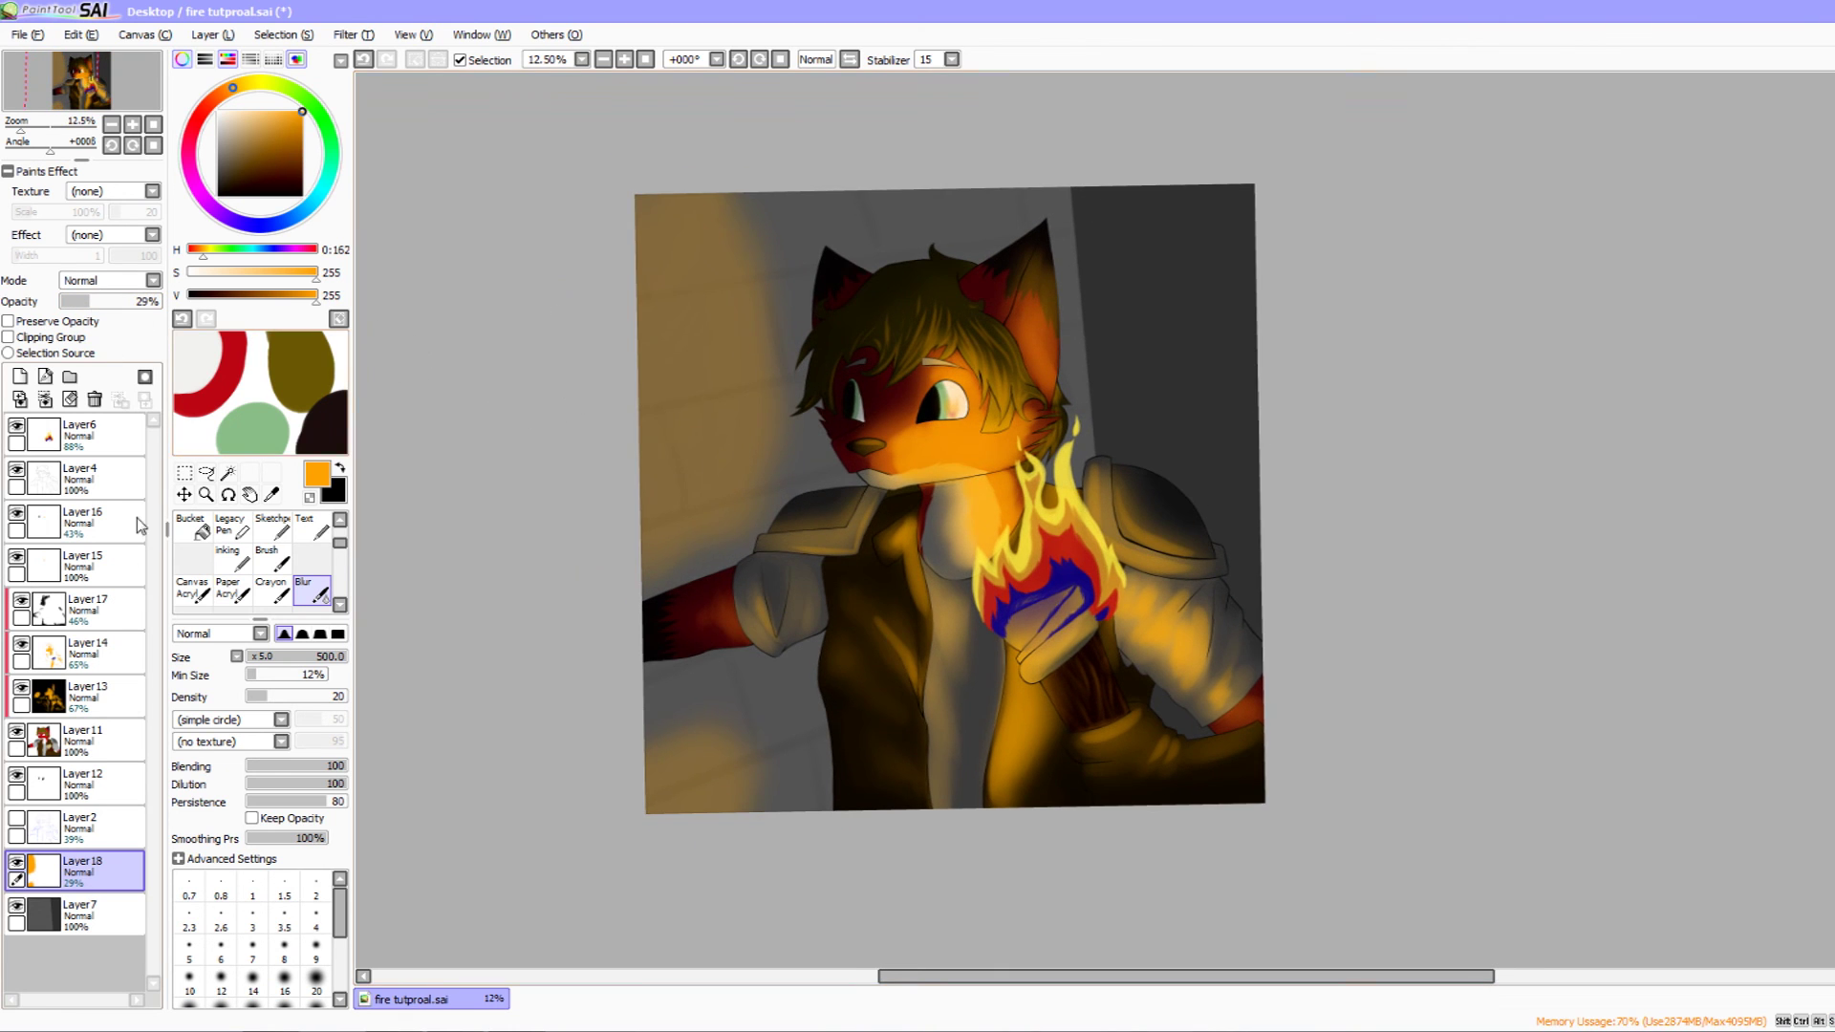
- Fill a new layer directly above the grey background layer with black using the Bucket and lower its opacity to 38%
left_click(95, 916)
left_click(19, 376)
left_click_drag(278, 296, 188, 296)
left_click(339, 519)
left_click(340, 519)
left_click(192, 593)
left_click_drag(524, 589, 538, 581)
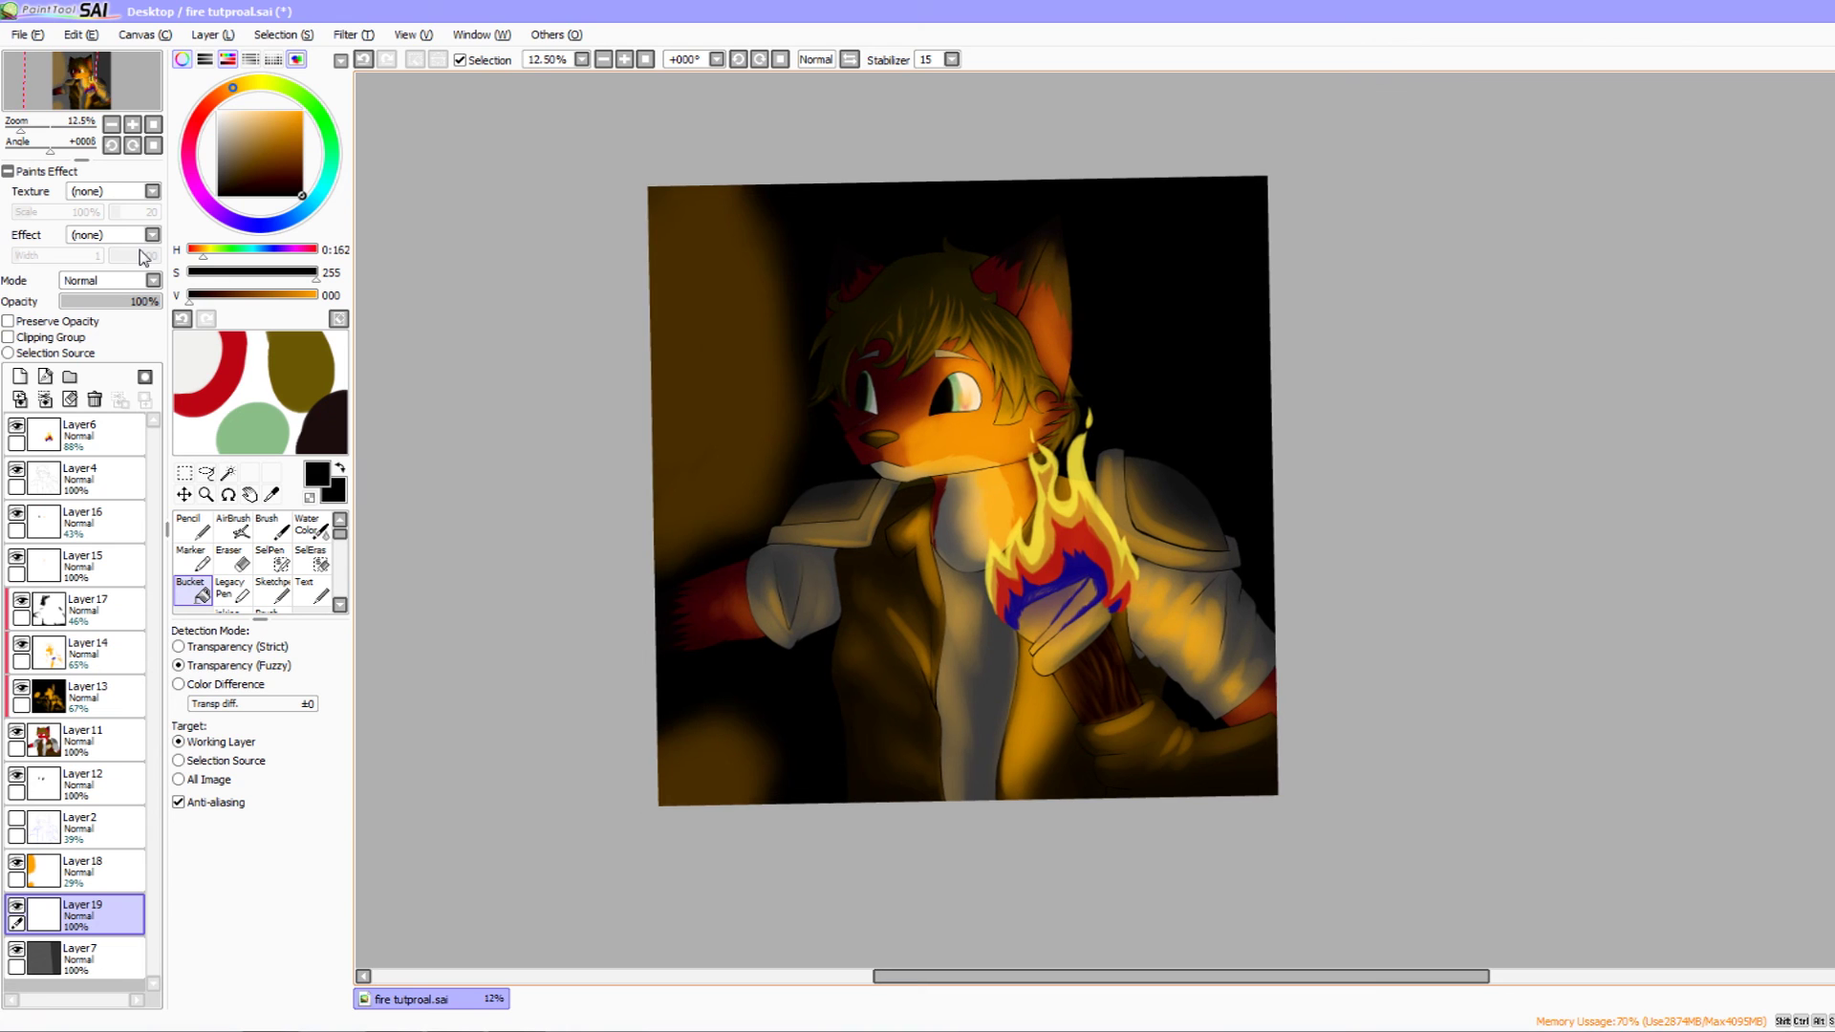
left_click_drag(145, 301, 100, 306)
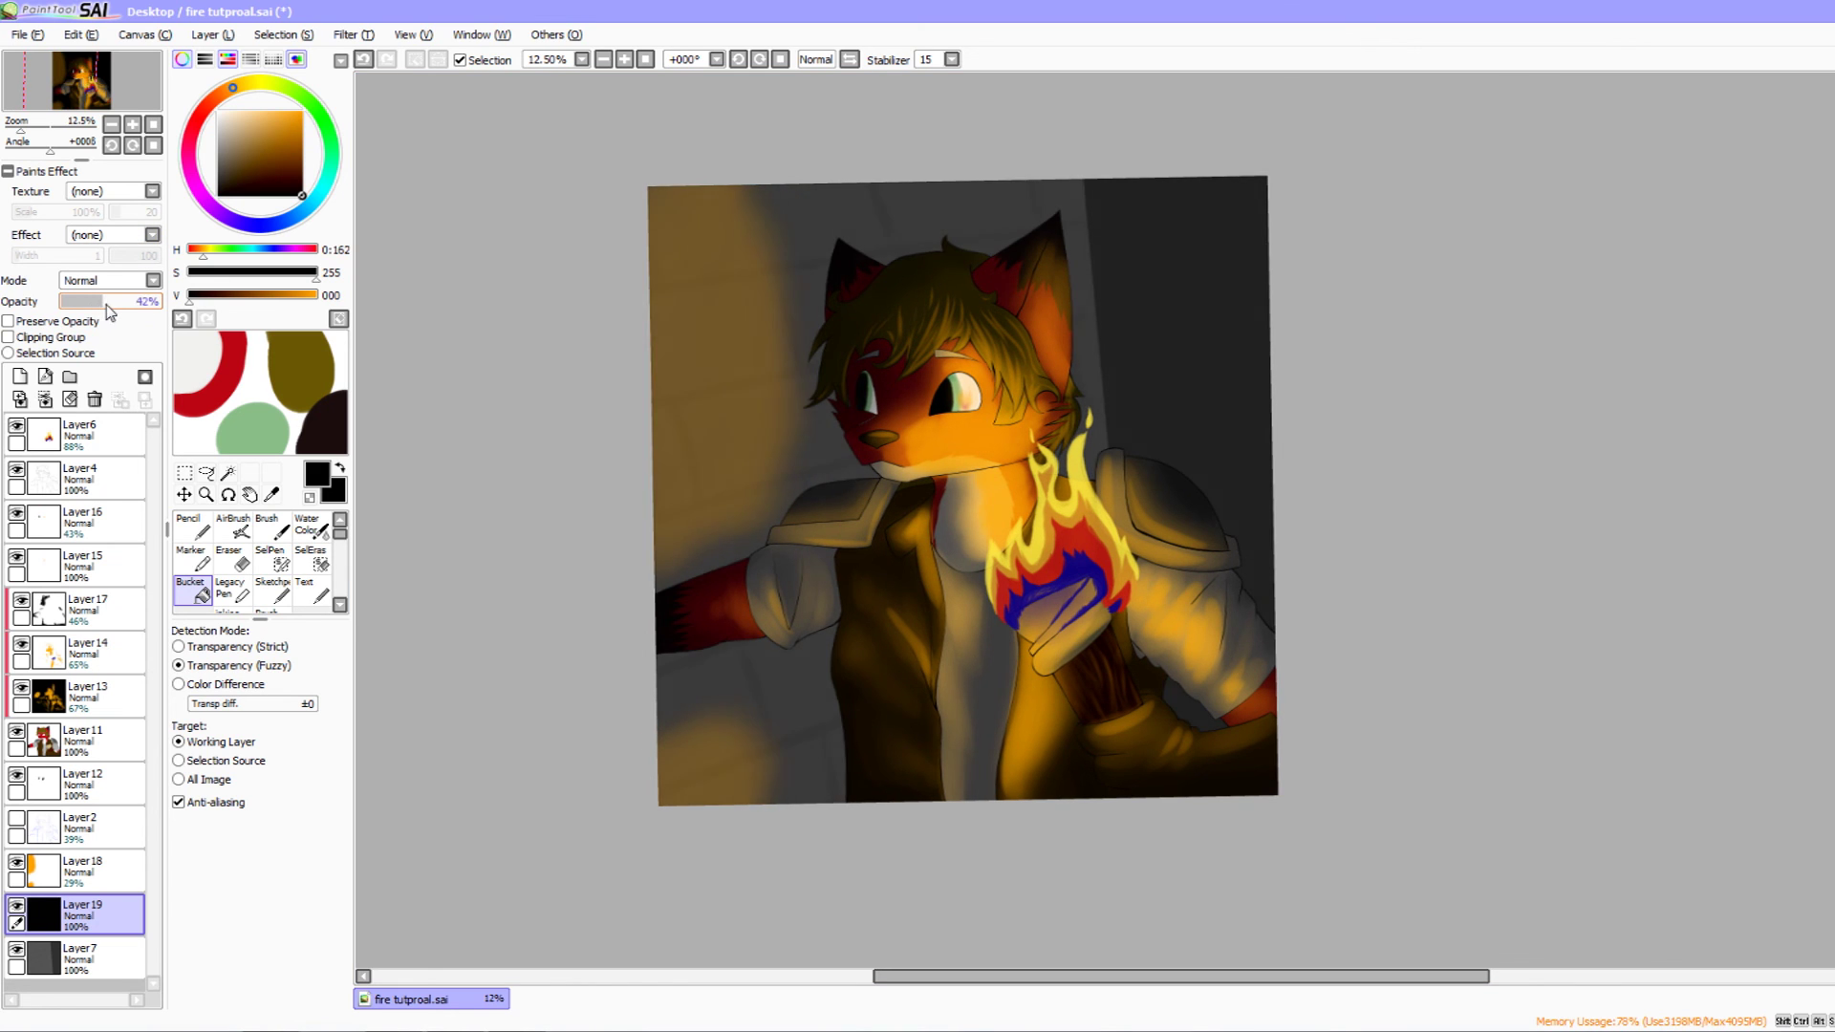
left_click_drag(486, 434, 430, 474)
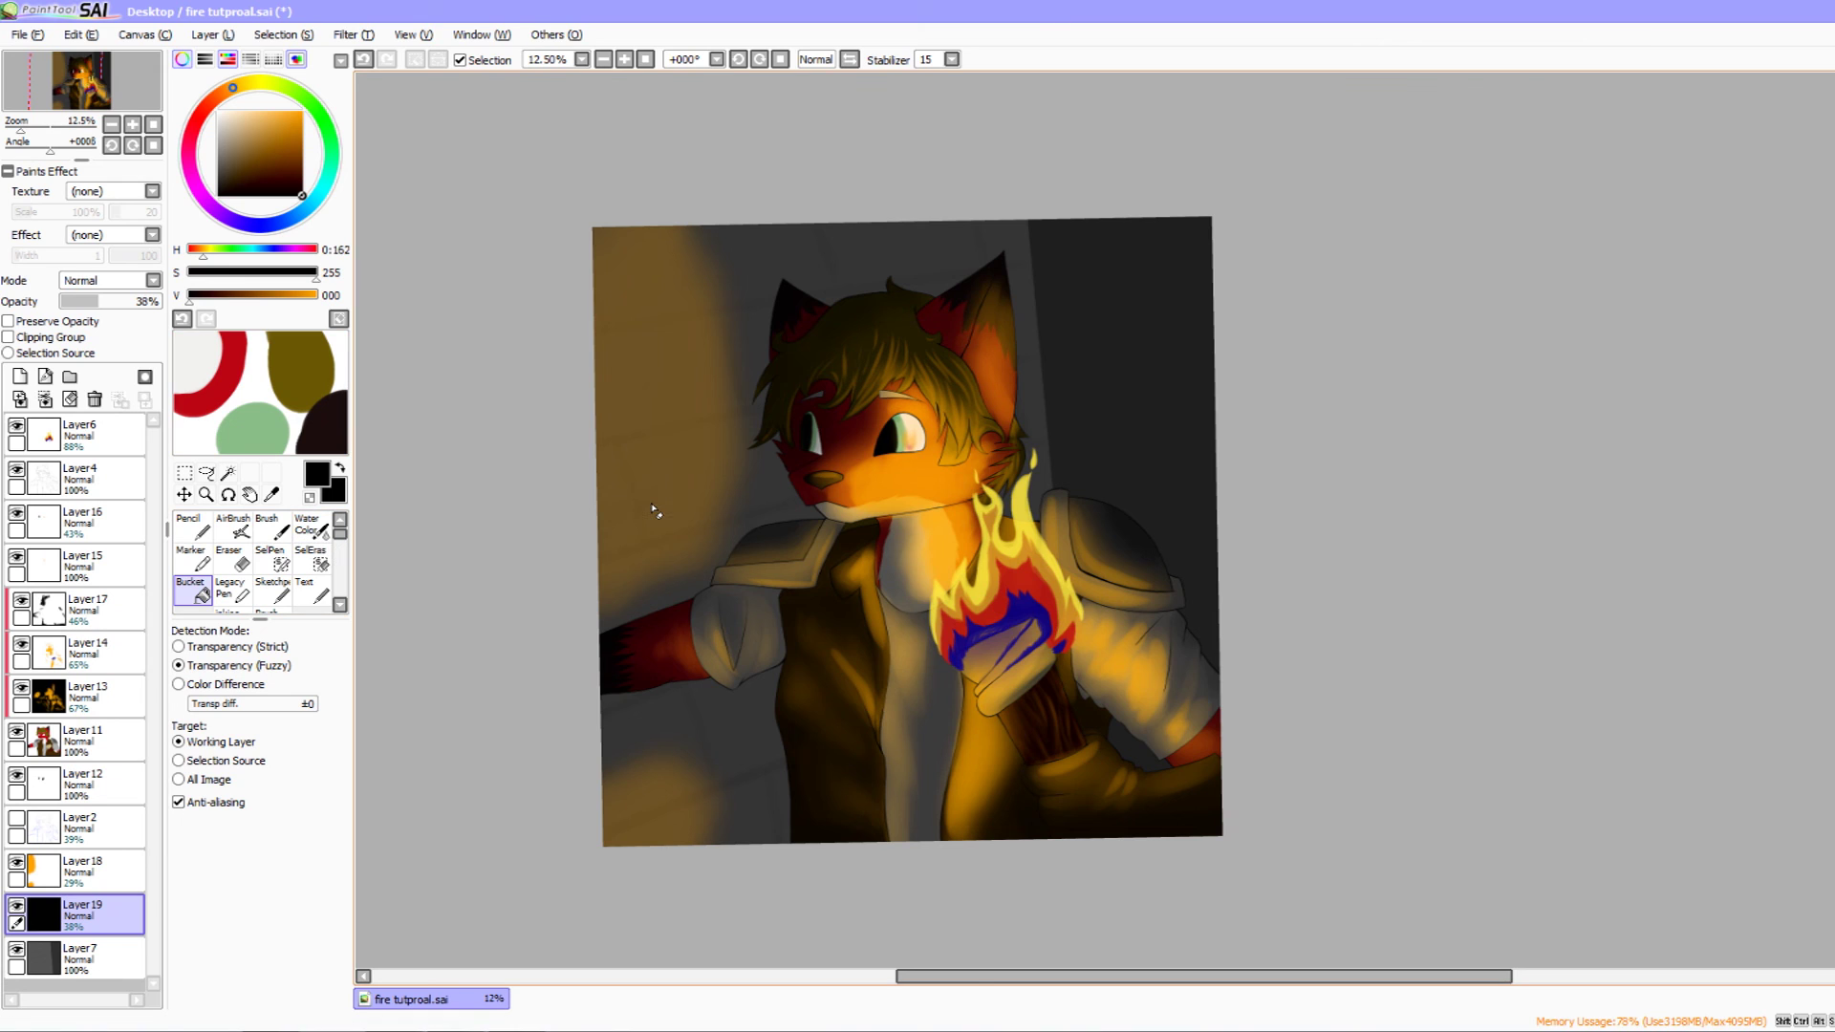
- Erase the black darkening layer over the orange wall light patches with the Eraser at size 500 and density 23
key("e")
key("]")
key("]")
key("]")
key("]")
key("]")
key("]")
key("]")
key("]")
key("]")
key("]")
key("]")
key("]")
key("]")
key("]")
key("]")
key("]")
key("]")
key("]")
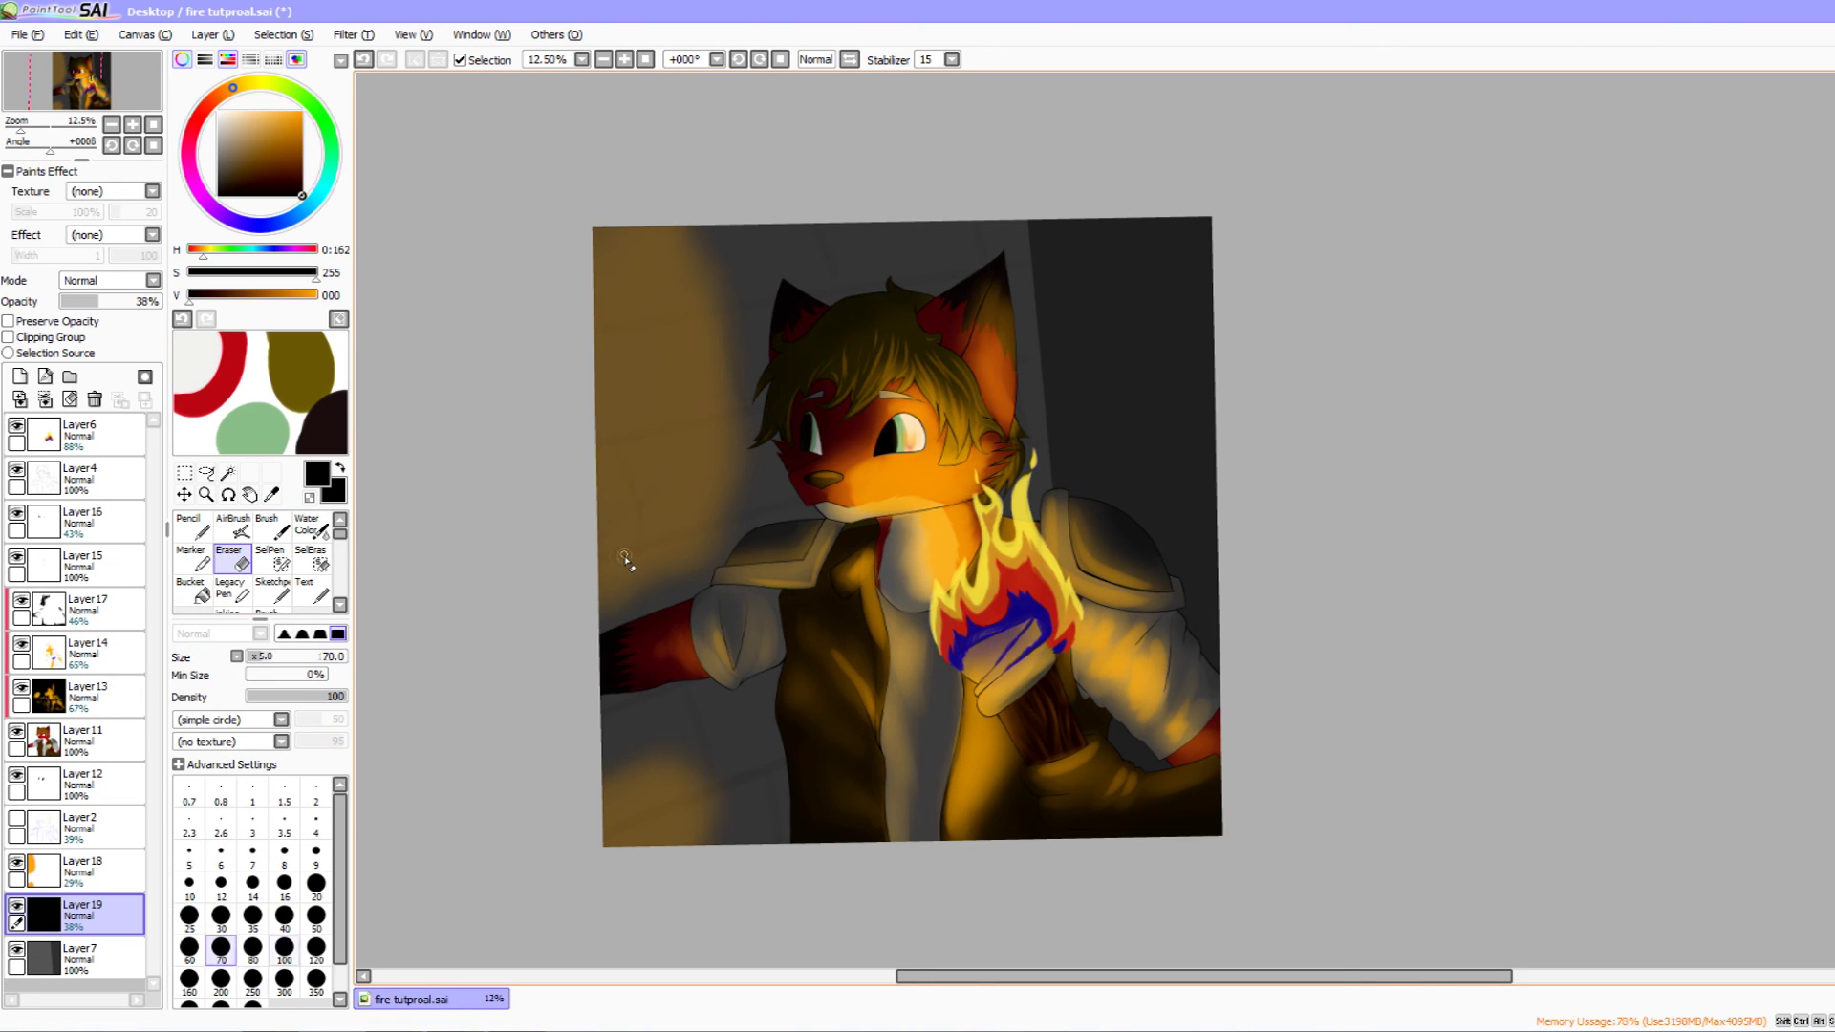
left_click_drag(279, 704, 269, 697)
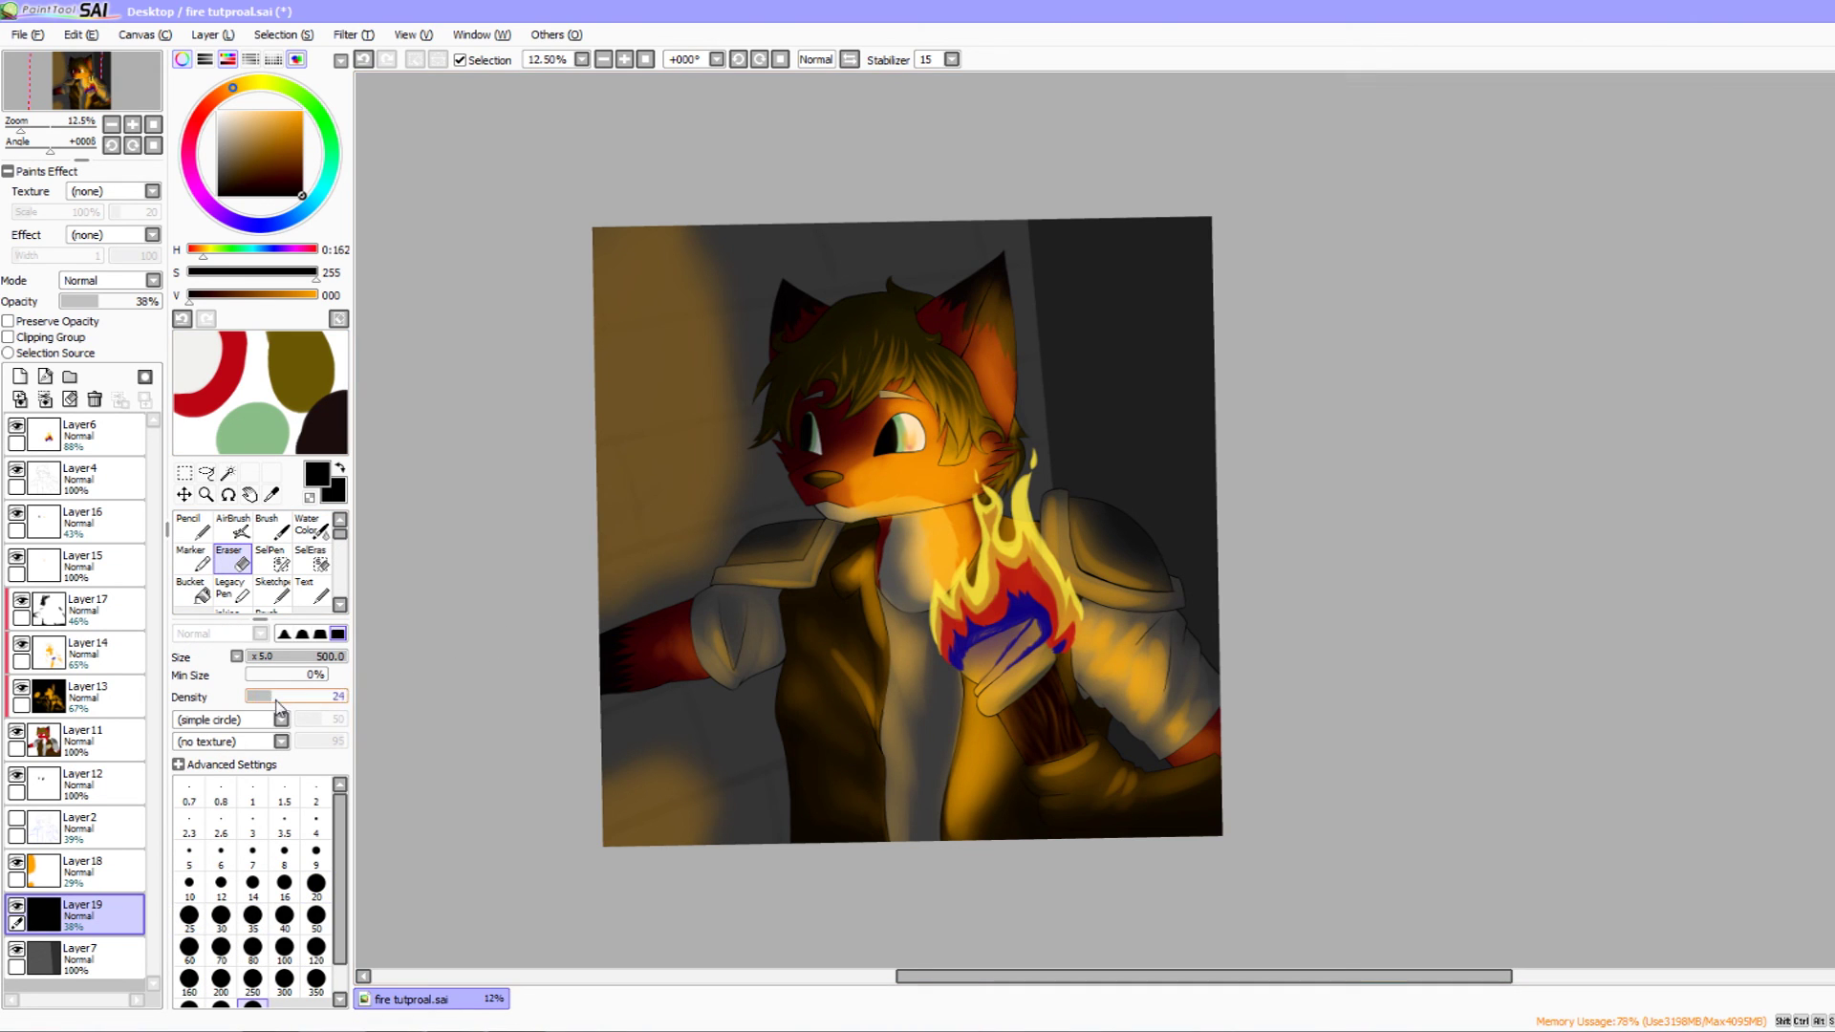
mouse_move(616, 212)
left_mouse_down()
mouse_move(586, 358)
mouse_move(624, 201)
mouse_move(612, 436)
mouse_move(615, 198)
mouse_move(611, 442)
left_mouse_up()
mouse_move(608, 278)
left_mouse_down()
mouse_move(656, 368)
mouse_move(712, 346)
mouse_move(690, 318)
mouse_move(729, 339)
mouse_move(689, 204)
mouse_move(751, 424)
mouse_move(701, 516)
mouse_move(559, 630)
mouse_move(712, 426)
mouse_move(689, 431)
mouse_move(667, 497)
mouse_move(665, 268)
mouse_move(701, 502)
left_mouse_up()
mouse_move(638, 629)
left_mouse_down()
mouse_move(618, 475)
mouse_move(561, 636)
mouse_move(653, 660)
mouse_move(667, 720)
mouse_move(686, 710)
mouse_move(689, 632)
mouse_move(581, 605)
mouse_move(704, 647)
mouse_move(717, 772)
mouse_move(705, 754)
mouse_move(729, 818)
mouse_move(714, 766)
left_mouse_up()
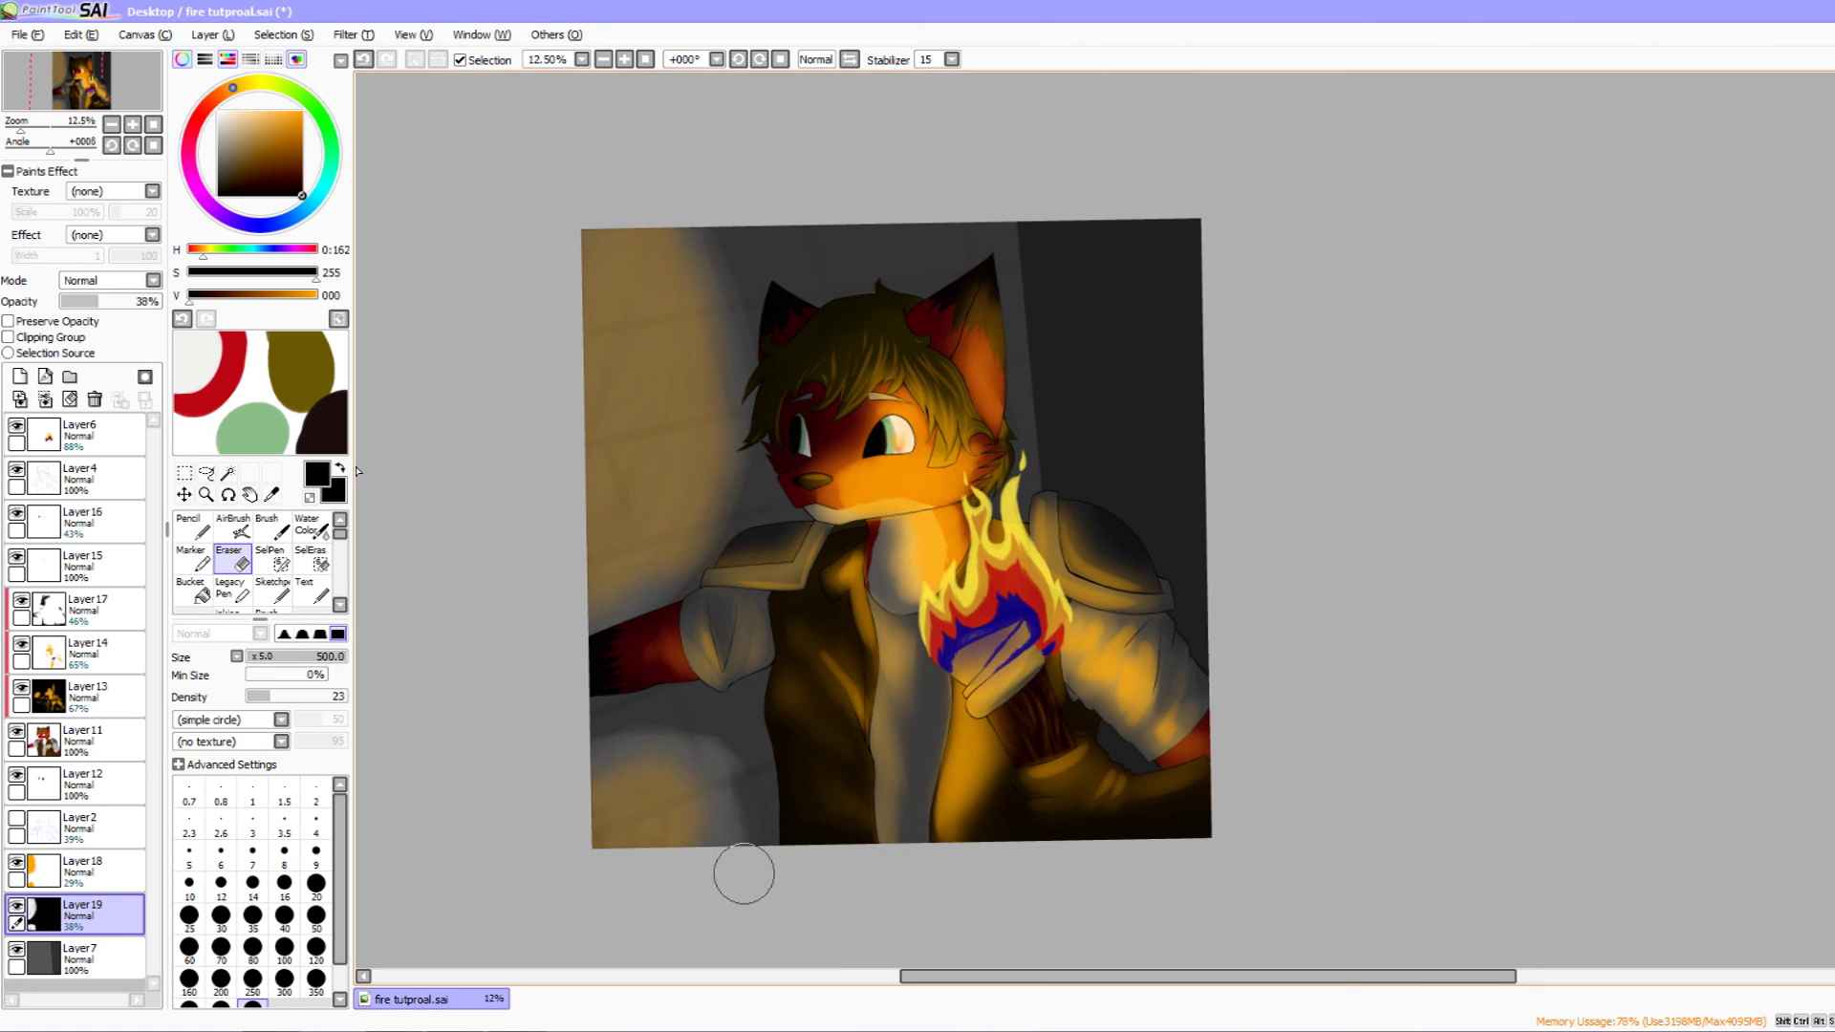
- Soften the erased edges of the black darkening layer around the wall light with the Blur tool at size 500
left_click(195, 589)
left_click(339, 605)
left_click(339, 605)
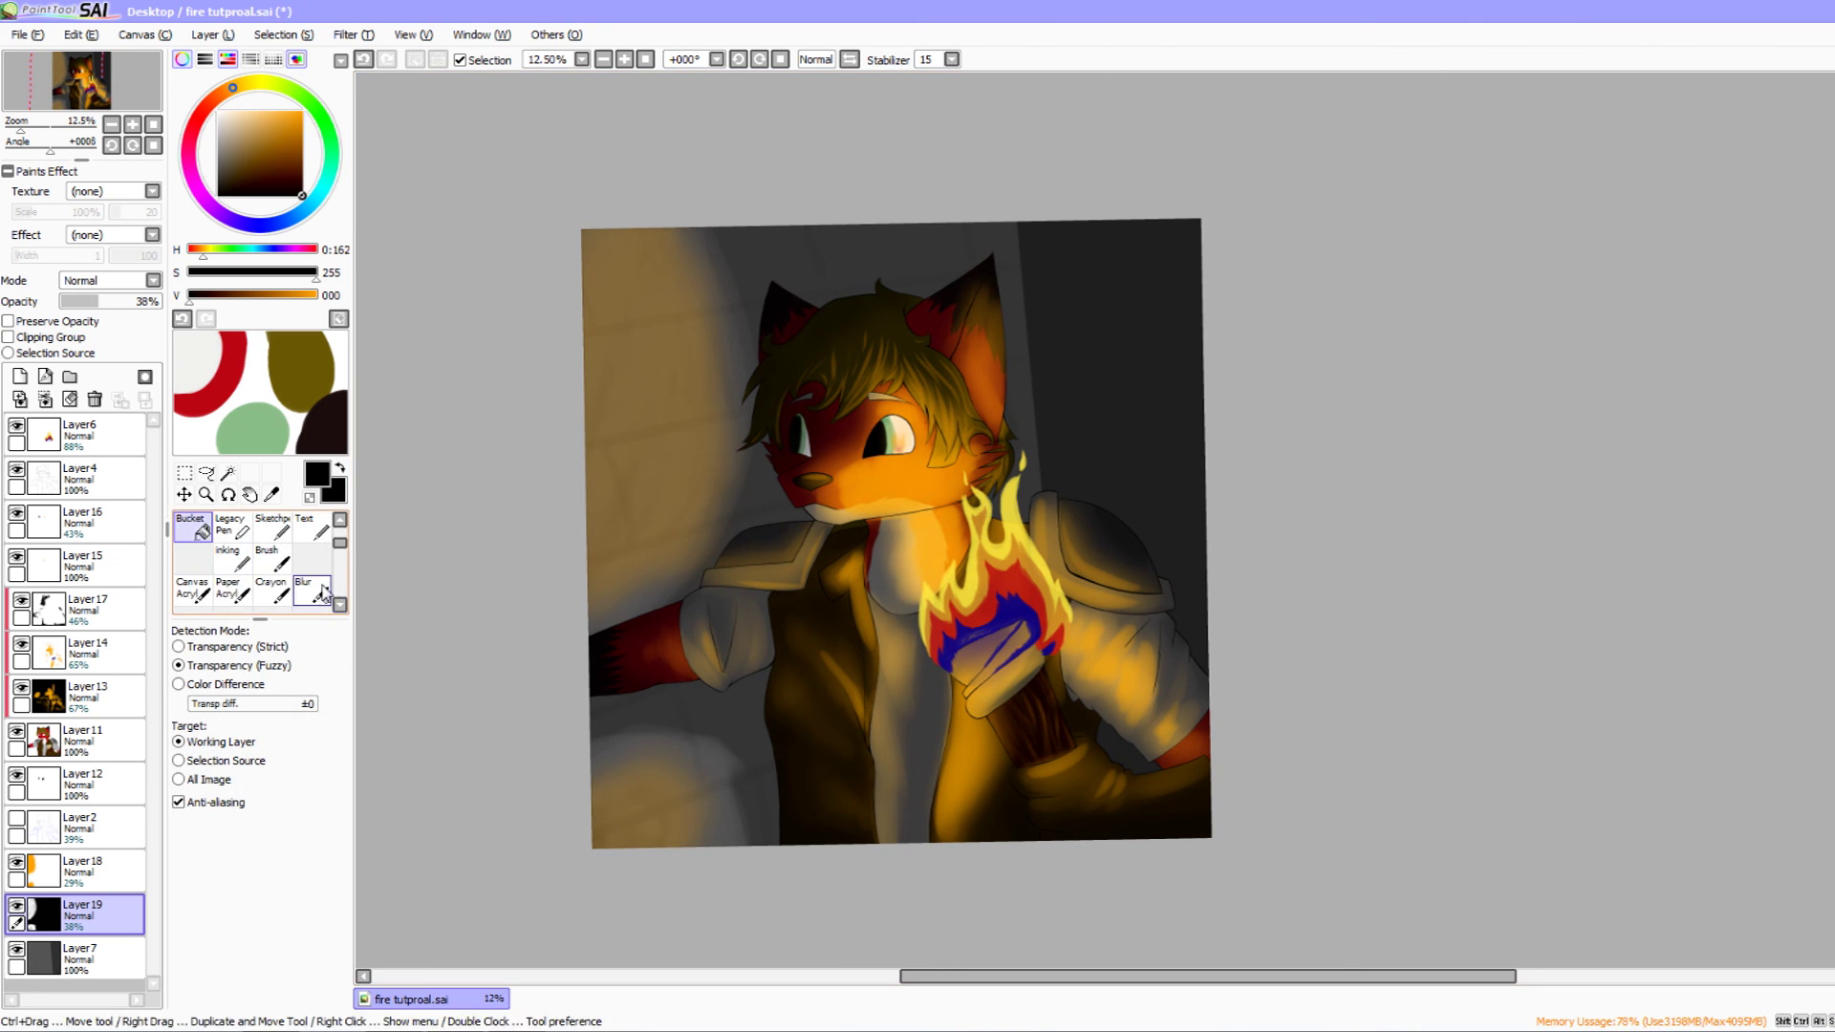
left_click(311, 591)
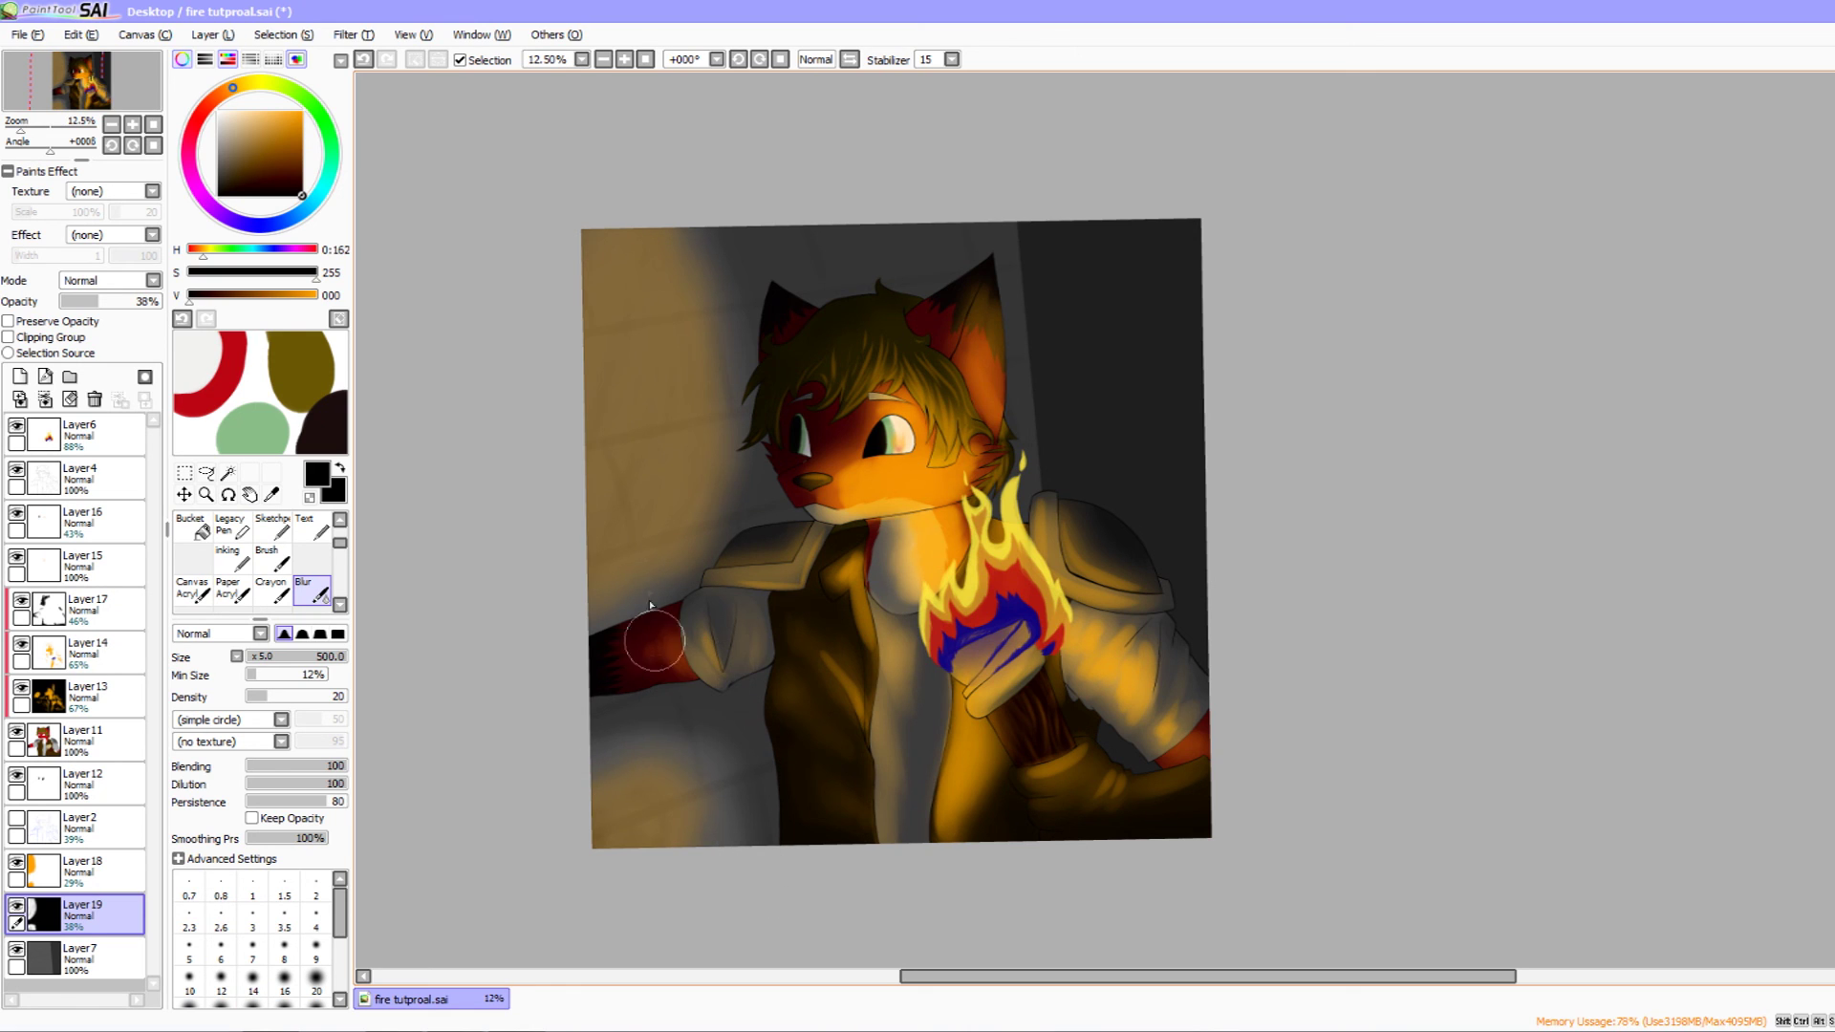
mouse_move(719, 490)
left_mouse_down()
mouse_move(705, 426)
mouse_move(639, 610)
mouse_move(574, 650)
mouse_move(492, 634)
left_mouse_up()
- Add a new layer above all the others and set up the Pencil at size 40 in bright green near the glove
left_click(132, 124)
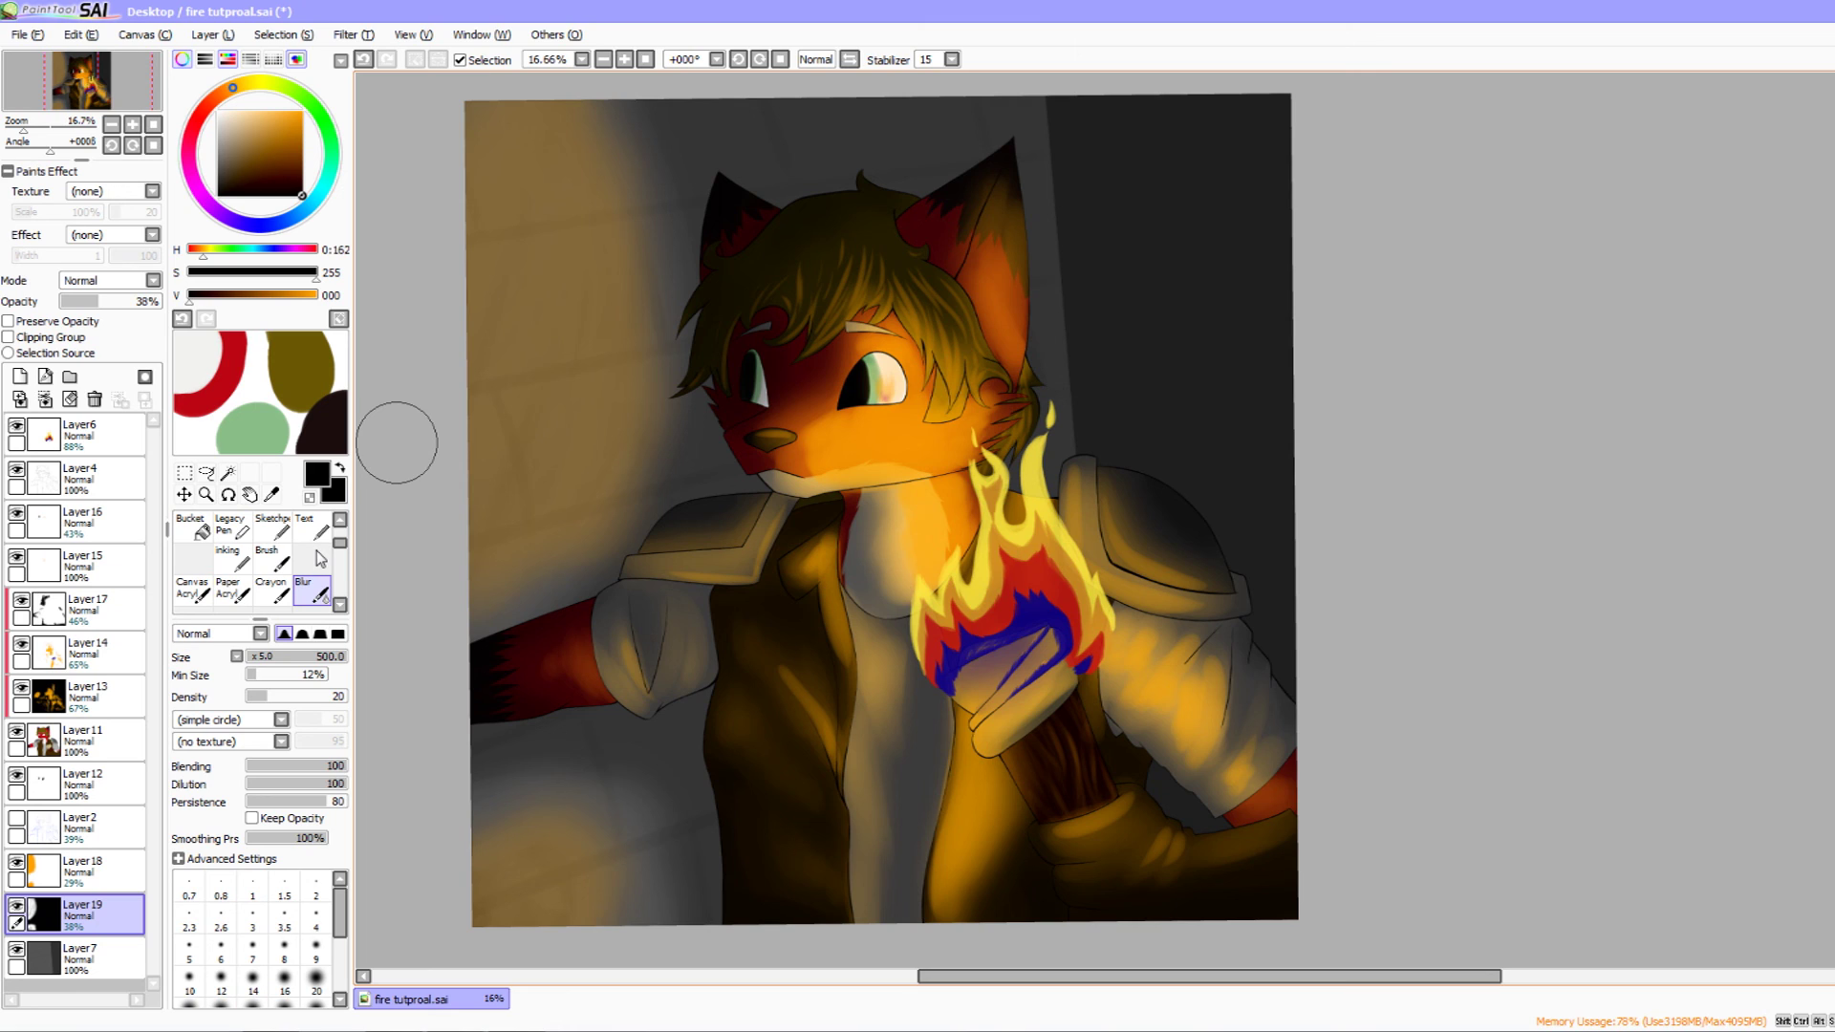
left_click(33, 425)
left_click(20, 399)
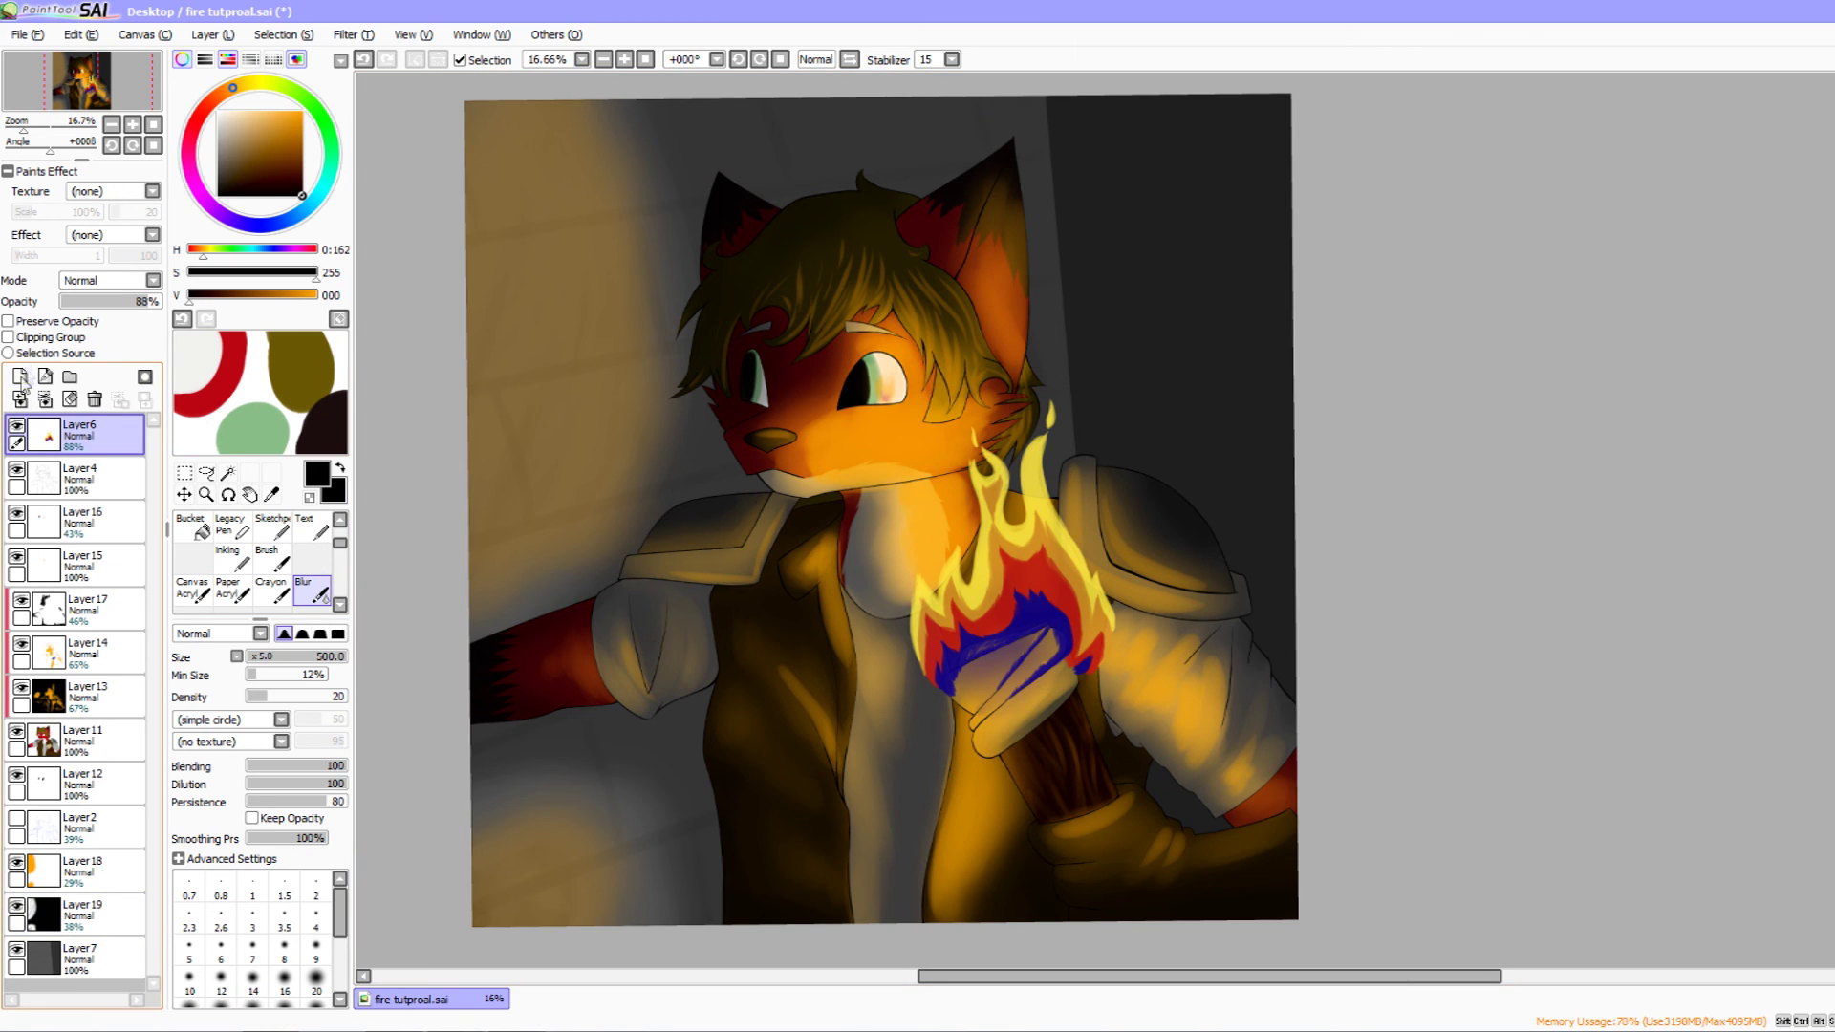
left_click(320, 114)
left_click(302, 112)
left_click(133, 124)
left_click(133, 124)
left_click(133, 125)
left_click_drag(941, 458, 1376, 62)
left_click_drag(612, 860, 1300, 244)
mouse_move(1609, 700)
left_mouse_down()
mouse_move(851, 618)
mouse_move(478, 626)
left_mouse_up()
mouse_move(865, 521)
left_mouse_down()
mouse_move(570, 561)
mouse_move(449, 521)
left_mouse_up()
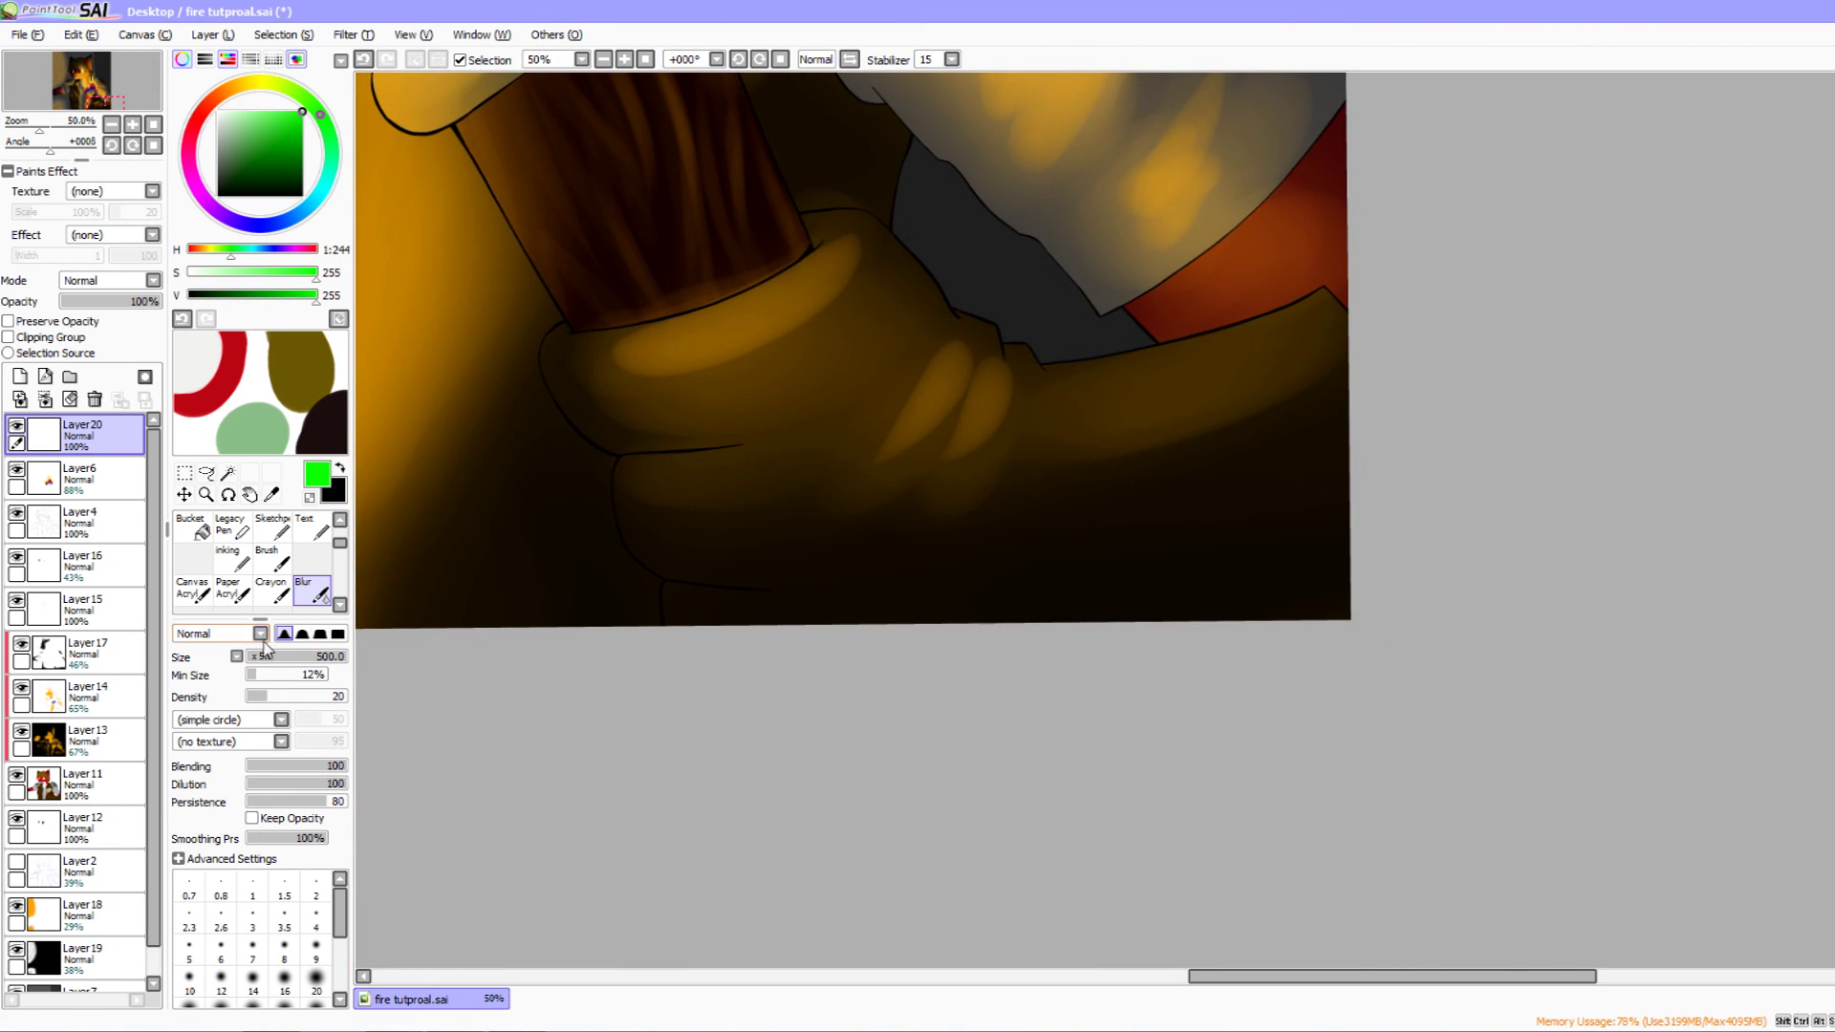
left_click(189, 977)
scroll(287, 564, "up", 2)
left_click(206, 533)
left_click_drag(271, 656, 253, 657)
left_click_drag(750, 604, 777, 701)
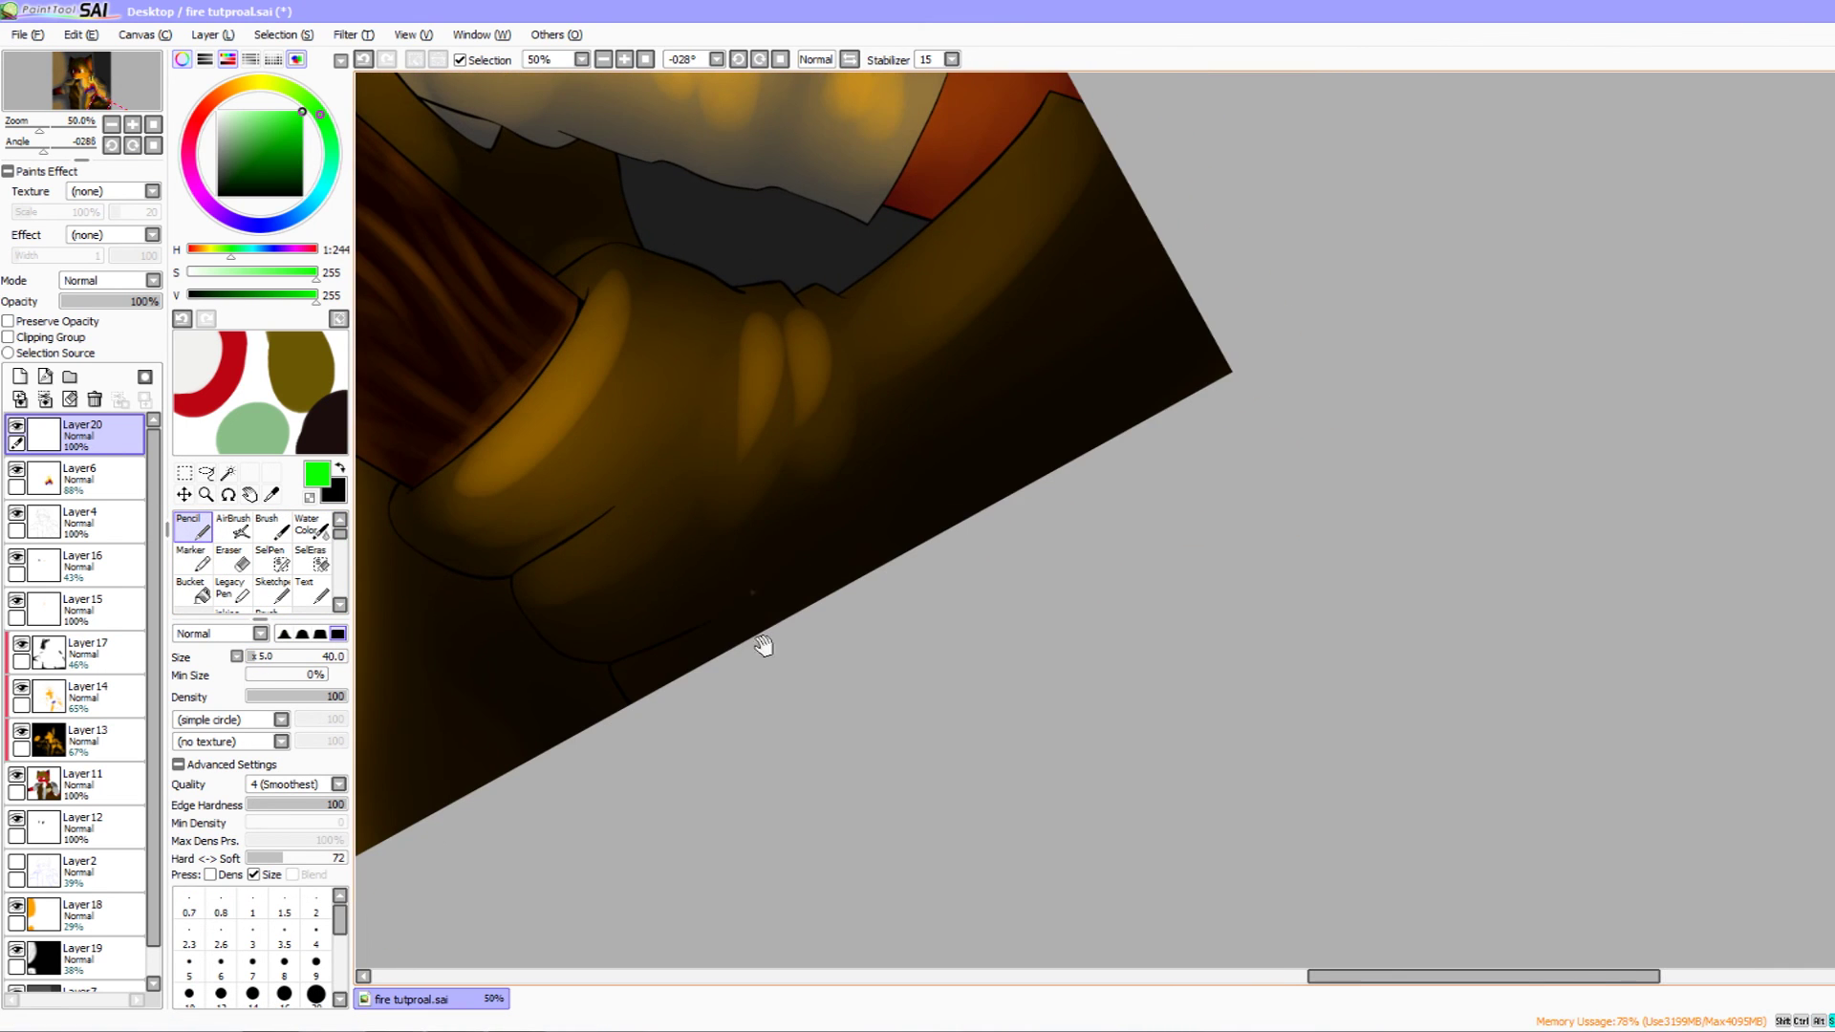
- Write the artist's signature and 15' in green below the glove, and reduce the signature layer's opacity to 33%
mouse_move(709, 579)
left_mouse_down()
mouse_move(730, 625)
mouse_move(984, 449)
left_mouse_up()
mouse_move(774, 717)
left_mouse_down()
mouse_move(724, 554)
mouse_move(770, 528)
mouse_move(773, 579)
mouse_move(808, 501)
mouse_move(896, 471)
left_mouse_up()
left_click_drag(637, 600, 922, 475)
left_click(841, 542)
left_click_drag(866, 529, 835, 553)
mouse_move(840, 538)
left_mouse_down()
mouse_move(841, 564)
mouse_move(974, 686)
left_mouse_up()
key("ctrl+z")
key("End")
key("End")
left_click_drag(115, 300, 96, 300)
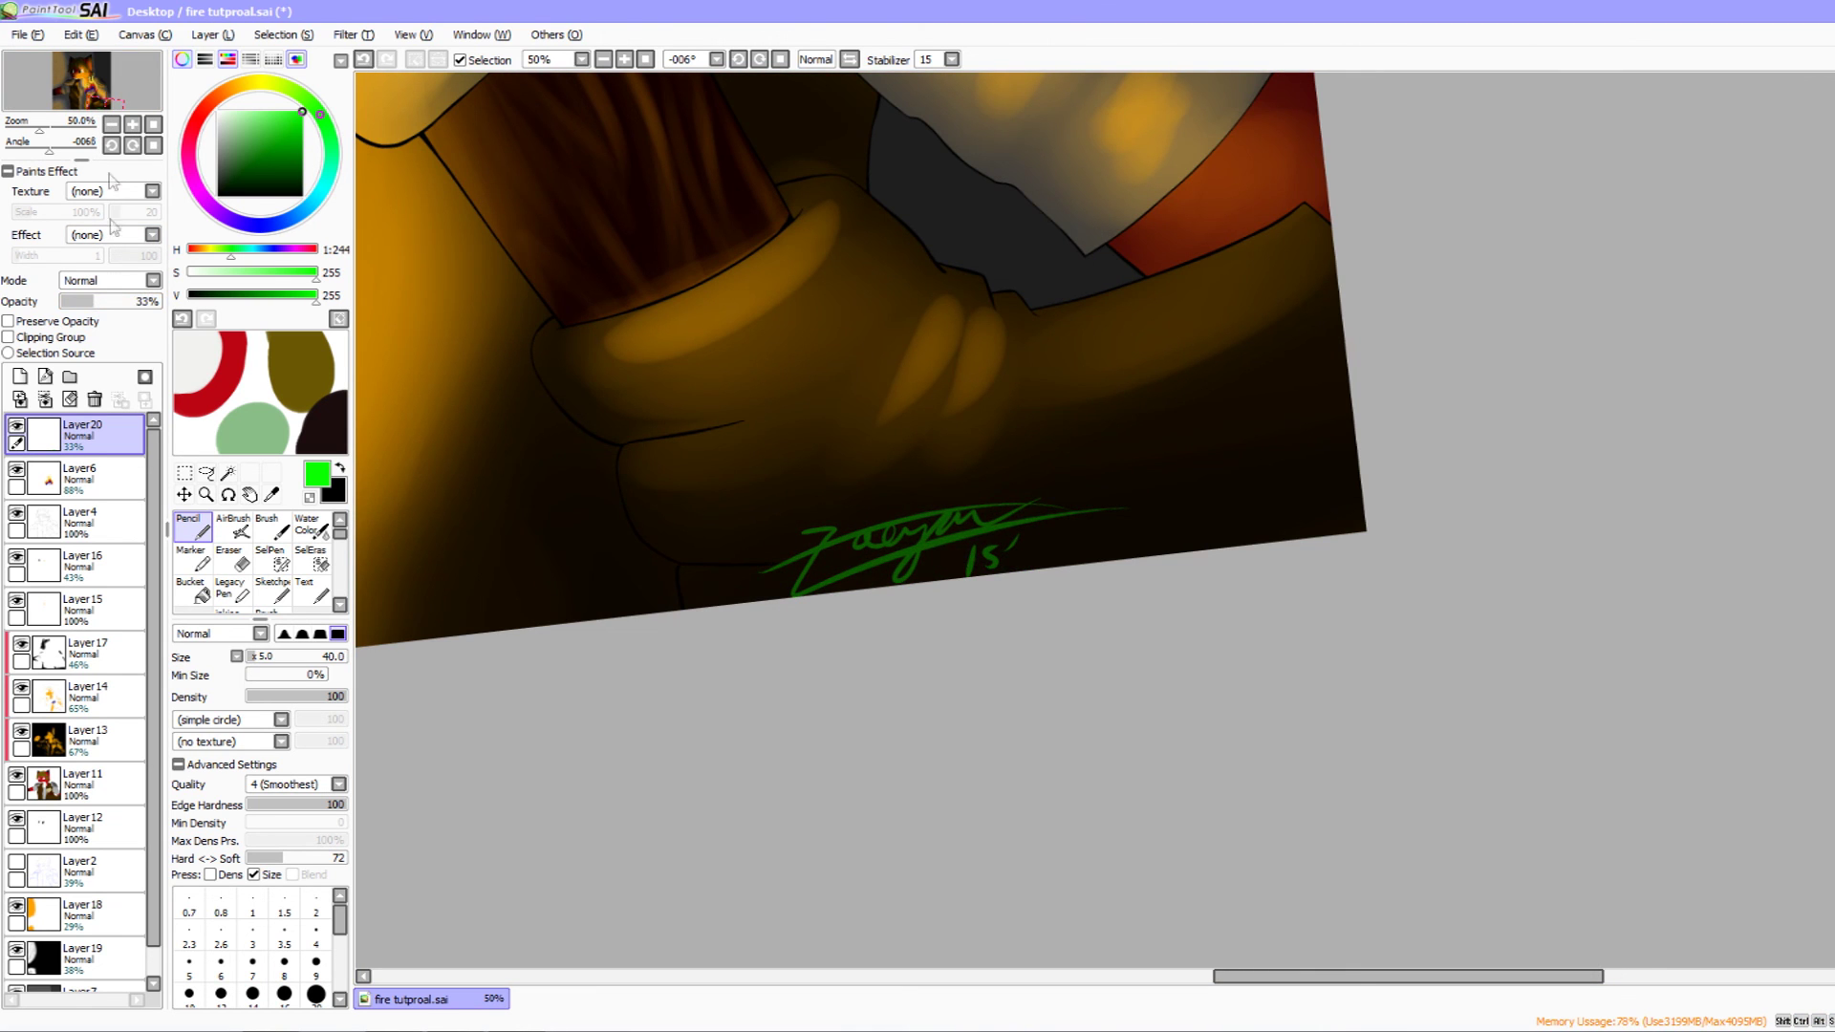
- Examine the whole signed painting at its upright angle
left_click(111, 125)
left_click(111, 125)
left_click(111, 124)
left_click(111, 124)
key("End")
left_click_drag(558, 489, 588, 712)
mouse_move(541, 621)
left_mouse_down()
mouse_move(528, 590)
mouse_move(539, 629)
left_mouse_up()
left_click(133, 127)
left_click_drag(423, 295, 405, 370)
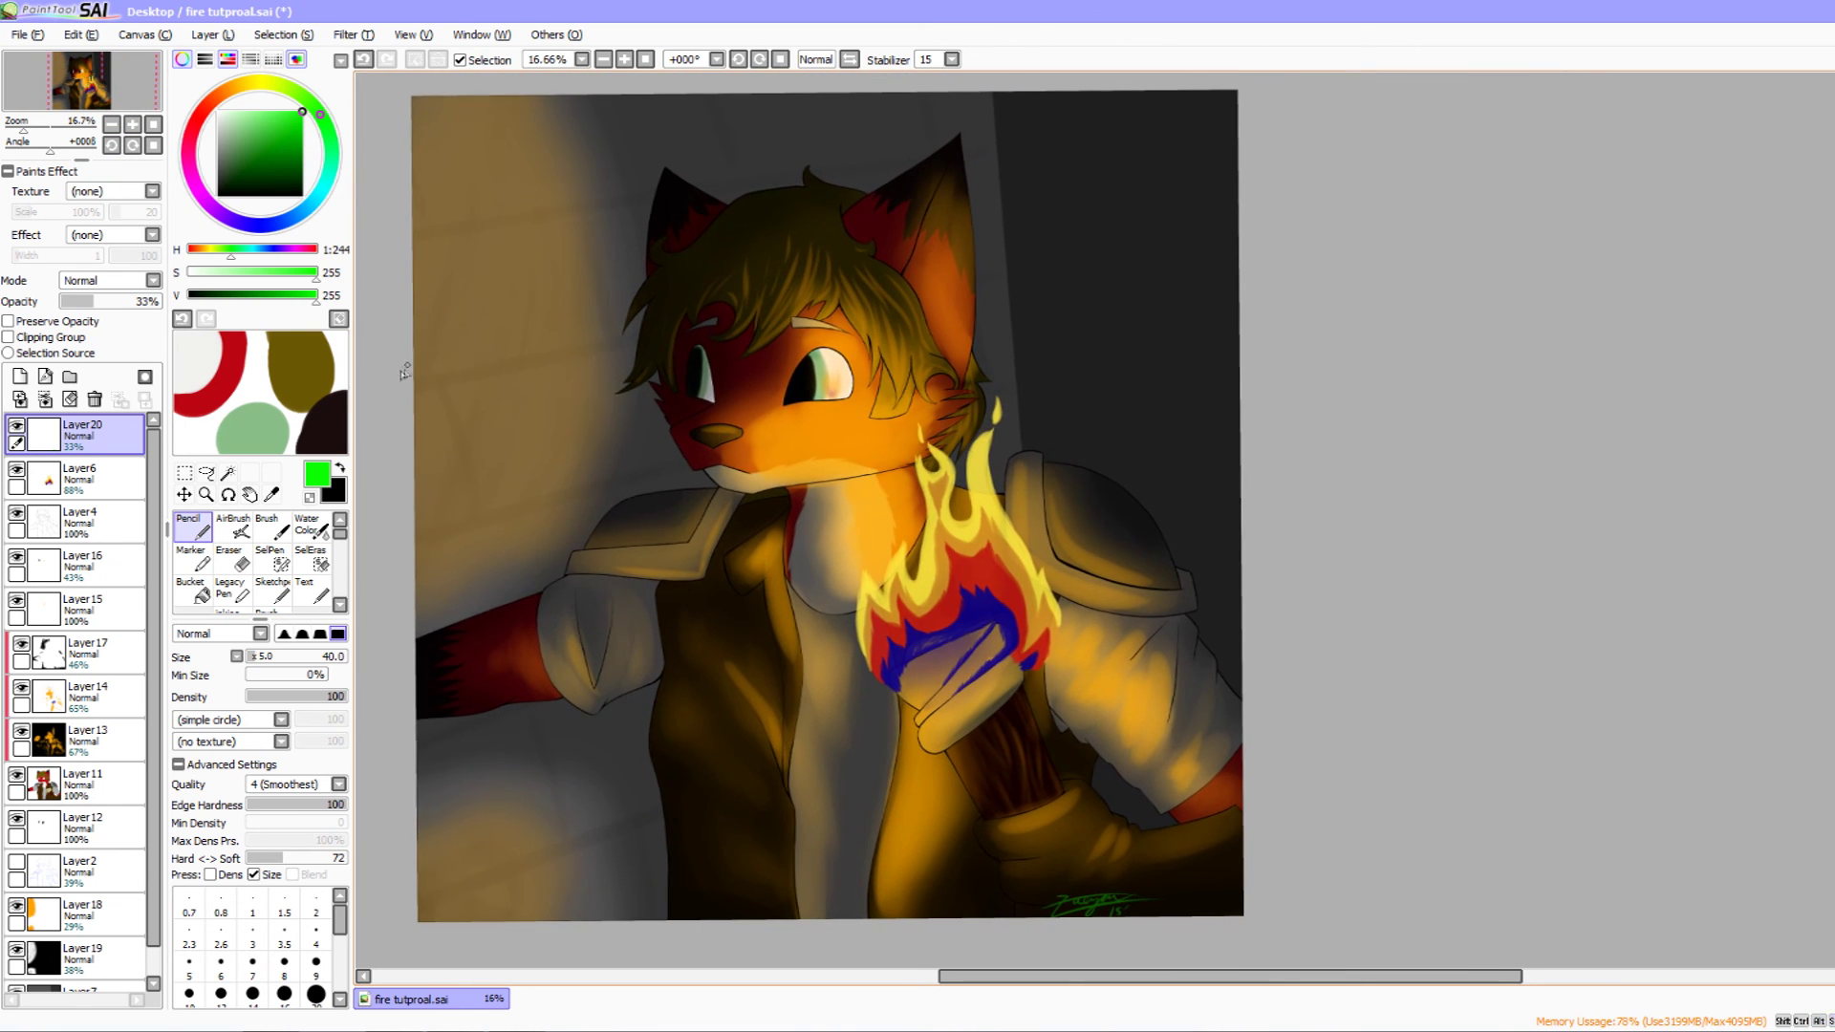